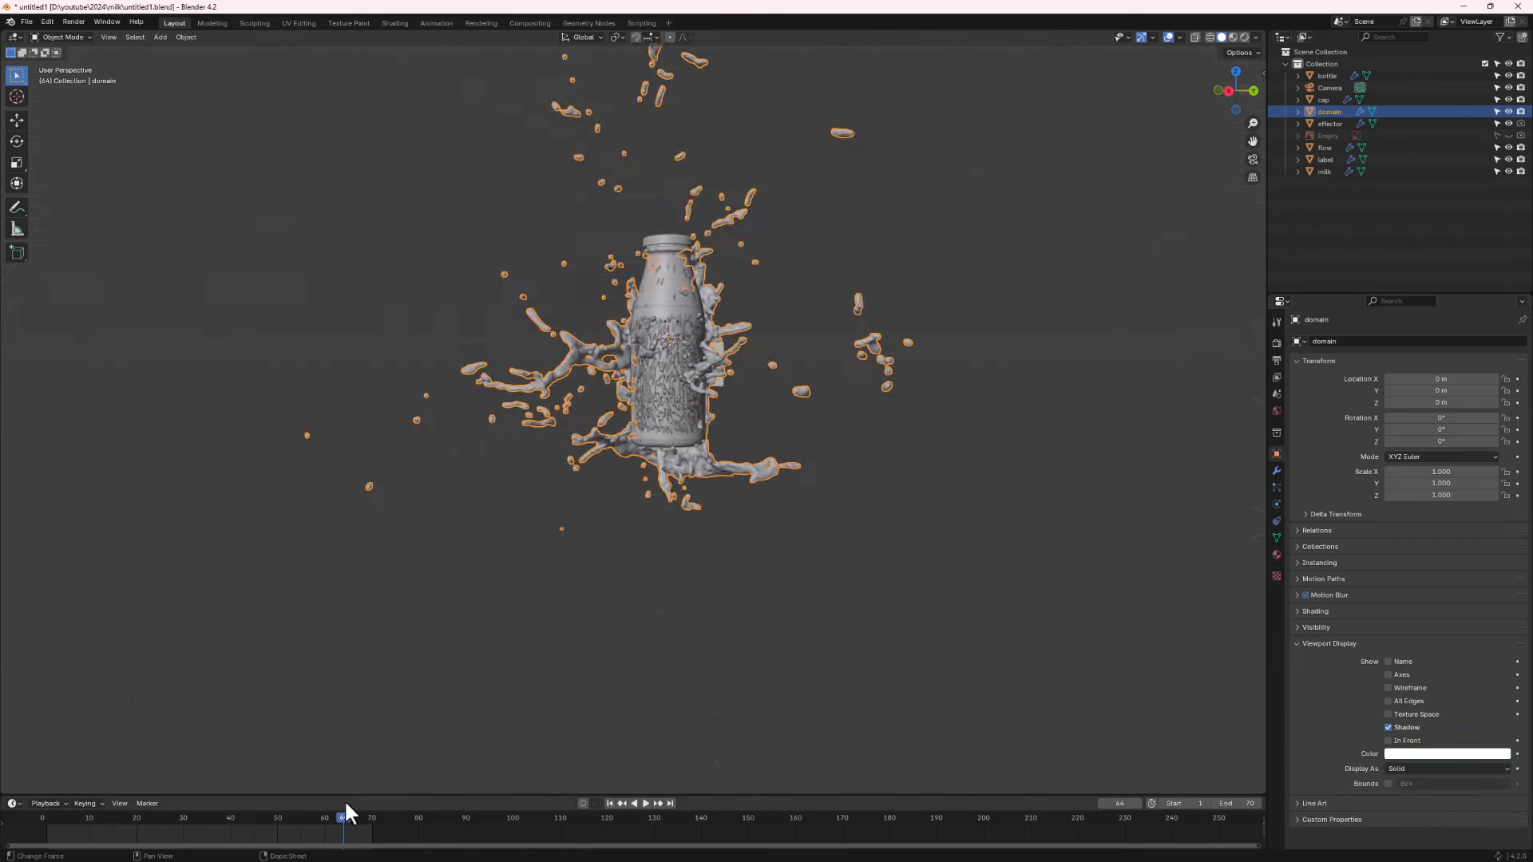
Play and scrub through the milk splash simulation around the bottle to frame 69, and save the file.
key("space")
middle_click_drag(344, 766, 773, 787)
key("space")
left_click_drag(303, 817, 367, 818)
middle_click_drag(487, 511, 547, 567)
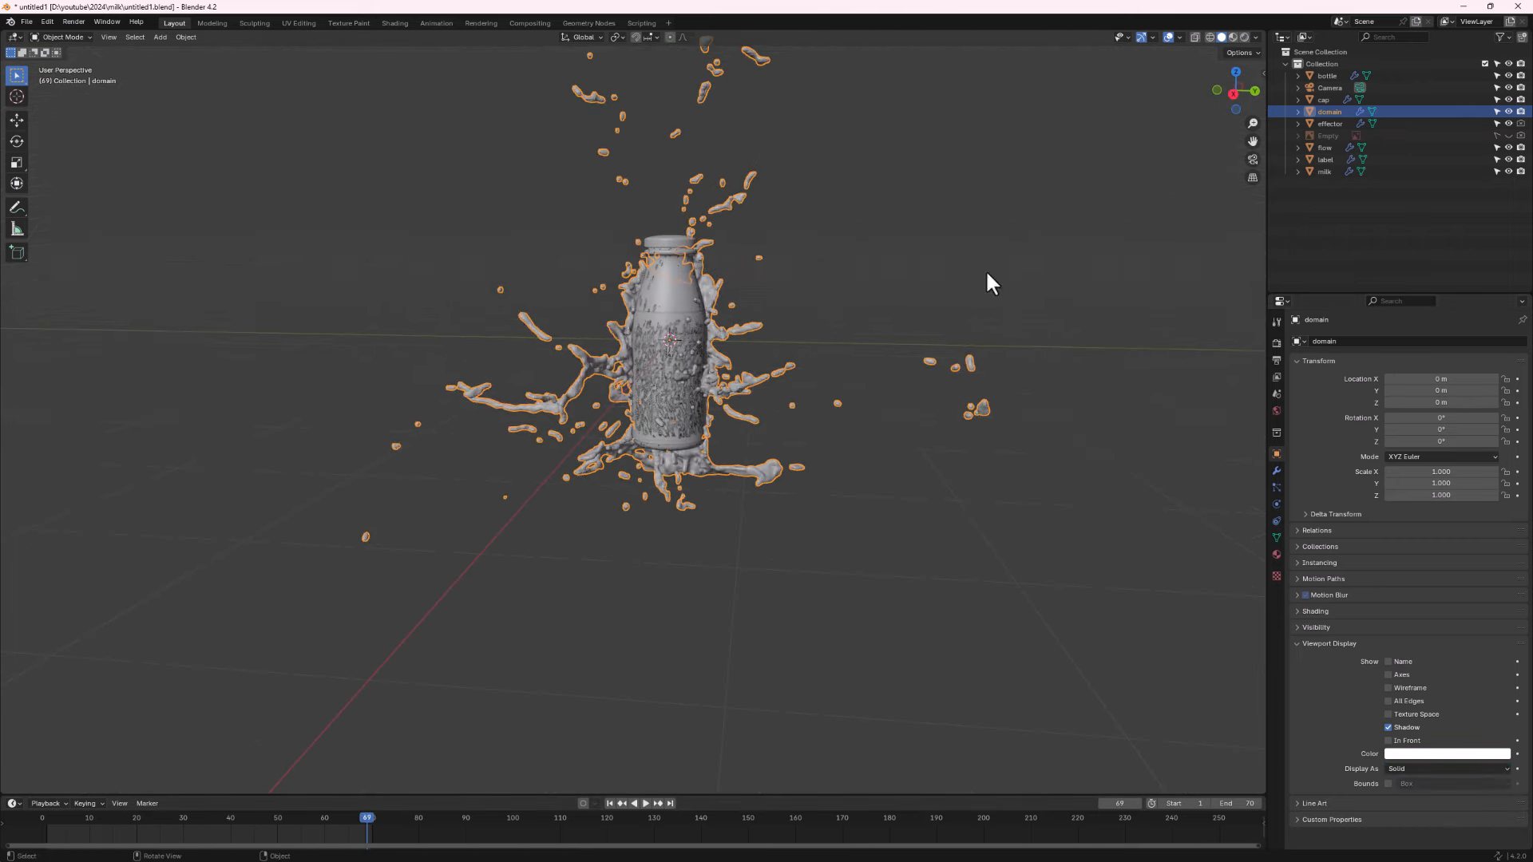
key("ctrl+s")
middle_click_drag(660, 336, 685, 445)
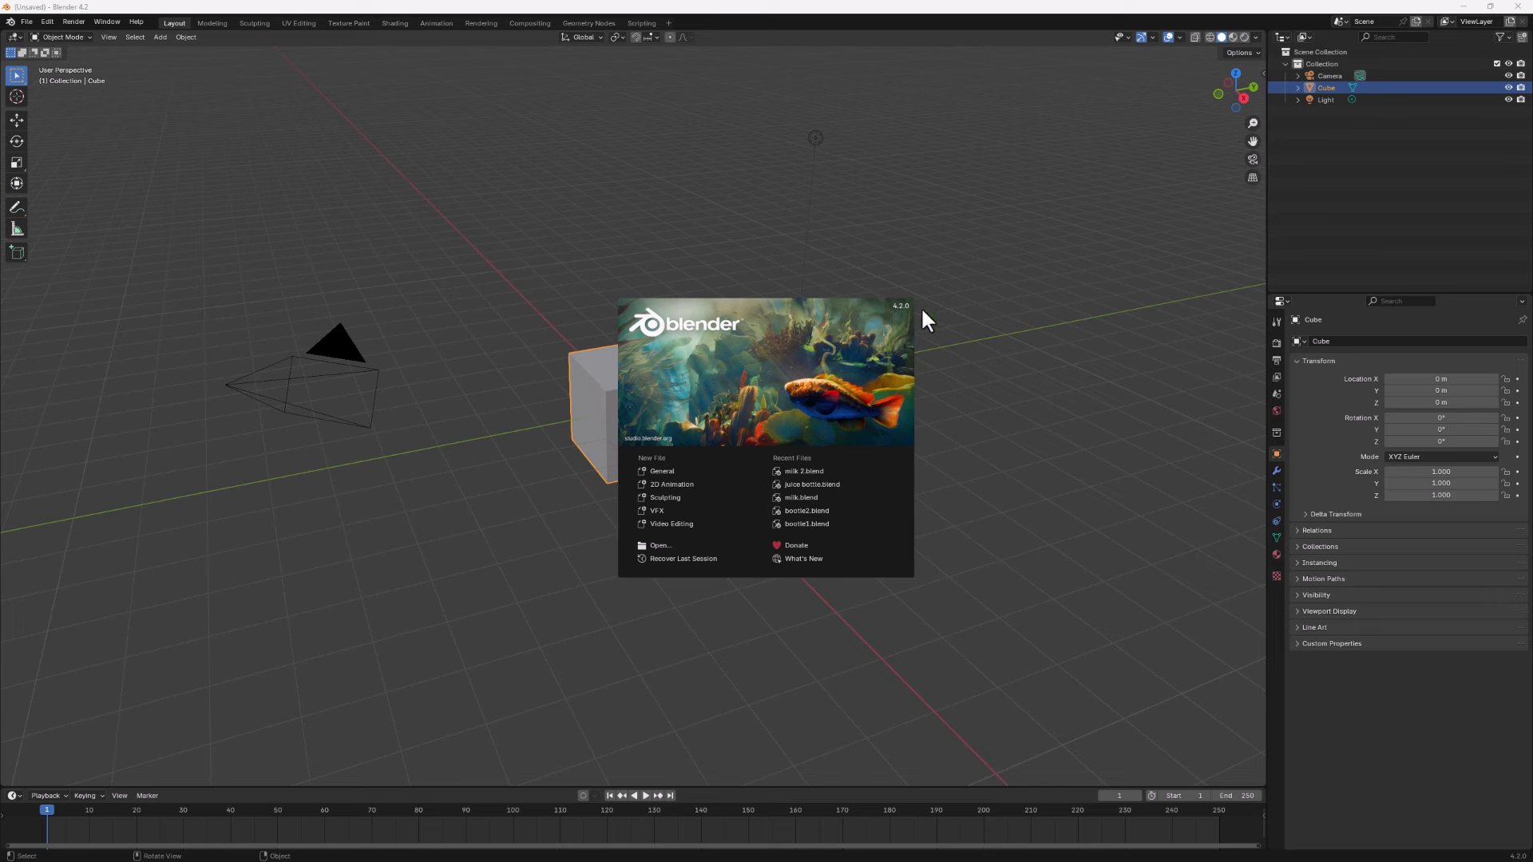
Start a new General file and delete the default cube and light, keeping the camera.
left_click(668, 473)
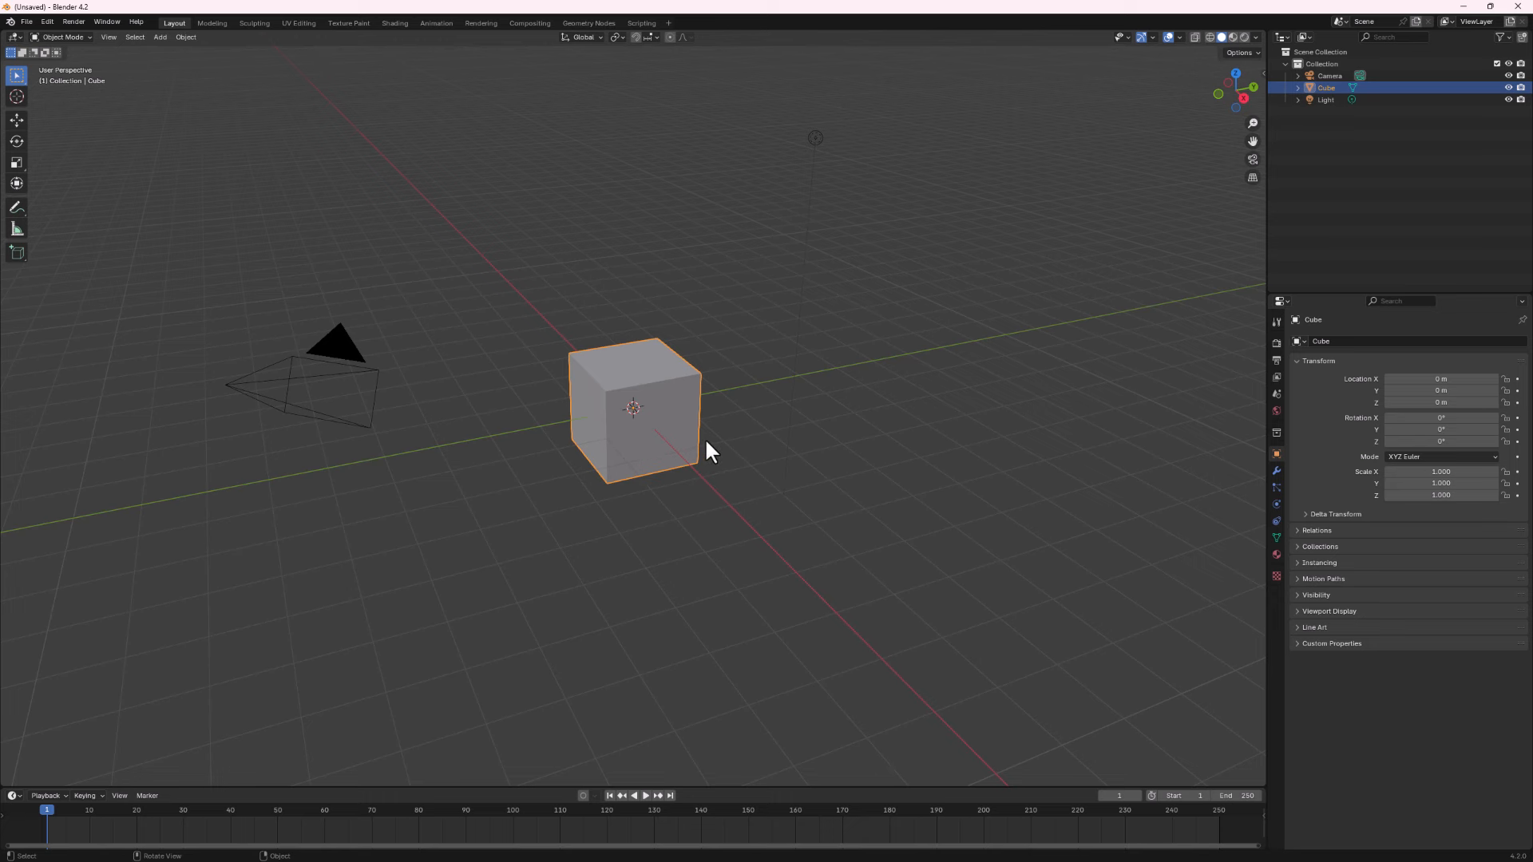
scroll(706, 442, "down", 3)
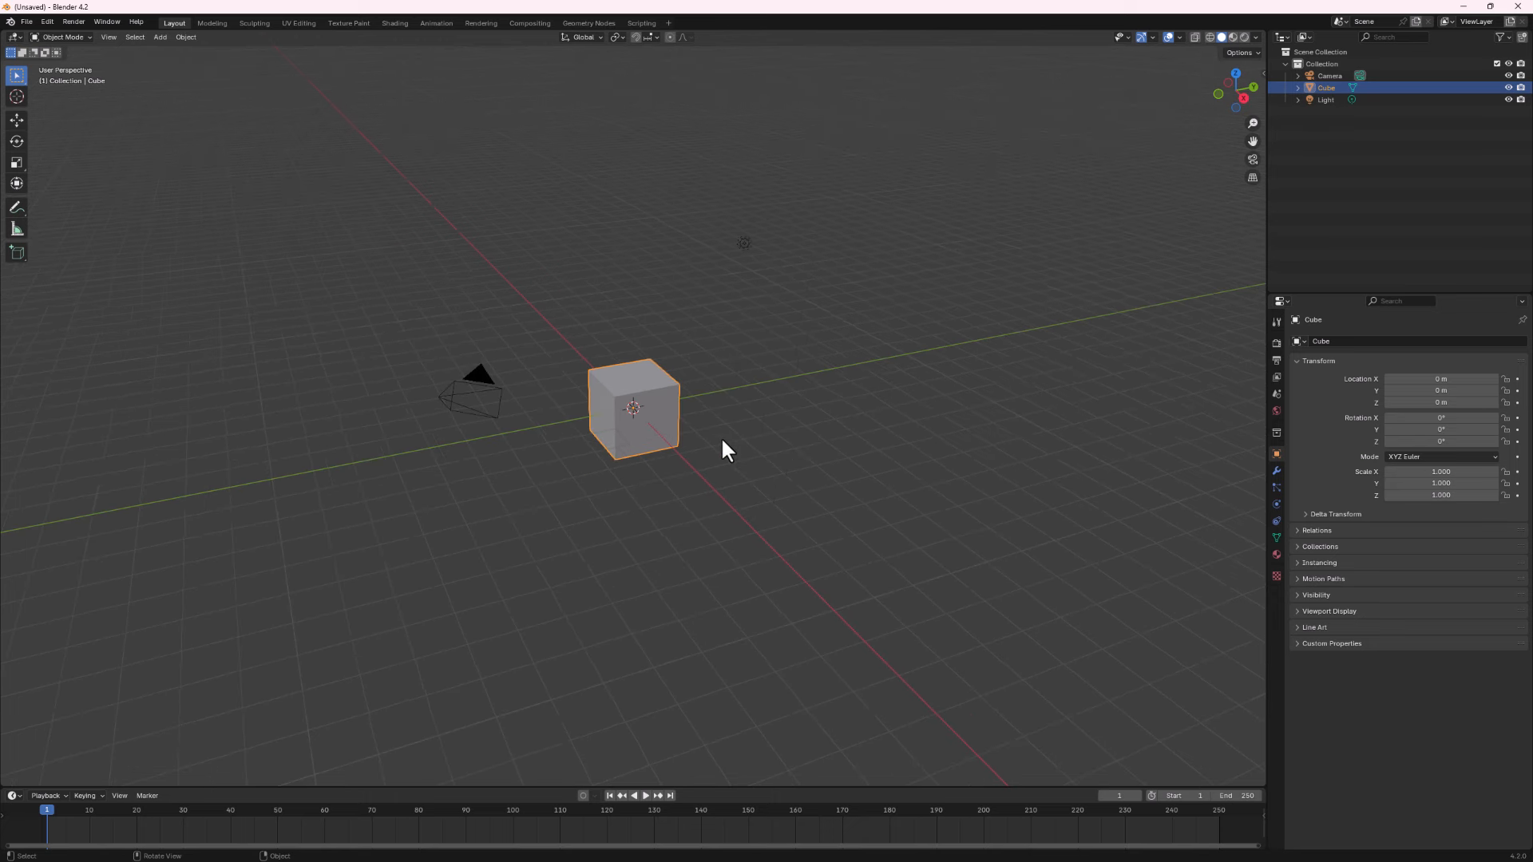
middle_click_drag(701, 454, 668, 406)
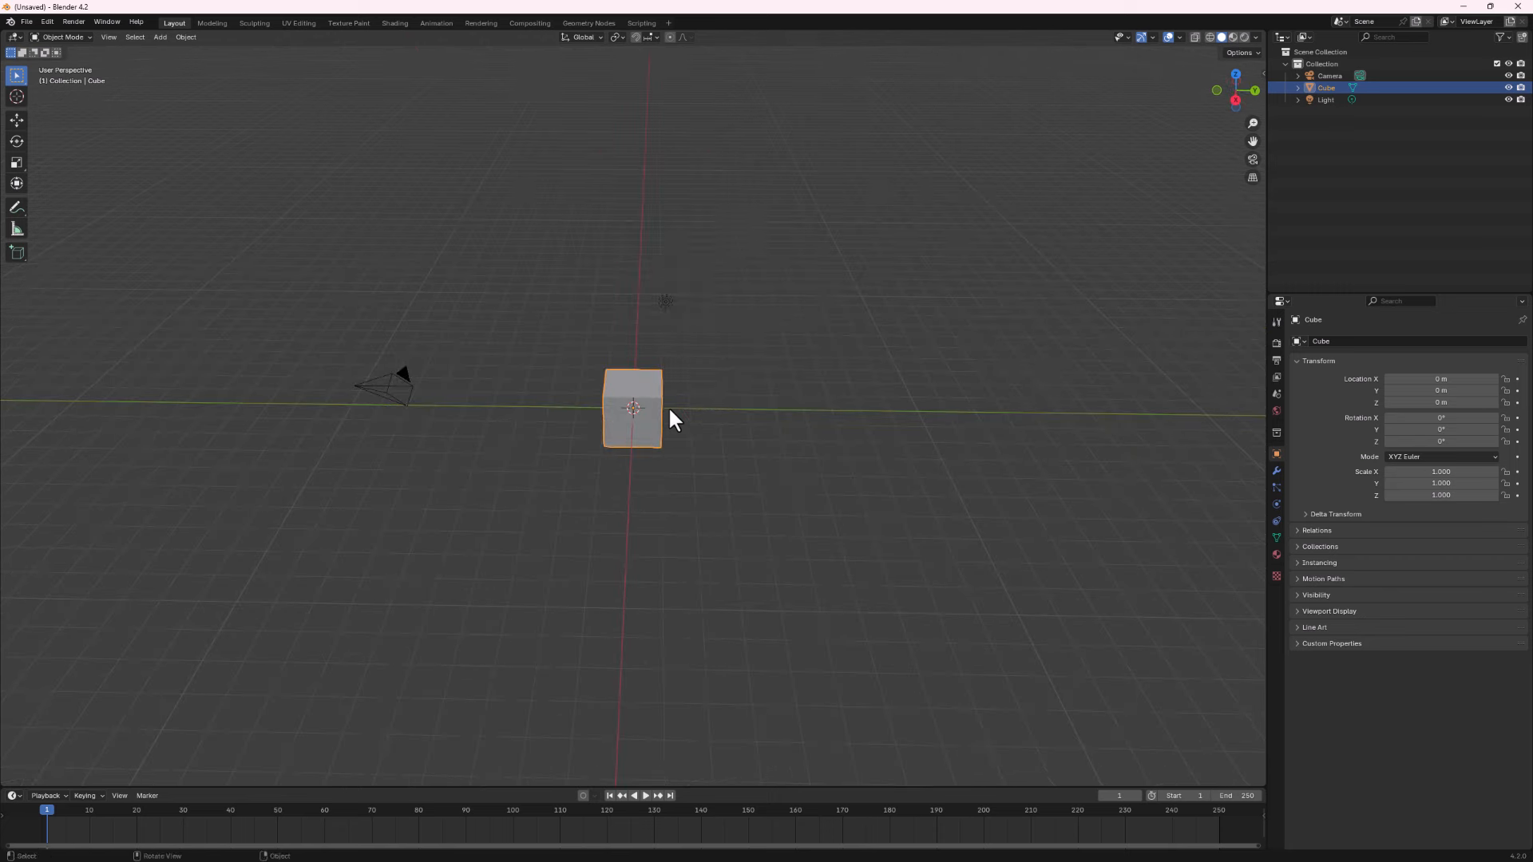
left_click_drag(746, 253, 605, 418)
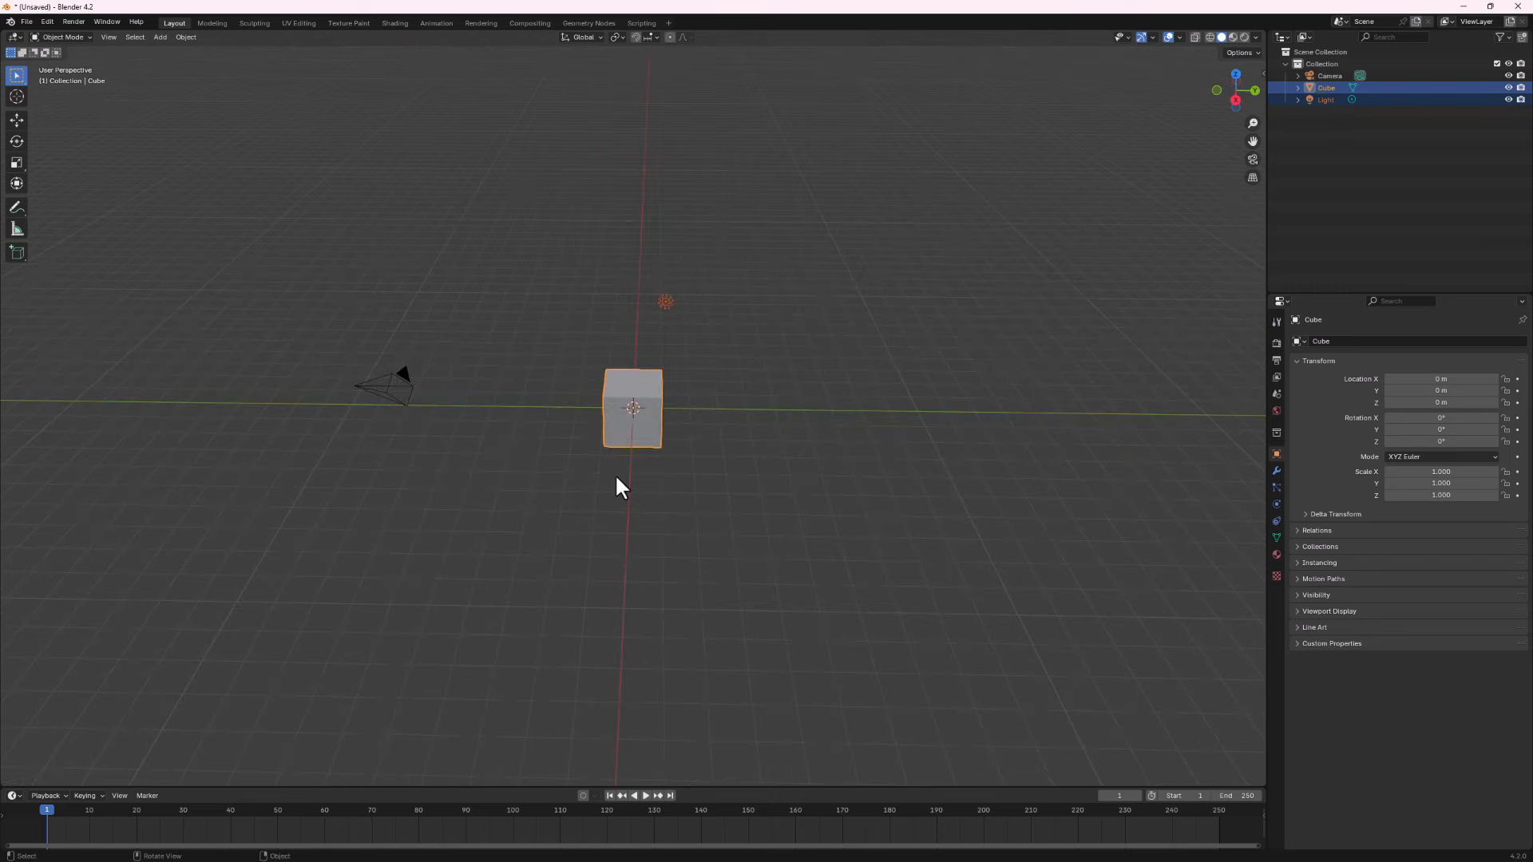
key("x")
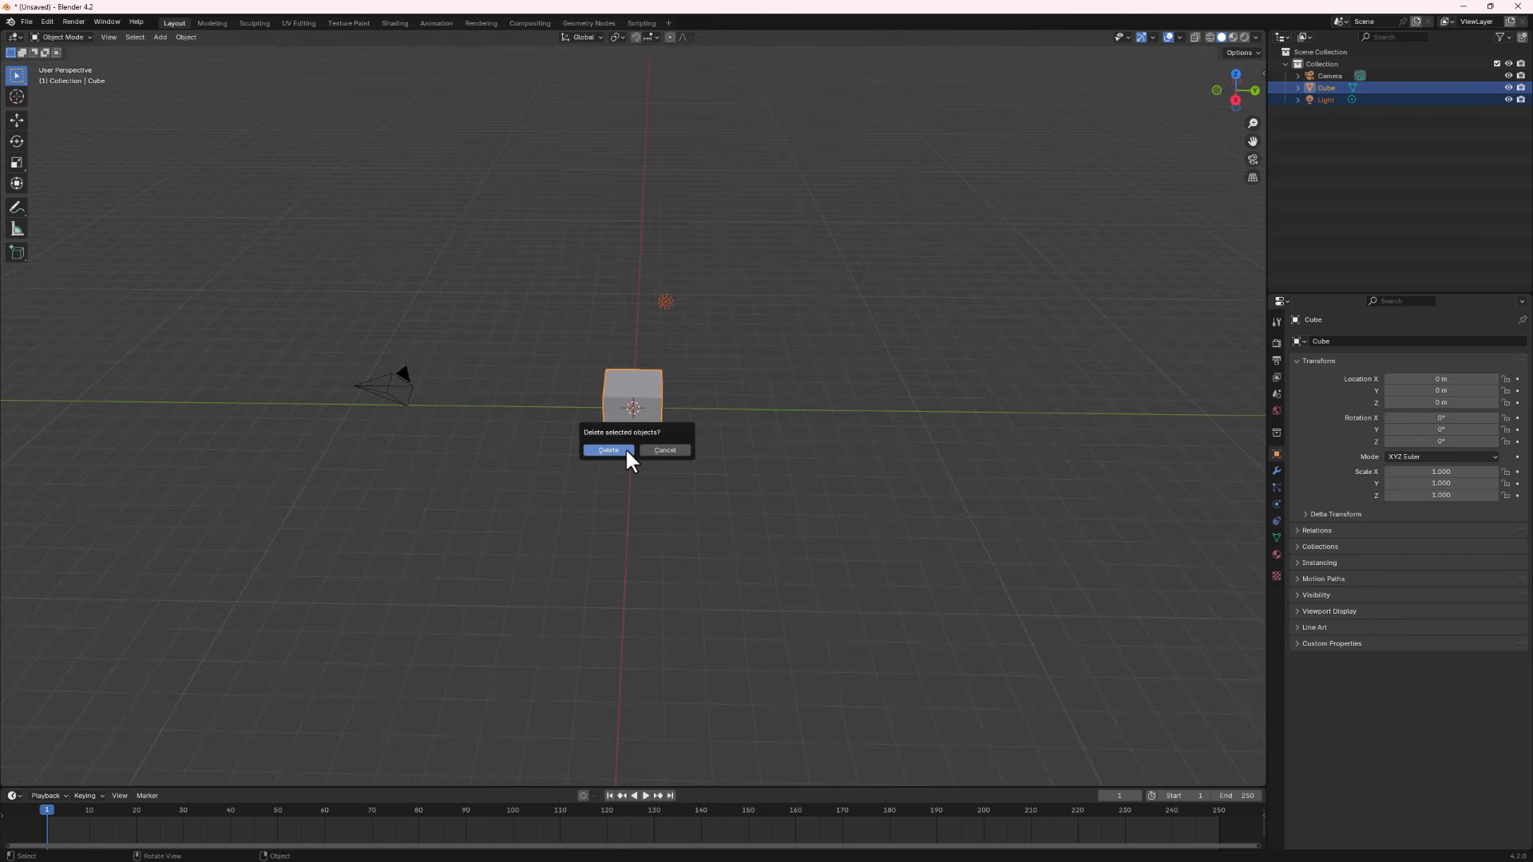
left_click(615, 451)
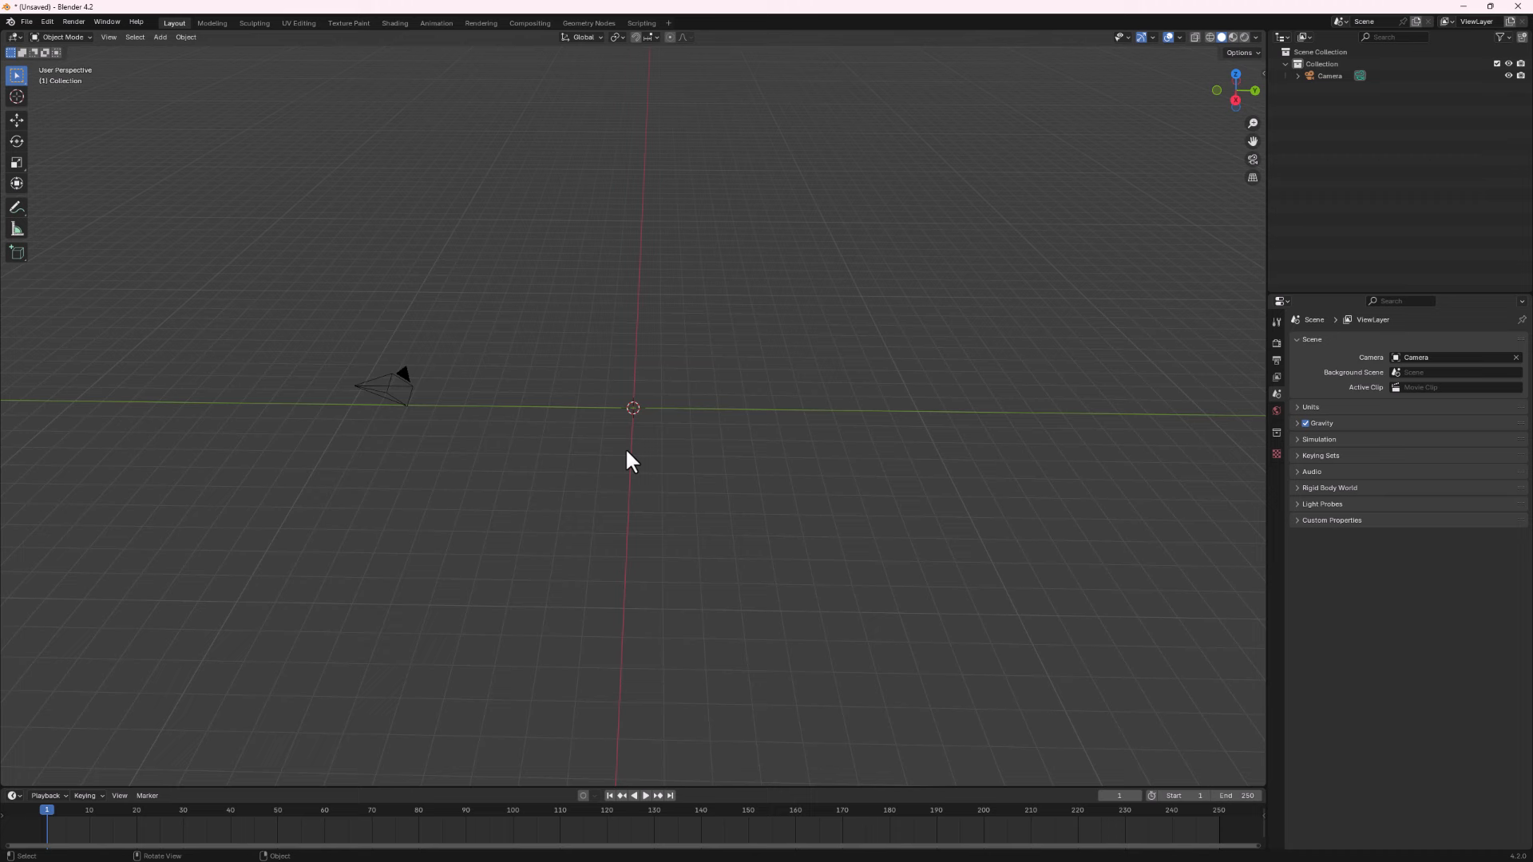
Add reference.png from the milk folder as a reference image in the right orthographic view.
left_click(1234, 99)
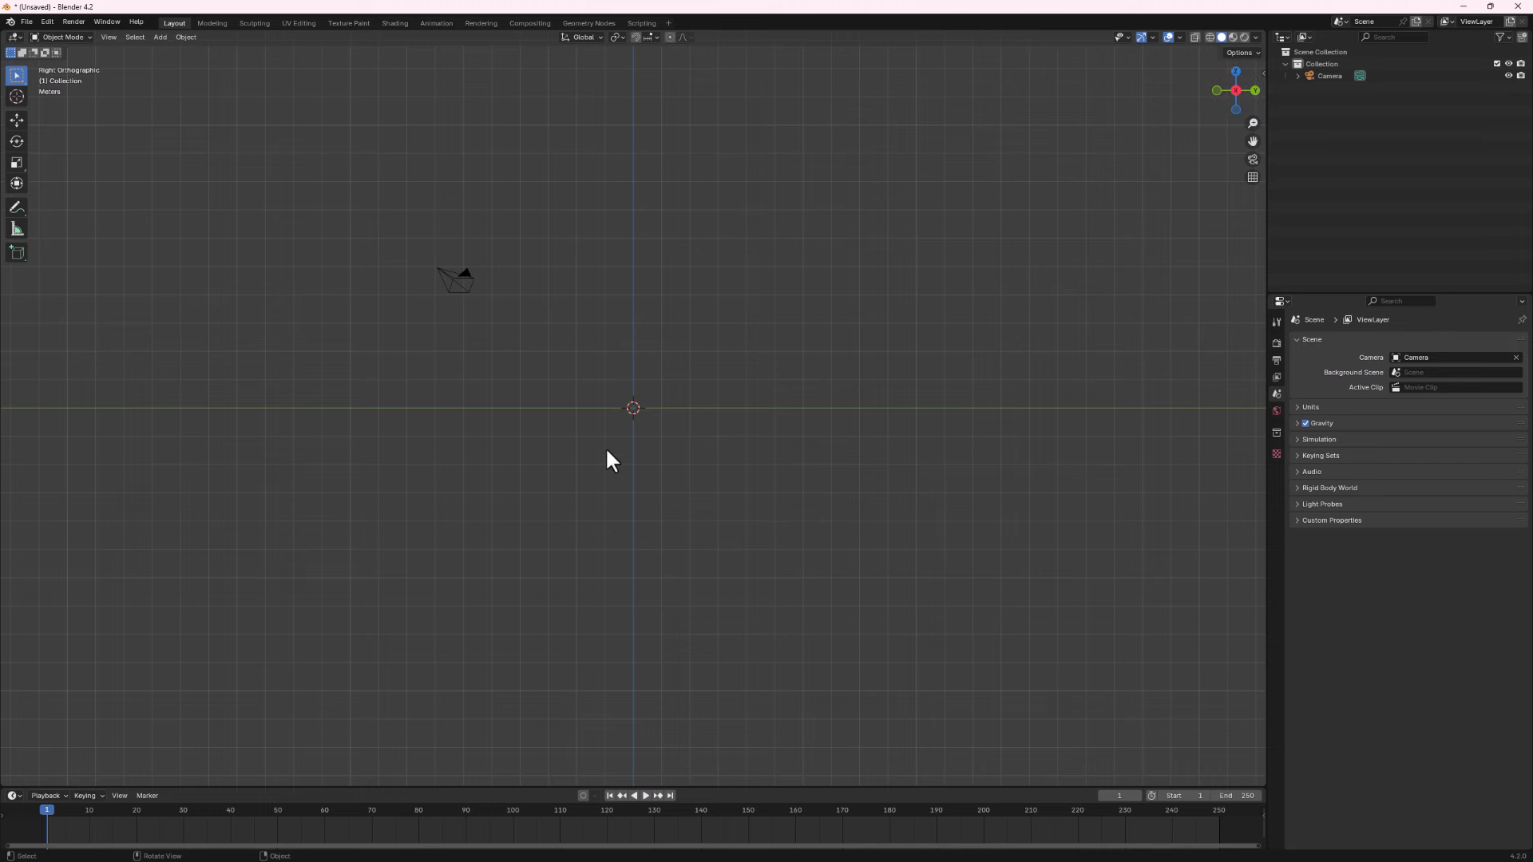
key("shift+a")
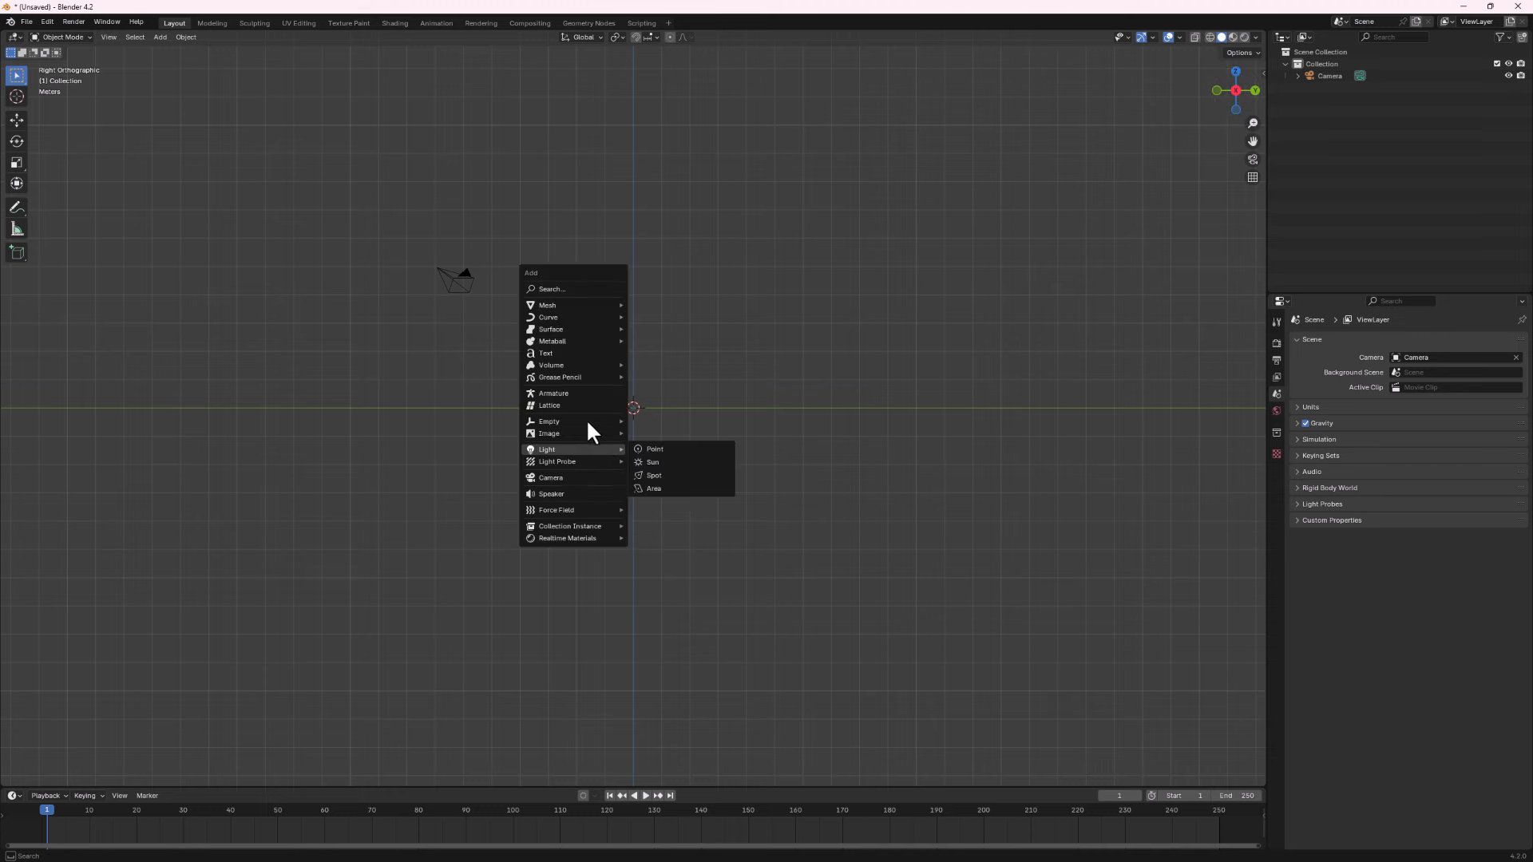
mouse_move(569, 436)
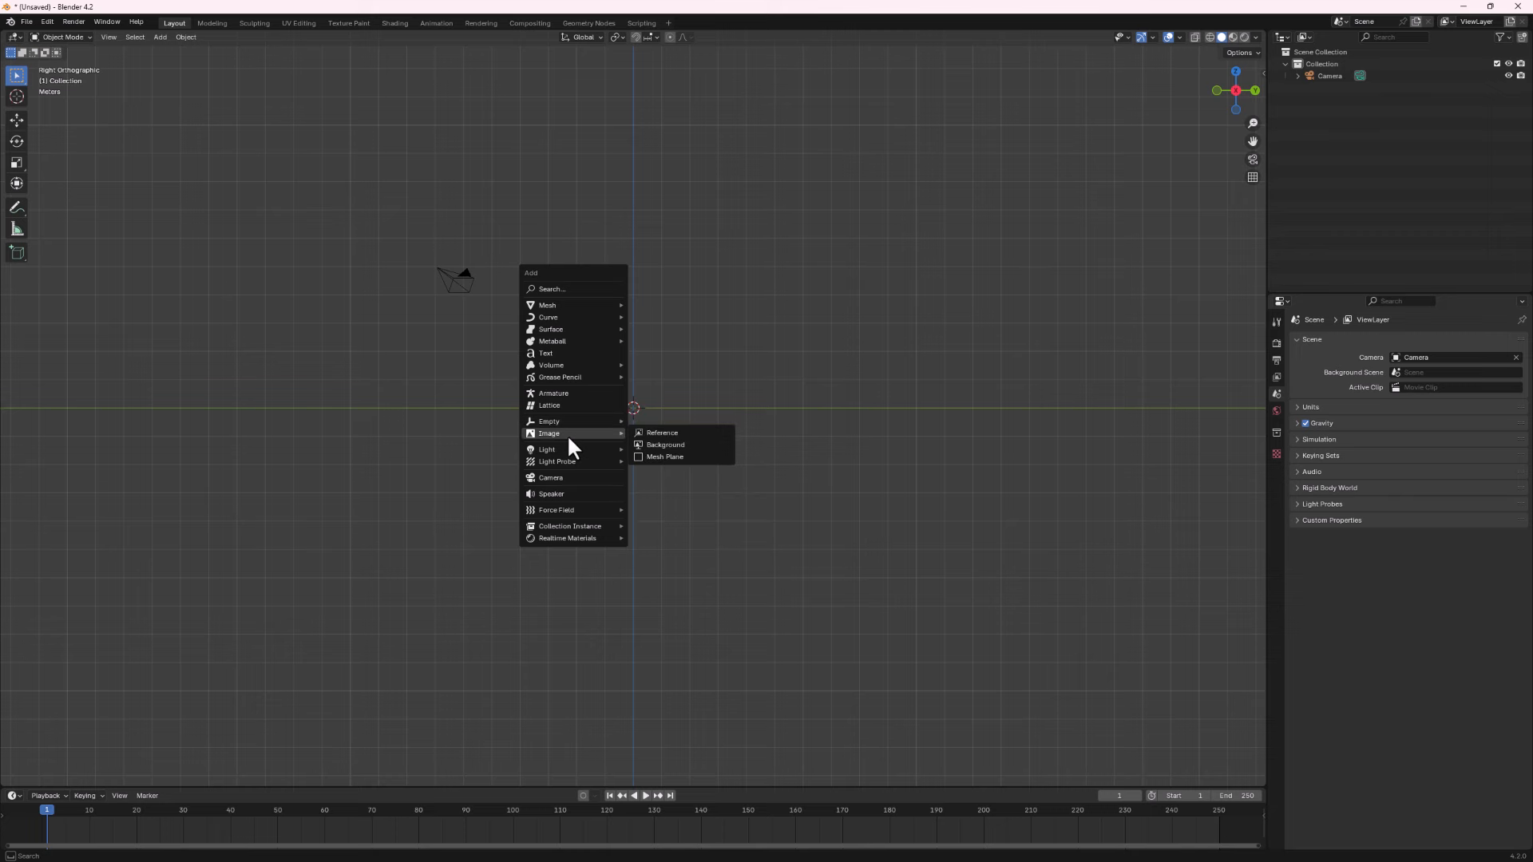
left_click(661, 434)
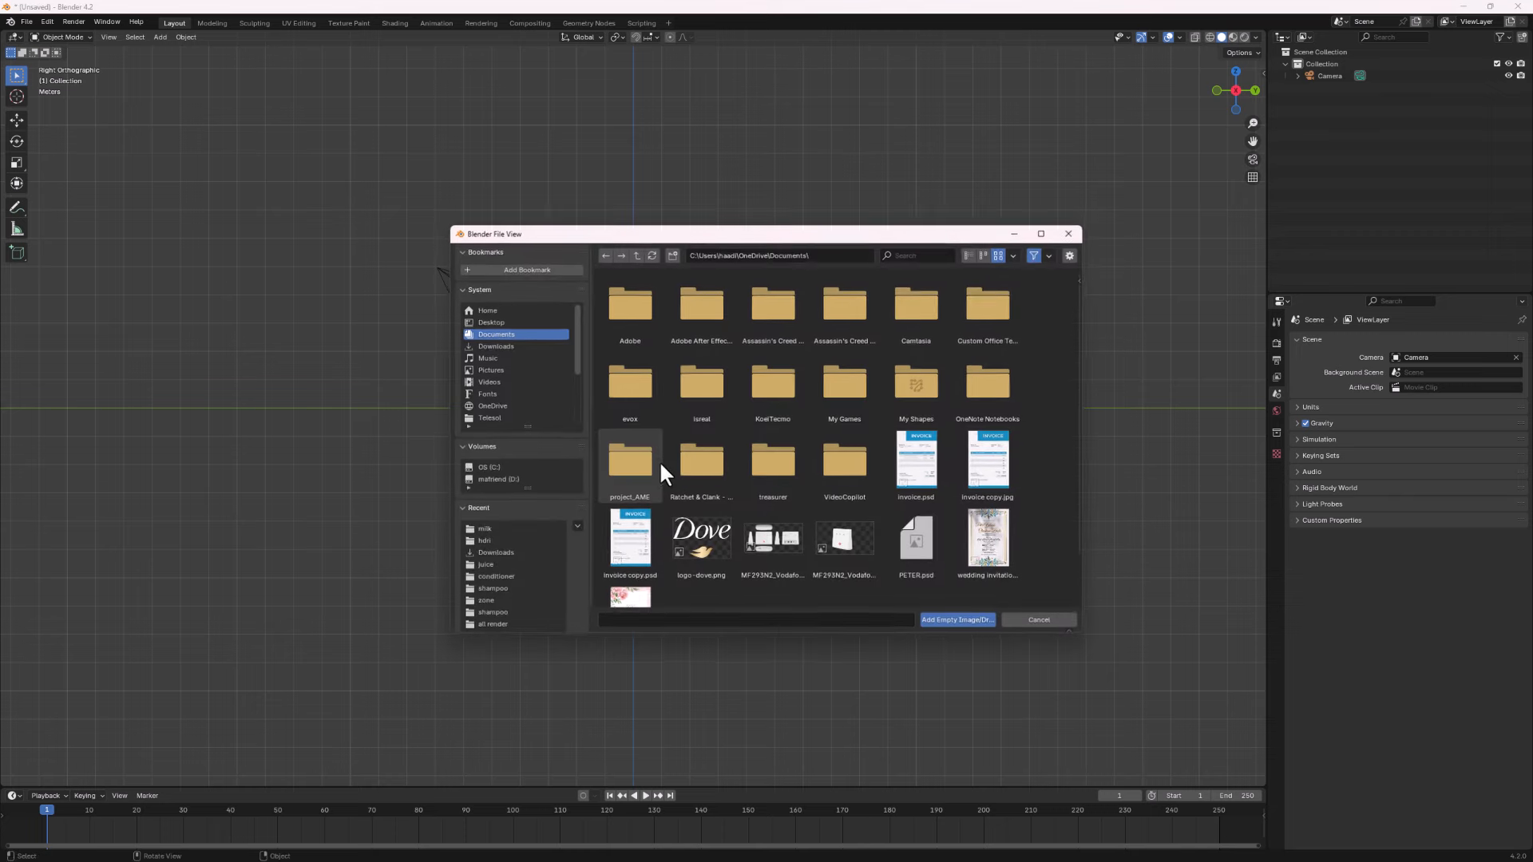
left_click(495, 529)
left_click(916, 311)
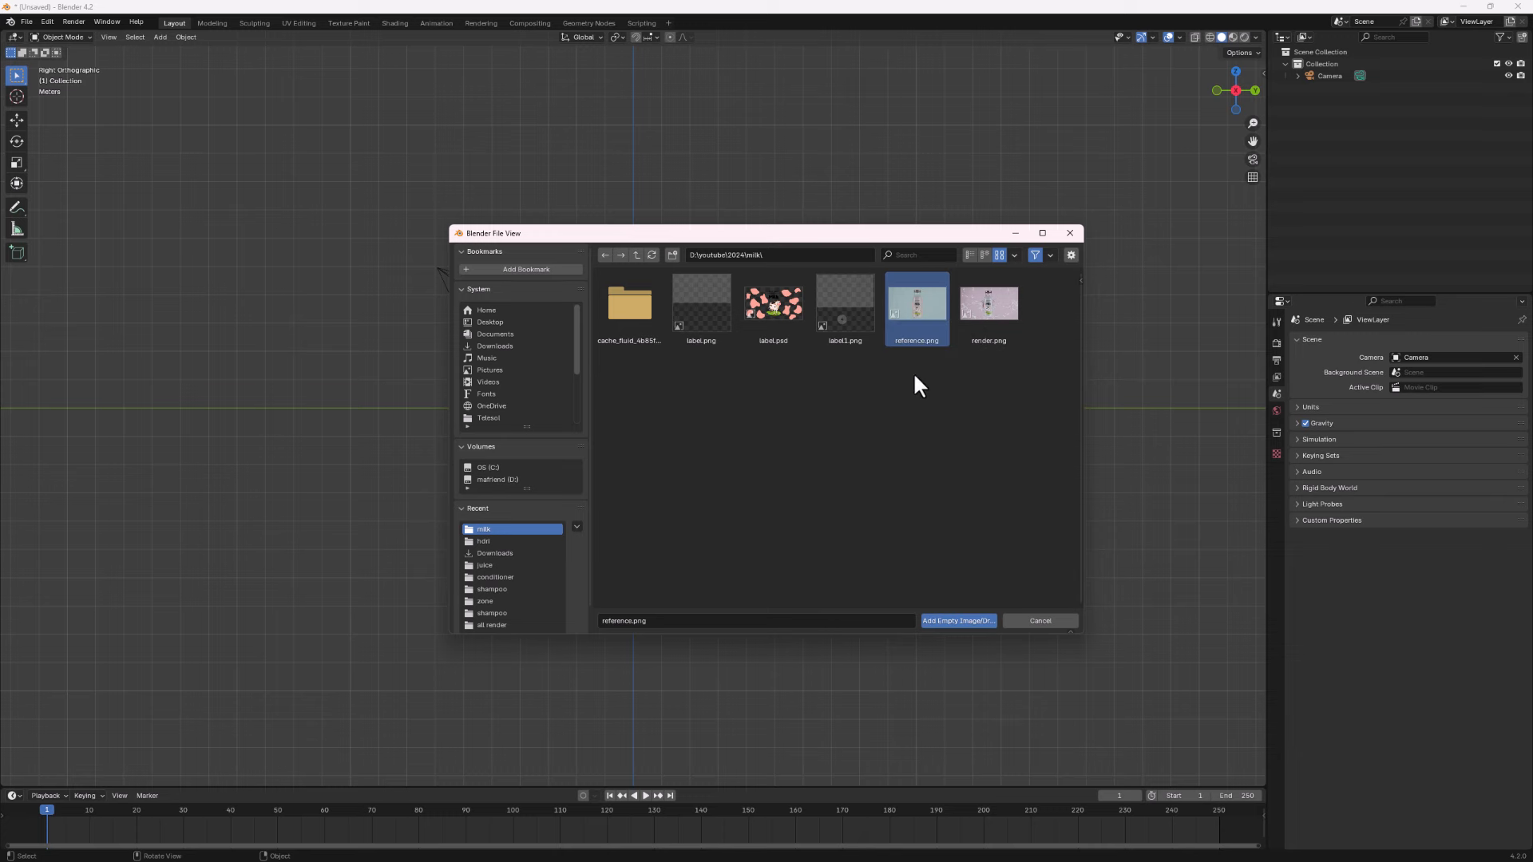
left_click(950, 621)
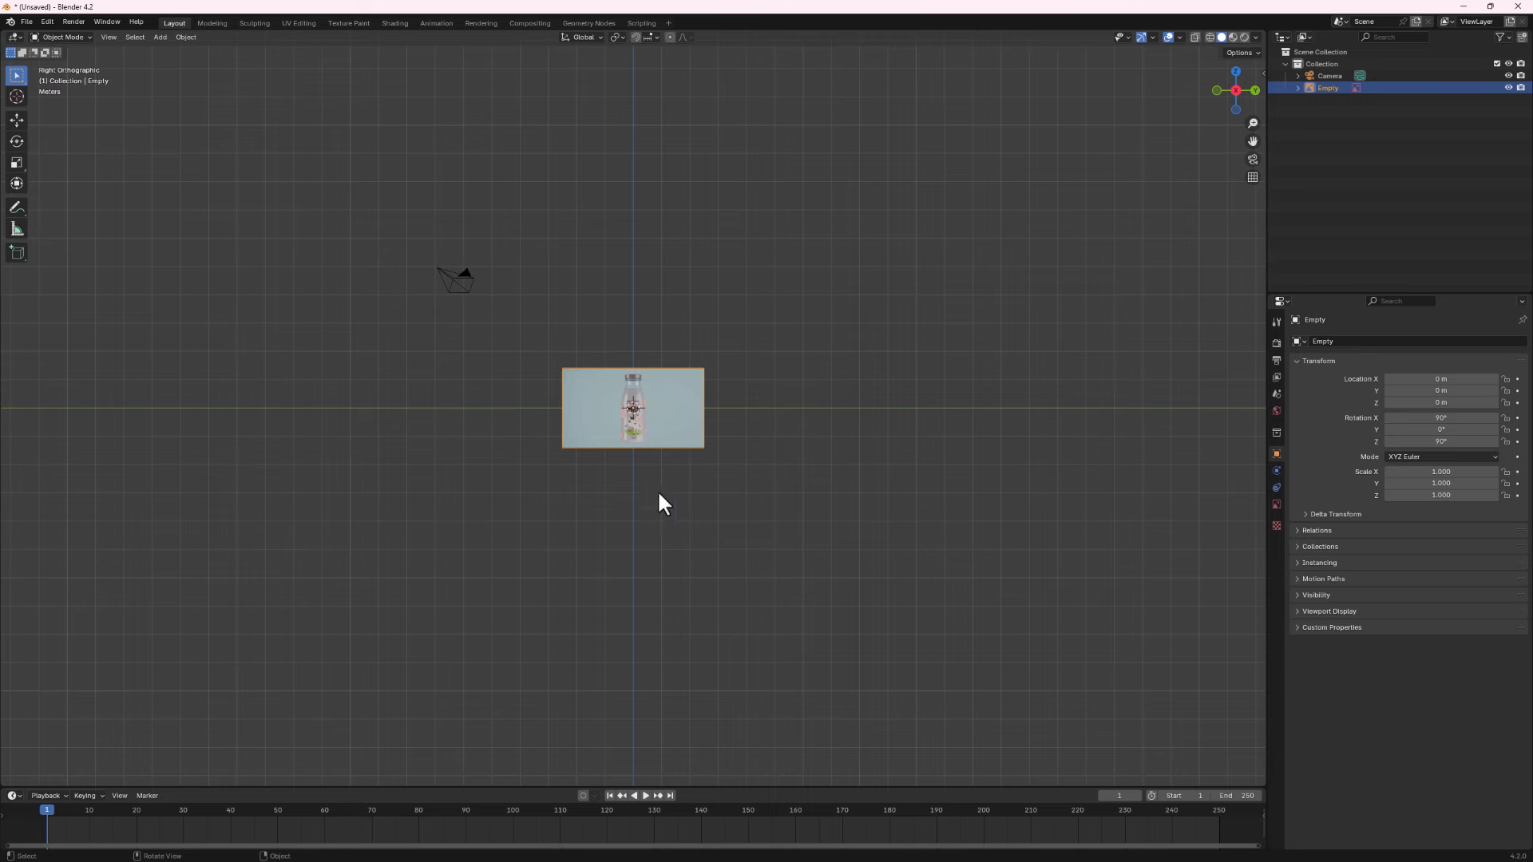
Show the selectability toggles in the Outliner and make the reference image unselectable.
scroll(603, 437, "up", 8)
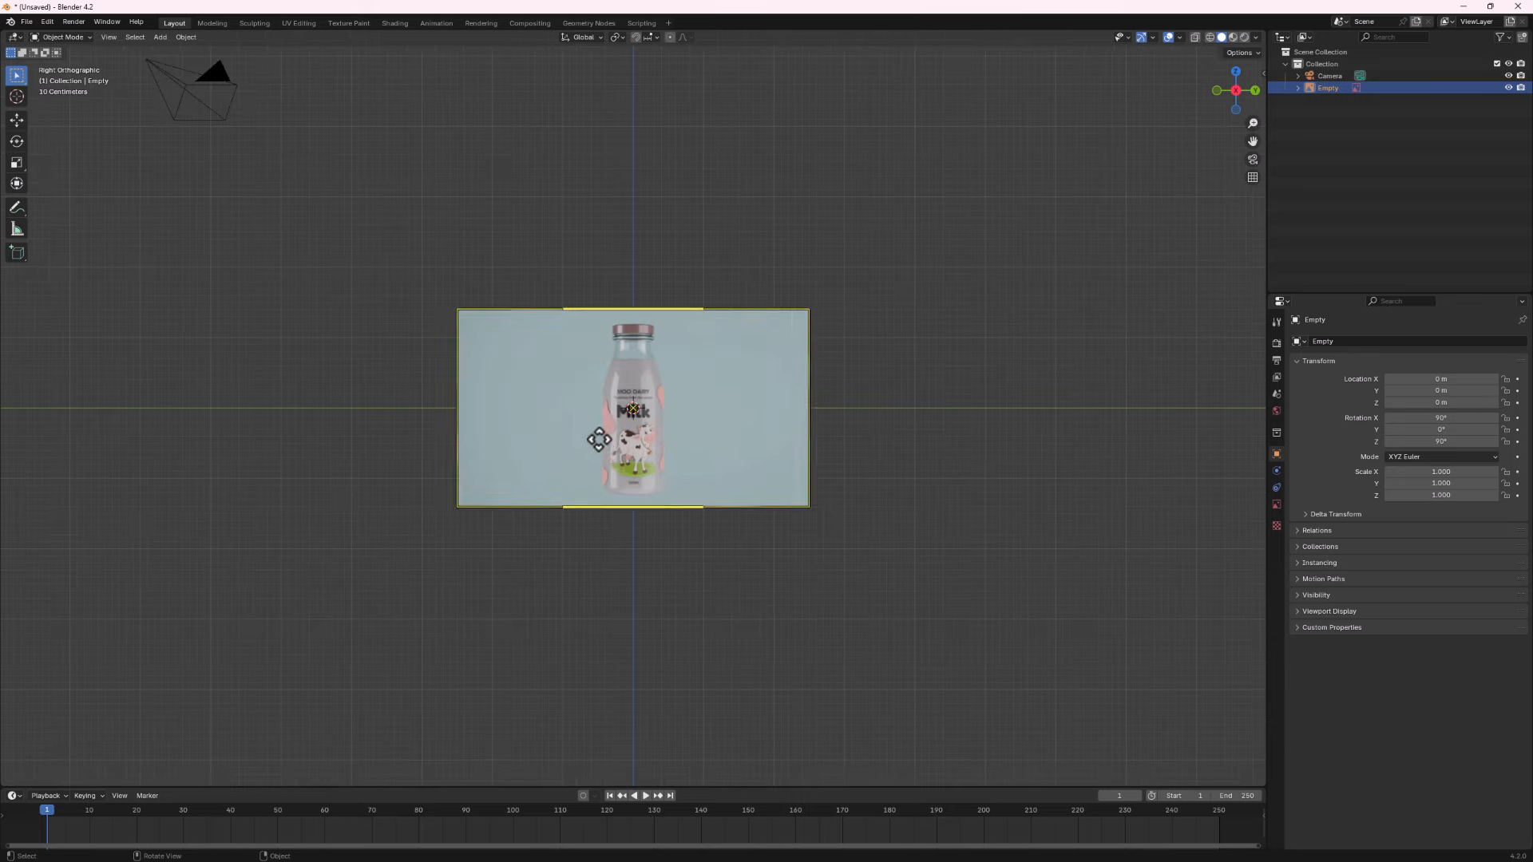
scroll(605, 434, "up", 1)
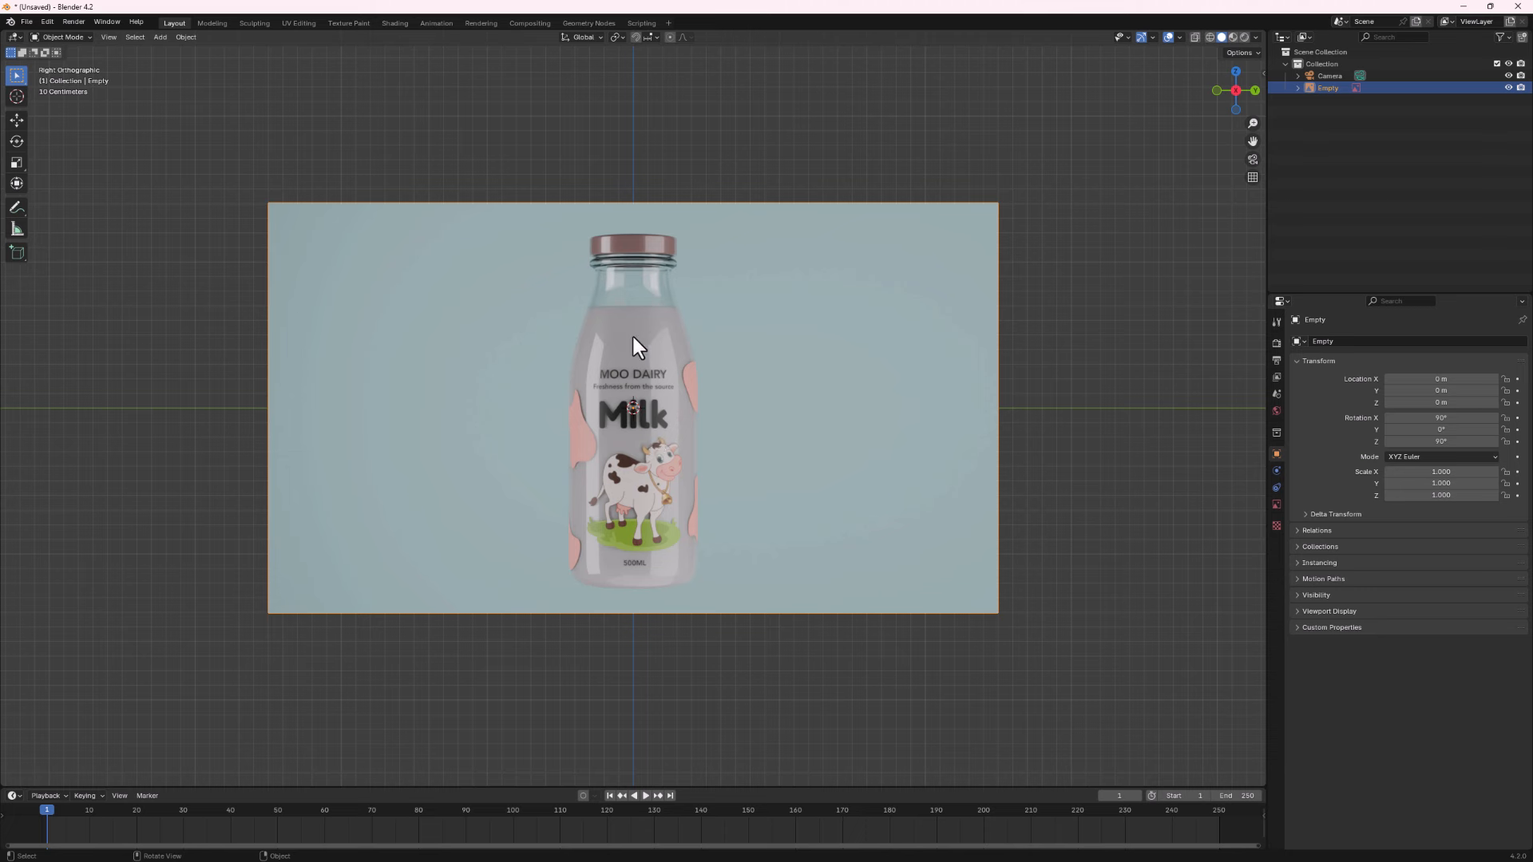
left_click(1501, 37)
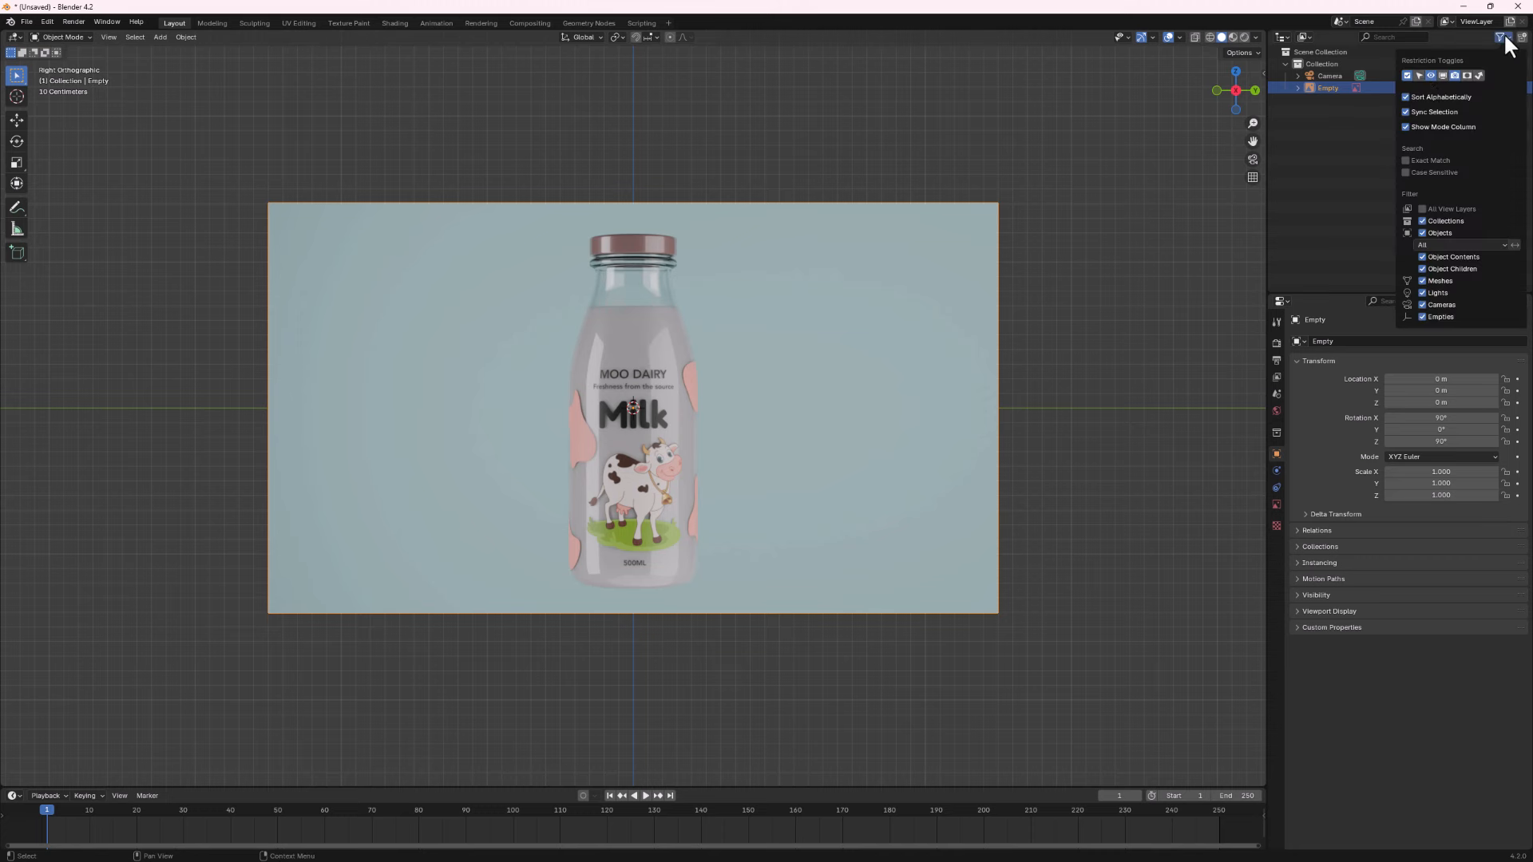
left_click(1419, 75)
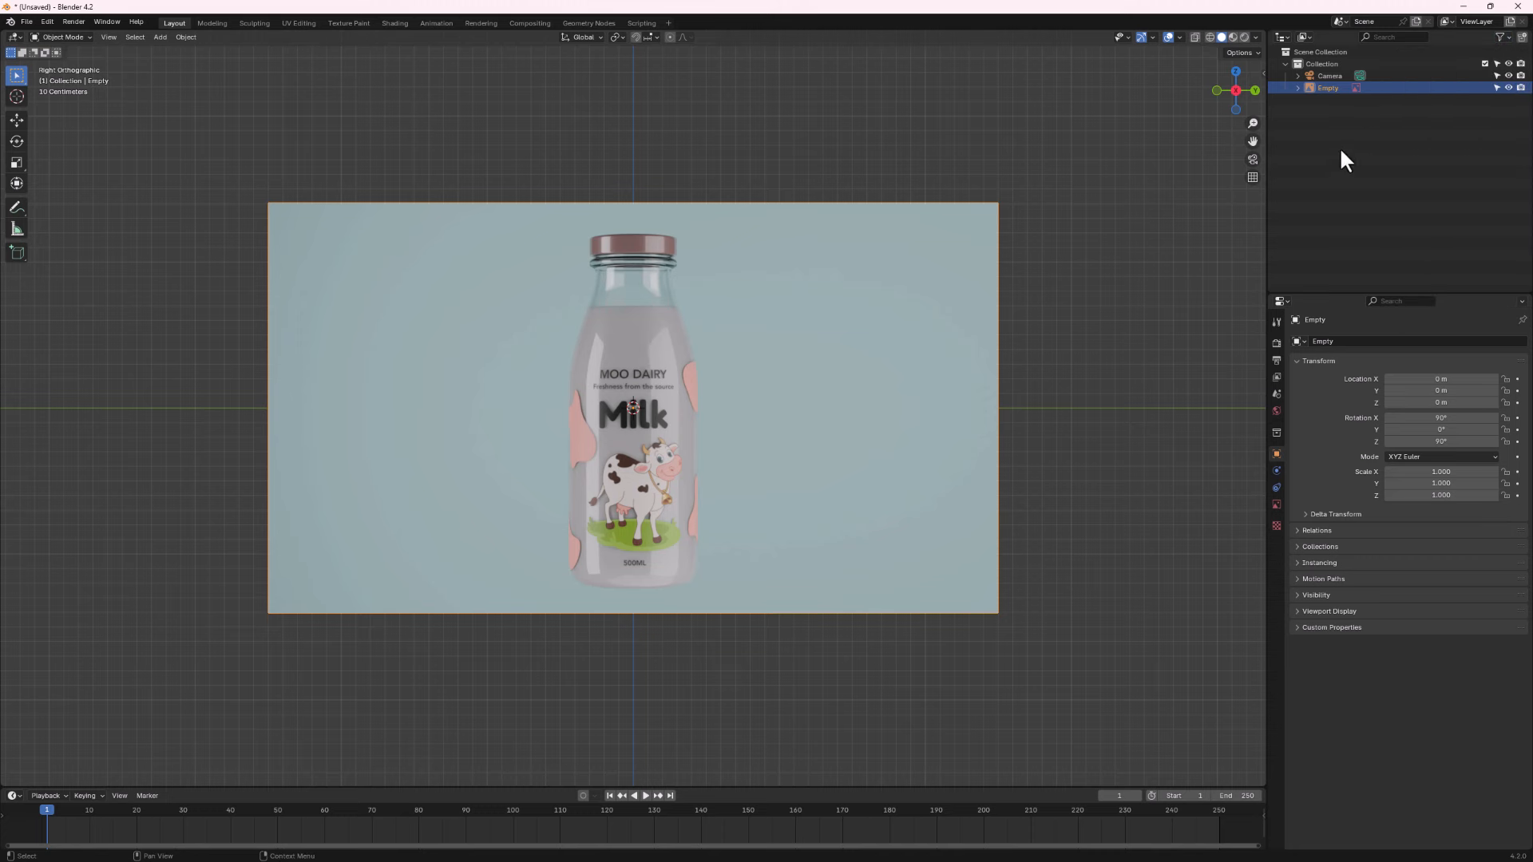
left_click(1495, 87)
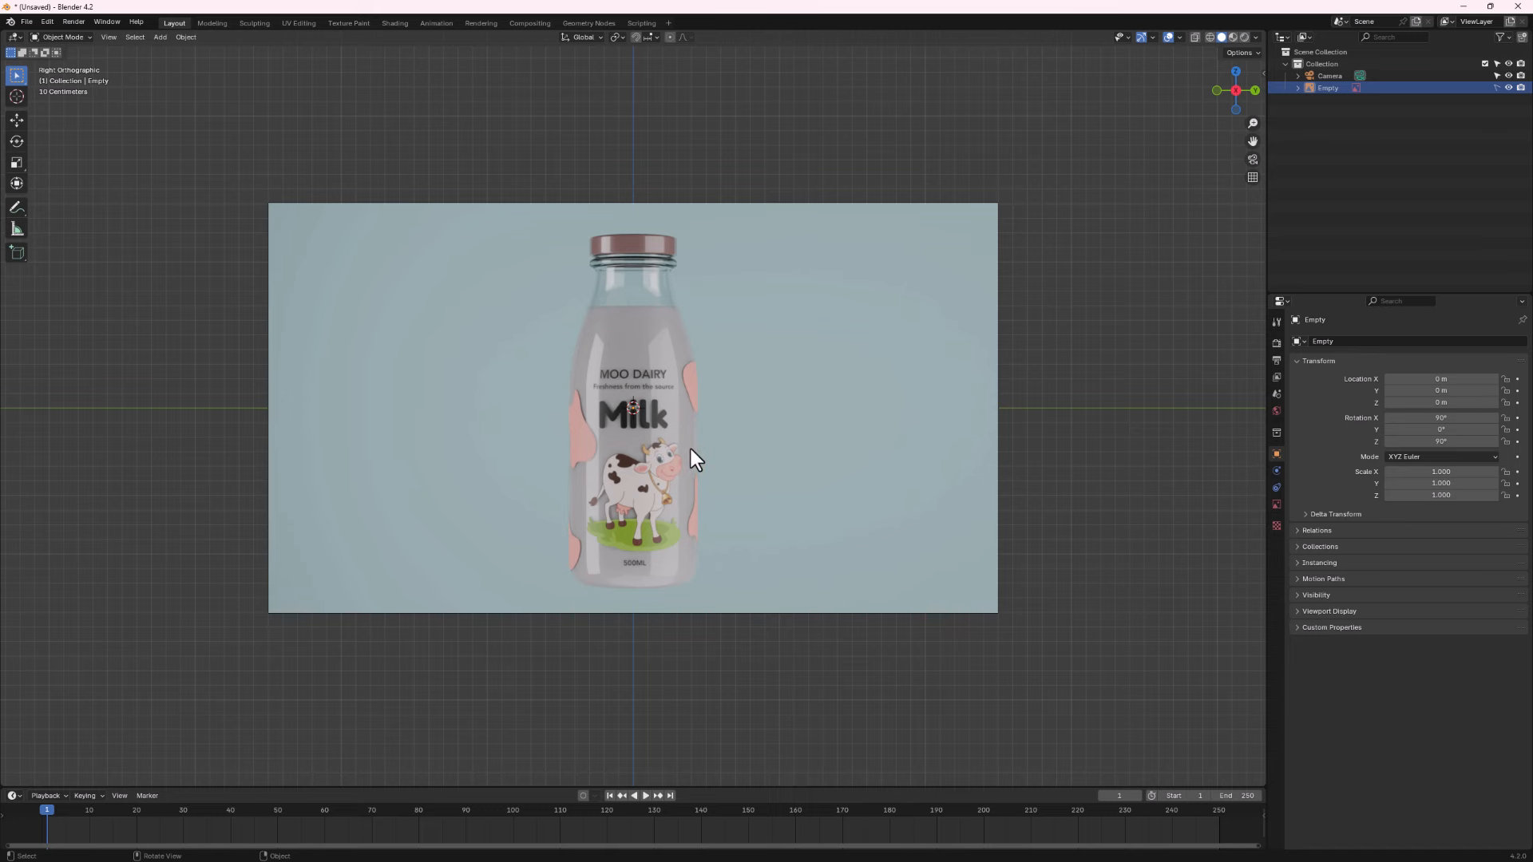
Add a cylinder mesh with a radius of 0.44 m and a depth of 0.59 m to match the bottle's width.
middle_click_drag(662, 532, 691, 511, "shift")
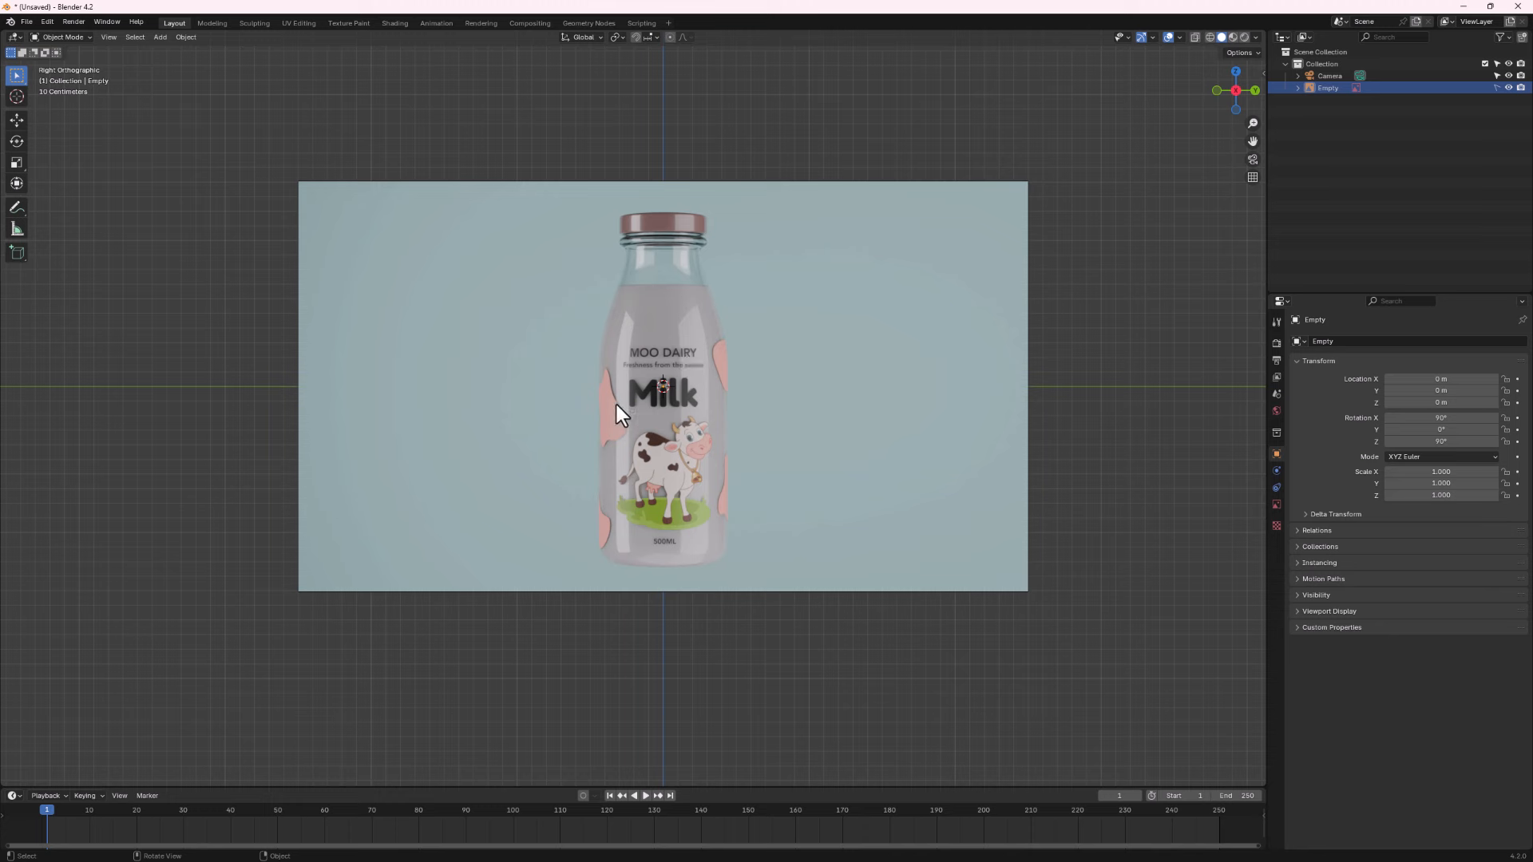
key("shift+a")
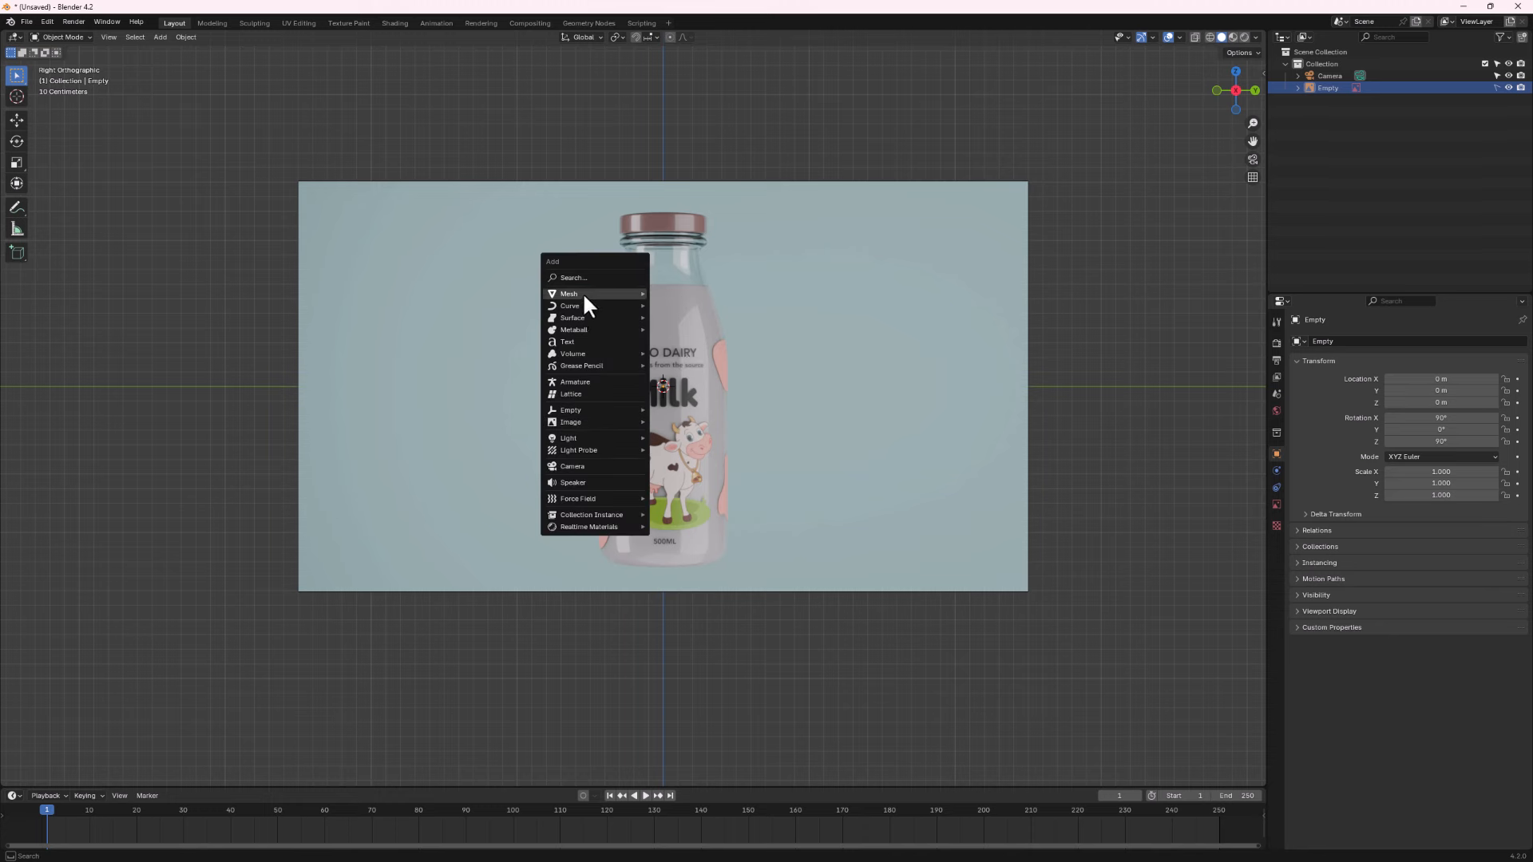
mouse_move(629, 293)
left_click(679, 352)
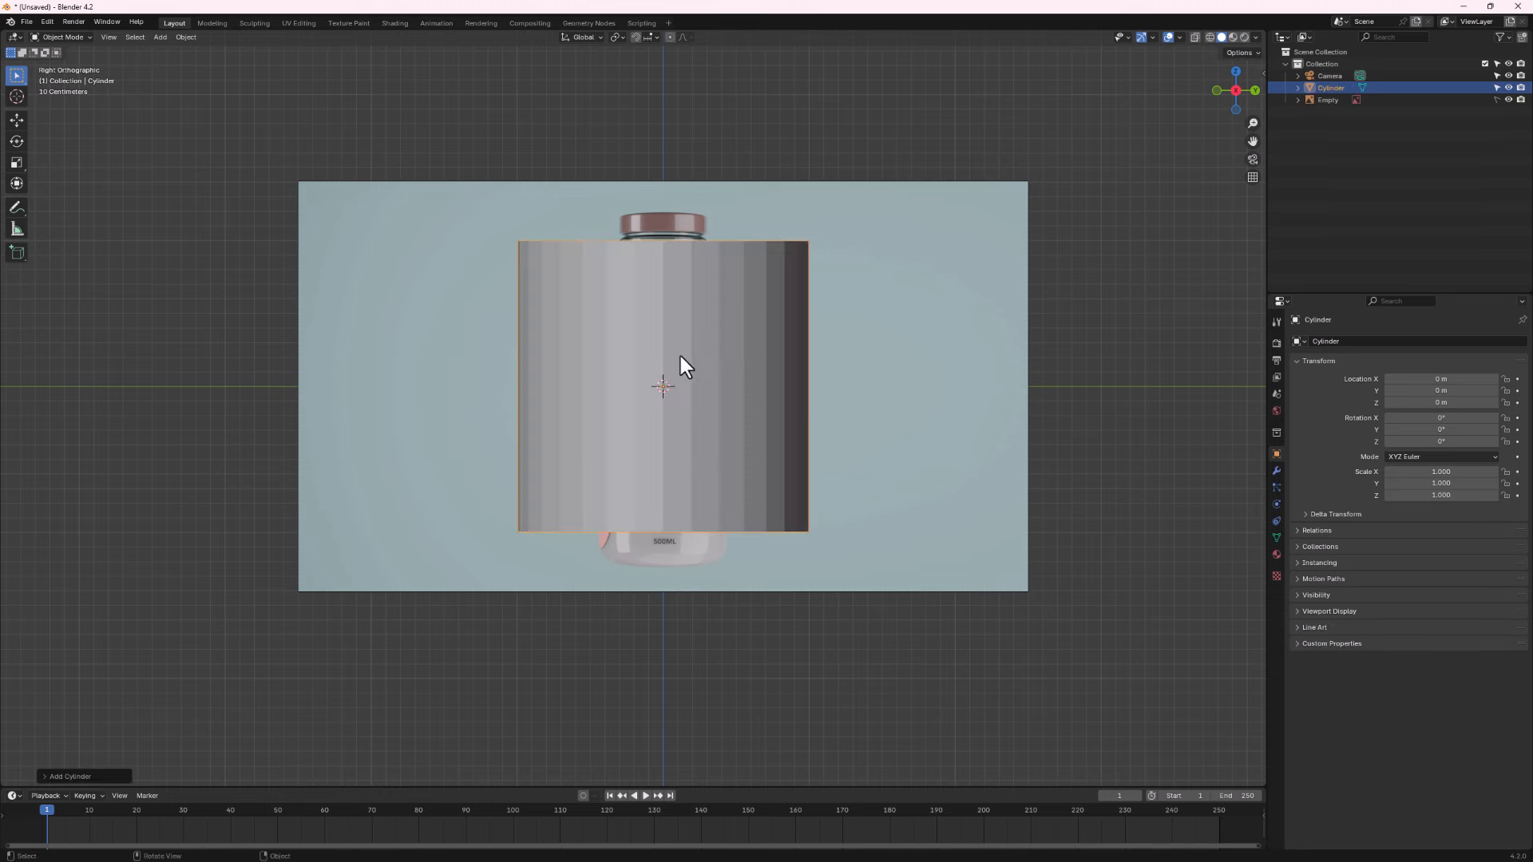
left_click(60, 771)
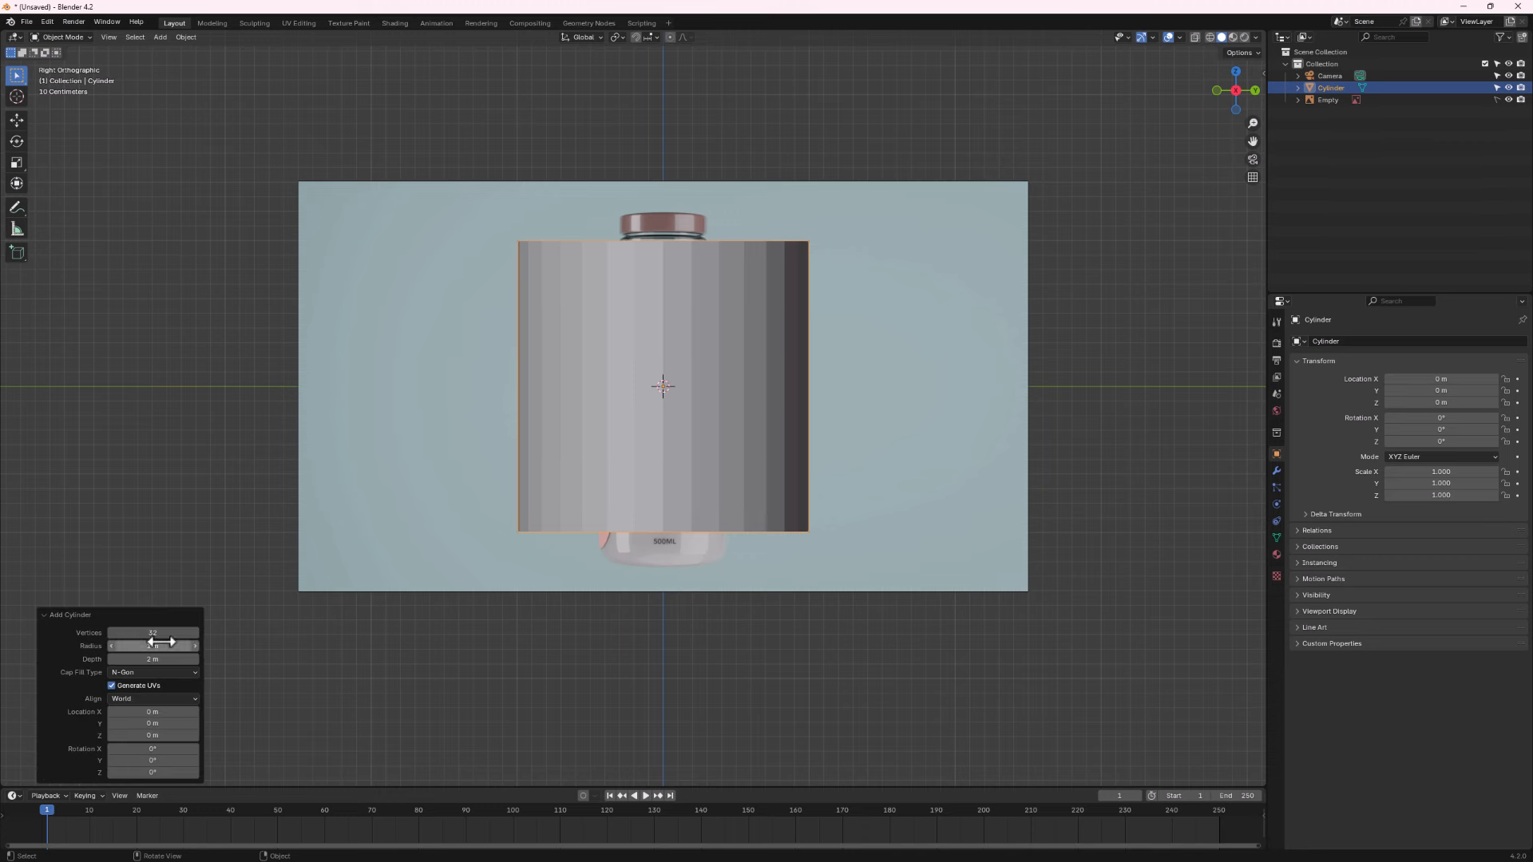
left_click_drag(164, 645, 1354, 660)
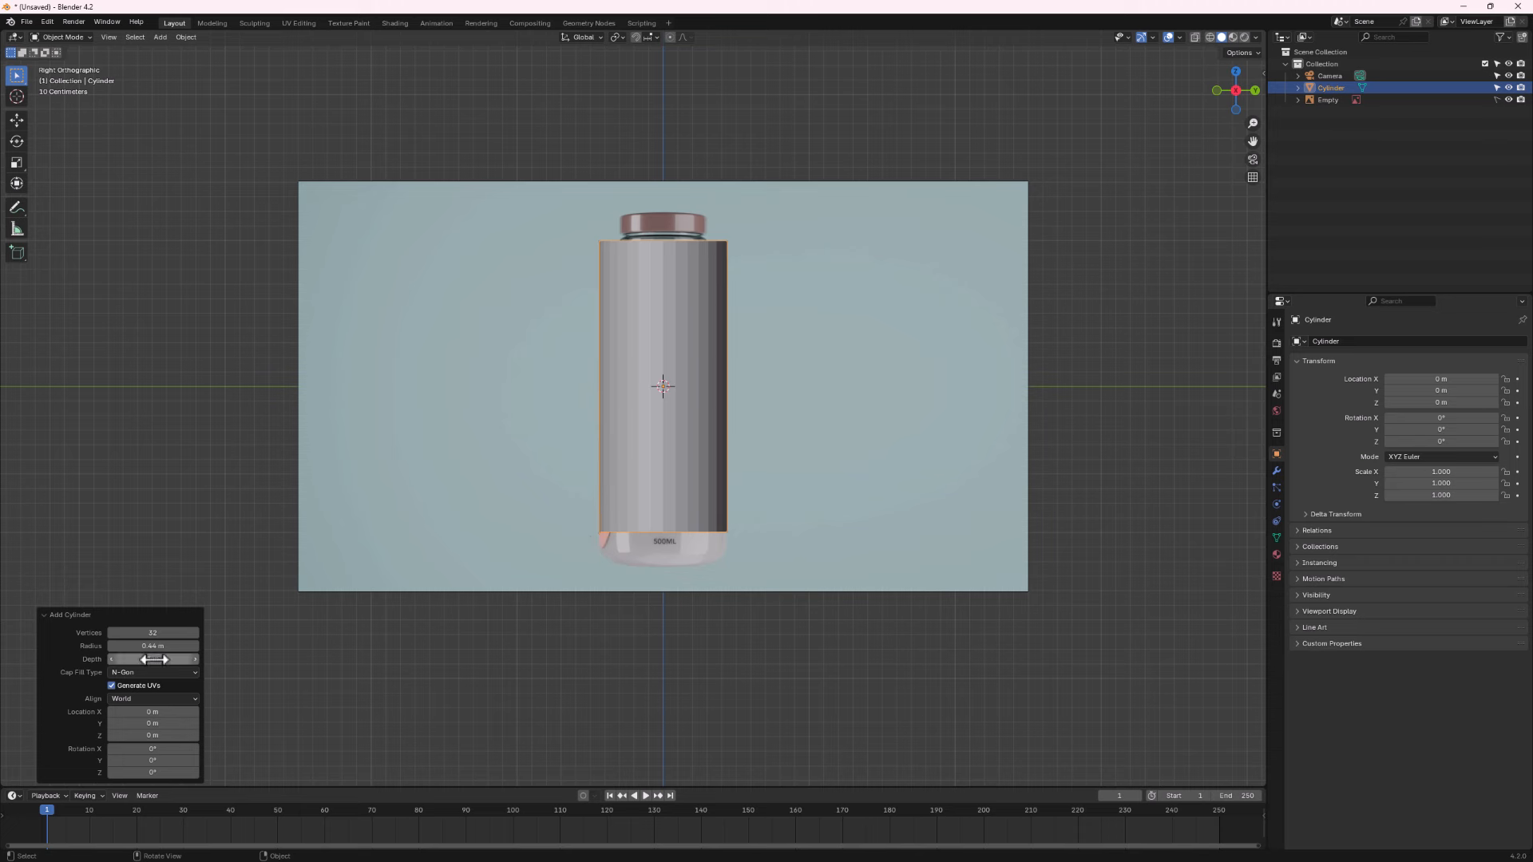
left_click_drag(144, 659, 1287, 681)
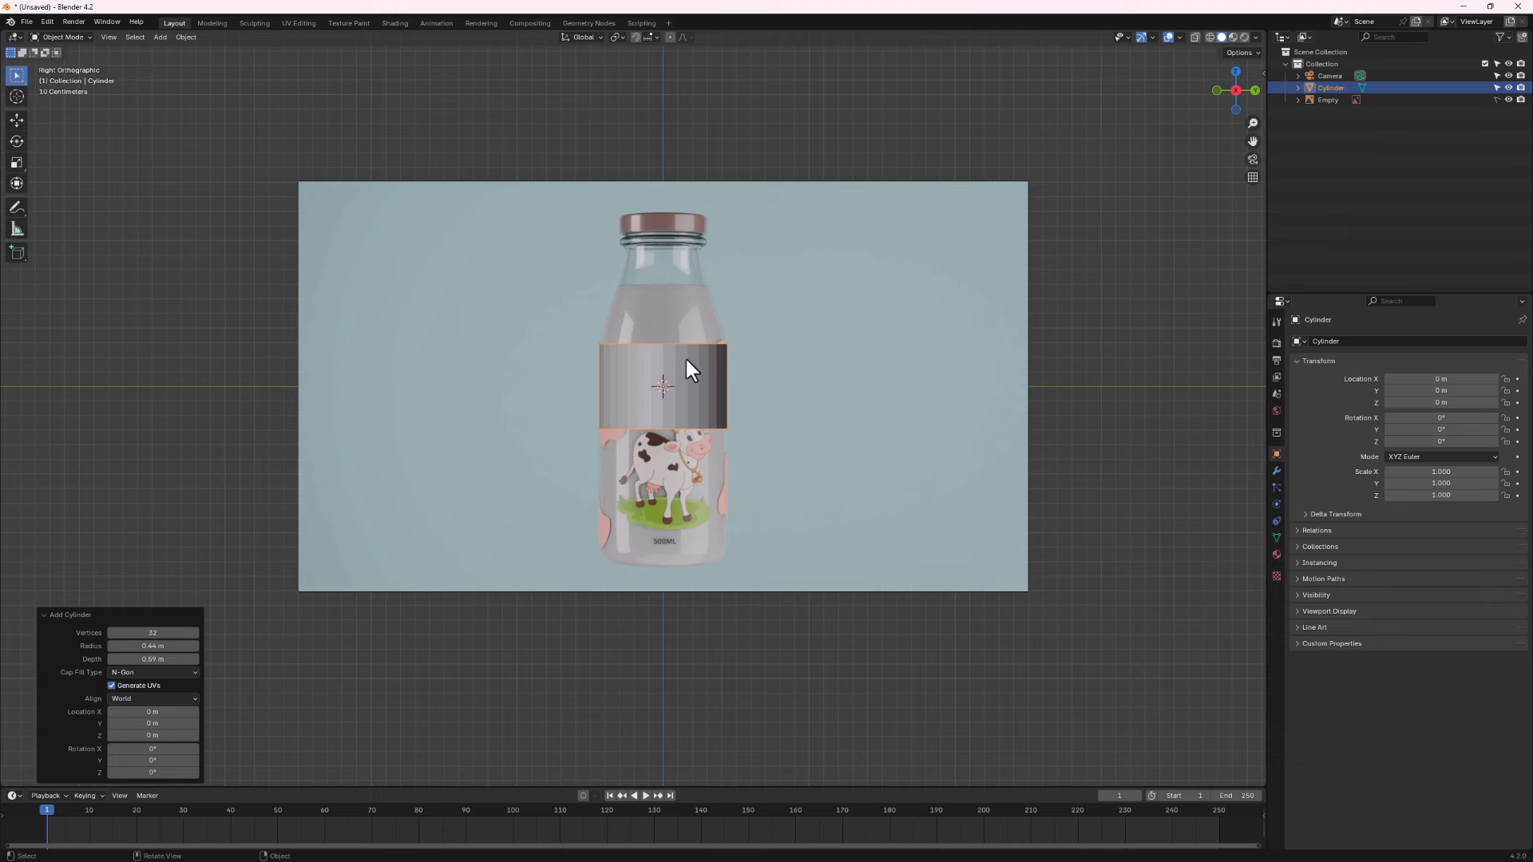
Move the cylinder down along Z by about 0.947 m to the base of the reference bottle.
key("g")
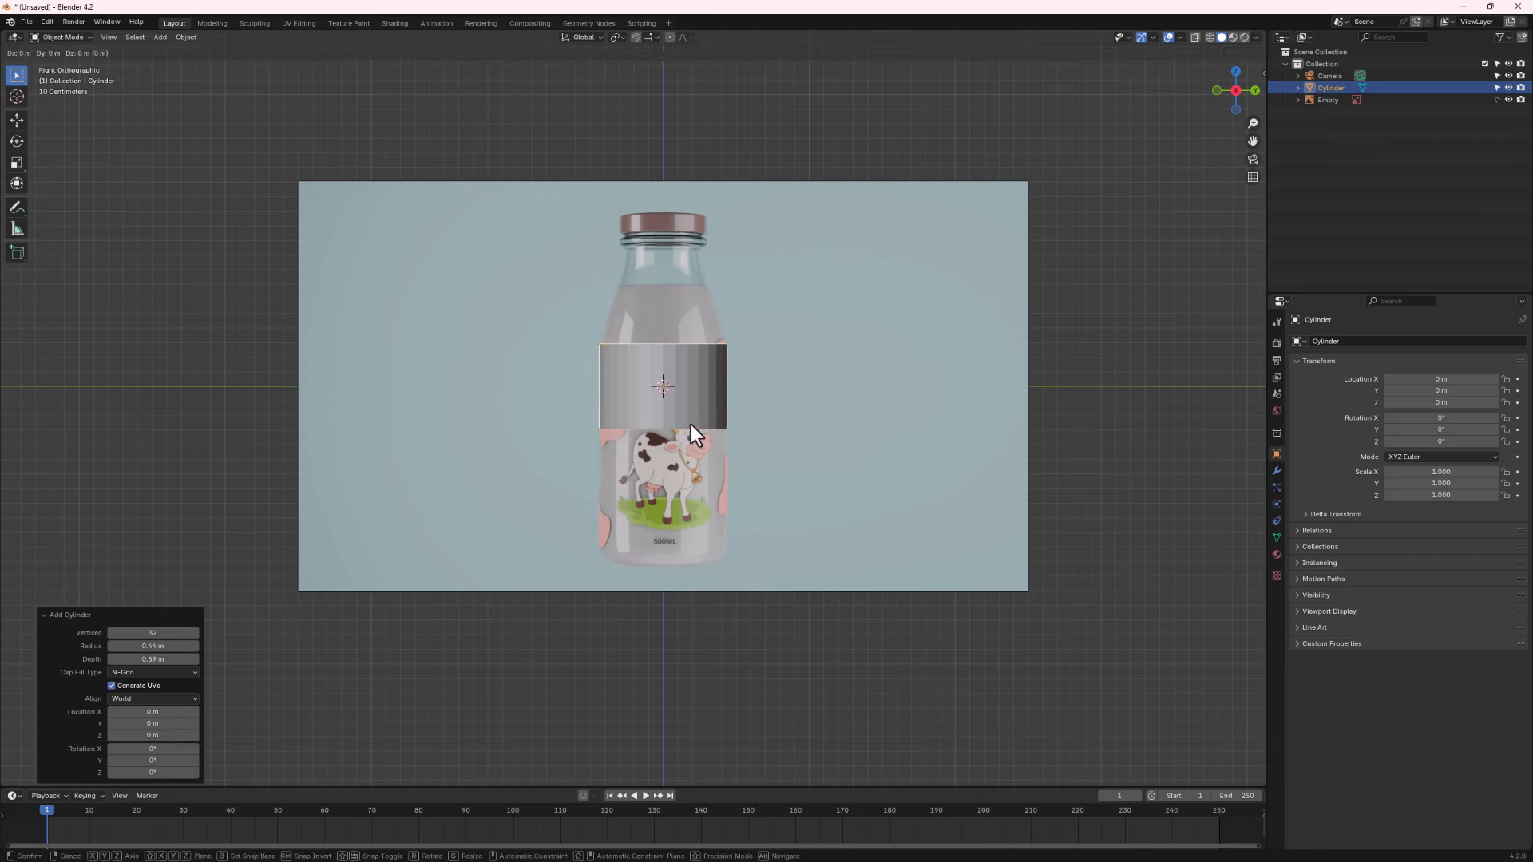
key("z")
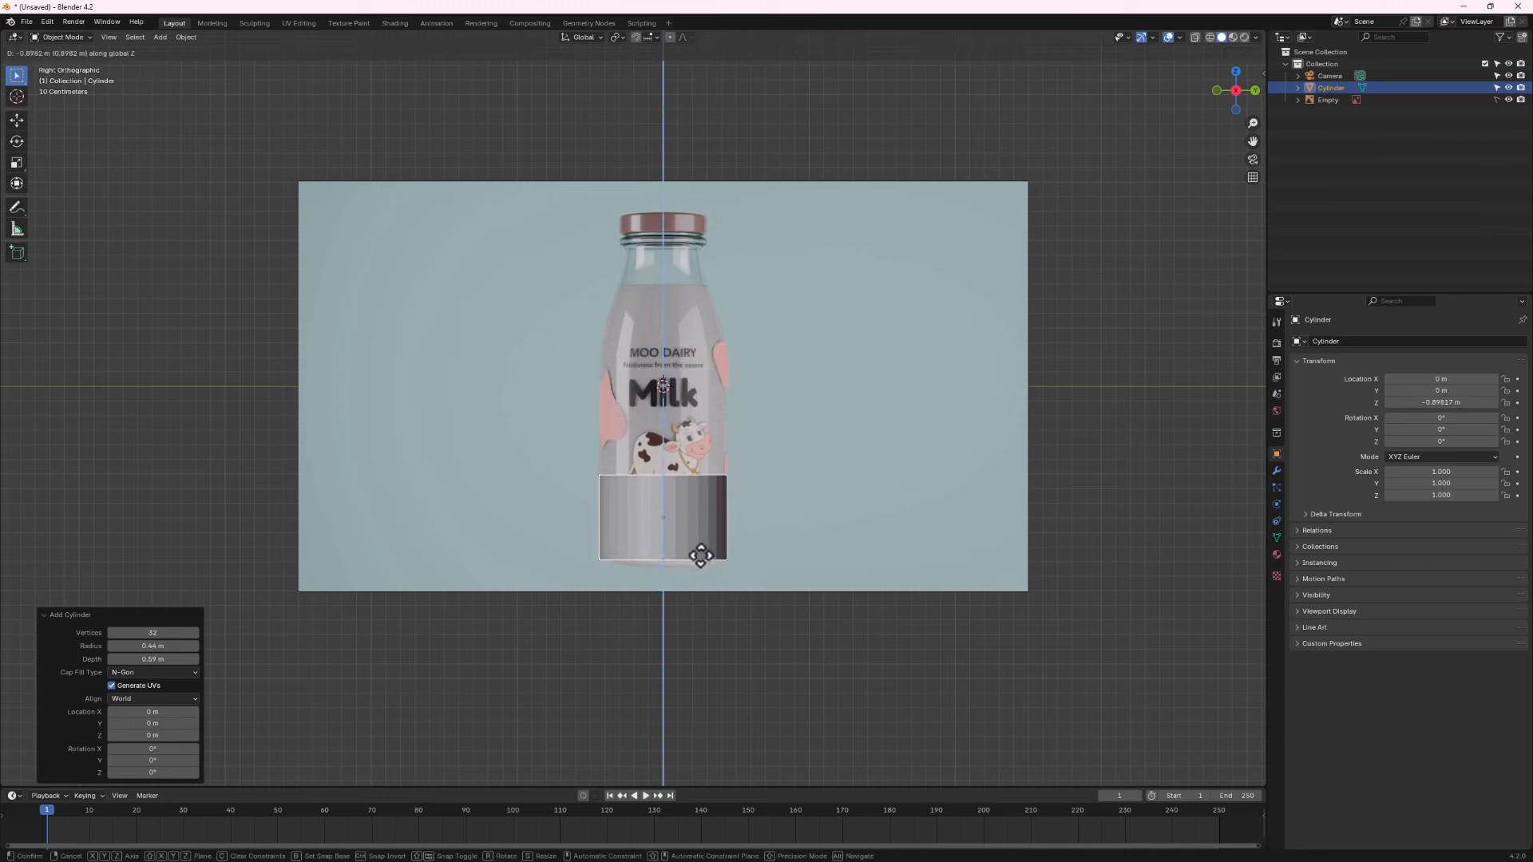
left_click(694, 553)
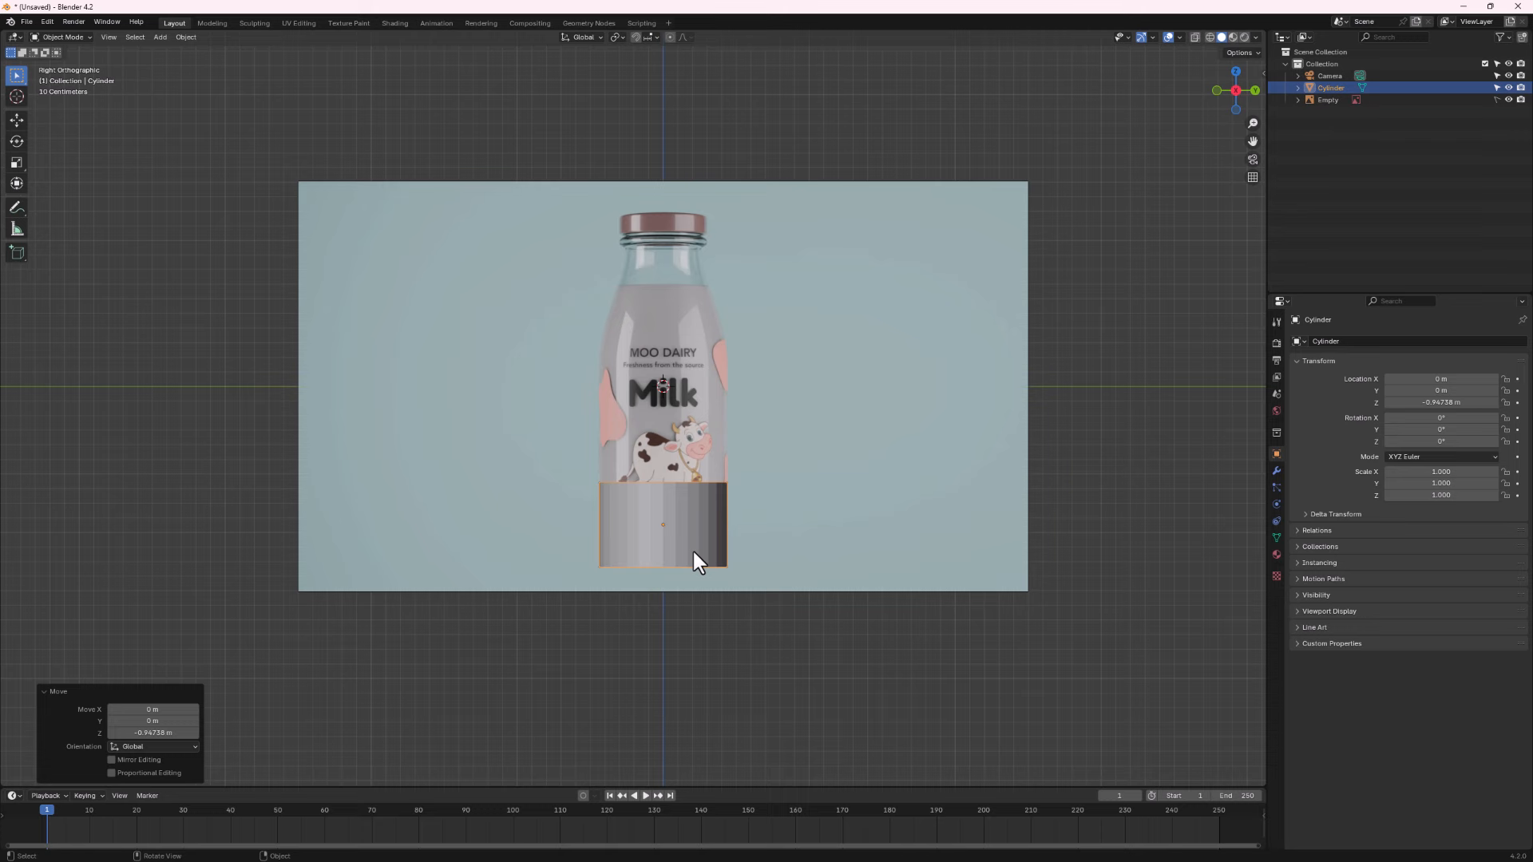
In Edit Mode, select the cylinder's top edge loop and extrude it up about 0.81 m to form the straight bottle body.
scroll(699, 528, "up", 1)
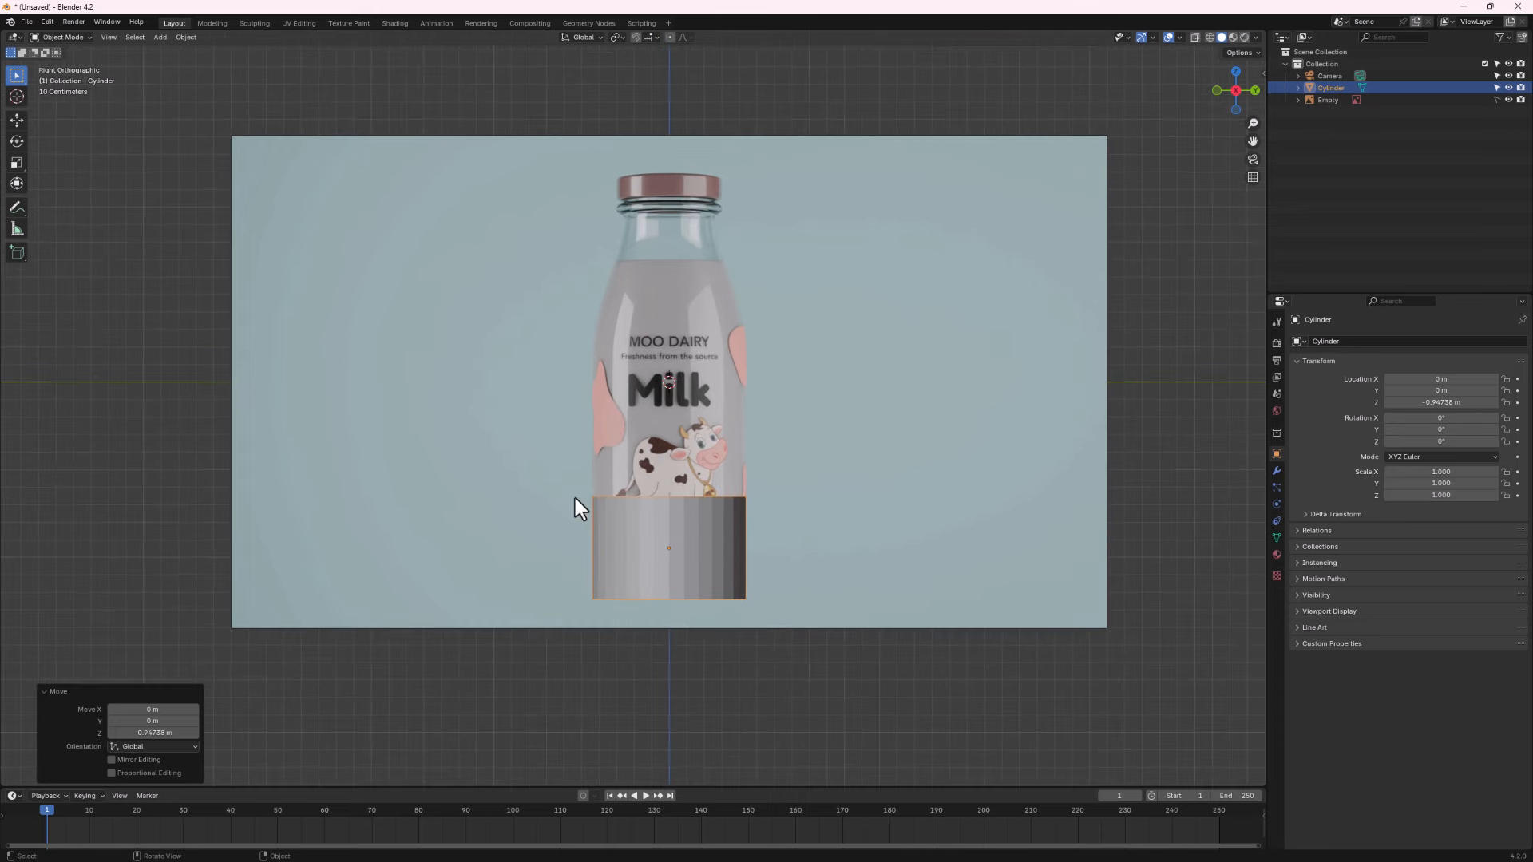
key("Tab")
middle_click_drag(641, 508, 618, 511)
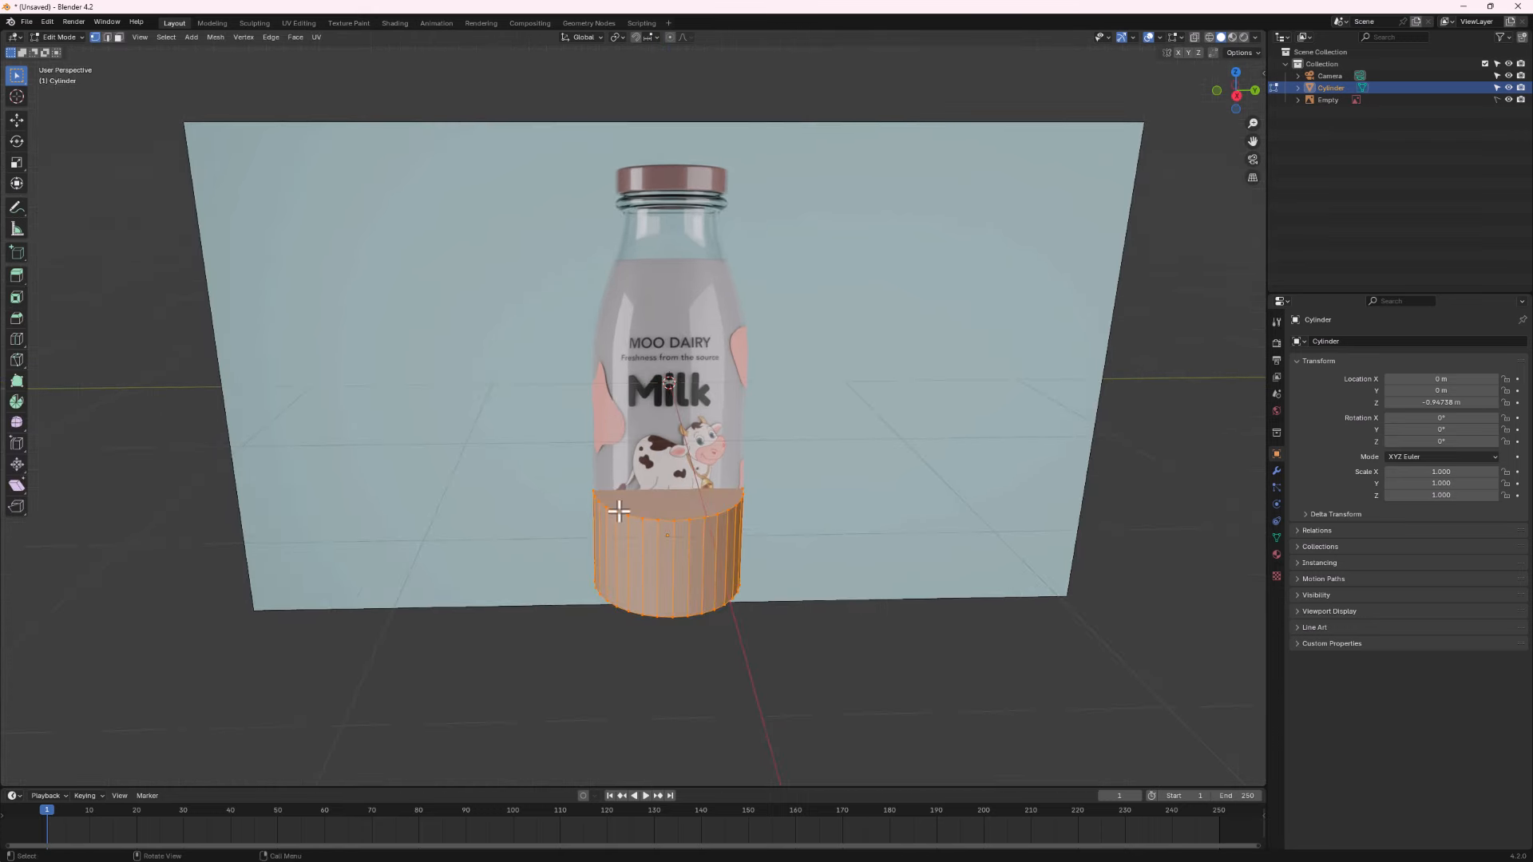
left_click(106, 36)
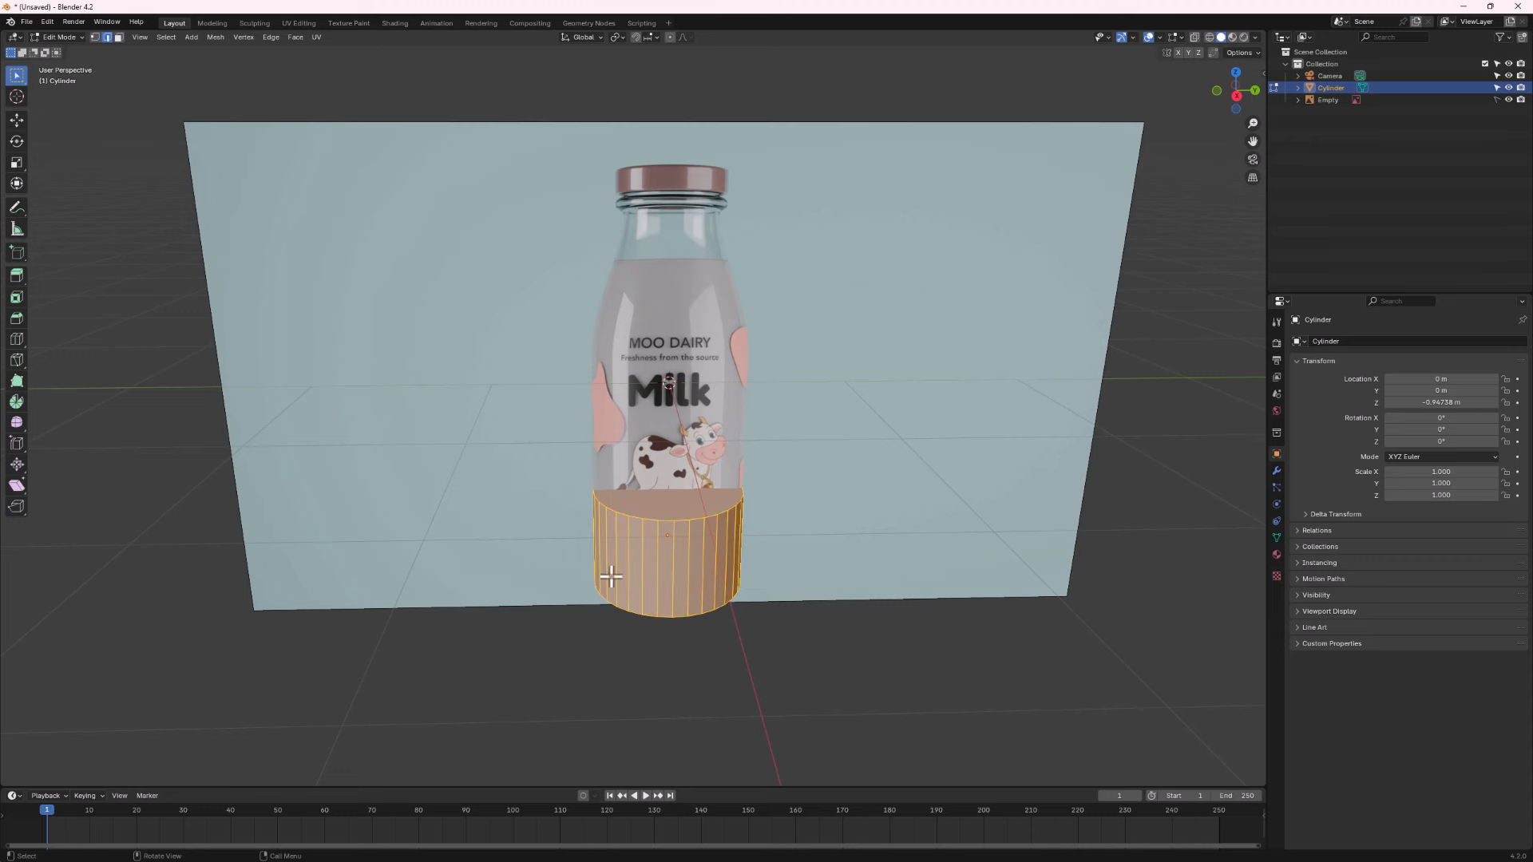
left_click(669, 521, "alt")
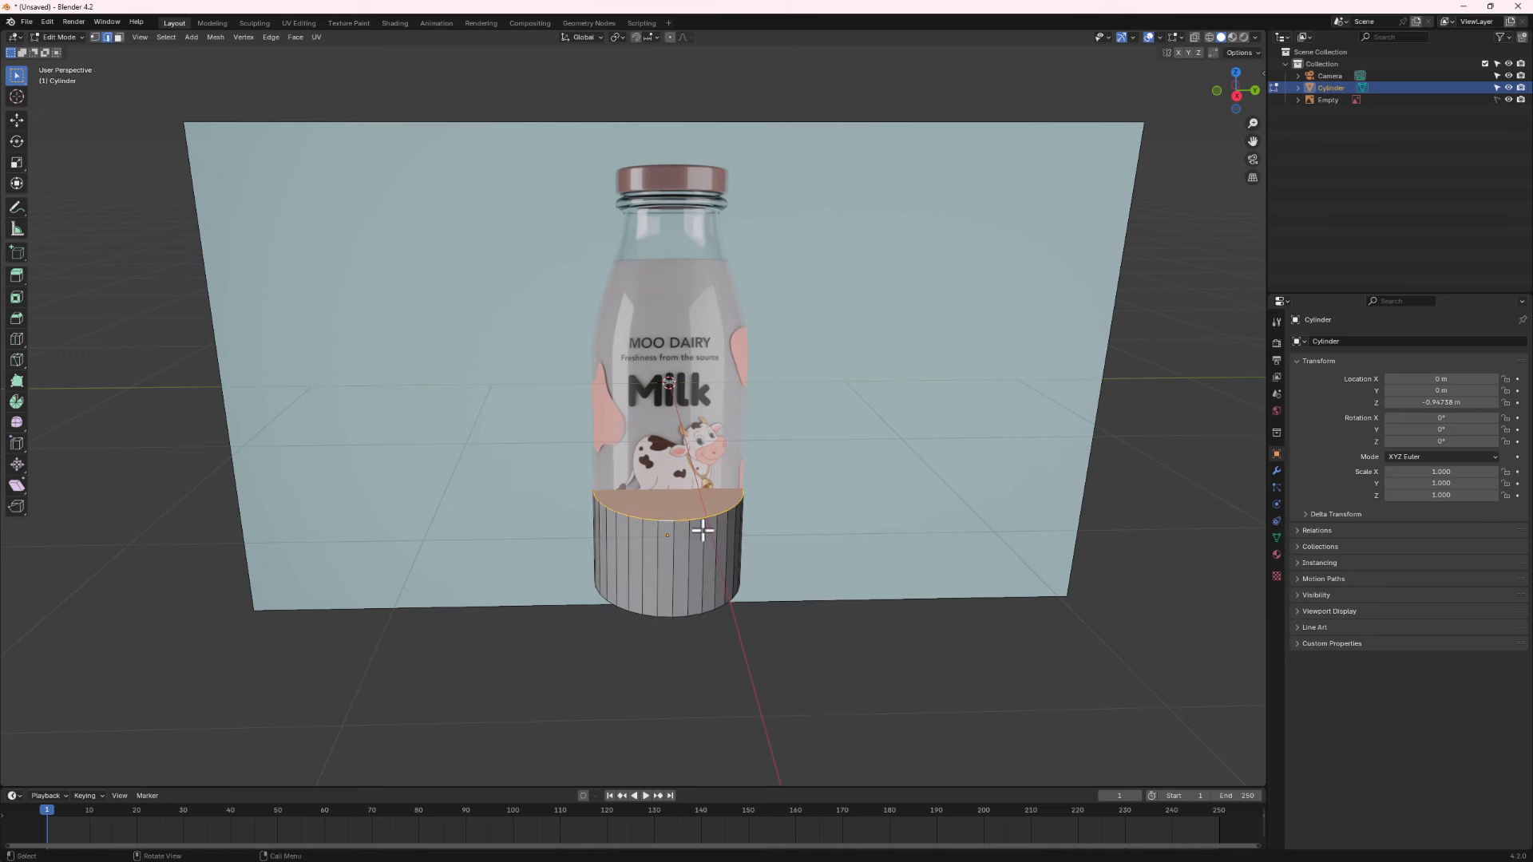
middle_click_drag(657, 558, 648, 505)
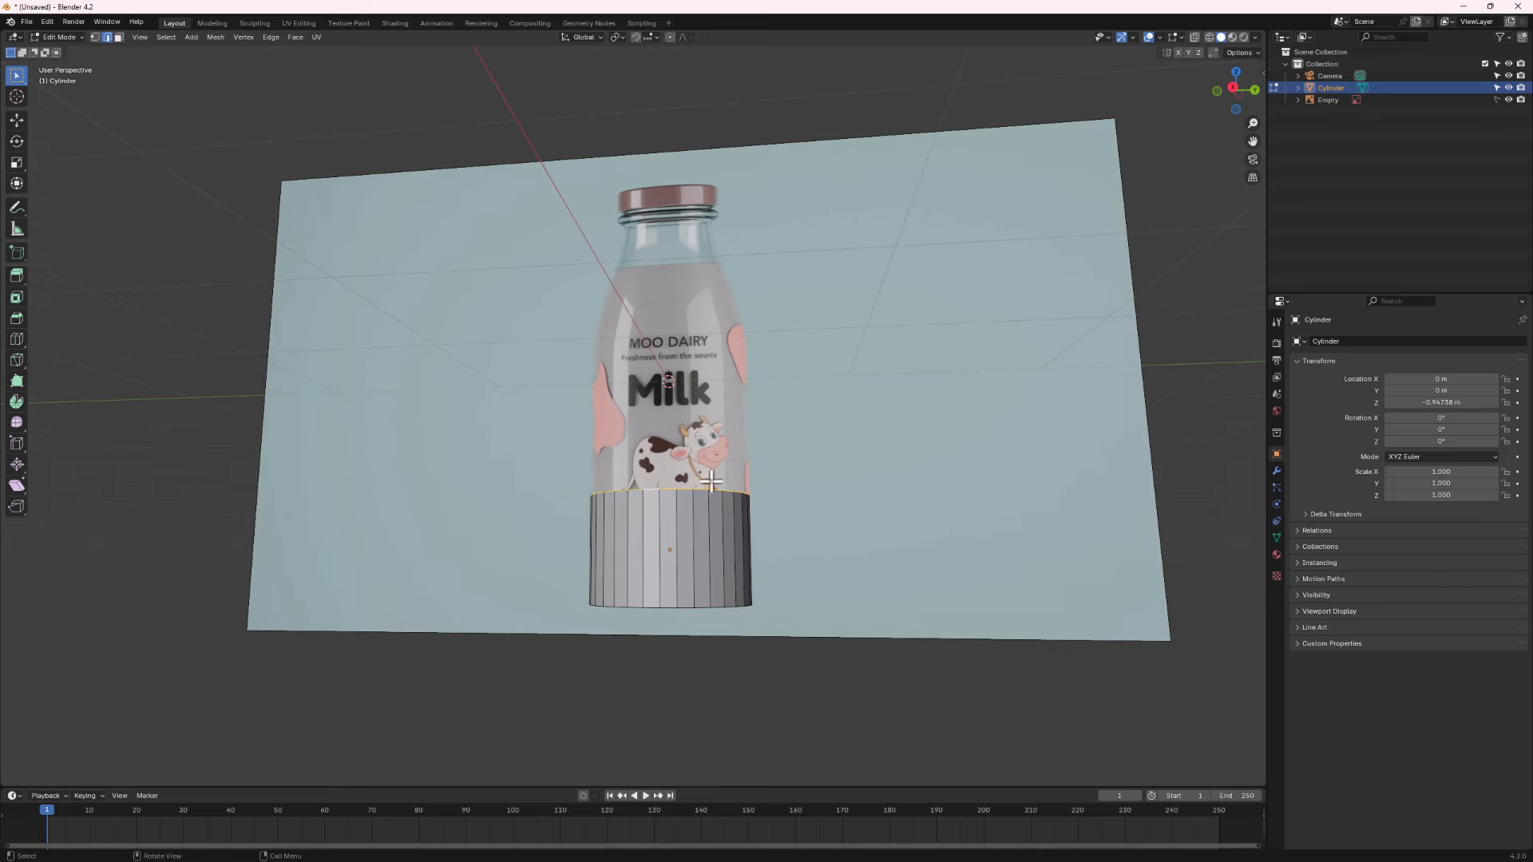
middle_click_drag(710, 481, 704, 417)
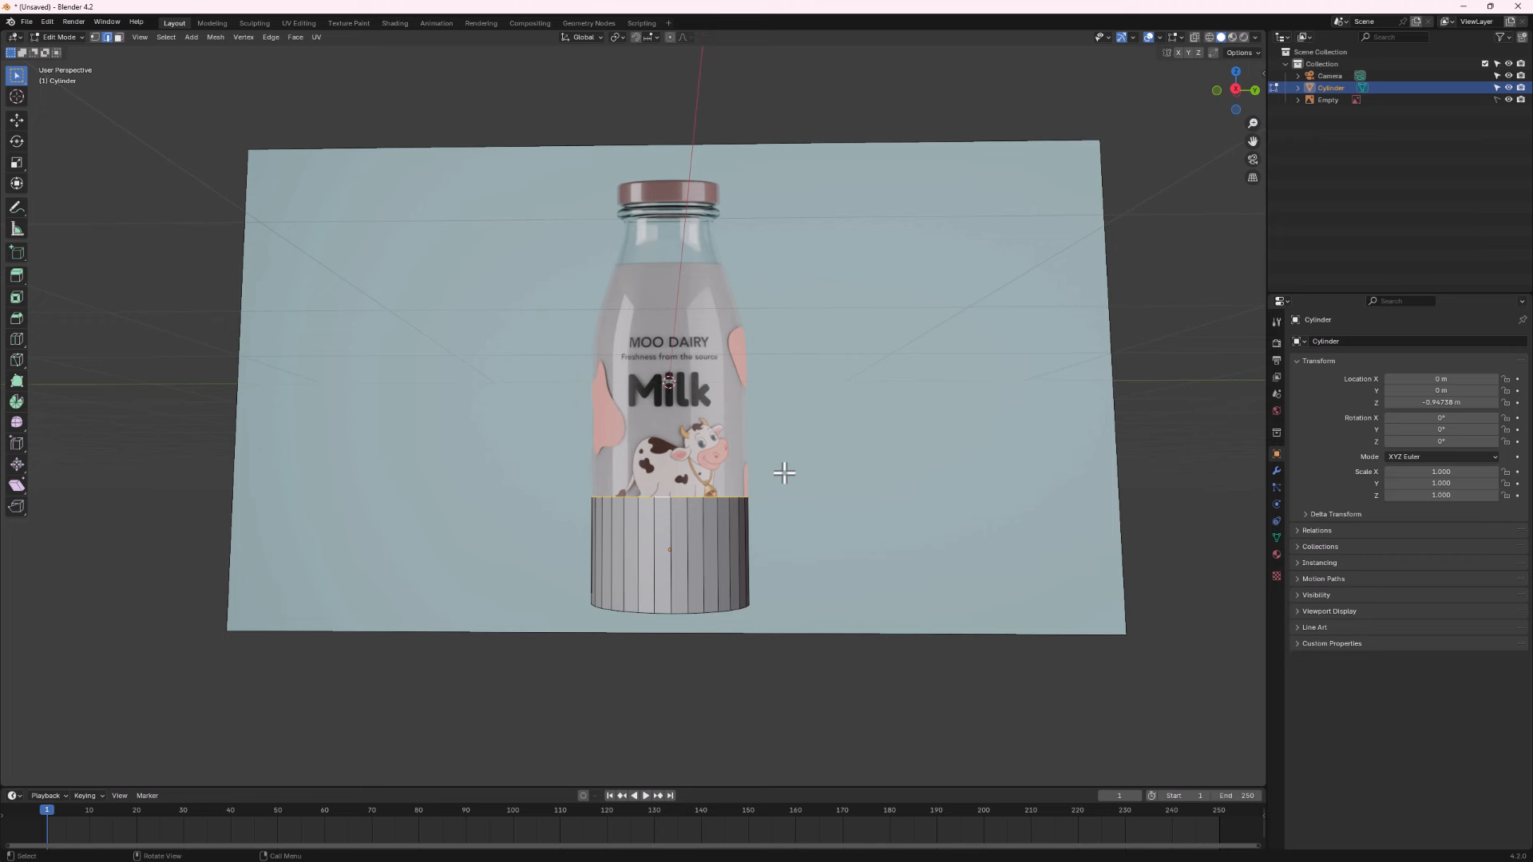
key("e")
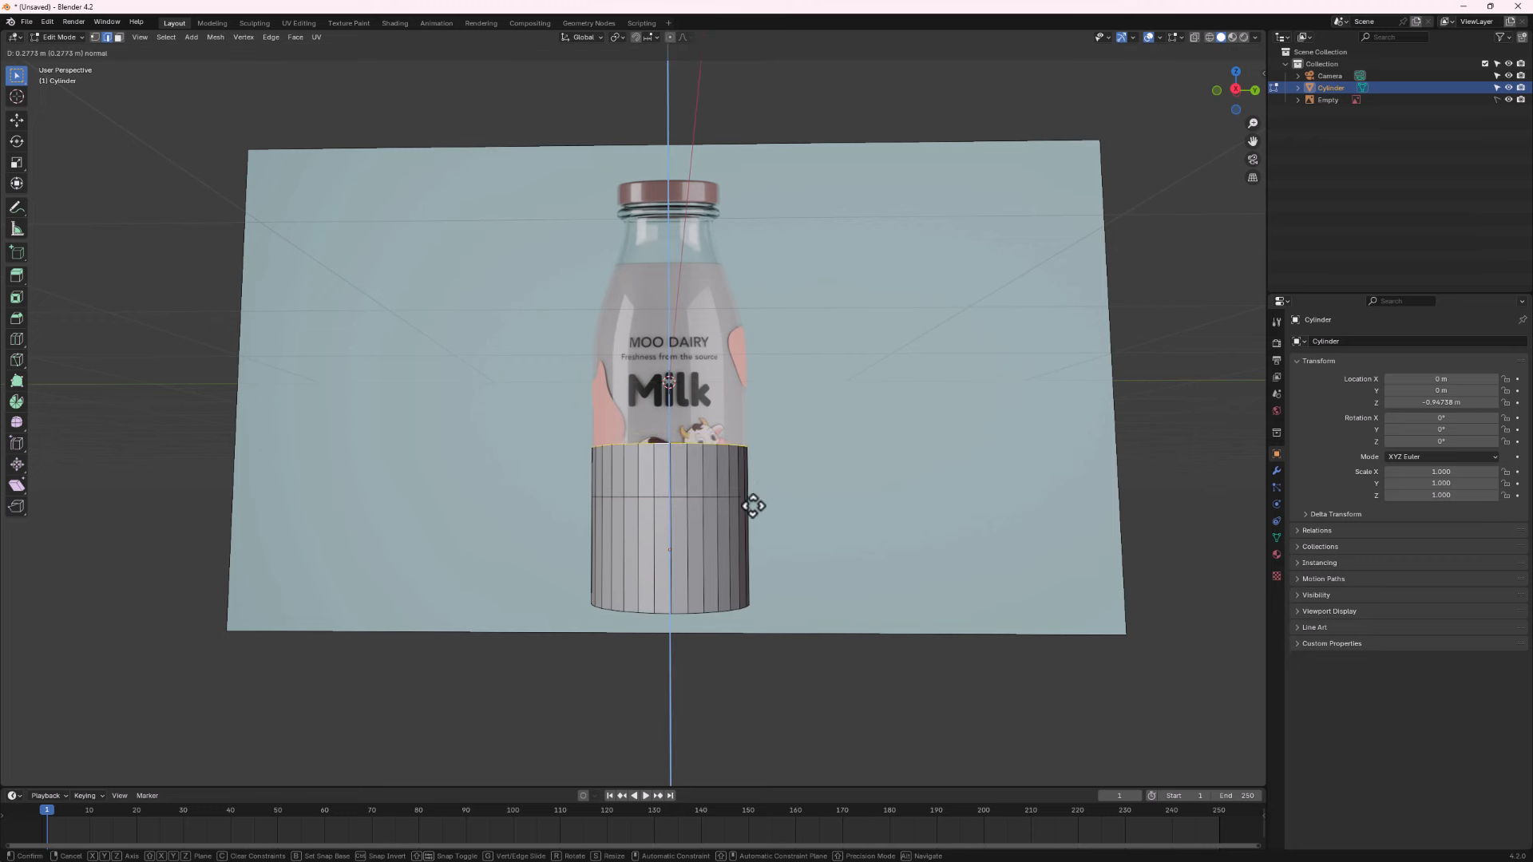
left_click(762, 413)
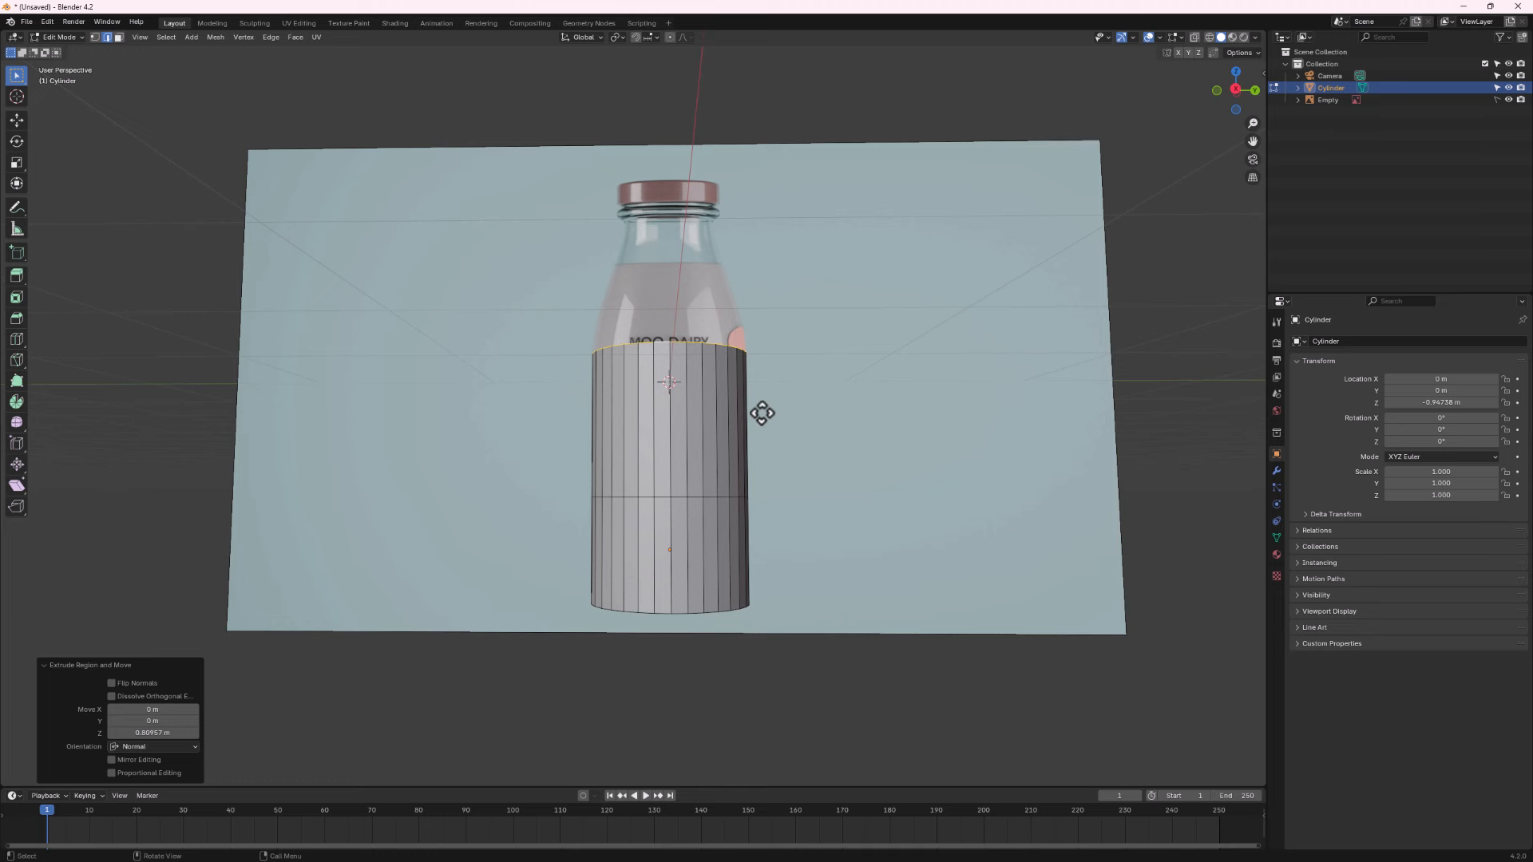
In right-view wireframe, extrude the top loop up about 0.2 m and scale it to about 0.93 to start the shoulder.
left_click(1235, 89)
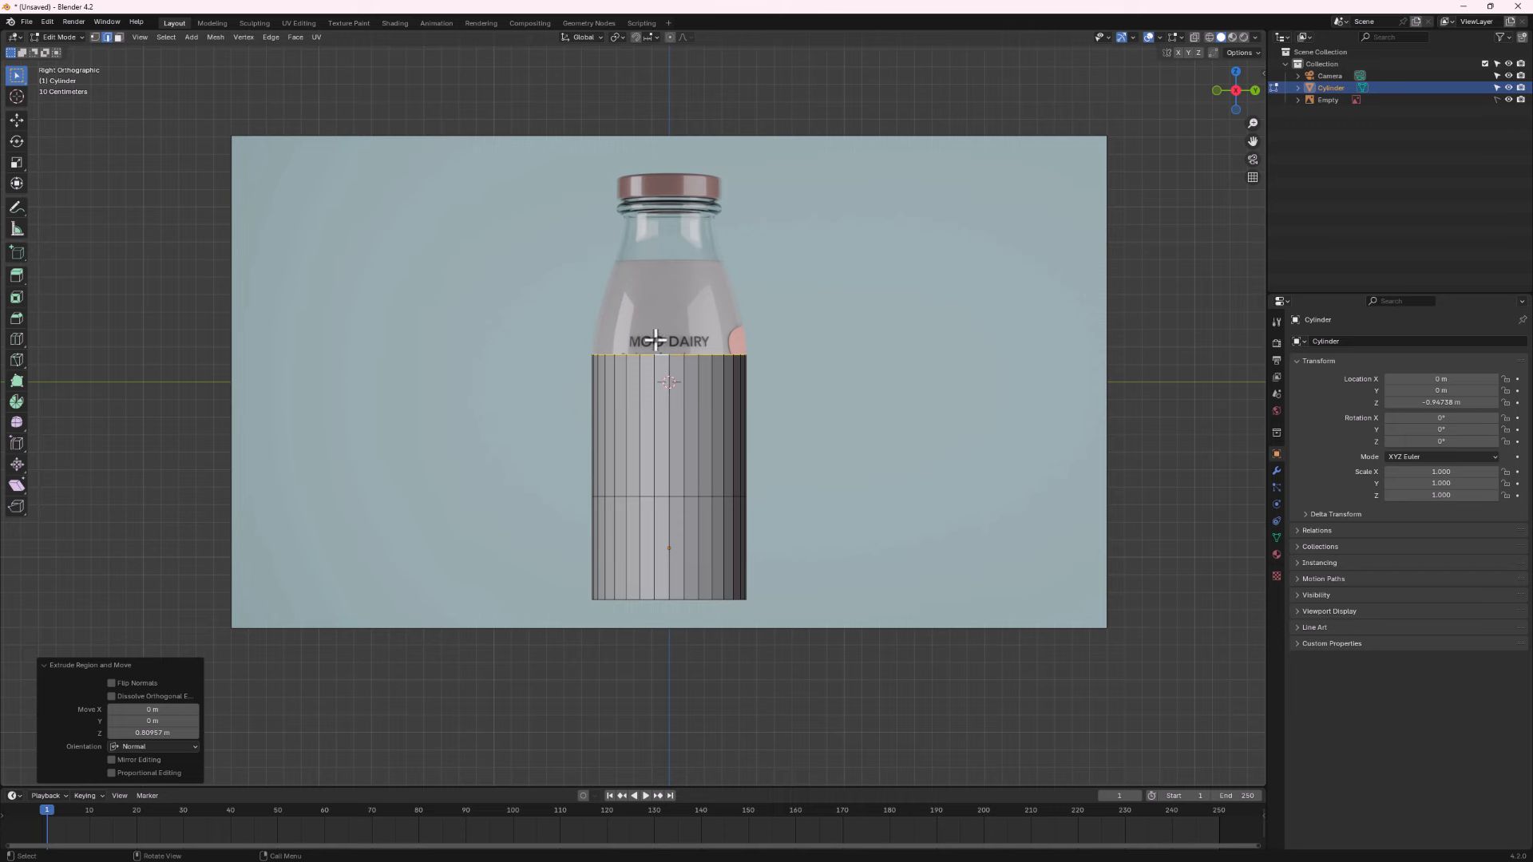
scroll(609, 312, "up", 2)
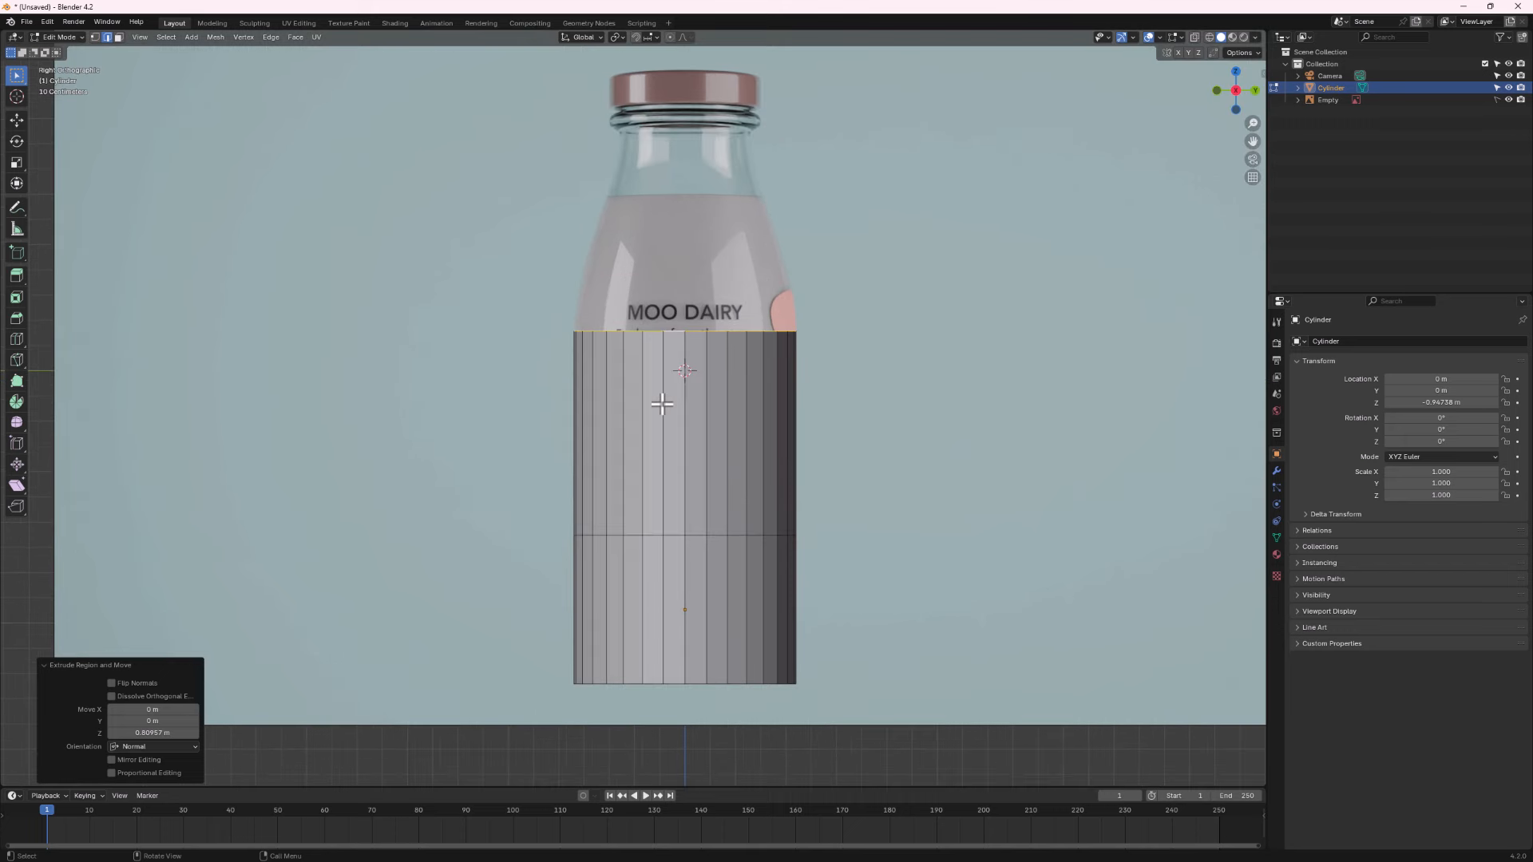
left_click(1208, 38)
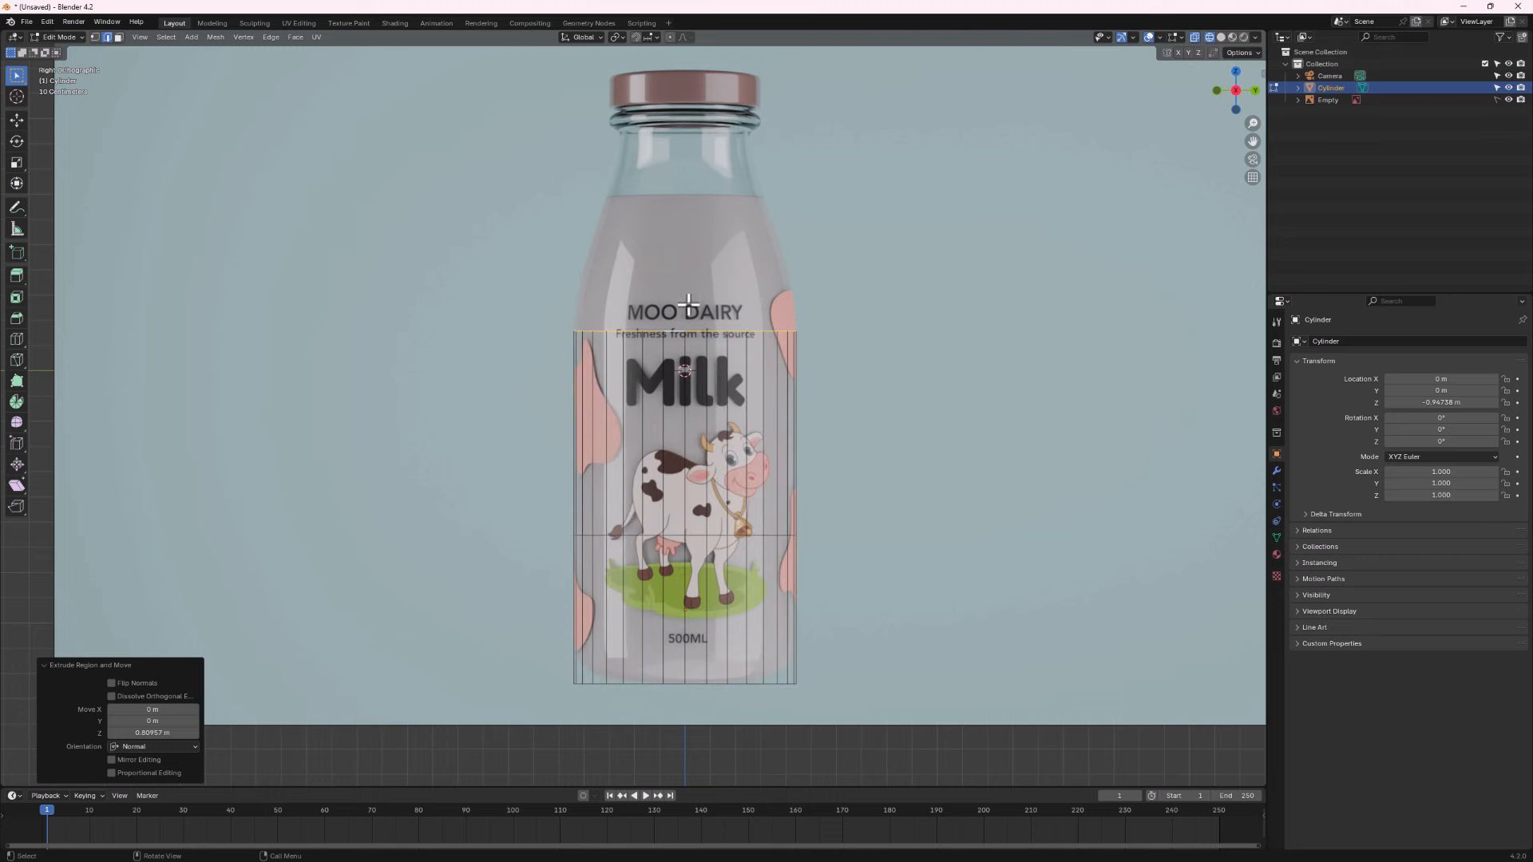
scroll(646, 319, "up", 1)
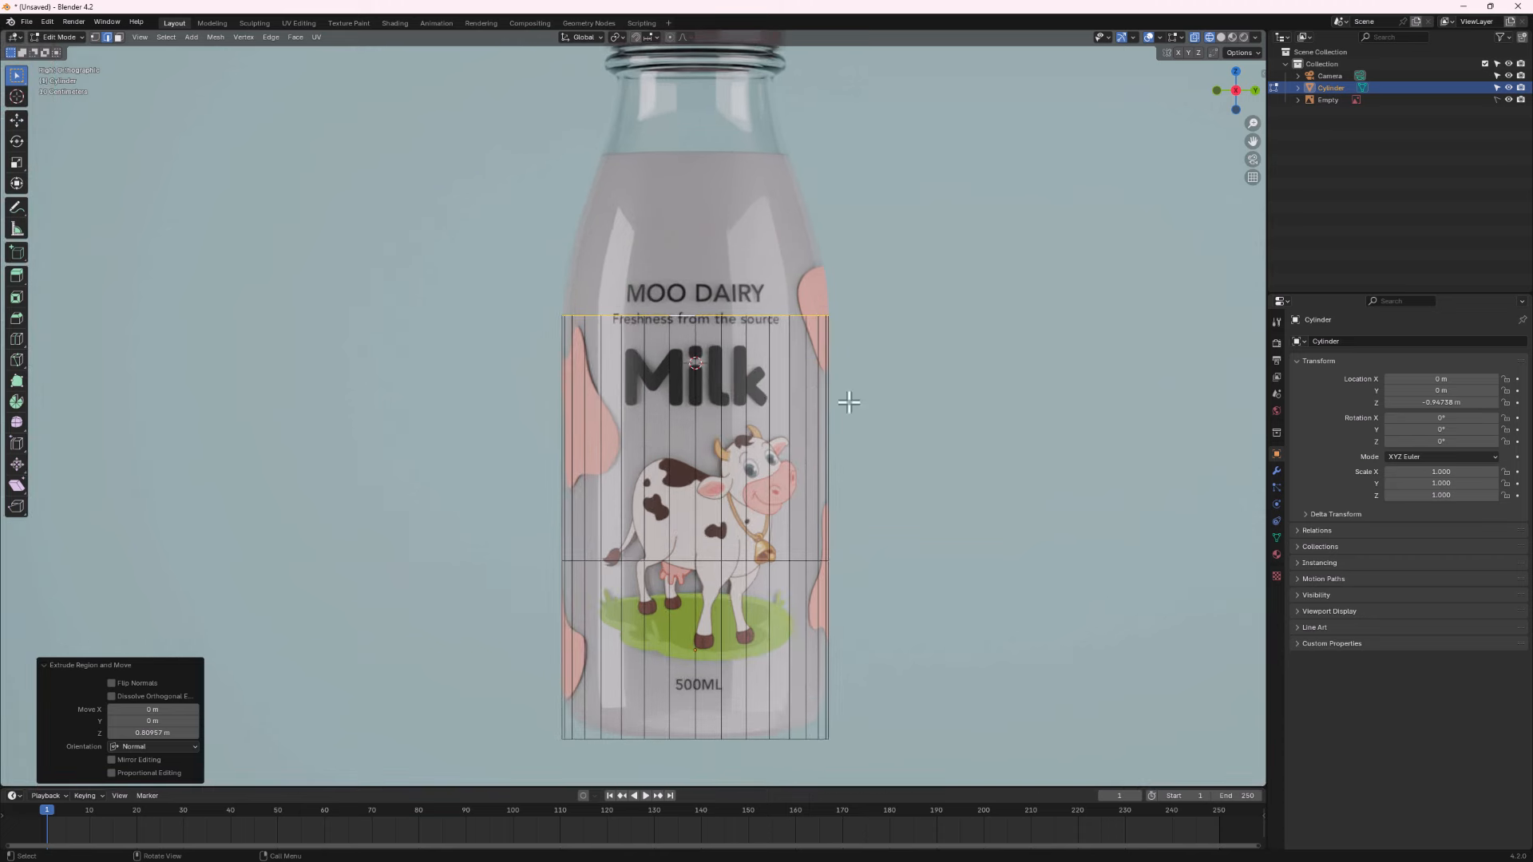
key("e")
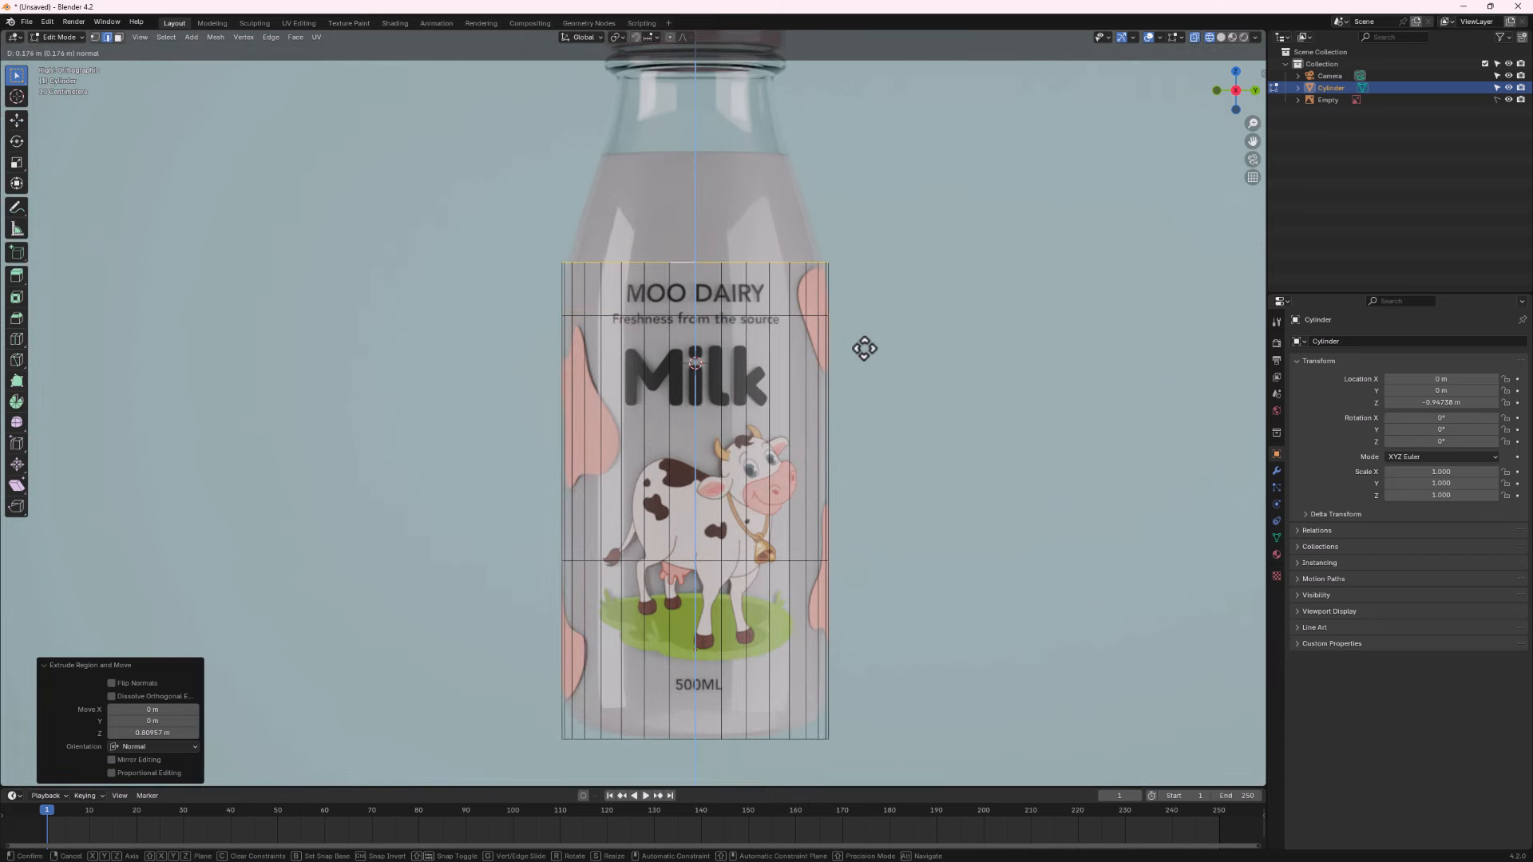
left_click(692, 253)
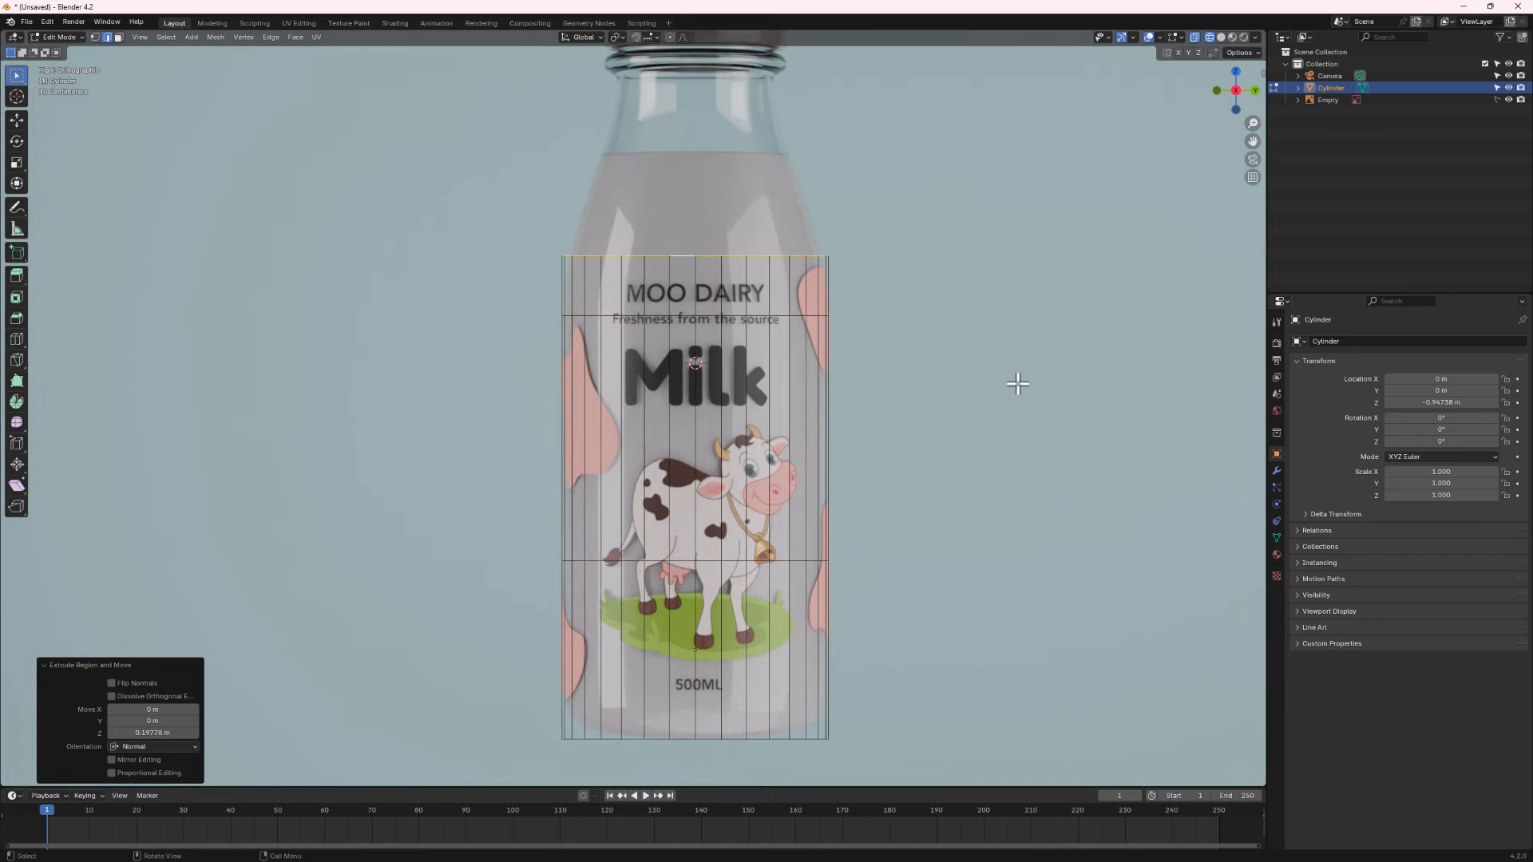
key("s")
left_click(997, 366)
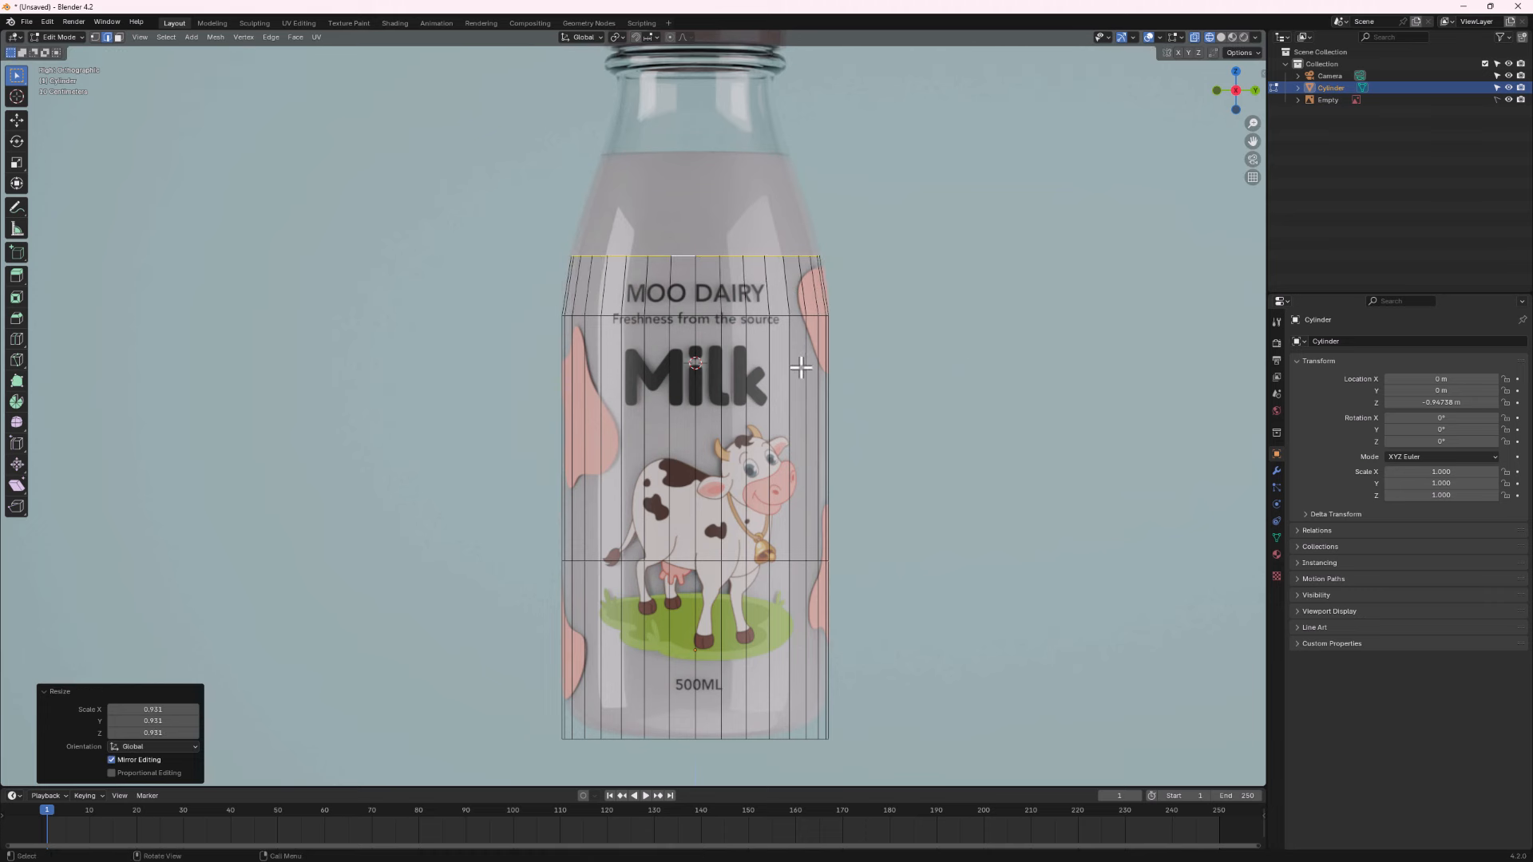
Extrude the shoulder's top loop up about 0.19 m and scale it to about 0.89 to follow the reference outline.
key("e")
left_click(807, 308)
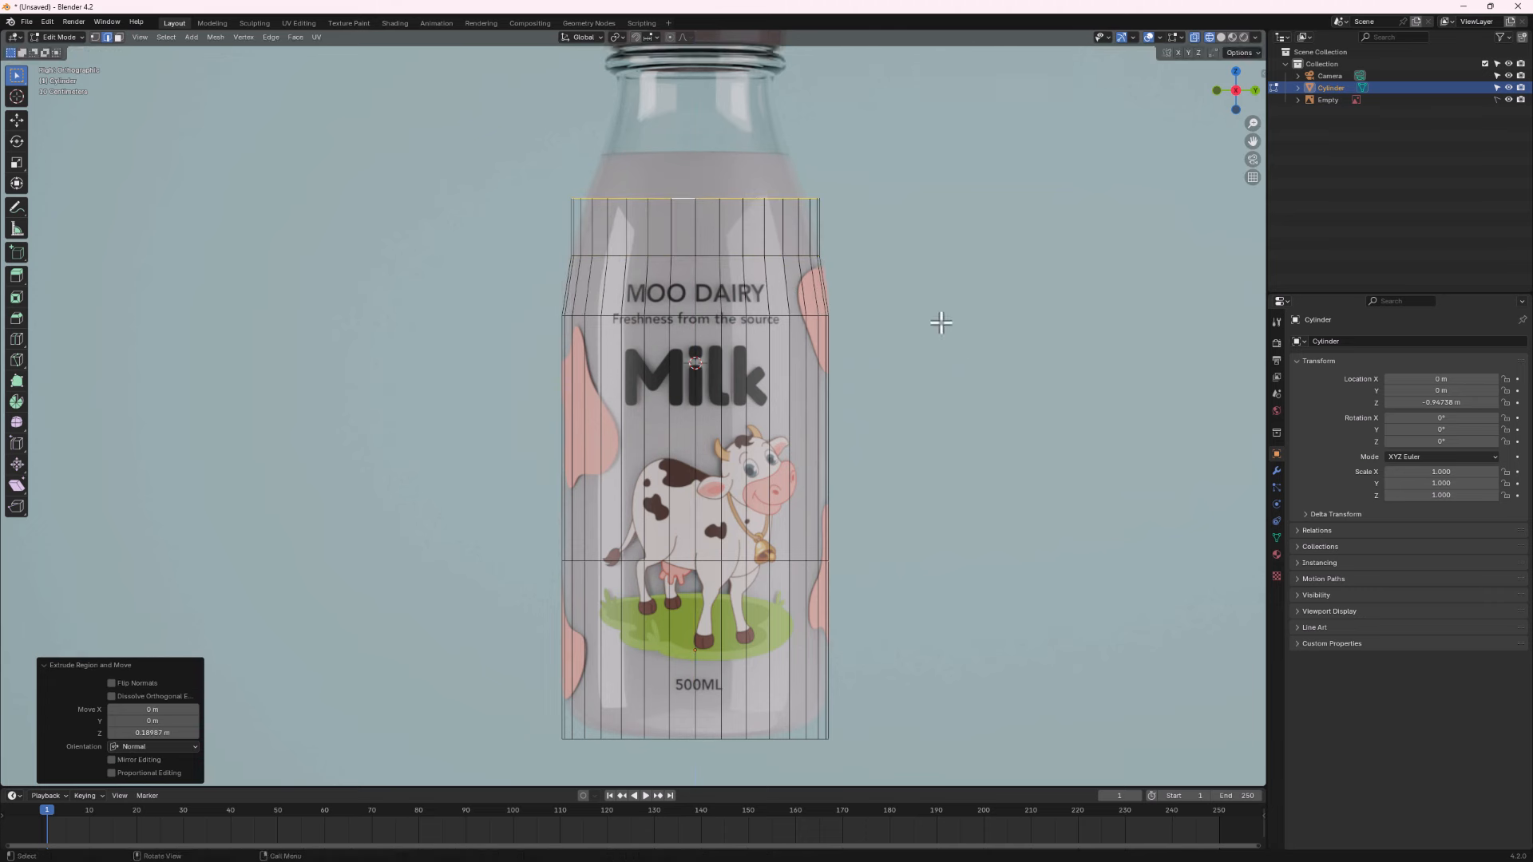
key("s")
left_click(946, 304)
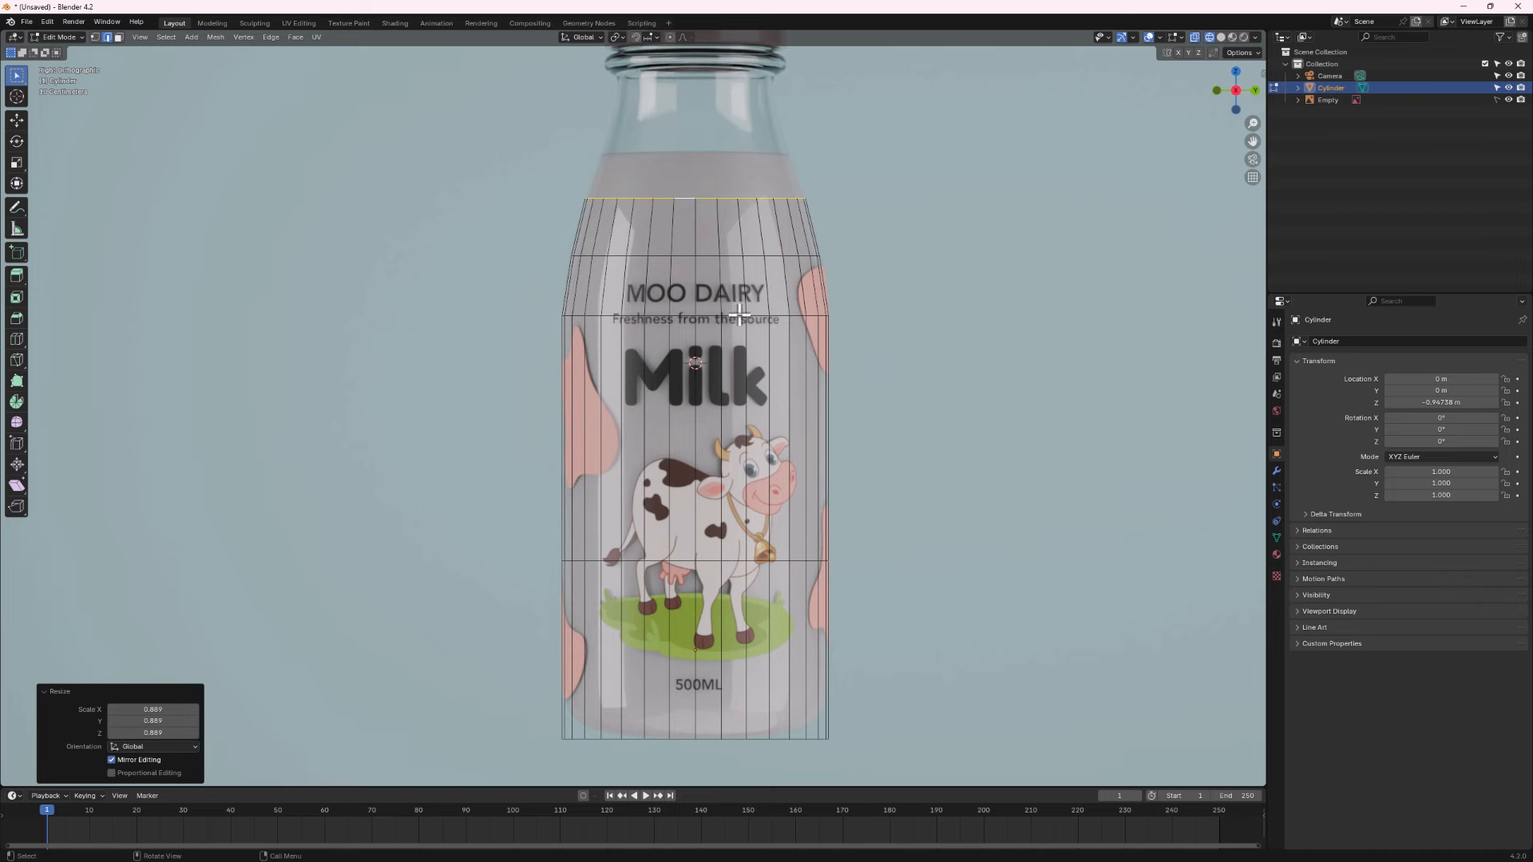
Extrude the top loop up about 0.18 m near the milk line and scale it to about 0.82.
scroll(738, 315, "up", 1)
middle_click_drag(738, 322, 744, 505, "shift")
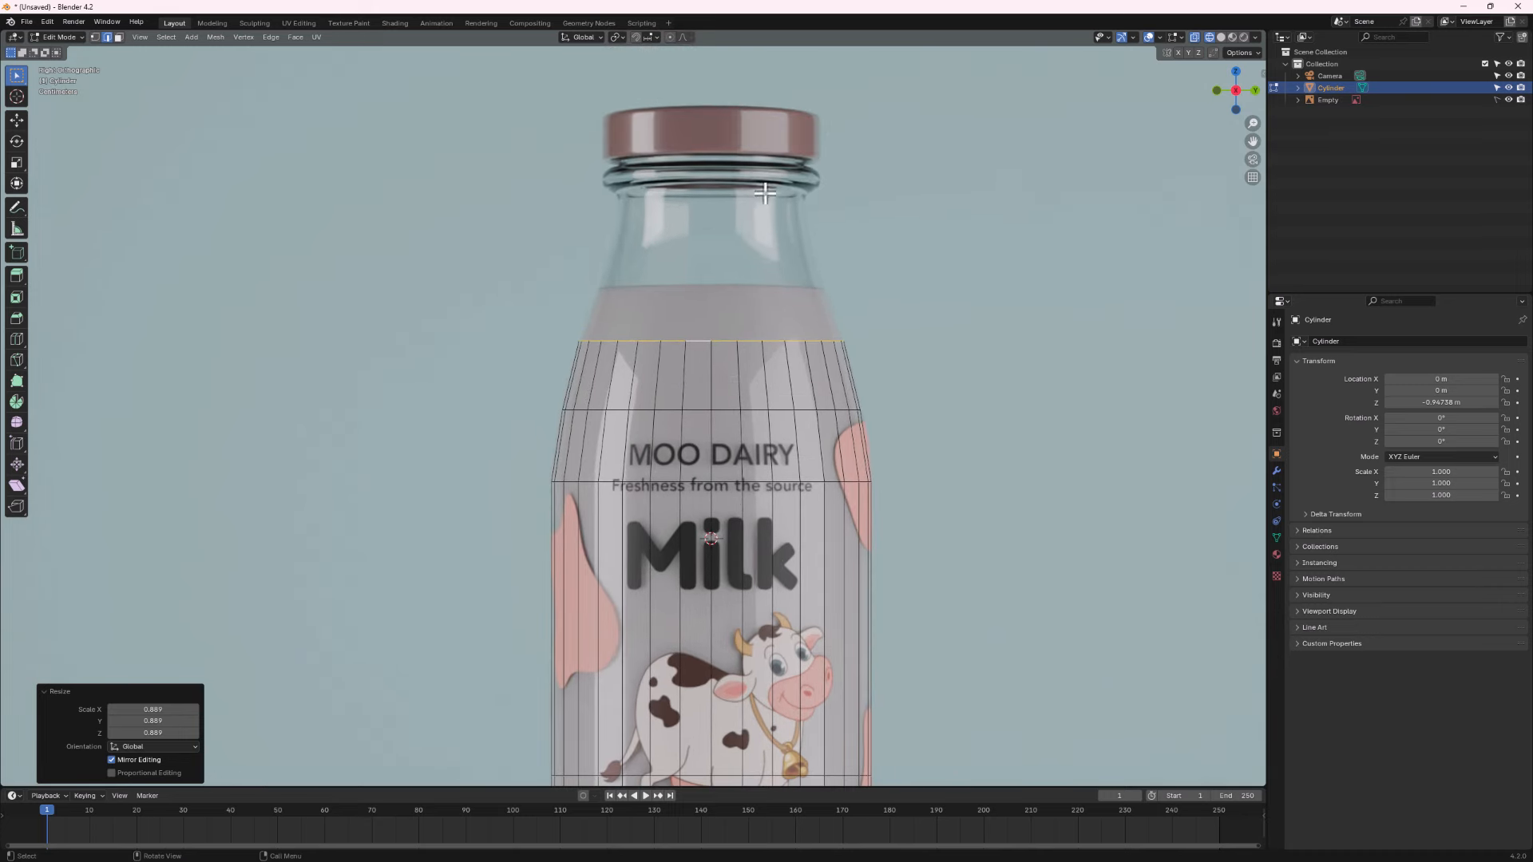
key("e")
left_click(804, 478)
key("s")
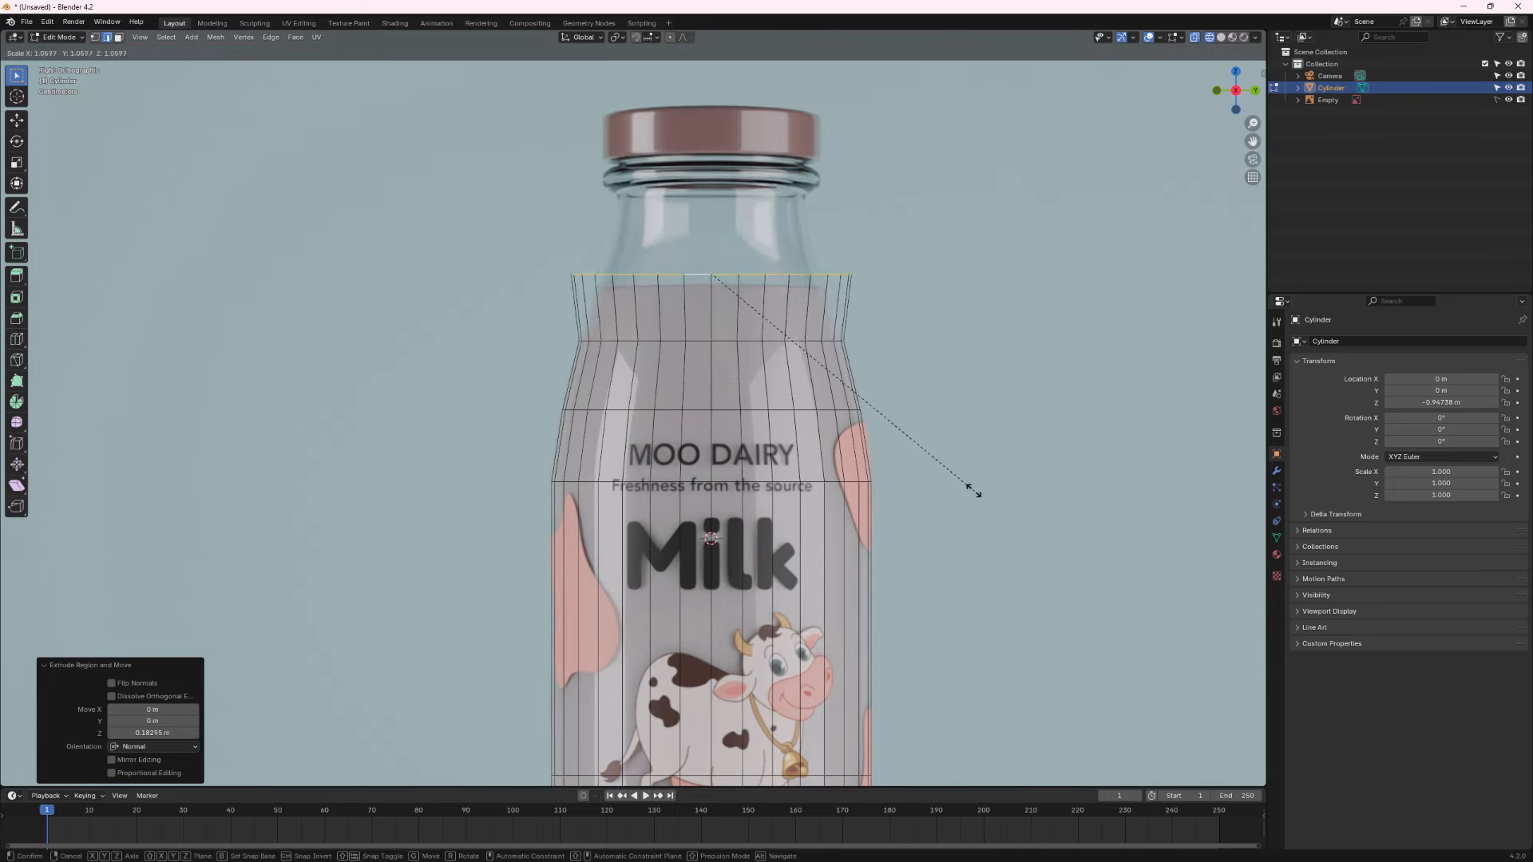
left_click(918, 435)
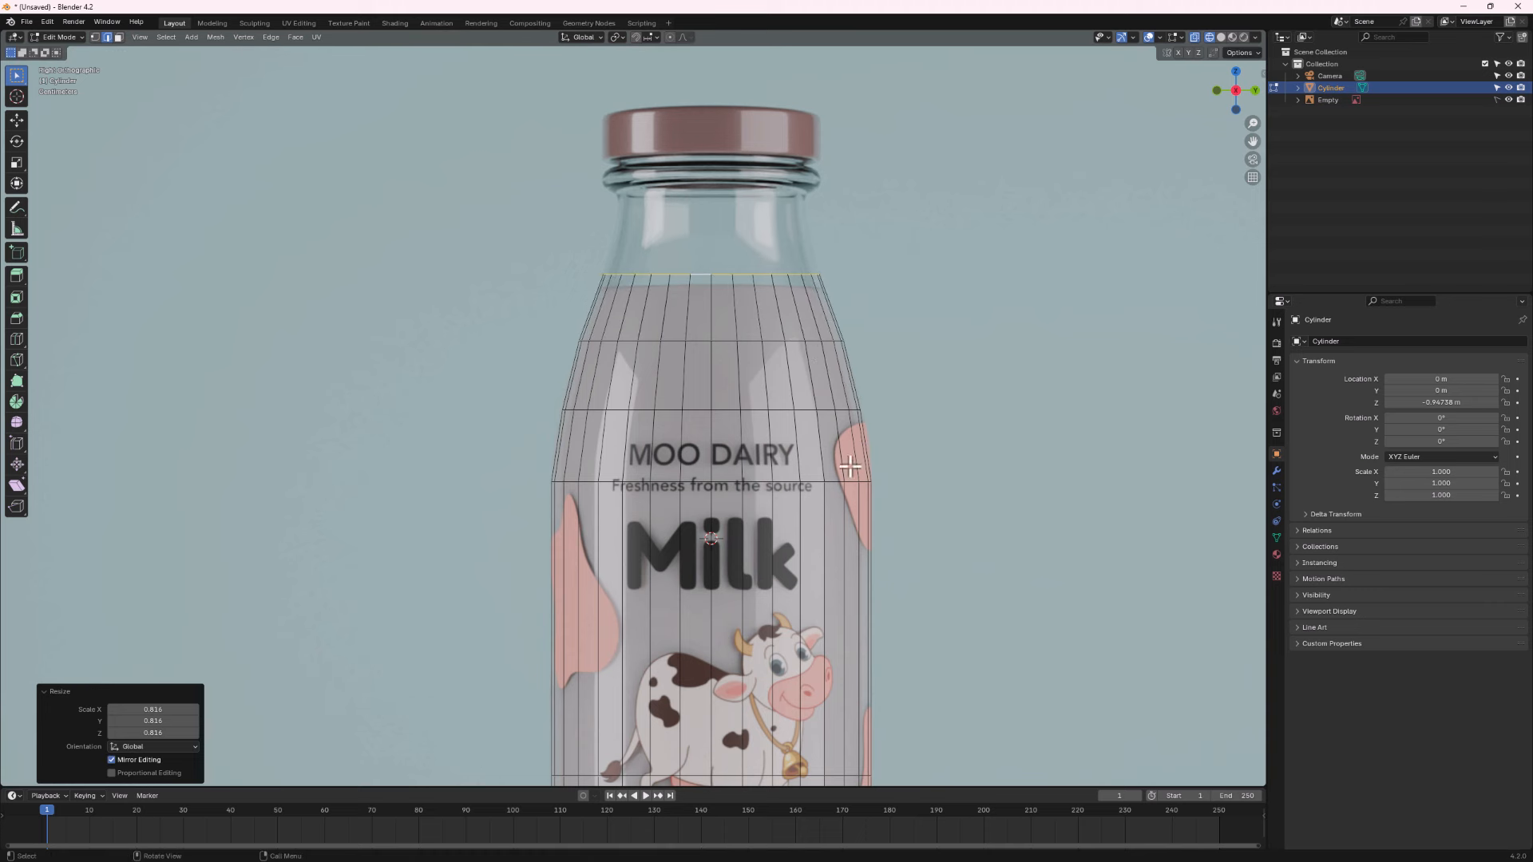
Extrude the top loop up about 0.17 m into the neck and scale it to about 0.85 to match the glass.
key("e")
left_click(845, 448)
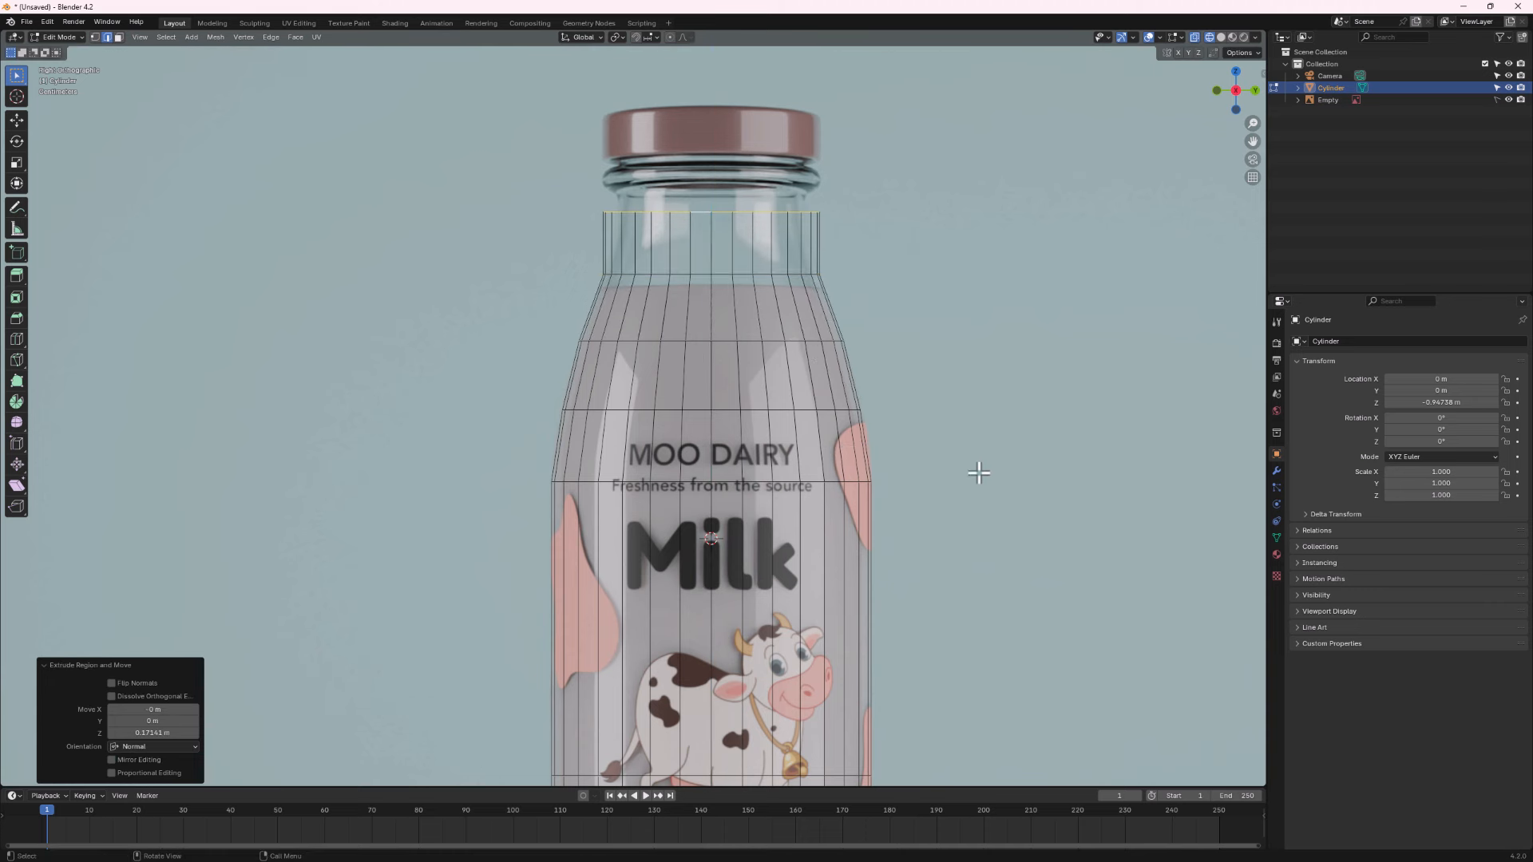
key("s")
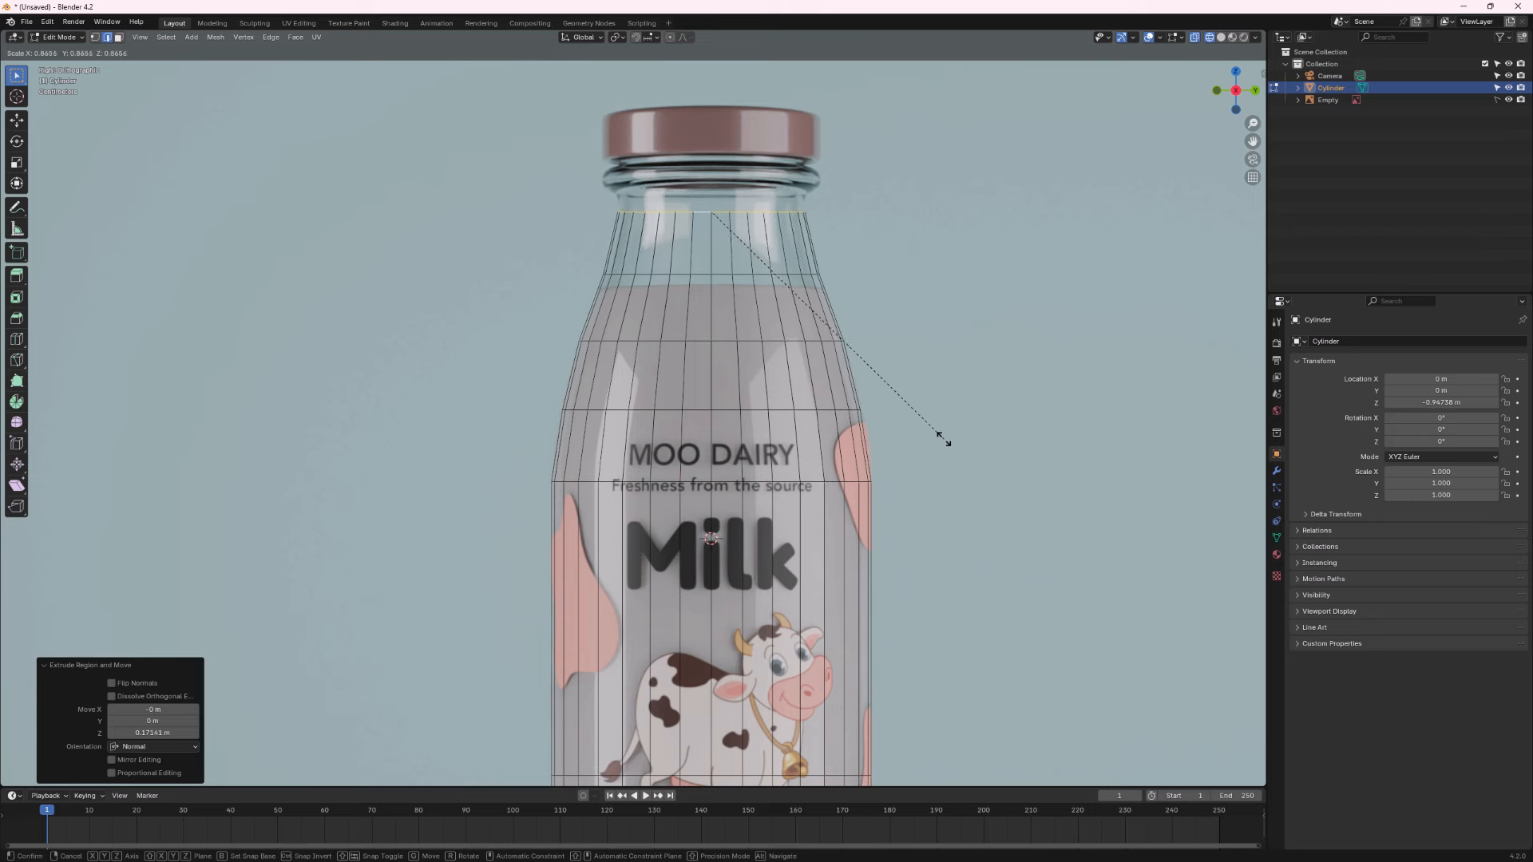
left_click(942, 439)
Extrude the neck's top loop straight up about 0.25 m into the cap area of the reference.
middle_click_drag(794, 409, 793, 485, "shift")
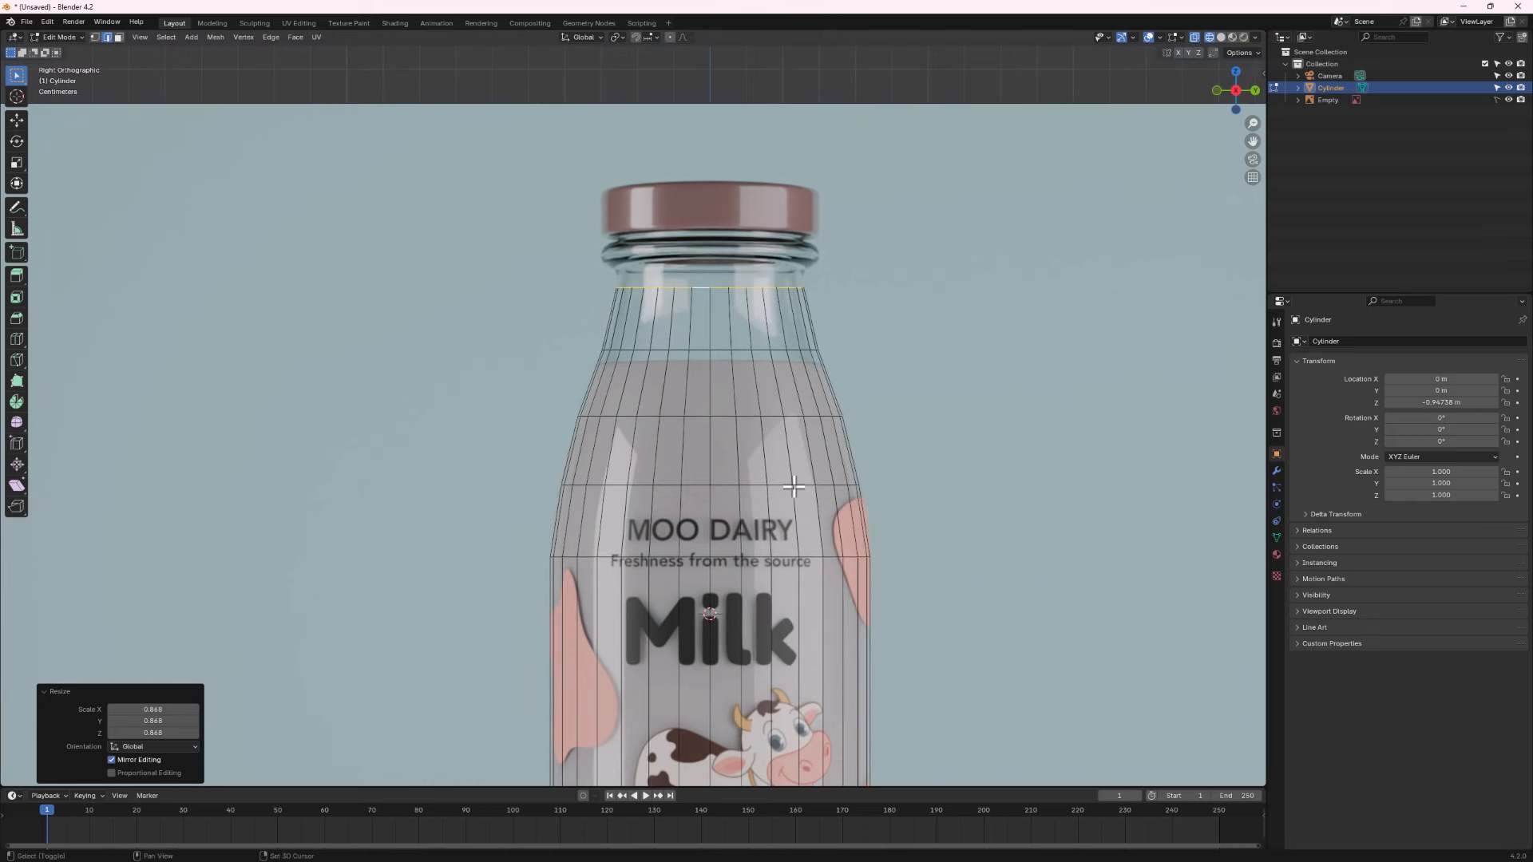
key("e")
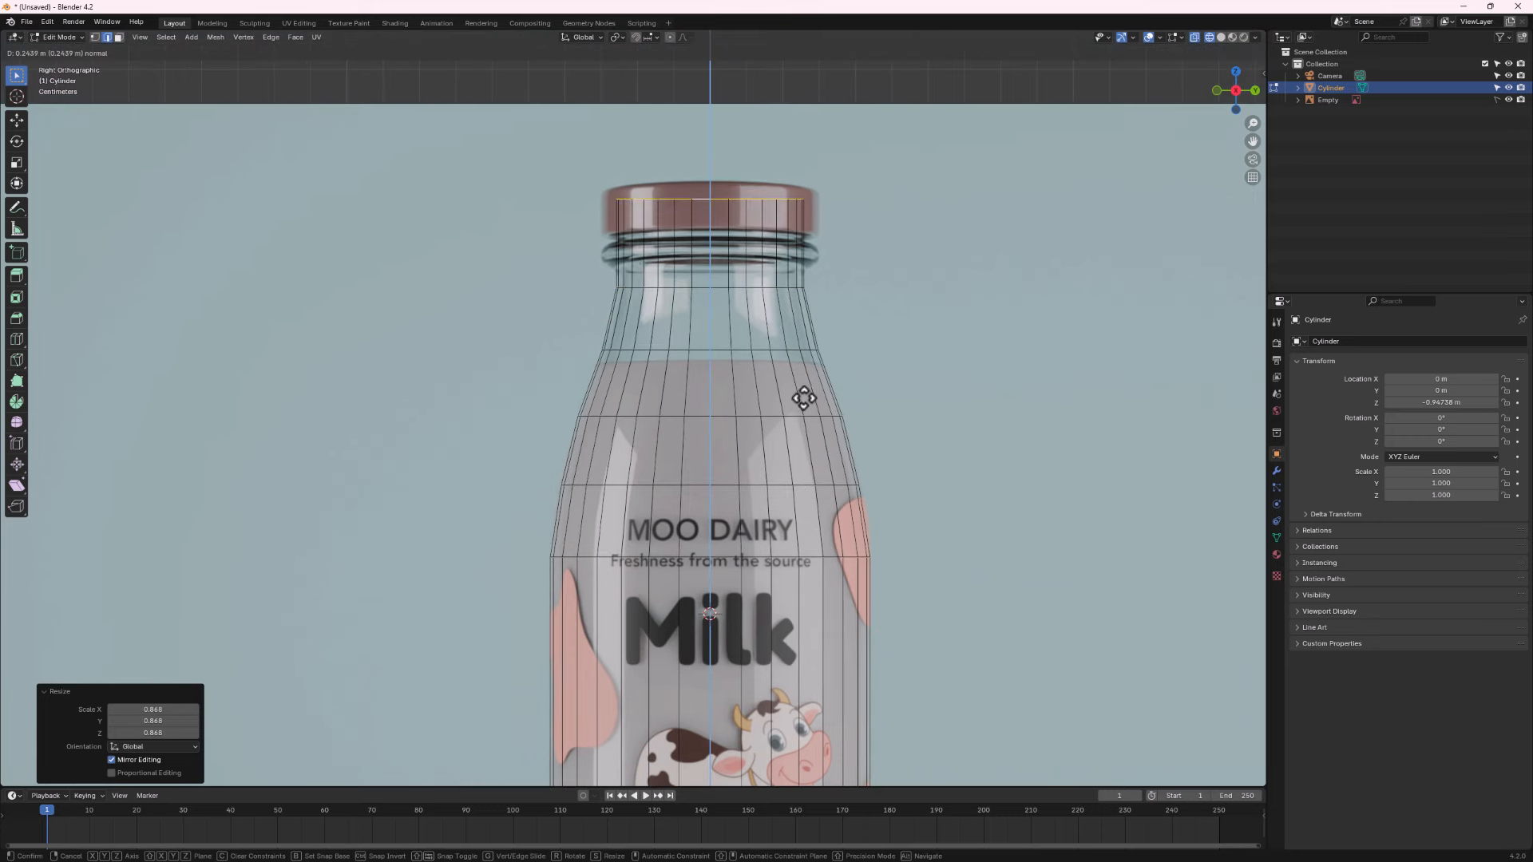
left_click(804, 395)
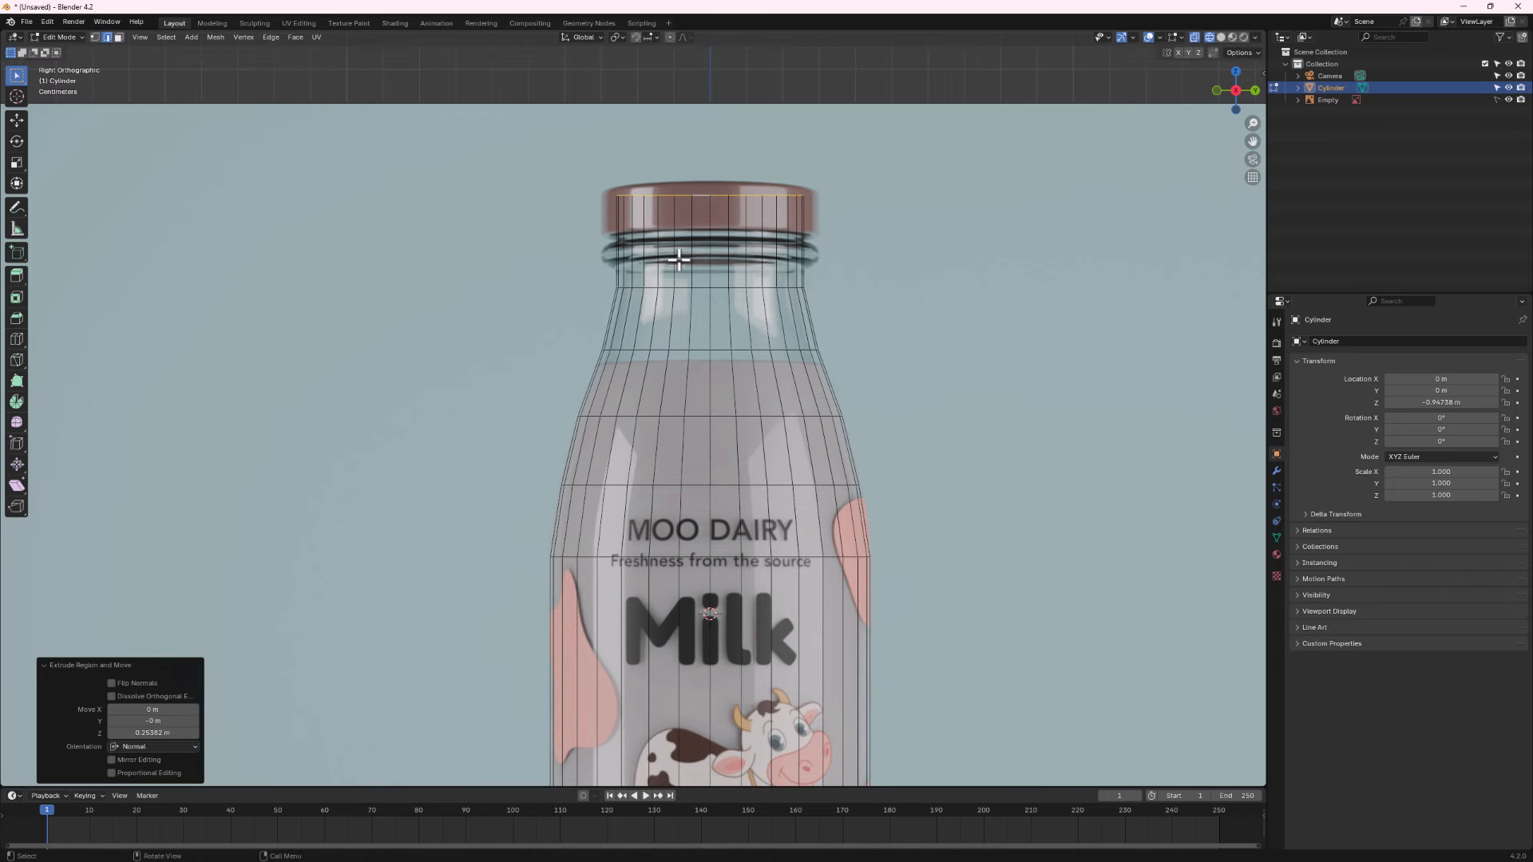
Examine the bottle mesh from an angle in solid shading, then restore wireframe shading.
scroll(683, 267, "down", 3)
middle_click_drag(692, 286, 683, 385)
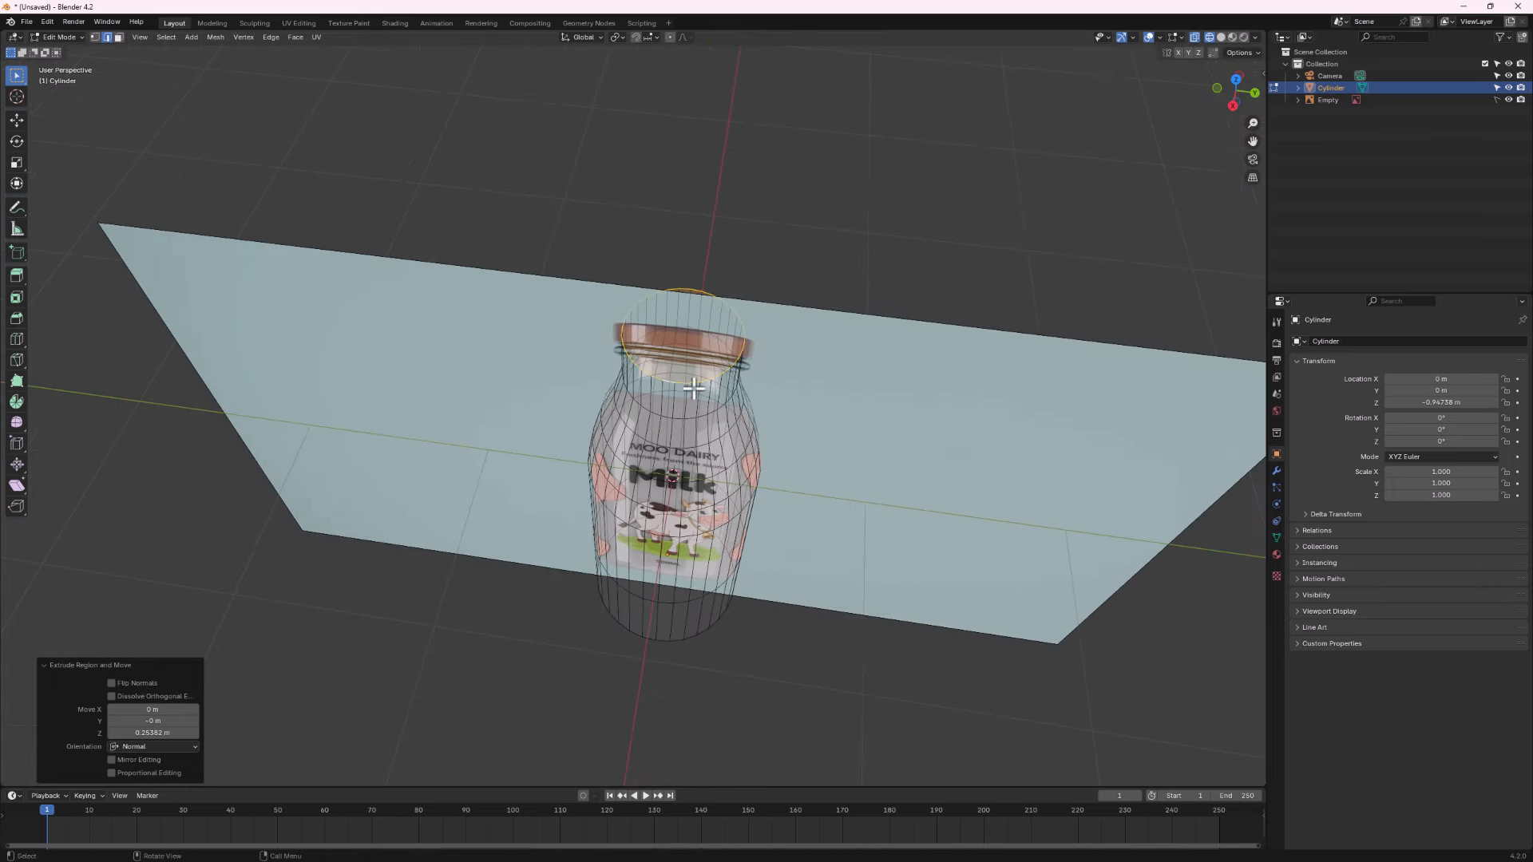
middle_click_drag(712, 521, 706, 479)
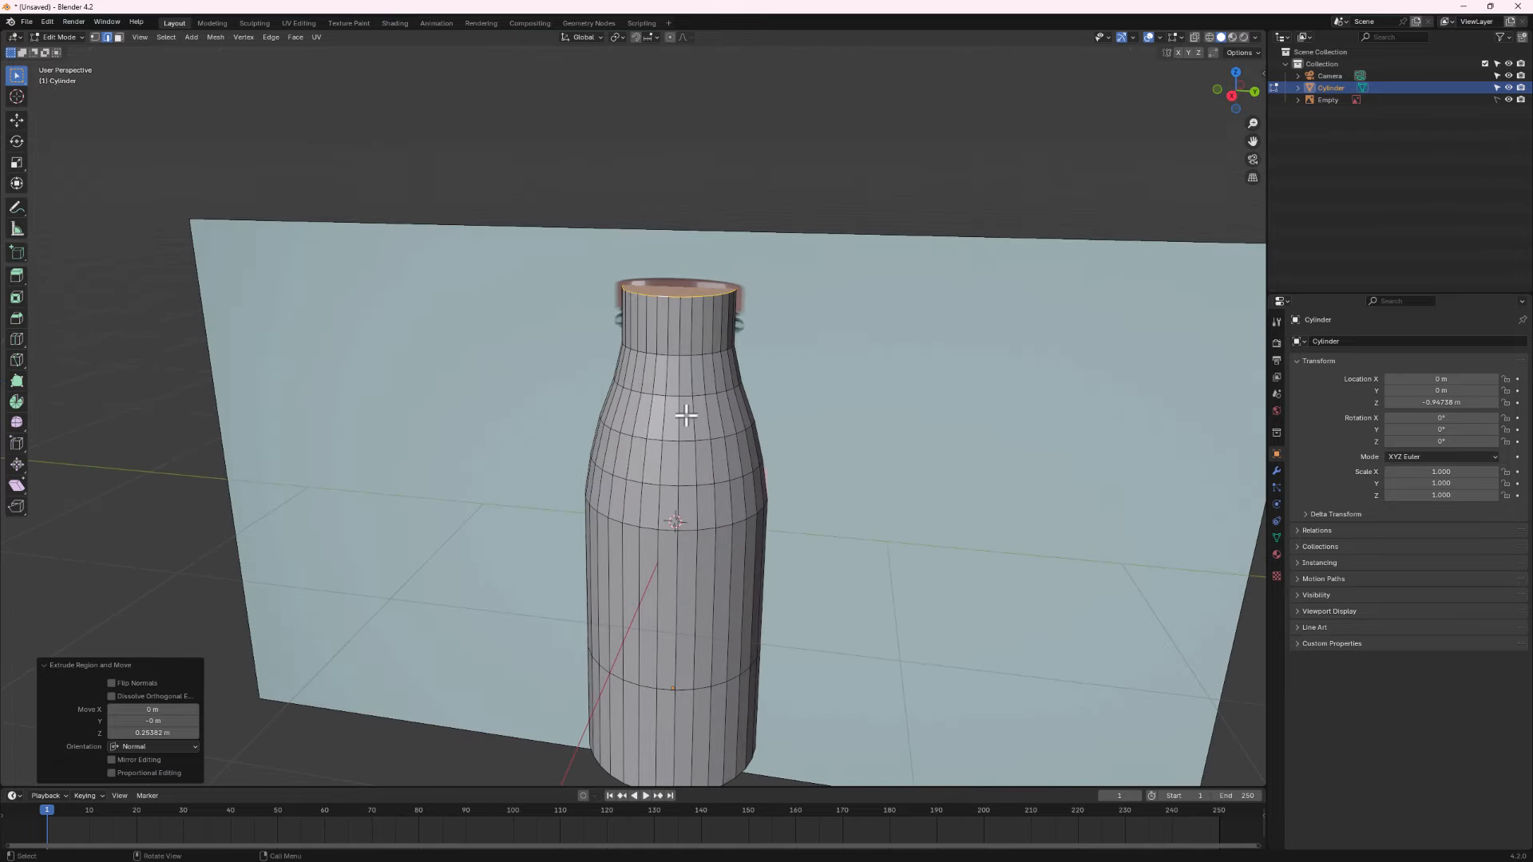
middle_click_drag(688, 416, 690, 396)
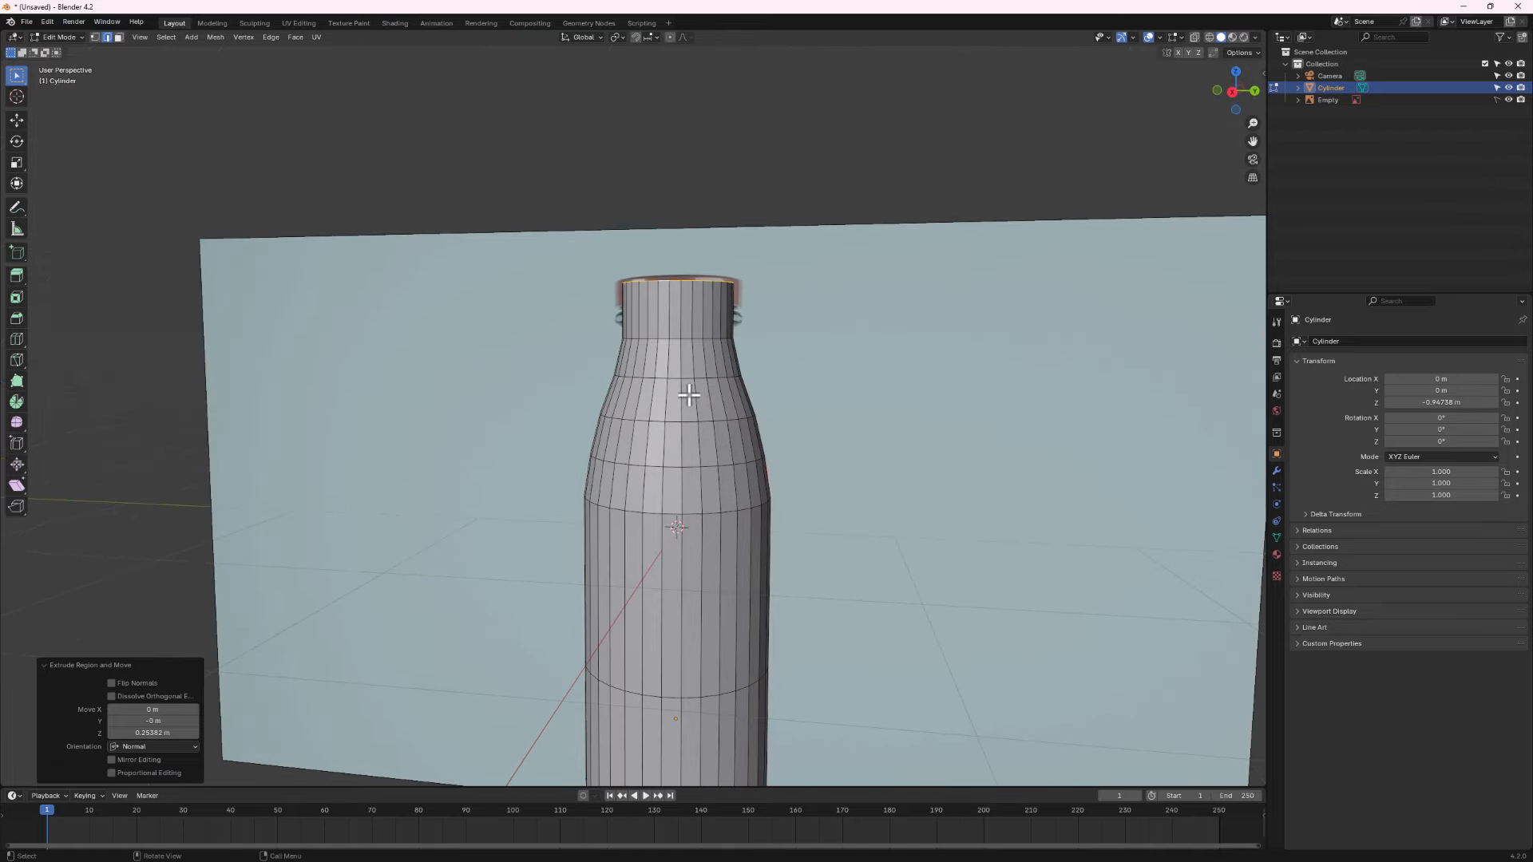
left_click(1210, 36)
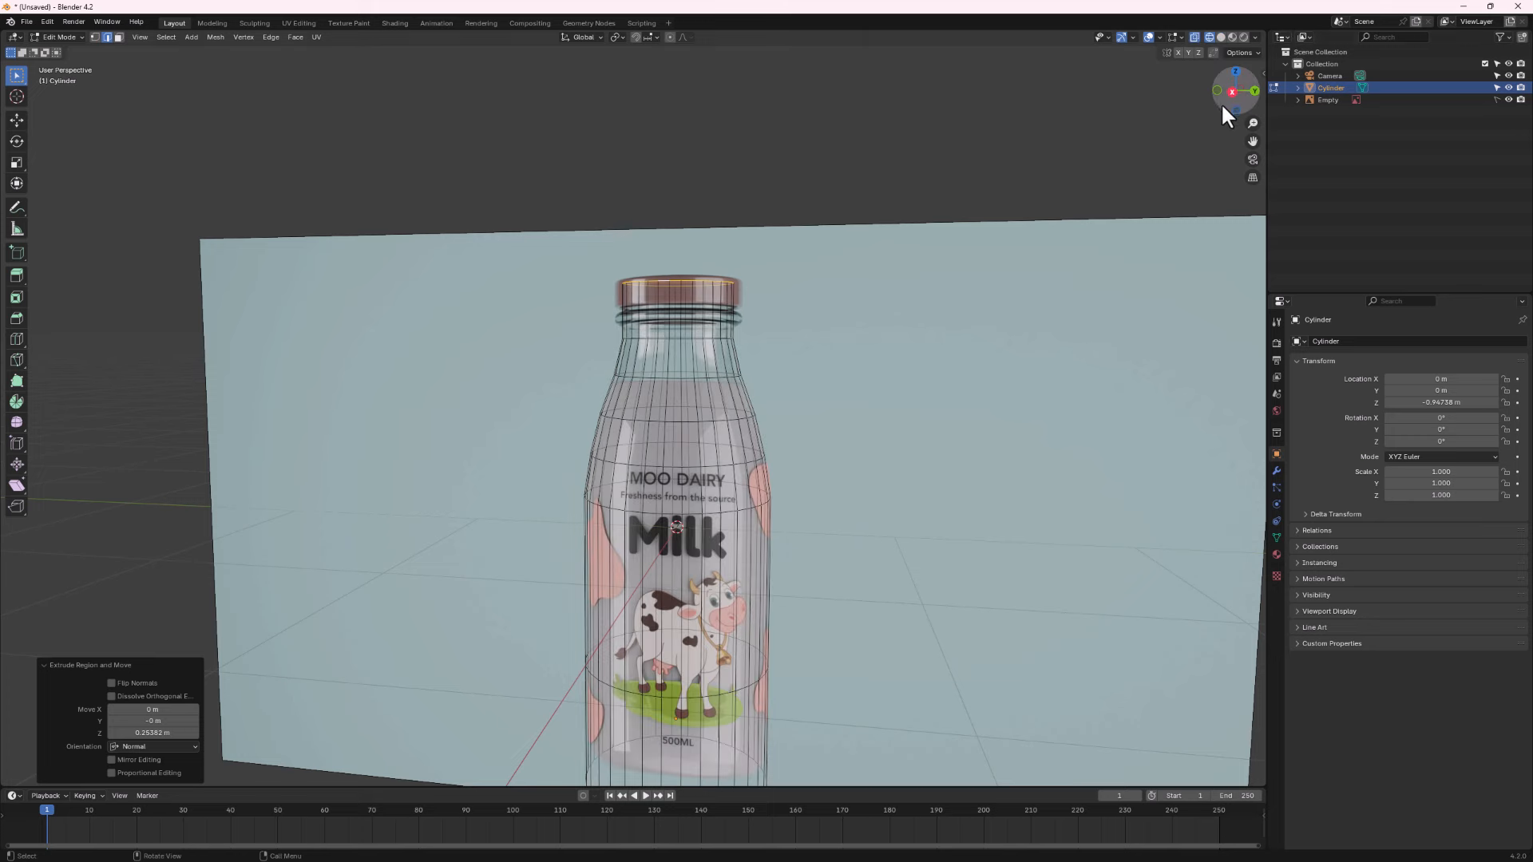
In the right view, add a centred loop cut around the upper neck and bevel it about 0.039 m wide with one segment.
left_click(1229, 89)
scroll(681, 291, "up", 3)
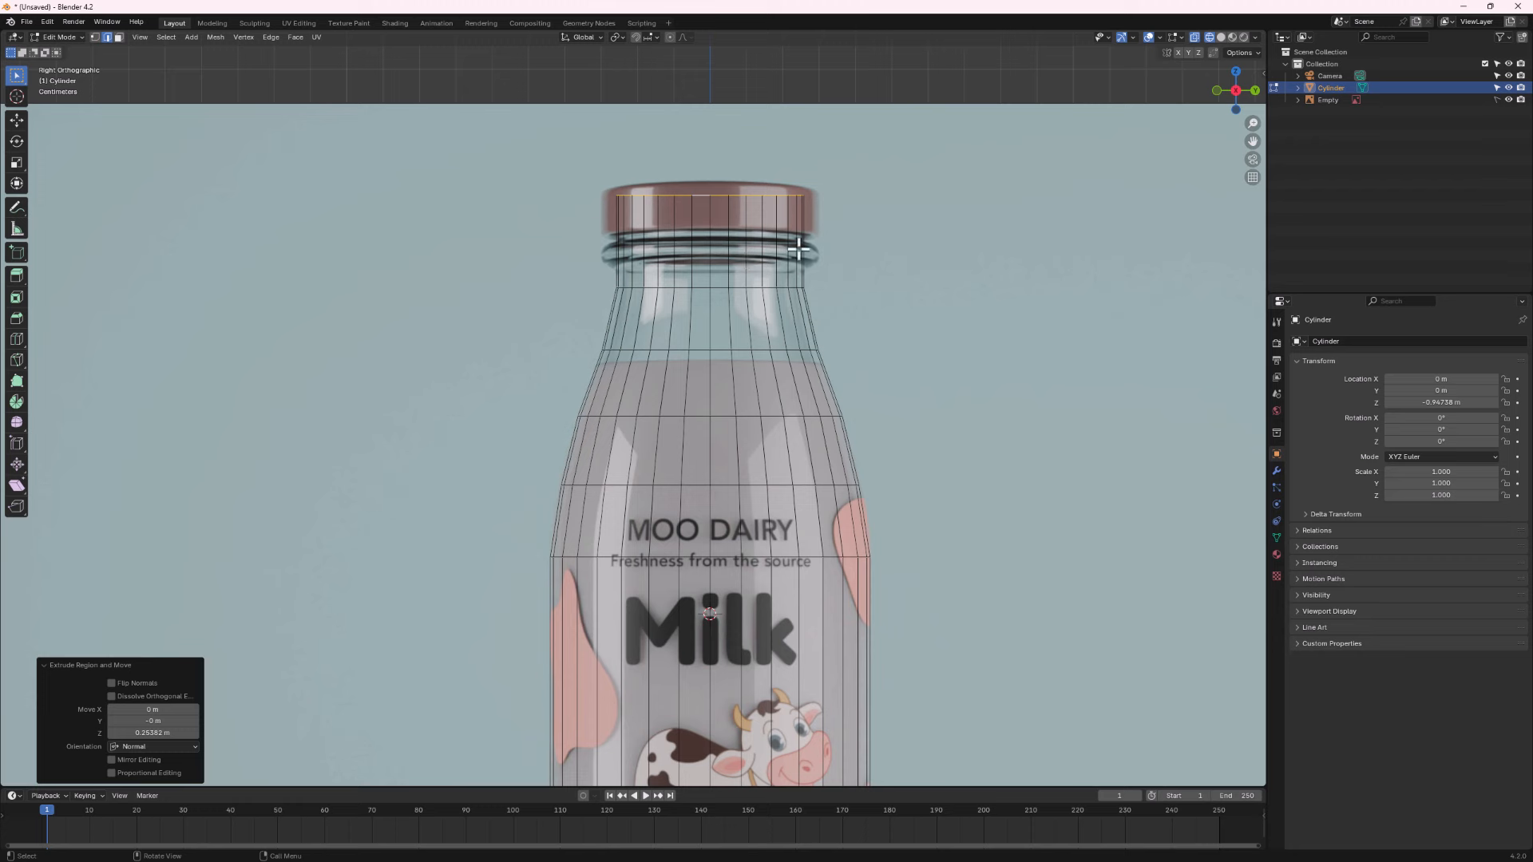
key("ctrl+r")
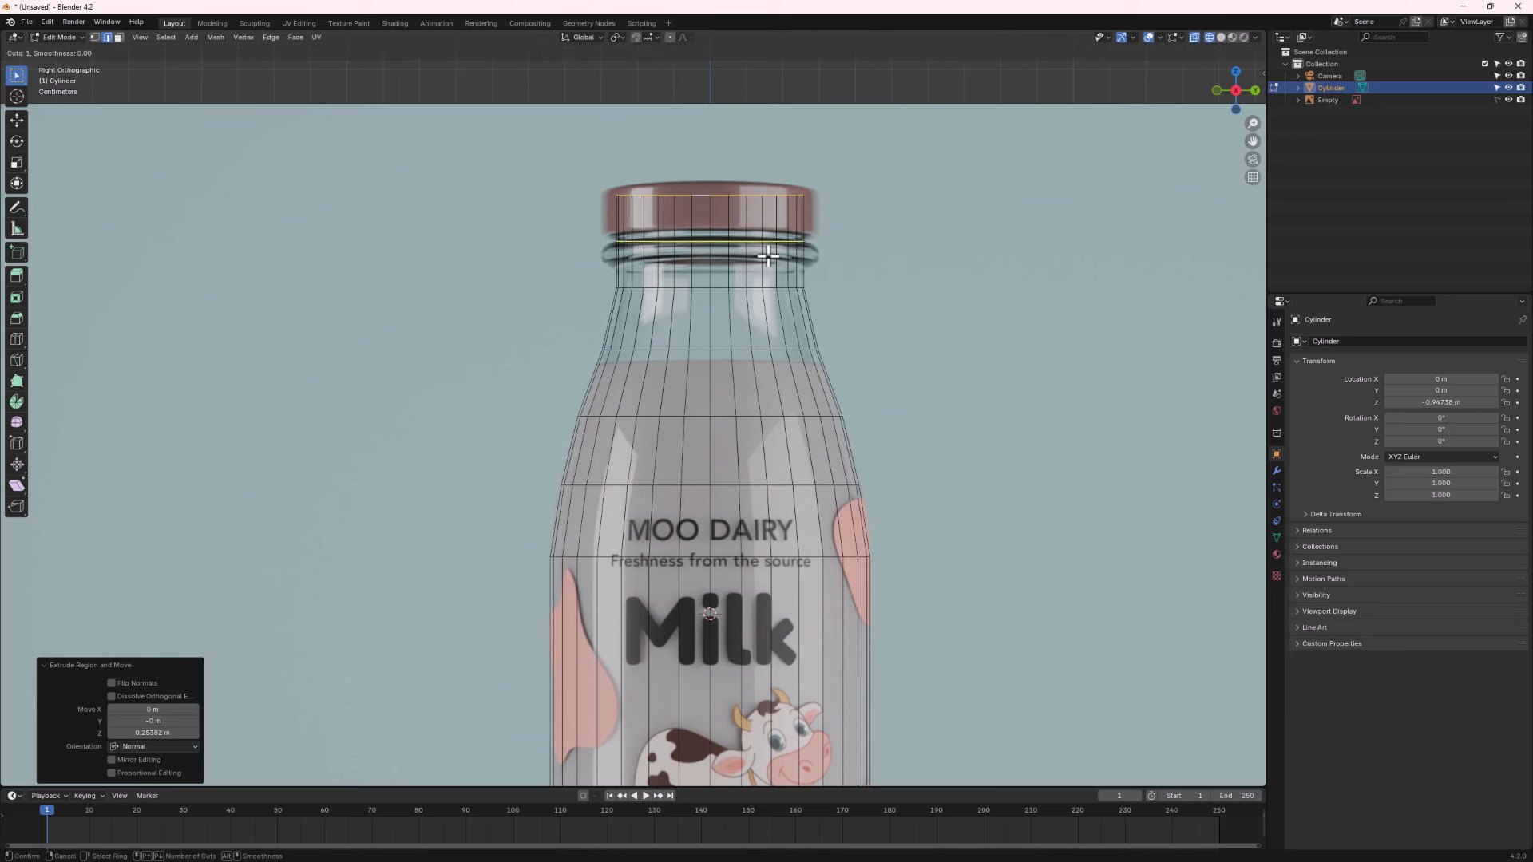
left_click(768, 255)
right_click(768, 256)
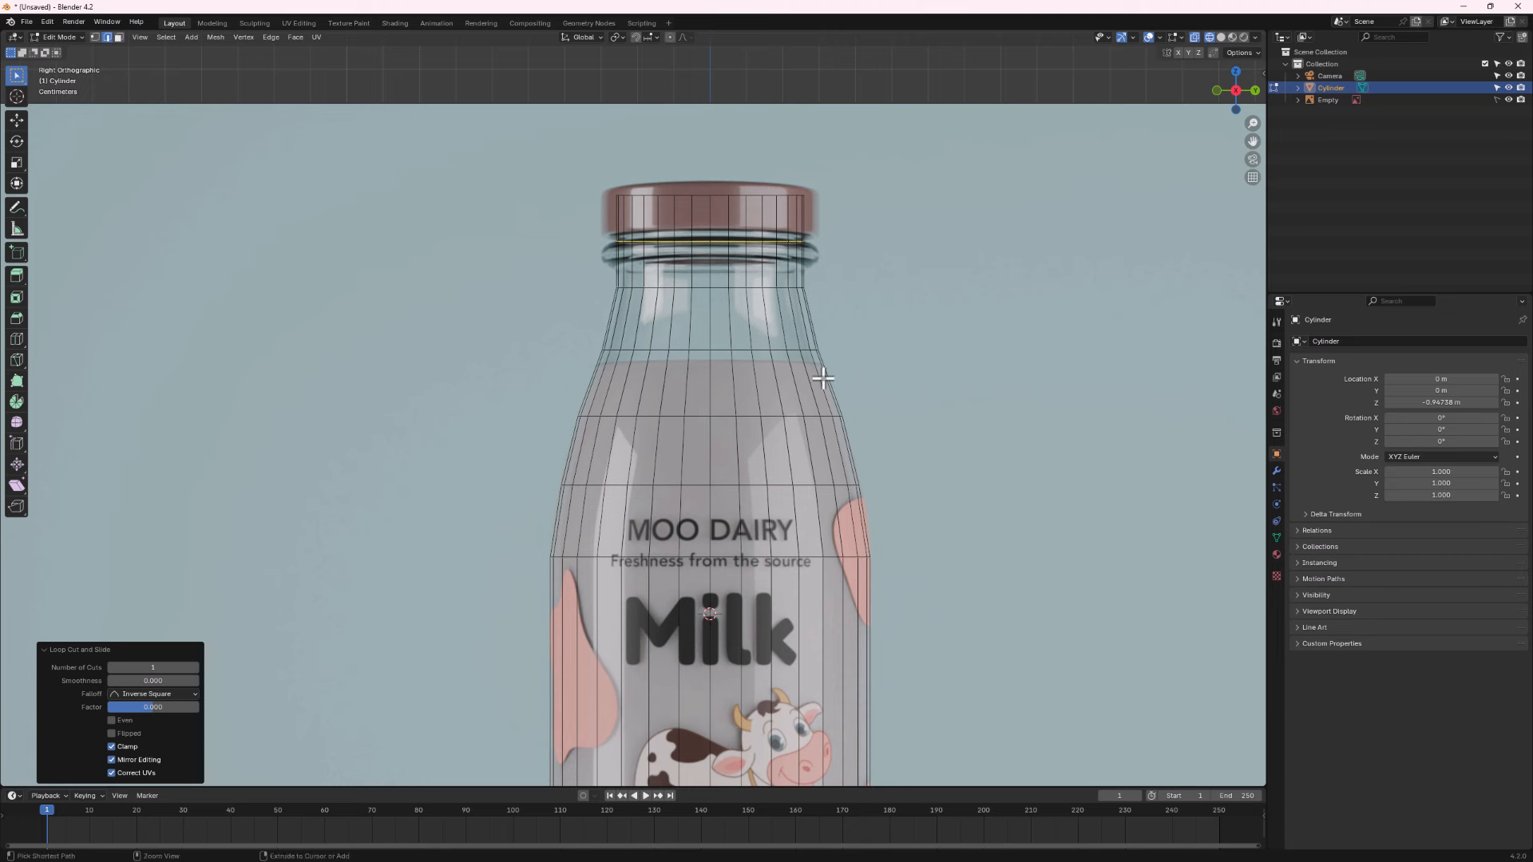
key("ctrl+b")
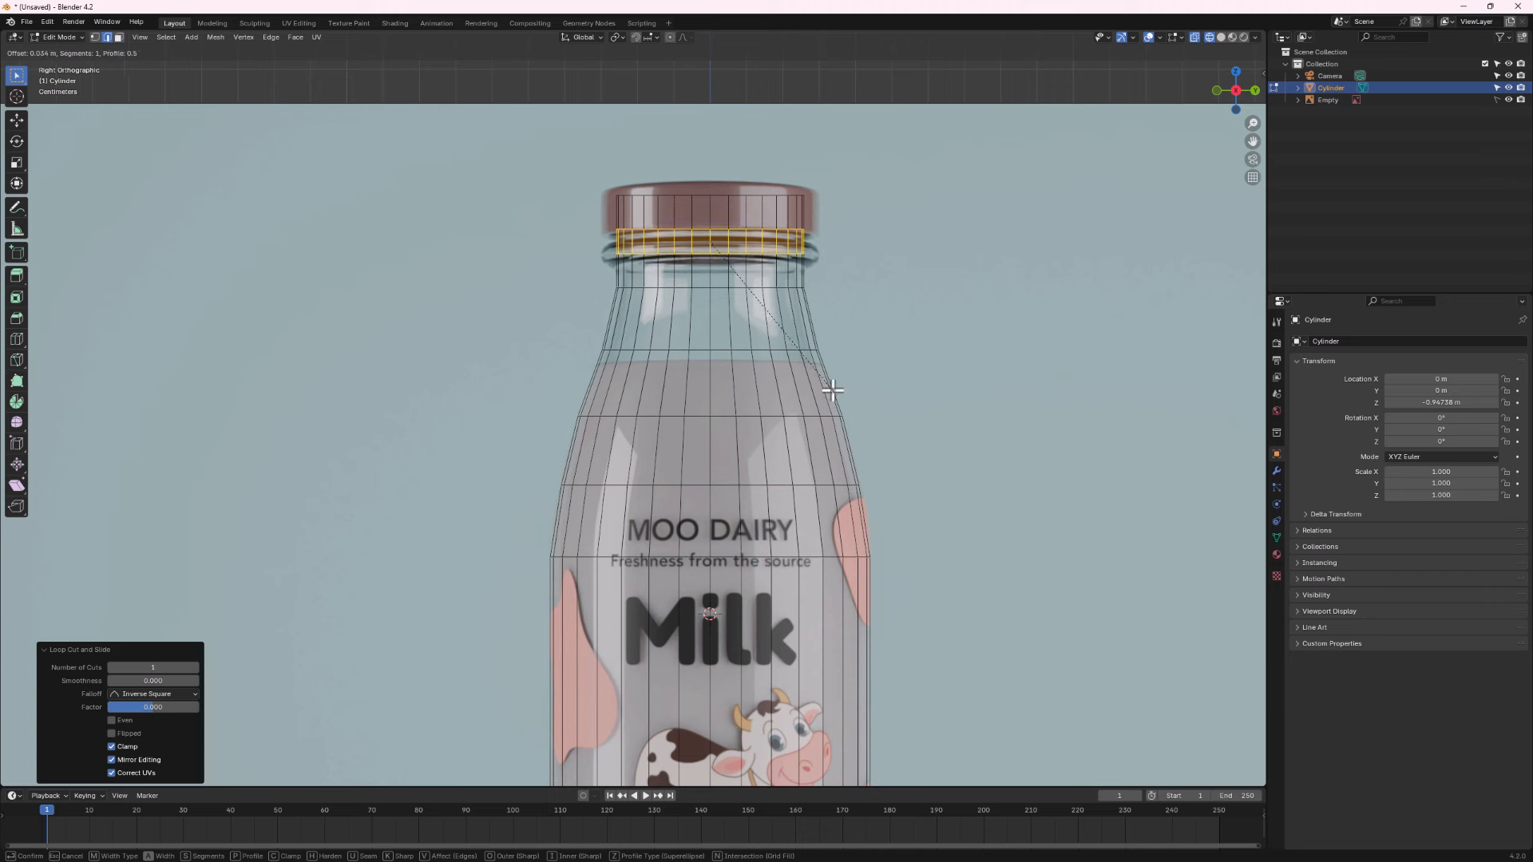
left_click(831, 394)
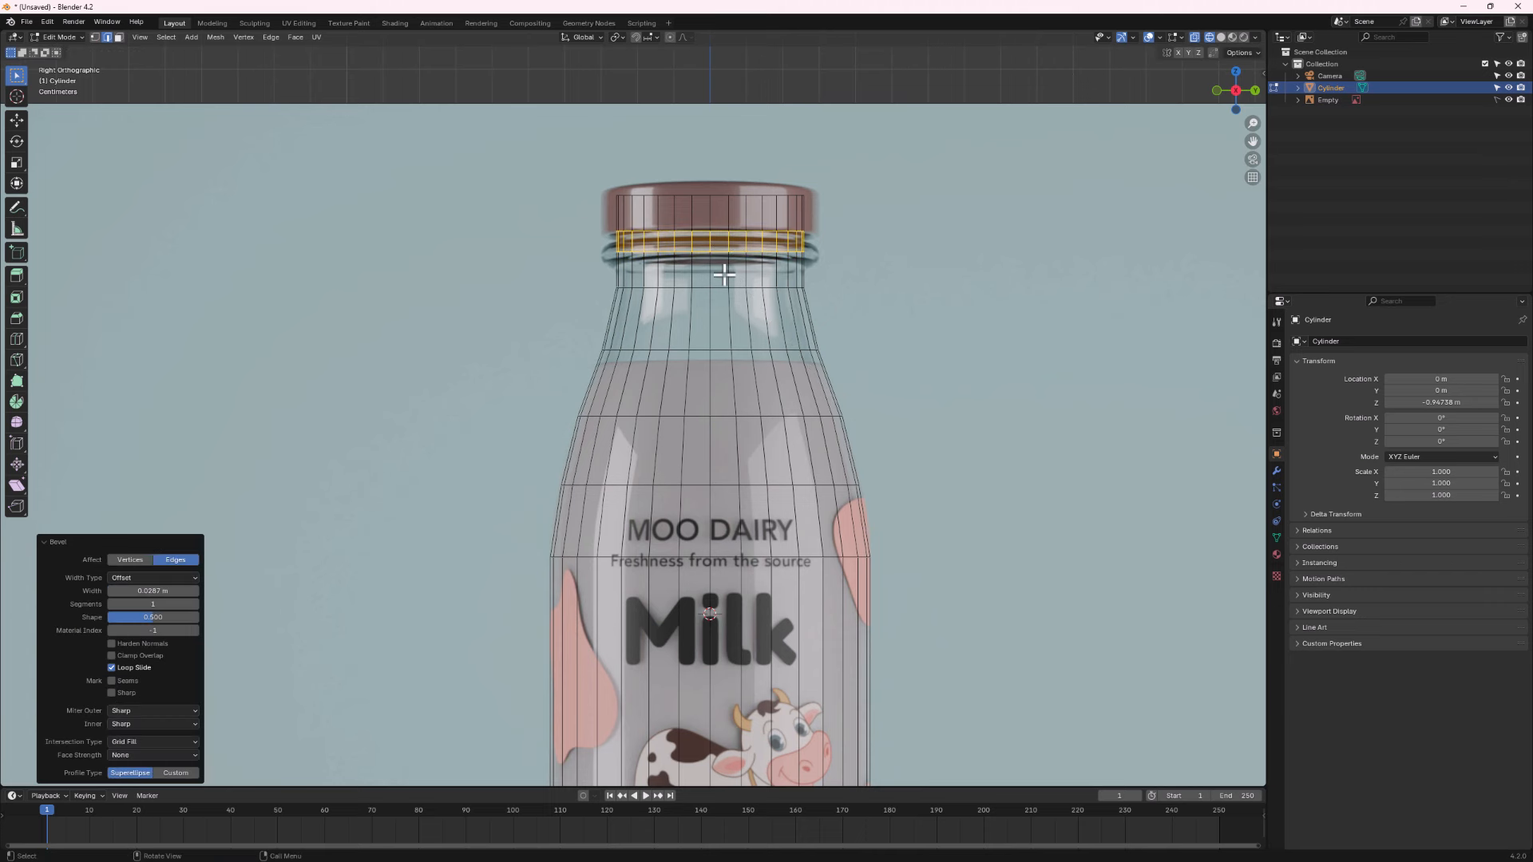
Move the bevelled band on the upper neck down about 0.016 m to match the reference's glass ring.
key("g")
key("z")
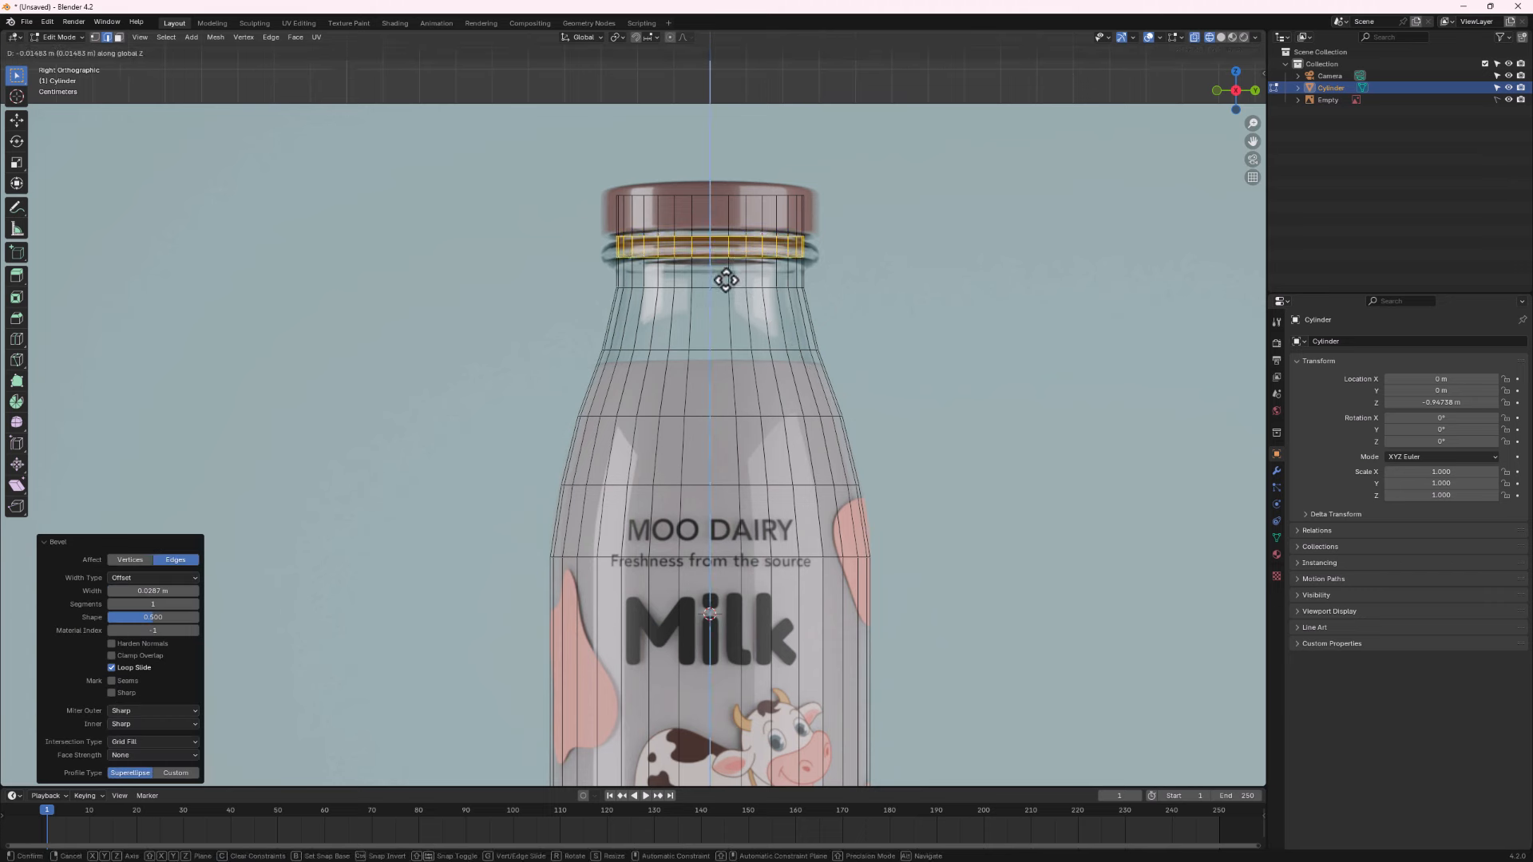
left_click(725, 278)
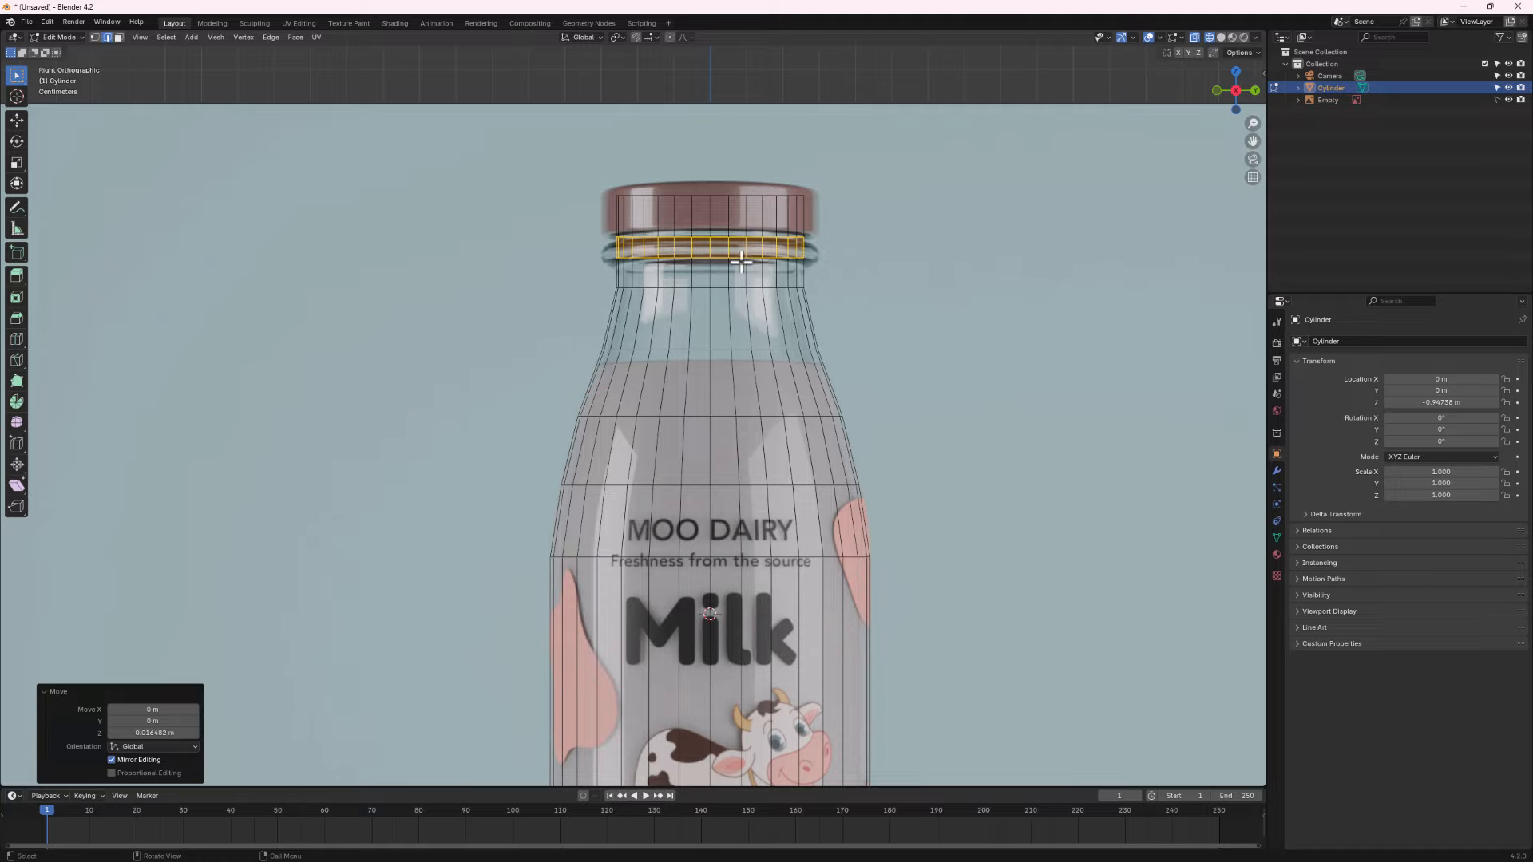
Switch to solid shading and extrude the neck band's faces outward along their normals by about 0.043 m.
middle_click_drag(741, 261, 716, 312)
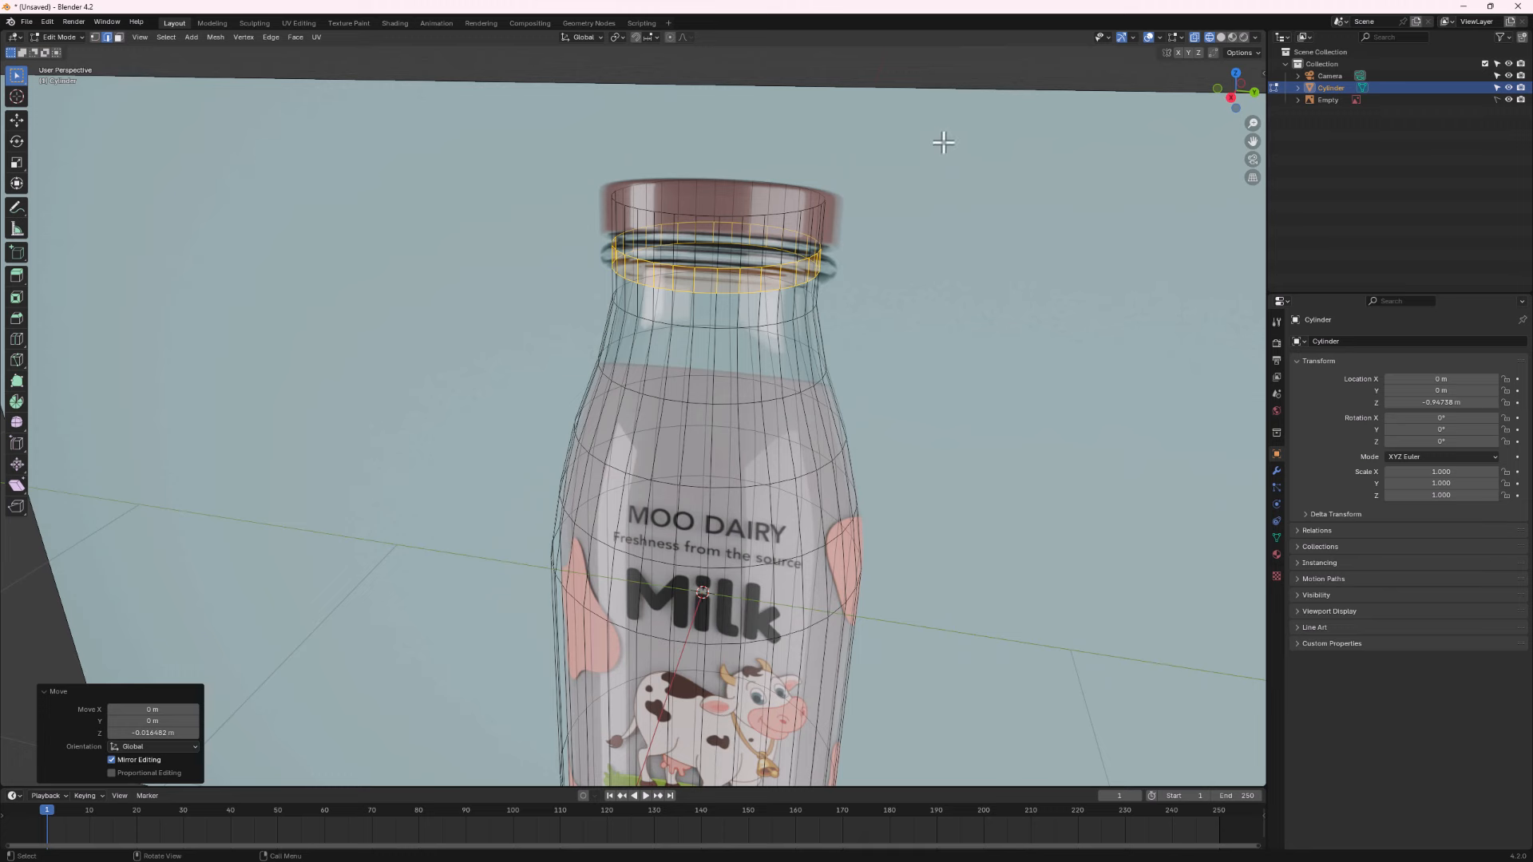
left_click(1219, 37)
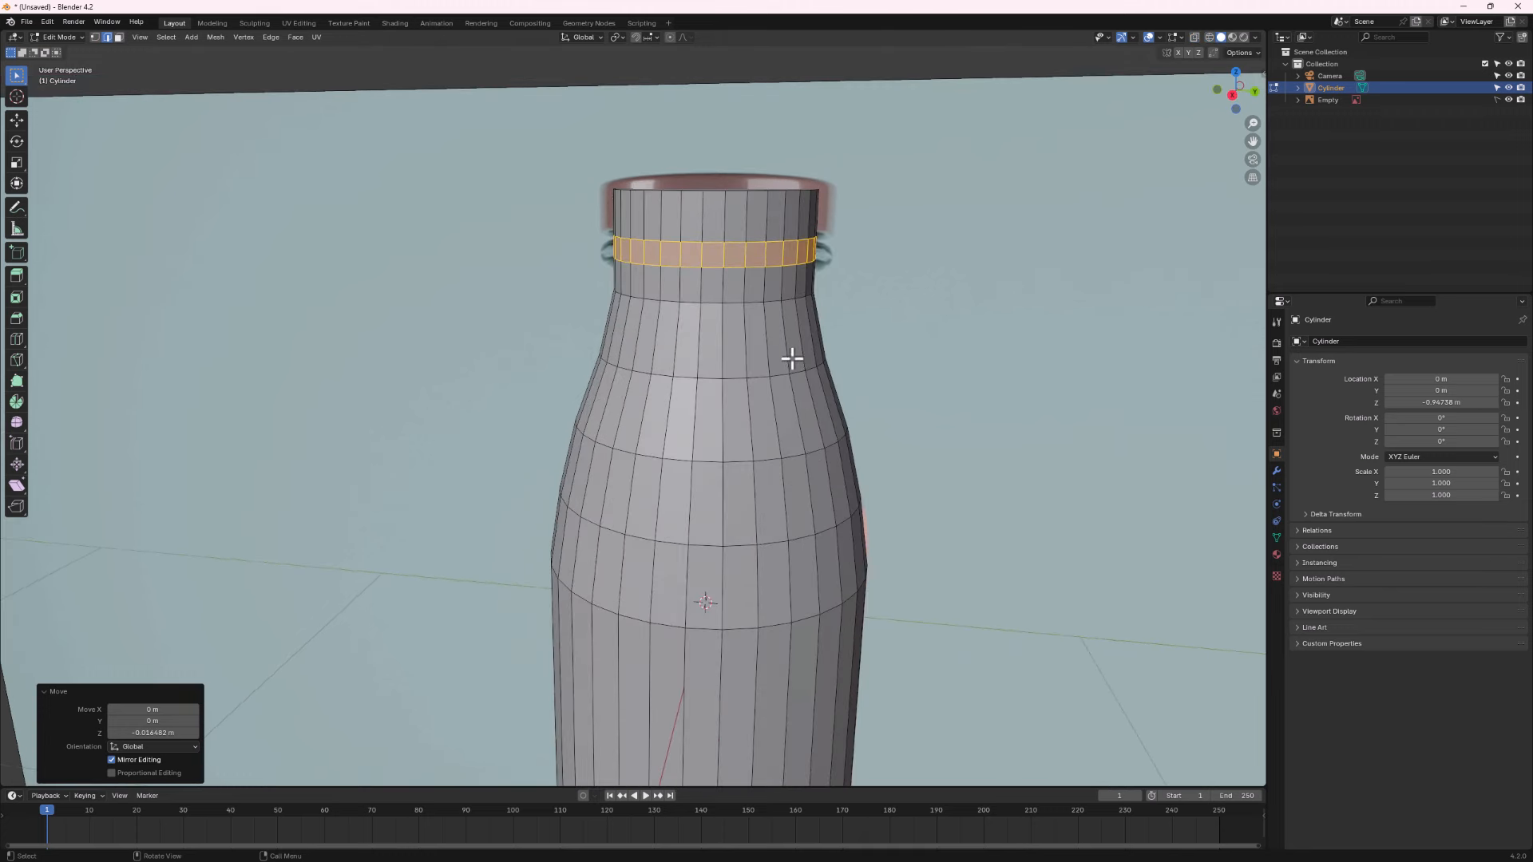
key("alt+e")
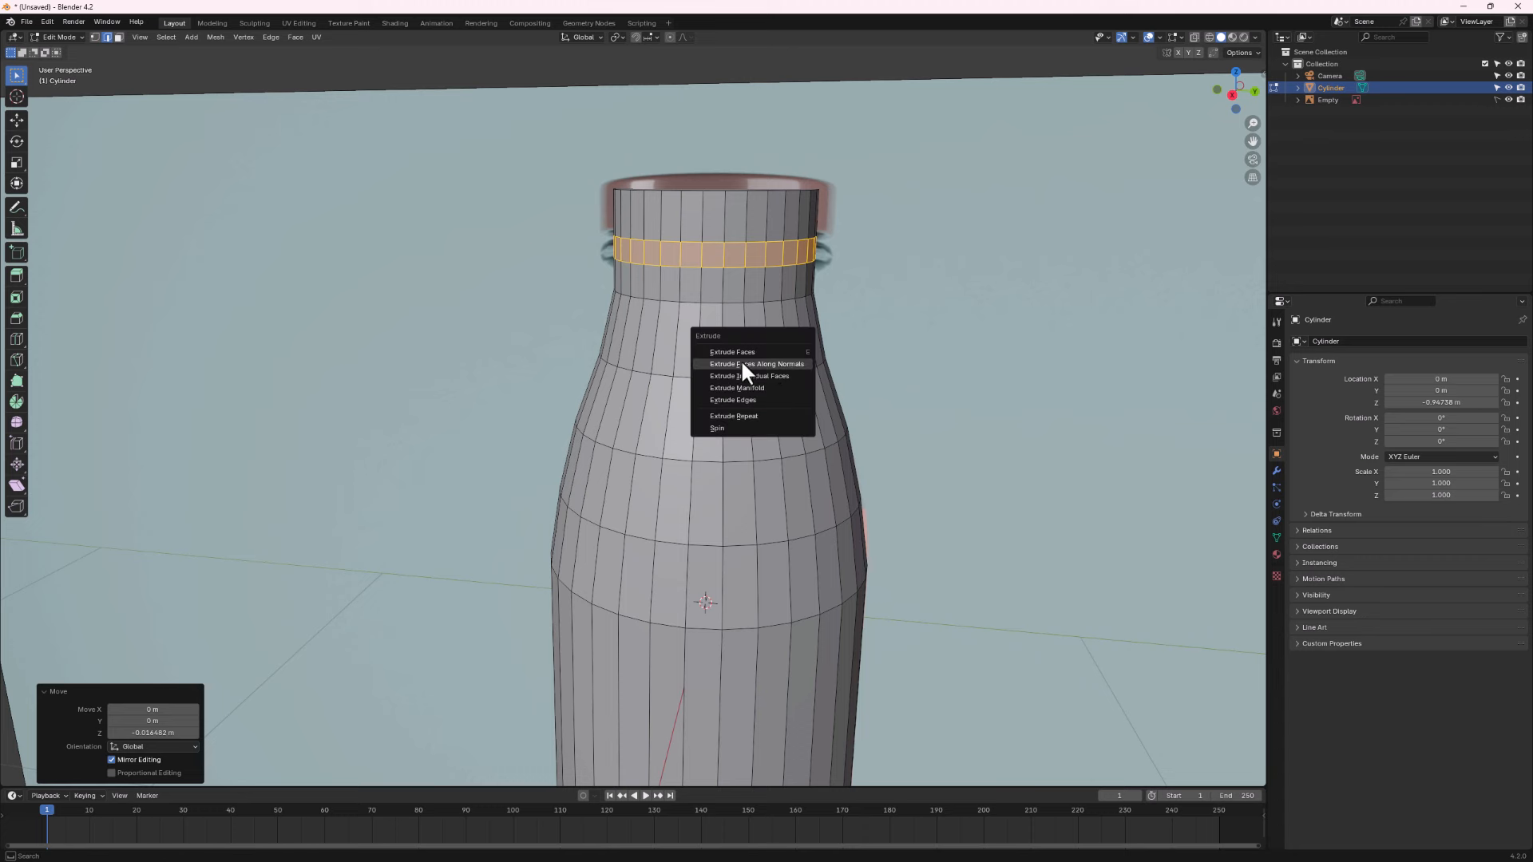
left_click(748, 363)
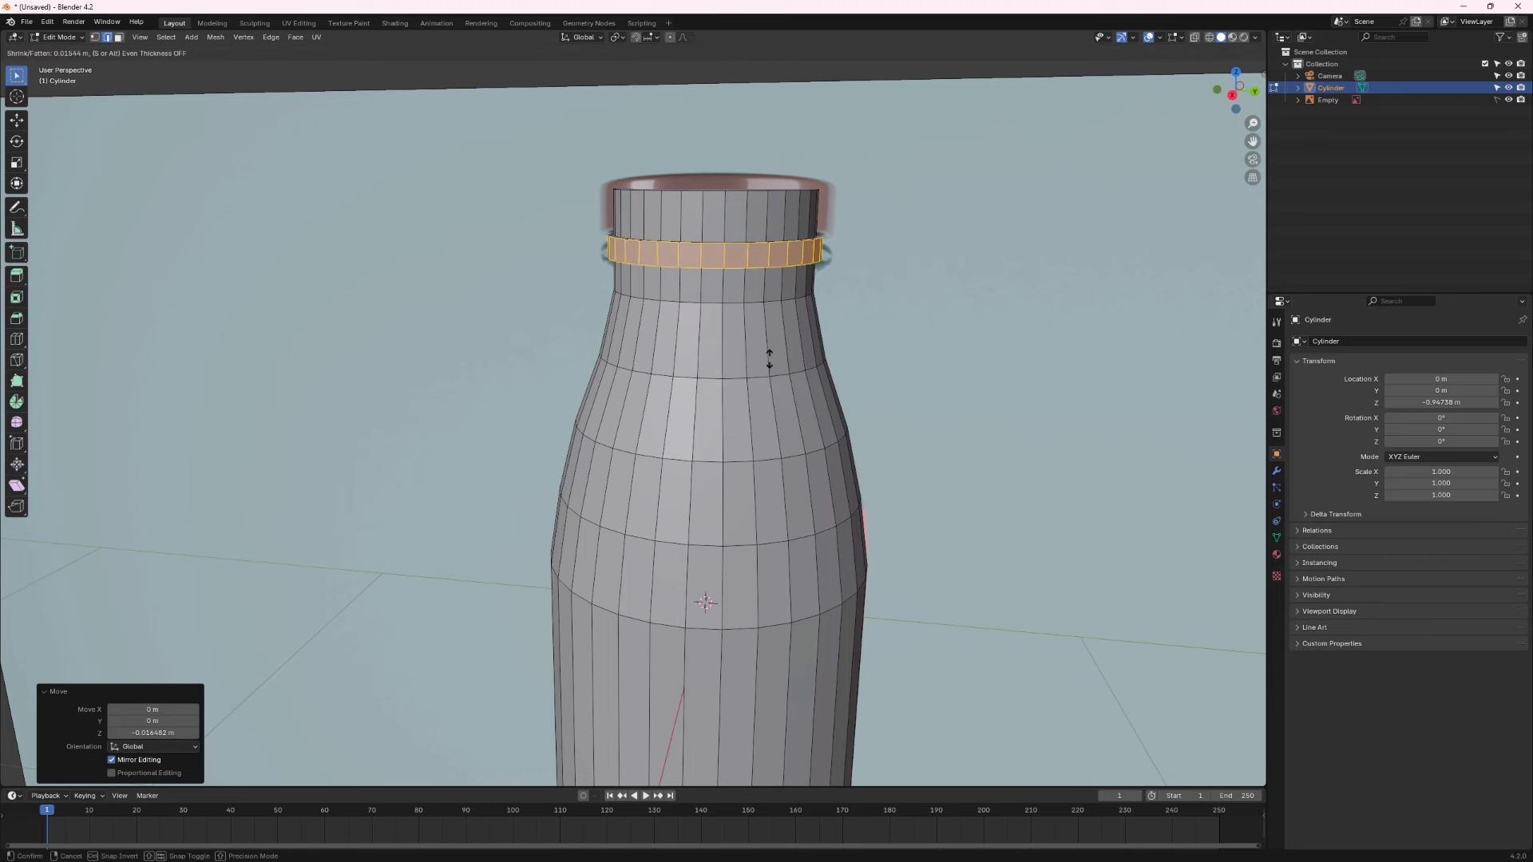
left_click(778, 347)
Select the cap face closing the bottle's mouth and delete it to open the neck.
middle_click_drag(778, 347, 724, 410)
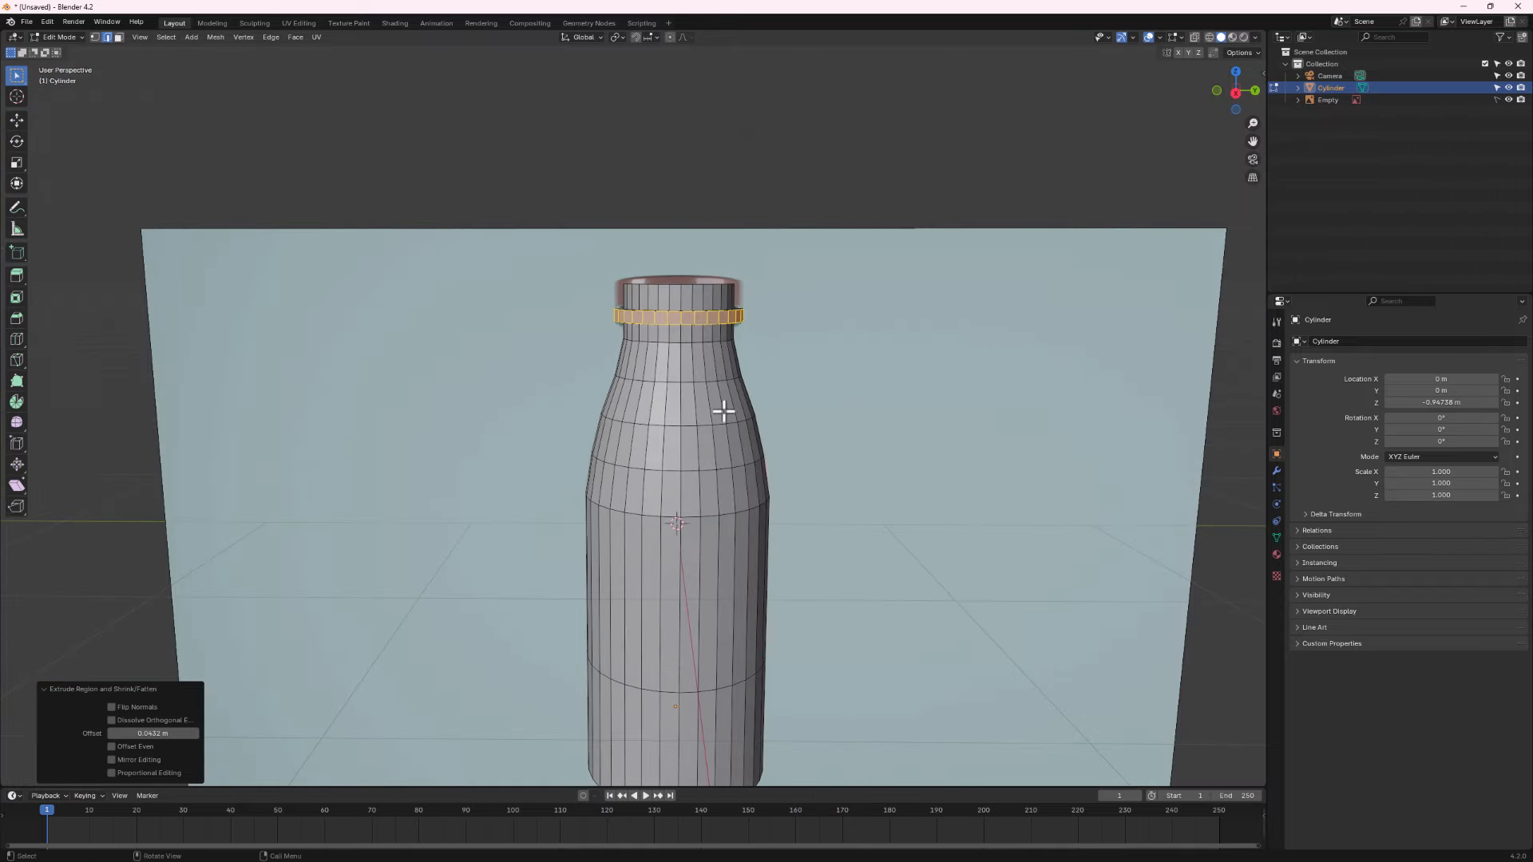
scroll(723, 411, "down", 3)
middle_click_drag(708, 506, 659, 326)
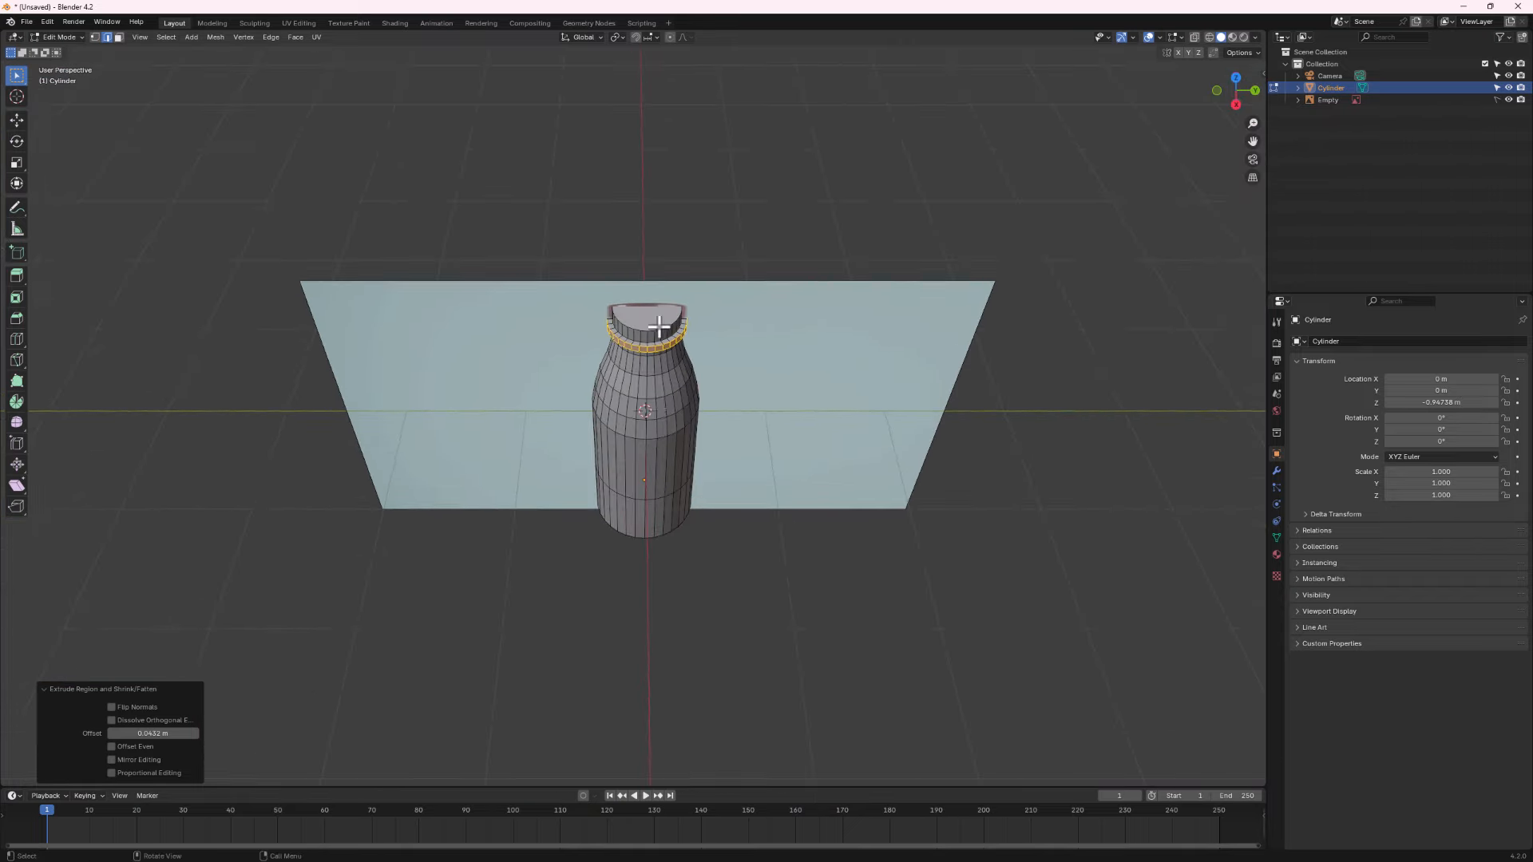
left_click(658, 324)
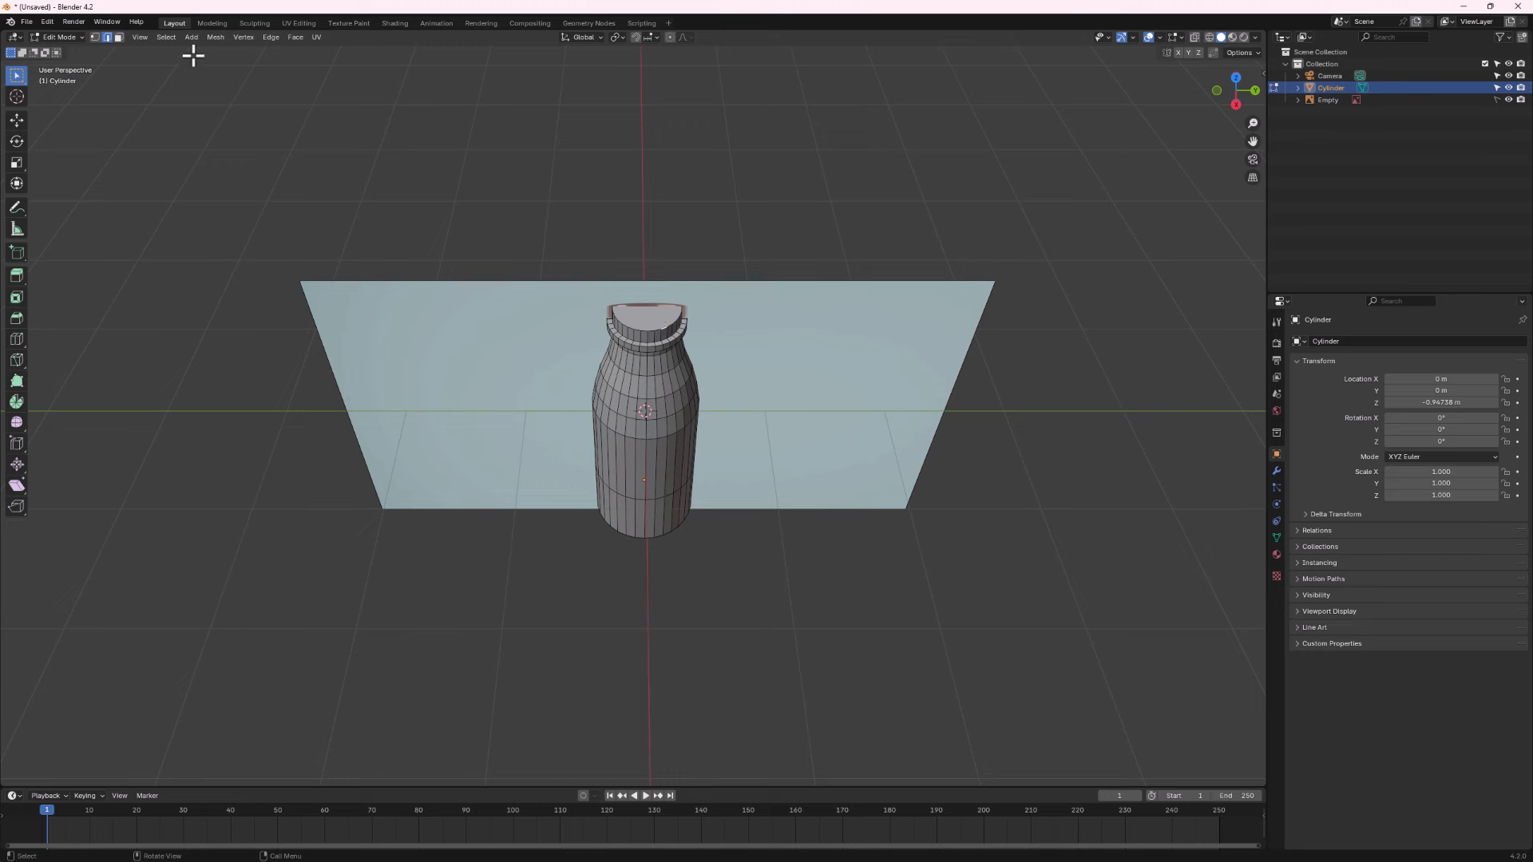
left_click(659, 321)
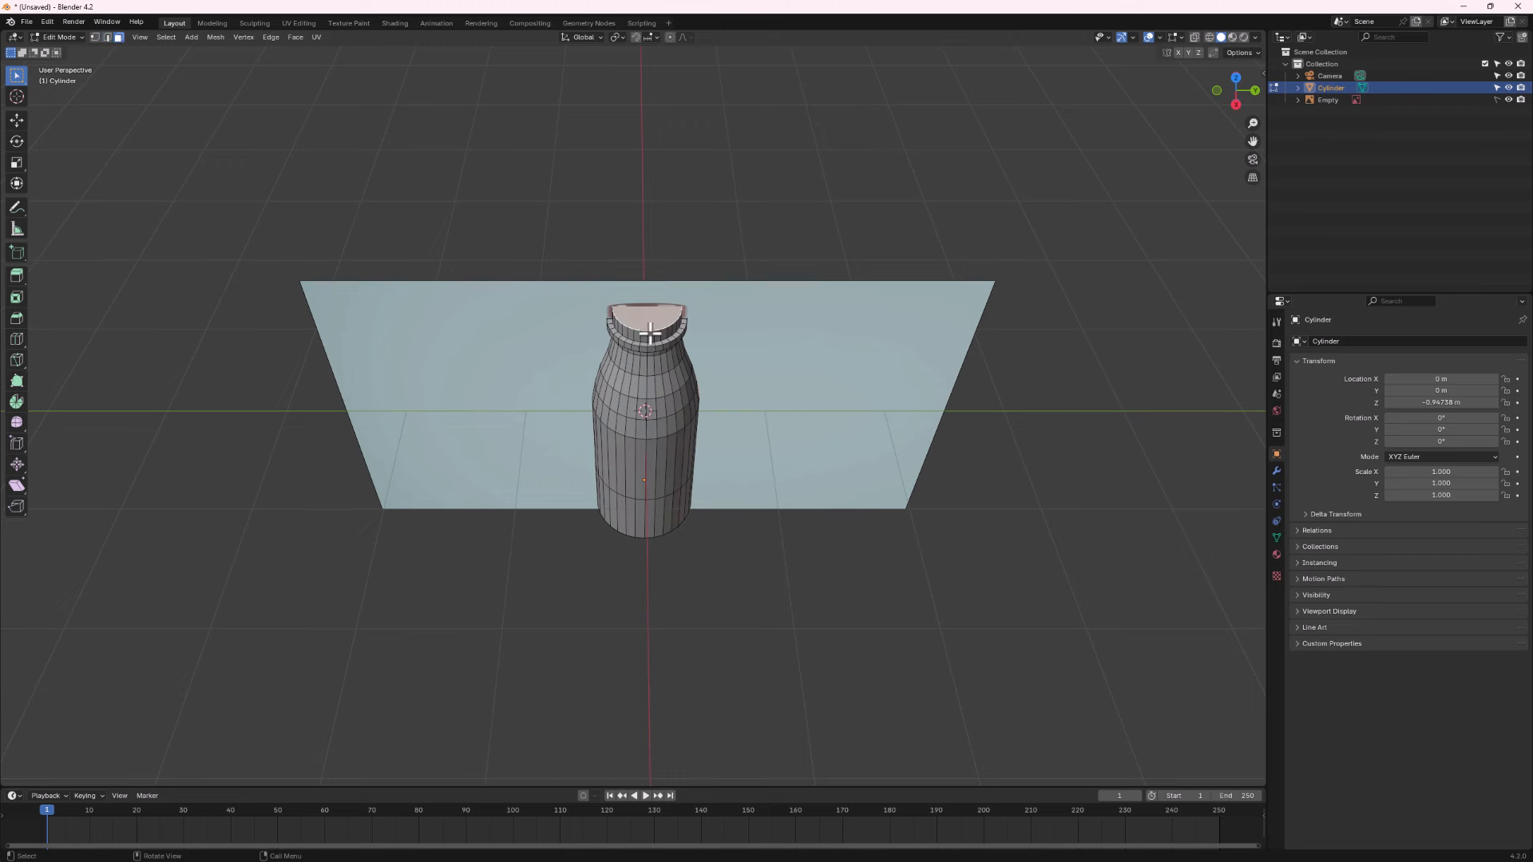
right_click(715, 402)
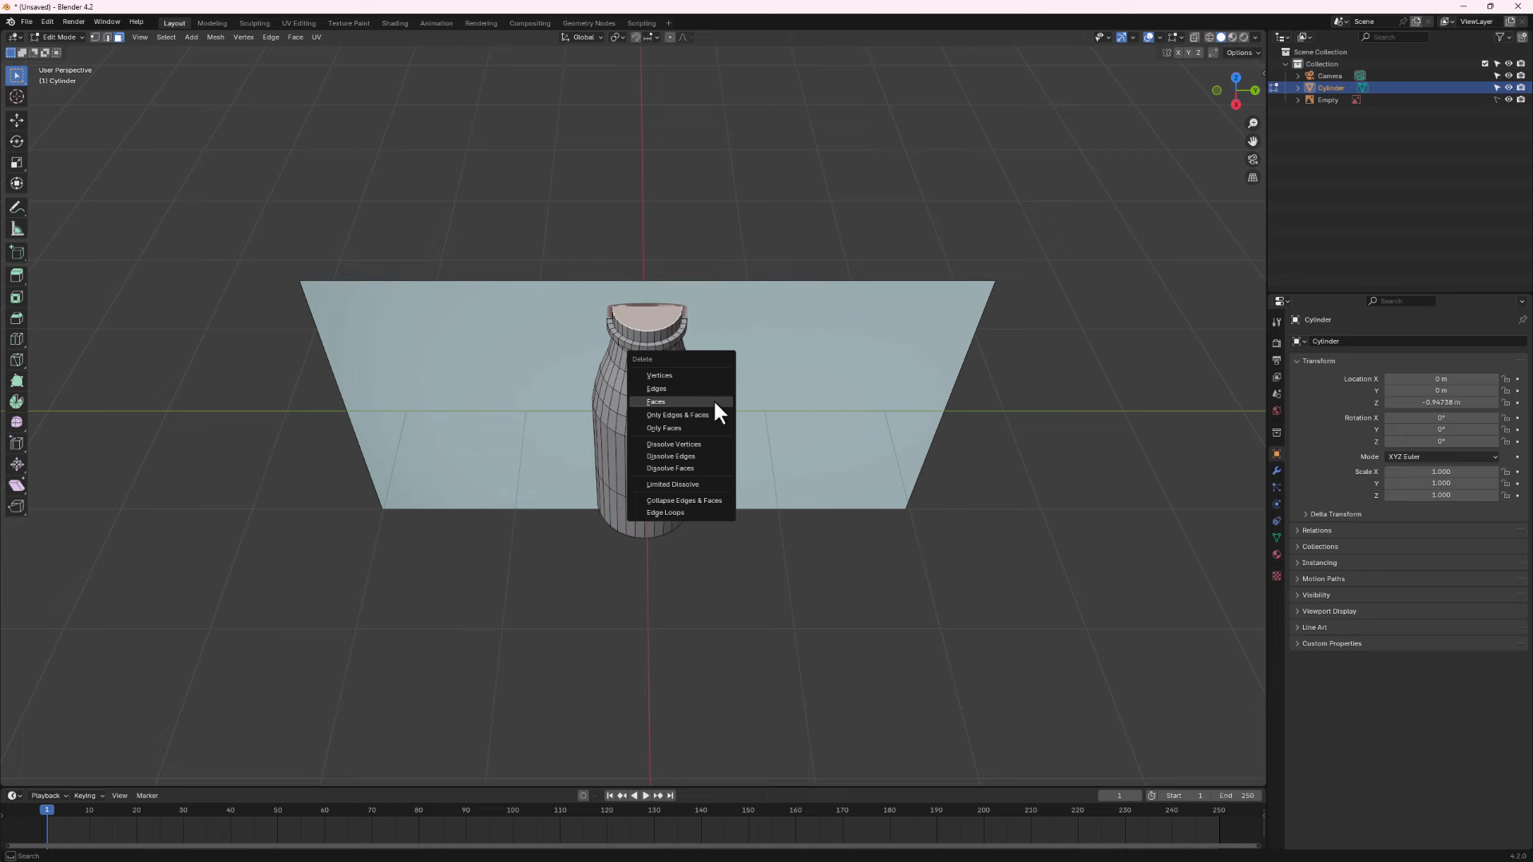
left_click(714, 401)
Select the edge loop around the bottle's base and bevel it about 0.095 m wide with three segments.
middle_click_drag(698, 486, 677, 418)
scroll(677, 418, "up", 2)
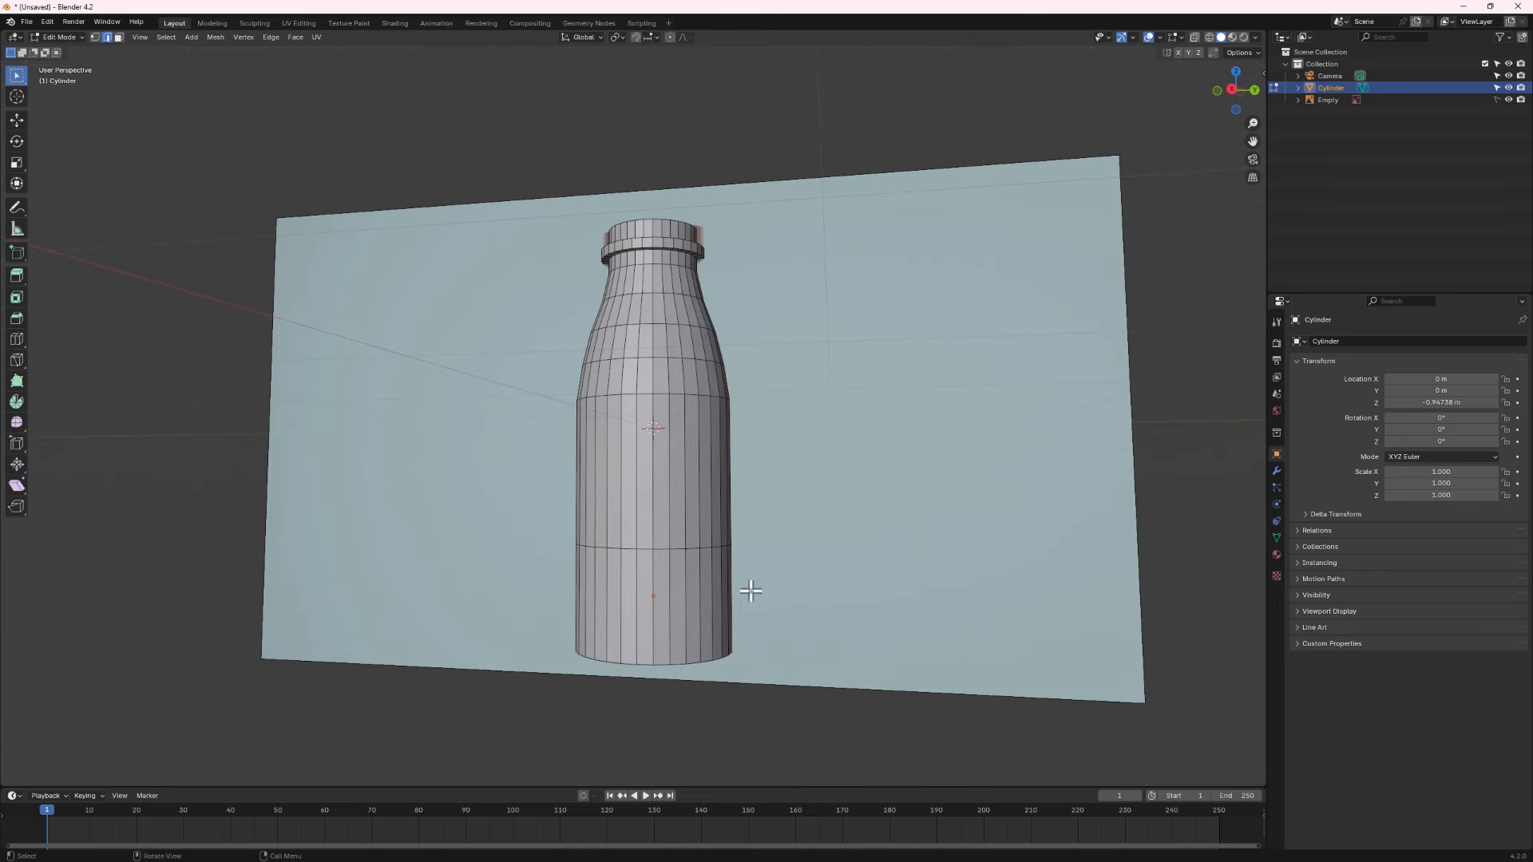
left_click(659, 664, "alt")
middle_click_drag(674, 680, 615, 661)
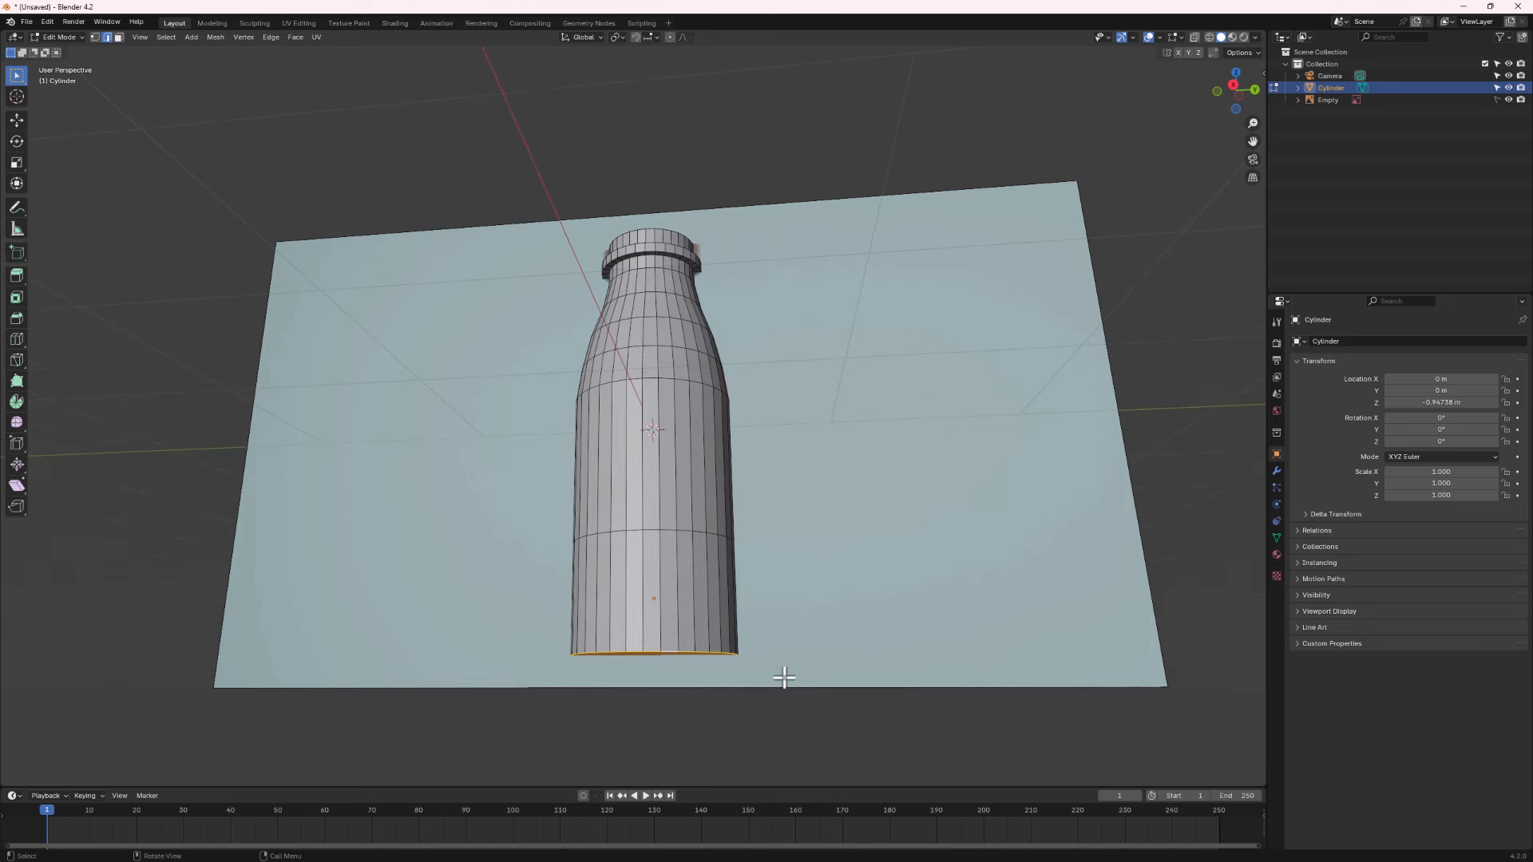
middle_click_drag(702, 673, 706, 654)
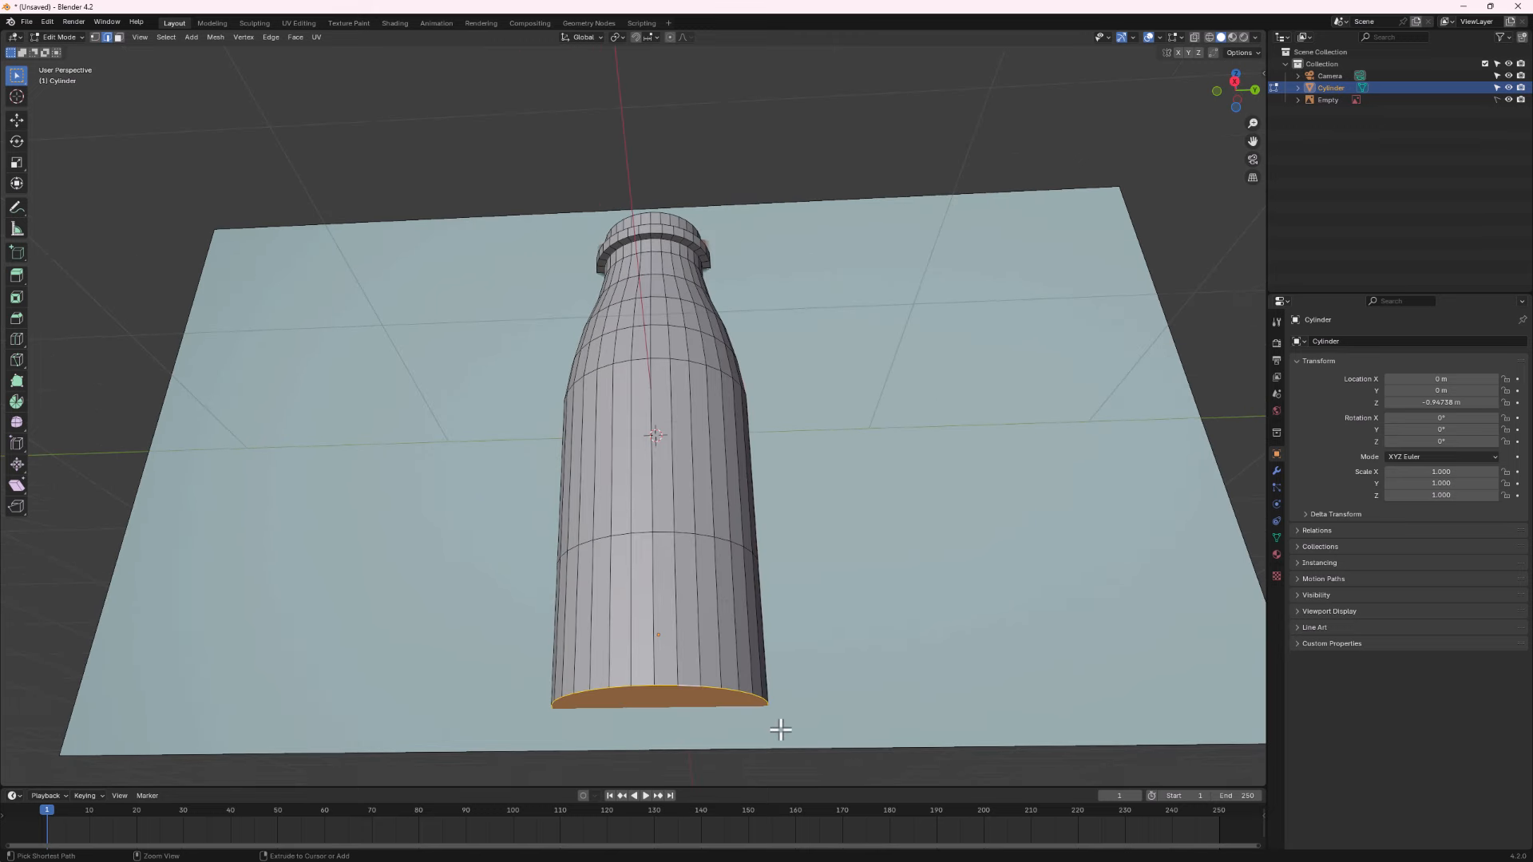
key("ctrl+b")
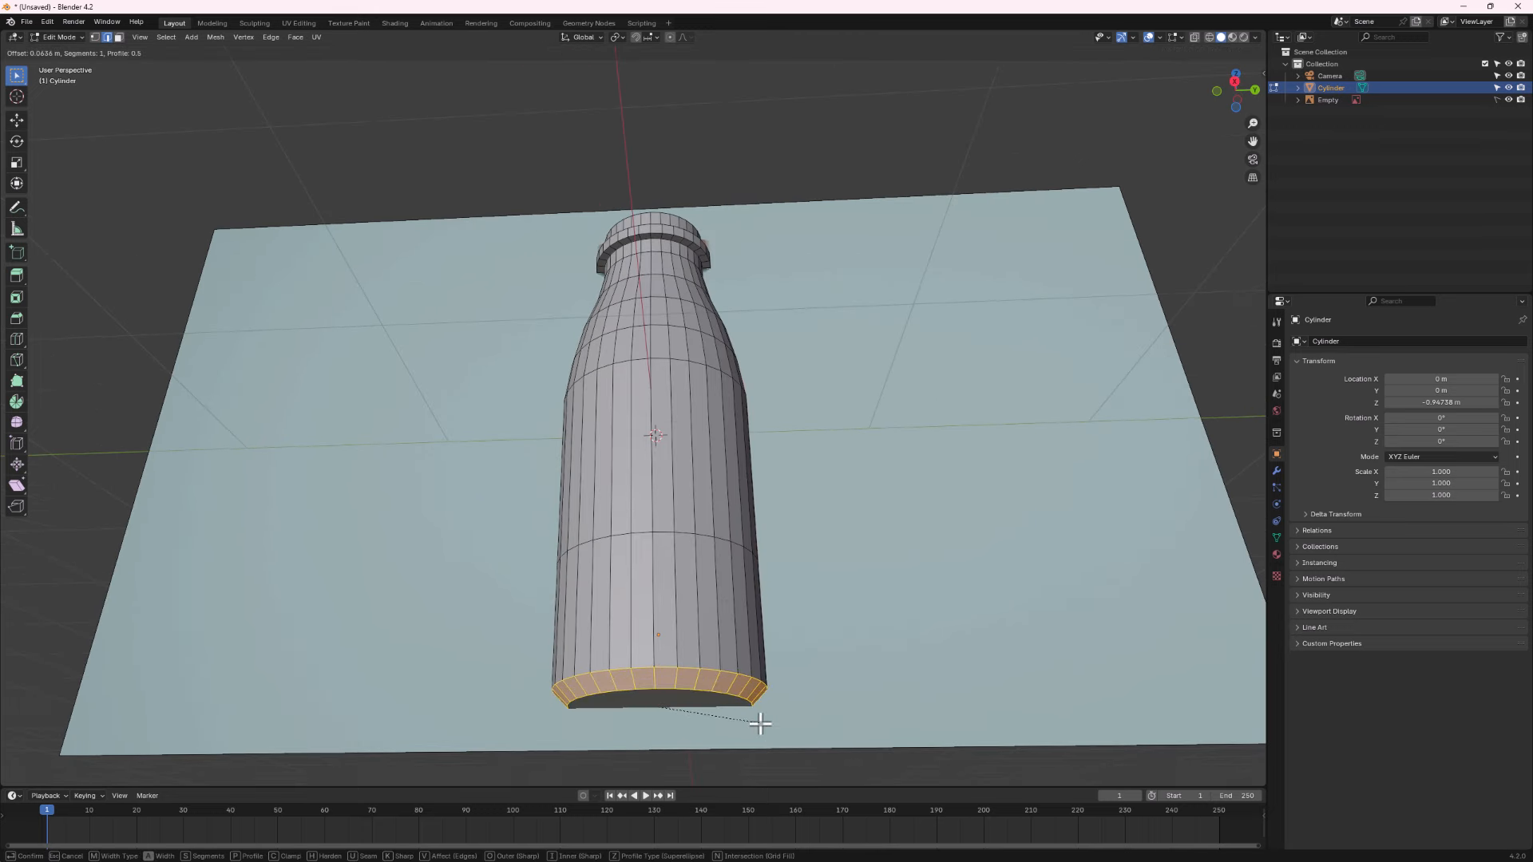
scroll(760, 723, "up", 1)
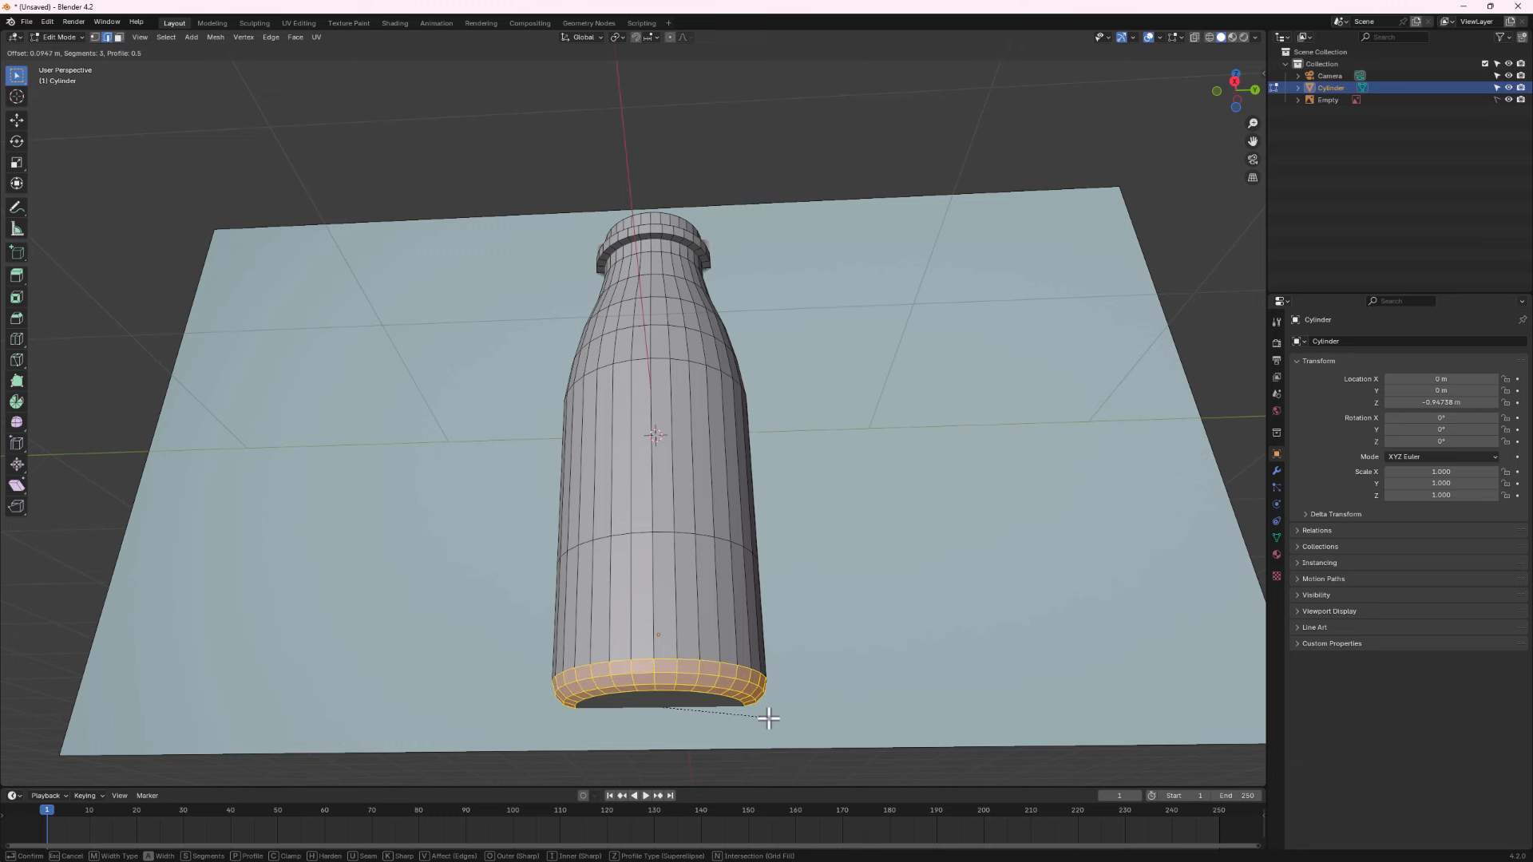
left_click(769, 718)
Switch to face selection and select only the flat face on the bottle's underside.
mouse_move(631, 673)
middle_mouse_down()
mouse_move(641, 693)
mouse_move(643, 650)
middle_mouse_up()
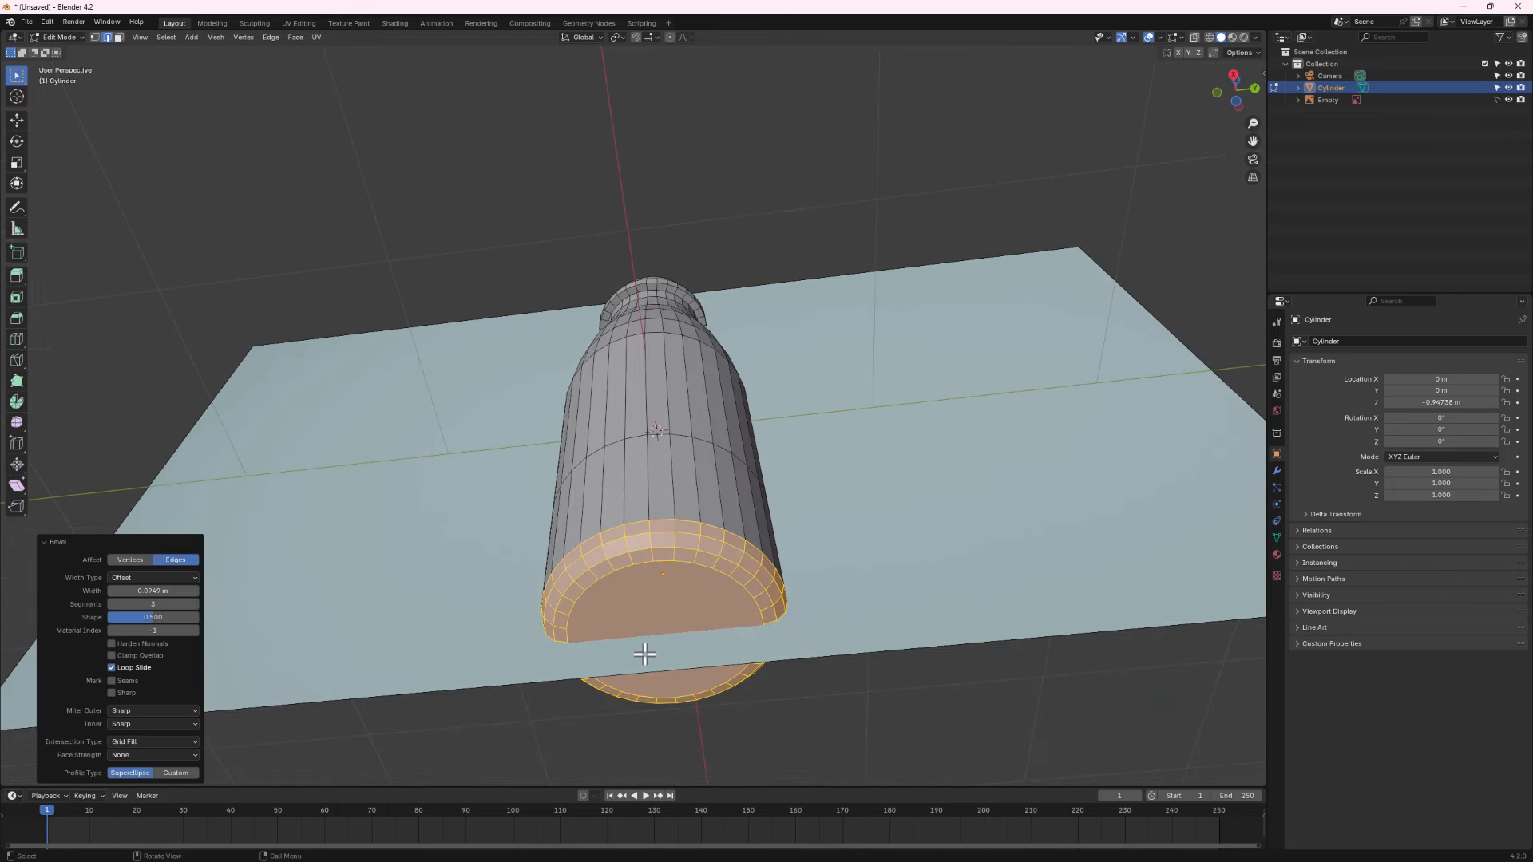
left_click(118, 37)
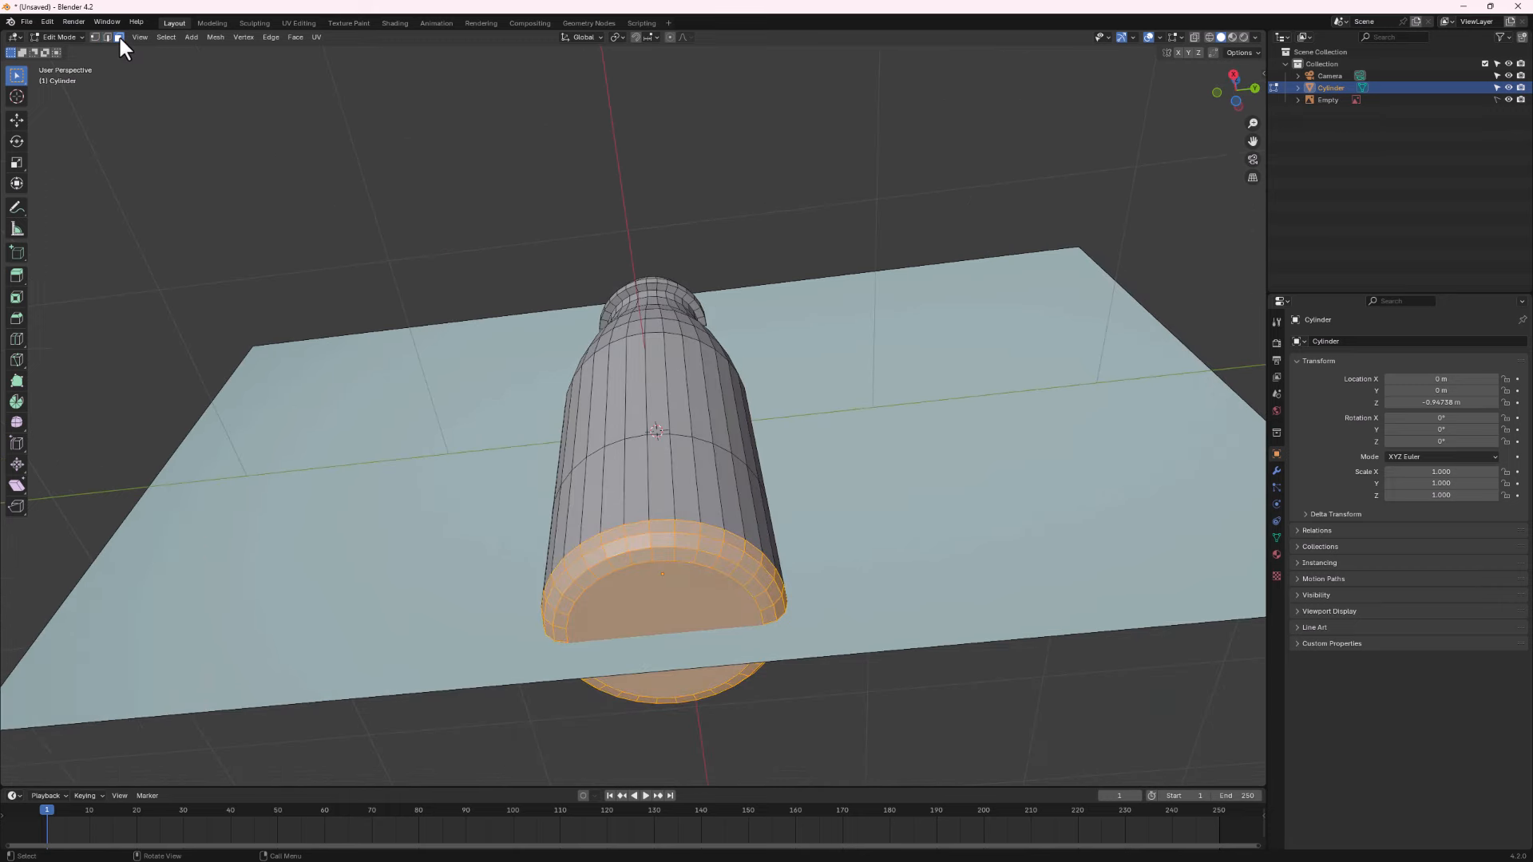
left_click(684, 607)
key("i")
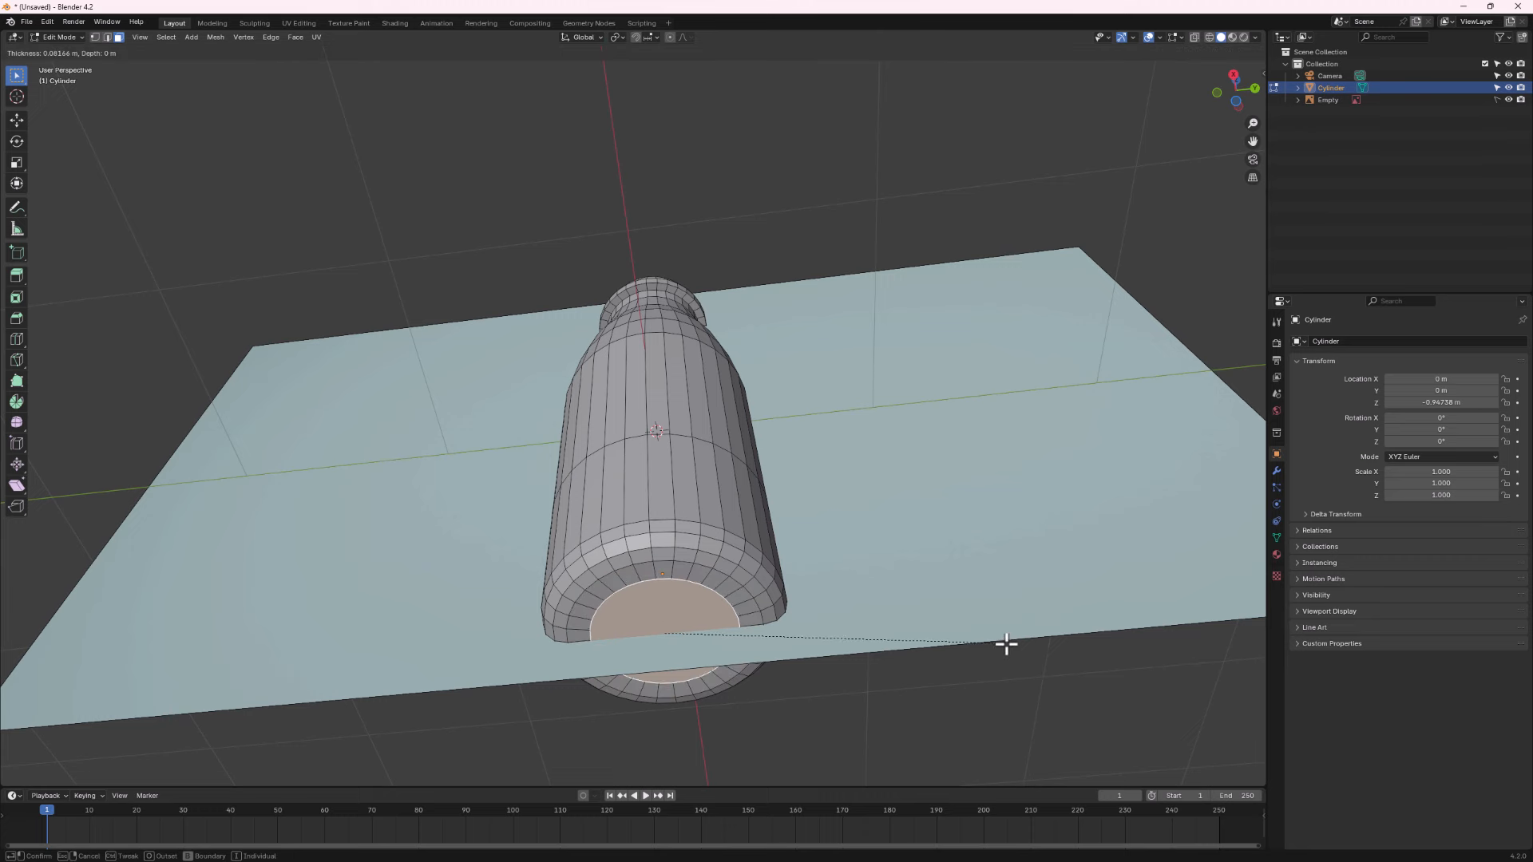
left_click(991, 652)
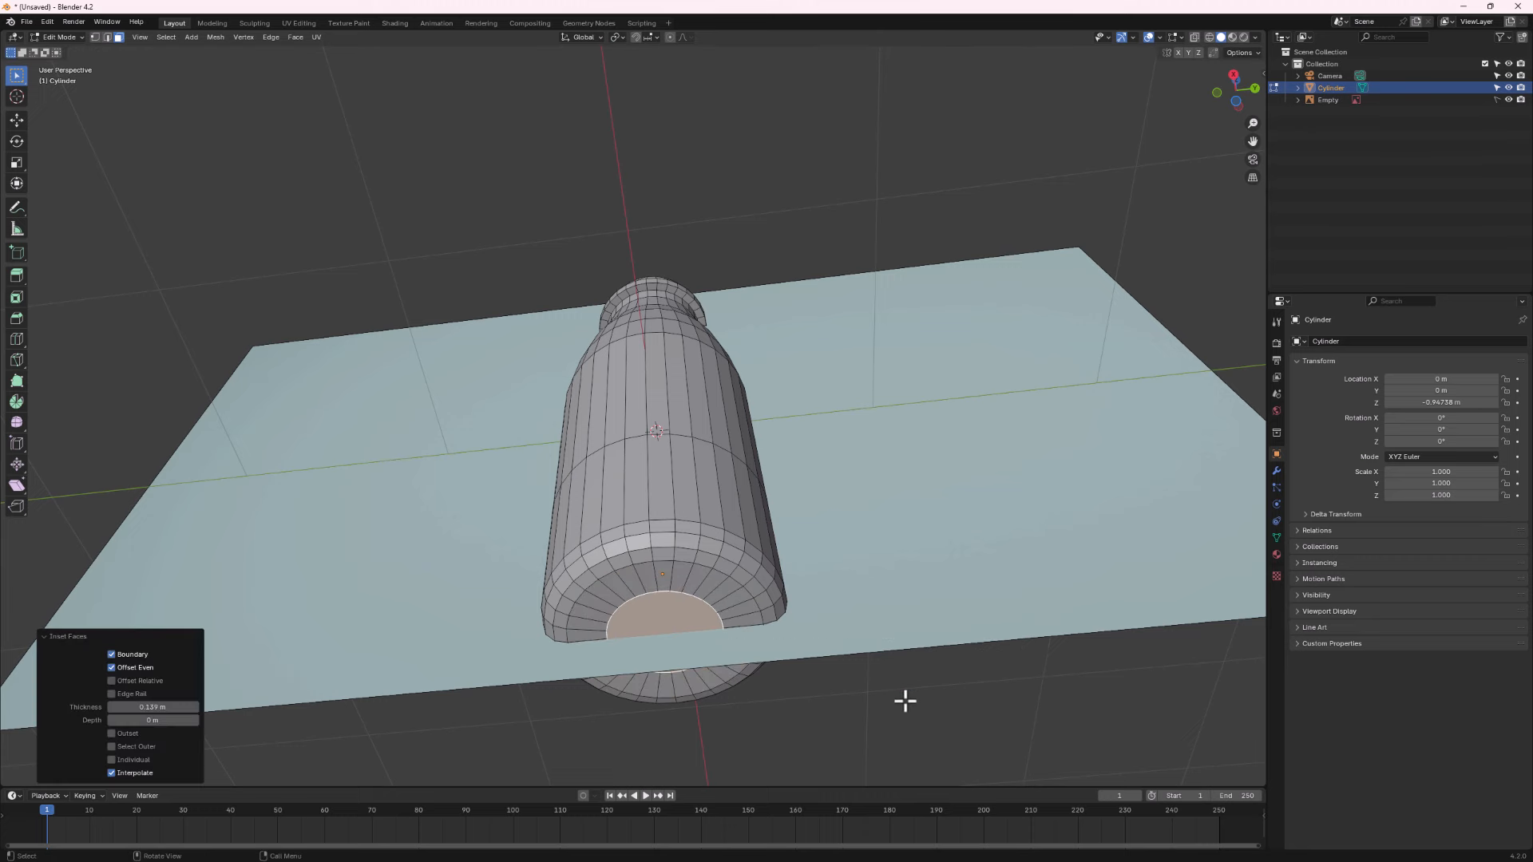
key("e")
key("z")
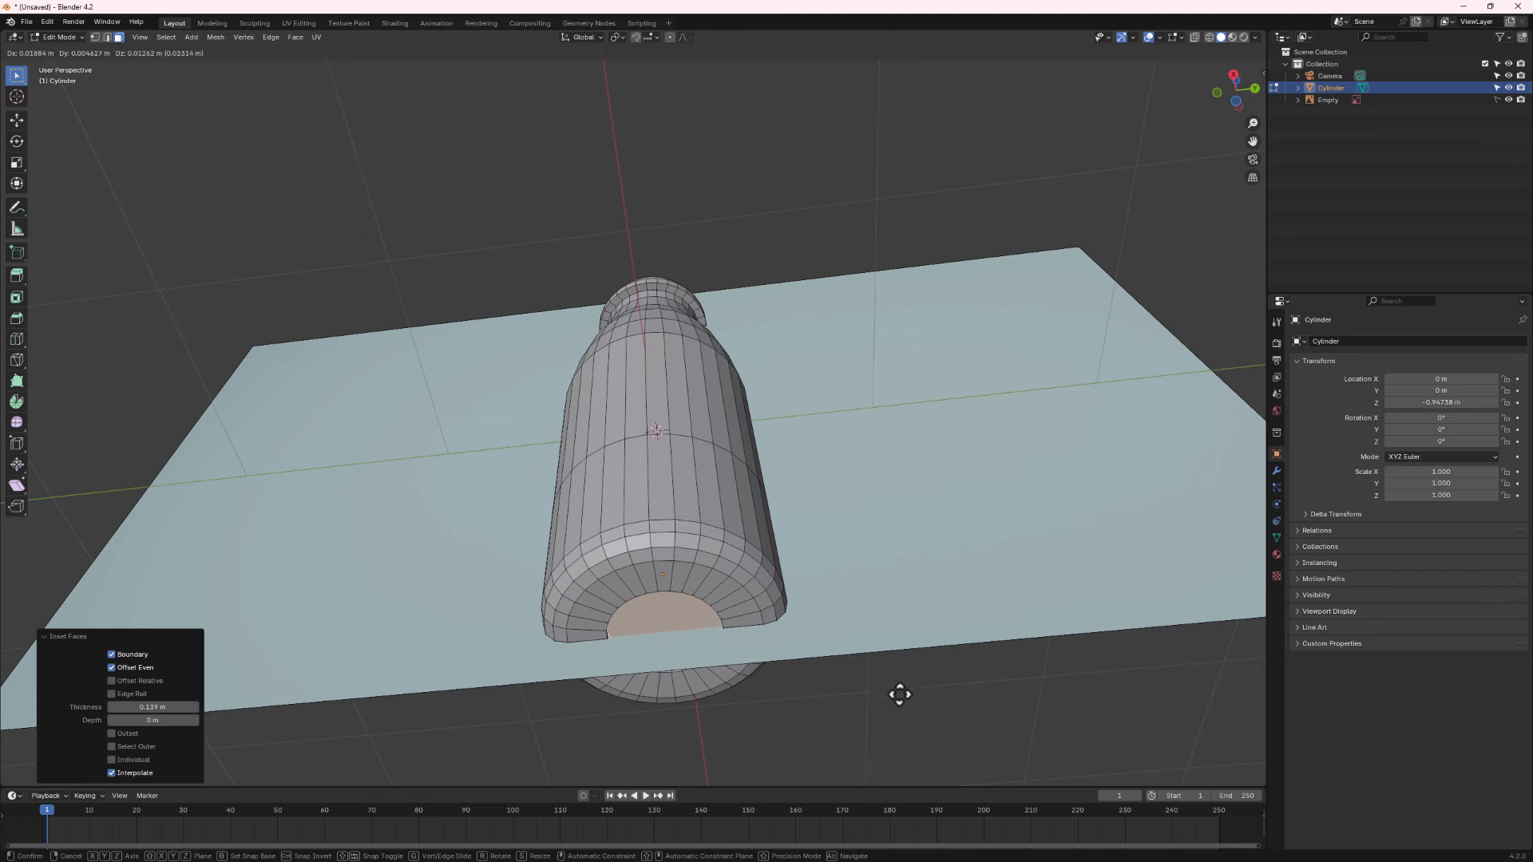
right_click(903, 685)
key("ctrl+z")
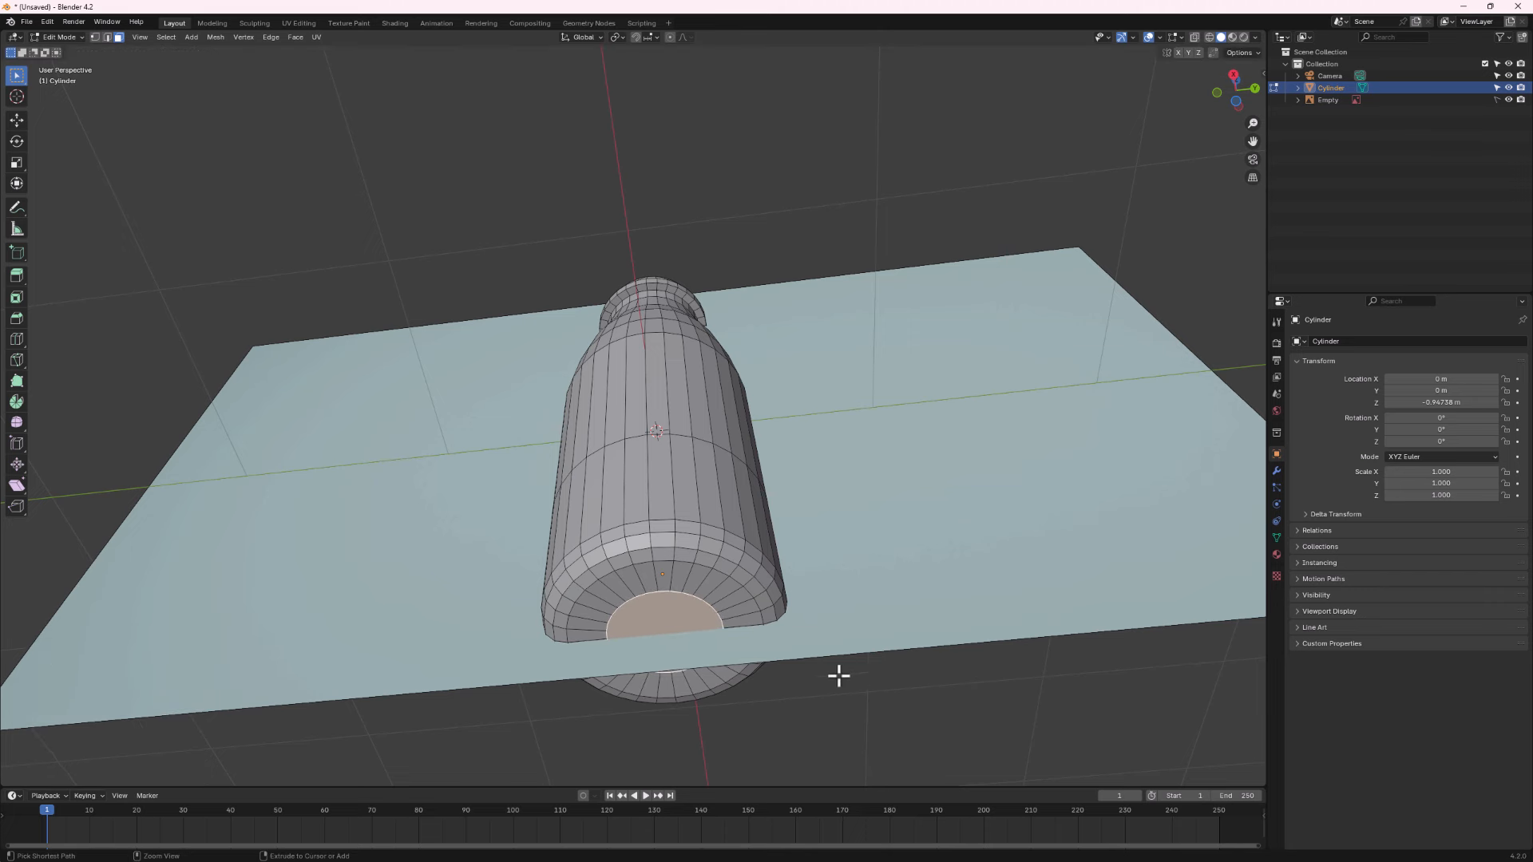
key("ctrl+z")
Inset the bottle's bottom face about 0.143 m and move the inner face about 0.033 m up into the bottle.
key("i")
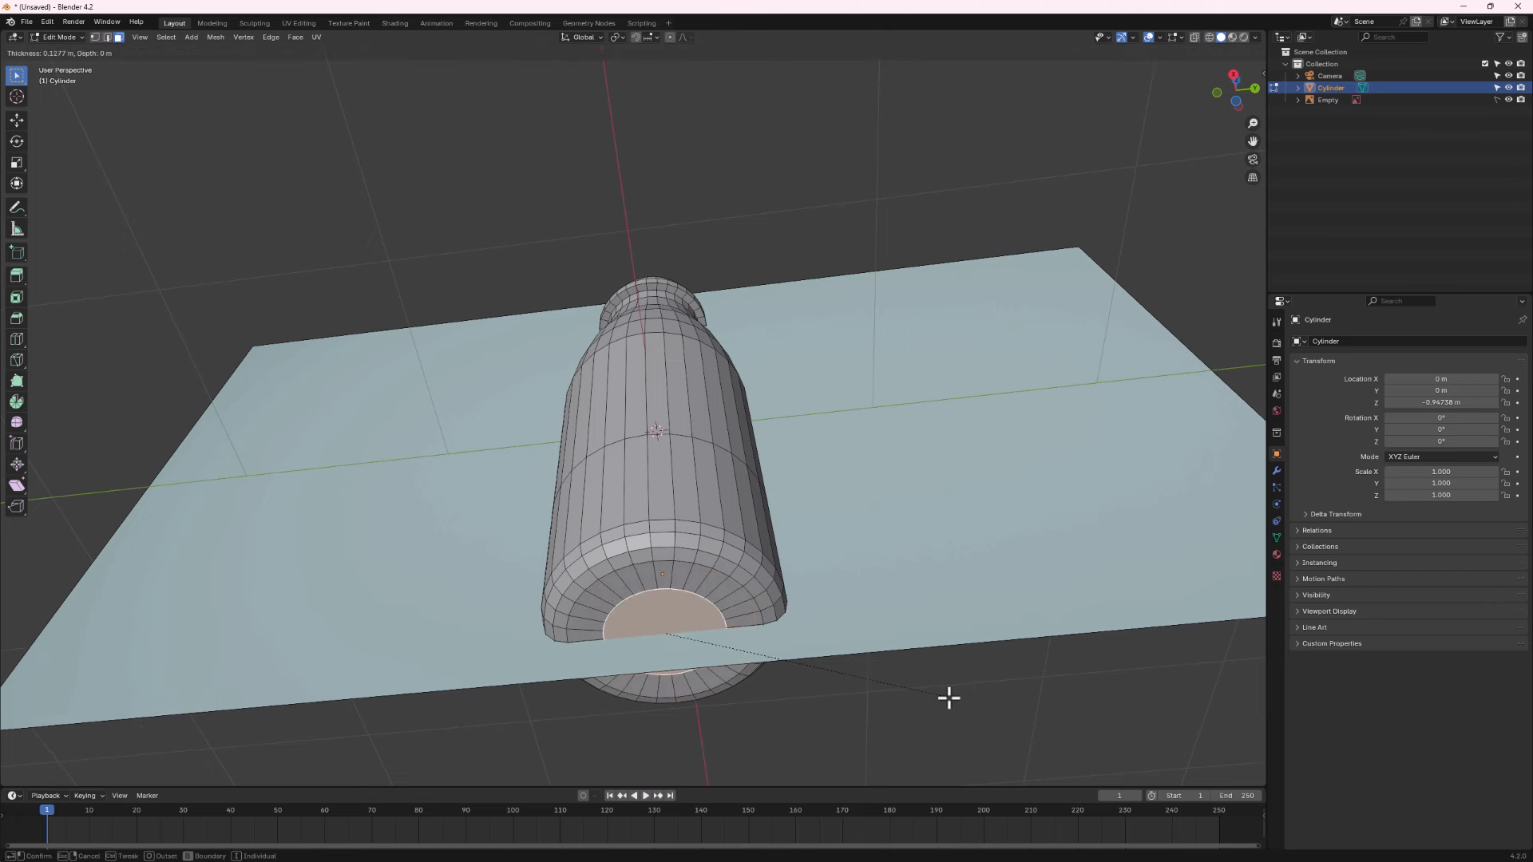
left_click(942, 701)
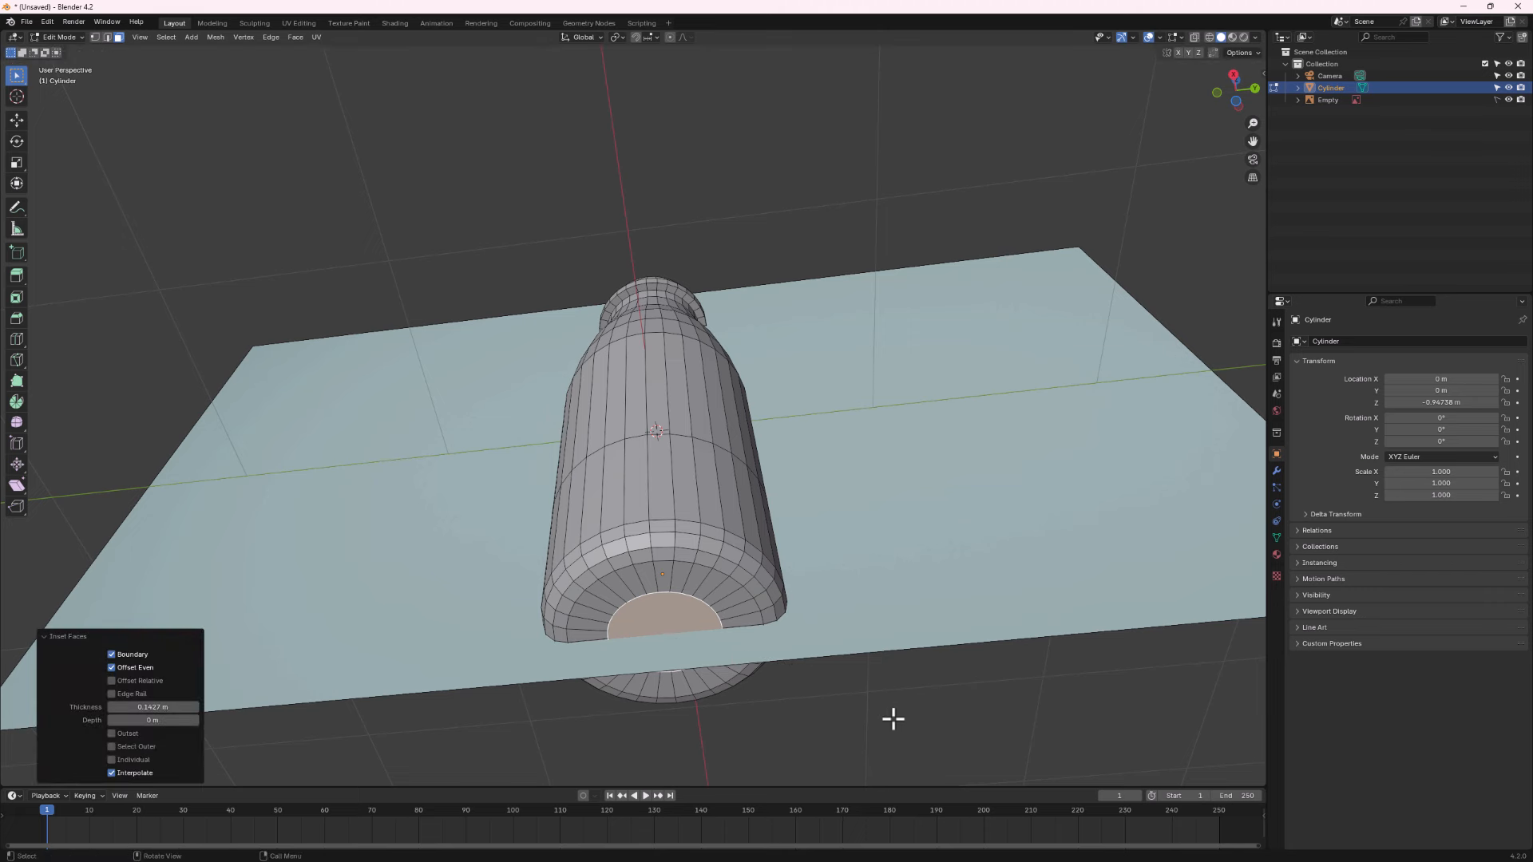
key("e")
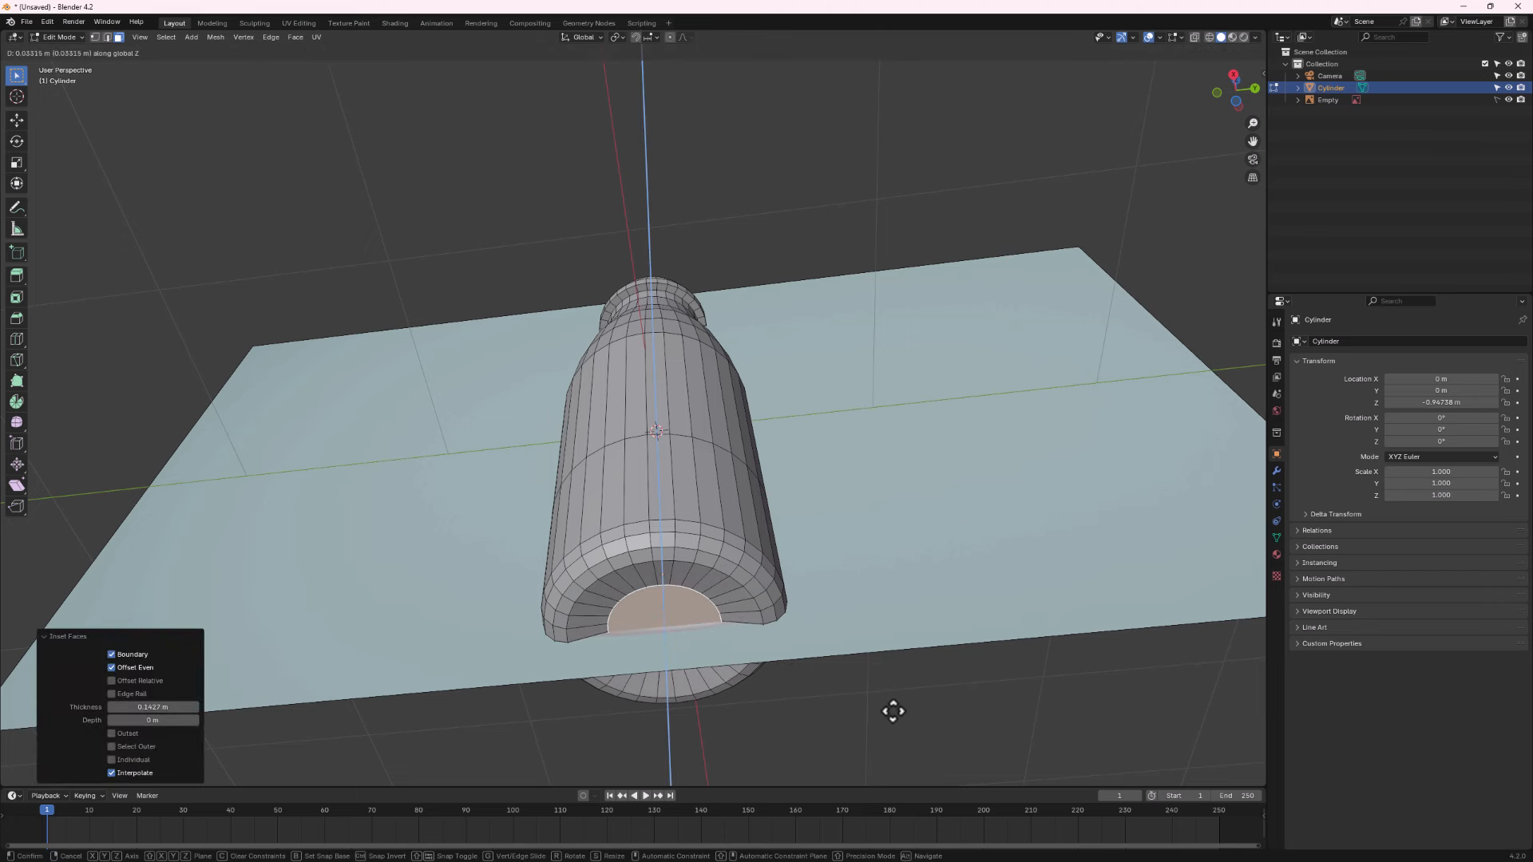
left_click(893, 711)
Inset the recessed bottom face about 0.089 m and raise it another 0.028 m or so along Z.
key("i")
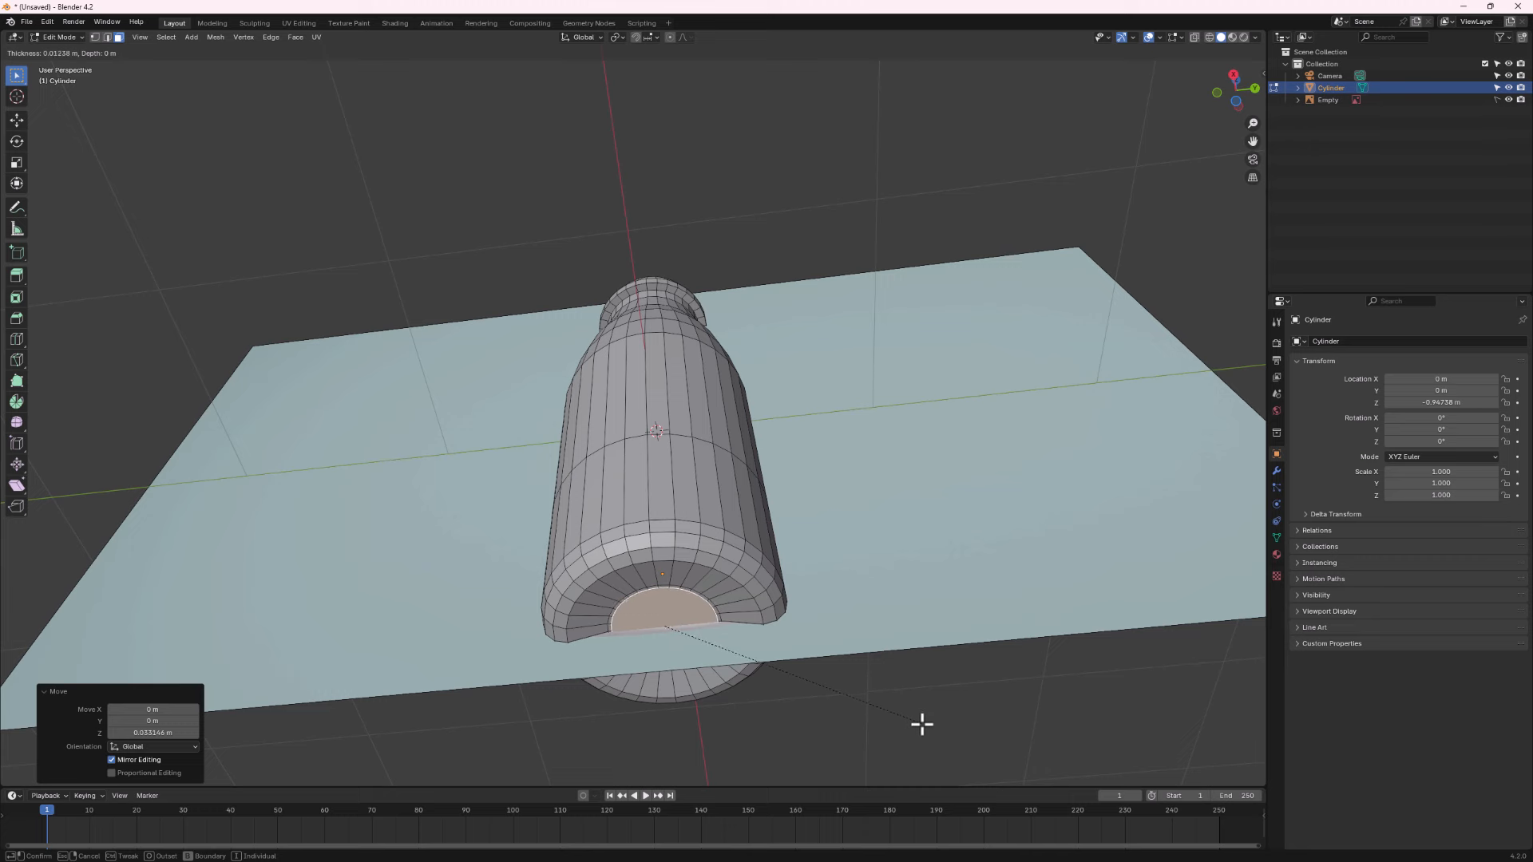
left_click(897, 728)
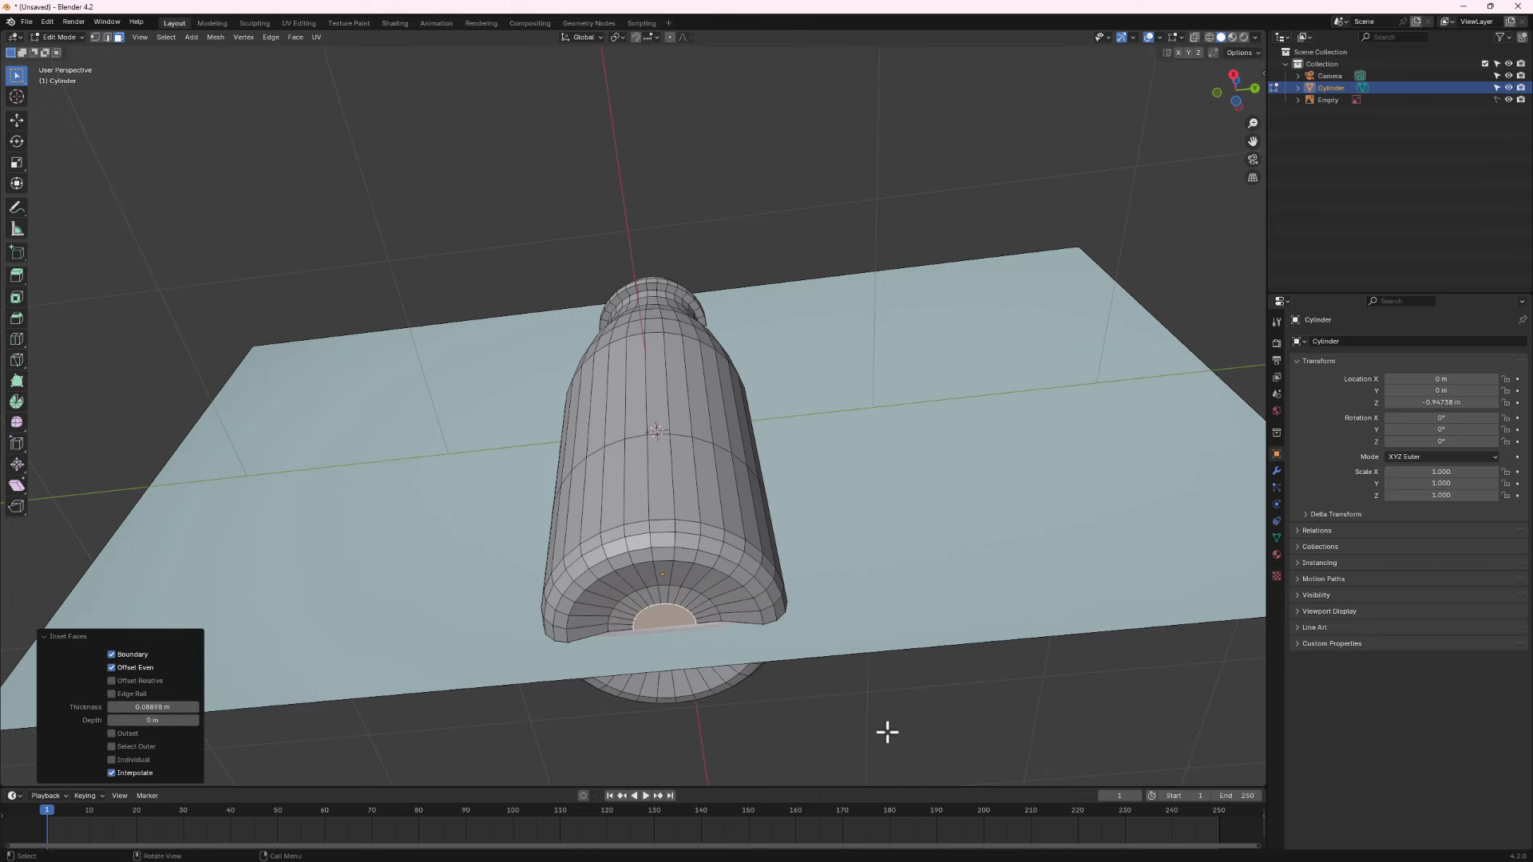
key("g")
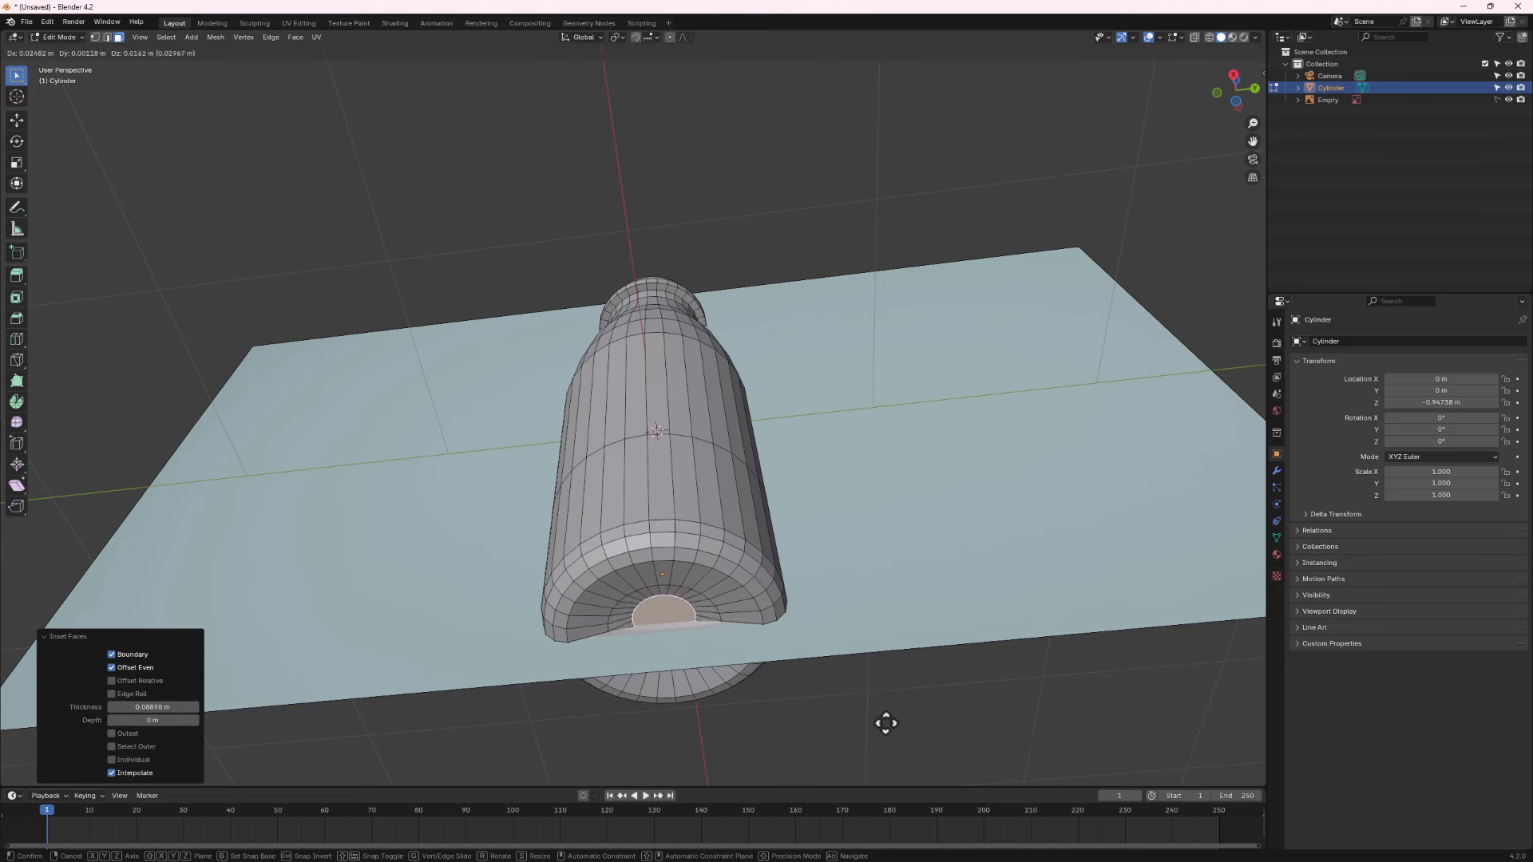
key("z")
left_click(887, 725)
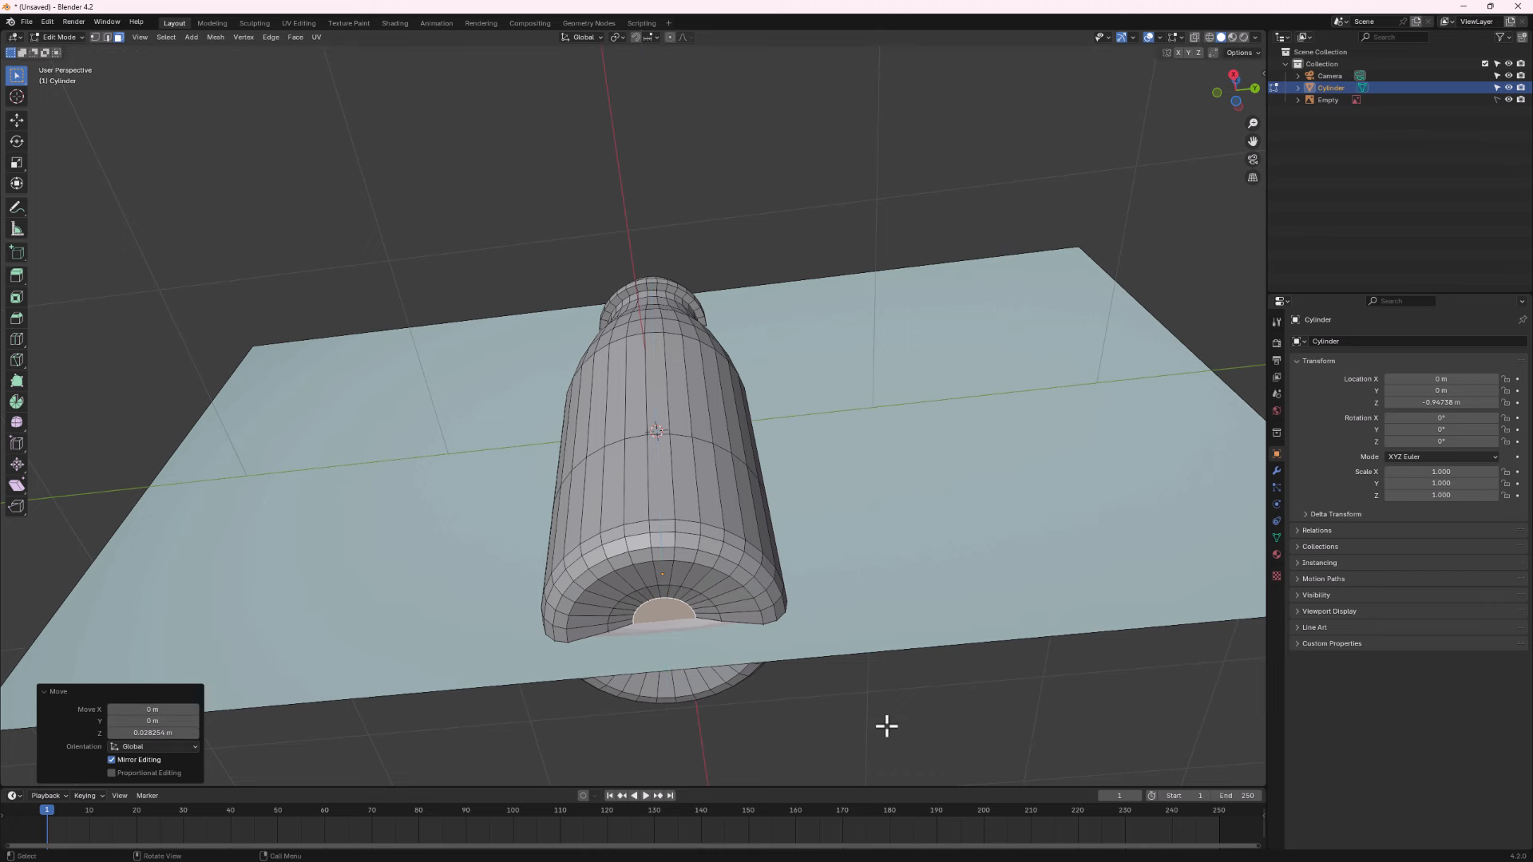
Inset the centre face of the base about 0.05 m and move it about 0.012 m down along Z.
key("i")
left_click(873, 719)
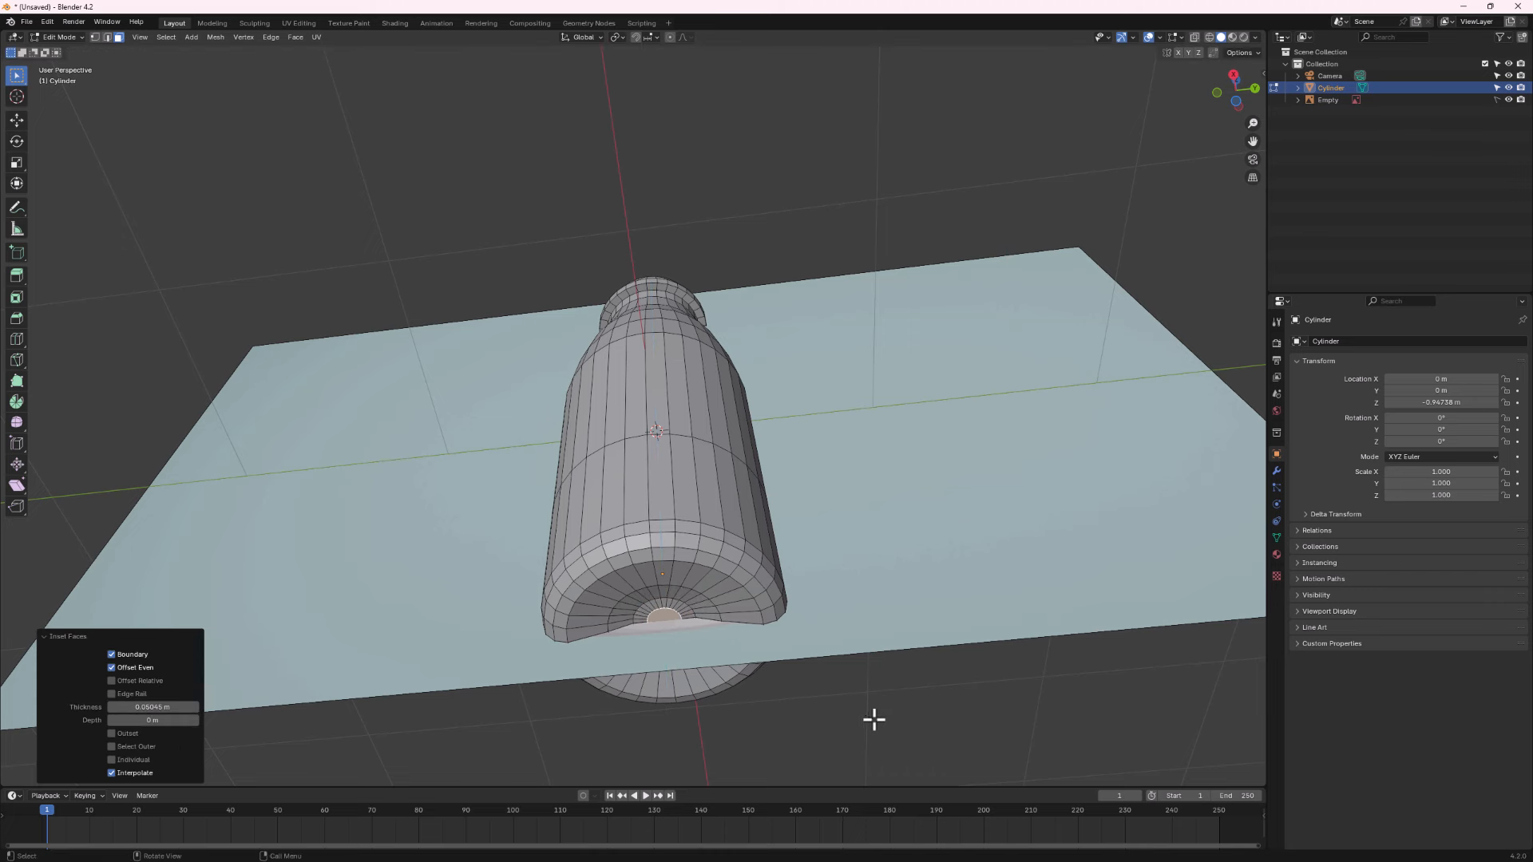
key("g")
key("z")
left_click(871, 723)
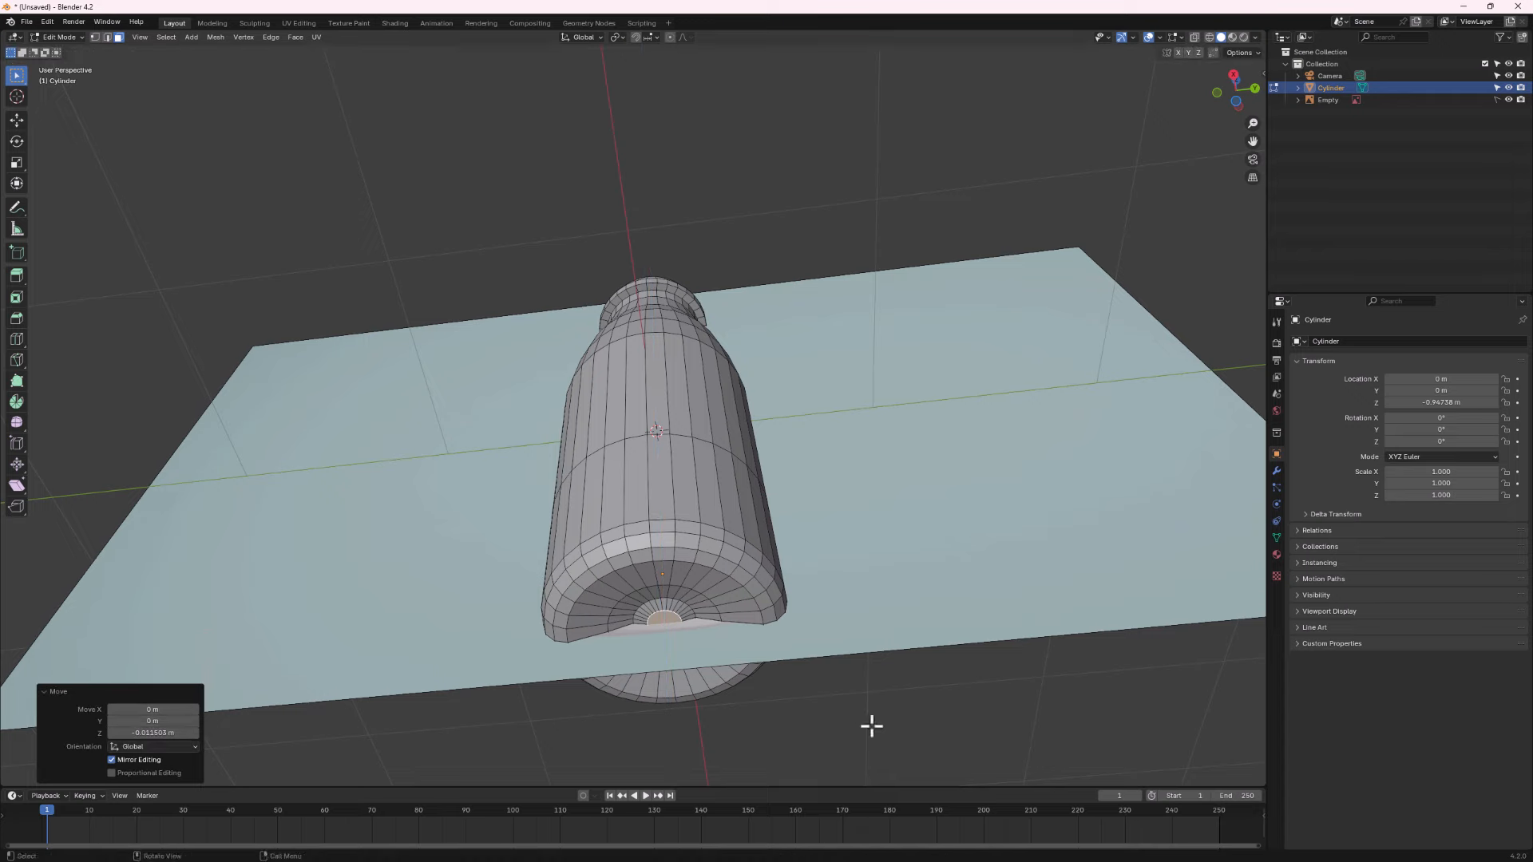
Hide the reference image in the viewport and return the bottle to Object Mode.
middle_click_drag(870, 723, 711, 609)
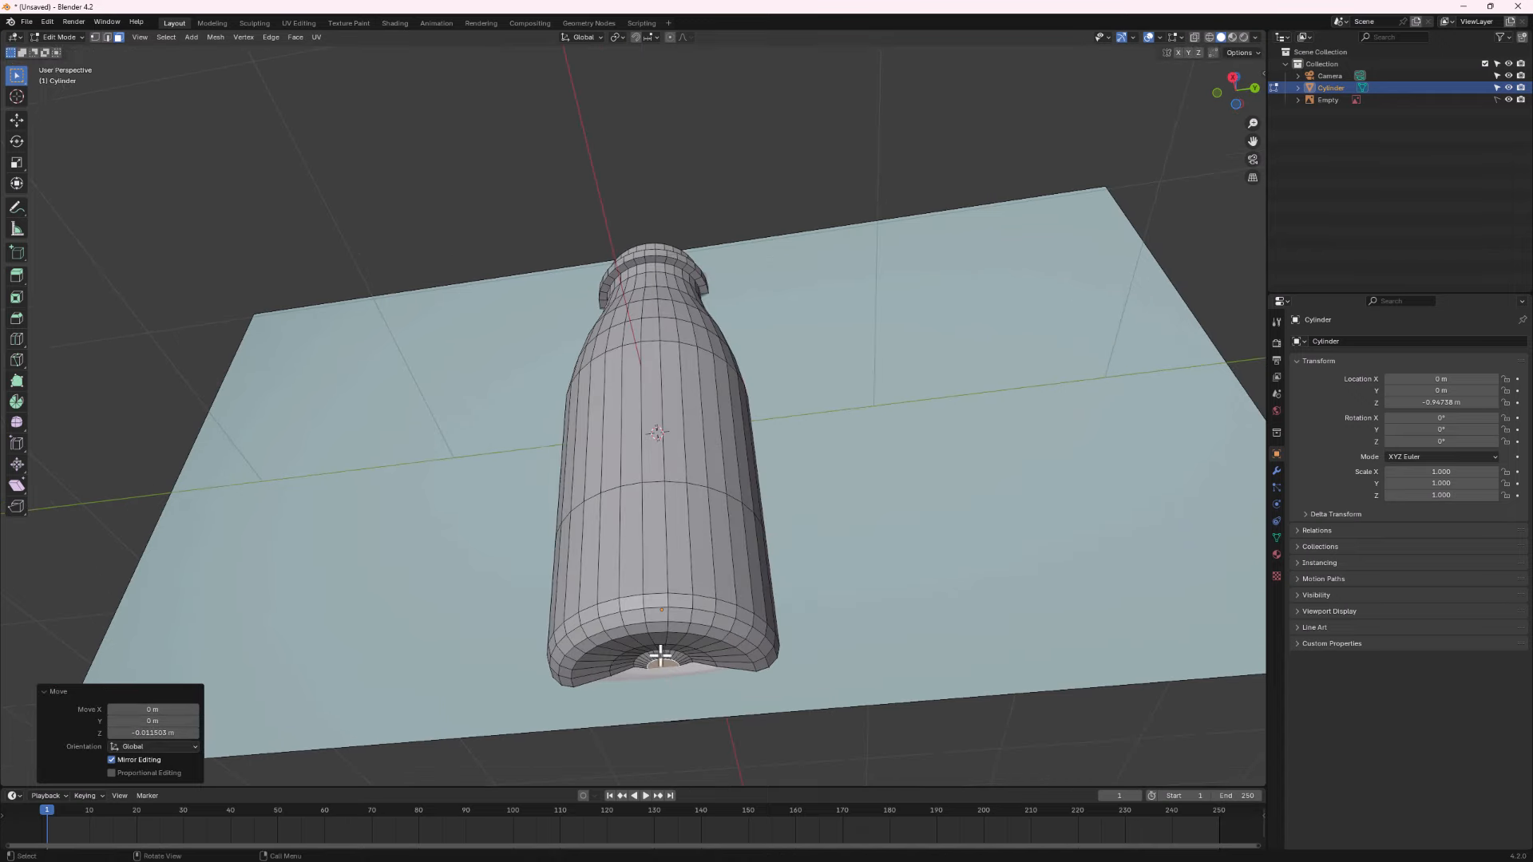
middle_click_drag(658, 656, 681, 43)
middle_click_drag(718, 380, 739, 297)
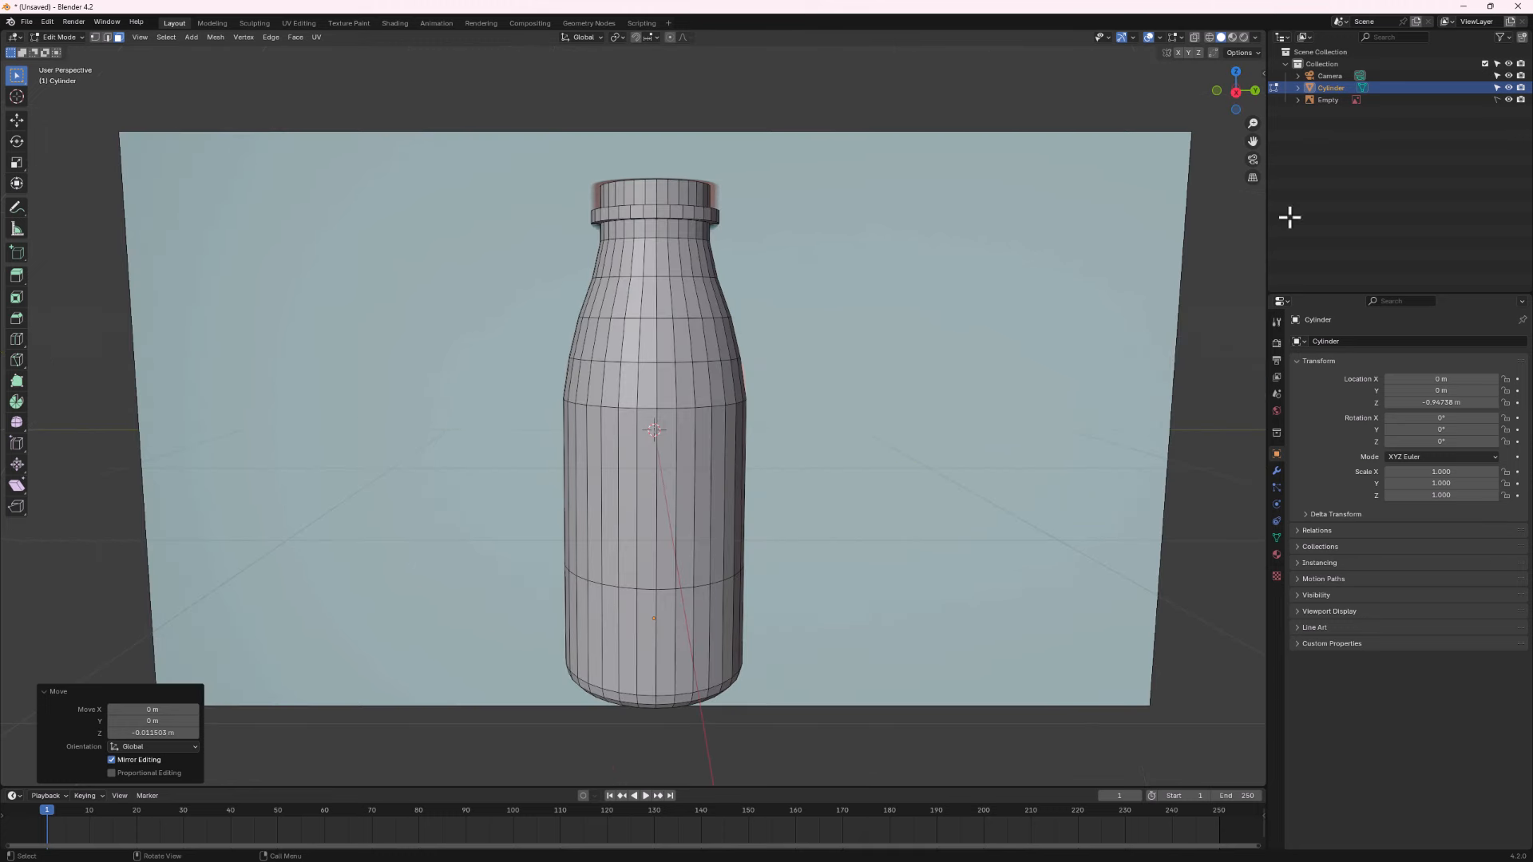
left_click(1509, 99)
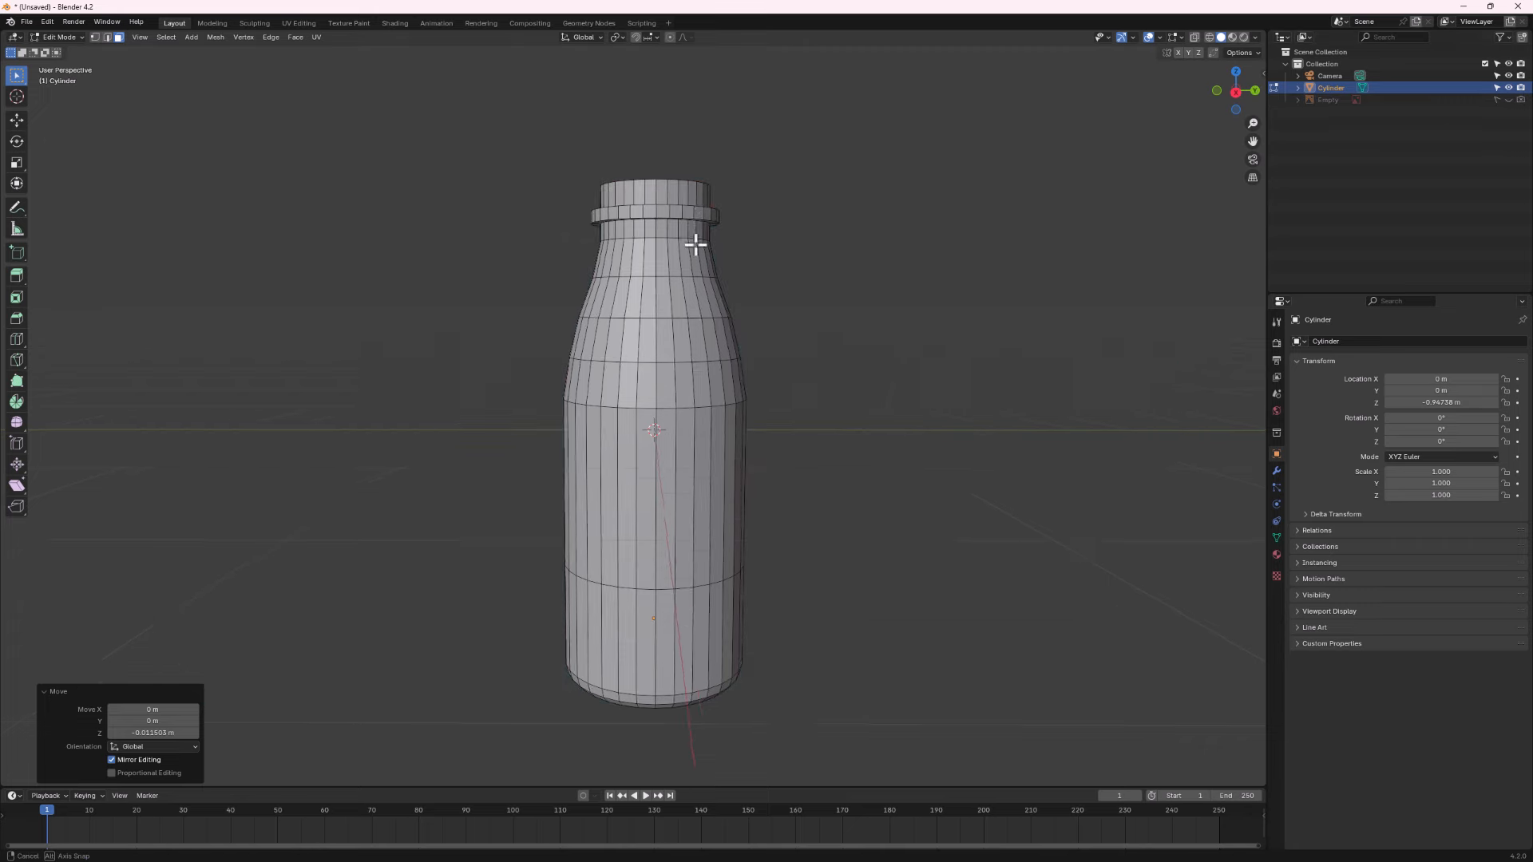
middle_click_drag(694, 242, 651, 296)
key("Tab")
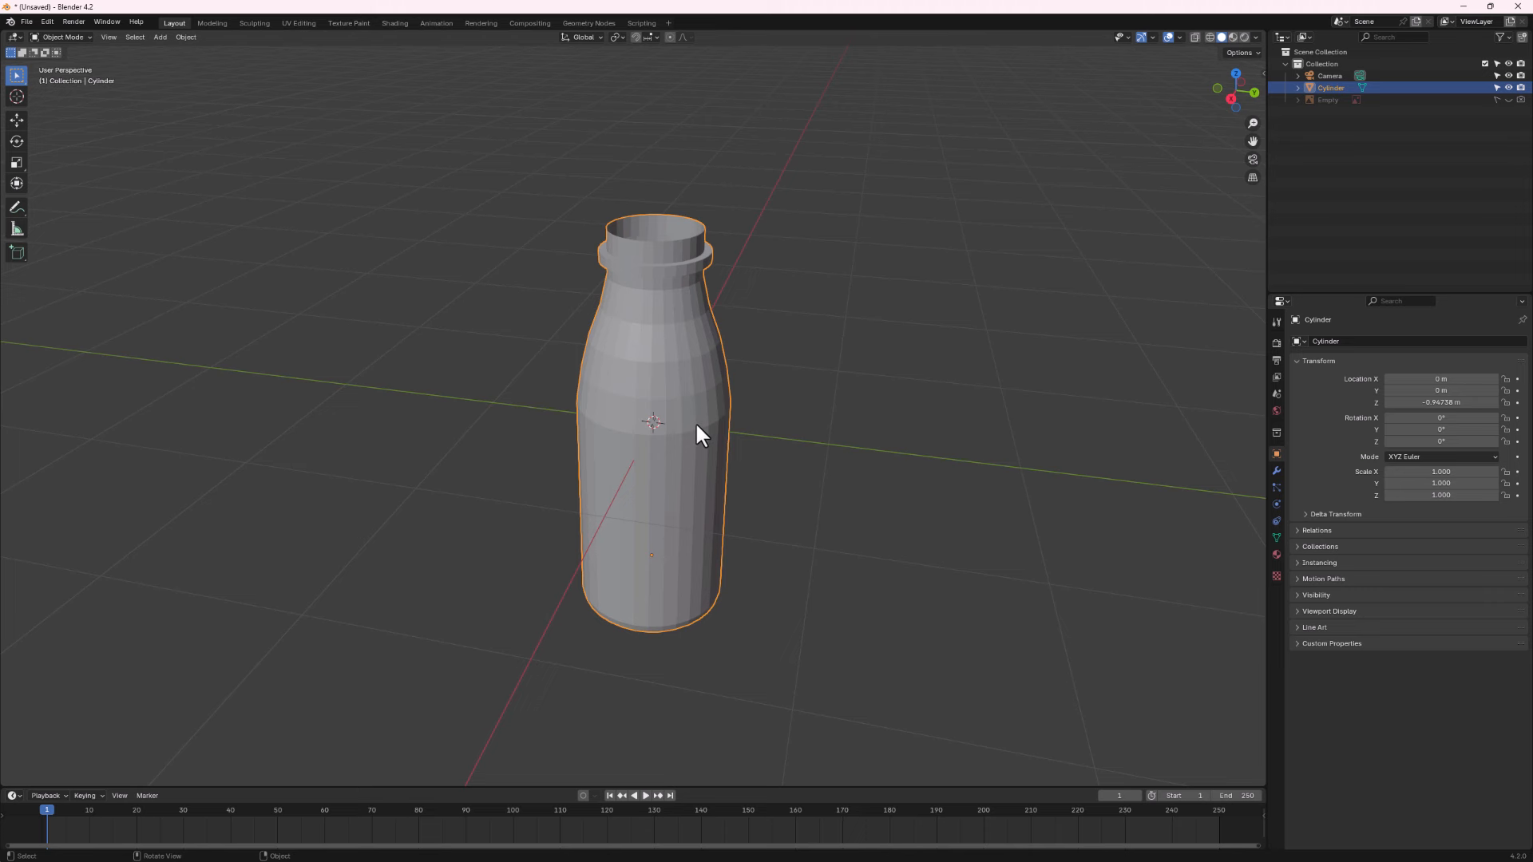
Add a level 2 Subdivision modifier to the bottle and show its modifier settings.
key("ctrl+2")
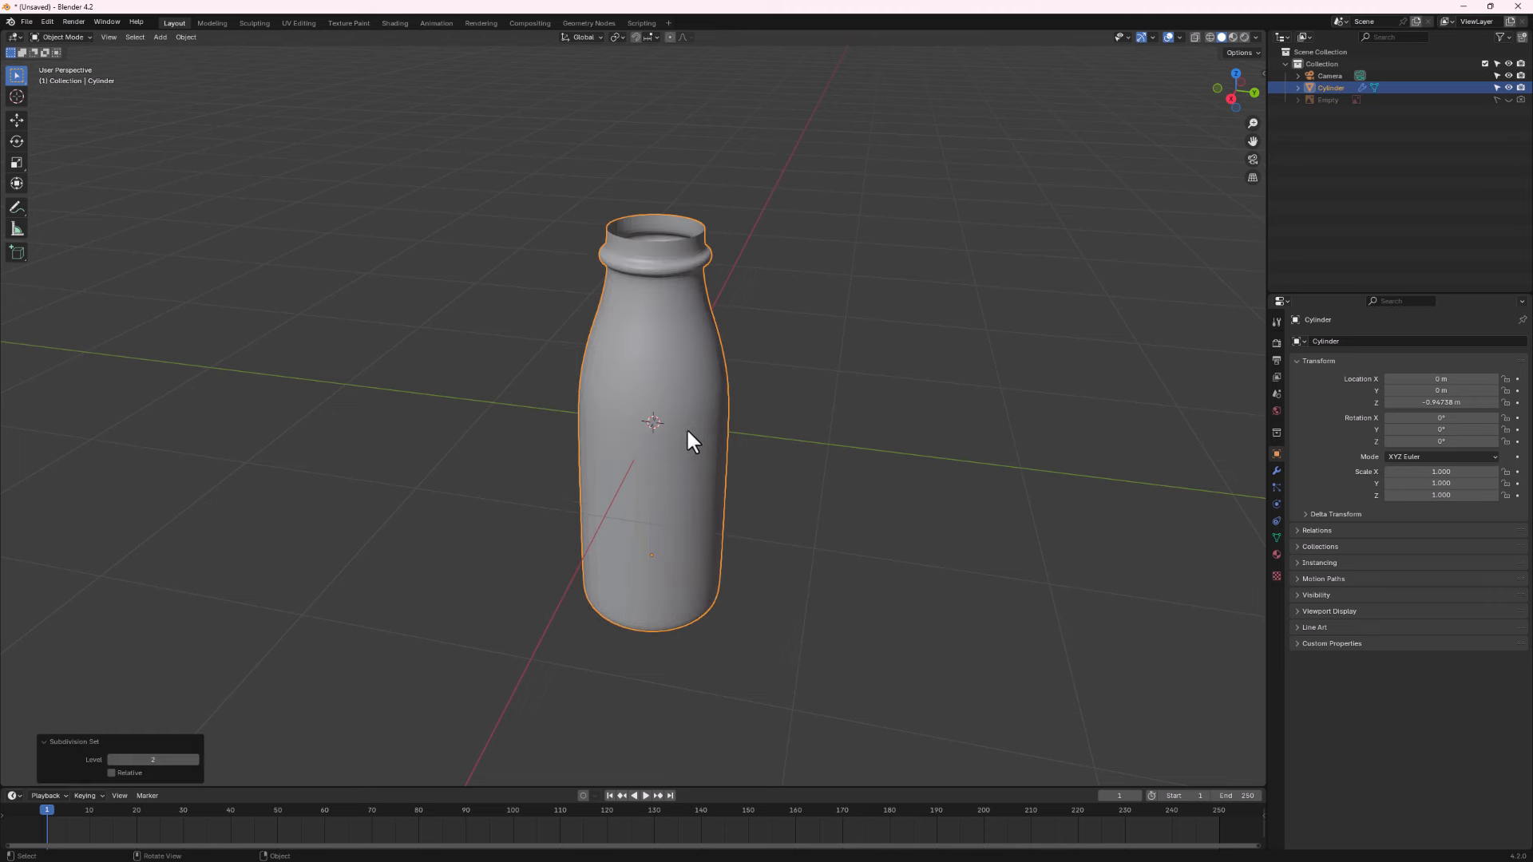
left_click(1276, 471)
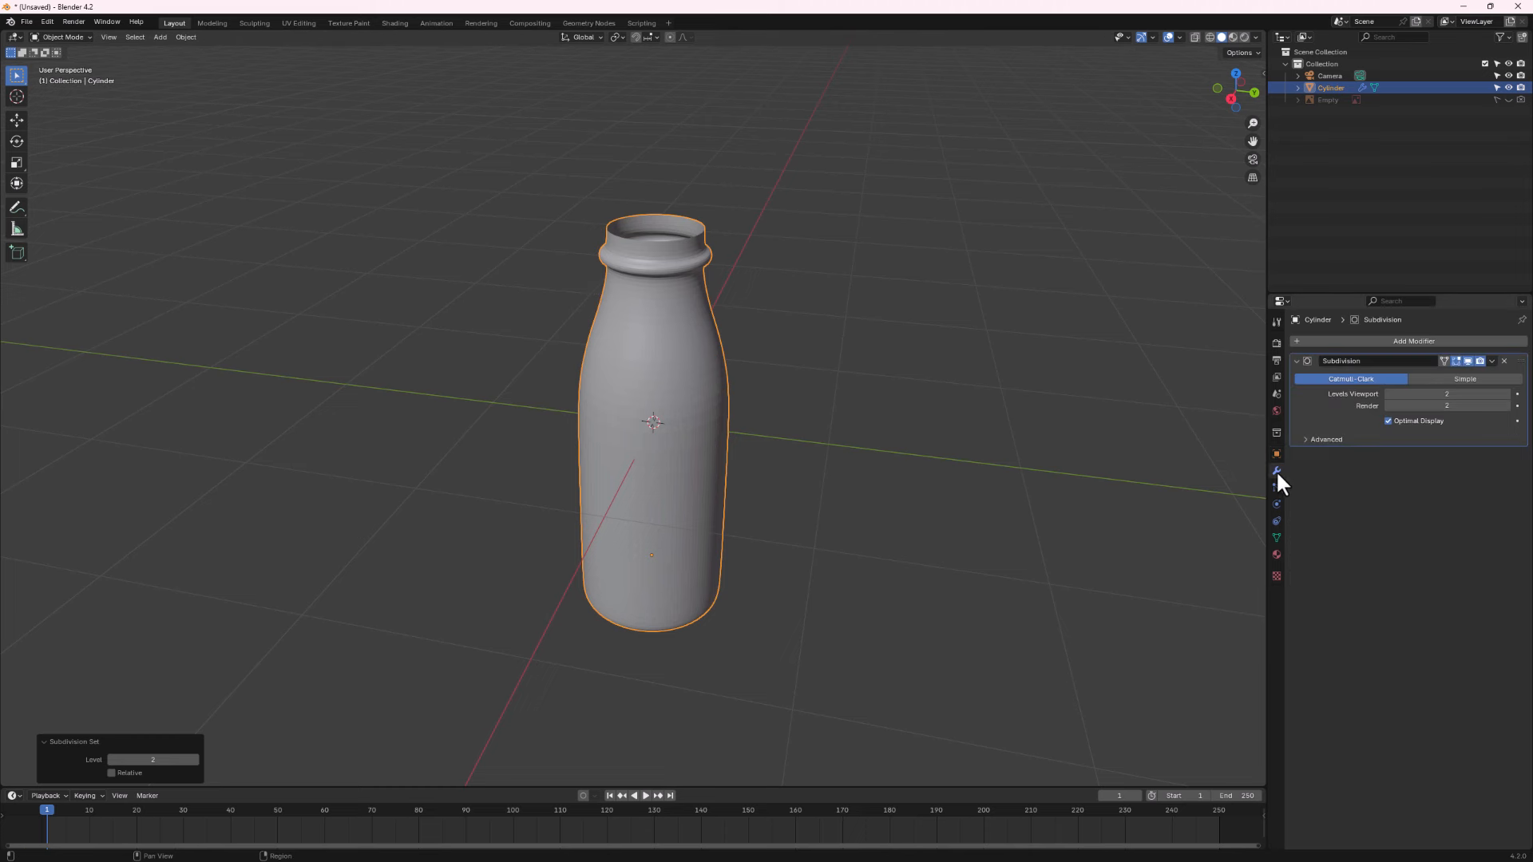
left_click(1421, 347)
mouse_move(1428, 343)
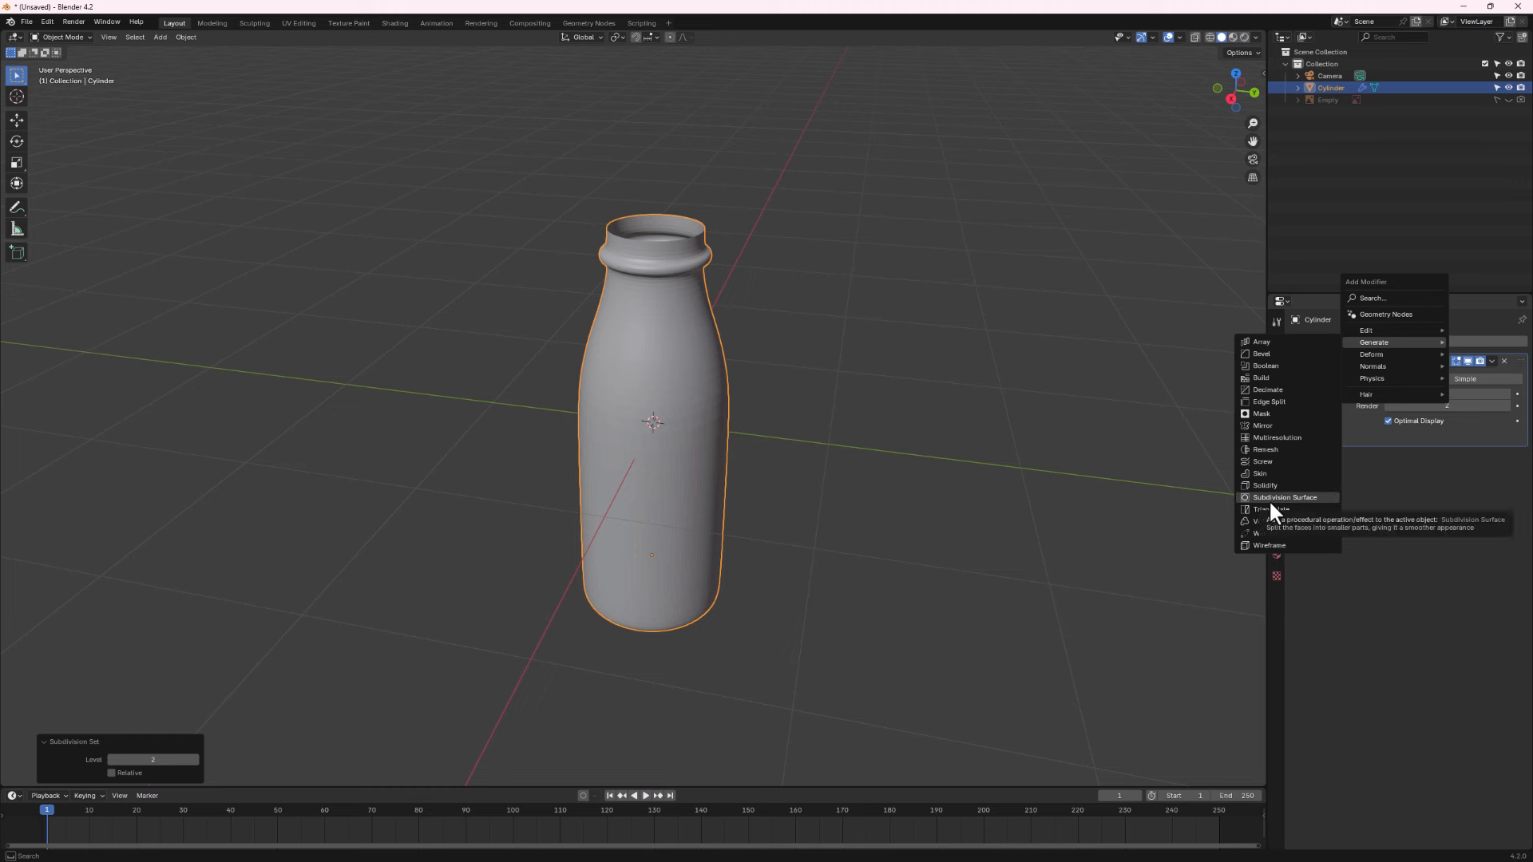
left_click(1295, 498)
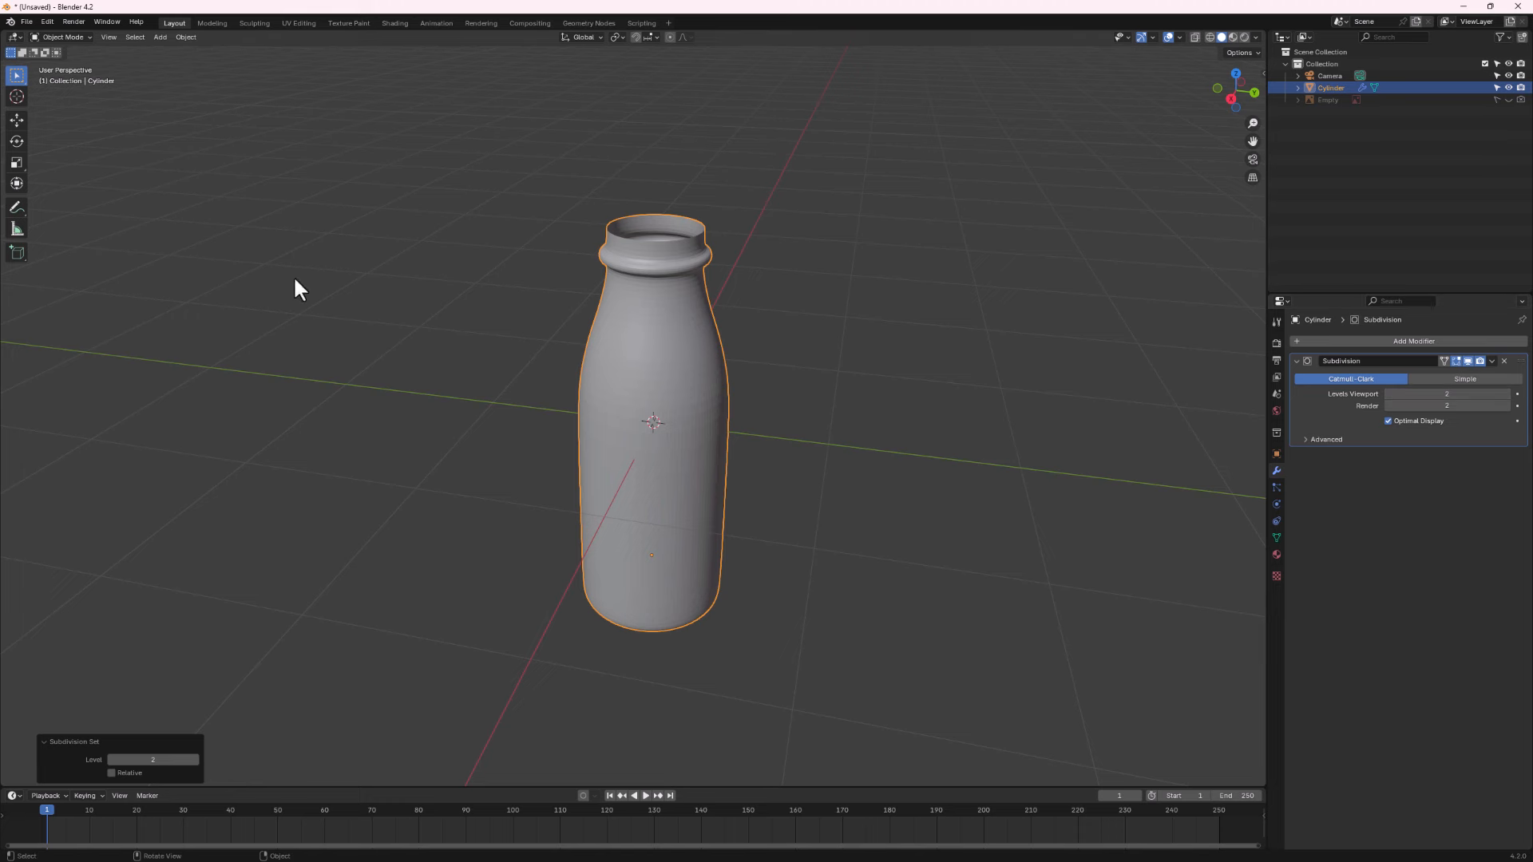
Apply smooth shading to the bottle.
middle_click_drag(687, 384, 758, 372)
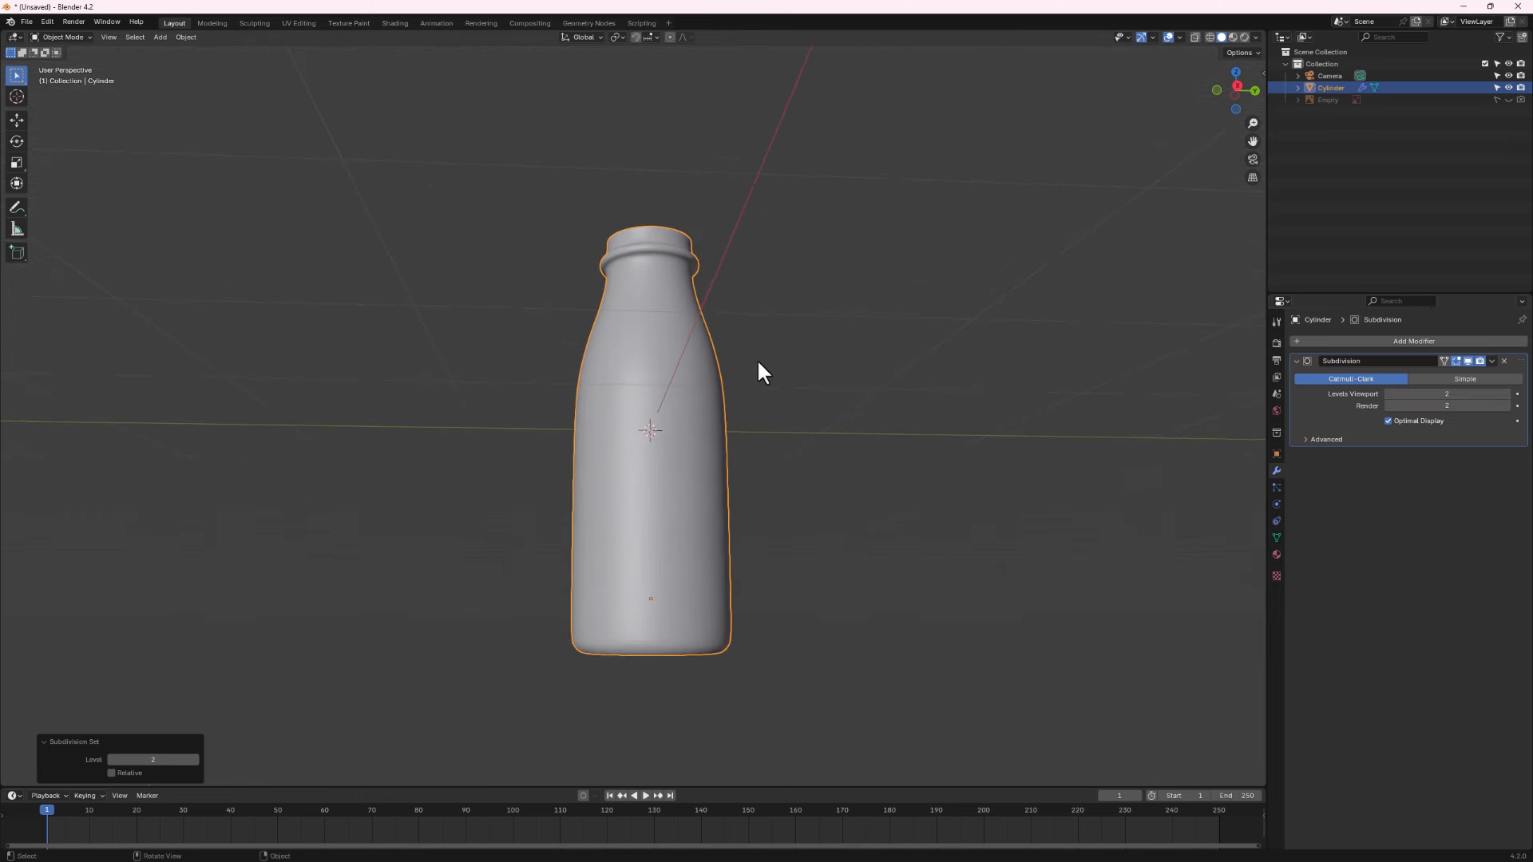
right_click(639, 324)
left_click(636, 322)
Extrude all of the bottle's faces about 0.035 m inward along their normals to give the wall thickness.
middle_click_drag(622, 350, 662, 376)
mouse_move(621, 328)
middle_mouse_down()
mouse_move(645, 439)
mouse_move(626, 387)
mouse_move(640, 274)
mouse_move(653, 421)
mouse_move(644, 326)
middle_mouse_up()
key("Tab")
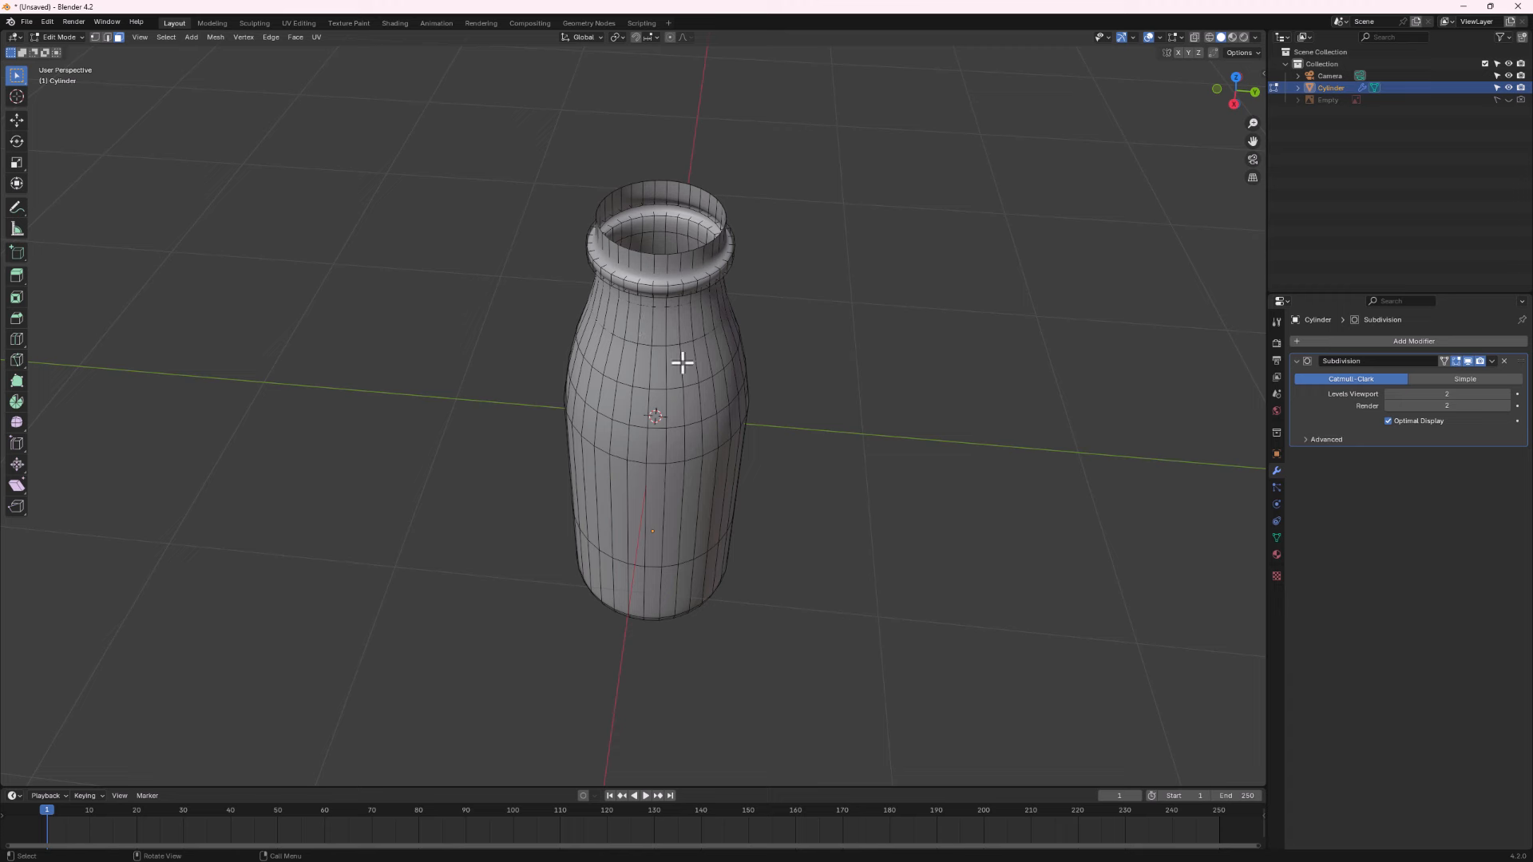
key("a")
middle_click_drag(639, 249, 772, 413, "ctrl")
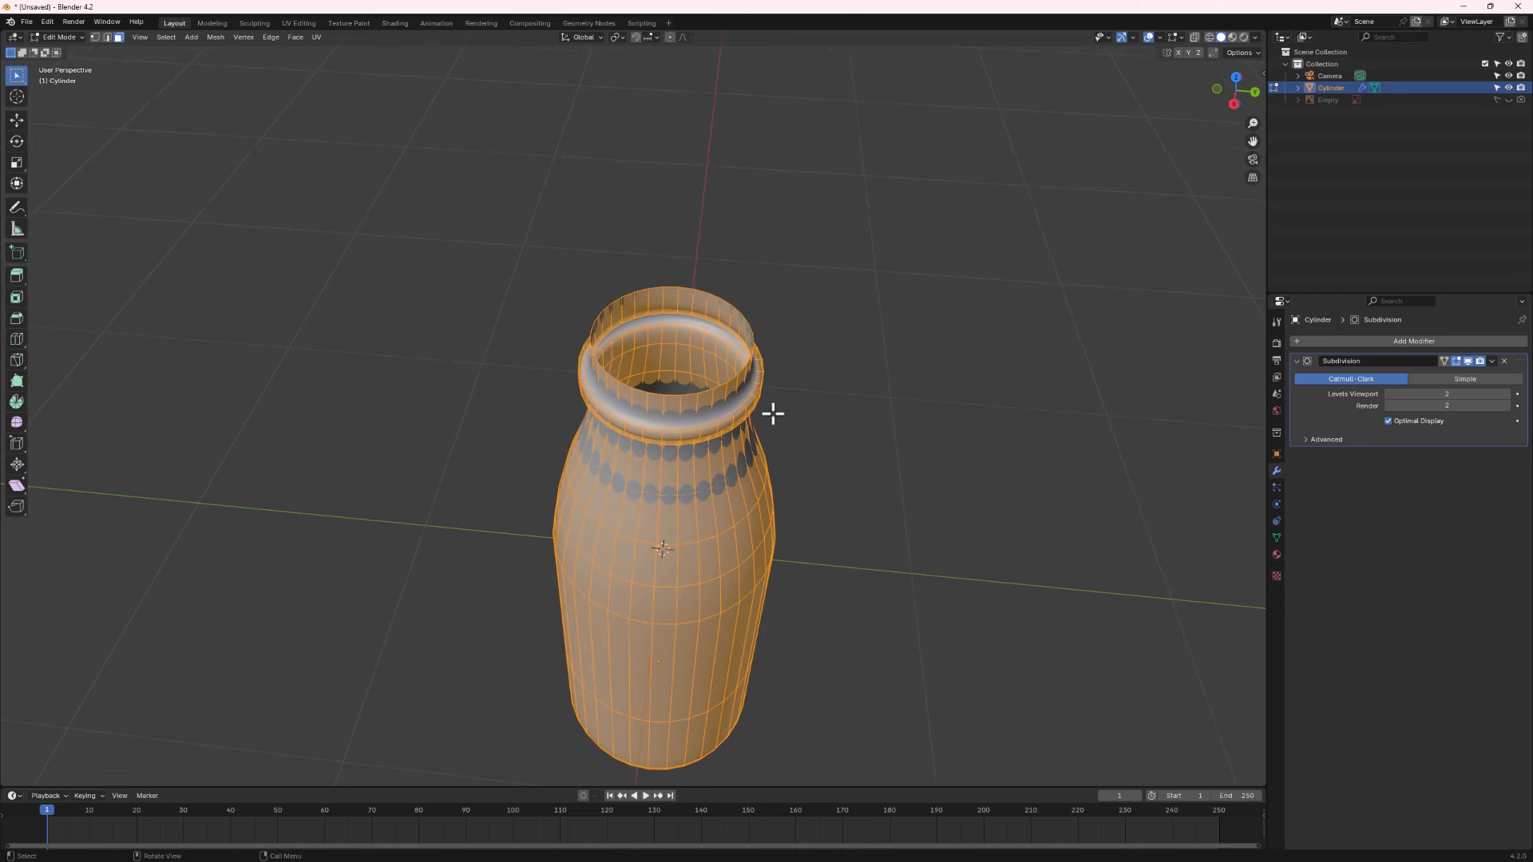
key("alt+e")
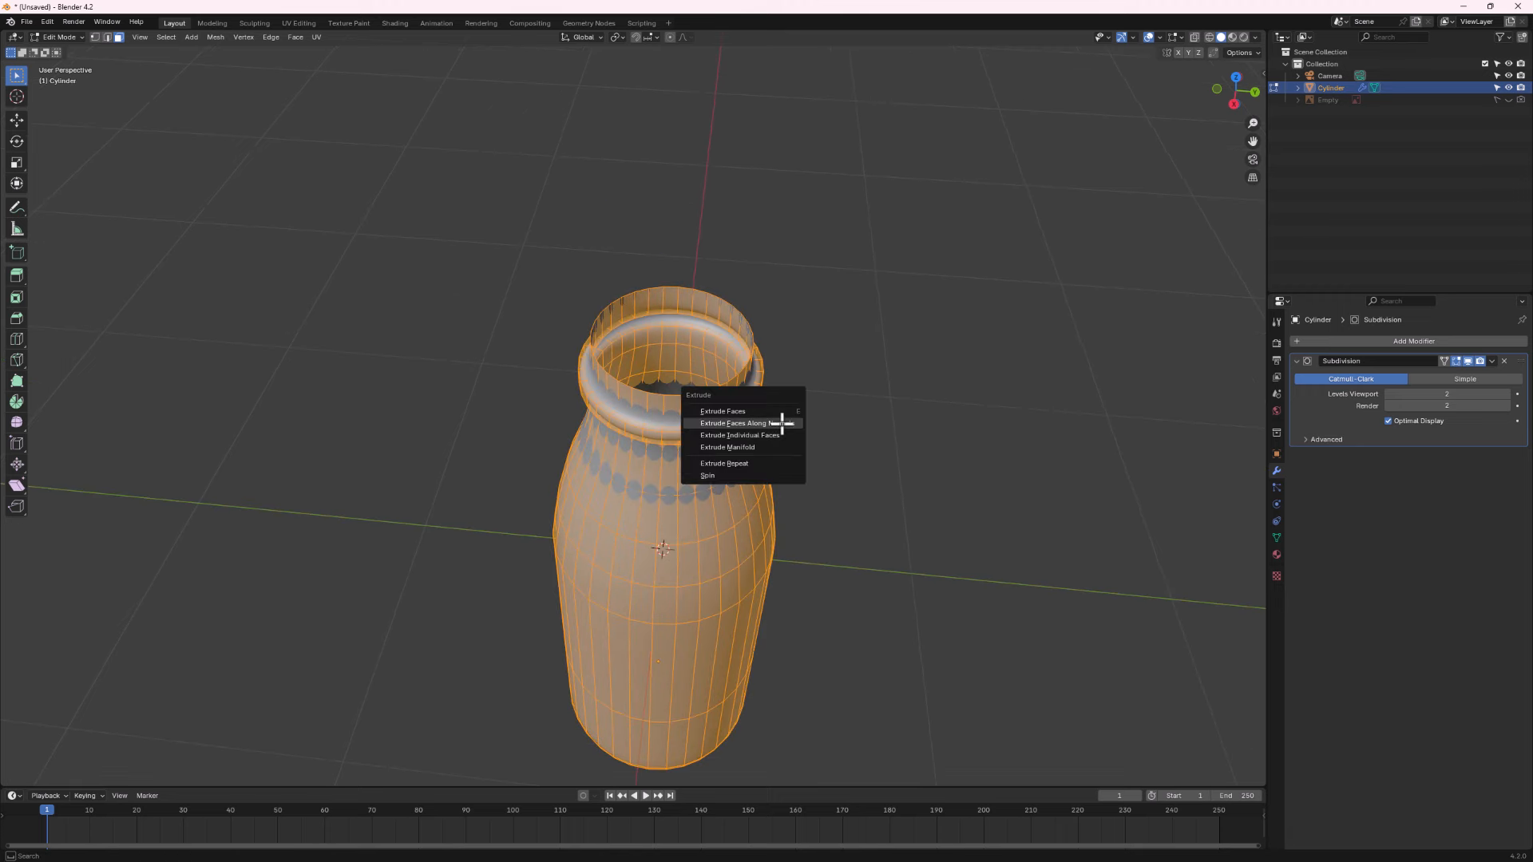
left_click(768, 423)
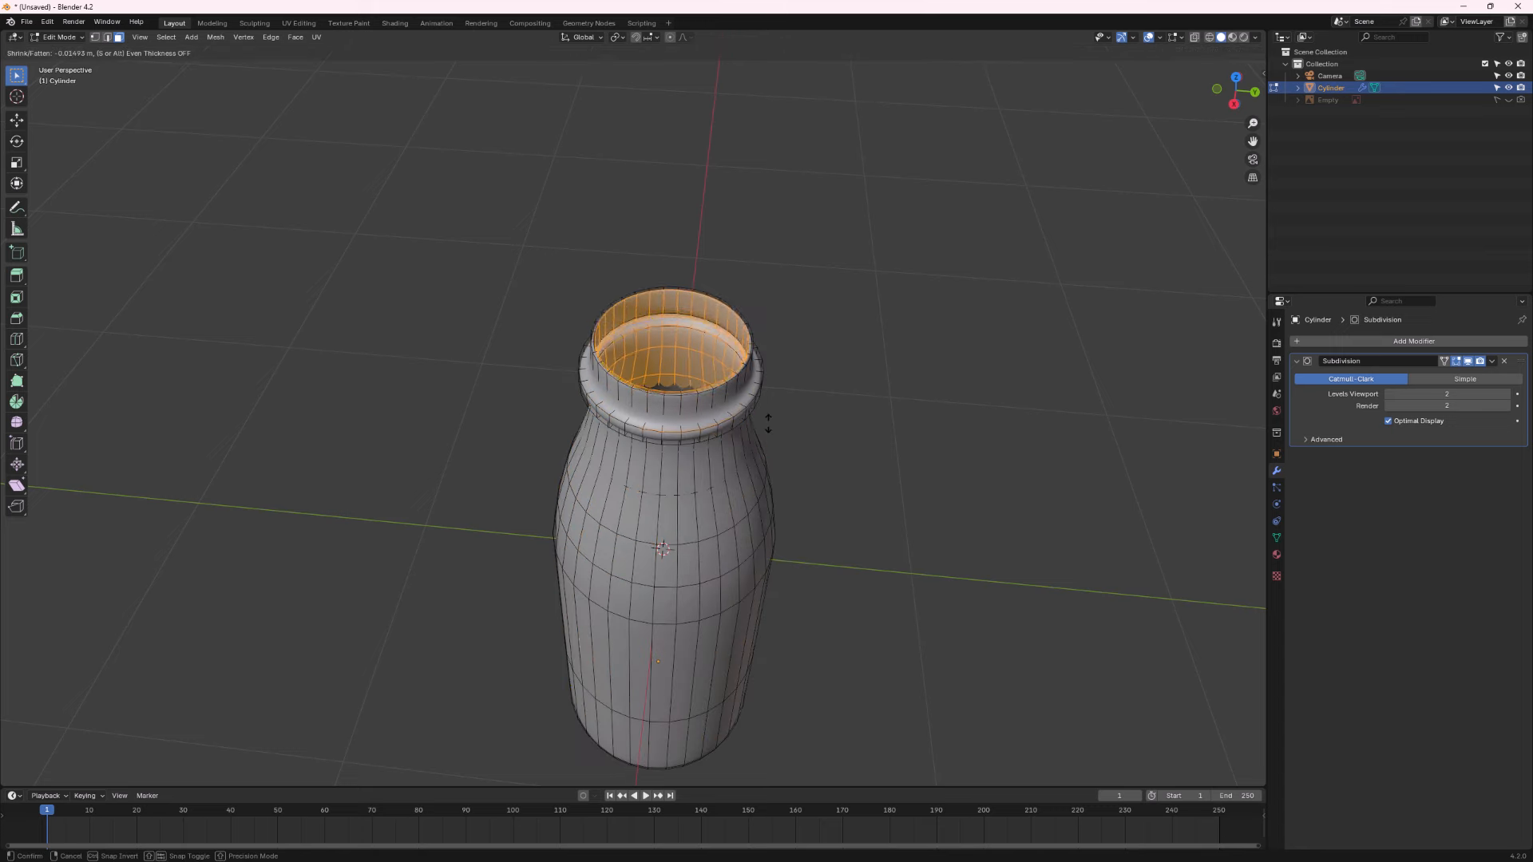
left_click(768, 423)
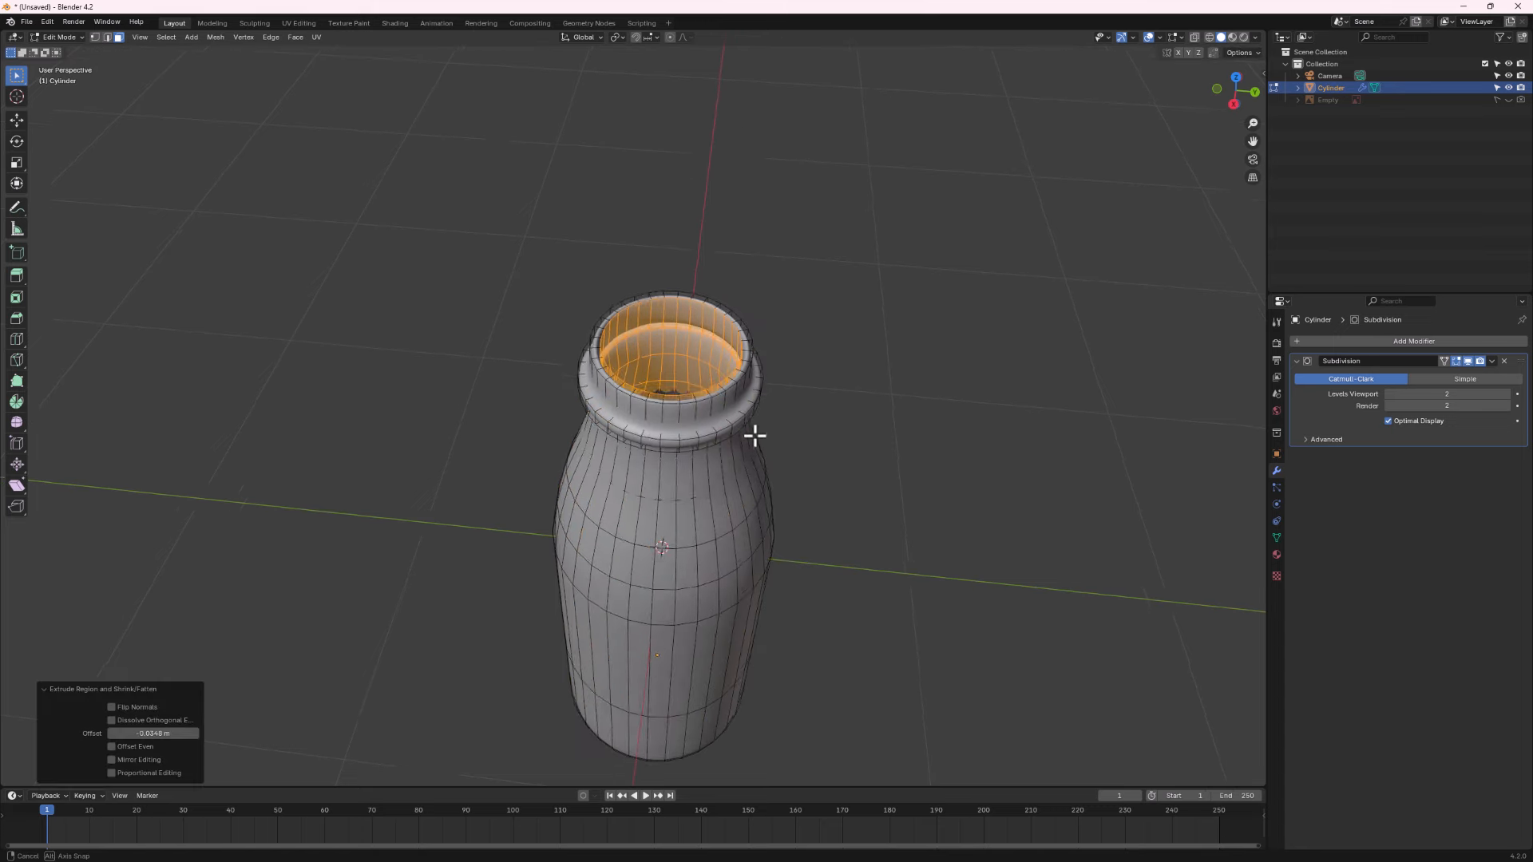
Turn off the Subdivision modifier's display in Edit Mode.
middle_click_drag(753, 434, 736, 481)
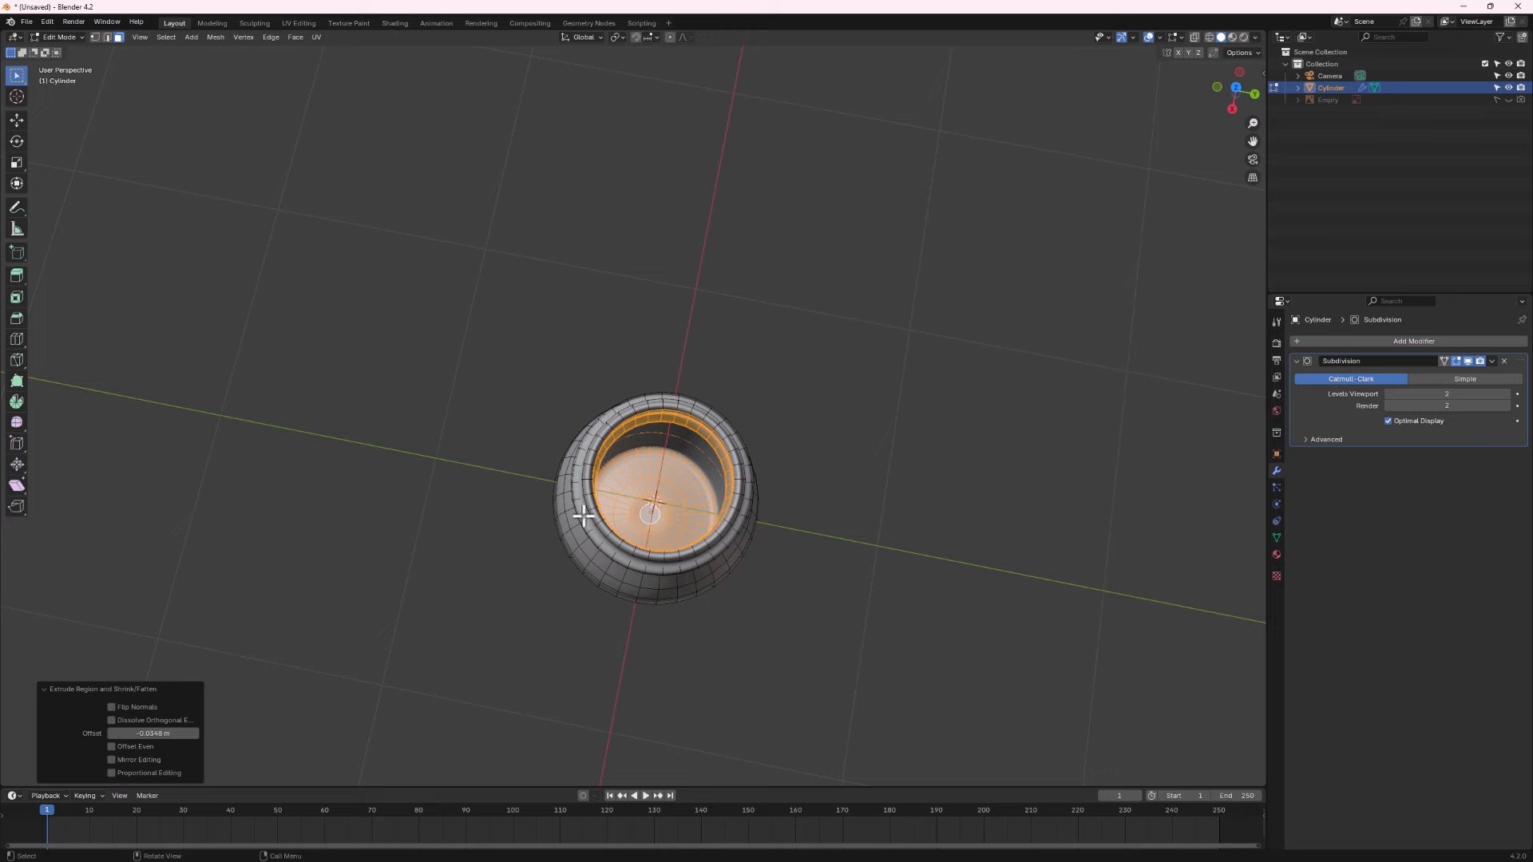
scroll(669, 445, "up", 5)
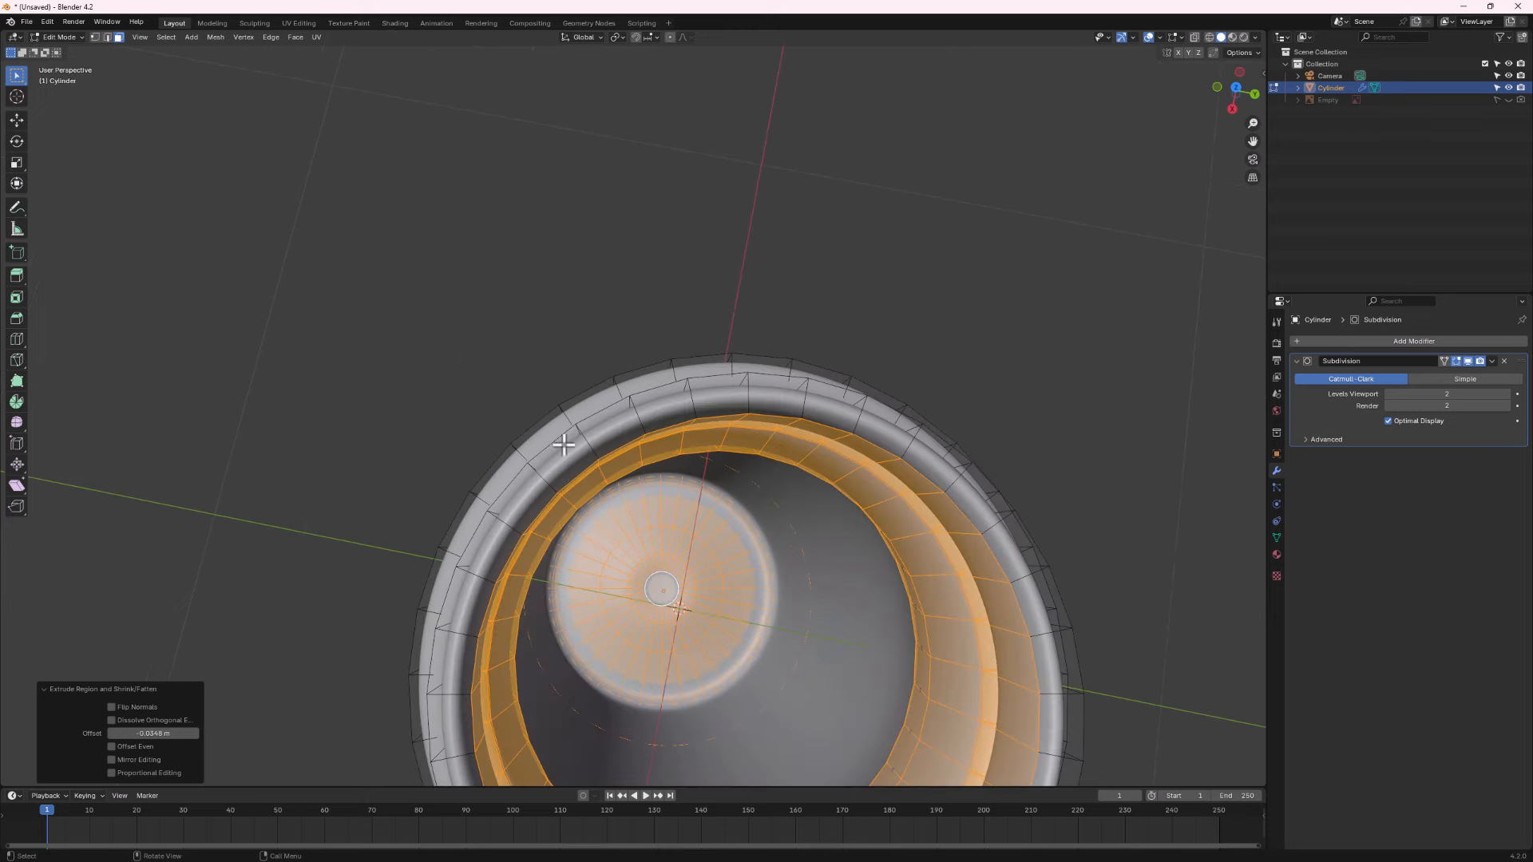
scroll(691, 428, "down", 4)
middle_click_drag(695, 434, 708, 410)
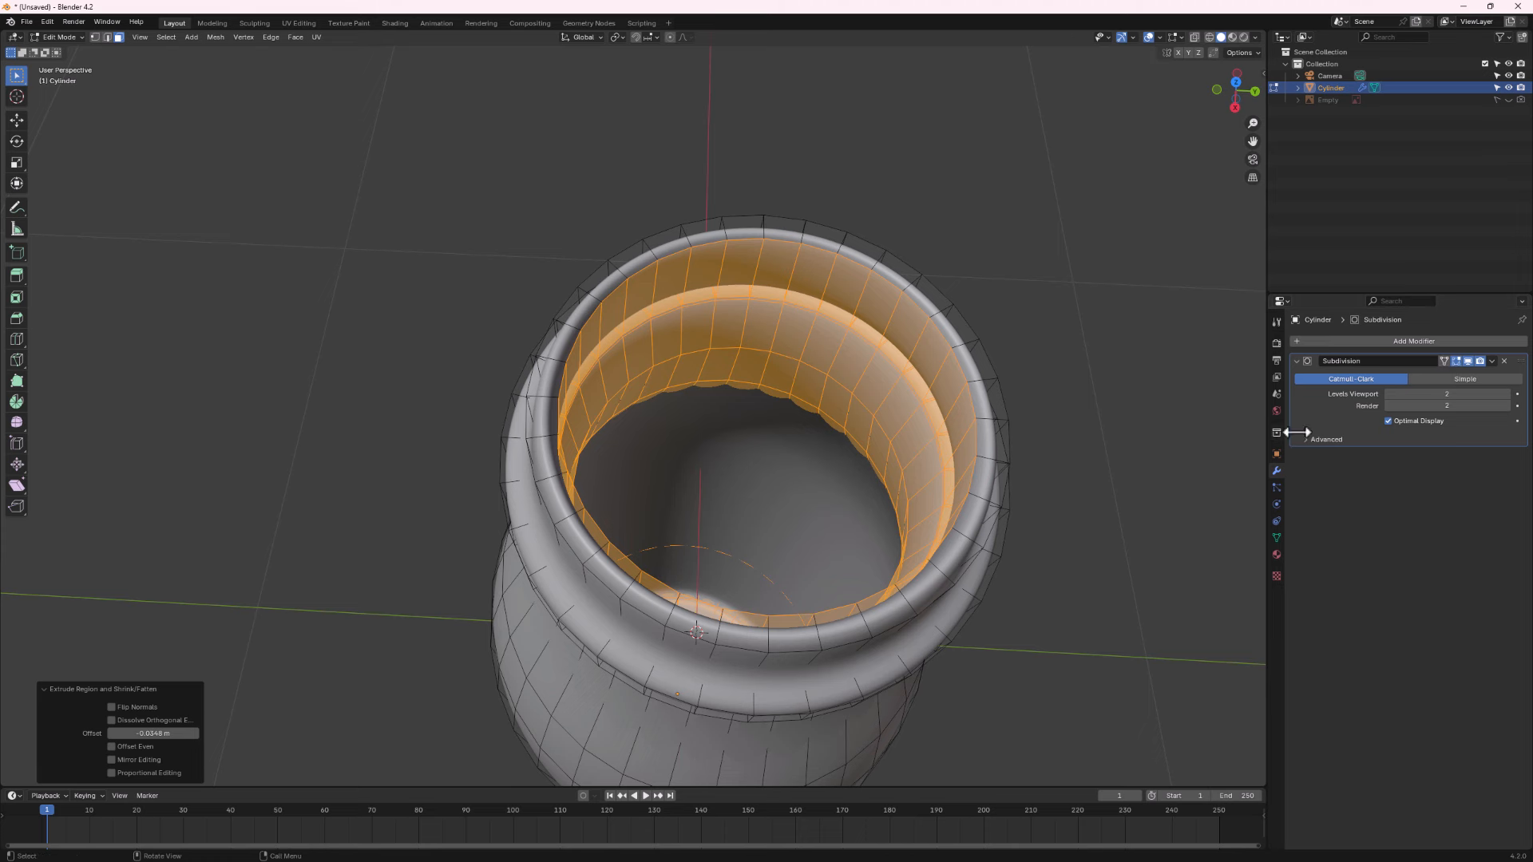
left_click(1457, 361)
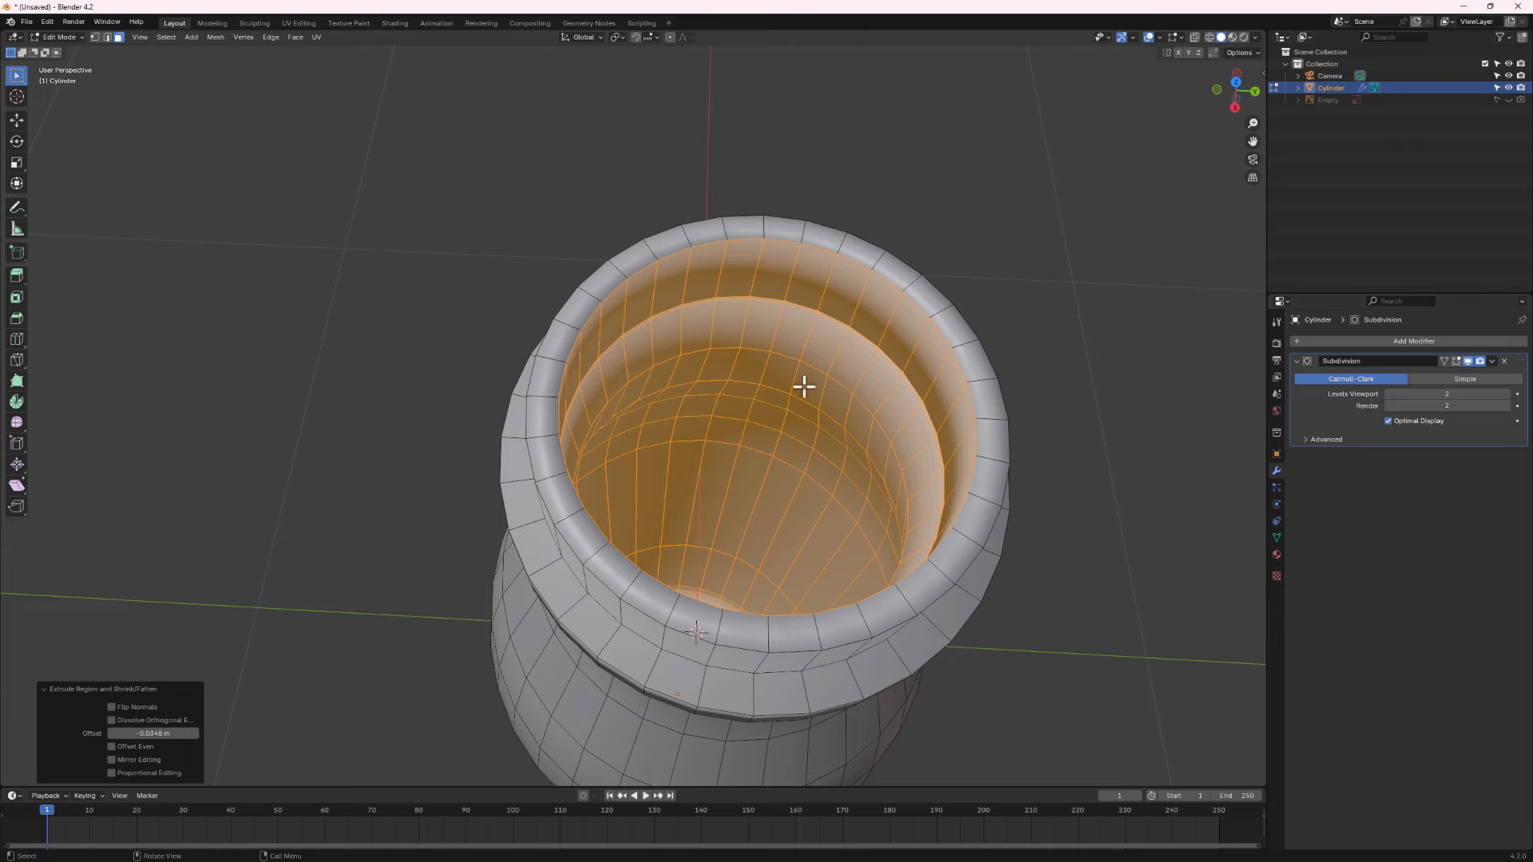
Reduce the wall extrusion's offset to -0.0248 m and return the bottle to Object Mode.
scroll(720, 463, "down", 1)
middle_click_drag(721, 463, 723, 393)
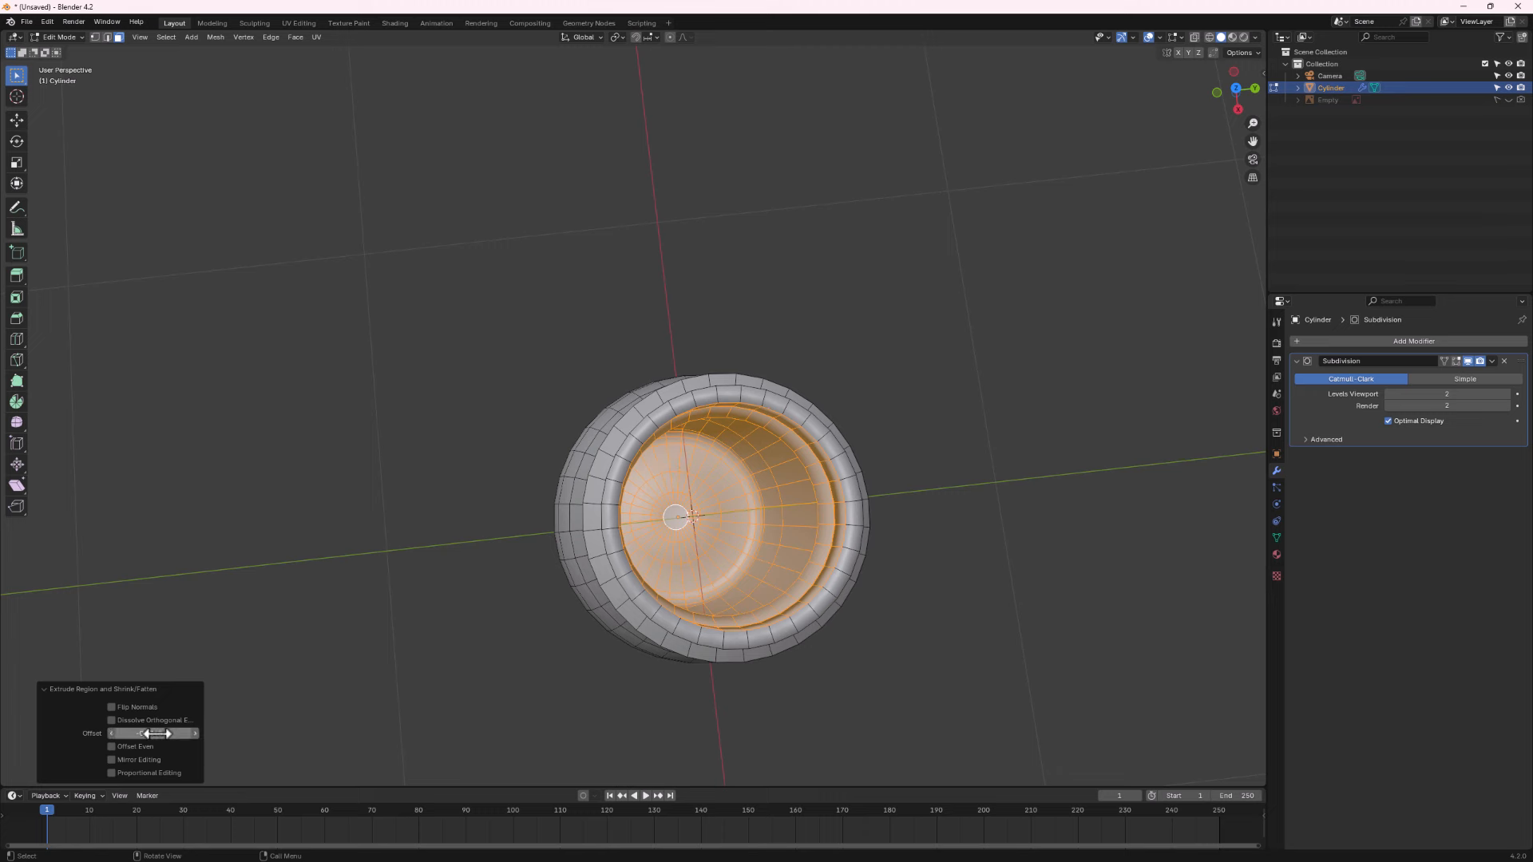
left_click_drag(157, 733, 150, 733)
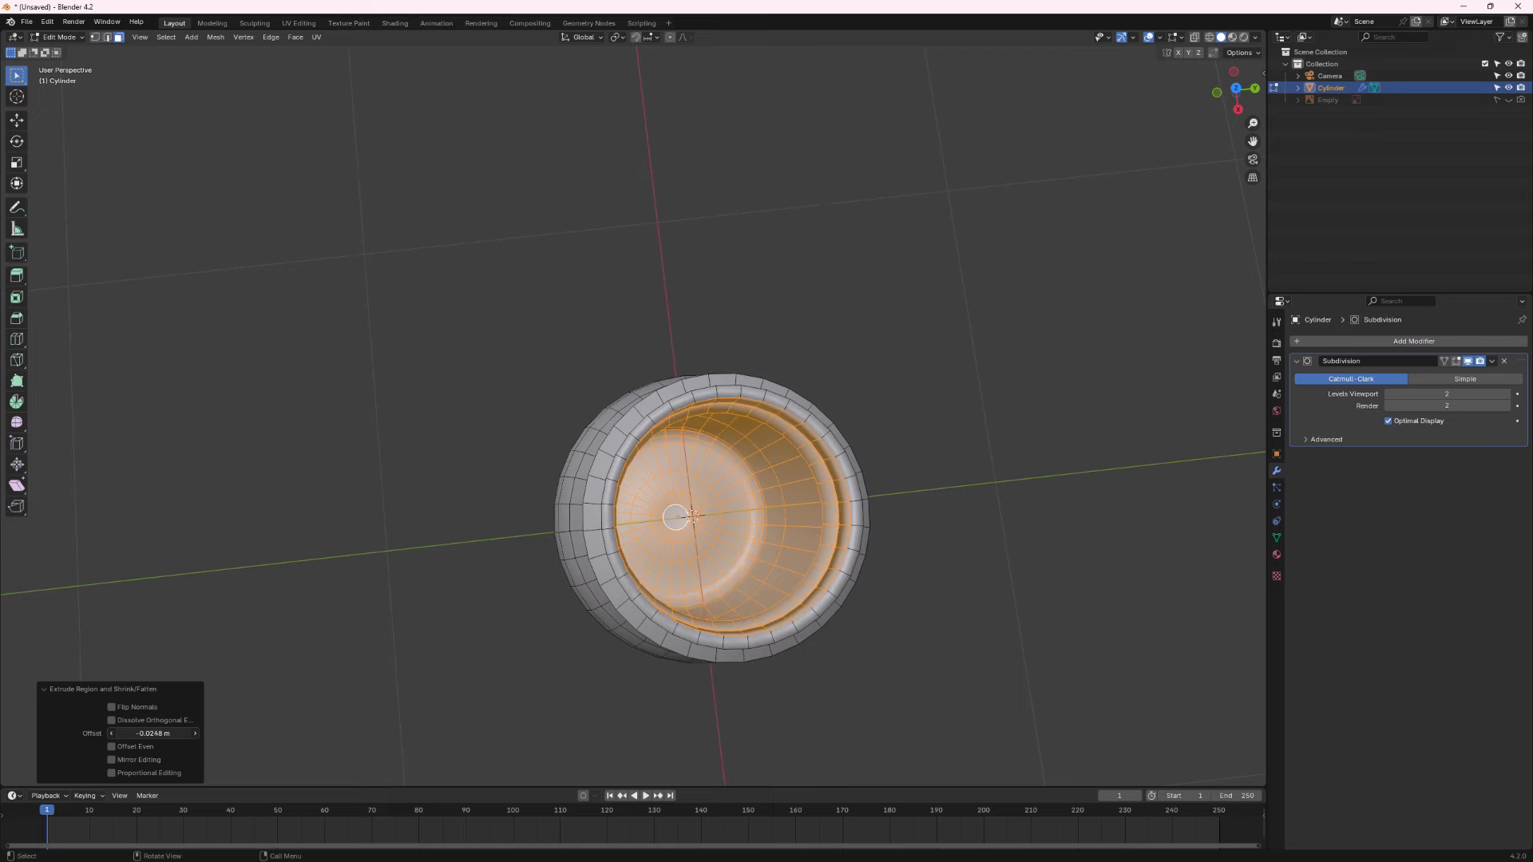
middle_click_drag(726, 688, 716, 616)
scroll(712, 434, "down", 3)
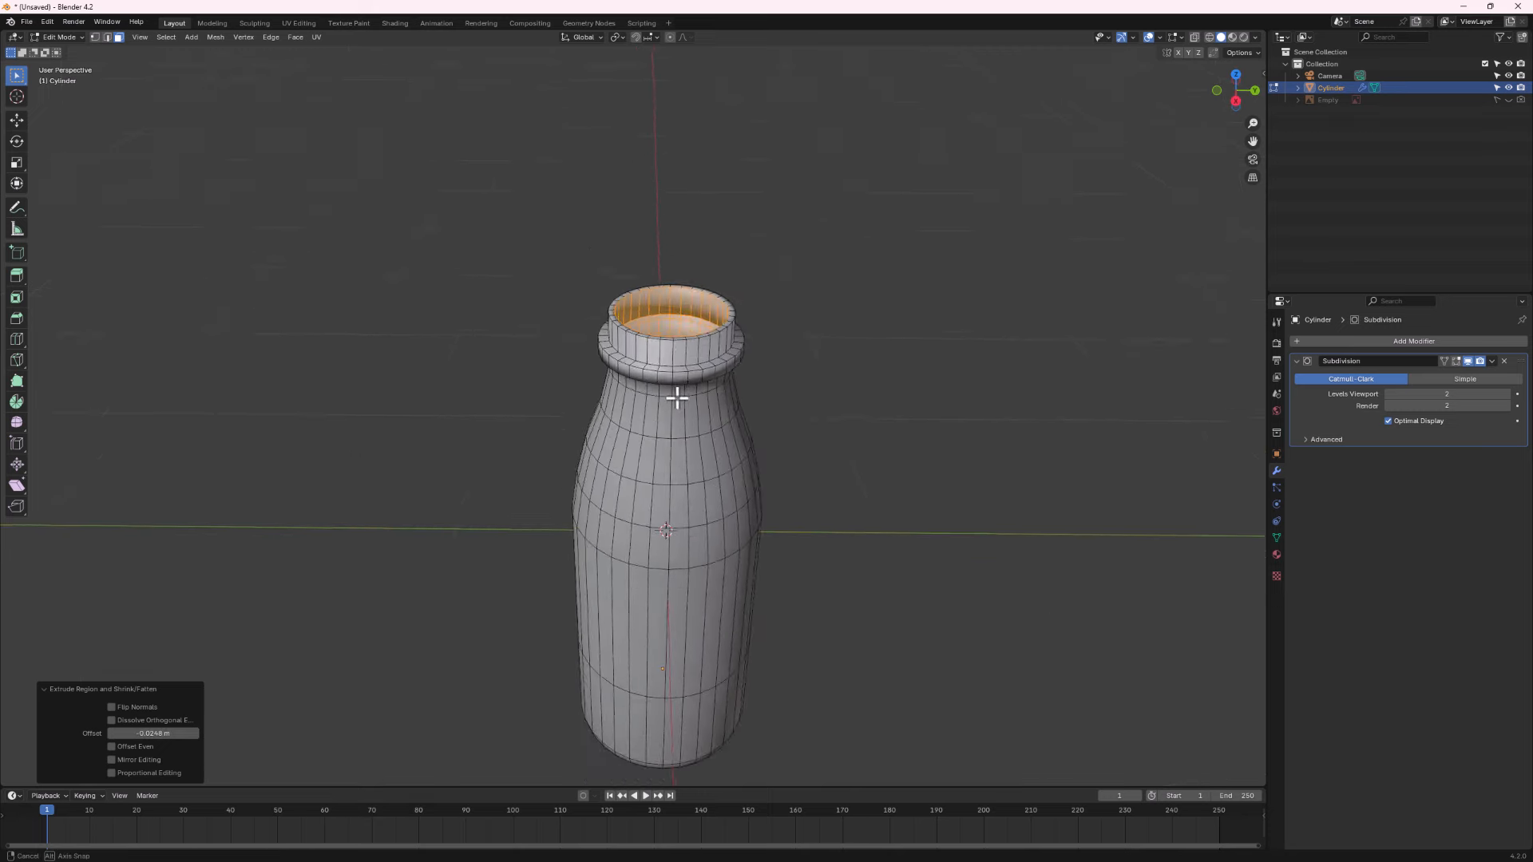
middle_click_drag(711, 434, 669, 351)
key("Tab")
scroll(664, 364, "down", 3)
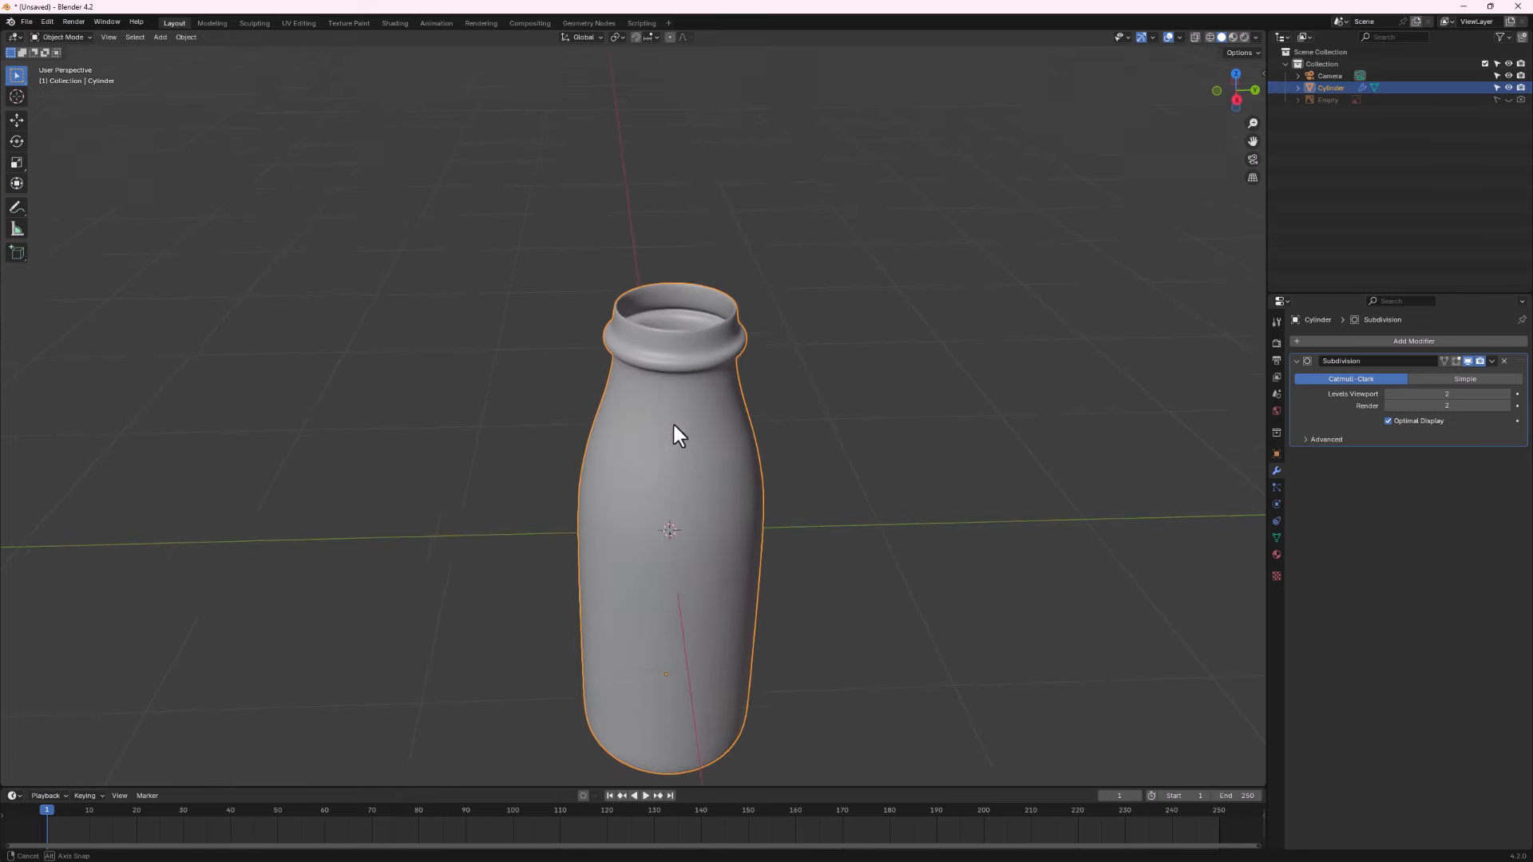
Add a centred edge loop around the outside of the neck above the ring and bevel it about 0.04 m with one segment.
middle_click_drag(656, 297, 690, 435)
scroll(651, 381, "up", 4)
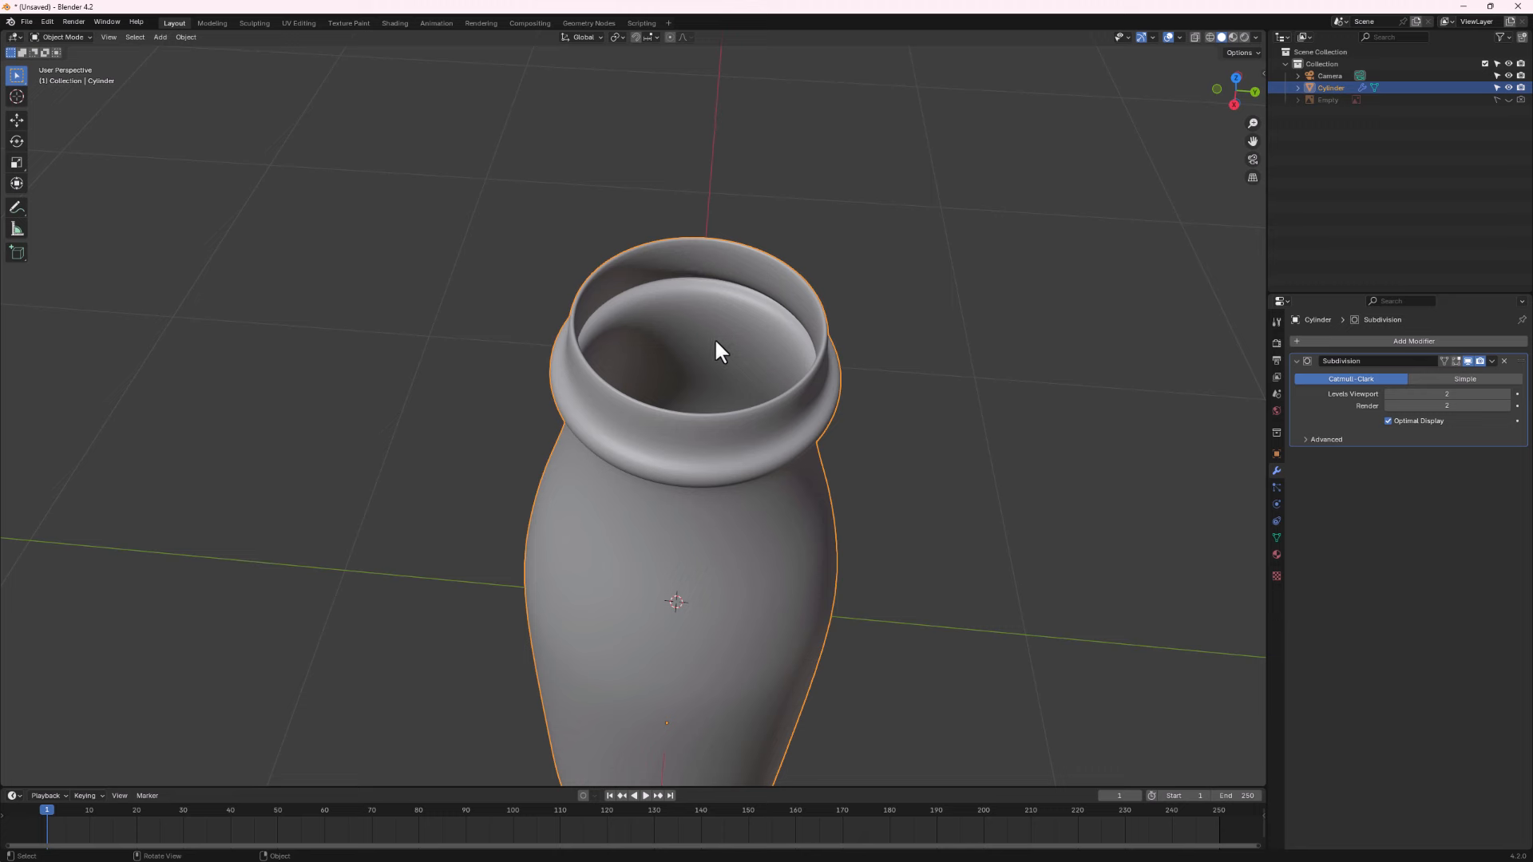
middle_click_drag(637, 352, 613, 241)
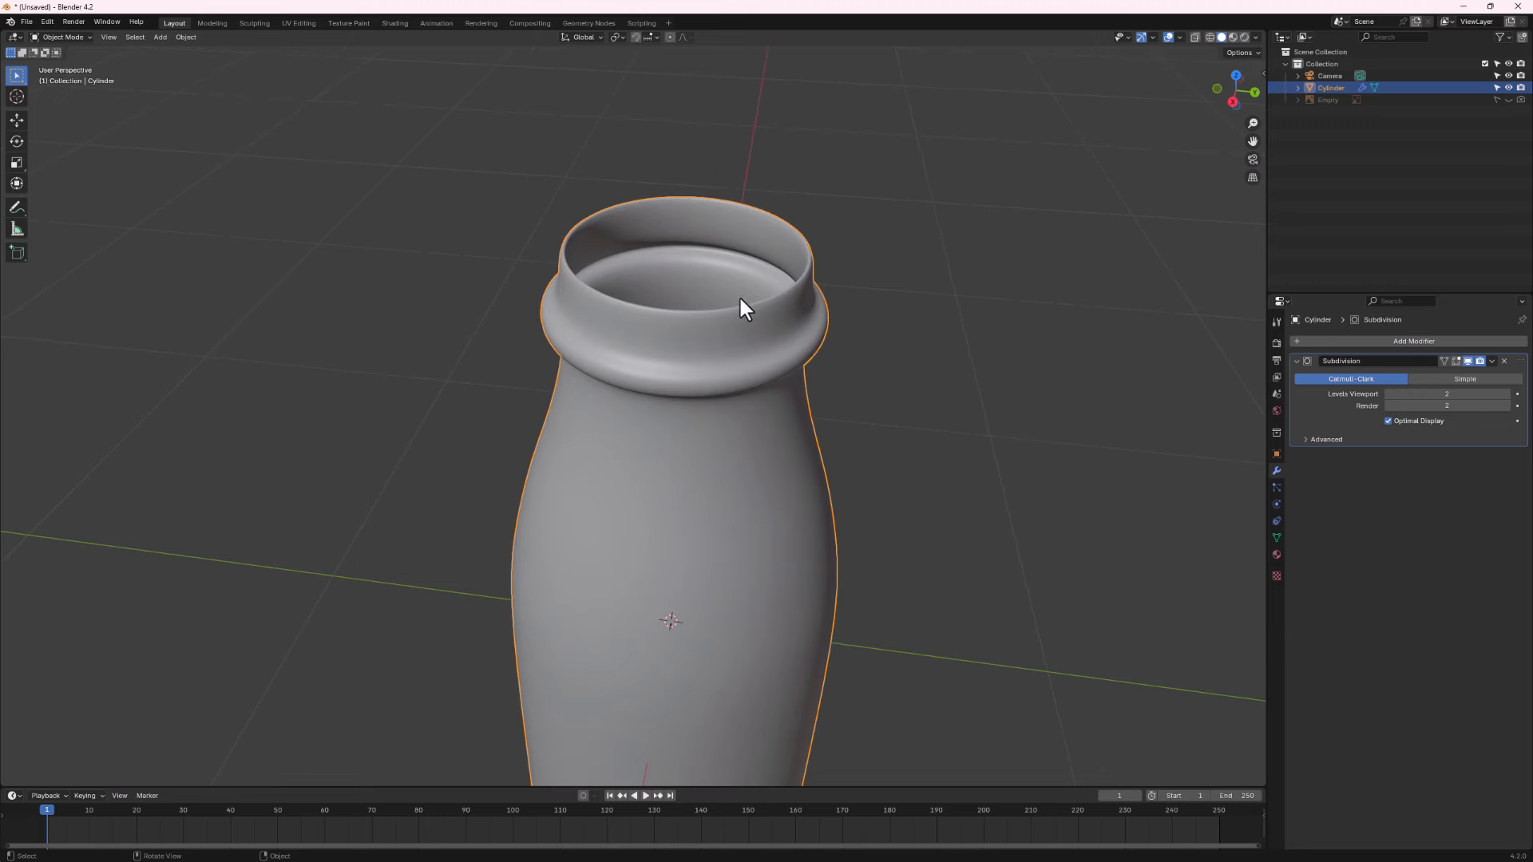
key("Tab")
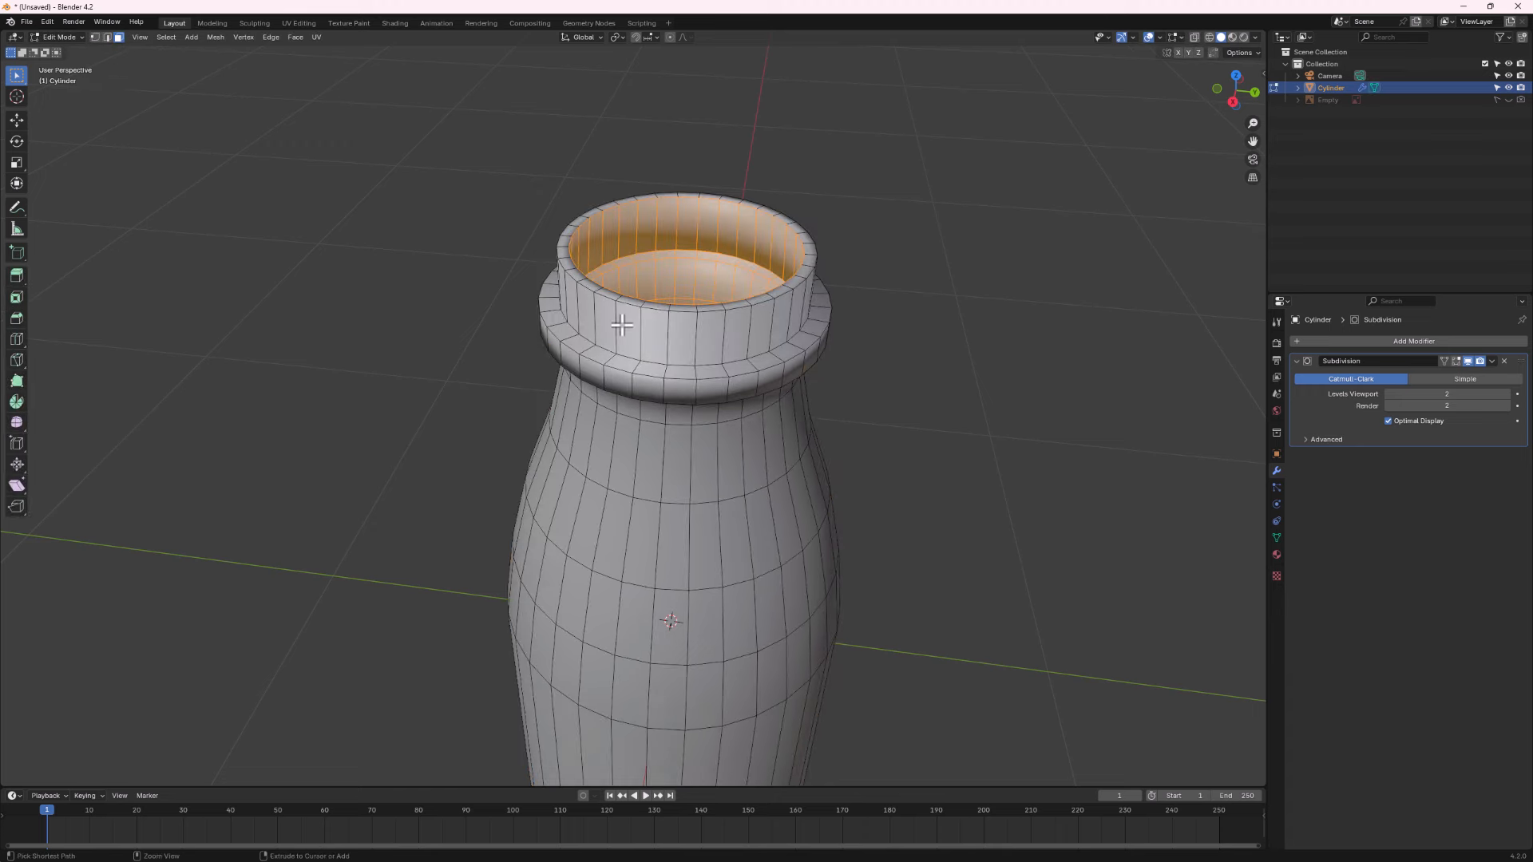
key("ctrl+r")
left_click(621, 324)
right_click(630, 328)
middle_click_drag(673, 331, 684, 332)
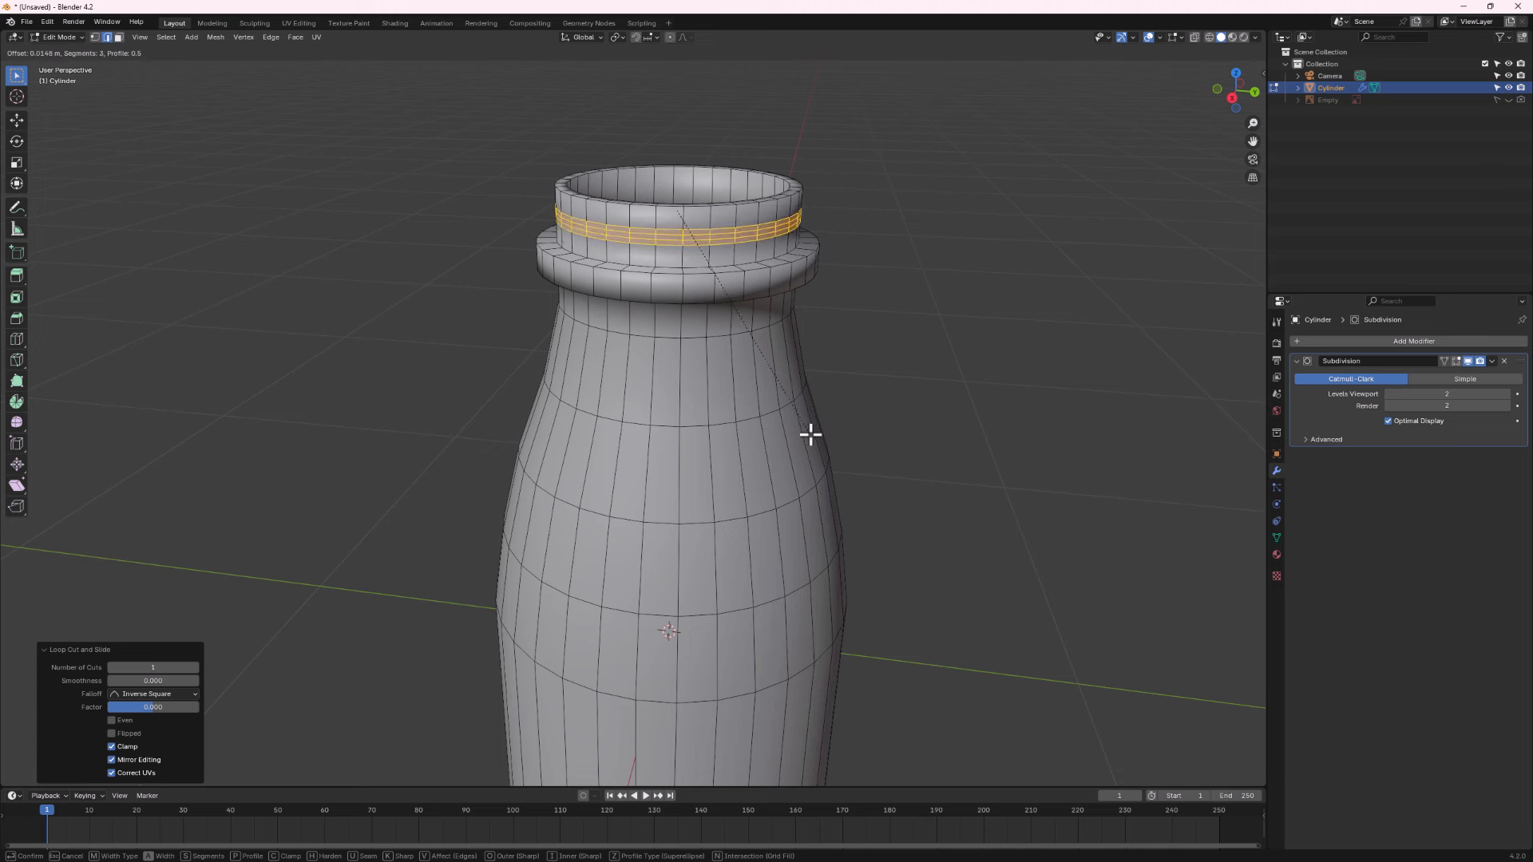
scroll(811, 439, "down", 2)
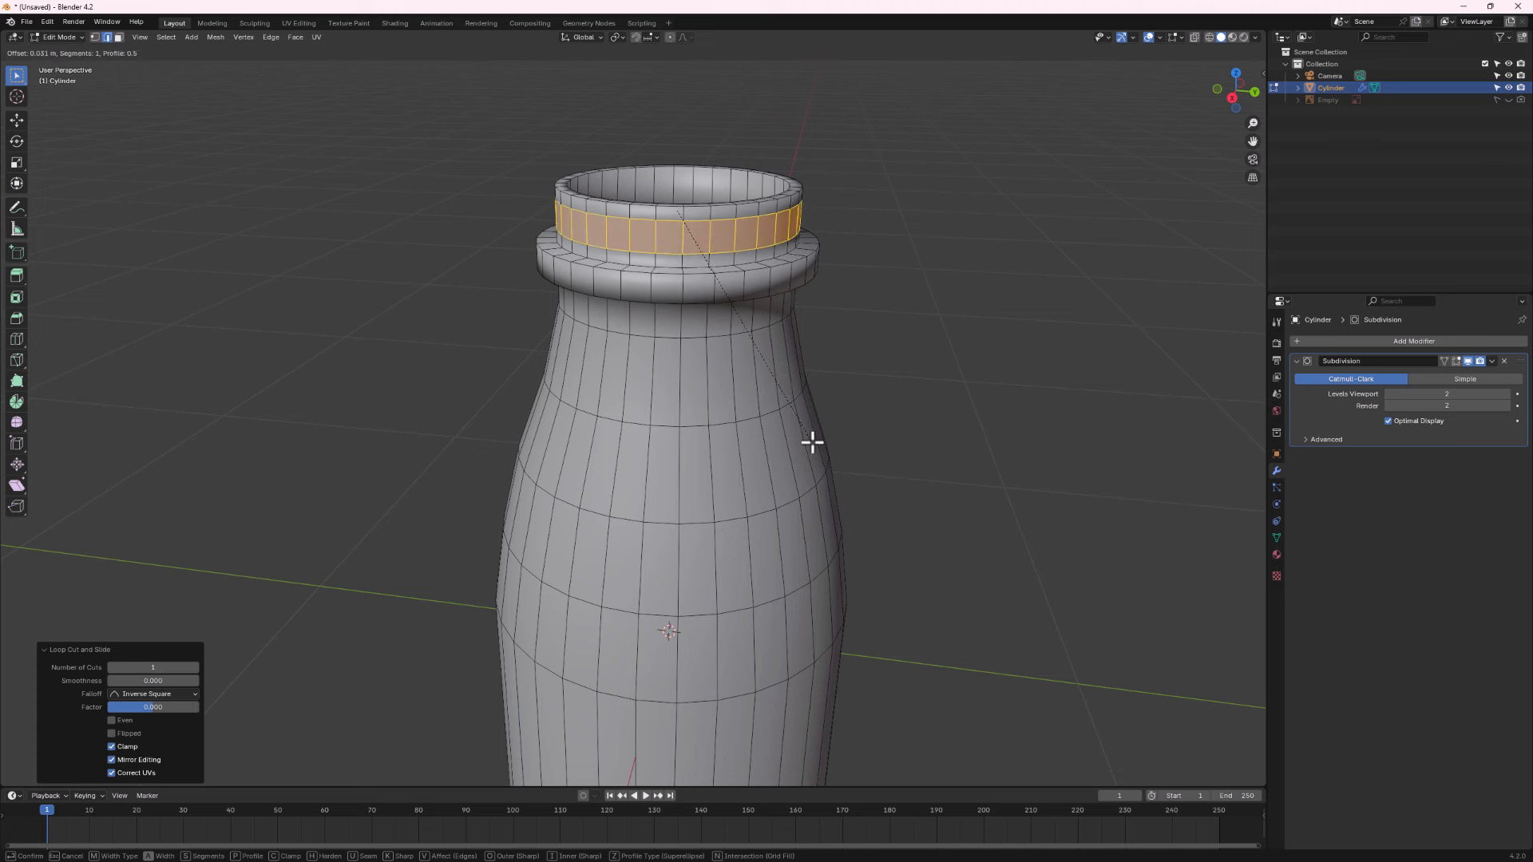
left_click(813, 447)
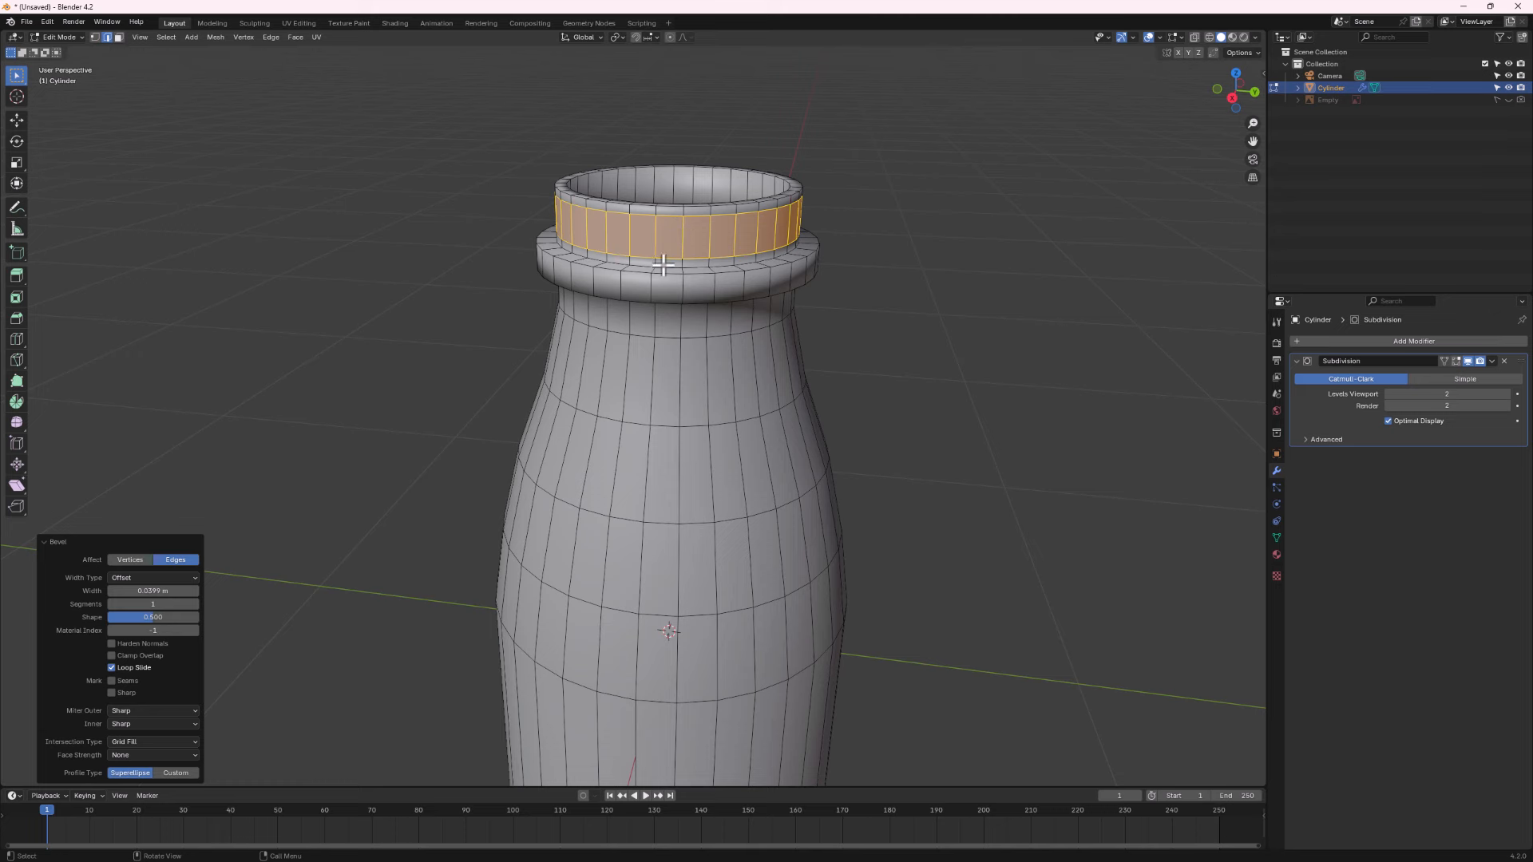
Add a centred edge loop around the inner wall of the mouth and bevel it about 0.051 m with one segment.
middle_click_drag(675, 264, 670, 215)
key("ctrl+r")
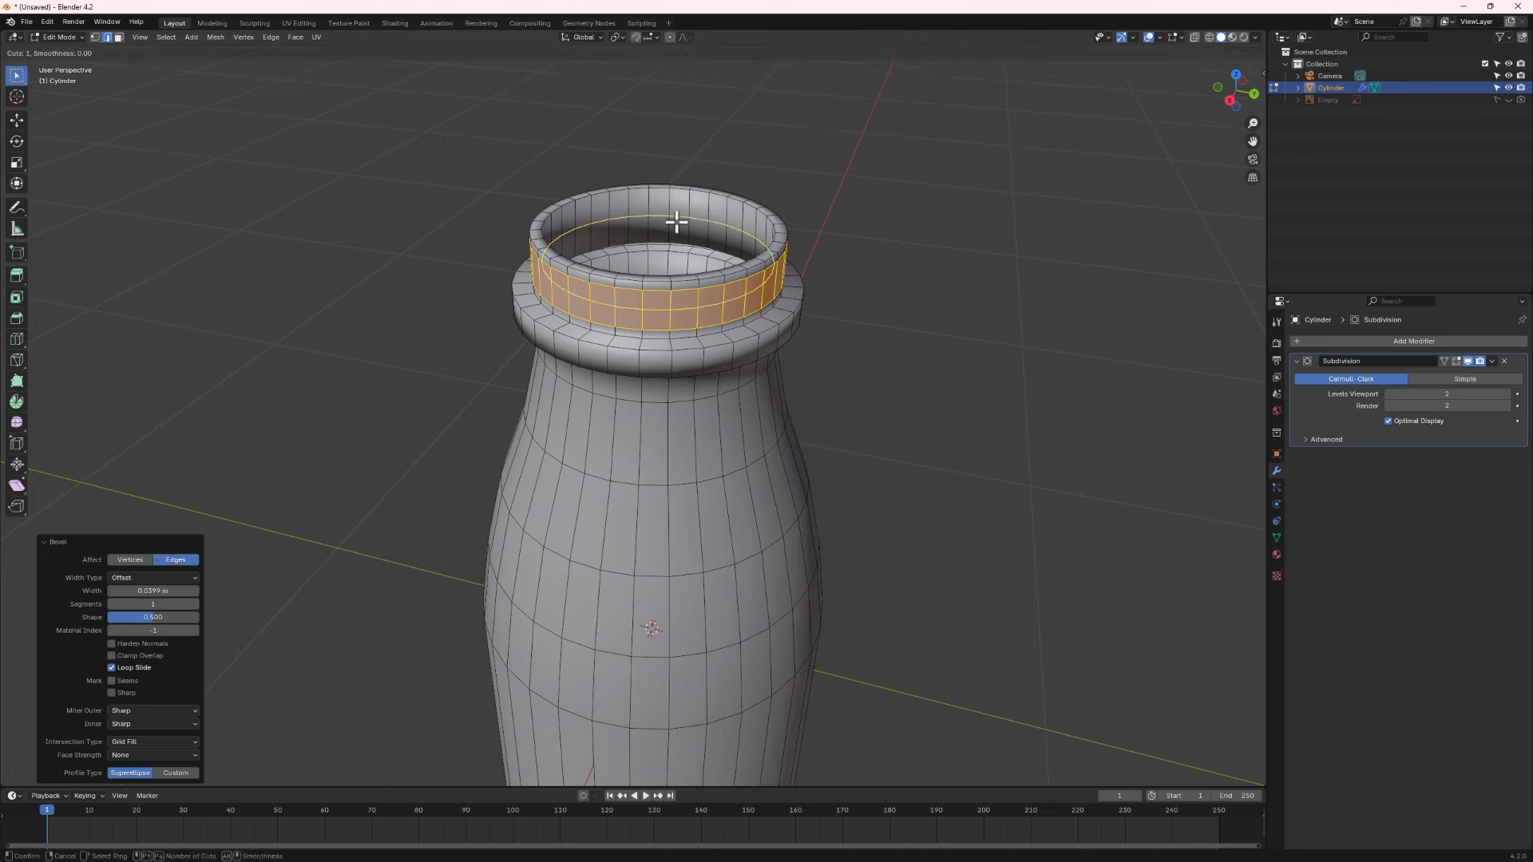
left_click(677, 224)
right_click(676, 224)
key("ctrl+b")
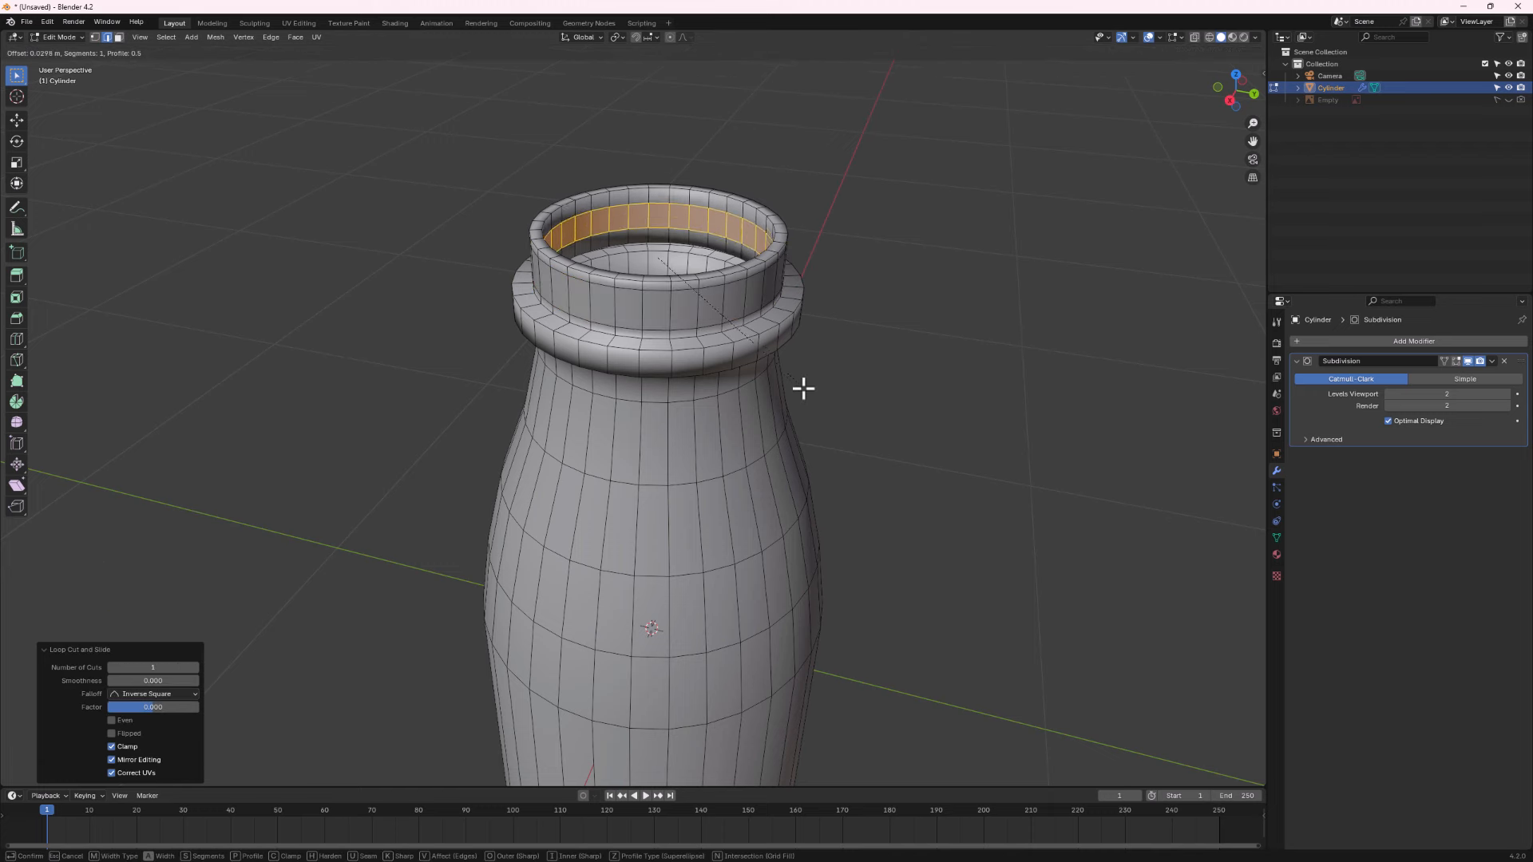
left_click(805, 400)
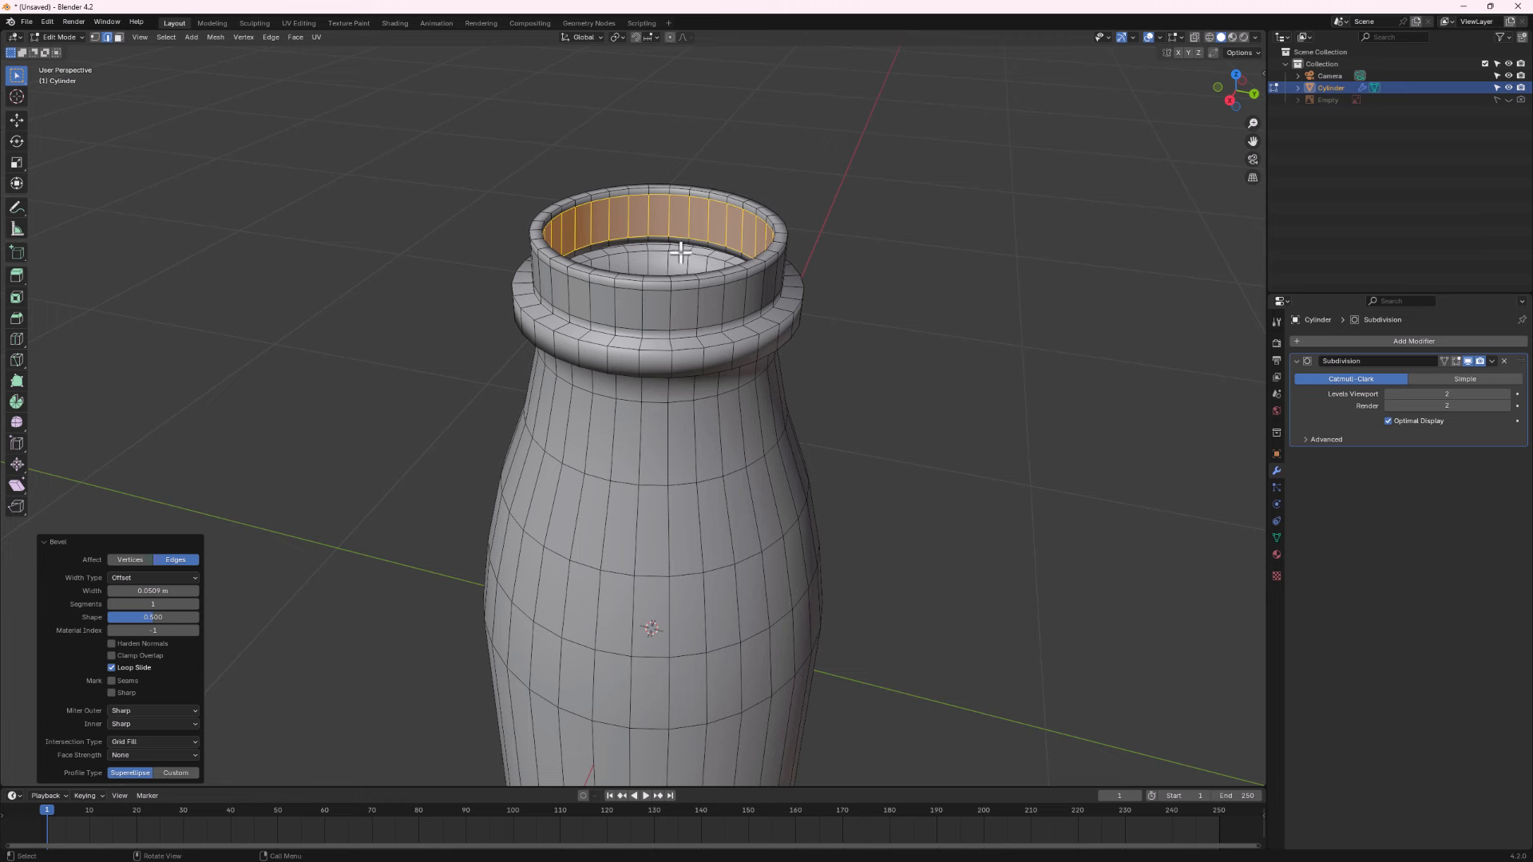
Return the bottle to Object Mode and examine the shape of its neck and mouth from several angles.
key("Tab")
middle_click_drag(666, 297, 711, 271)
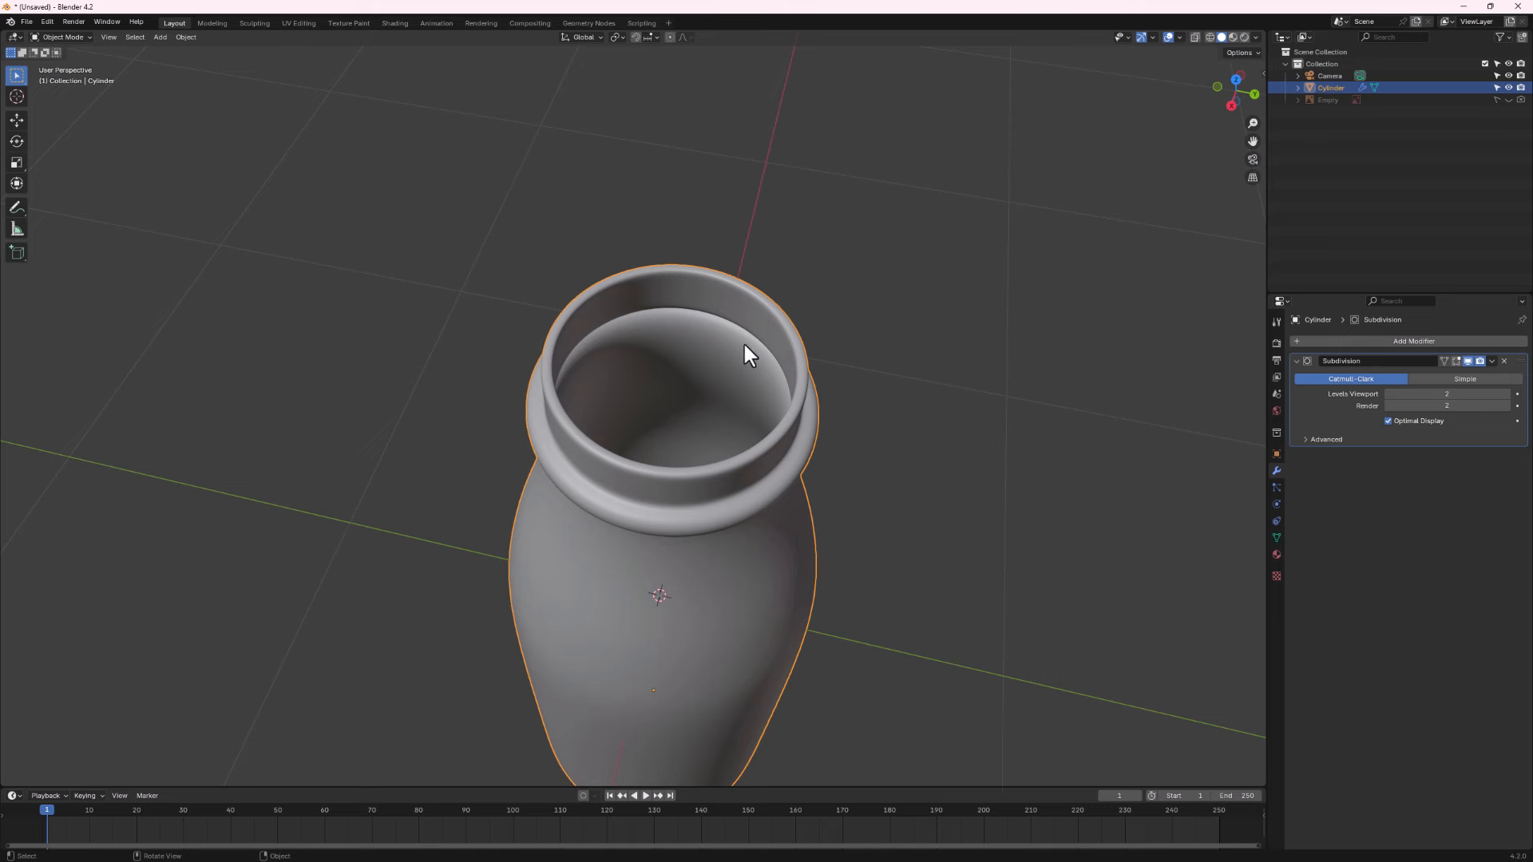
middle_click_drag(684, 455, 737, 520)
scroll(728, 415, "down", 3)
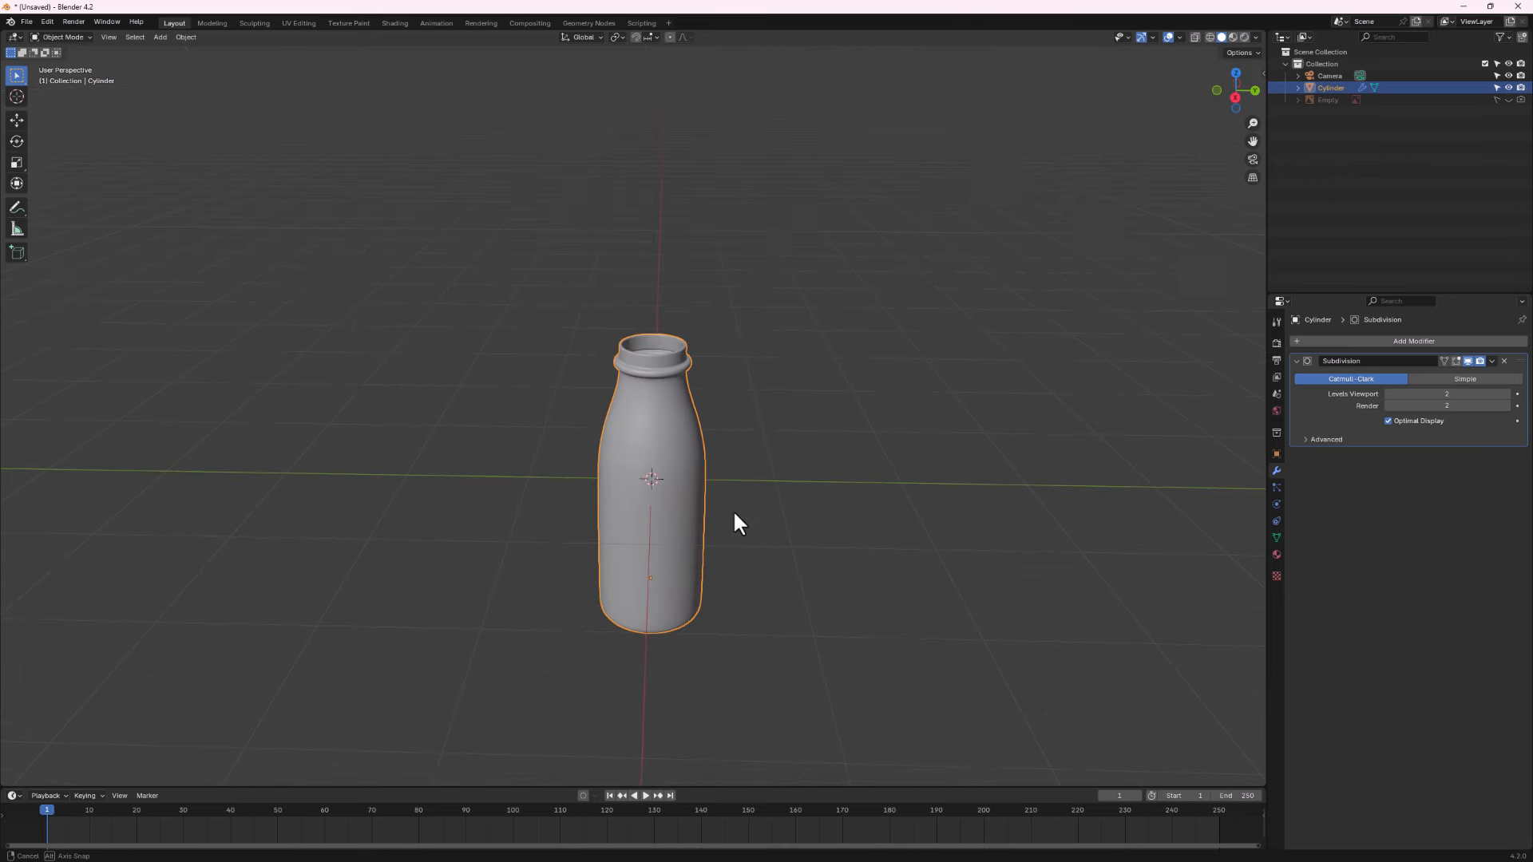
scroll(626, 389, "up", 2)
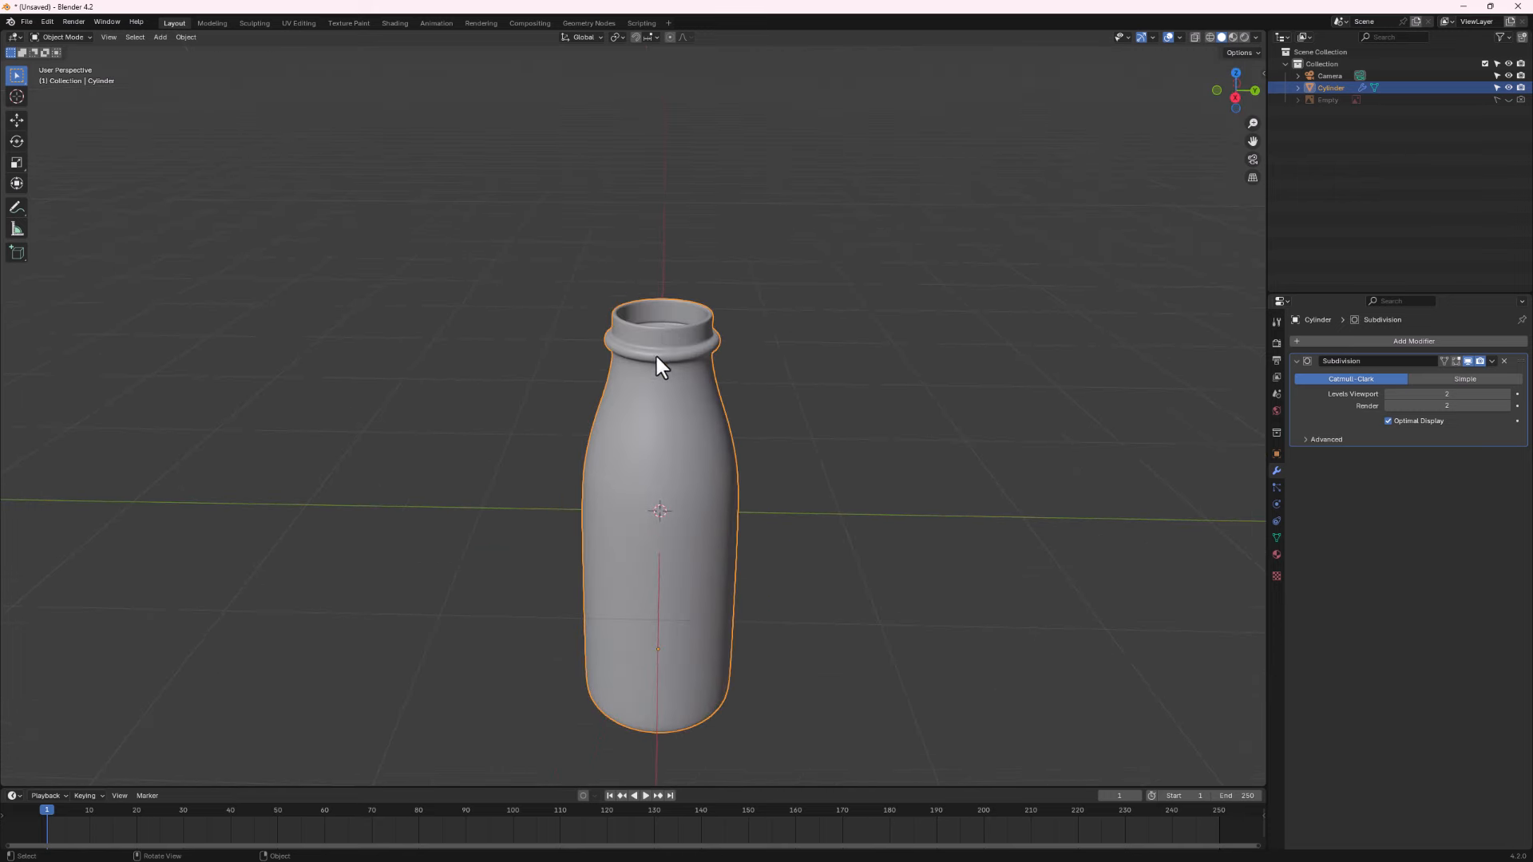
Duplicate the upper outer edge loop of the bottle's neck ring in place, separate it into its own object and return to Object Mode.
key("Tab")
middle_click_drag(607, 371, 662, 334)
scroll(666, 332, "up", 3)
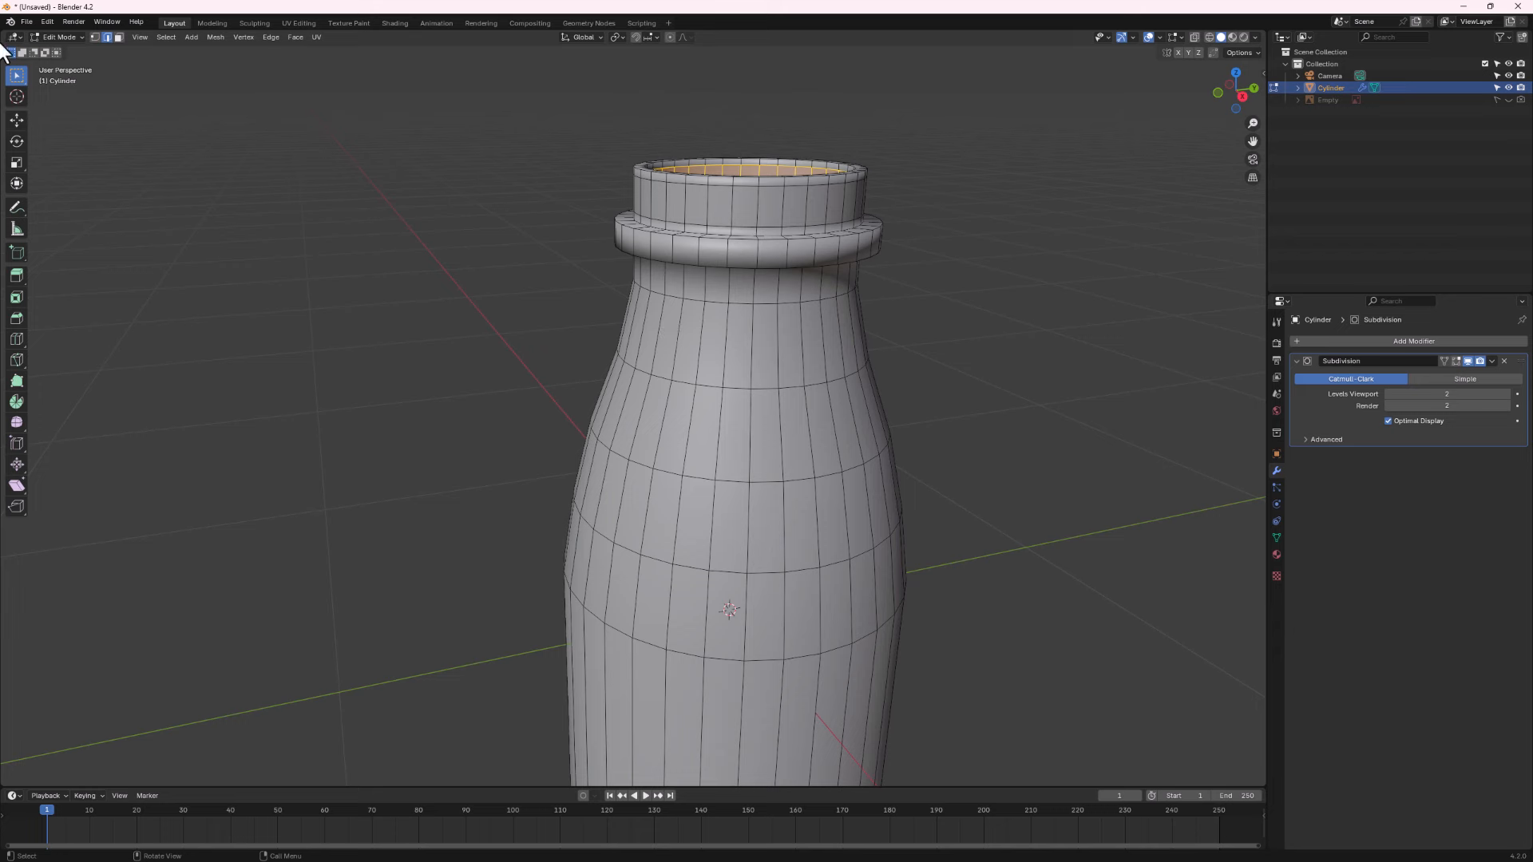
middle_click_drag(862, 275, 849, 301)
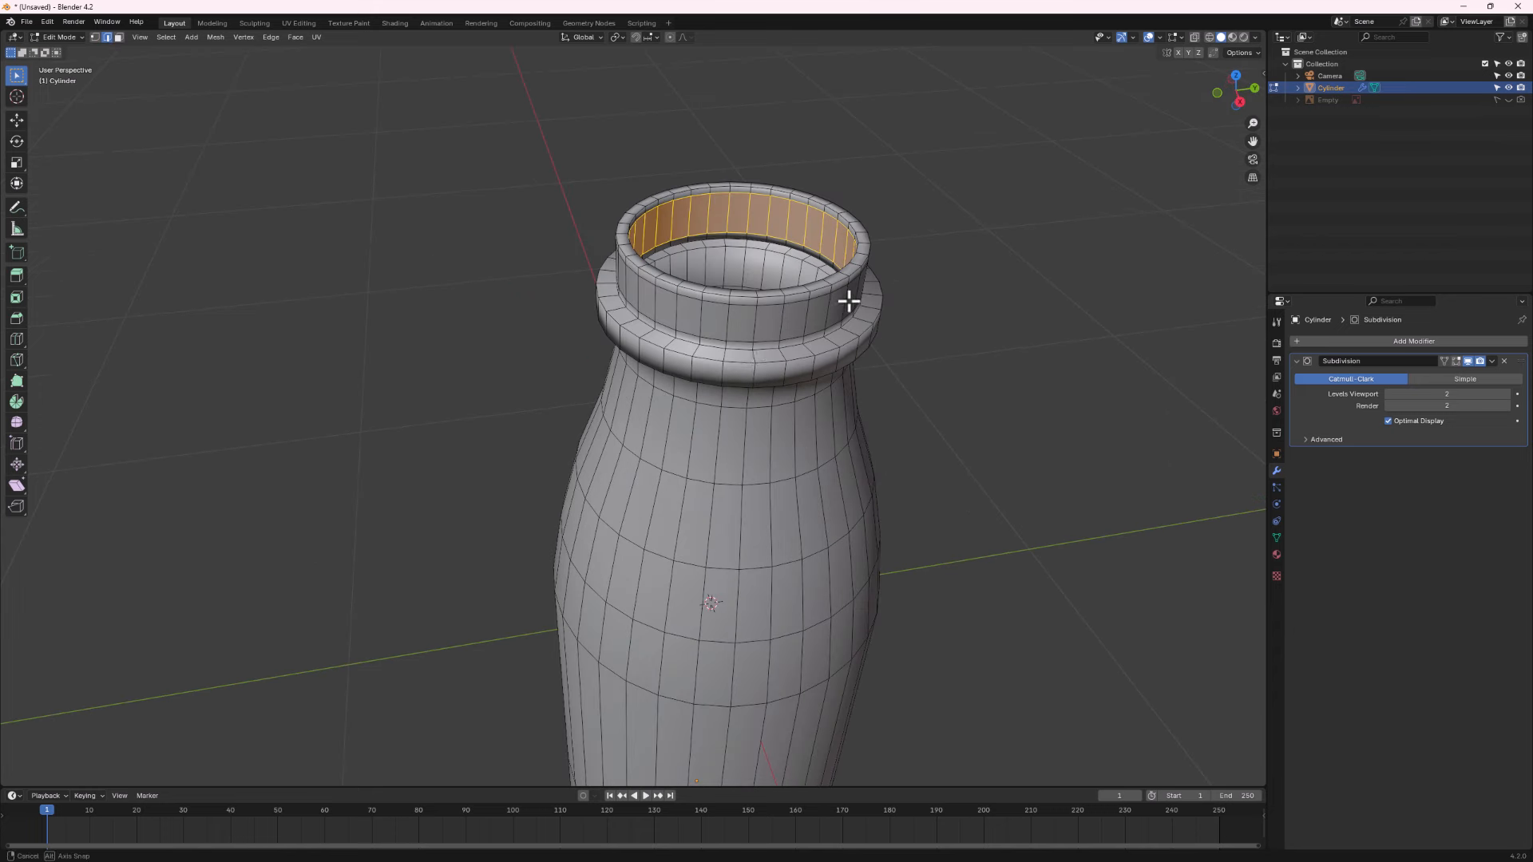
left_click(755, 367, "alt")
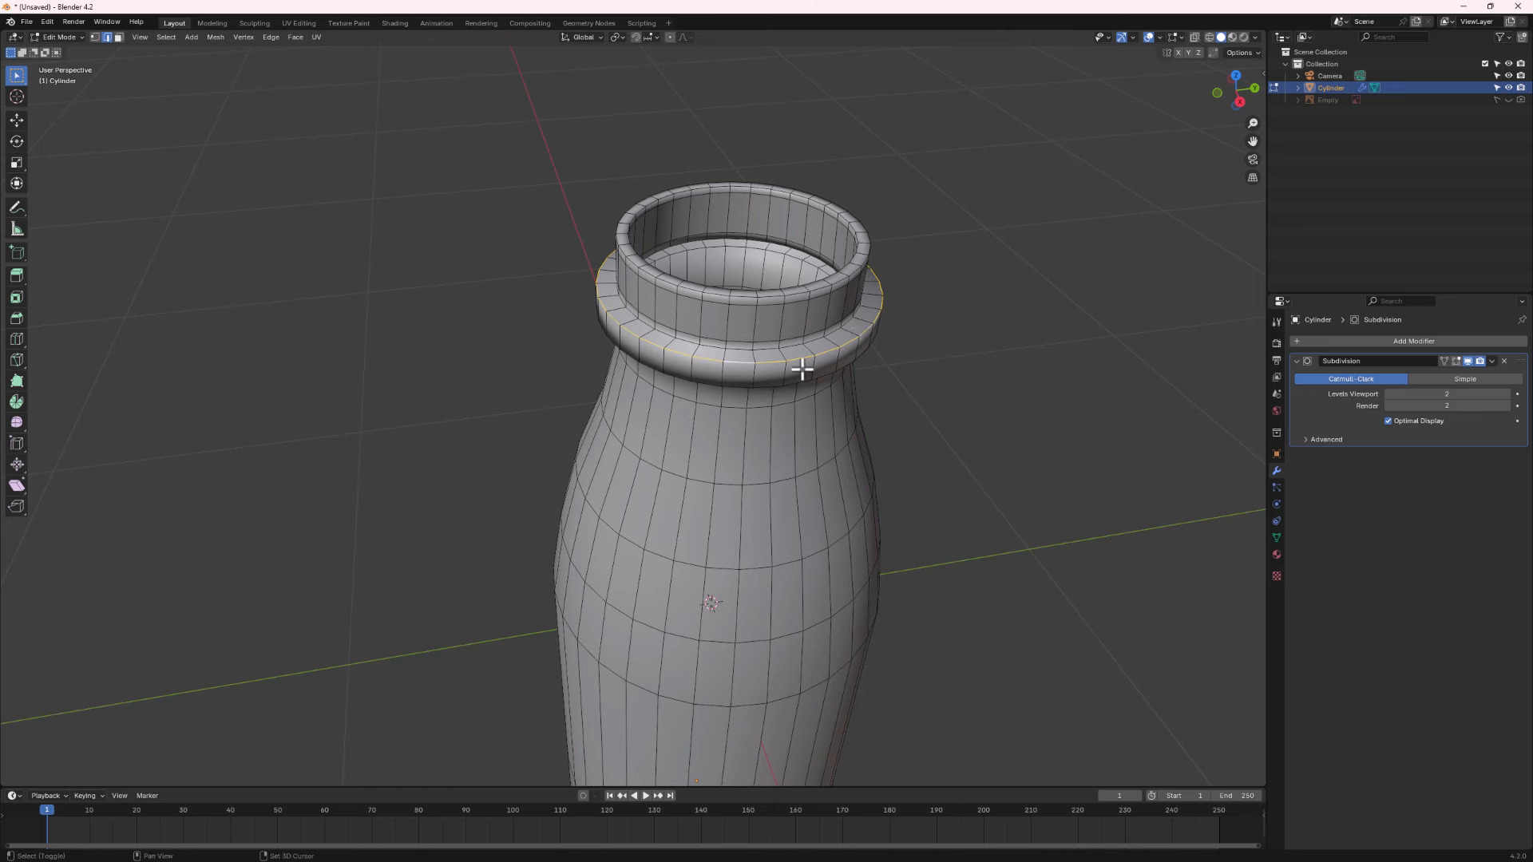
key("shift+d")
right_click(835, 372)
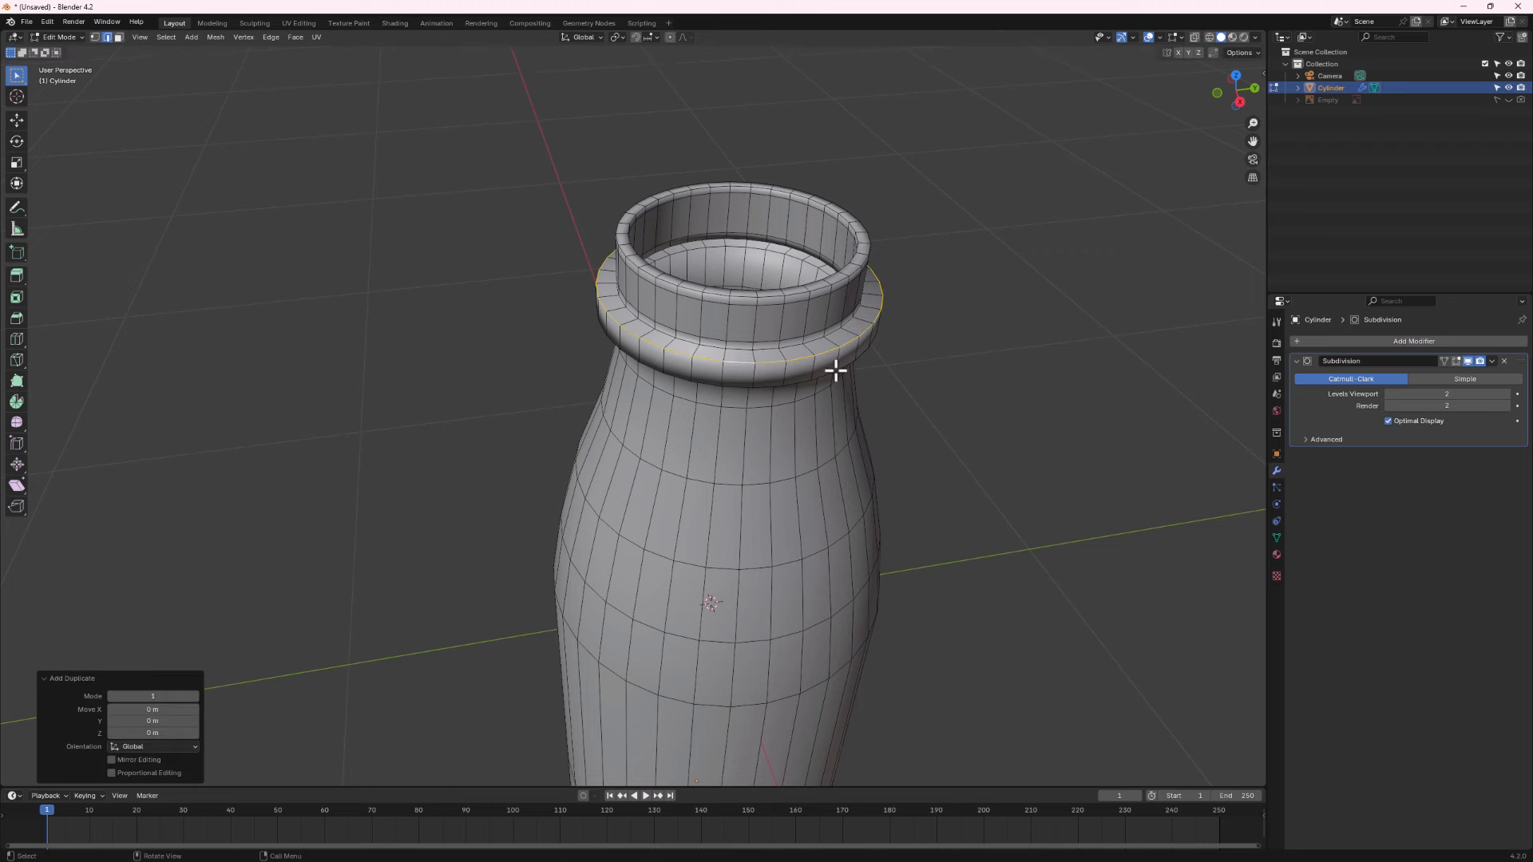
key("p")
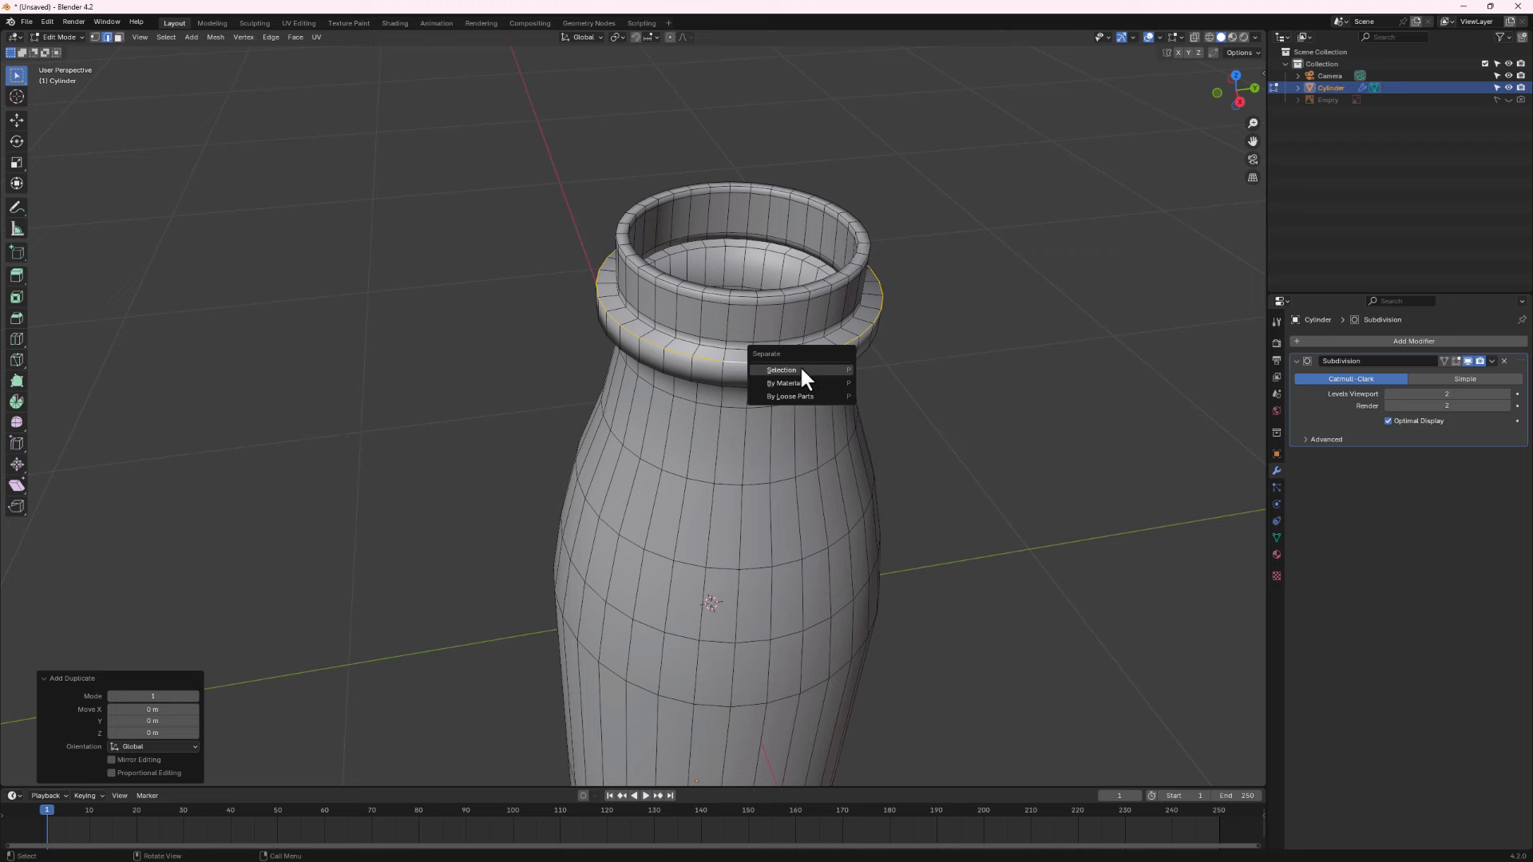
left_click(801, 369)
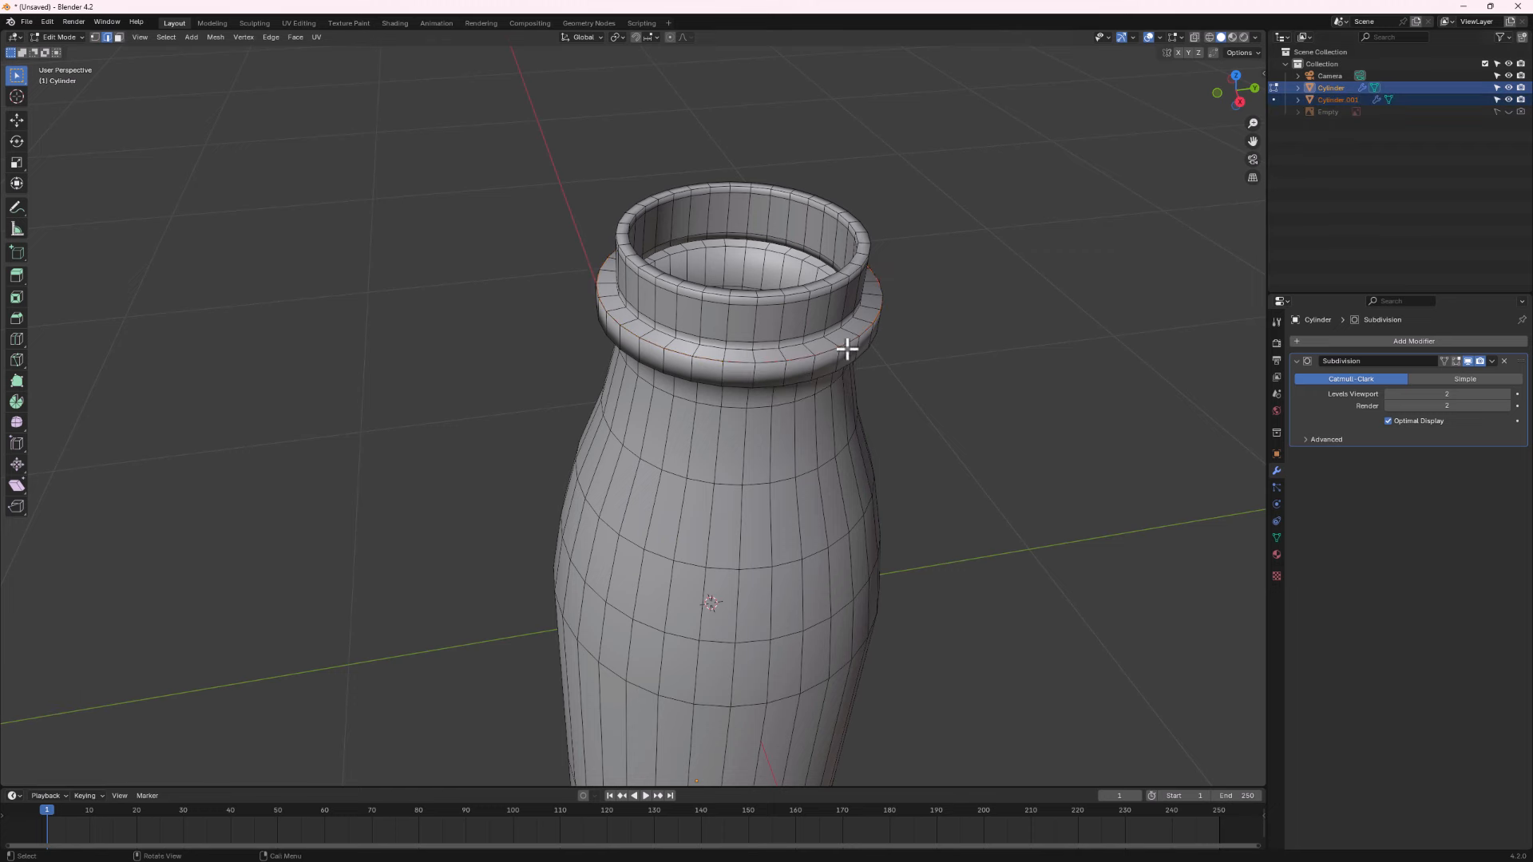
key("Tab")
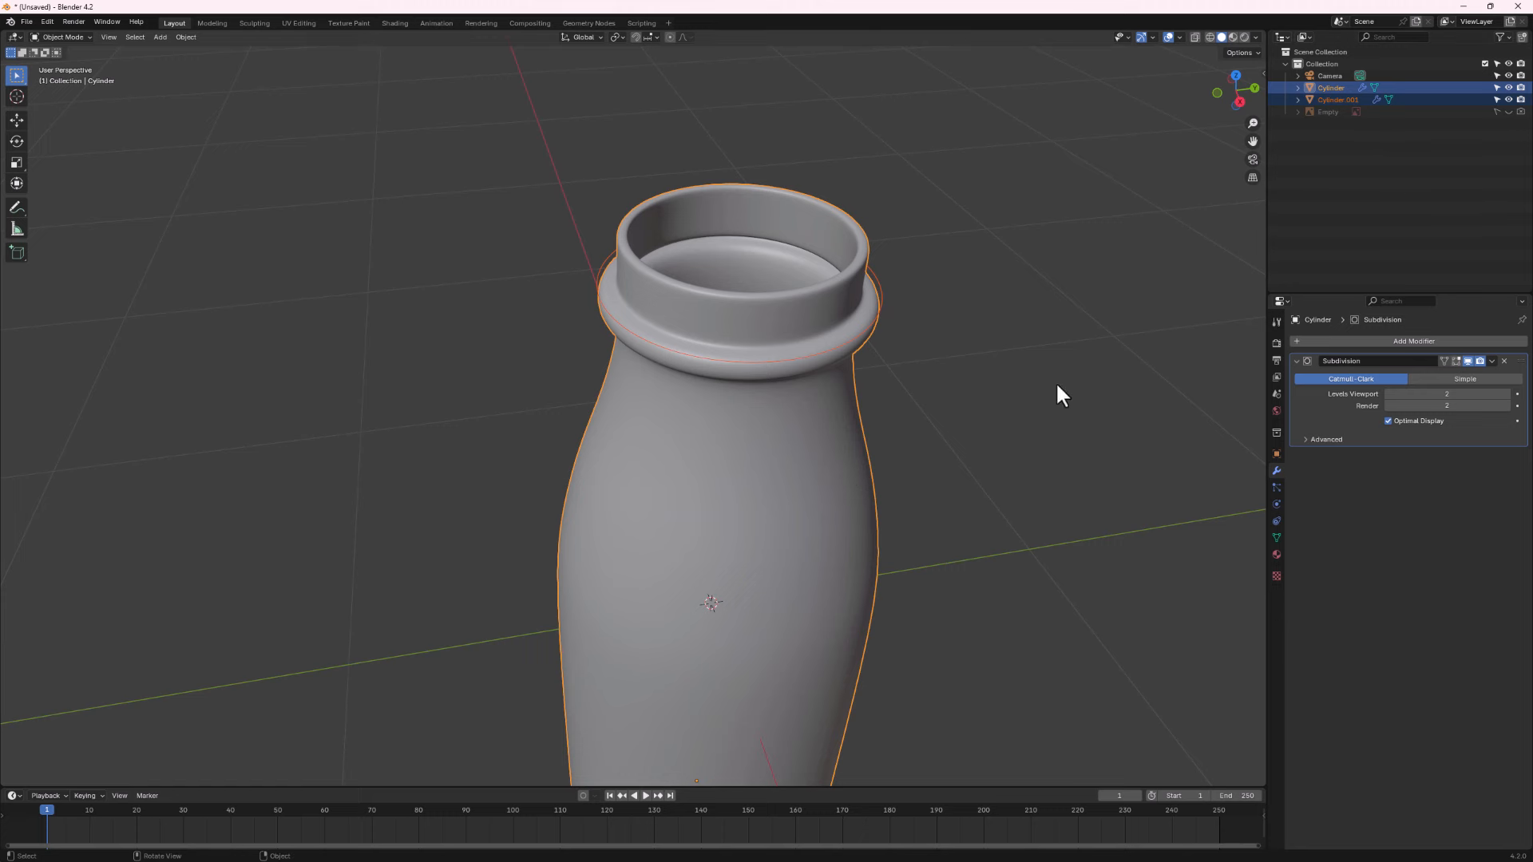
Select the bottle body and rename it bottle.
left_click(830, 517)
scroll(730, 333, "down", 4)
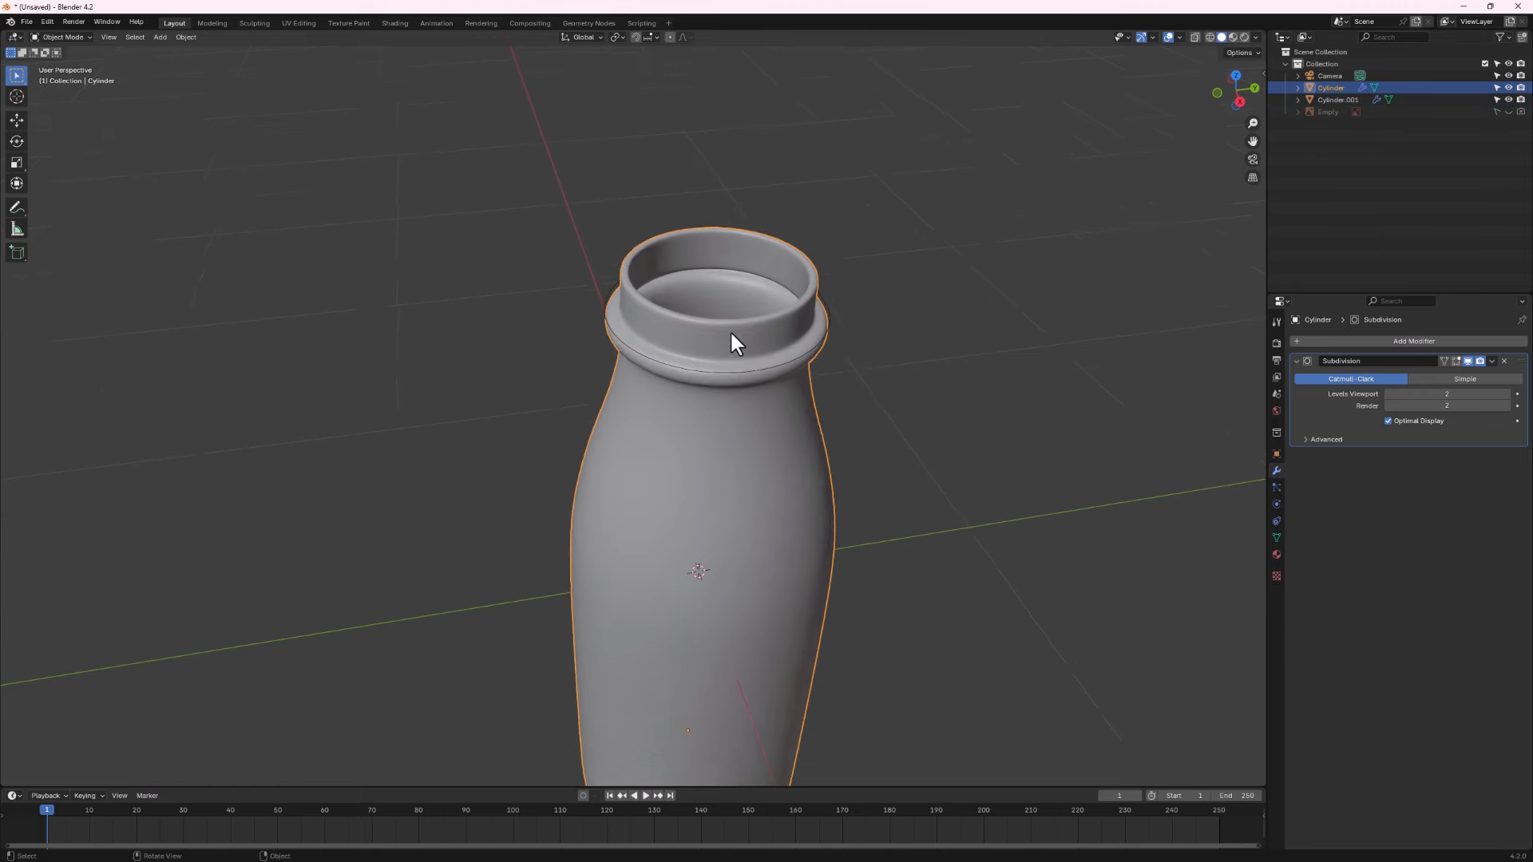
double_click(1331, 87)
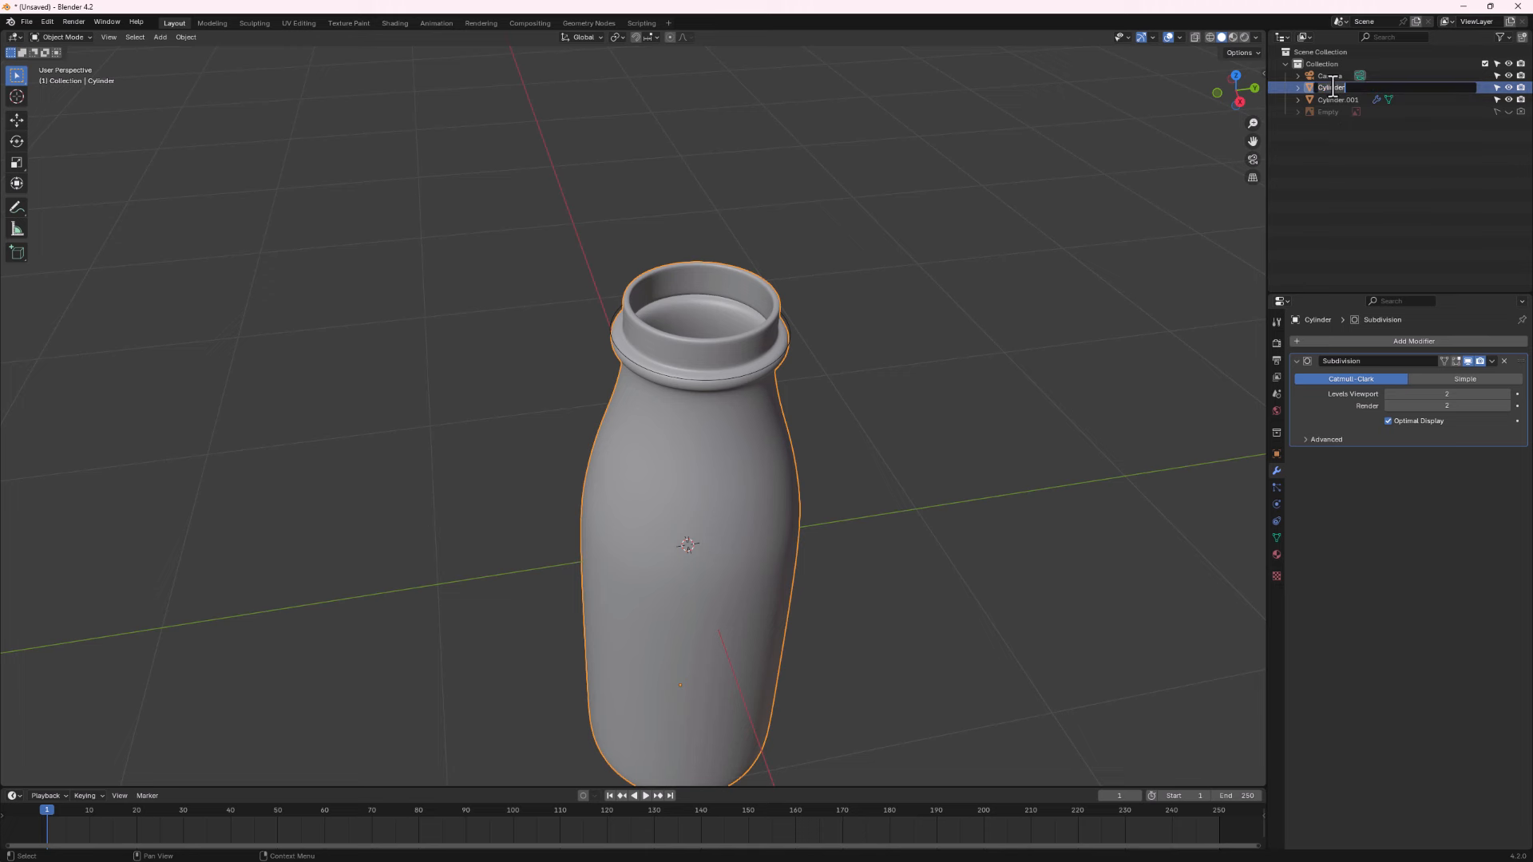
type("bottle")
key("Return")
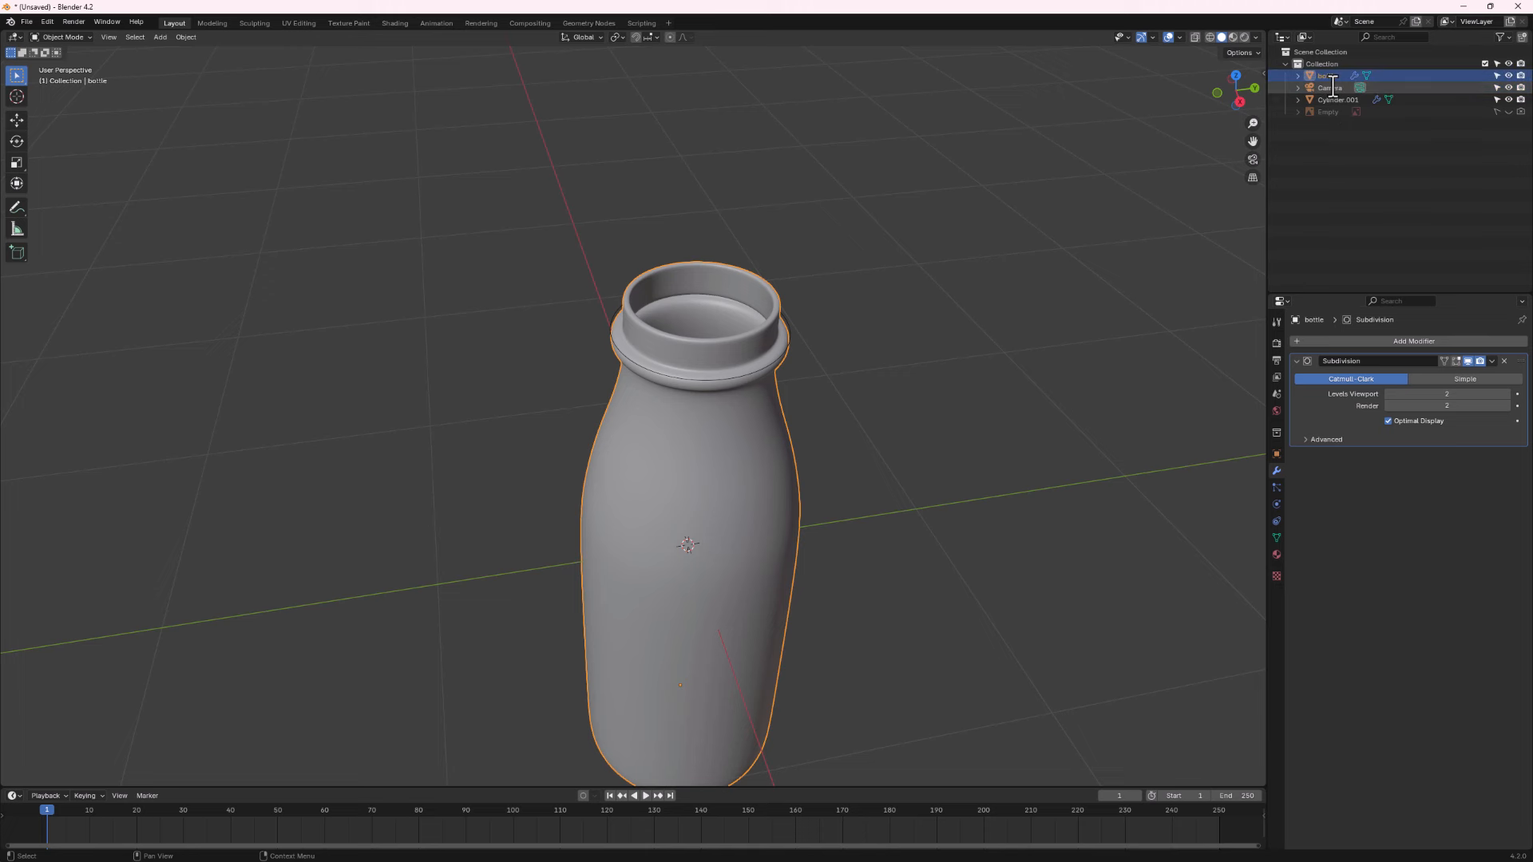
Select the separated edge ring around the neck and rename it cap.
left_click(759, 367)
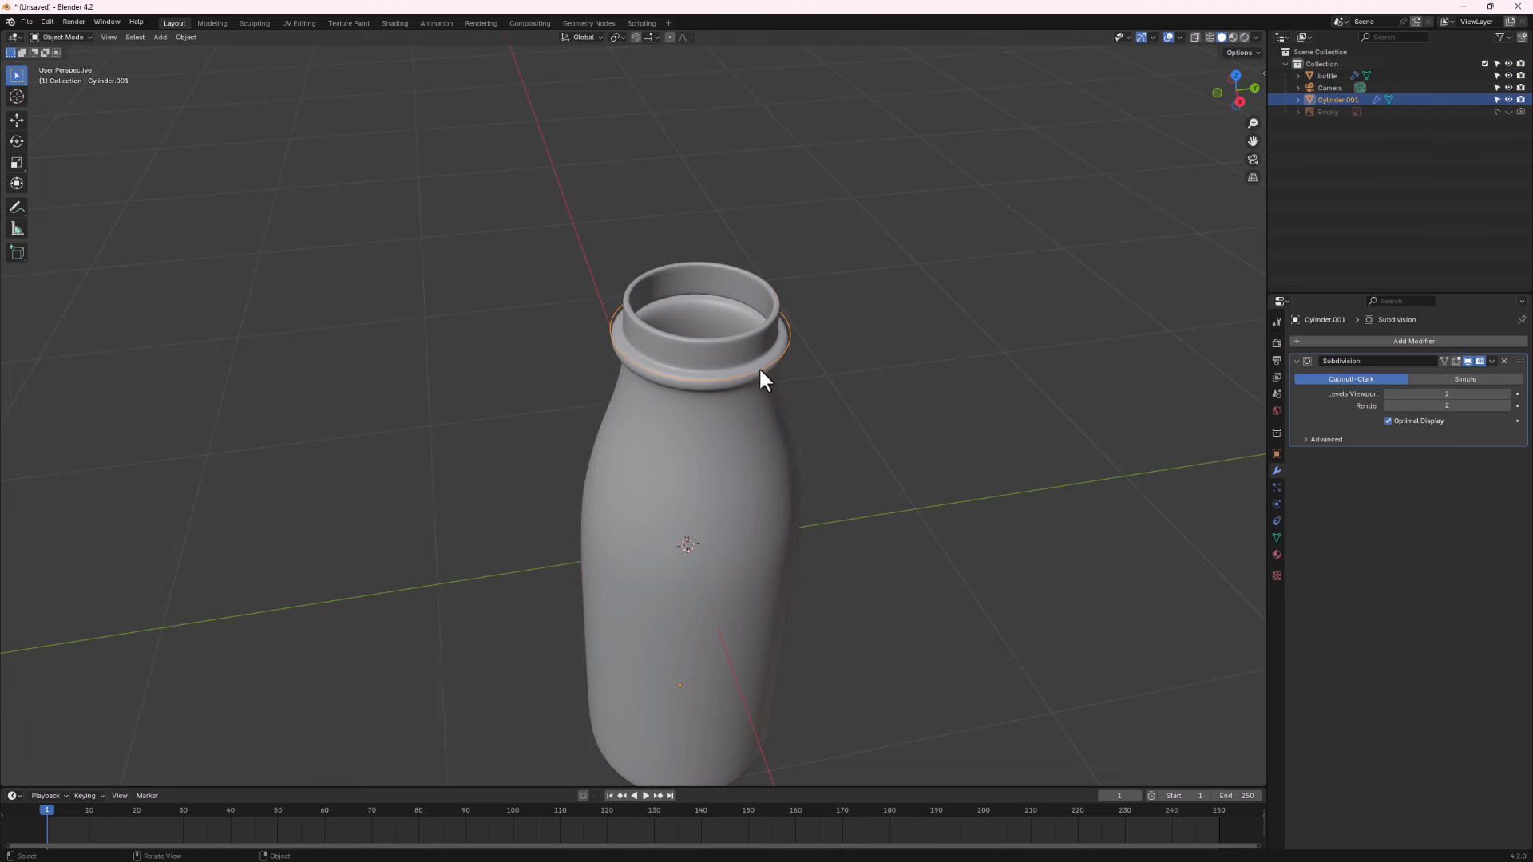
double_click(1337, 99)
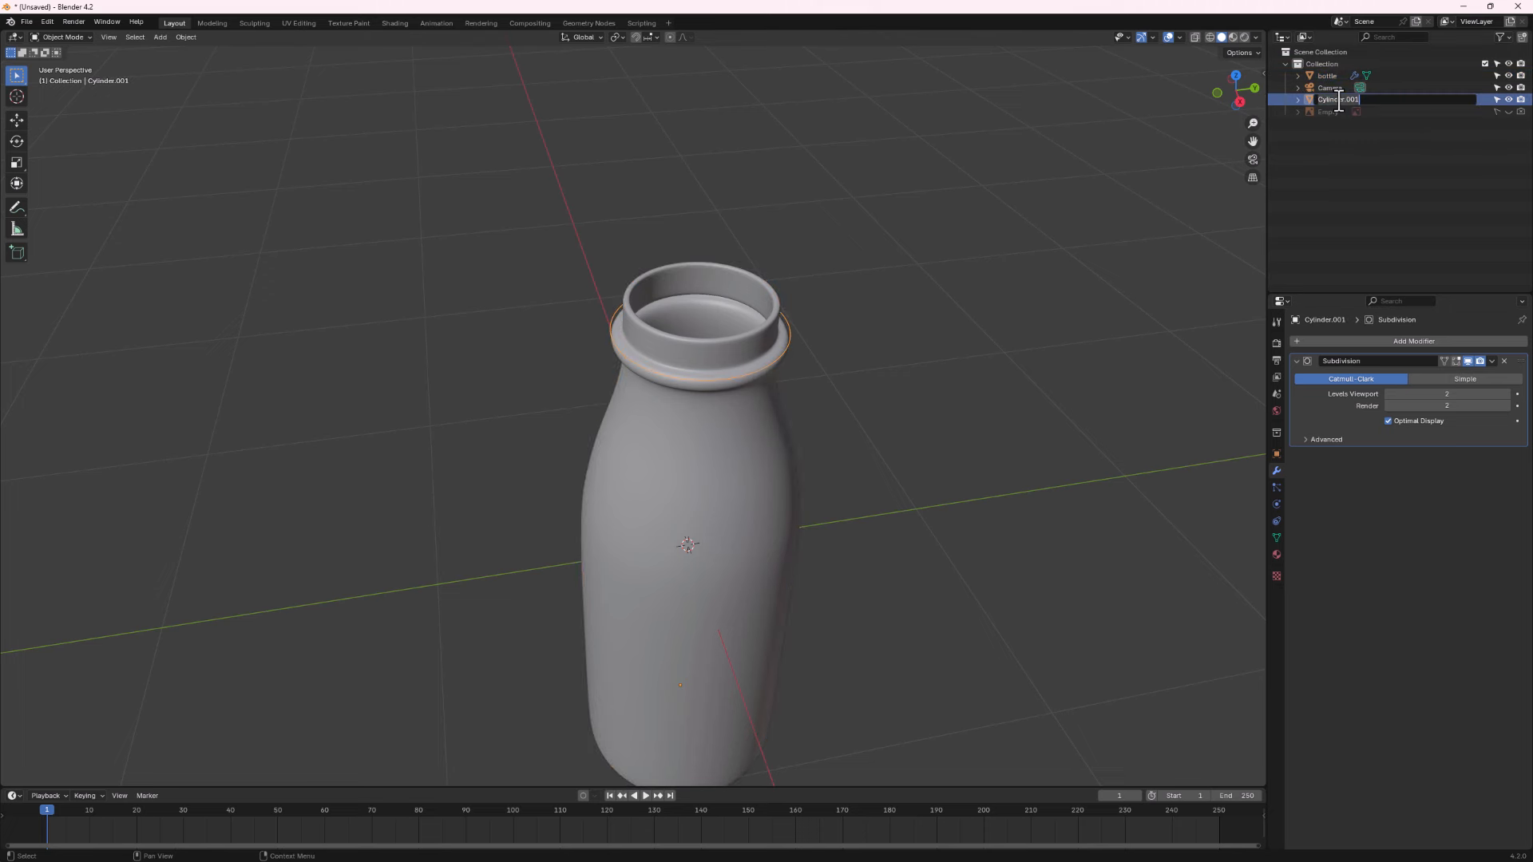
type("cap")
key("Return")
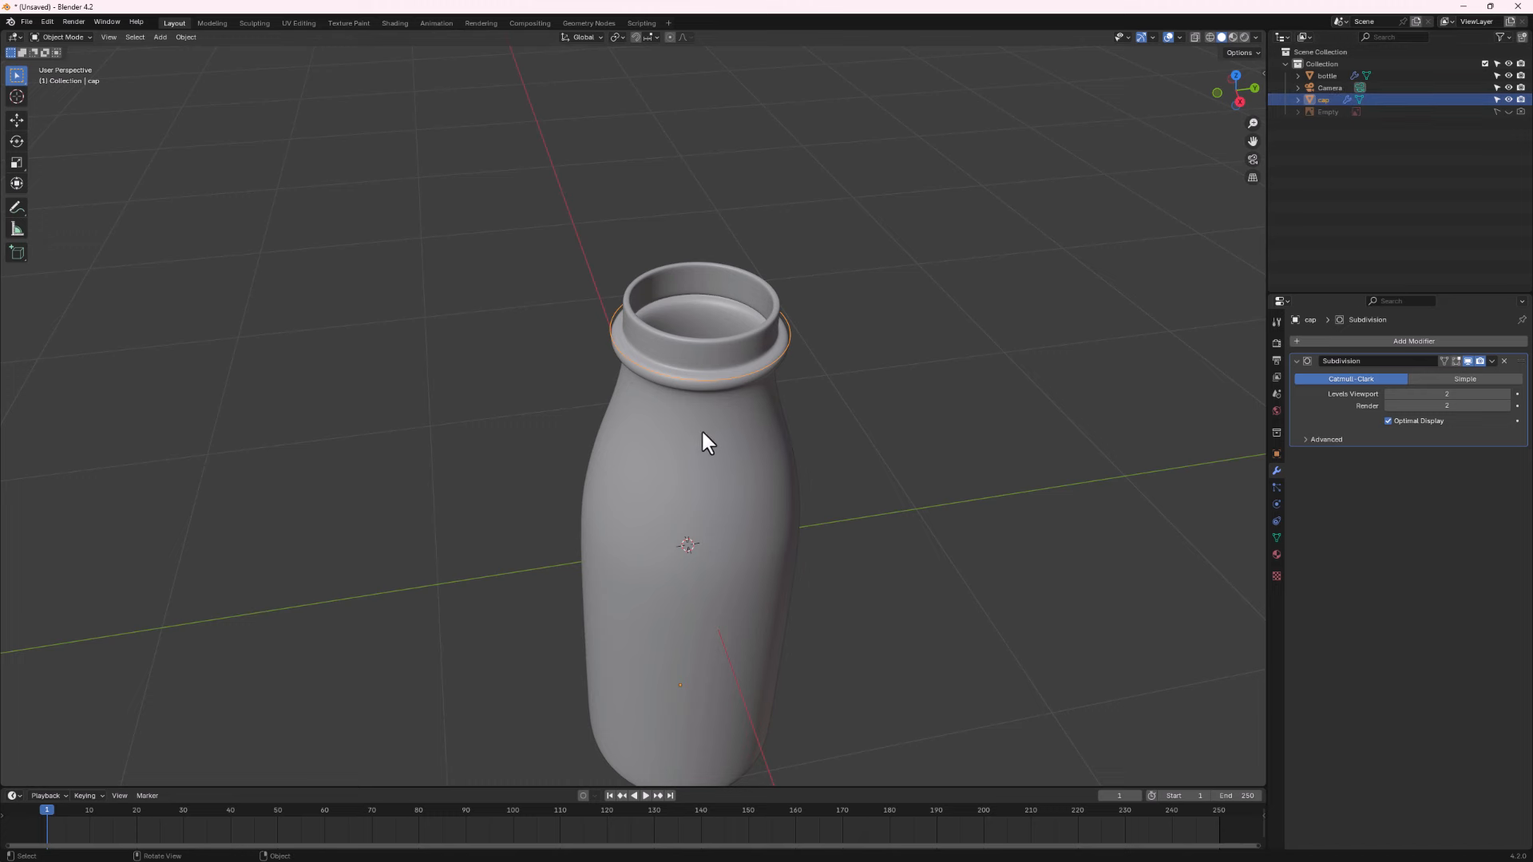
Select the cap's edge loop in Edit Mode and raise it about 0.023 m along Z in the right orthographic view.
left_click(682, 438)
scroll(686, 418, "up", 5)
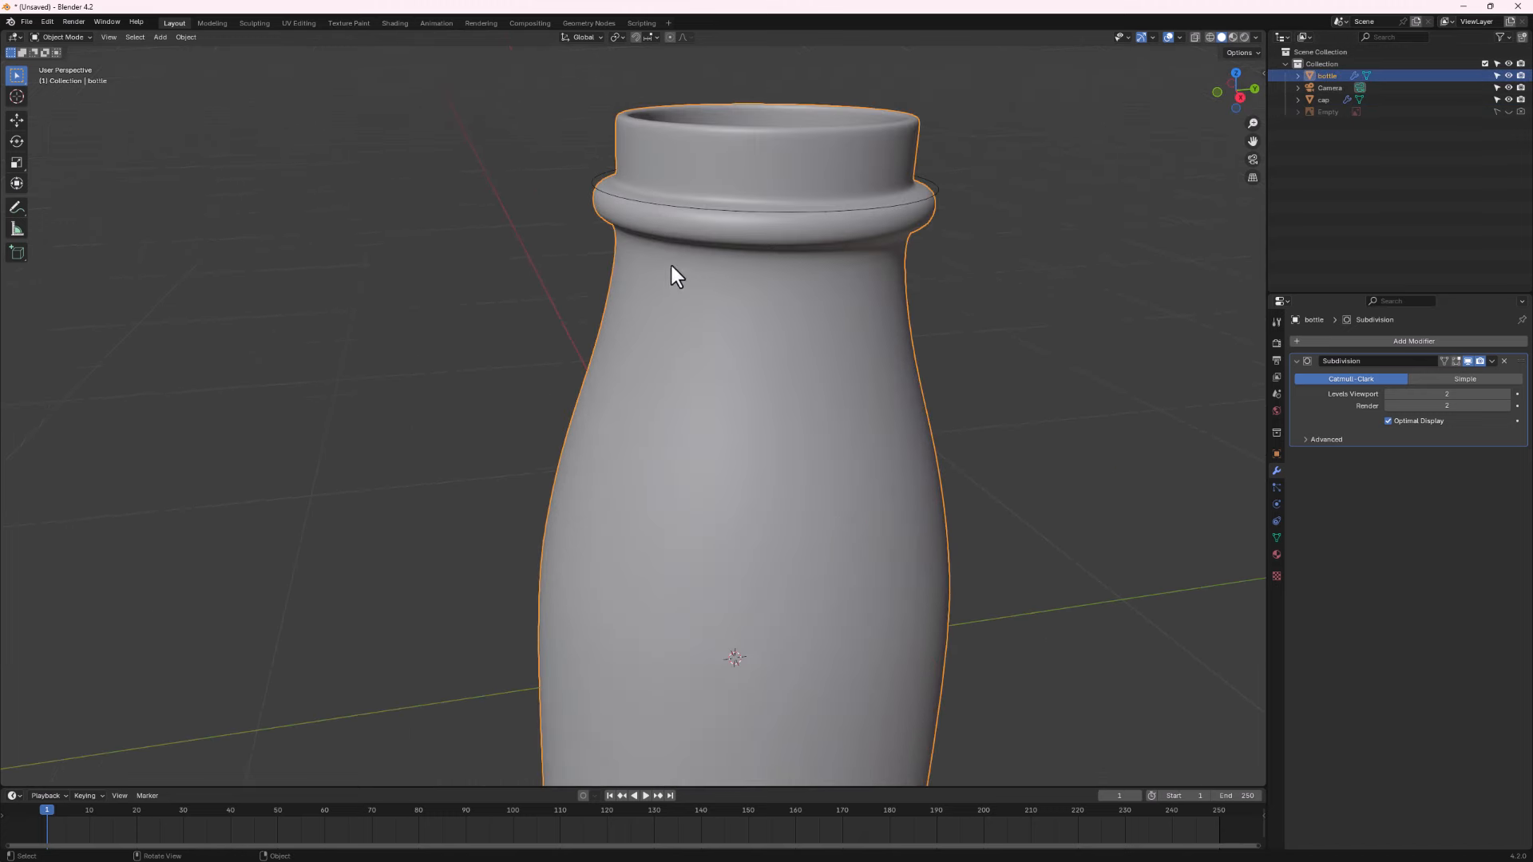
left_click(677, 209)
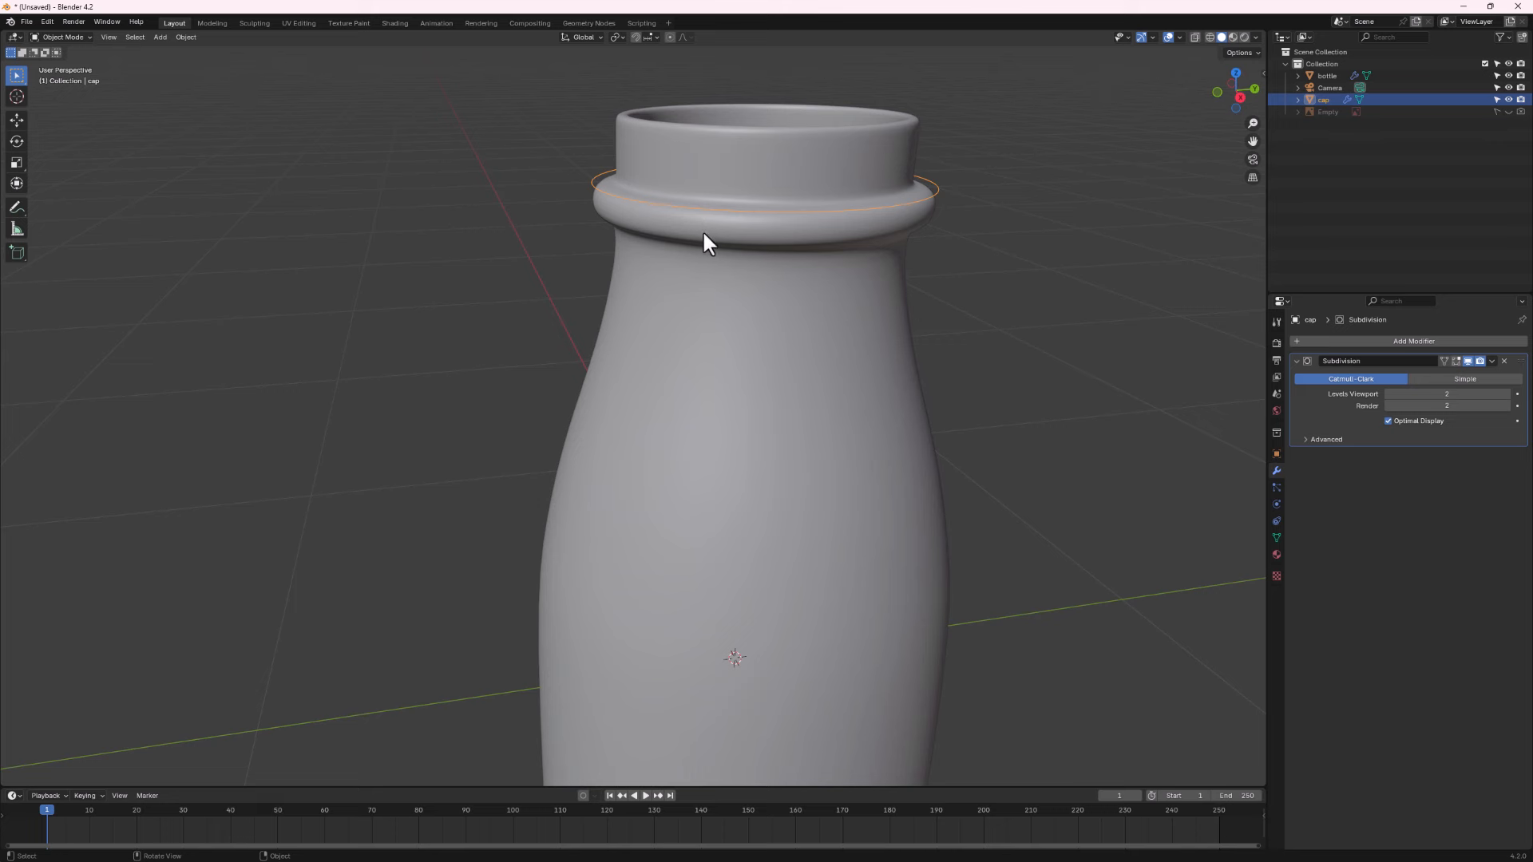
key("Tab")
scroll(719, 246, "down", 2)
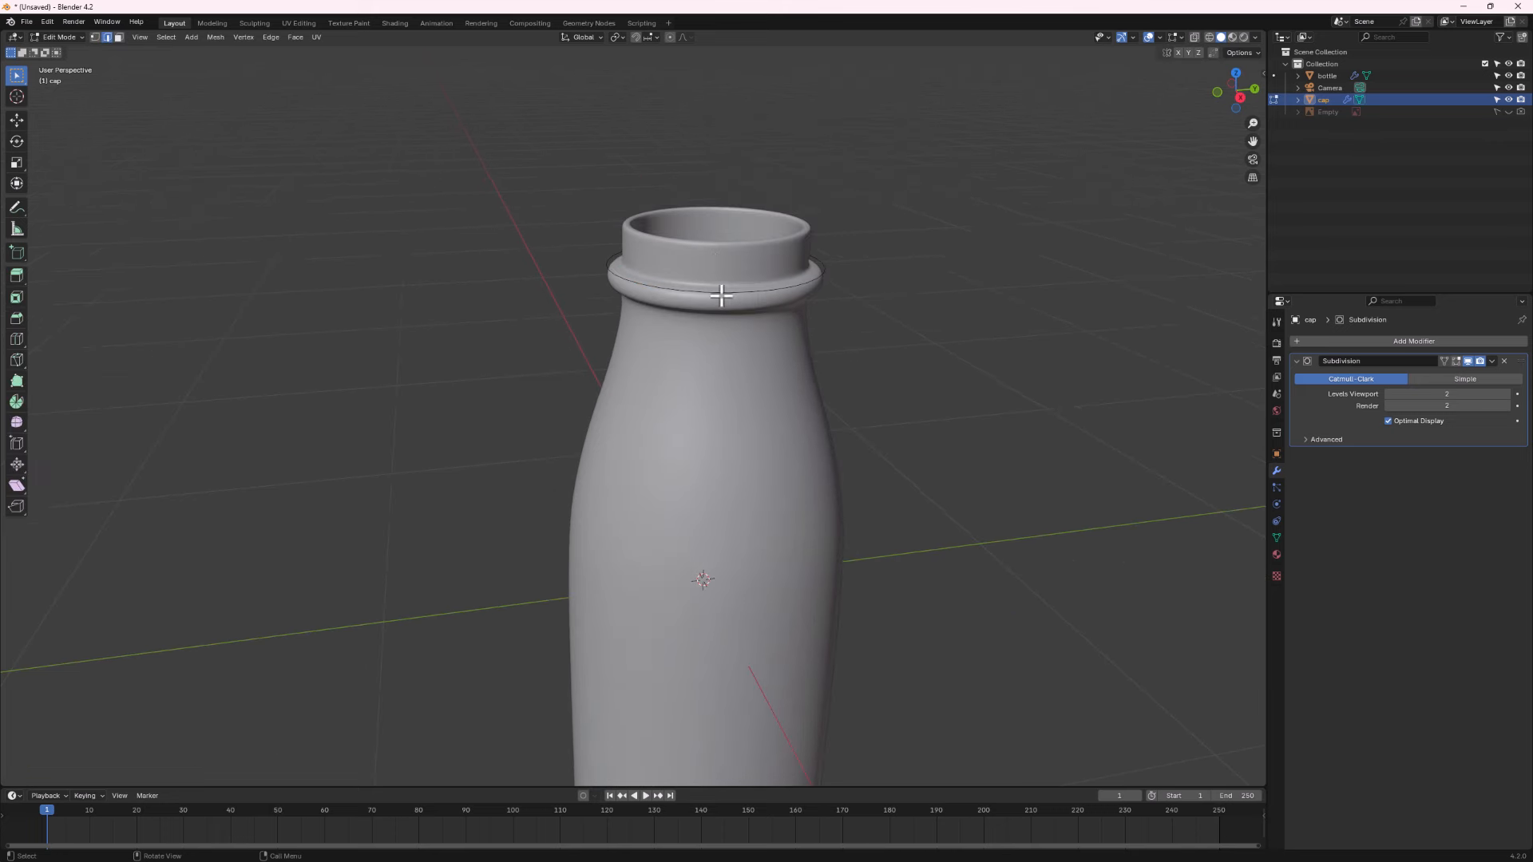
left_click(726, 294, "alt")
left_click(1241, 95)
scroll(678, 256, "up", 3)
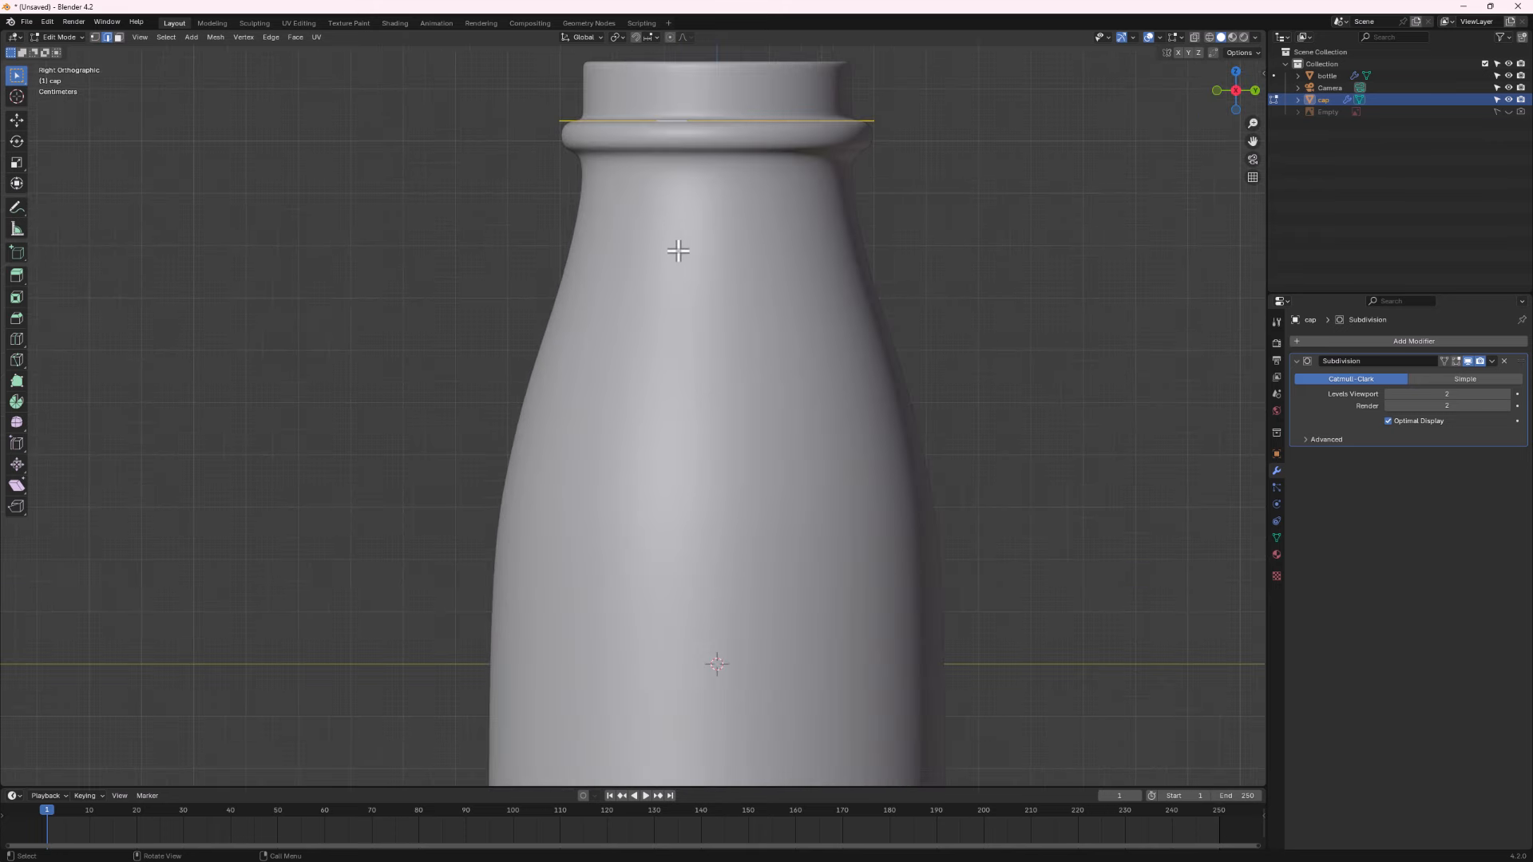
middle_click_drag(677, 257, 691, 480, "shift")
key("g")
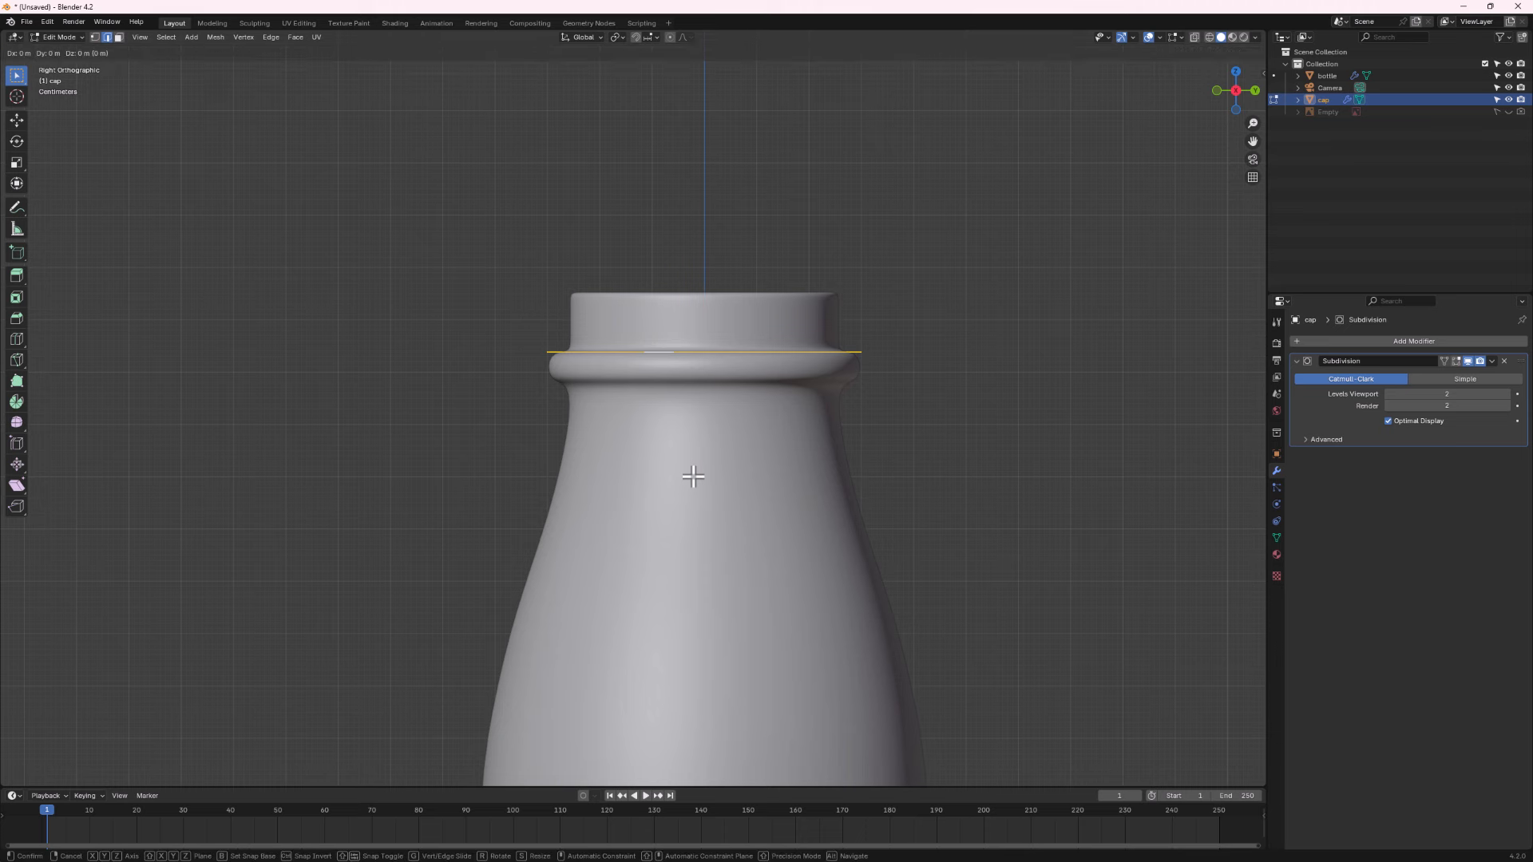
key("z")
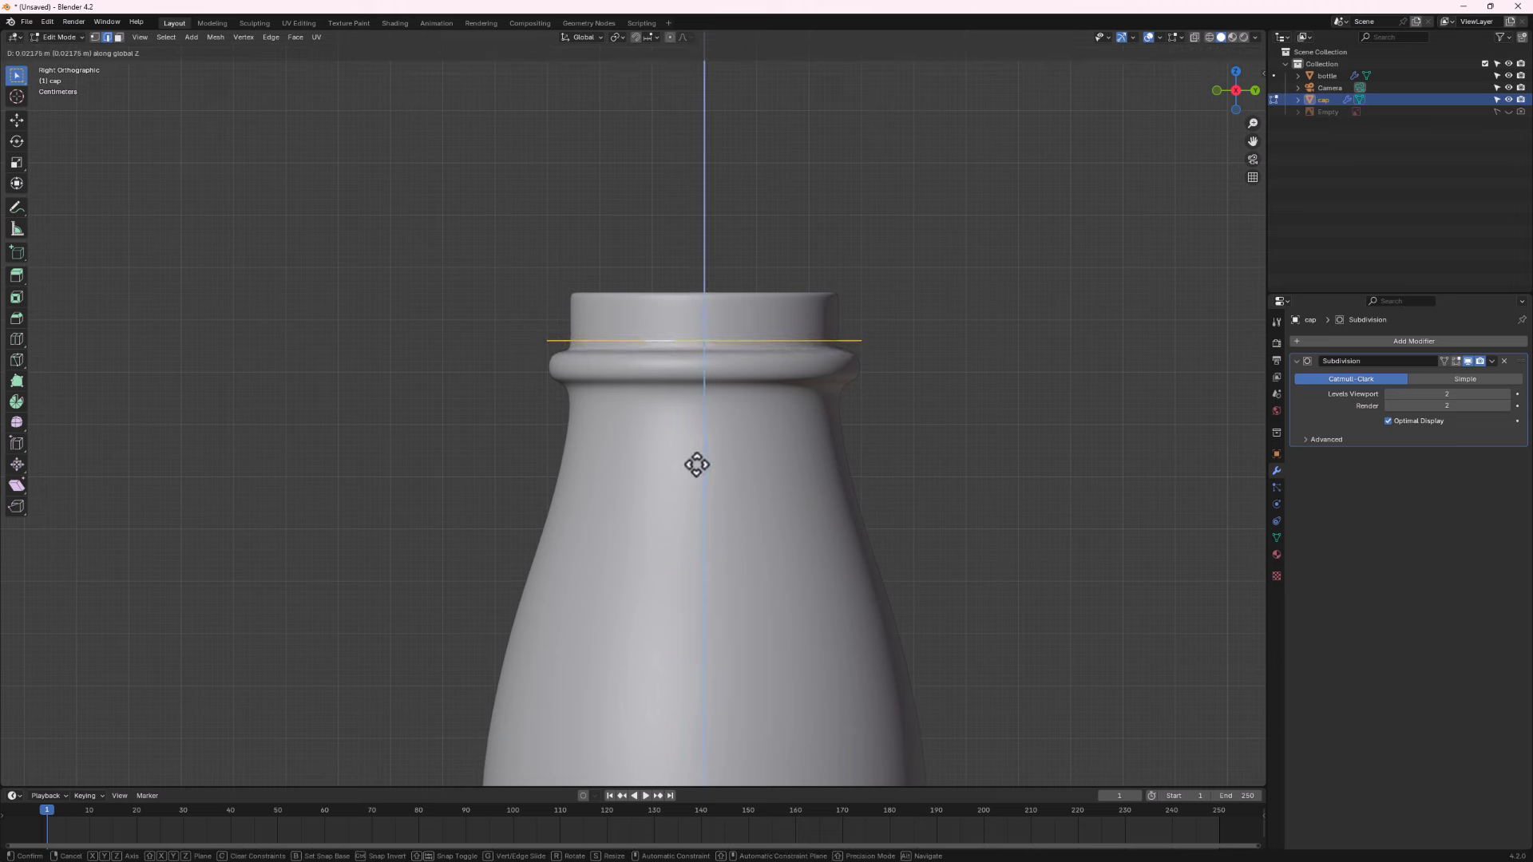
left_click(697, 464)
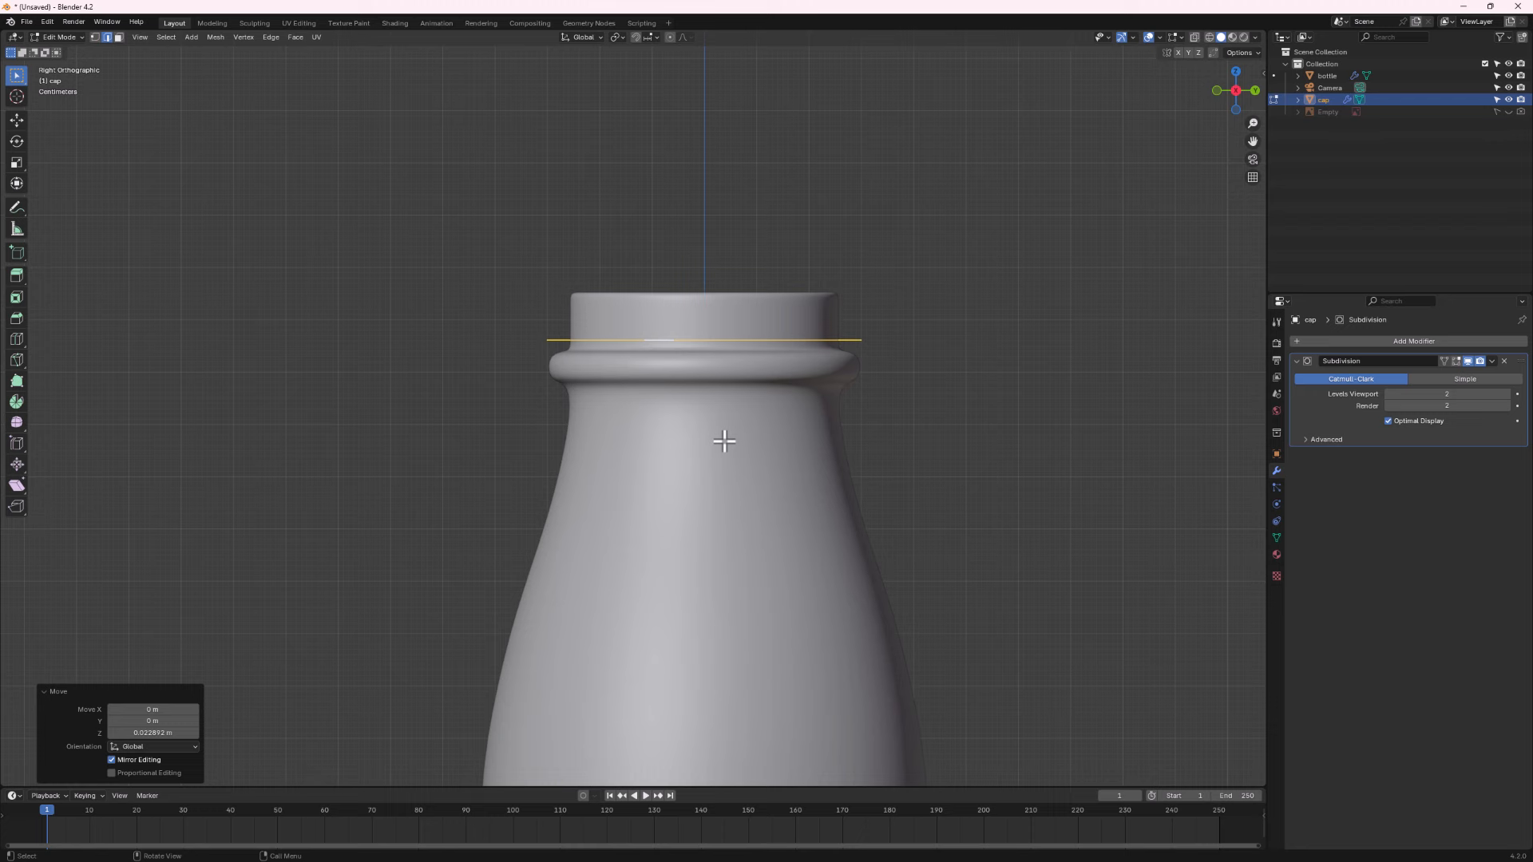
Extrude the cap's edge loop about 0.11 m up along Z to form the side wall above the bottle's mouth.
key("e")
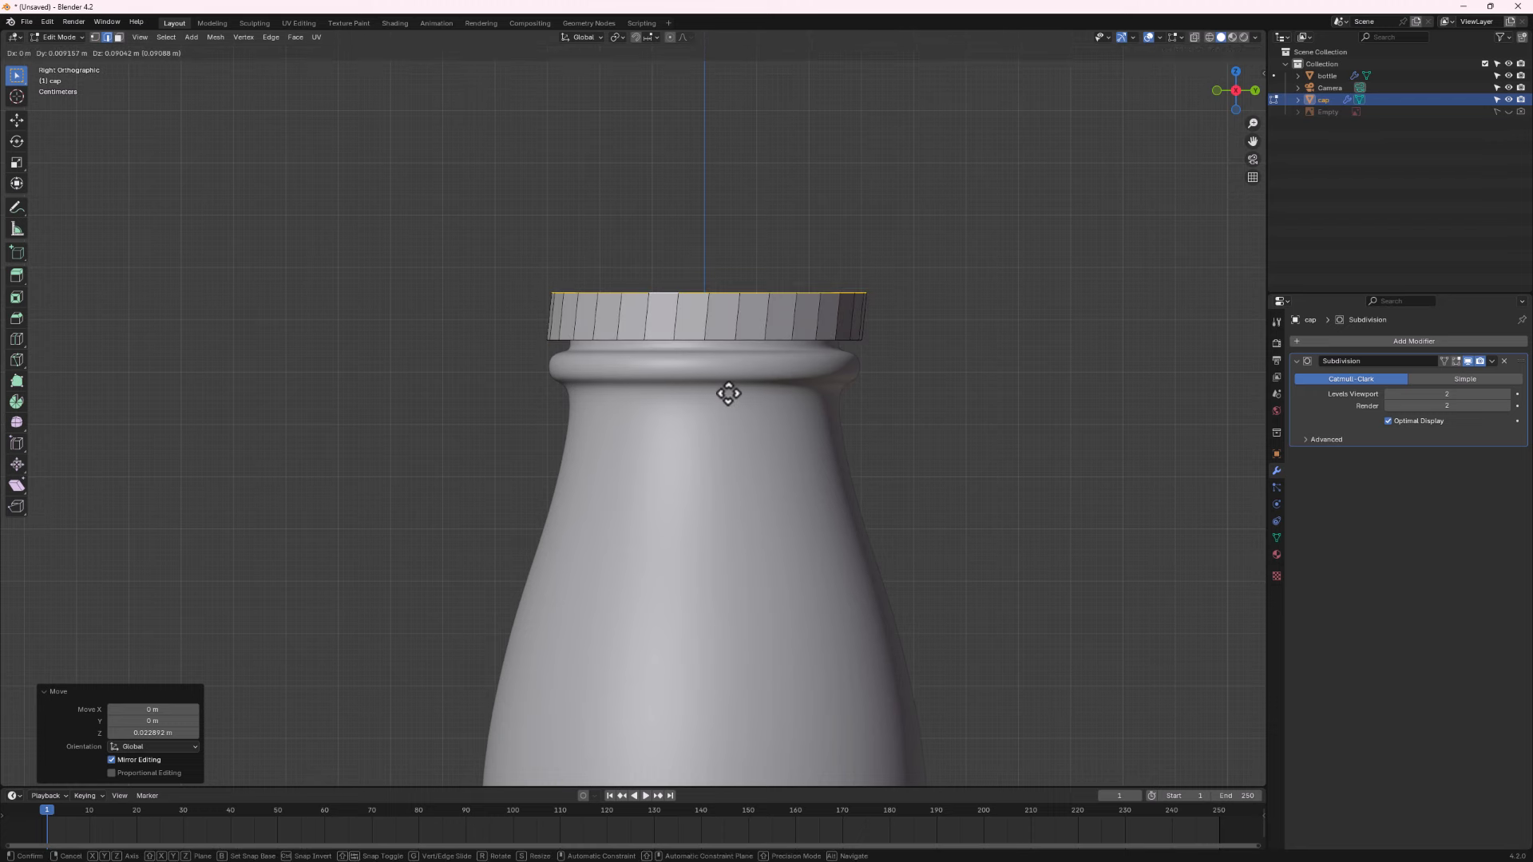
key("z")
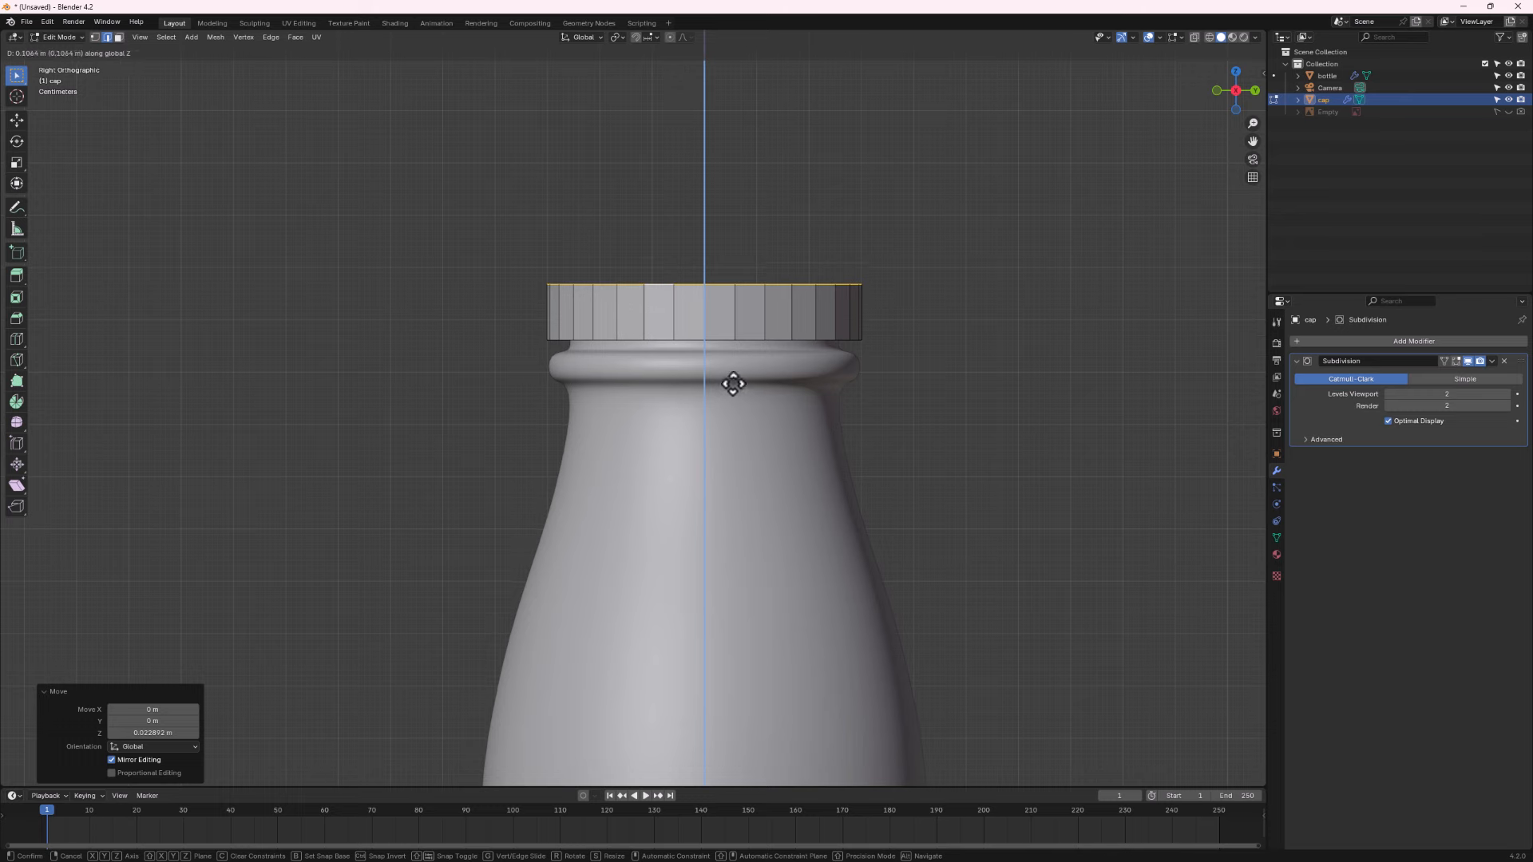
left_click(729, 383)
Extrude the cap's top edge inward at a scale of about 0.674 and raise the new inner loop about 0.023 m along Z.
middle_click_drag(729, 383, 765, 466)
scroll(765, 471, "down", 5)
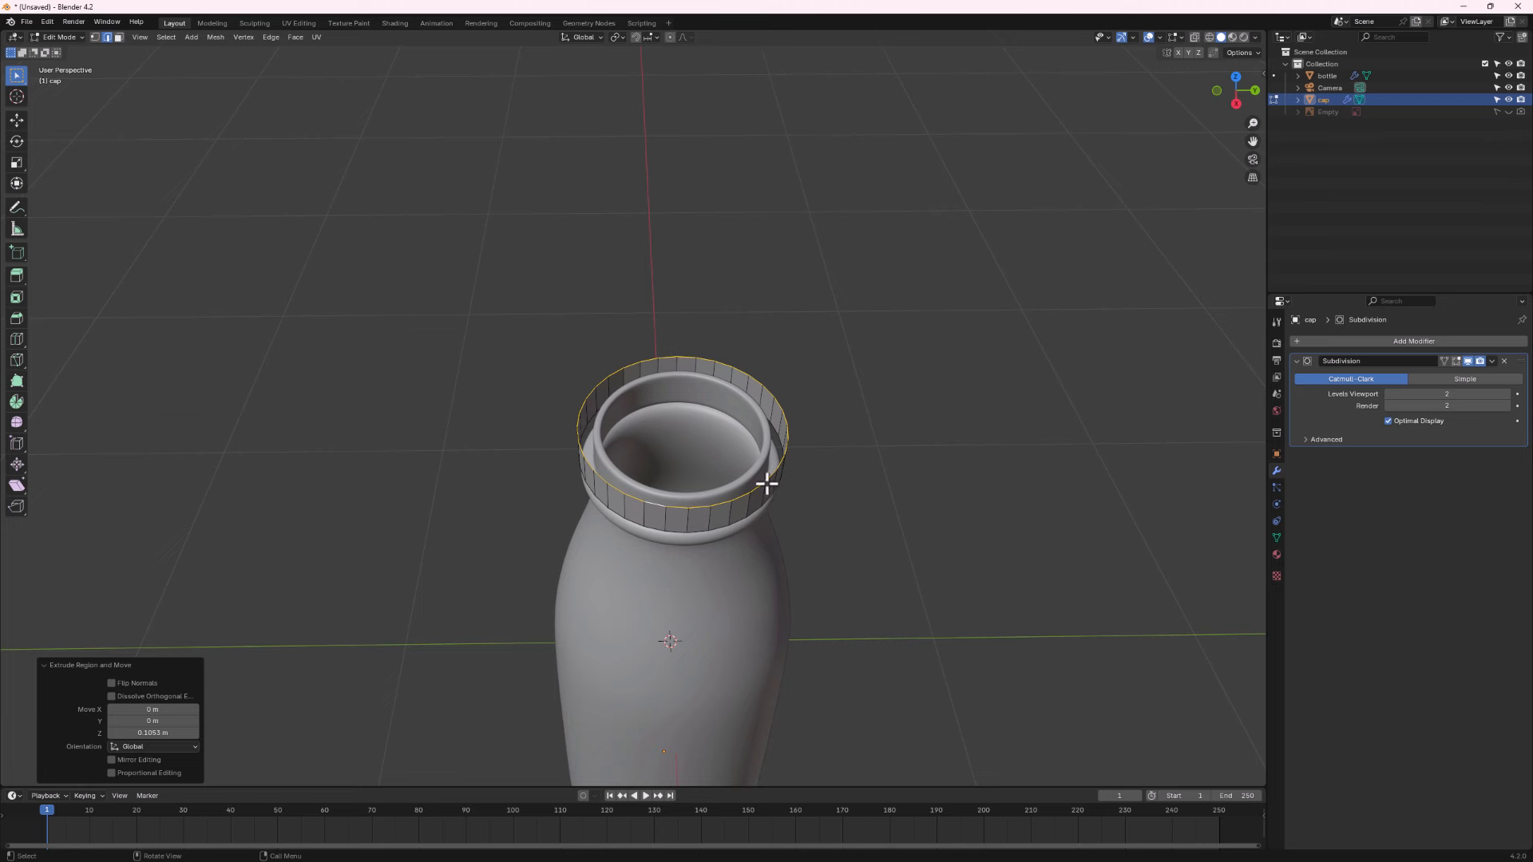
key("e")
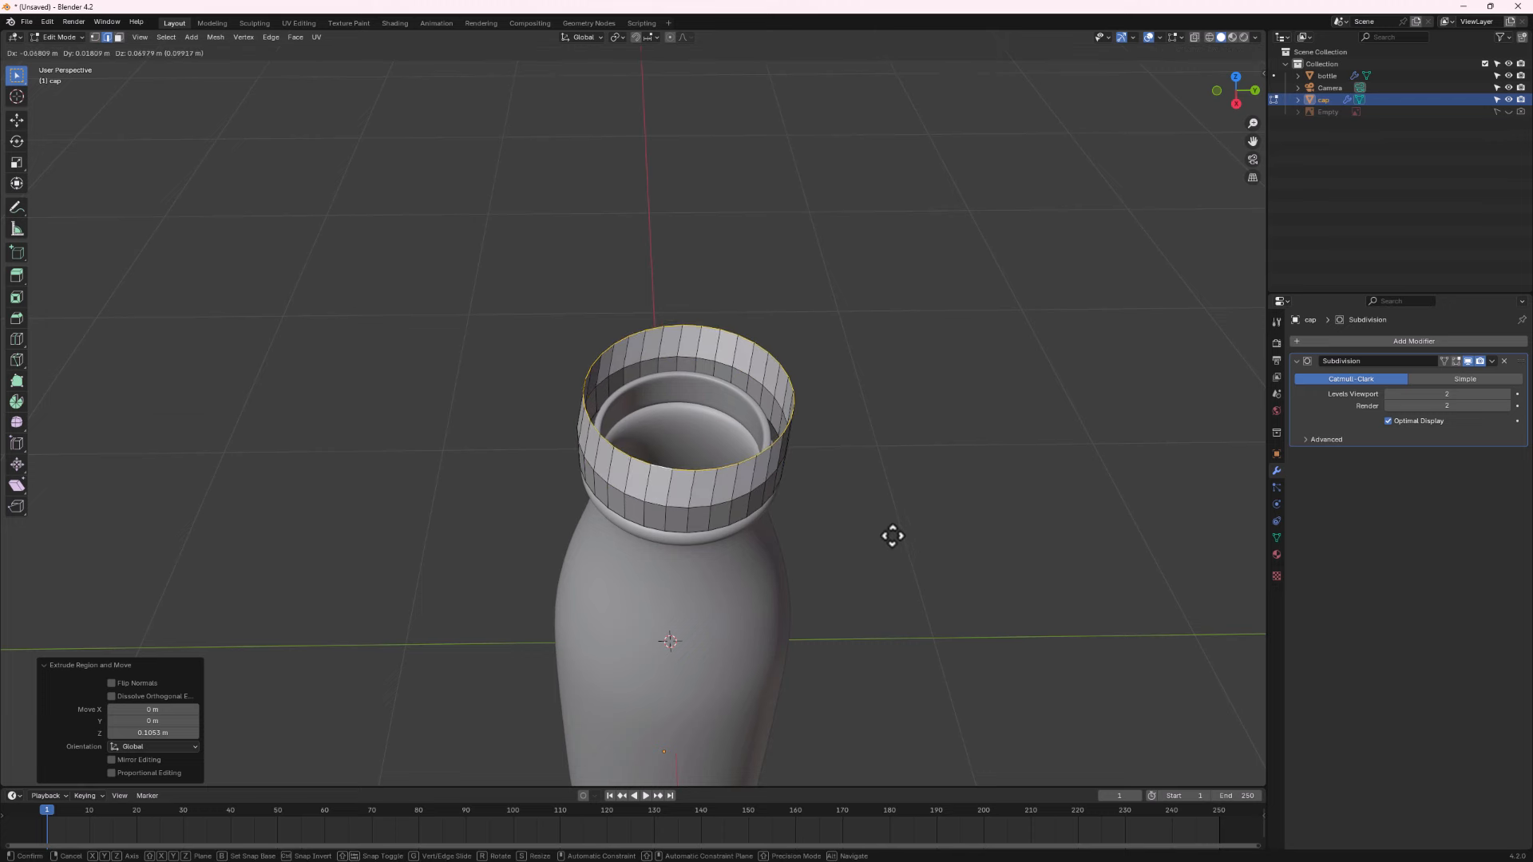
key("s")
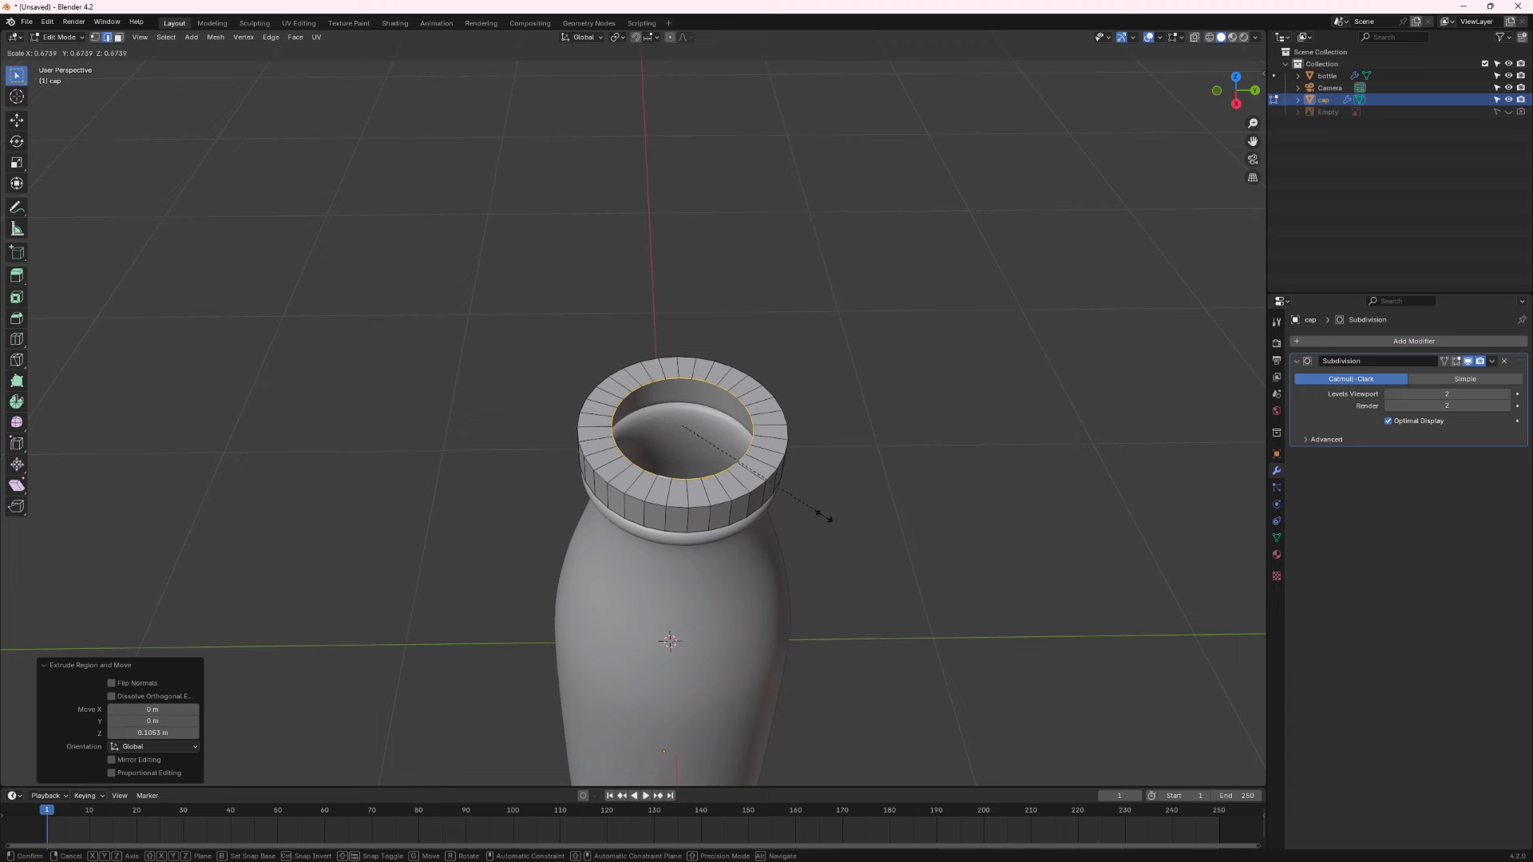
left_click(810, 506)
middle_click_drag(810, 506, 732, 523)
key("e")
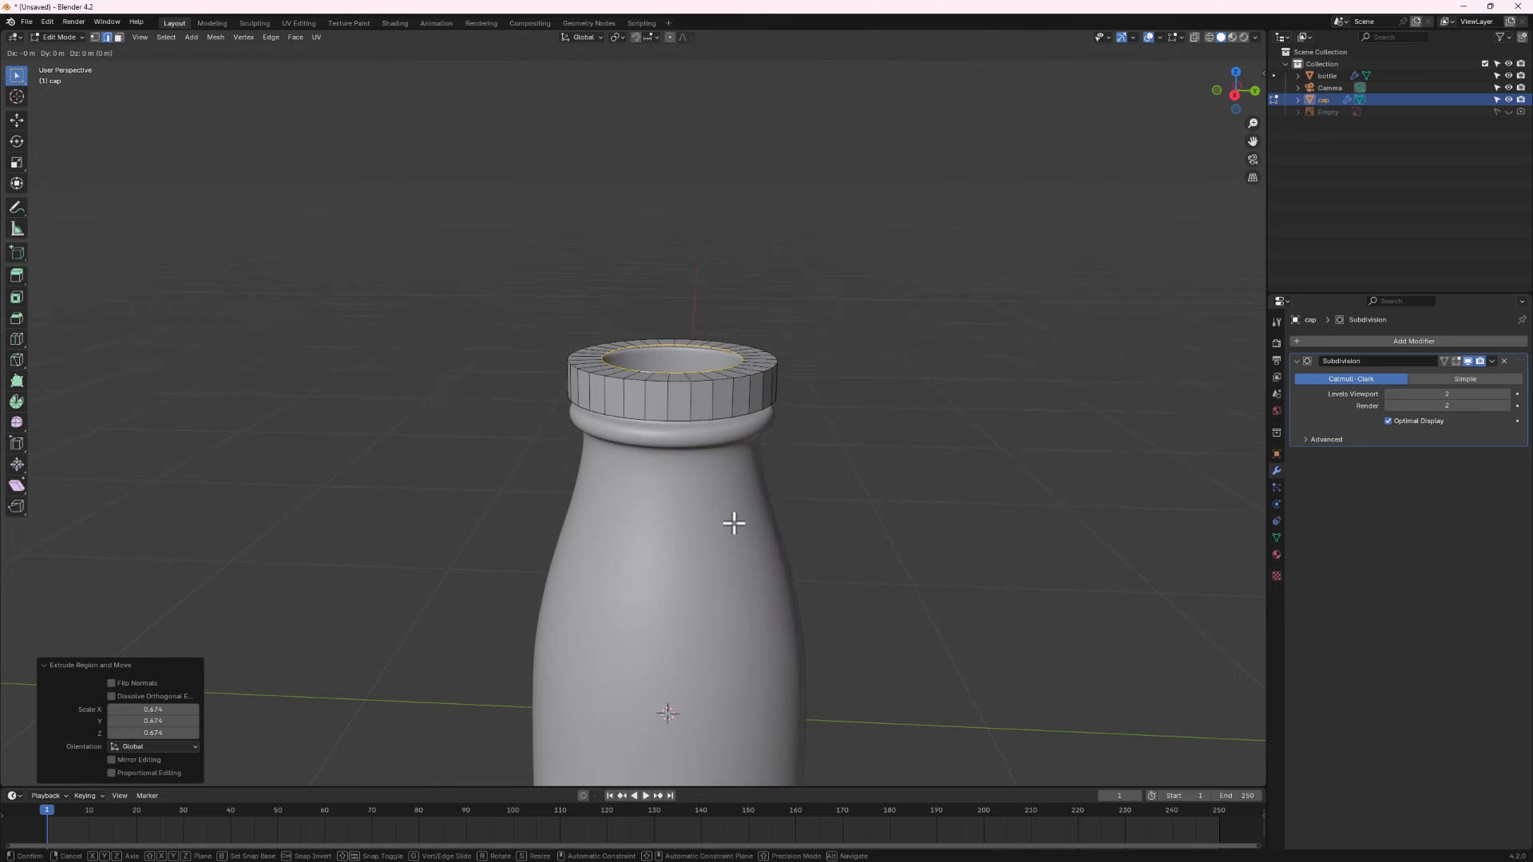
key("z")
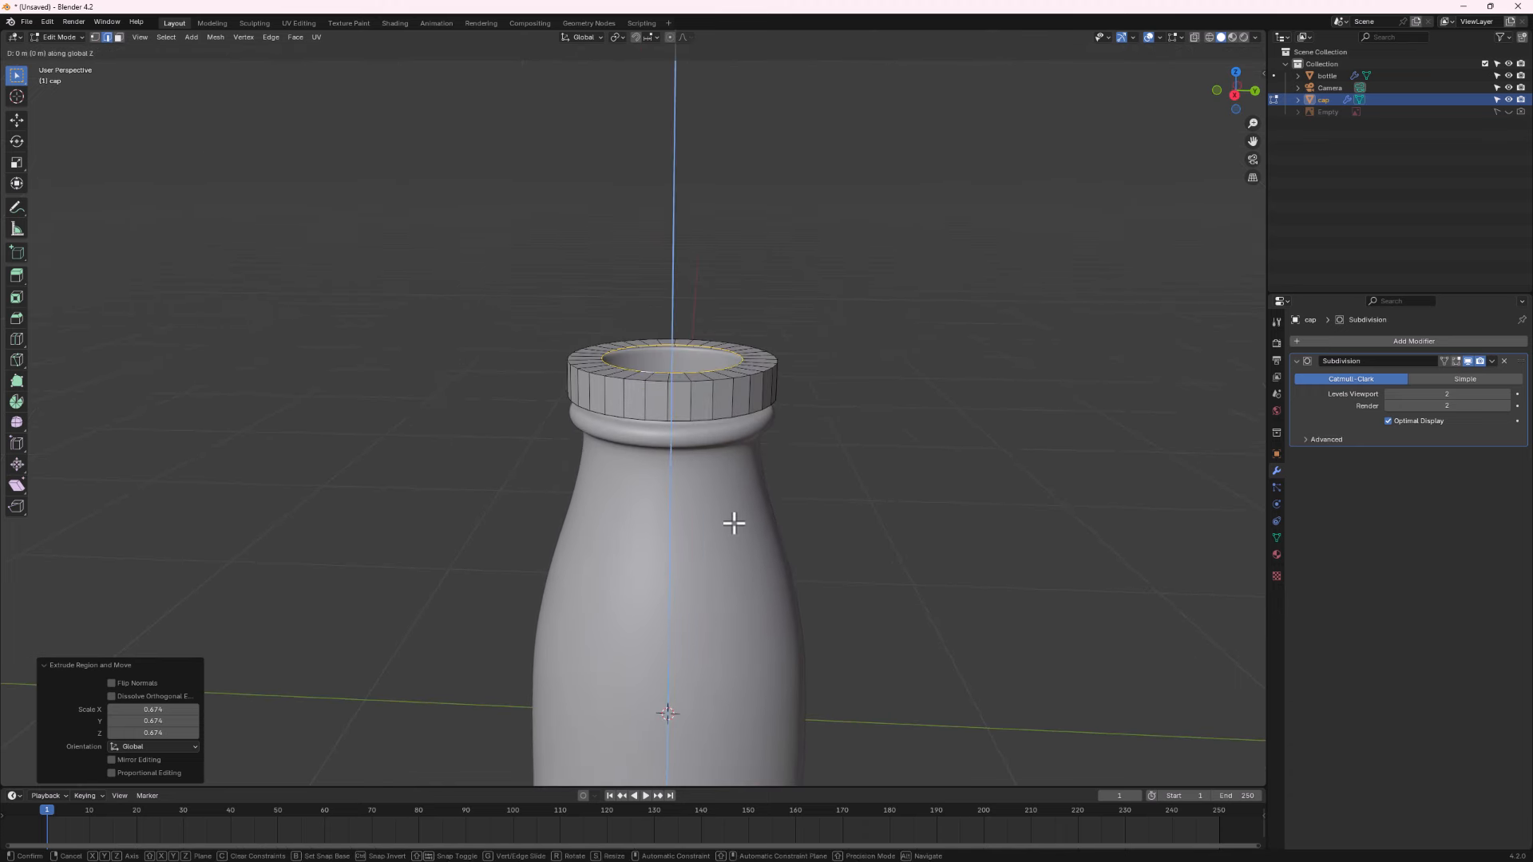
left_click(733, 515)
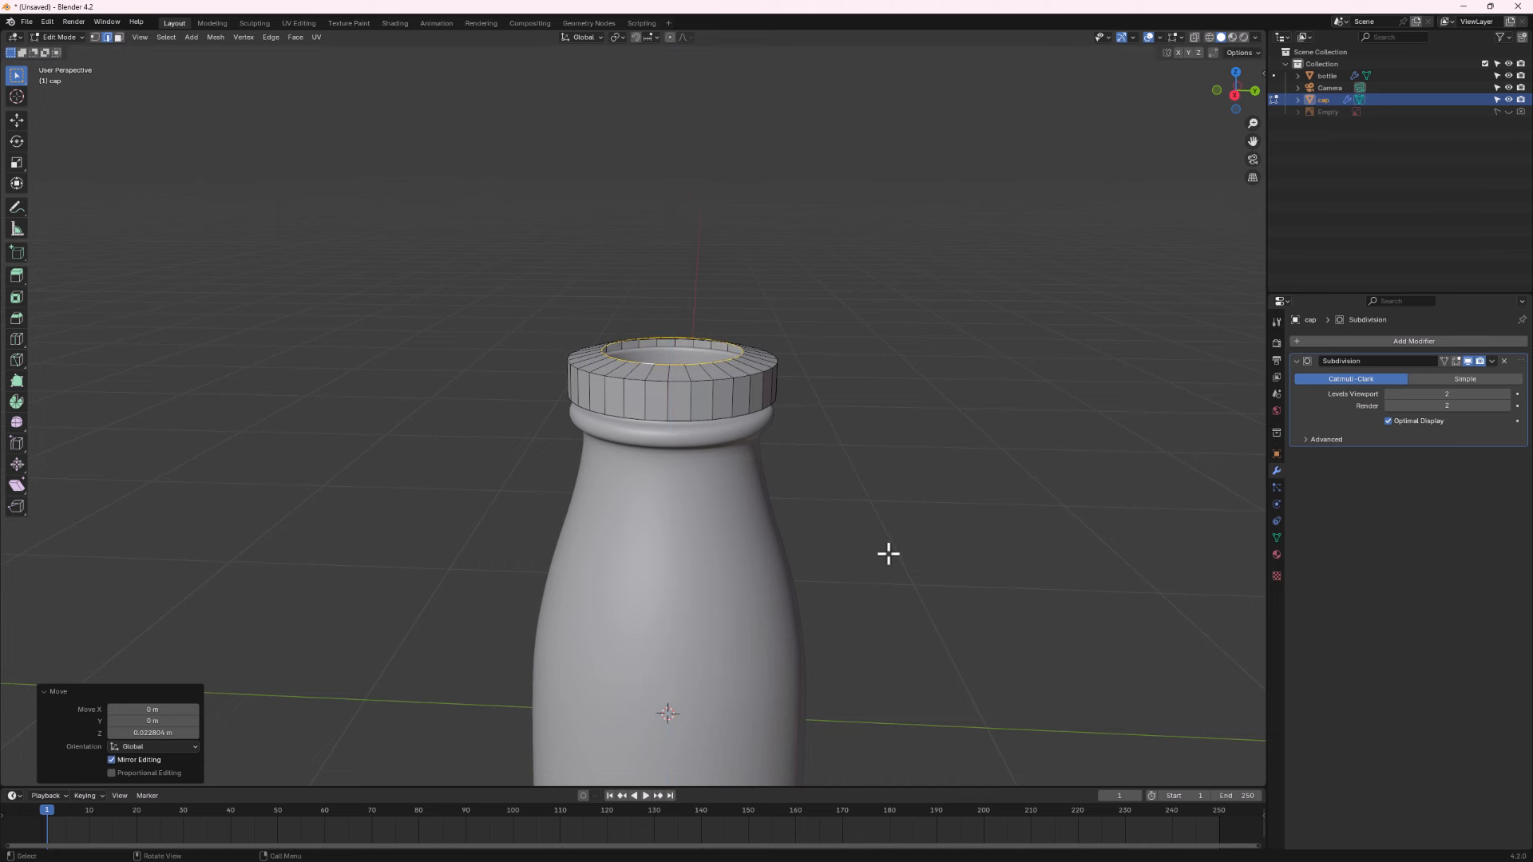
Extrude the inner loop of the cap's top inward again at a scale of about 0.573 and raise it about 0.012 m along Z.
key("s")
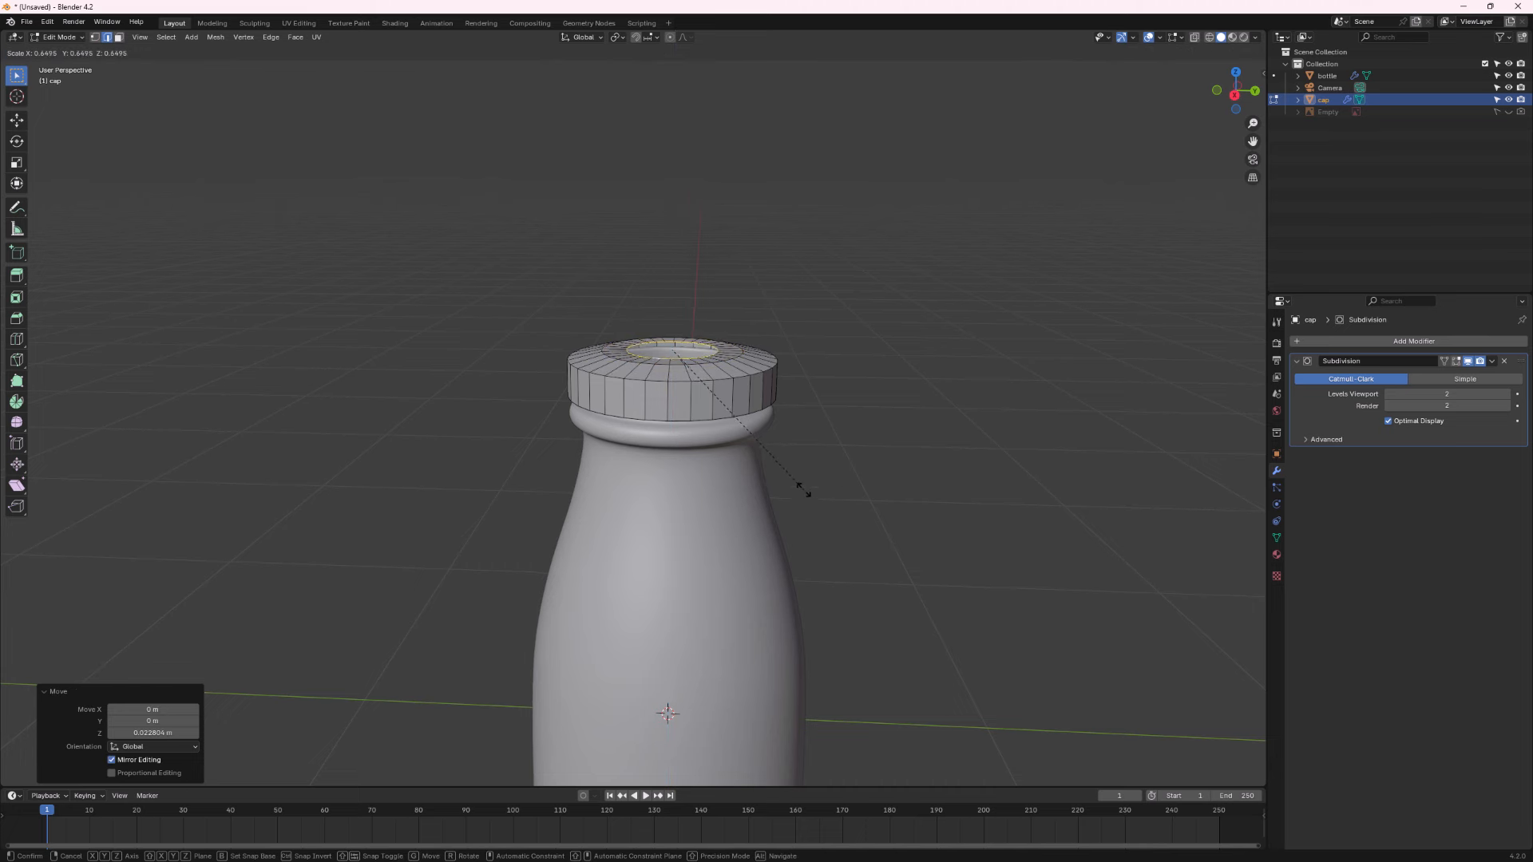
left_click(781, 481)
key("g")
key("z")
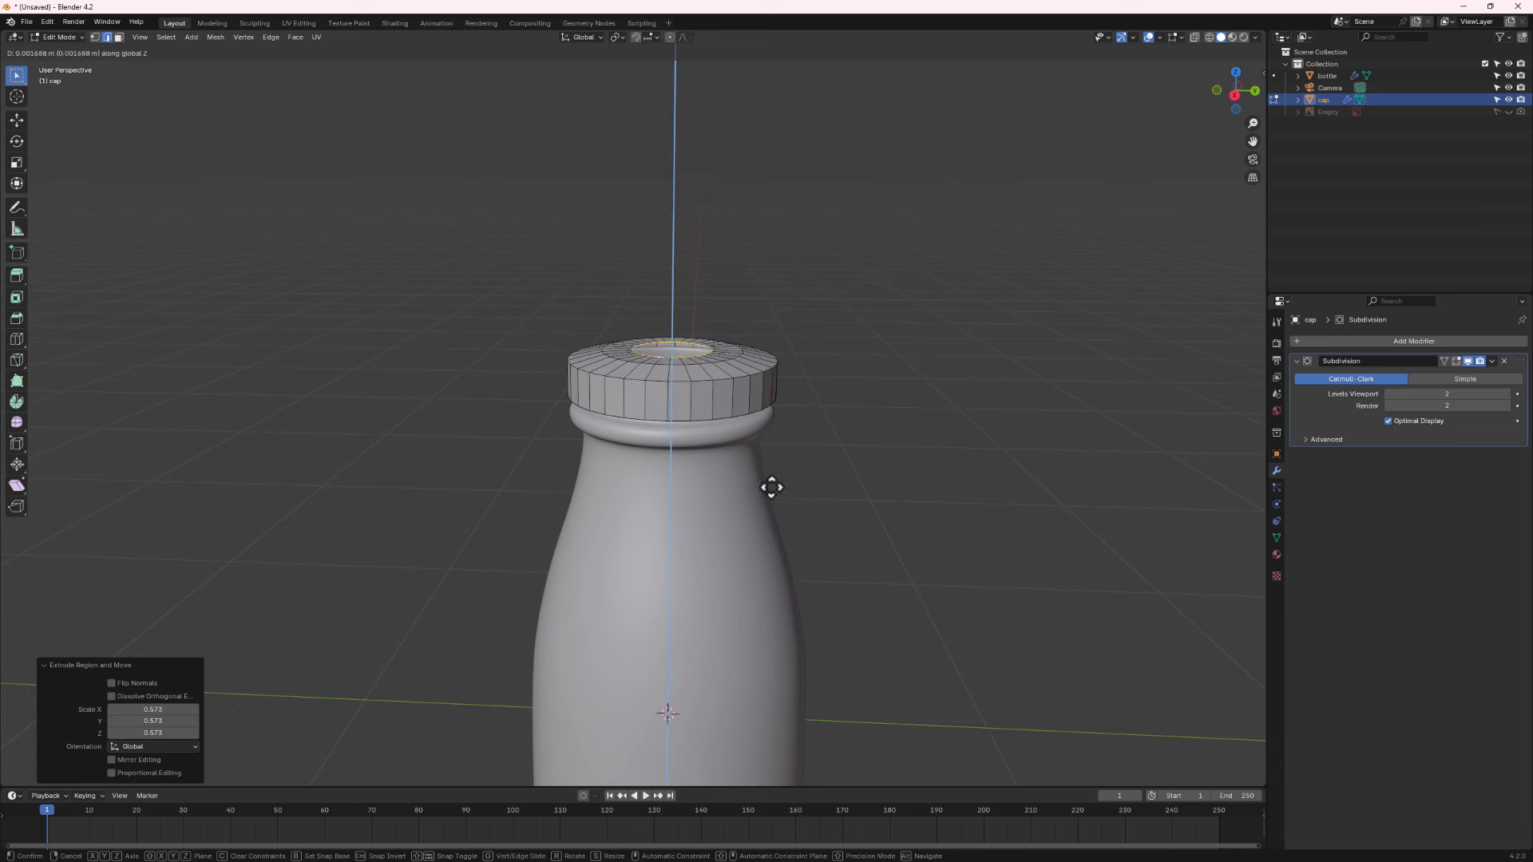
left_click(774, 487)
Close the cap's top with an inward extrusion scaled to about 0.548 and a filled centre face lowered about 0.002 m along Z.
key("s")
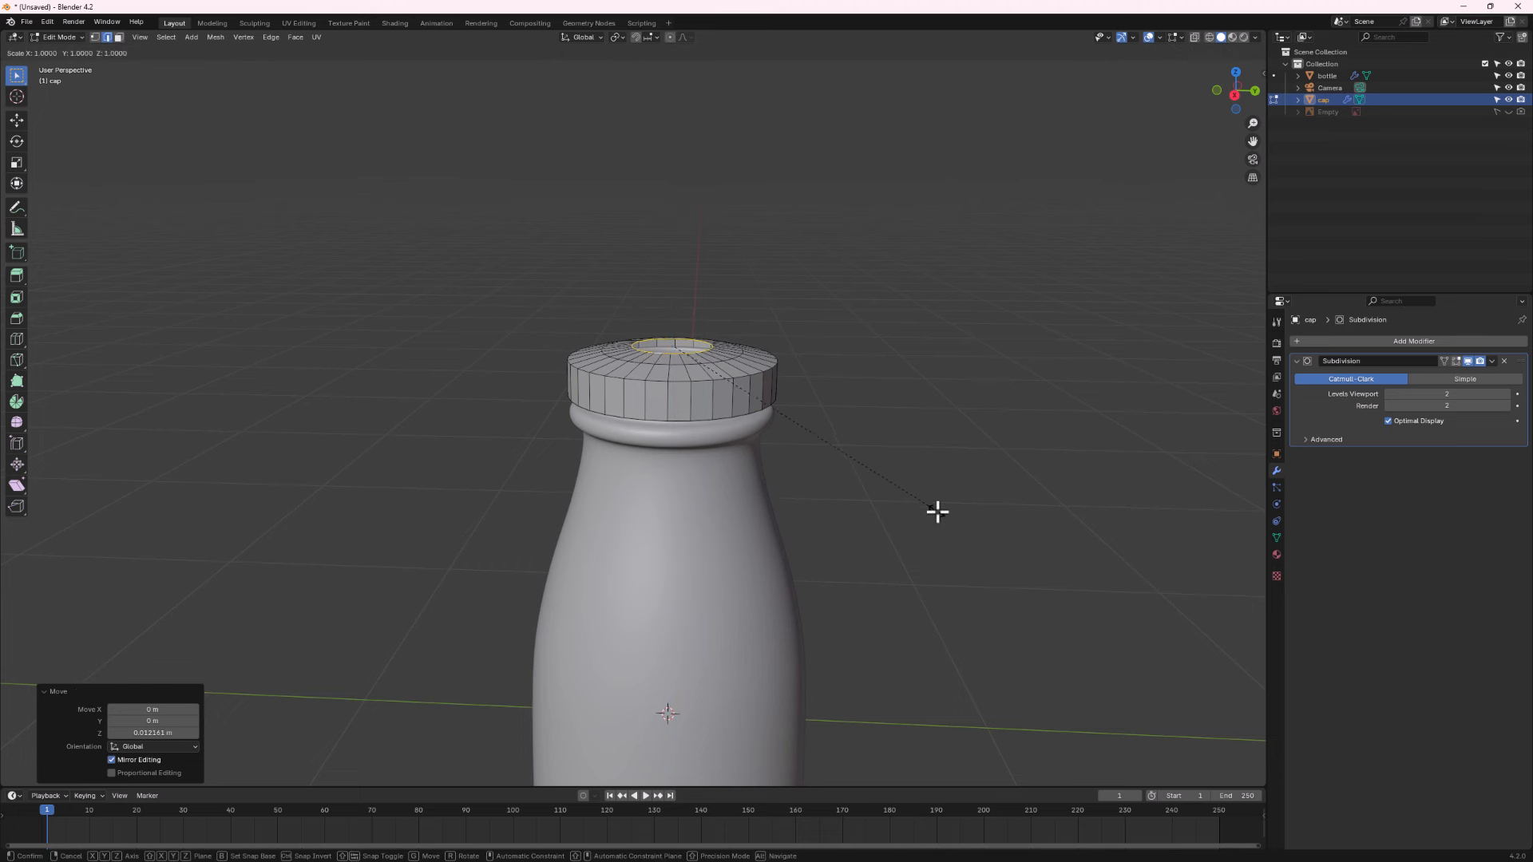
left_click(832, 412)
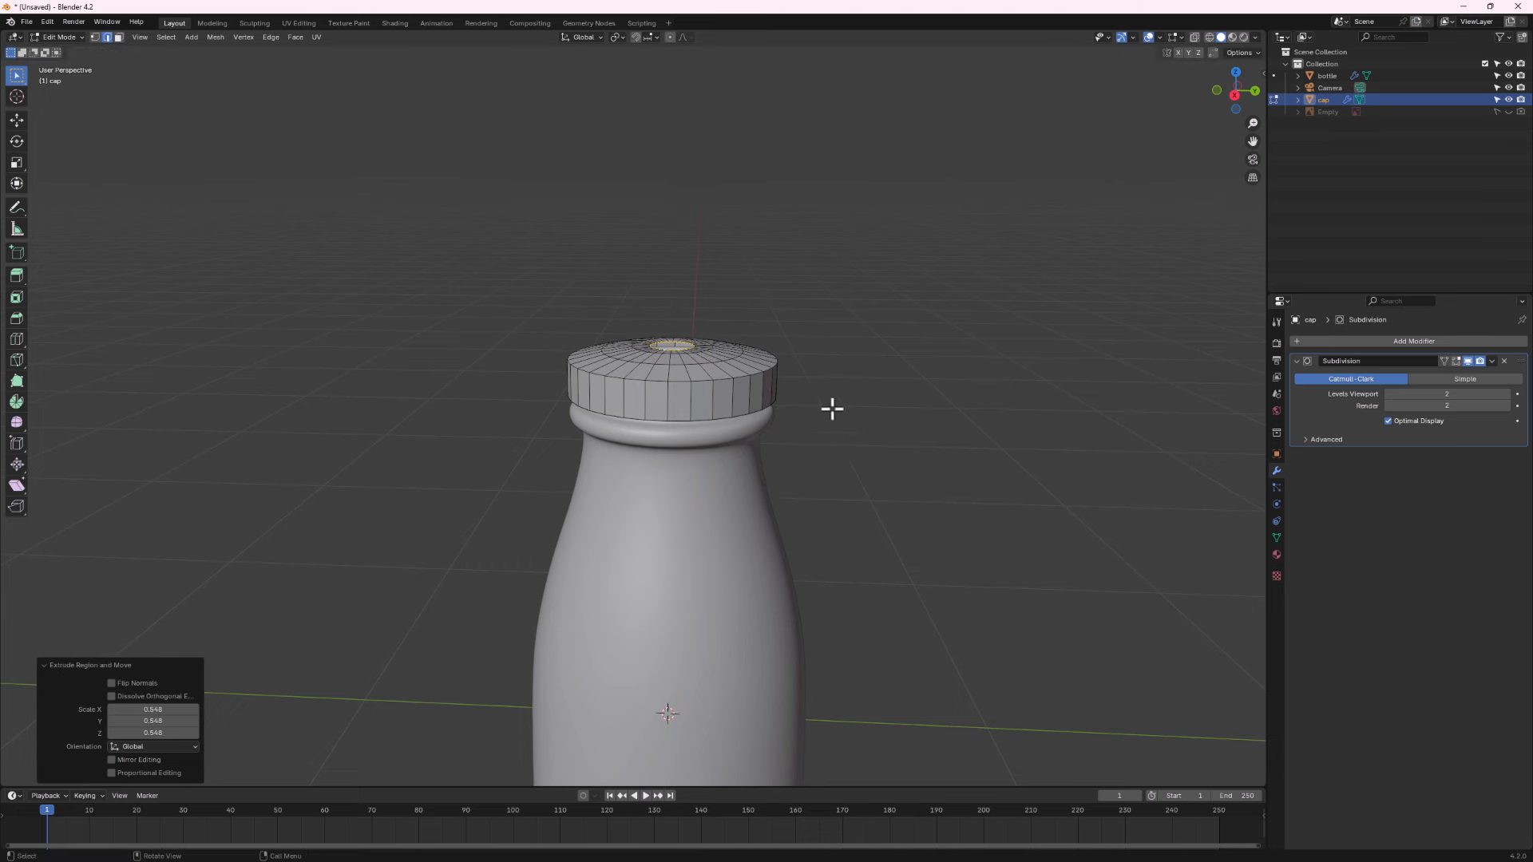
key("g")
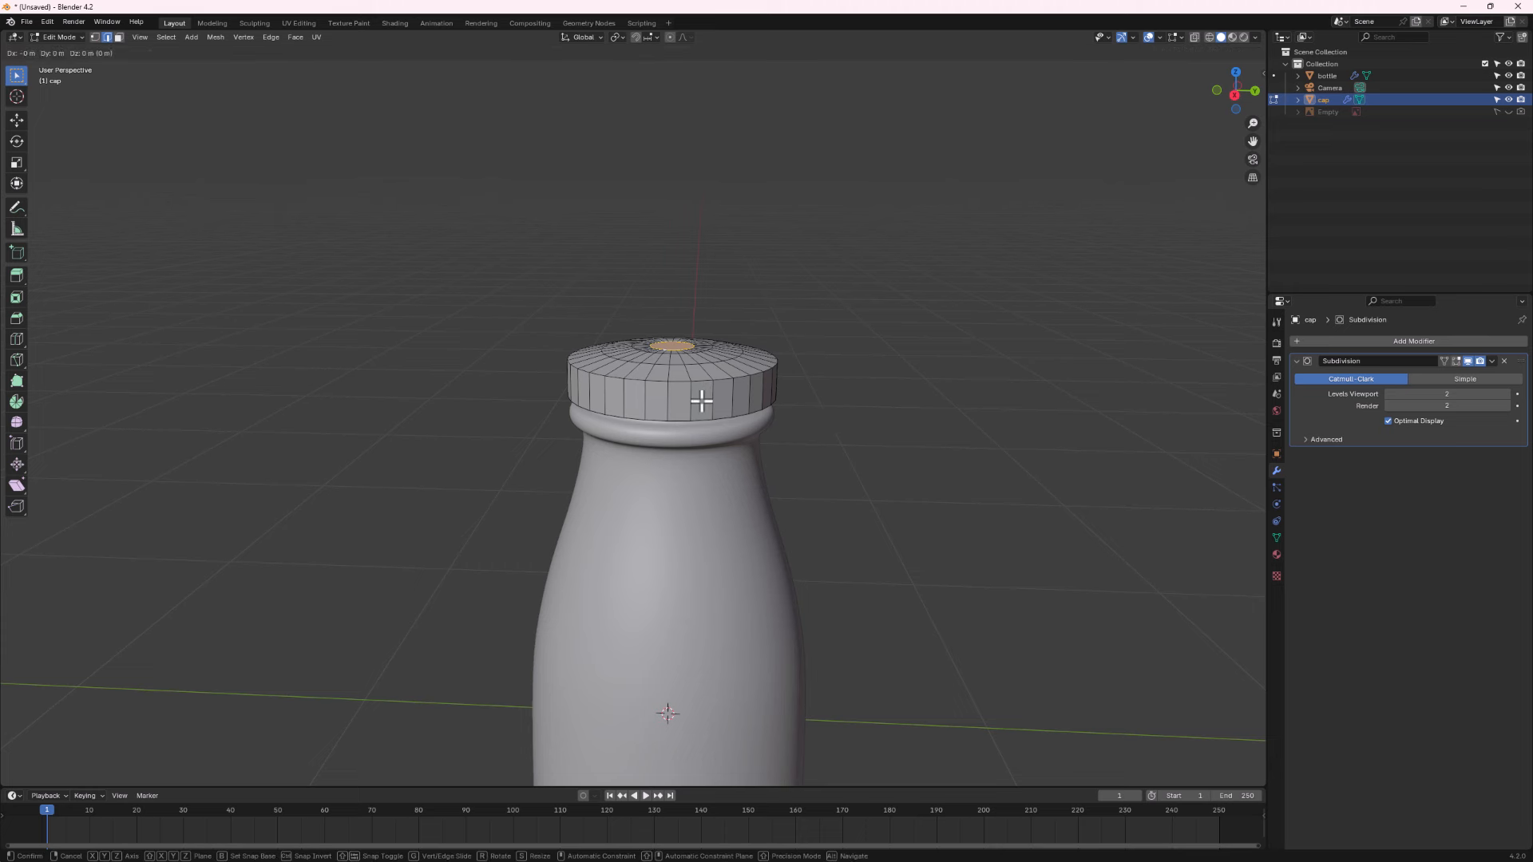
key("z")
left_click(700, 401)
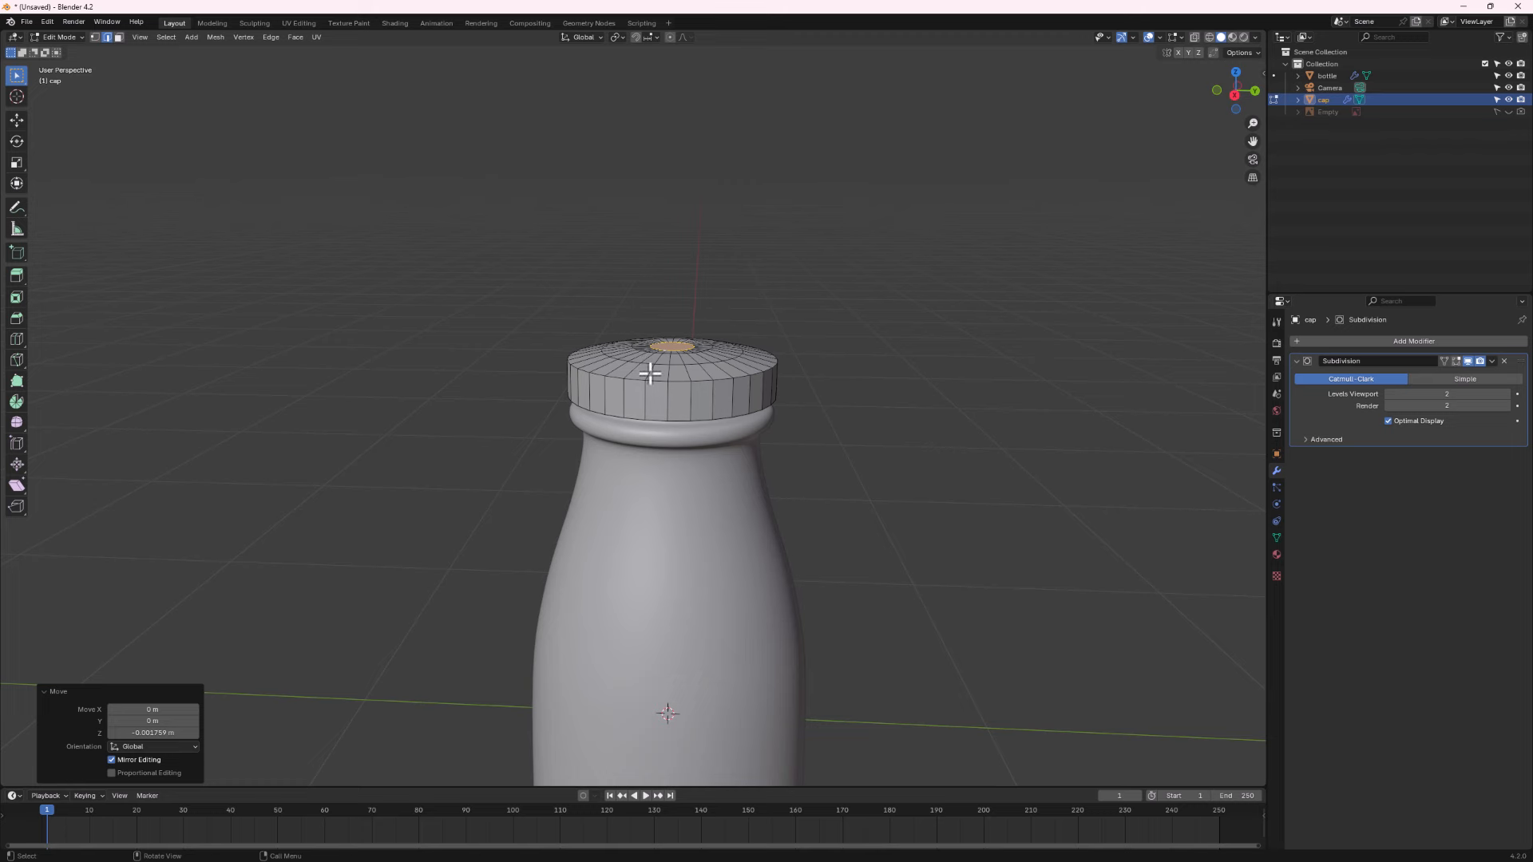
Return the cap to Object Mode and shade it smooth.
key("Tab")
mouse_move(696, 426)
middle_mouse_down()
mouse_move(700, 452)
mouse_move(774, 433)
mouse_move(714, 432)
mouse_move(685, 398)
mouse_move(669, 455)
mouse_move(680, 441)
middle_mouse_up()
right_click(679, 436)
left_click(680, 437)
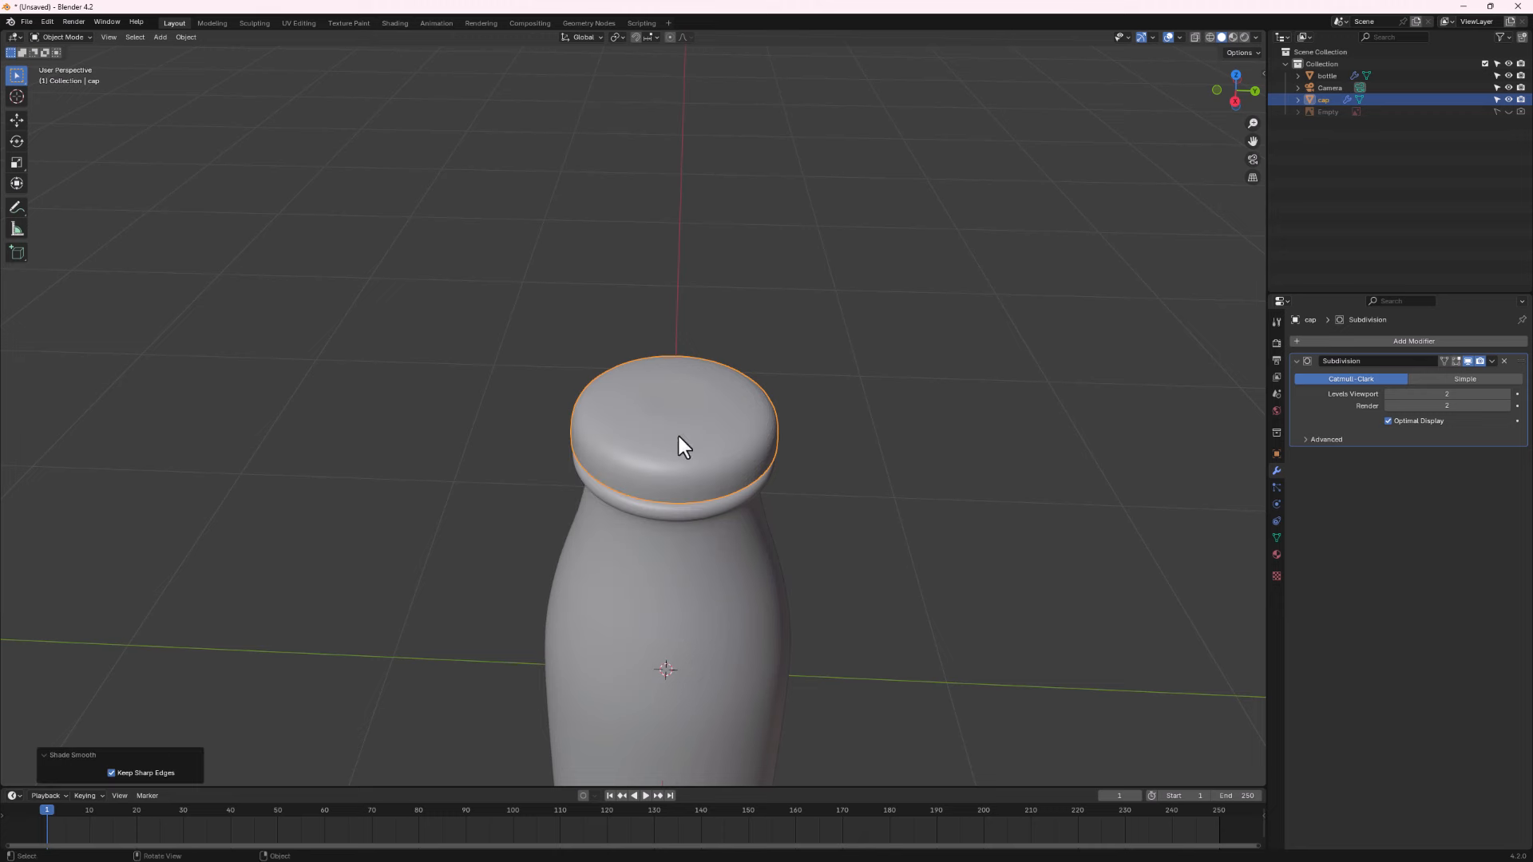
Add a loop cut around the cap's side wall near its top edge, slid to a factor of about -0.63.
middle_click_drag(723, 499, 755, 425)
middle_click_drag(749, 367, 655, 372)
scroll(678, 385, "up", 2)
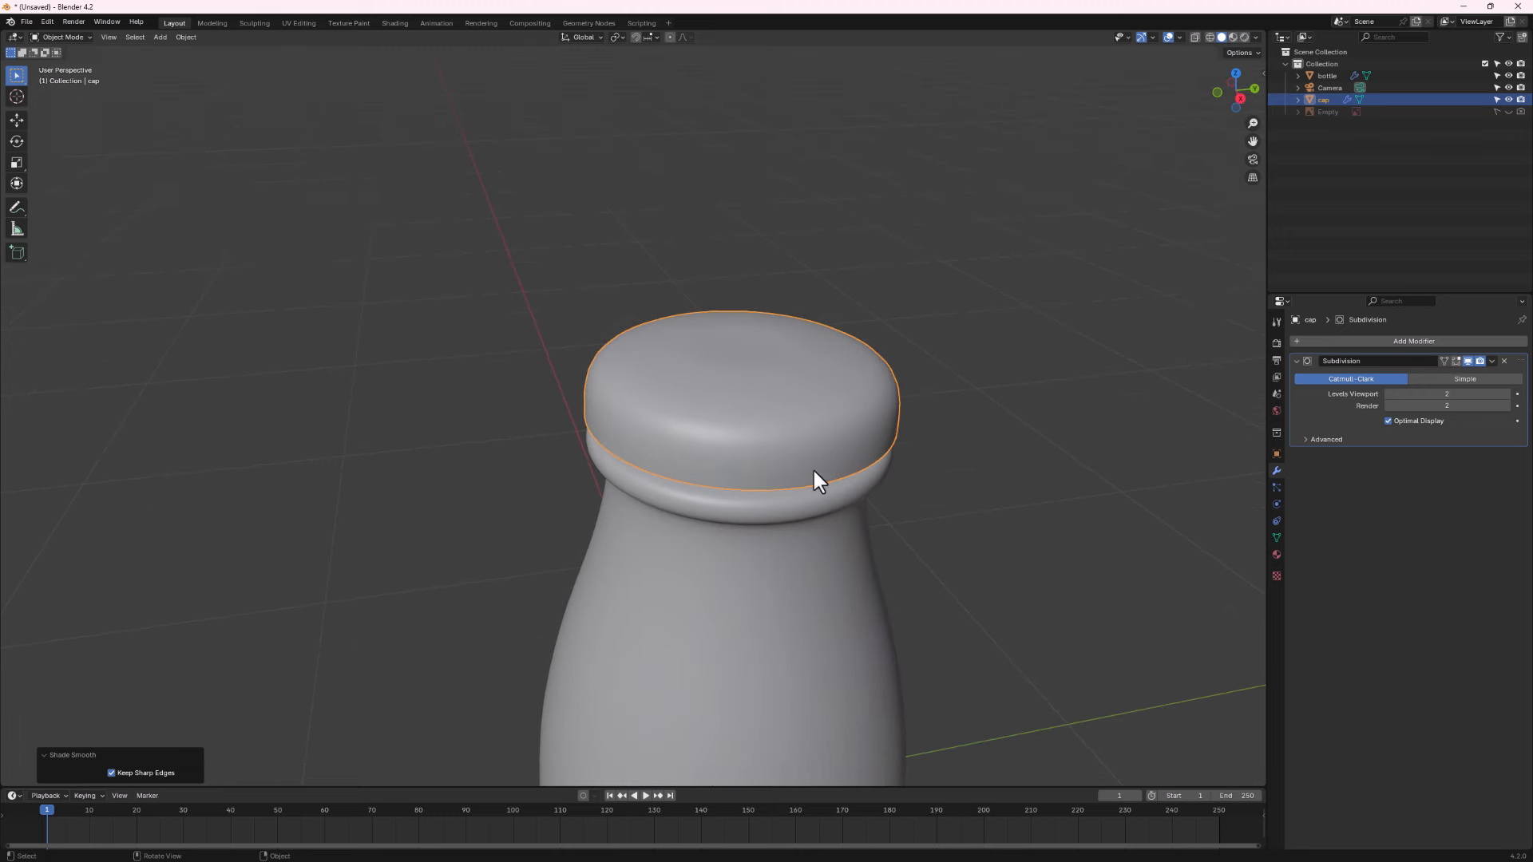
middle_click_drag(765, 397, 772, 402)
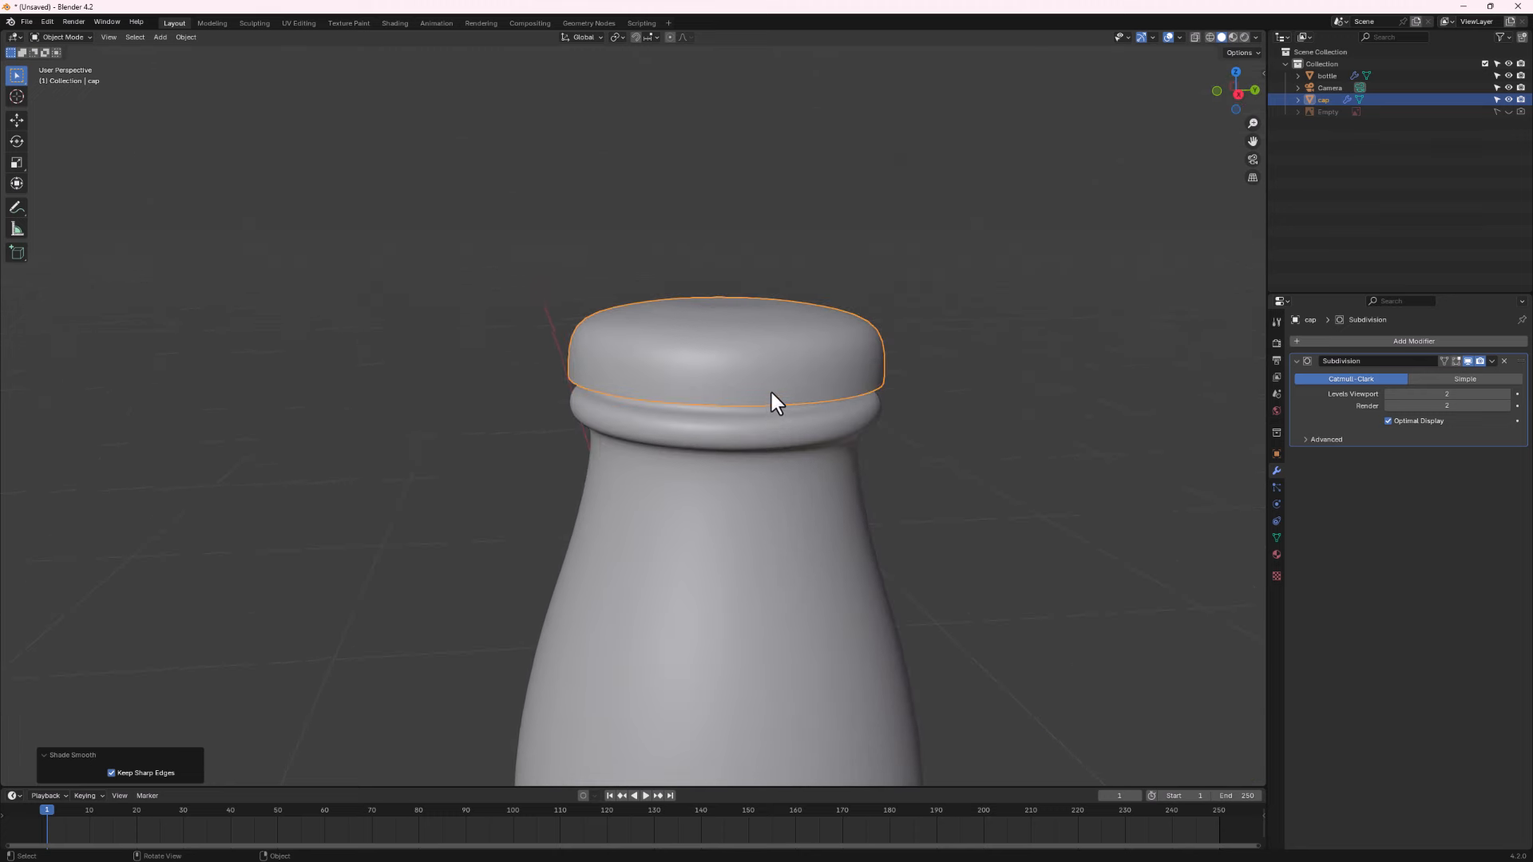
key("Tab")
key("ctrl+r")
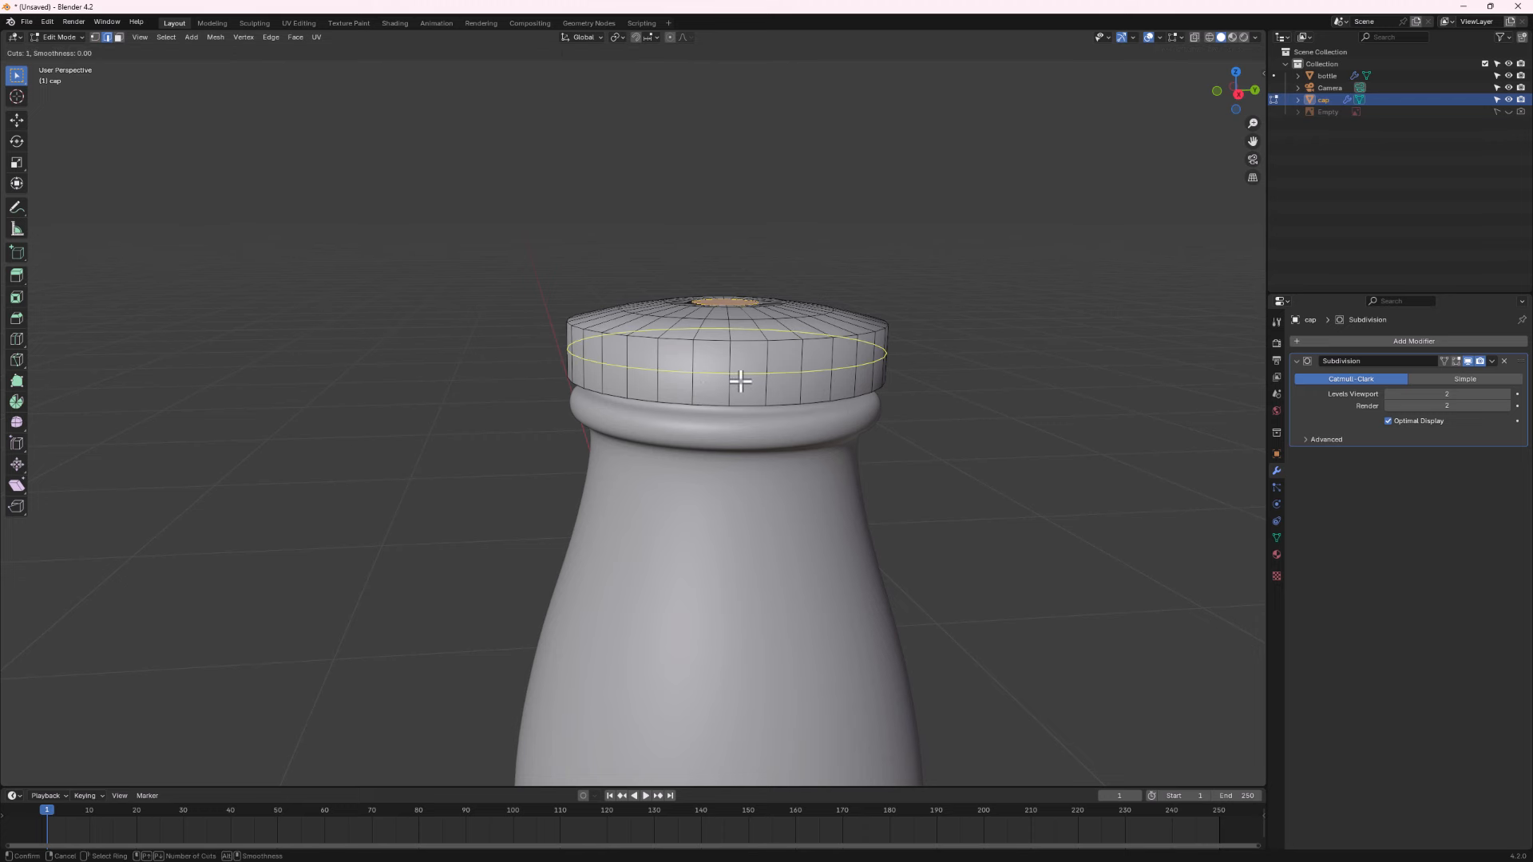
left_click(739, 379)
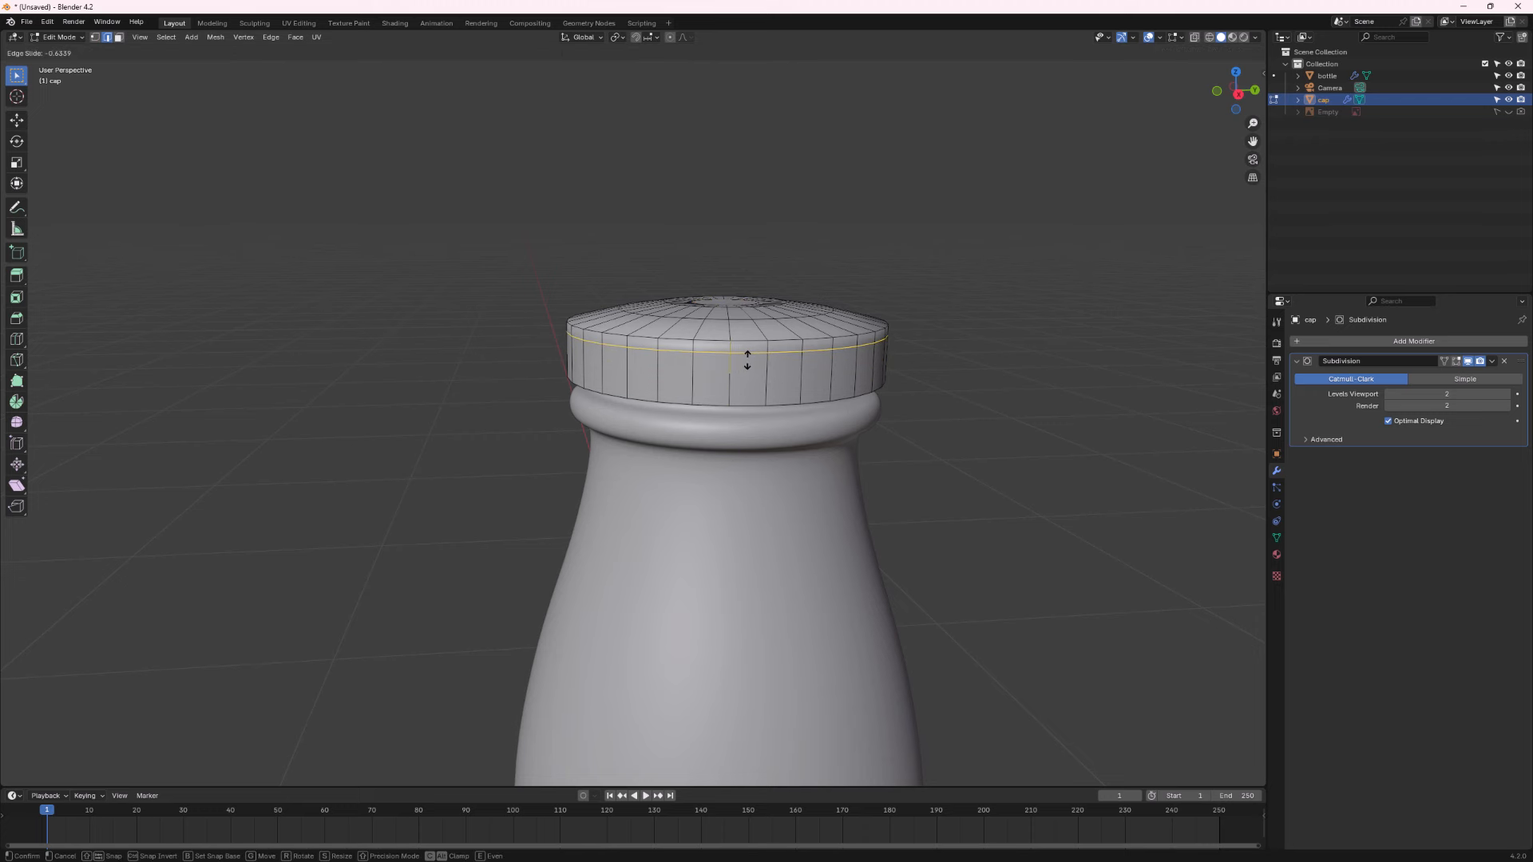
left_click(747, 360)
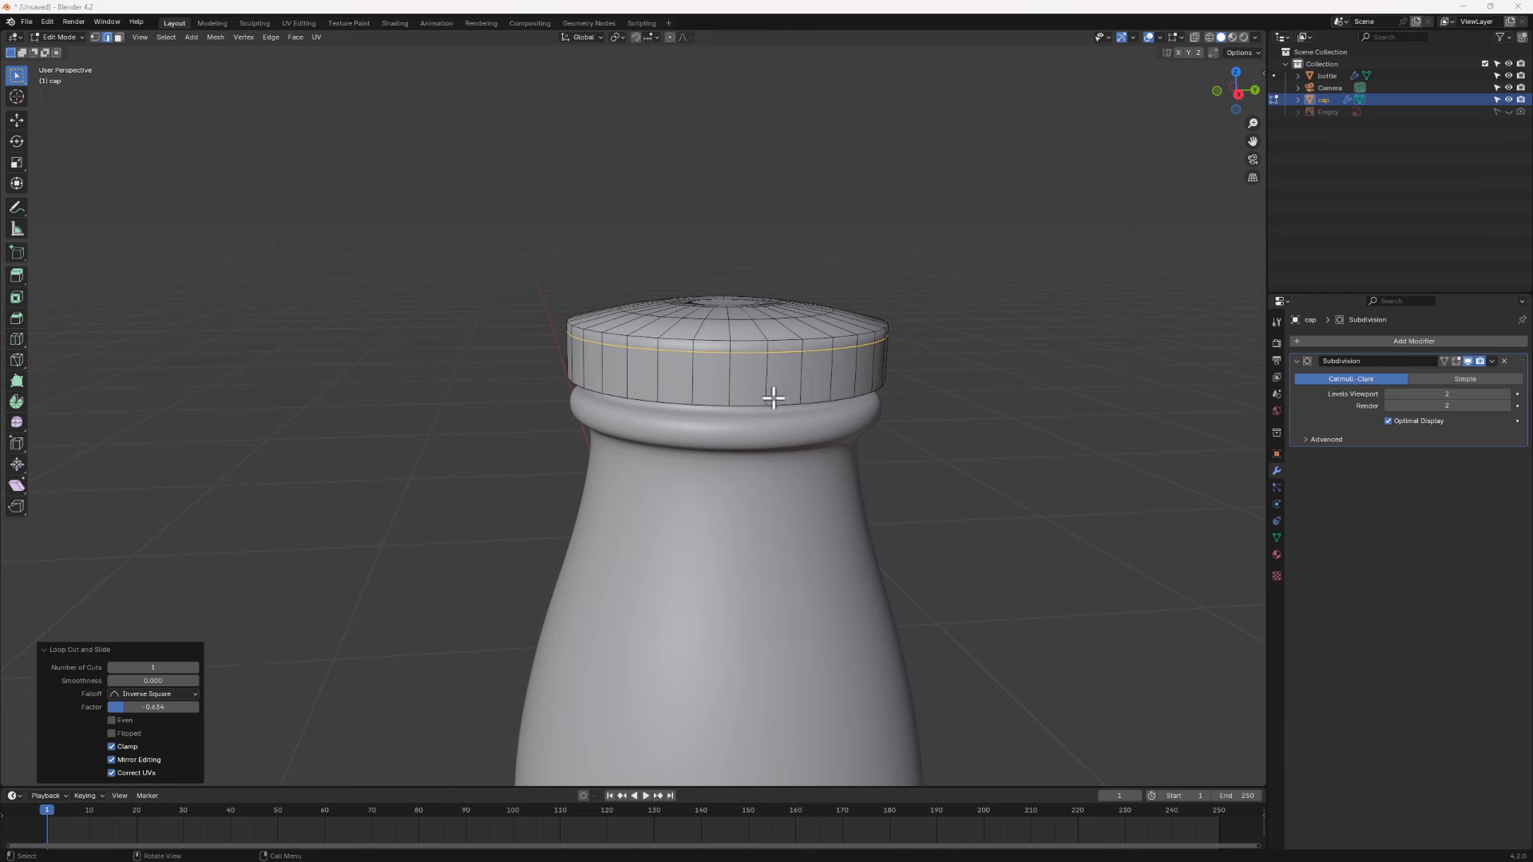
key("Tab")
middle_click_drag(907, 400, 575, 358)
middle_click_drag(755, 387, 539, 398)
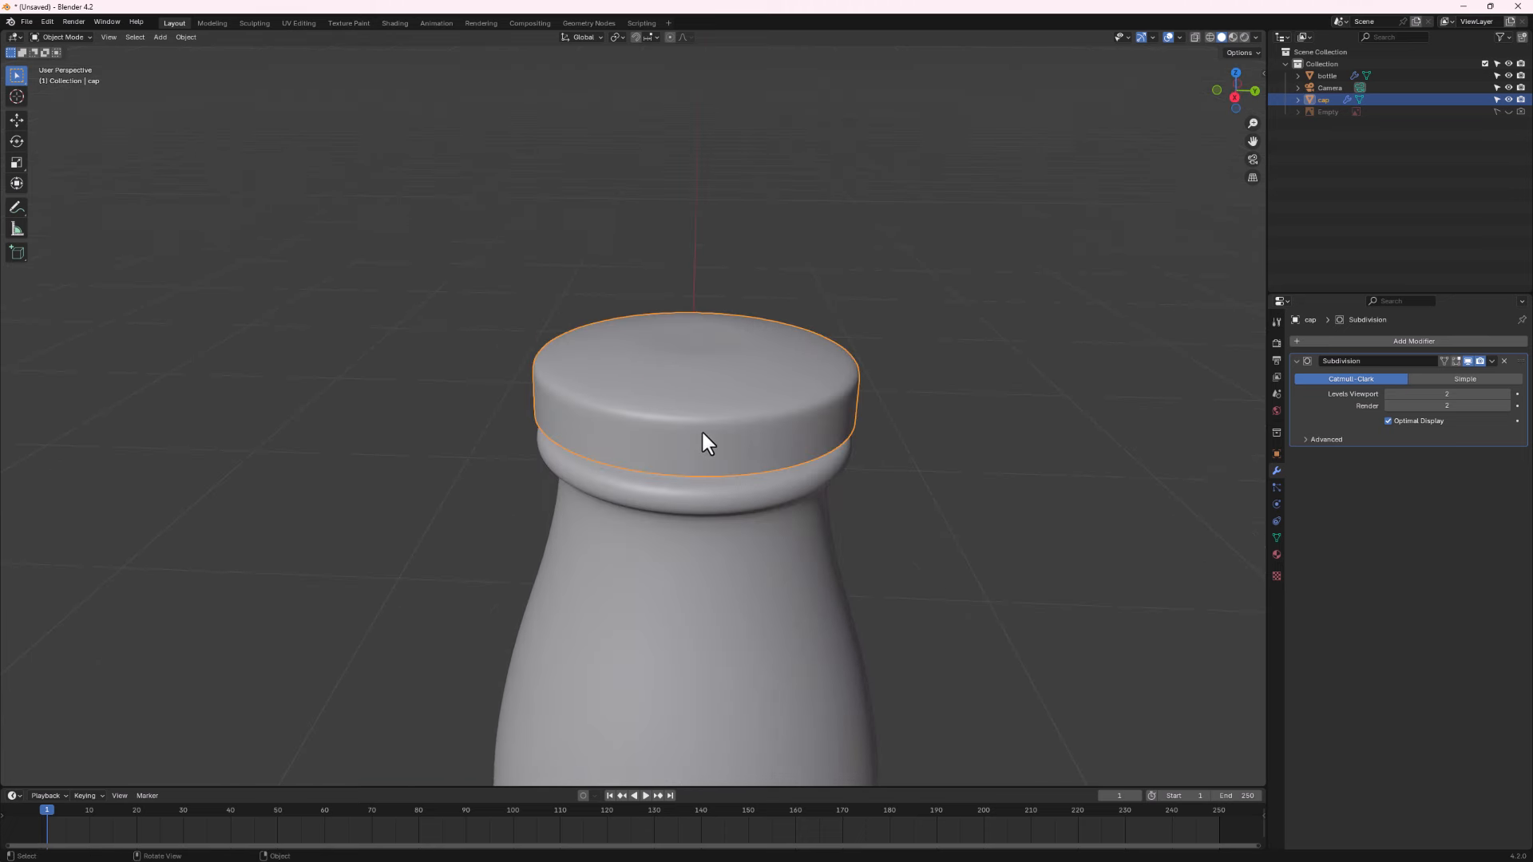
Isolate the cap in local view and extrude all its faces inward along their normals by about 0.019 m to give it wall thickness.
key("Tab")
middle_click_drag(702, 444, 697, 389)
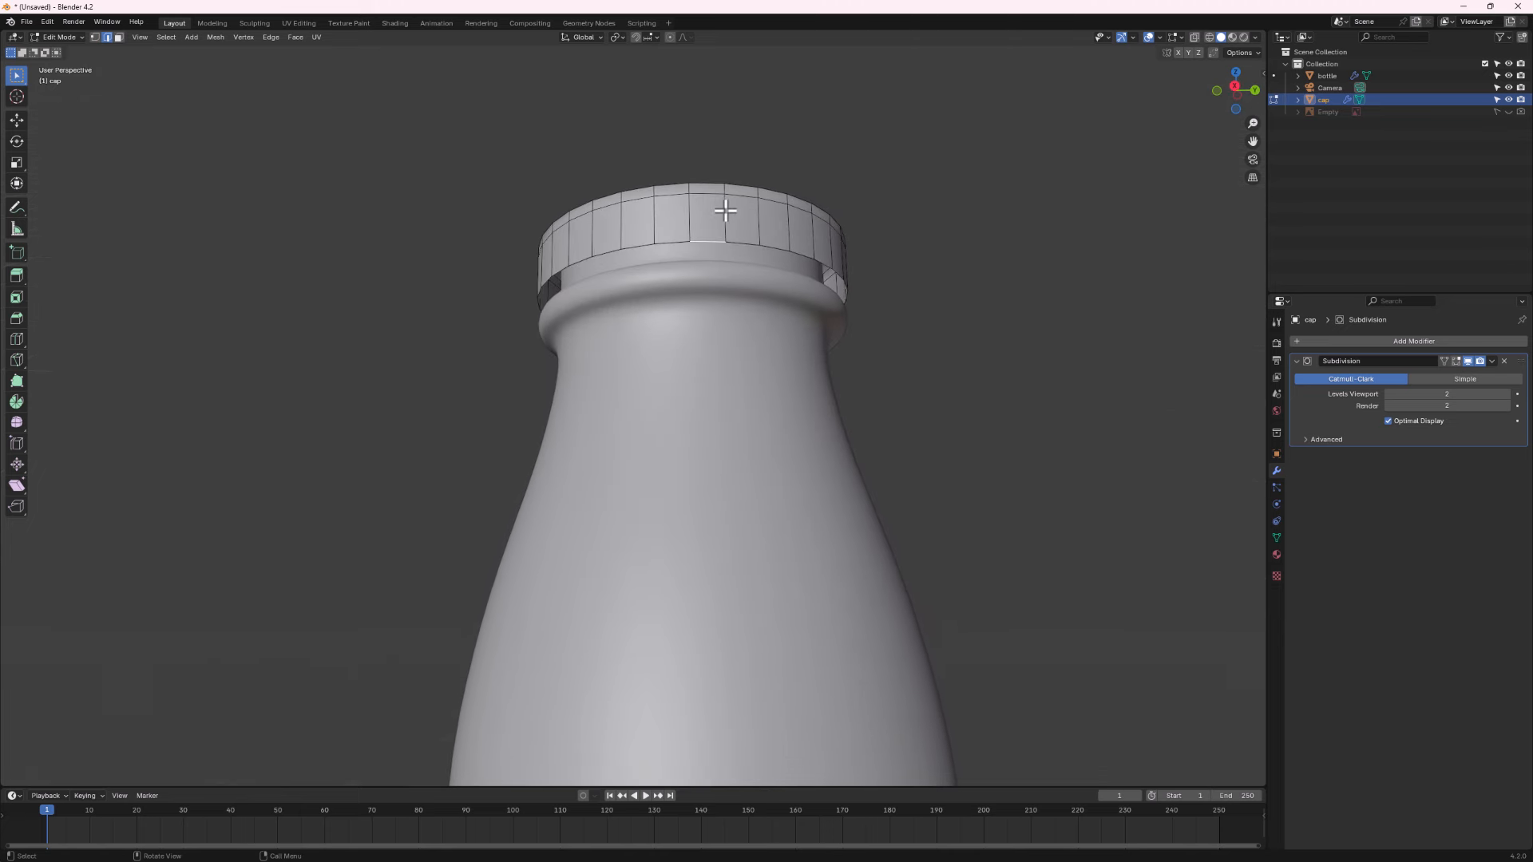
key("a")
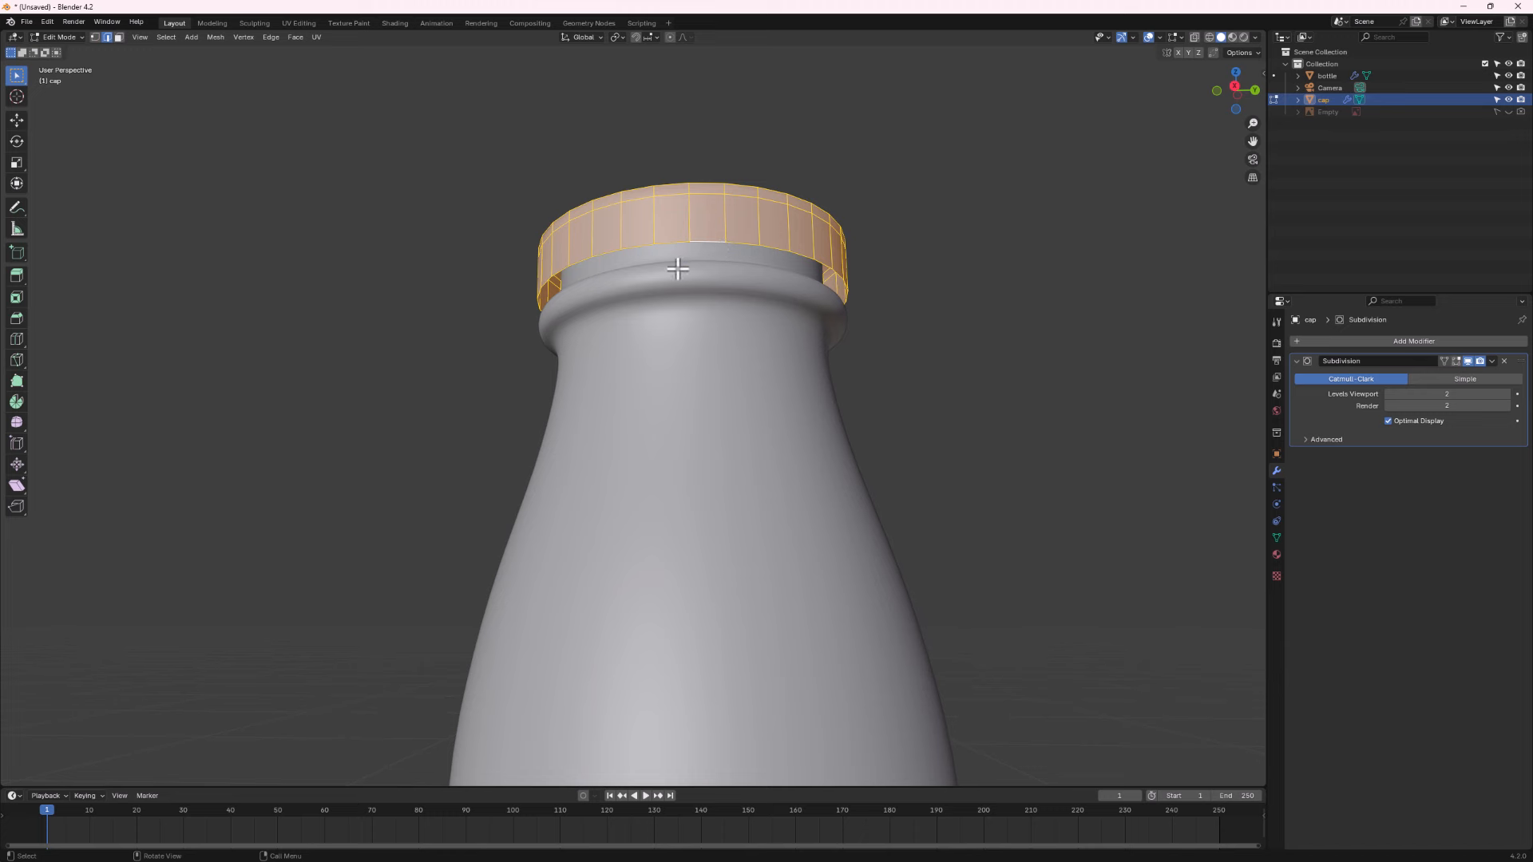
key("g")
left_click(701, 298)
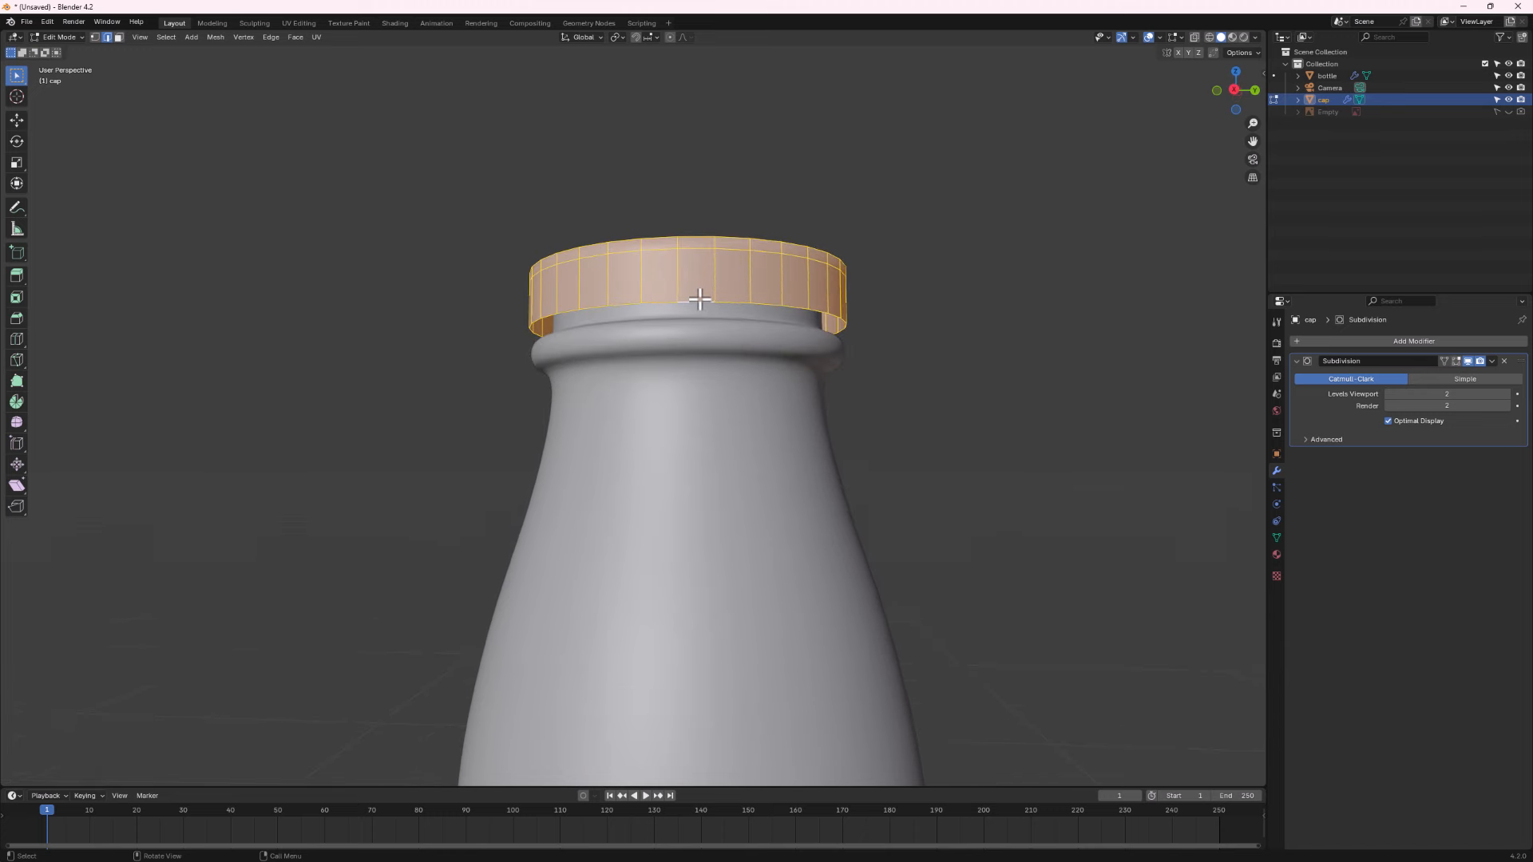
key("KP_Divide")
middle_click_drag(702, 352, 735, 400)
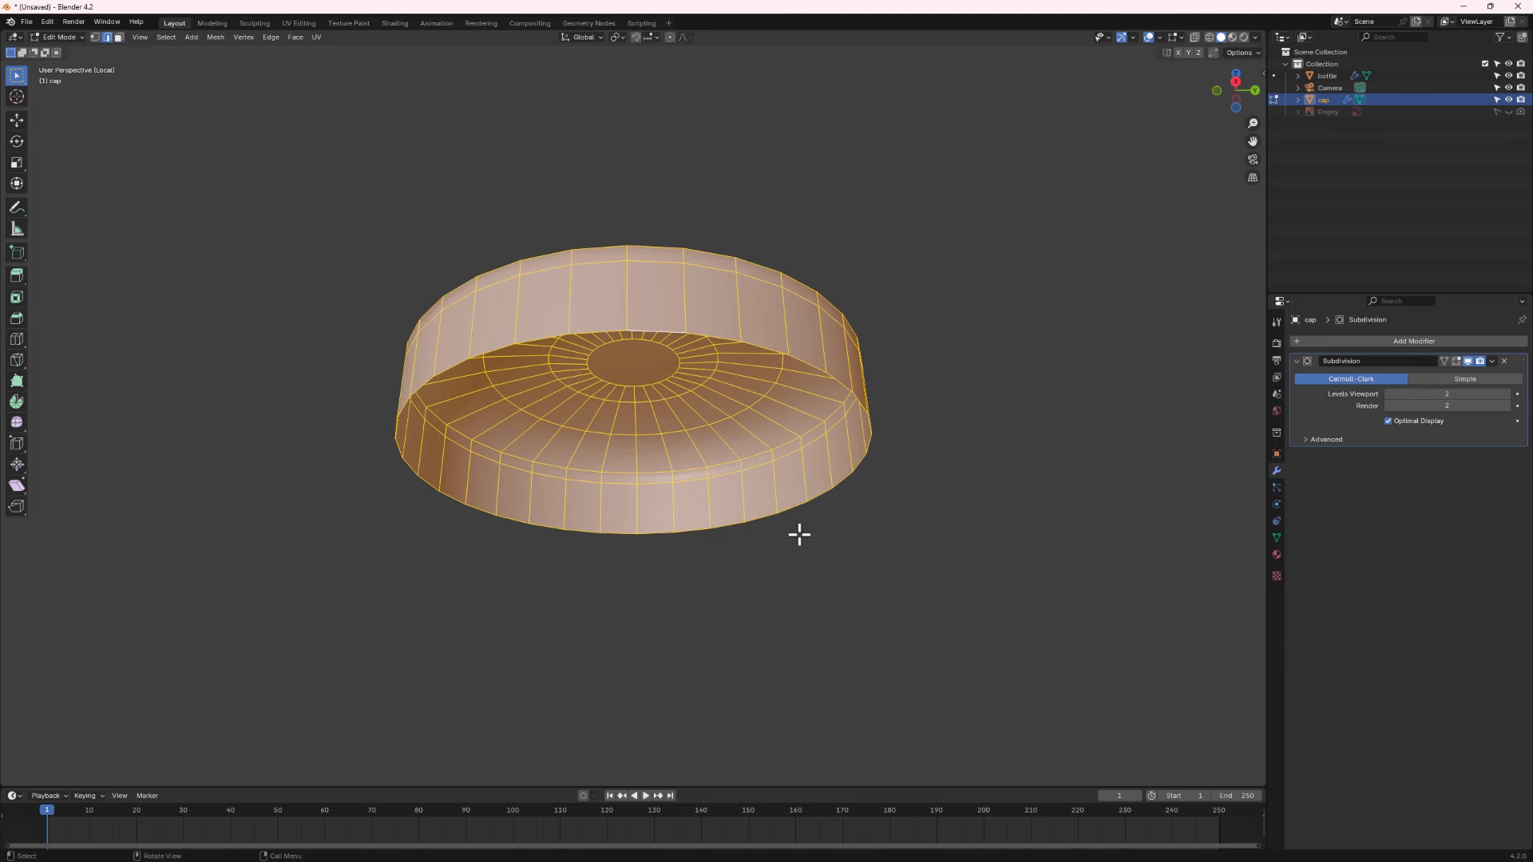
key("alt+e")
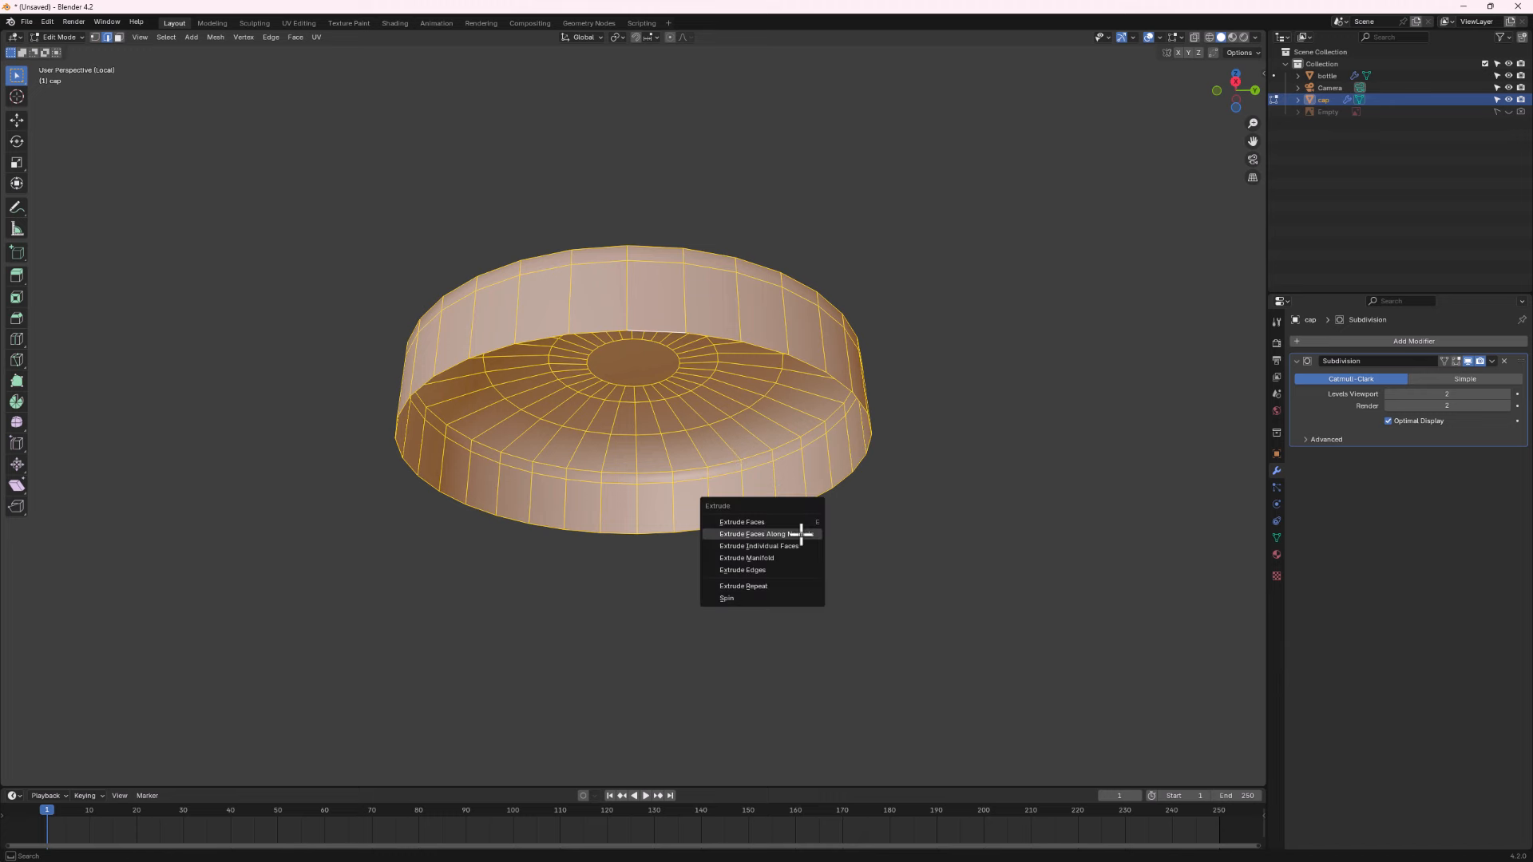
left_click(791, 534)
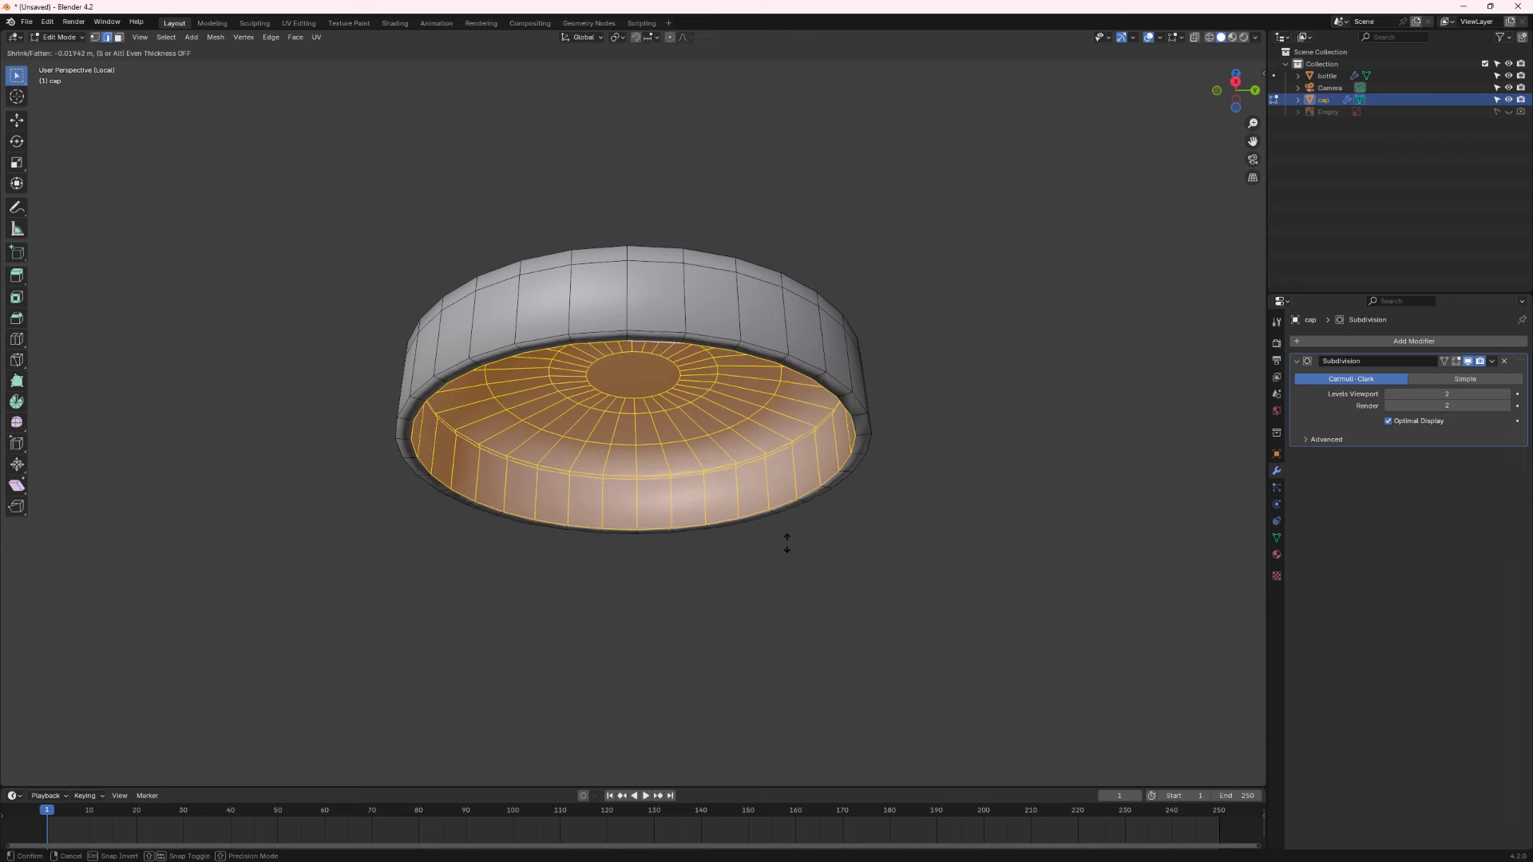
left_click(786, 546)
middle_click_drag(786, 545, 774, 367)
key("Tab")
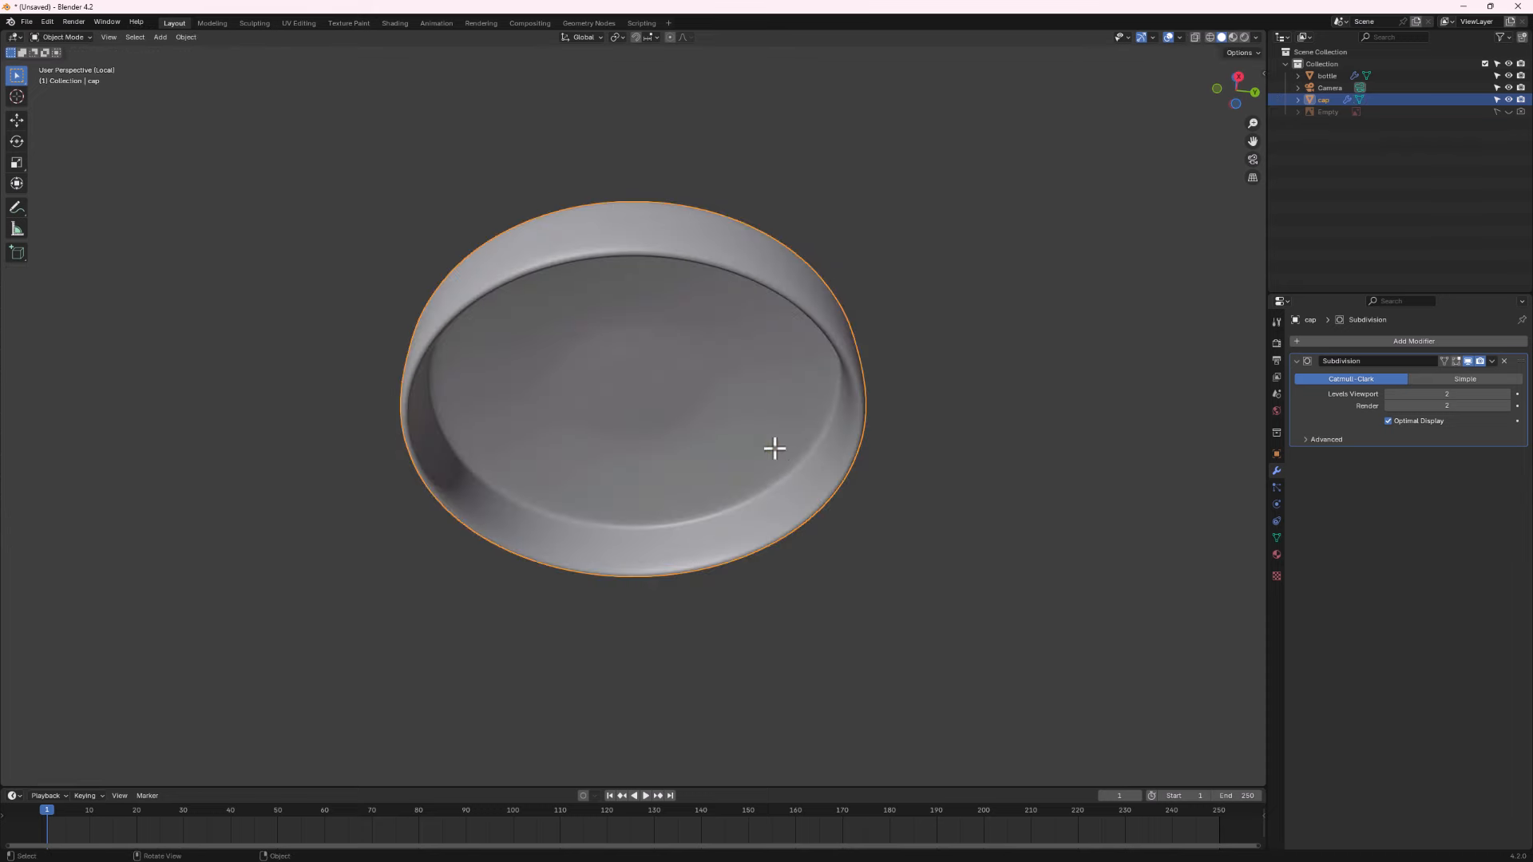
Add a loop cut around the cap's outer wall near the bottom rim, slid to a factor of about 0.67.
middle_click_drag(774, 448, 838, 490)
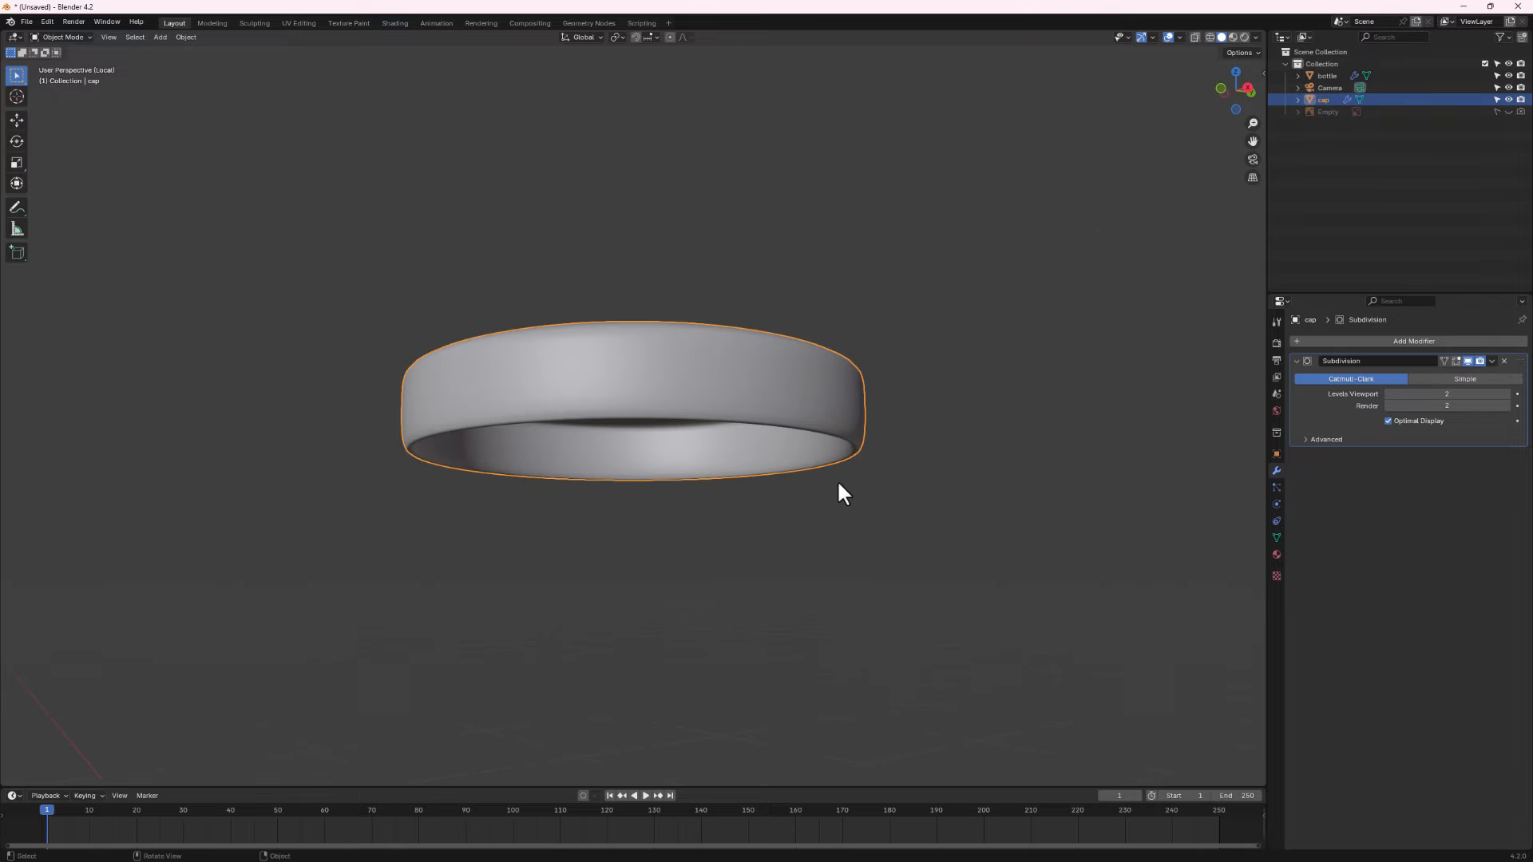
key("Tab")
key("ctrl+r")
left_click(588, 411)
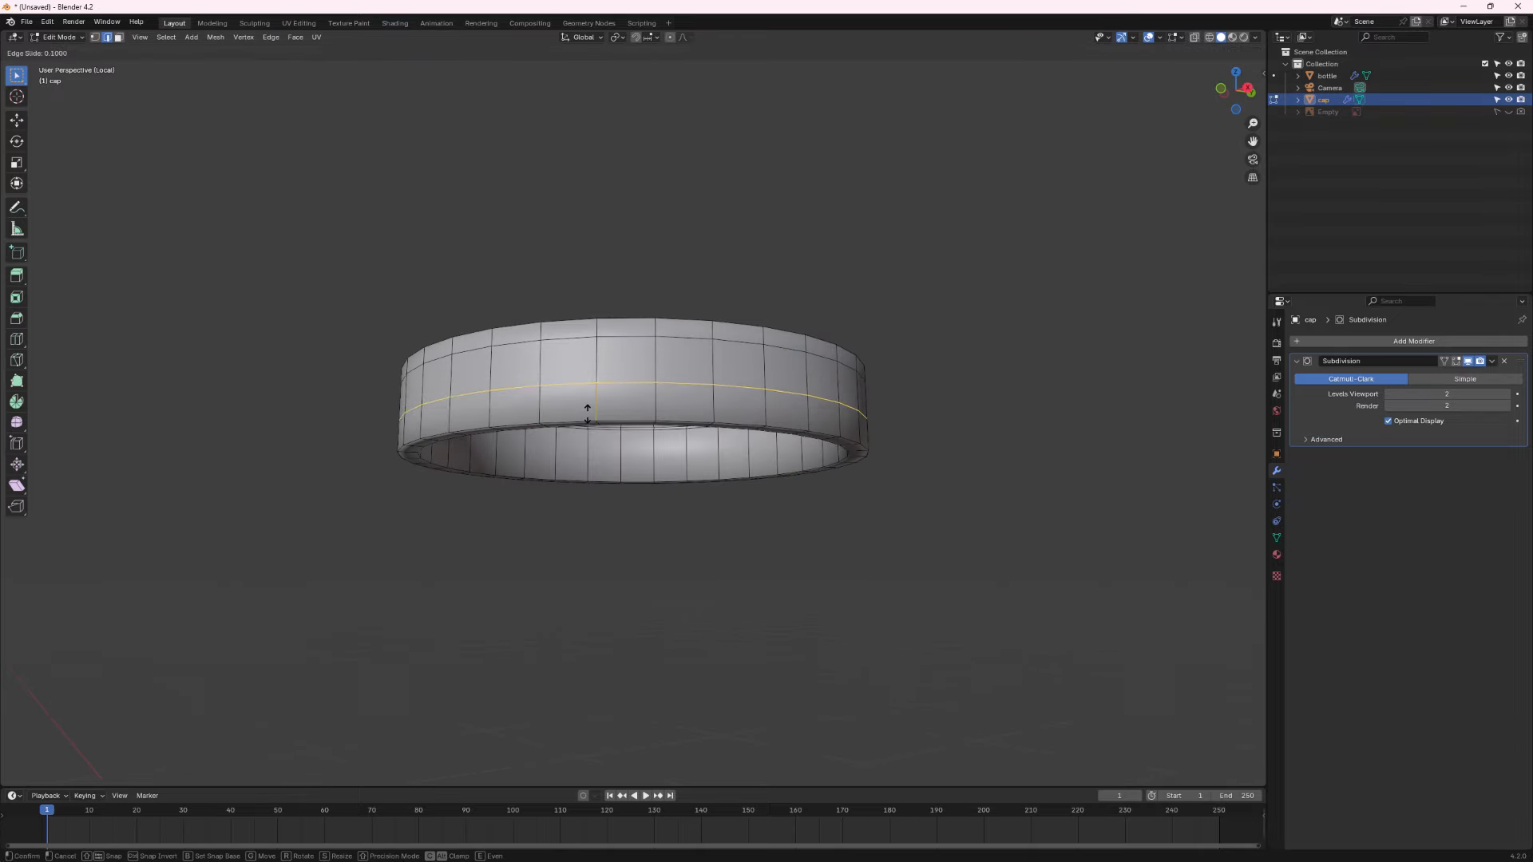
left_click(588, 439)
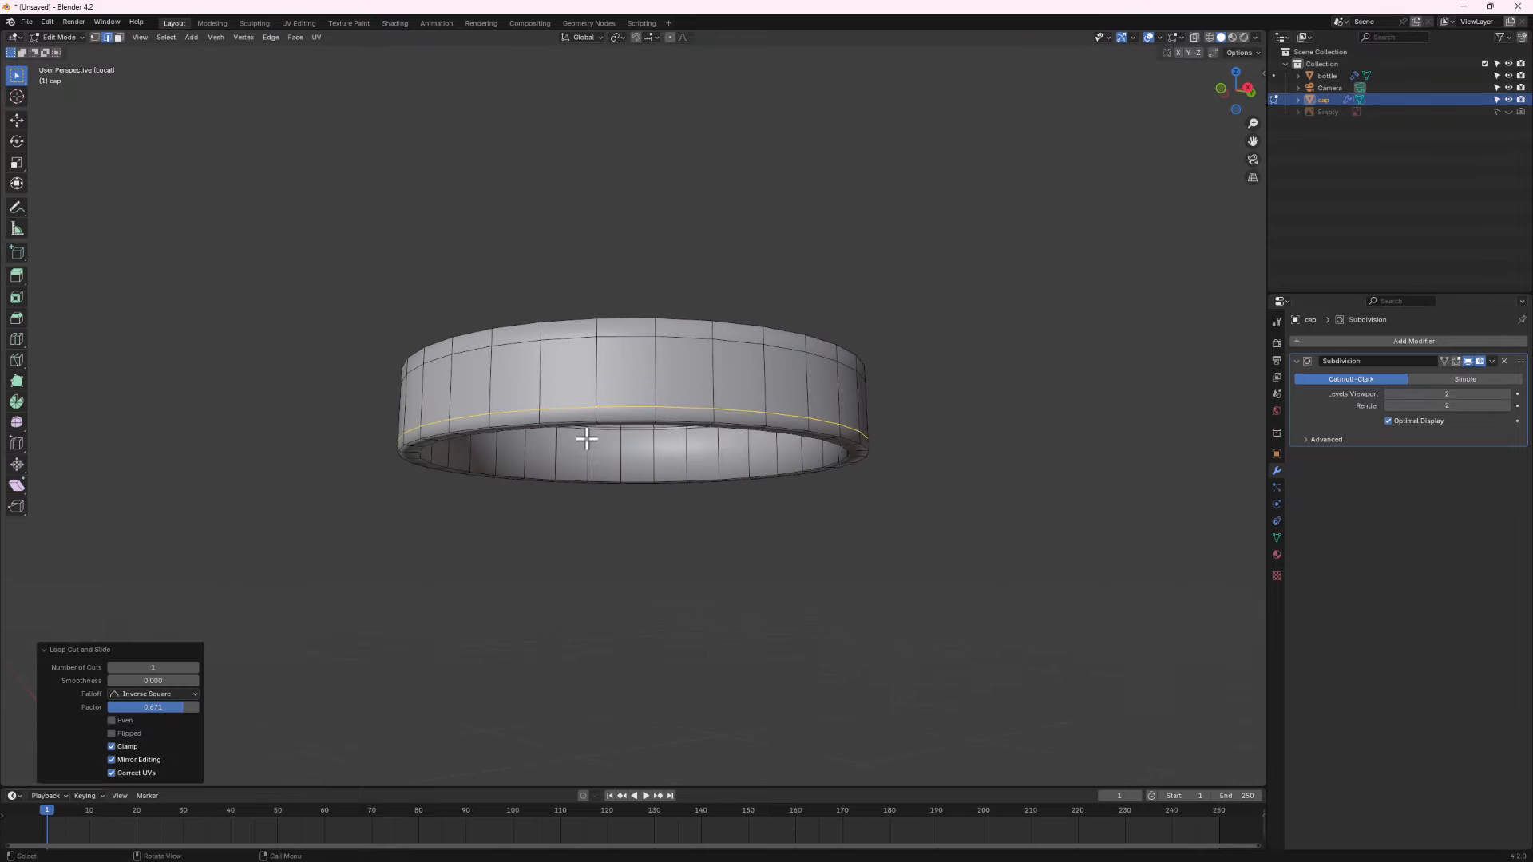
Add a loop cut around the cap's inner wall near the bottom rim, slid to a factor of about 0.60, and return to Object Mode.
key("ctrl+r")
left_click(649, 461)
left_click(650, 471)
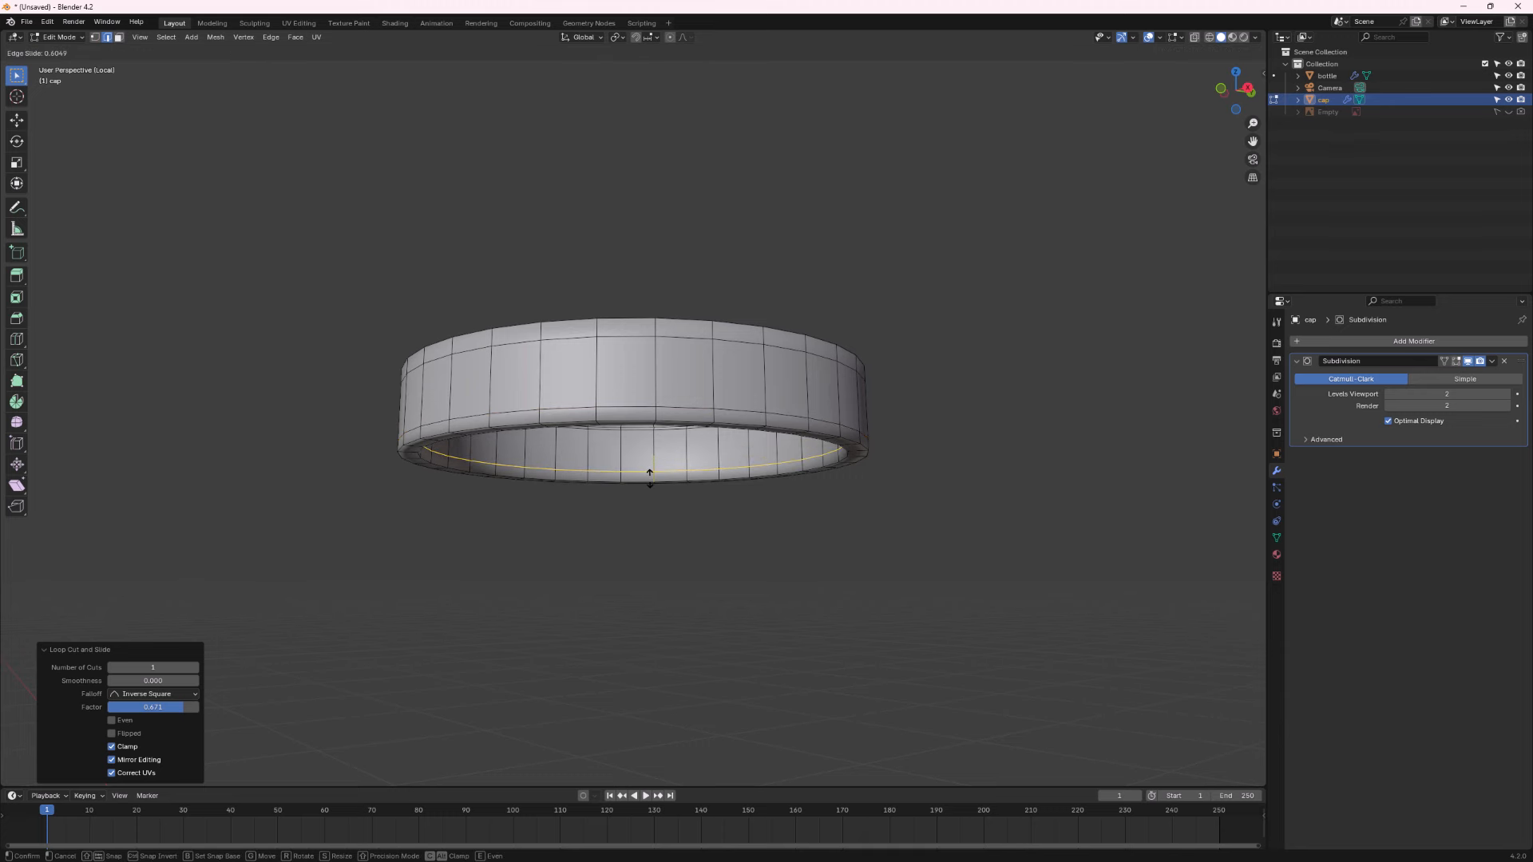
key("Tab")
middle_click_drag(651, 473, 664, 413)
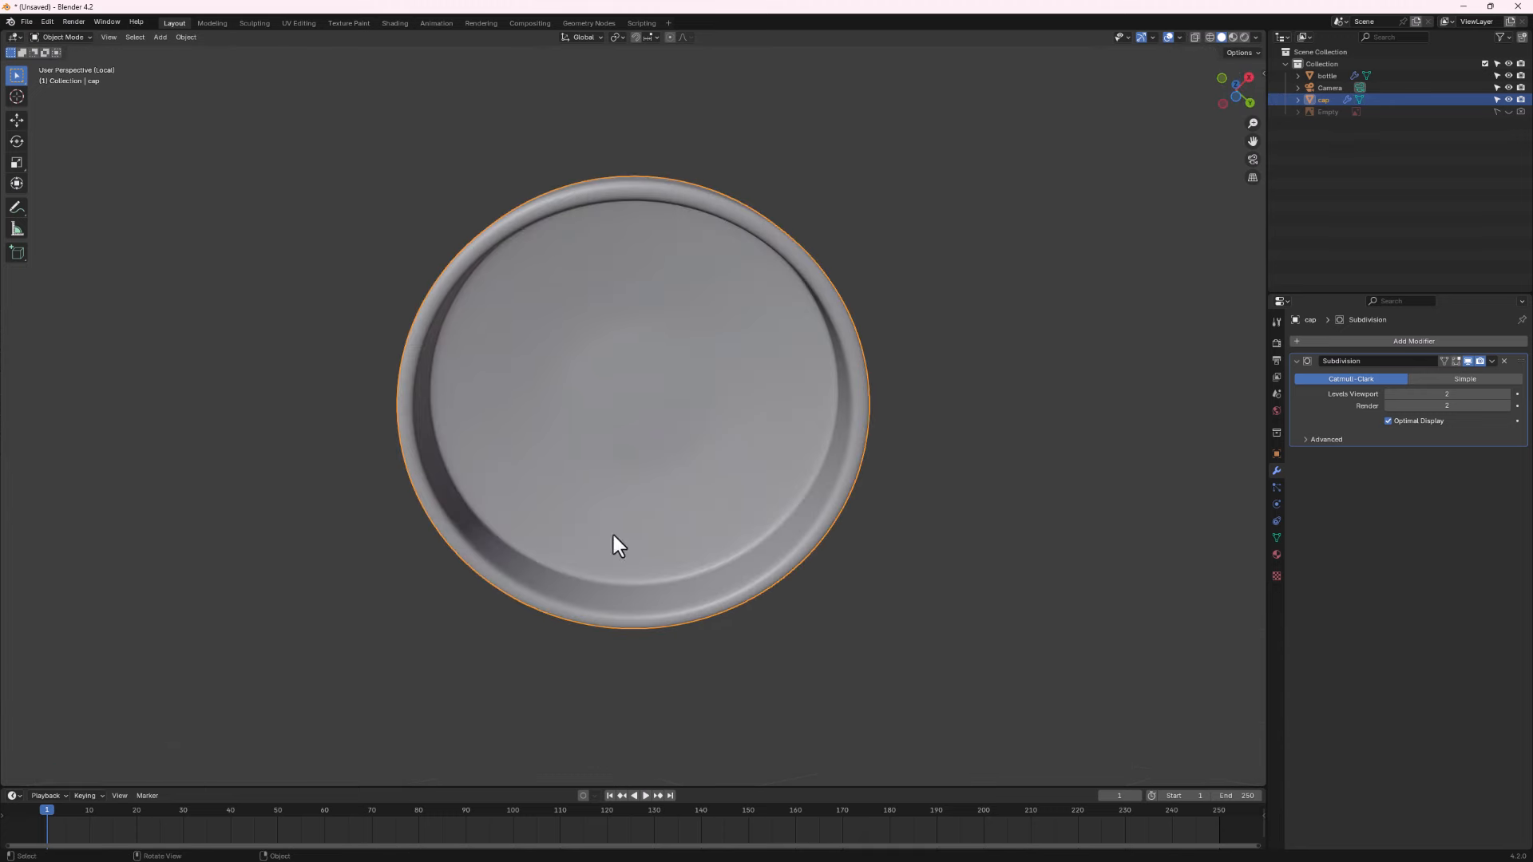
middle_click_drag(831, 254, 669, 381)
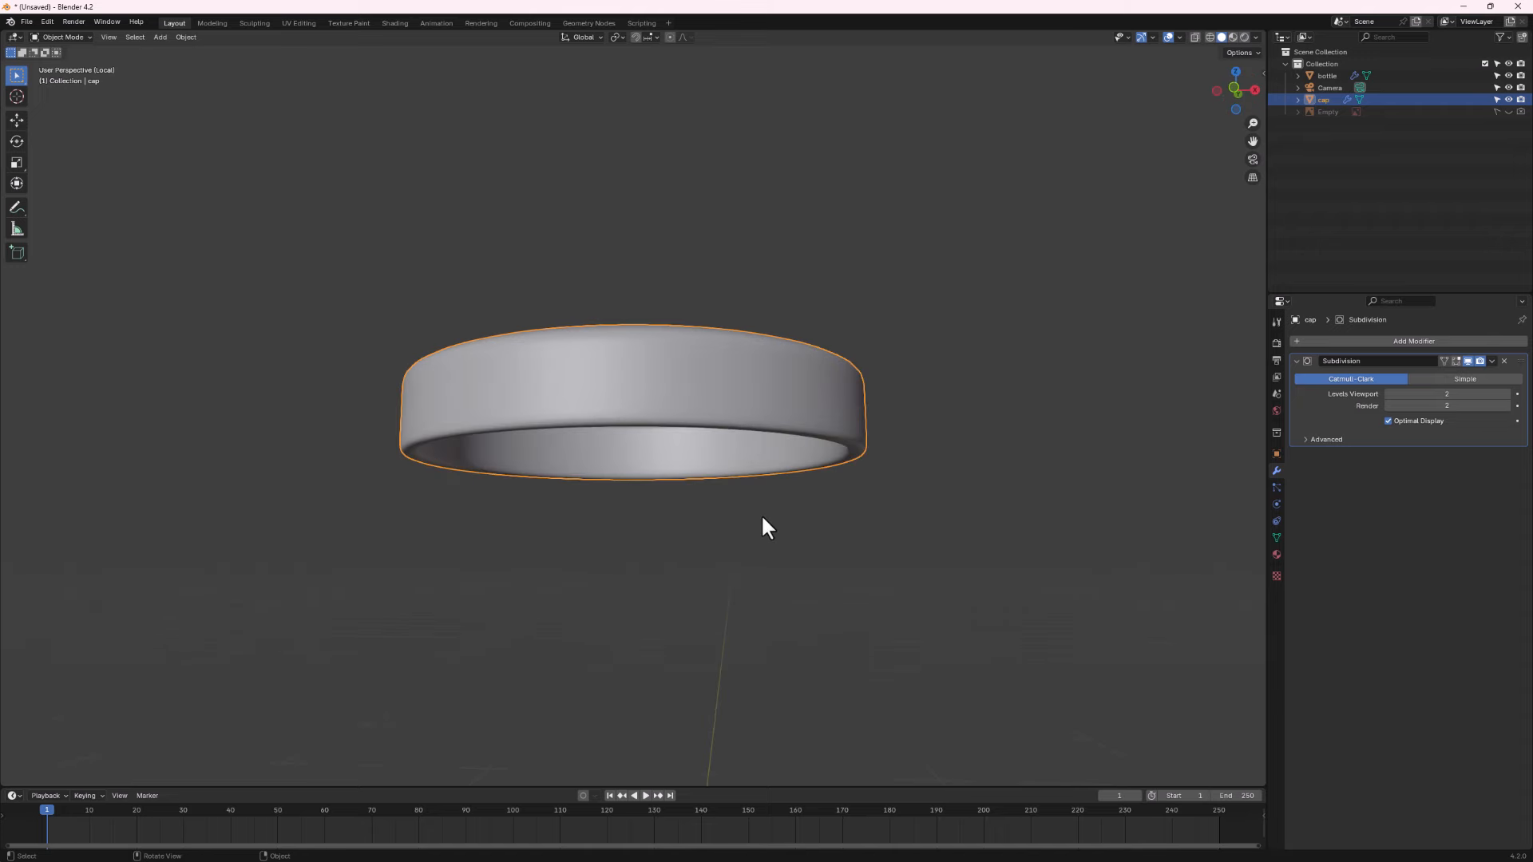
Leave the cap's local view and duplicate the bottle in place without any offset.
key("KP_Divide")
middle_click_drag(763, 519, 777, 432)
scroll(765, 533, "down", 5)
scroll(730, 452, "up", 3)
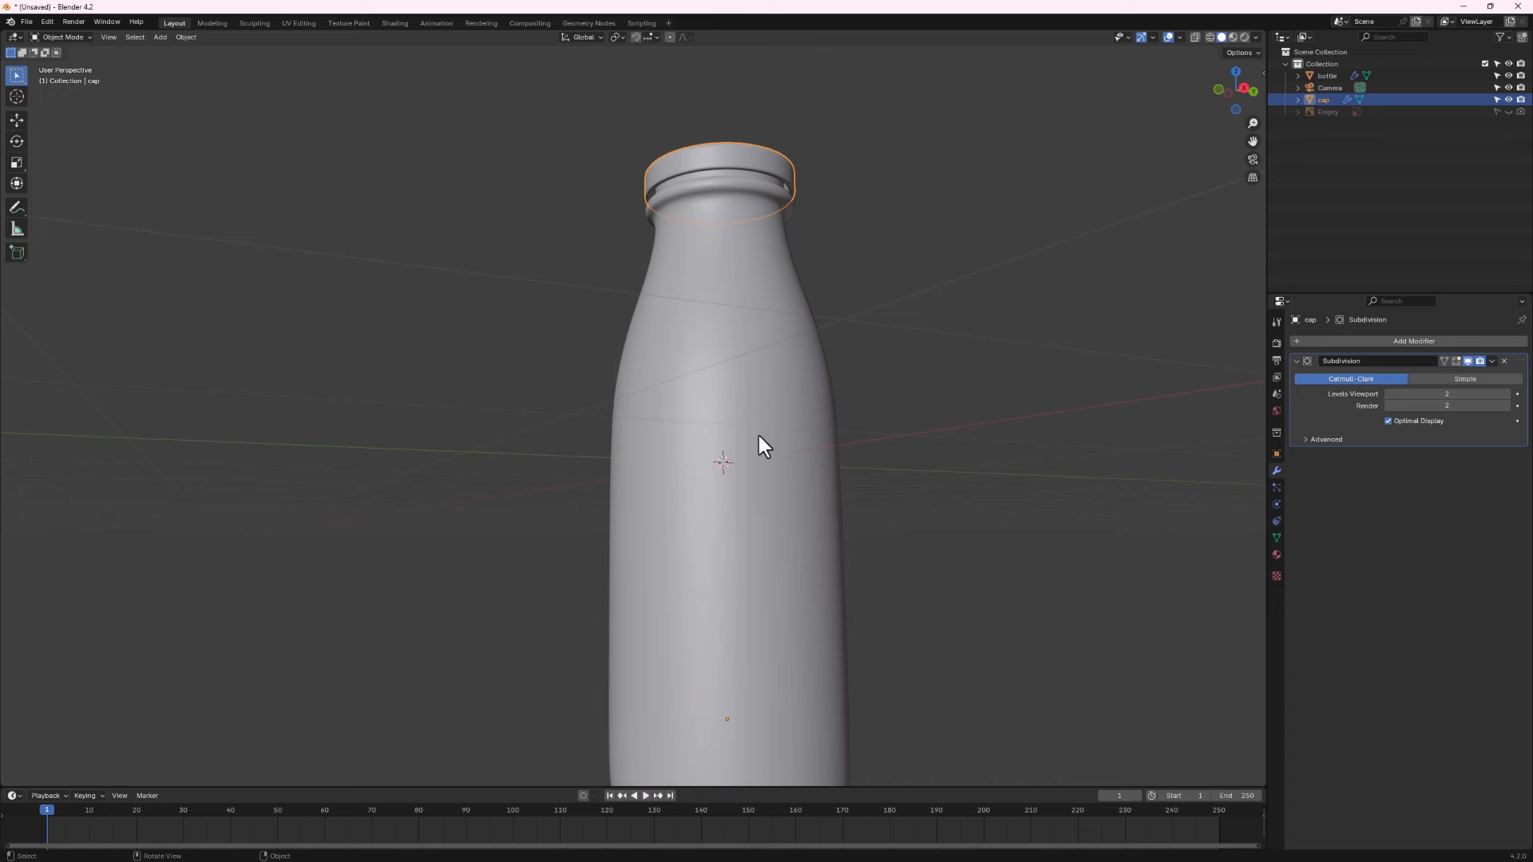
middle_click_drag(759, 435, 764, 456)
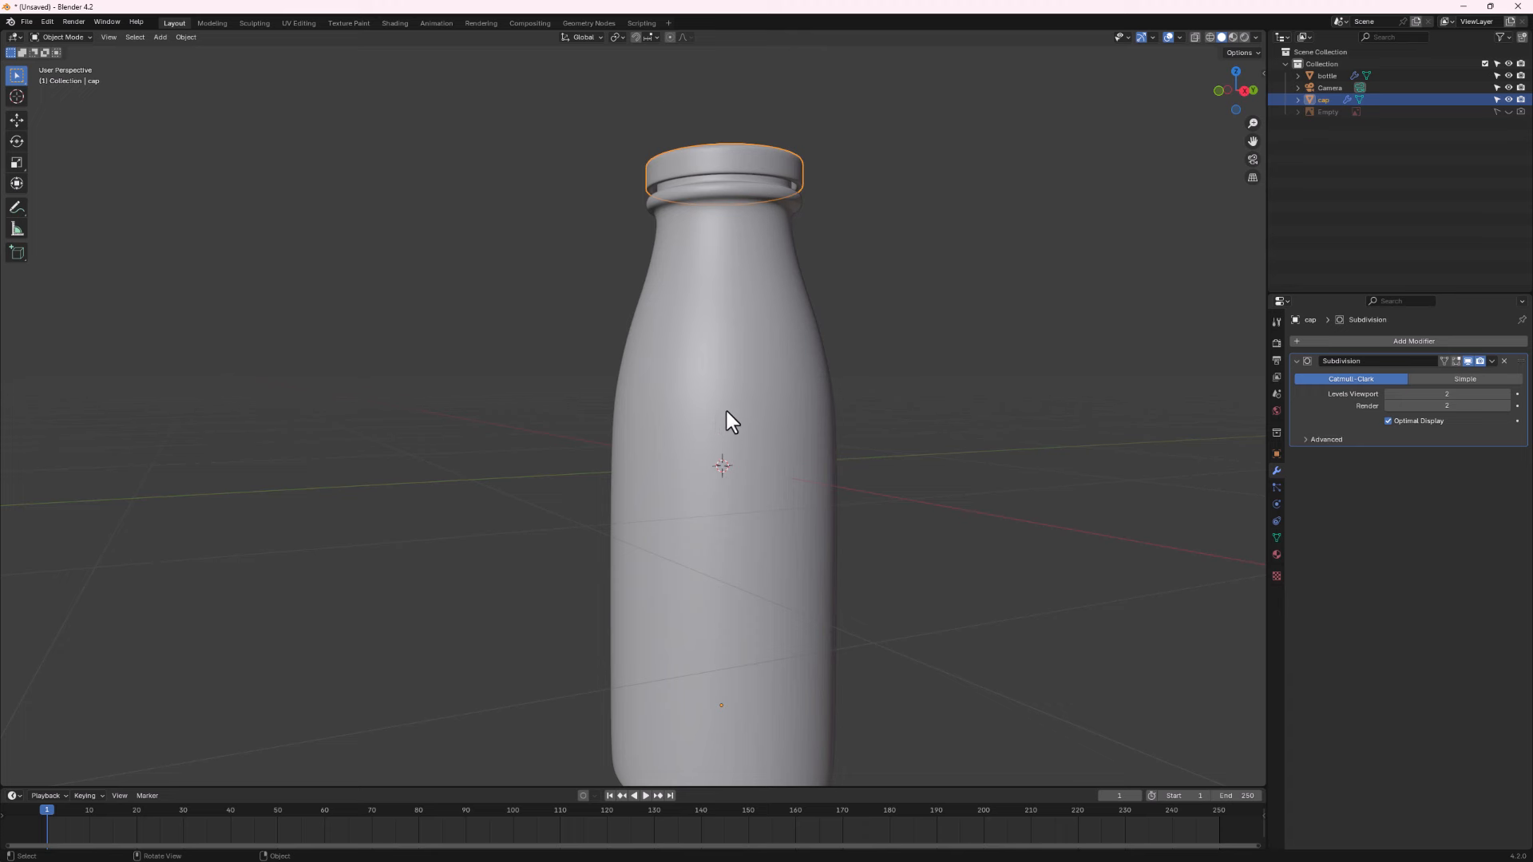
scroll(725, 383, "down", 4)
left_click(699, 507)
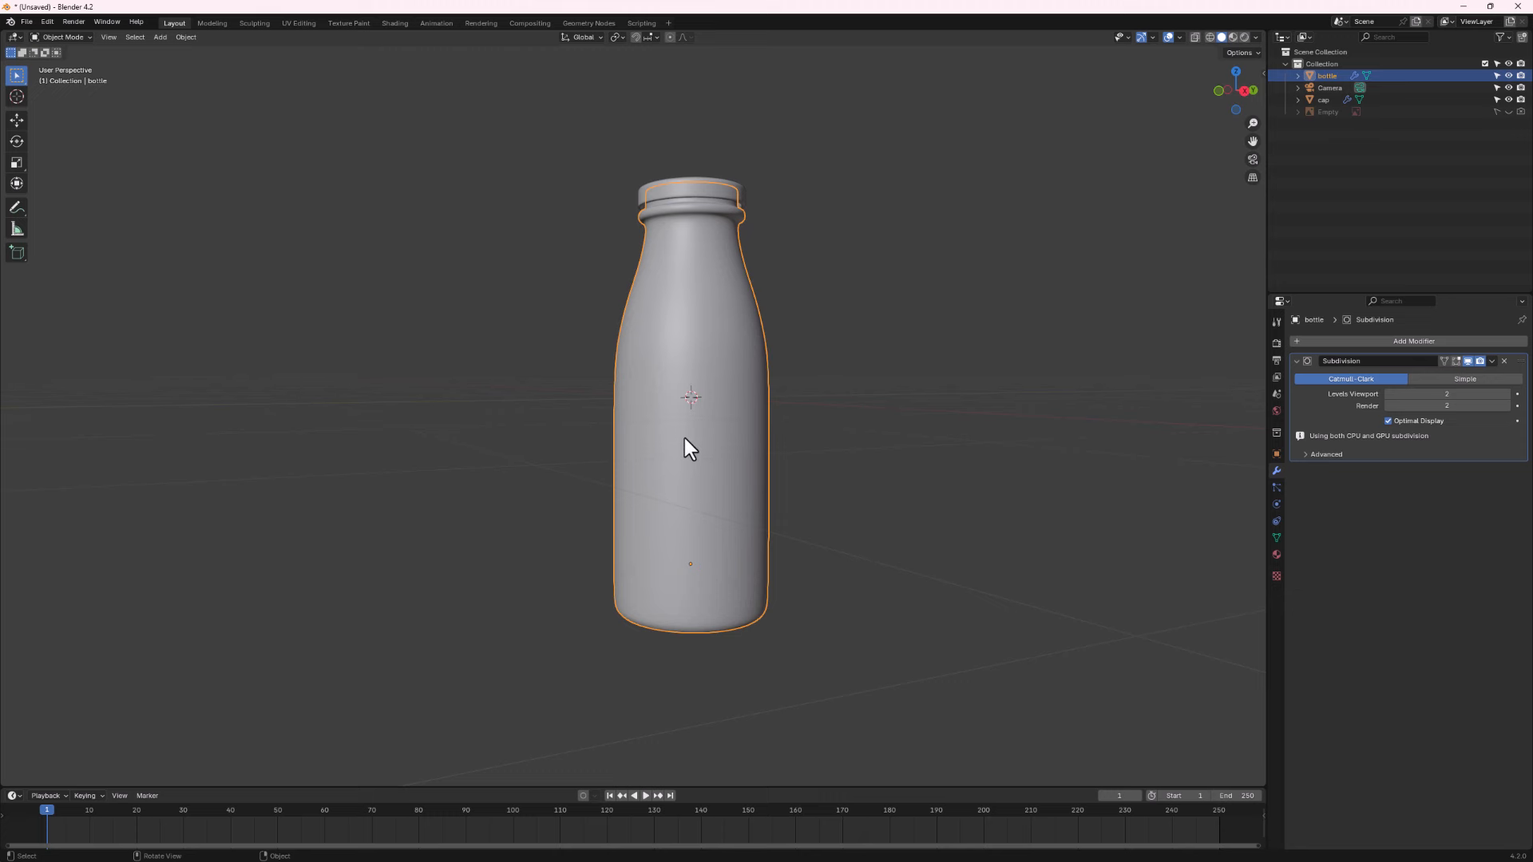
key("shift+d")
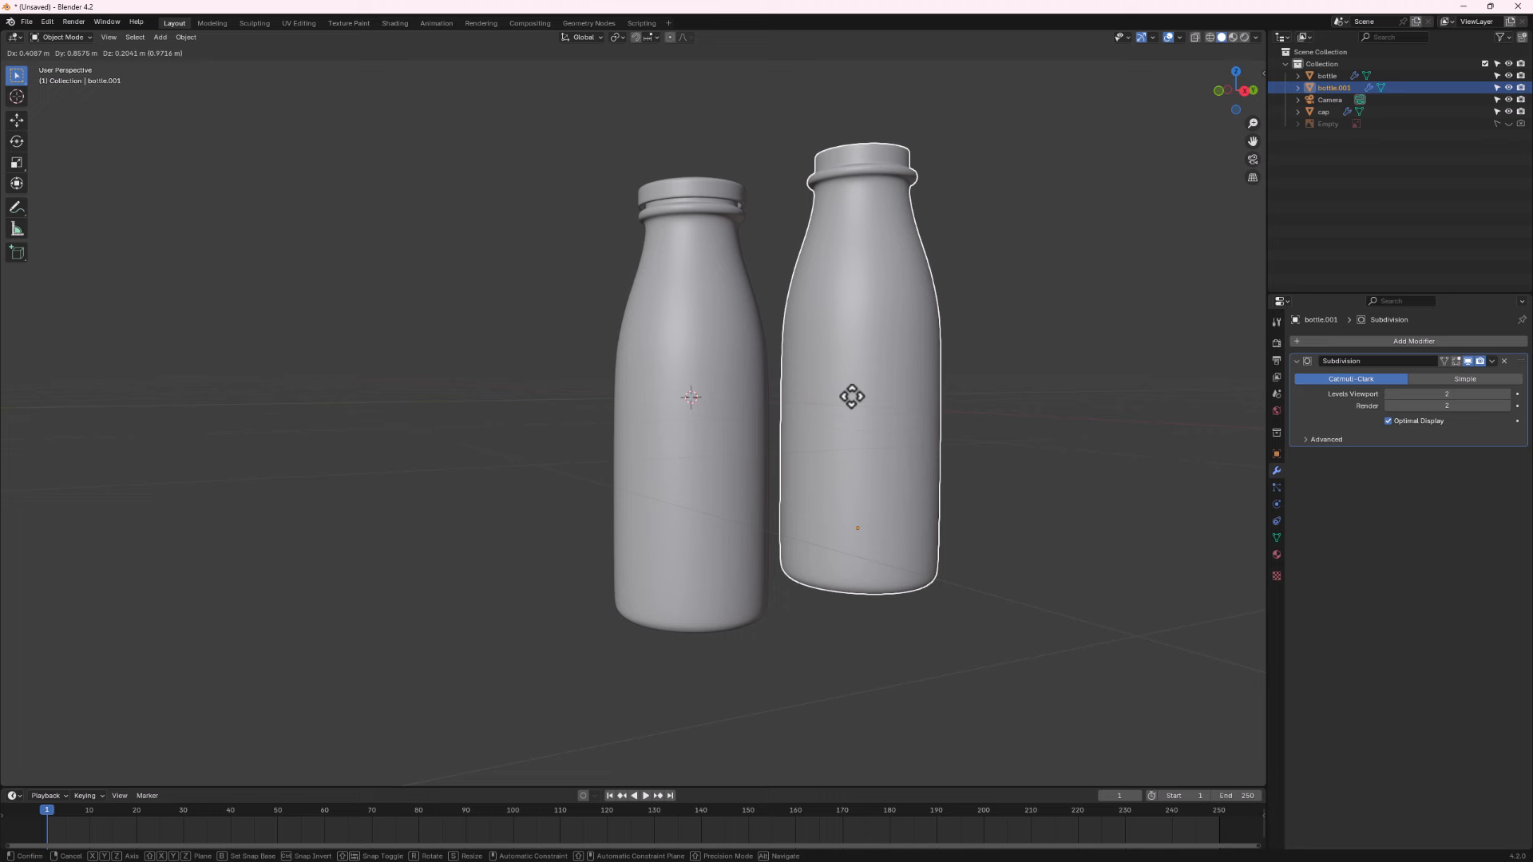
right_click(851, 396)
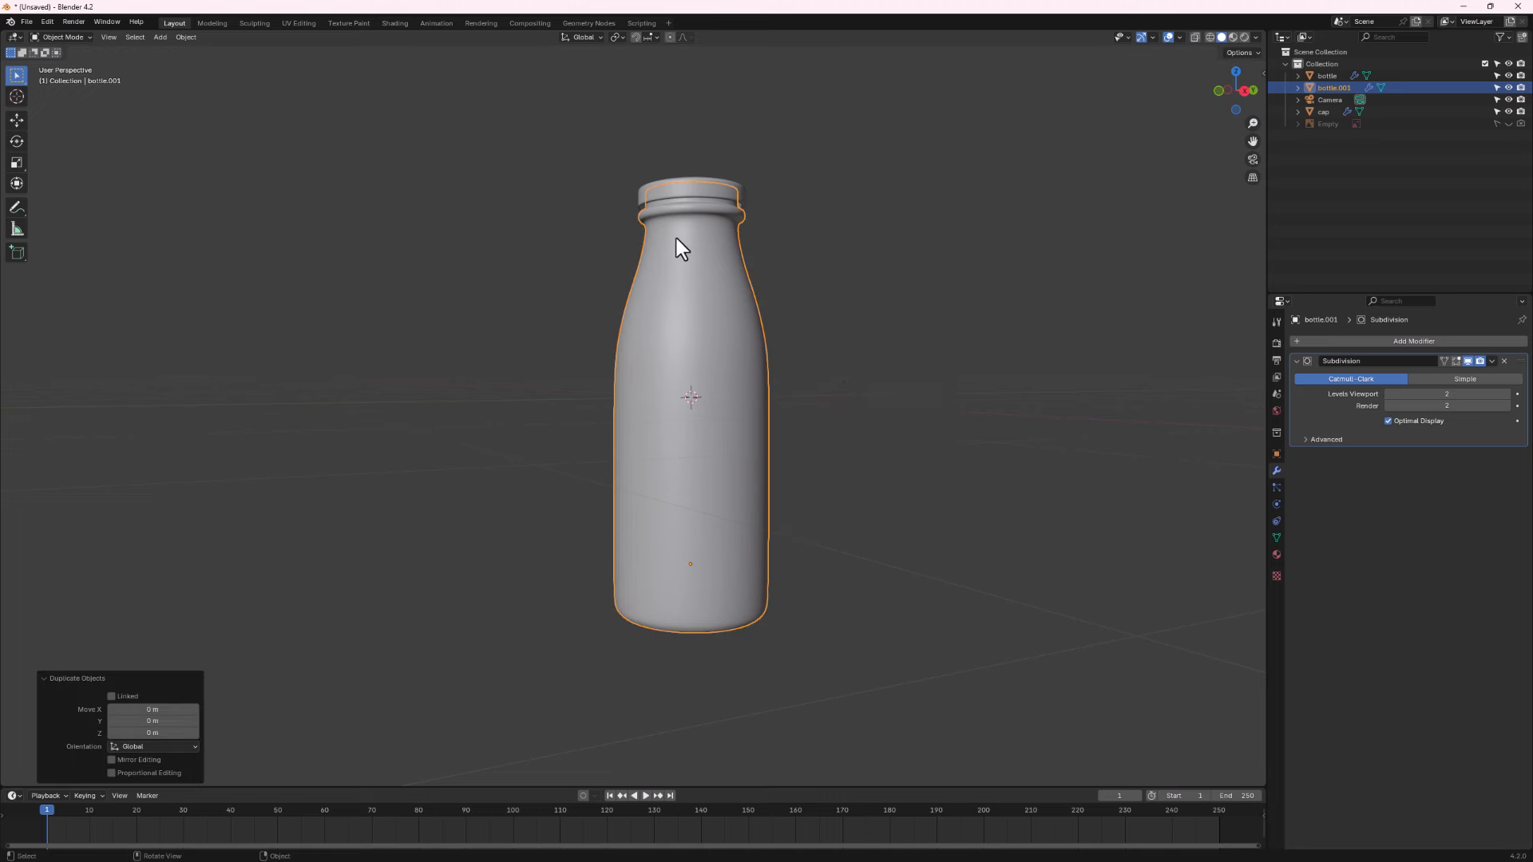
key("alt+a")
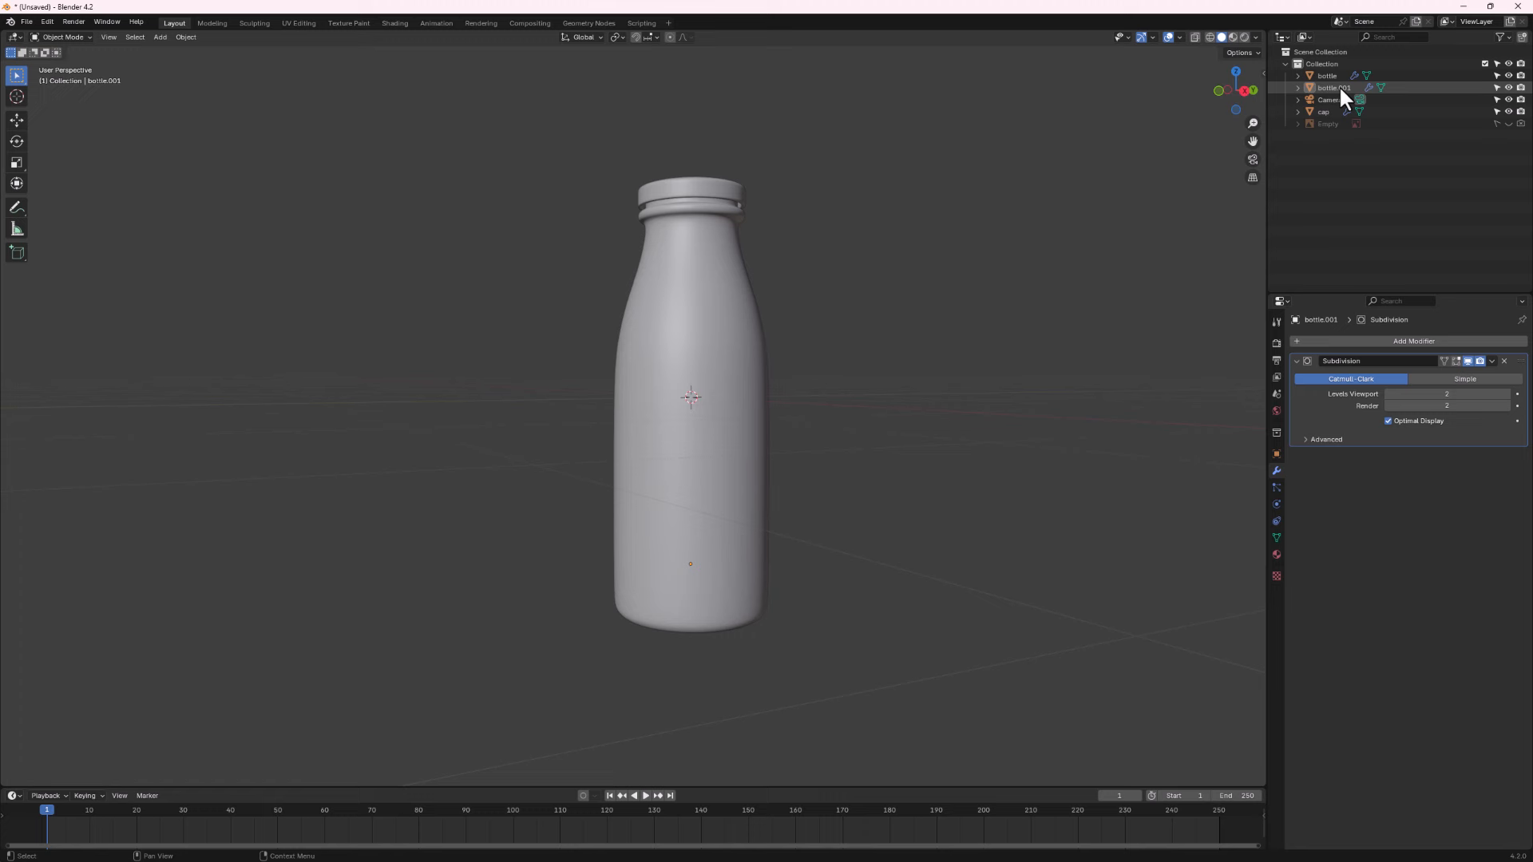
Rename the duplicated bottle as milk.
left_click(1335, 88)
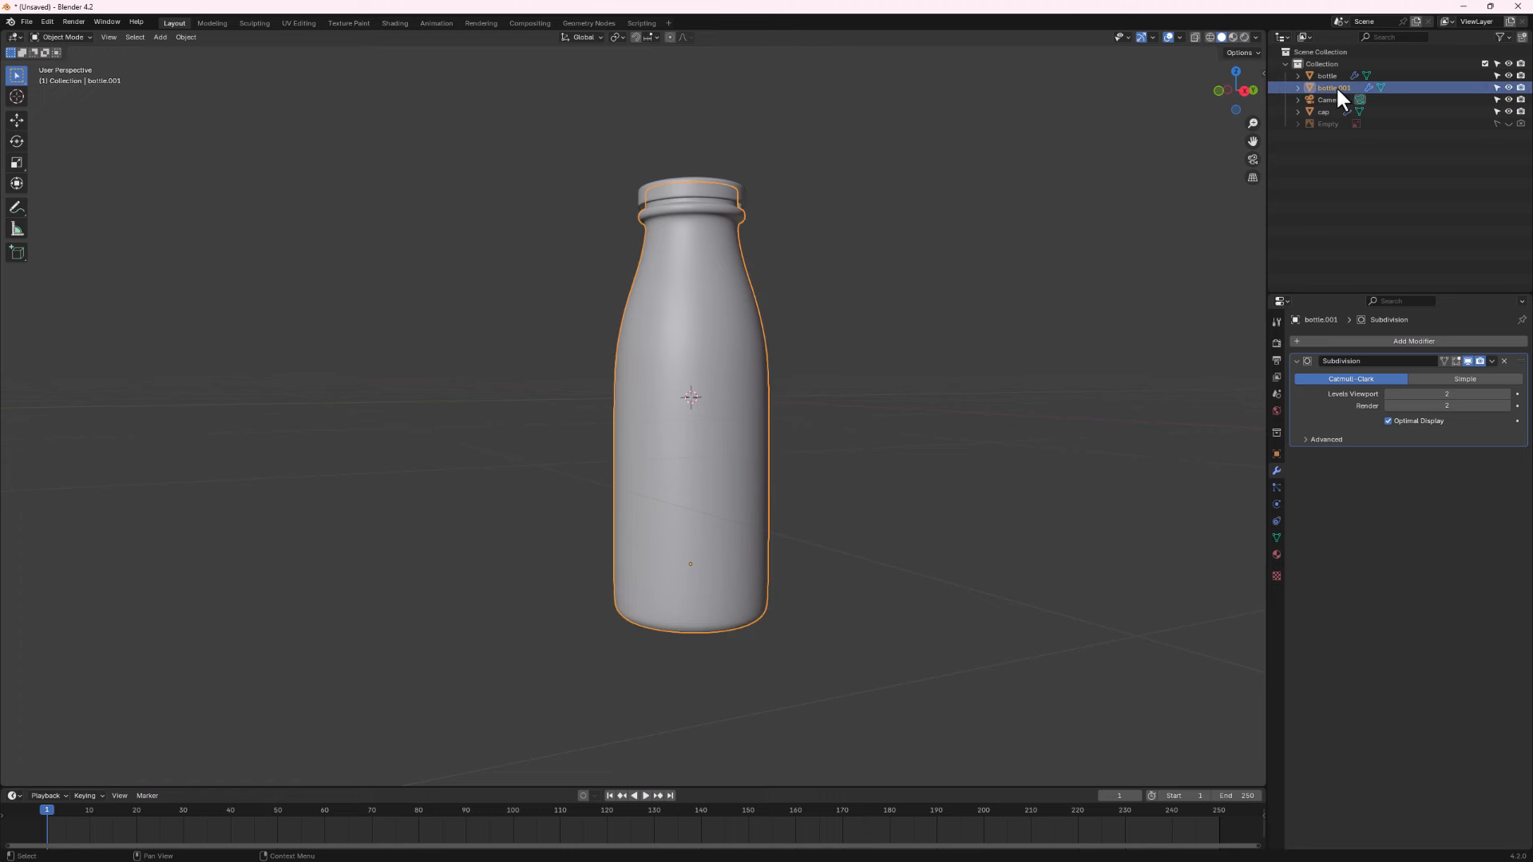
double_click(1335, 86)
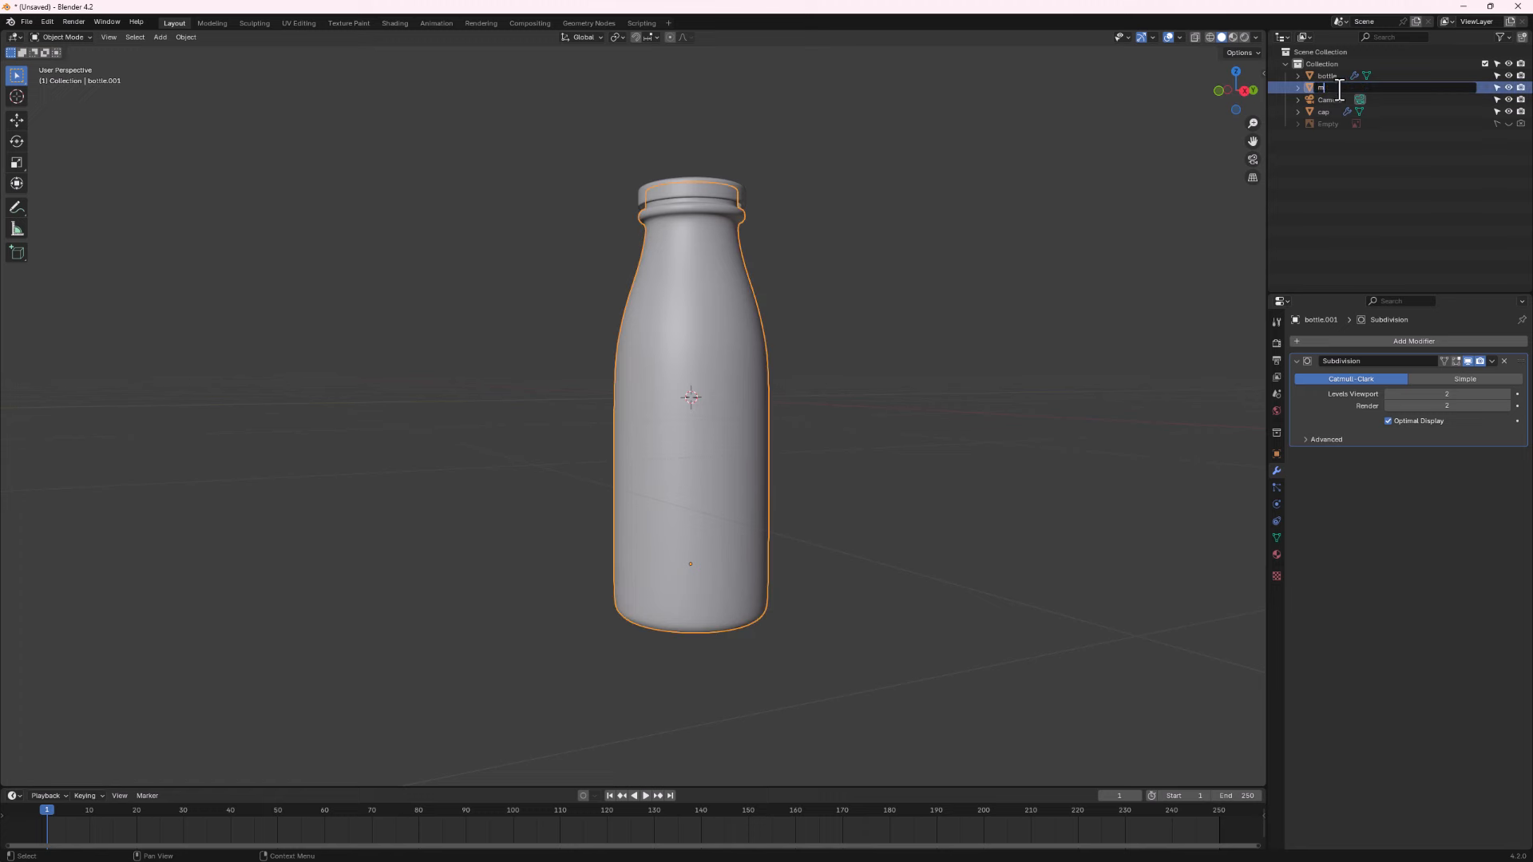
type("milk")
key("Return")
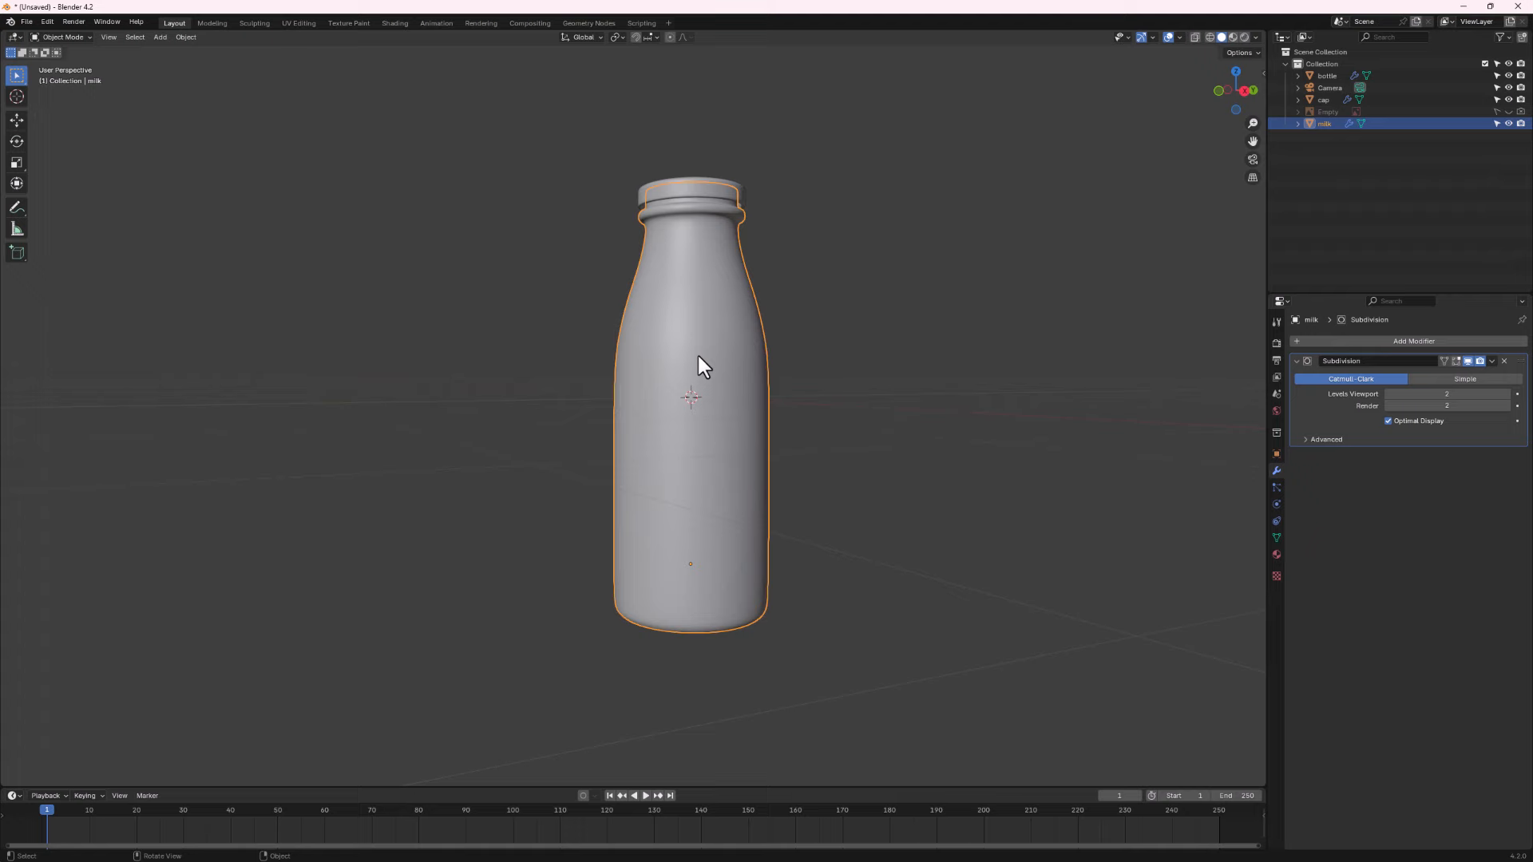
Open the milk object in Edit Mode and isolate it in local view.
key("Tab")
middle_click_drag(698, 356, 703, 415)
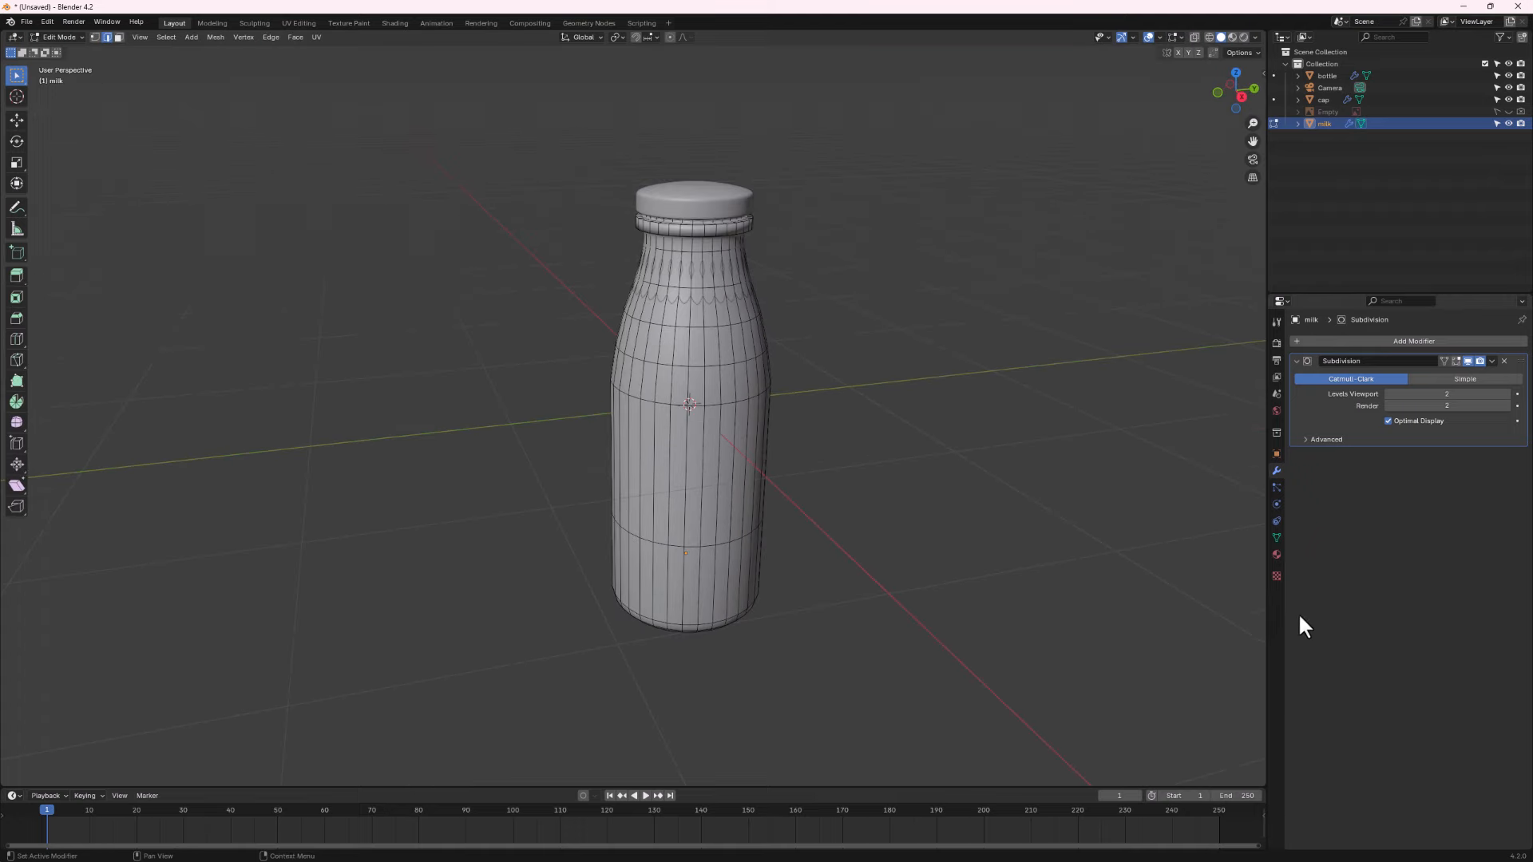
middle_click_drag(846, 479, 826, 445)
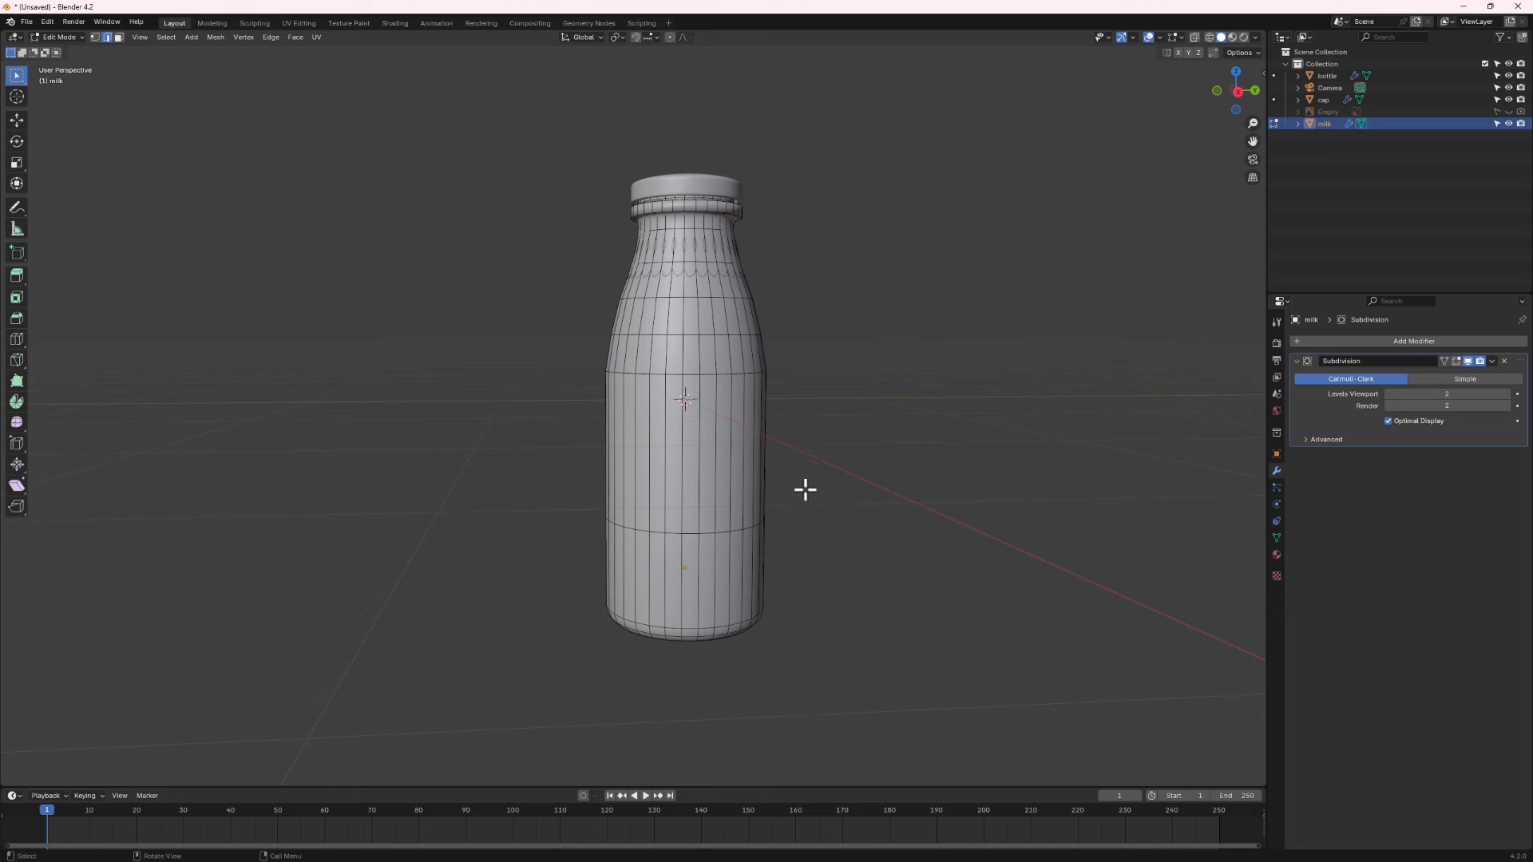
middle_click_drag(803, 501, 794, 500)
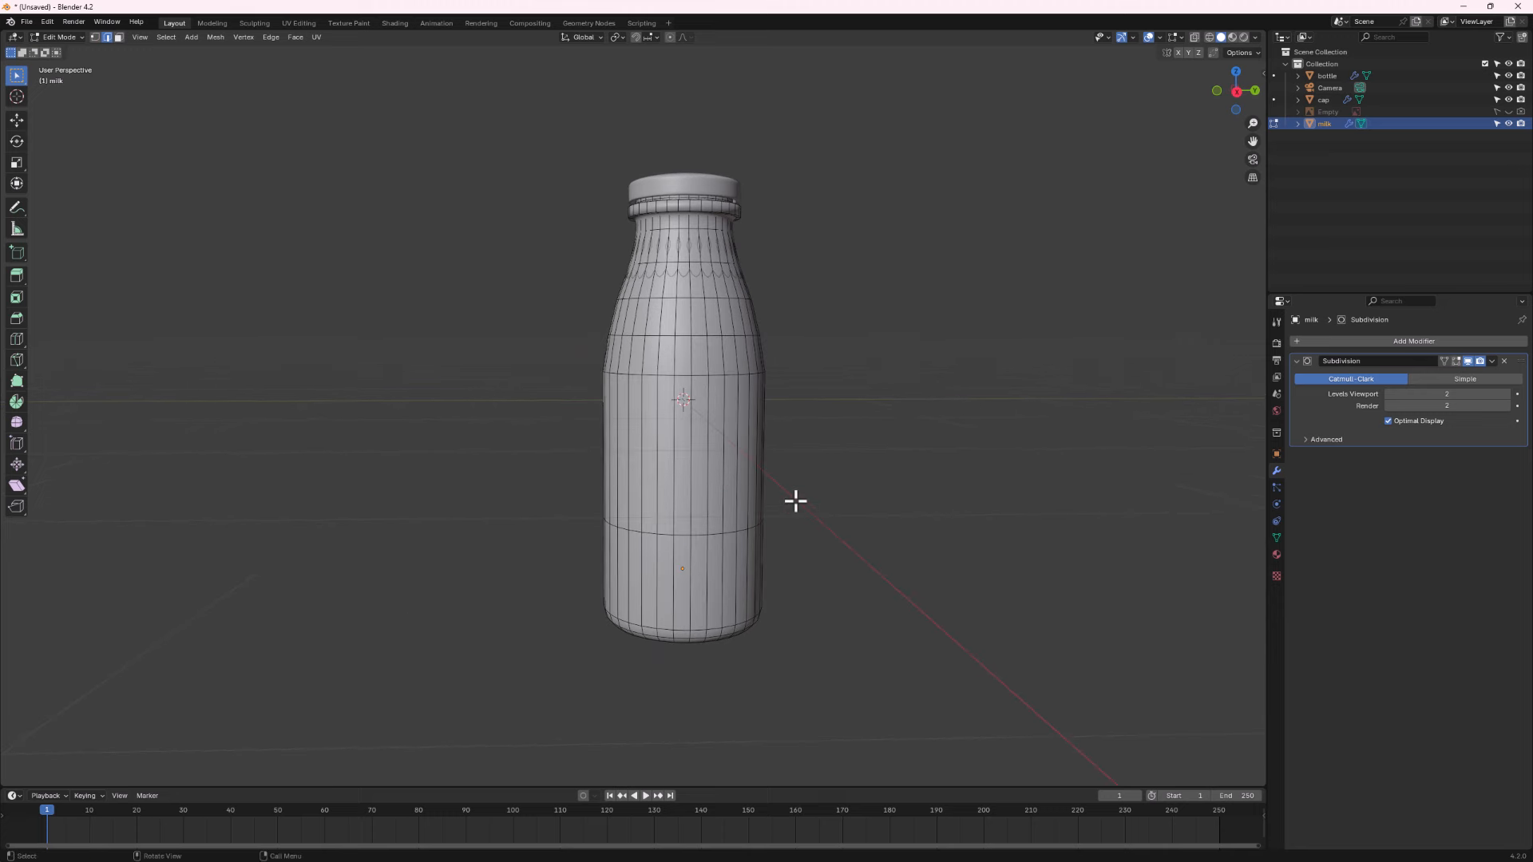
left_click(1373, 200)
left_click(1326, 127)
key("KP_Divide")
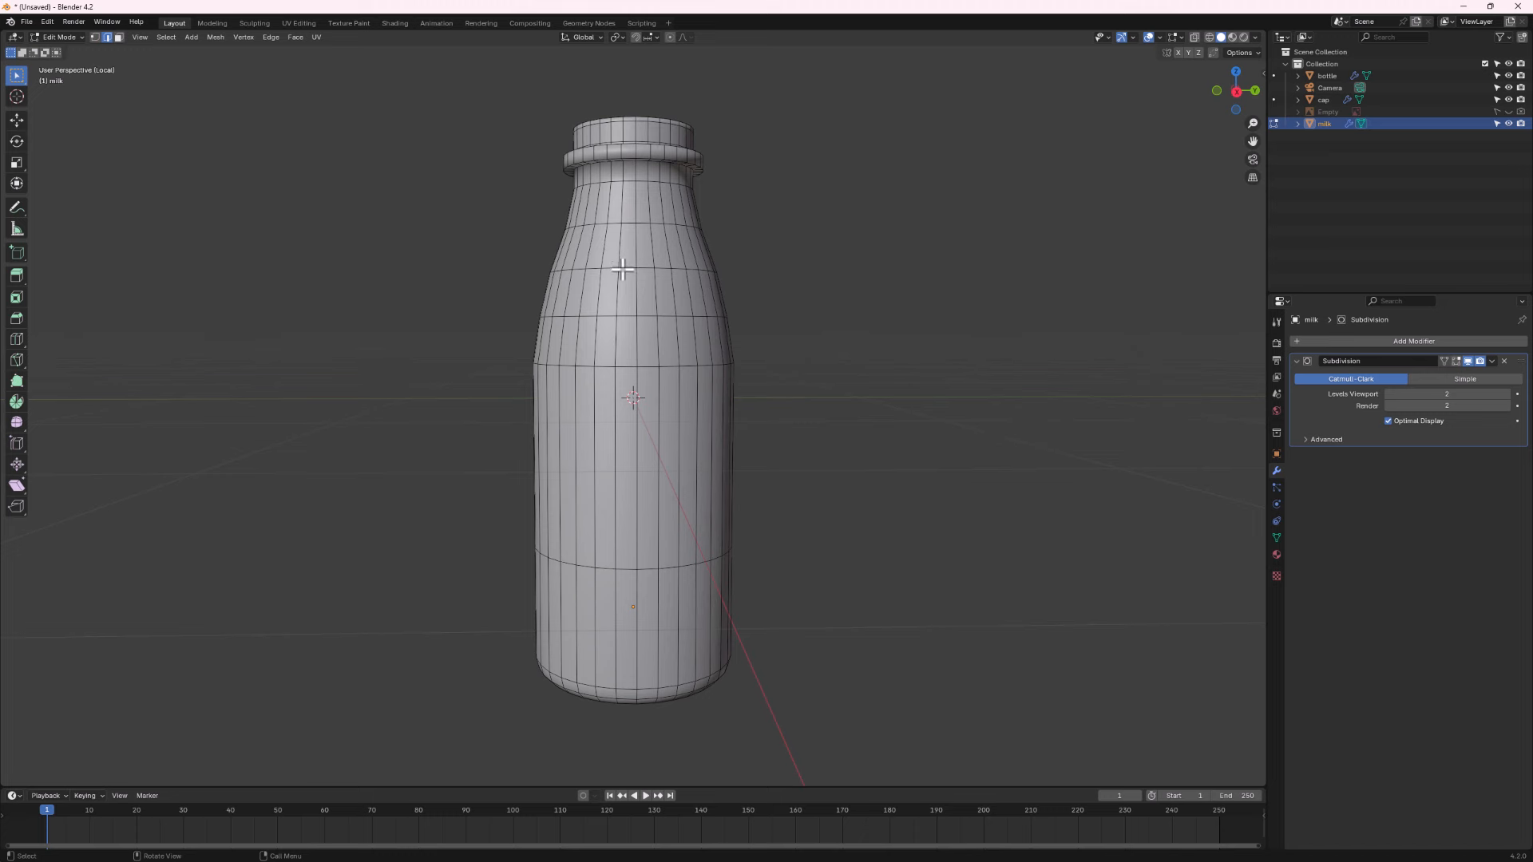
Delete the ring of faces directly below the milk mesh's neck to separate the upper neck from the body.
middle_click_drag(624, 270, 613, 302)
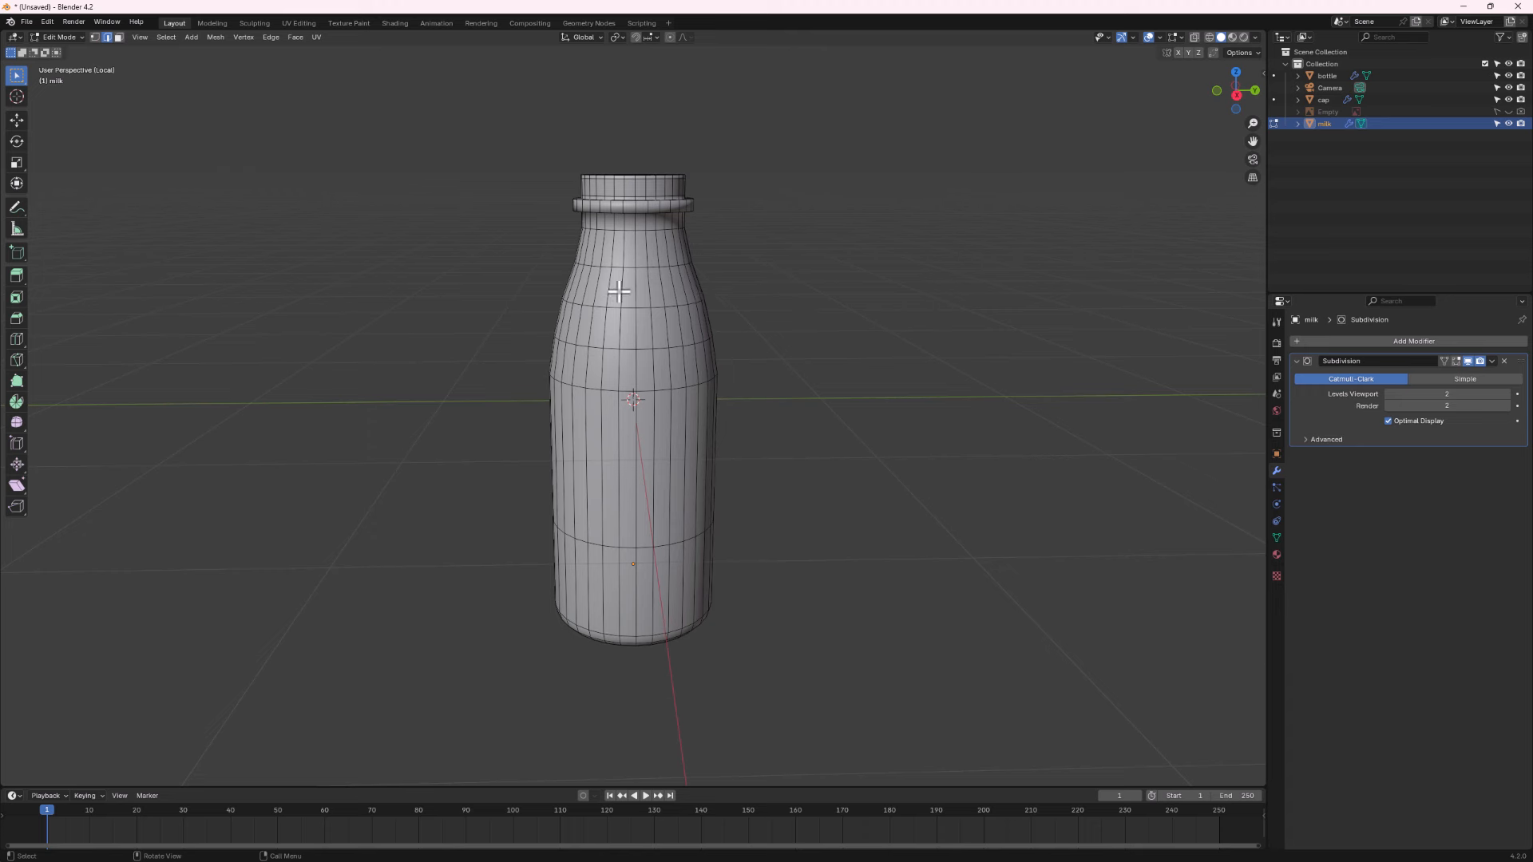
scroll(623, 292, "up", 2)
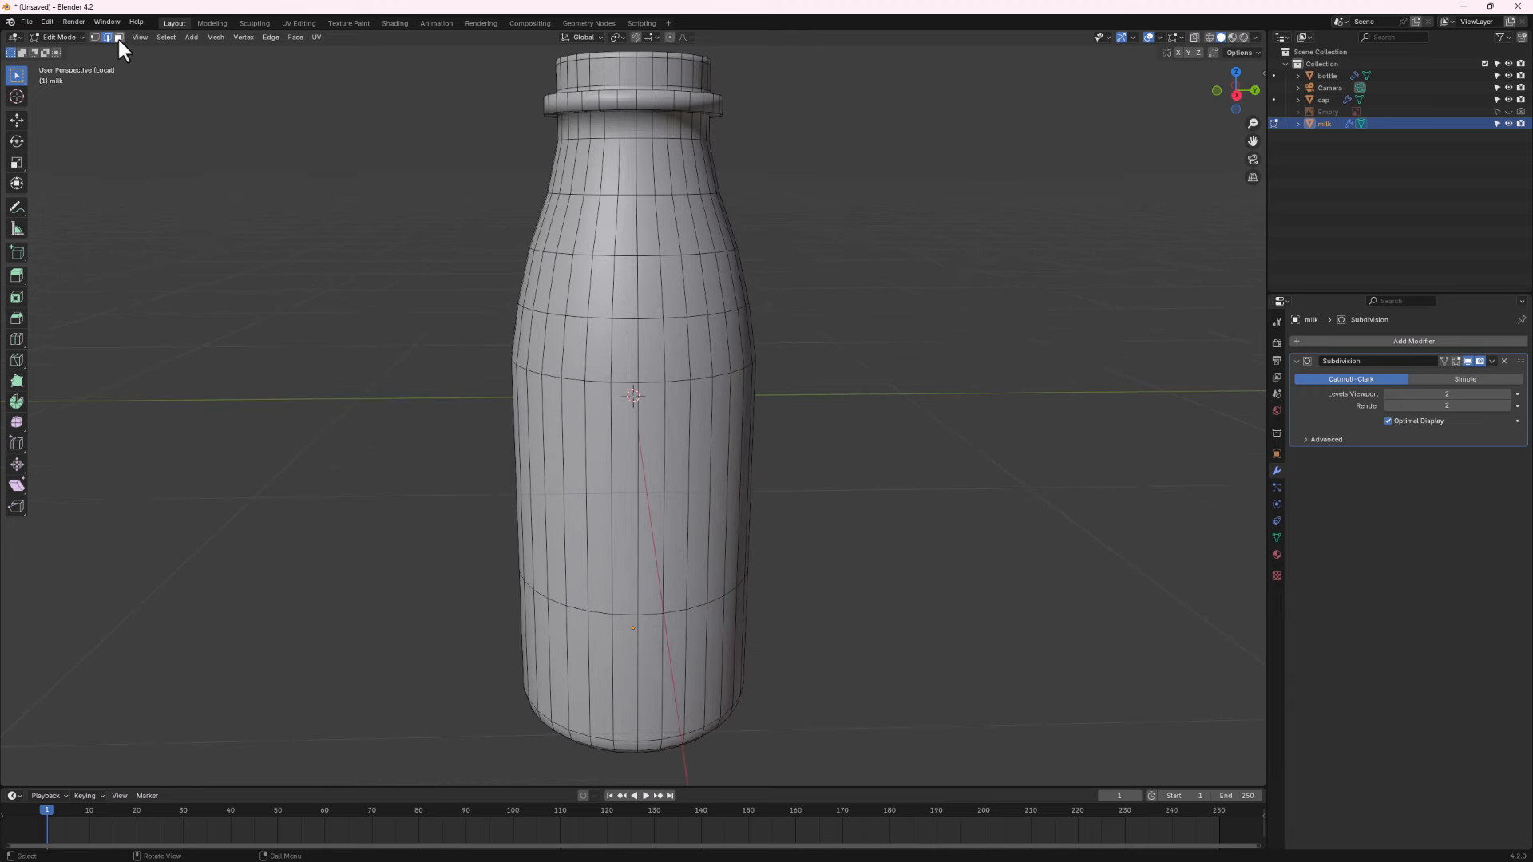
left_click(619, 174, "alt")
middle_click_drag(759, 181, 734, 187)
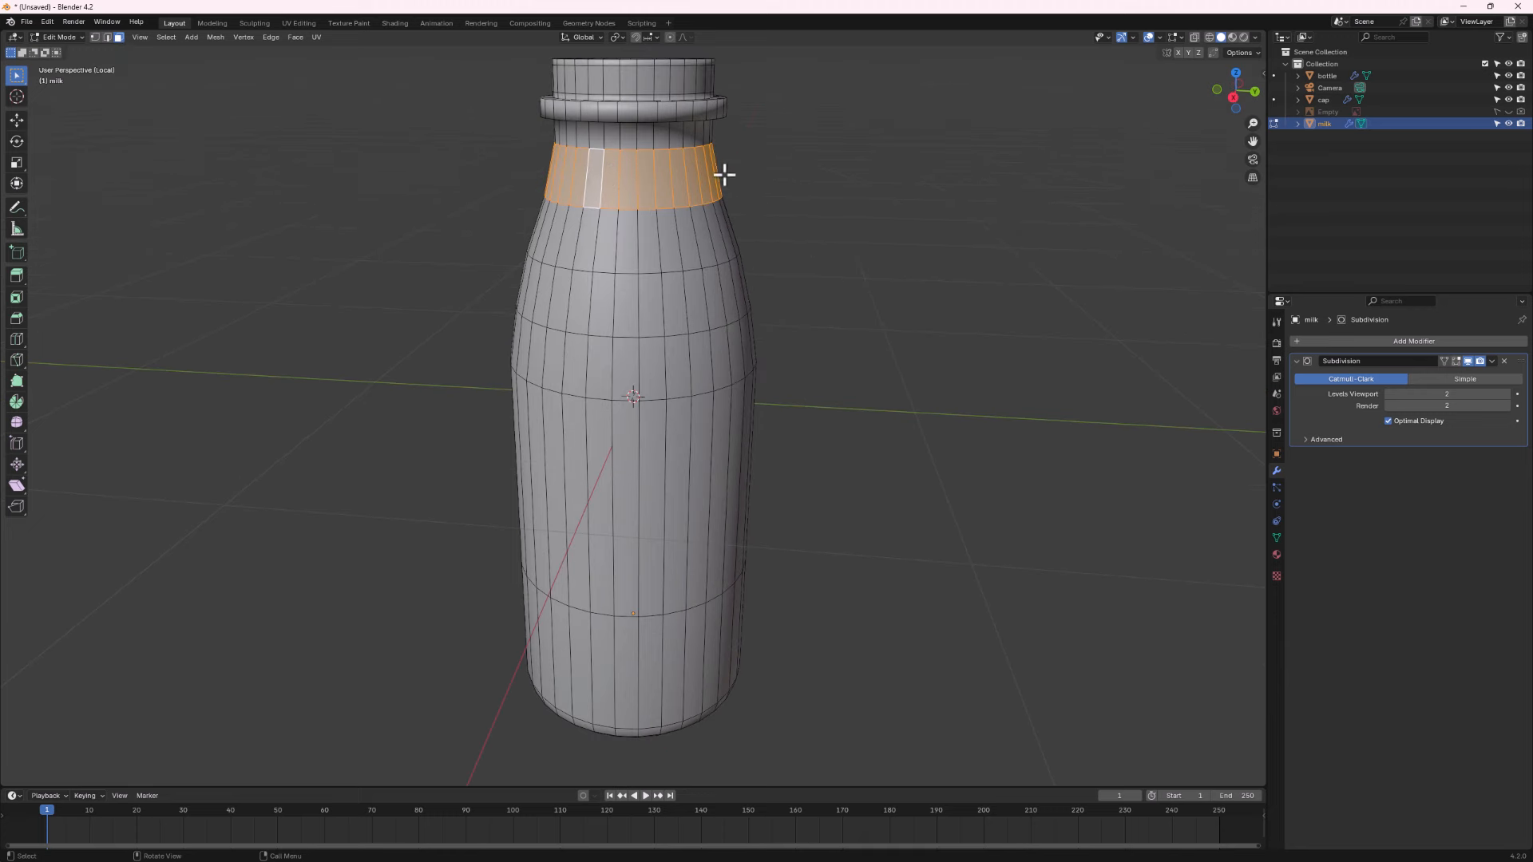
key("x")
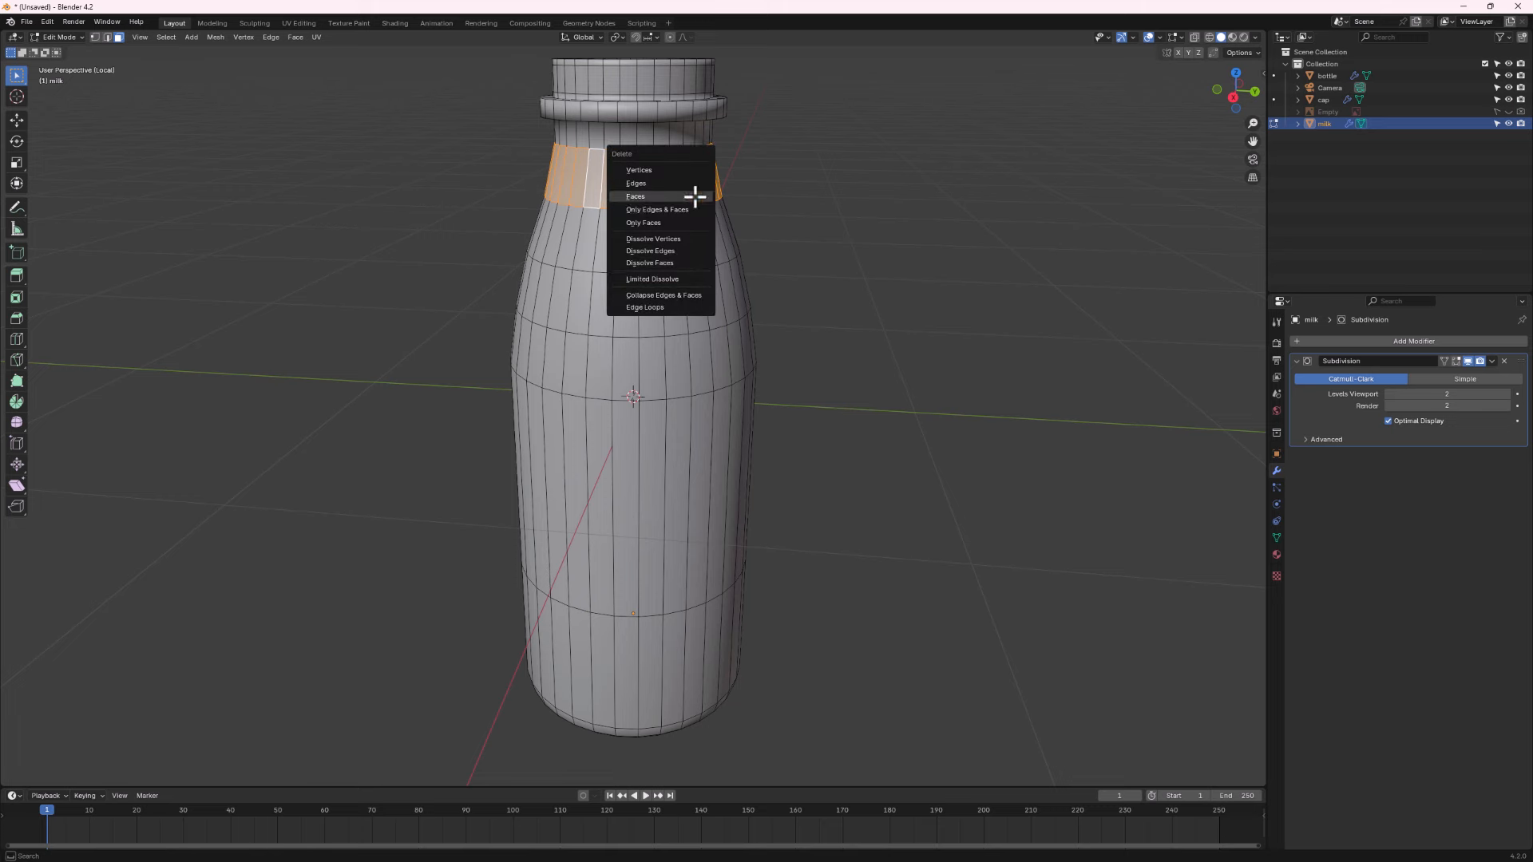
left_click(640, 196)
Select all linked geometry of the detached neck and rim and delete its faces, keeping only the body.
middle_click_drag(671, 205, 650, 240)
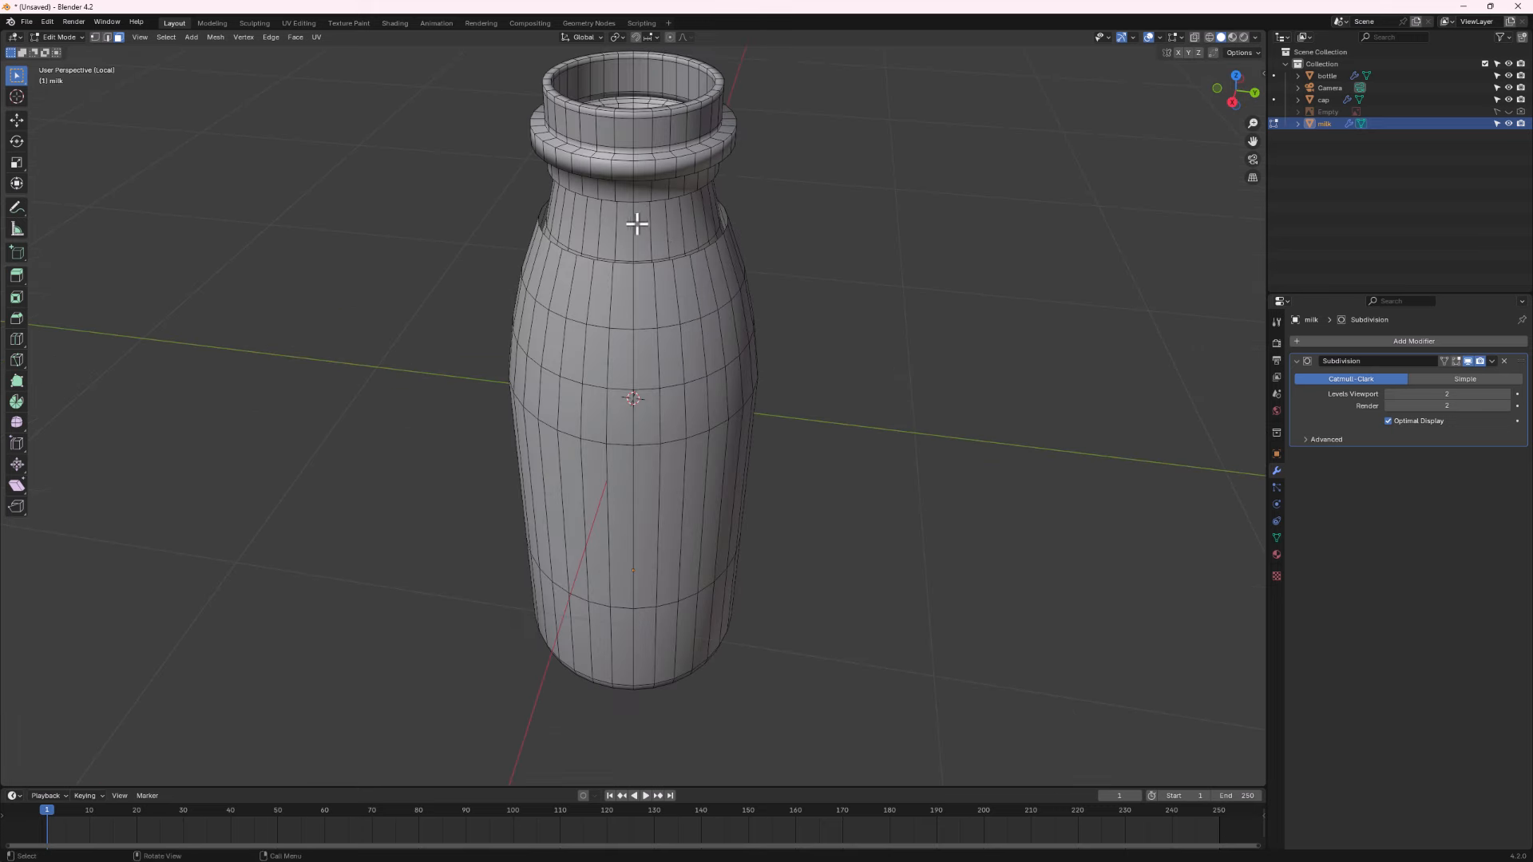
left_click(624, 220)
left_click(662, 226)
key("ctrl+l")
mouse_move(667, 223)
middle_mouse_down()
mouse_move(650, 301)
mouse_move(661, 231)
middle_mouse_up()
left_click(615, 331)
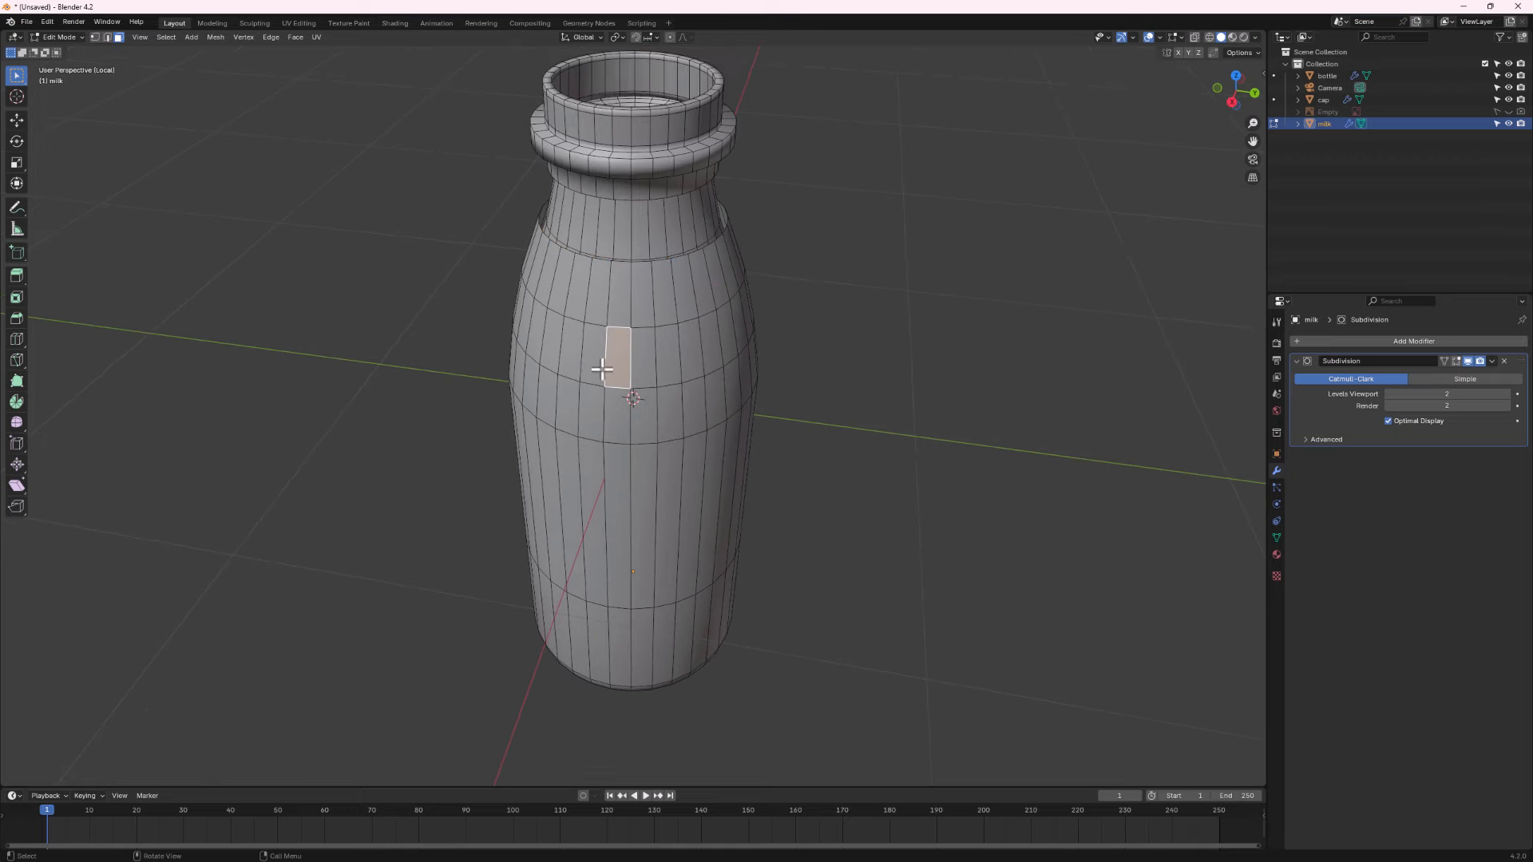
key("ctrl+l")
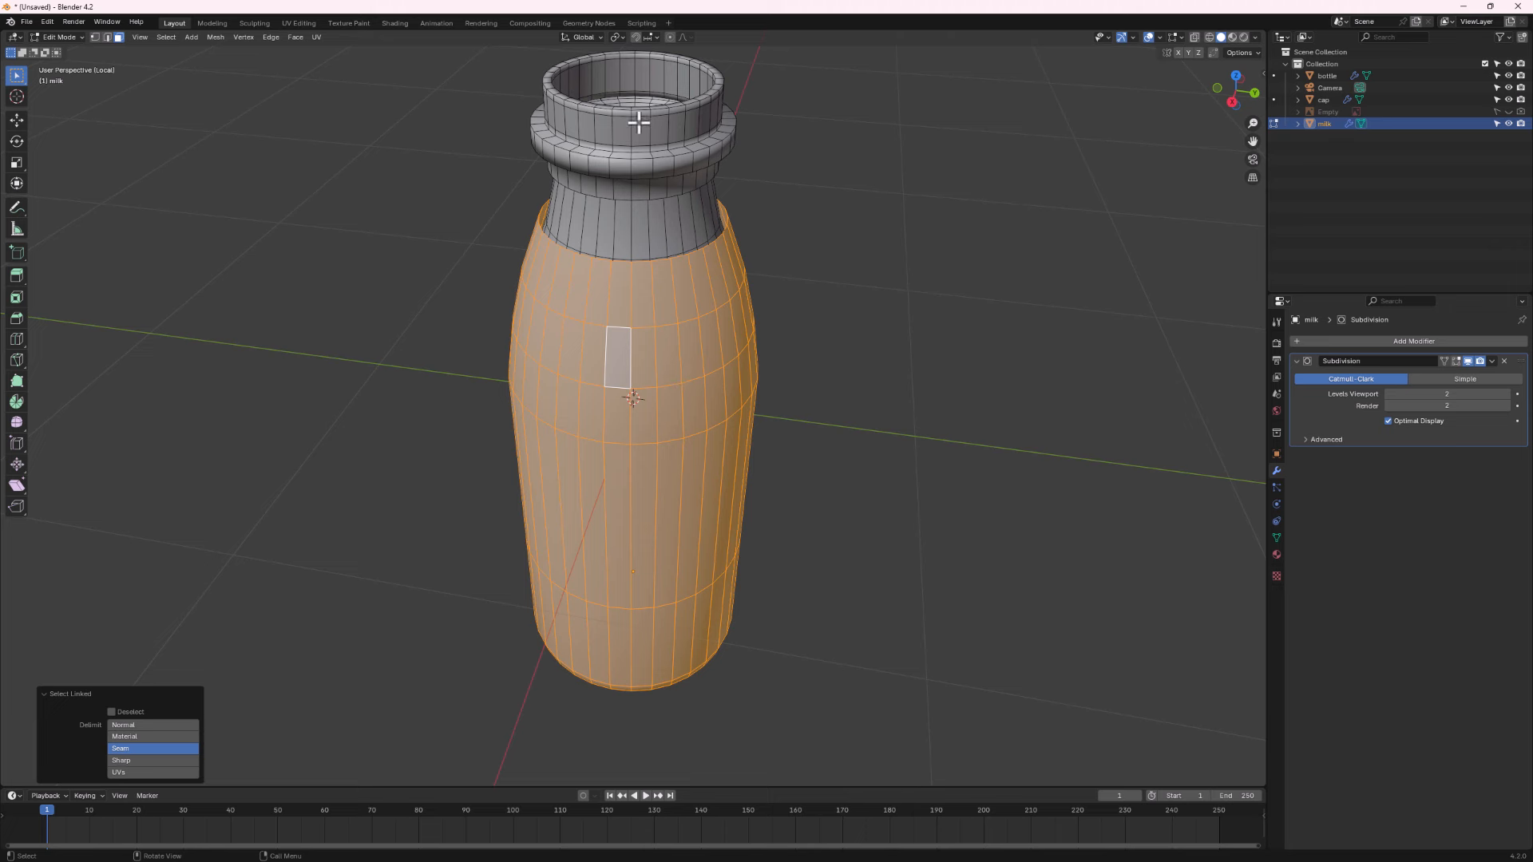
left_click(654, 230)
key("l")
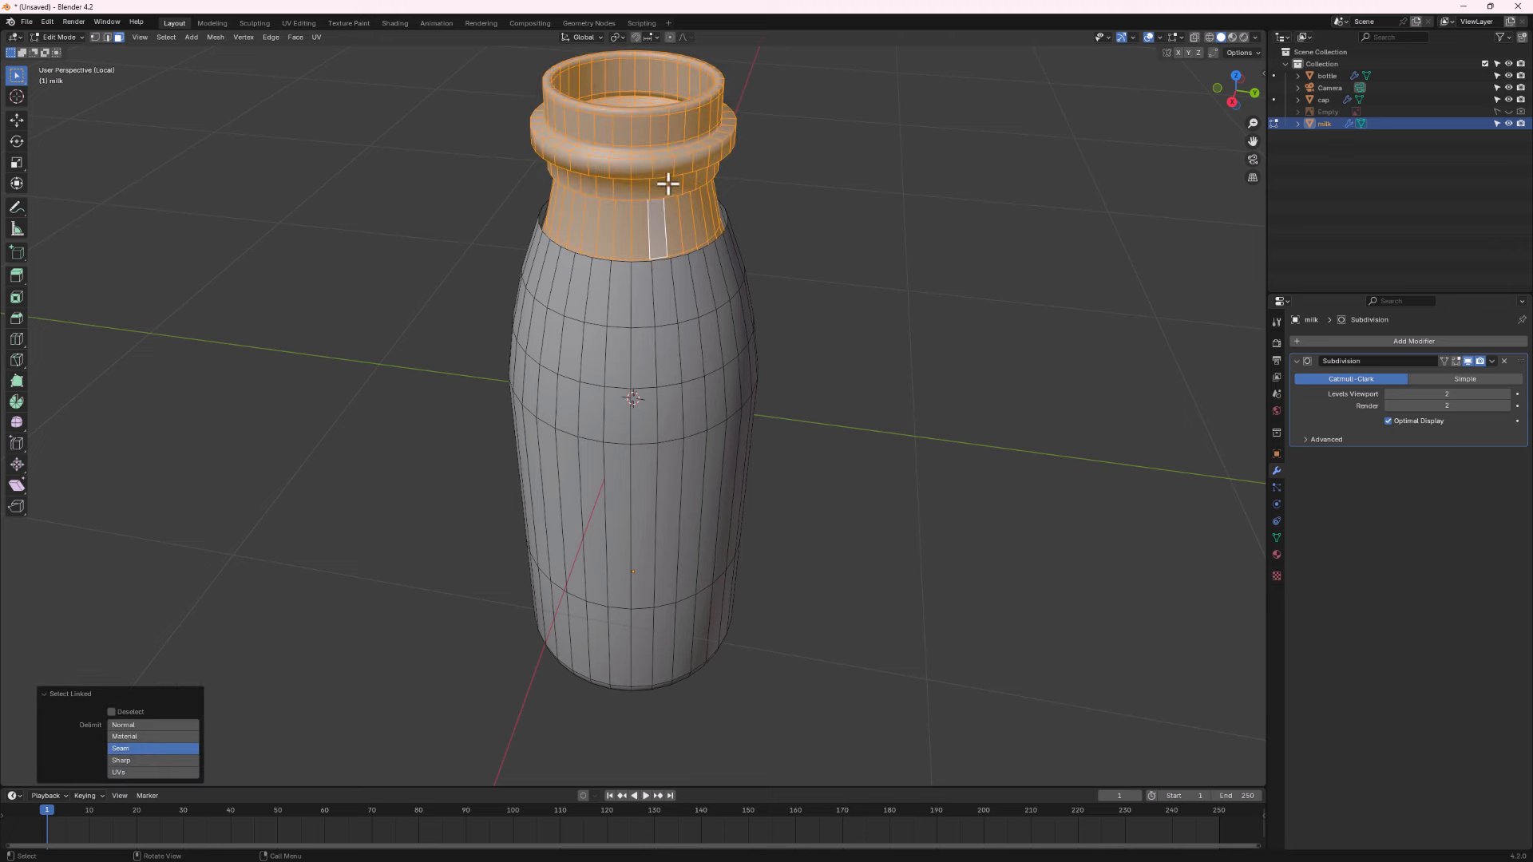
key("x")
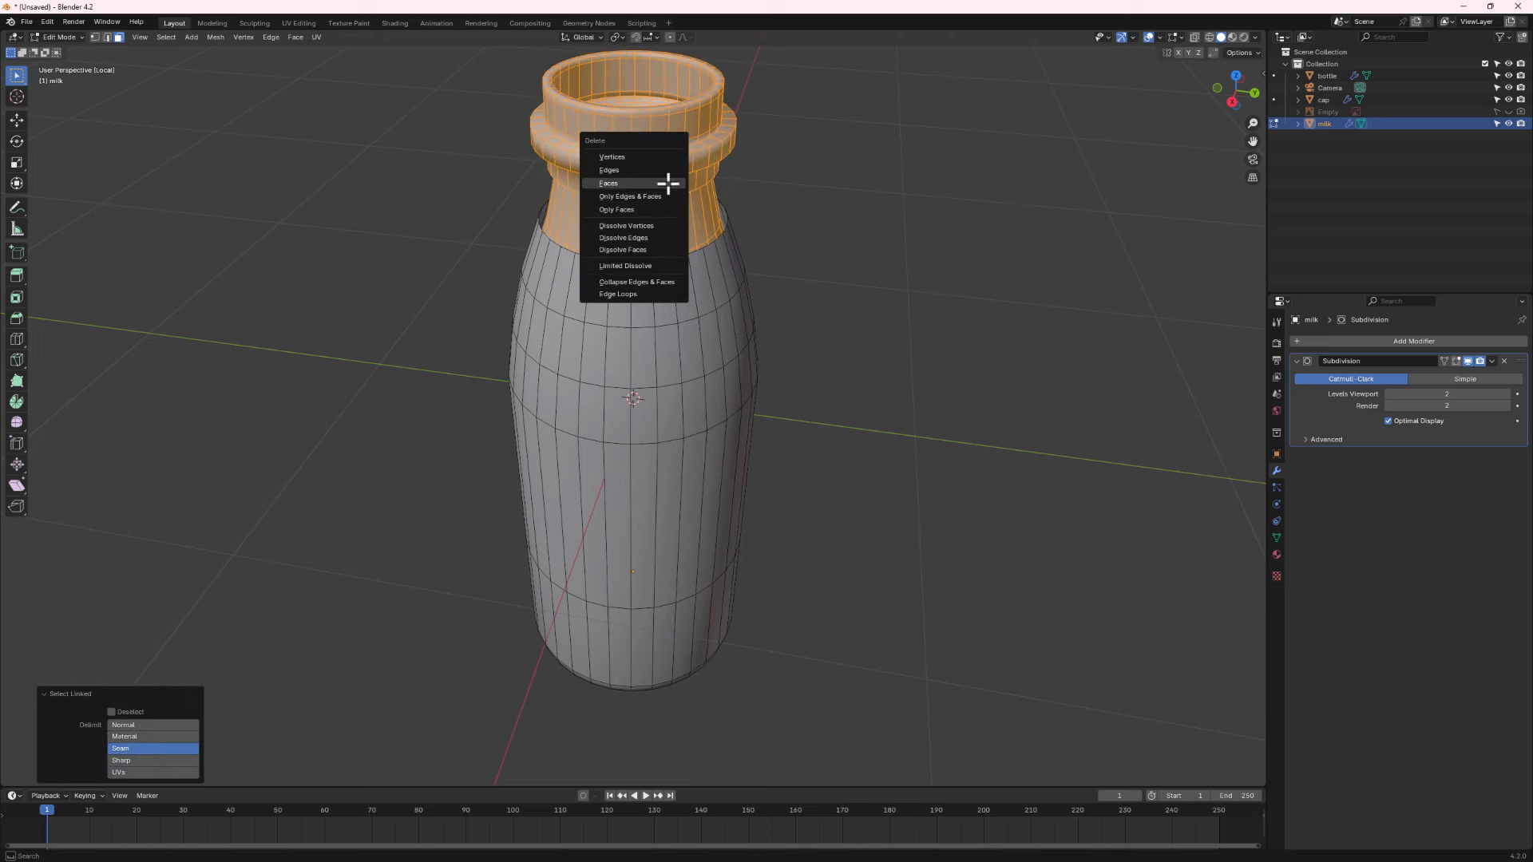
left_click(607, 182)
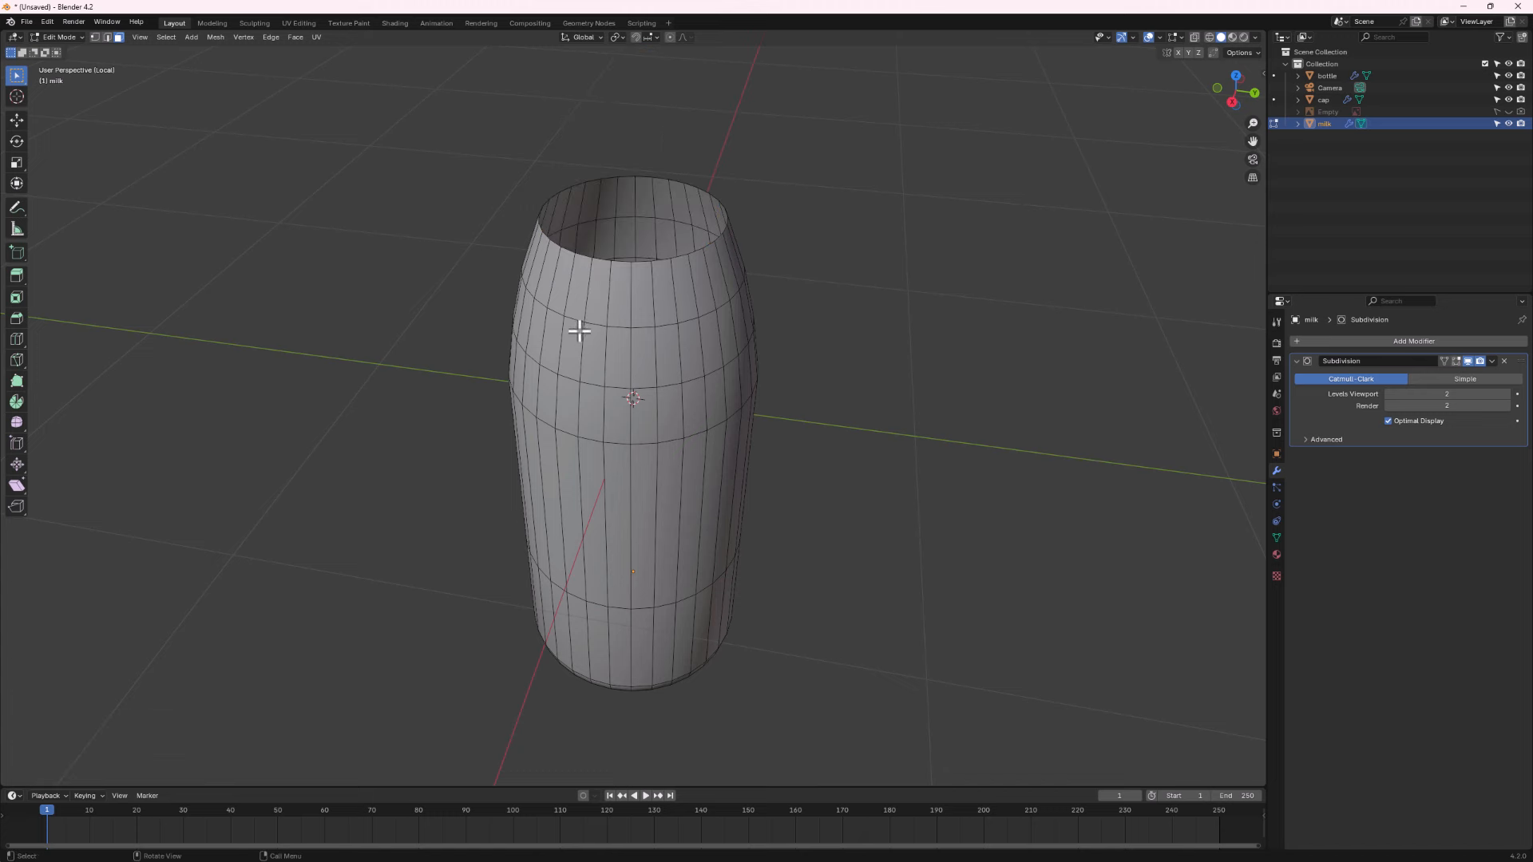
Extrude the body's open top edge loop inward to a scale of about 0.81 and lower it about 0.012 m along Z.
middle_click_drag(580, 330, 581, 263)
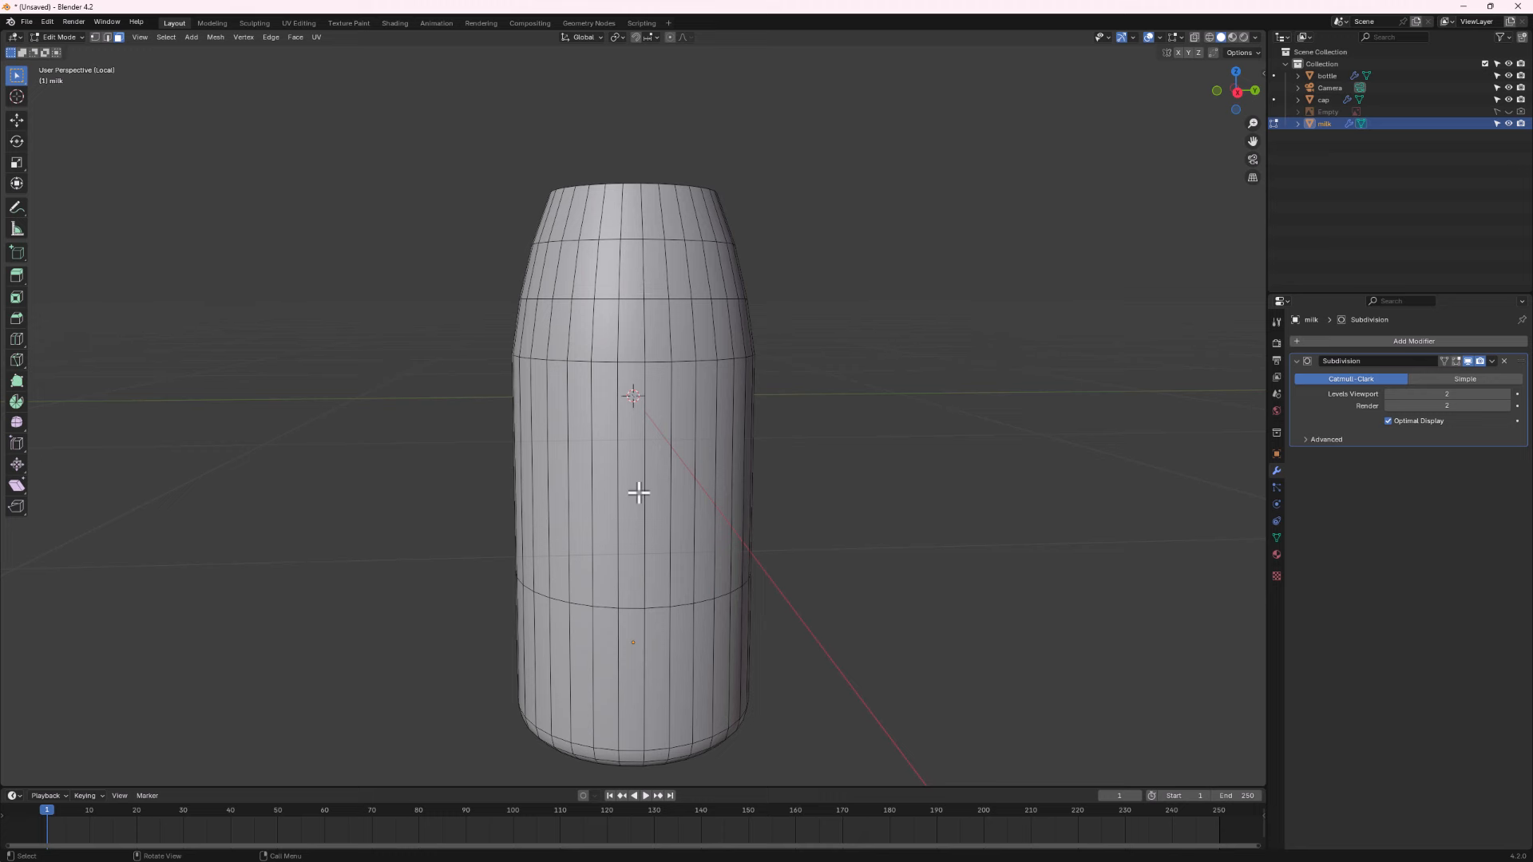
middle_click_drag(640, 414, 606, 312)
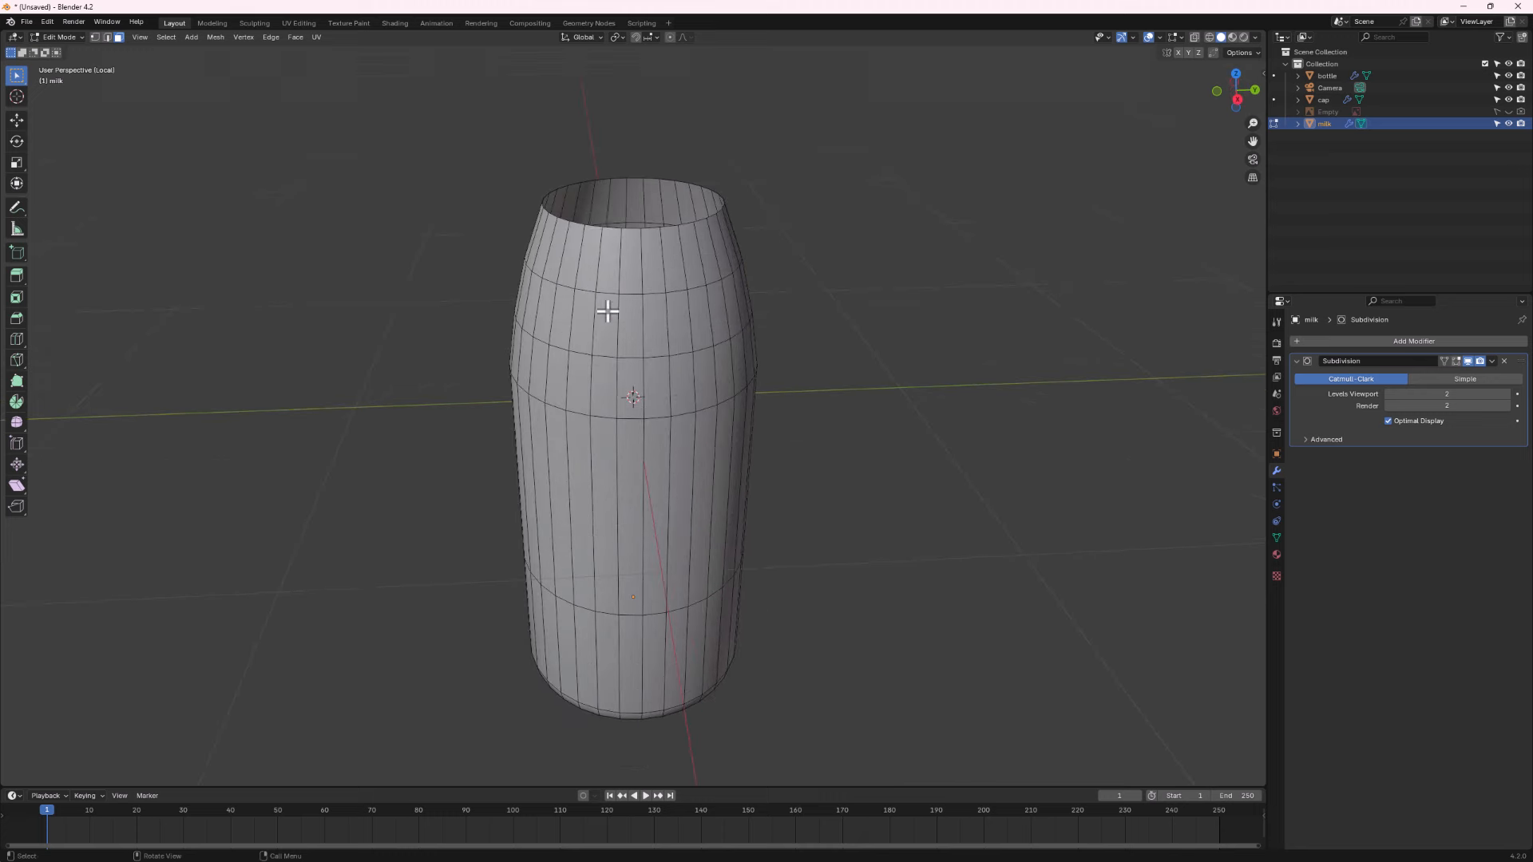
left_click(107, 36)
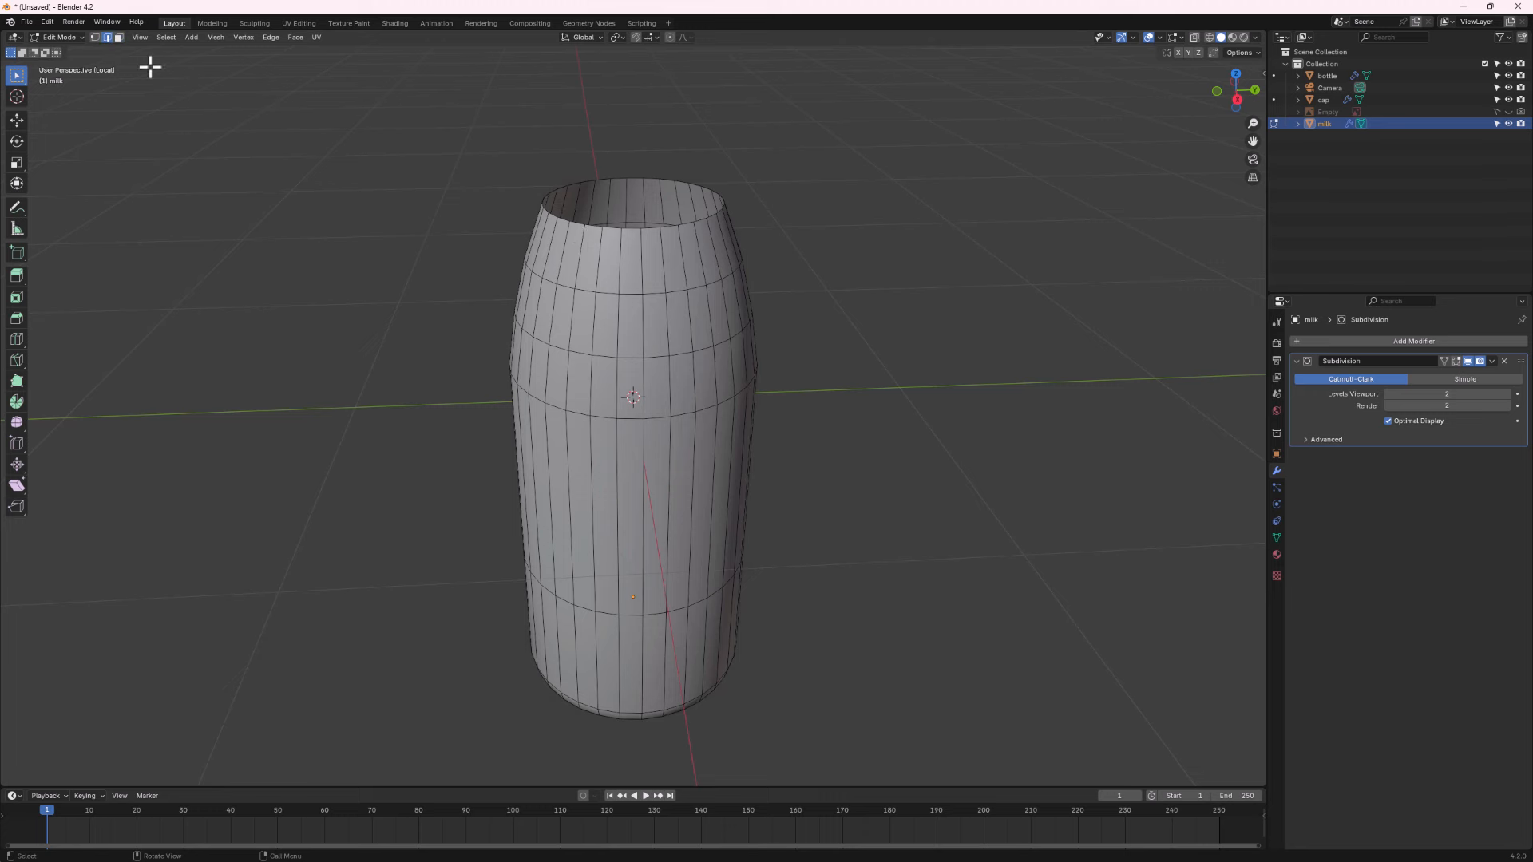
left_click(636, 226, "alt")
scroll(671, 230, "up", 2)
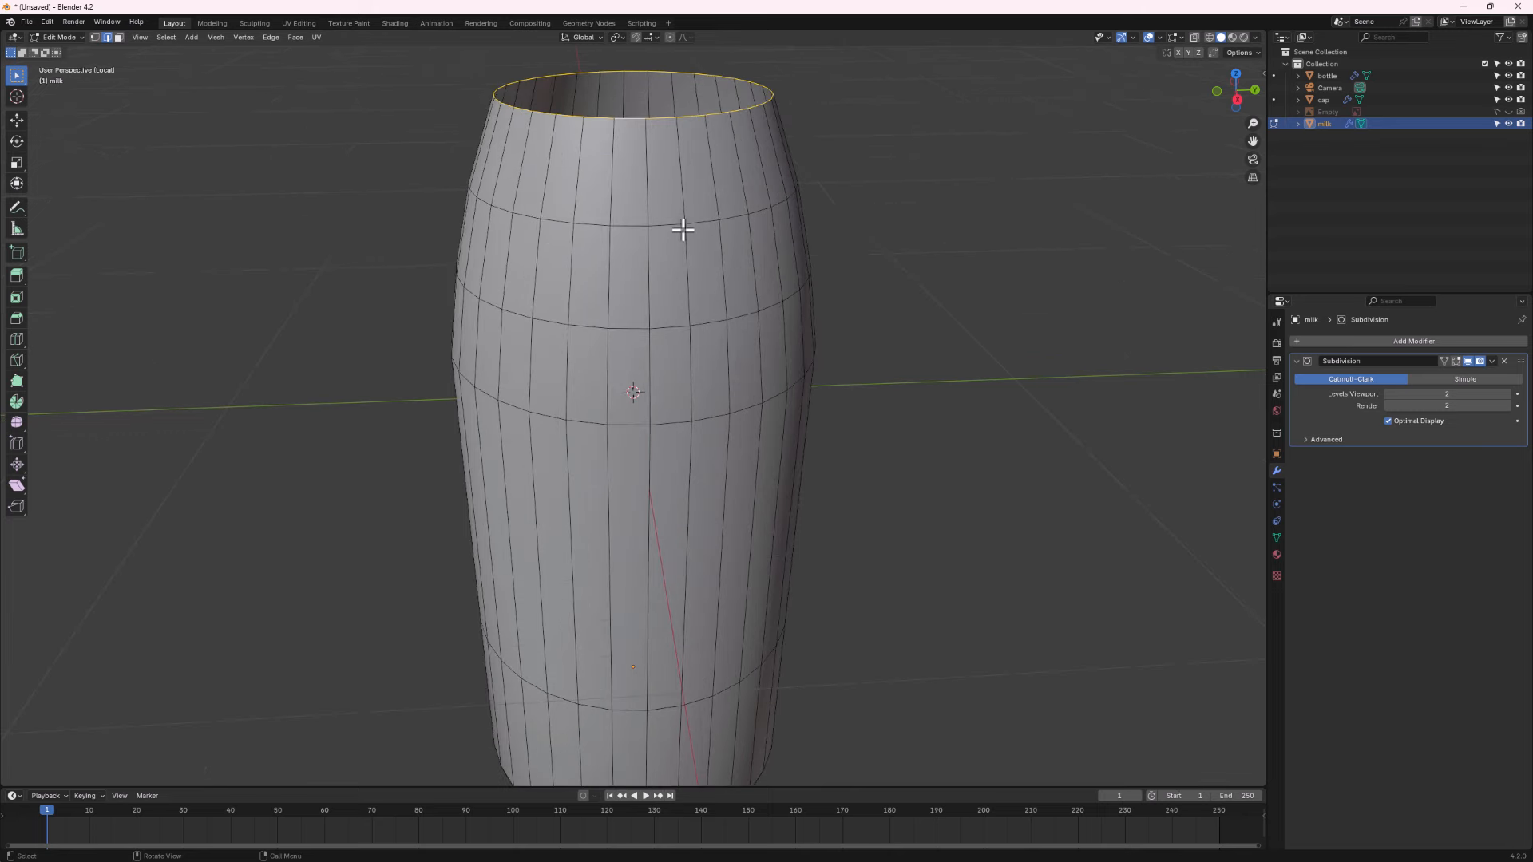
middle_click_drag(685, 232, 685, 376)
key("g")
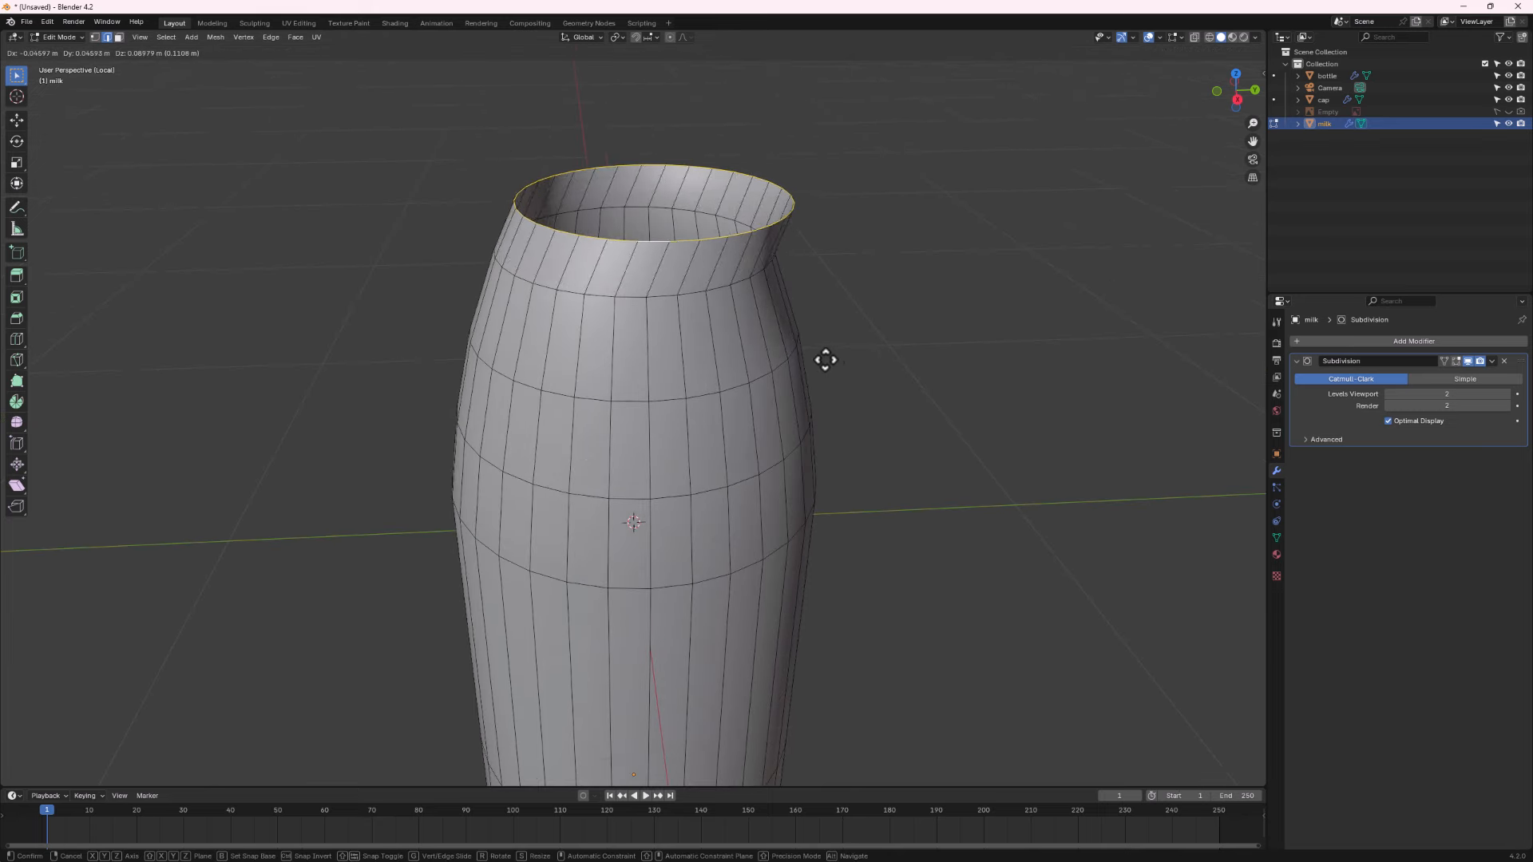
key("s")
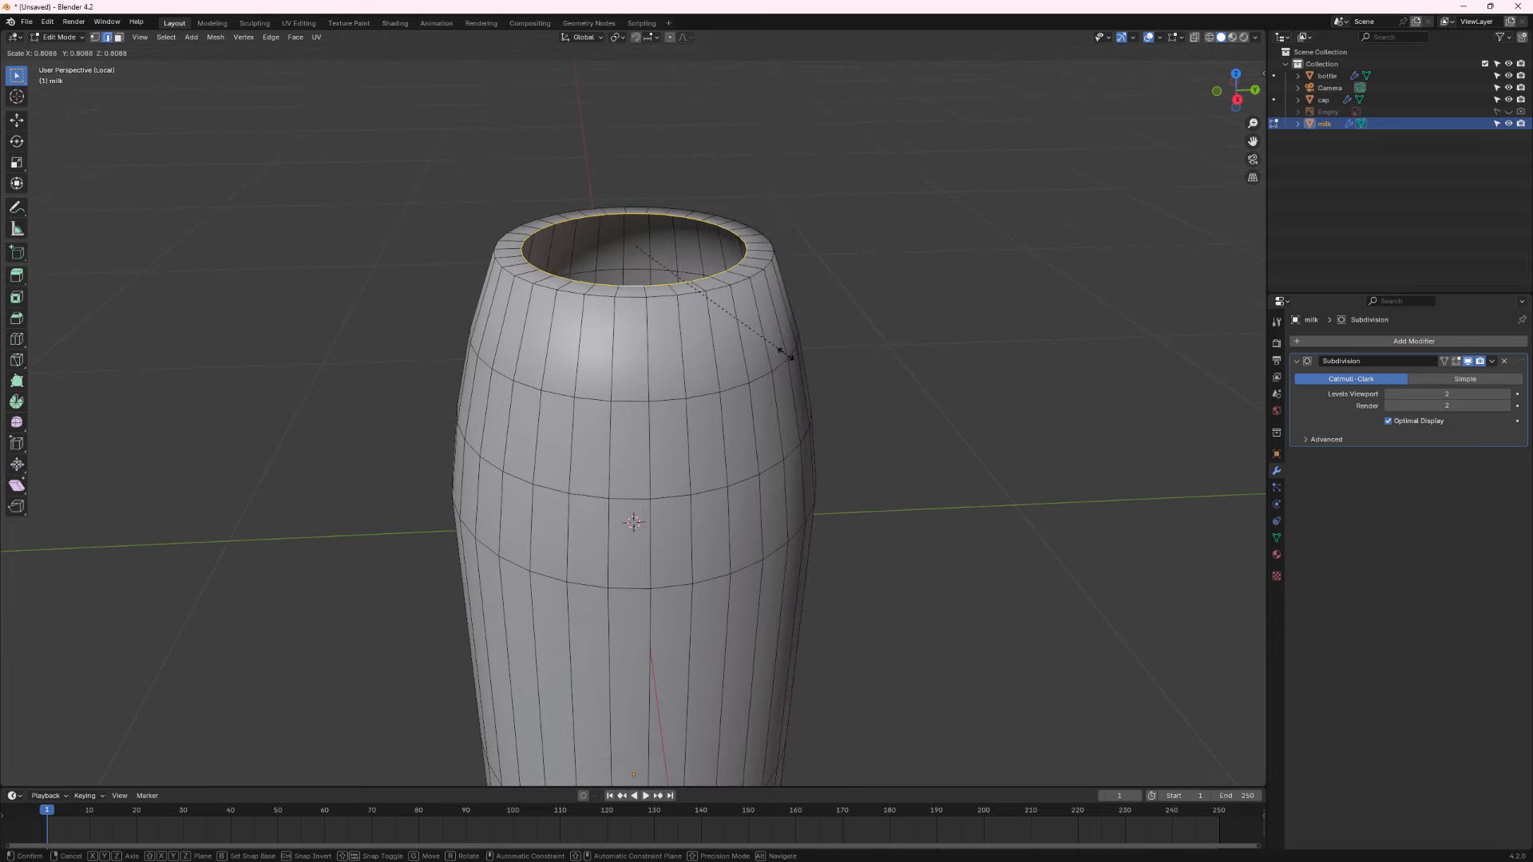
left_click(786, 356)
middle_click_drag(675, 373, 670, 351)
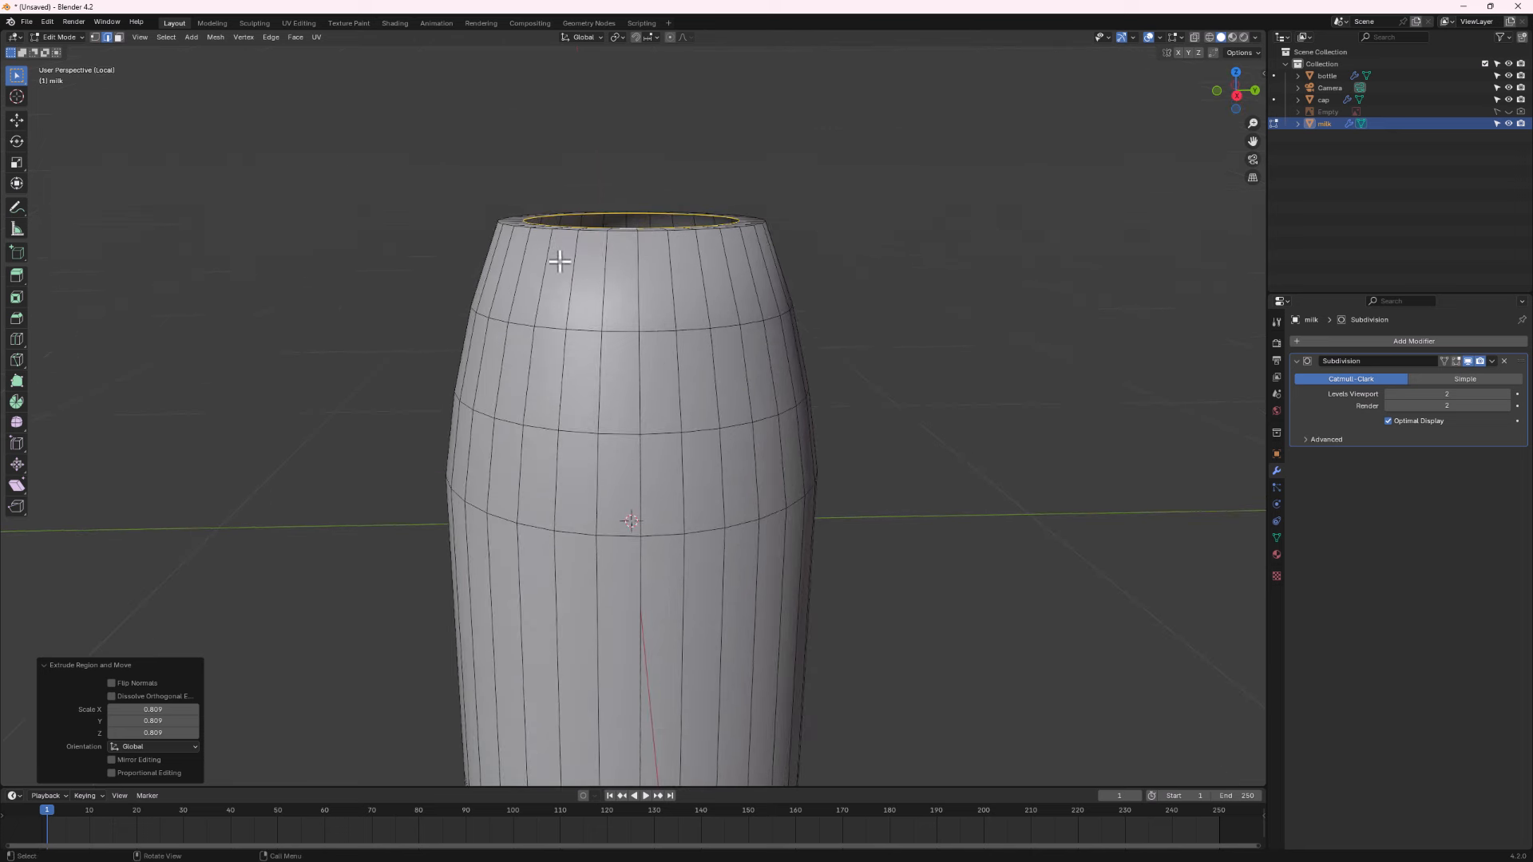
key("g")
key("z")
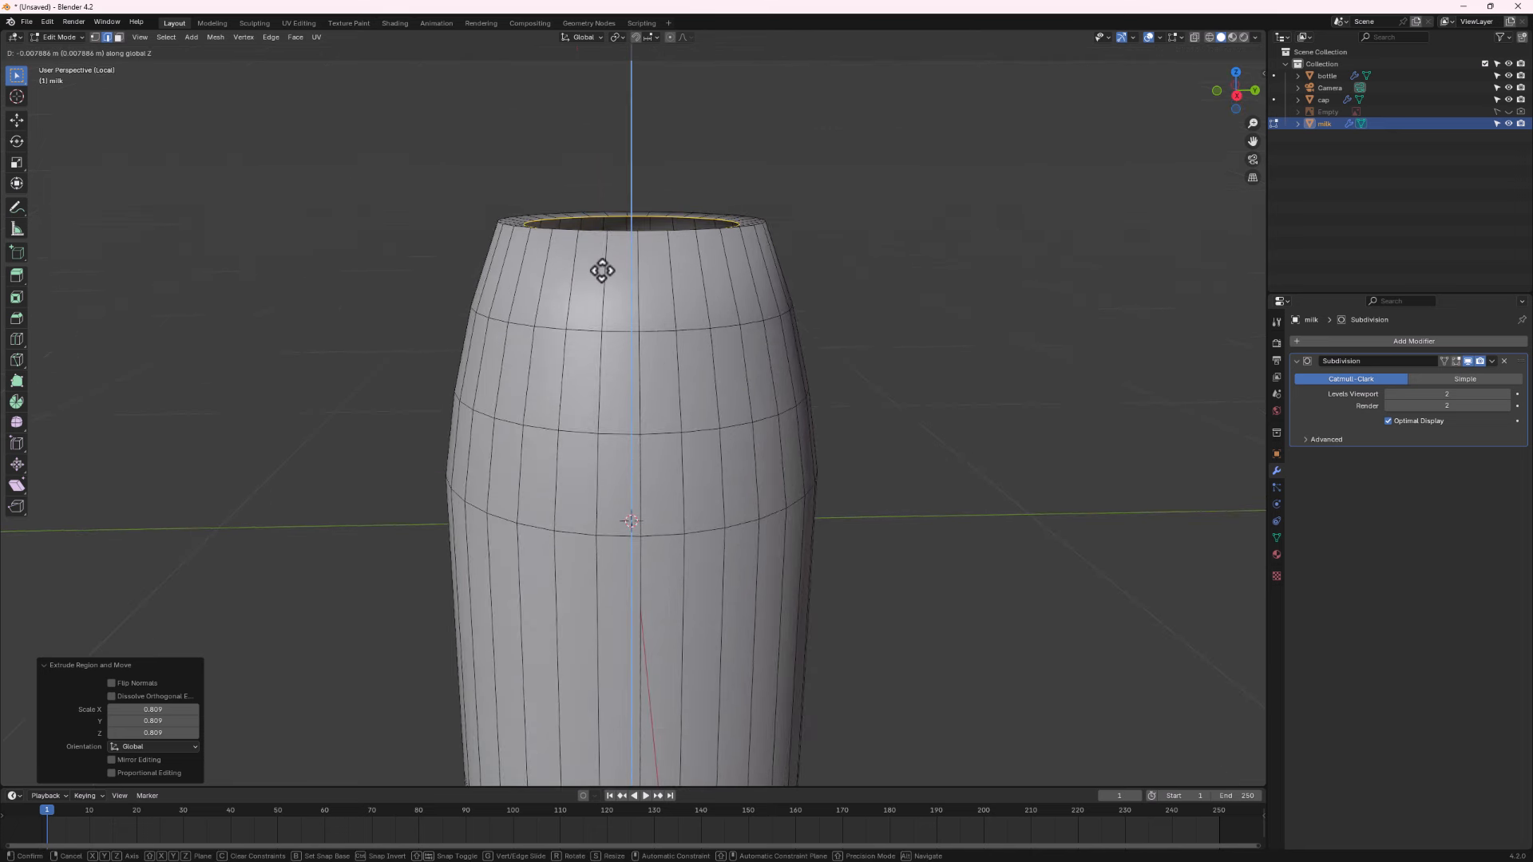
left_click(604, 273)
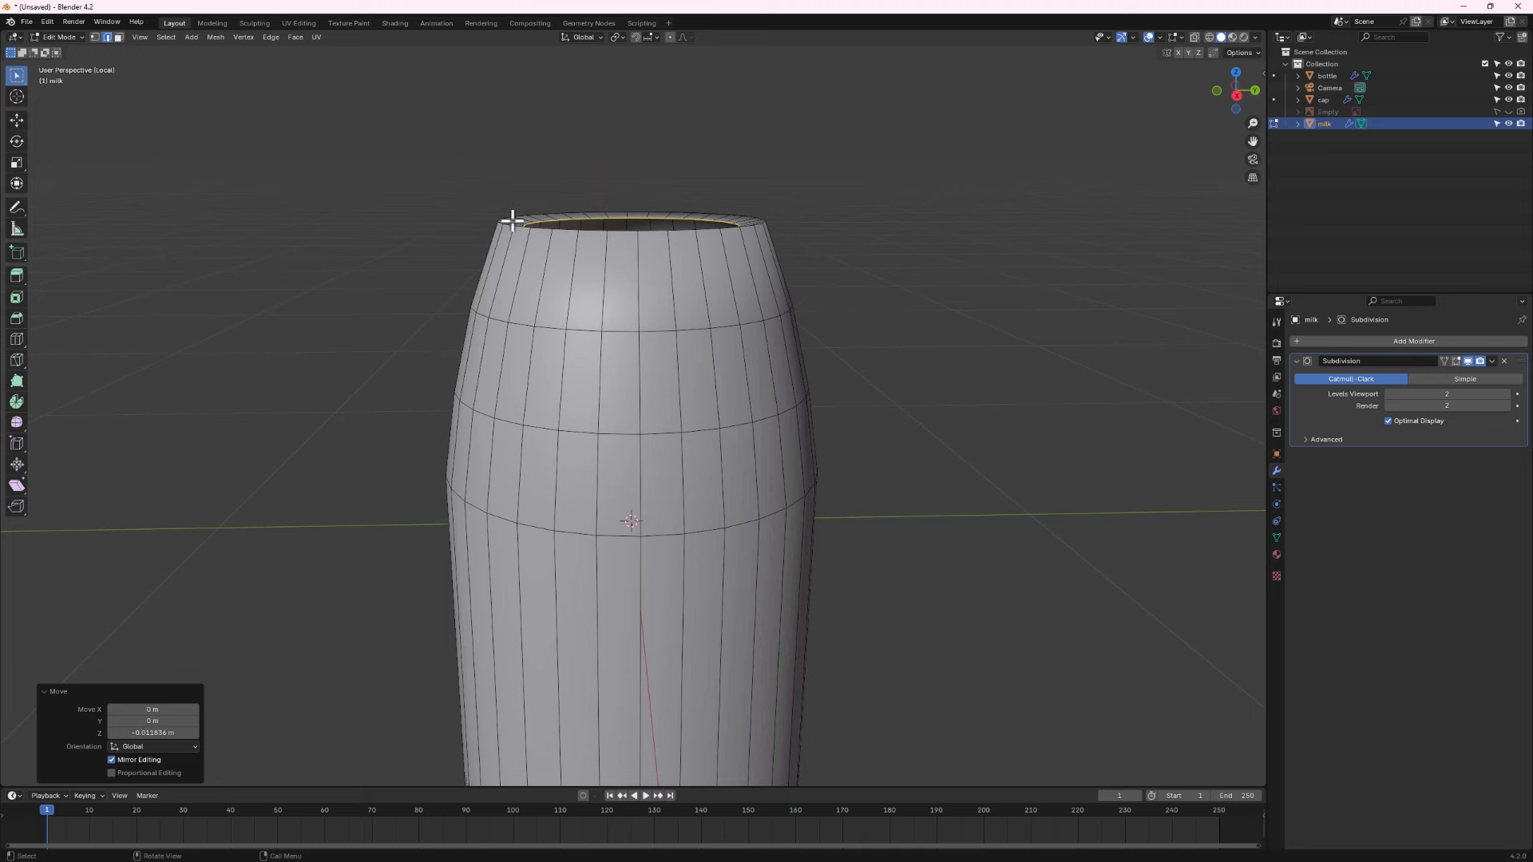
Extrude the inner top loop inward again to a scale of about 0.62 and lower it about 0.005 m along Z.
key("s")
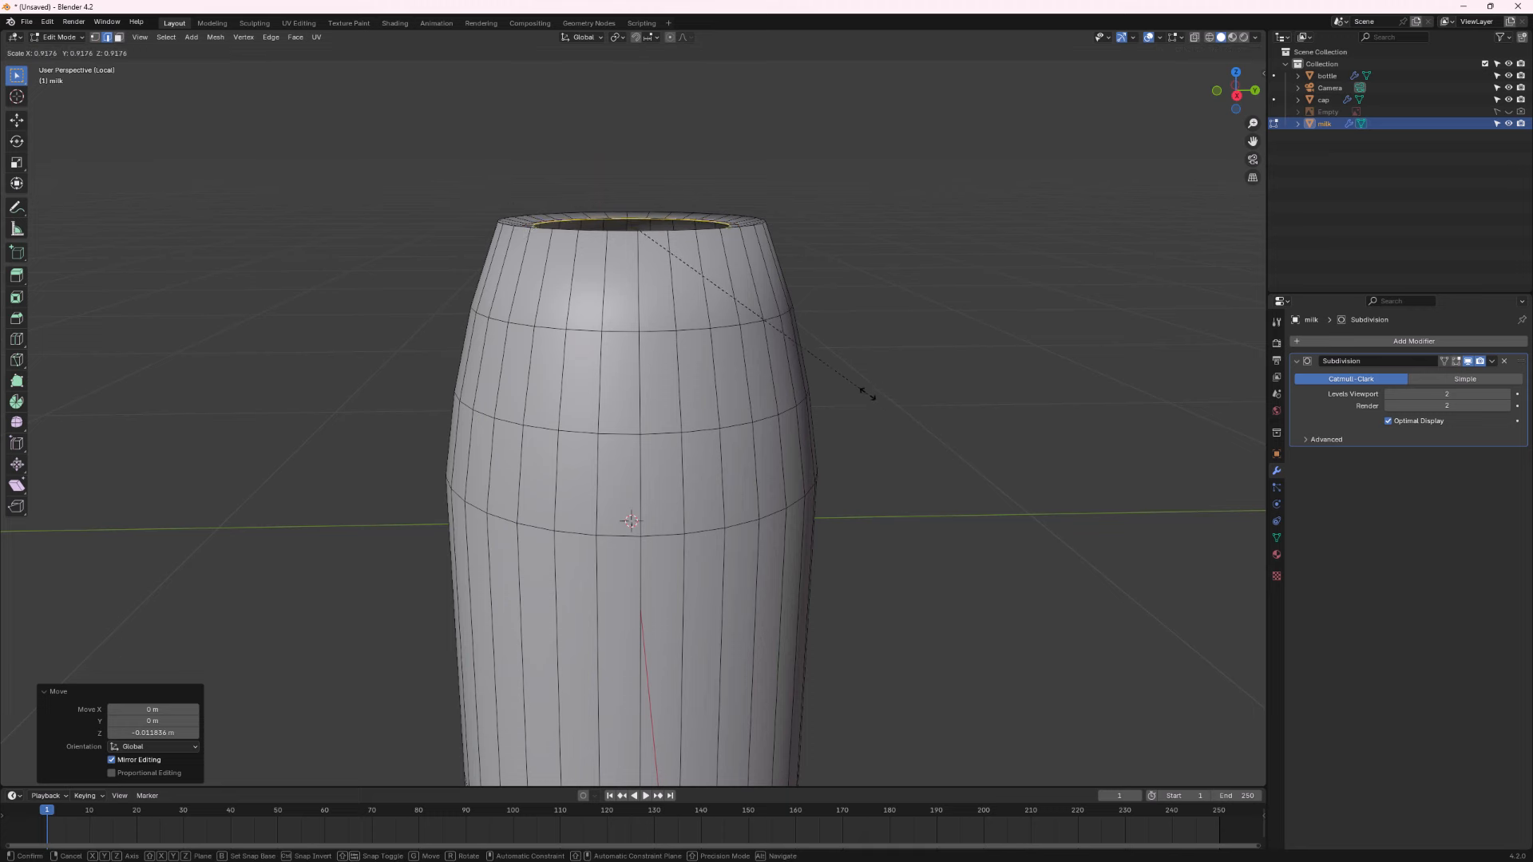
left_click(787, 347)
middle_click_drag(711, 325, 708, 338)
key("g")
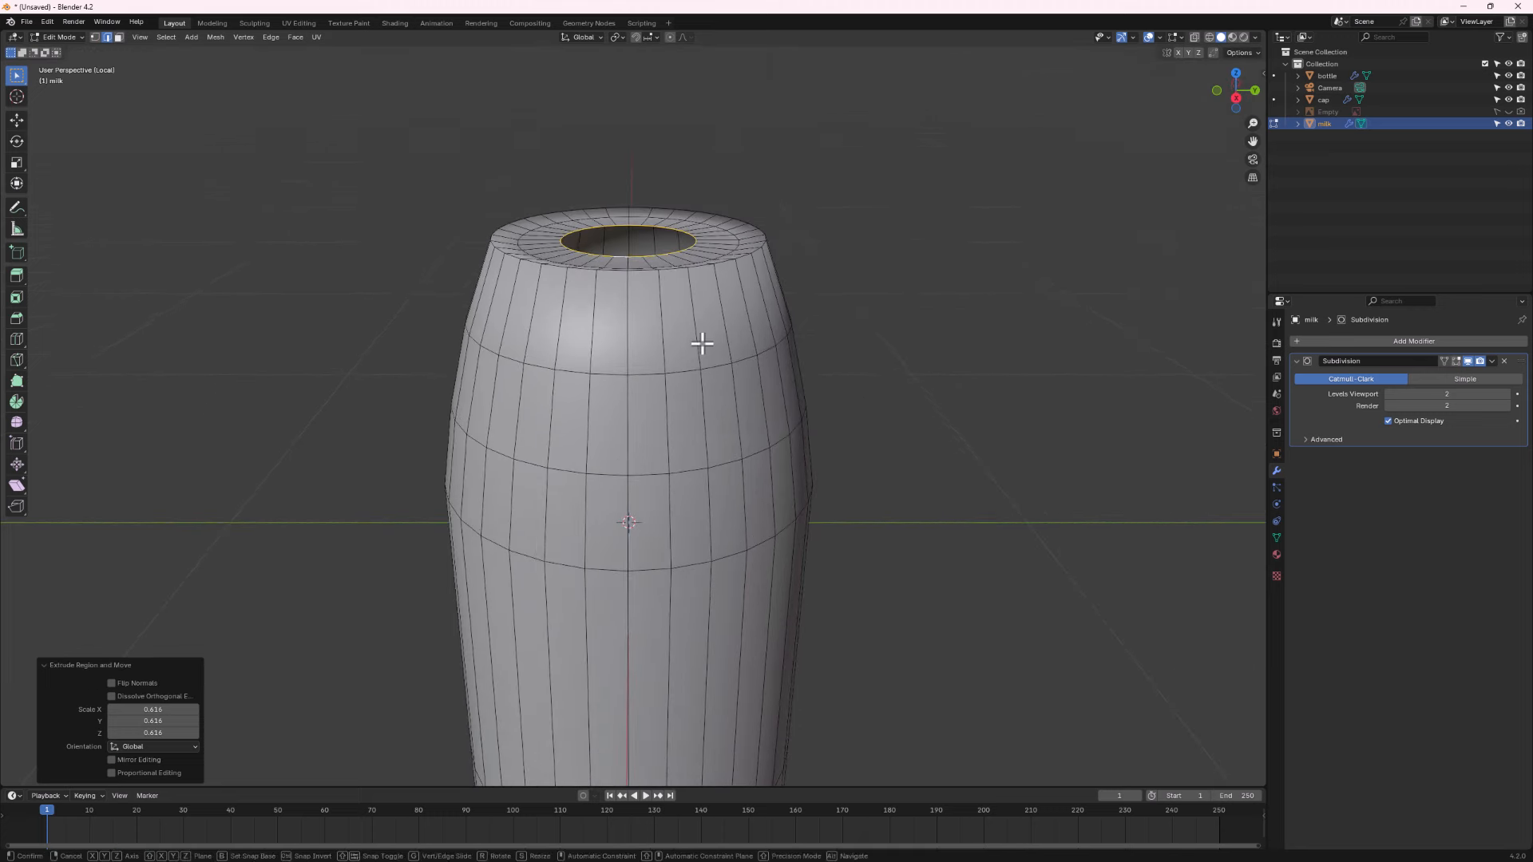
left_click(711, 346)
Extrude the inner loop once more to a scale of about 0.46 and fill the remaining hole with a face.
key("s")
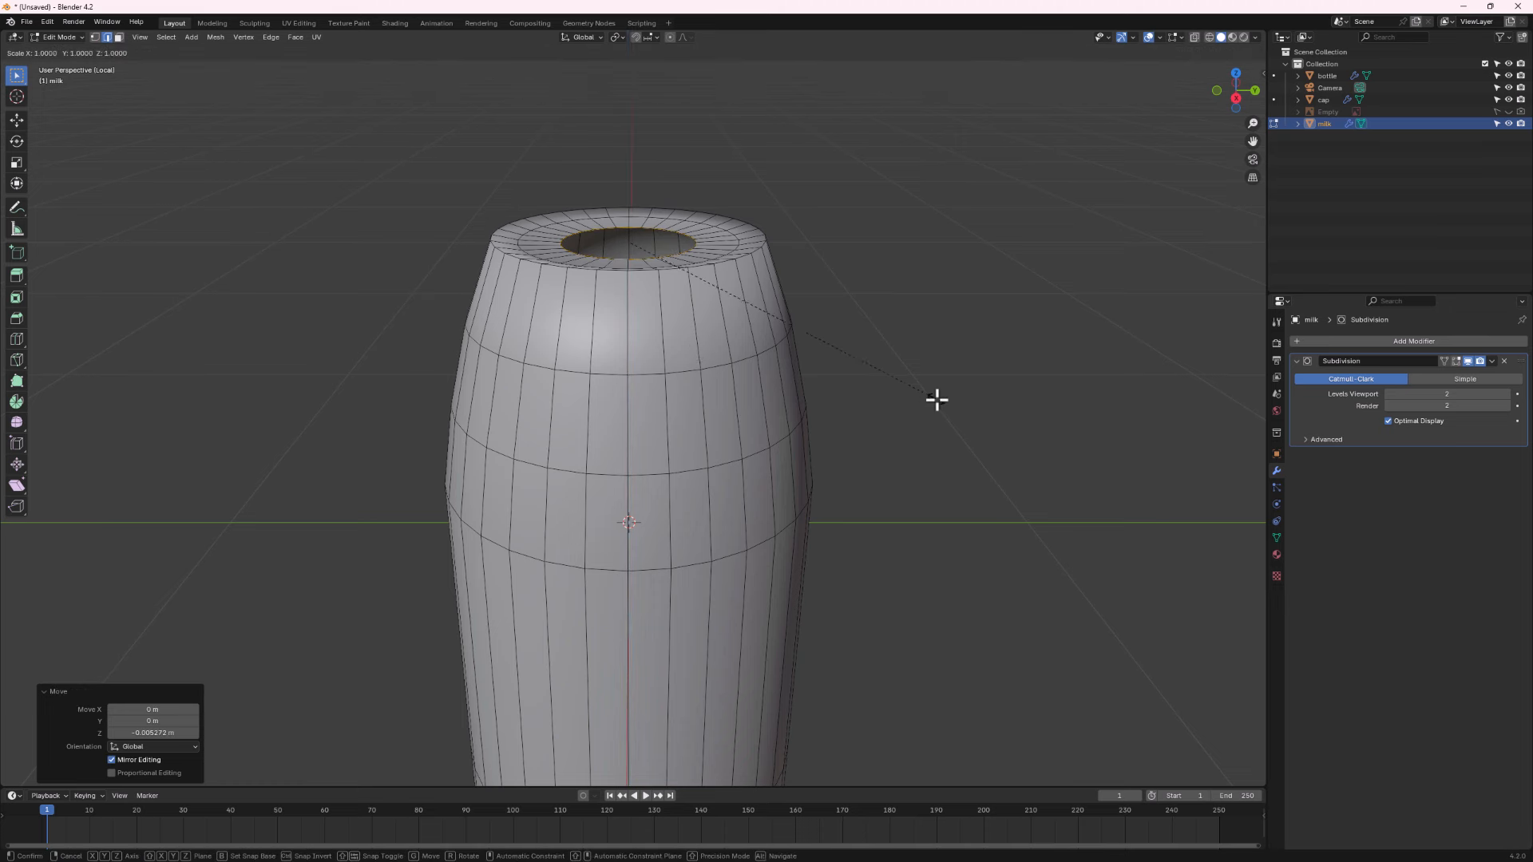
left_click(757, 336)
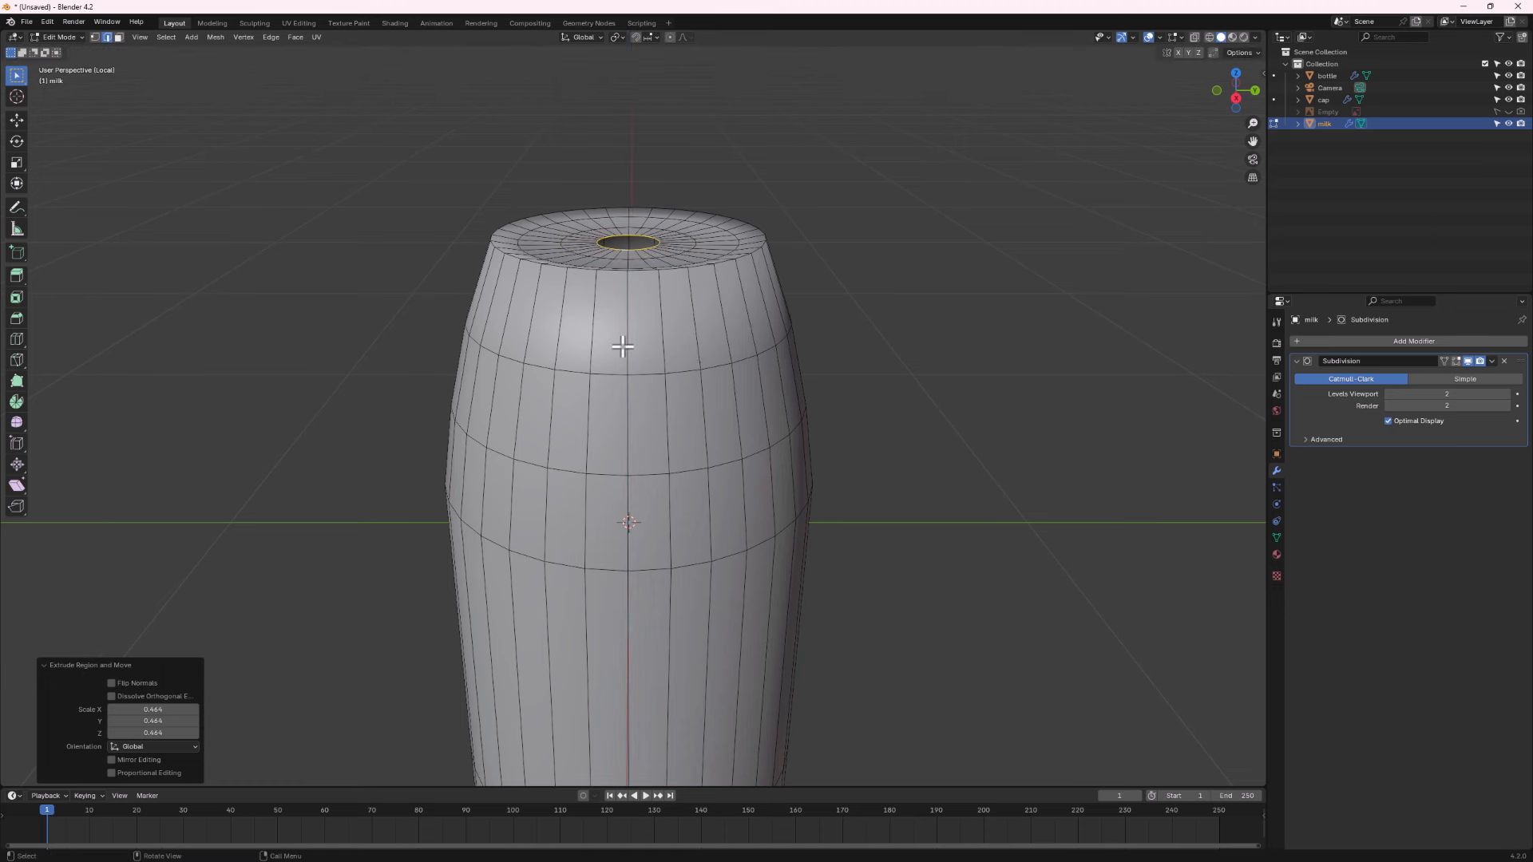
key("f")
middle_click_drag(681, 226, 681, 274)
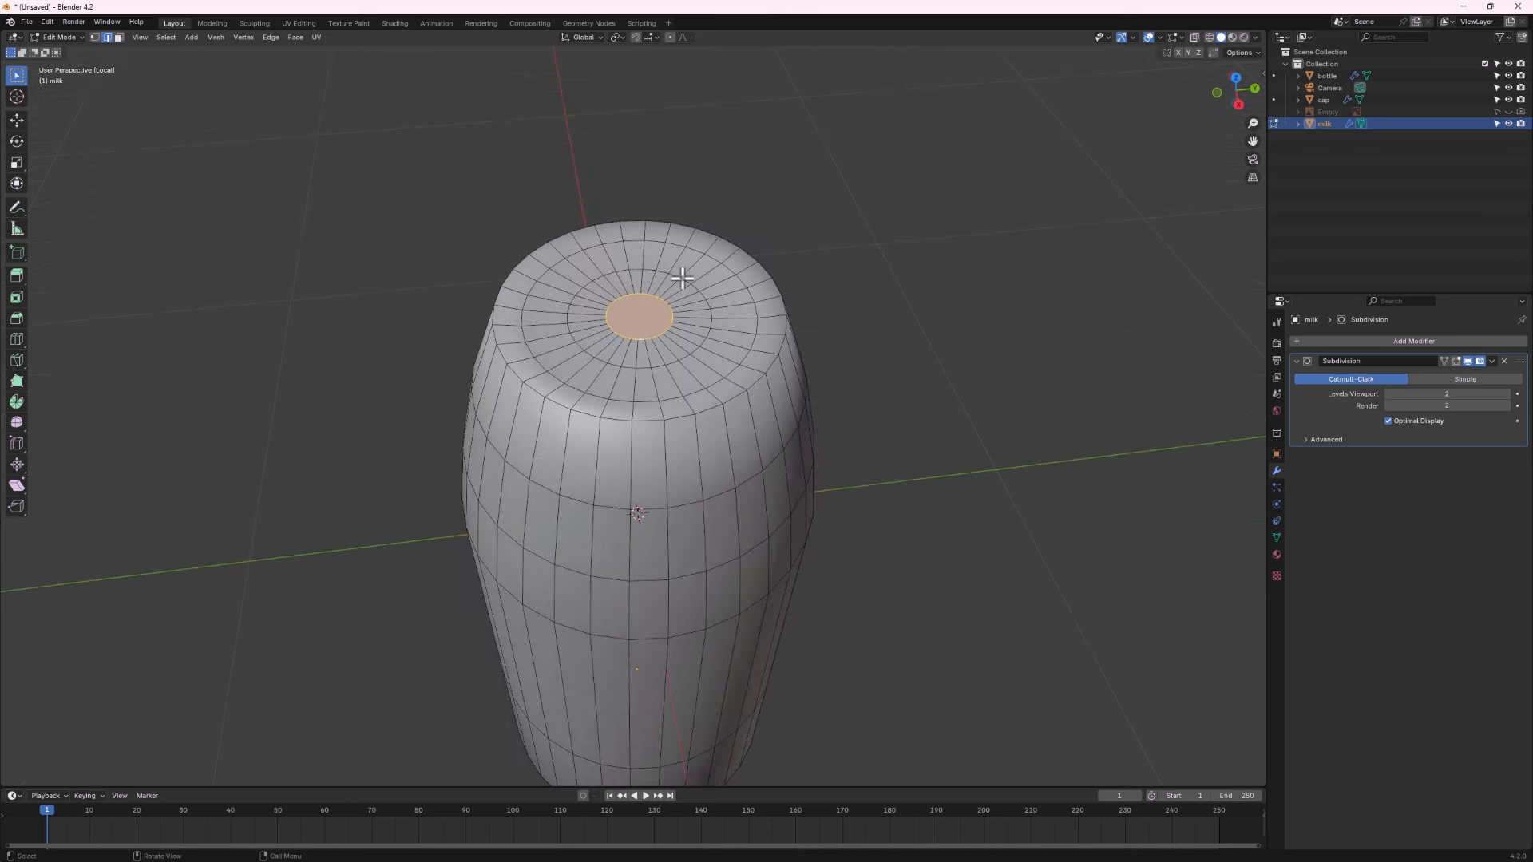
scroll(629, 307, "down", 3)
middle_click_drag(635, 358, 642, 326)
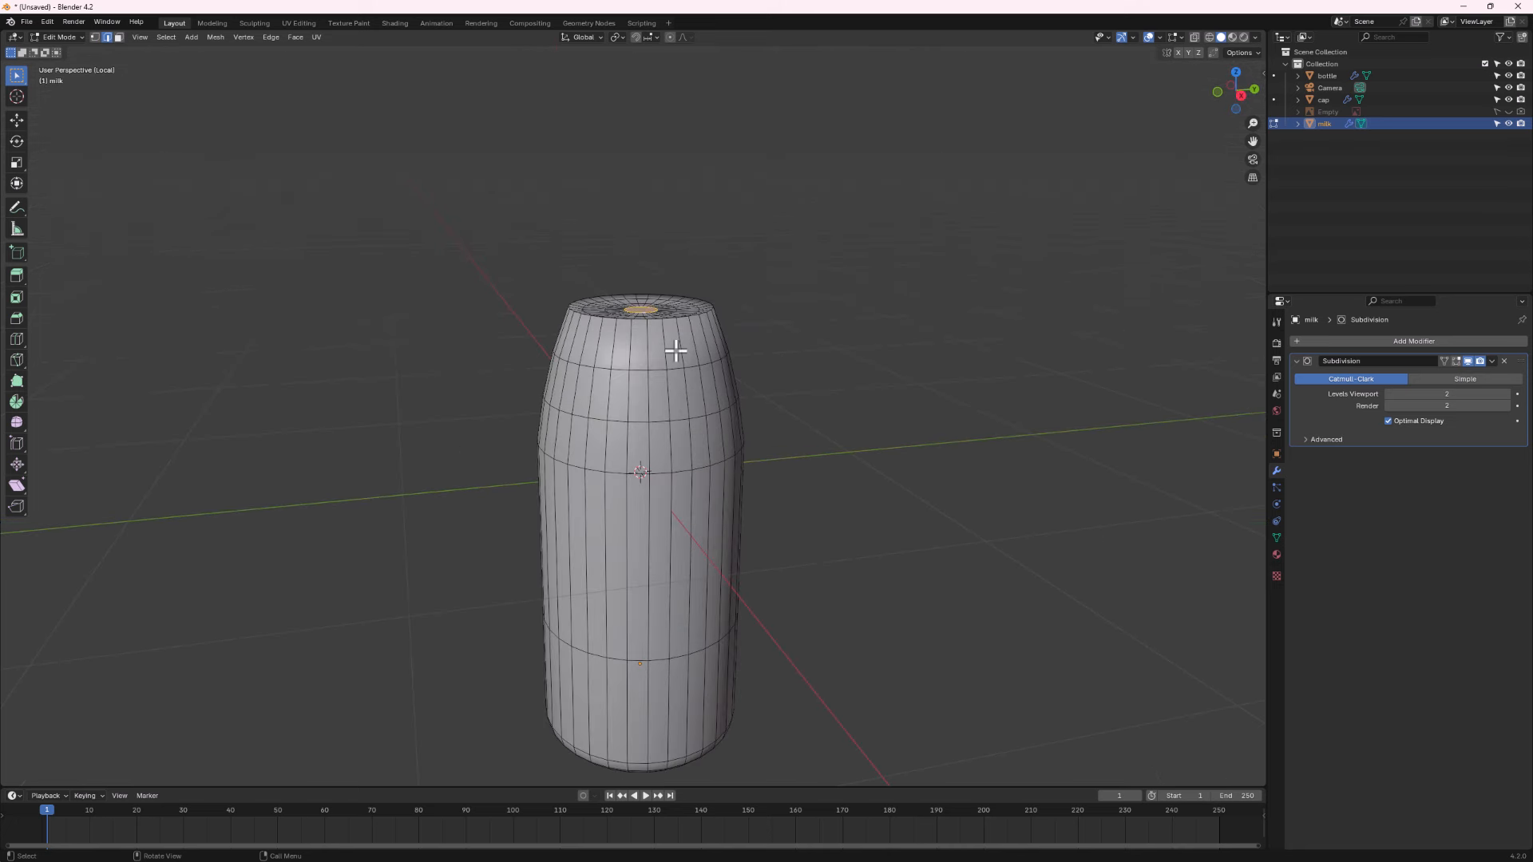
Add a loop cut just below the milk's top rim, slid to a factor of about -0.73, and inspect the smoothed shape.
key("Tab")
middle_click_drag(688, 400, 638, 404)
key("Tab")
key("ctrl+r")
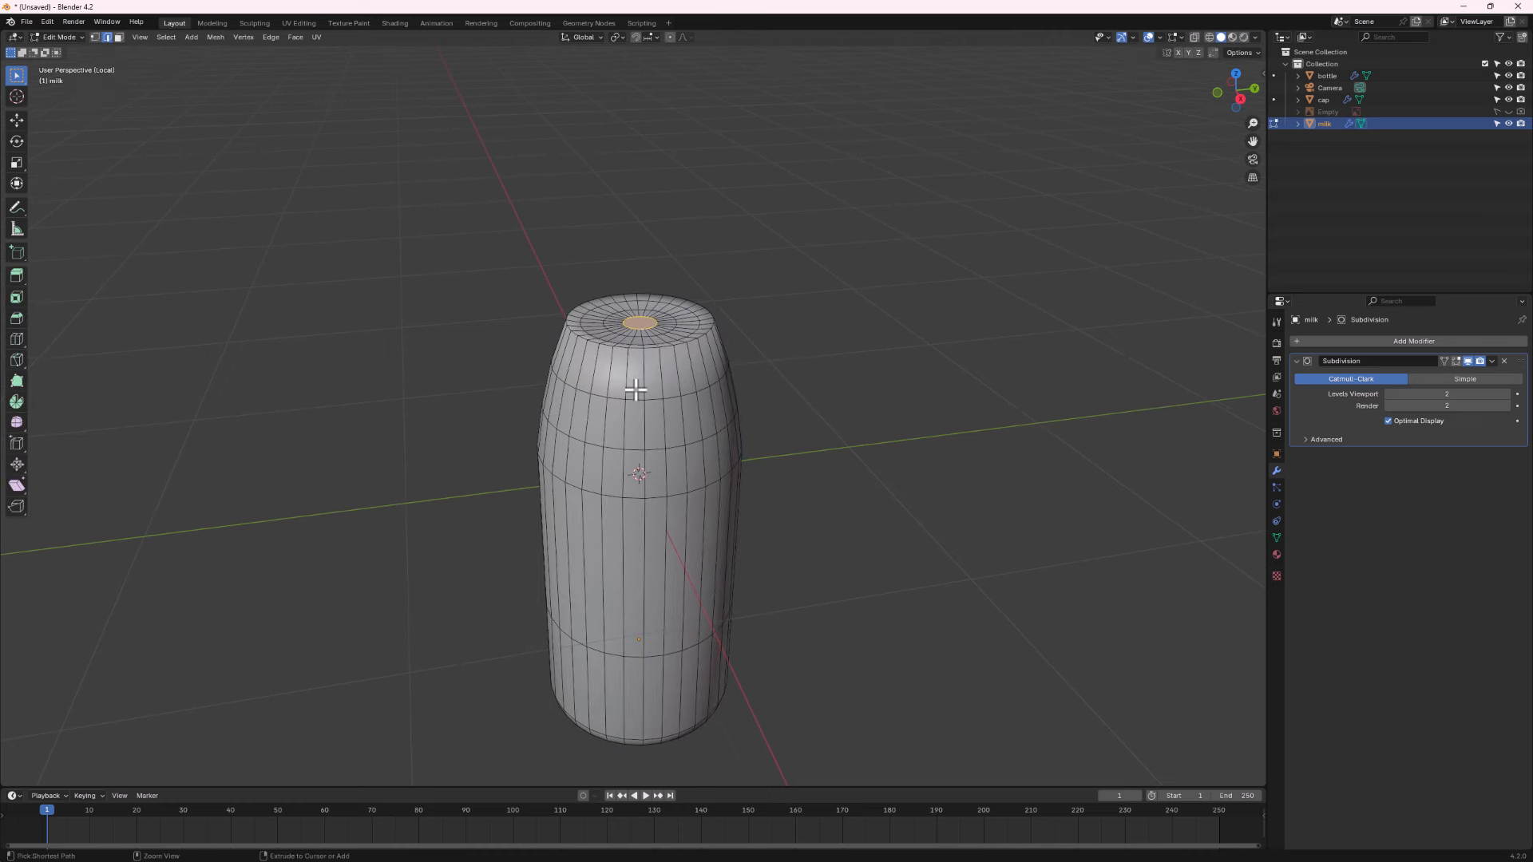
left_click(635, 390)
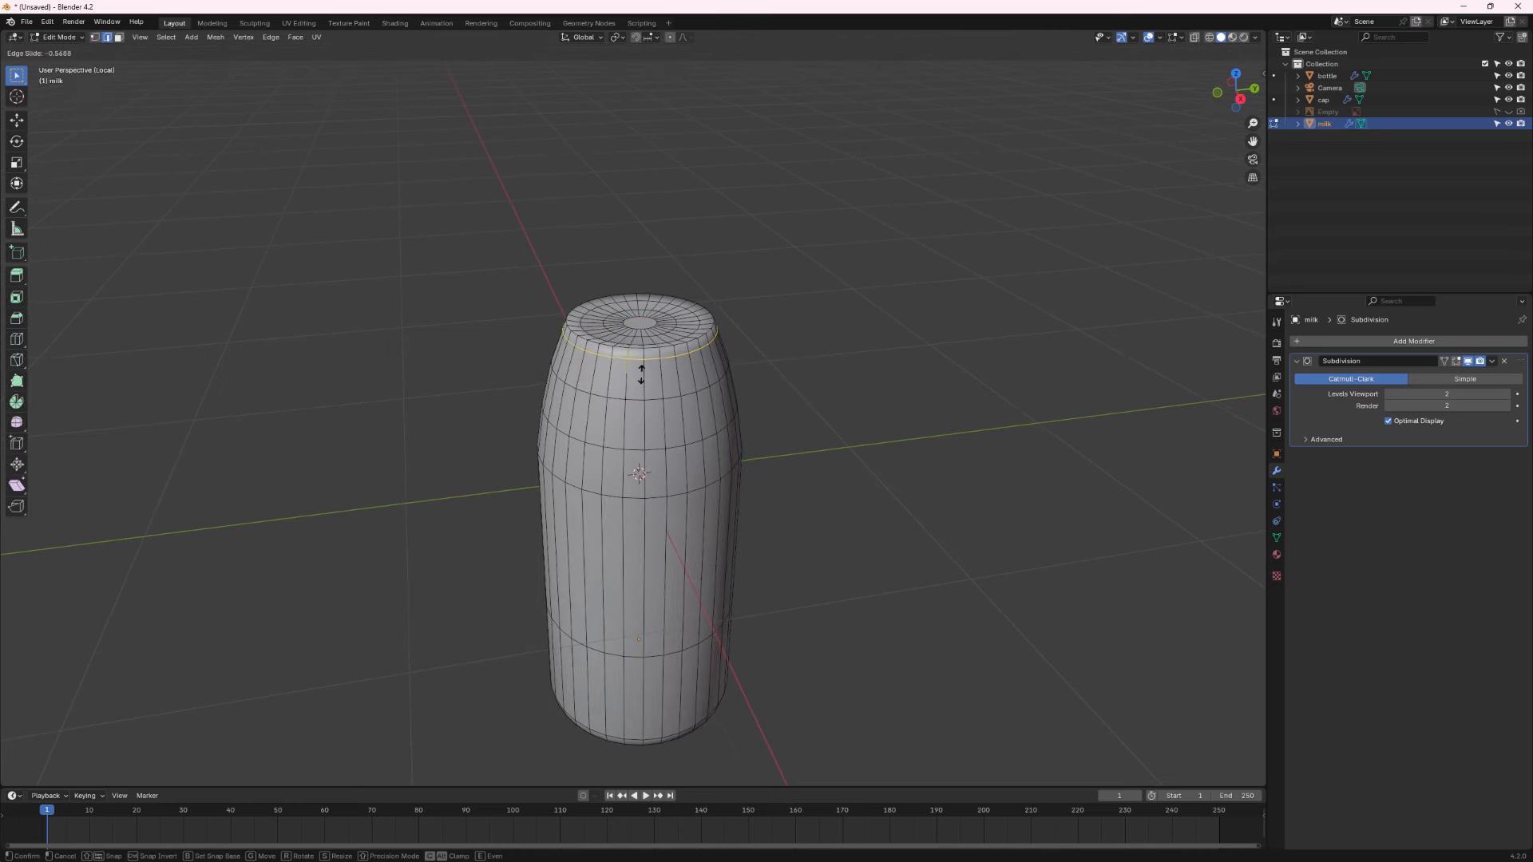
left_click(643, 370)
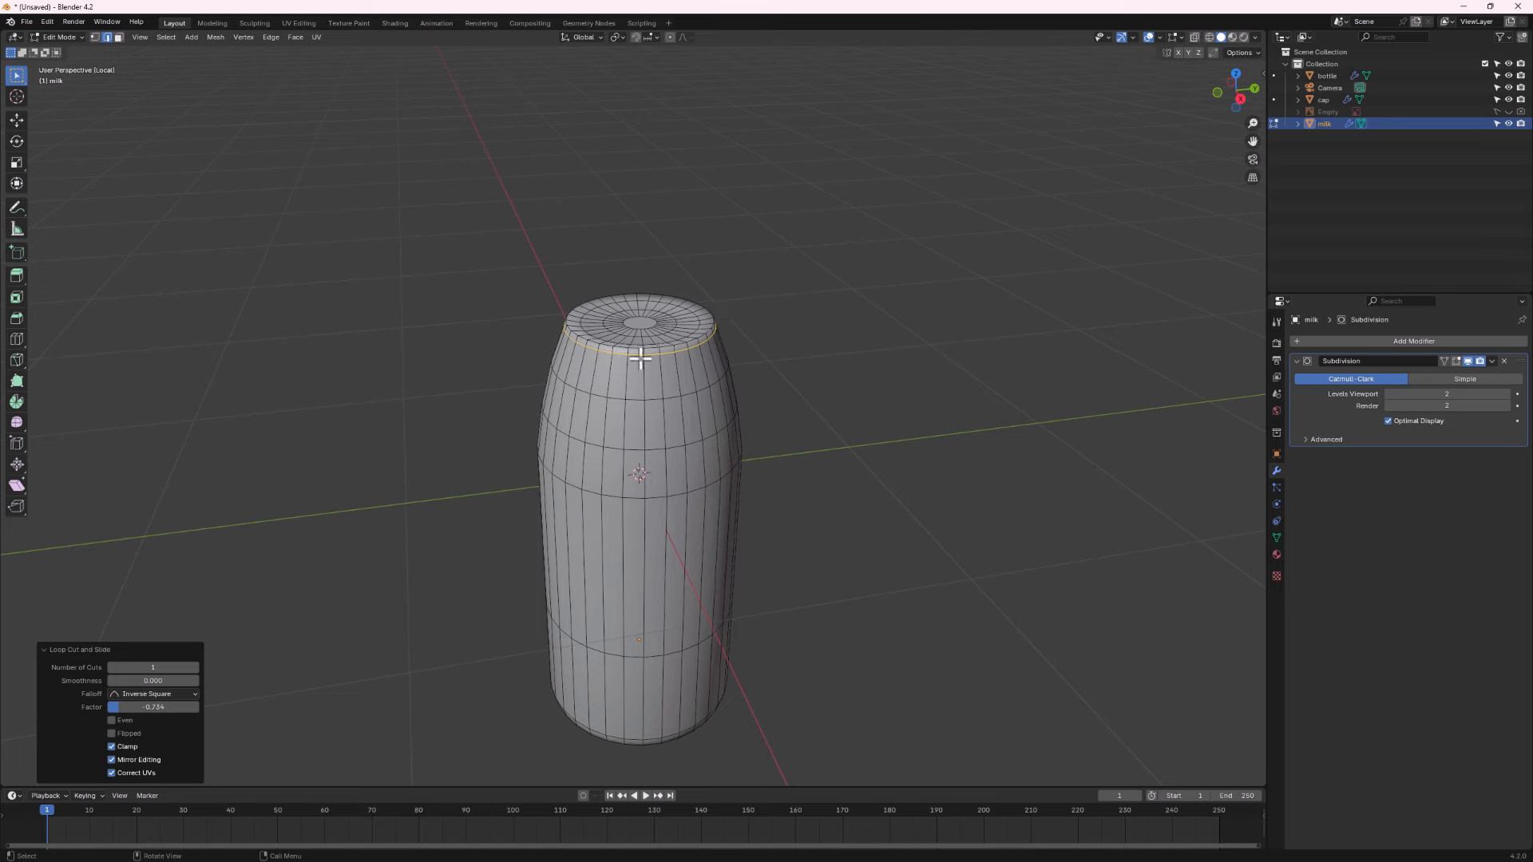
key("Tab")
middle_click_drag(609, 396, 611, 318)
Add three evenly spaced loop cuts around the tall middle section of the milk body, without sliding them.
key("Tab")
scroll(671, 421, "down", 3)
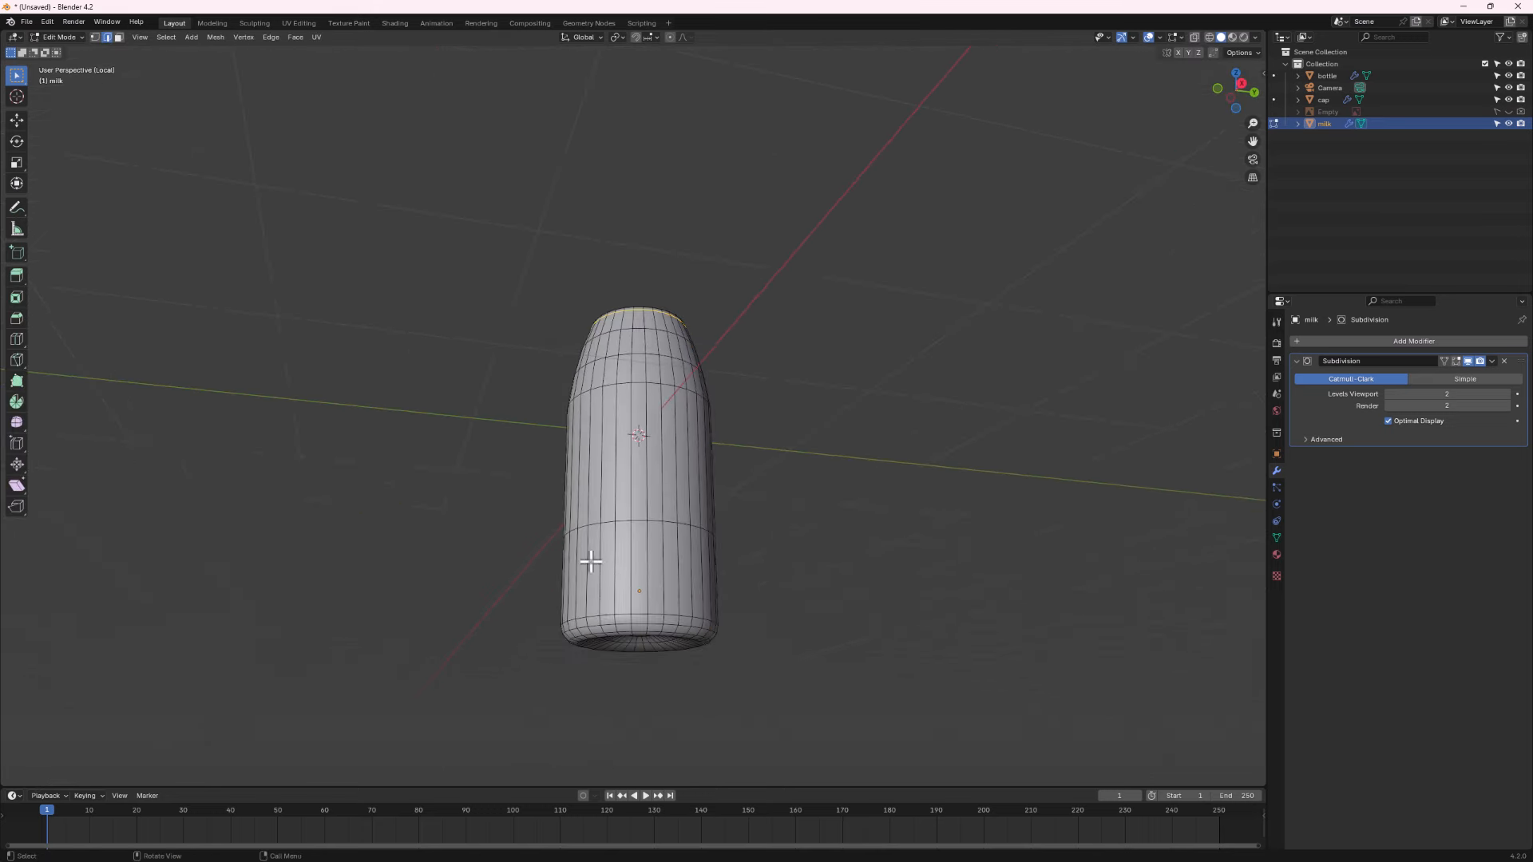
middle_click_drag(650, 484, 644, 518)
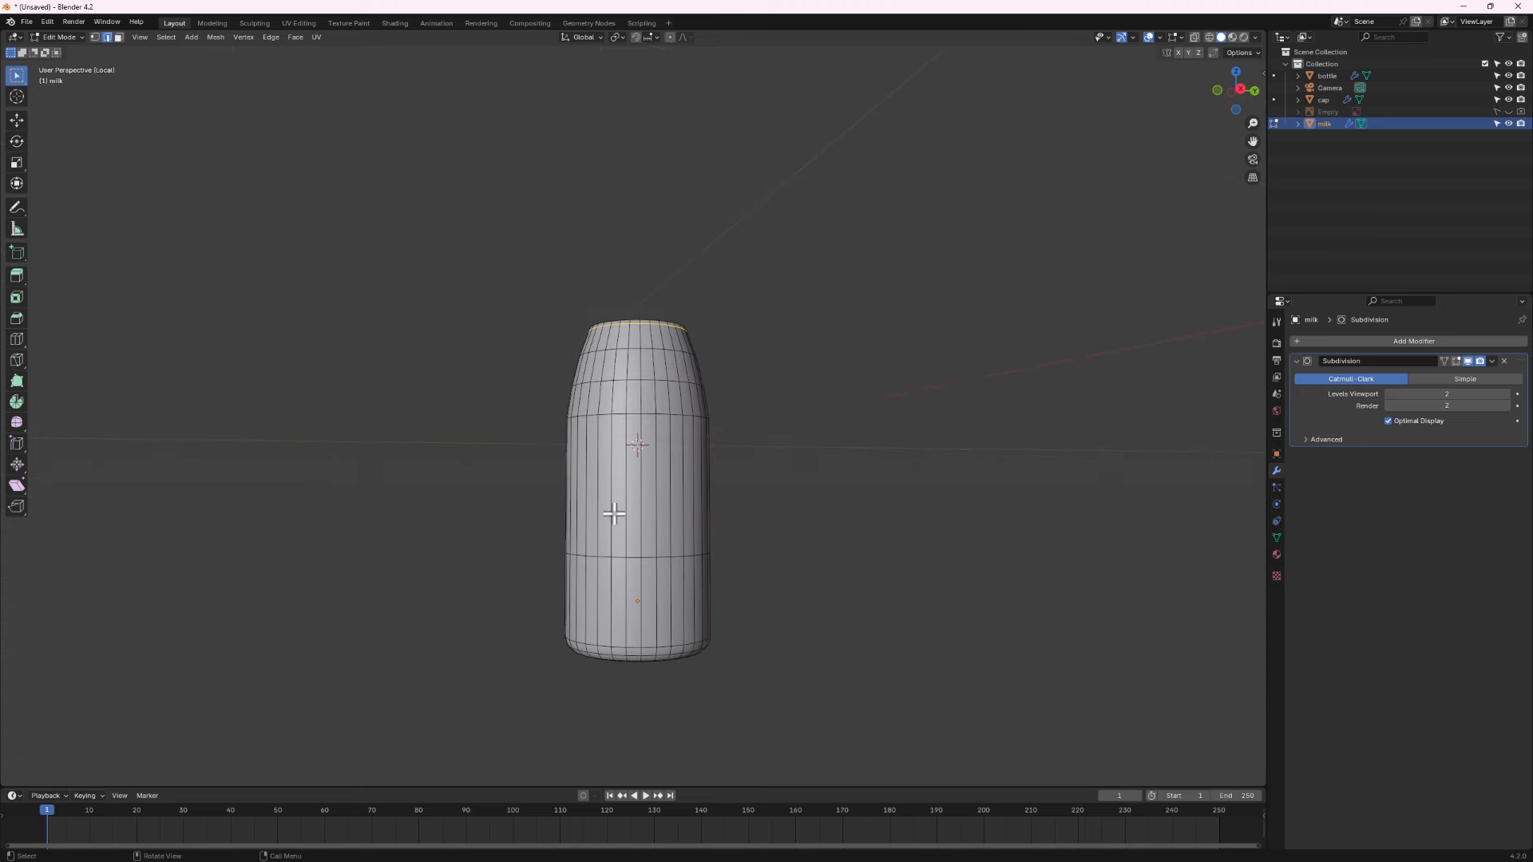
key("ctrl+r")
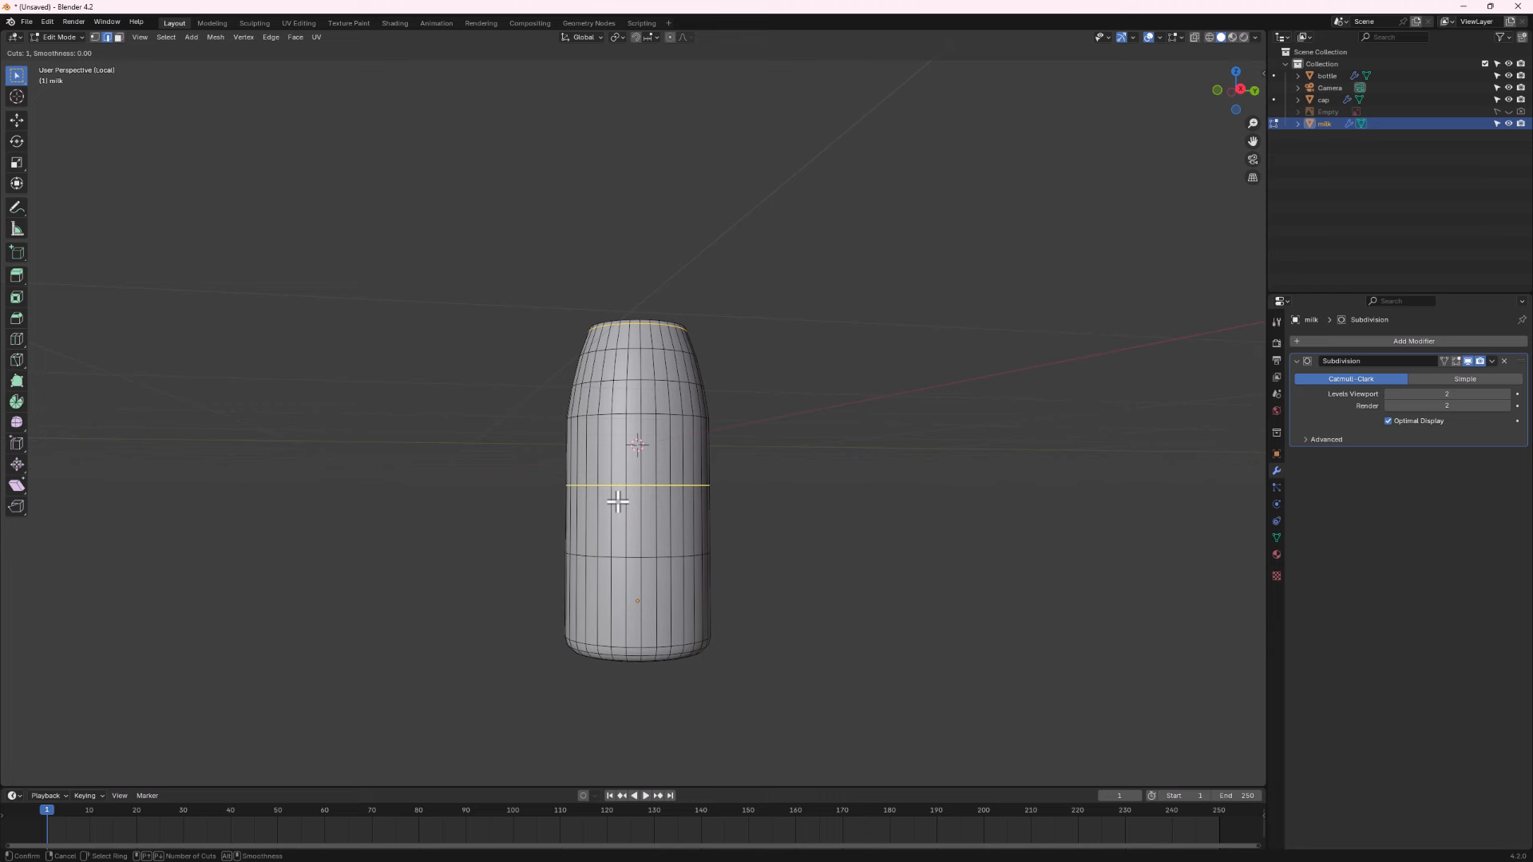
scroll(618, 501, "up", 2)
left_click(619, 500)
right_click(616, 515)
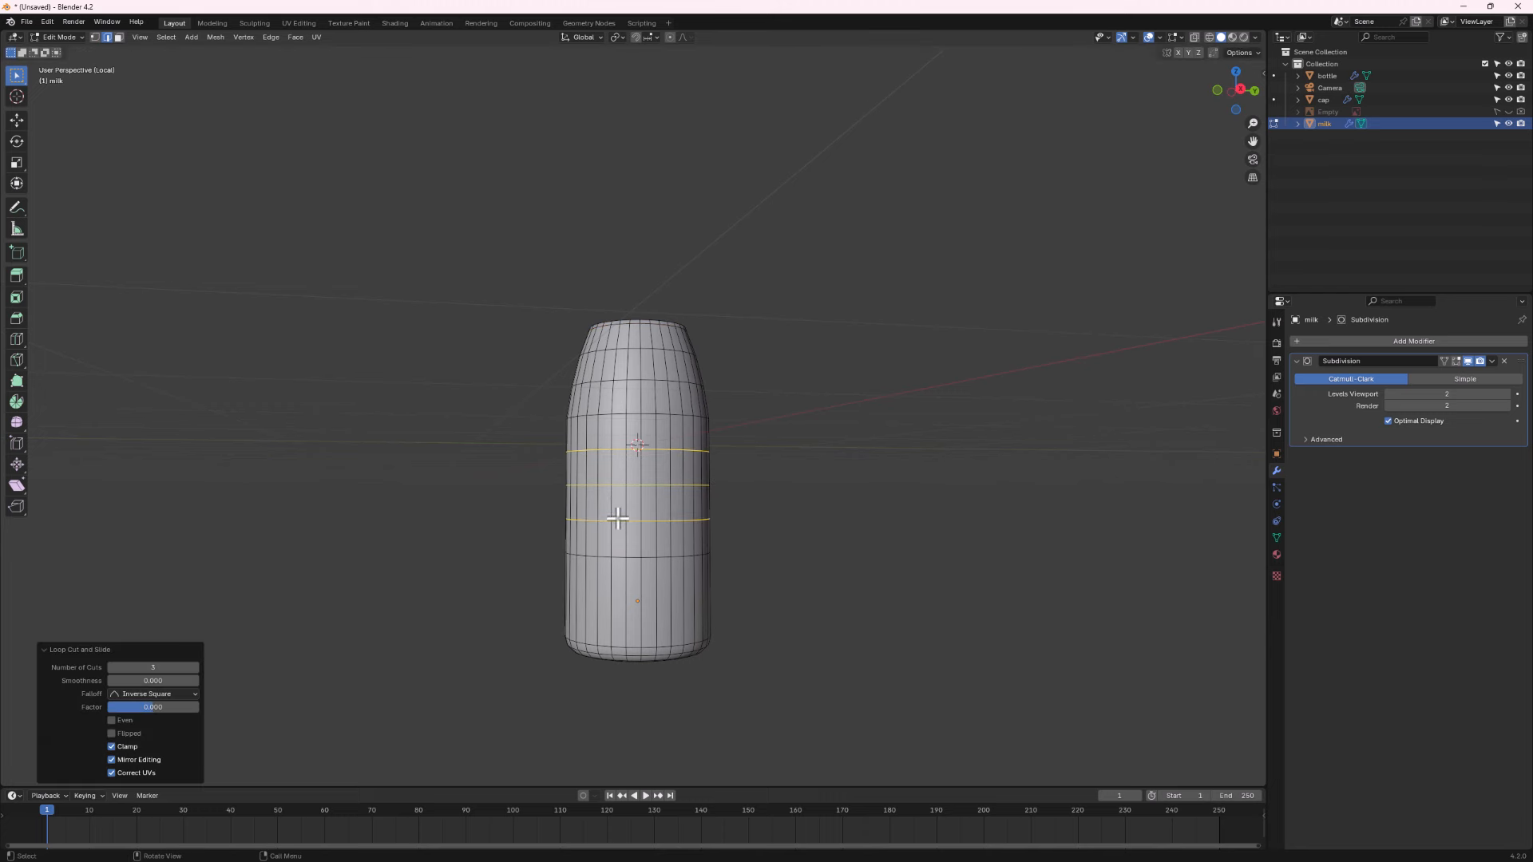
Add two unslid loop cuts around the lower section of the milk body and return to Object Mode.
key("ctrl+r")
scroll(632, 608, "down", 1)
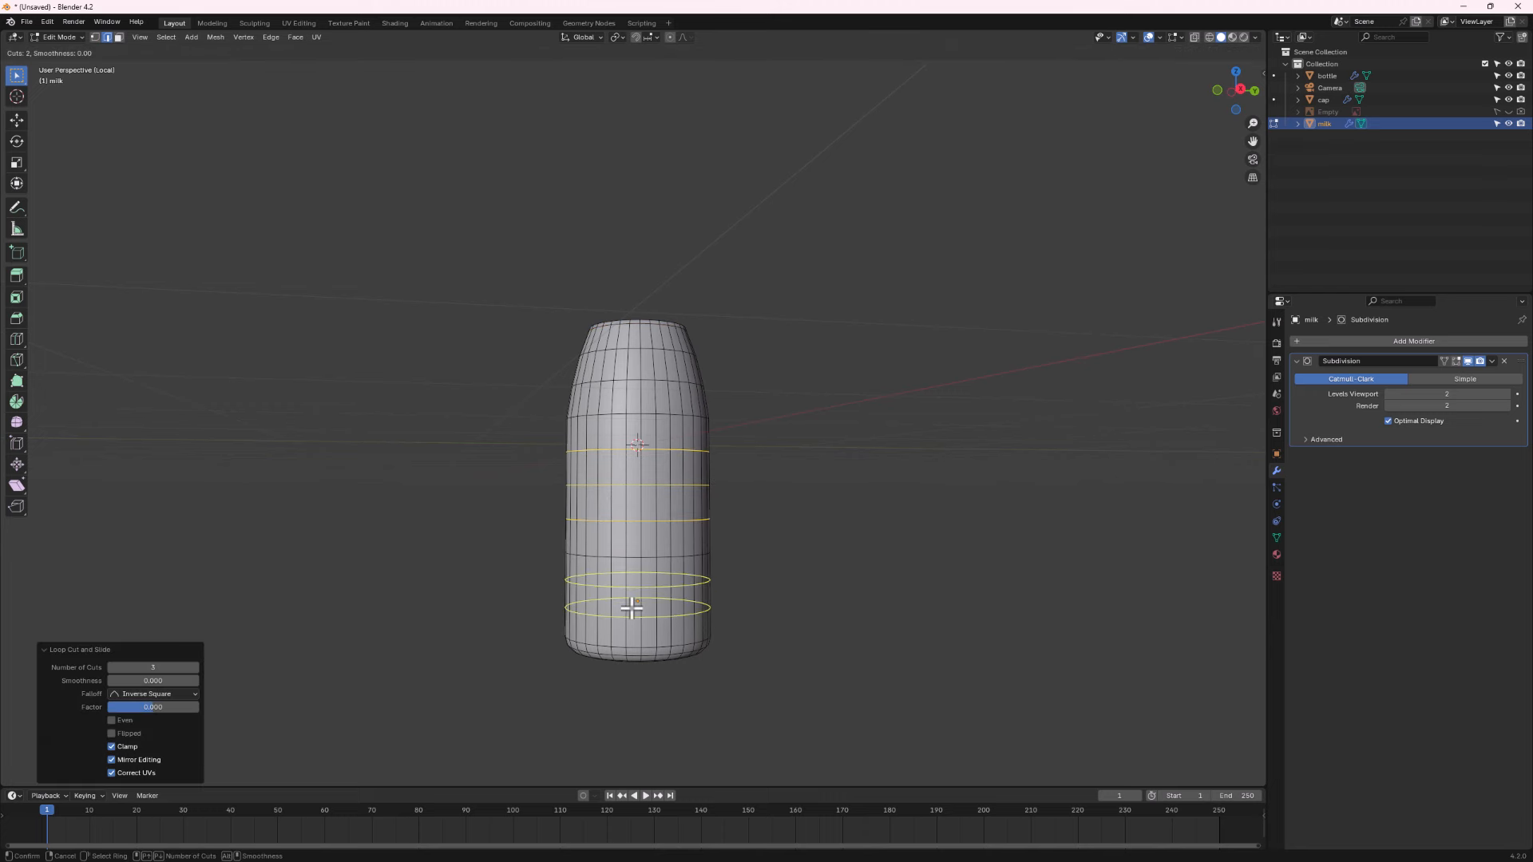
left_click(631, 609)
right_click(631, 608)
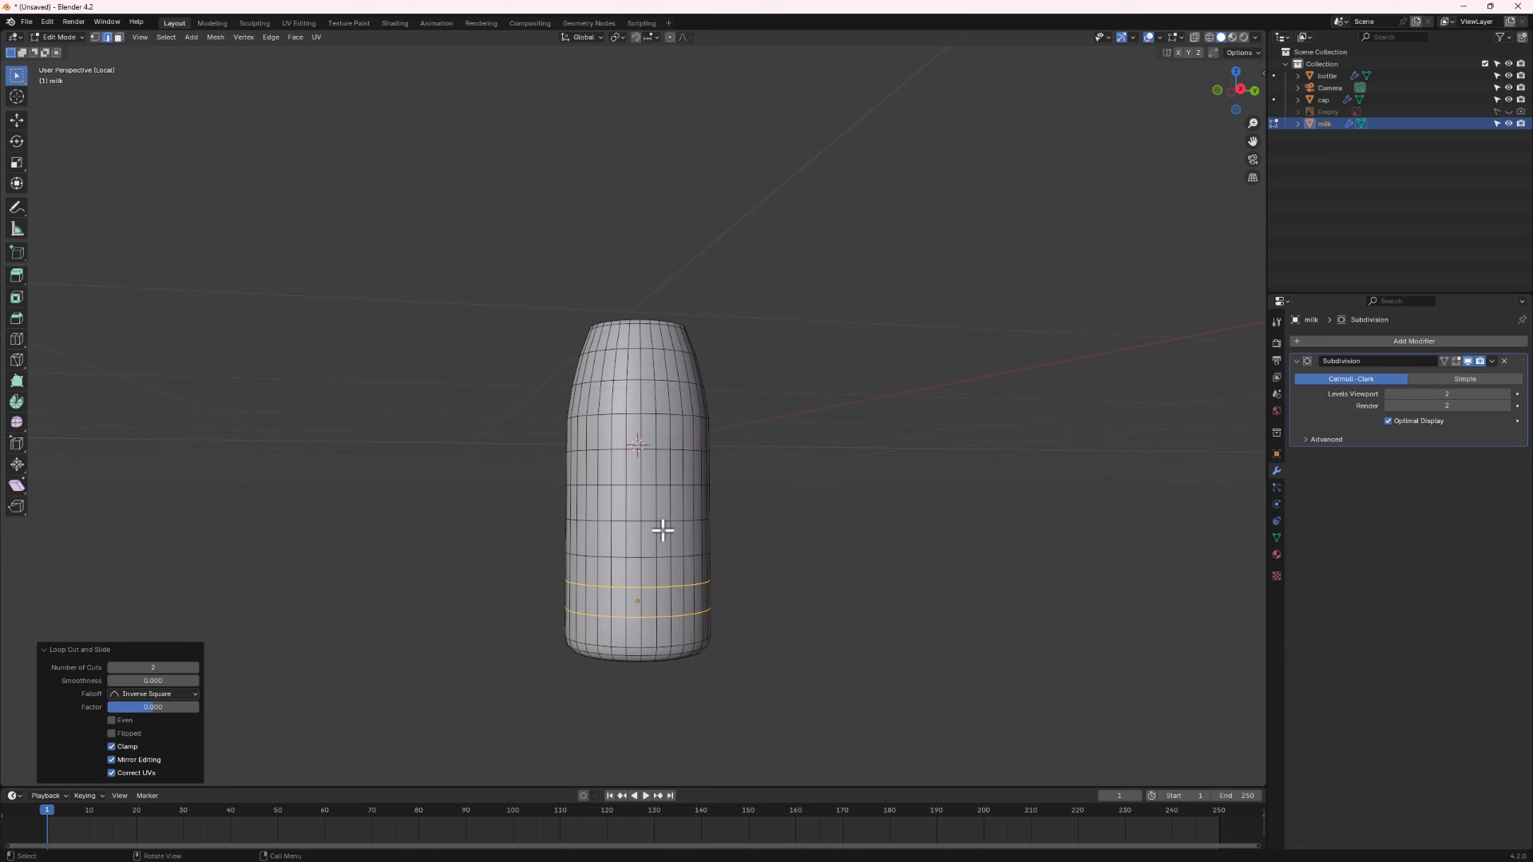
key("Tab")
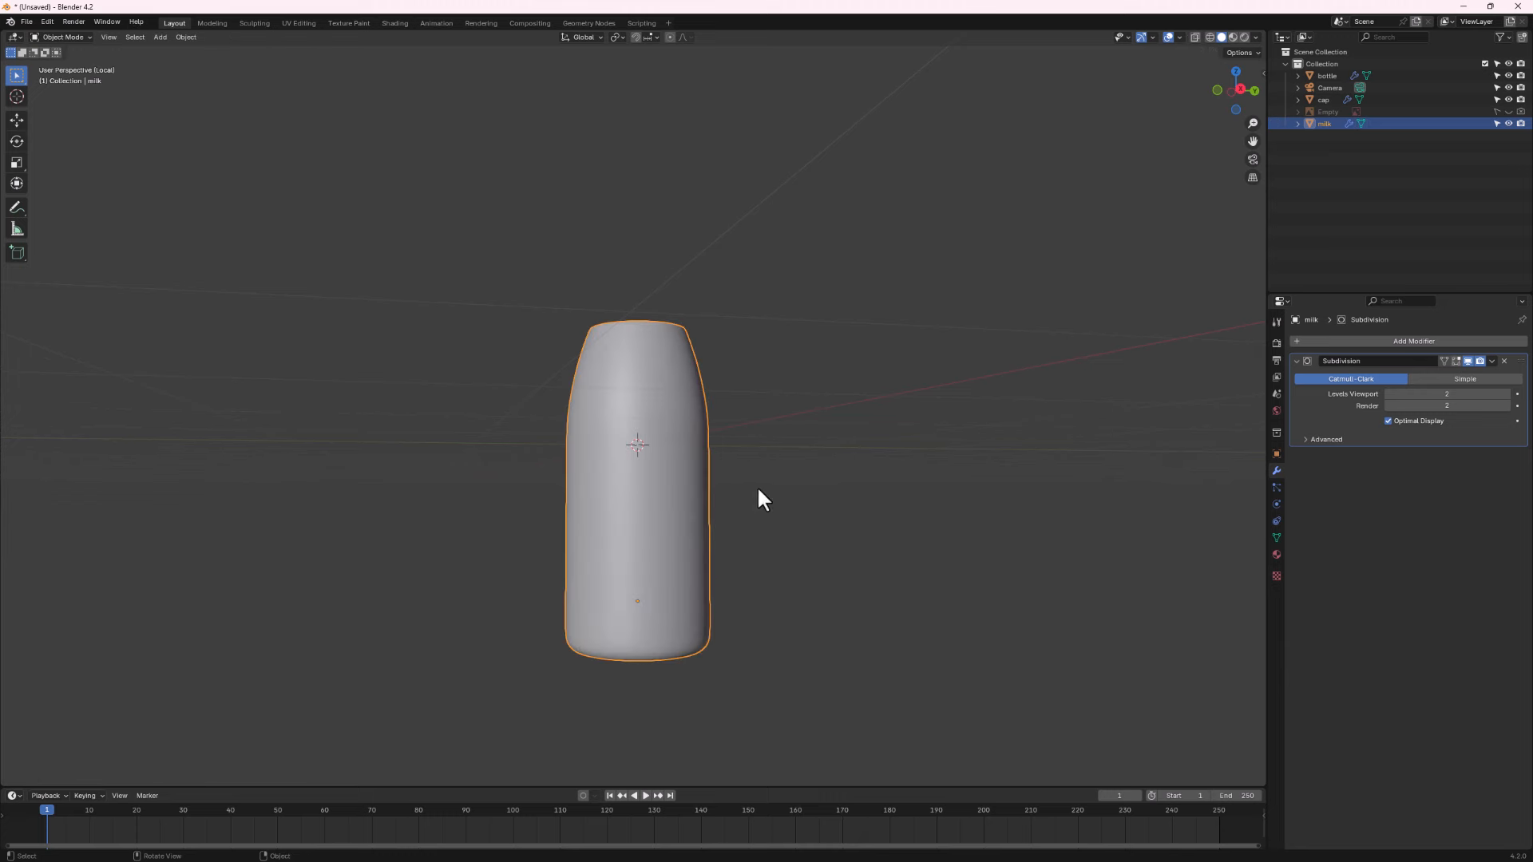
Leave the milk's local view so all objects show, and inspect where the milk surface overlaps the bottle.
key("KP_Divide")
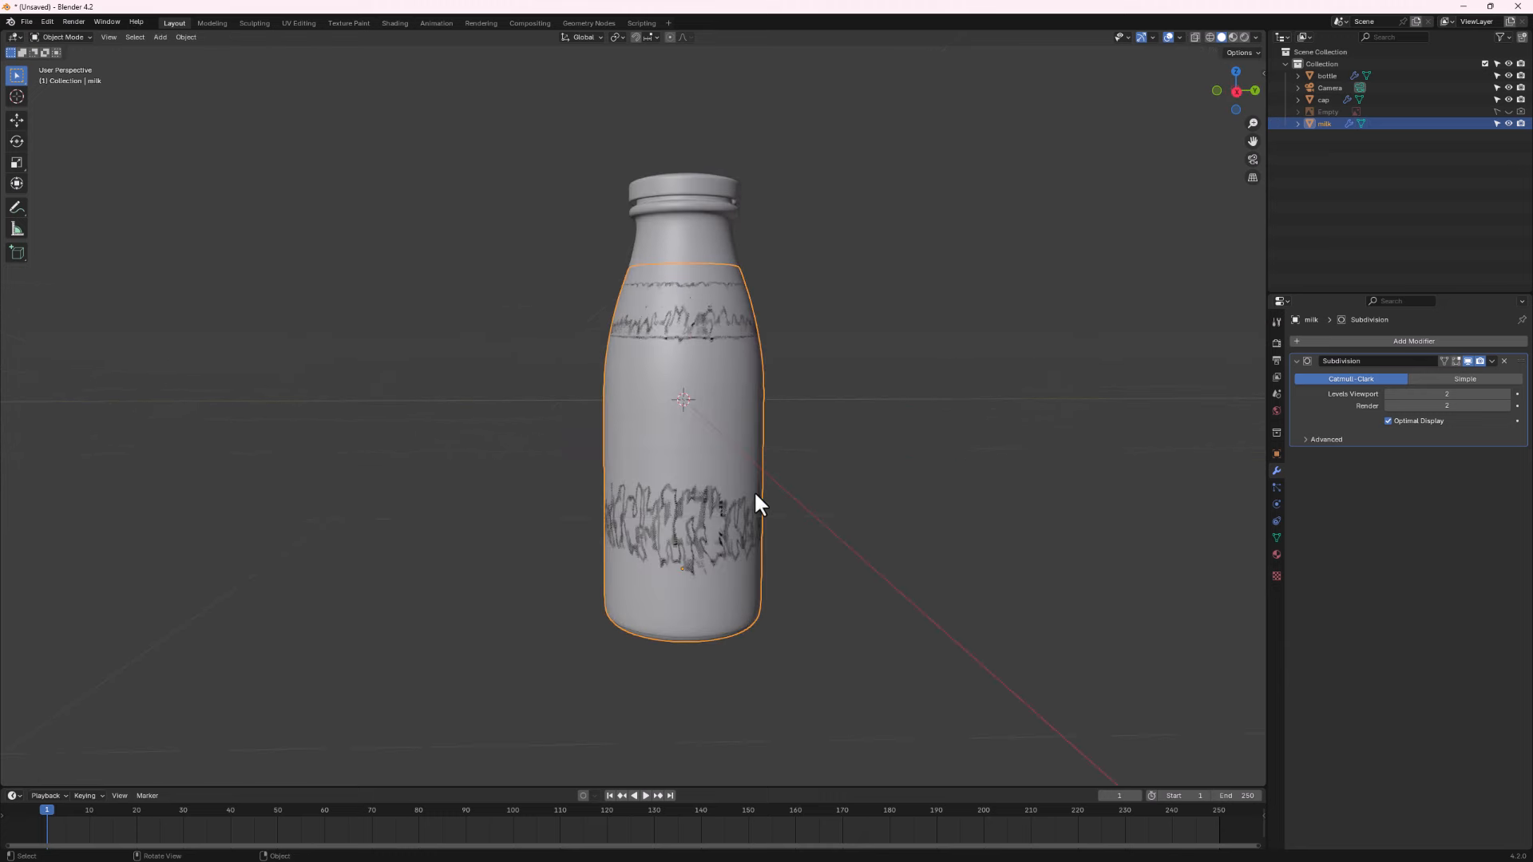
middle_click_drag(751, 490, 692, 479)
middle_click_drag(790, 515, 796, 477)
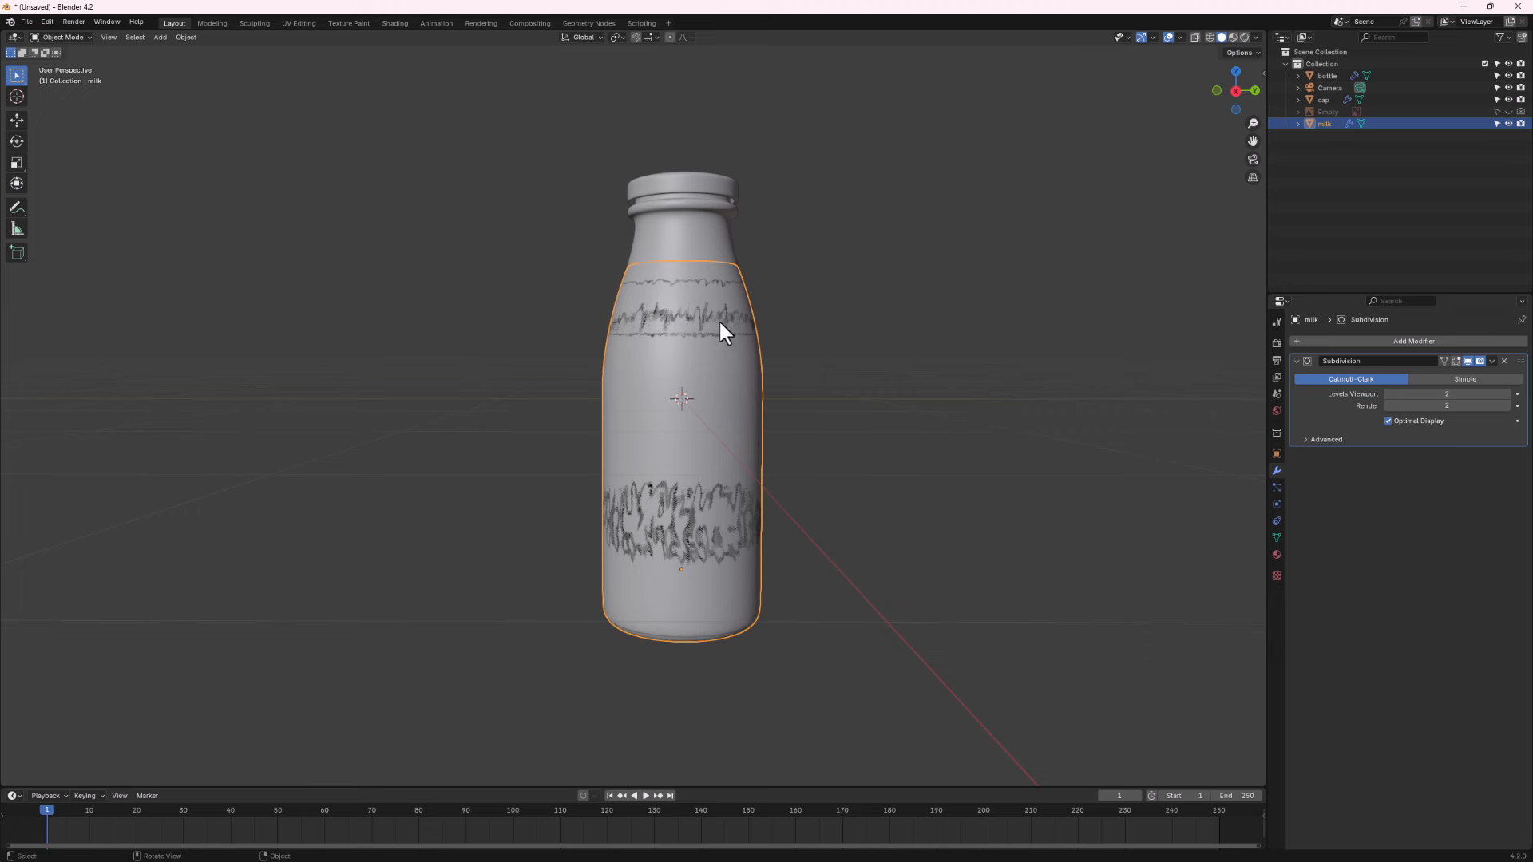
left_click(693, 250)
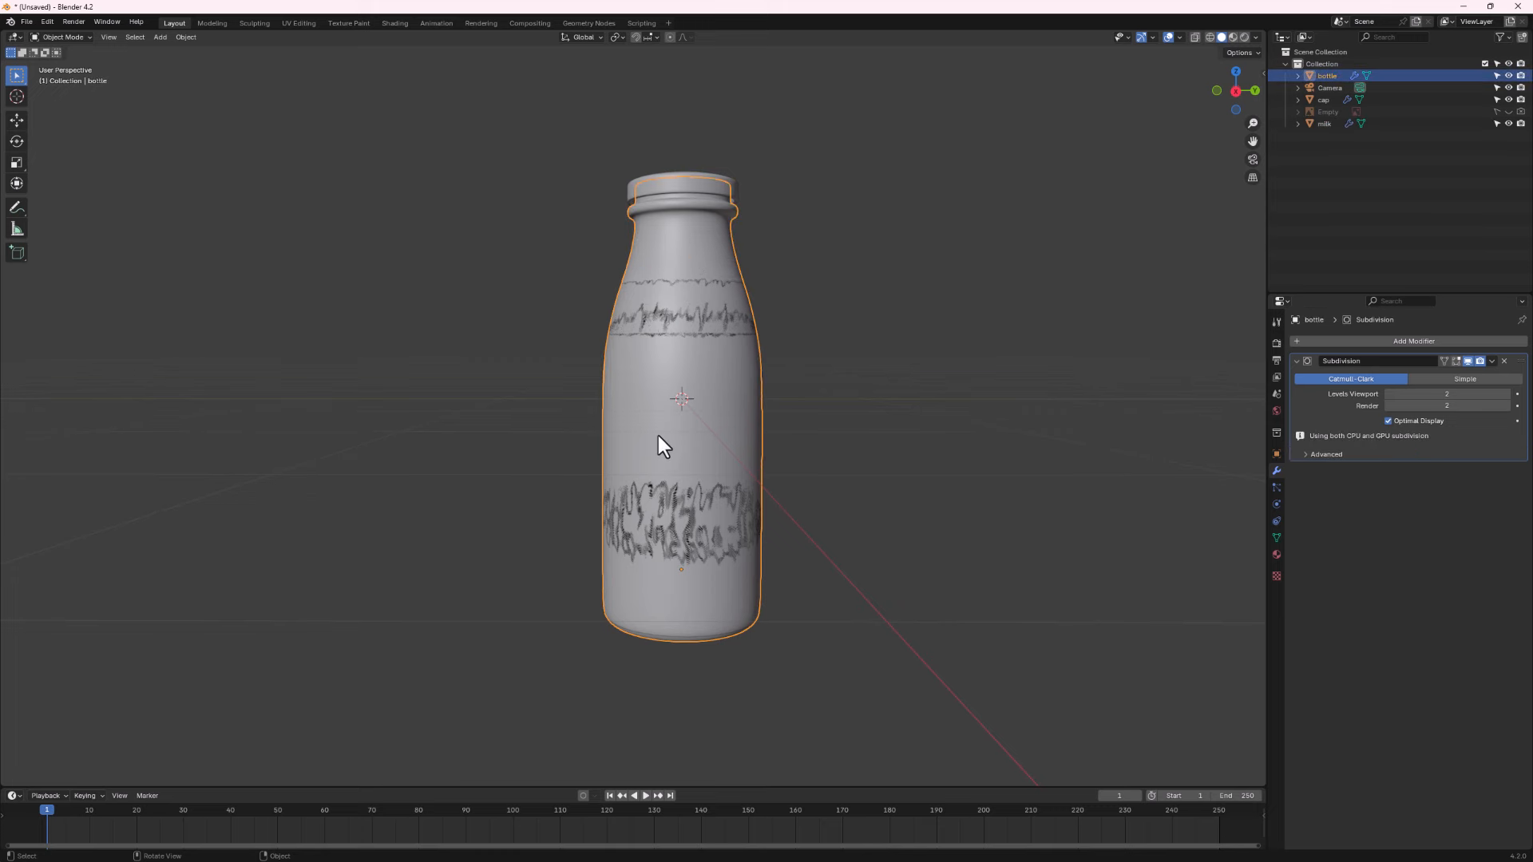
middle_click_drag(658, 444, 648, 439)
scroll(631, 441, "up", 4)
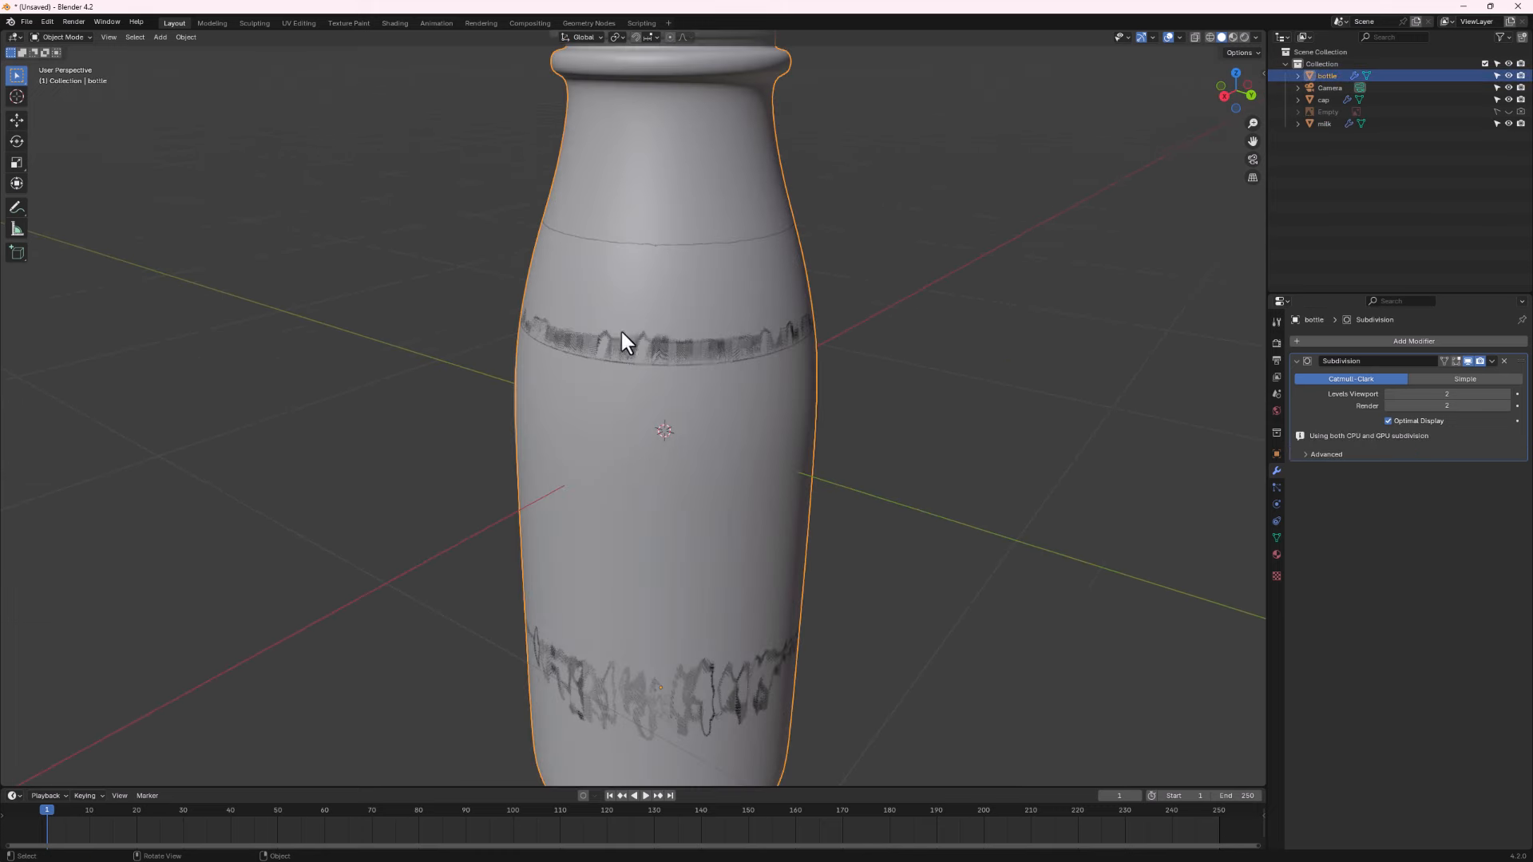
middle_click_drag(615, 437, 658, 386)
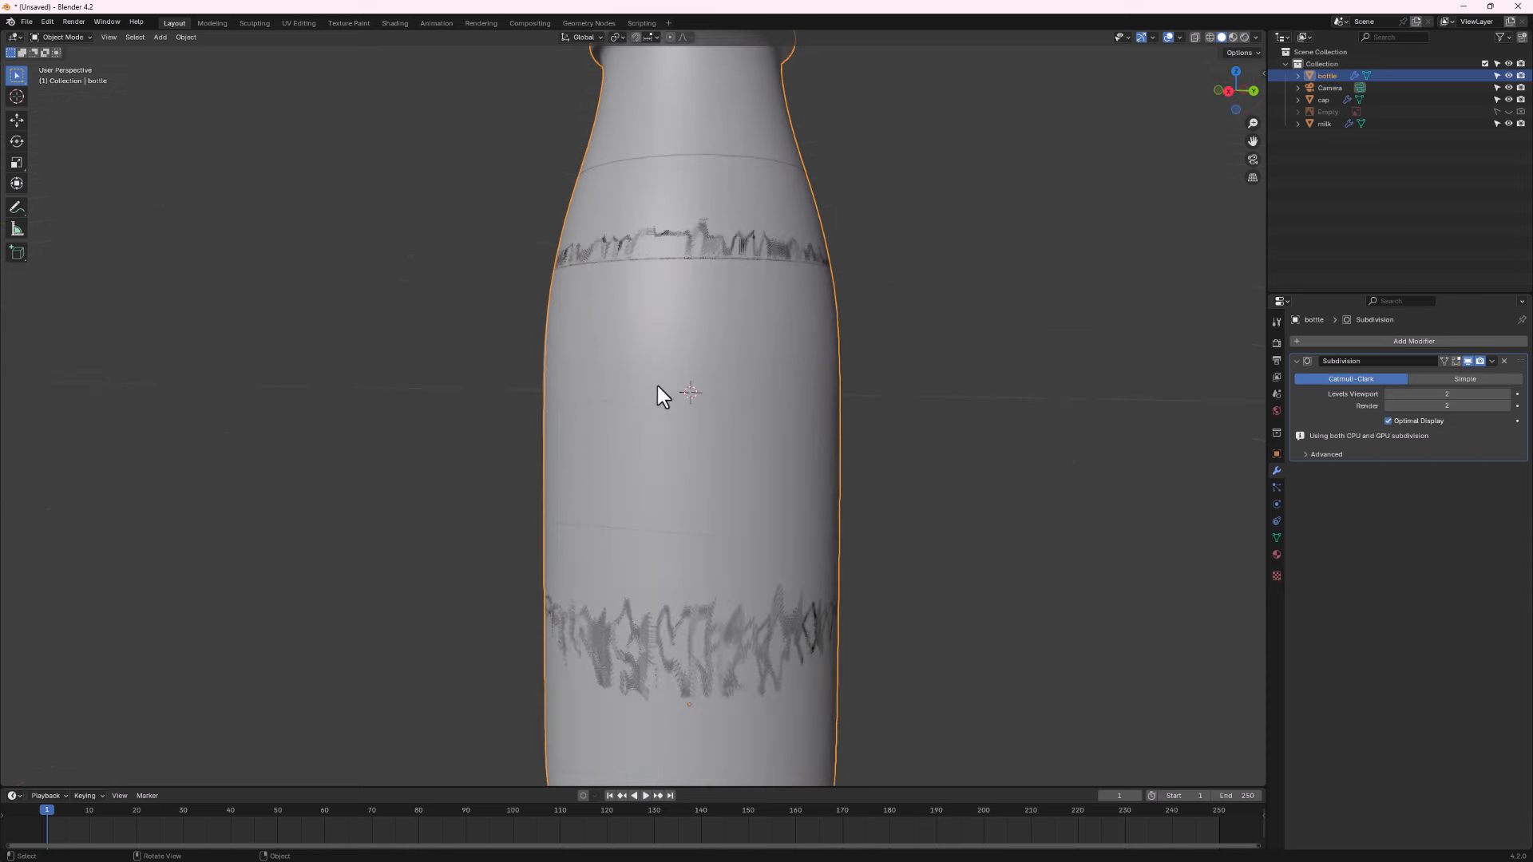
Select the whole milk mesh in Edit Mode and shrink it slightly along its normals, using a see-through right orthographic view.
left_click(692, 224)
key("Tab")
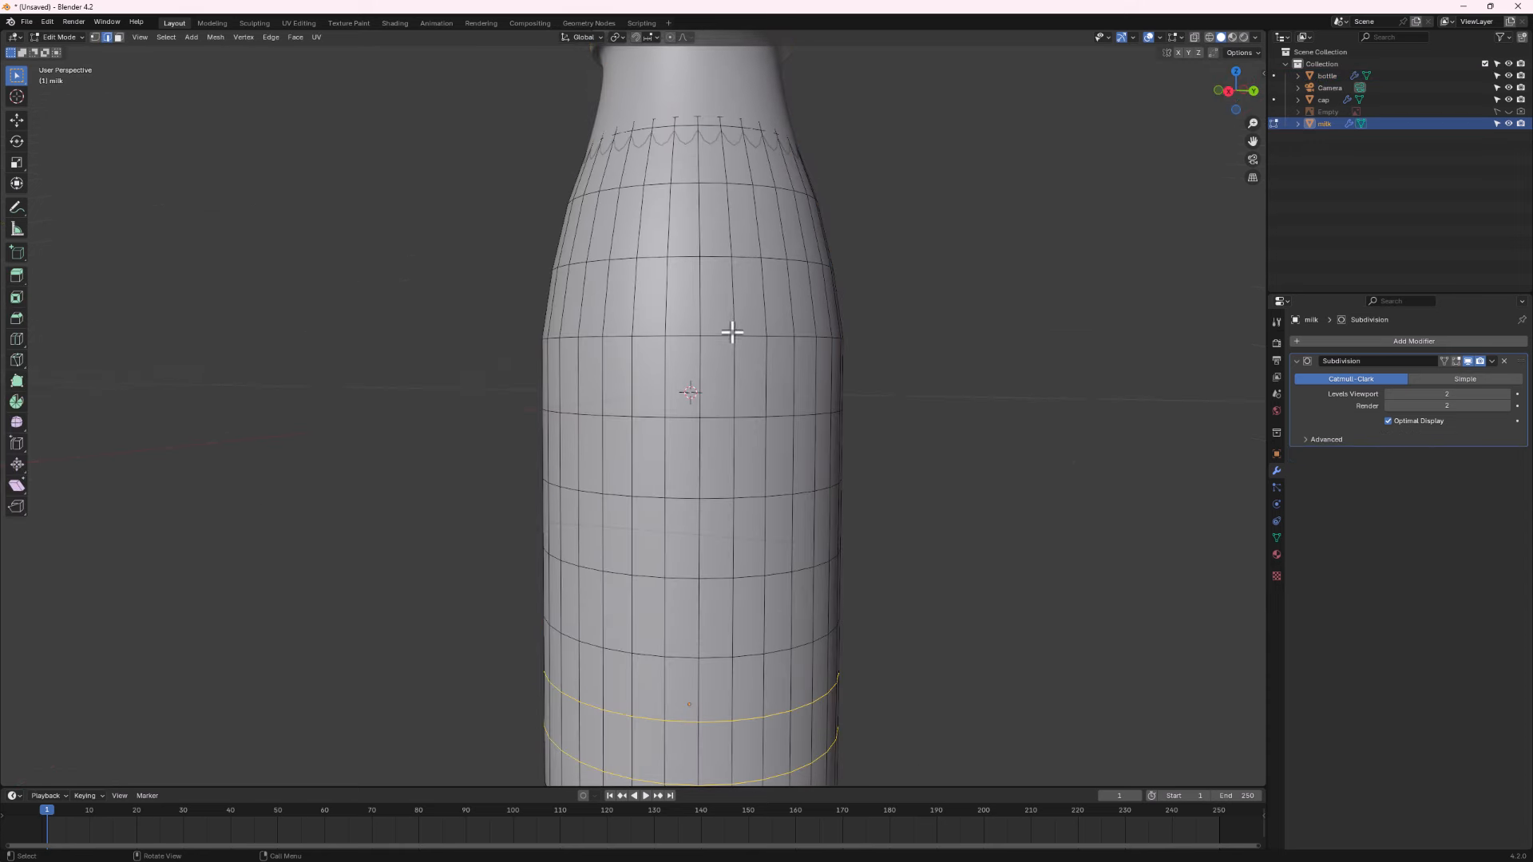
scroll(722, 363, "down", 6)
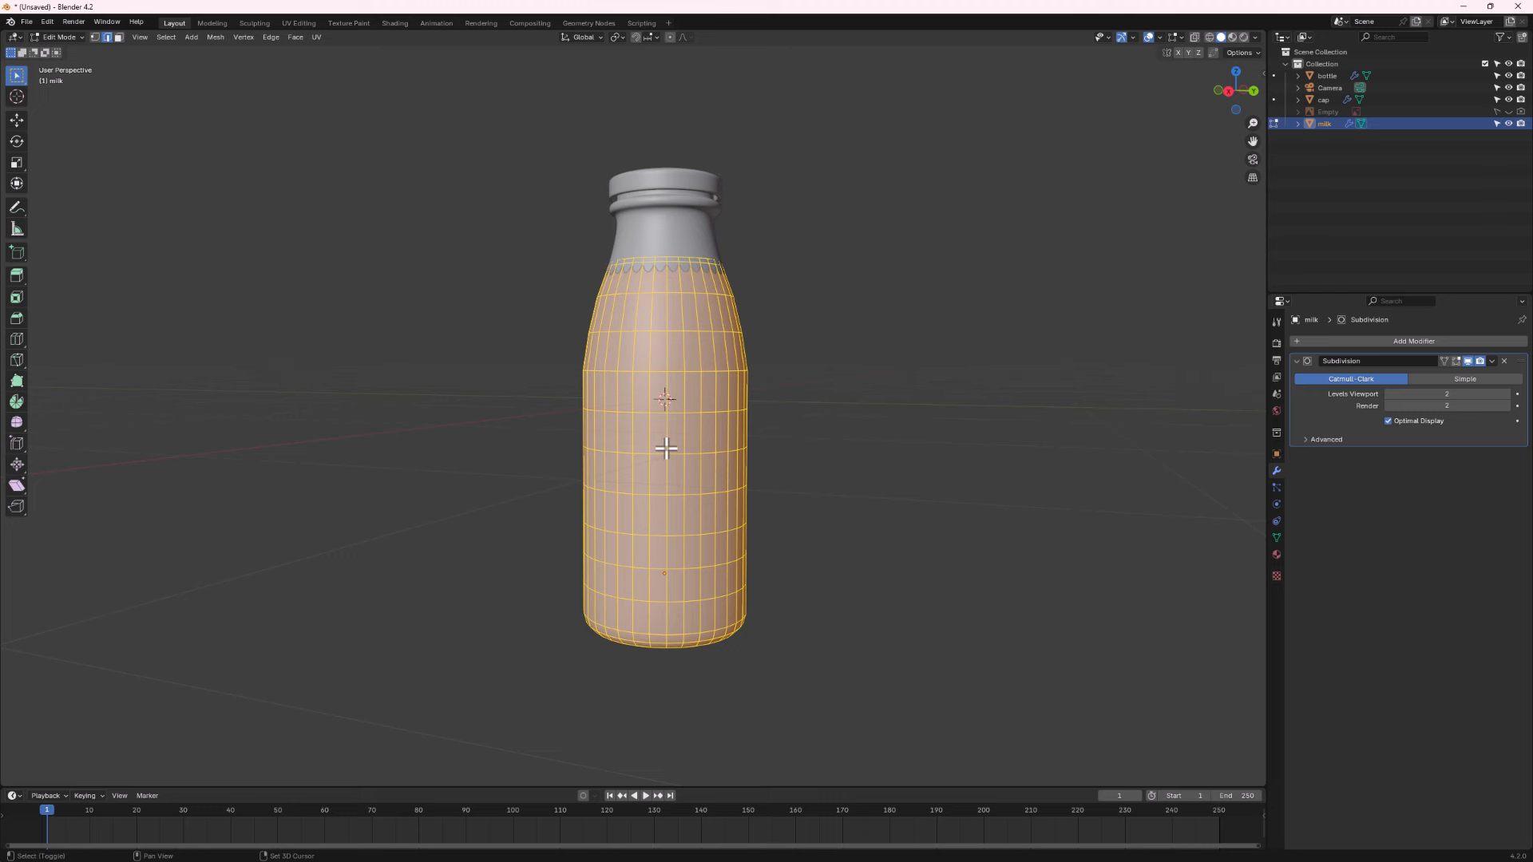
key("alt+z")
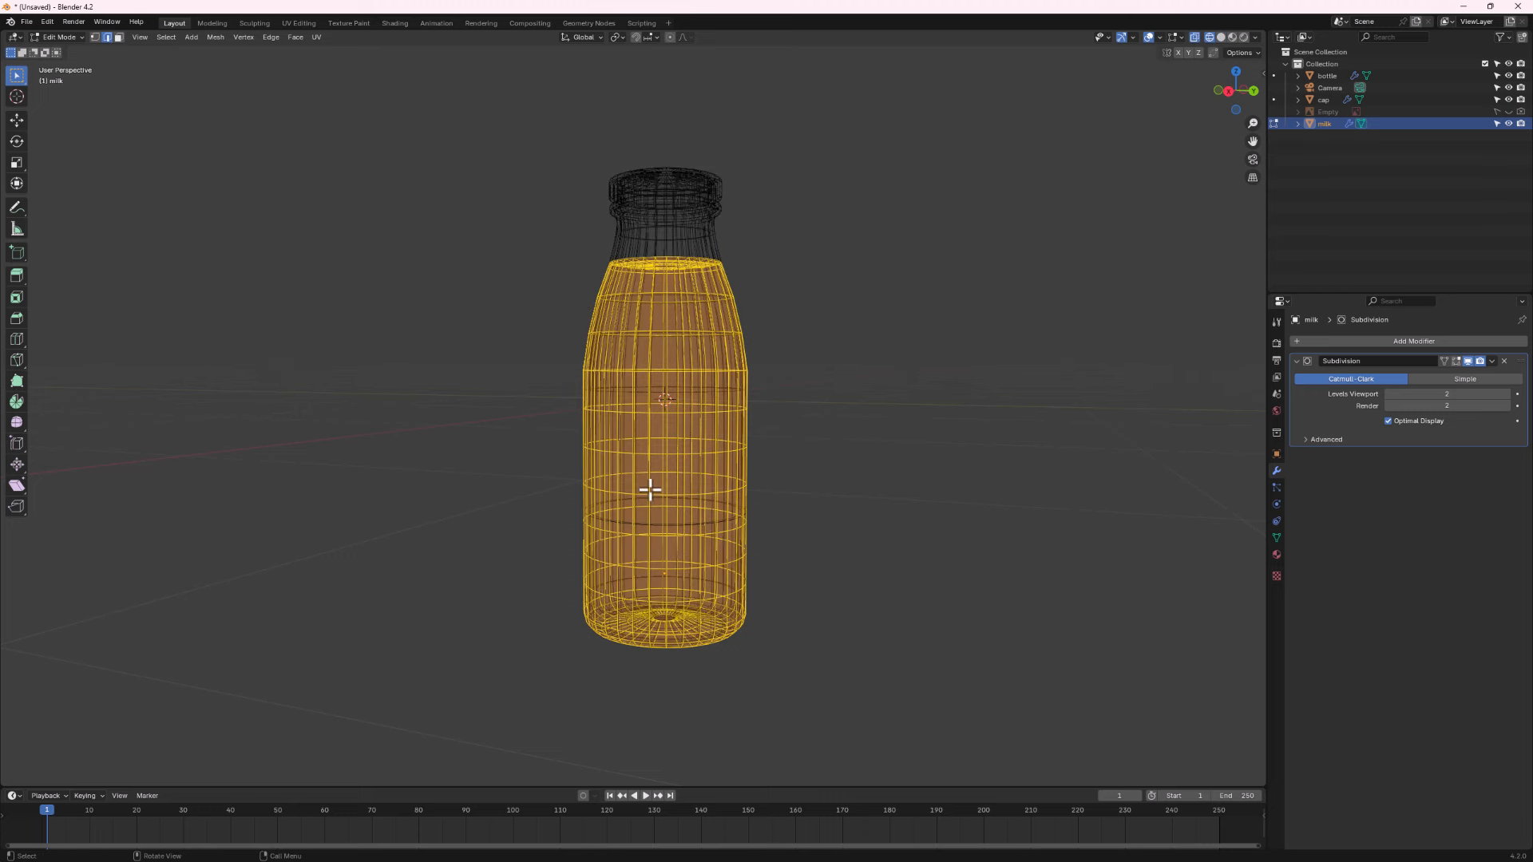
left_click(1229, 90)
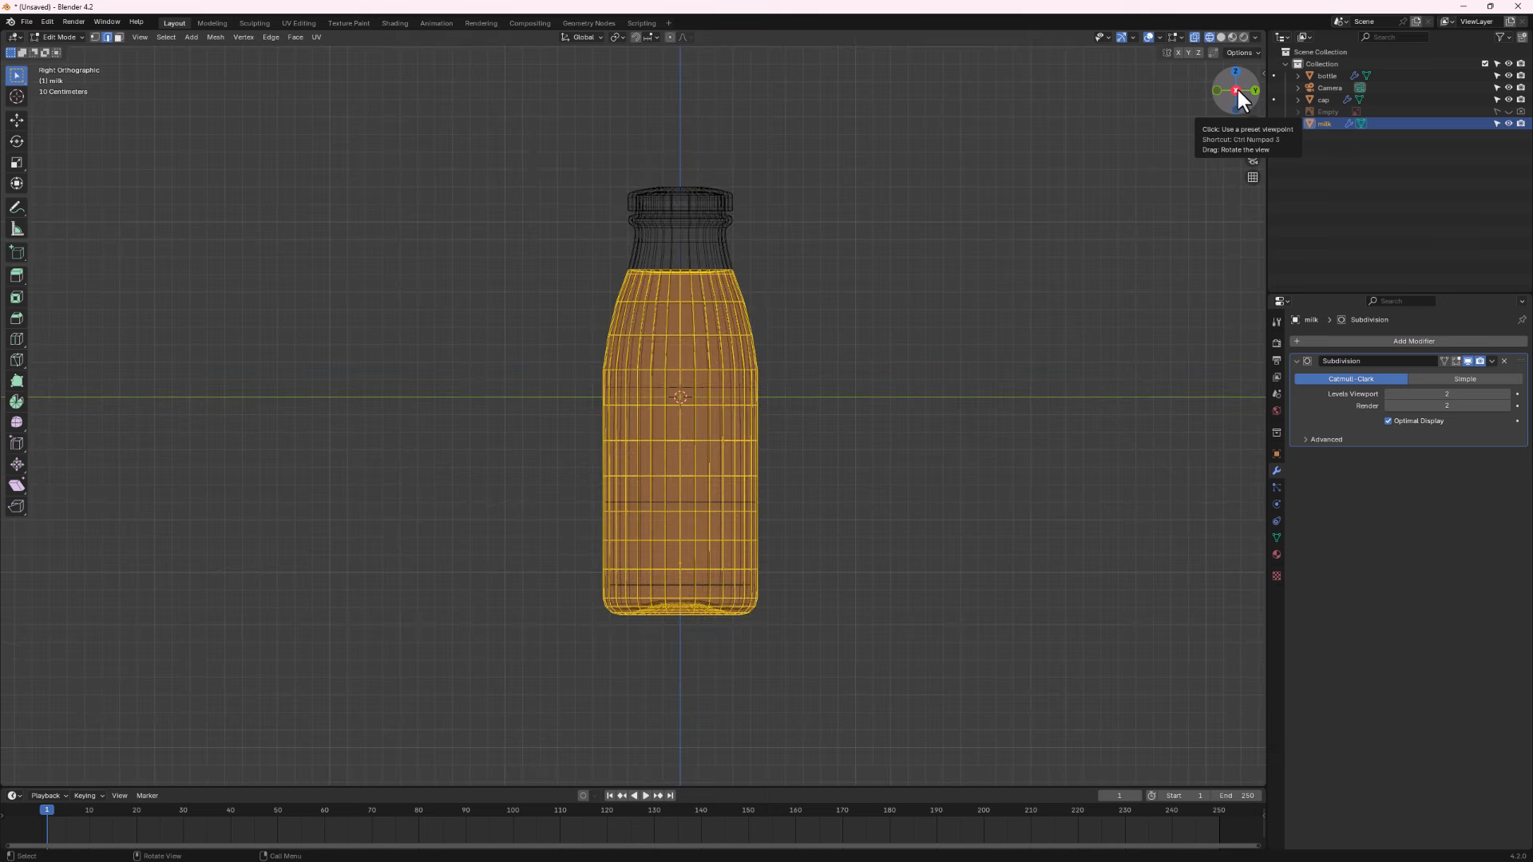
scroll(764, 561, "up", 2)
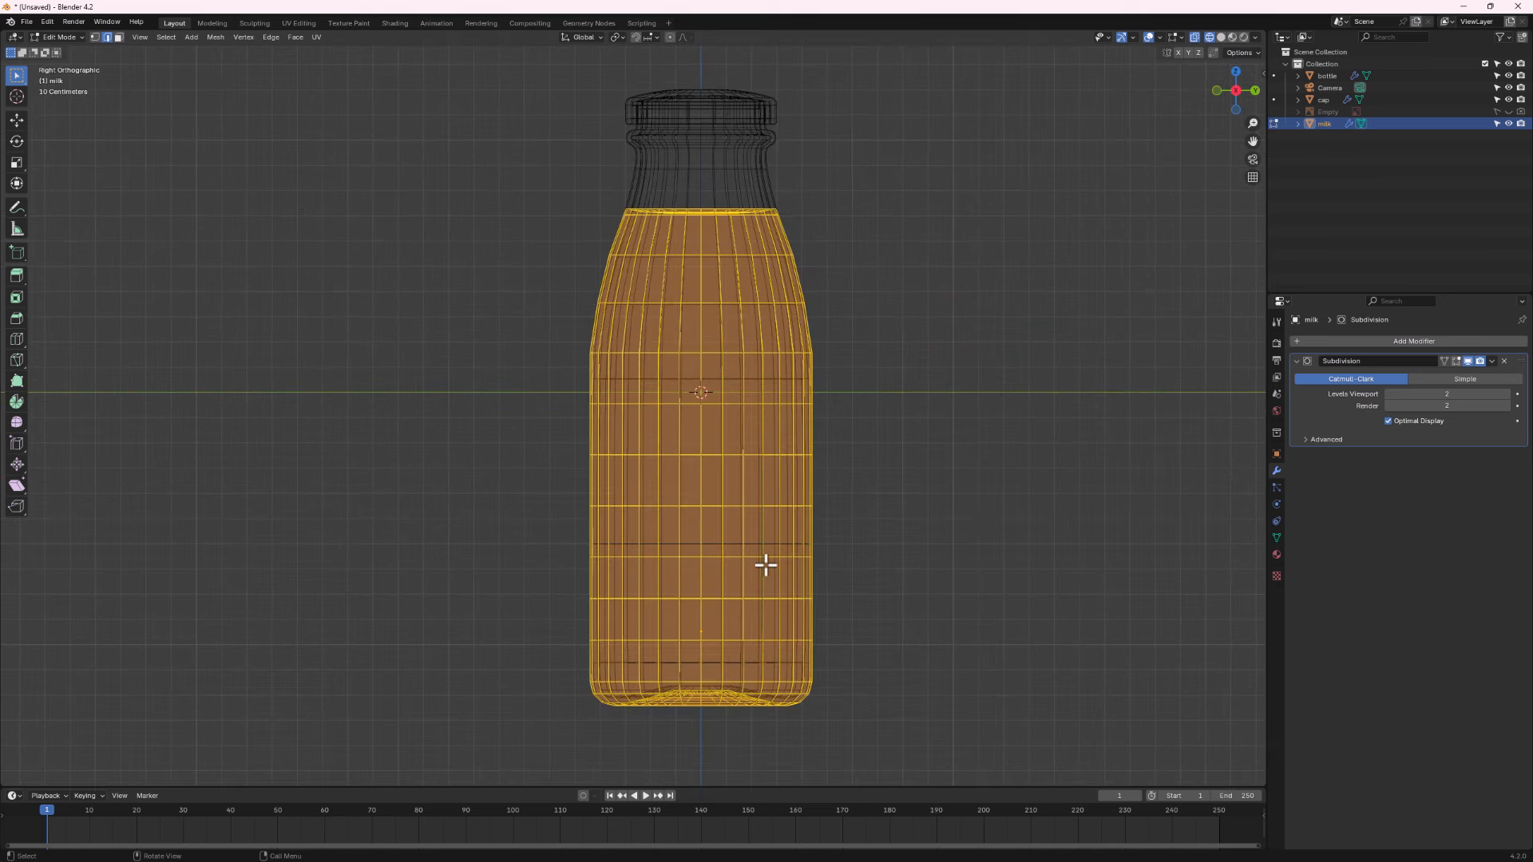
key("alt+s")
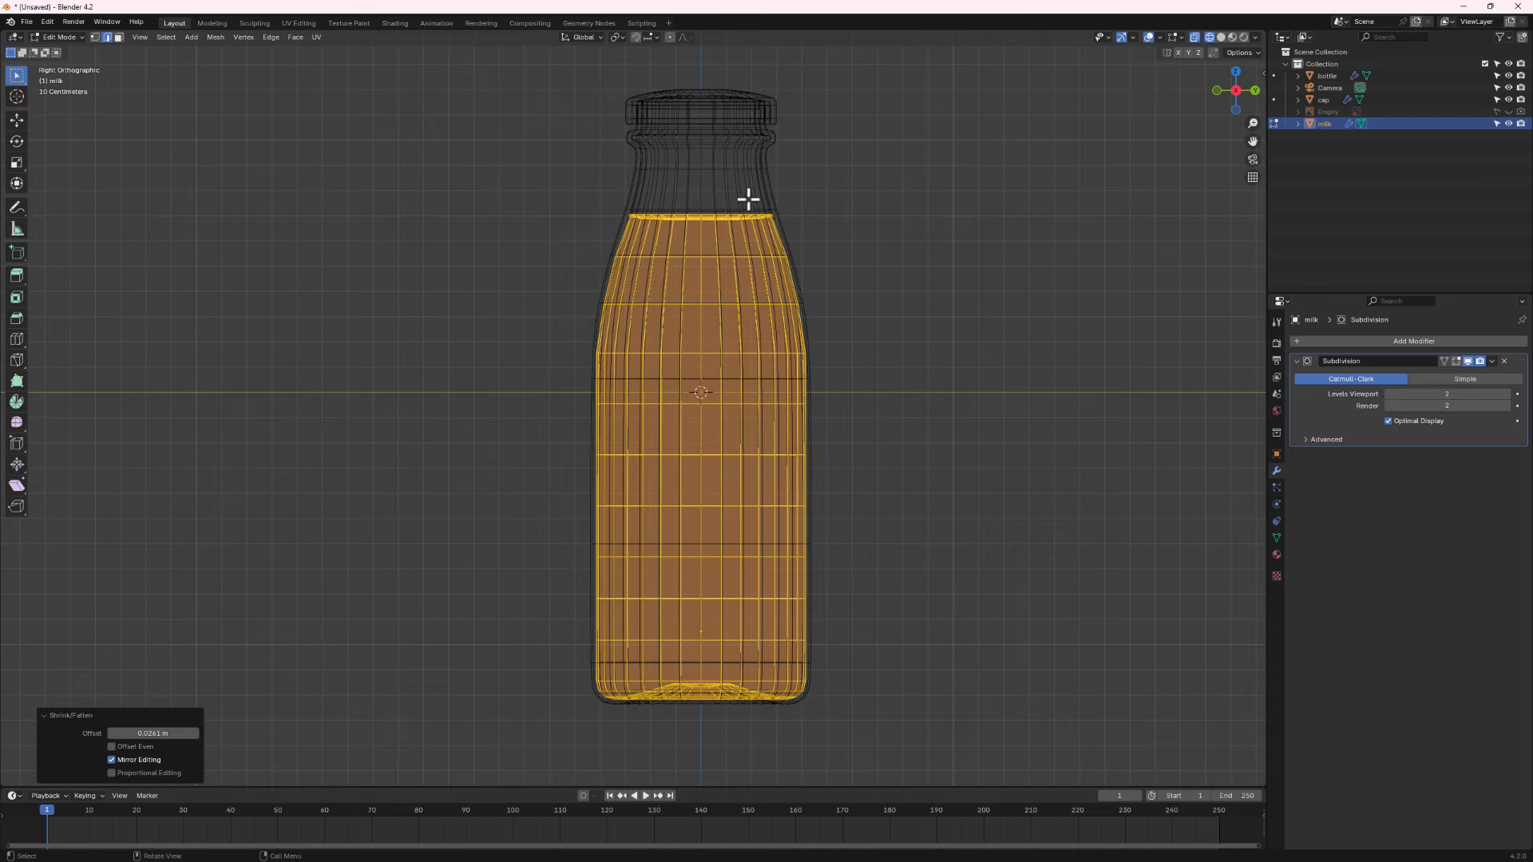
Offset the milk mesh slightly back outward with a Shrink/Fatten value of about -0.005 m and return to Object Mode.
scroll(781, 587, "up", 3)
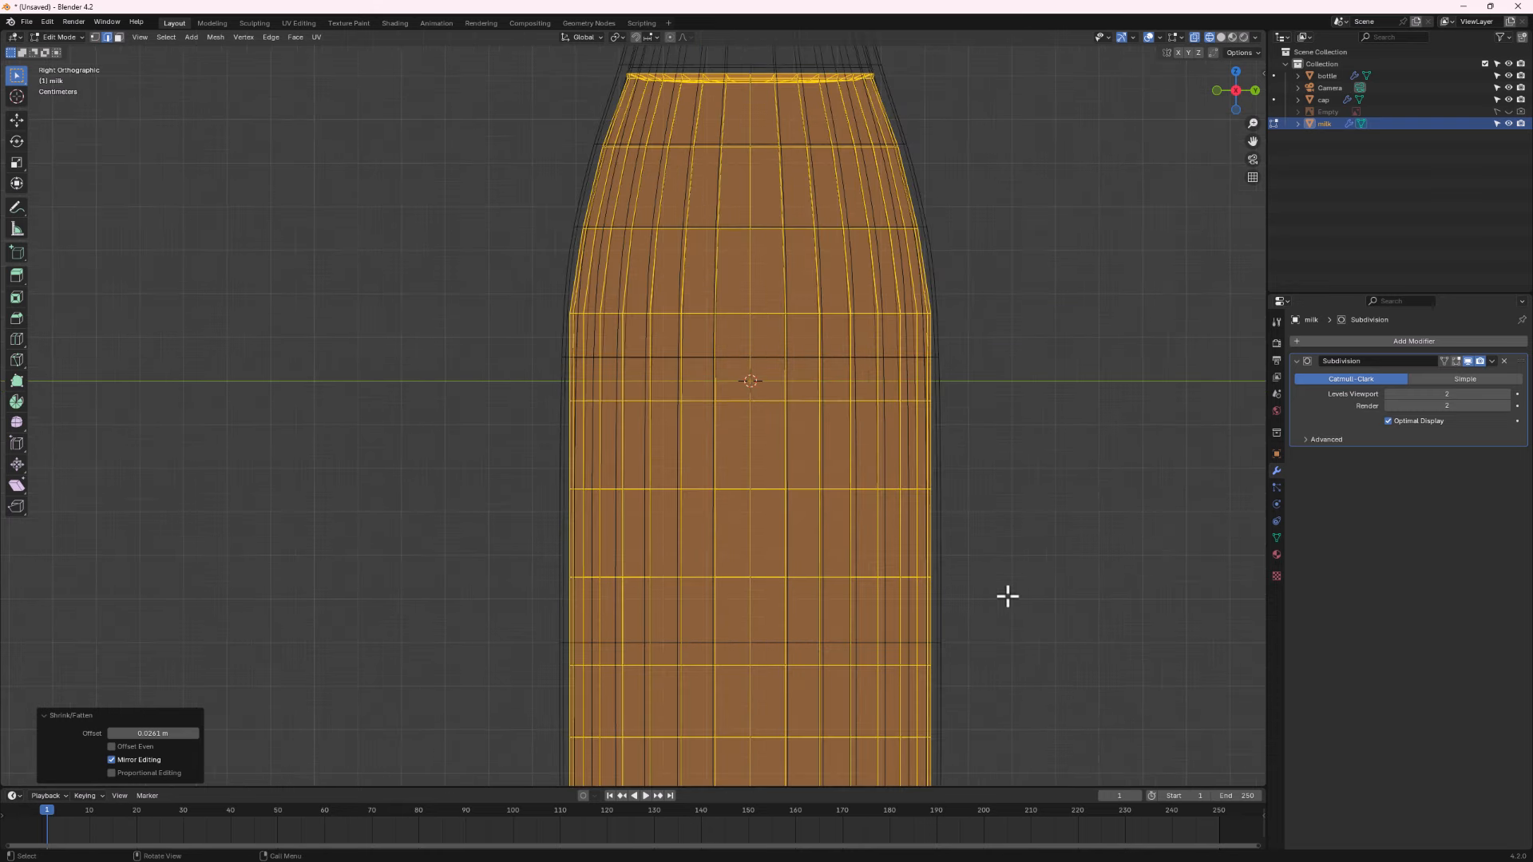
key("alt+s")
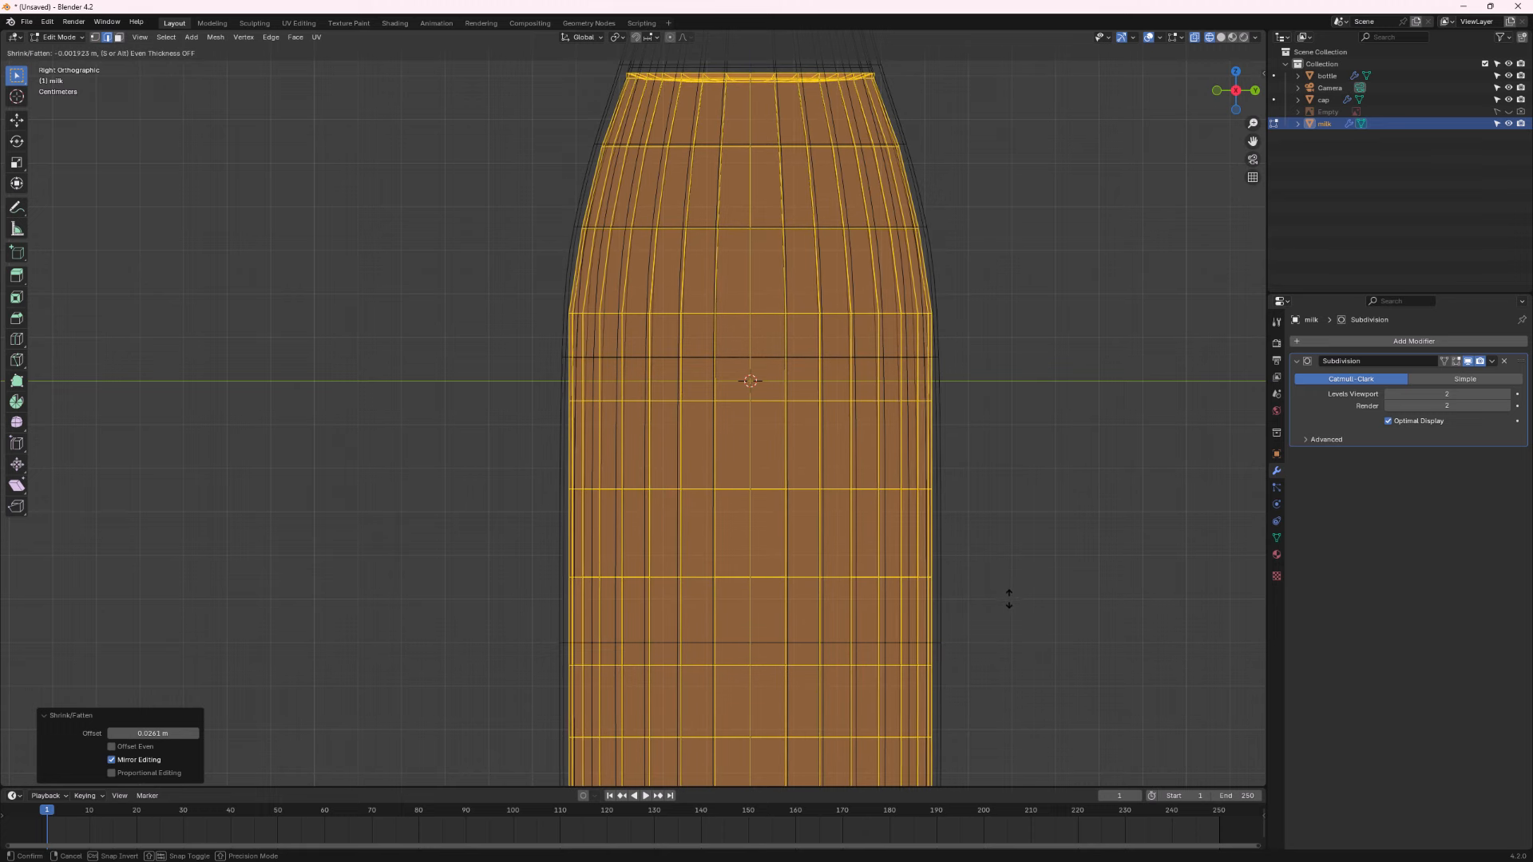
left_click(1003, 606)
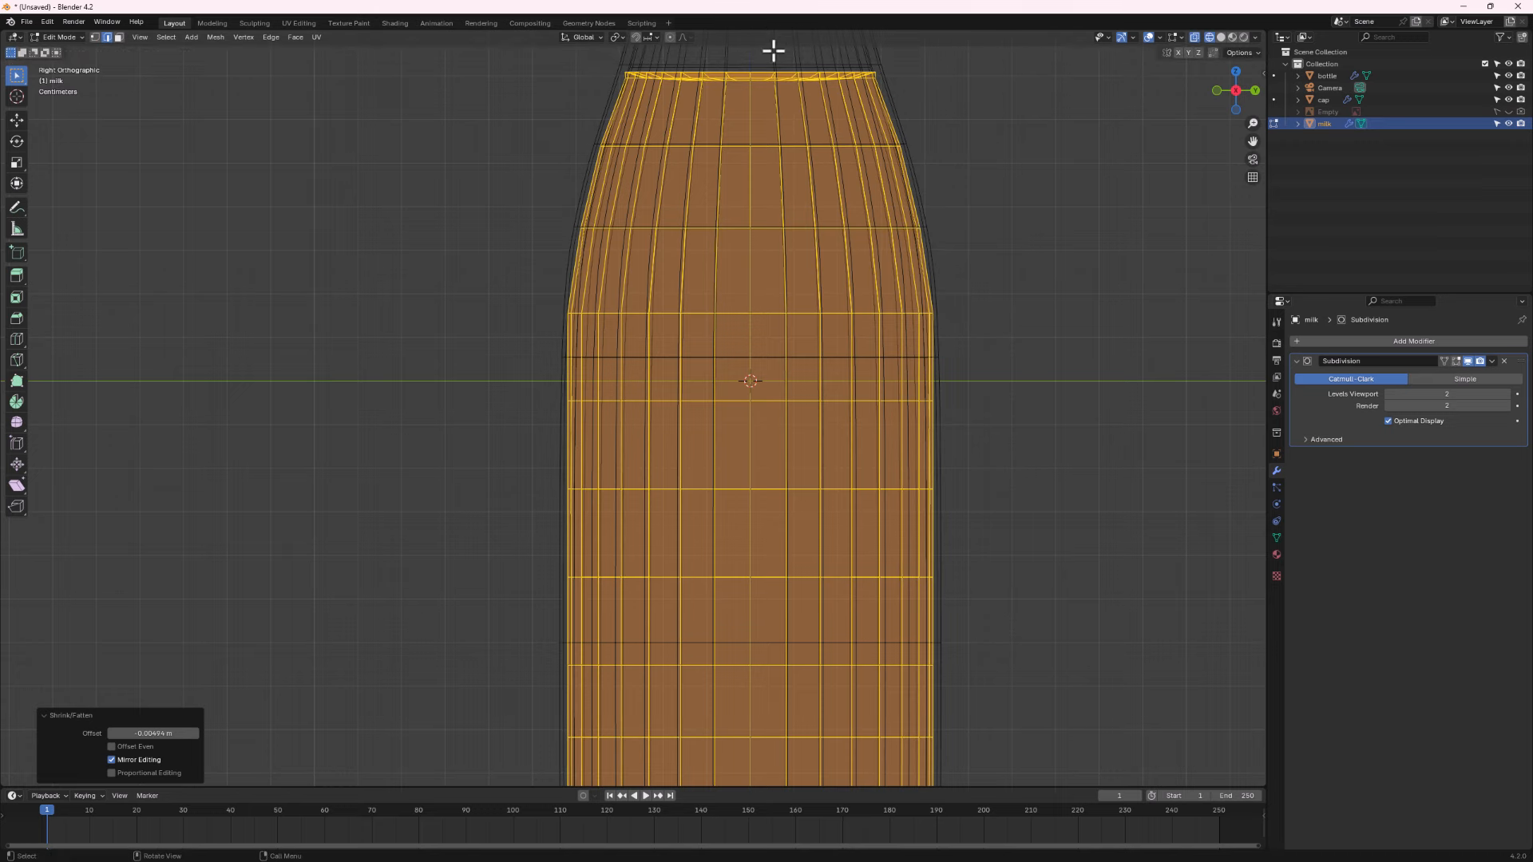
scroll(719, 127, "down", 4)
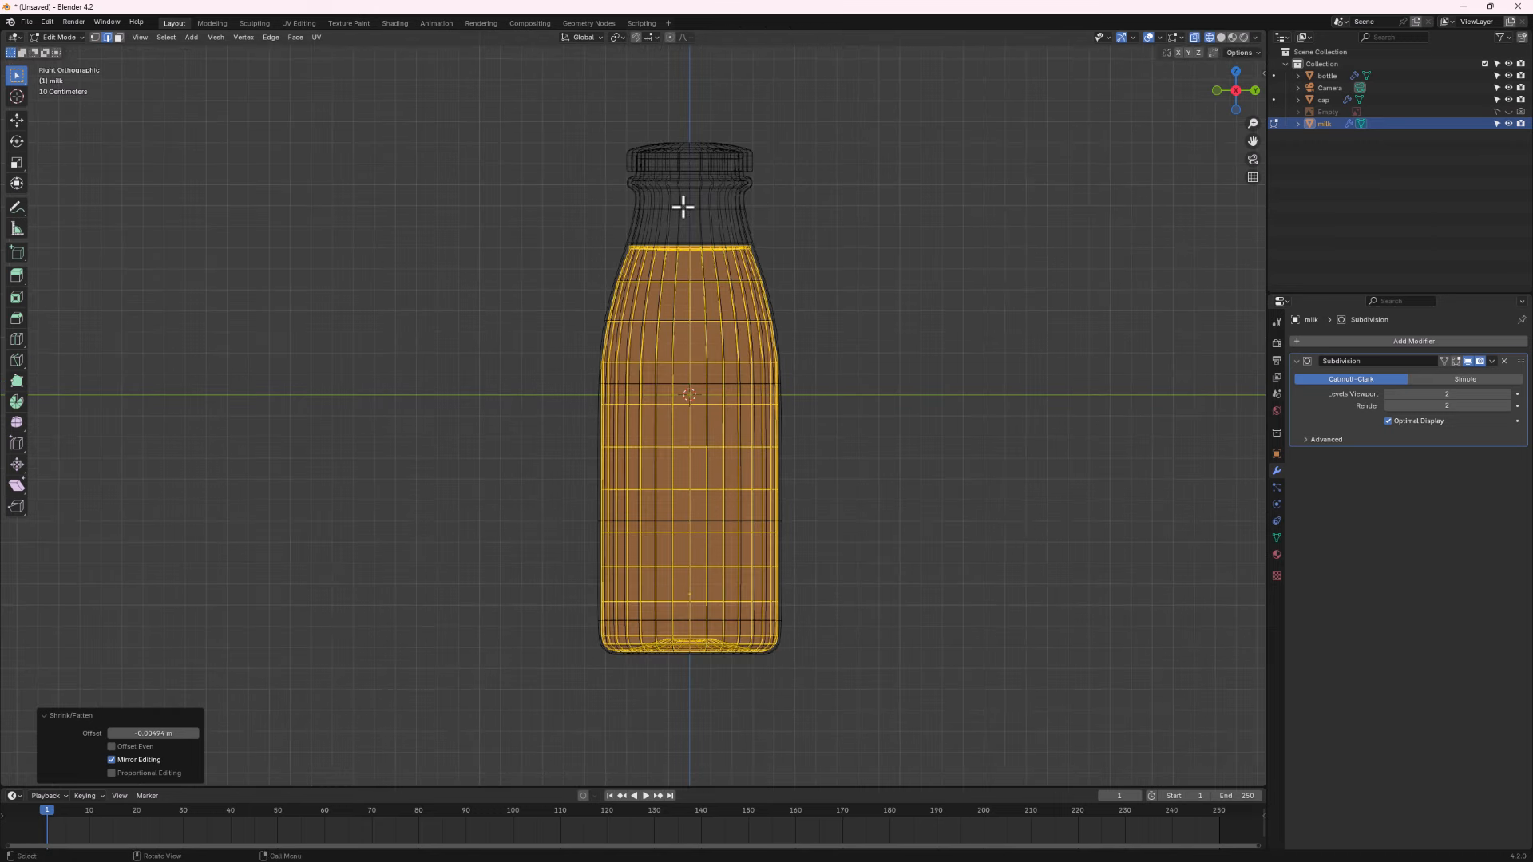
key("Tab")
Restore solid viewport shading, deselect everything, and check the bottle's surface for overlaps from several angles.
middle_click_drag(689, 279, 695, 316)
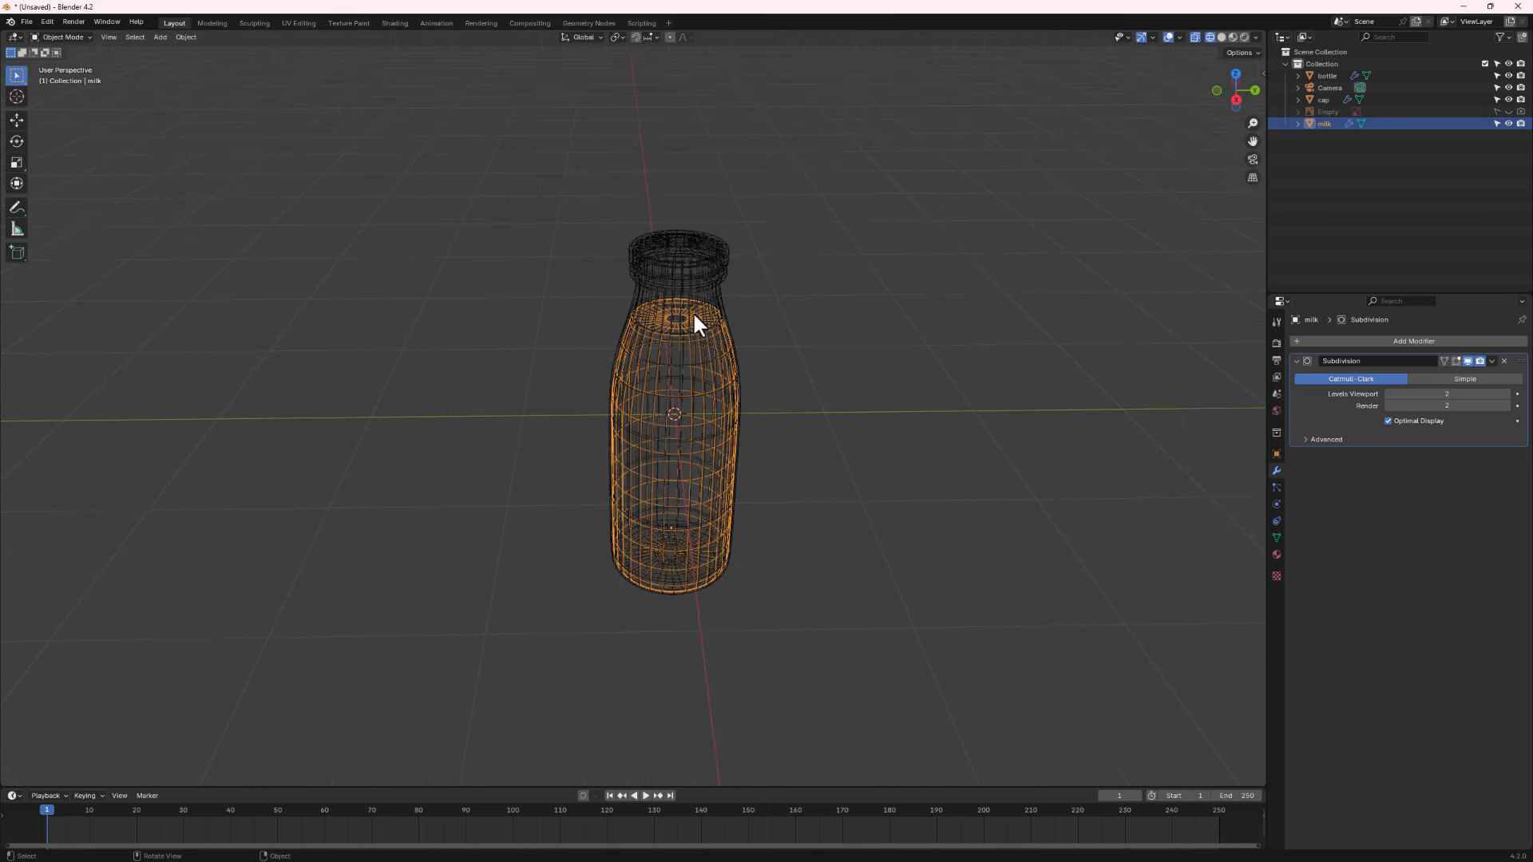
left_click(1221, 37)
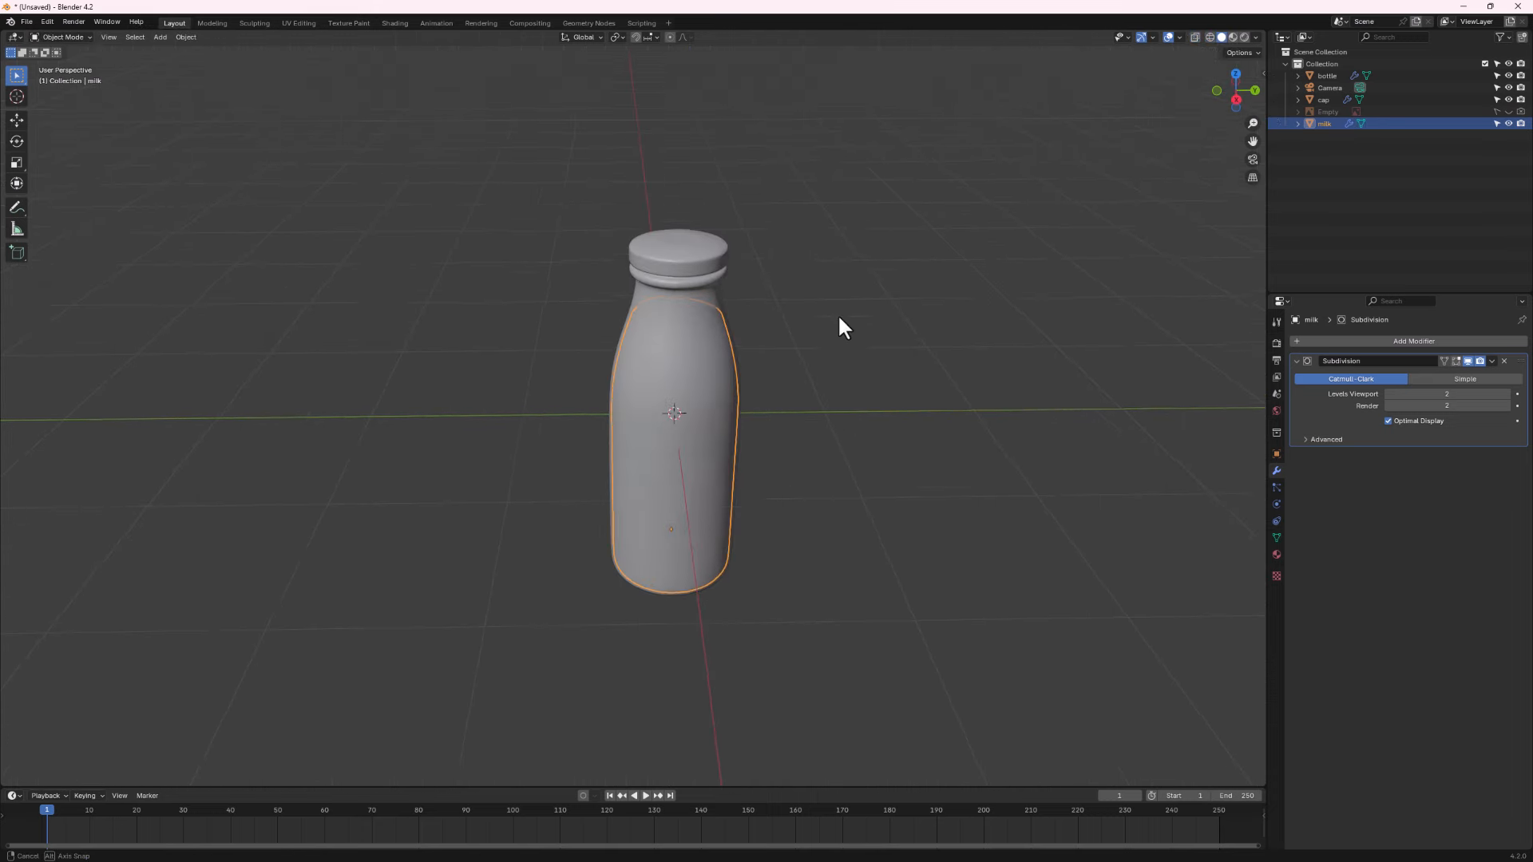
middle_click_drag(837, 314, 791, 311)
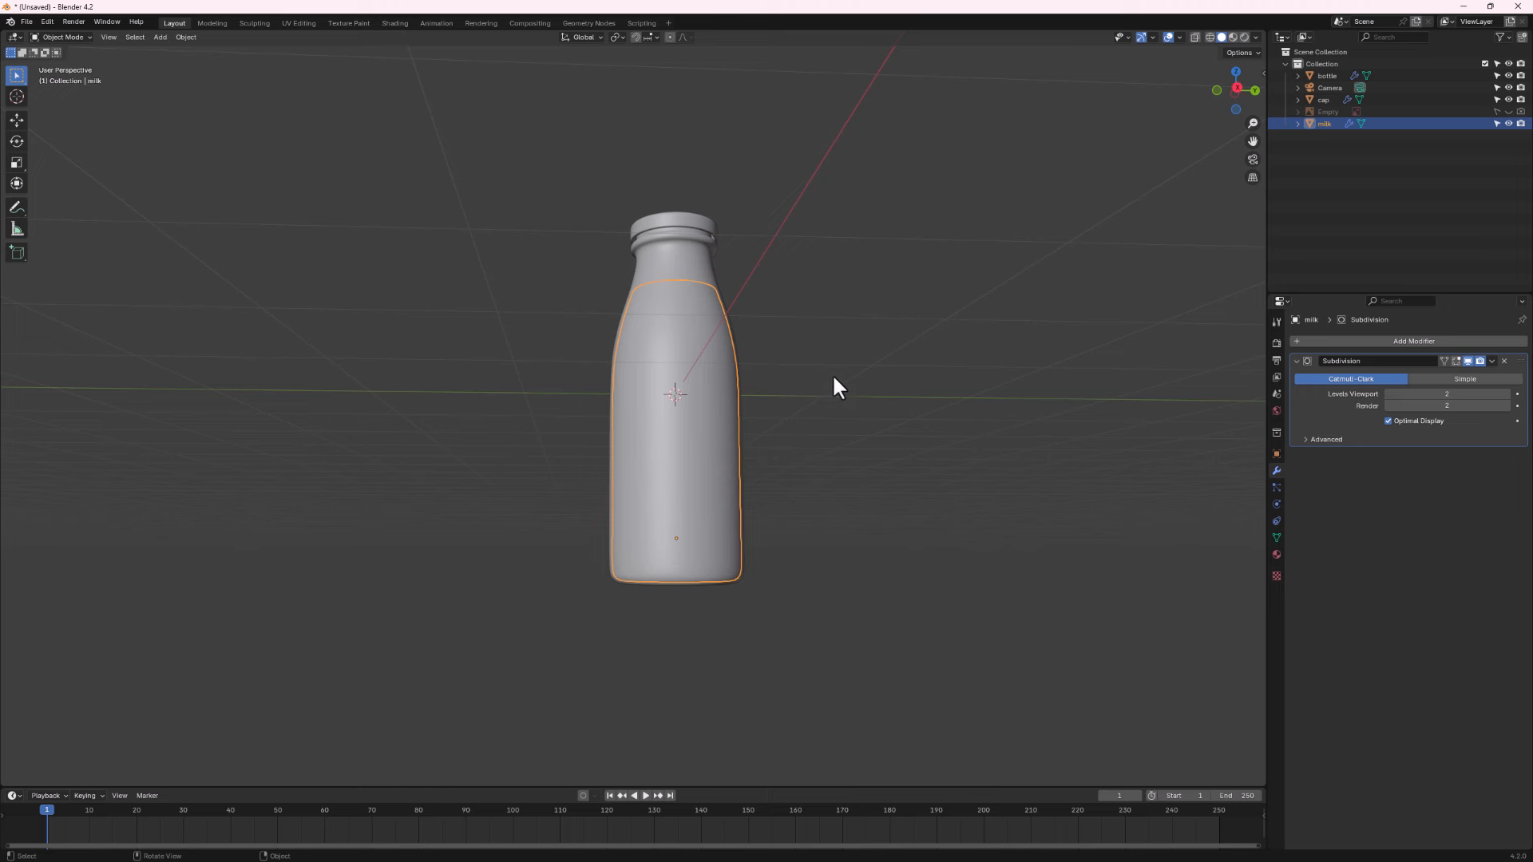
key("alt+a")
middle_click_drag(714, 372, 779, 432)
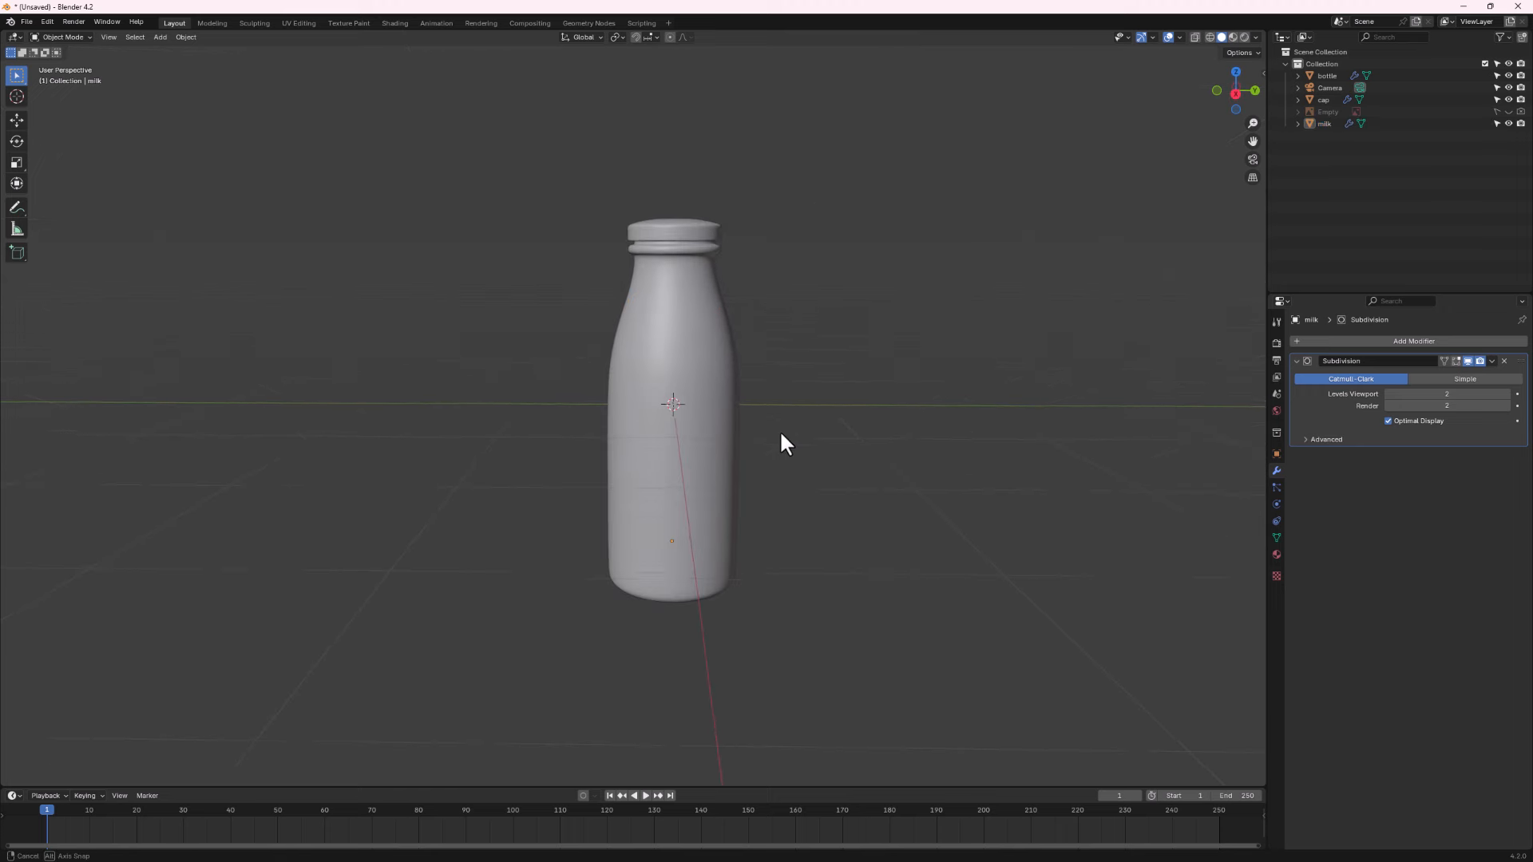
Add three evenly spaced, unslid loop cuts around the tall middle section of the bottle mesh.
left_click(663, 436)
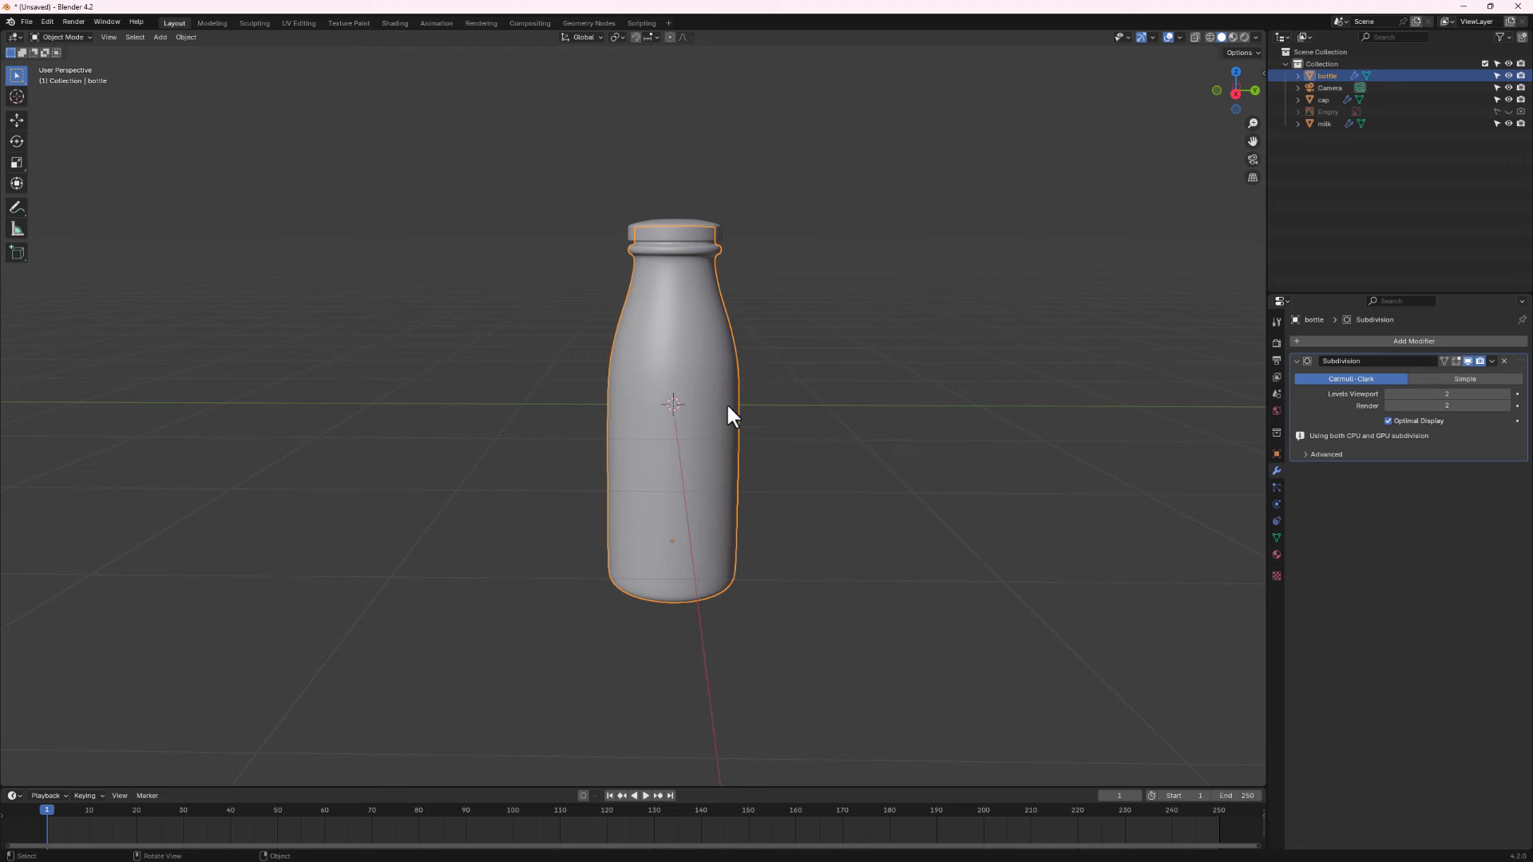
key("Tab")
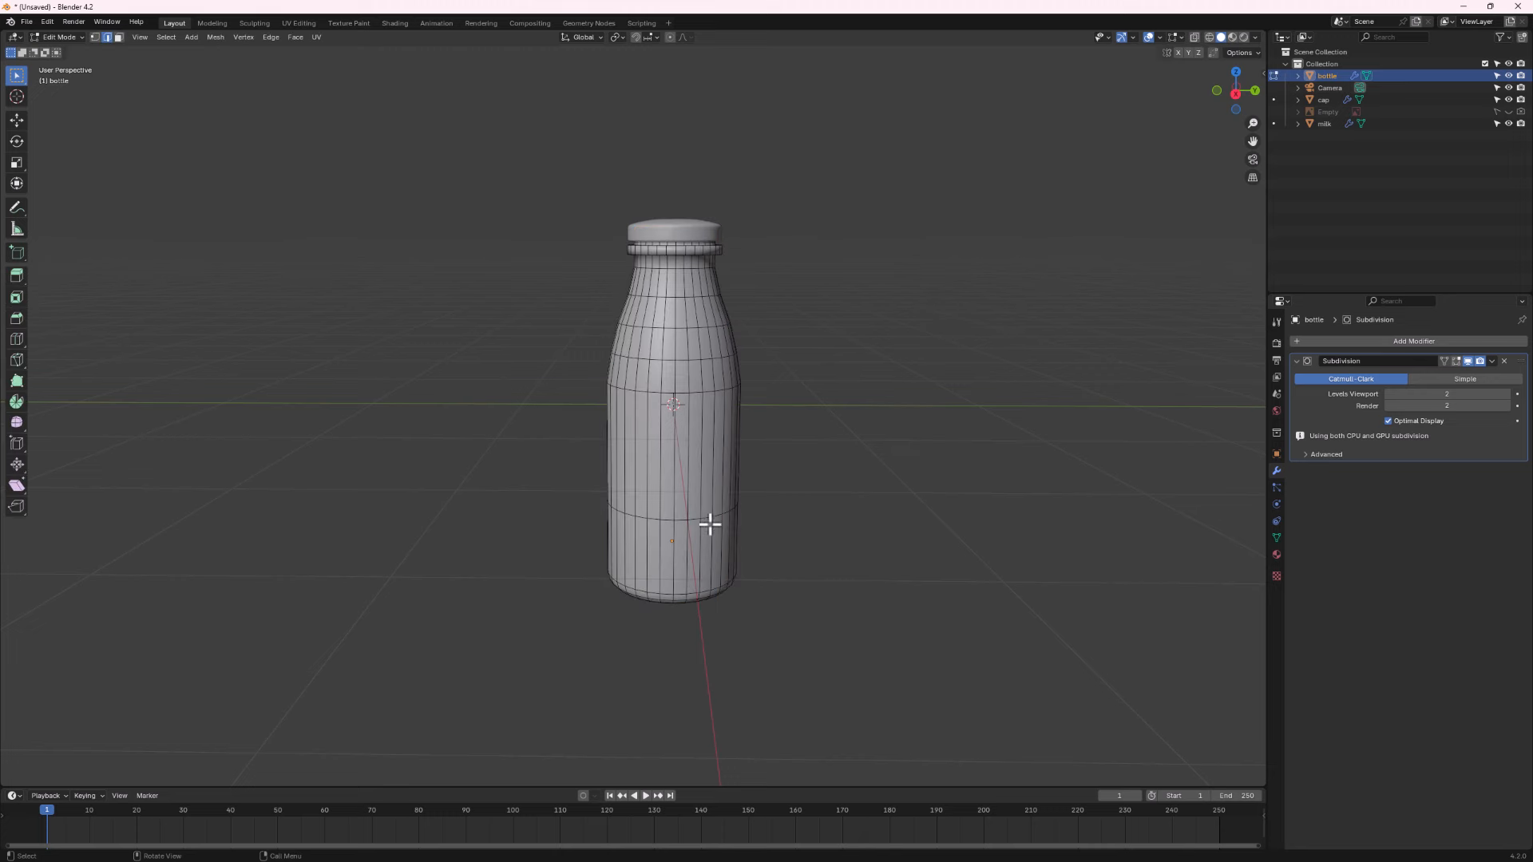
middle_click_drag(705, 523, 688, 507)
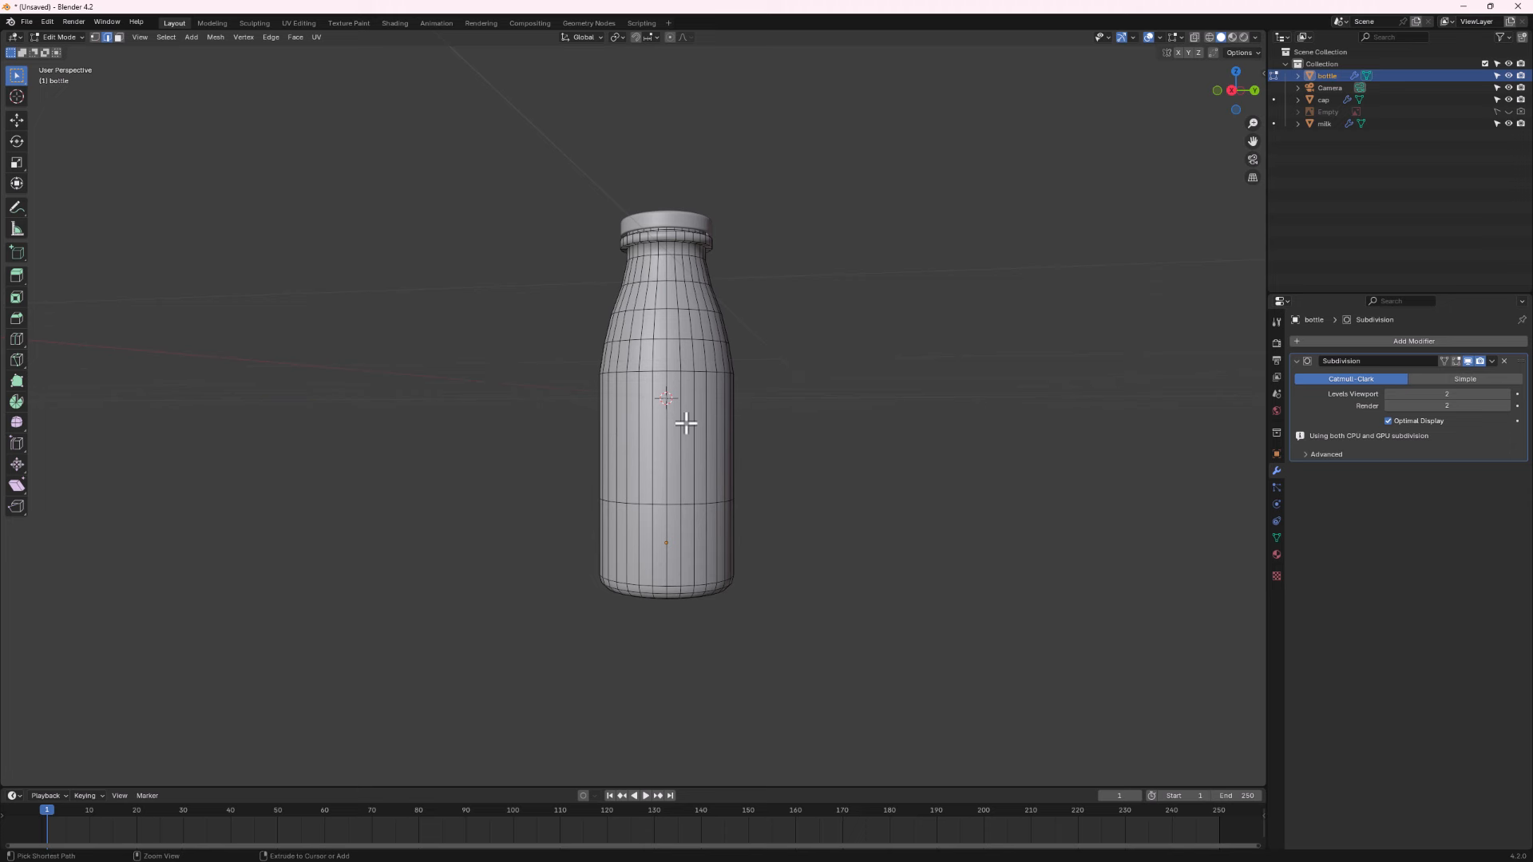
key("ctrl+r")
scroll(680, 435, "up", 1)
scroll(679, 436, "up", 1)
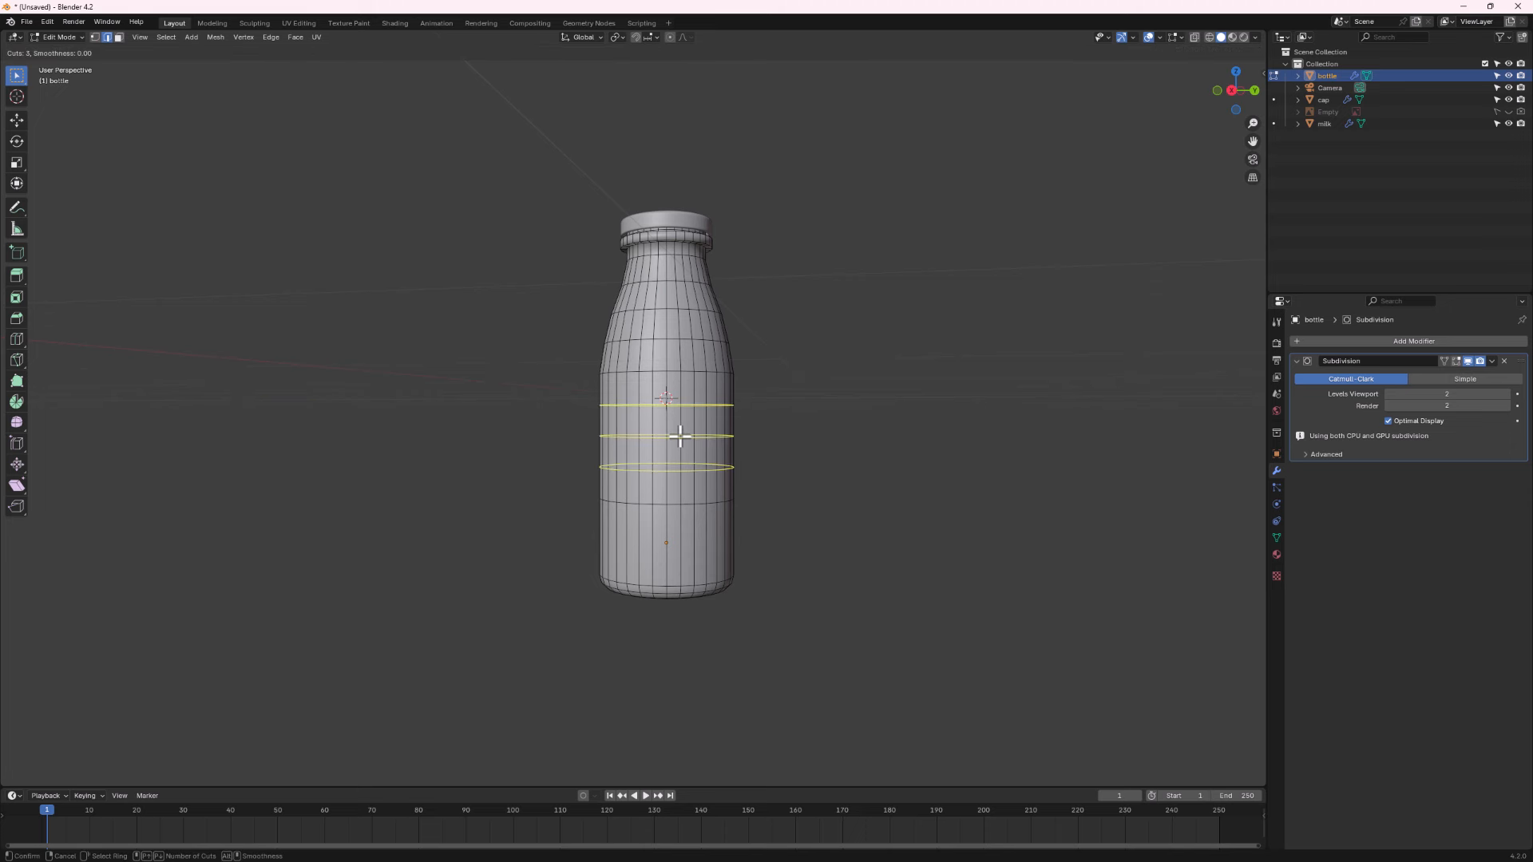
left_click(680, 435)
right_click(680, 435)
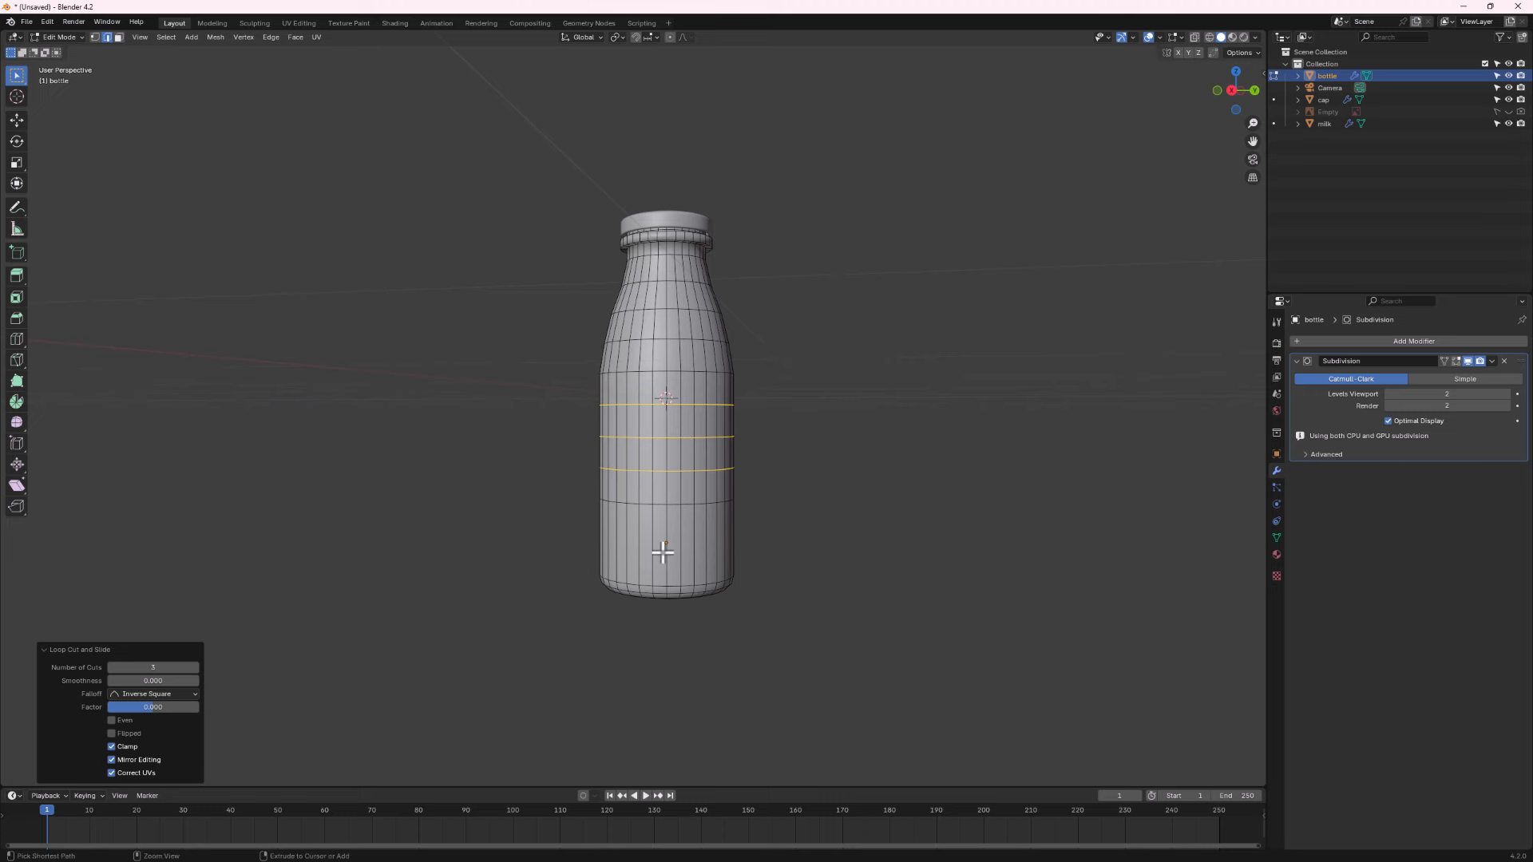
Add two unslid loop cuts around the lower section of the bottle, just above its base.
key("ctrl+r")
scroll(663, 550, "up", 1)
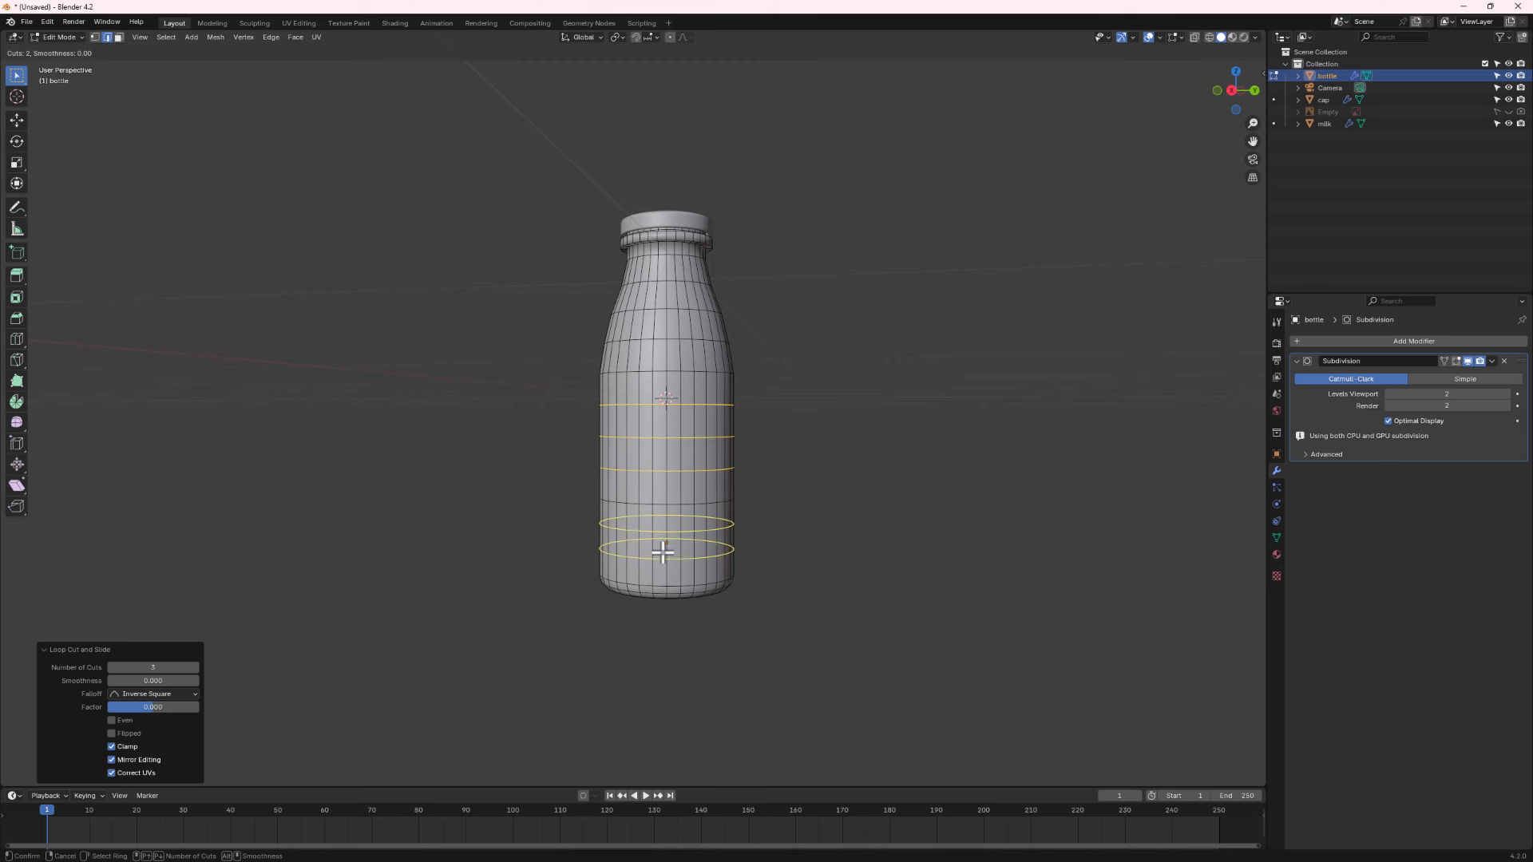
left_click(662, 551)
right_click(662, 551)
middle_click_drag(659, 572, 639, 559)
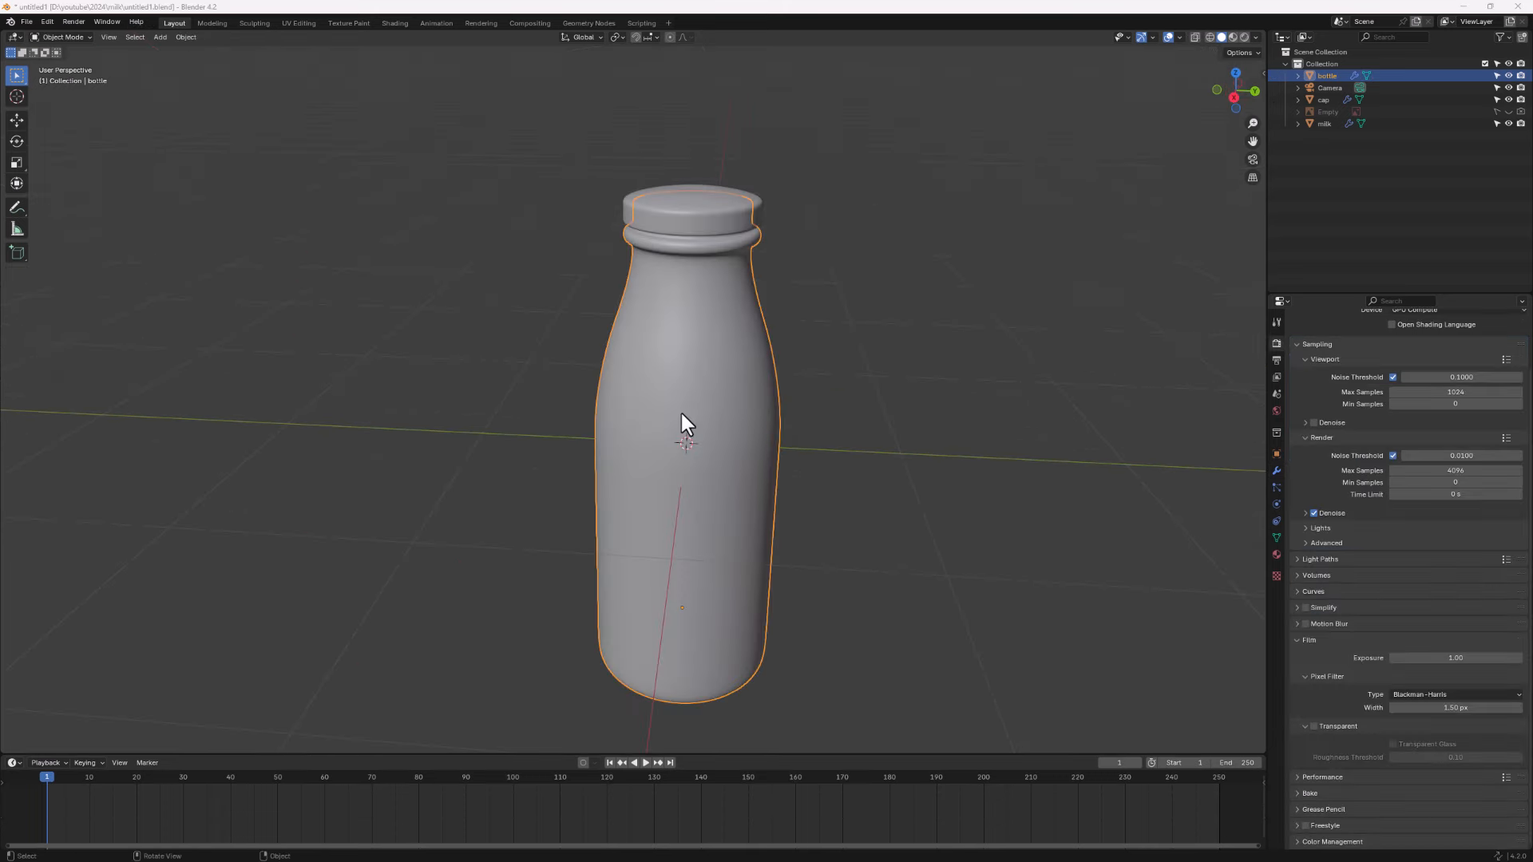
In the bottle's Edit Mode, select the horizontal edge loops at the shoulder and just above the base to mark the label's limits.
middle_click_drag(687, 429, 692, 419)
scroll(688, 429, "up", 1)
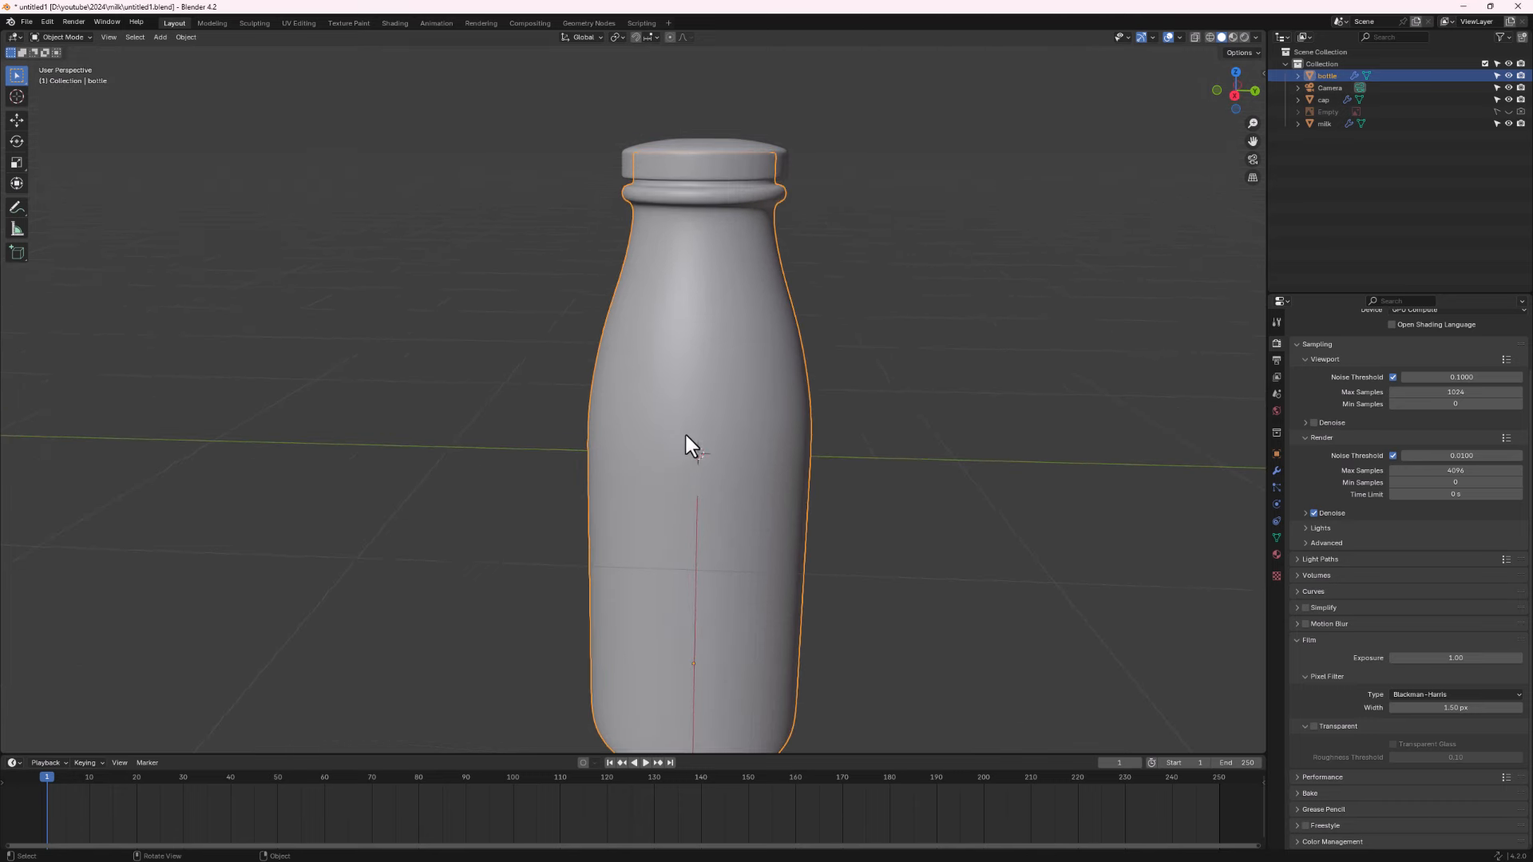
scroll(687, 440, "down", 3)
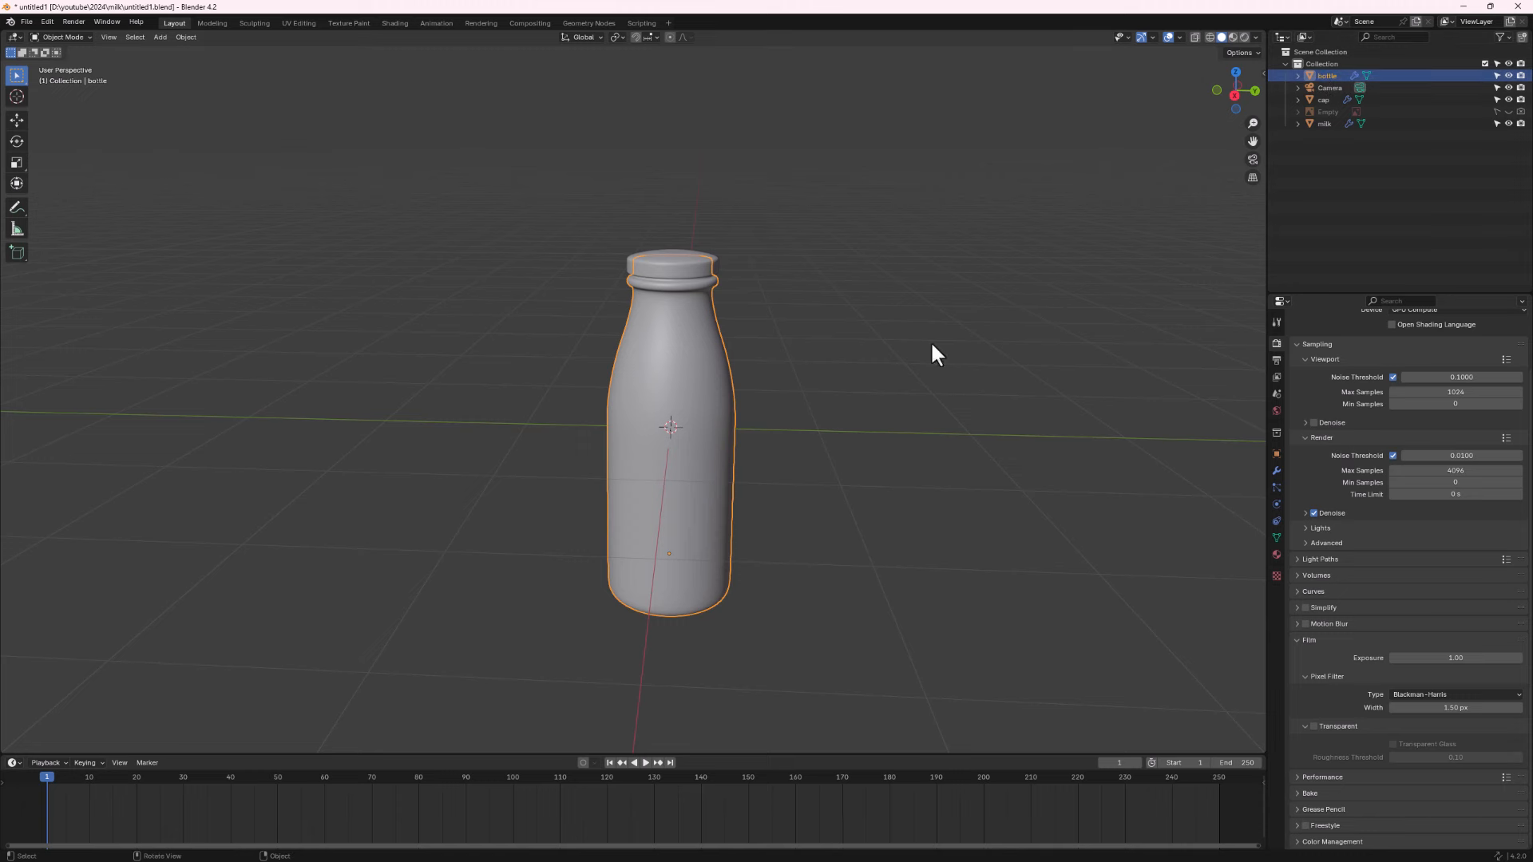
key("Tab")
middle_click_drag(610, 469, 713, 468)
scroll(636, 530, "up", 2)
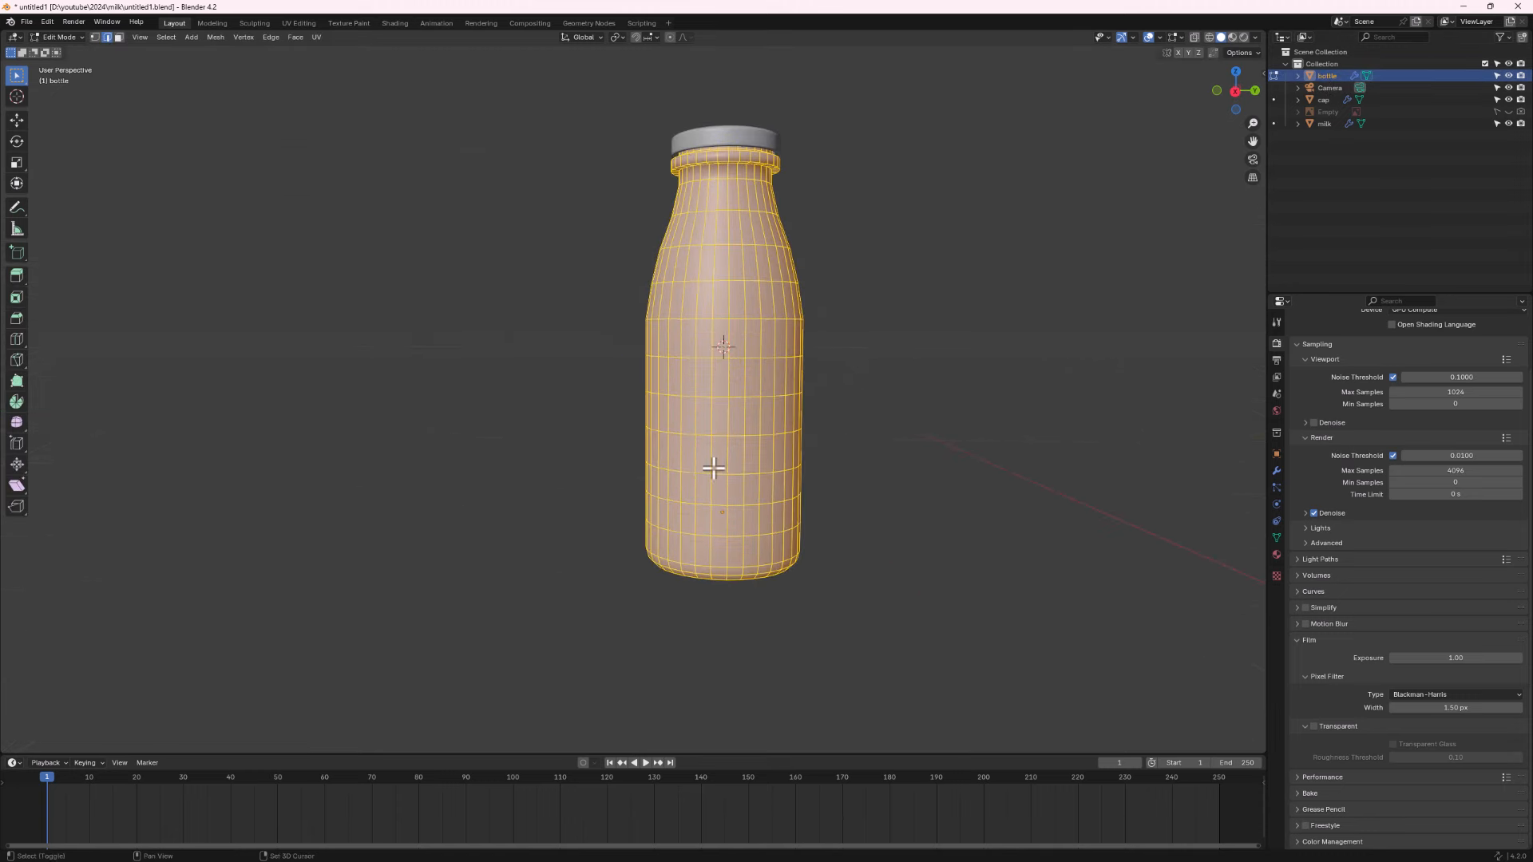
left_click(675, 317)
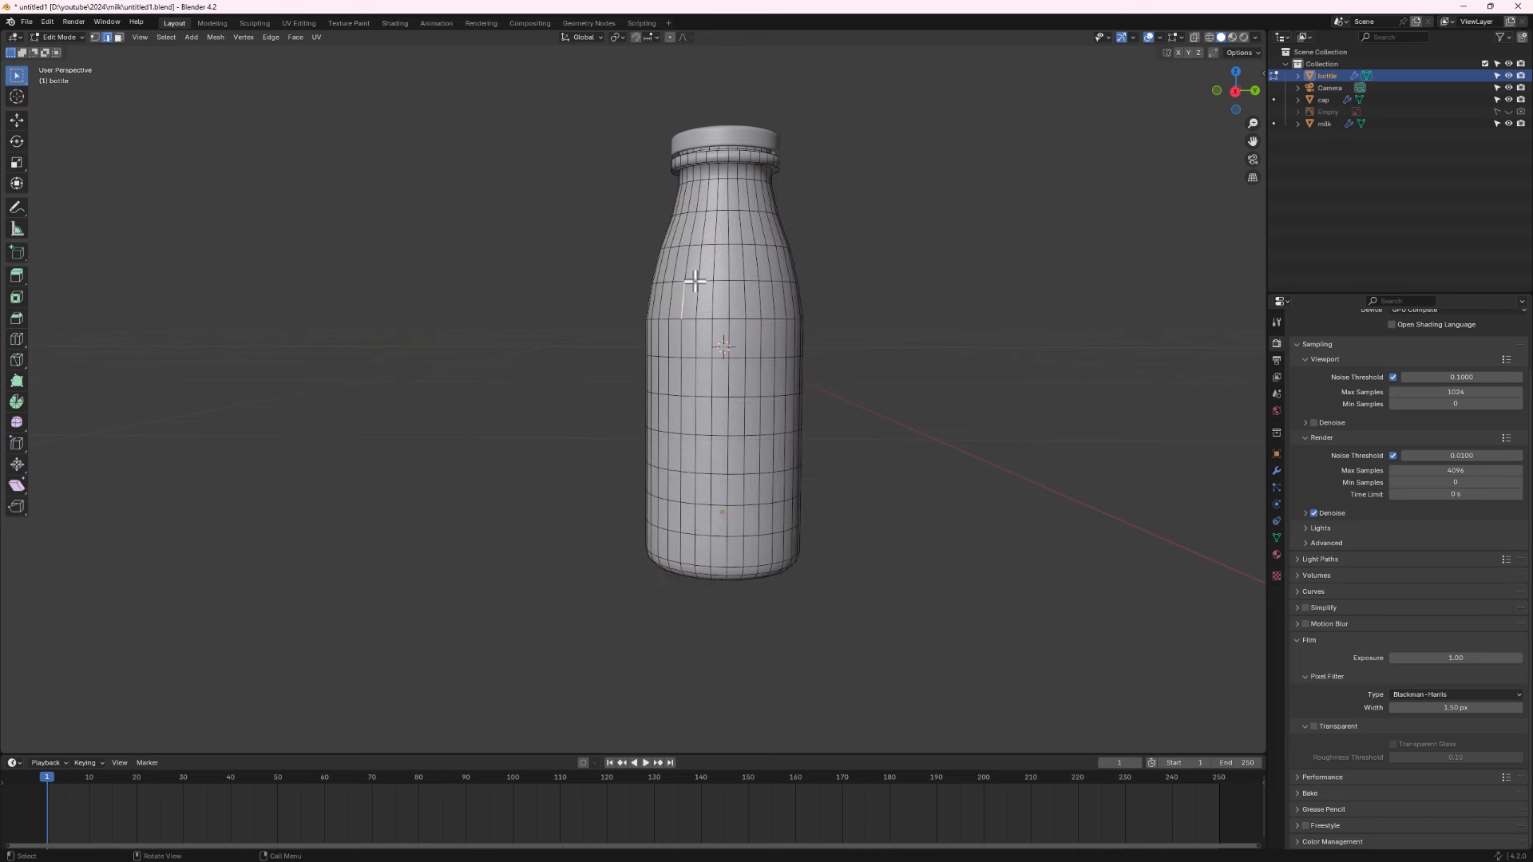
left_click(693, 282)
left_click(691, 282, "alt")
left_click(731, 573, "alt+shift")
In wireframe right view, select all body faces between the bottle's shoulder and base, and unhide the reference image to compare the label area.
left_click(1209, 37)
middle_click_drag(684, 434, 695, 418)
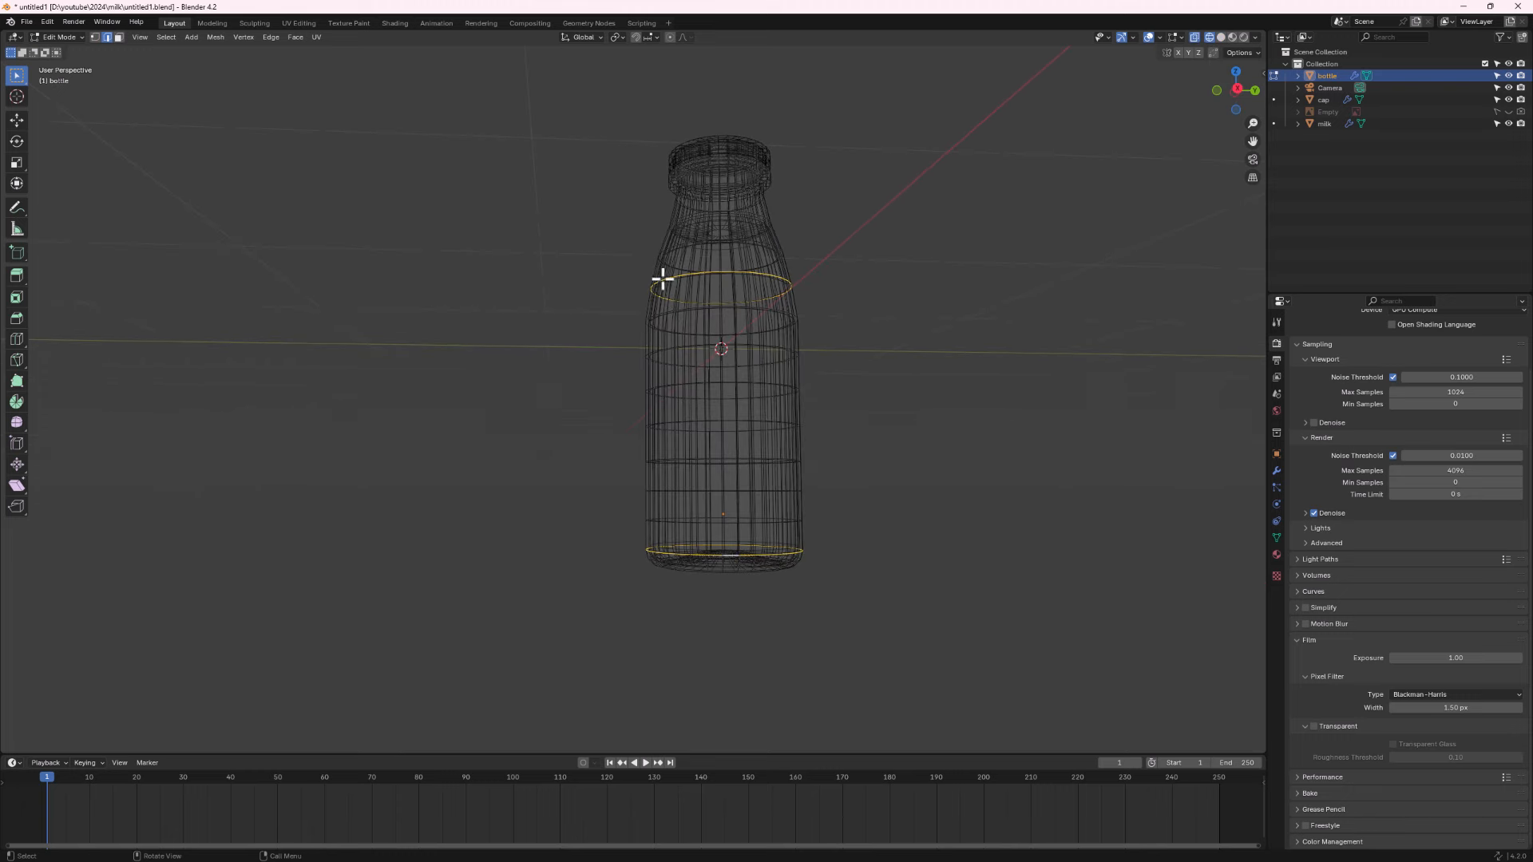
left_click(1237, 88)
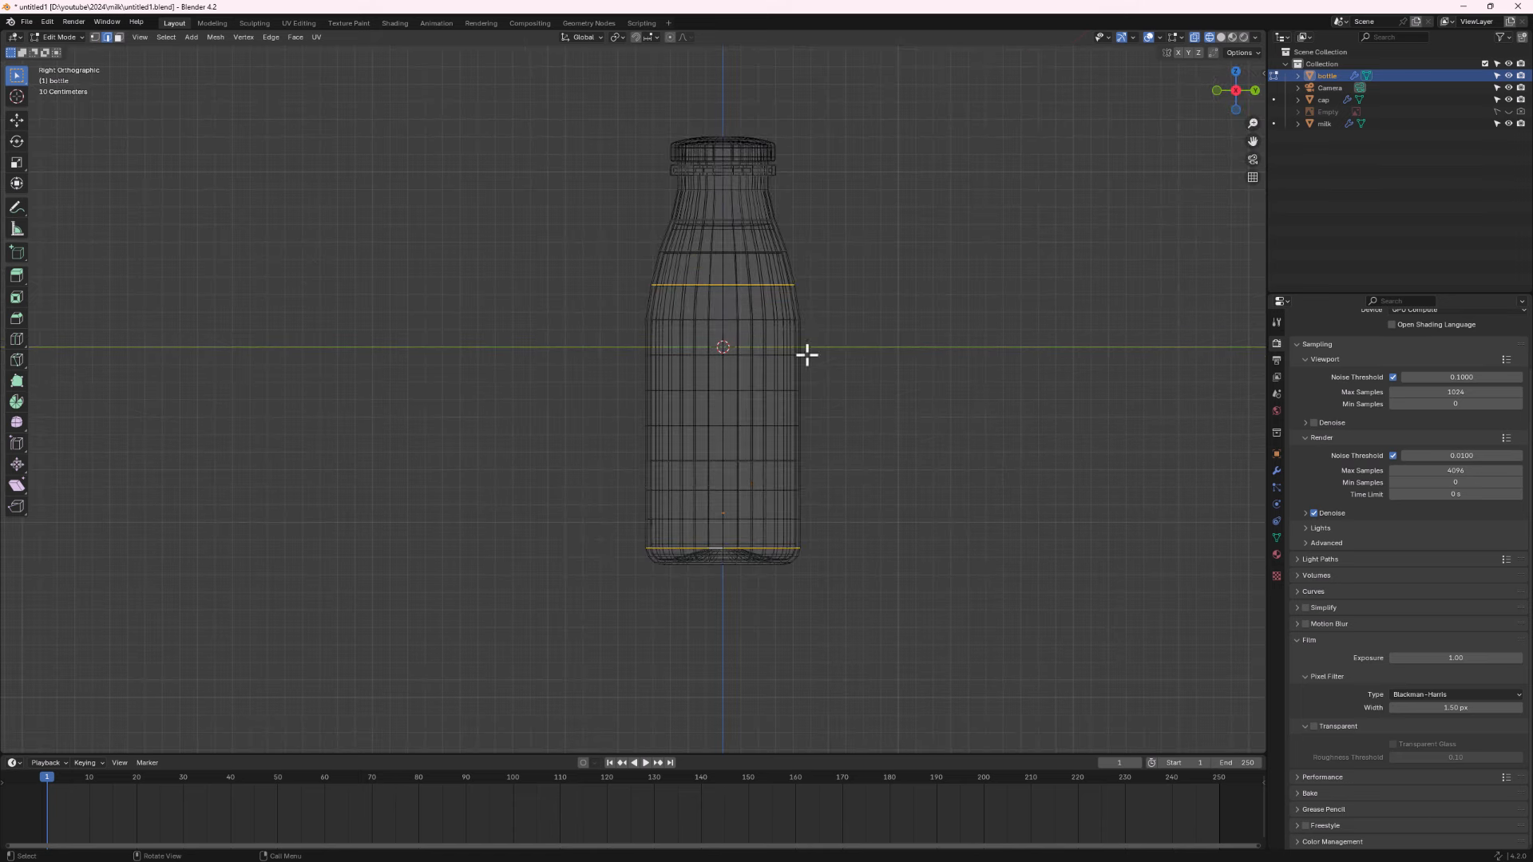
left_click(119, 37)
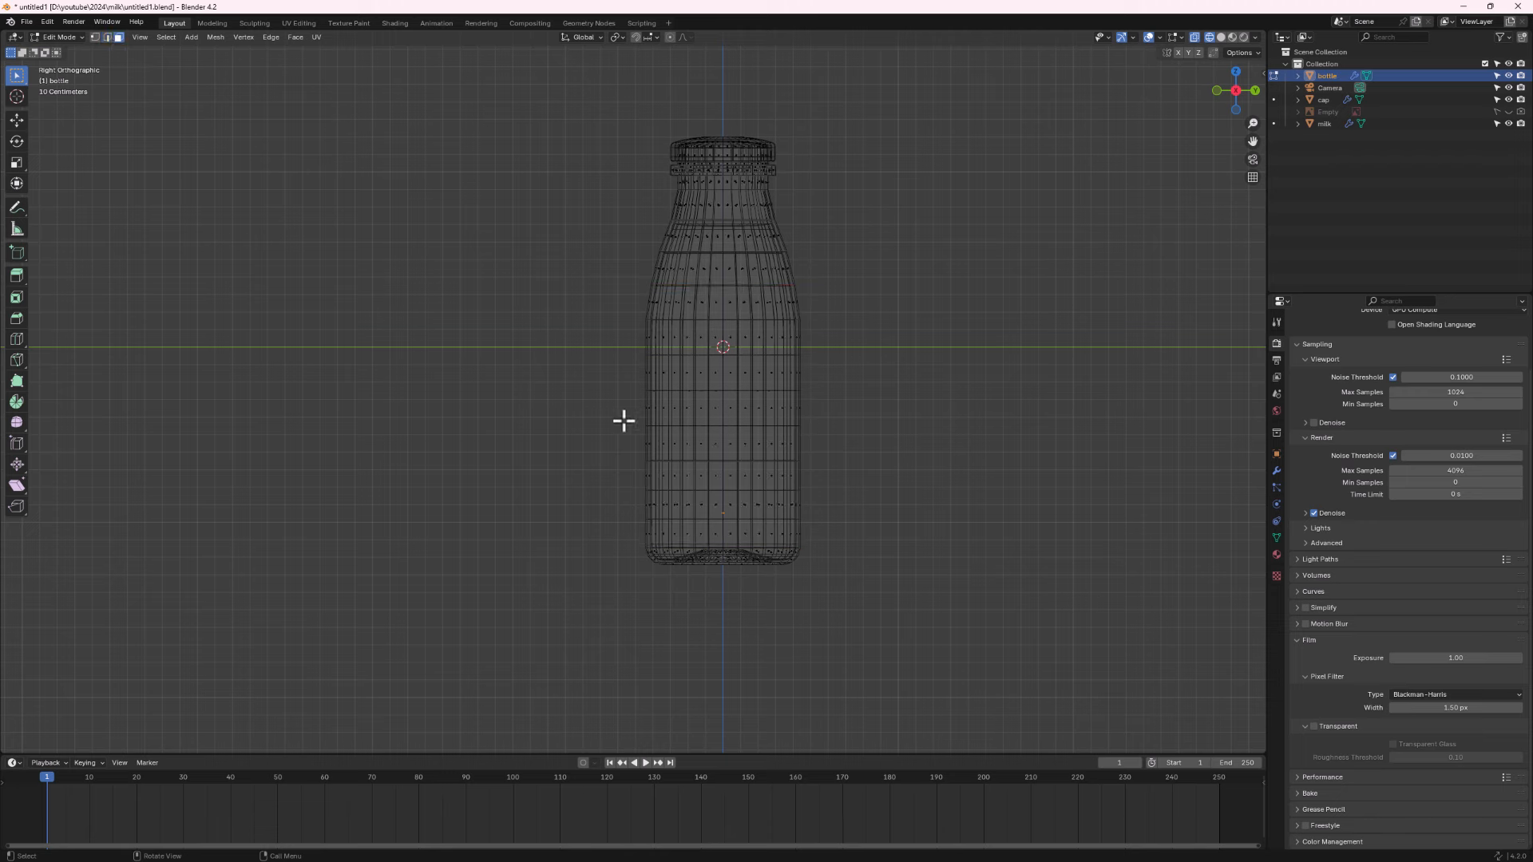
left_click_drag(625, 296, 860, 541)
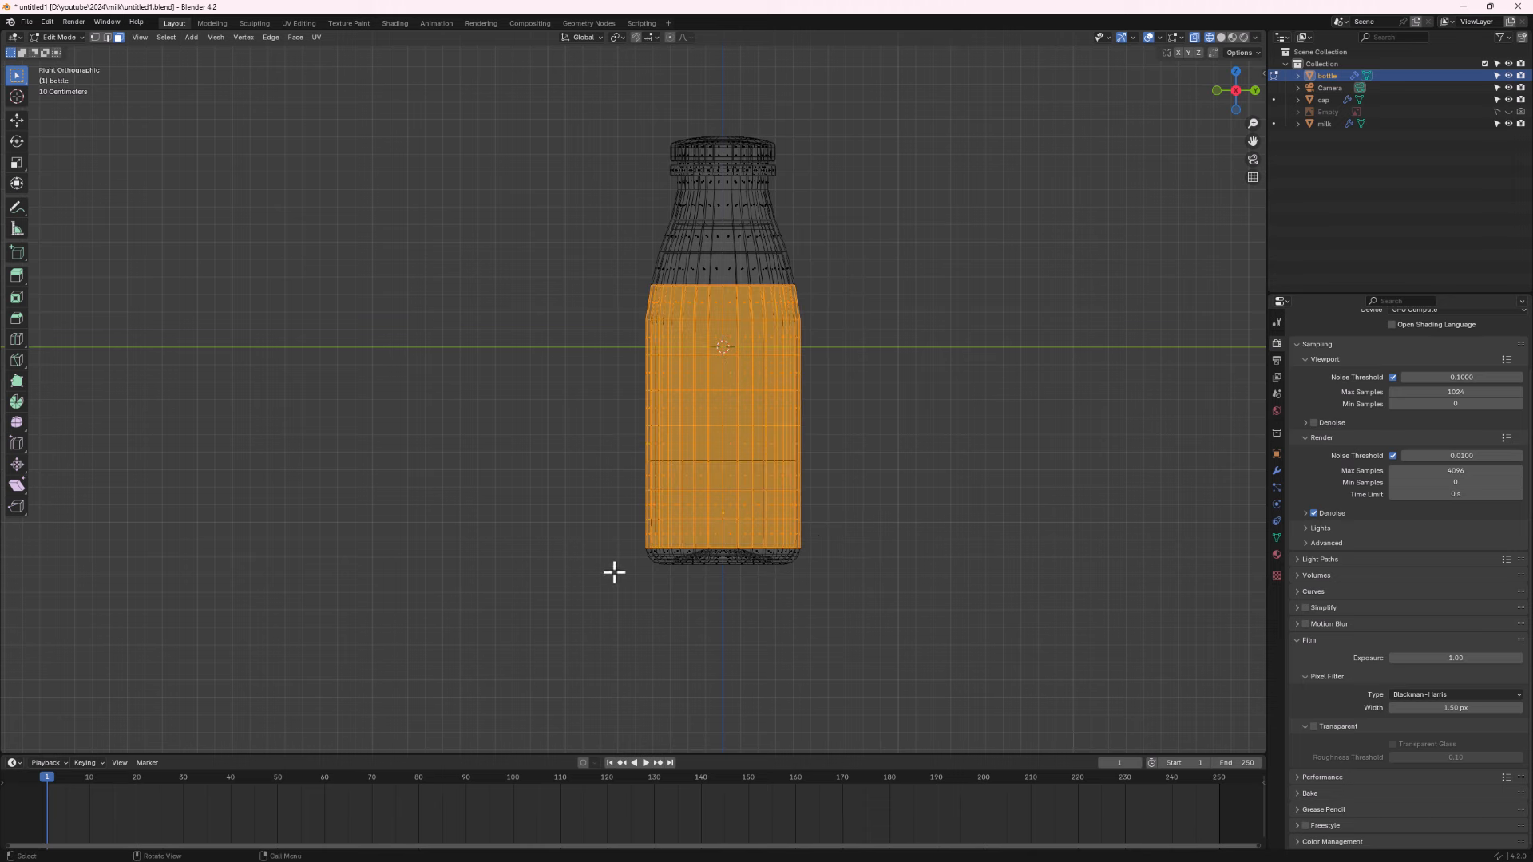
left_click(1509, 112)
scroll(565, 373, "up", 1)
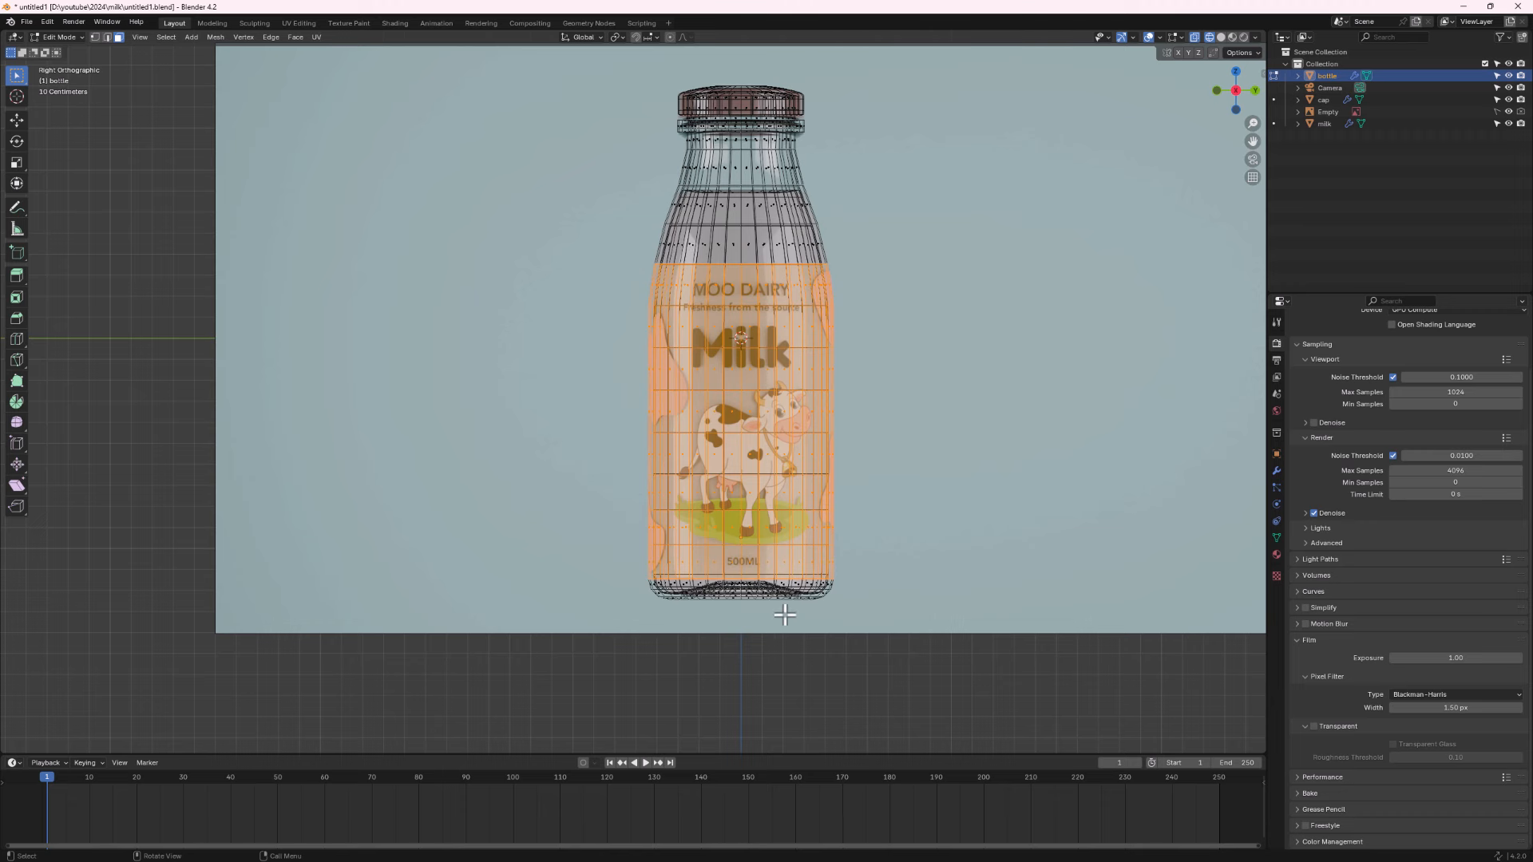
Hide the cow-label reference image and return the viewport to solid shading in perspective.
left_click(1508, 112)
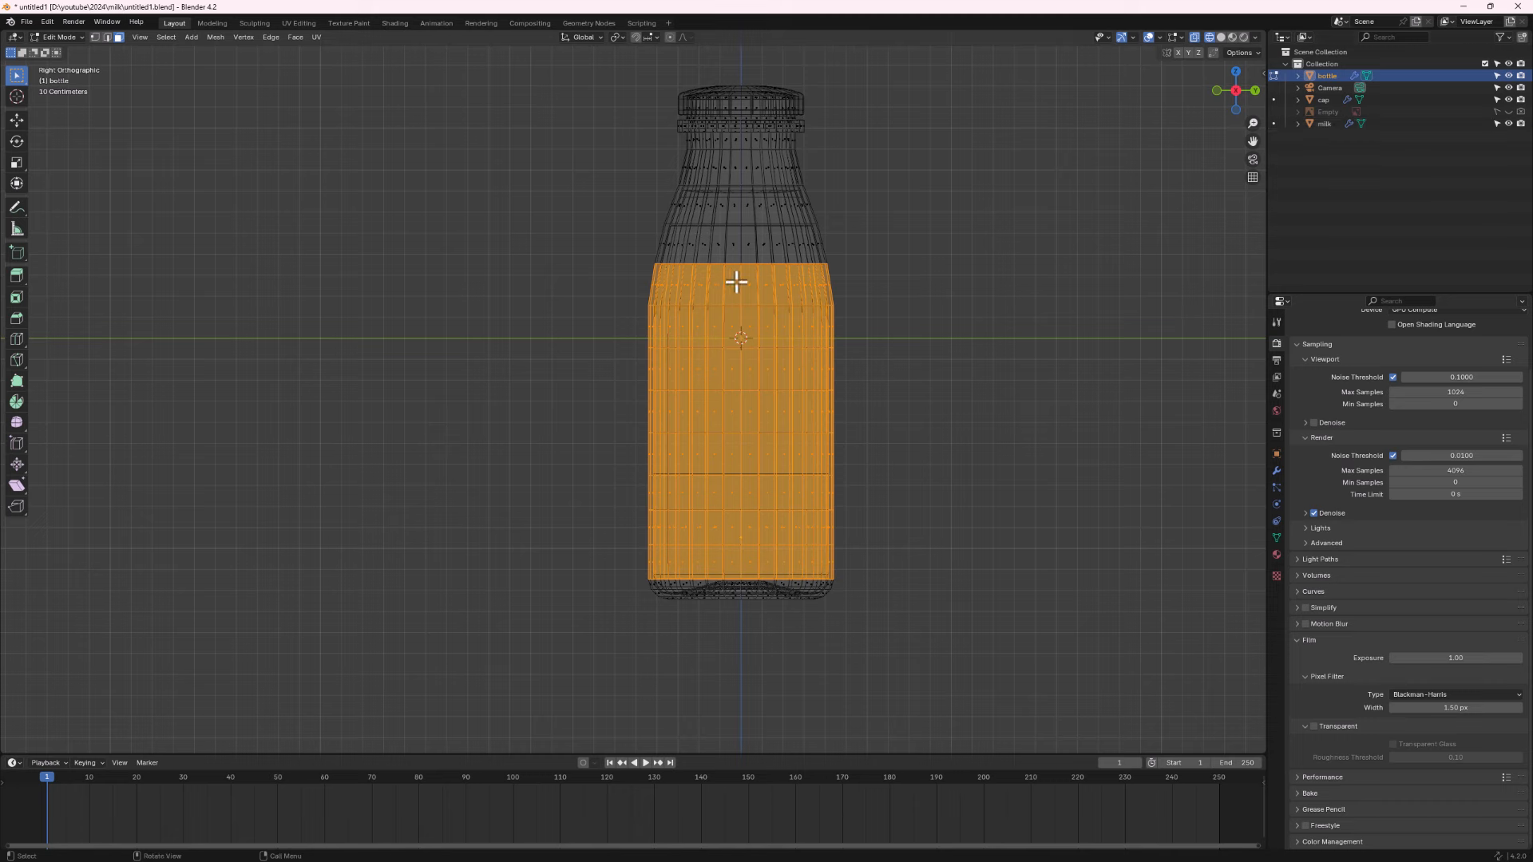
scroll(736, 281, "down", 2)
left_click(1220, 38)
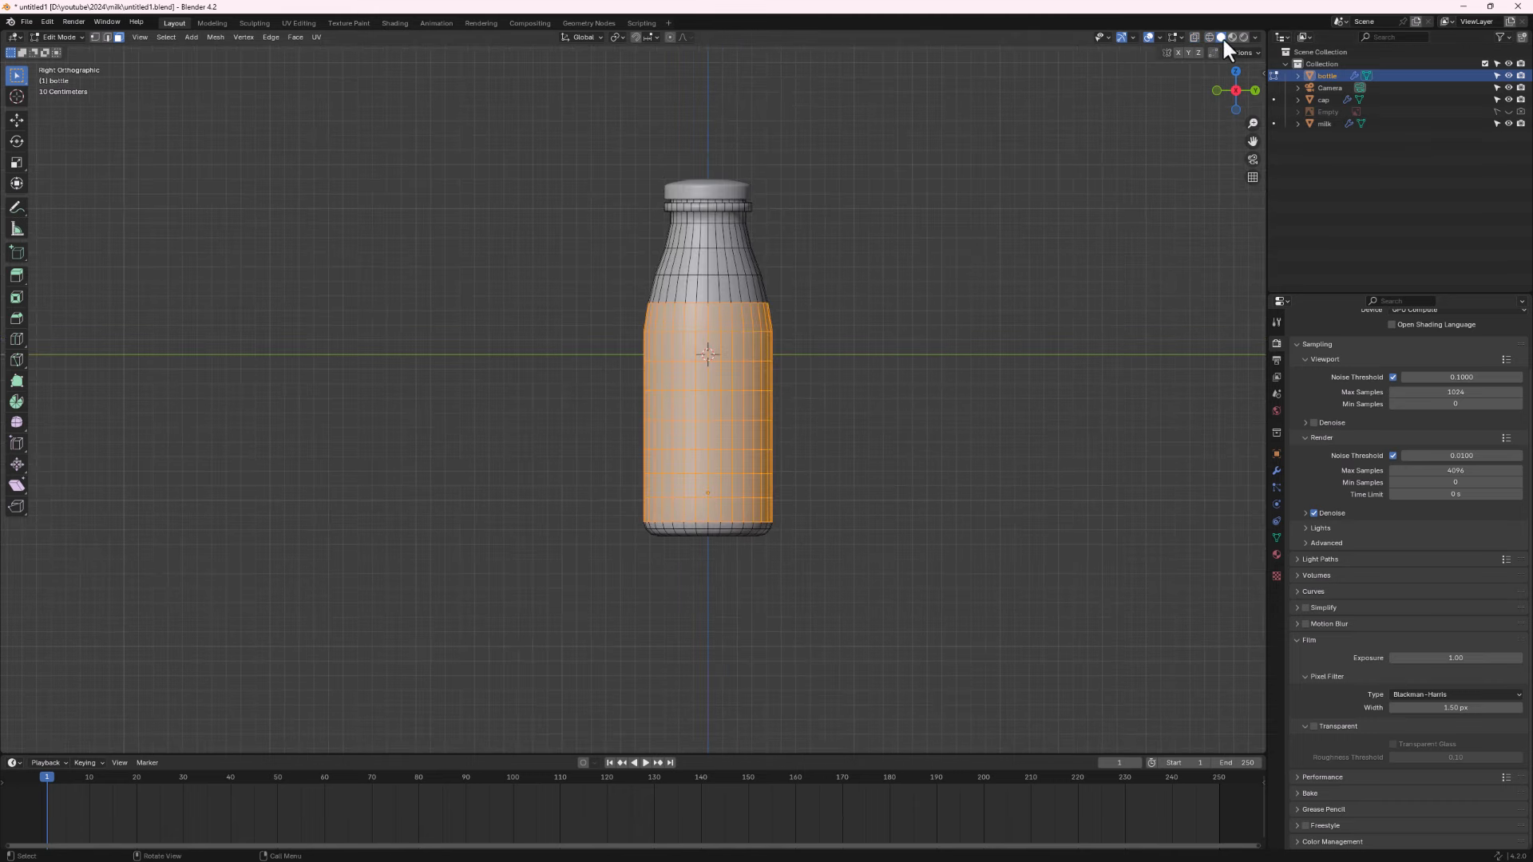
middle_click_drag(809, 388, 770, 434)
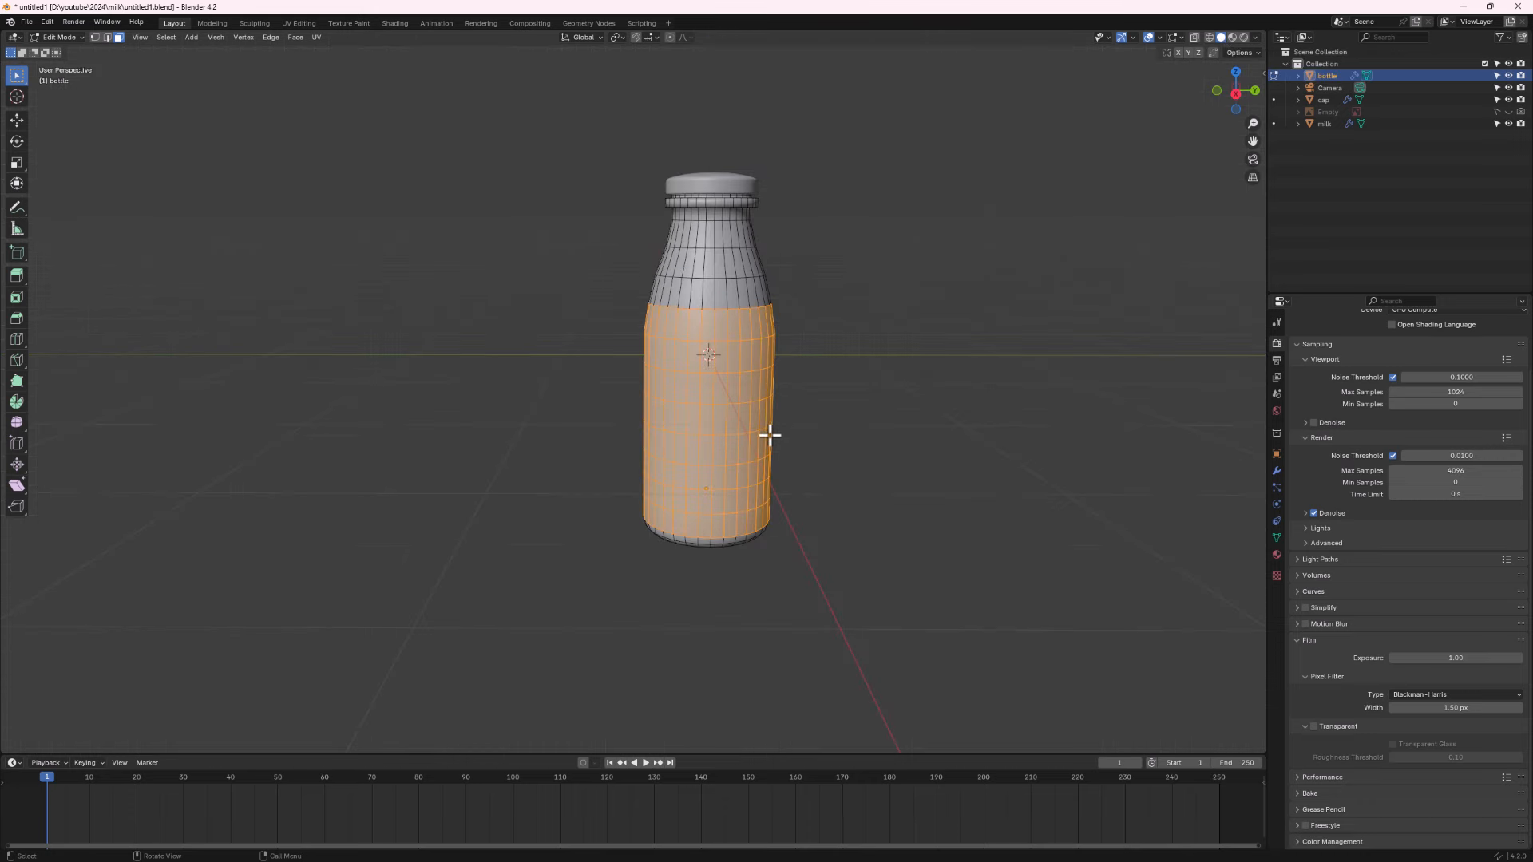
Duplicate the selected label faces in place, separate the copy into its own object, and return to Object Mode.
scroll(771, 431, "up", 1)
key("shift+d")
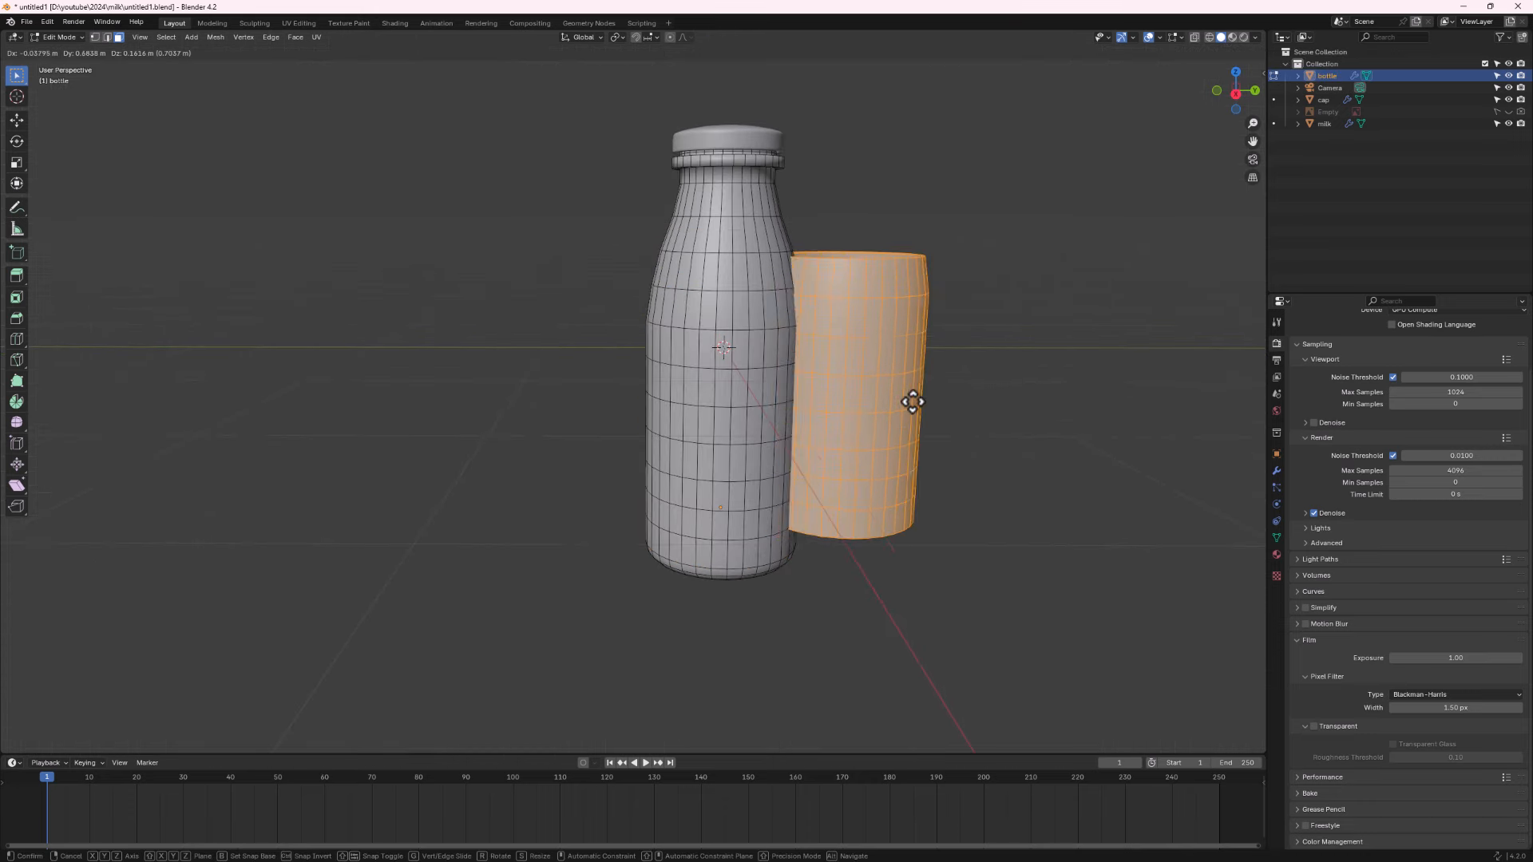
right_click(899, 401)
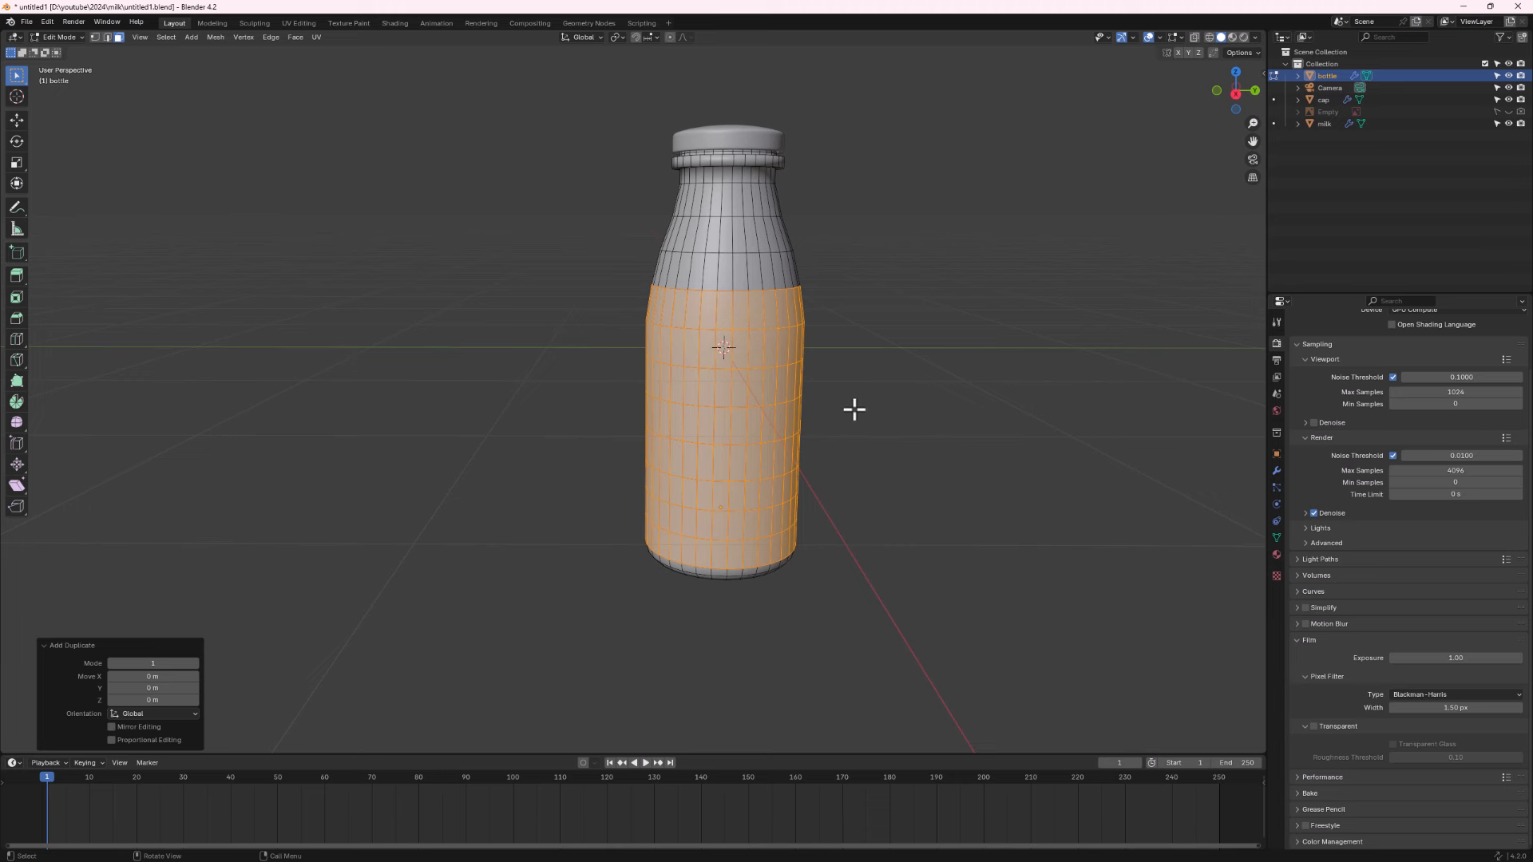
key("p")
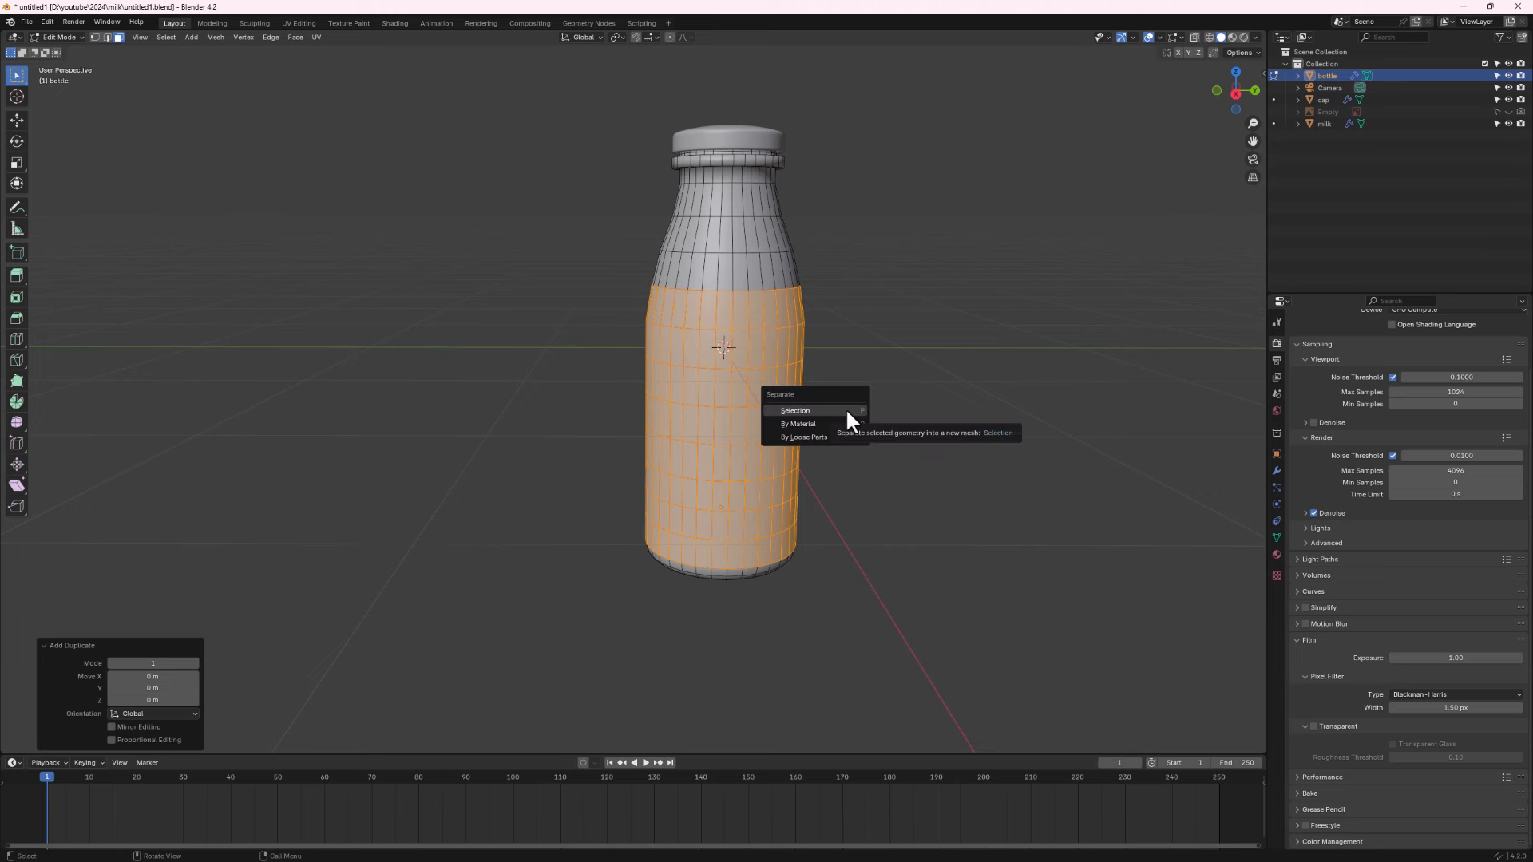
left_click(847, 410)
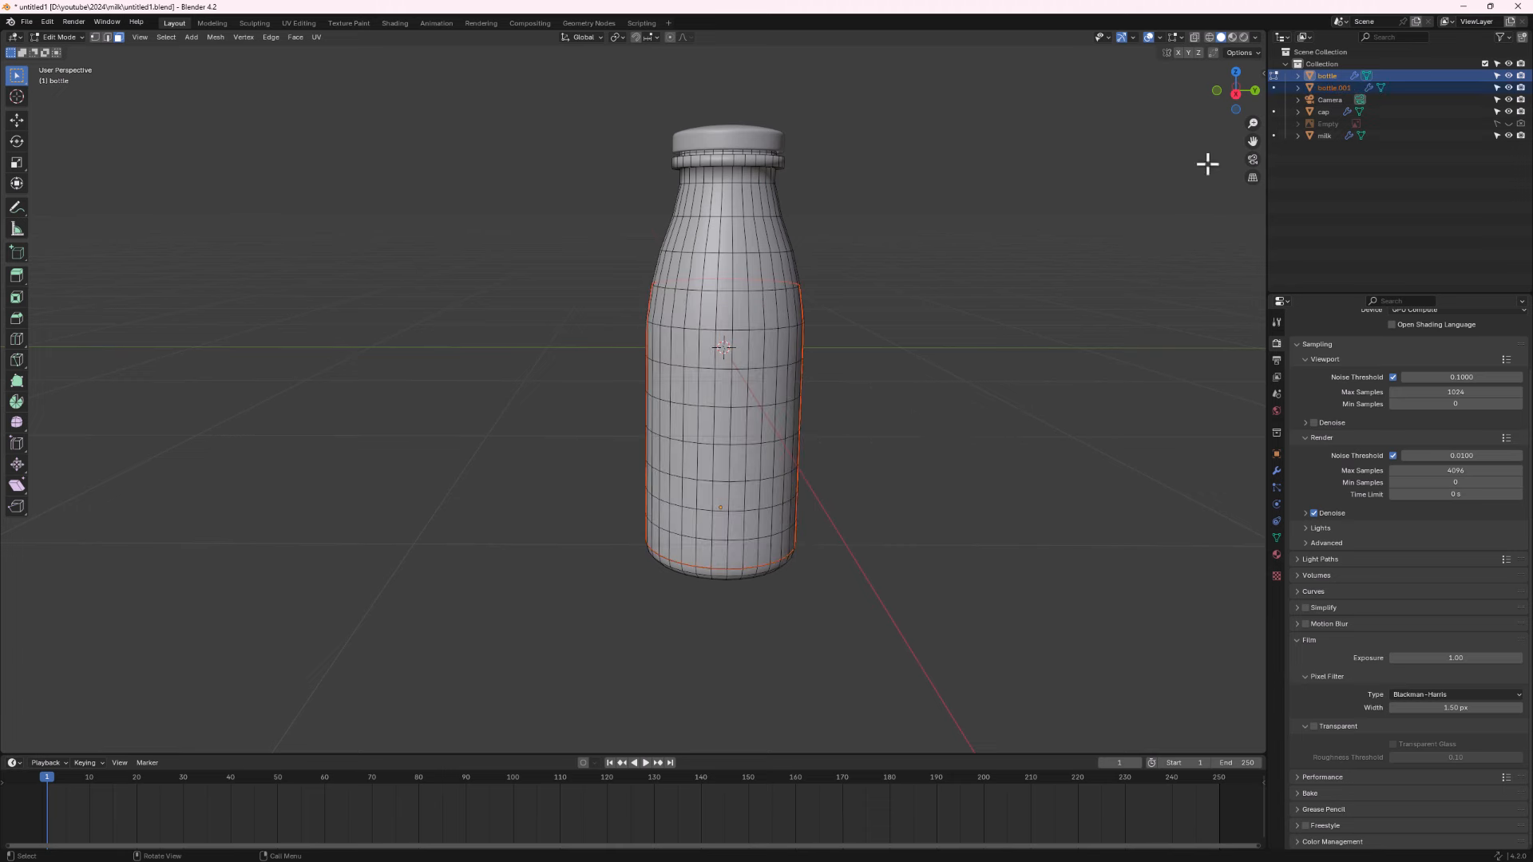
key("Tab")
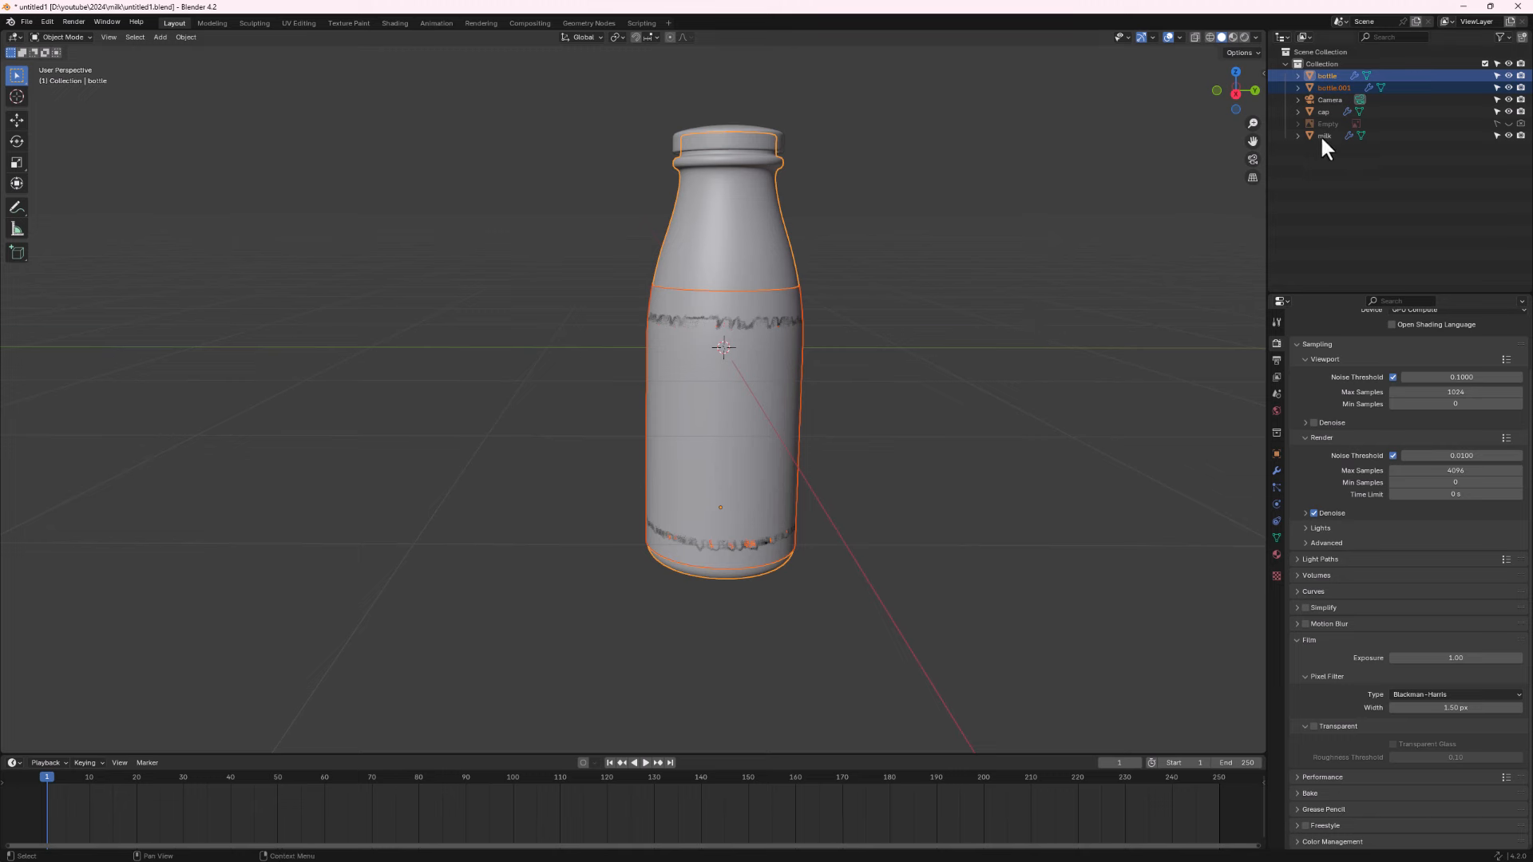
Rename the separated object bottle.001 as label.
left_click(1329, 88)
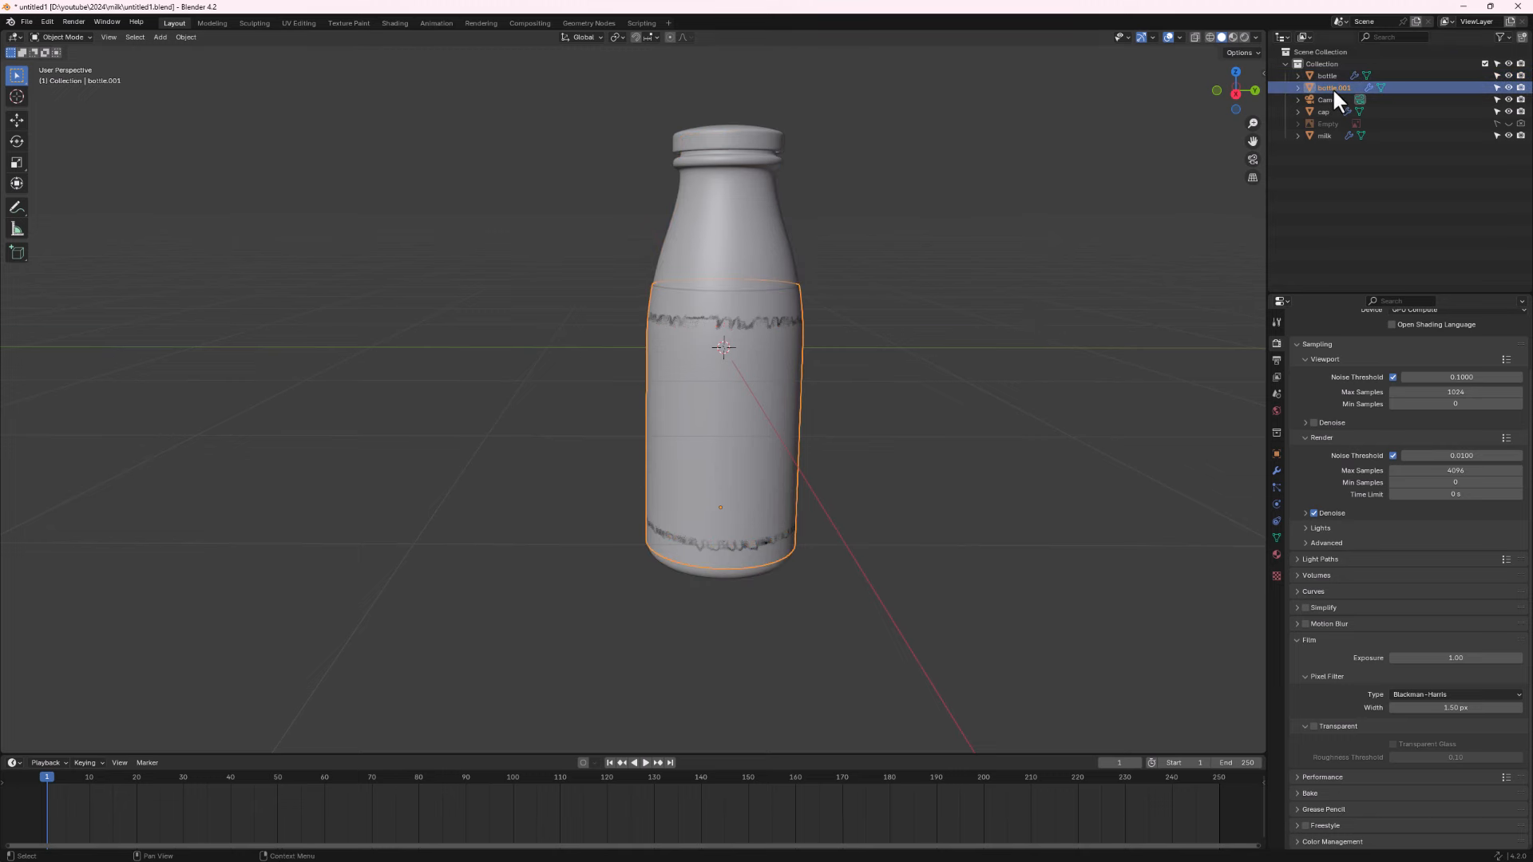
double_click(1332, 88)
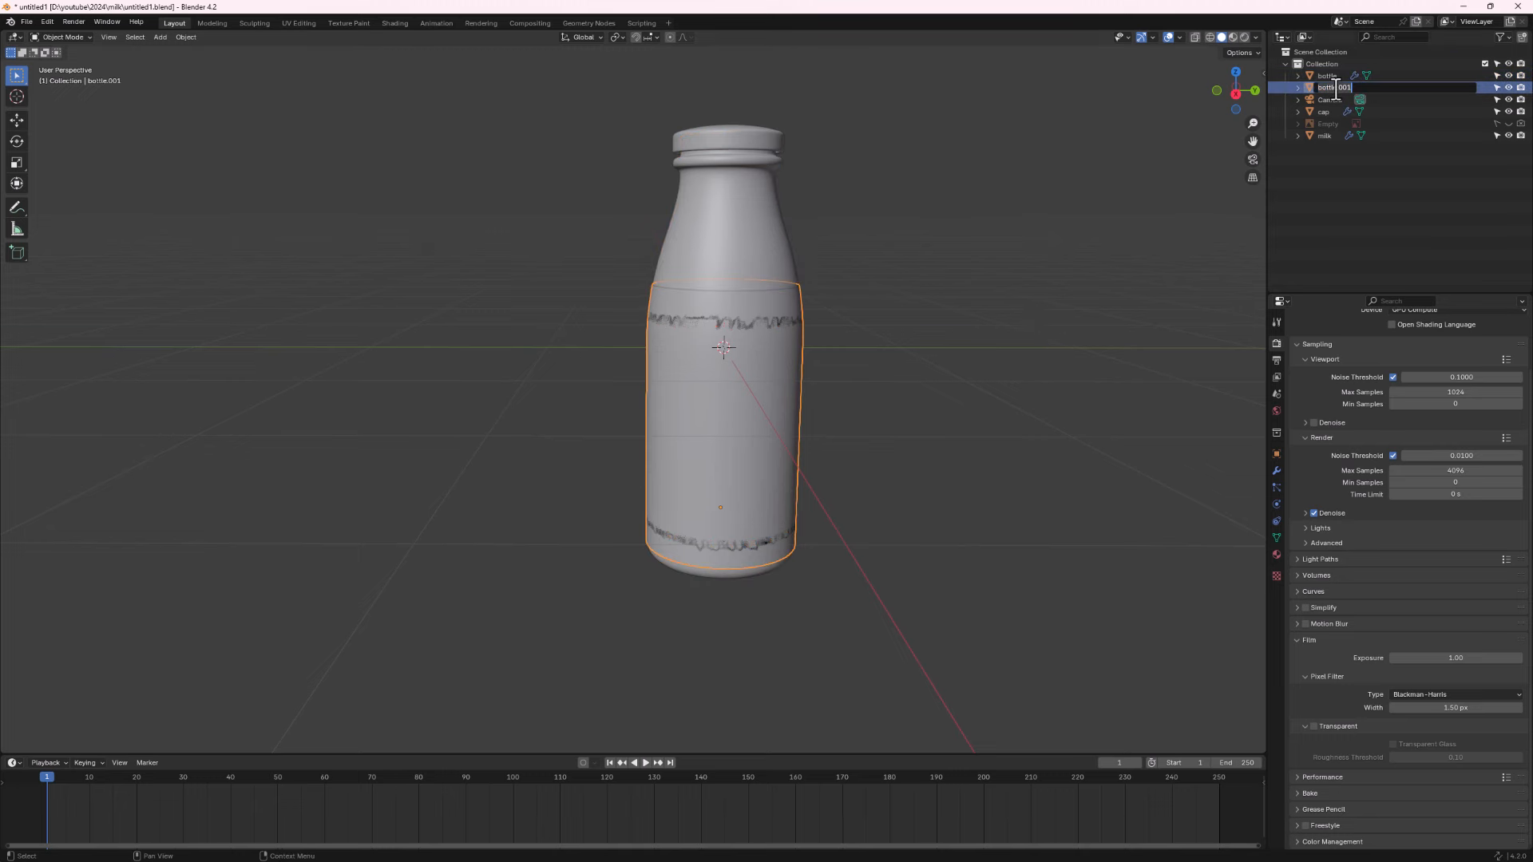
type("label")
key("Return")
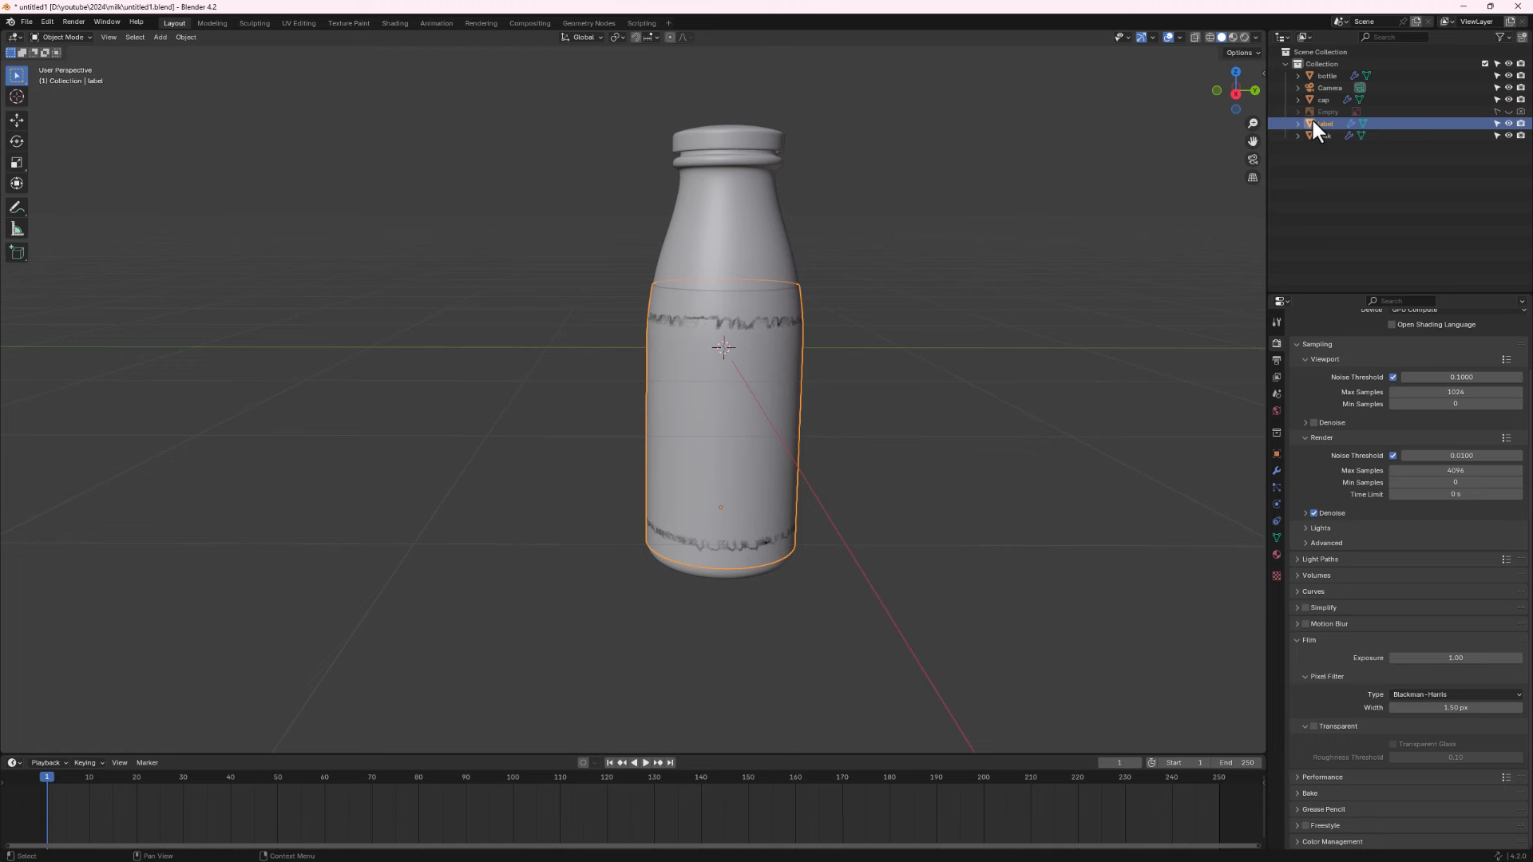
Set the label object's origin to its geometry.
middle_click_drag(764, 501, 717, 496)
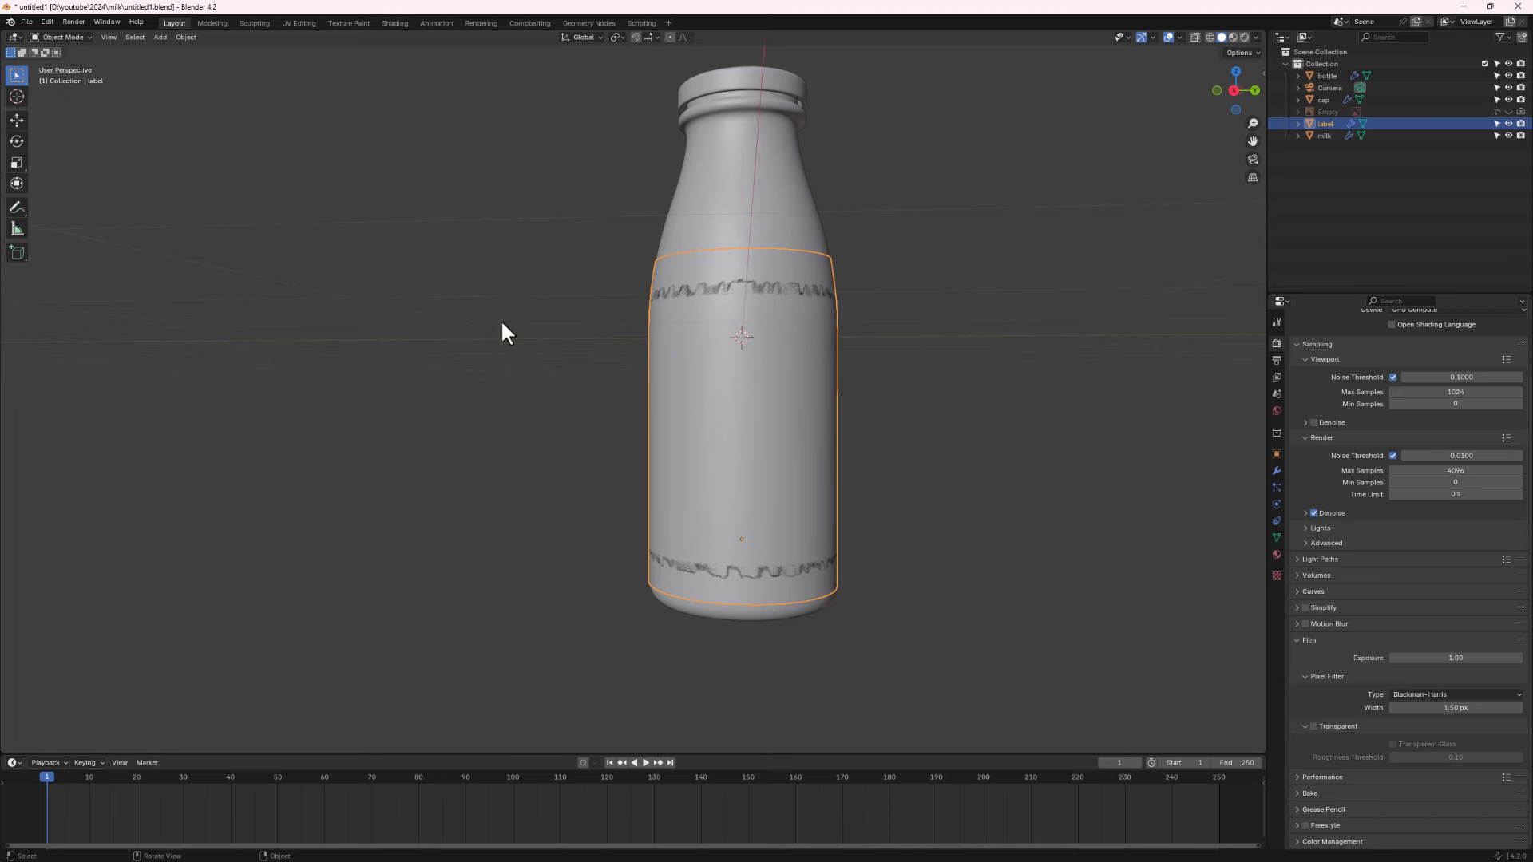
left_click(187, 37)
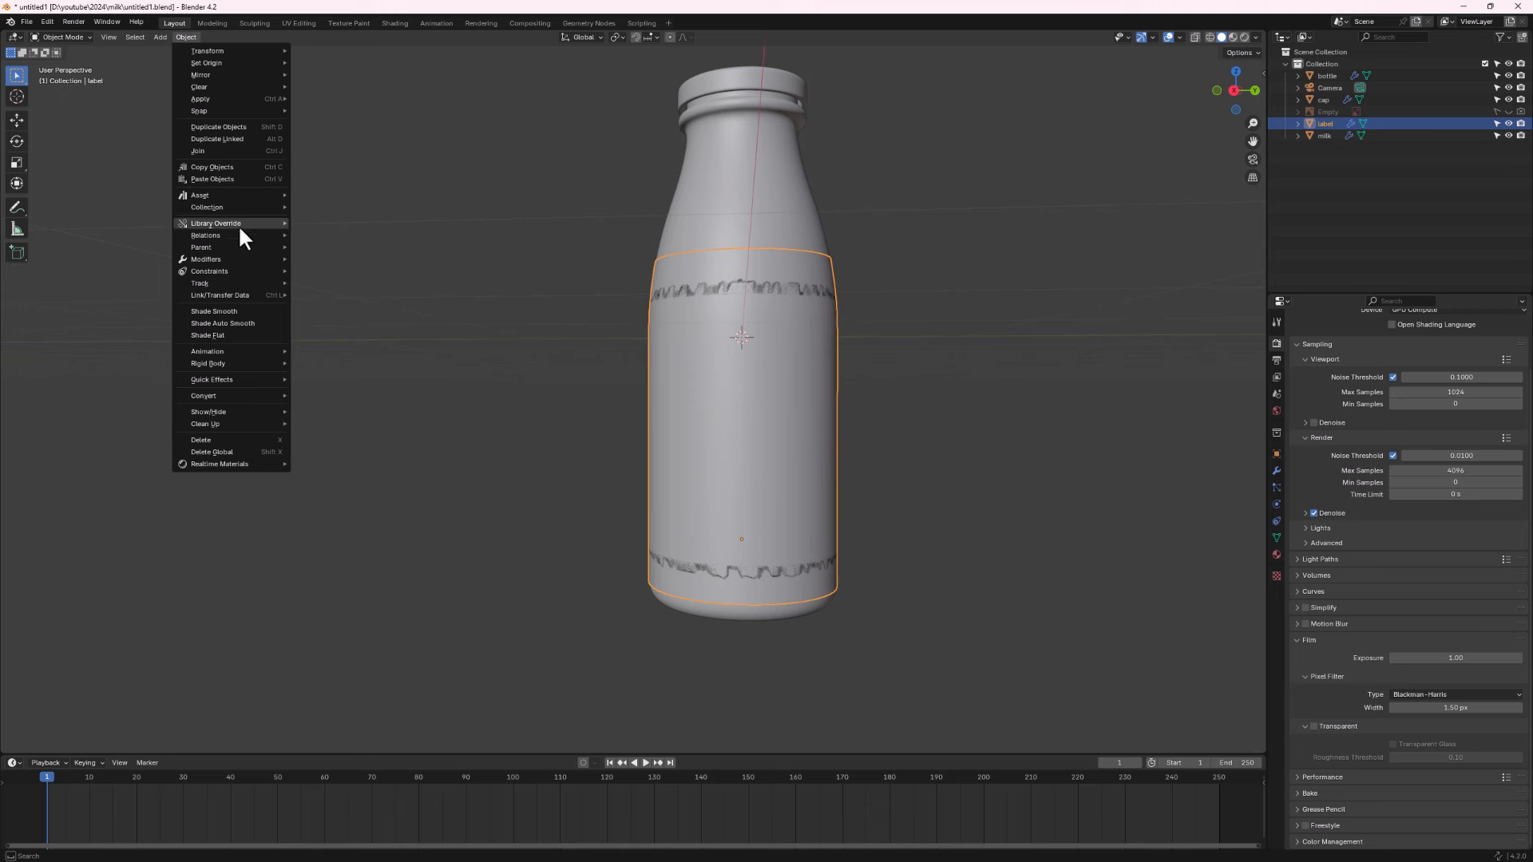
mouse_move(240, 235)
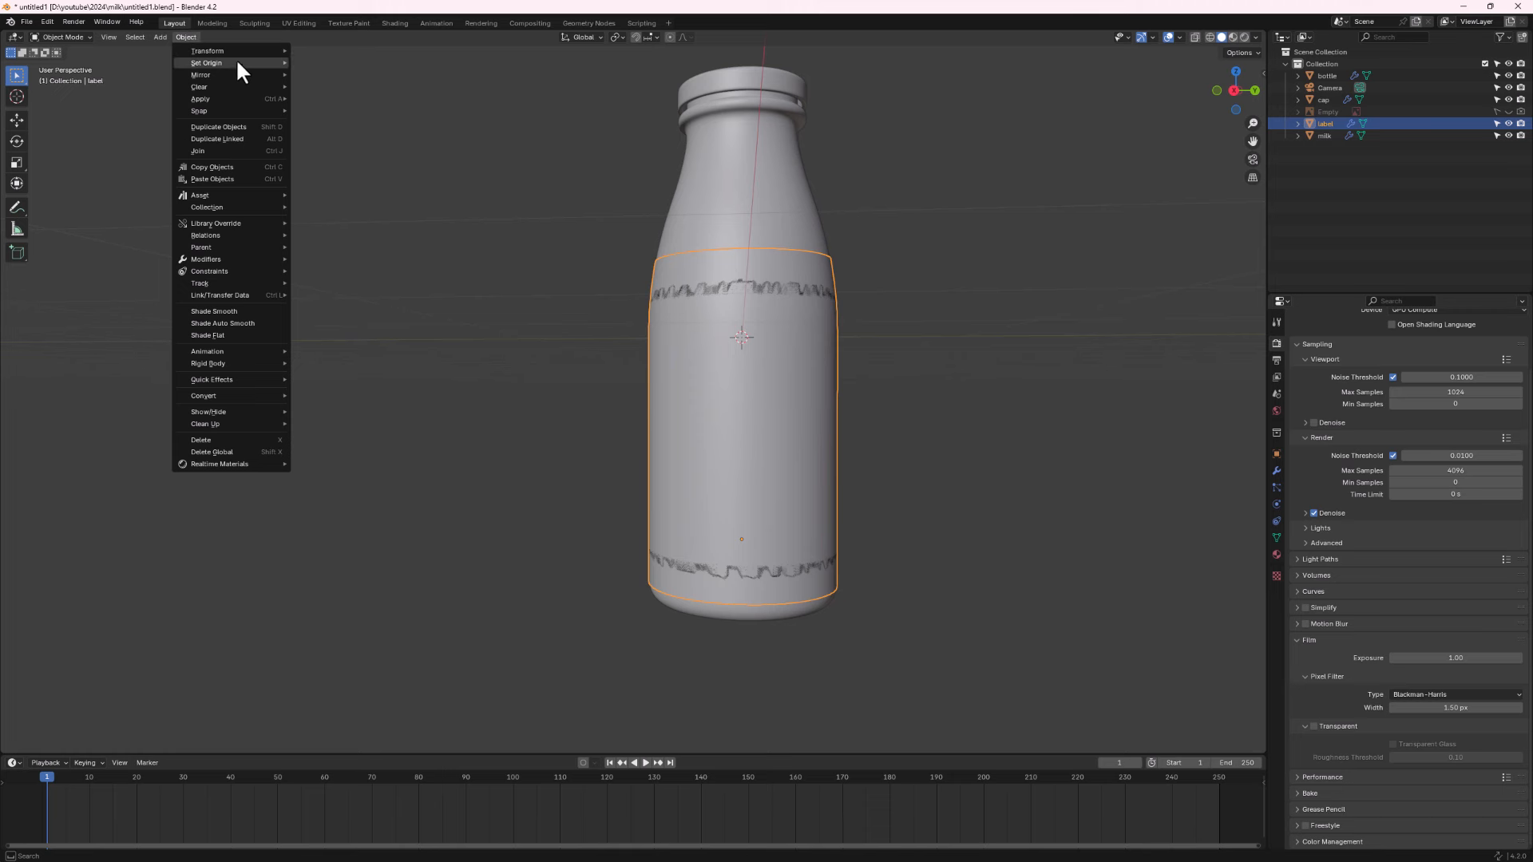
mouse_move(236, 62)
left_click(356, 74)
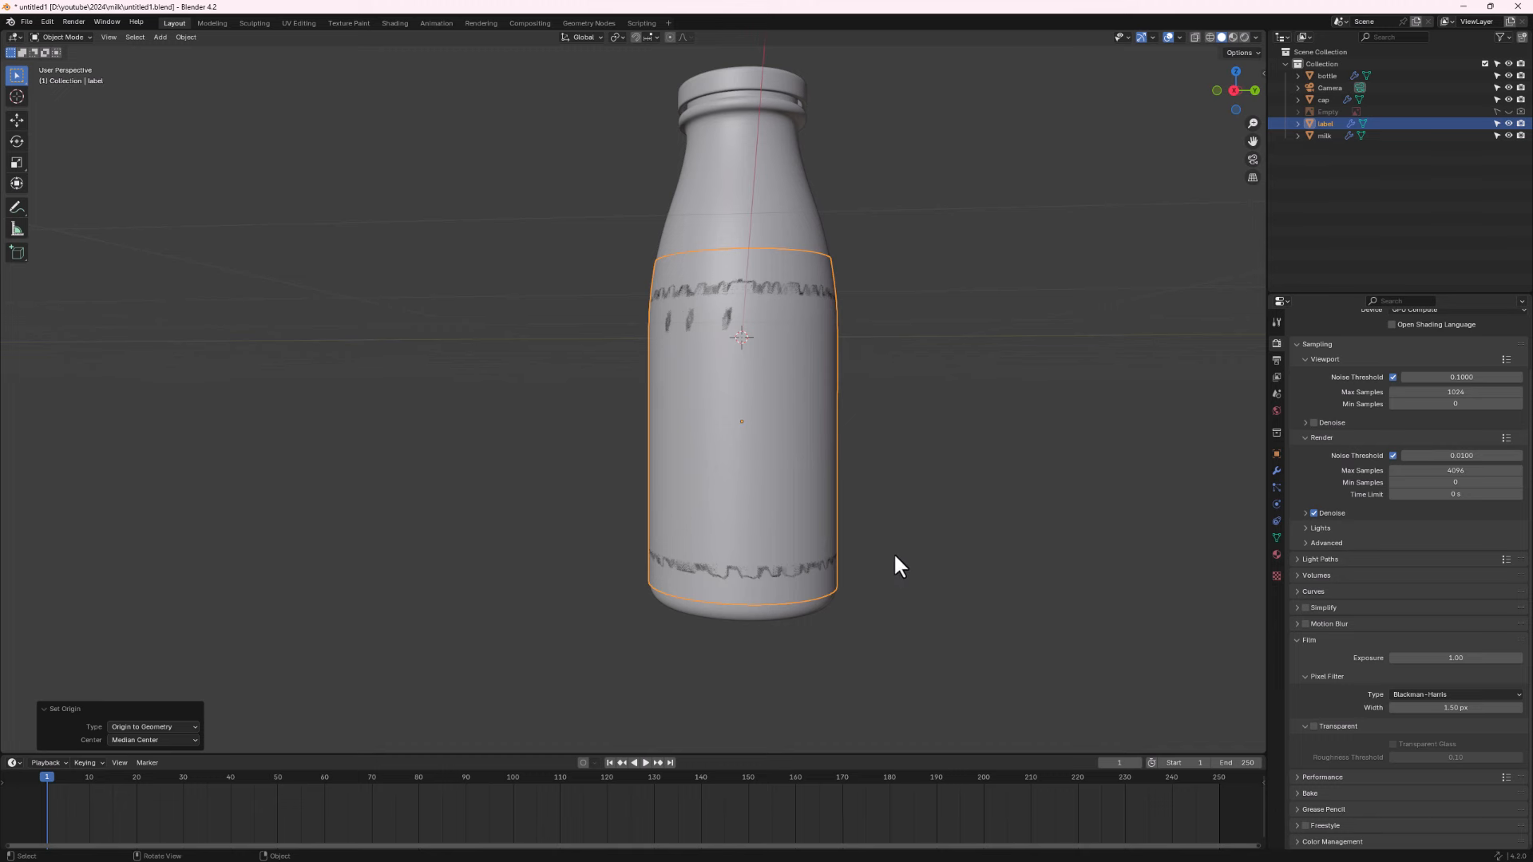
Scale the label up uniformly by about 1.001 so it sits just outside the bottle surface.
key("s")
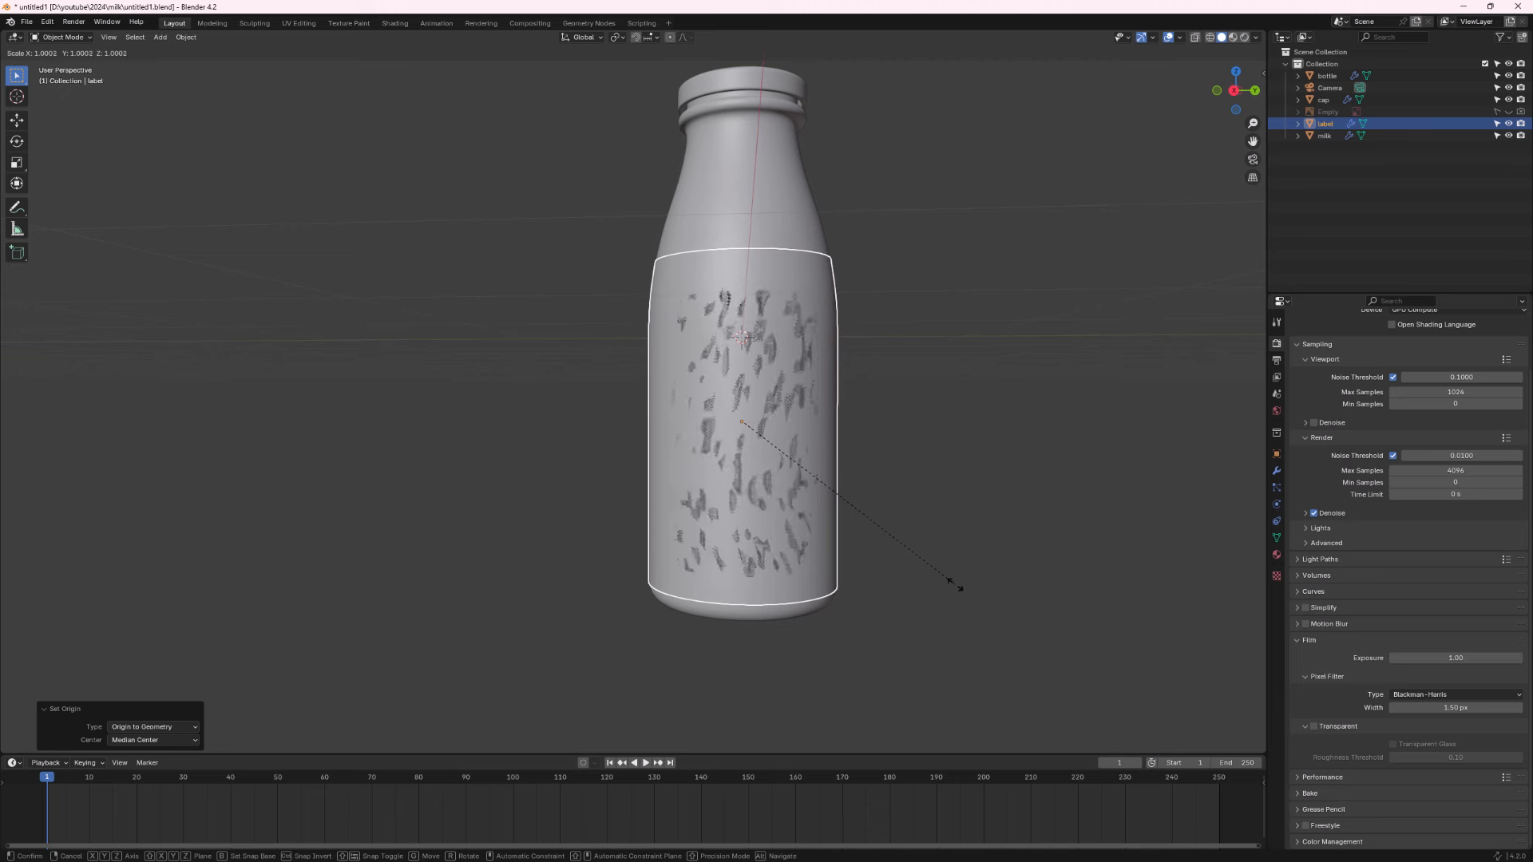
left_click(956, 585)
mouse_move(759, 482)
middle_mouse_down()
mouse_move(780, 537)
mouse_move(936, 487)
mouse_move(756, 495)
middle_mouse_up()
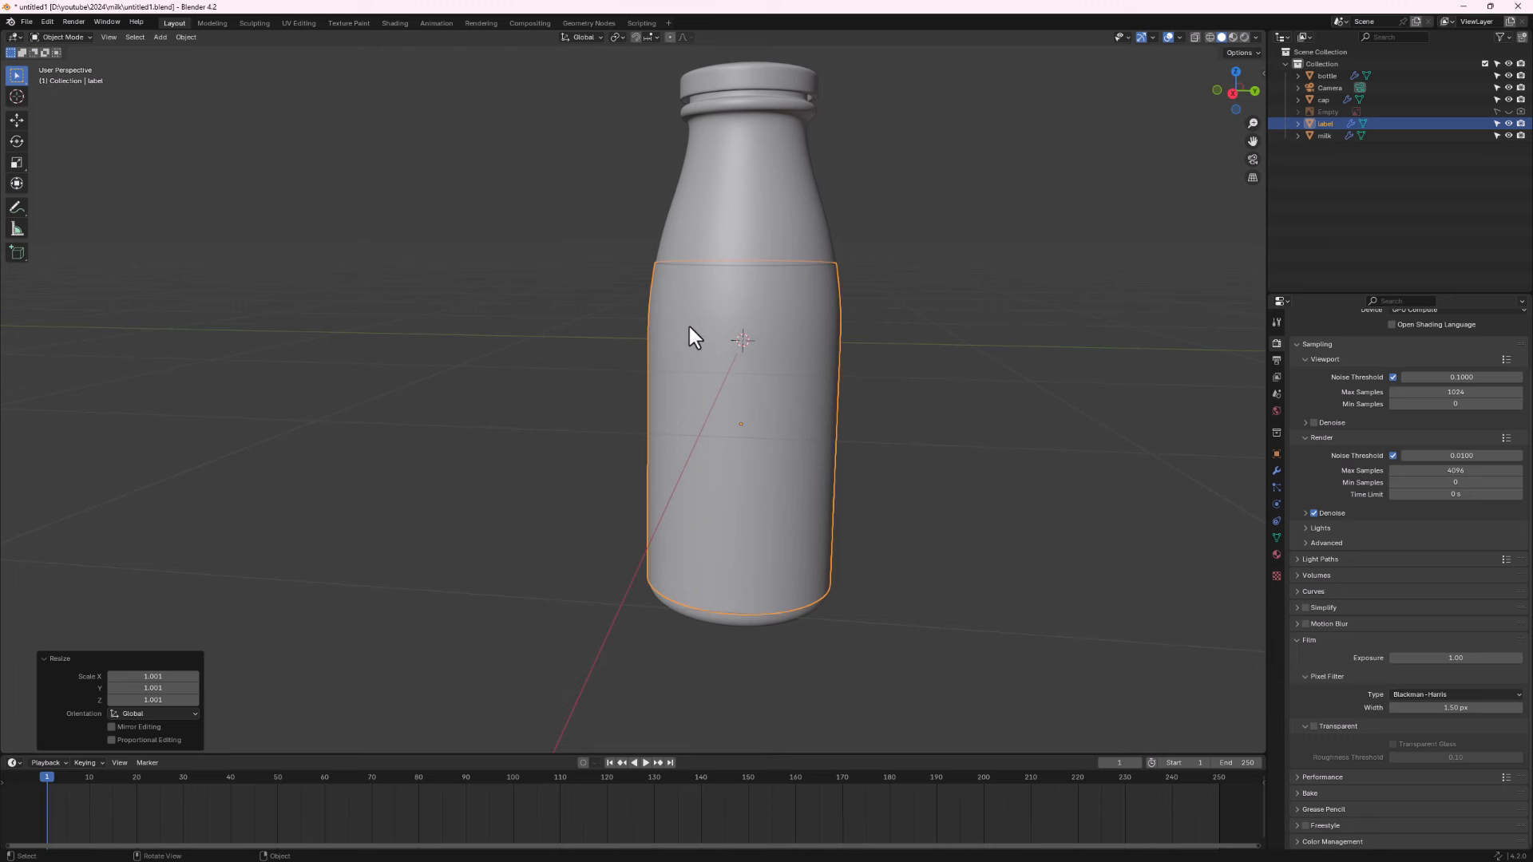
Inspect the label's fit around the bottle and check the bottle, label, cap and milk as separate objects.
left_click(700, 243)
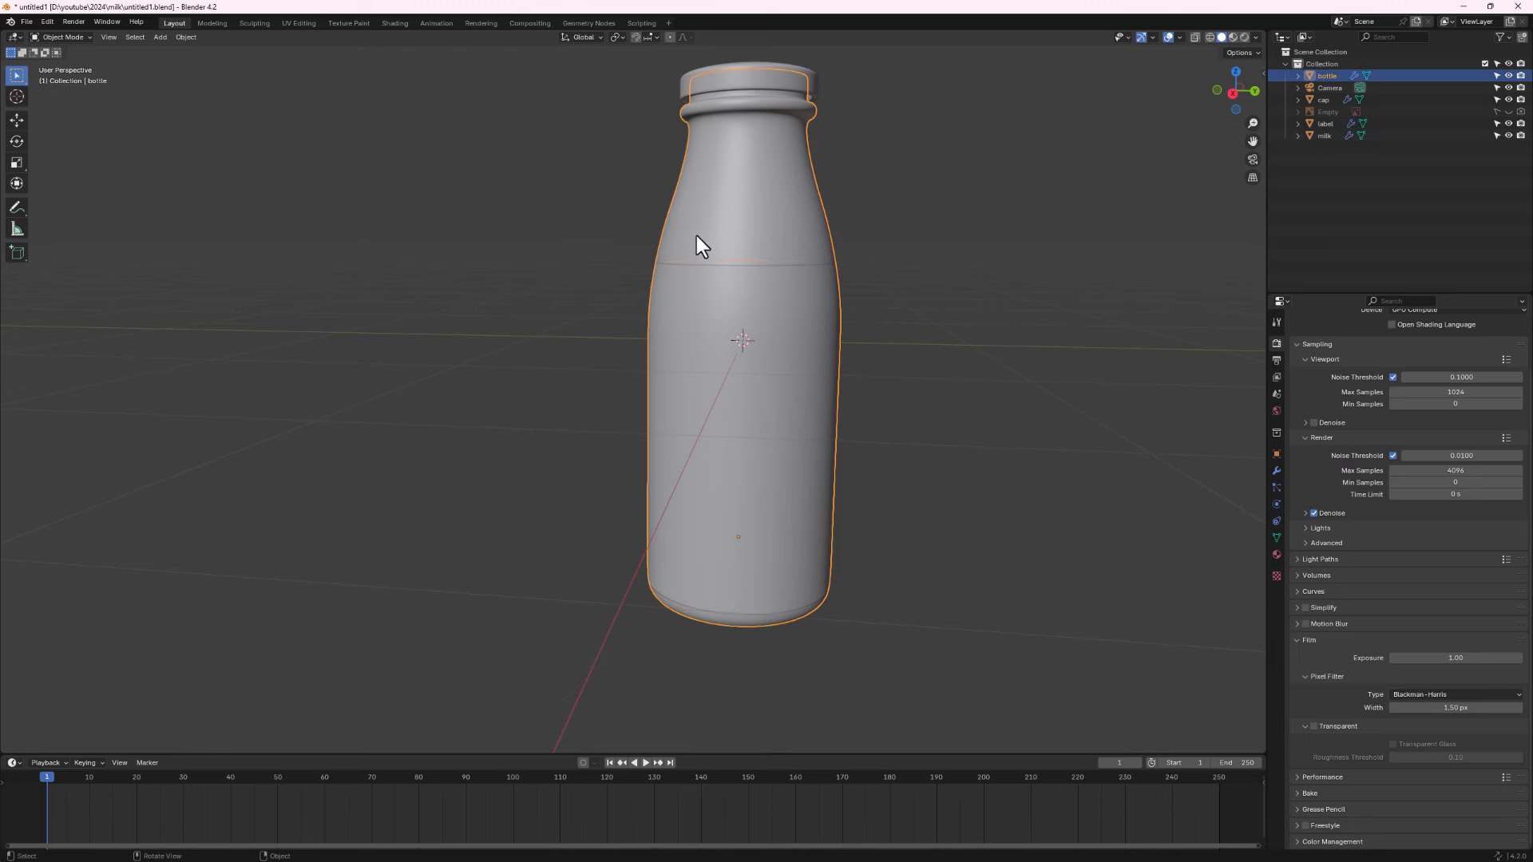
middle_click_drag(717, 477, 741, 462)
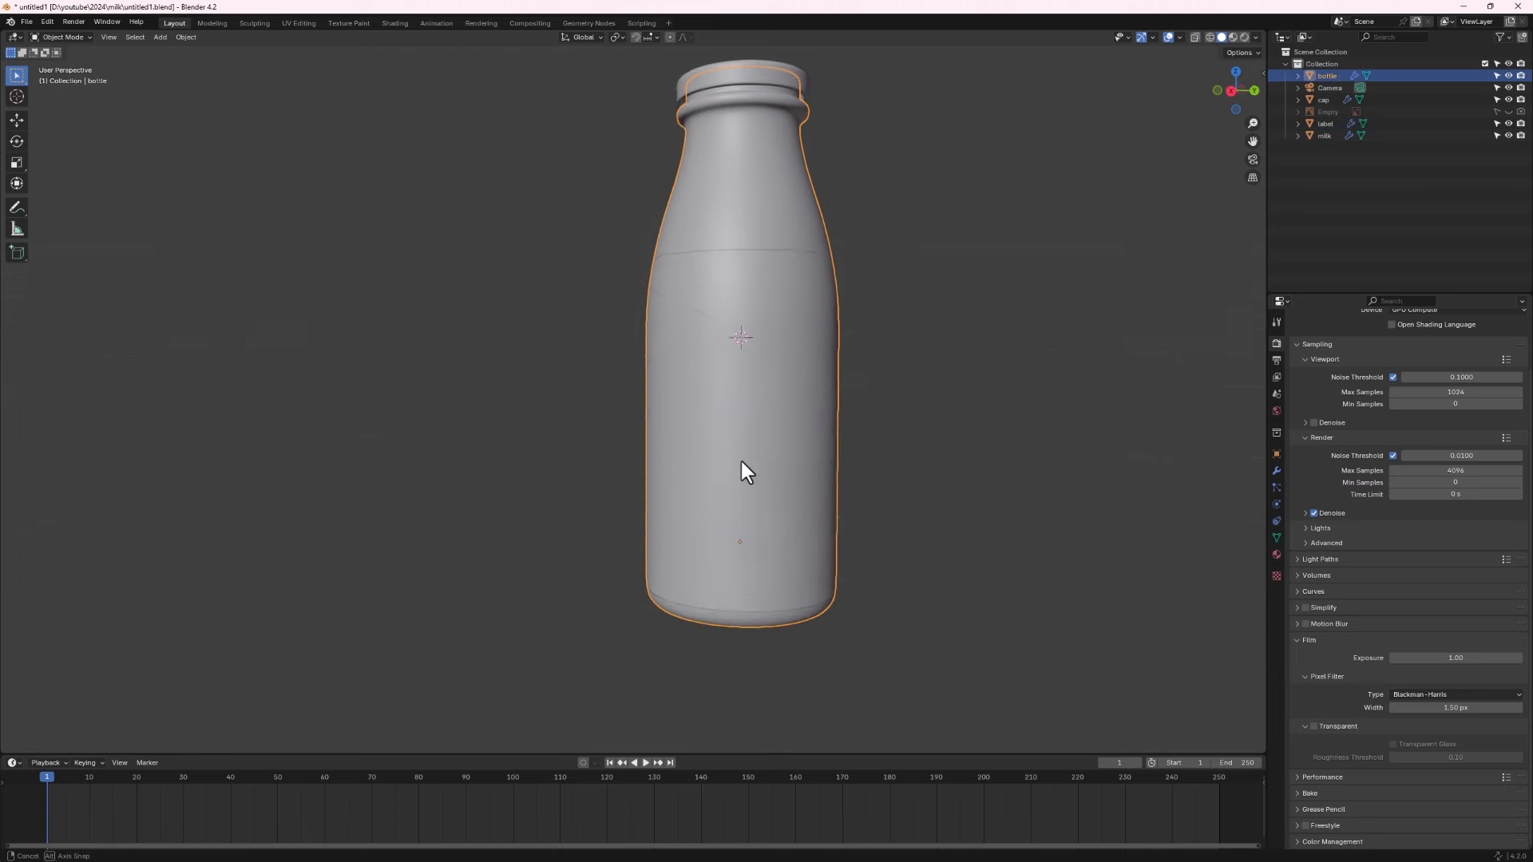
left_click(913, 472)
middle_click_drag(915, 477, 896, 481)
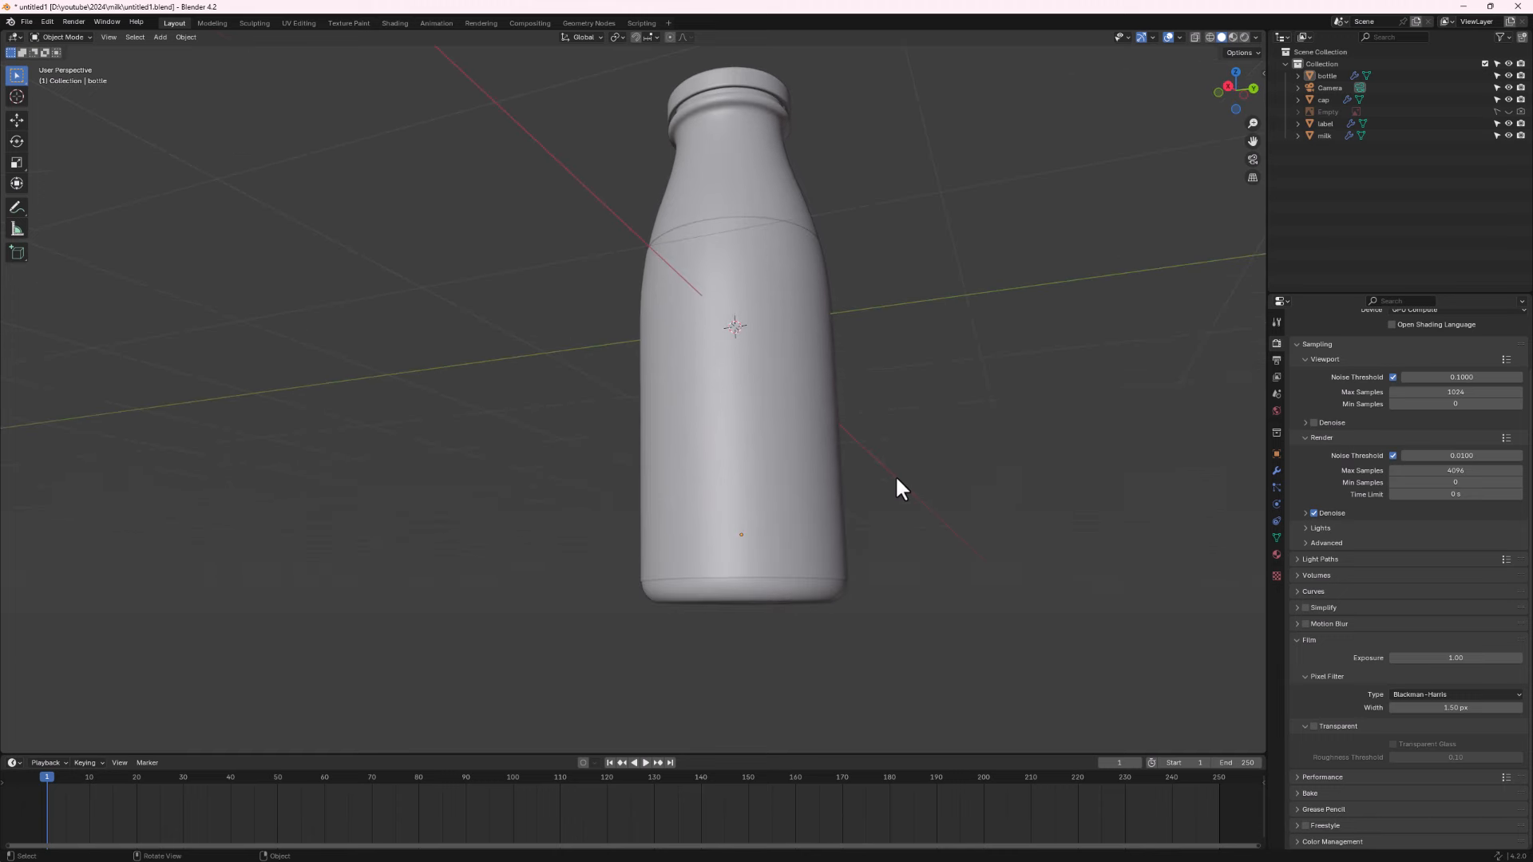
middle_click_drag(800, 403, 800, 450)
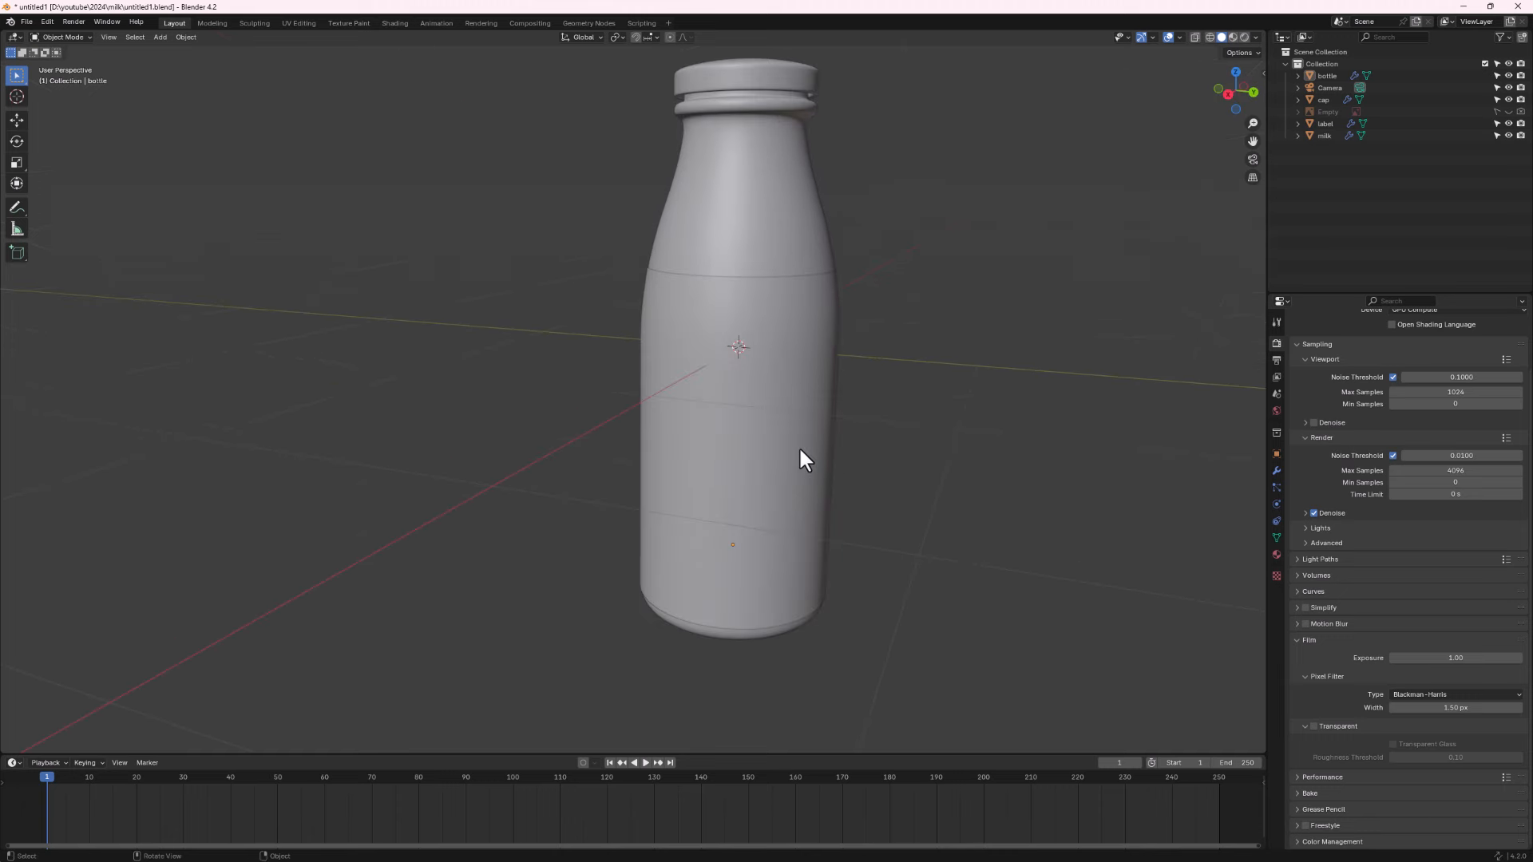
left_click(752, 310)
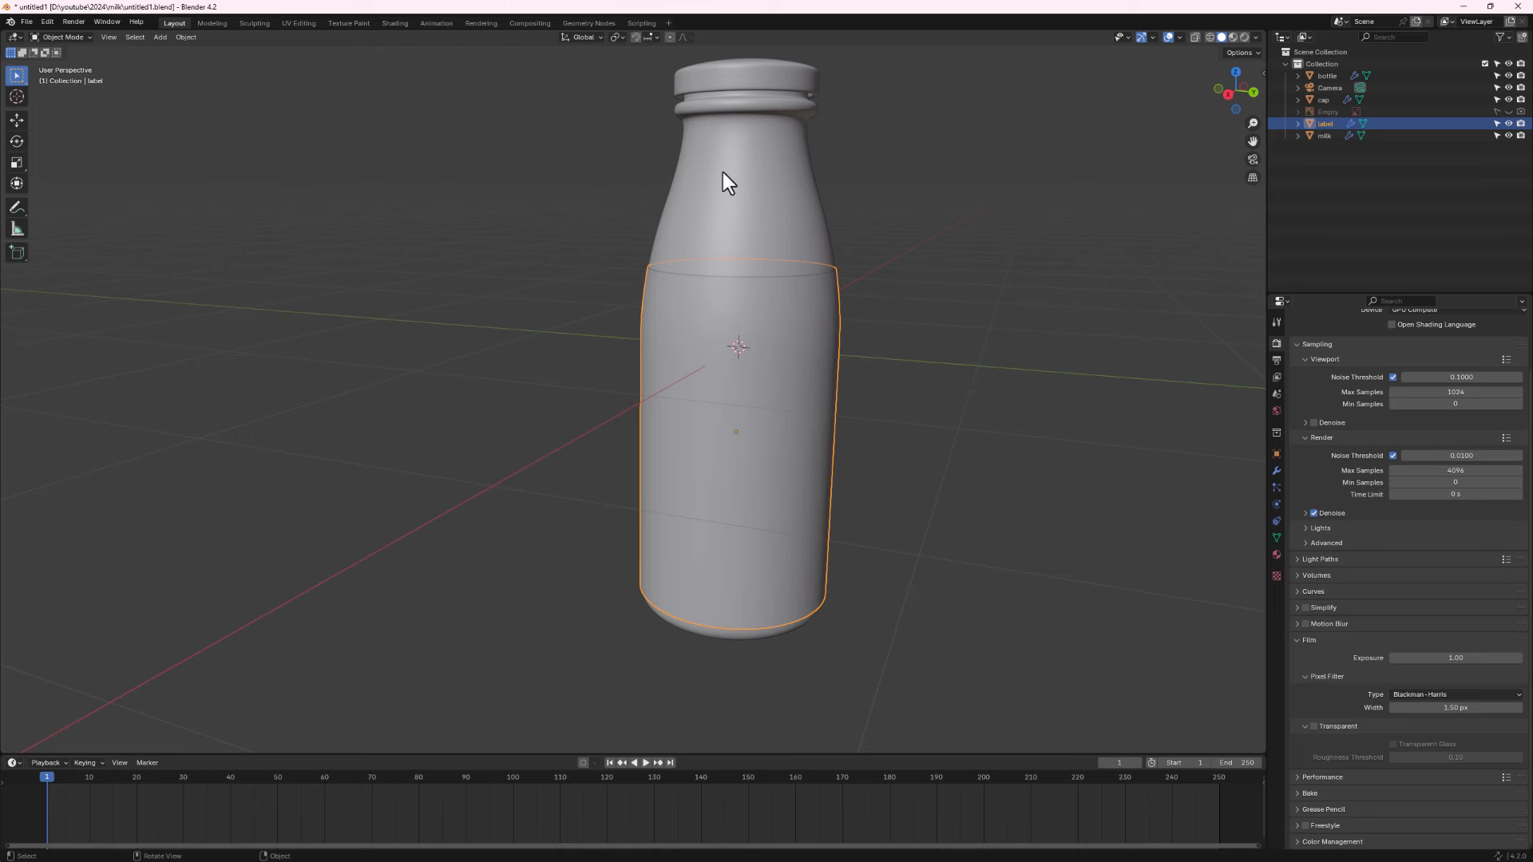
left_click(743, 132)
left_click(752, 96)
left_click(753, 209)
left_click(754, 209)
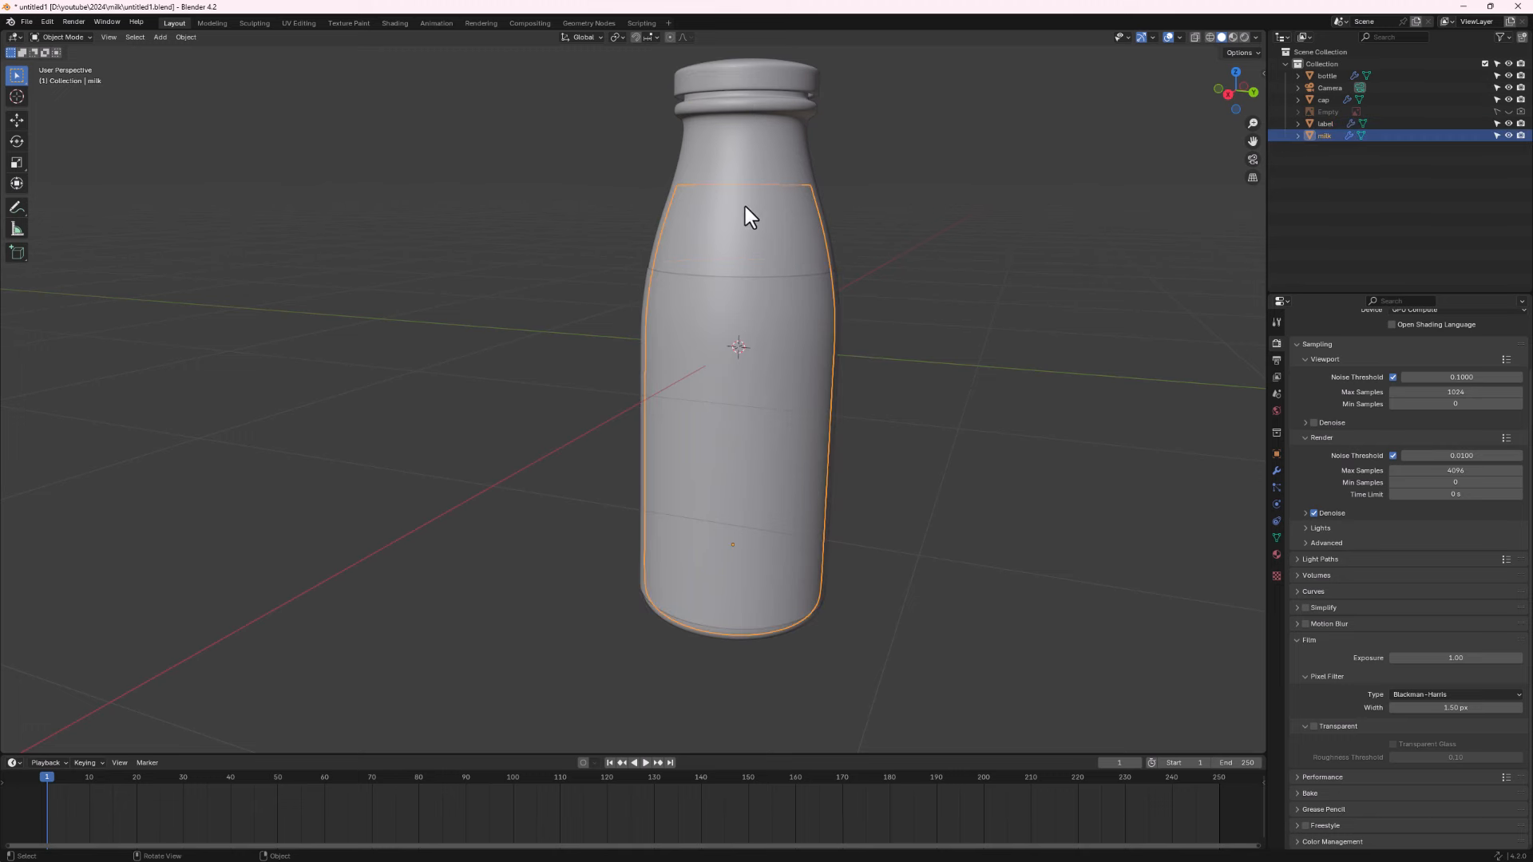
Open the label in the UV Editing workspace, unlink label.psd from the UV editor, and use solid shading in the 3D view.
left_click(741, 431)
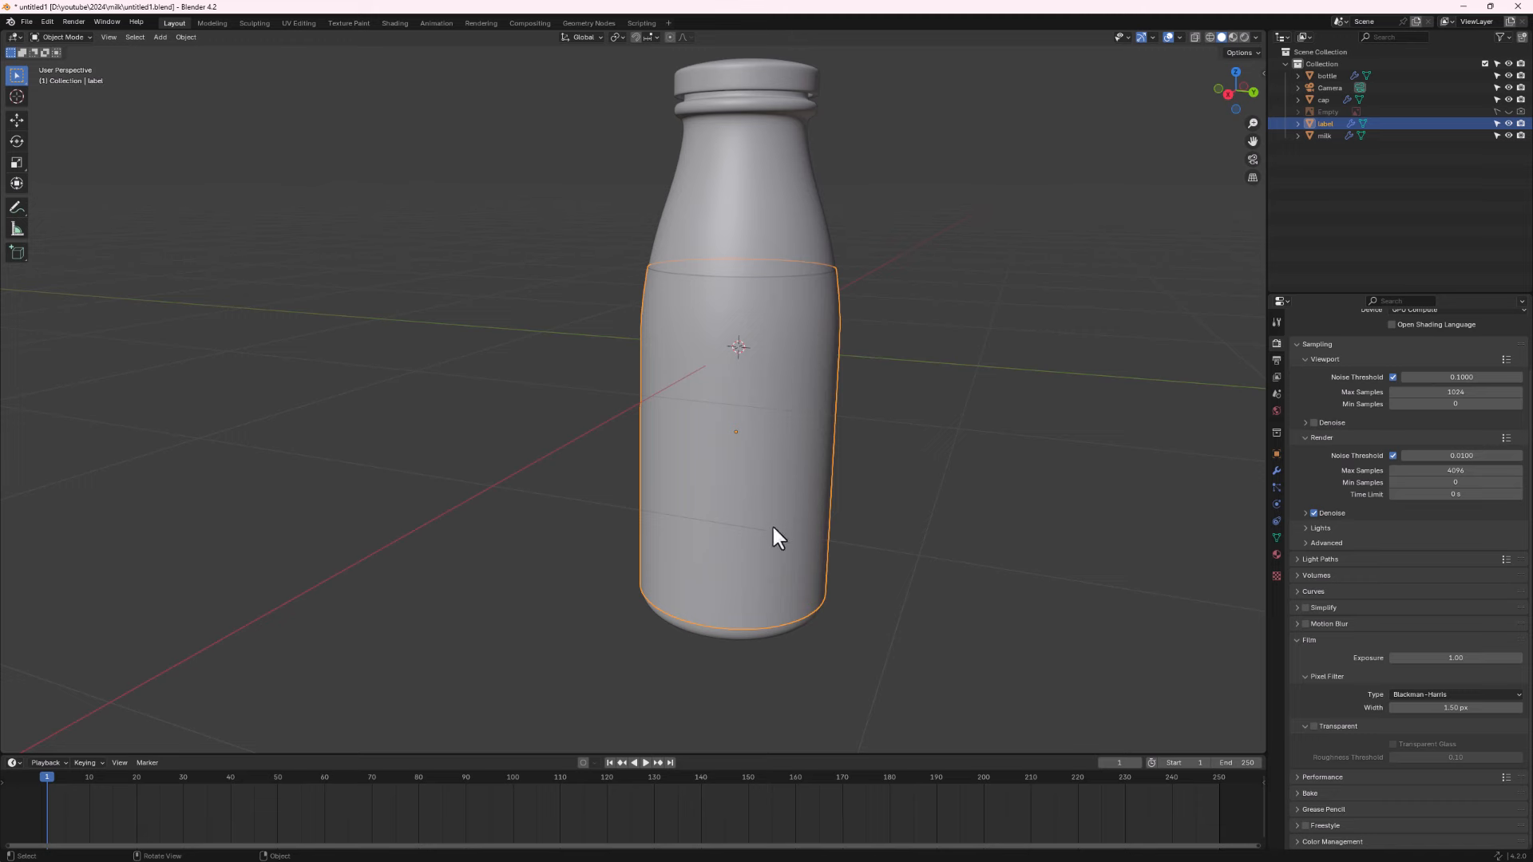
left_click(302, 23)
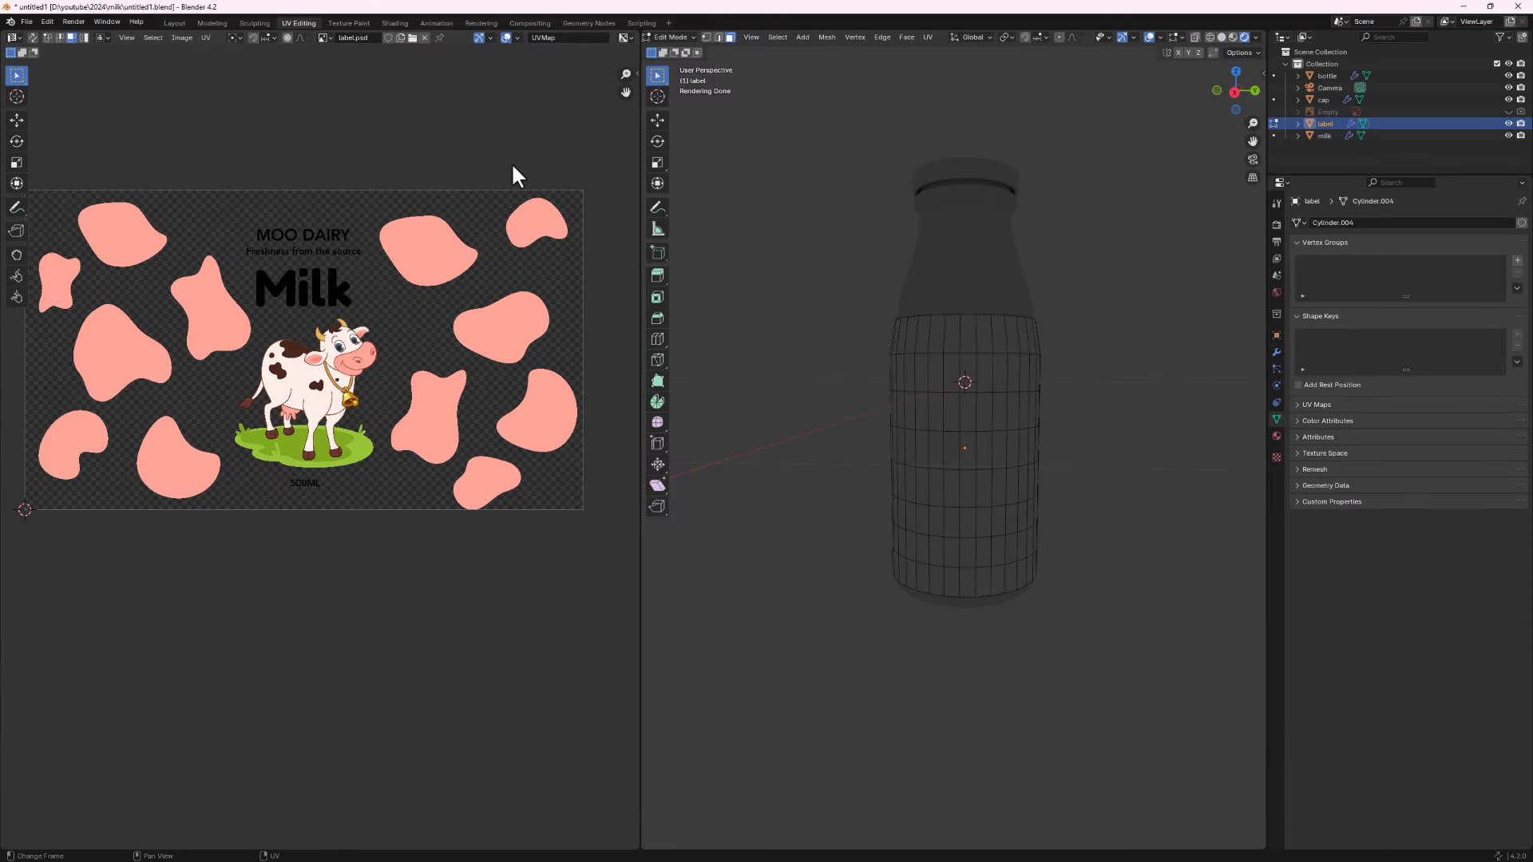
left_click(424, 37)
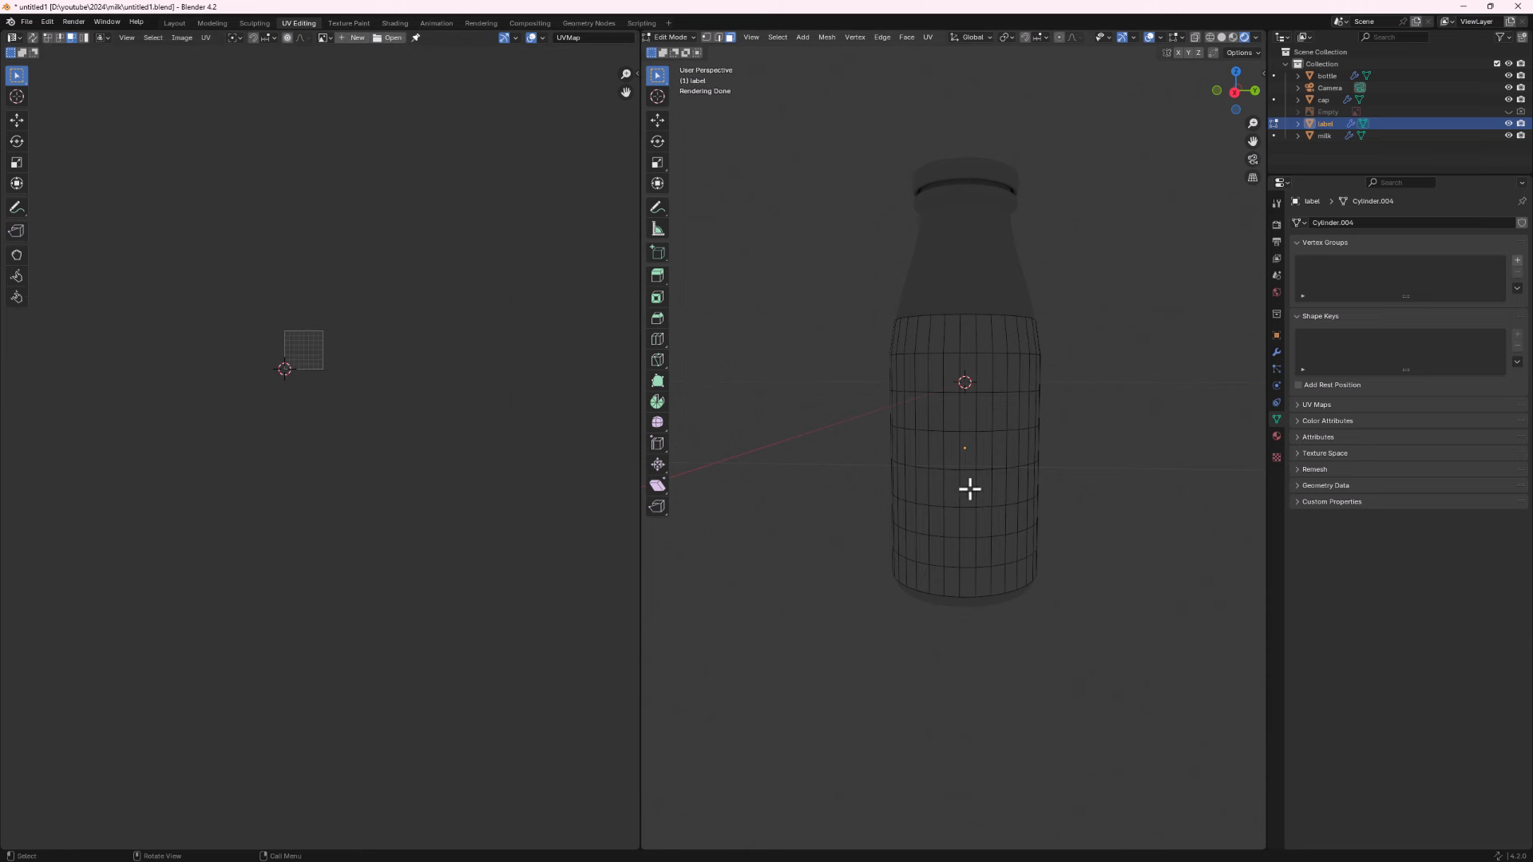
left_click(1221, 38)
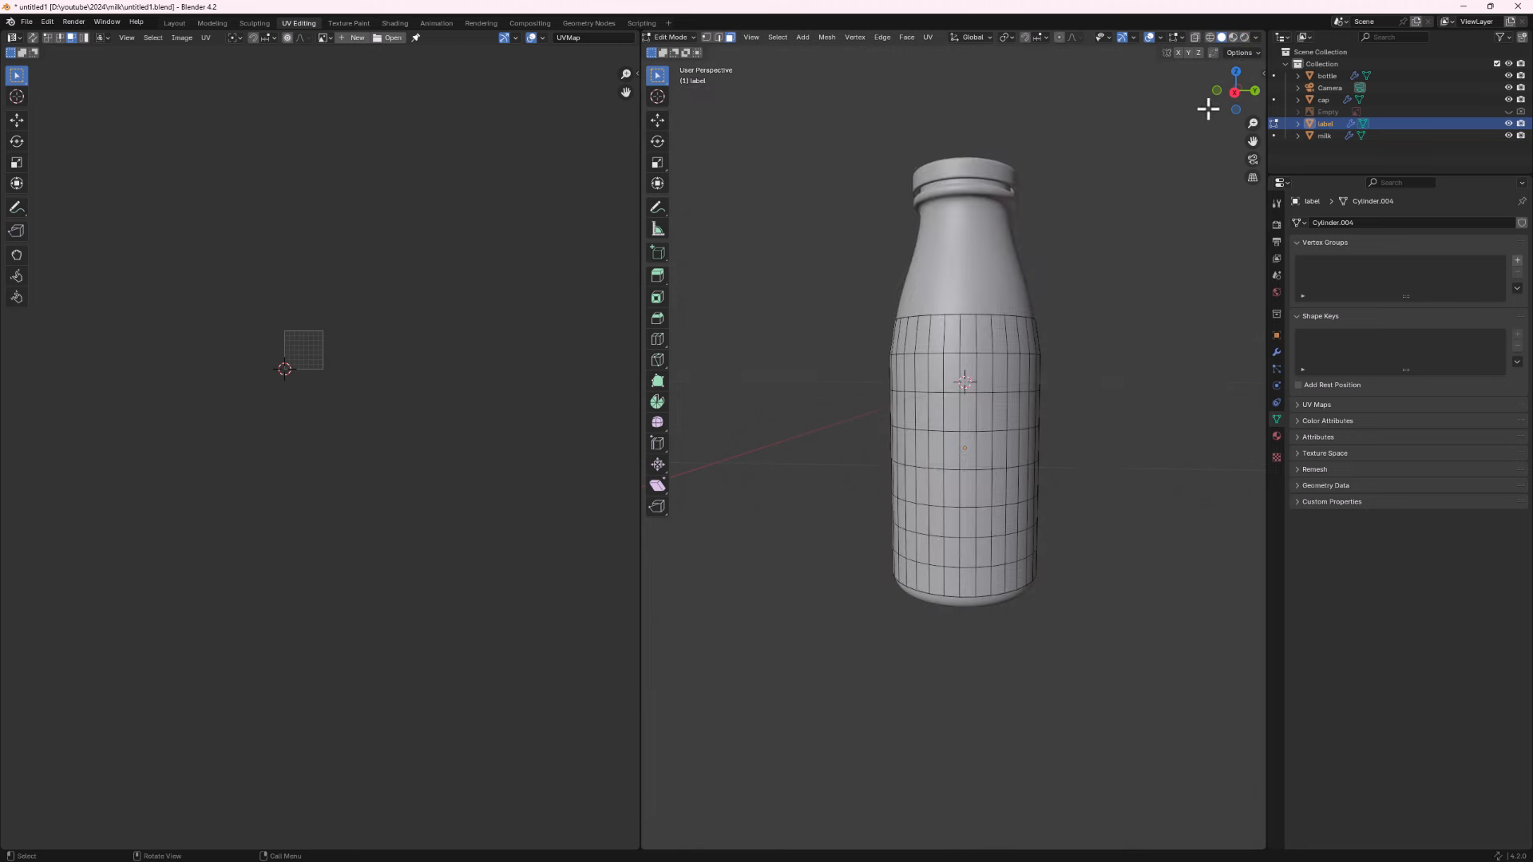
Select the full vertical edge line down the middle of the label's back and mark it as a seam.
scroll(944, 542, "up", 2)
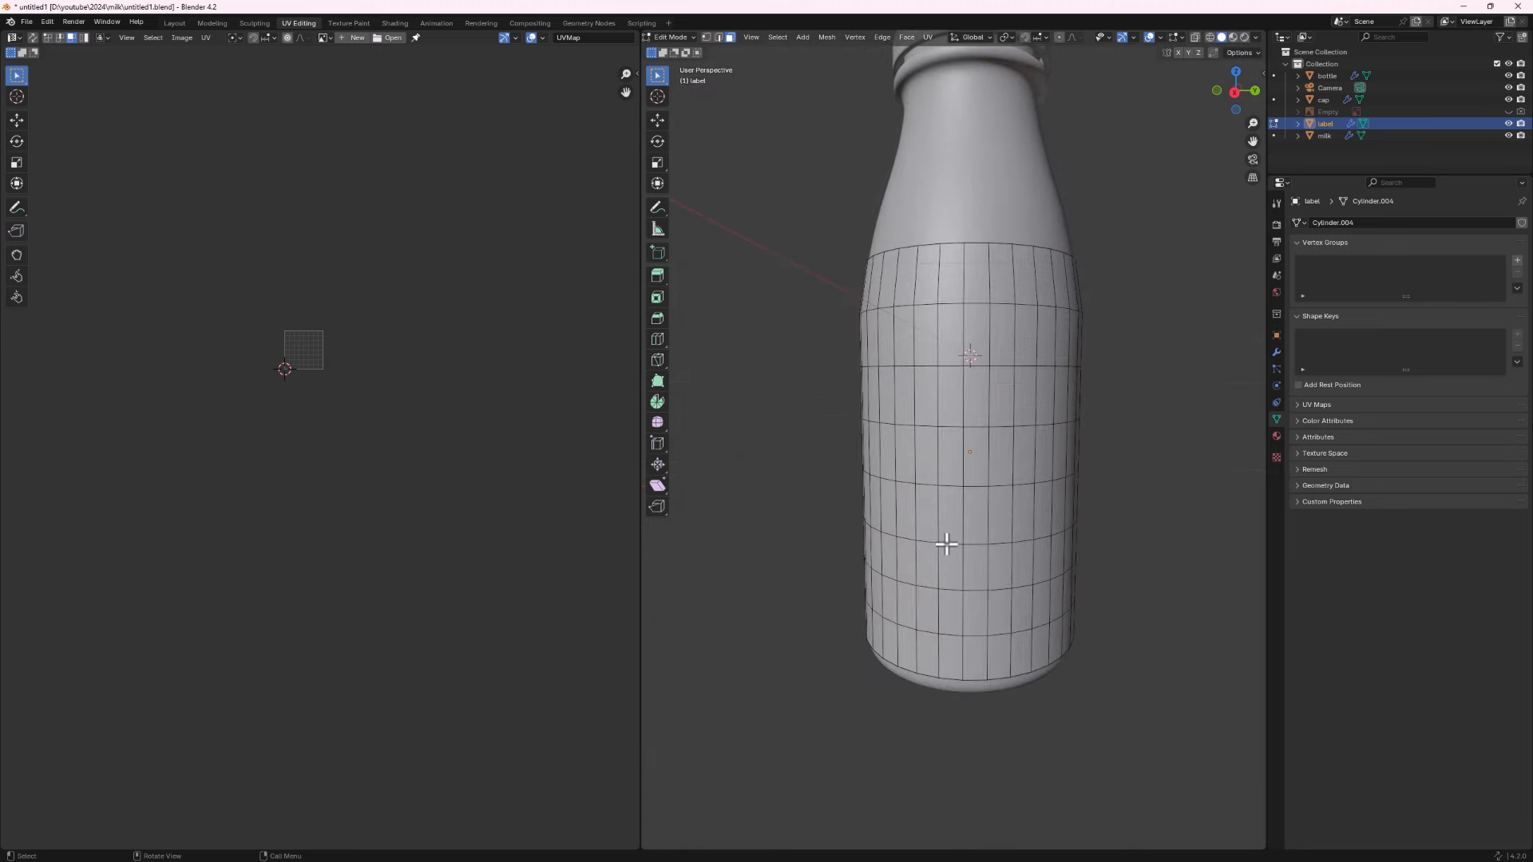
scroll(968, 599, "down", 4)
scroll(944, 552, "down", 2)
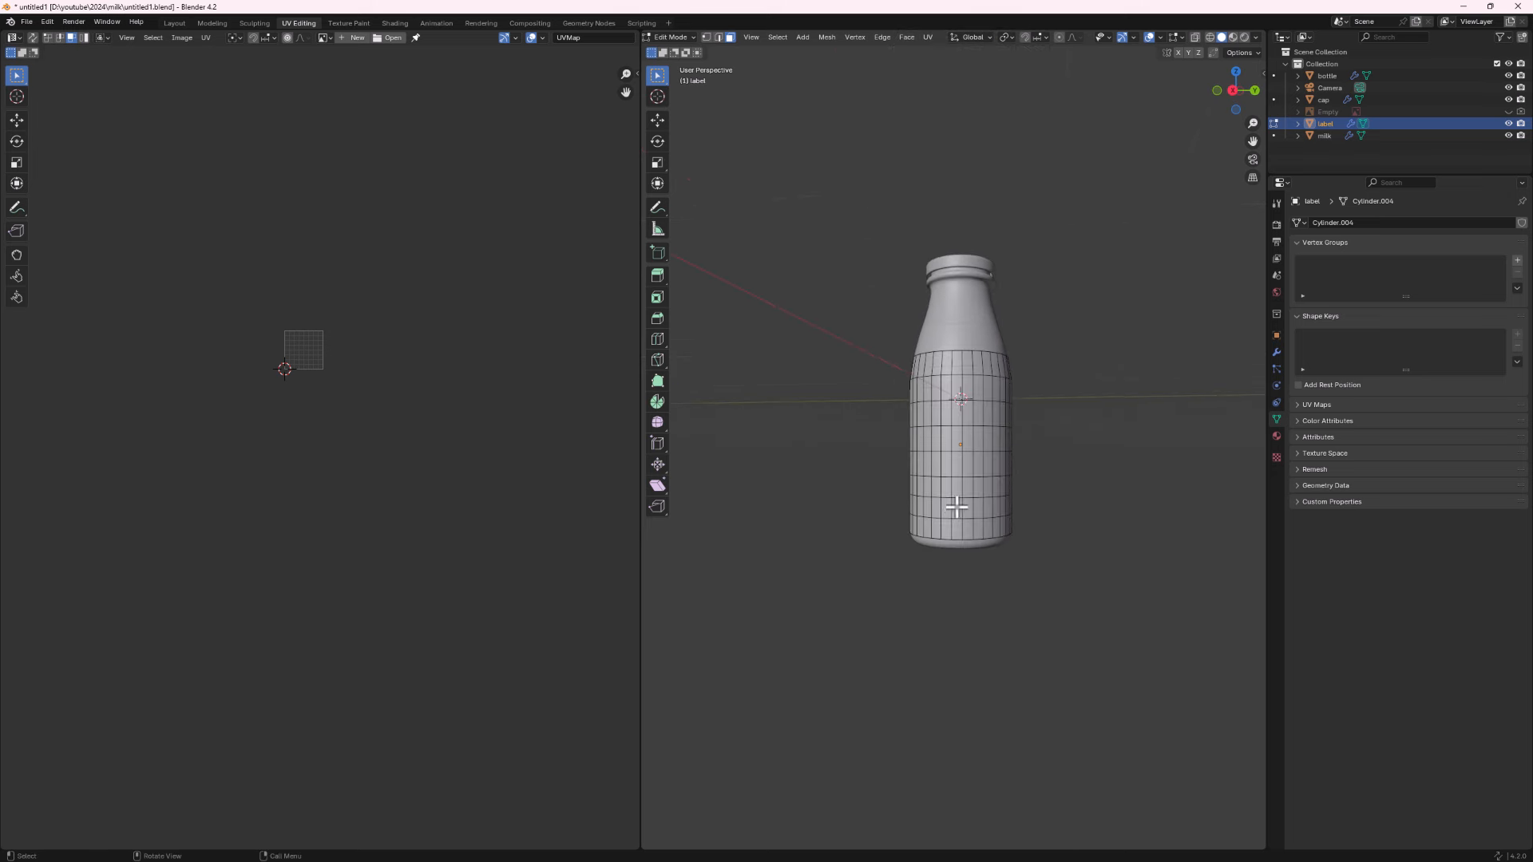
middle_click_drag(951, 507, 769, 405)
scroll(988, 515, "down", 3)
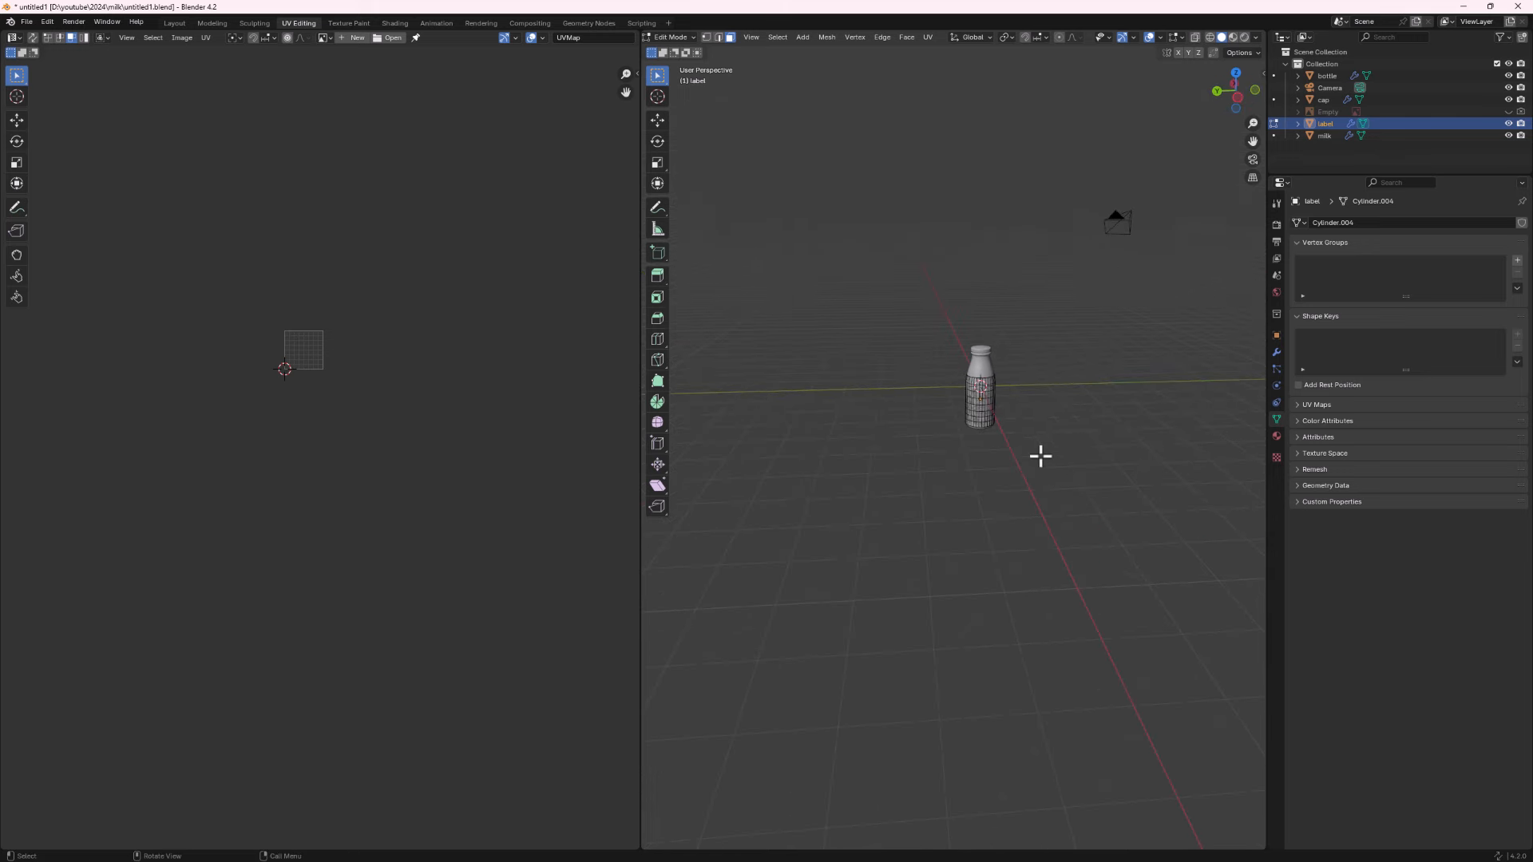
scroll(1040, 452, "up", 7)
scroll(1007, 433, "up", 3)
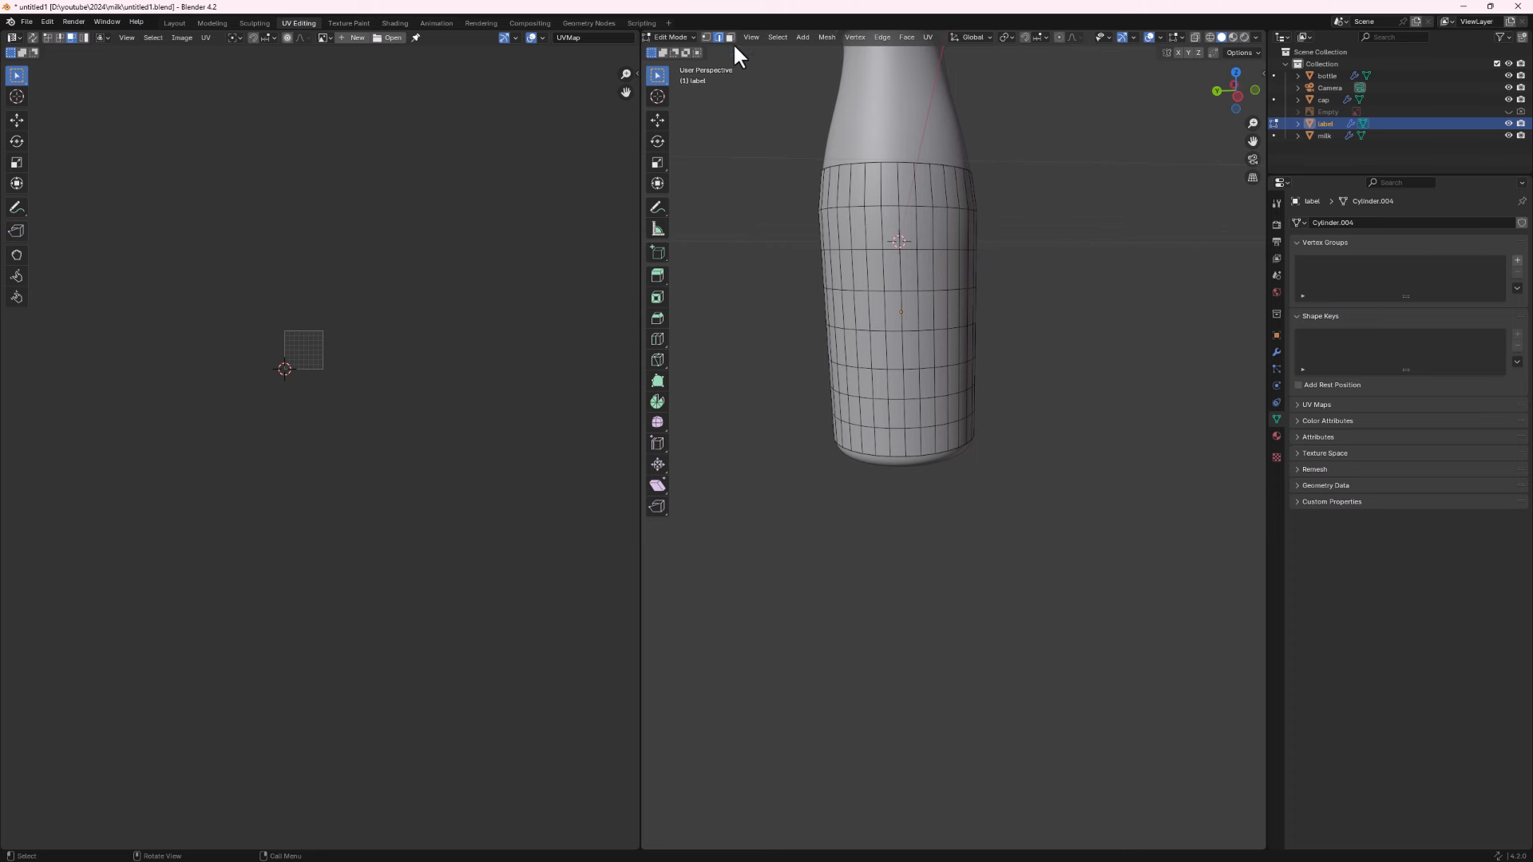
left_click(900, 192)
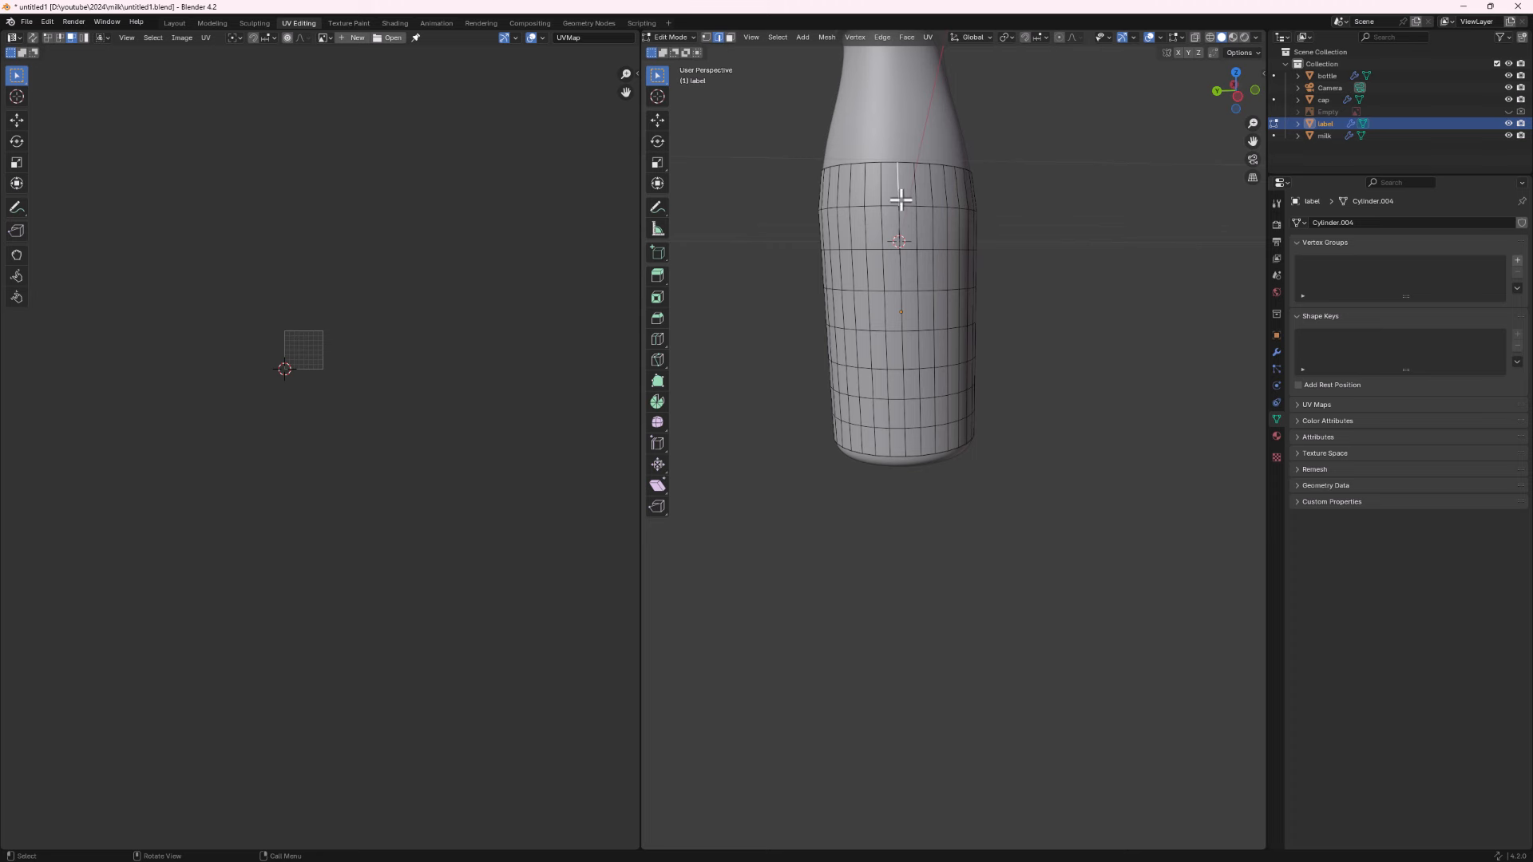
left_click(906, 447, "ctrl")
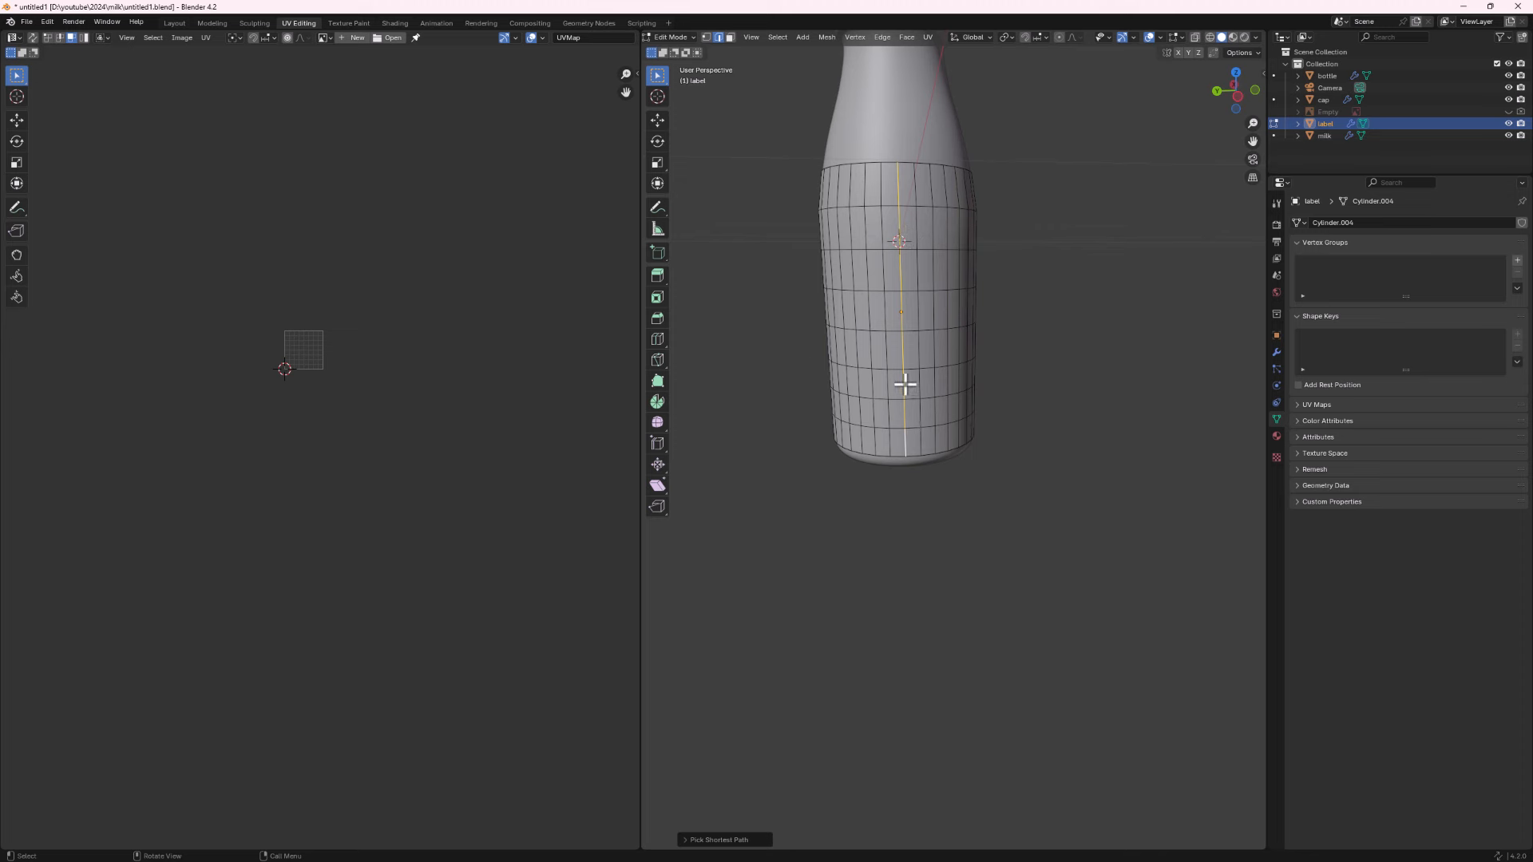
key("u")
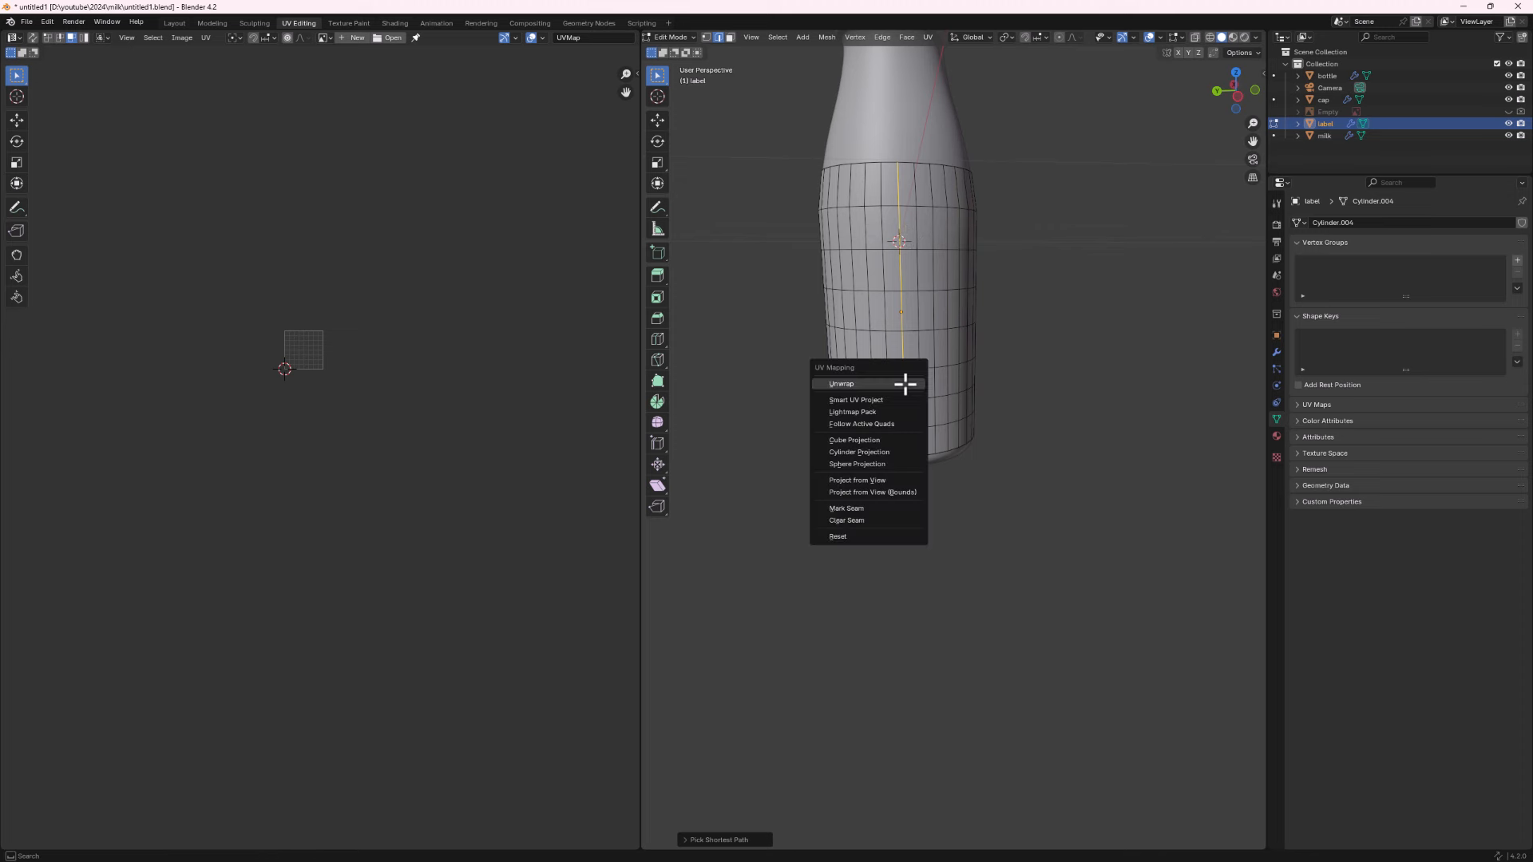
left_click(852, 511)
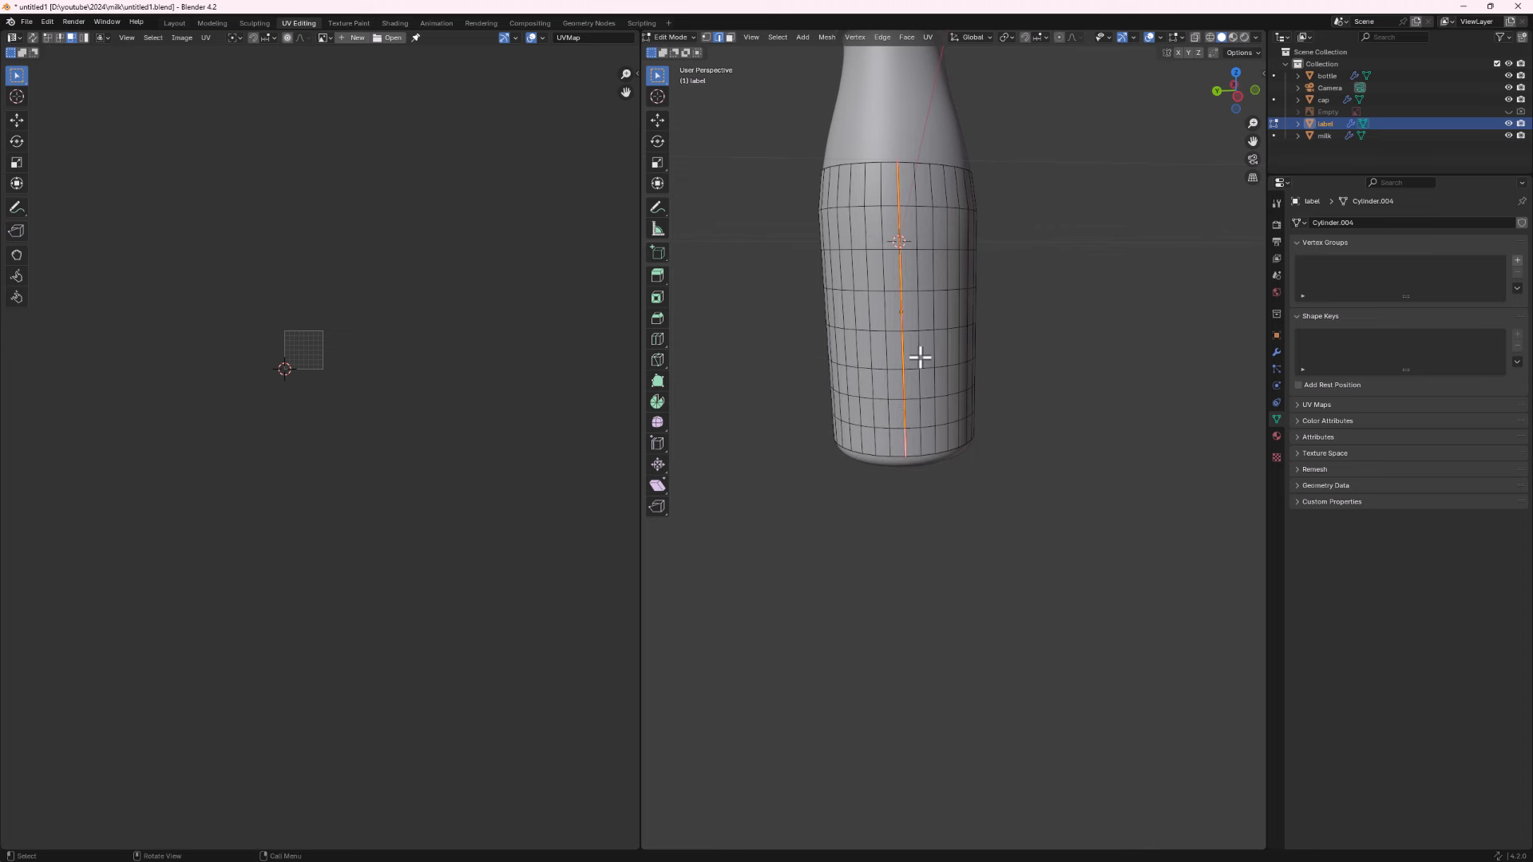
Select all of the label's mesh and unwrap it along the marked seam.
key("a")
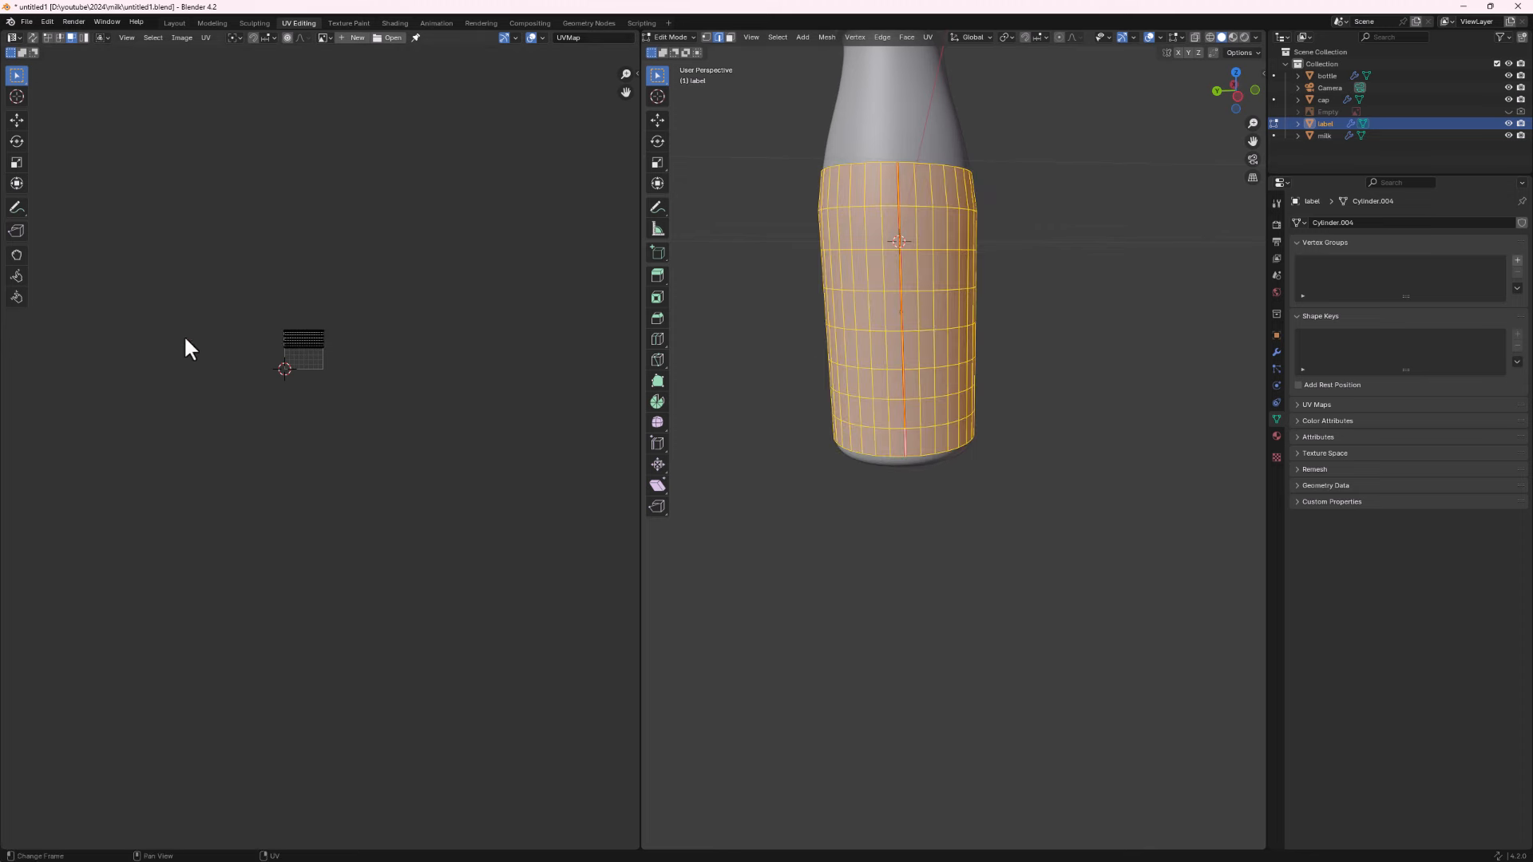
scroll(297, 346, "up", 5)
middle_click_drag(258, 179, 317, 391)
scroll(317, 391, "up", 3)
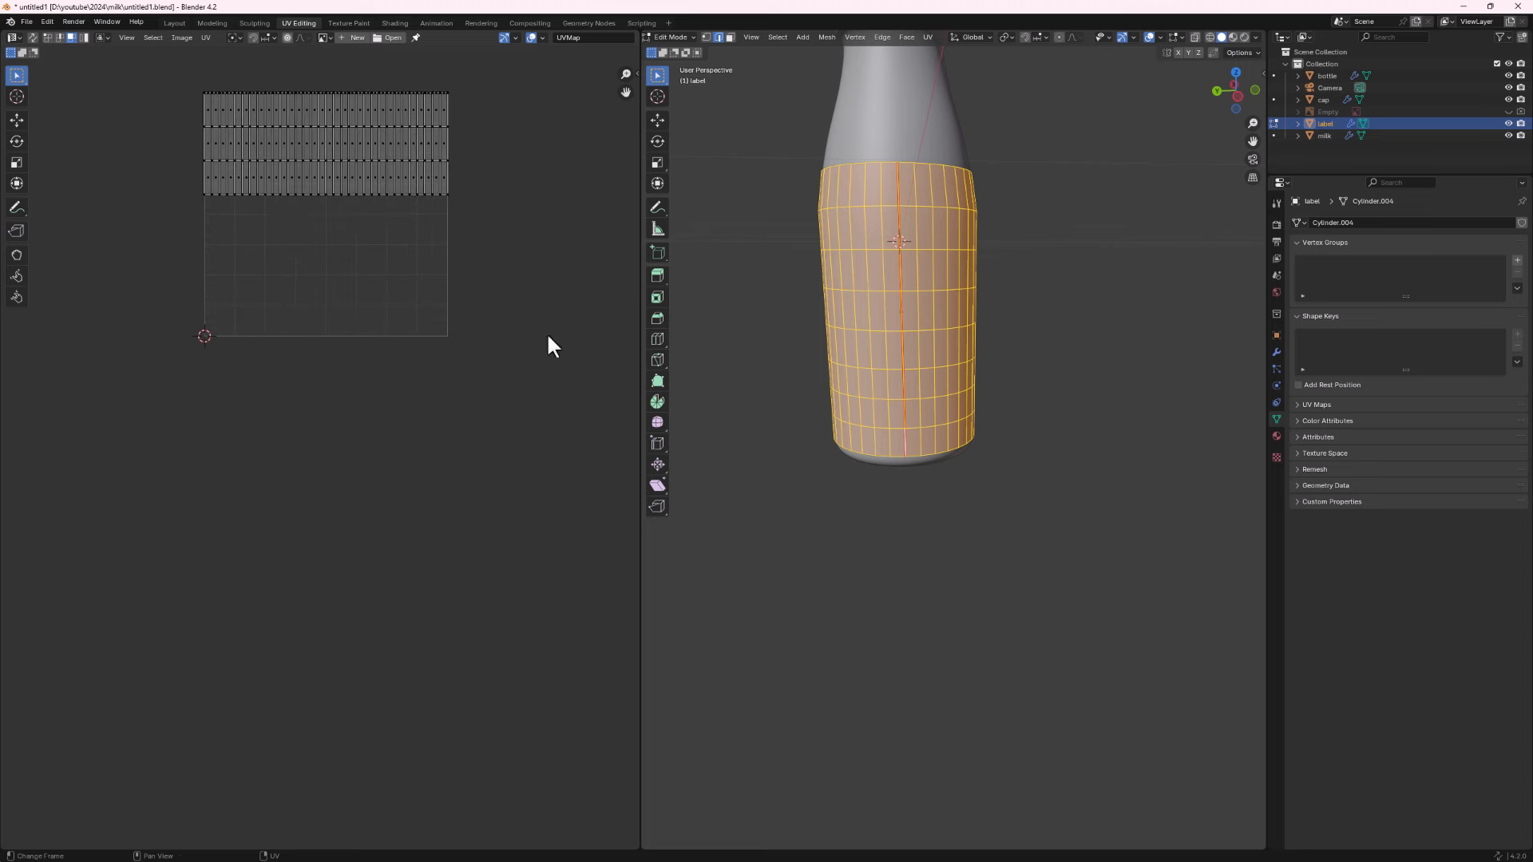
key("u")
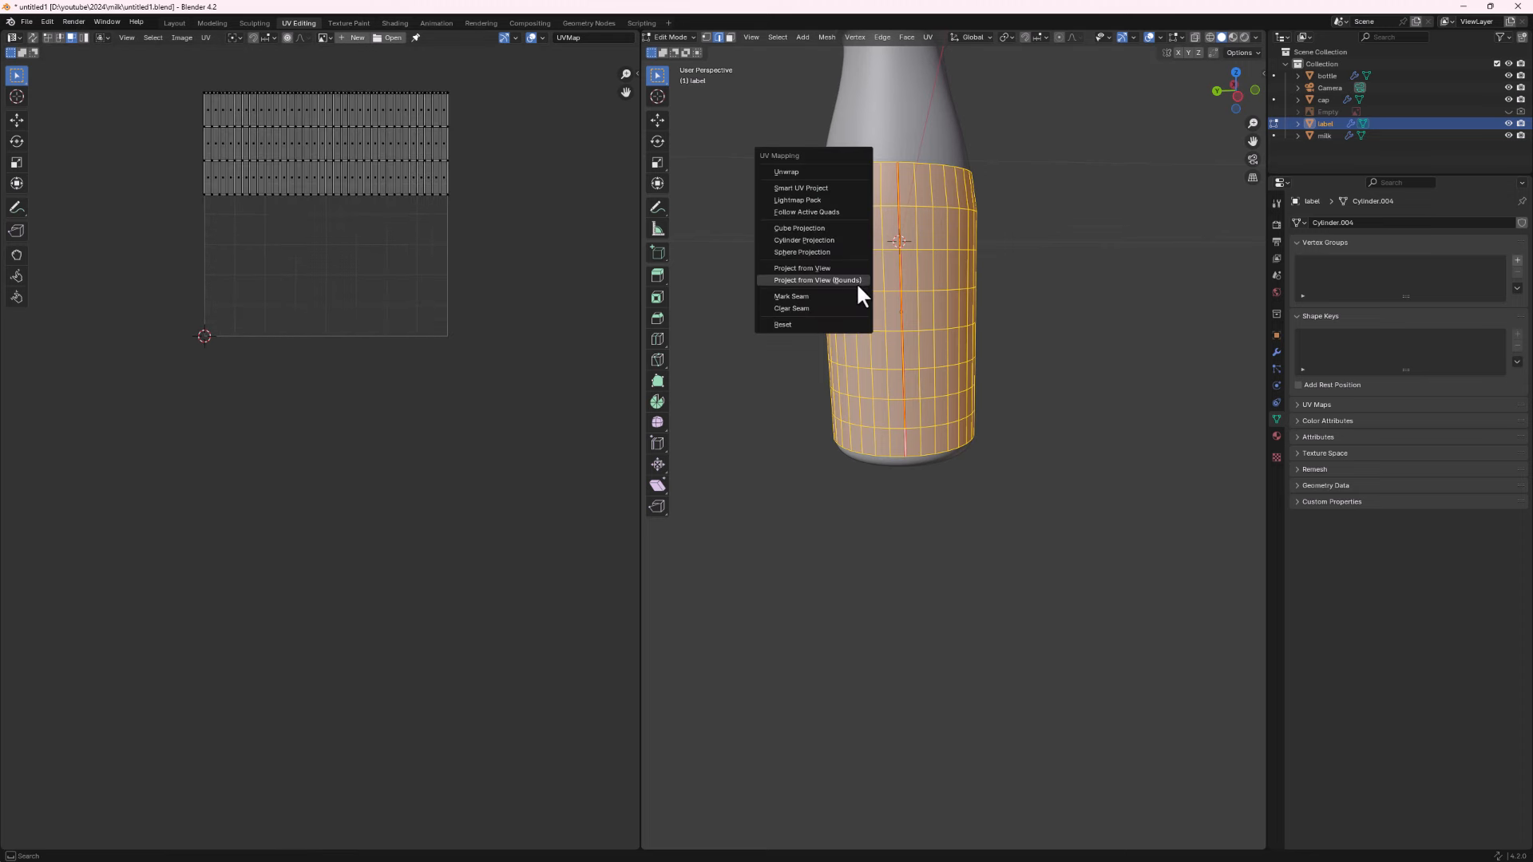
left_click(812, 170)
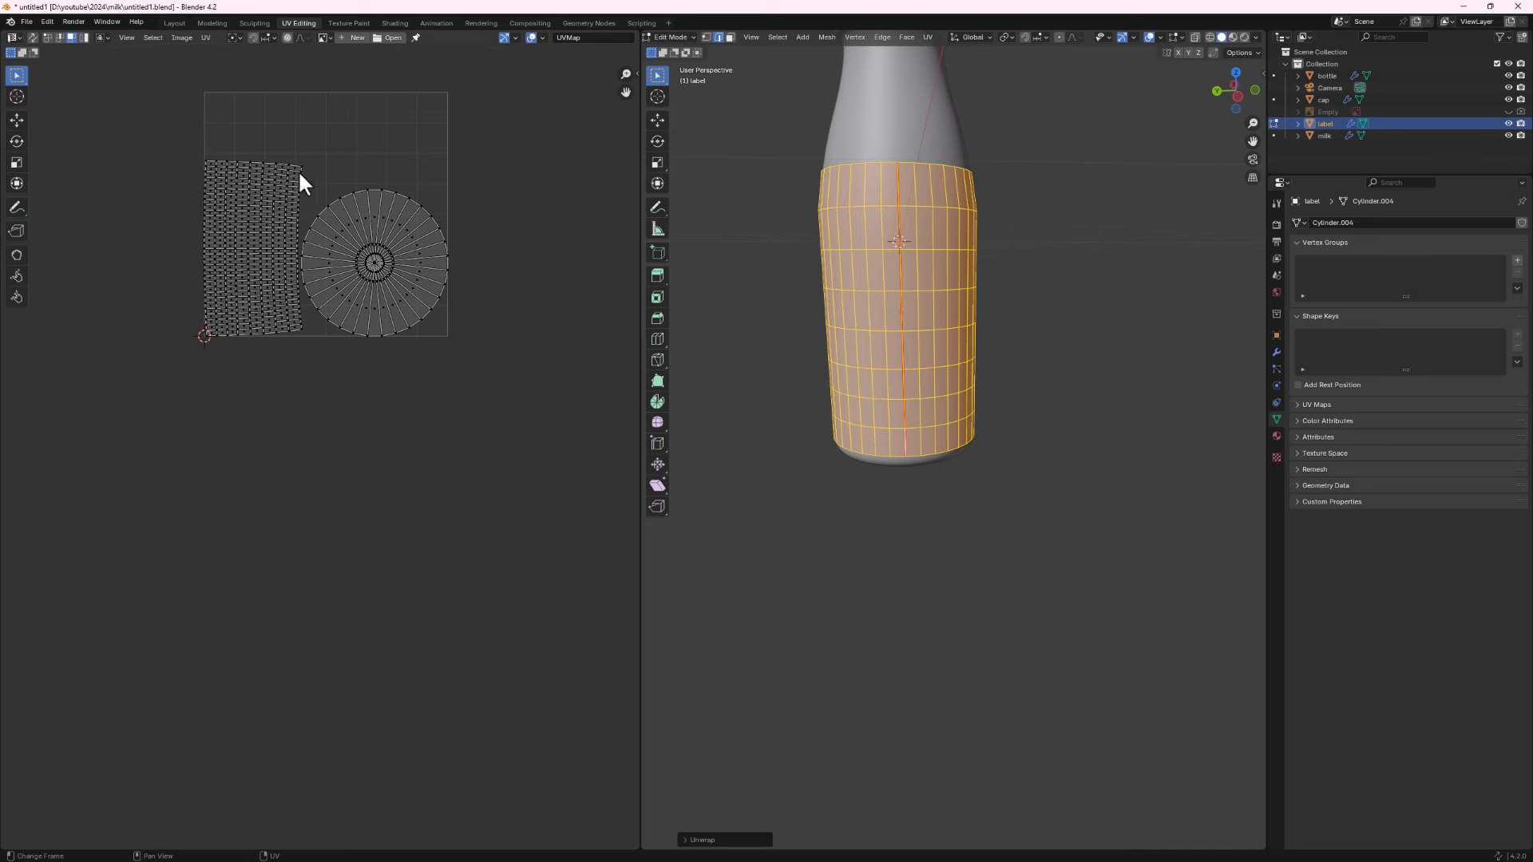
Scale the label's circular UV island down to about one fifth and move it into the lower-right corner of the UV square.
scroll(375, 280, "up", 1)
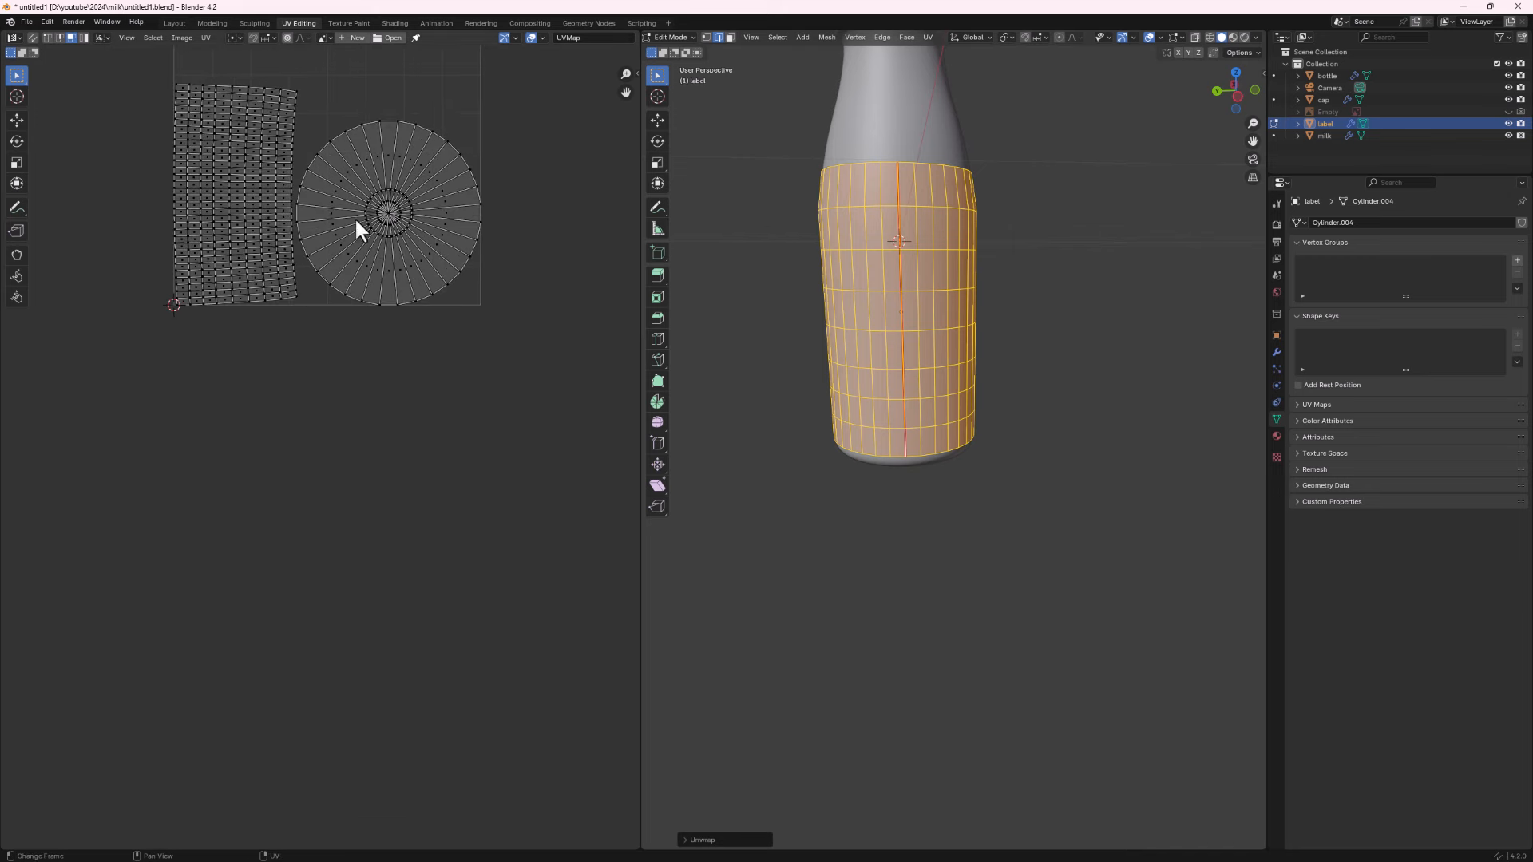
key("a")
middle_click_drag(387, 243, 400, 380)
left_click(405, 362)
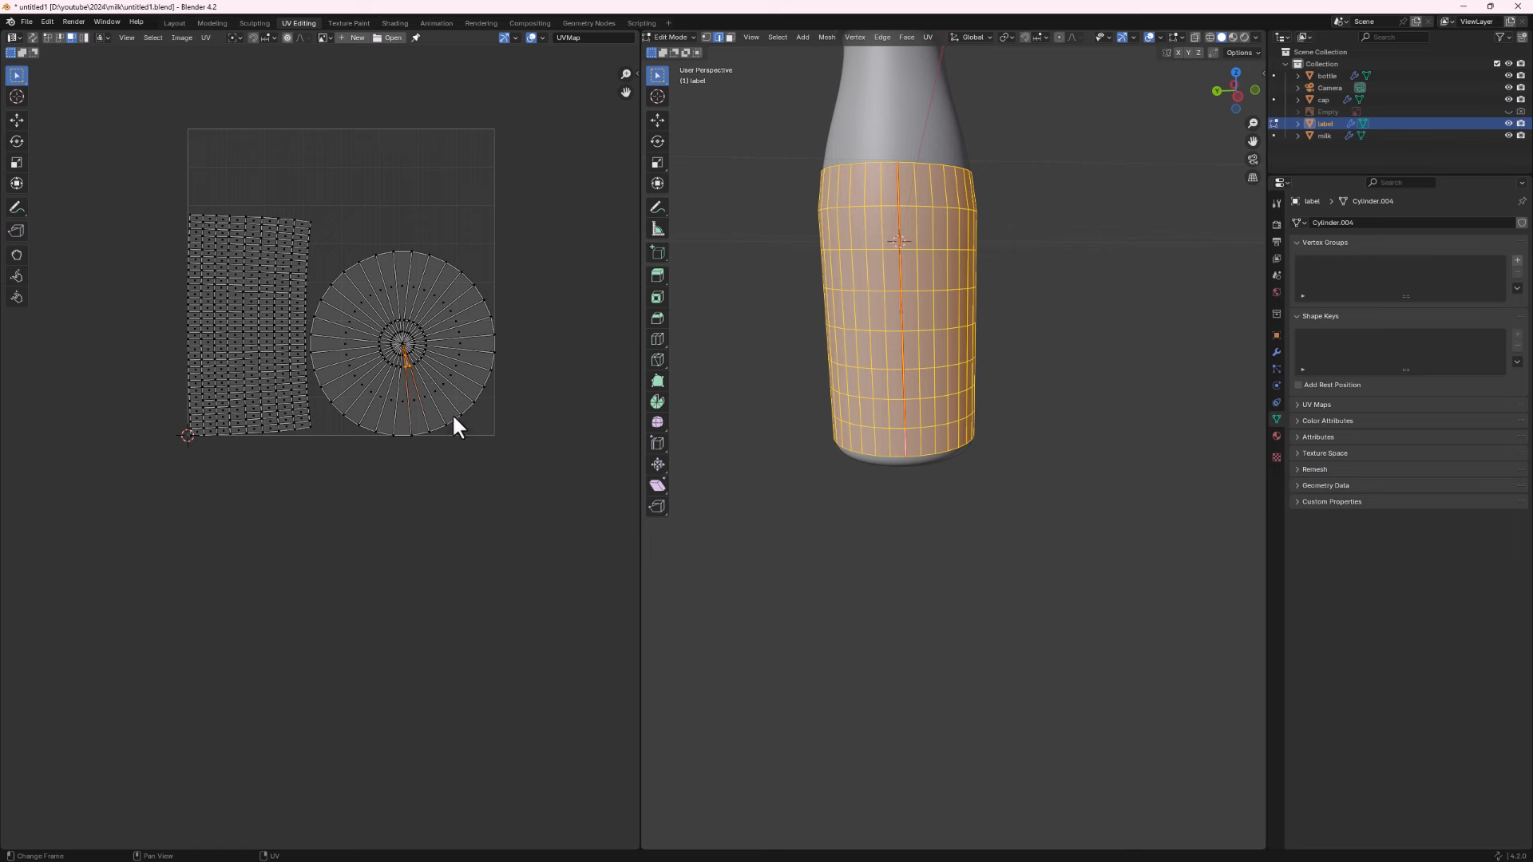
key("a")
left_click(463, 381)
key("l")
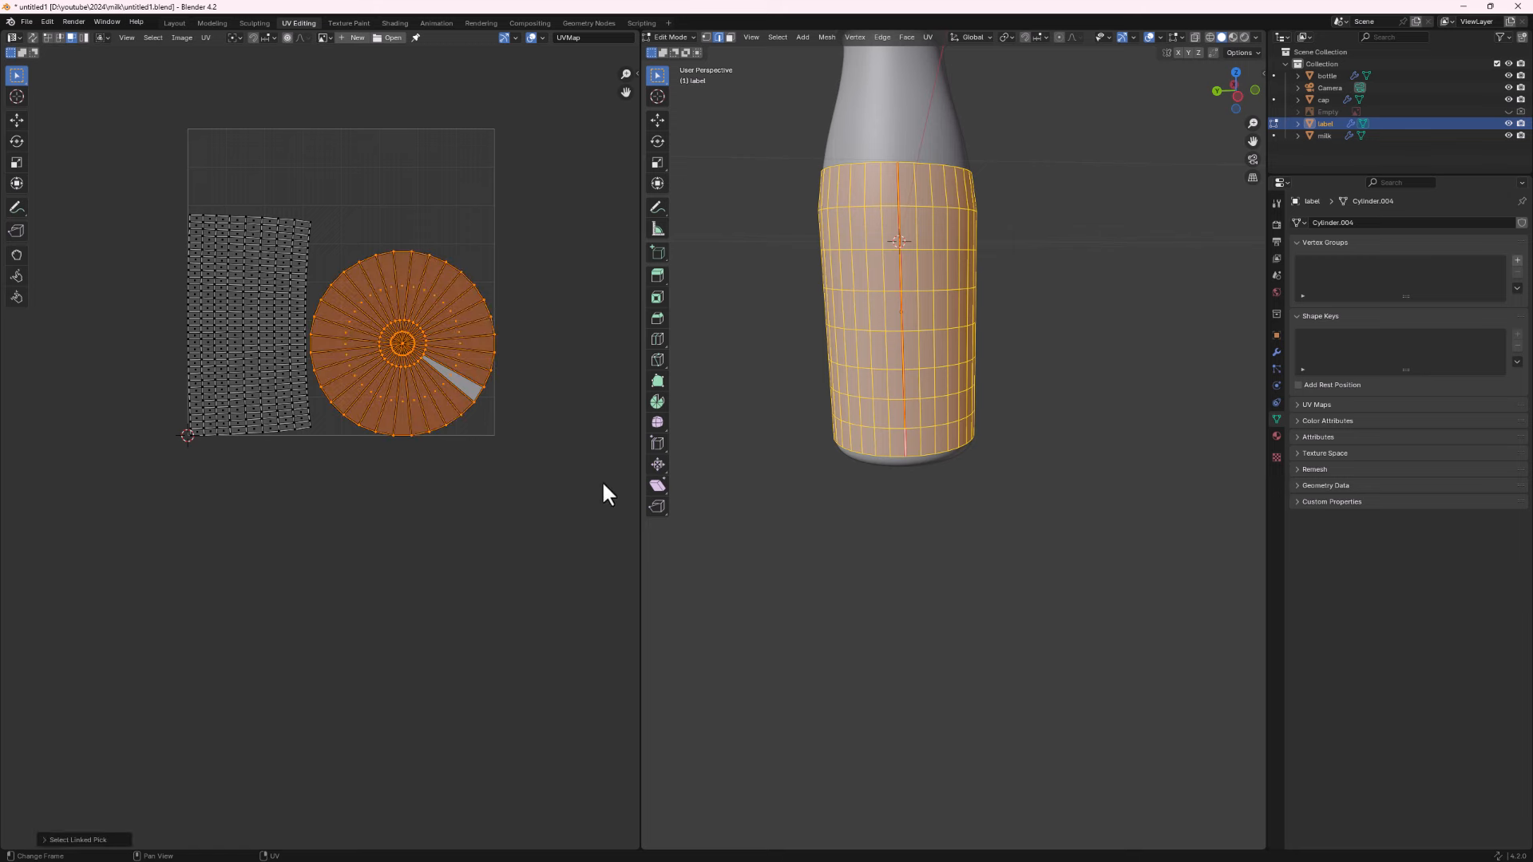
key("s")
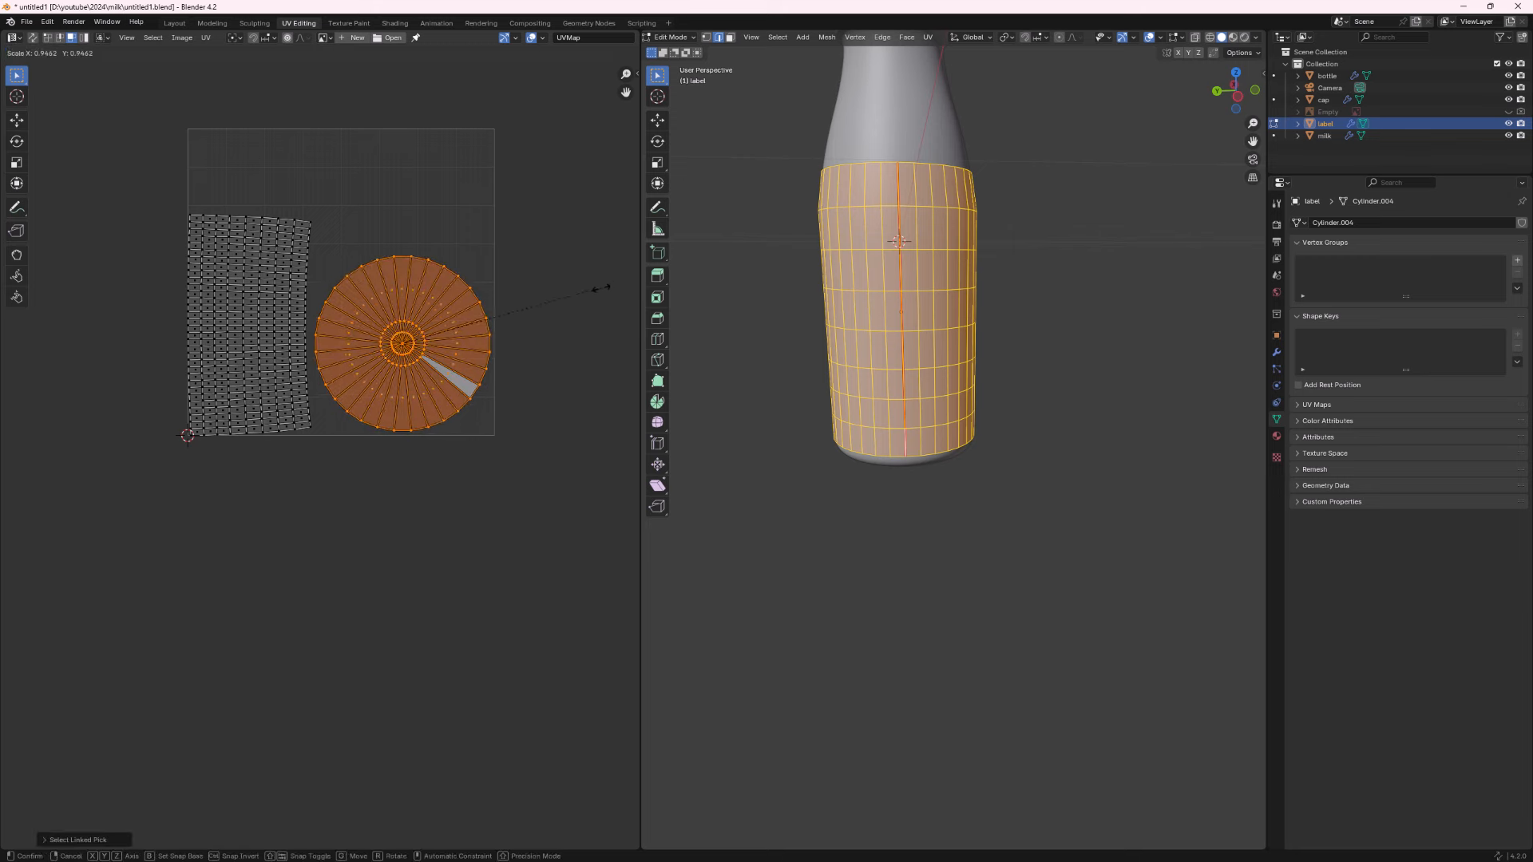
left_click(445, 365)
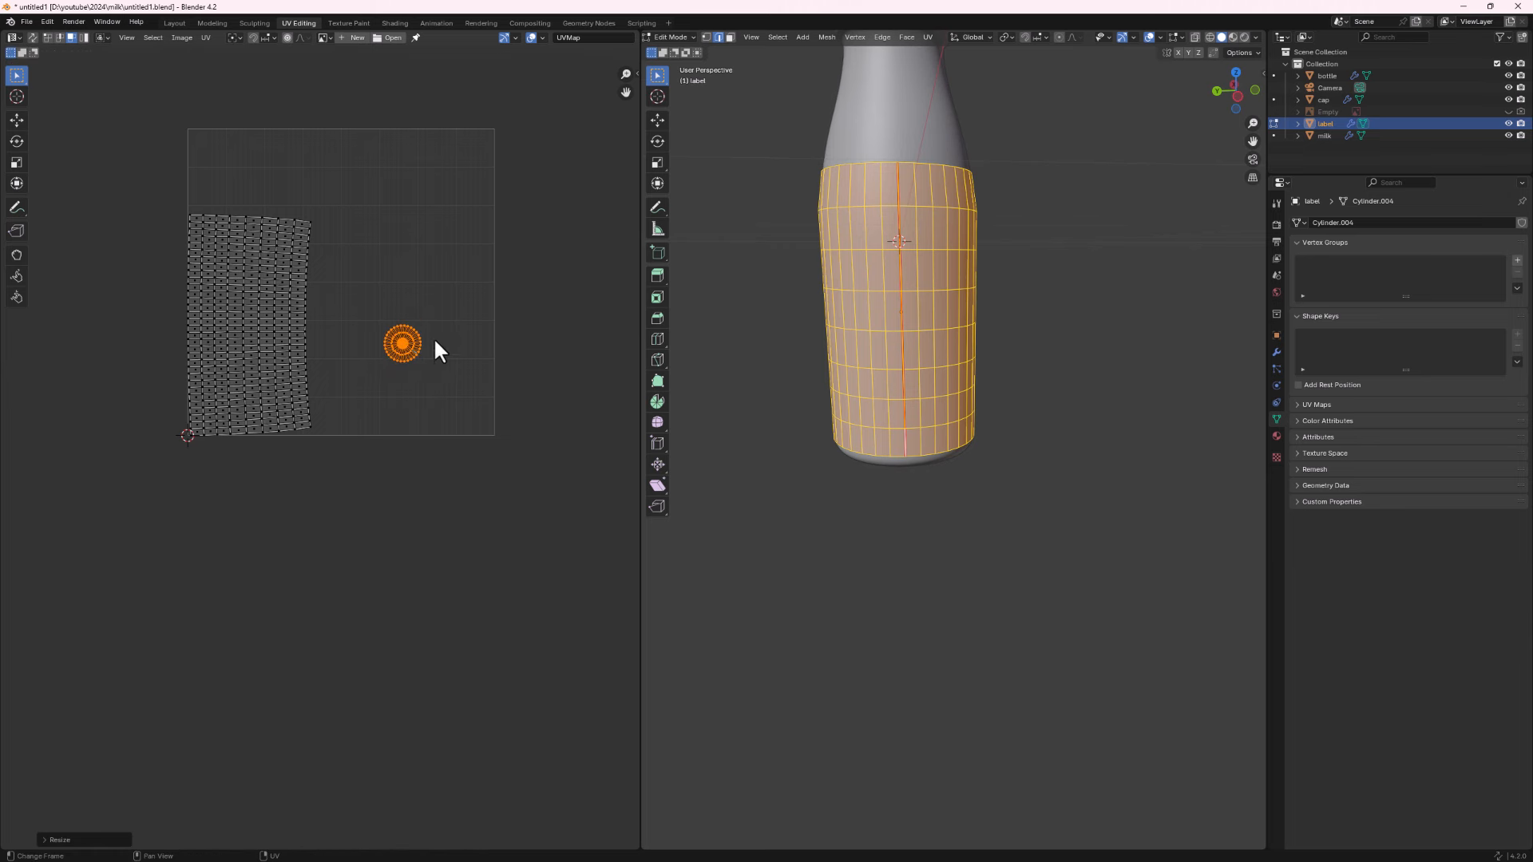
key("g")
left_click(513, 414)
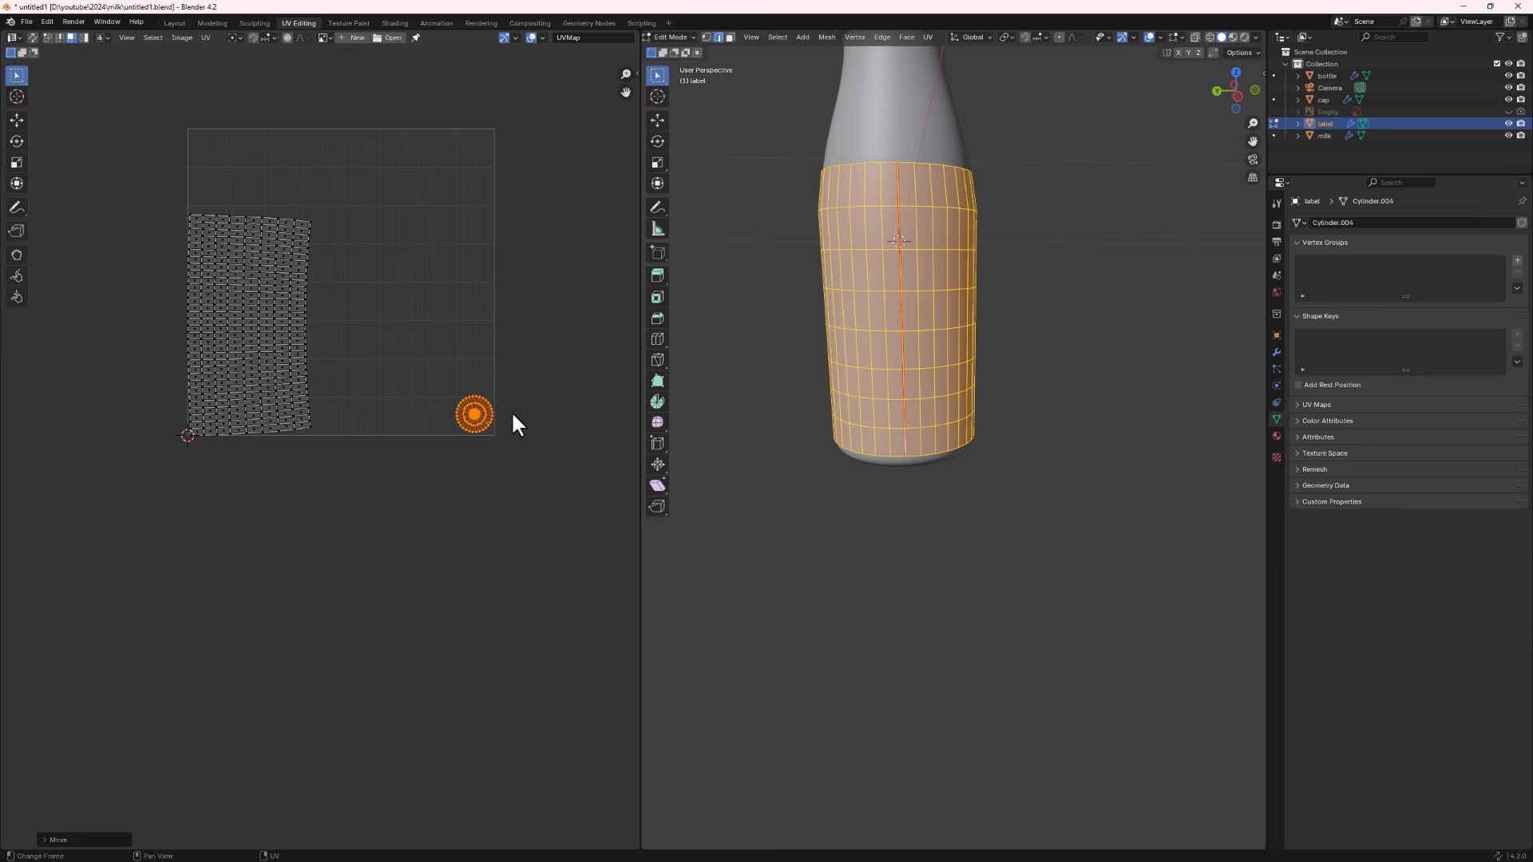
Select the label's whole rectangular UV island and rotate it by -90 degrees so it lies horizontally.
left_click(237, 339)
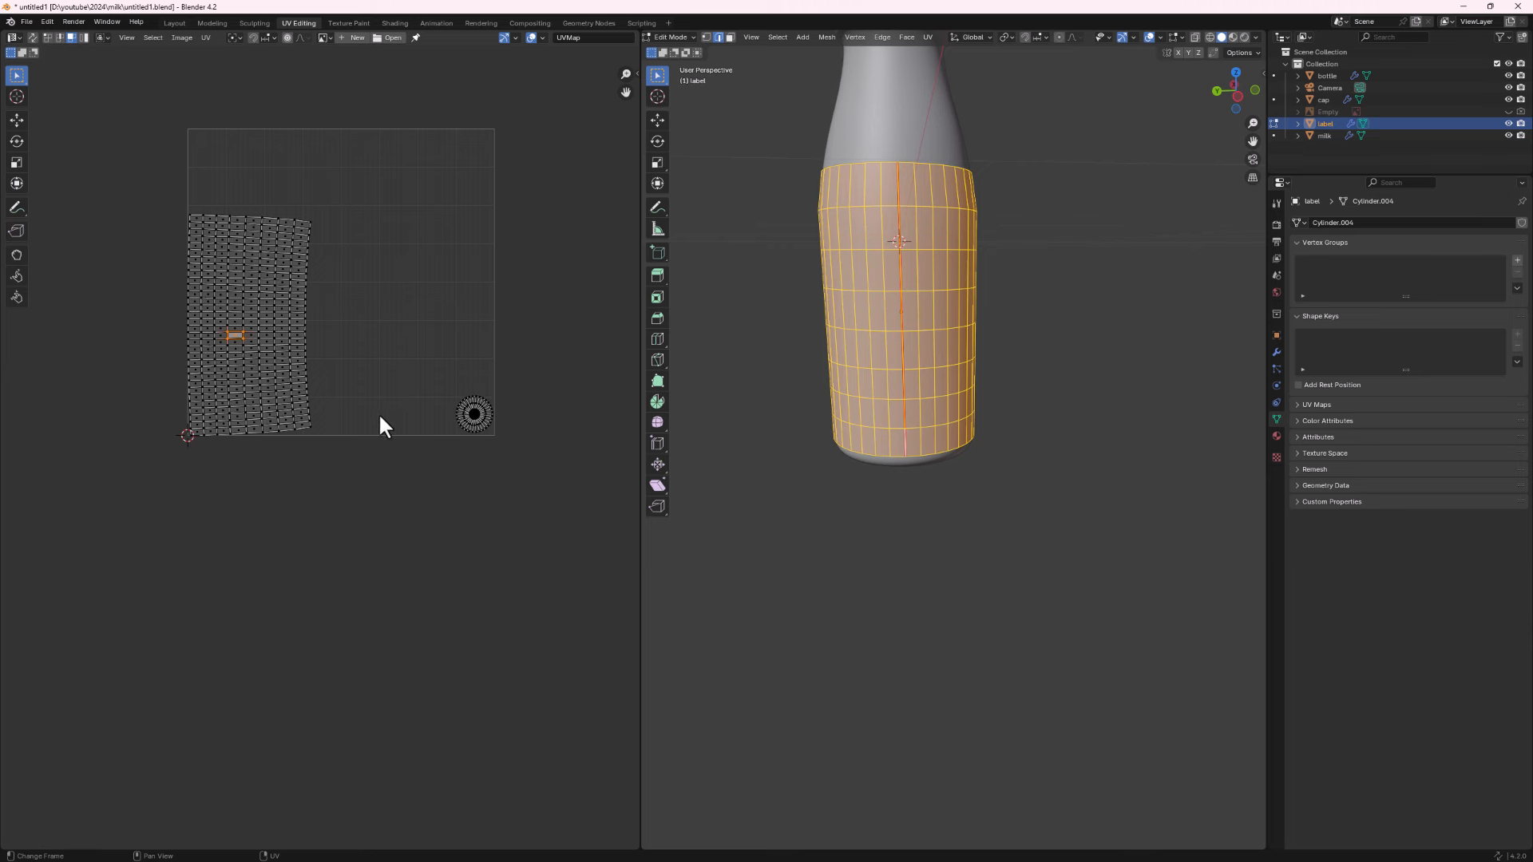
key("l")
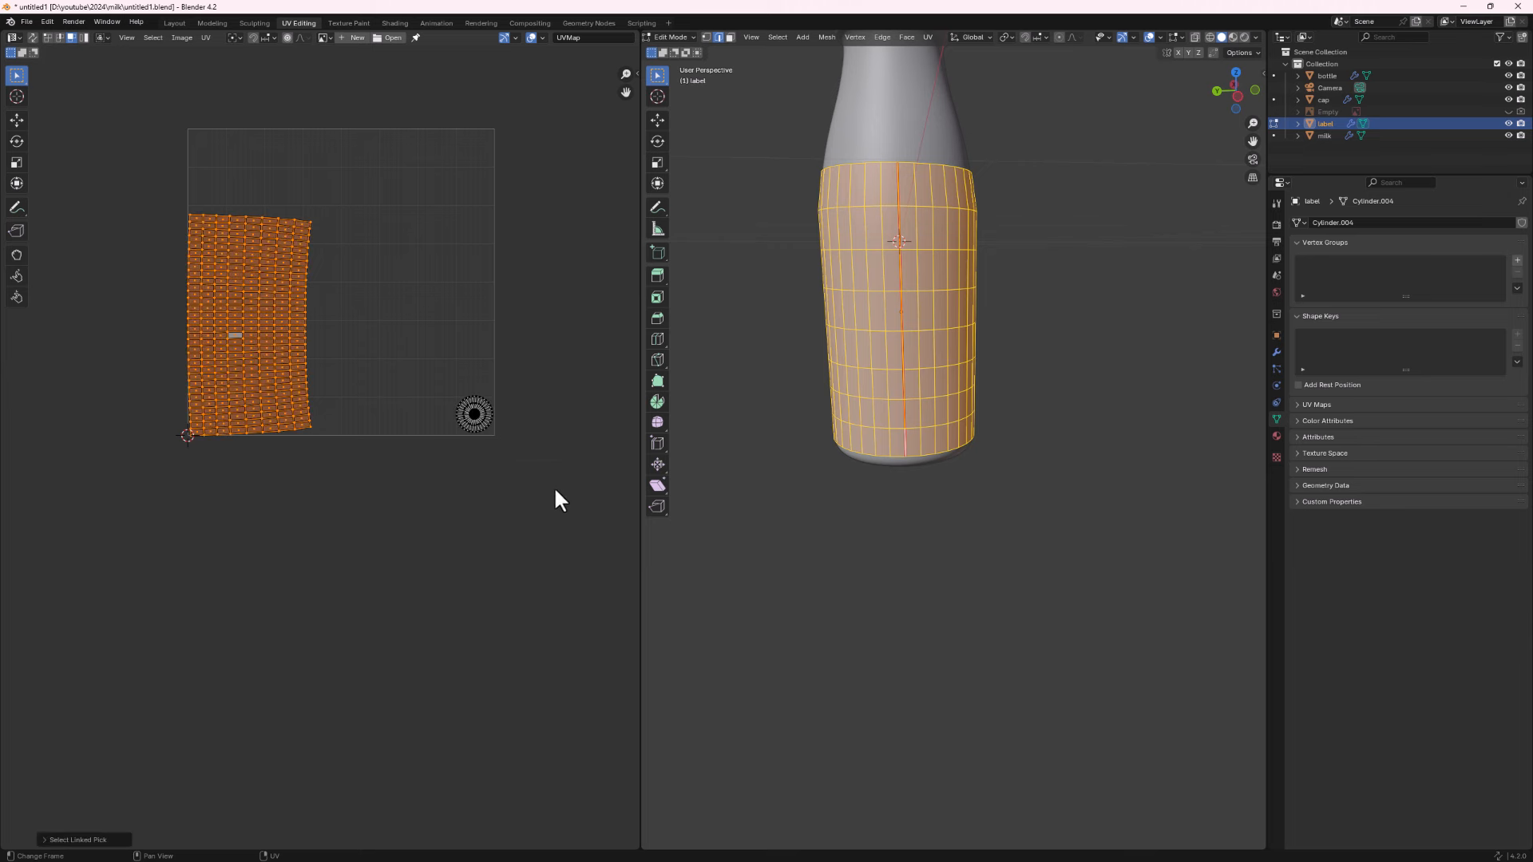
key("r")
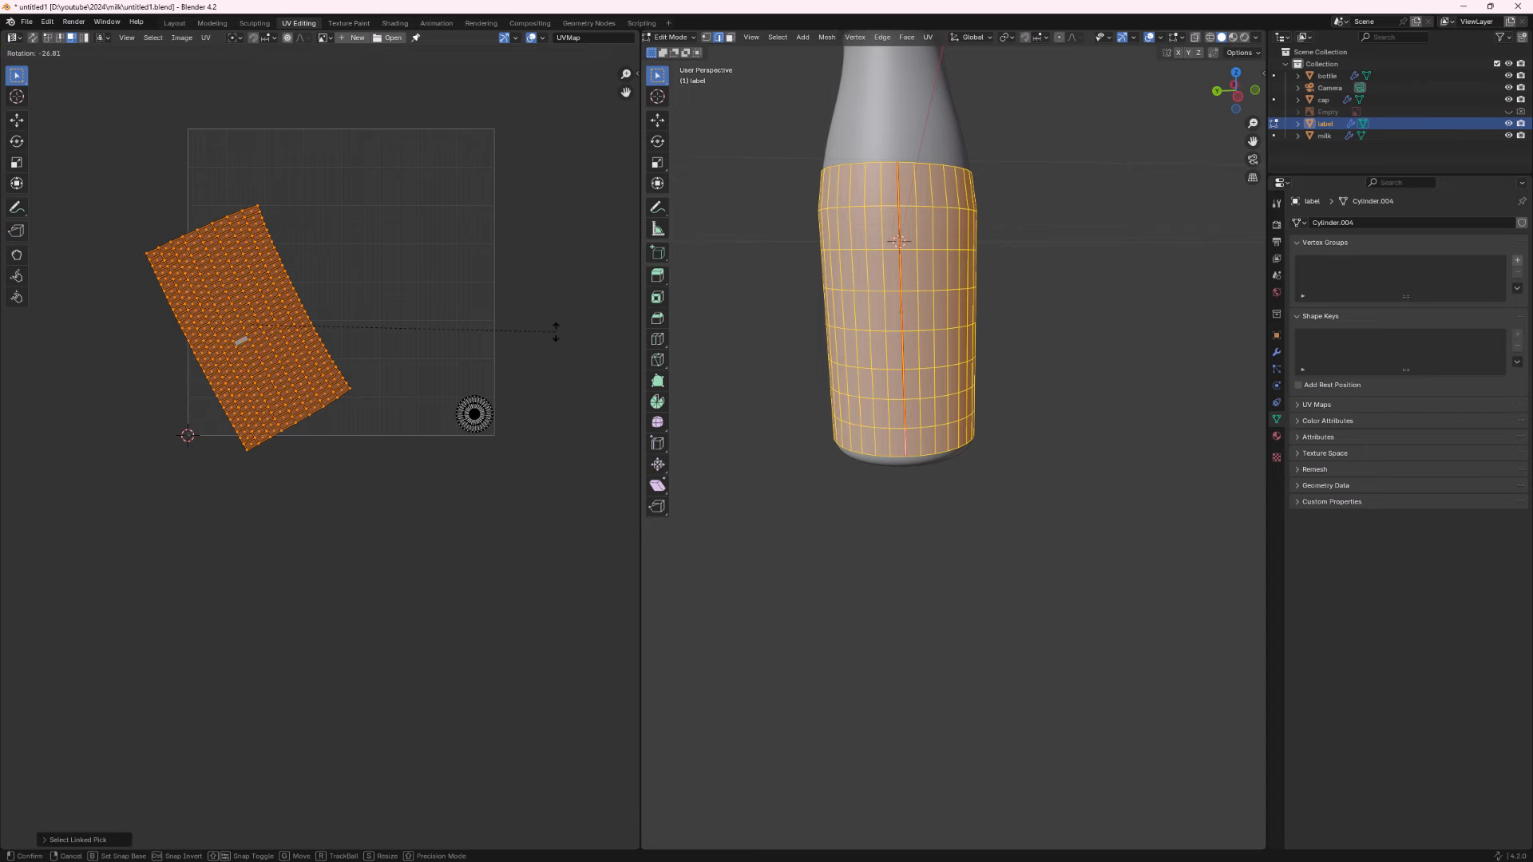
type("-90")
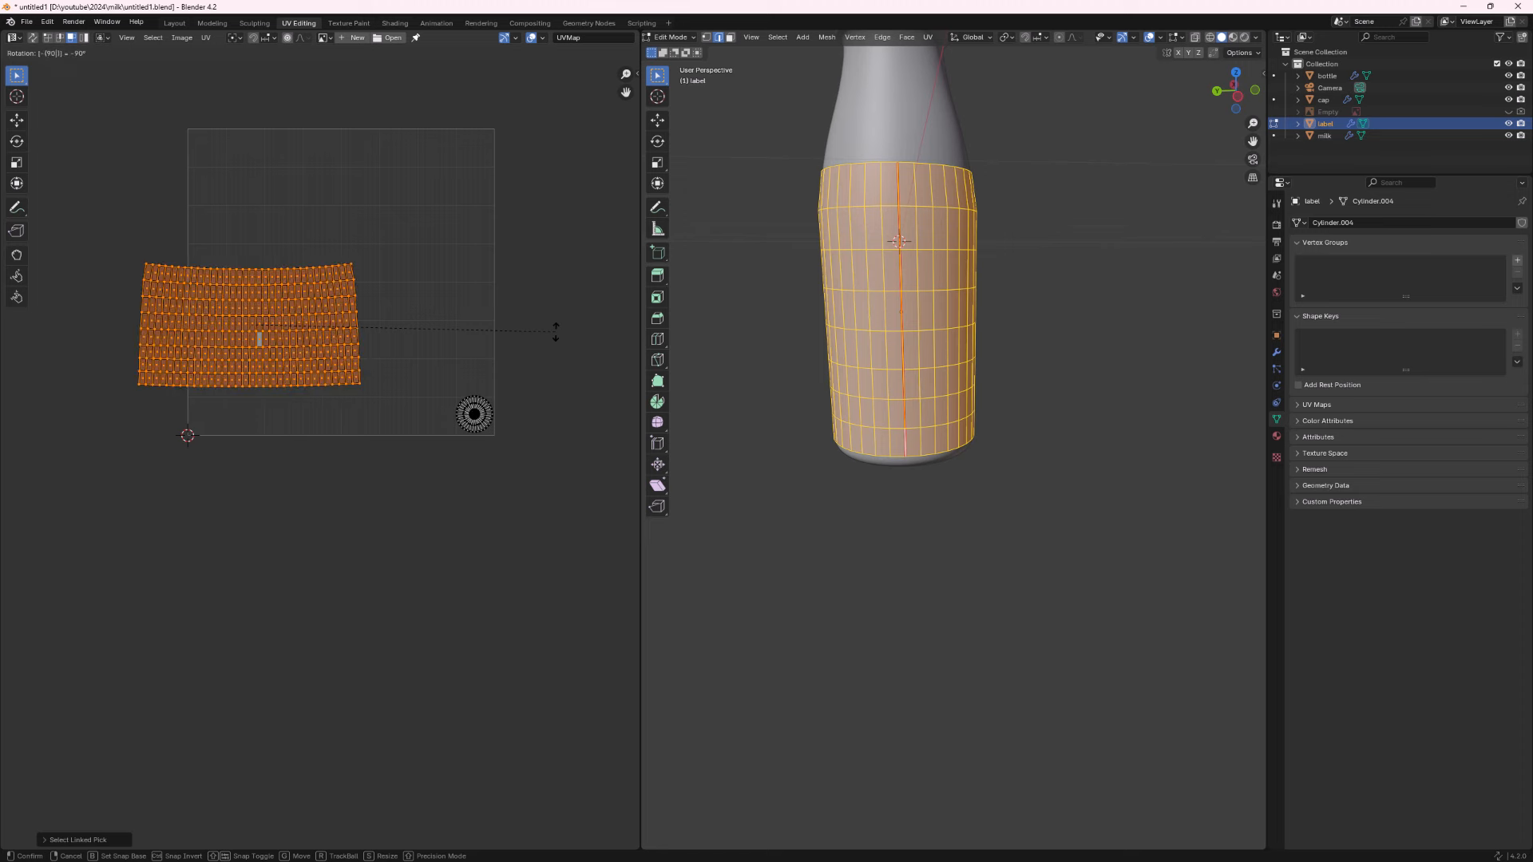
key("Return")
Center the rectangular UV island in the UV square and scale it up uniformly until it nearly fills the square's width.
key("g")
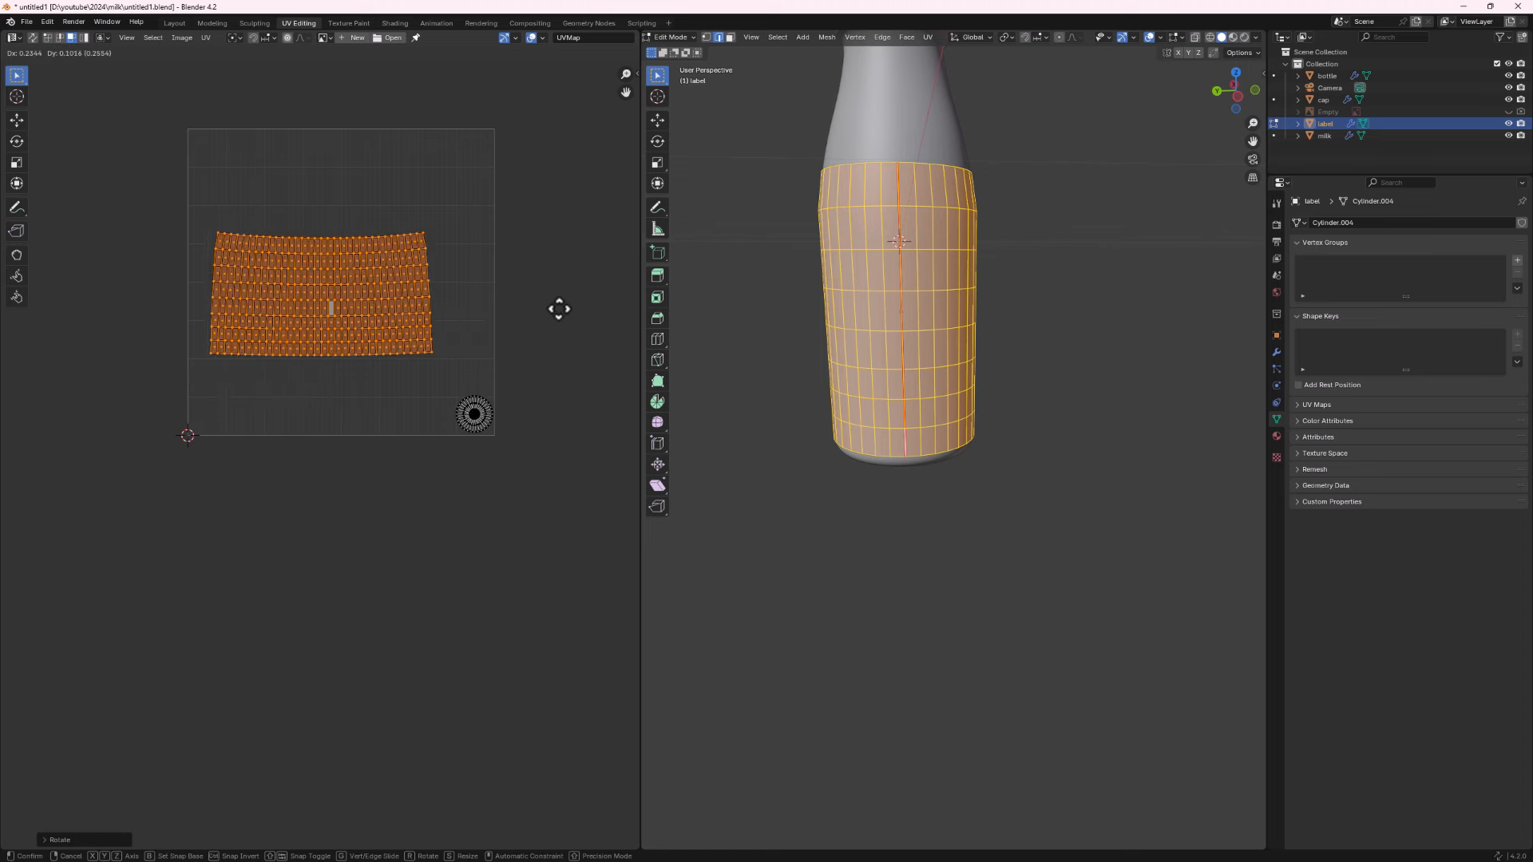
left_click(568, 294)
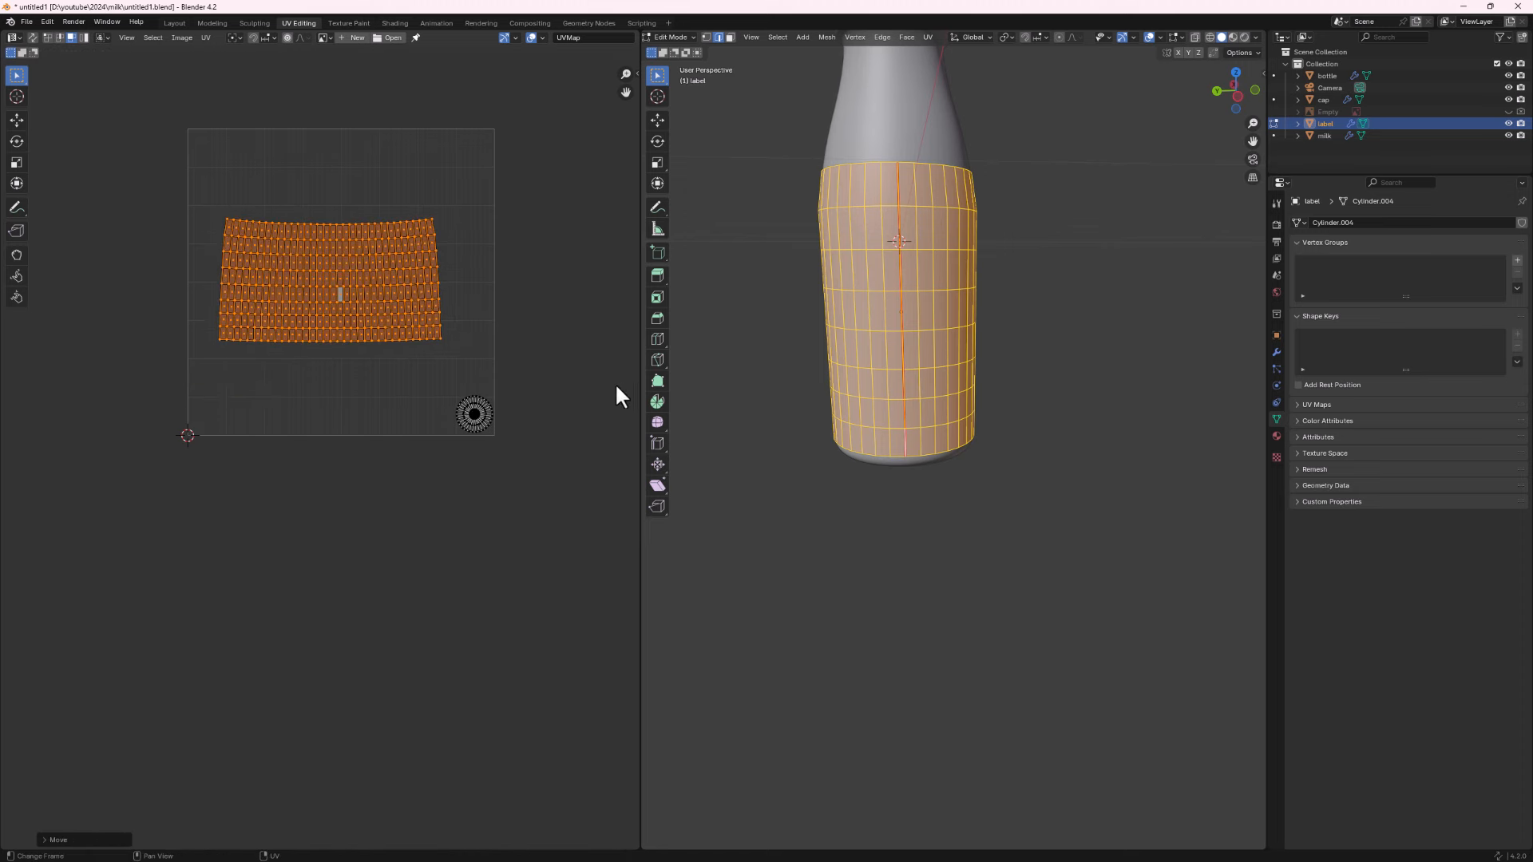
key("s")
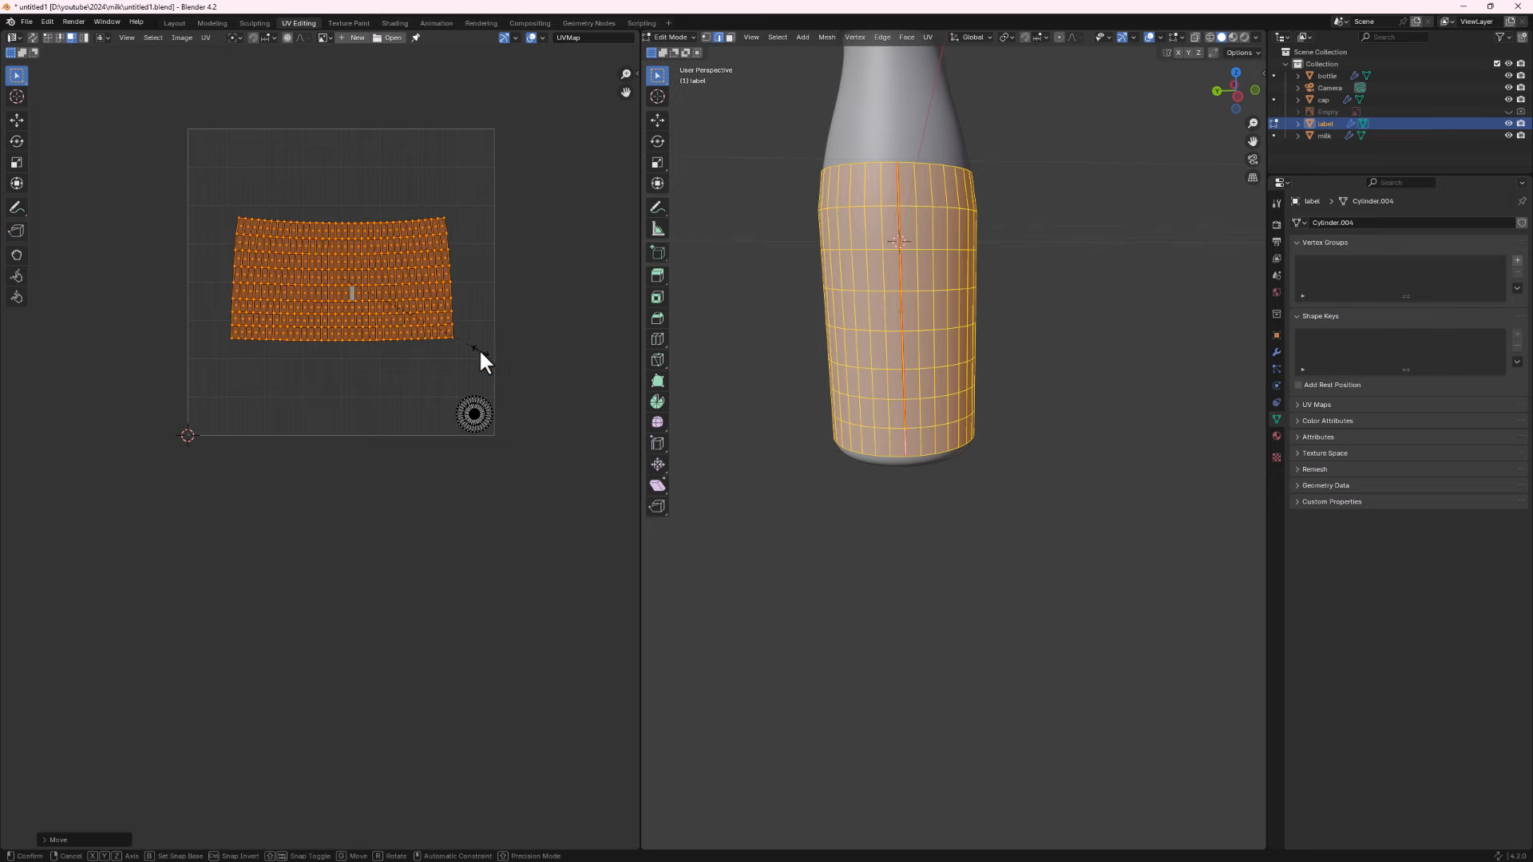
left_click(510, 404)
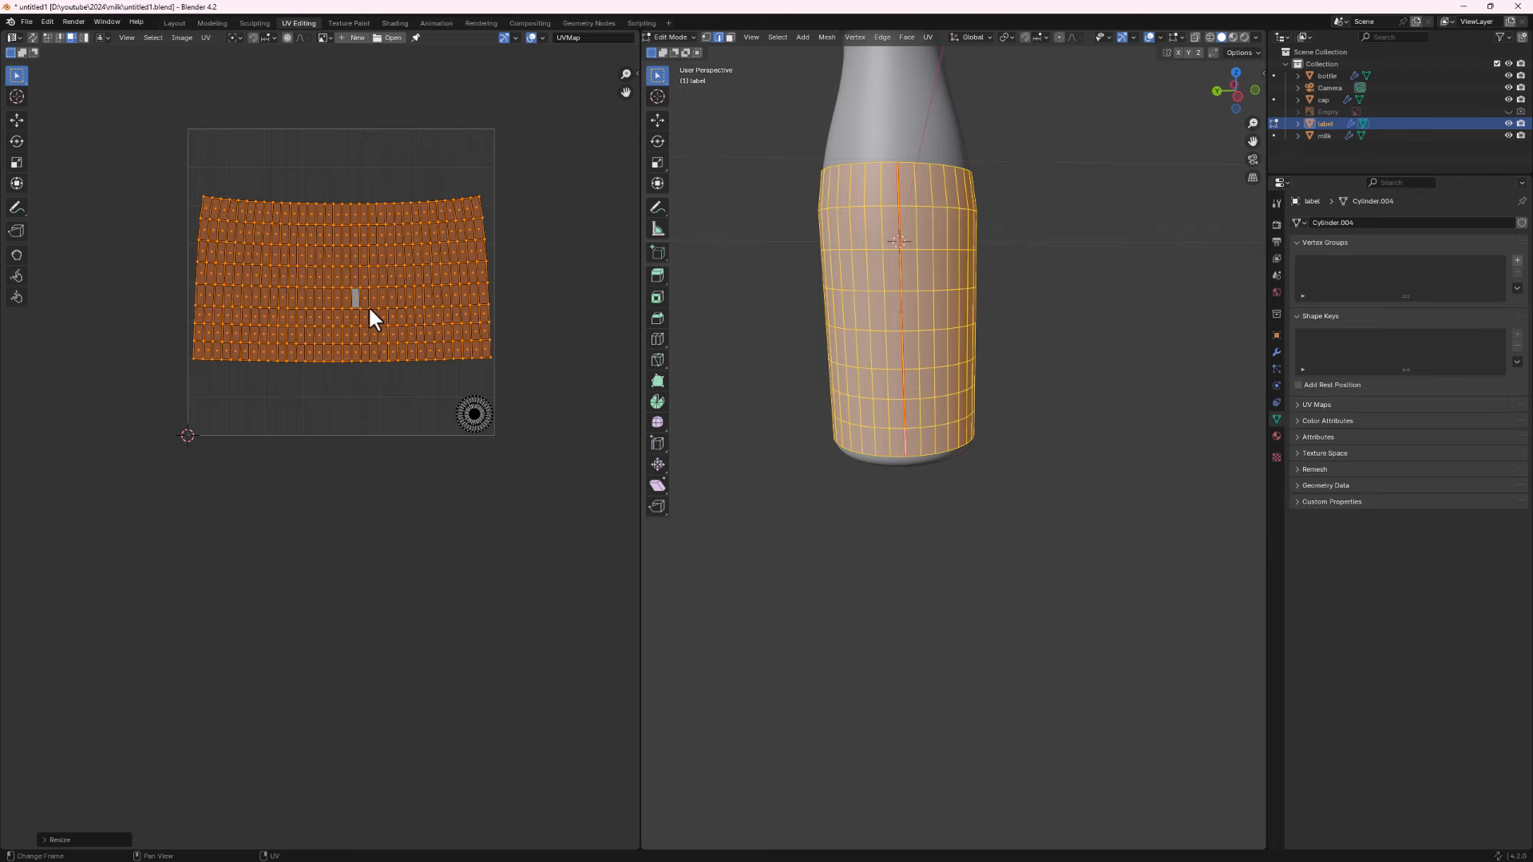
scroll(348, 297, "up", 2)
middle_click_drag(346, 326, 303, 504)
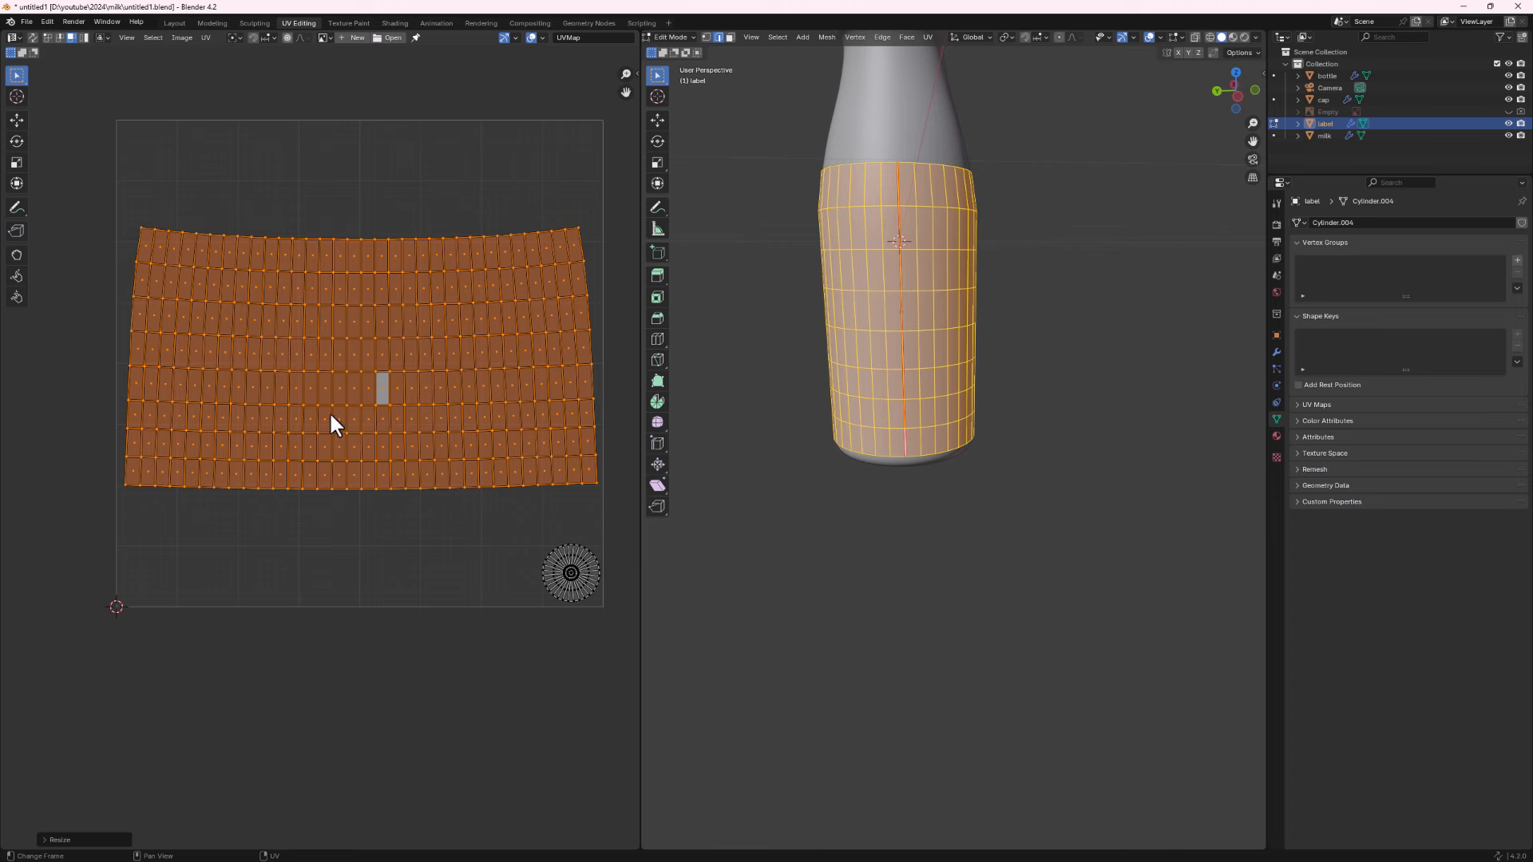
Select a single quad near the middle of the rectangular UV island as the active face.
left_click(367, 389)
scroll(357, 400, "up", 2)
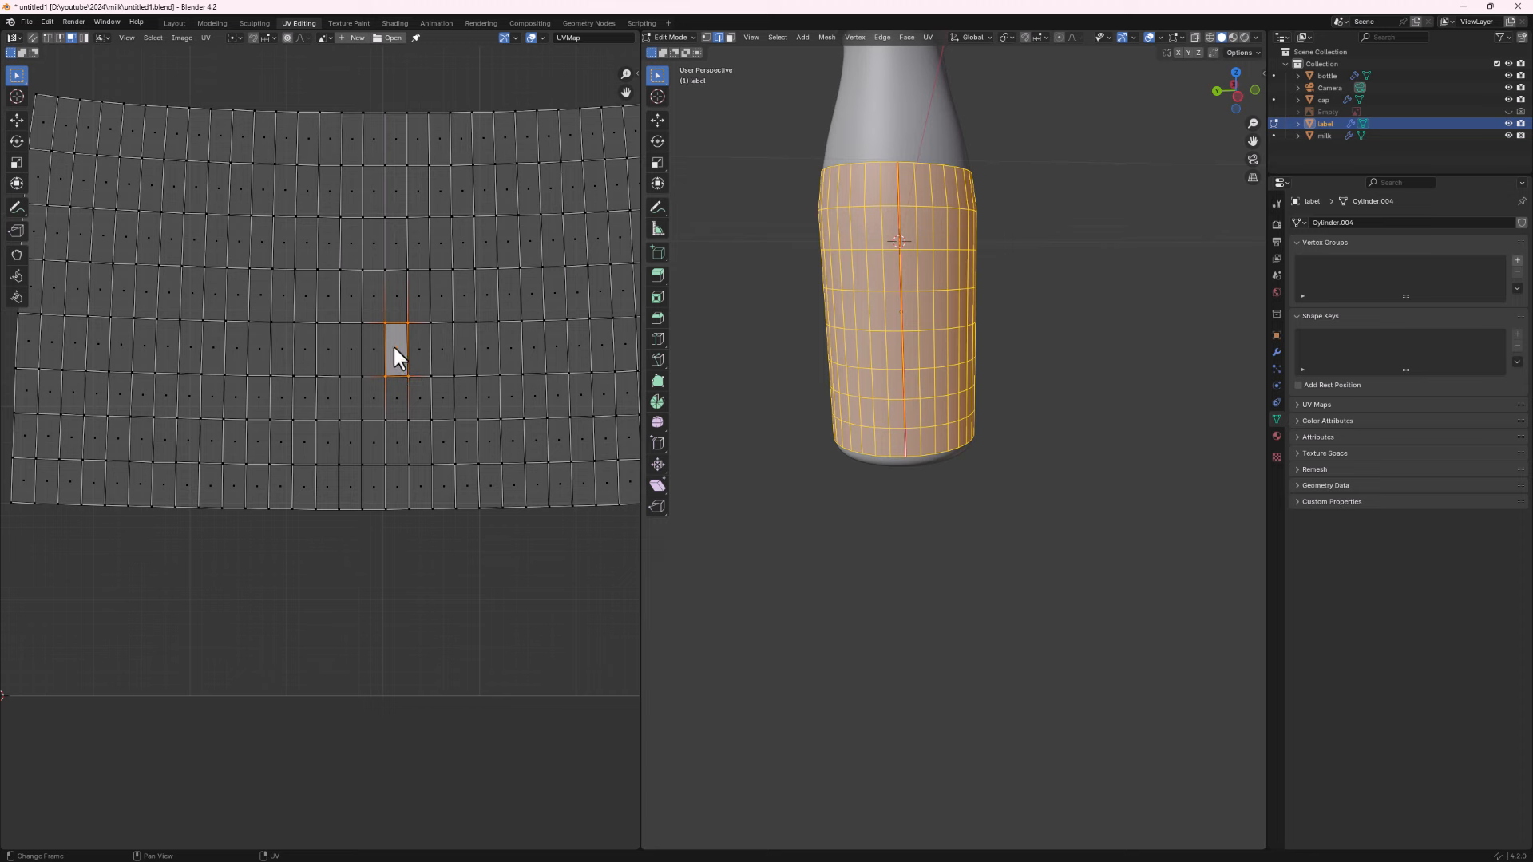
key("u")
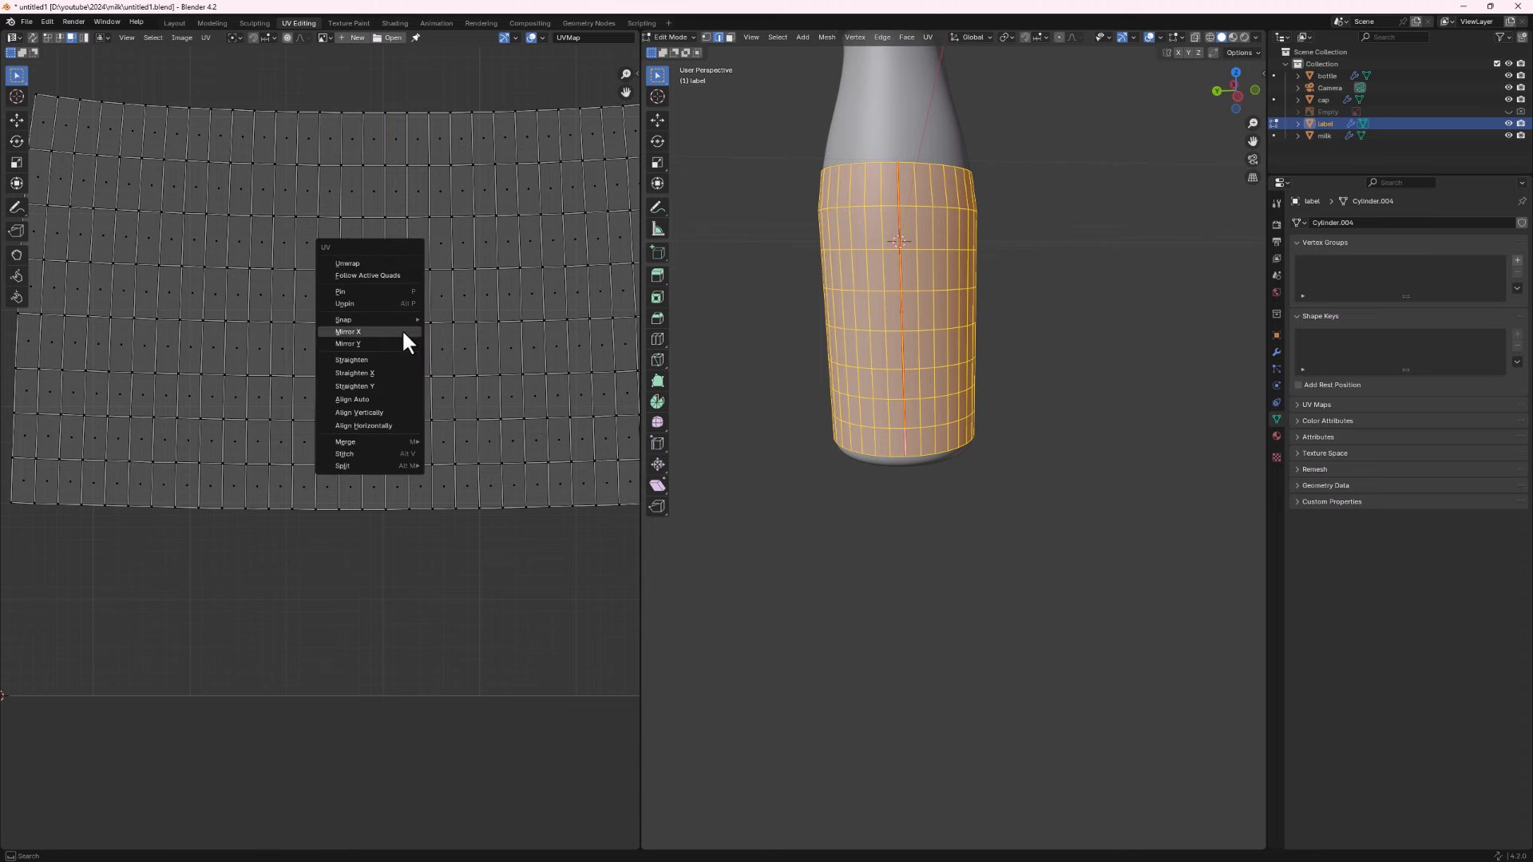
left_click(404, 272)
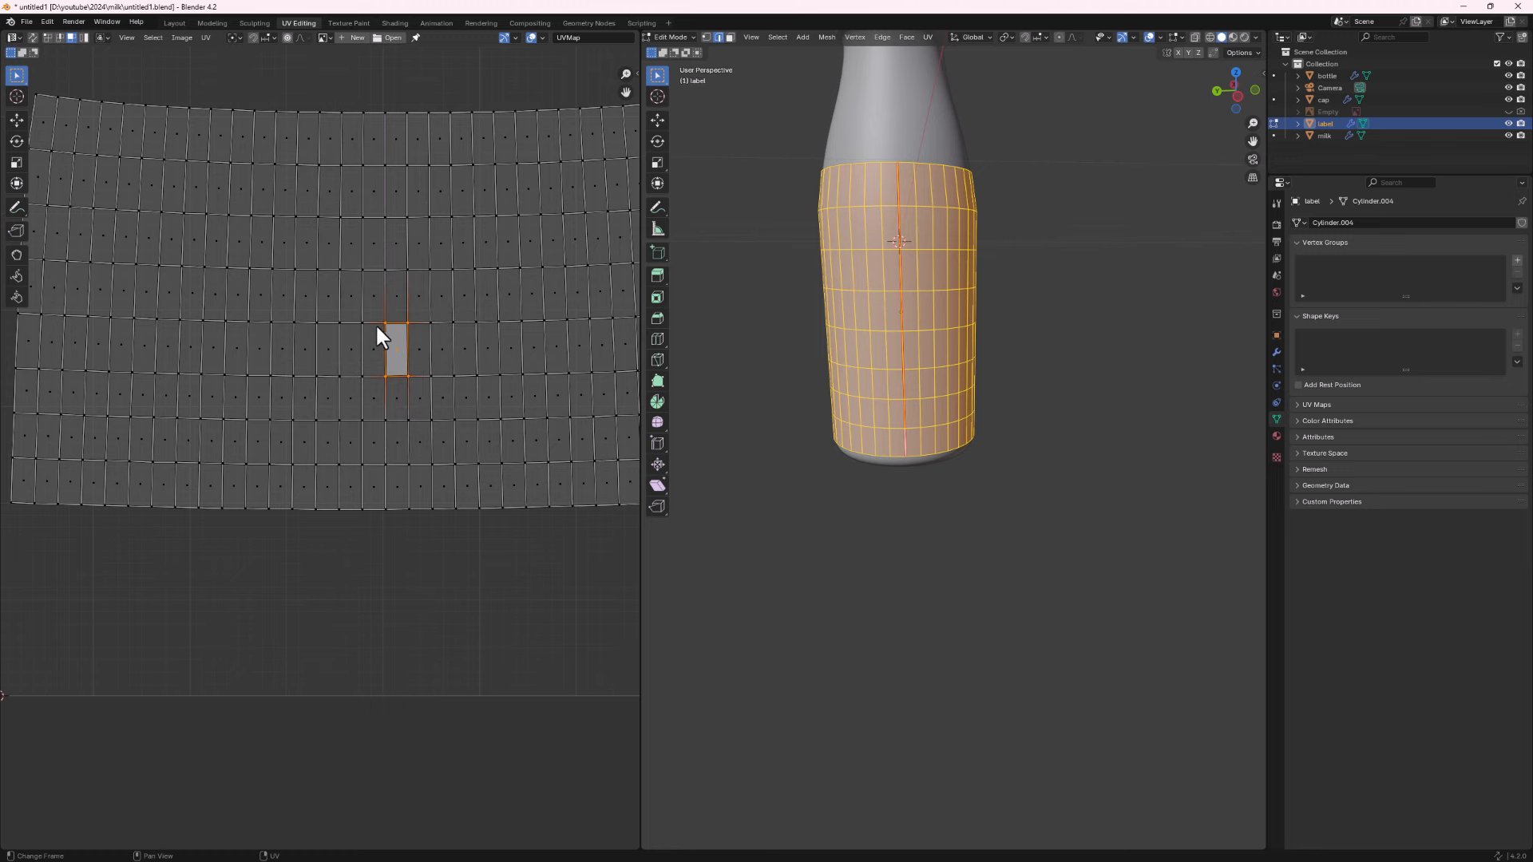
scroll(376, 323, "down", 2)
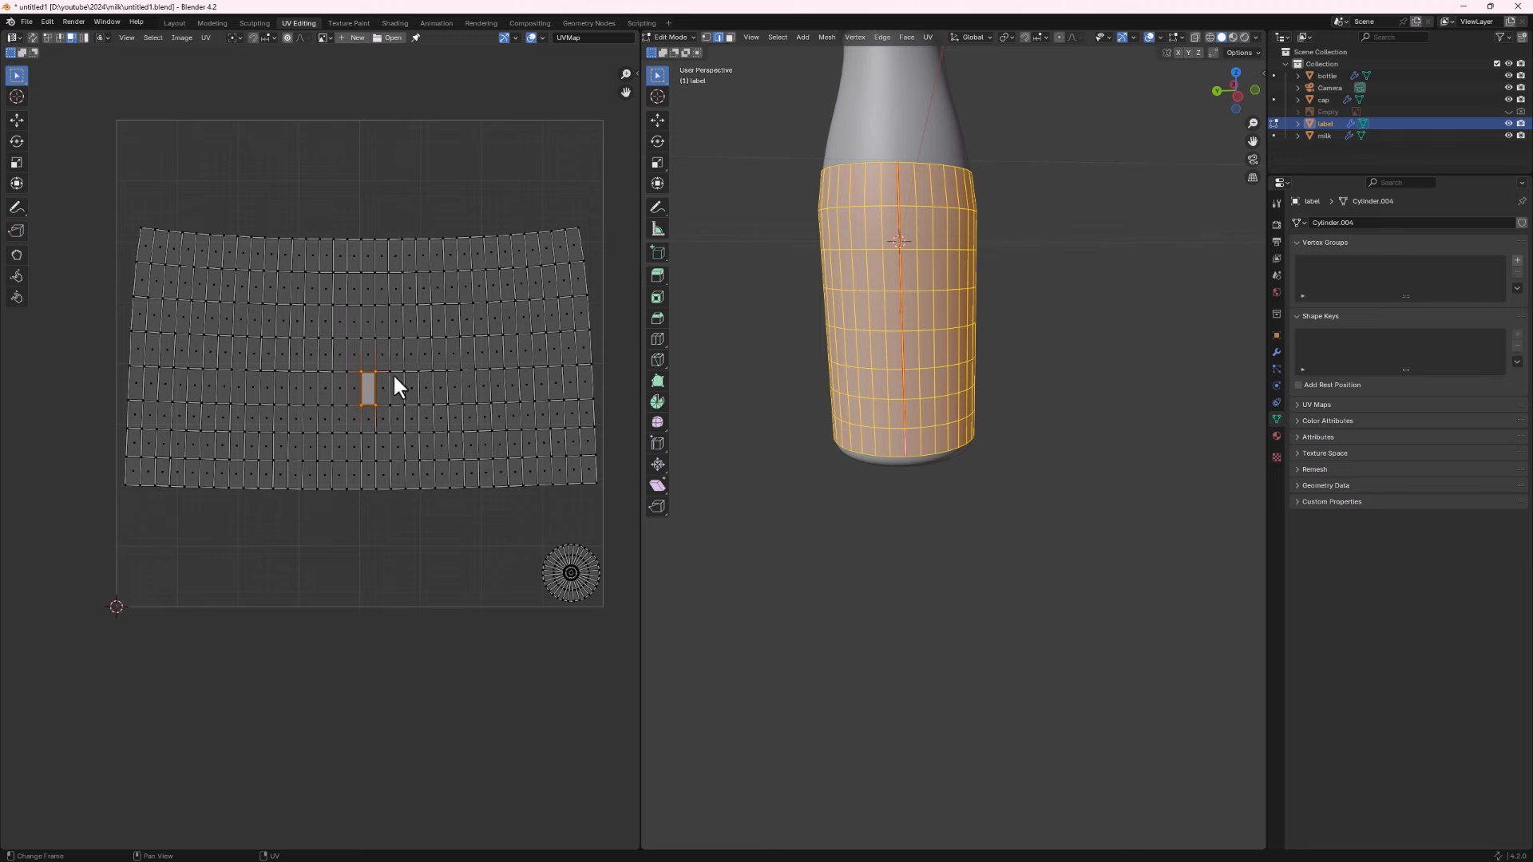
scroll(394, 388, "up", 1)
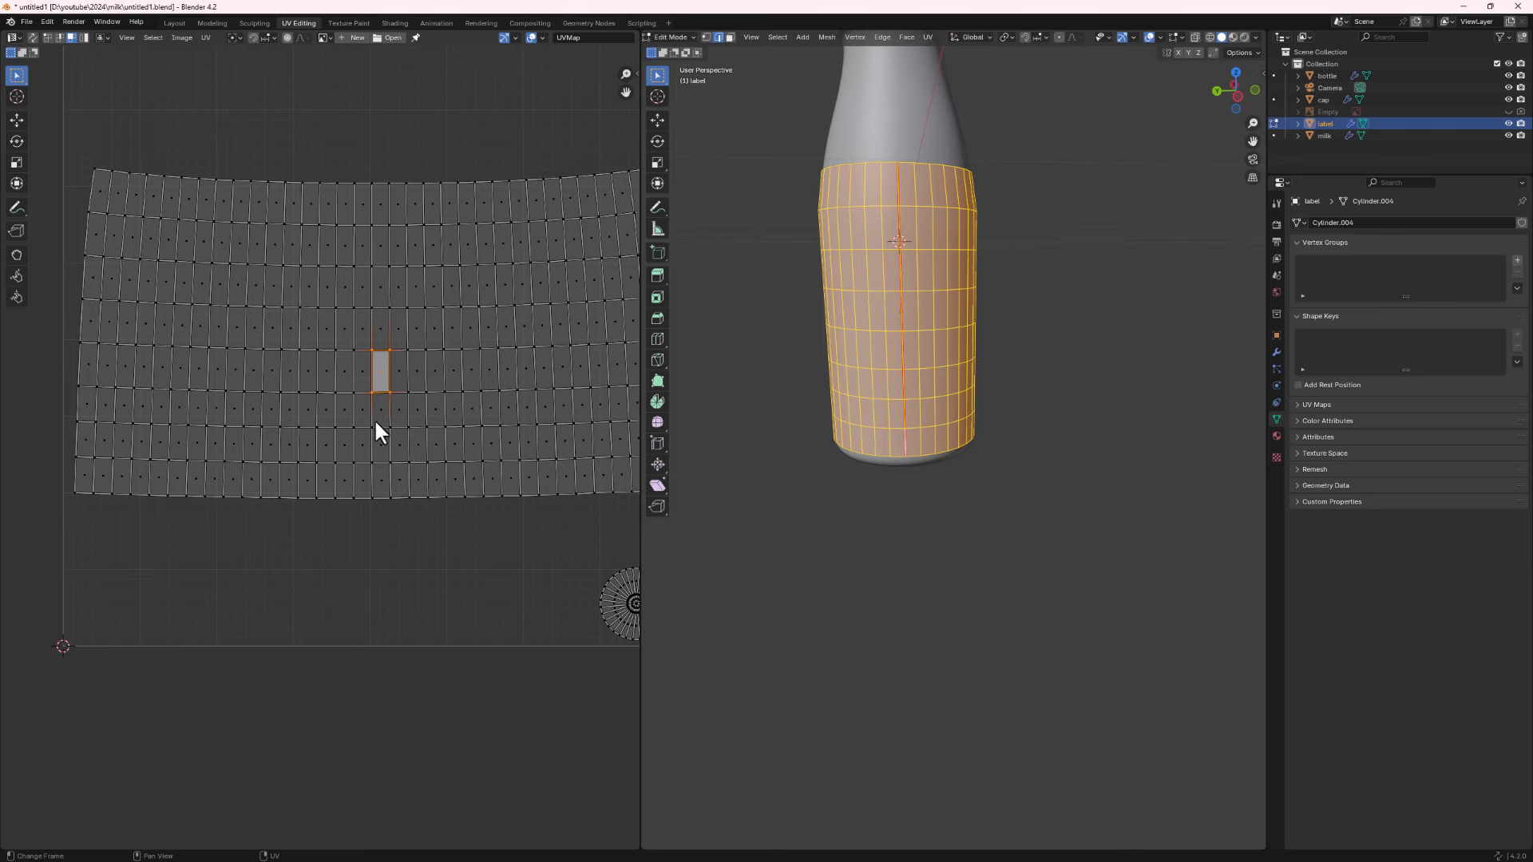
In UV vertex selection, flatten the active quad's upper and lower edges by scaling each to 0 along Y.
key("1")
scroll(401, 380, "up", 1)
left_click_drag(375, 312, 416, 335)
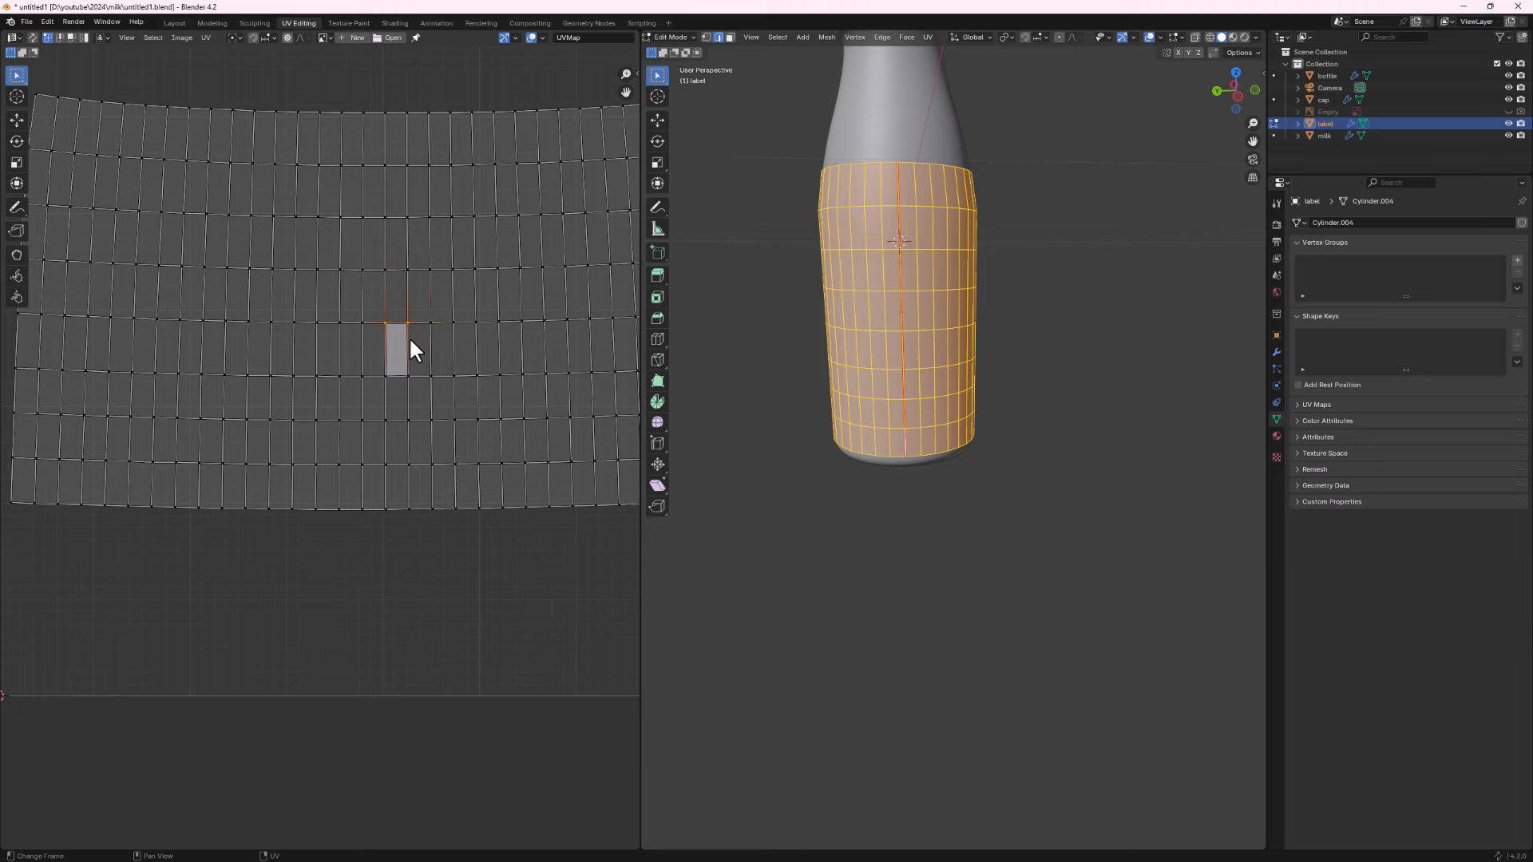
key("s")
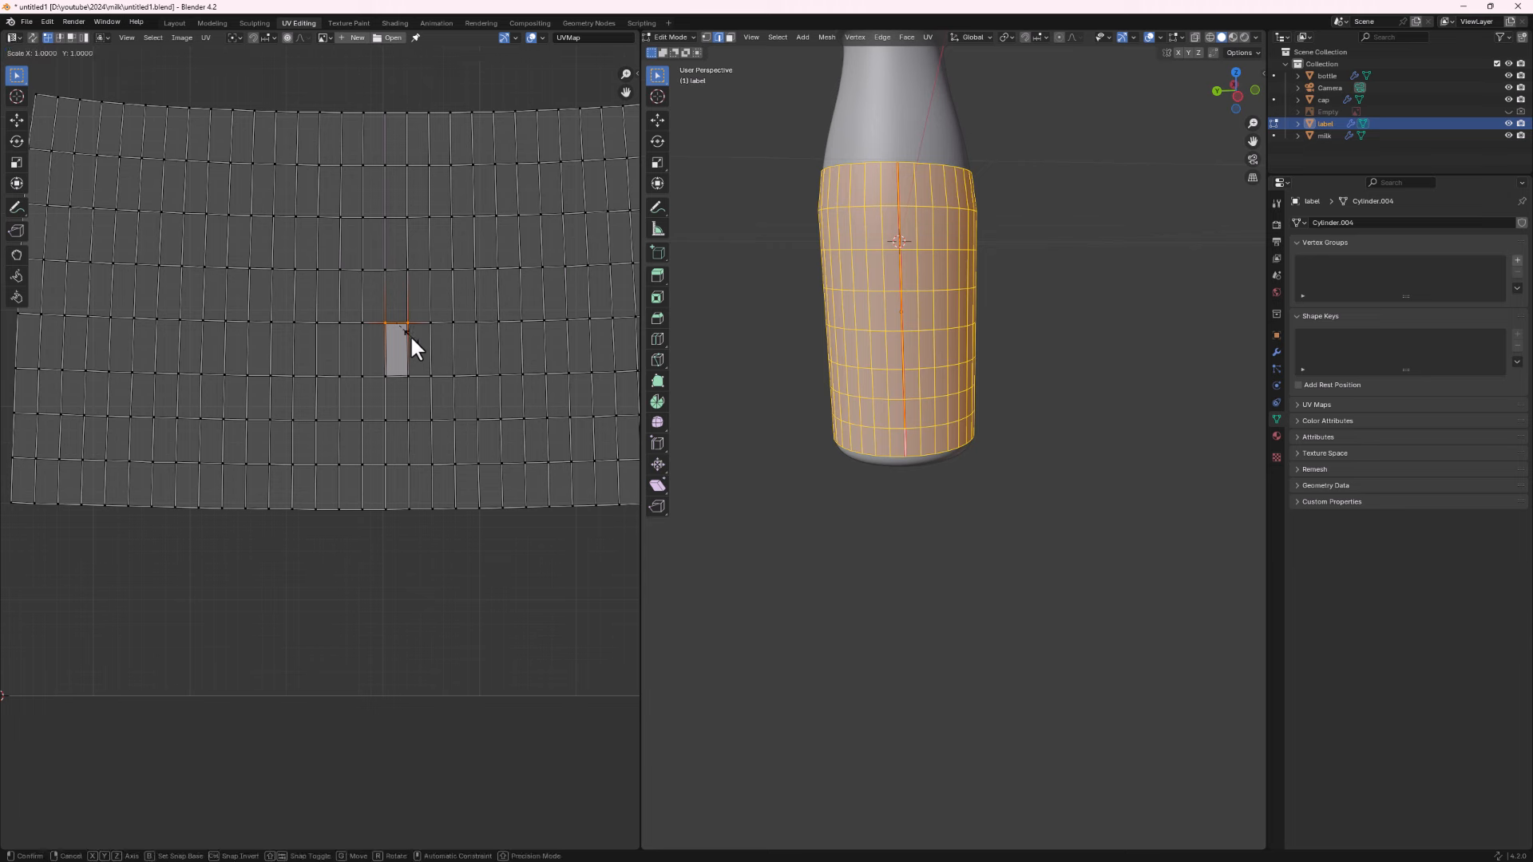
type("y")
type("0")
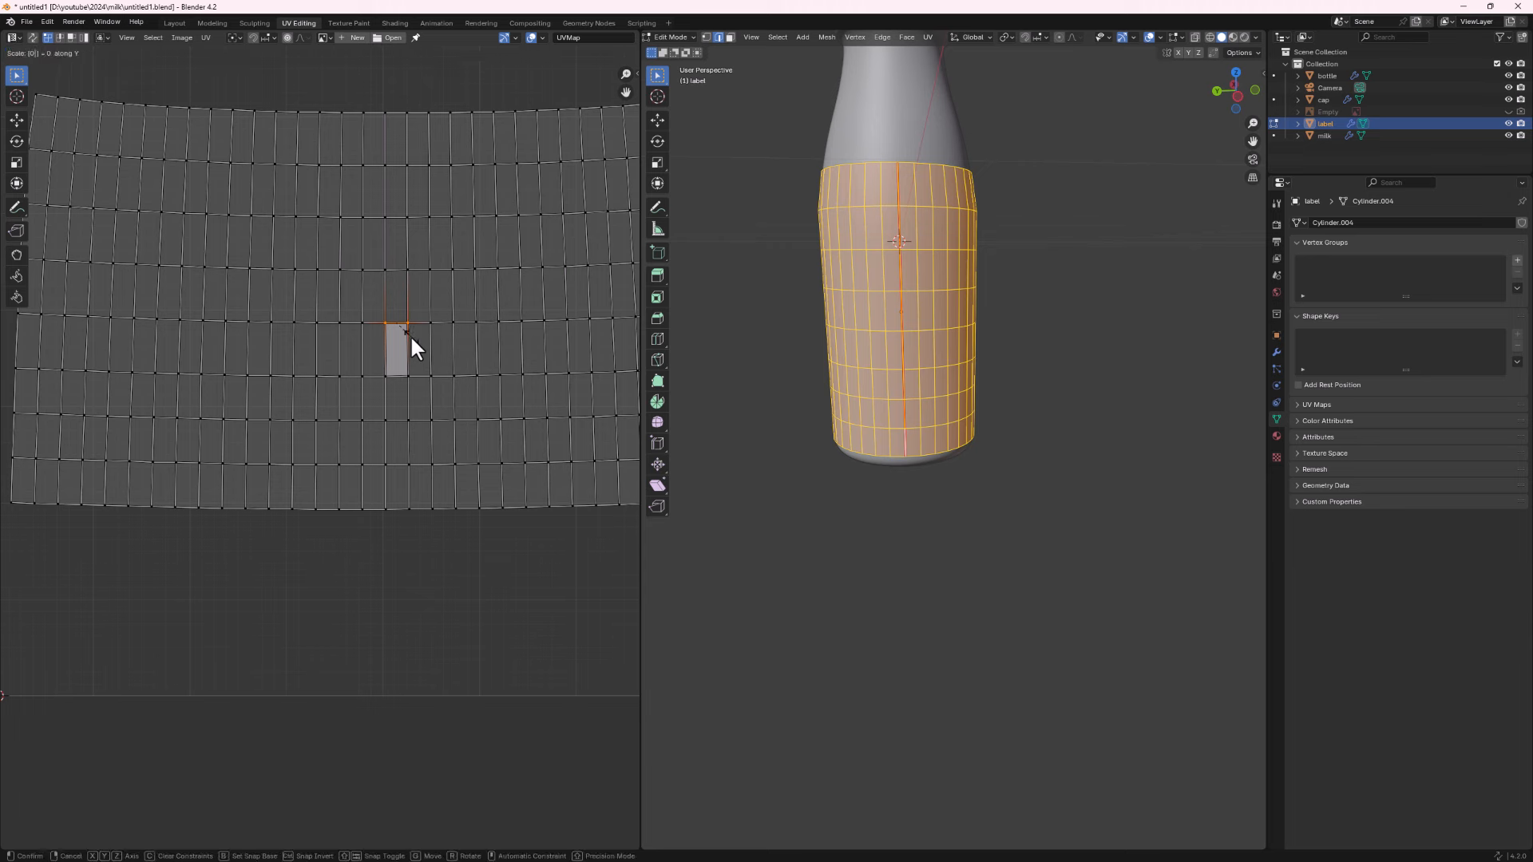
key("Return")
left_click(409, 383)
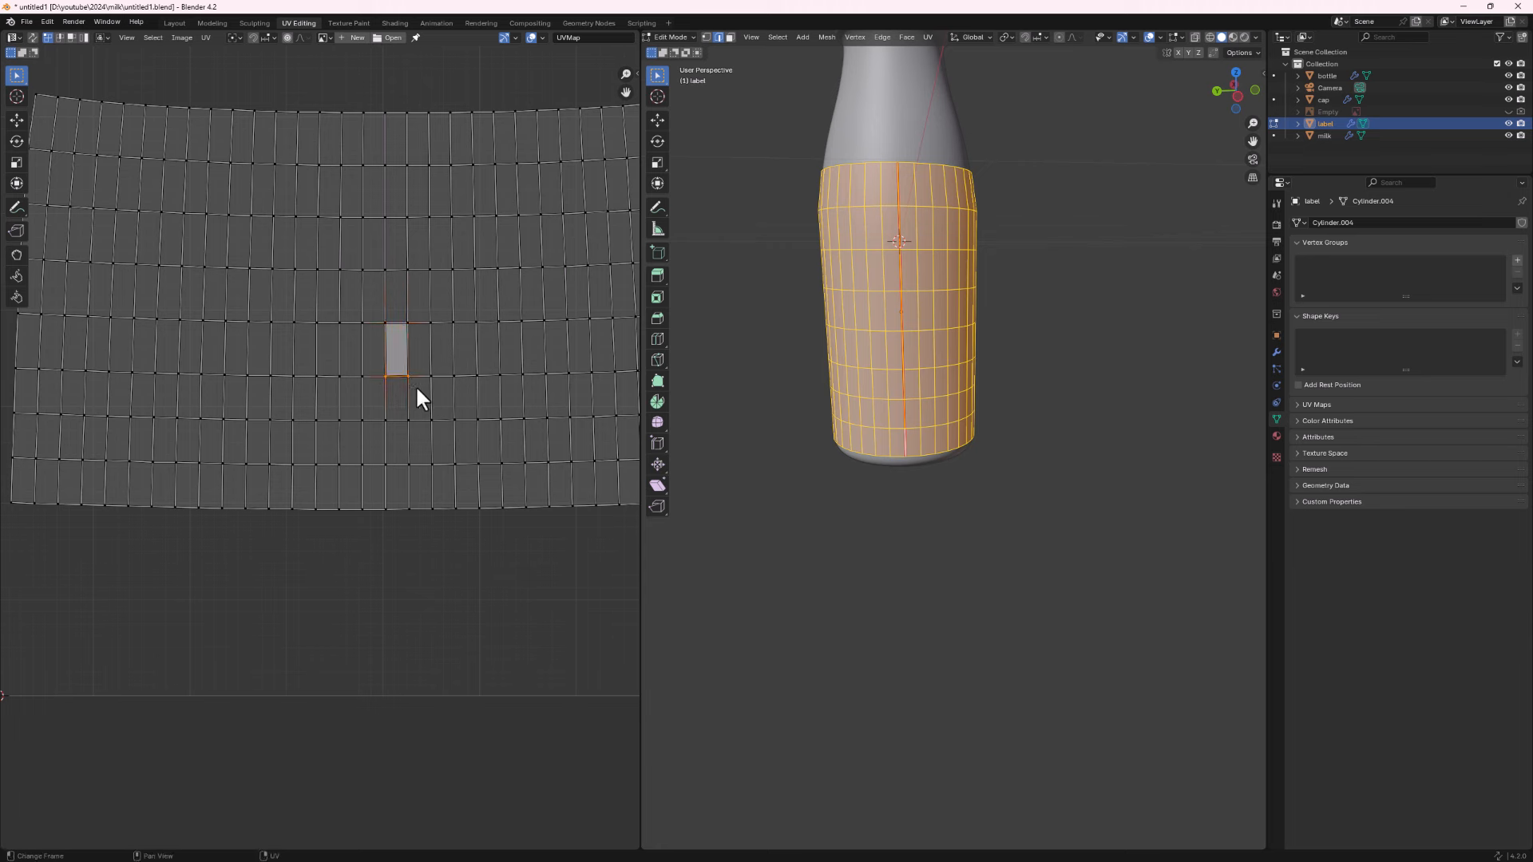
type("sy0")
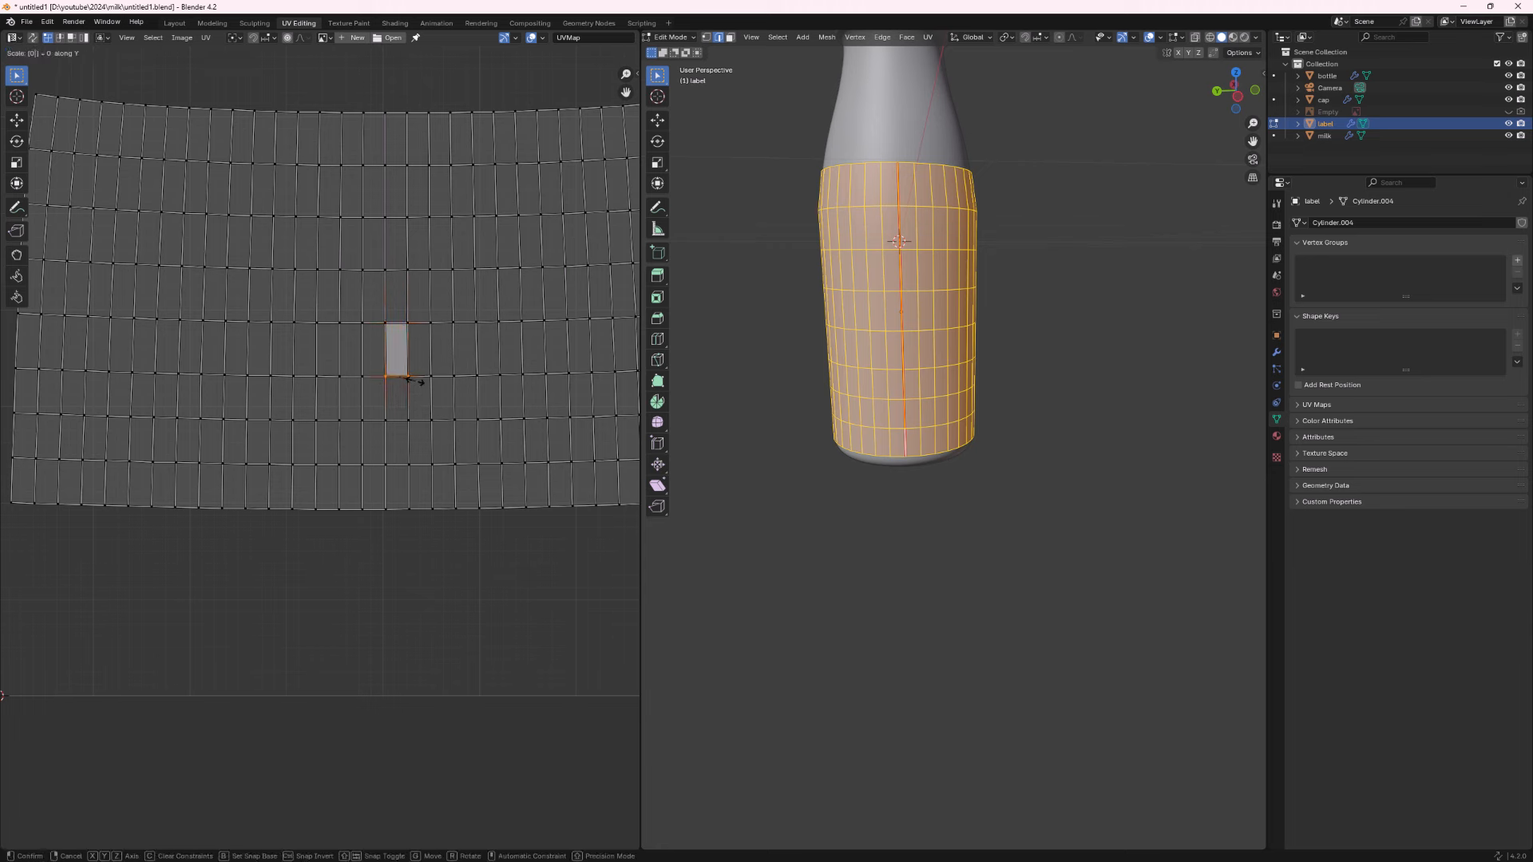
key("Return")
Straighten the active quad's left and right edges vertically by scaling each to 0 along X.
left_click(387, 361)
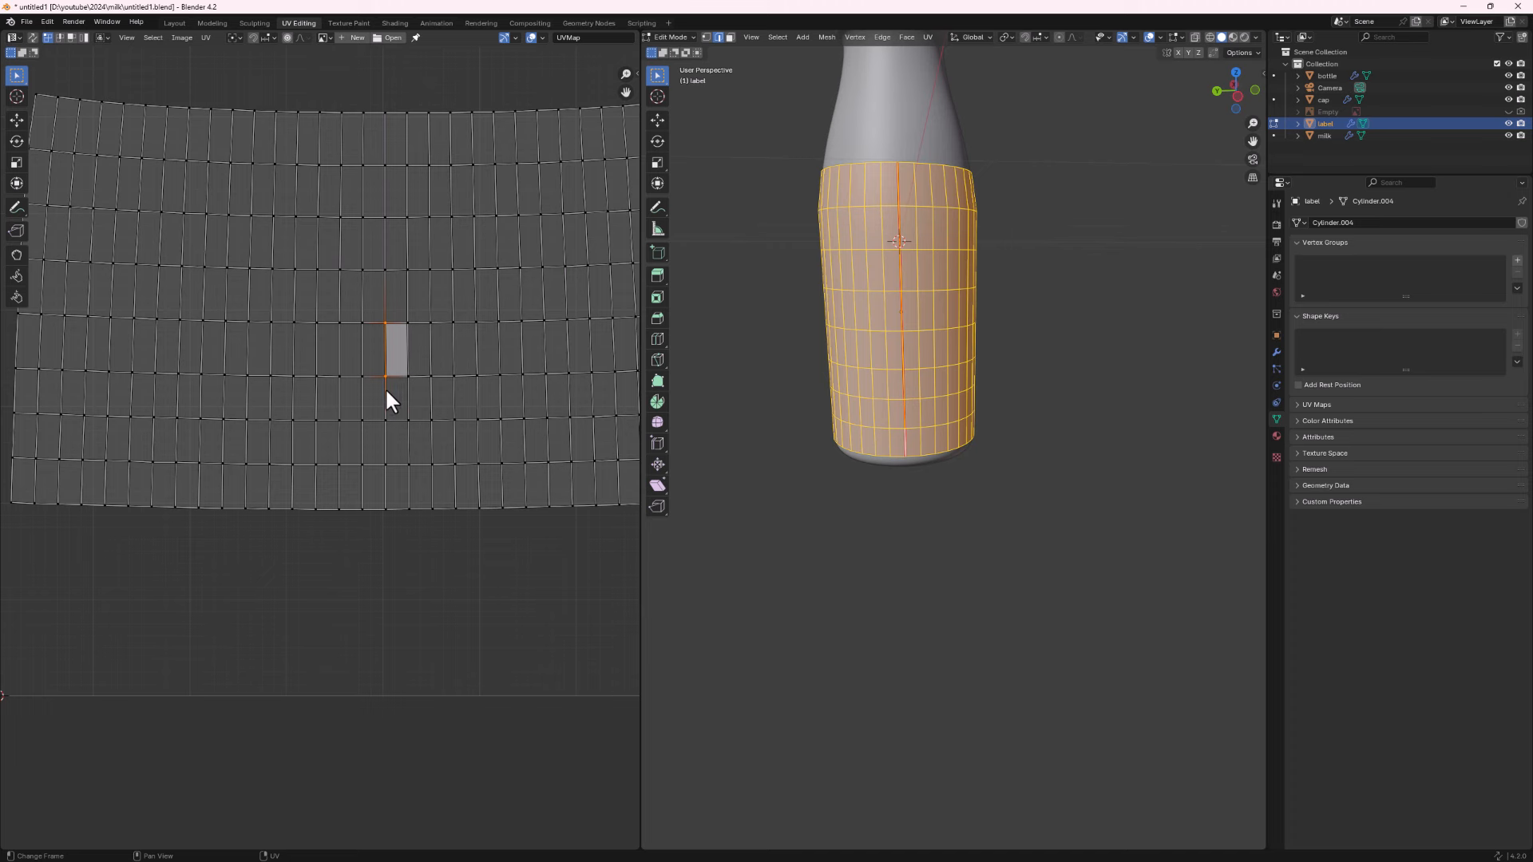
type("s")
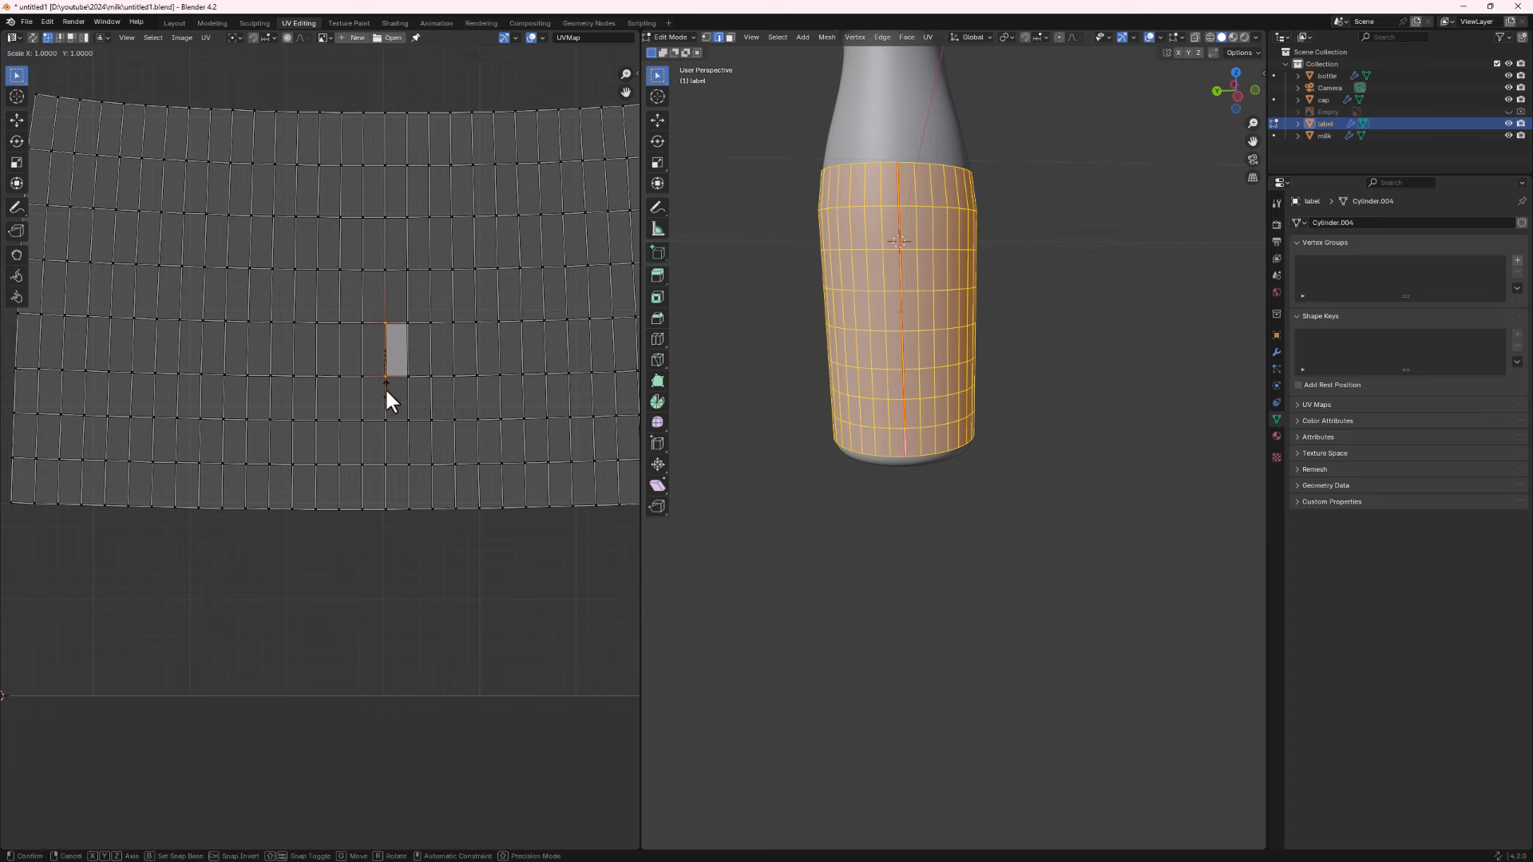
type("x")
type("0")
key("Return")
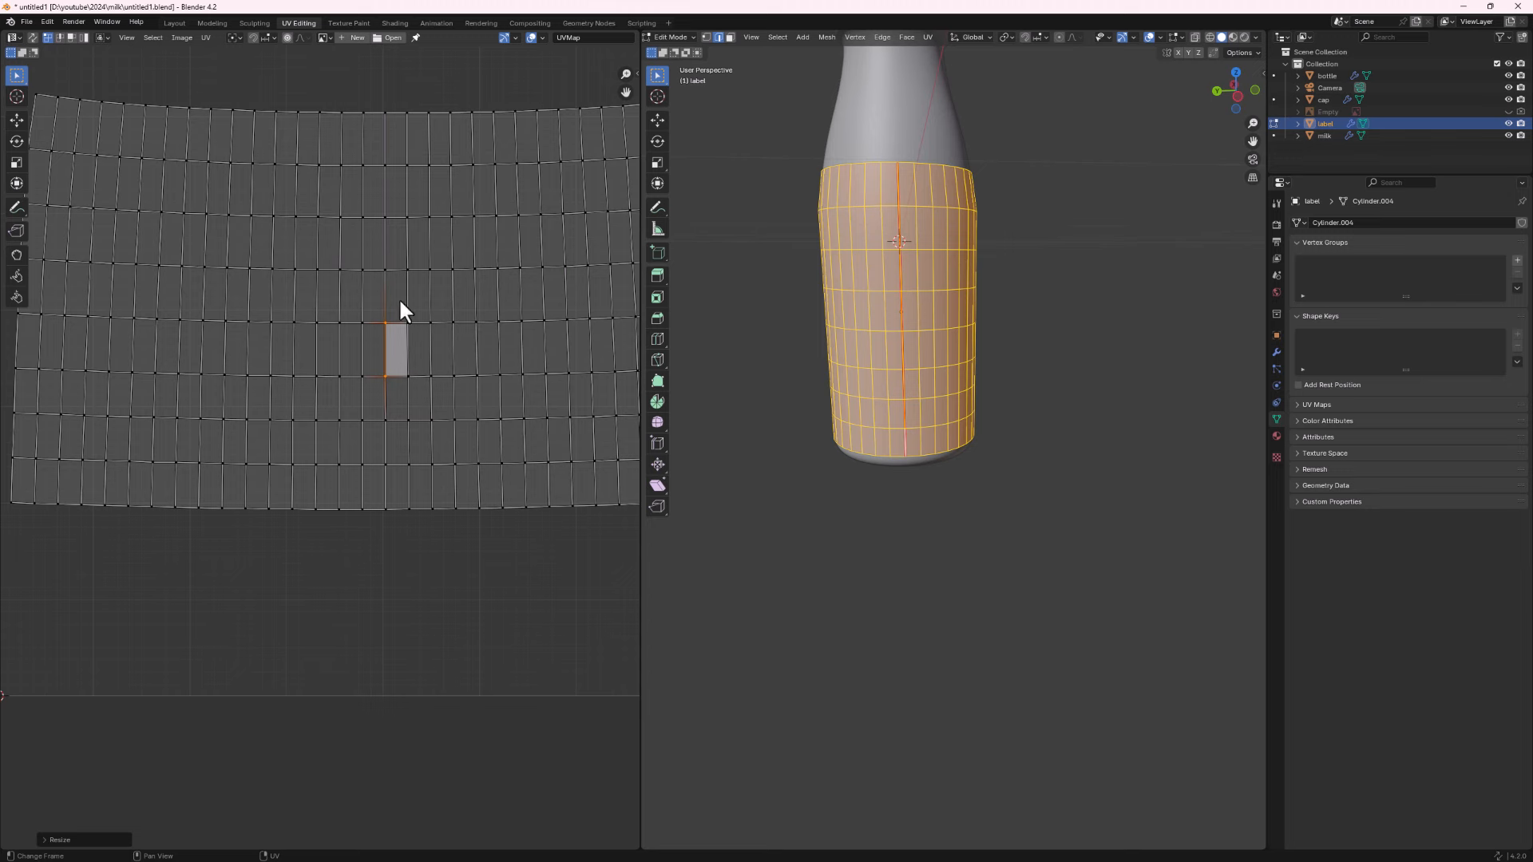
left_click_drag(405, 305, 411, 386)
type("s")
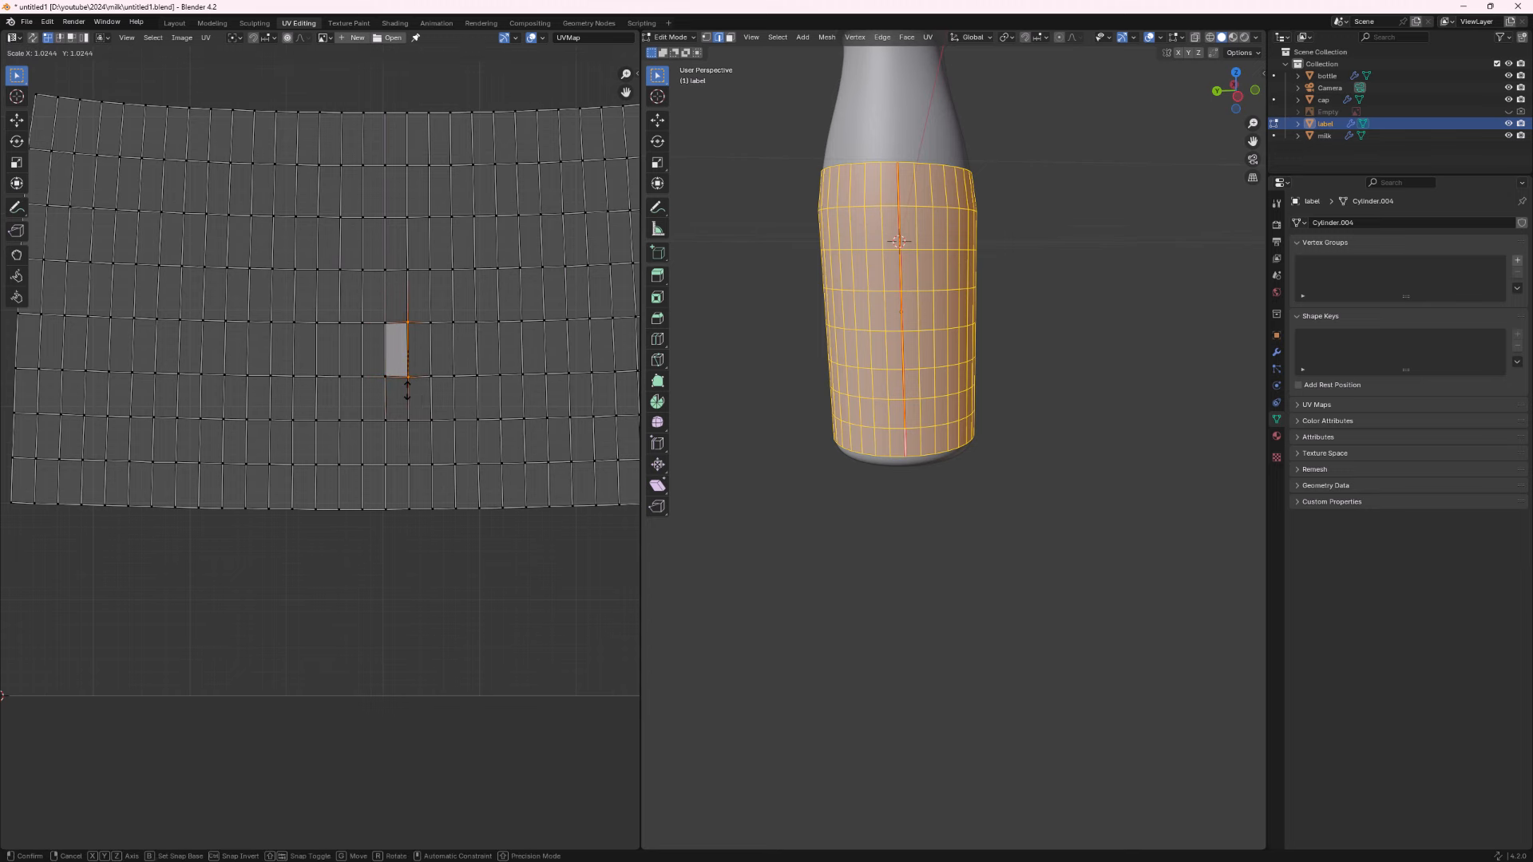
type("x0")
key("Return")
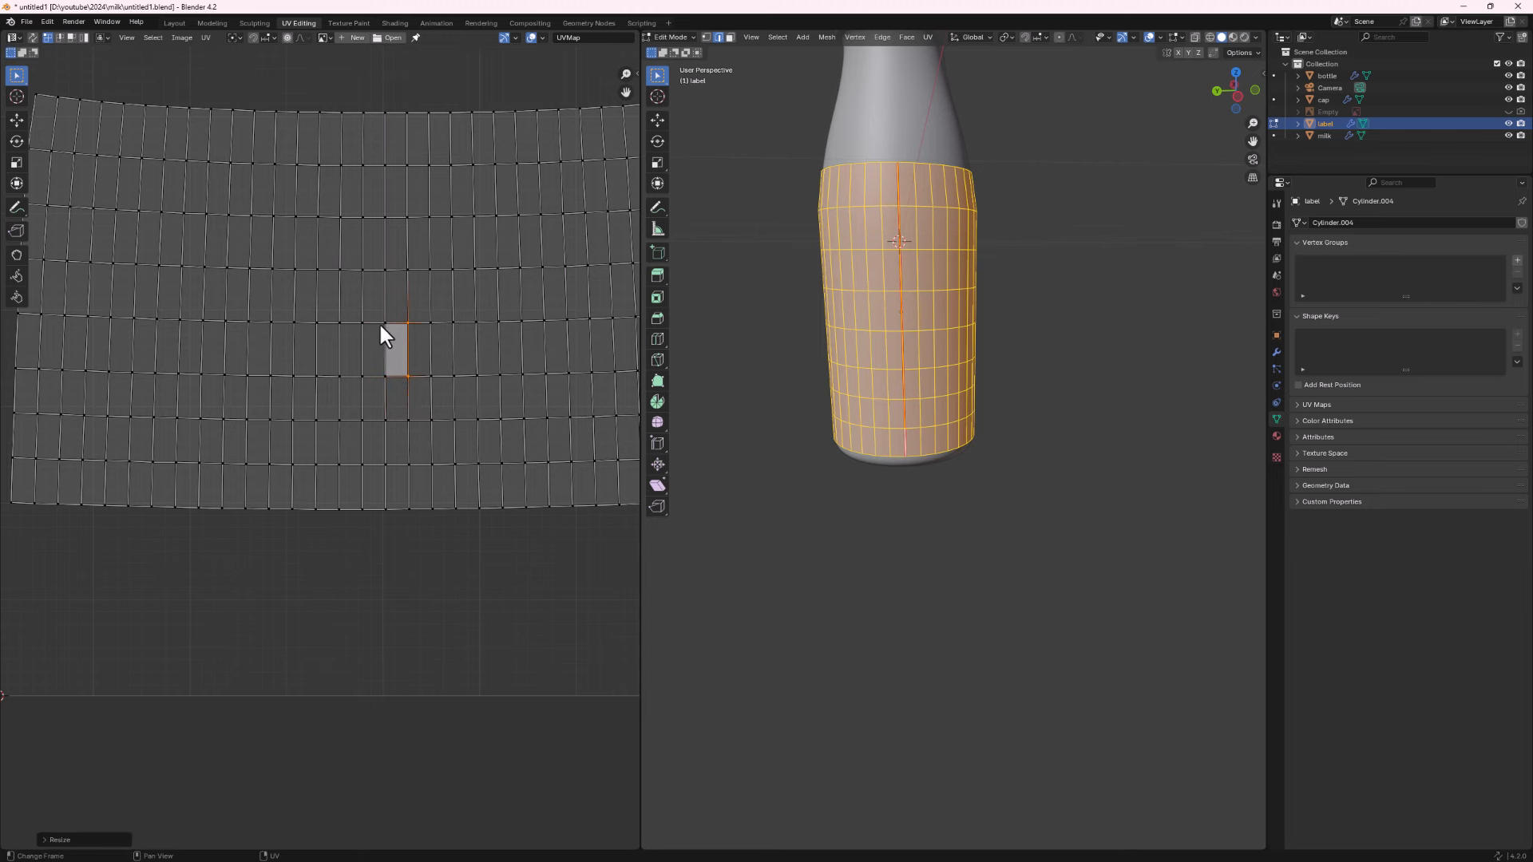
In UV face selection, invert the selection around the straightened active quad and apply Follow Active Quads to straighten the label island into a grid.
scroll(380, 337, "down", 2)
scroll(370, 366, "up", 2)
key("3")
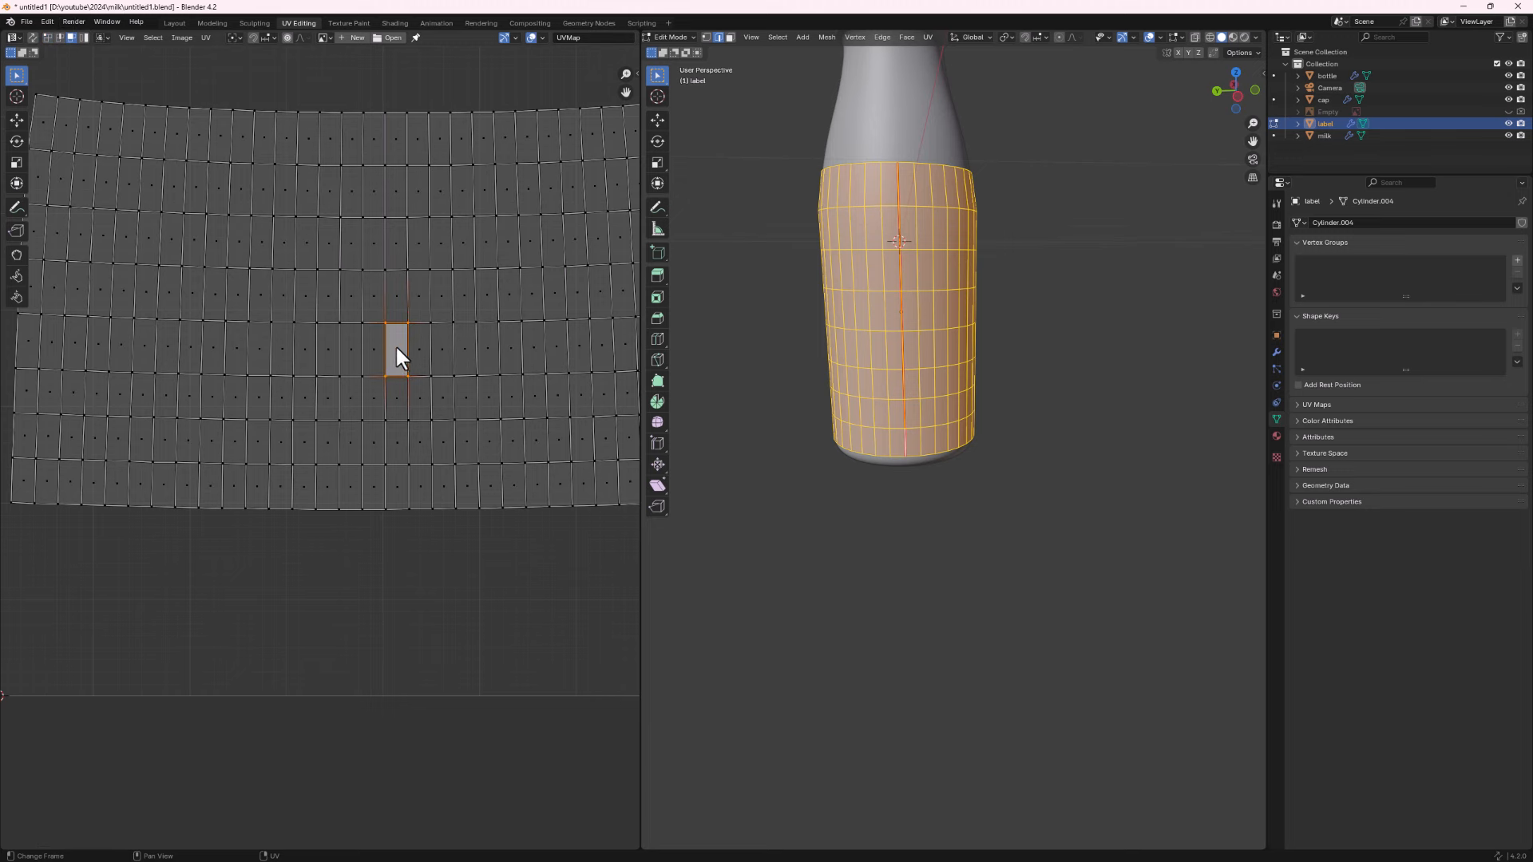
scroll(395, 343, "down", 2)
key("ctrl+i")
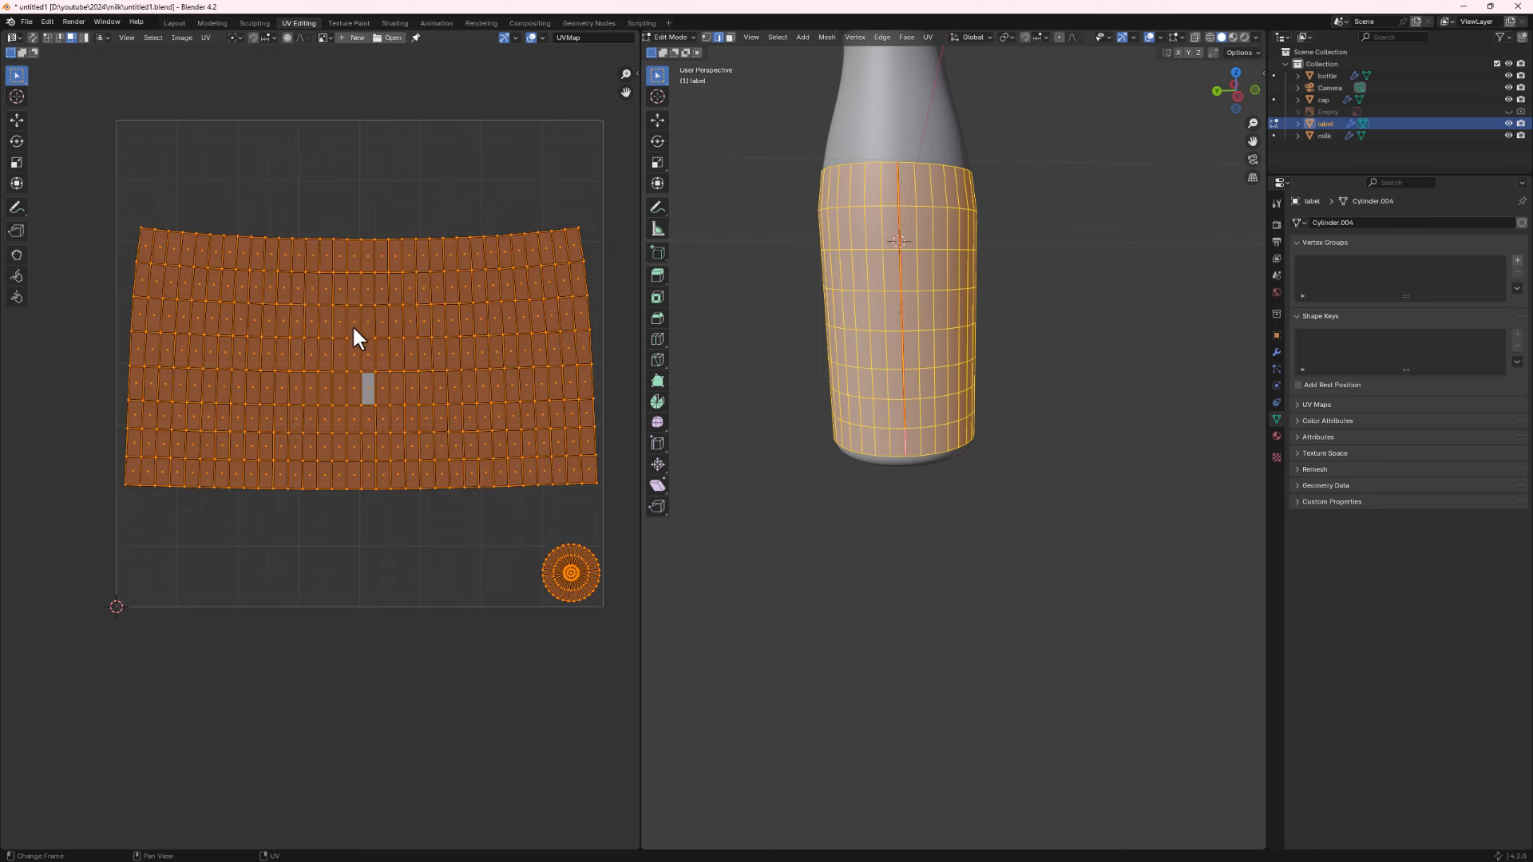
scroll(365, 397, "up", 1)
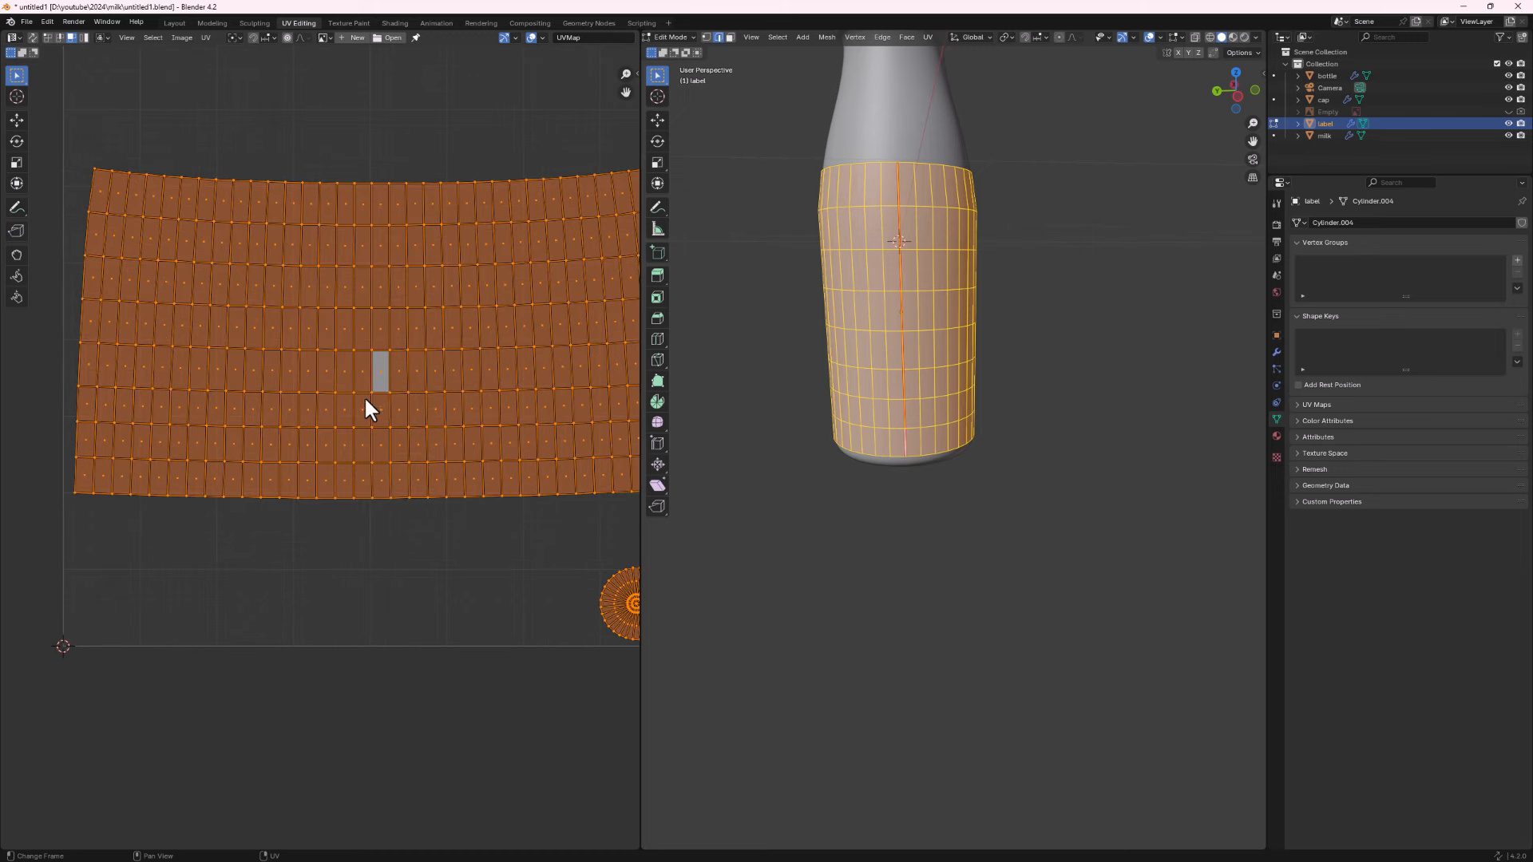
key("u")
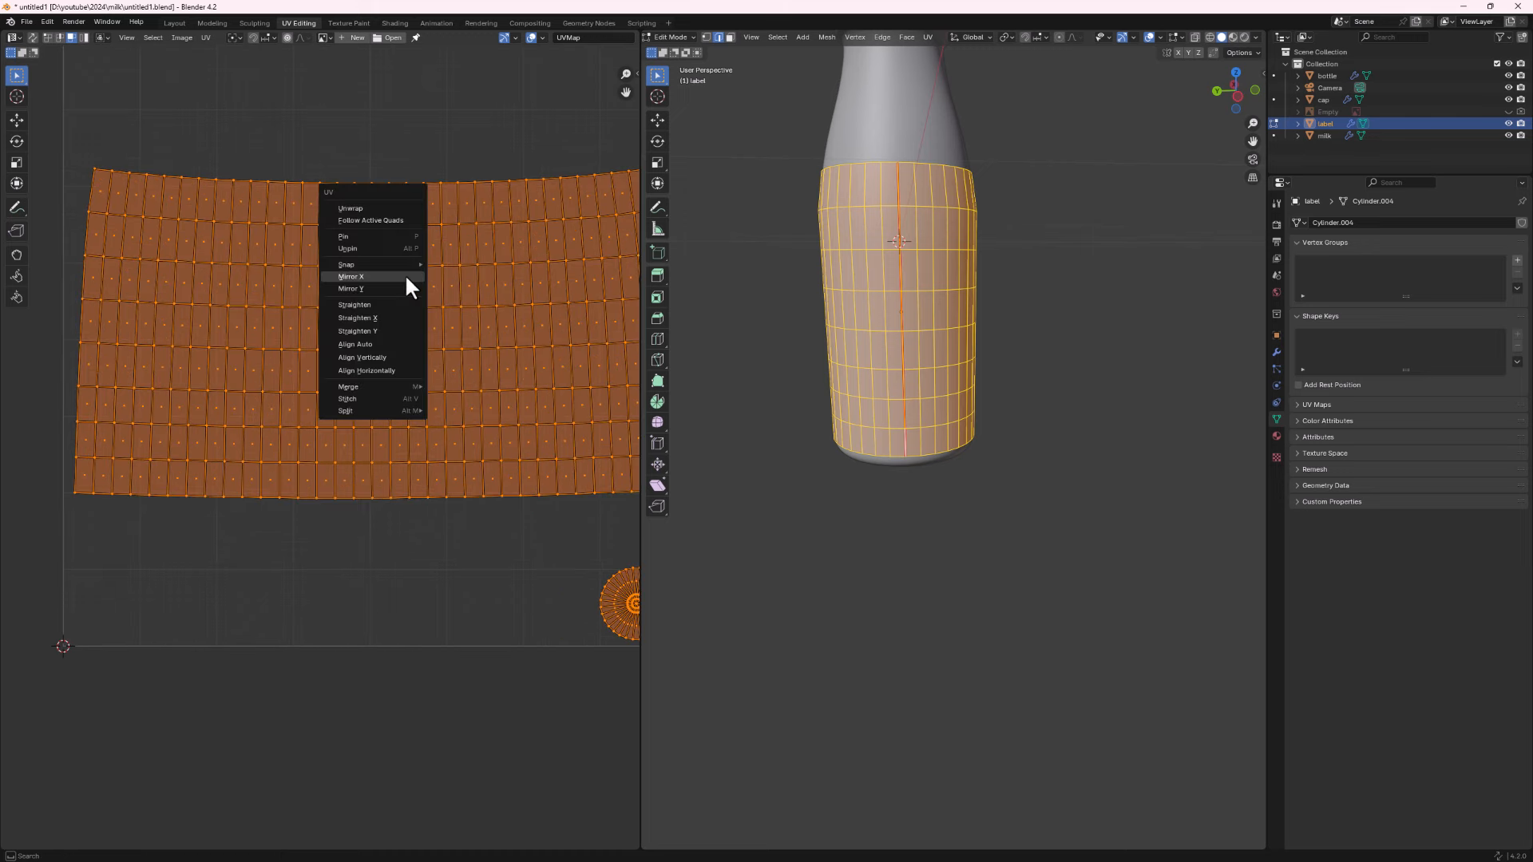
left_click(390, 220)
scroll(467, 454, "down", 3)
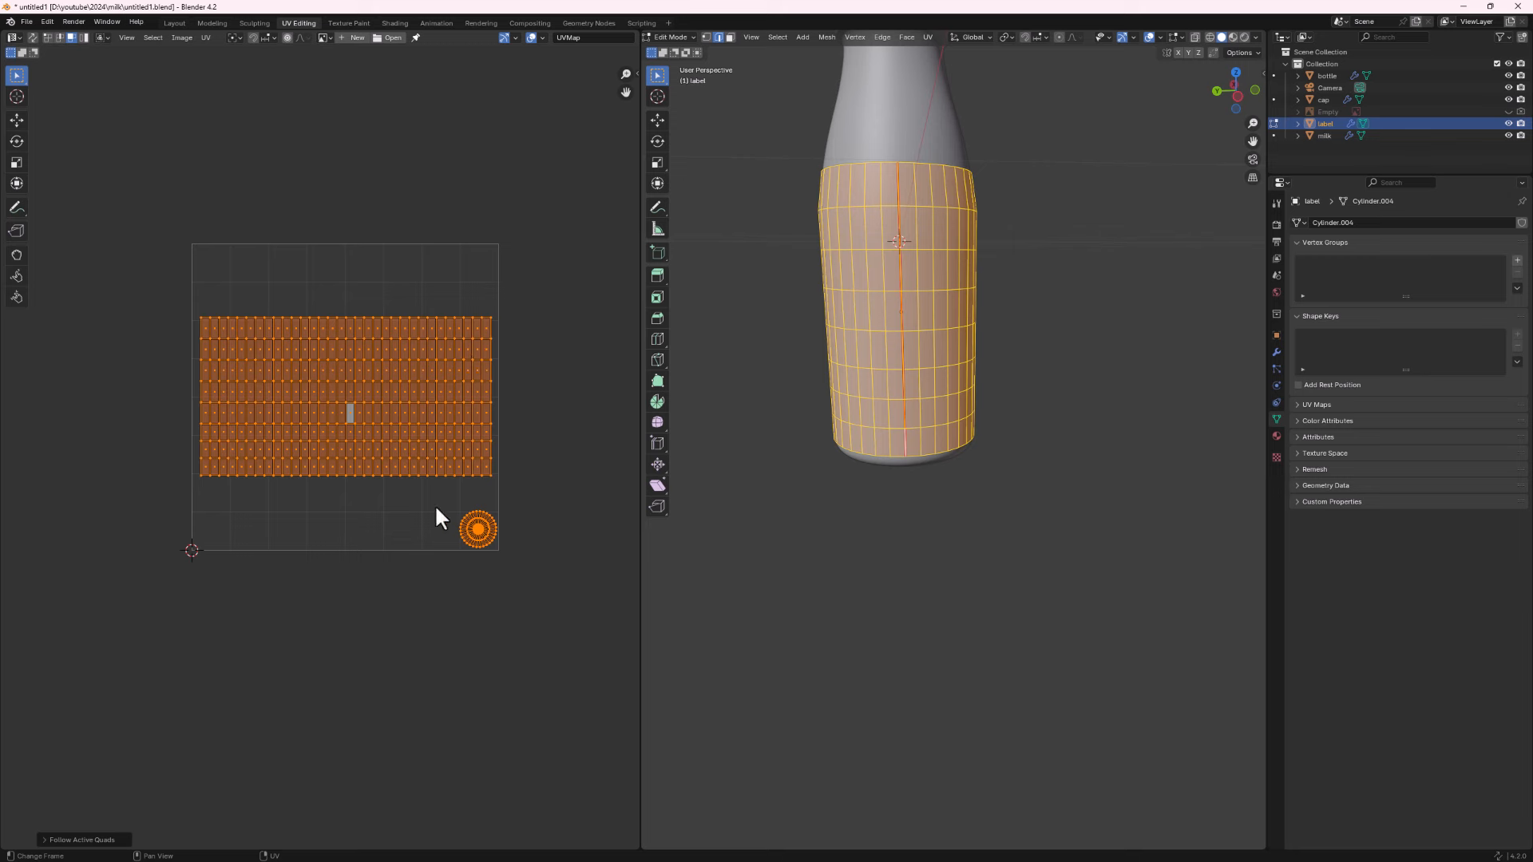
Move the UV islands up about 0.19 along Y and scale them up uniformly until the grid fills the UV square's width, then deselect.
key("g")
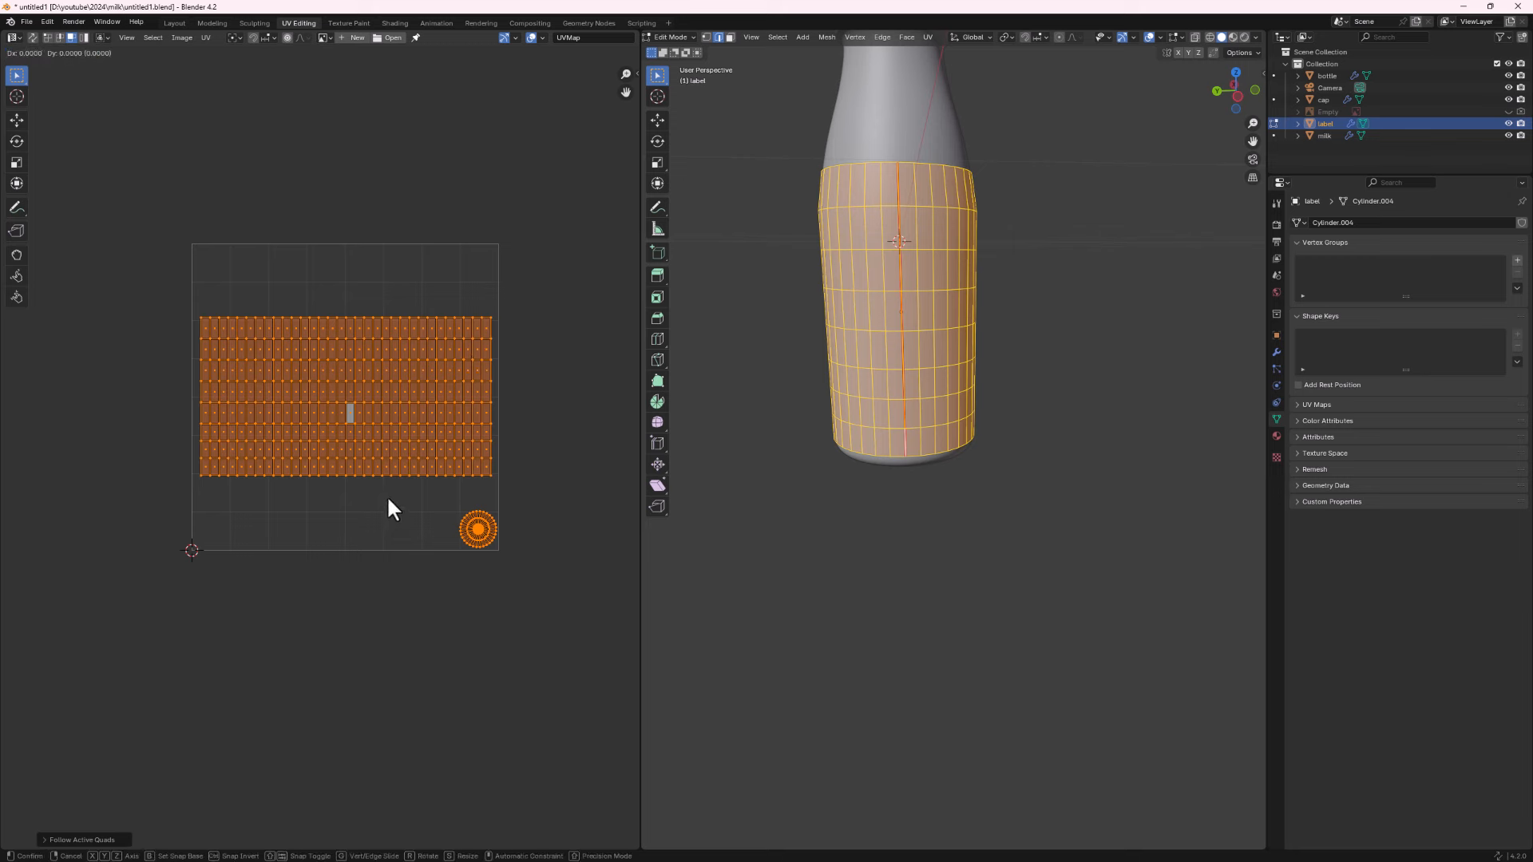
key("y")
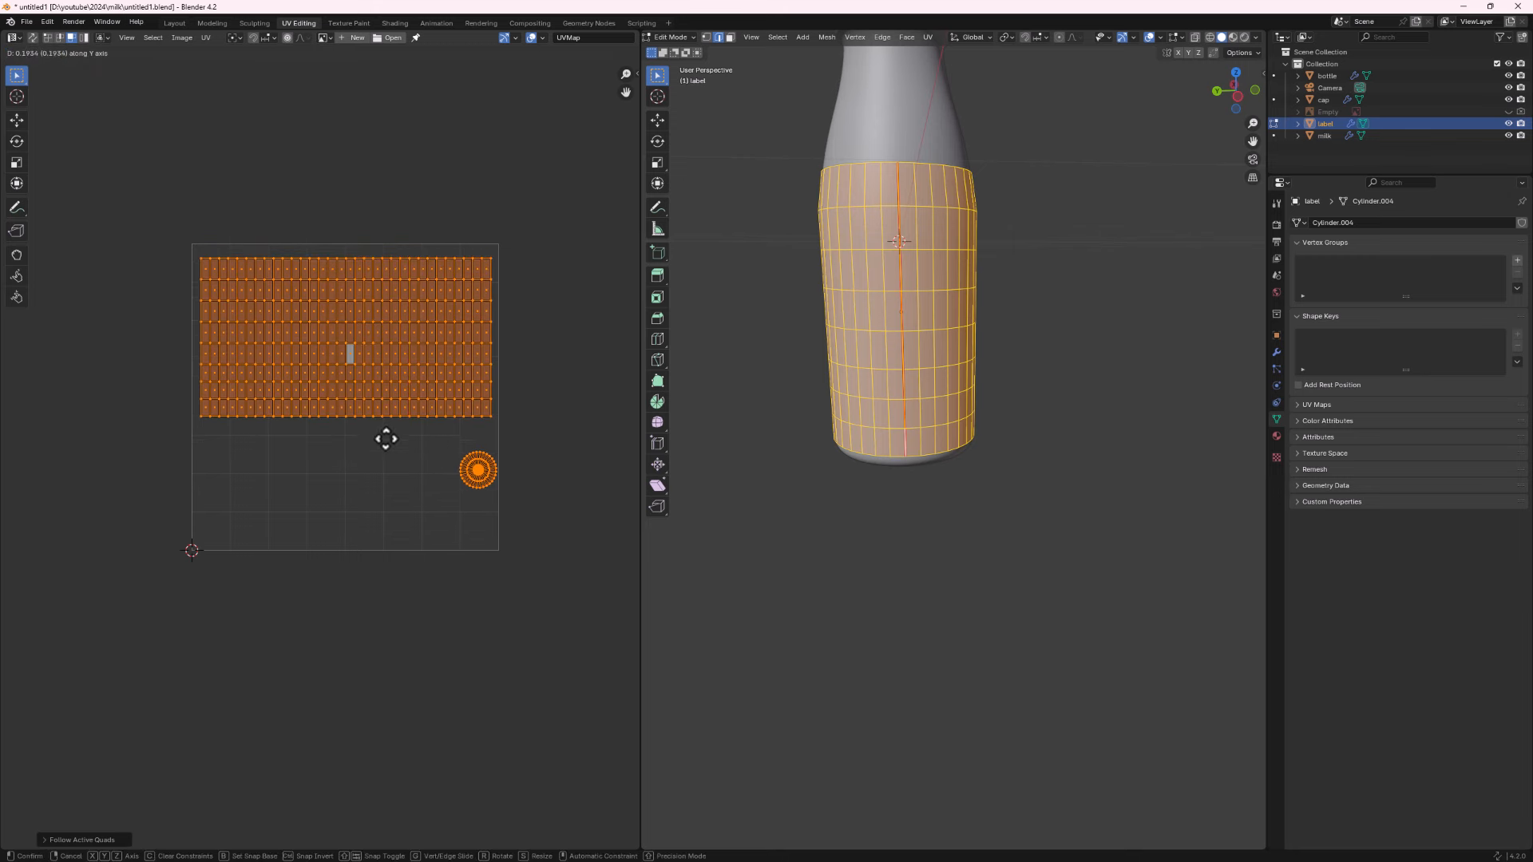
left_click(387, 439)
key("s")
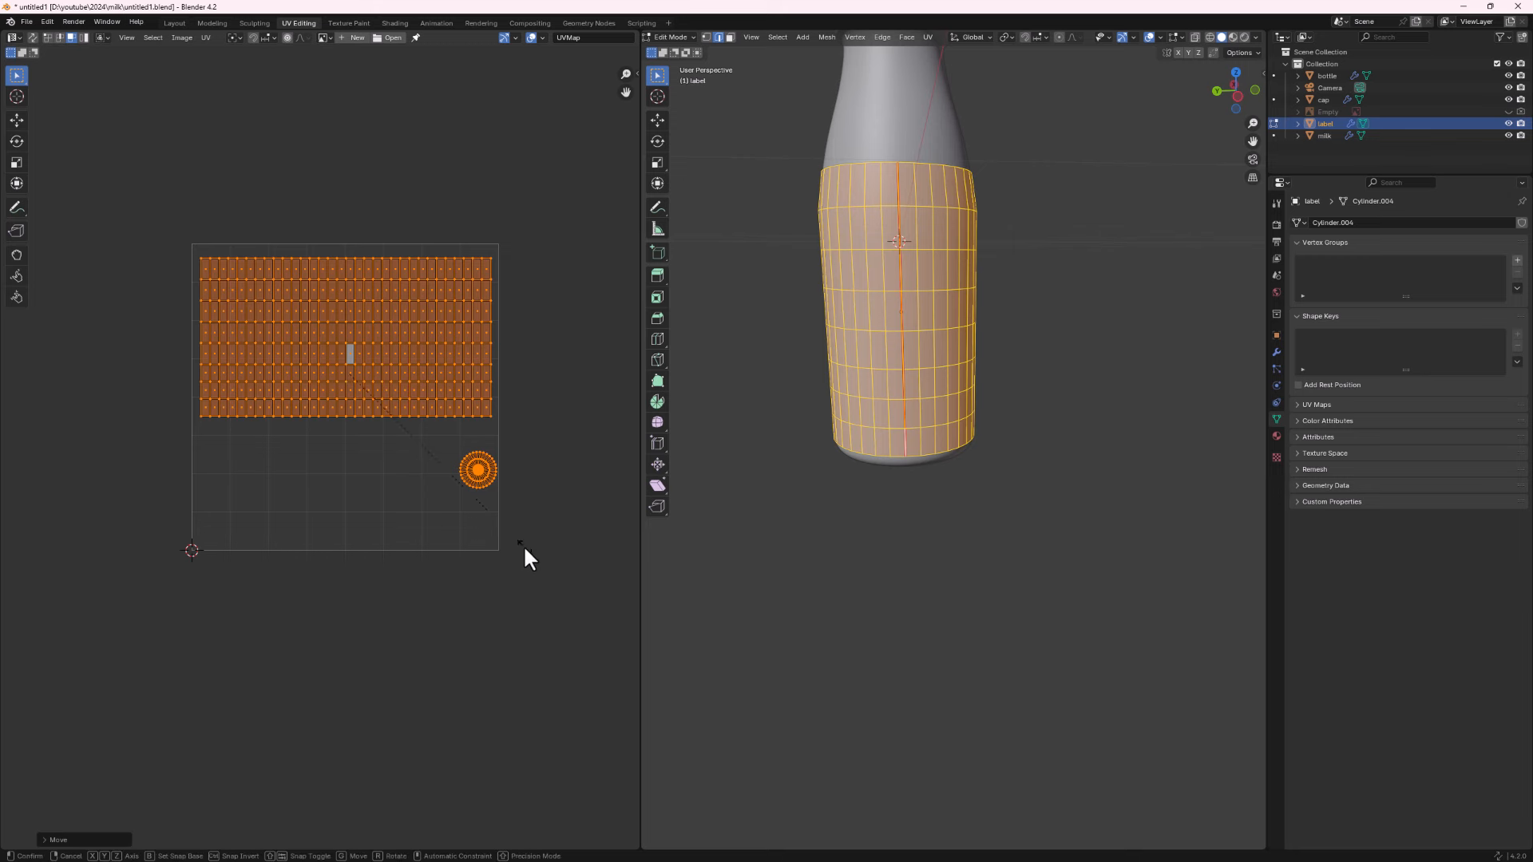
left_click(532, 564)
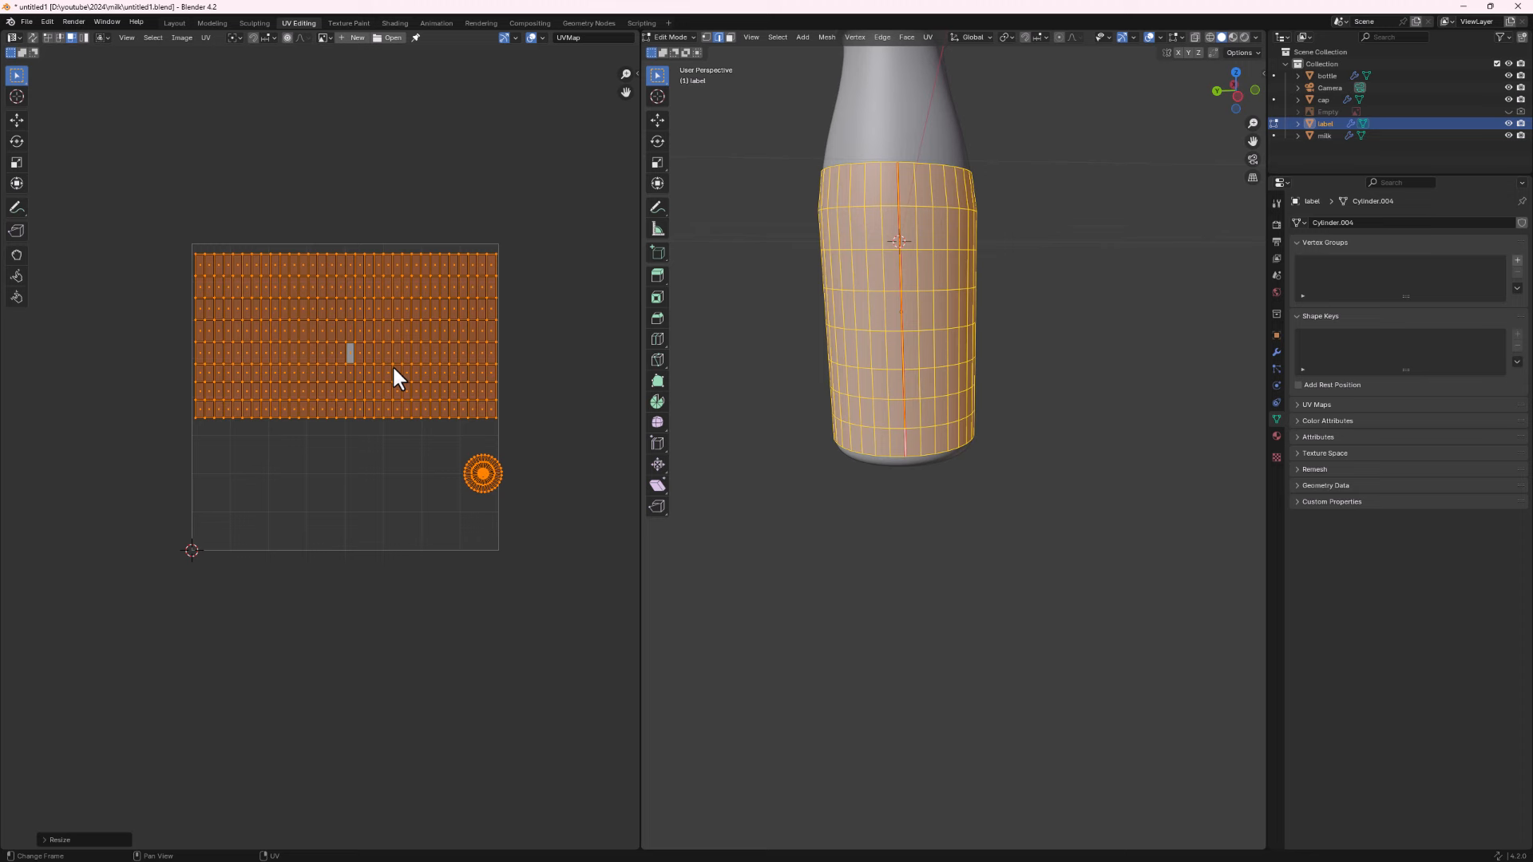
scroll(375, 364, "up", 1)
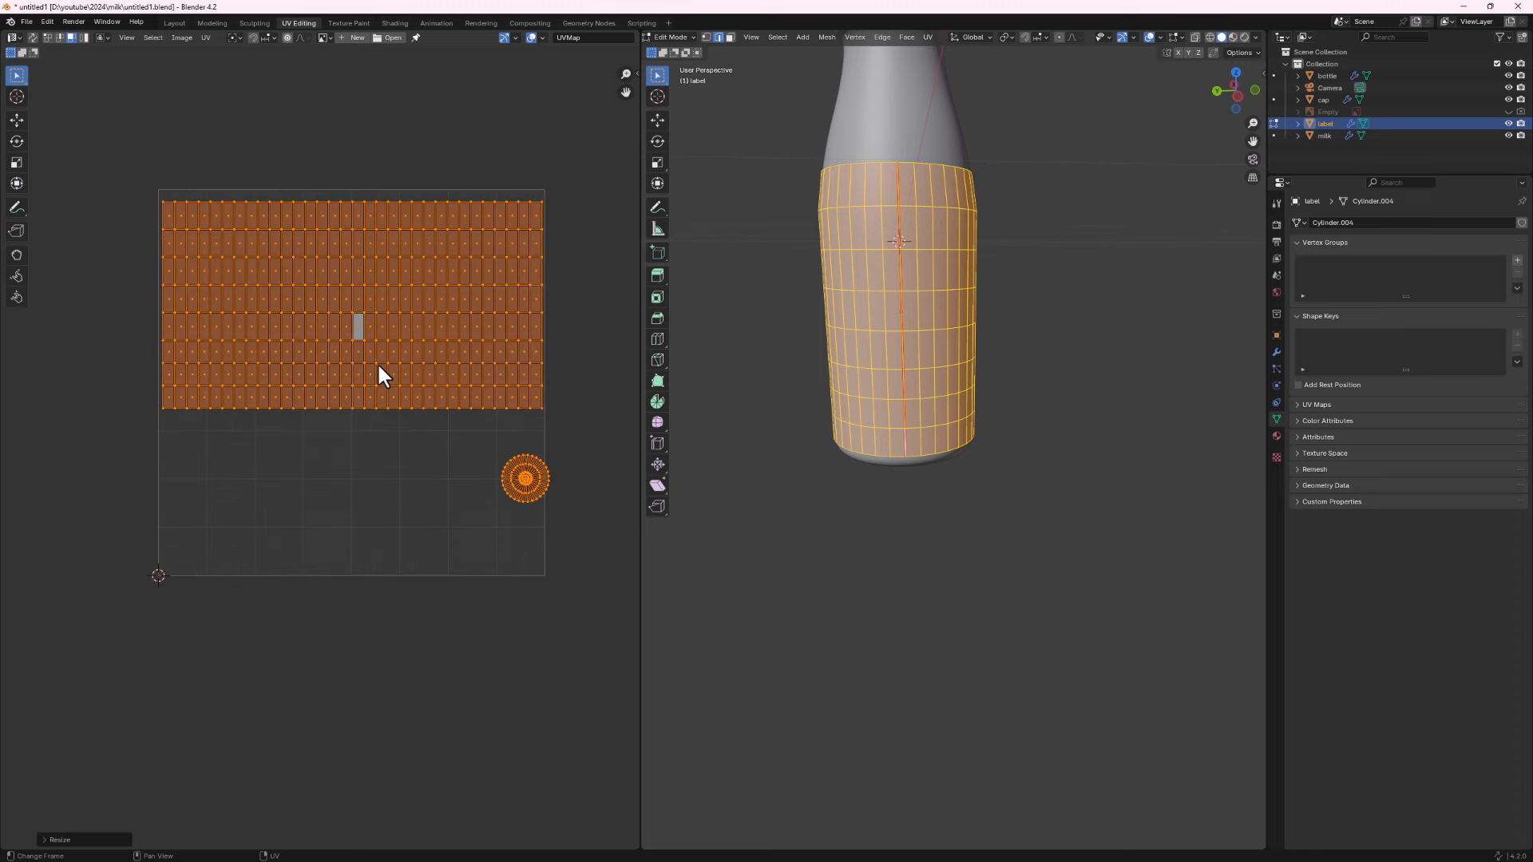
left_click(442, 458)
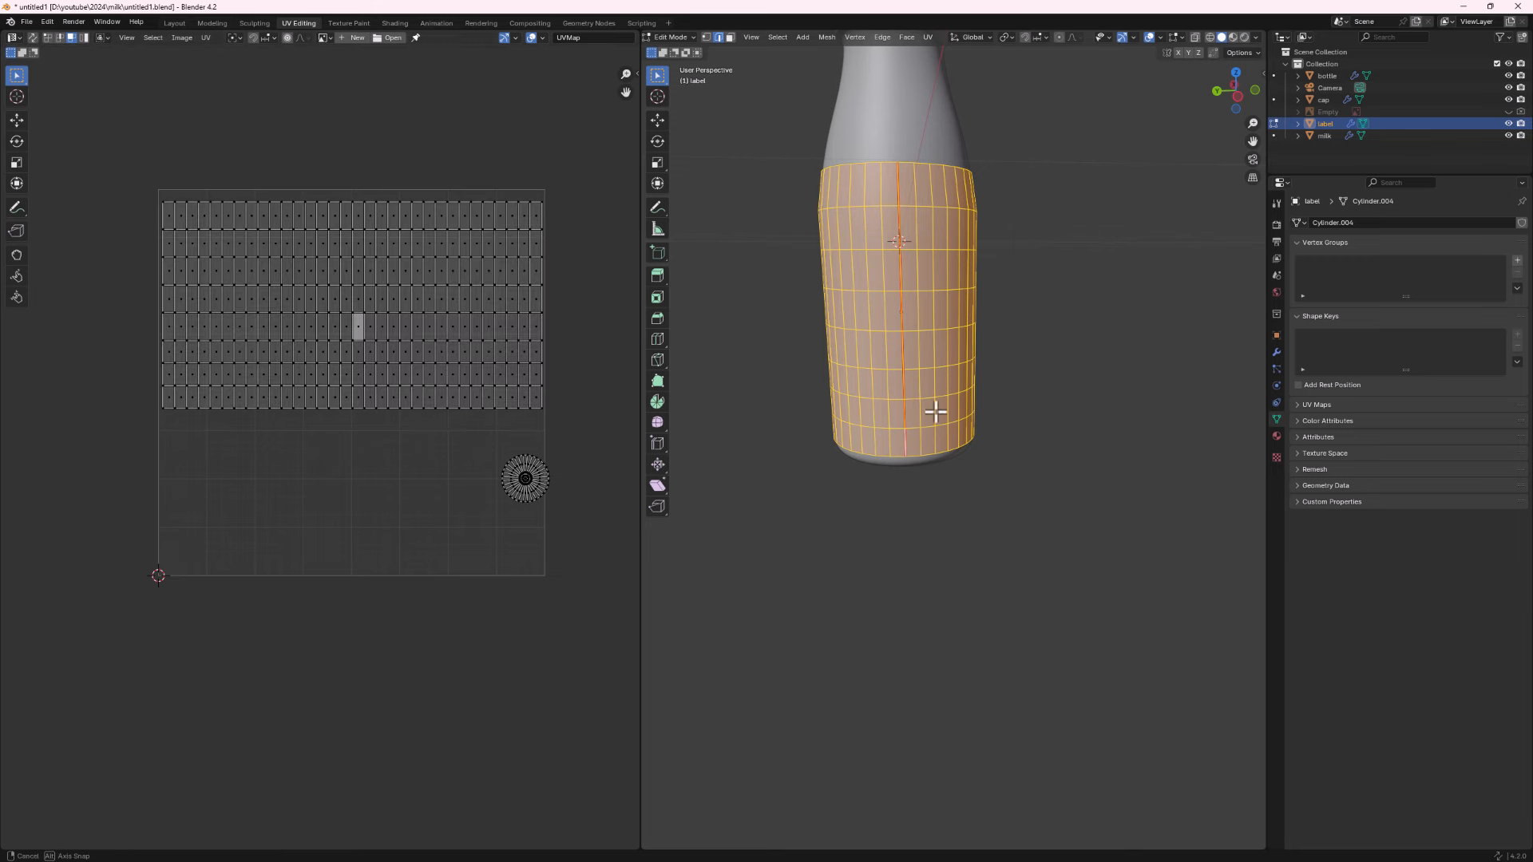
Set up a PNG export of the label's UV layout in the milk folder, incrementing the number in the label file name.
middle_click_drag(931, 410, 1003, 424)
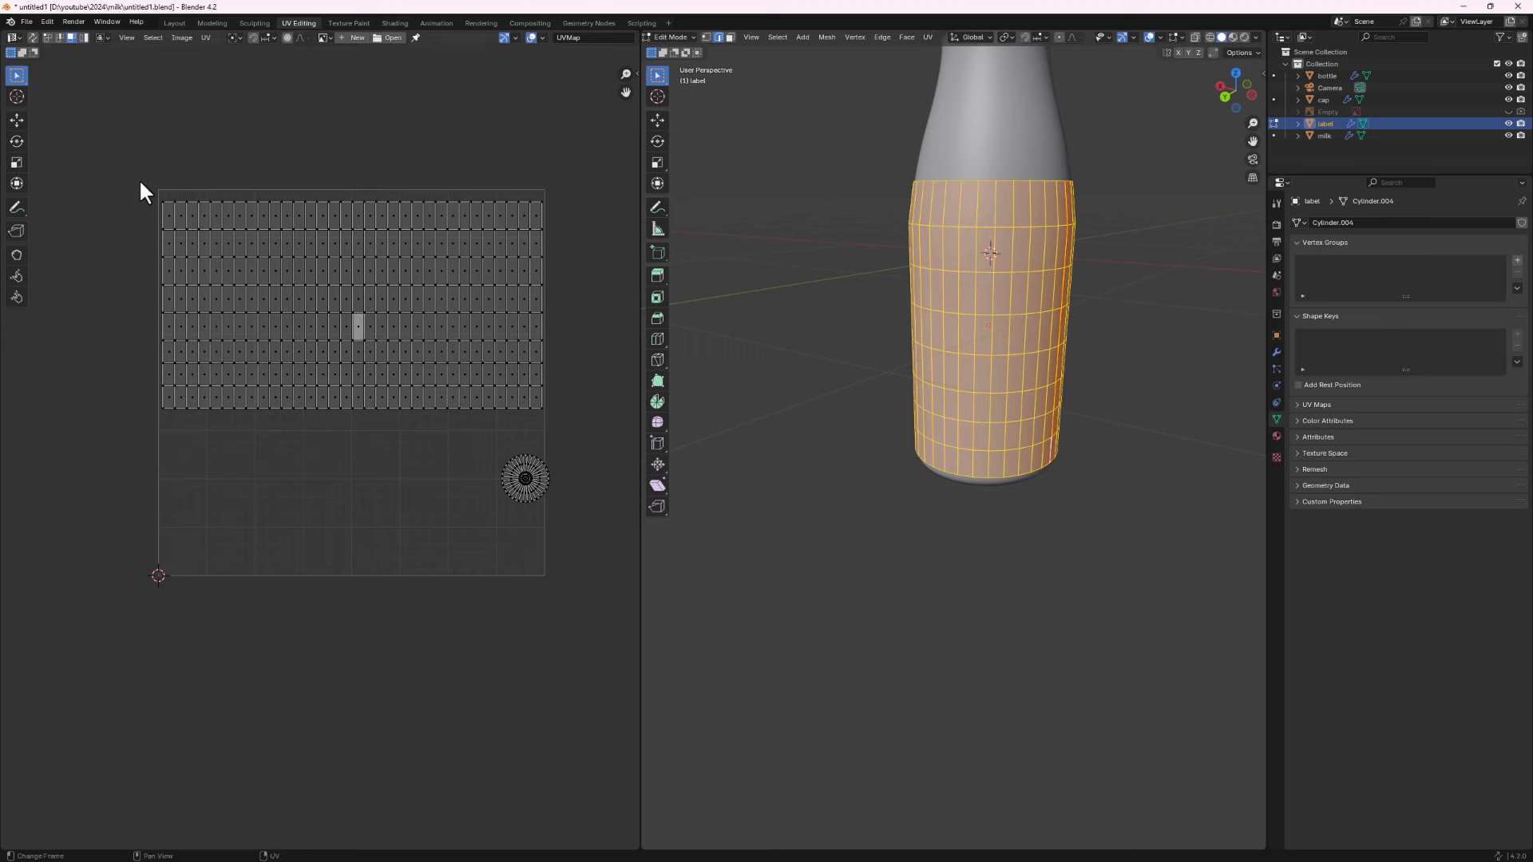
left_click(205, 38)
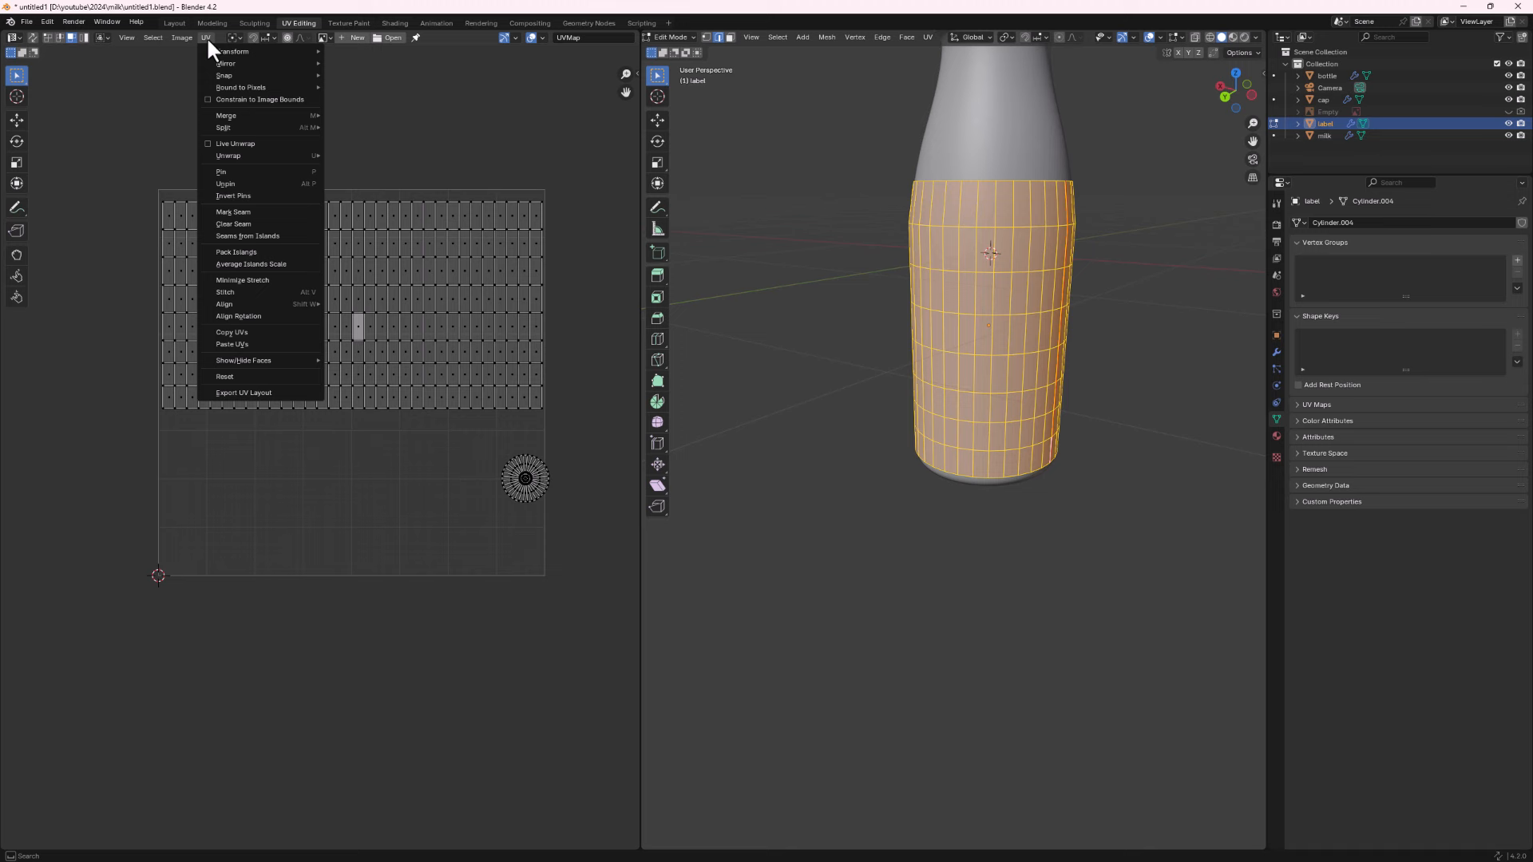
left_click(266, 393)
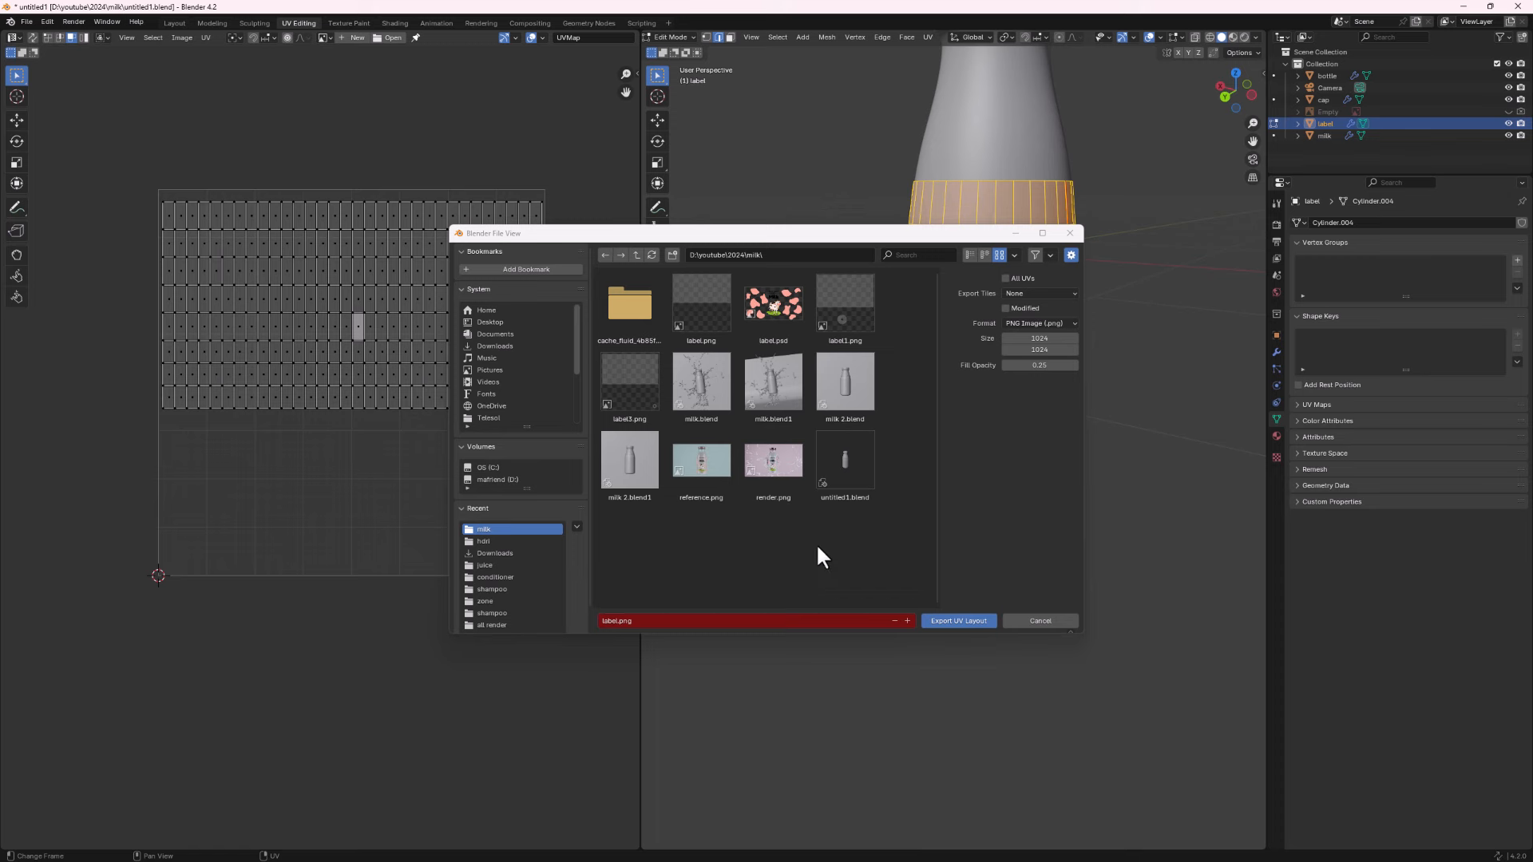
left_click(908, 621)
left_click(908, 620)
left_click(908, 621)
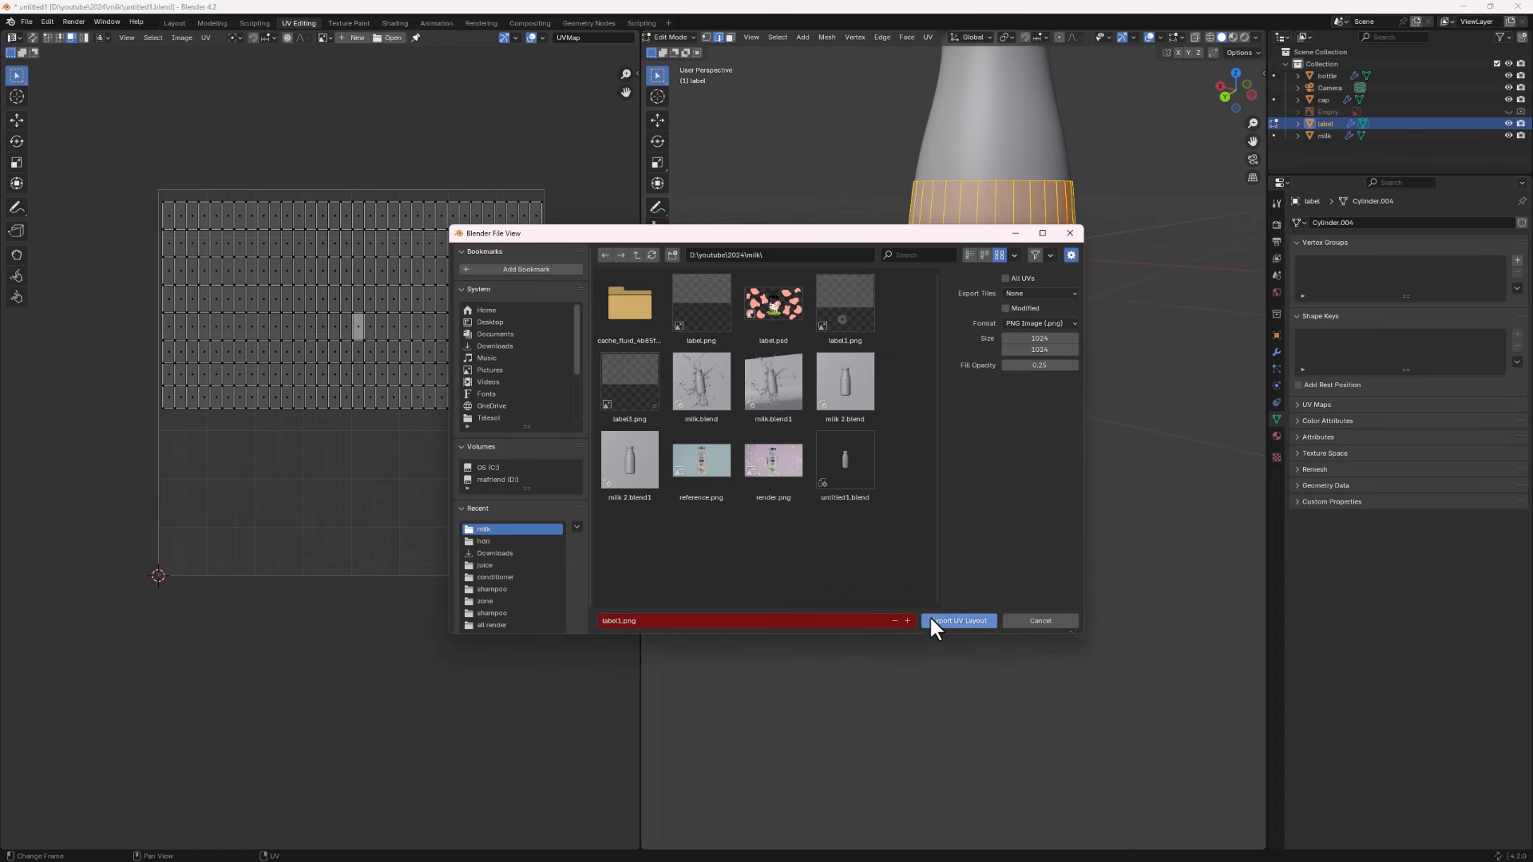
Export the label's UV layout as a PNG image and switch to Photoshop with the label artwork open.
left_click(936, 620)
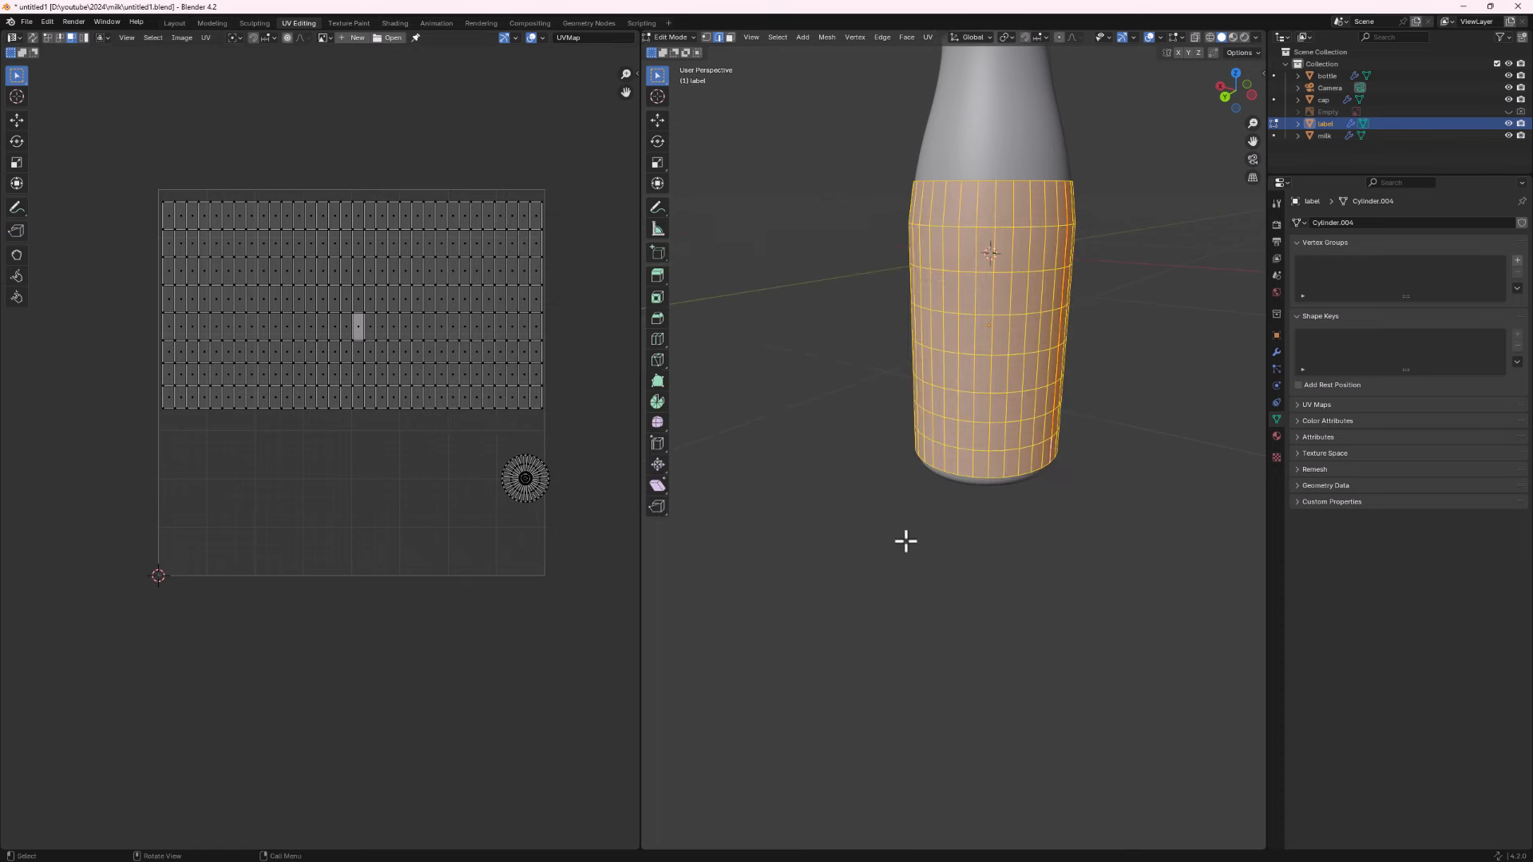
key("super")
left_click(939, 848)
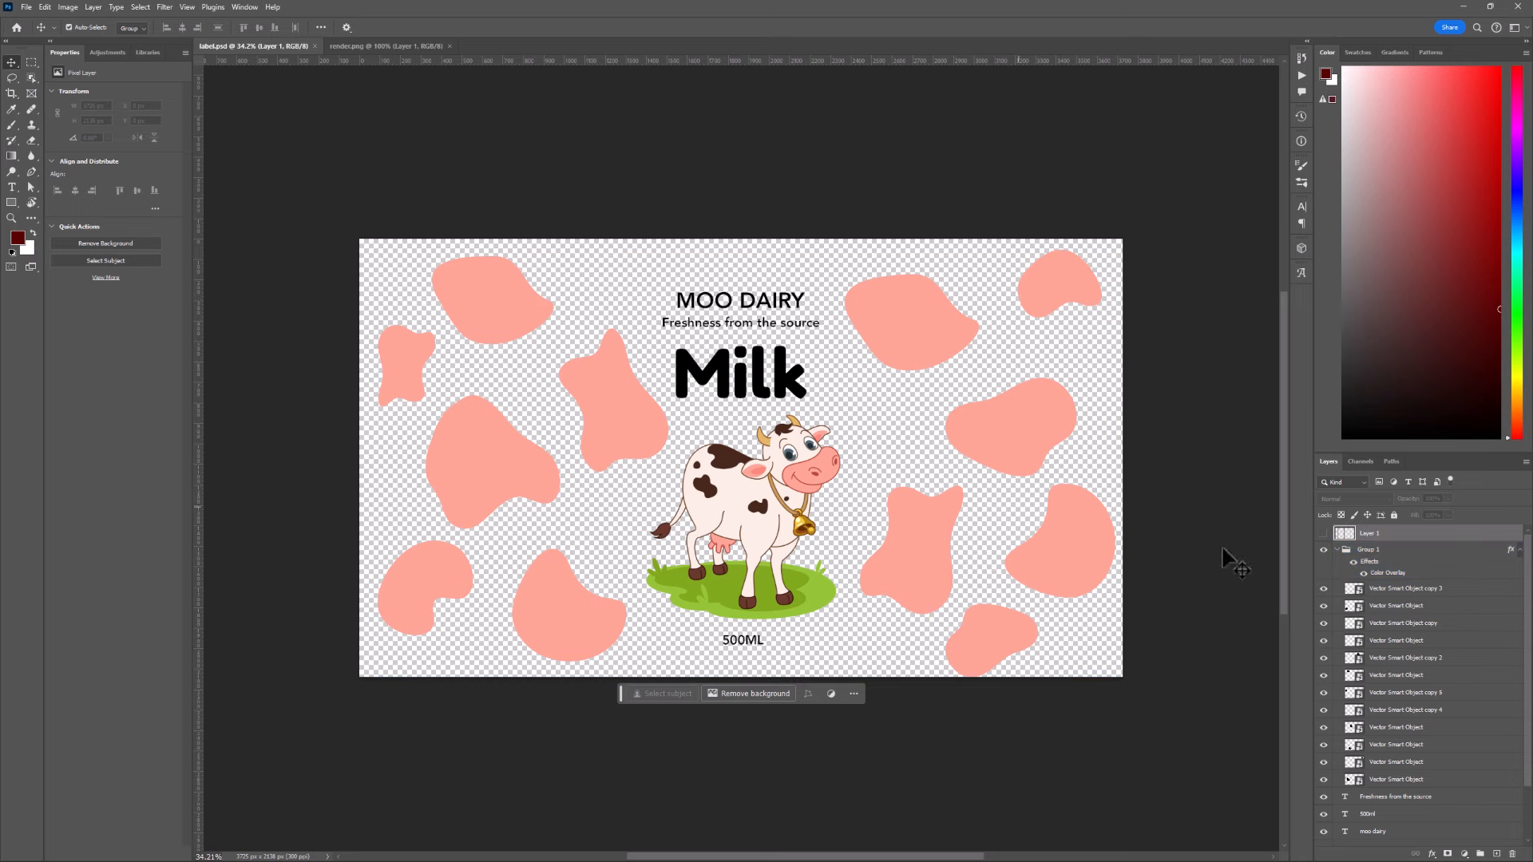
Compare the milk label artwork with the UV grid by showing and hiding Layer 1, and return to Blender.
left_click(1325, 534)
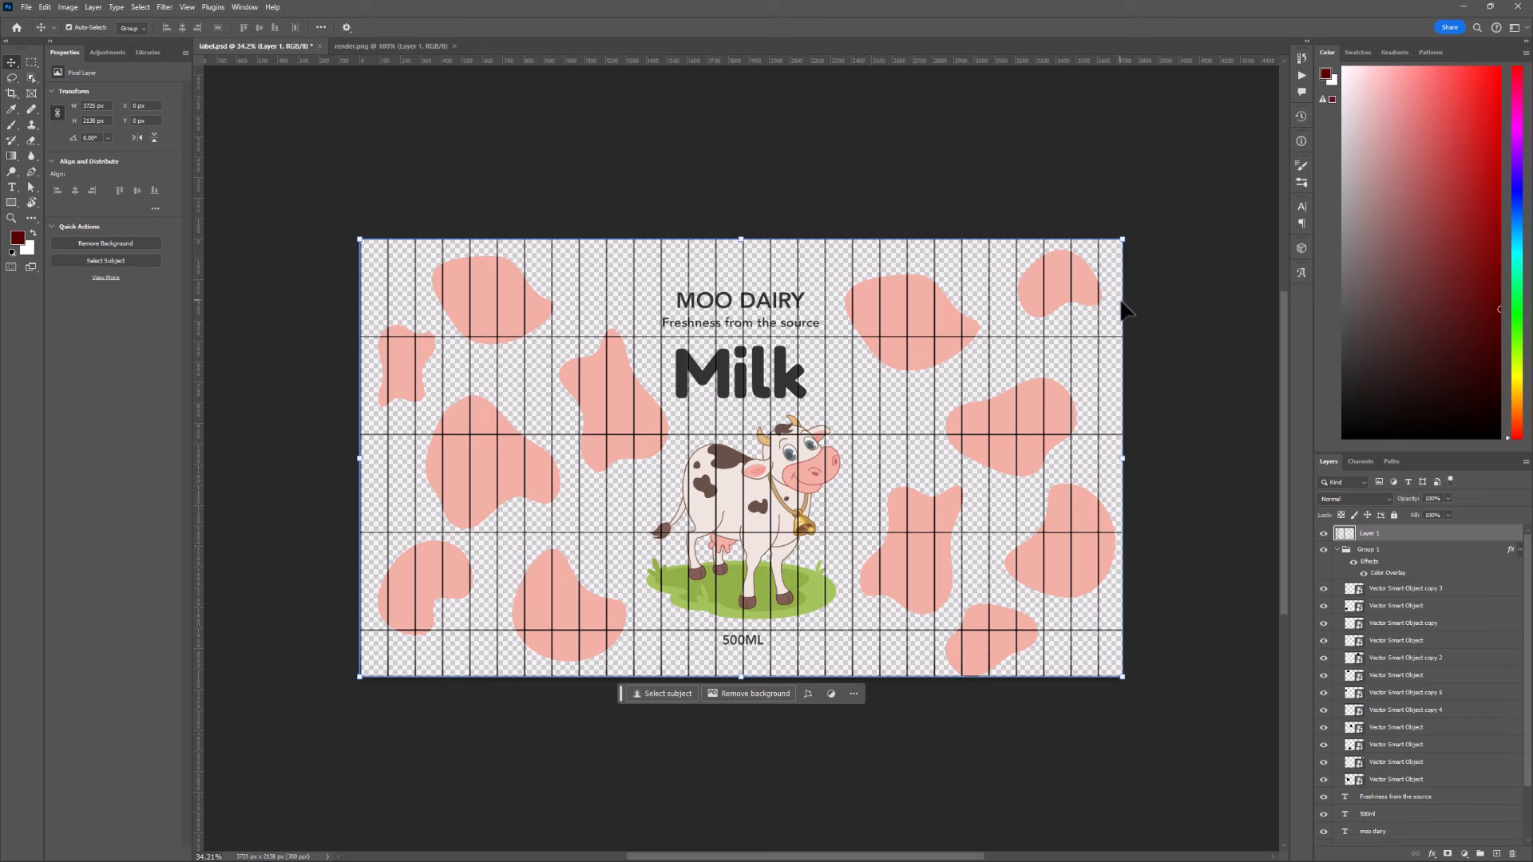
left_click(1324, 533)
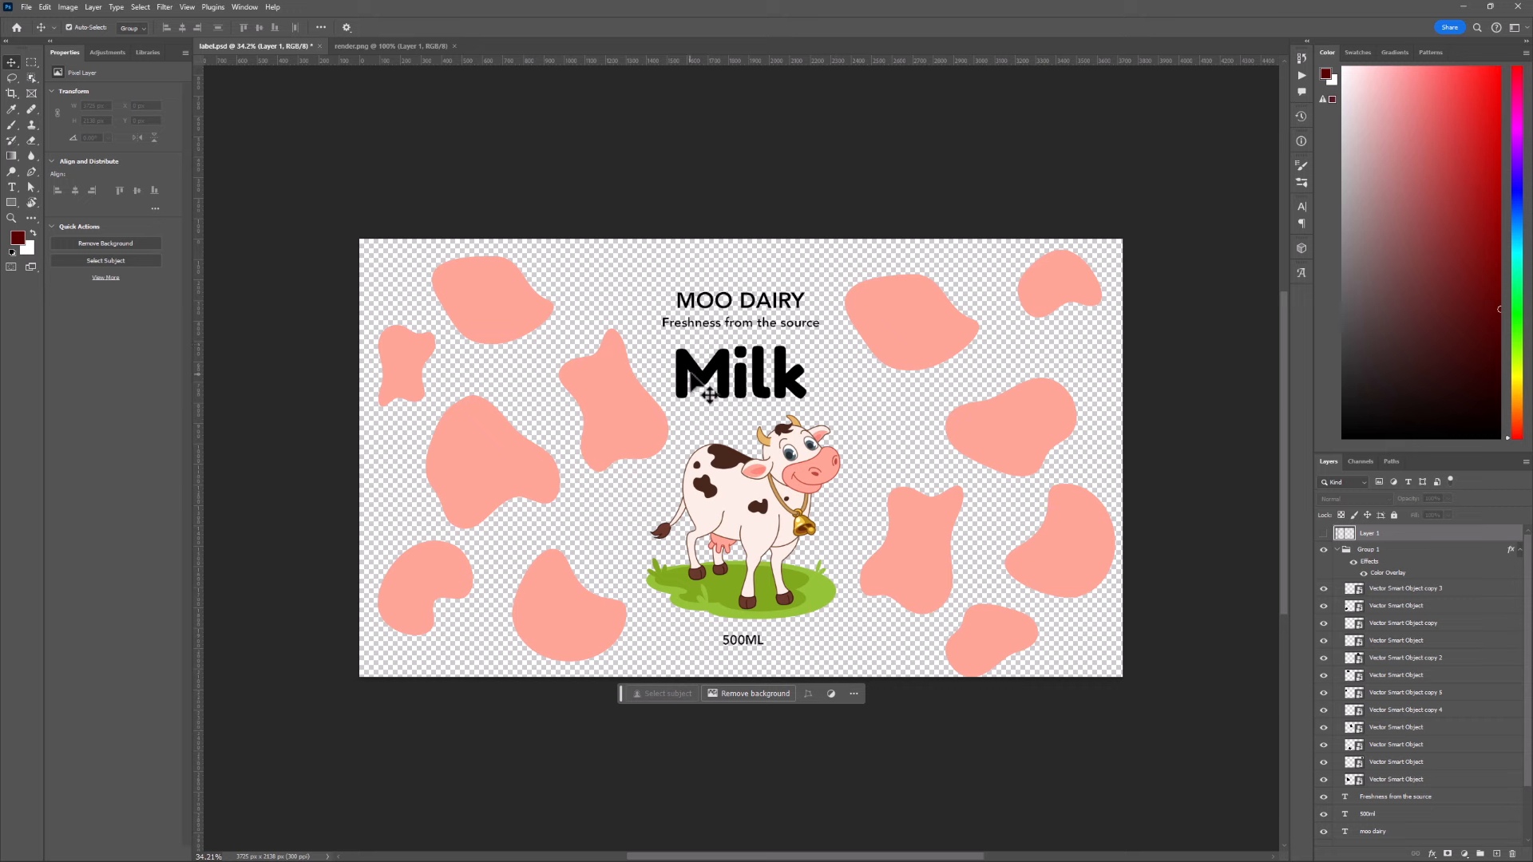
left_click(701, 390)
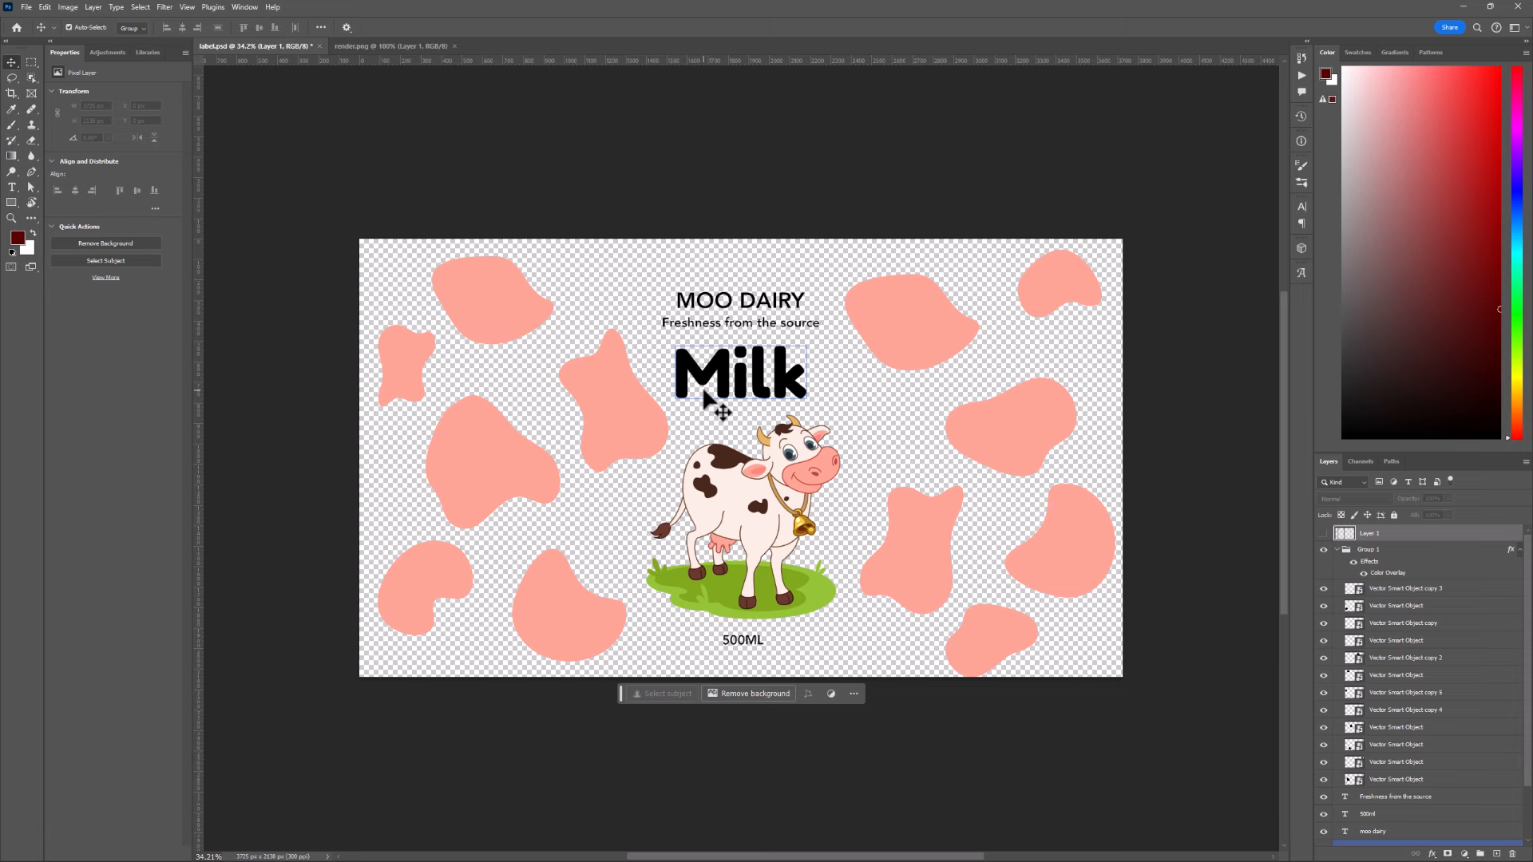
left_click(1464, 6)
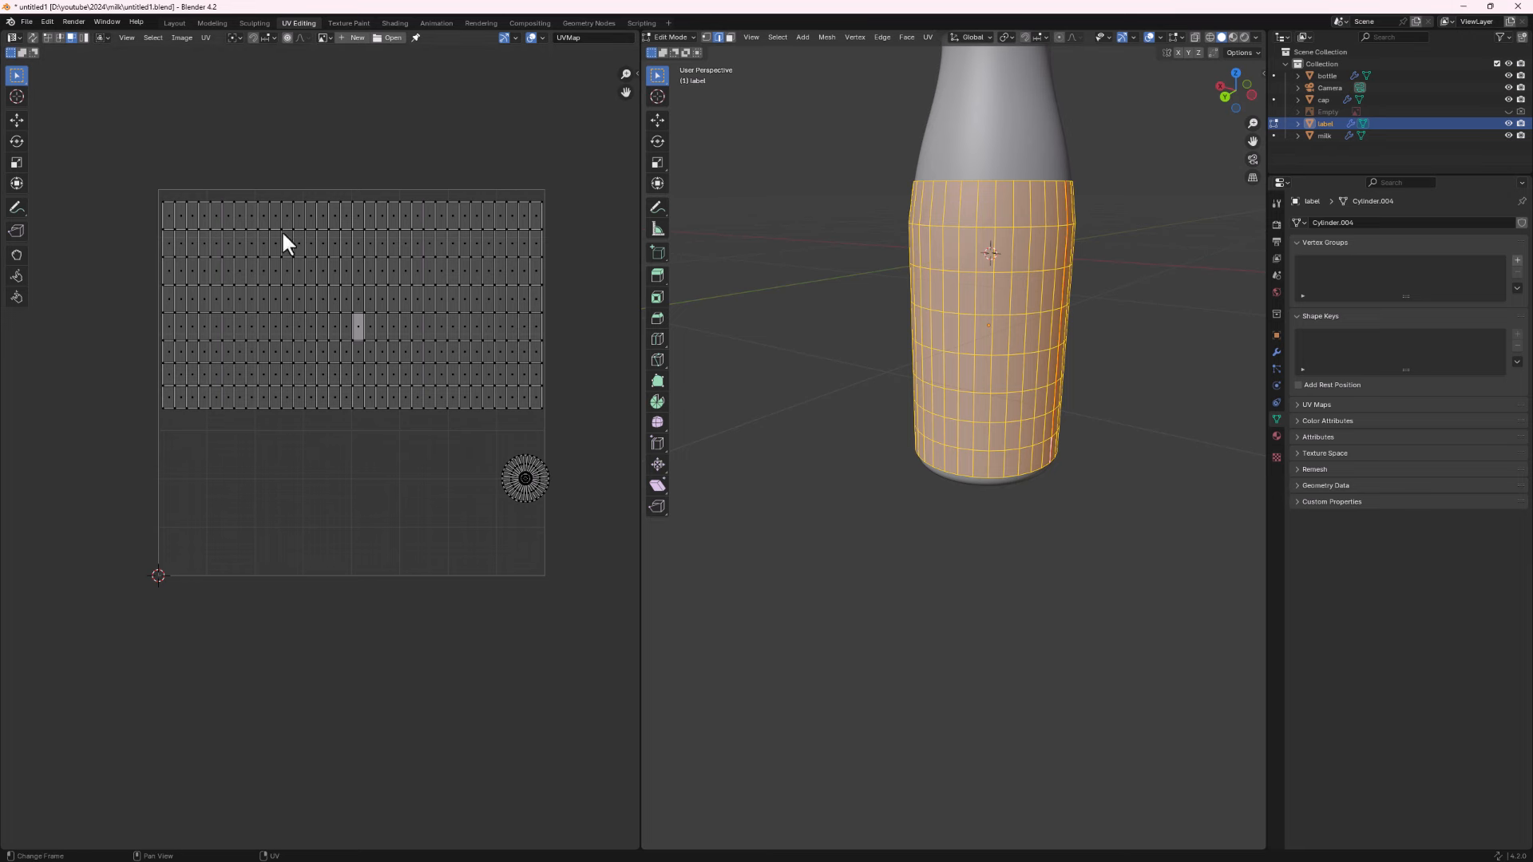
Switch to the Layout workspace and enlarge the timeline area to nearly half the window height.
left_click(182, 37)
mouse_move(149, 38)
scroll(844, 356, "down", 4)
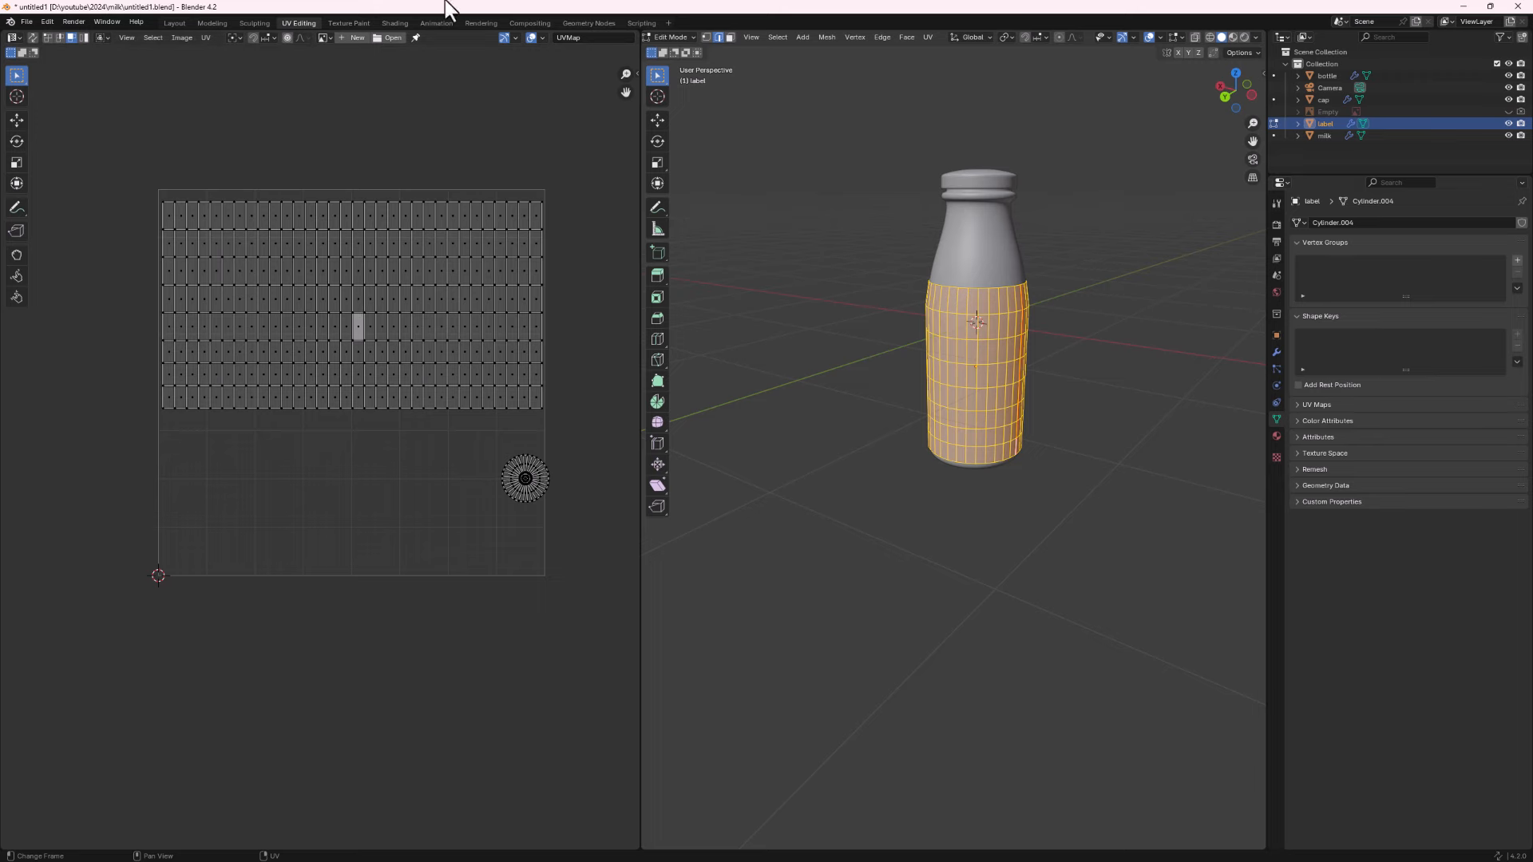
left_click(174, 22)
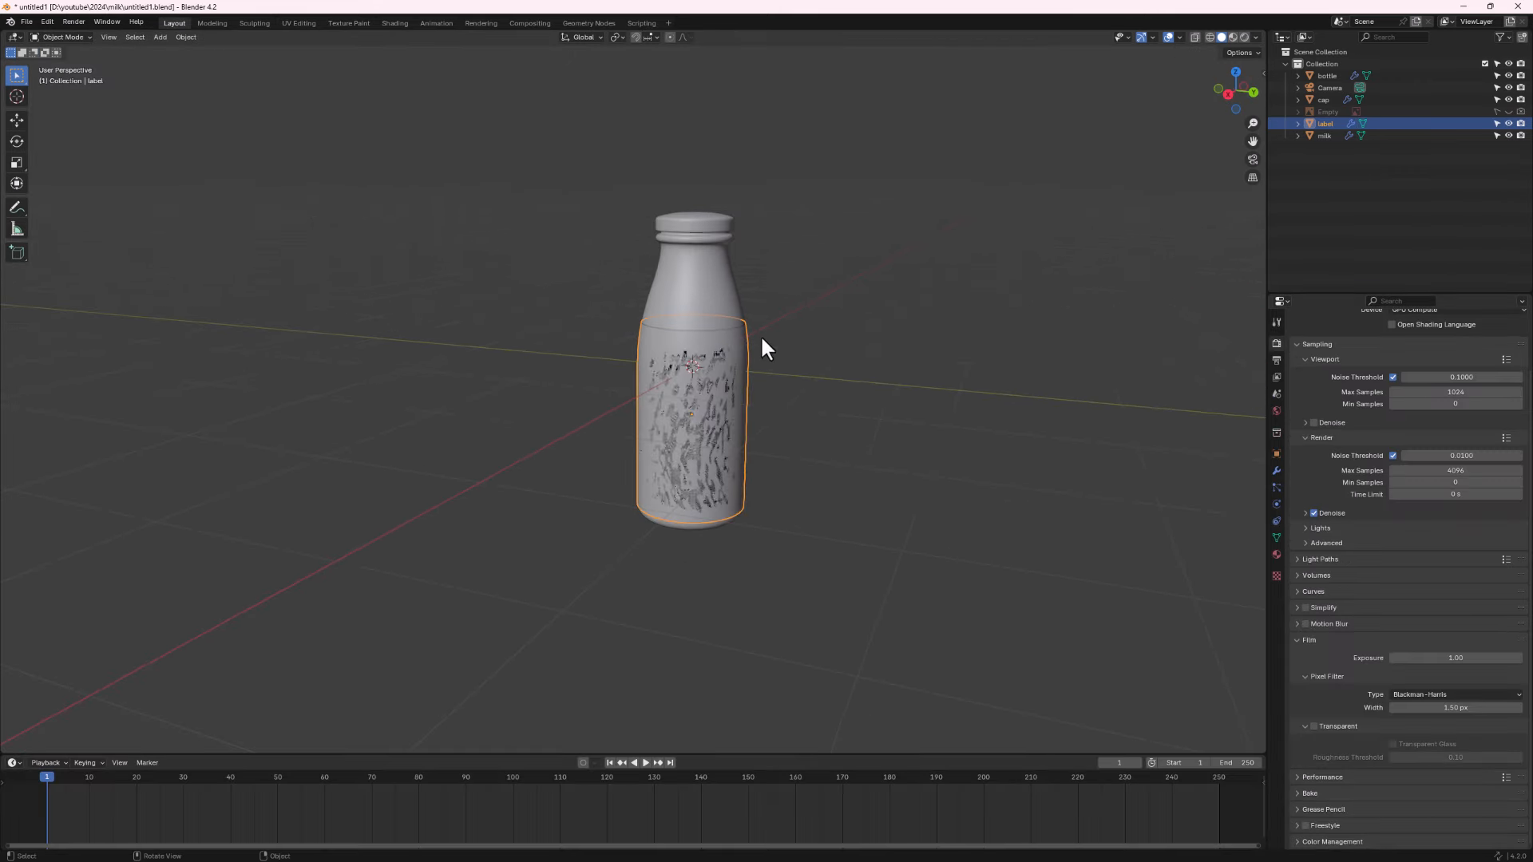
middle_click_drag(668, 396, 793, 334)
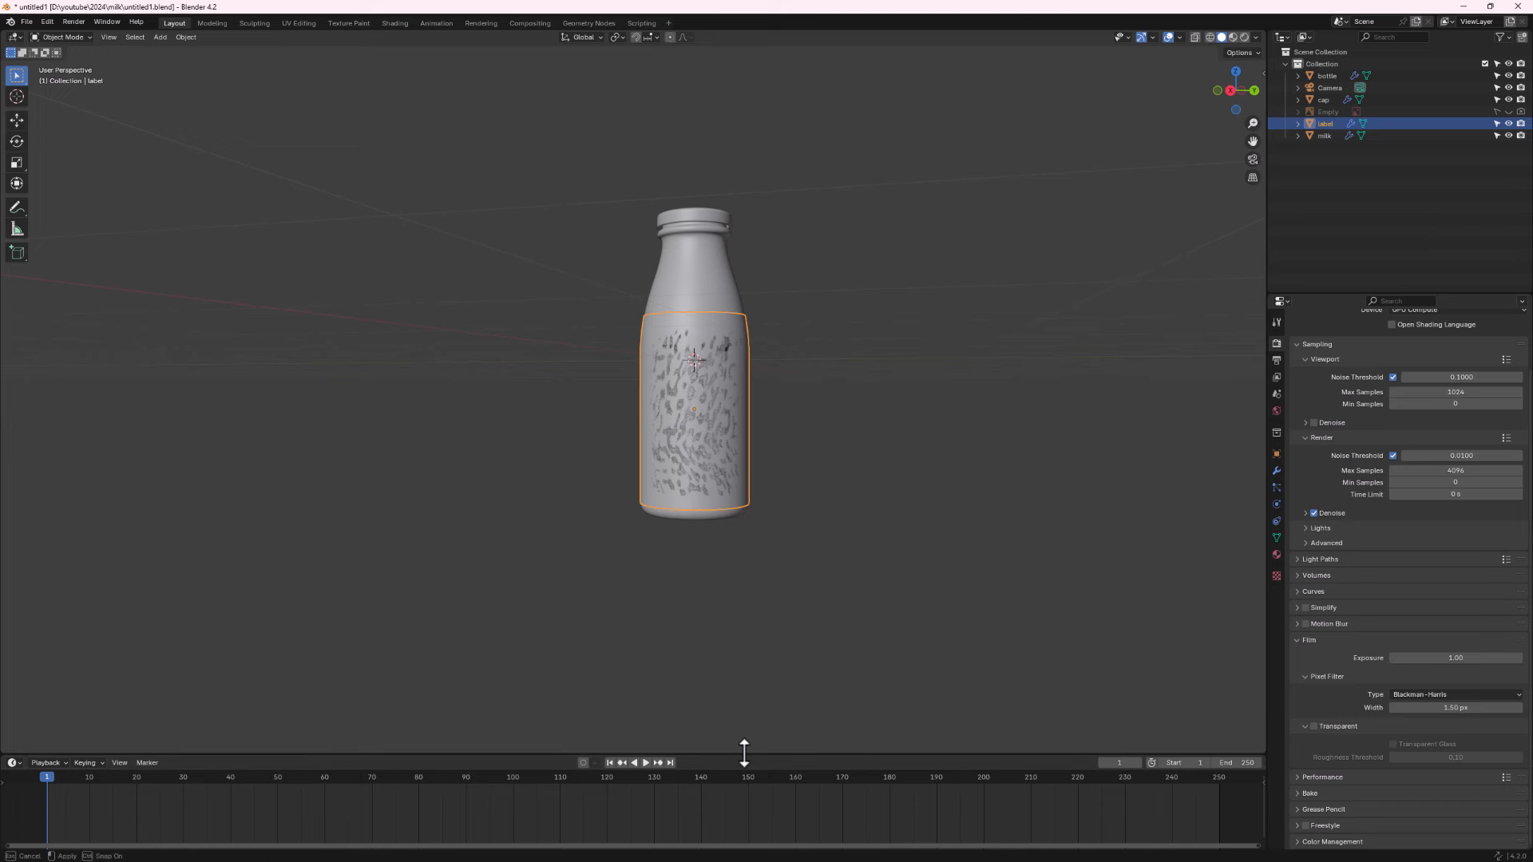
left_click_drag(741, 755, 729, 533)
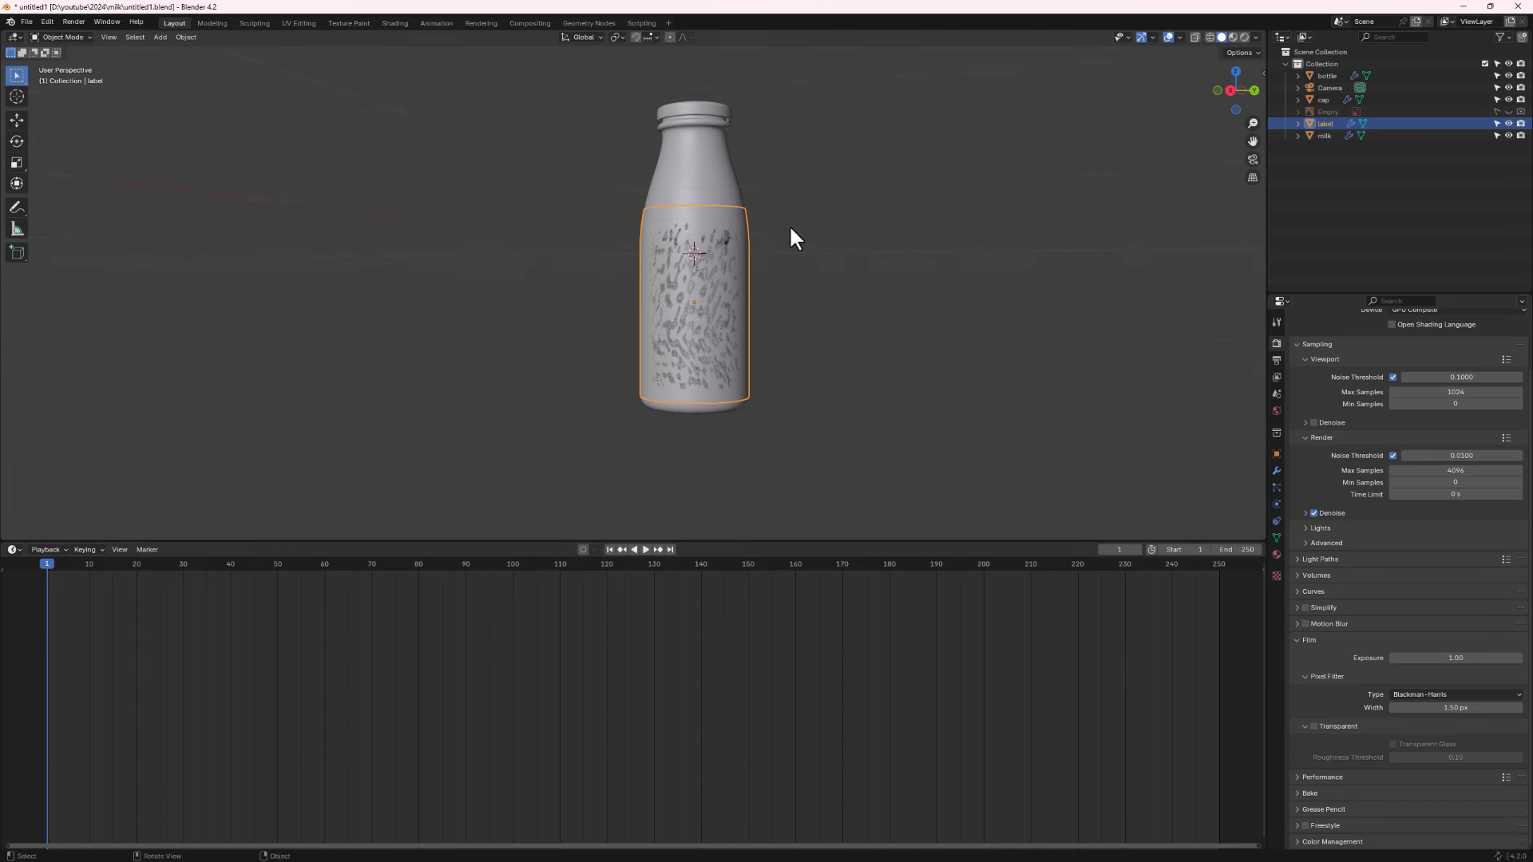
Turn on the Face Orientation overlay to check the normals of the bottle objects.
mouse_move(788, 225)
middle_mouse_down()
mouse_move(784, 310)
mouse_move(740, 289)
mouse_move(667, 369)
middle_mouse_up()
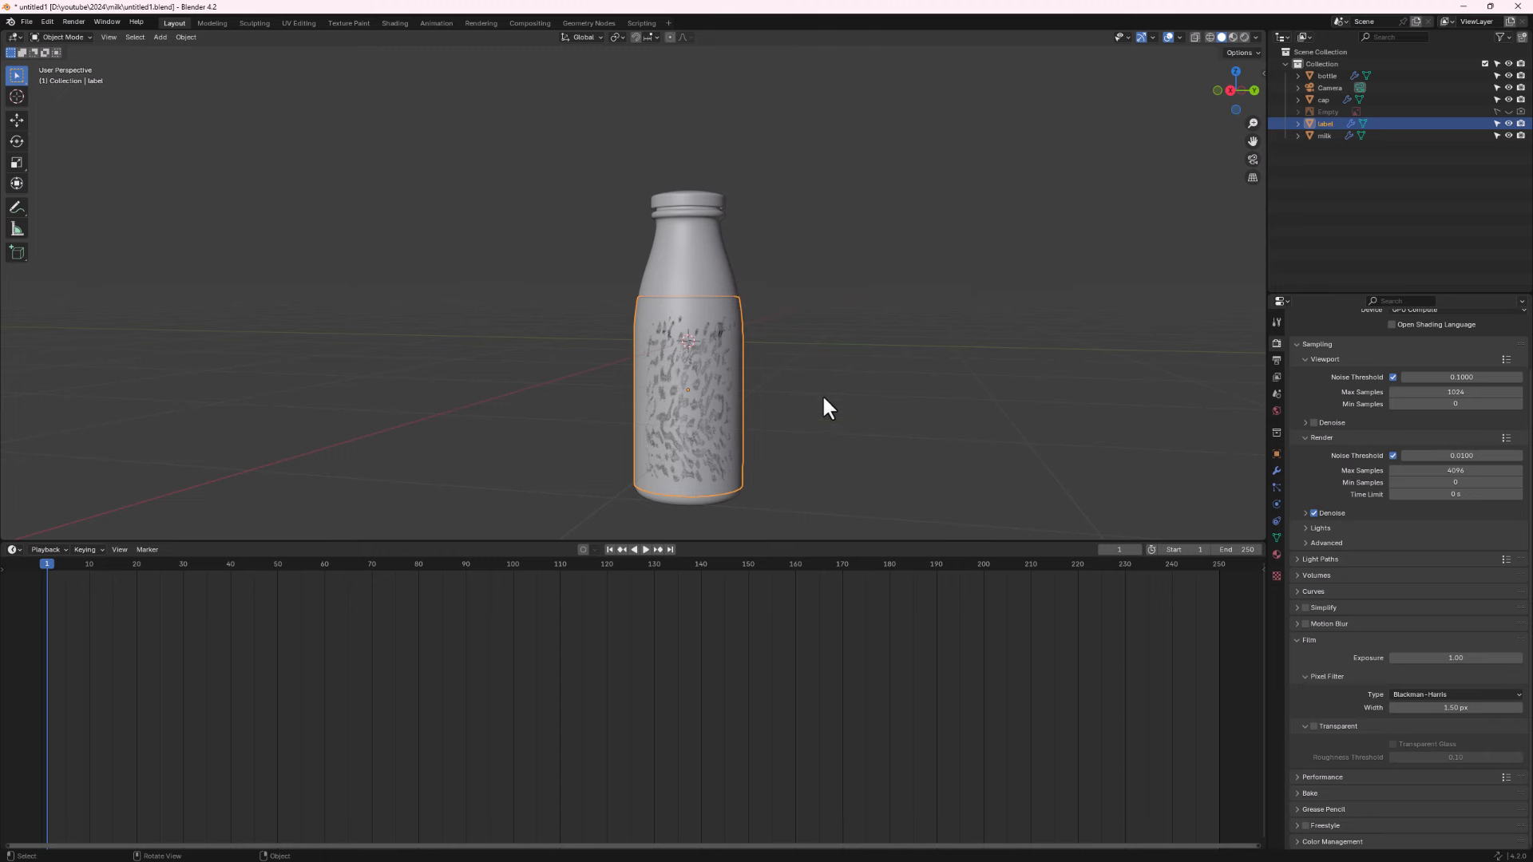
middle_click_drag(822, 396, 827, 366)
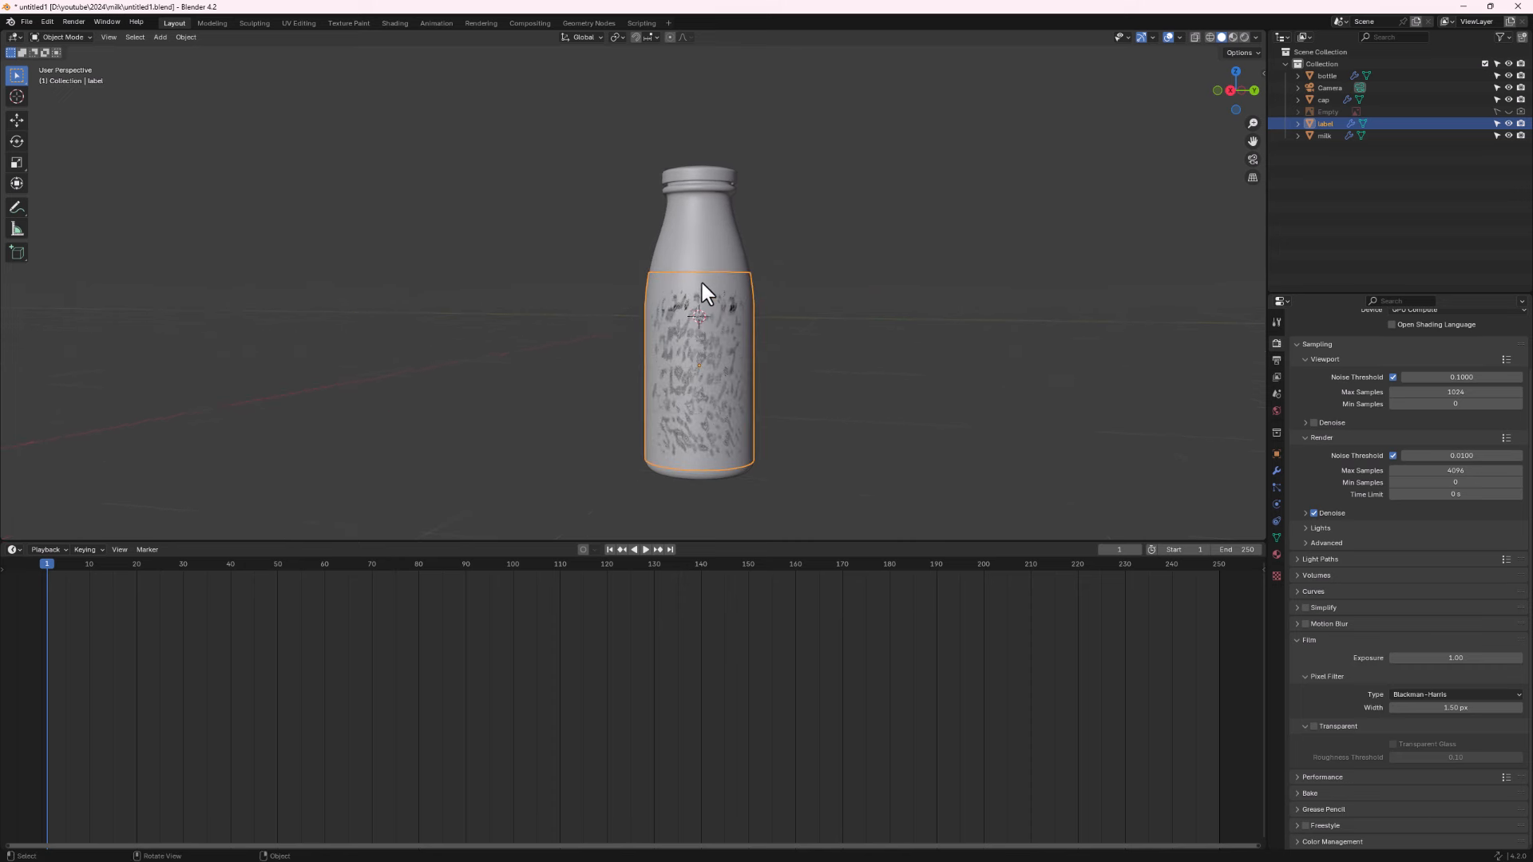
middle_click_drag(701, 283, 691, 241)
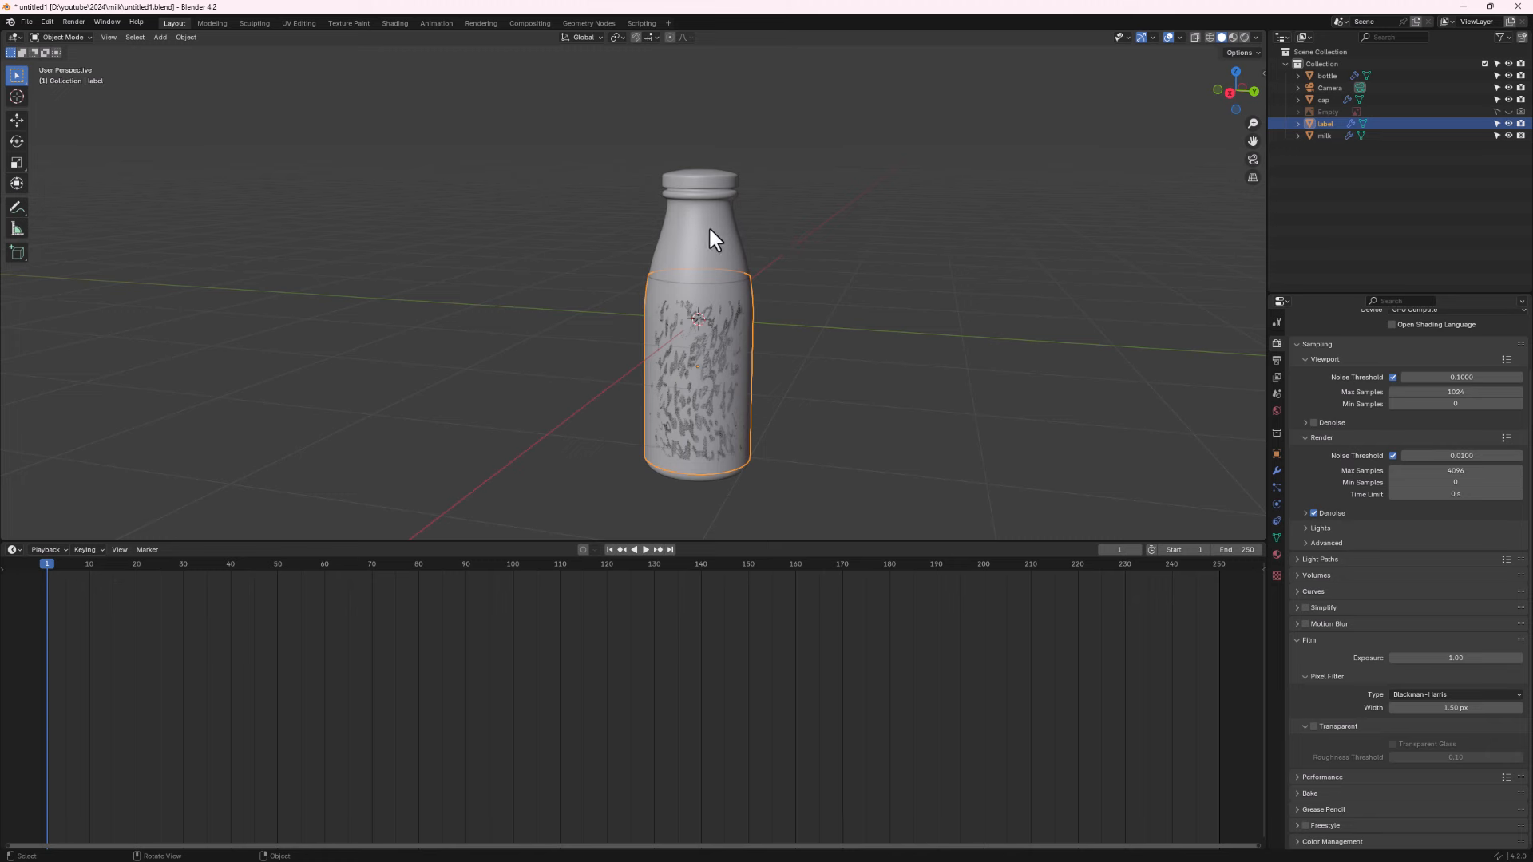
right_click(698, 317, "shift")
left_click(1180, 38)
left_click(1105, 254)
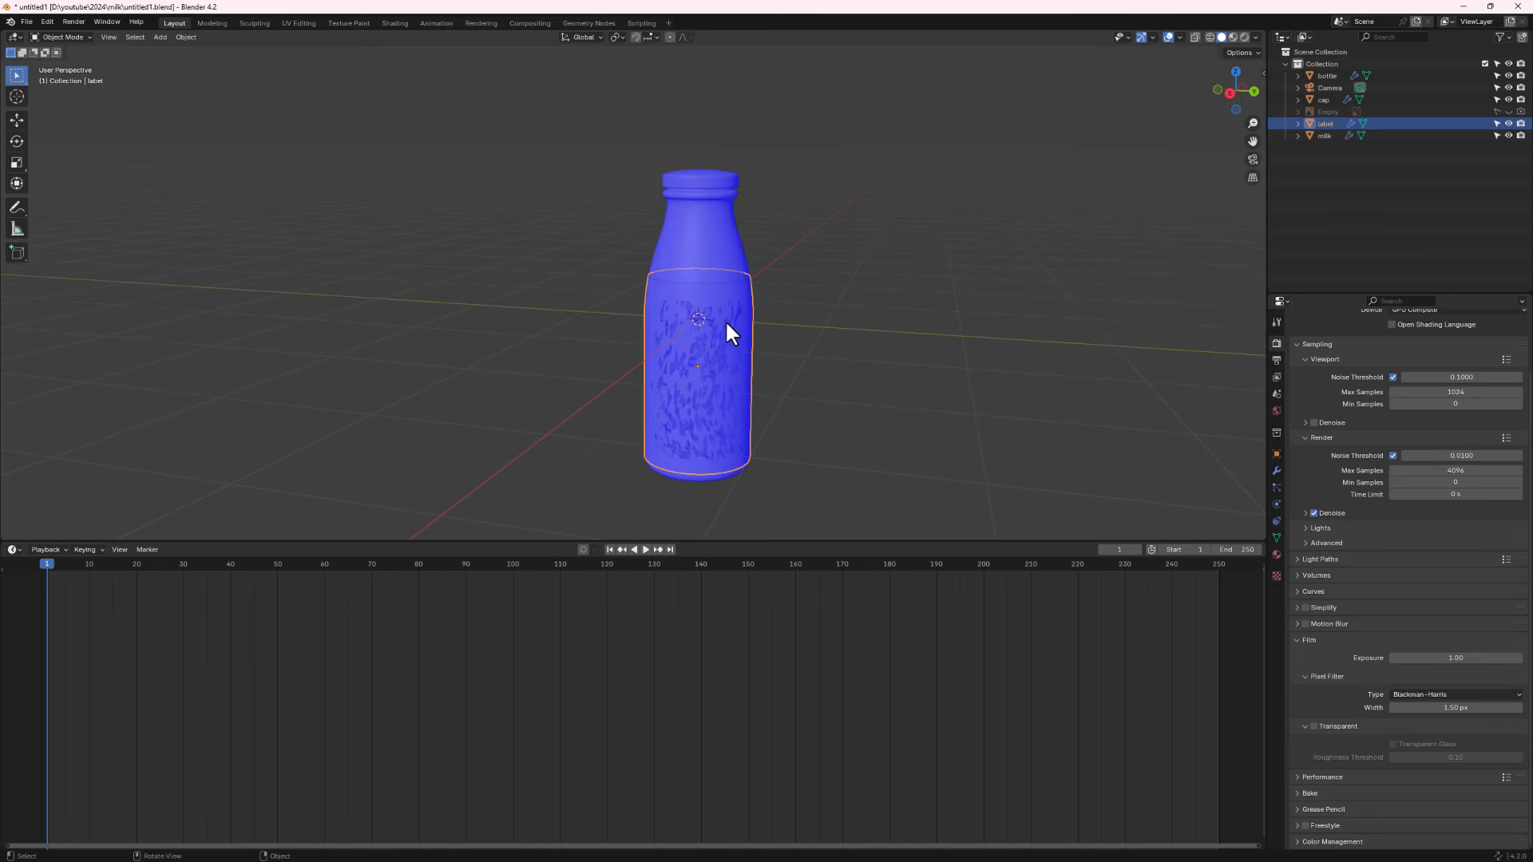
Flip the normals of the whole bottle mesh.
left_click(699, 255)
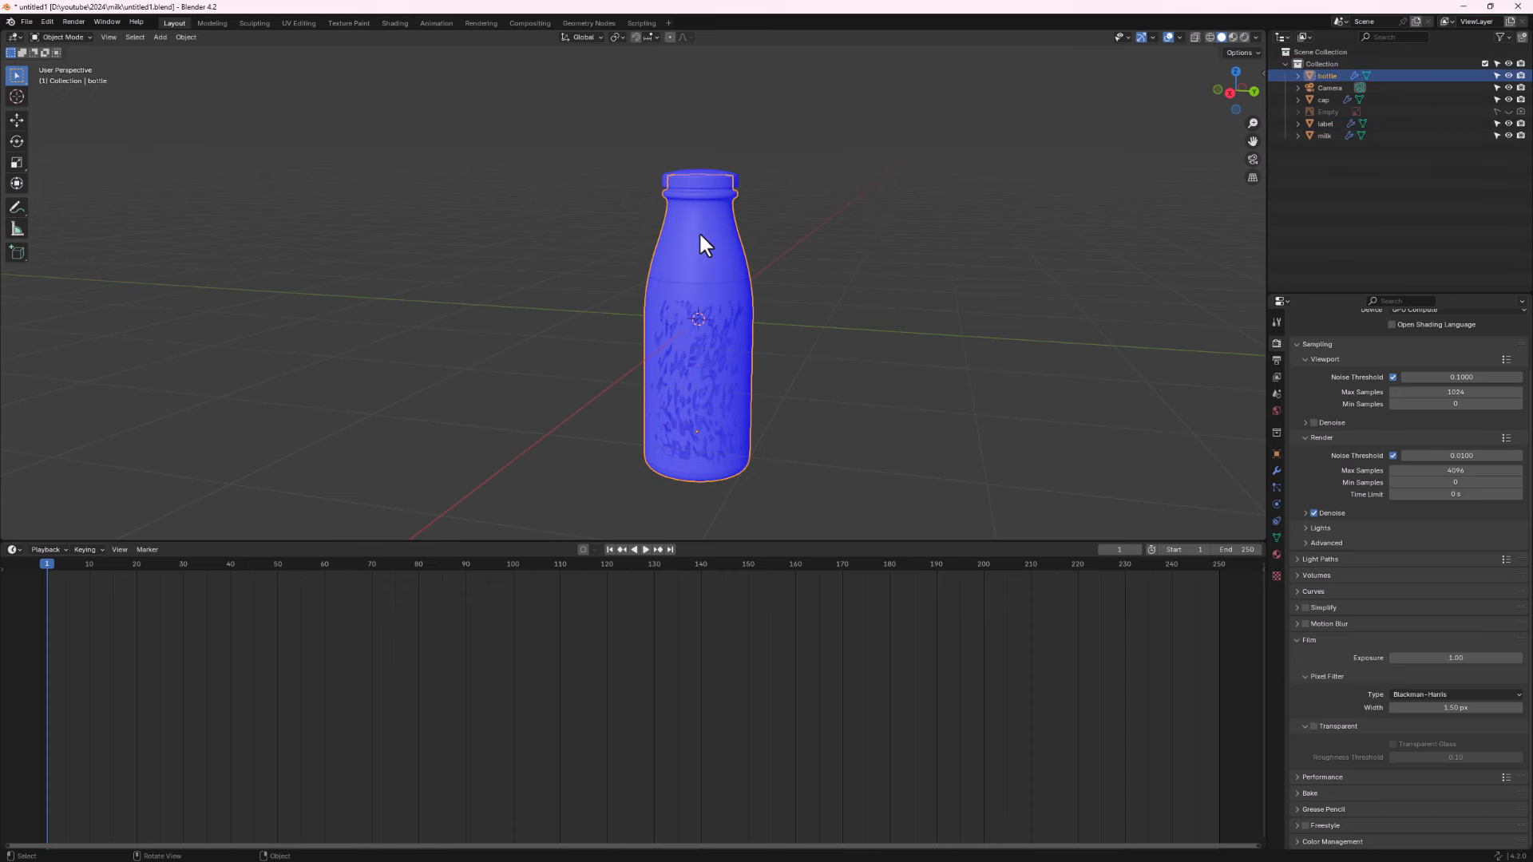
key("Tab")
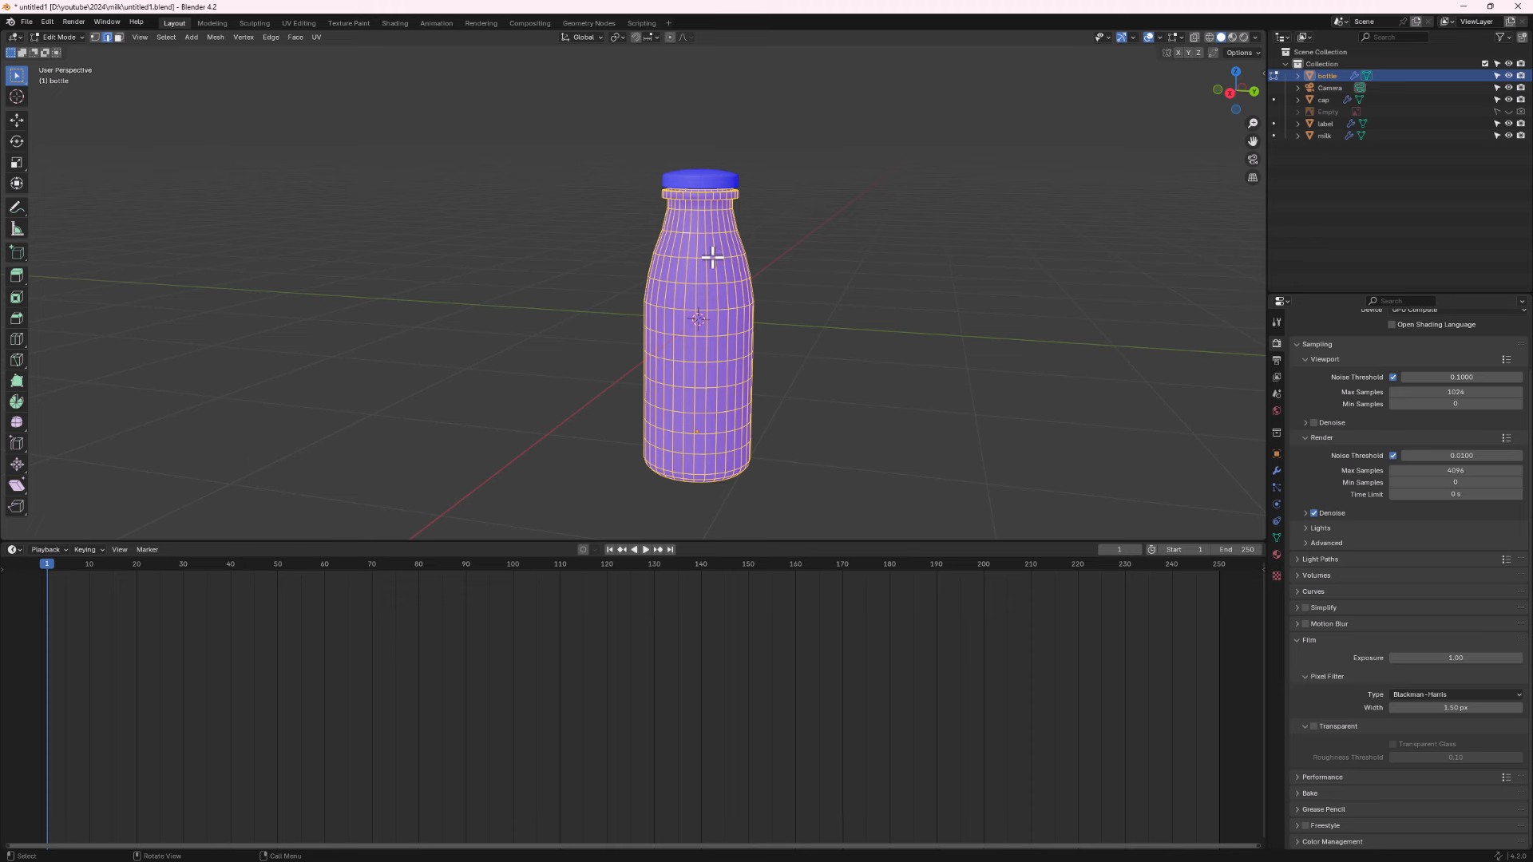
key("alt+n")
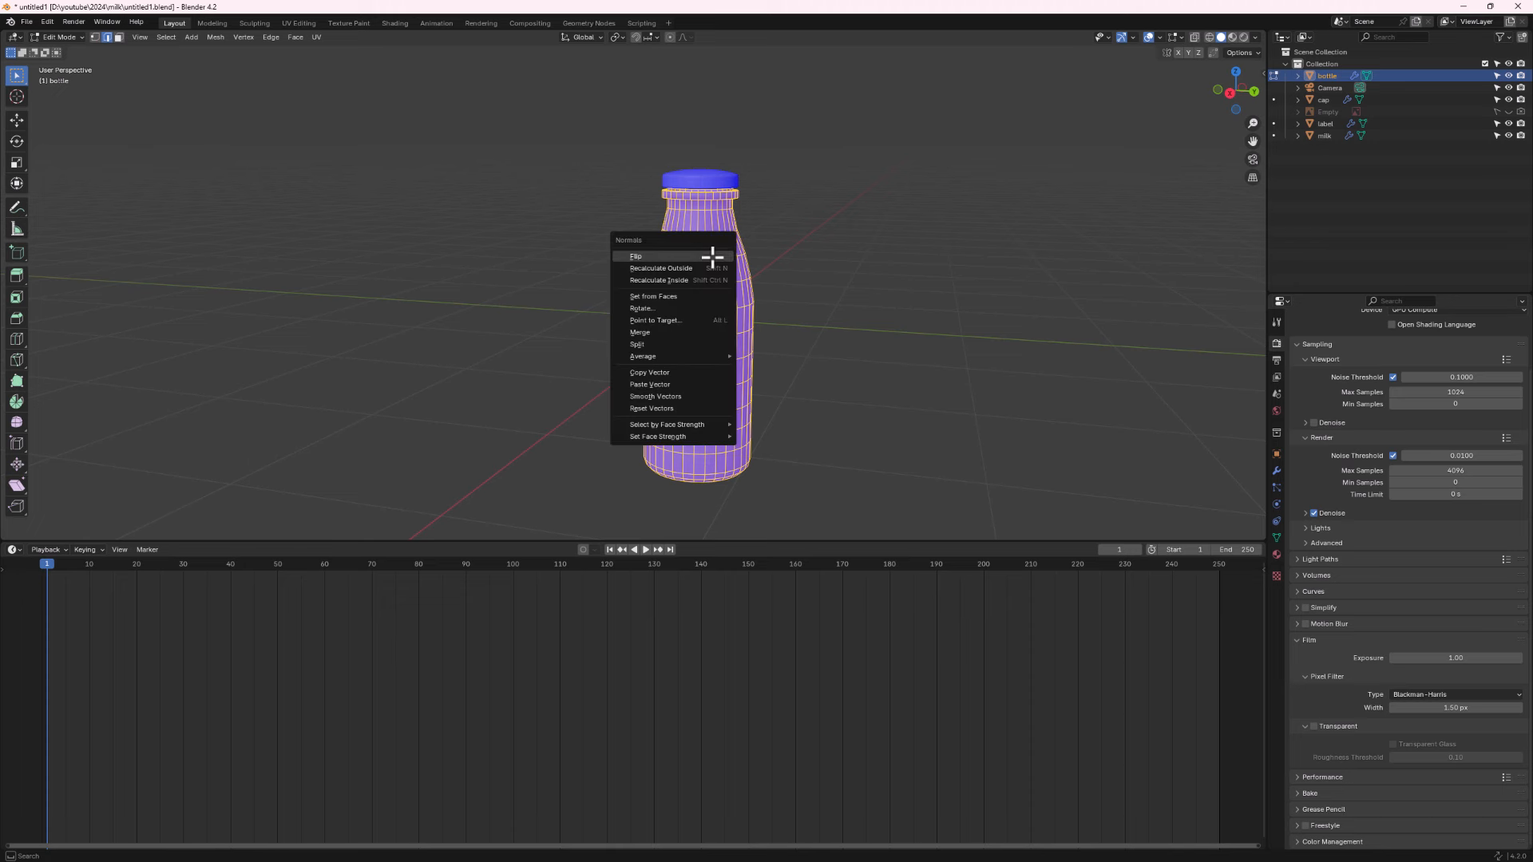
left_click(712, 256)
key("Tab")
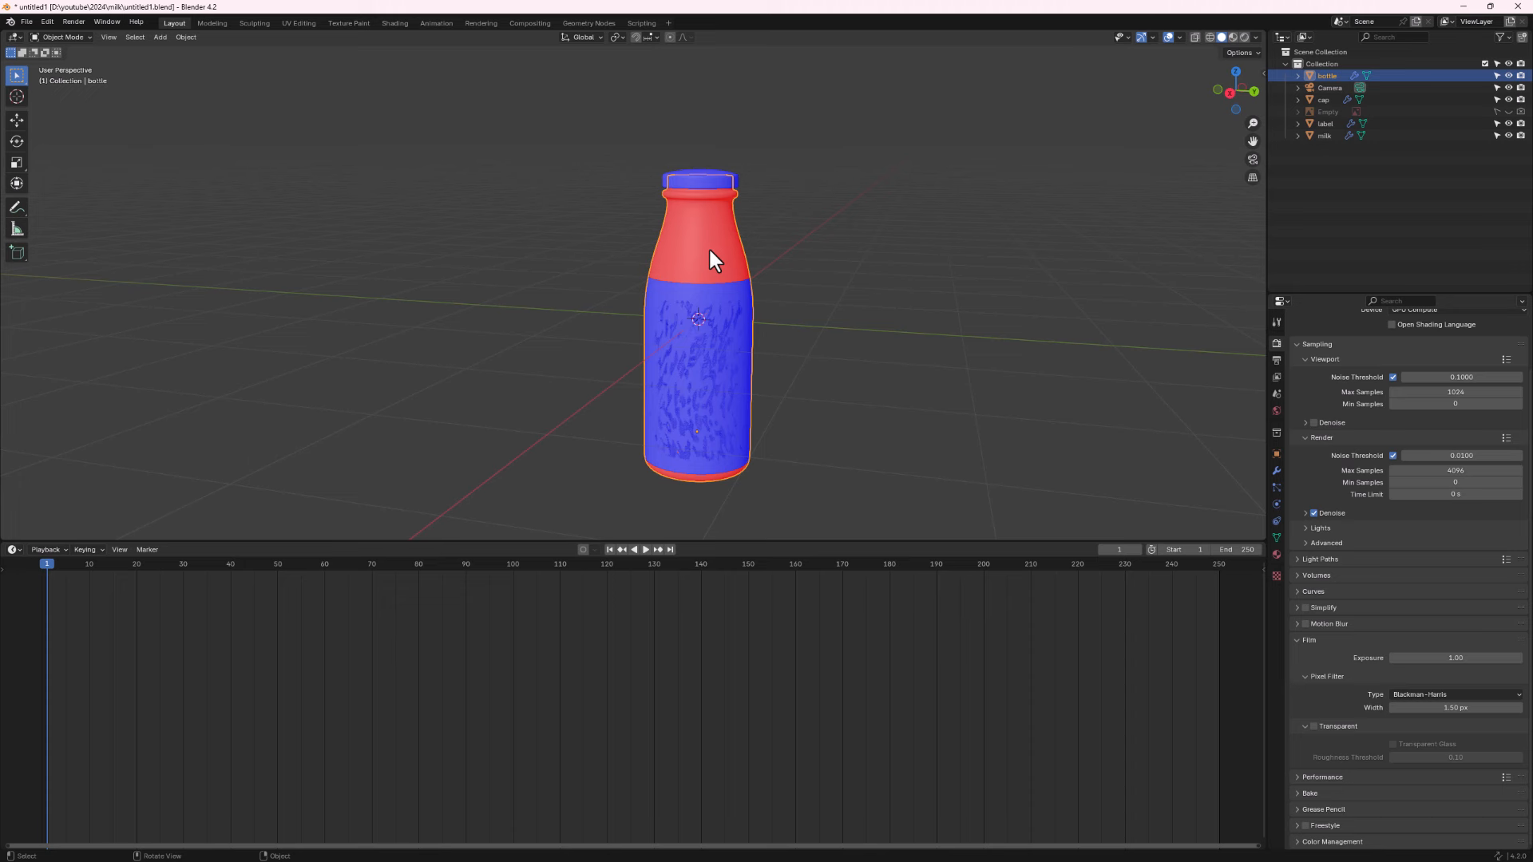
Recalculate the bottle mesh's normals to the outside and return to Object Mode.
key("Tab")
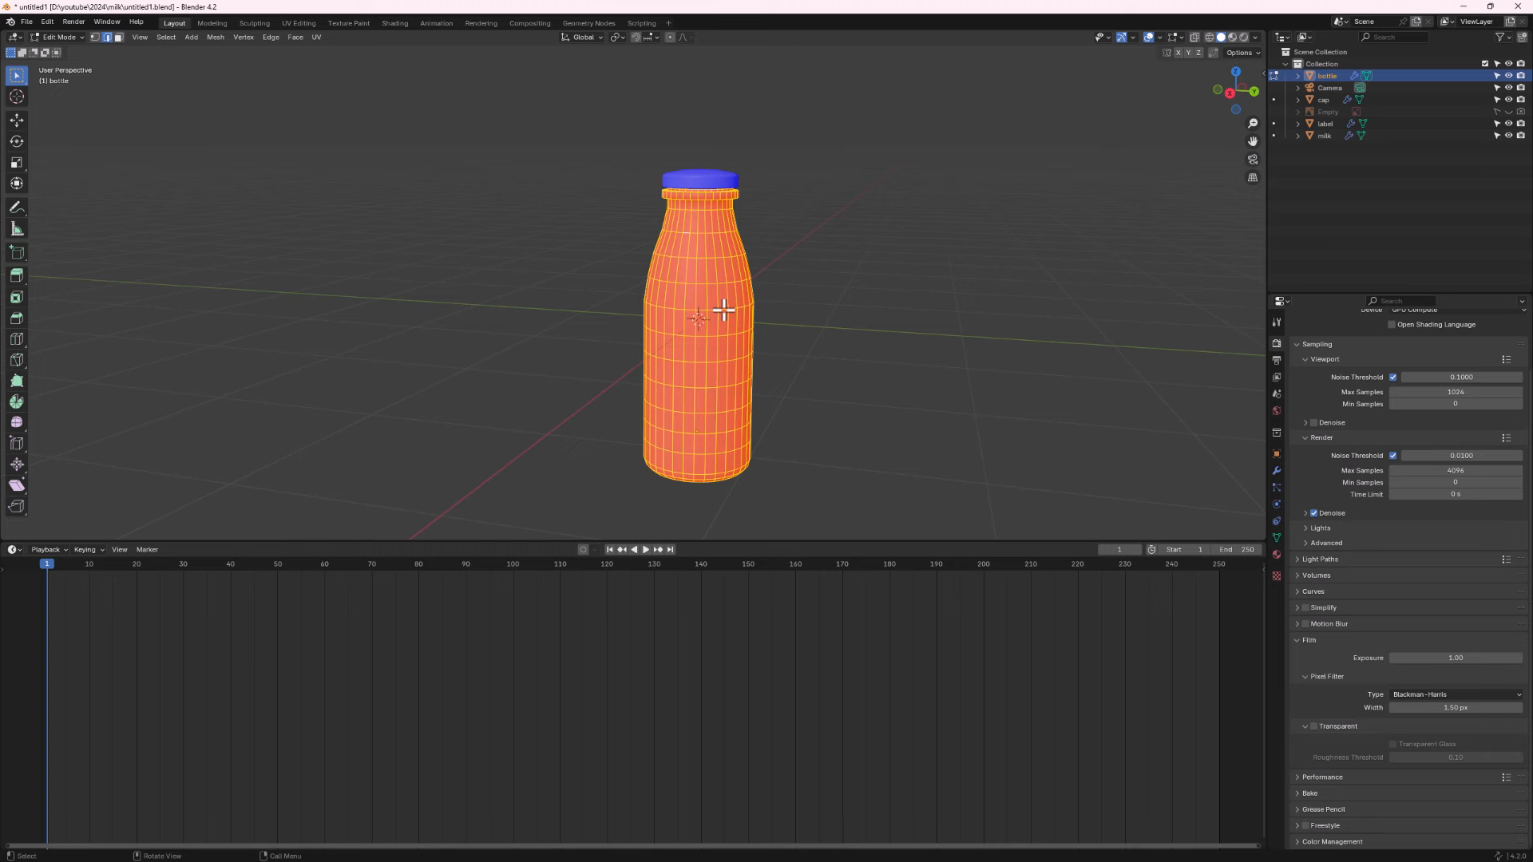
key("shift")
key("shift+n")
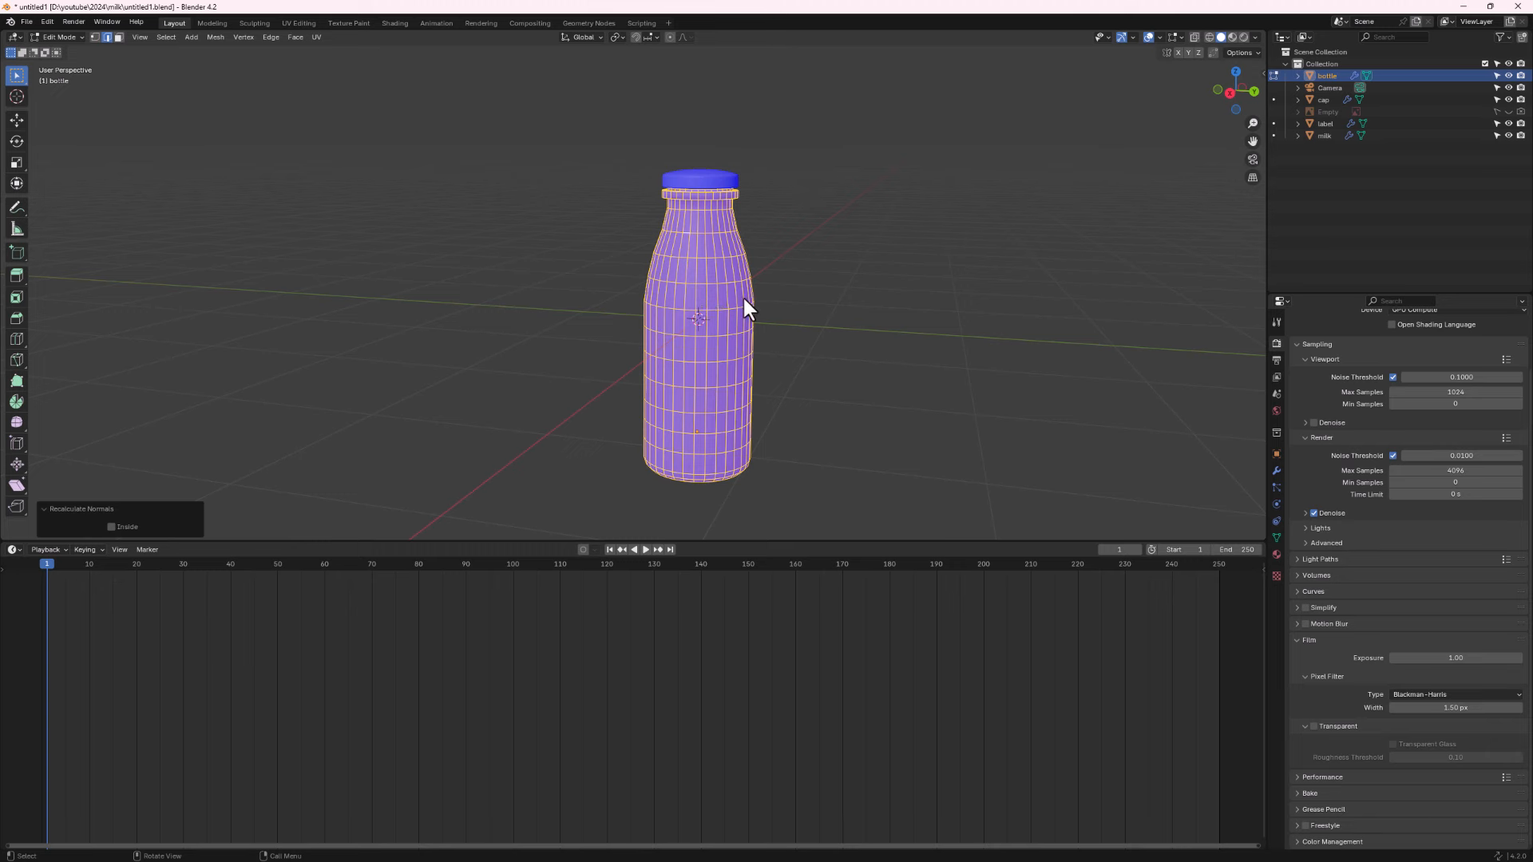
key("Tab")
Check the milk object's face orientation with a cancelled move out of the bottle, and turn off the Face Orientation overlay.
left_click(698, 255)
key("g")
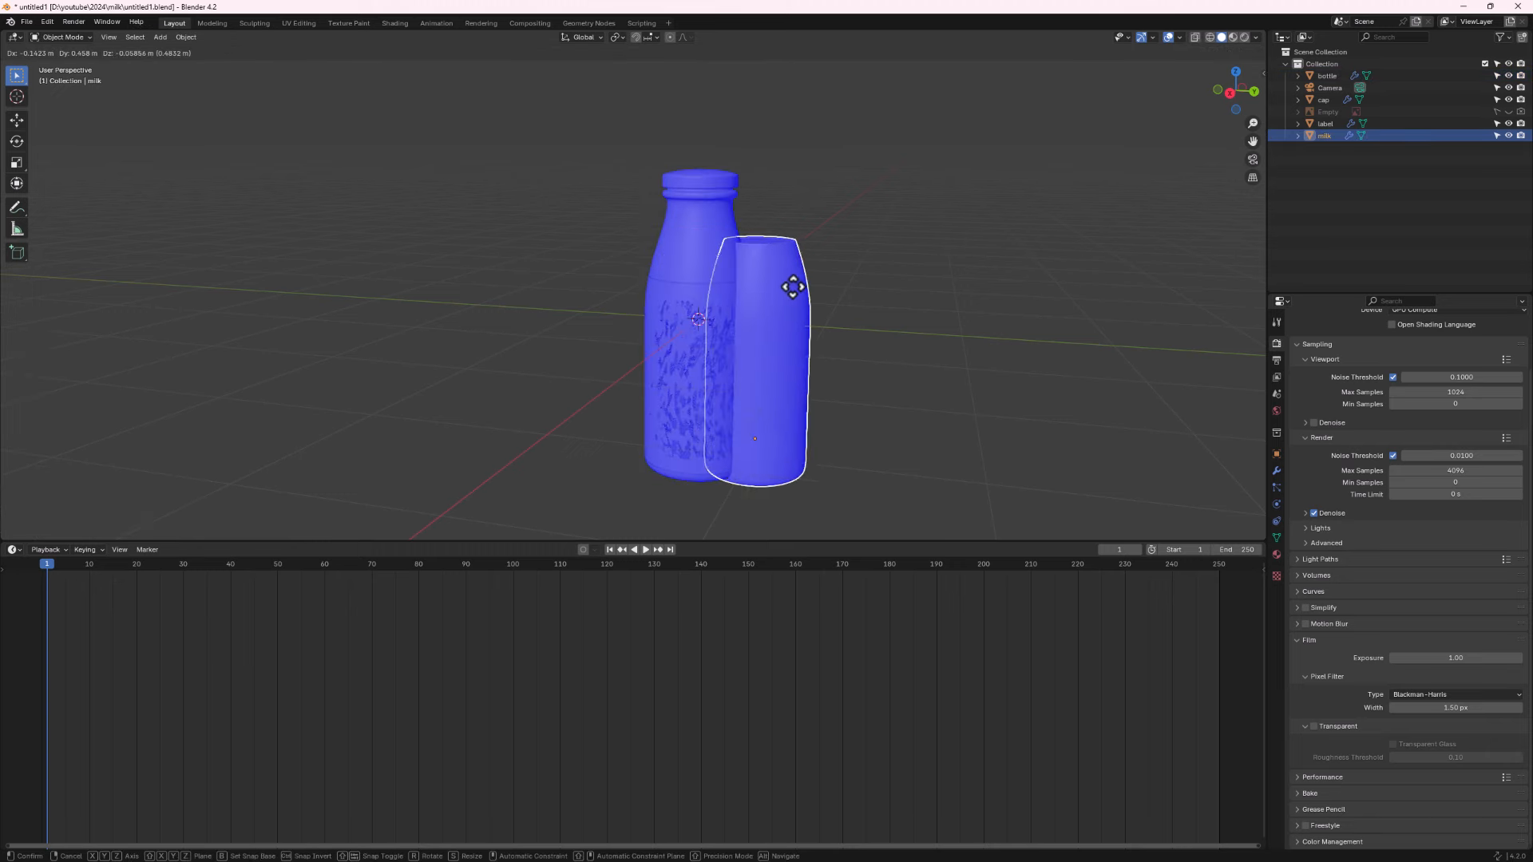
key("Escape")
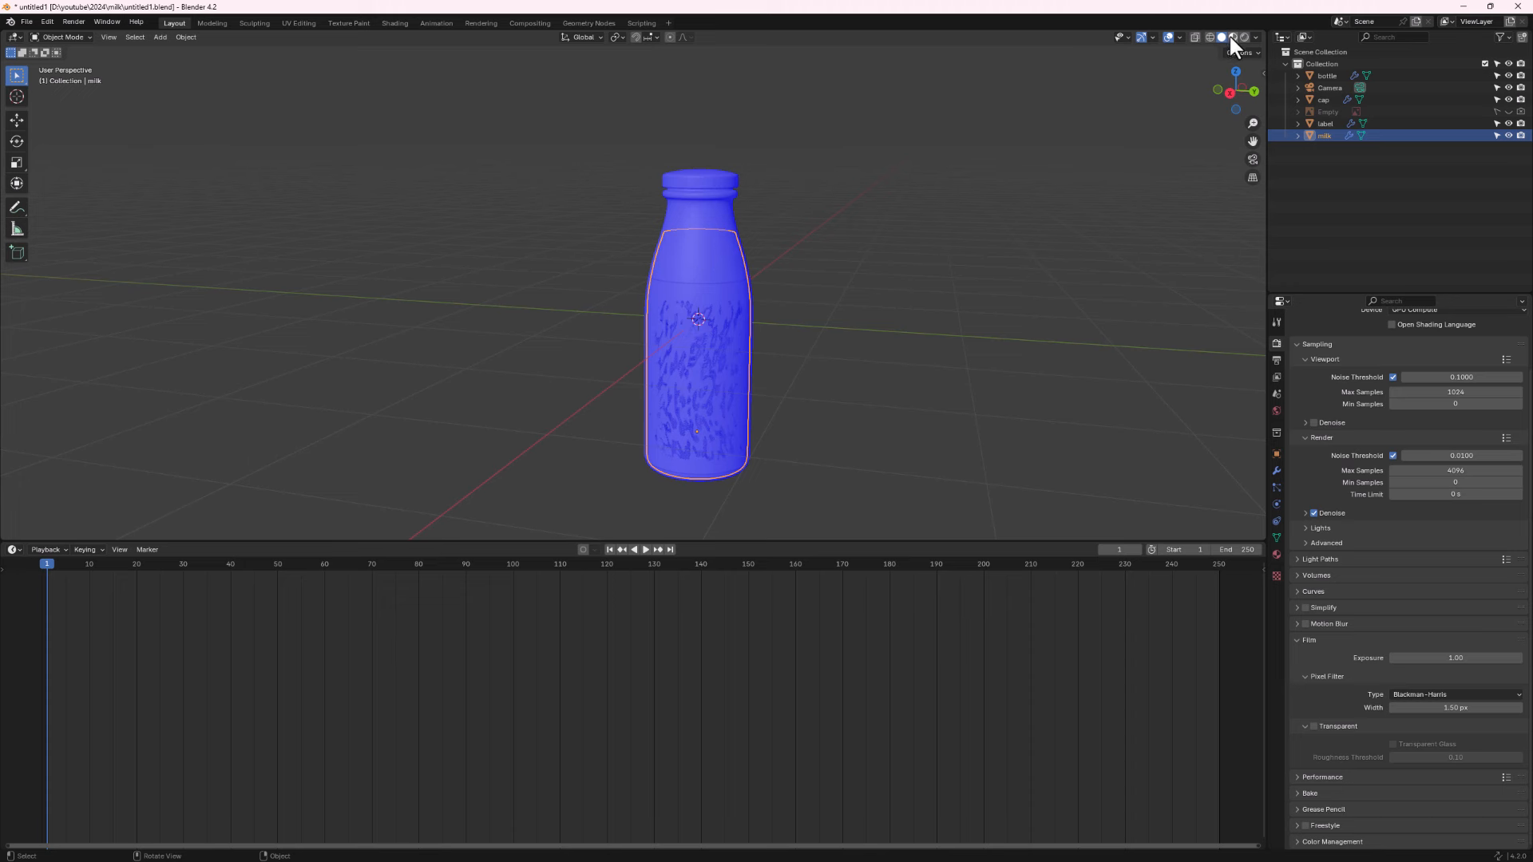
left_click(1179, 38)
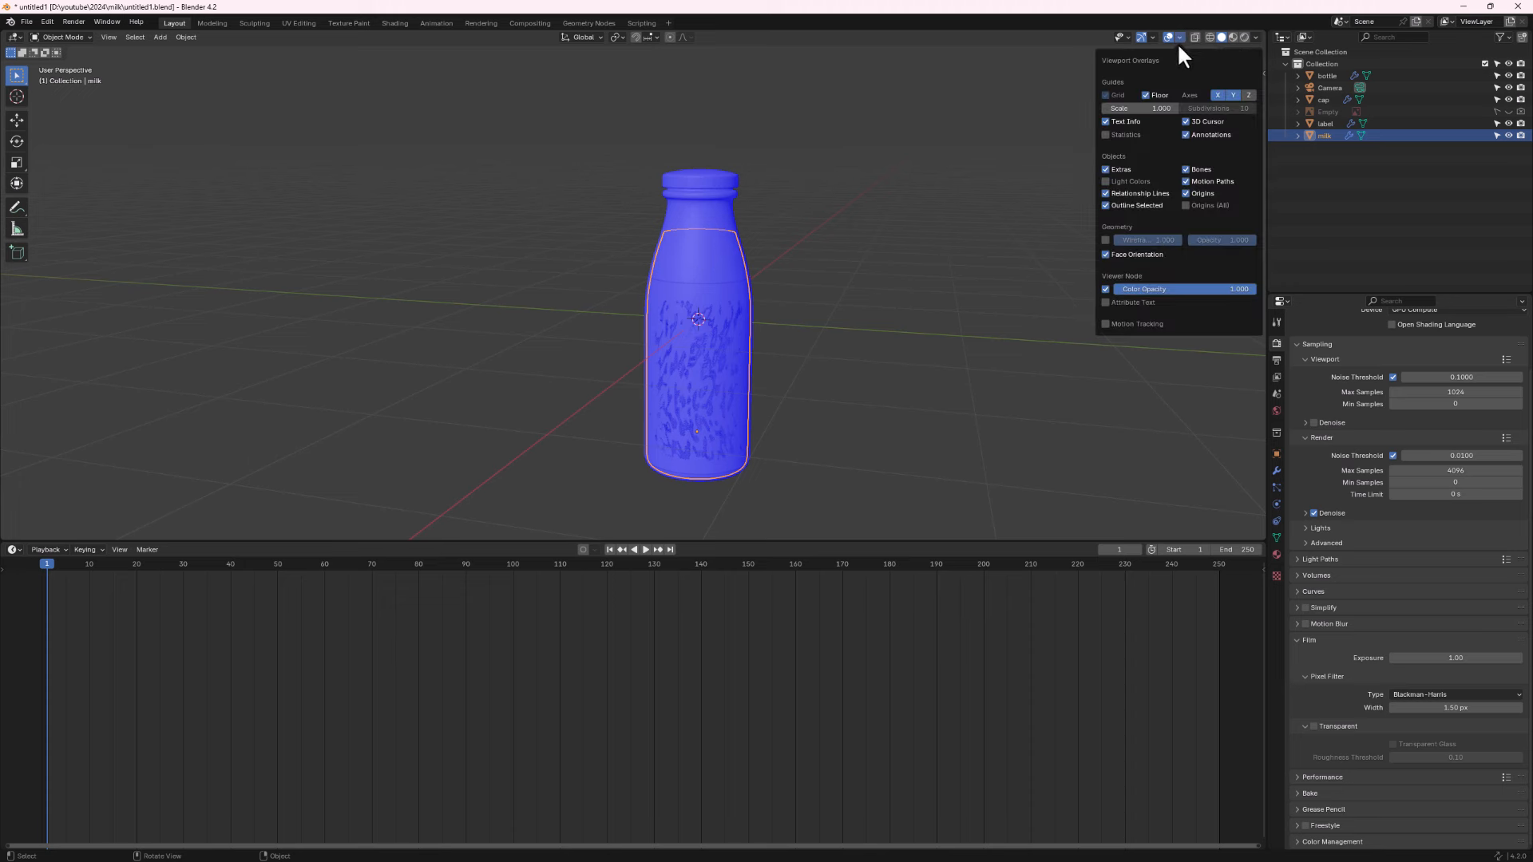
left_click(1106, 253)
Change the timeline area to the Shader Editor showing the World node tree.
left_click(14, 549)
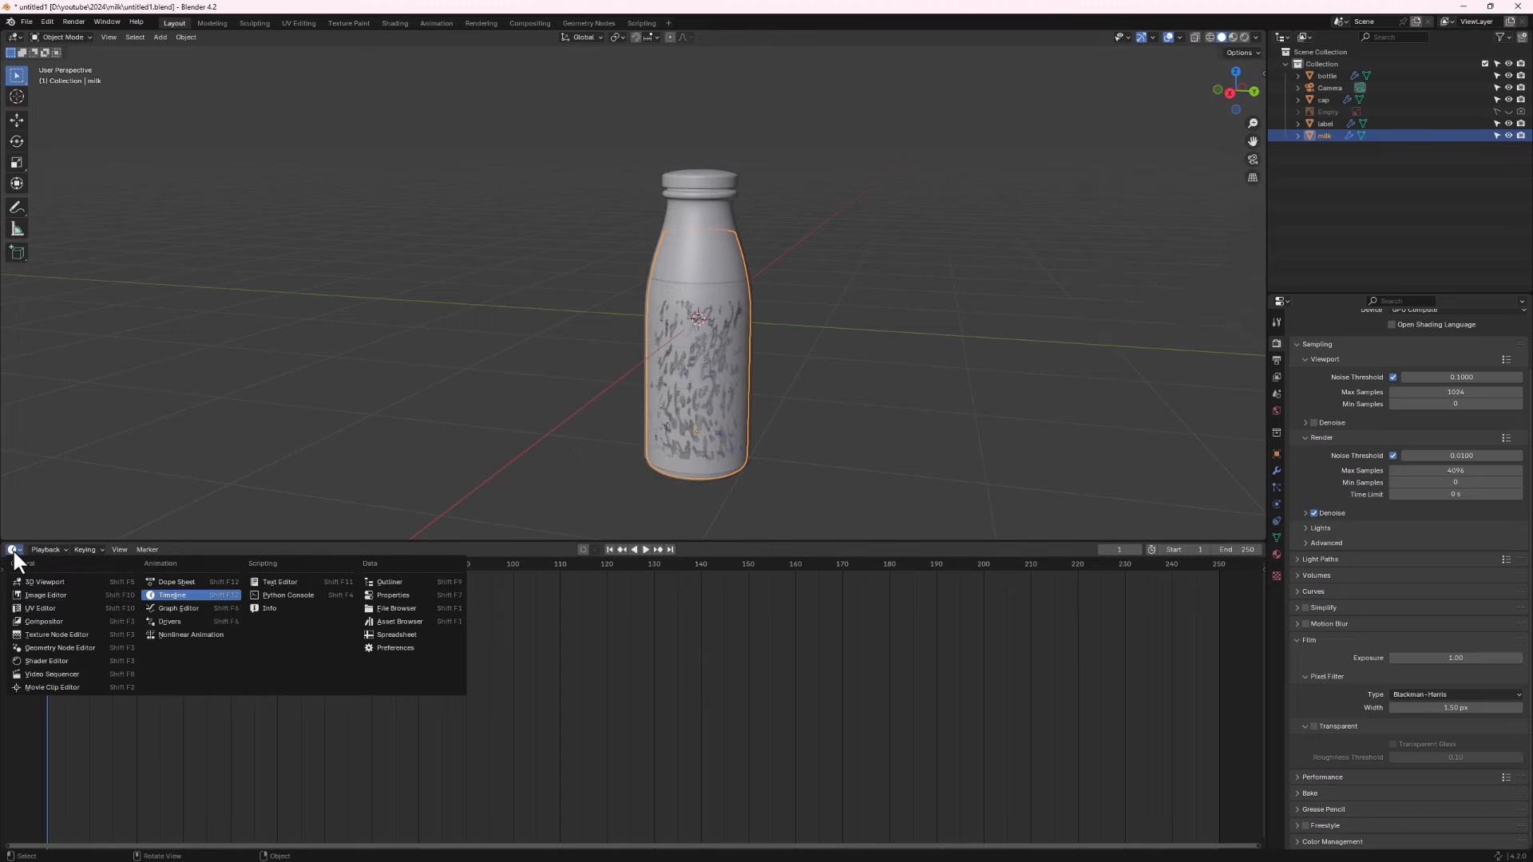
left_click(36, 661)
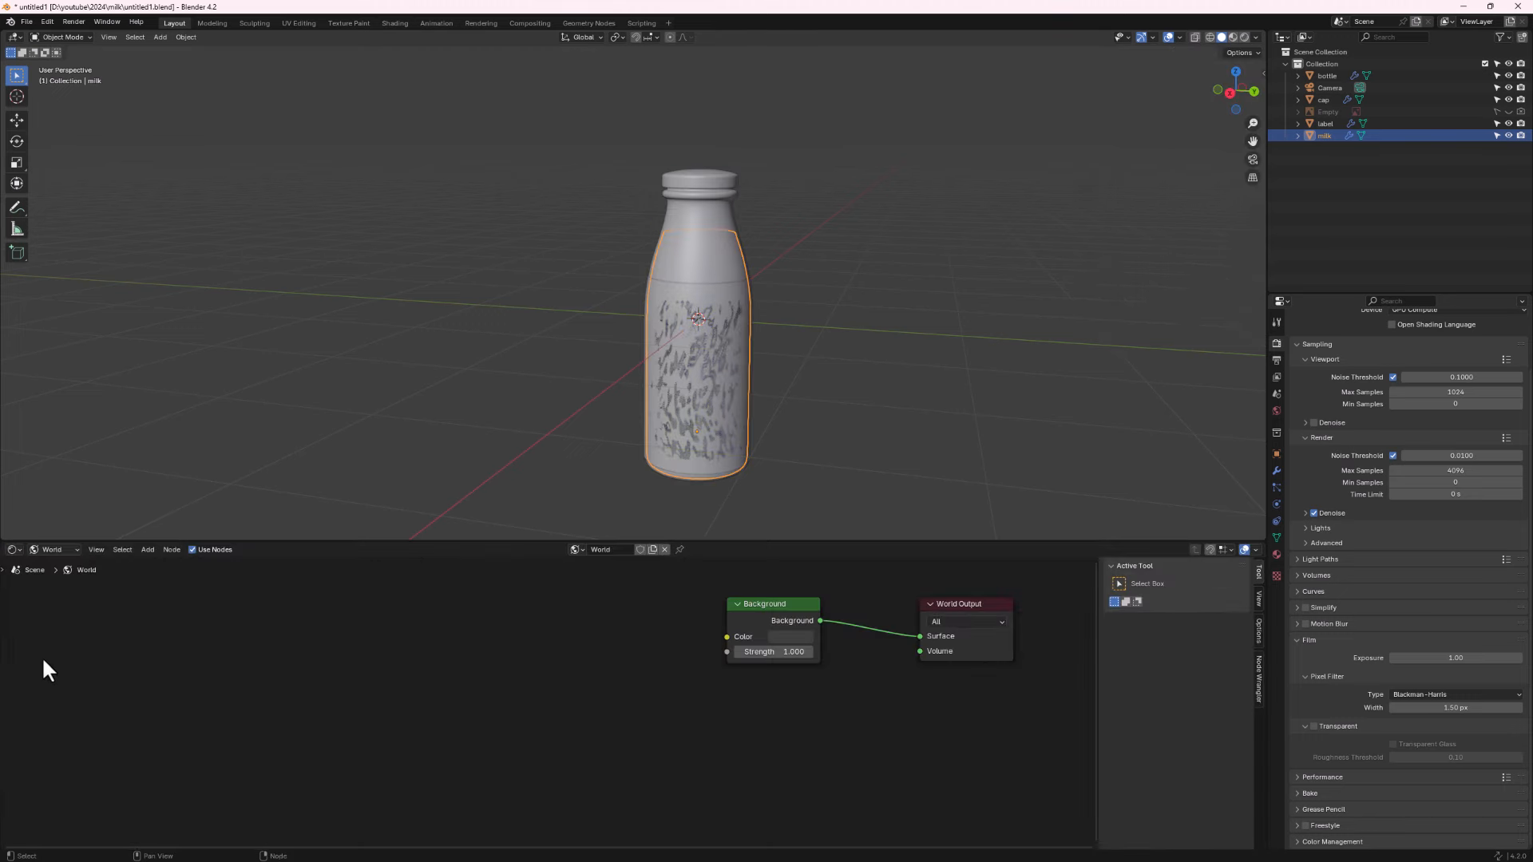
left_click(56, 550)
scroll(694, 685, "up", 2)
middle_click_drag(695, 684, 636, 732)
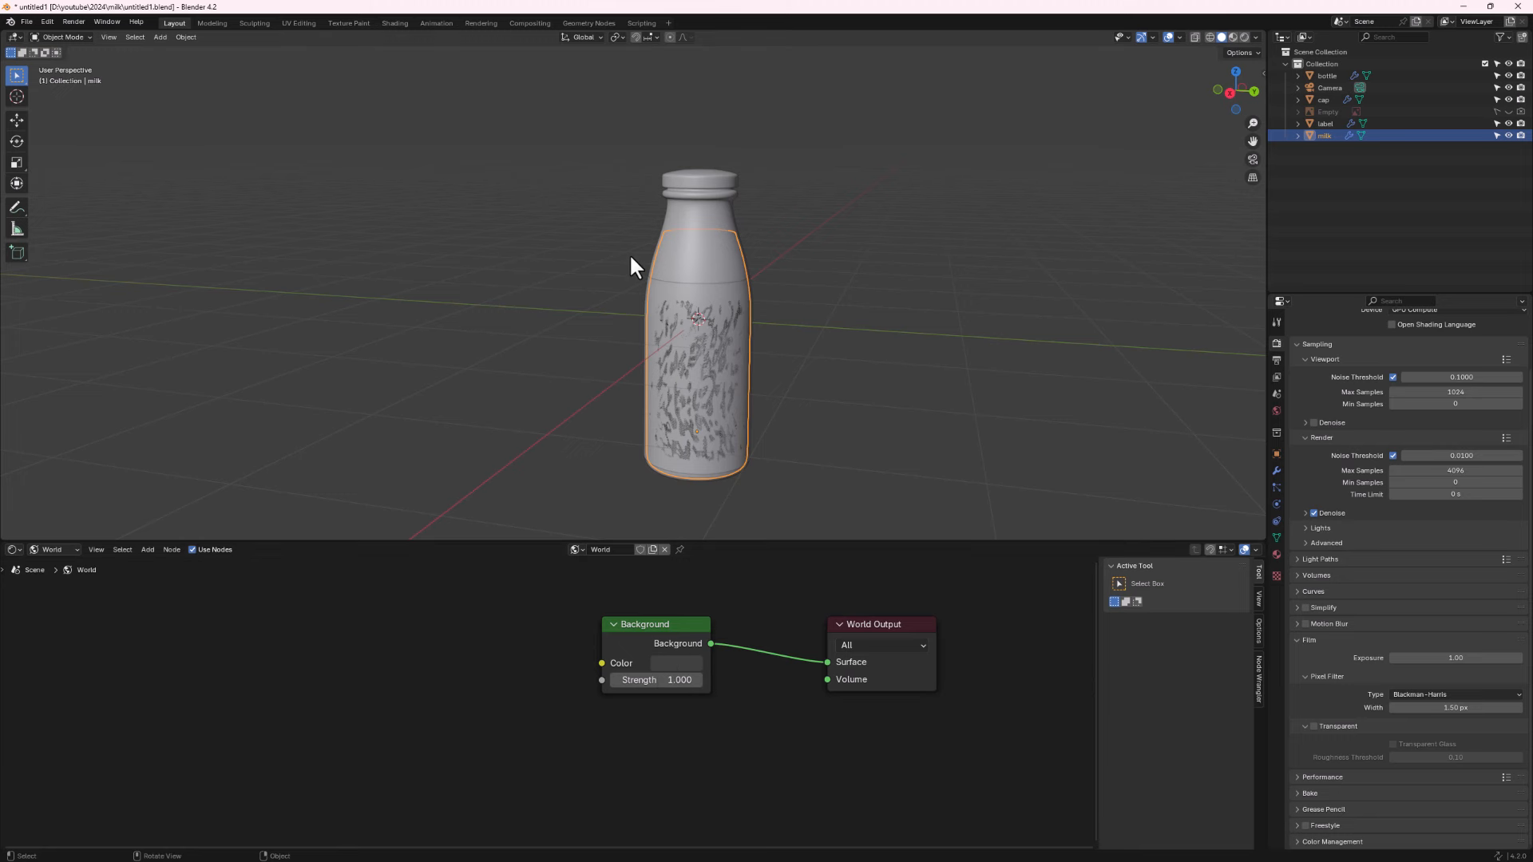
Add an Environment Texture with Mapping and Texture Coordinate nodes to the World's Background node using Node Wrangler.
left_click(661, 626)
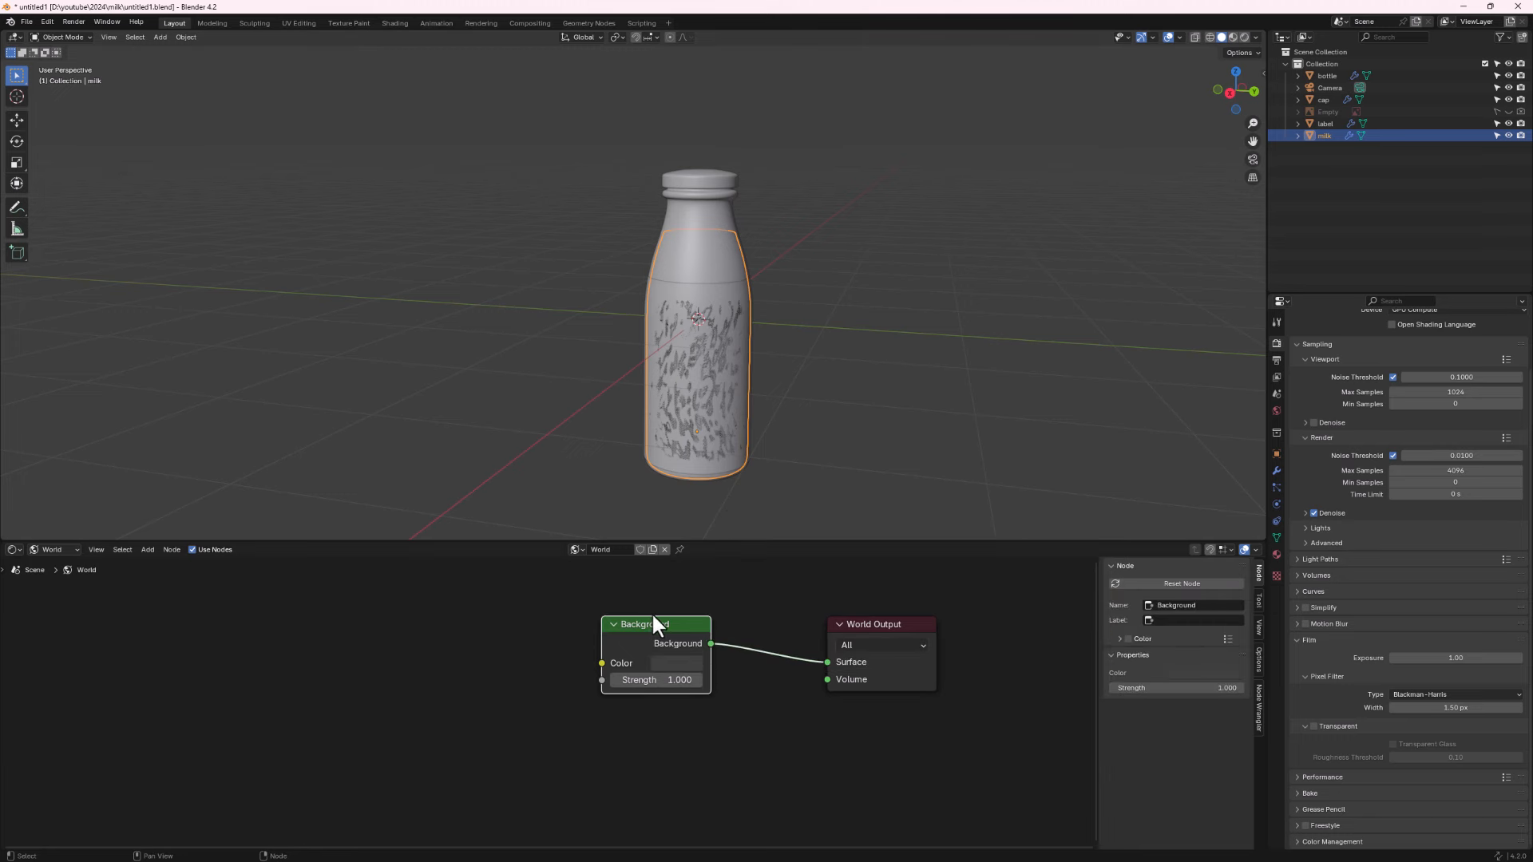
key("ctrl+t")
middle_click_drag(520, 722, 560, 678)
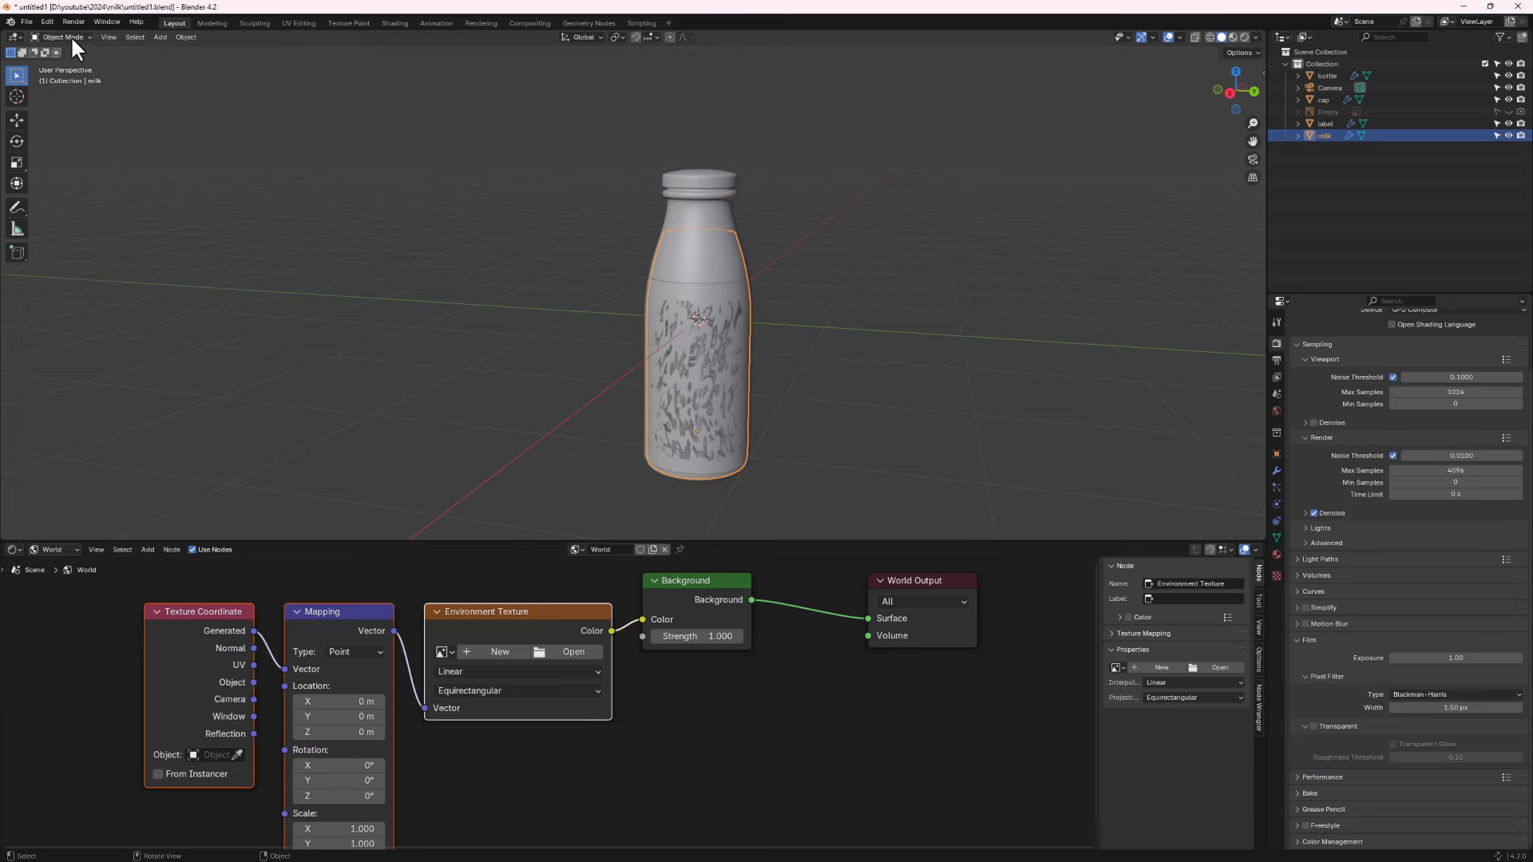
Check in the add-on preferences that Node Wrangler is enabled.
left_click(44, 20)
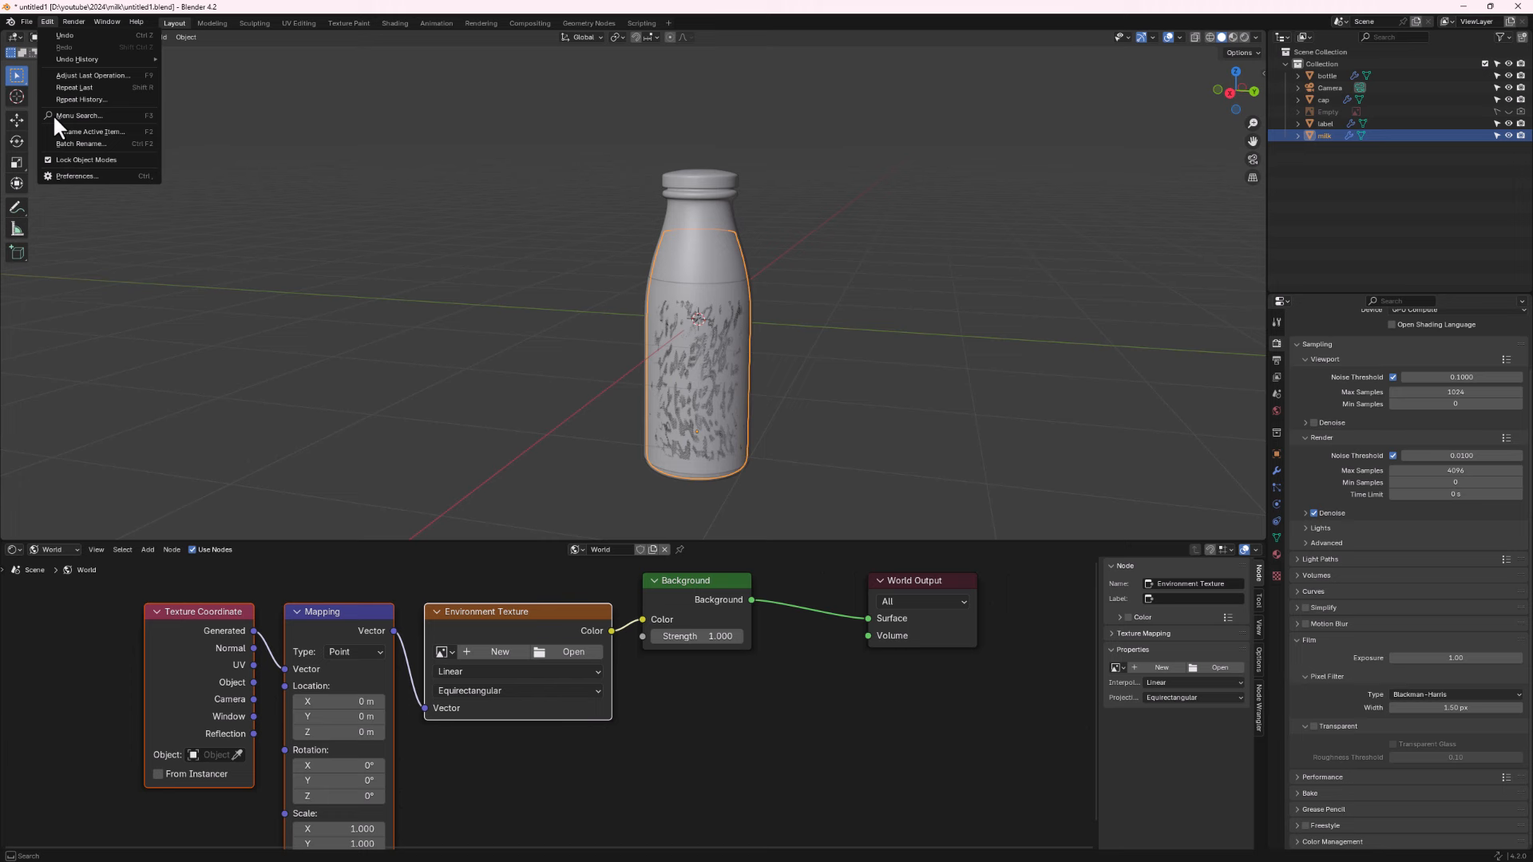
left_click(85, 175)
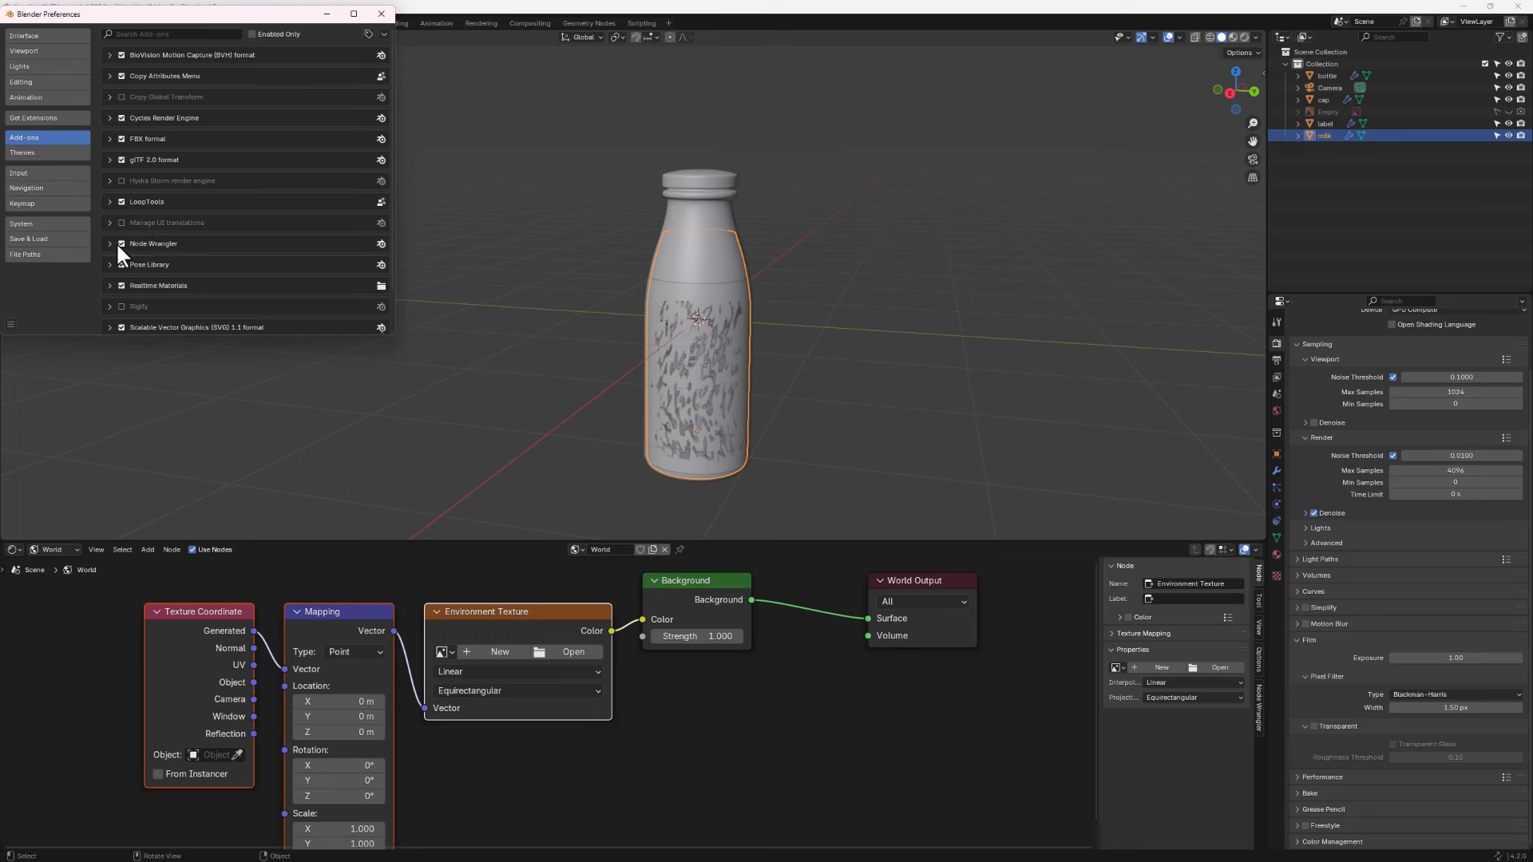
left_click(375, 15)
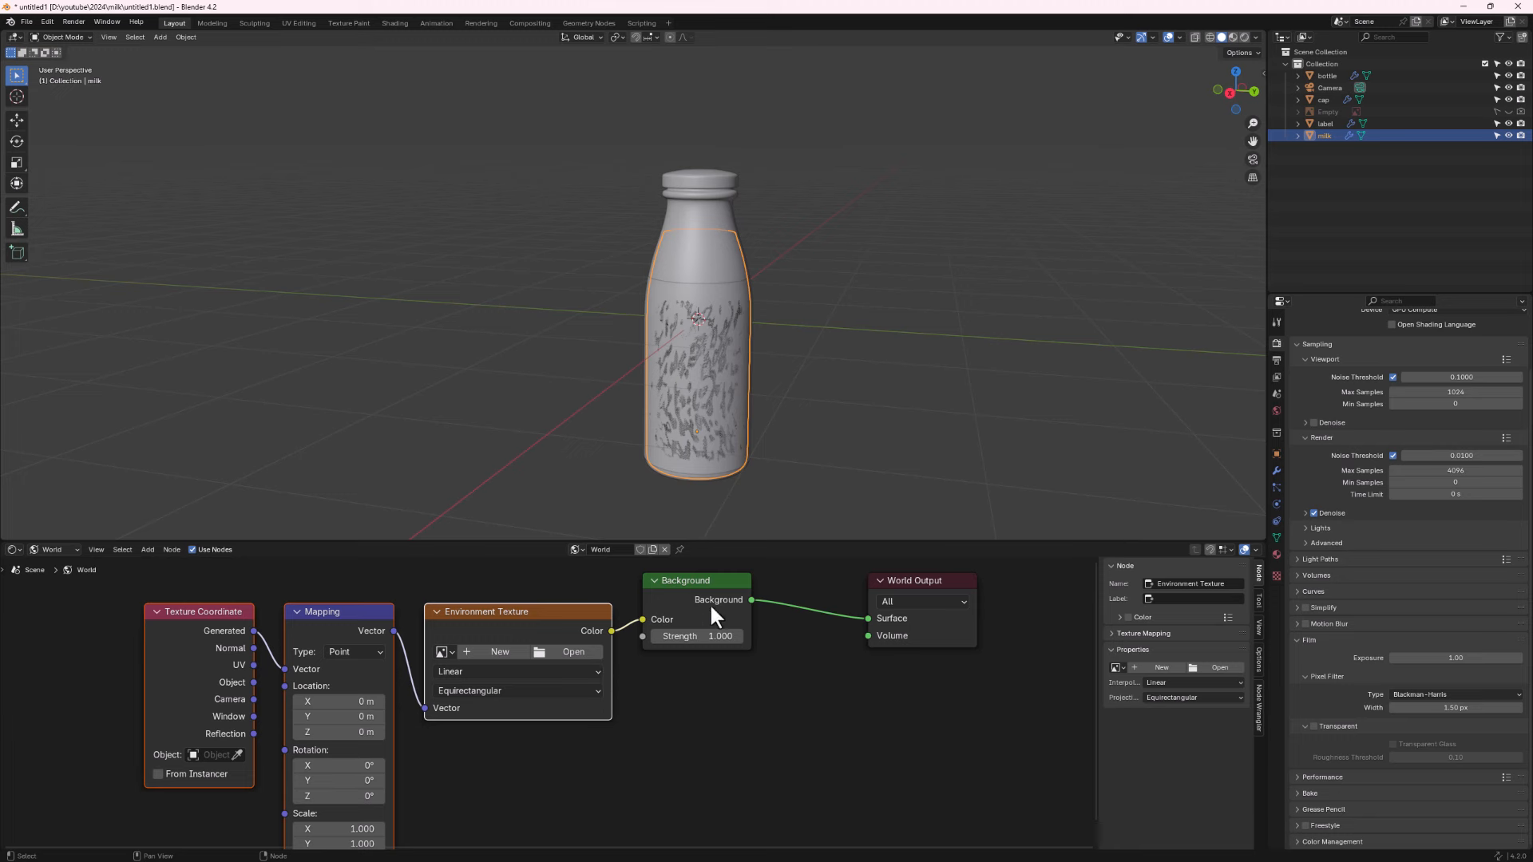
Load brown_photostudio_05_4k.exr from the hdri folder into the World's Environment Texture node.
left_click(695, 580)
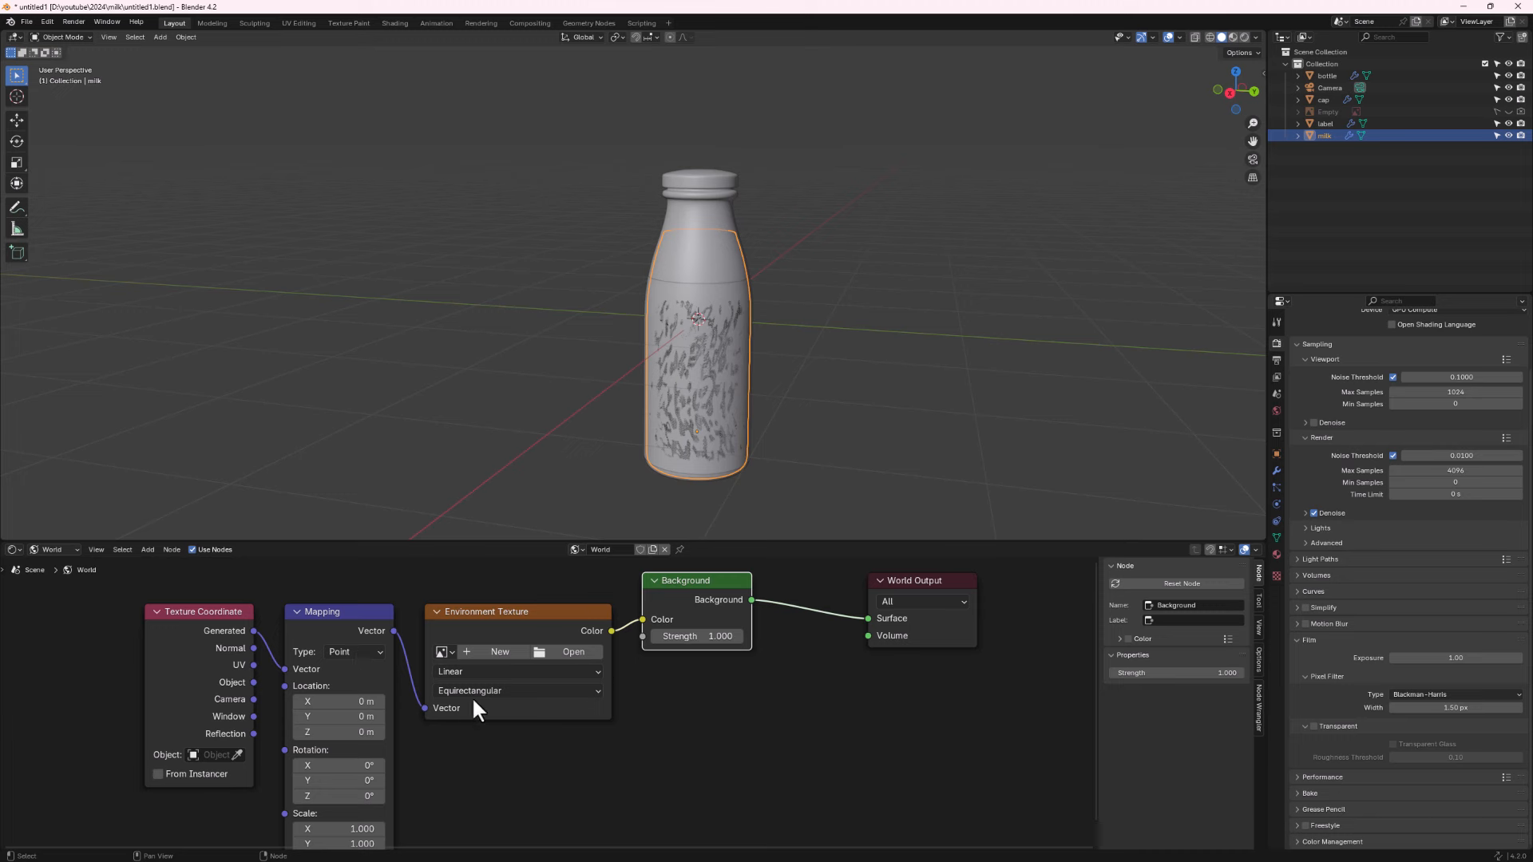
left_click(554, 650)
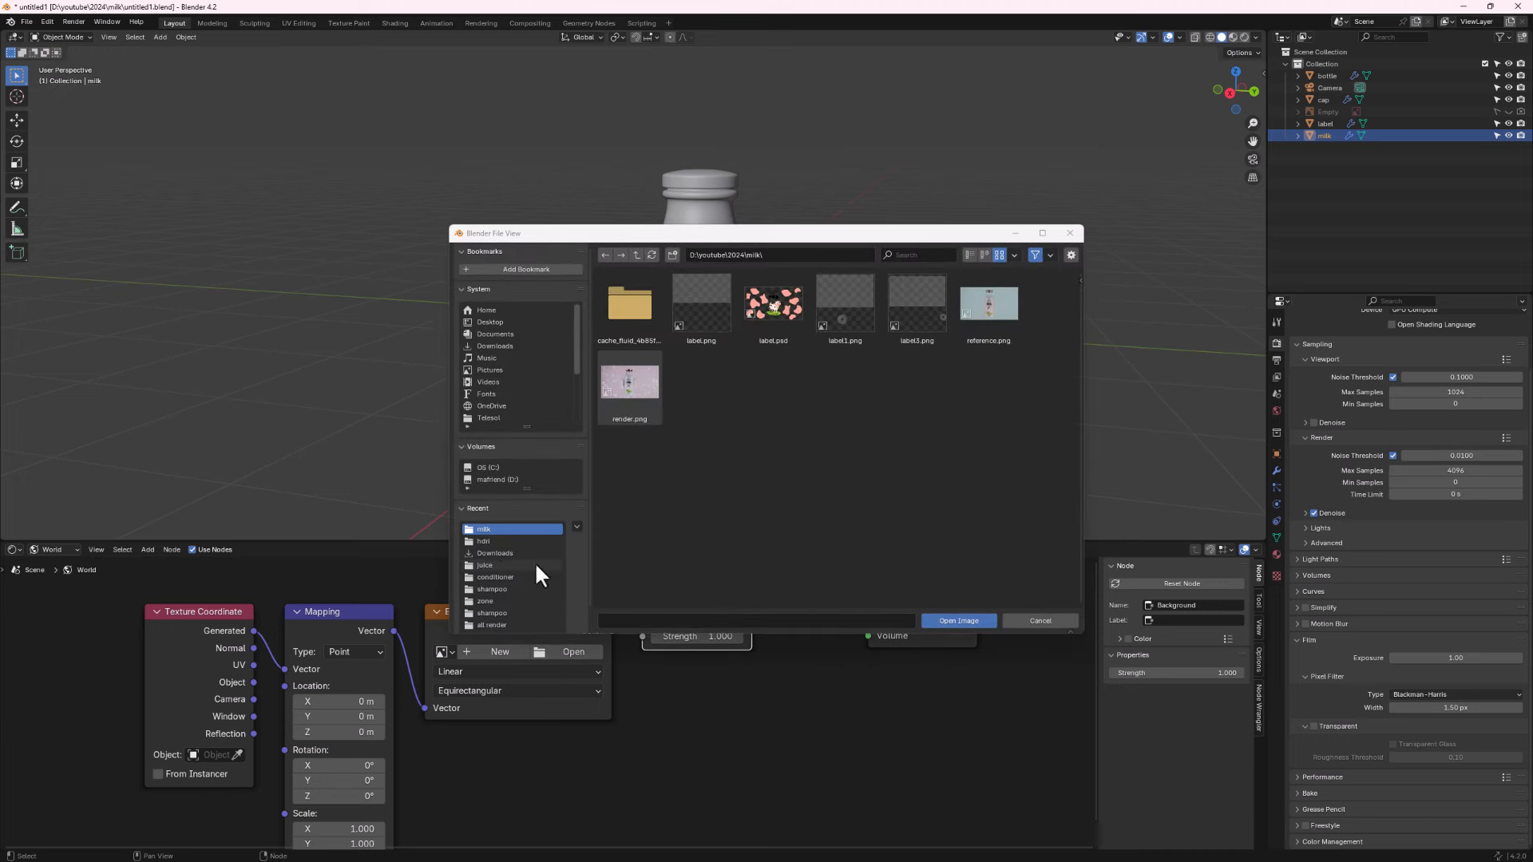
left_click(498, 542)
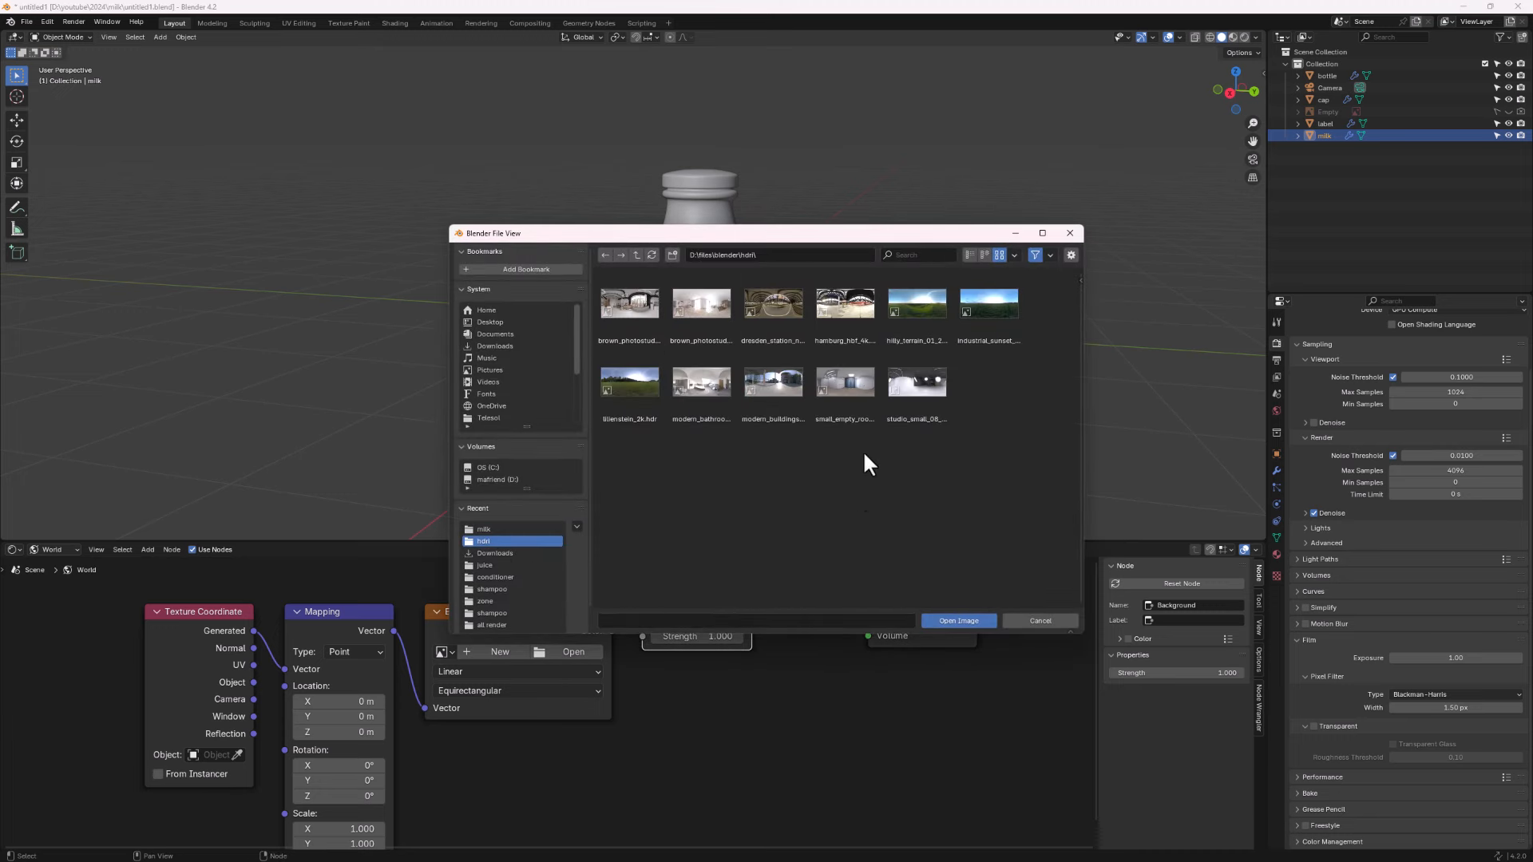
left_click(703, 311)
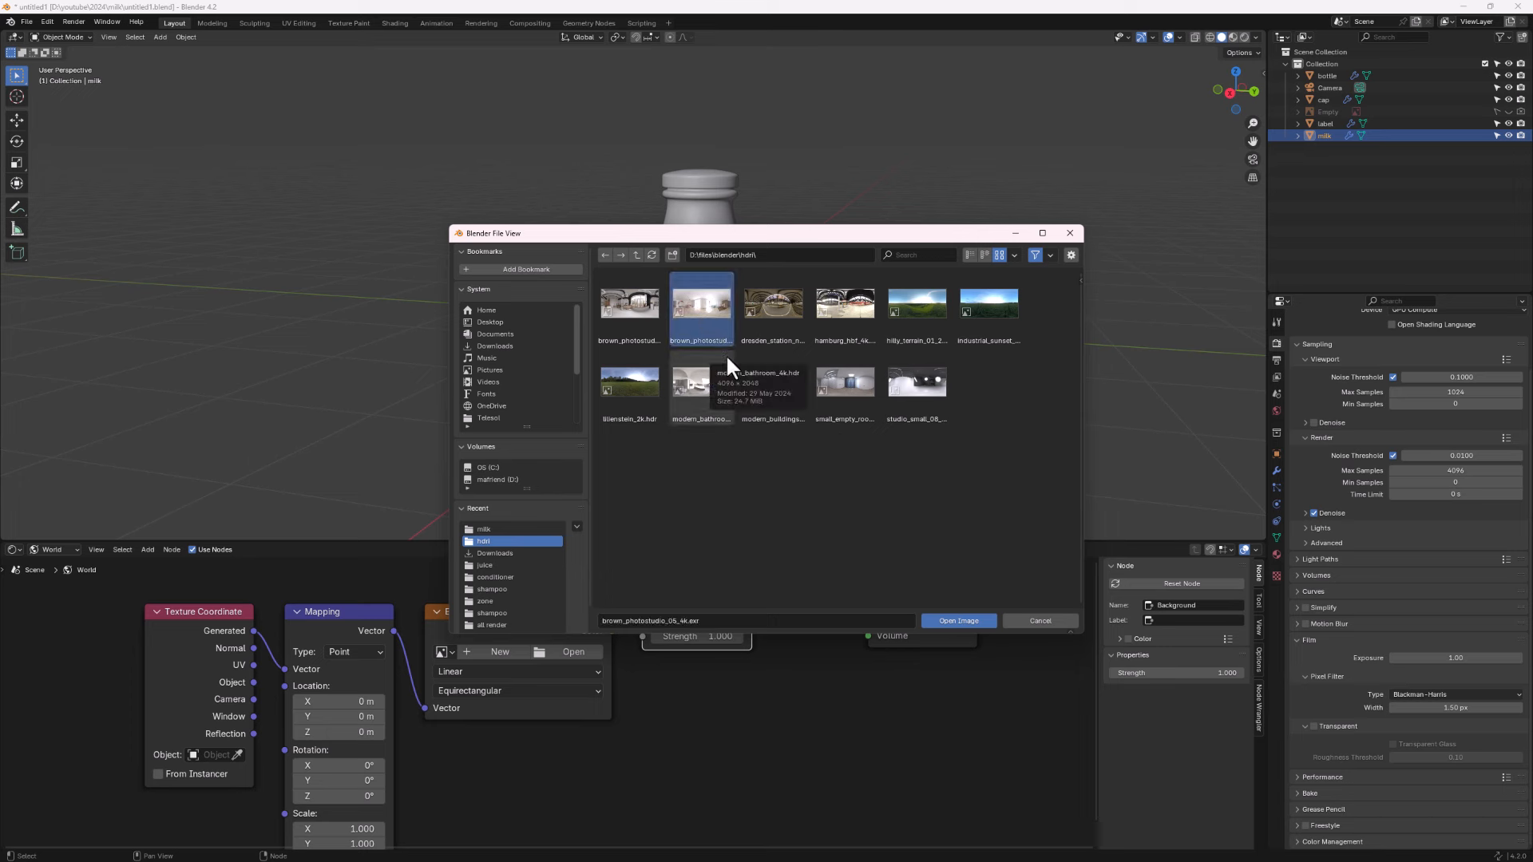
double_click(707, 314)
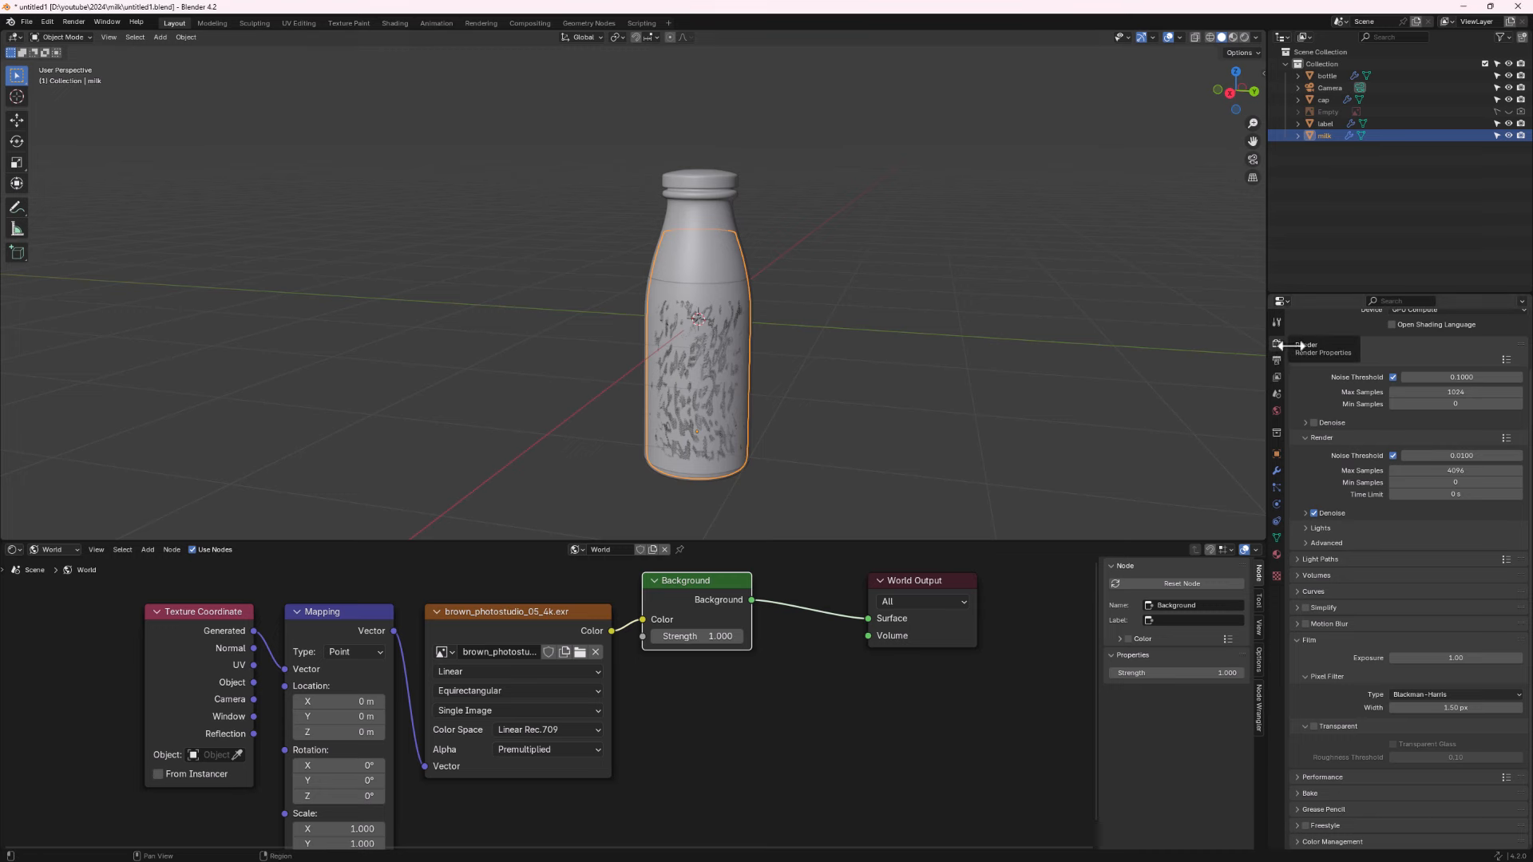
Set the render engine to Cycles and its device to GPU Compute.
scroll(1427, 422, "up", 2)
scroll(1427, 421, "up", 1)
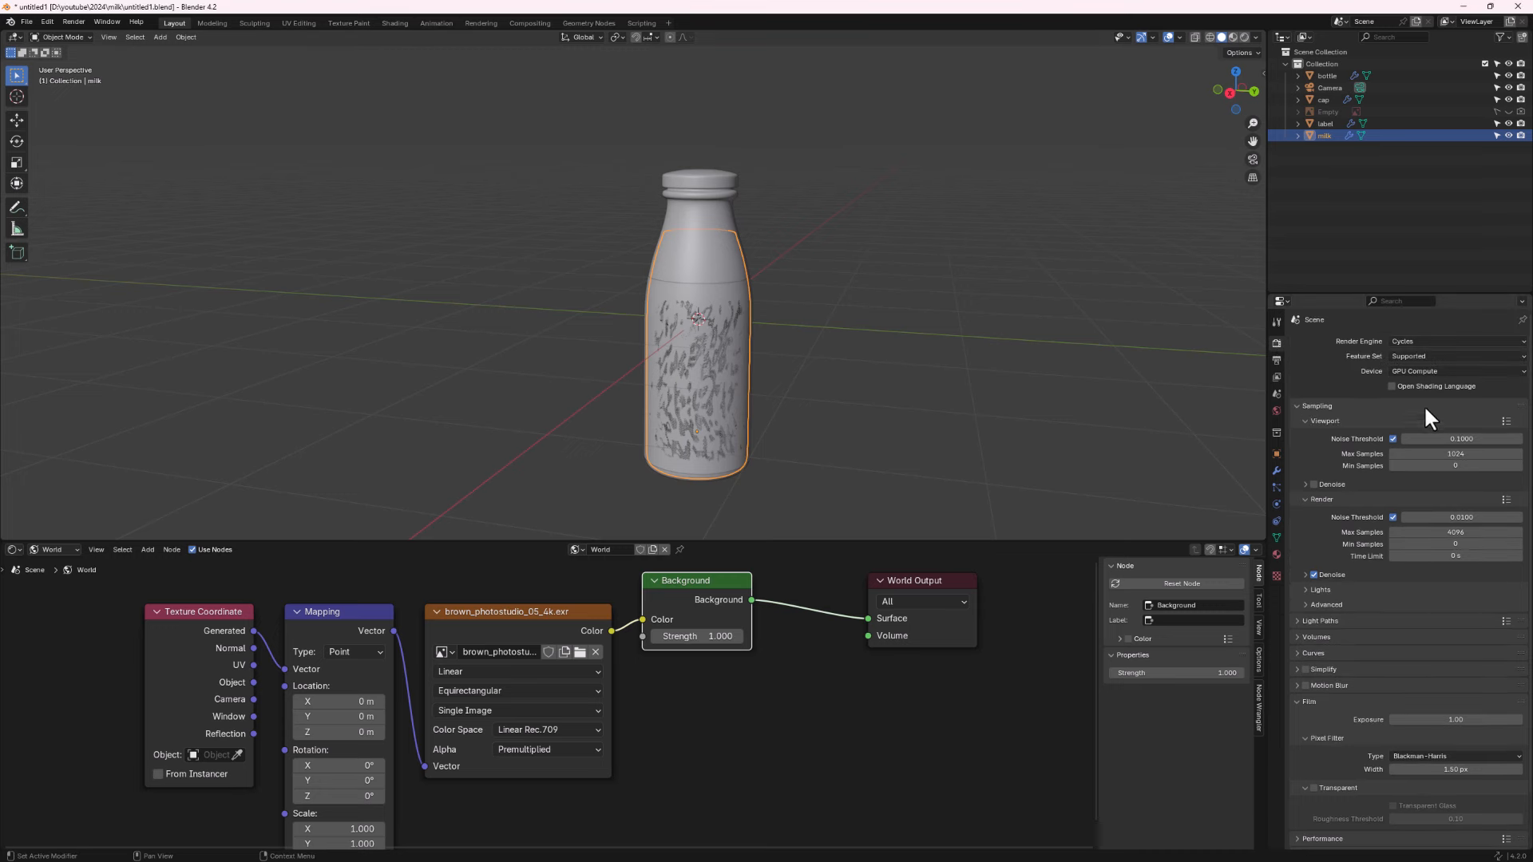
left_click(1417, 341)
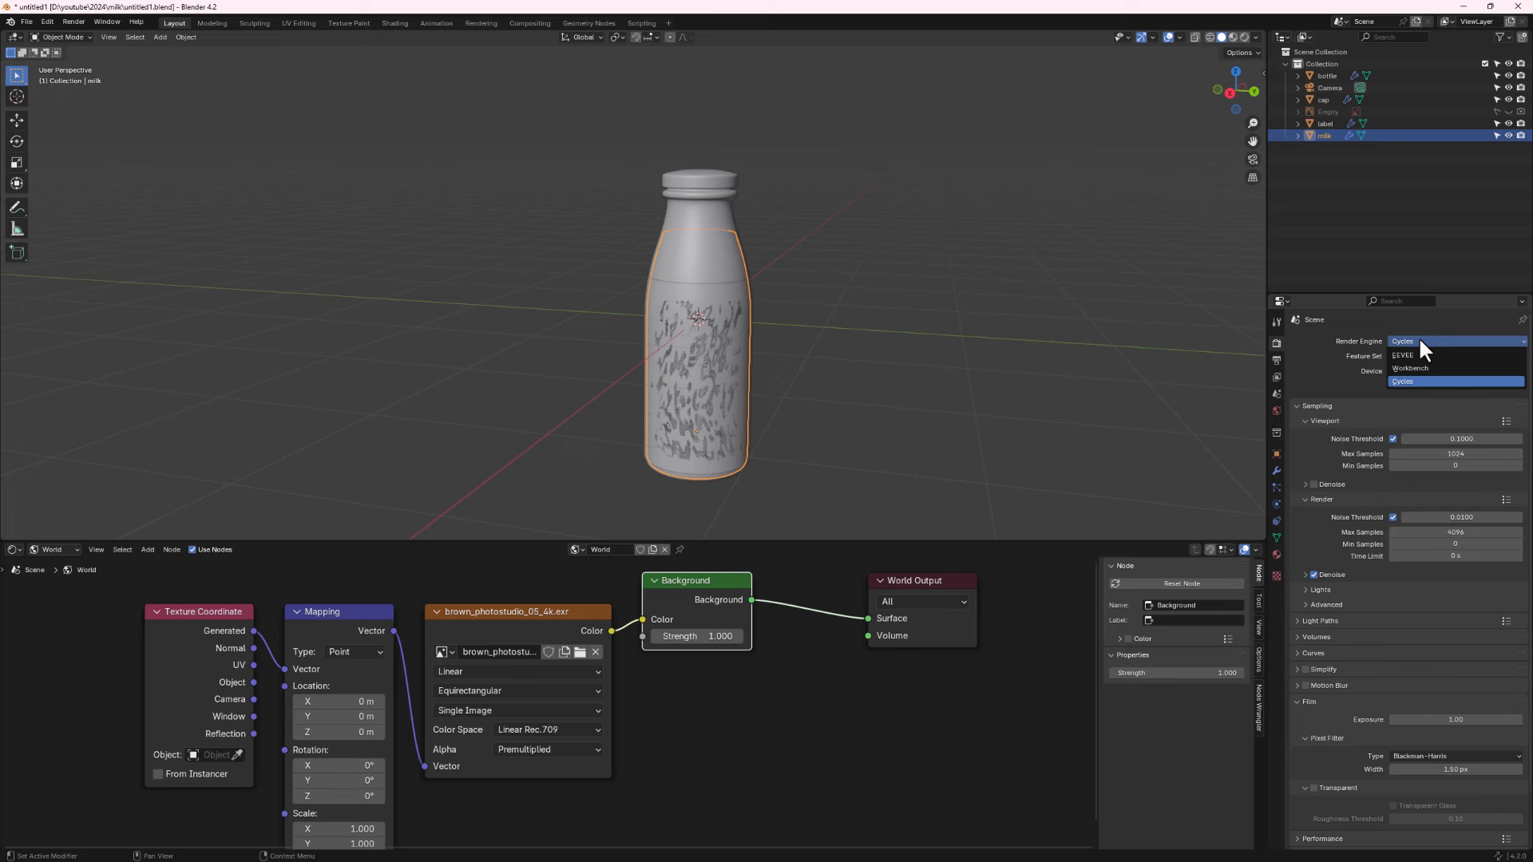
left_click(1437, 382)
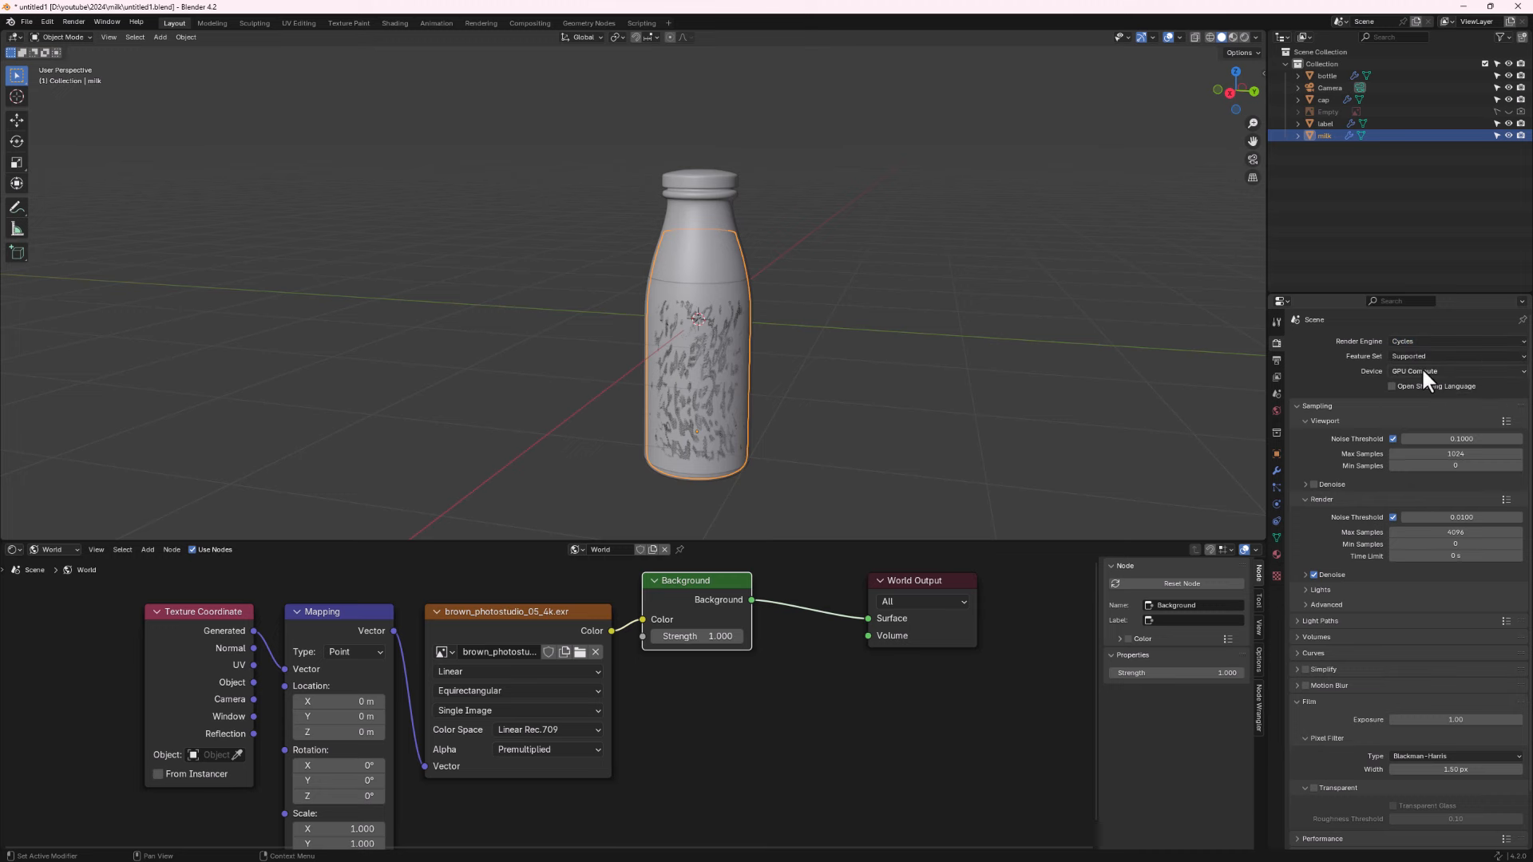
left_click(1424, 370)
left_click(1411, 399)
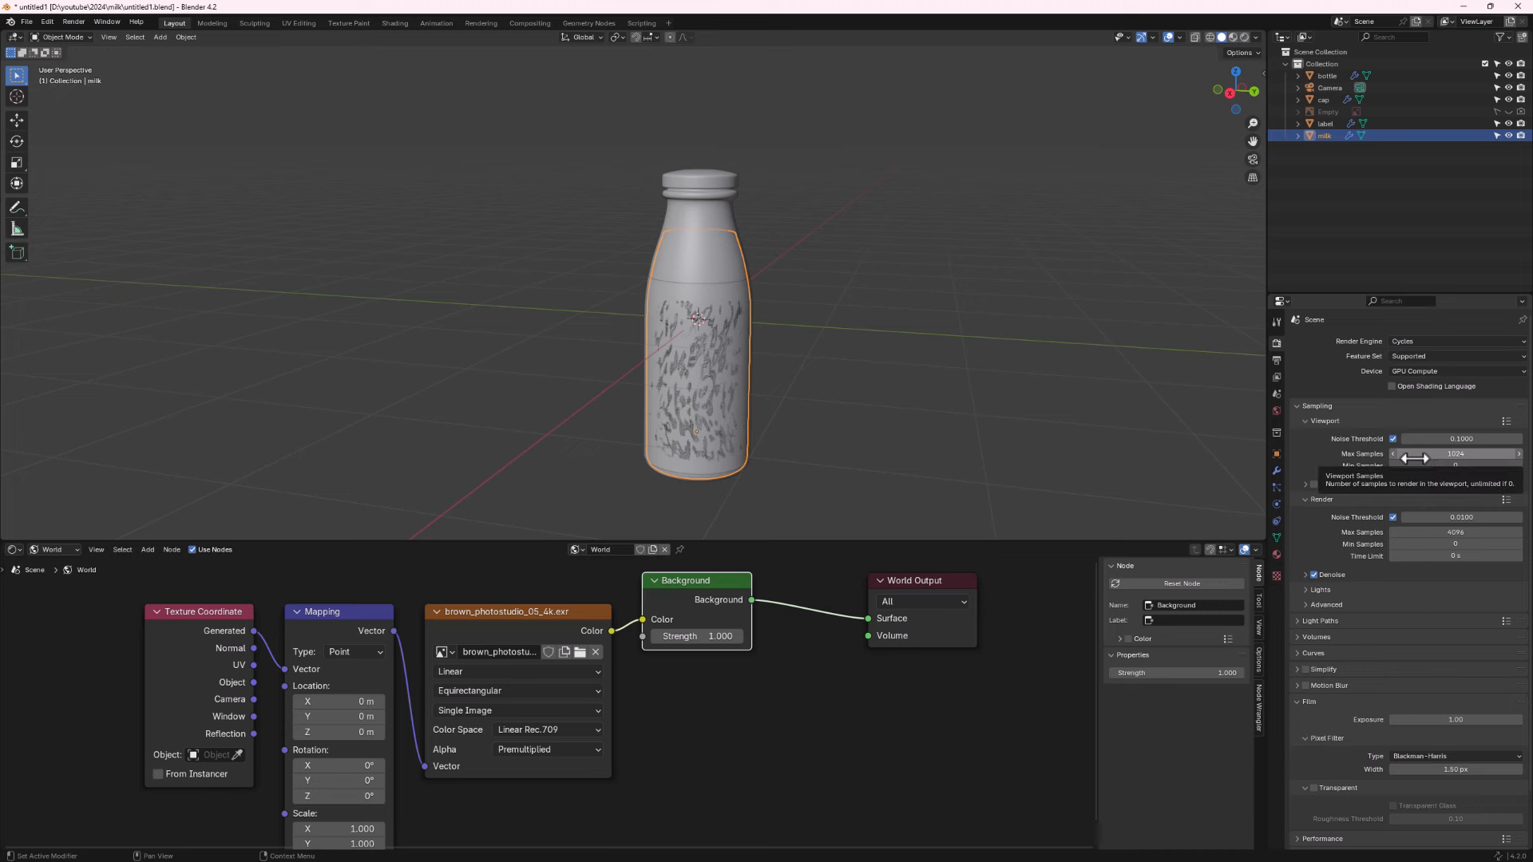
Switch the viewport to Rendered shading and enable the Transparent film option to hide the HDRI background.
scroll(1441, 677, "down", 2)
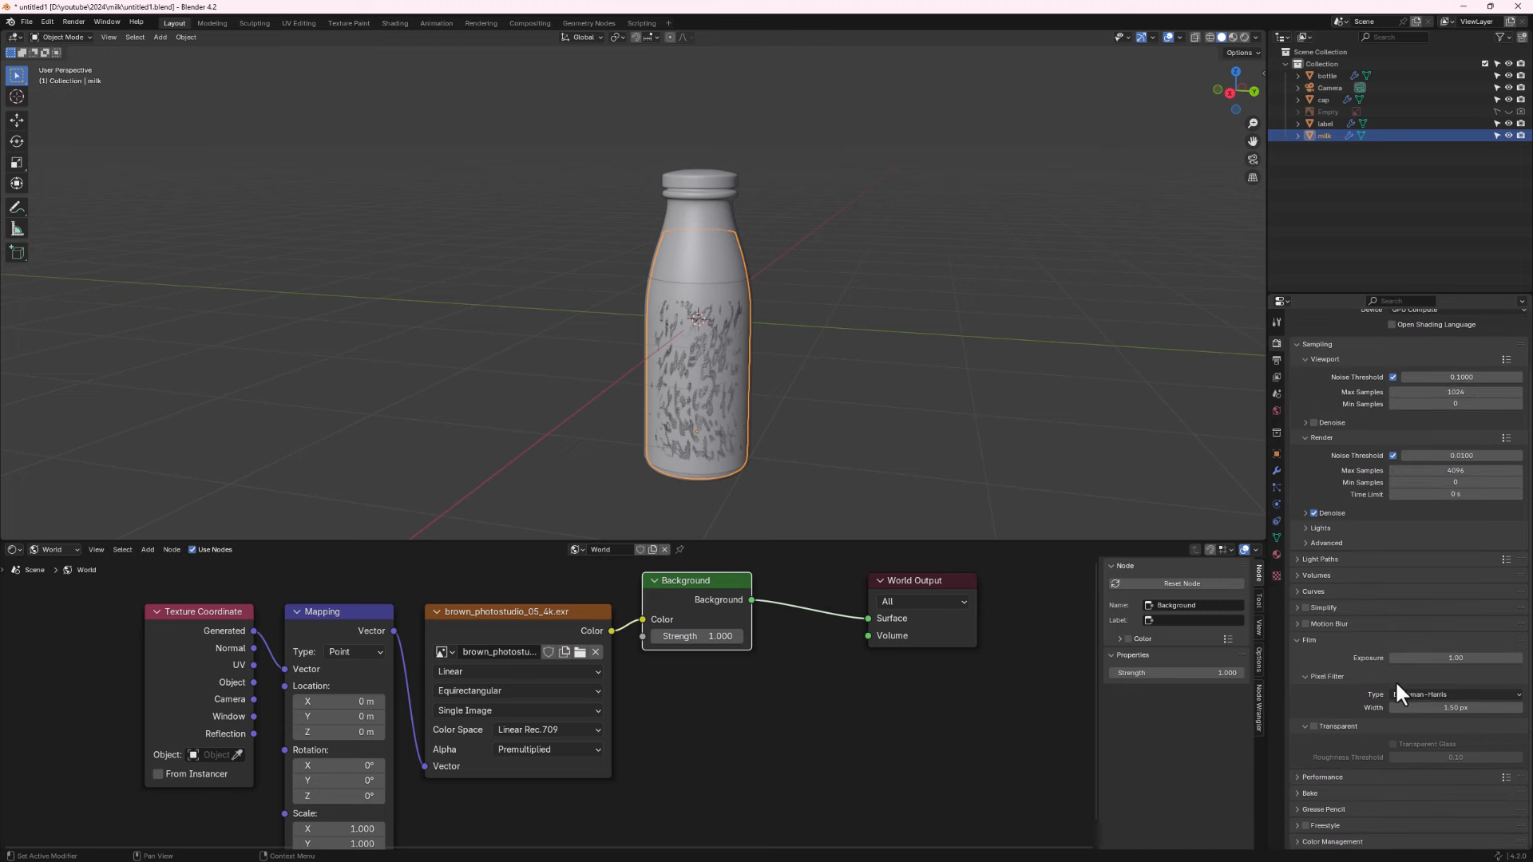
left_click(1244, 36)
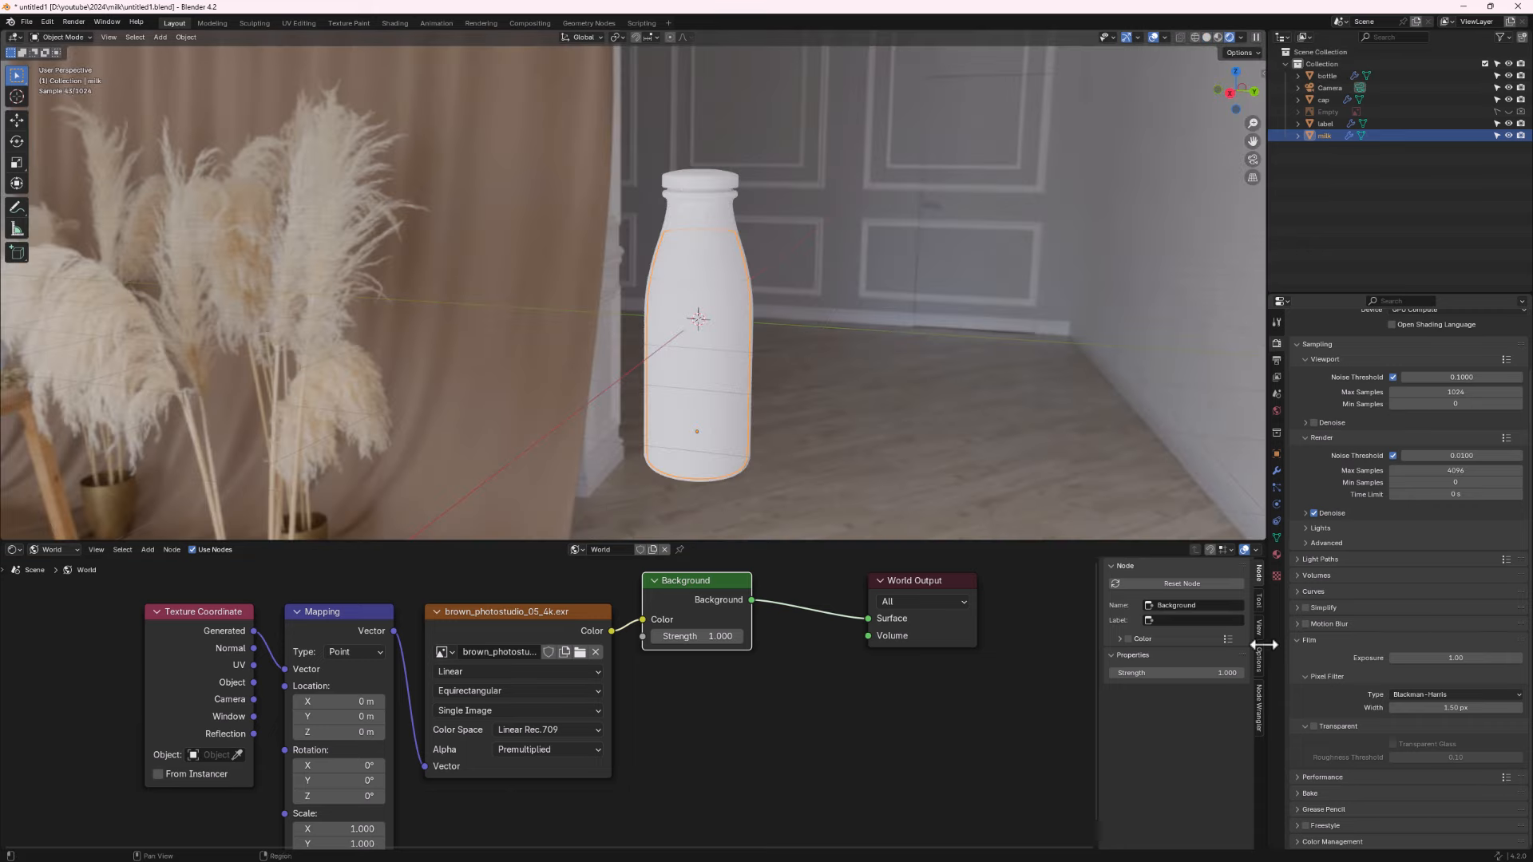
middle_click_drag(751, 348, 715, 297)
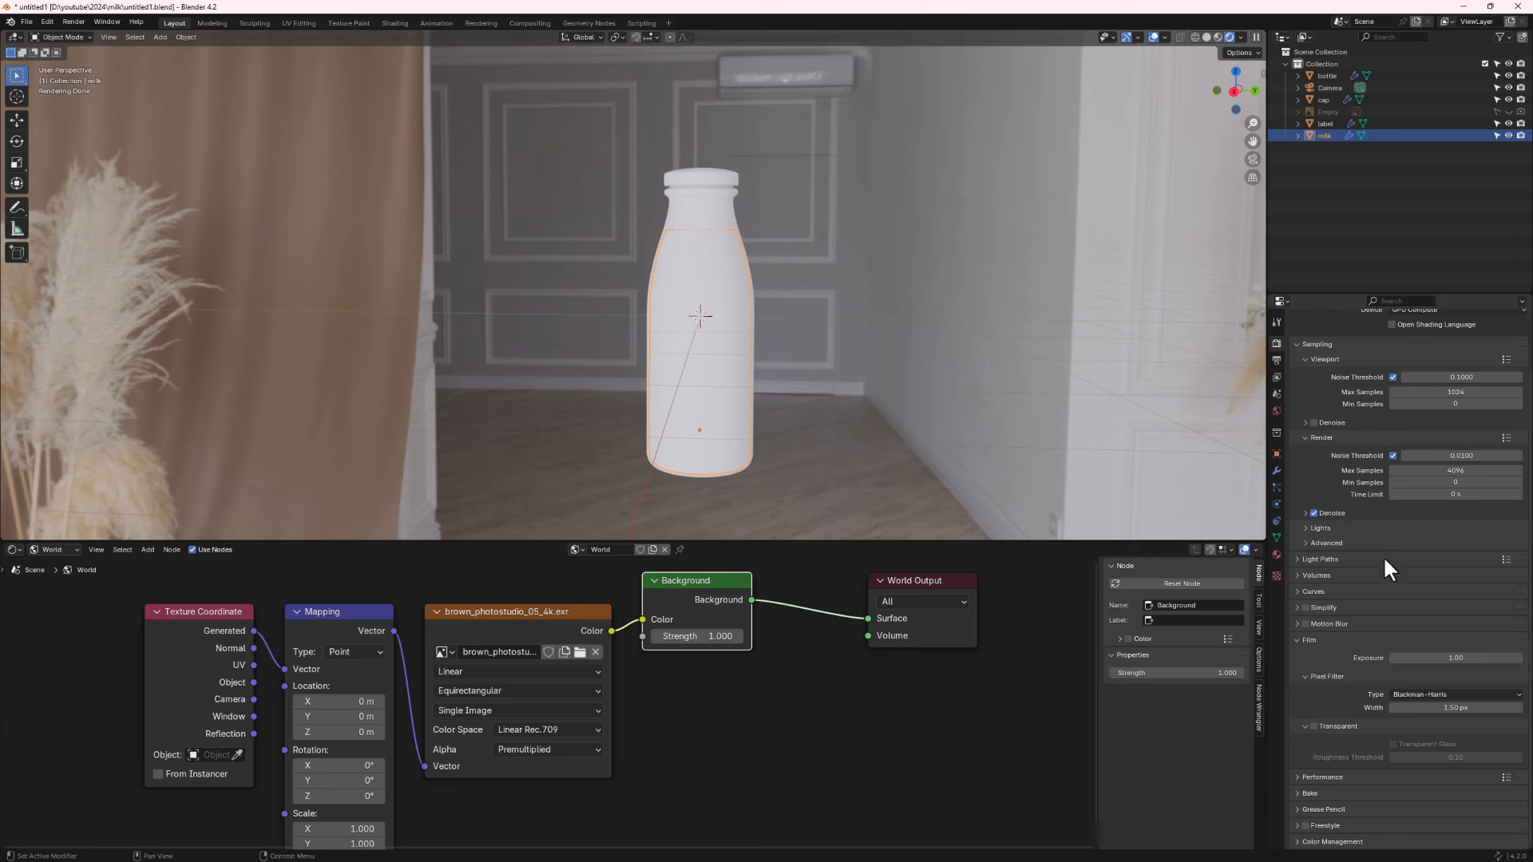
left_click(1314, 726)
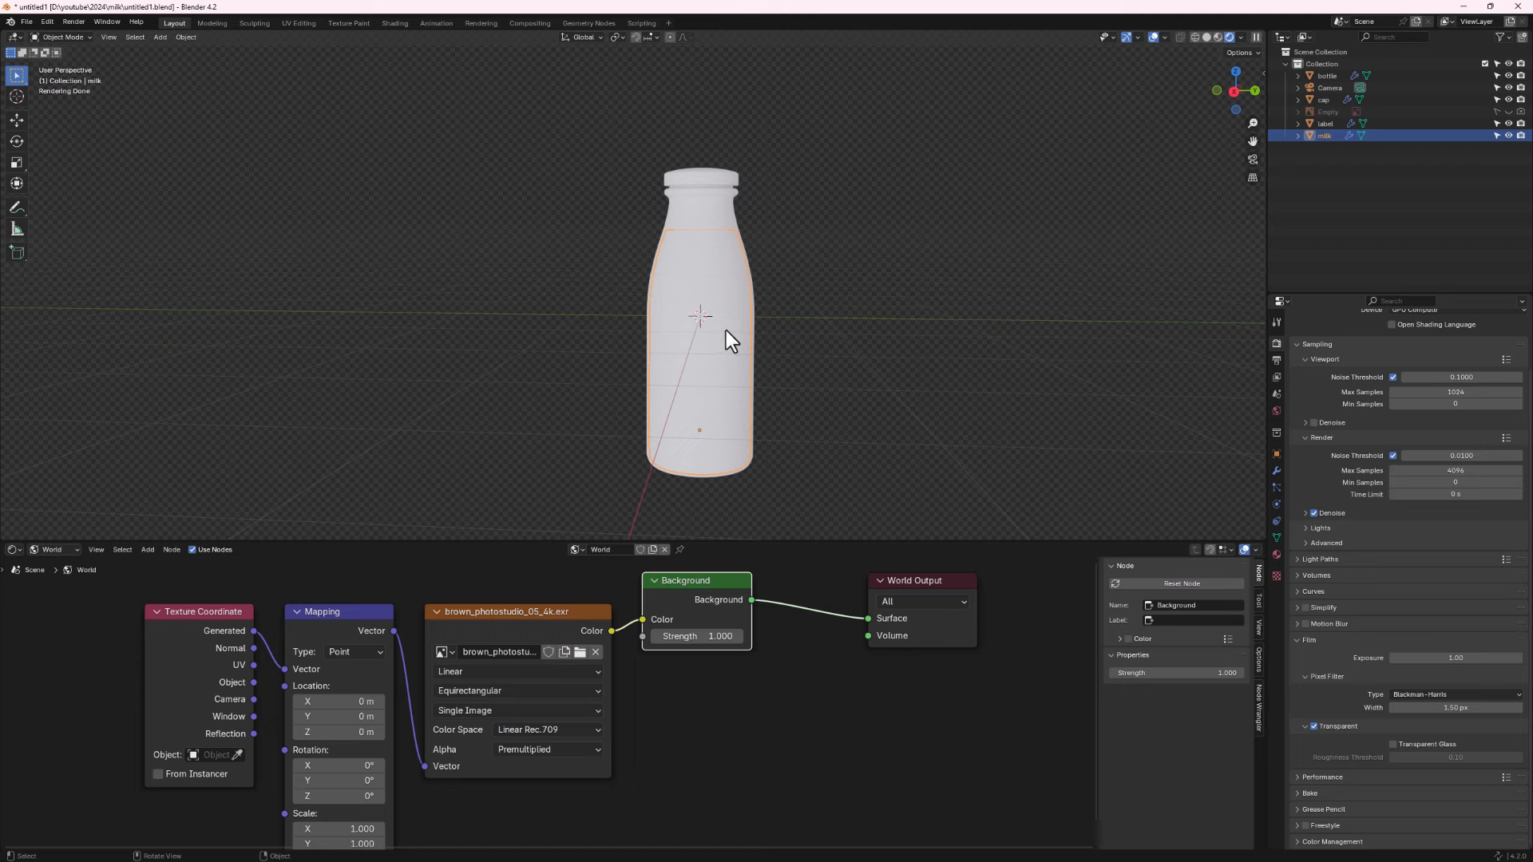
middle_click_drag(754, 310, 741, 304)
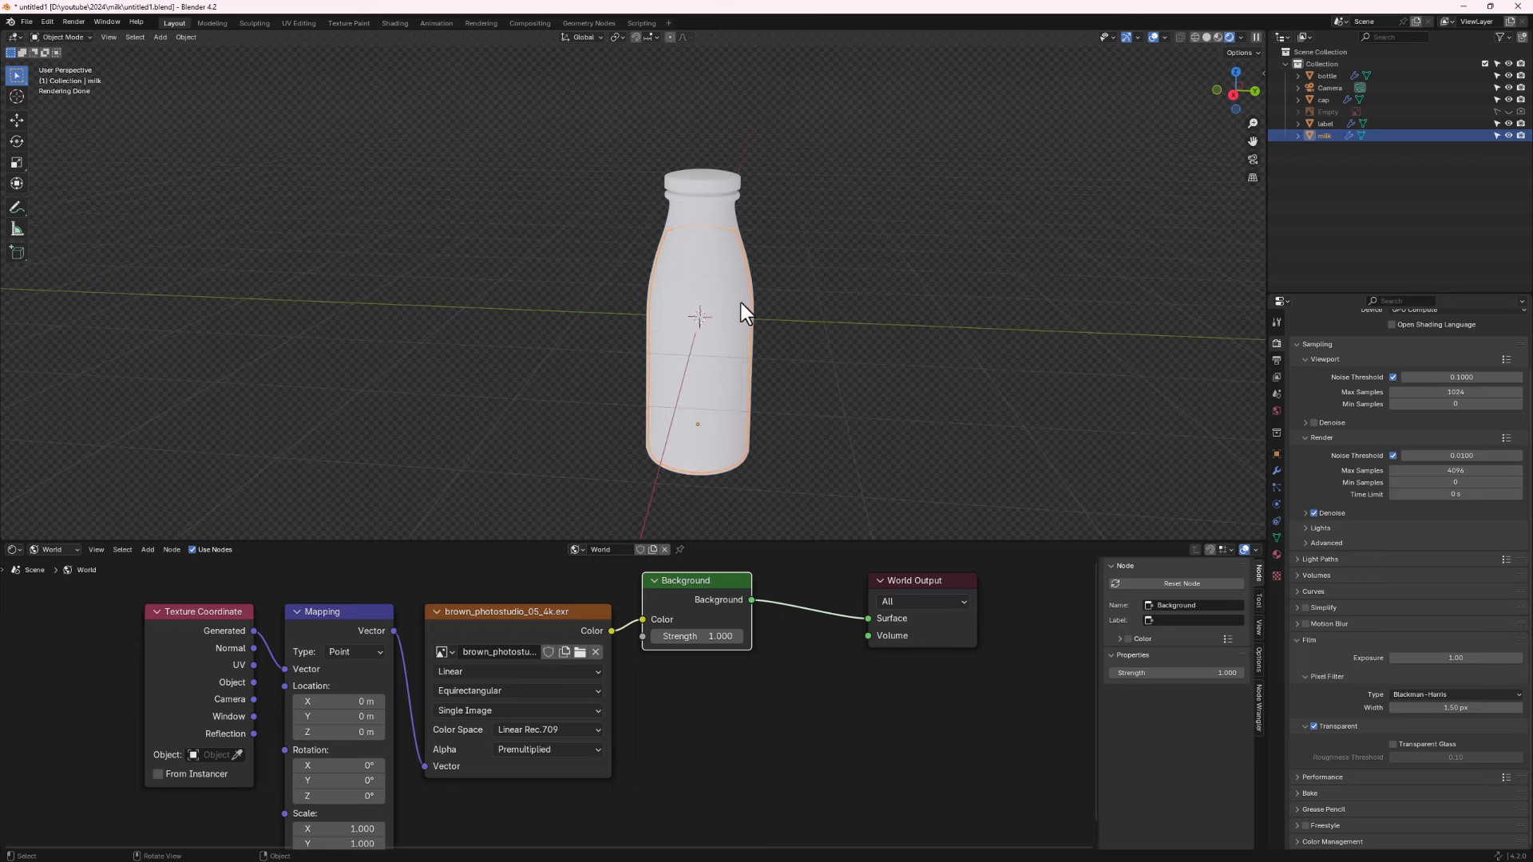
middle_click_drag(800, 347, 749, 428)
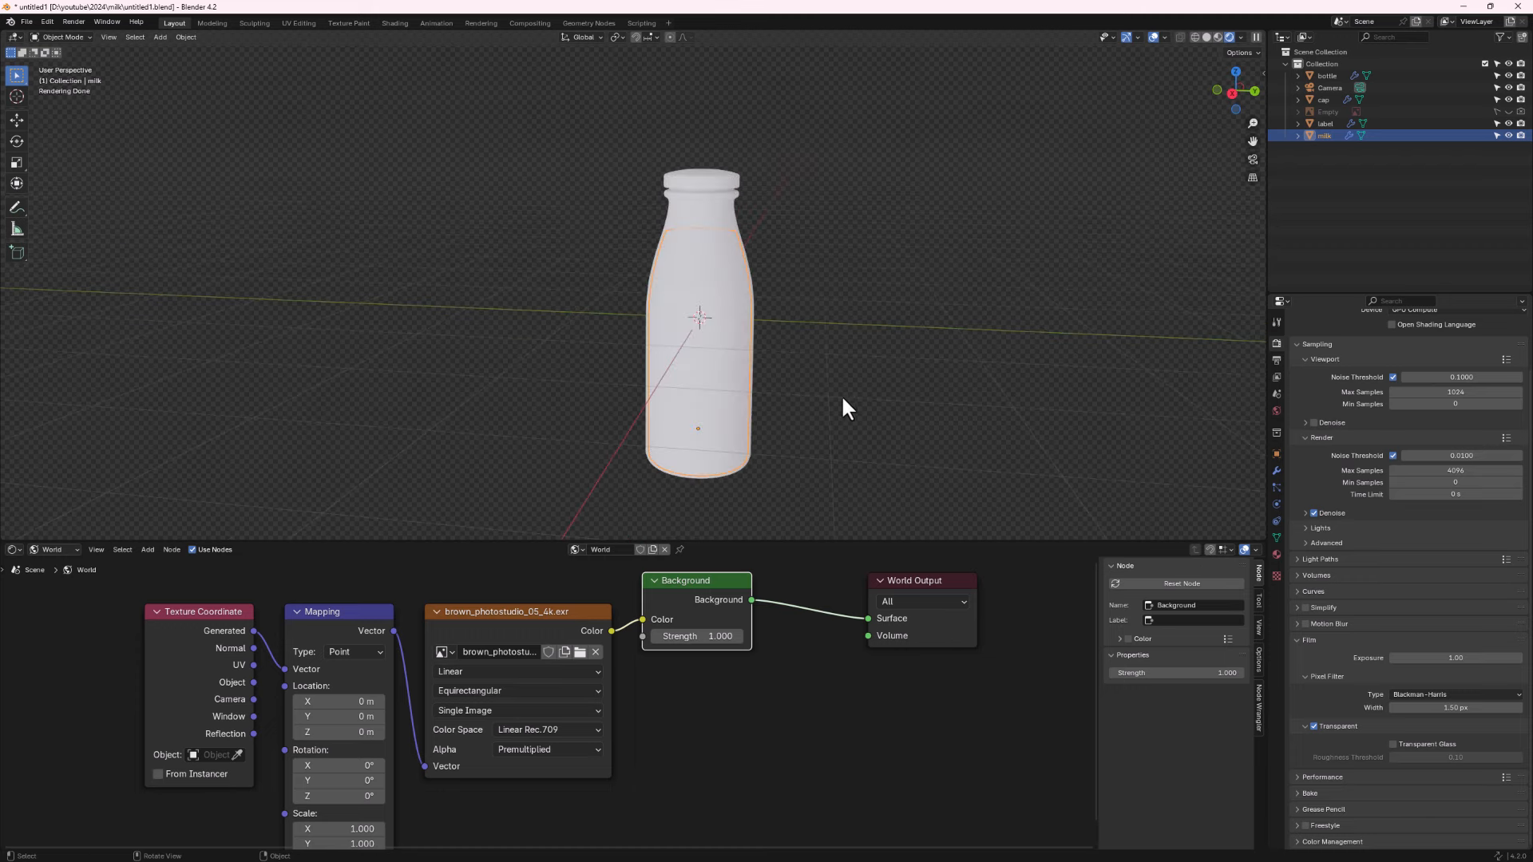
Set the Shader Editor to the Object shader type and create a new material for the bottle cap.
left_click(69, 549)
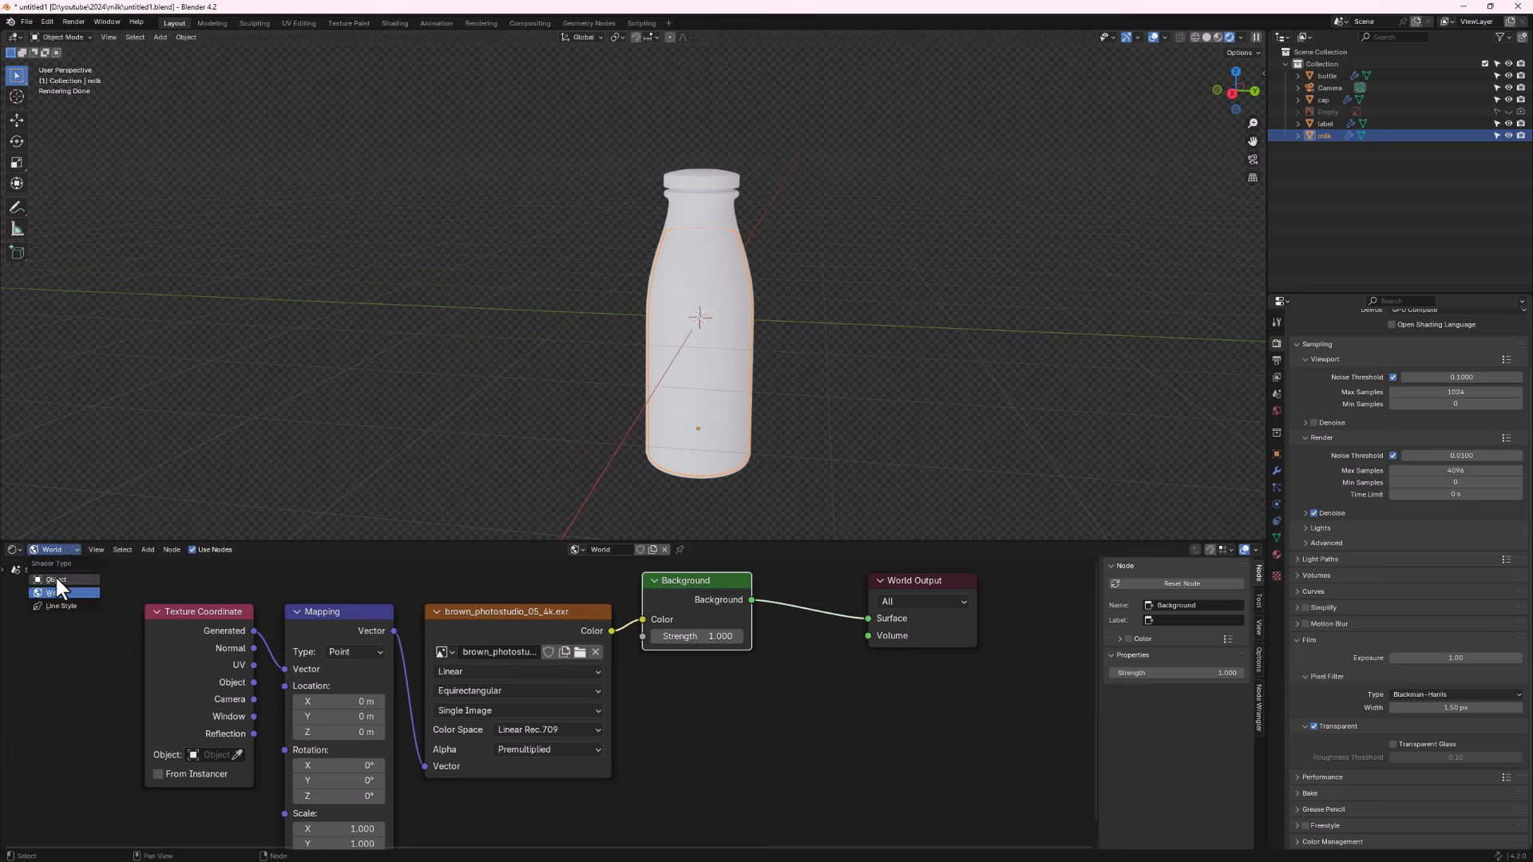
left_click(54, 579)
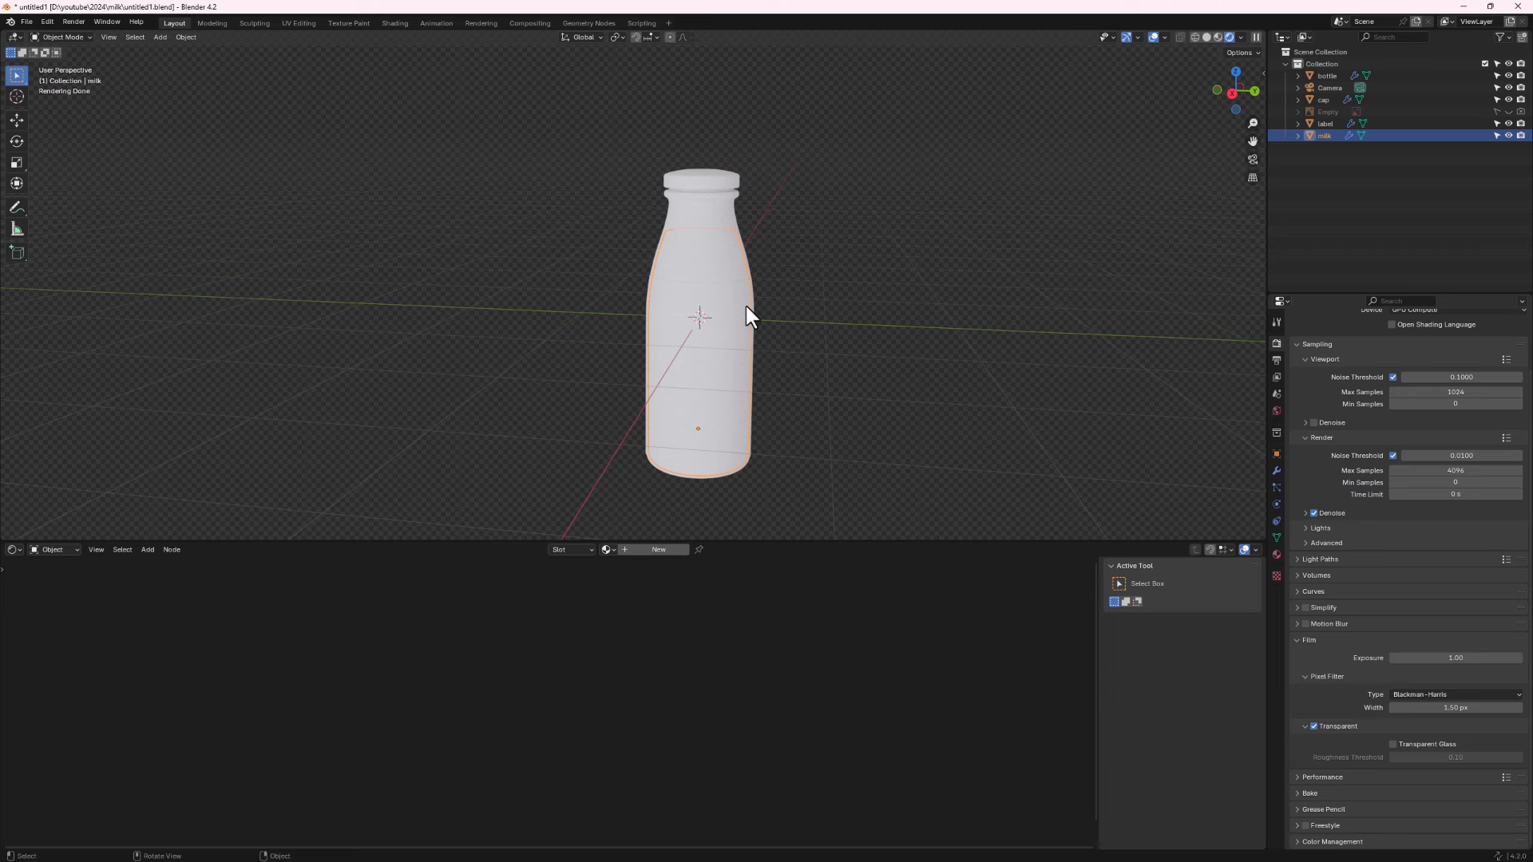
left_click(804, 176)
left_click(696, 182)
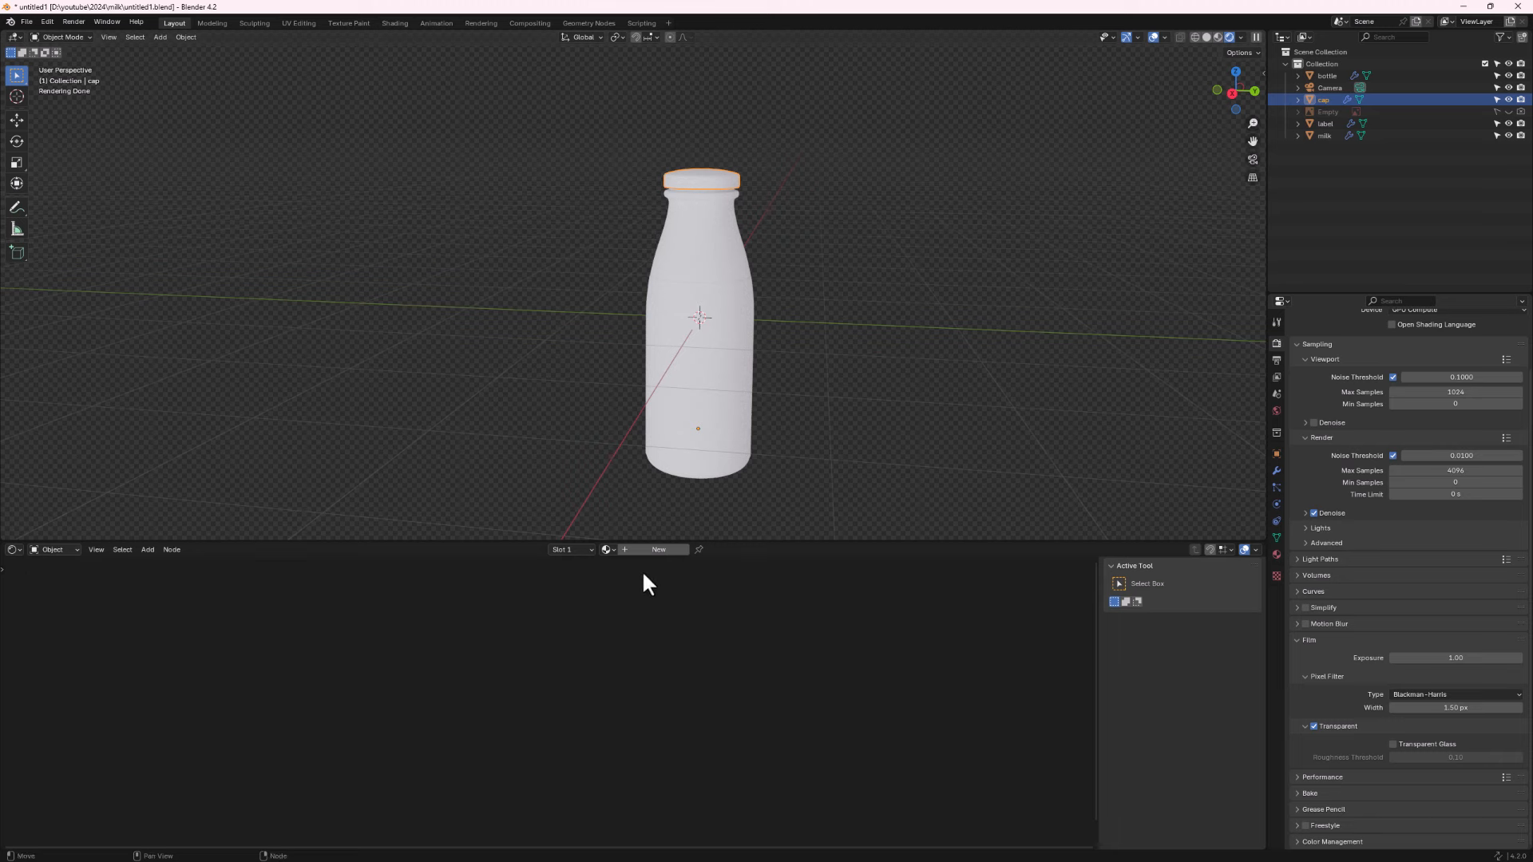
left_click(635, 549)
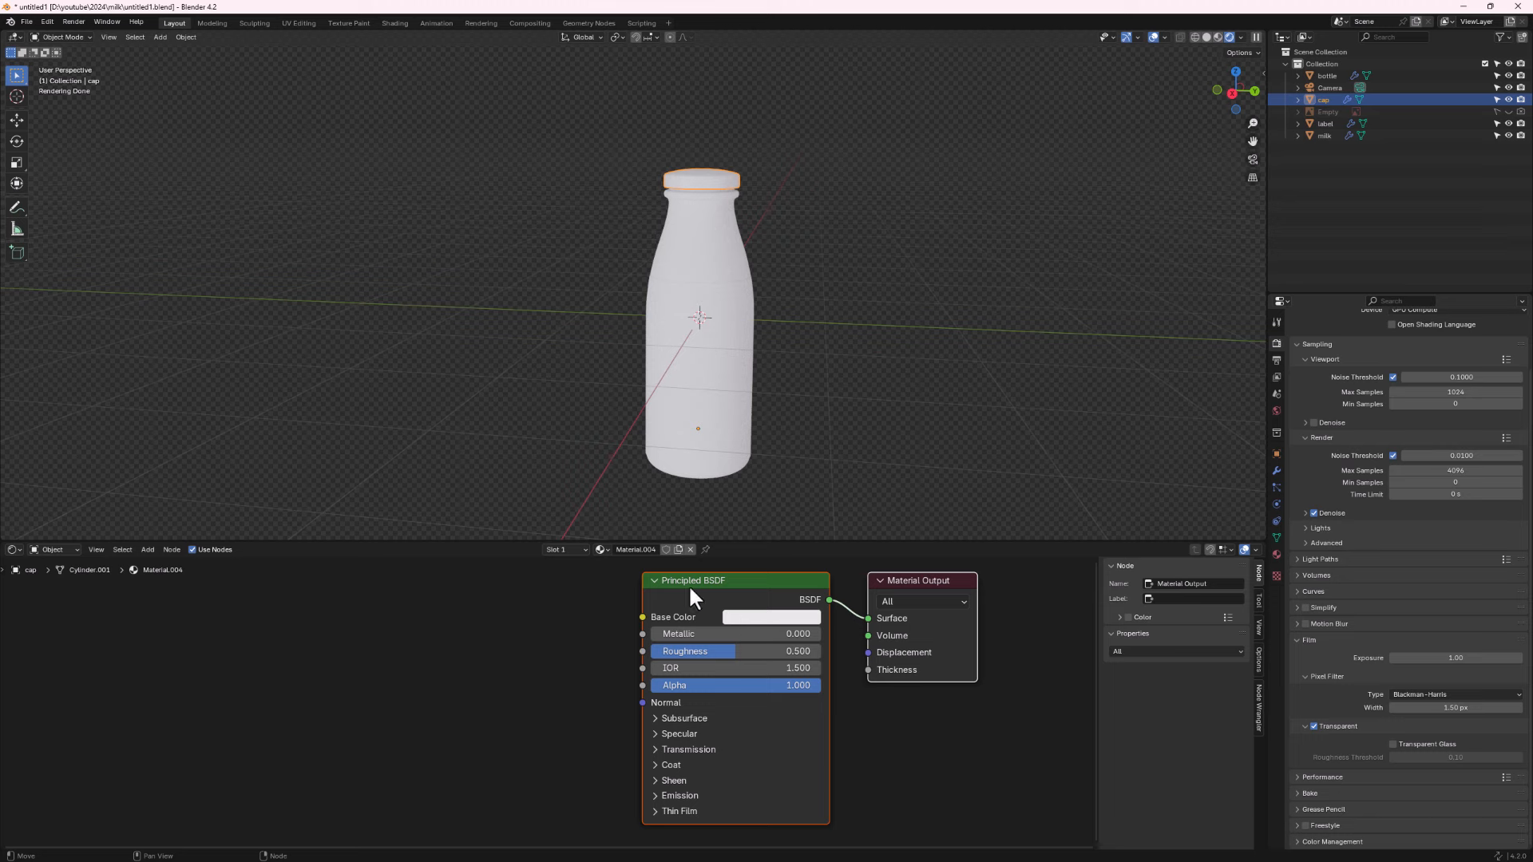
Give the cap's Principled BSDF a brown base color and a roughness of 0.214.
left_click(758, 617)
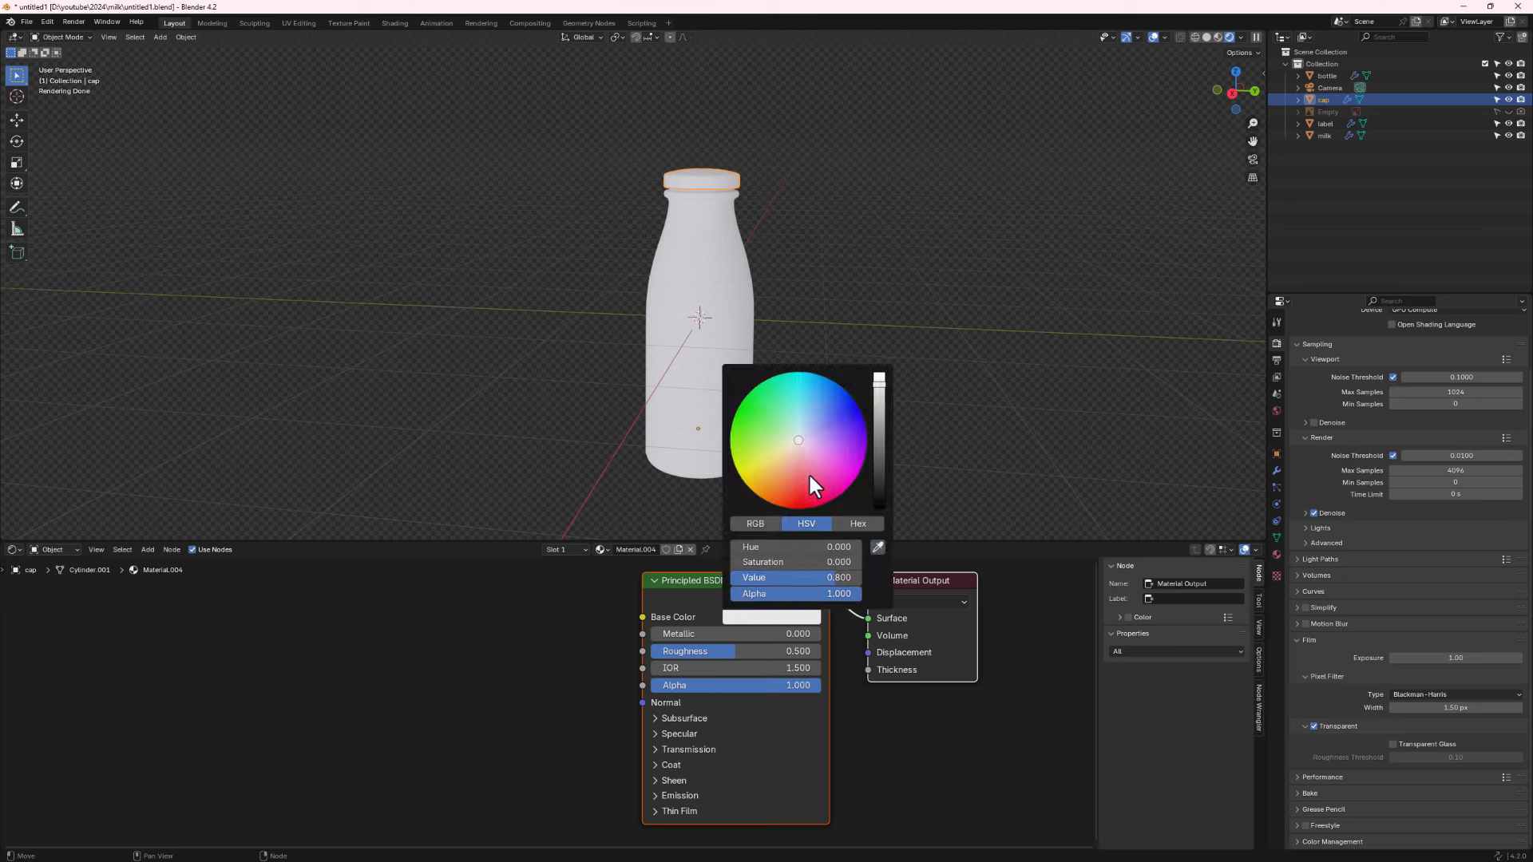
left_click_drag(810, 477, 782, 479)
left_click_drag(871, 415, 879, 423)
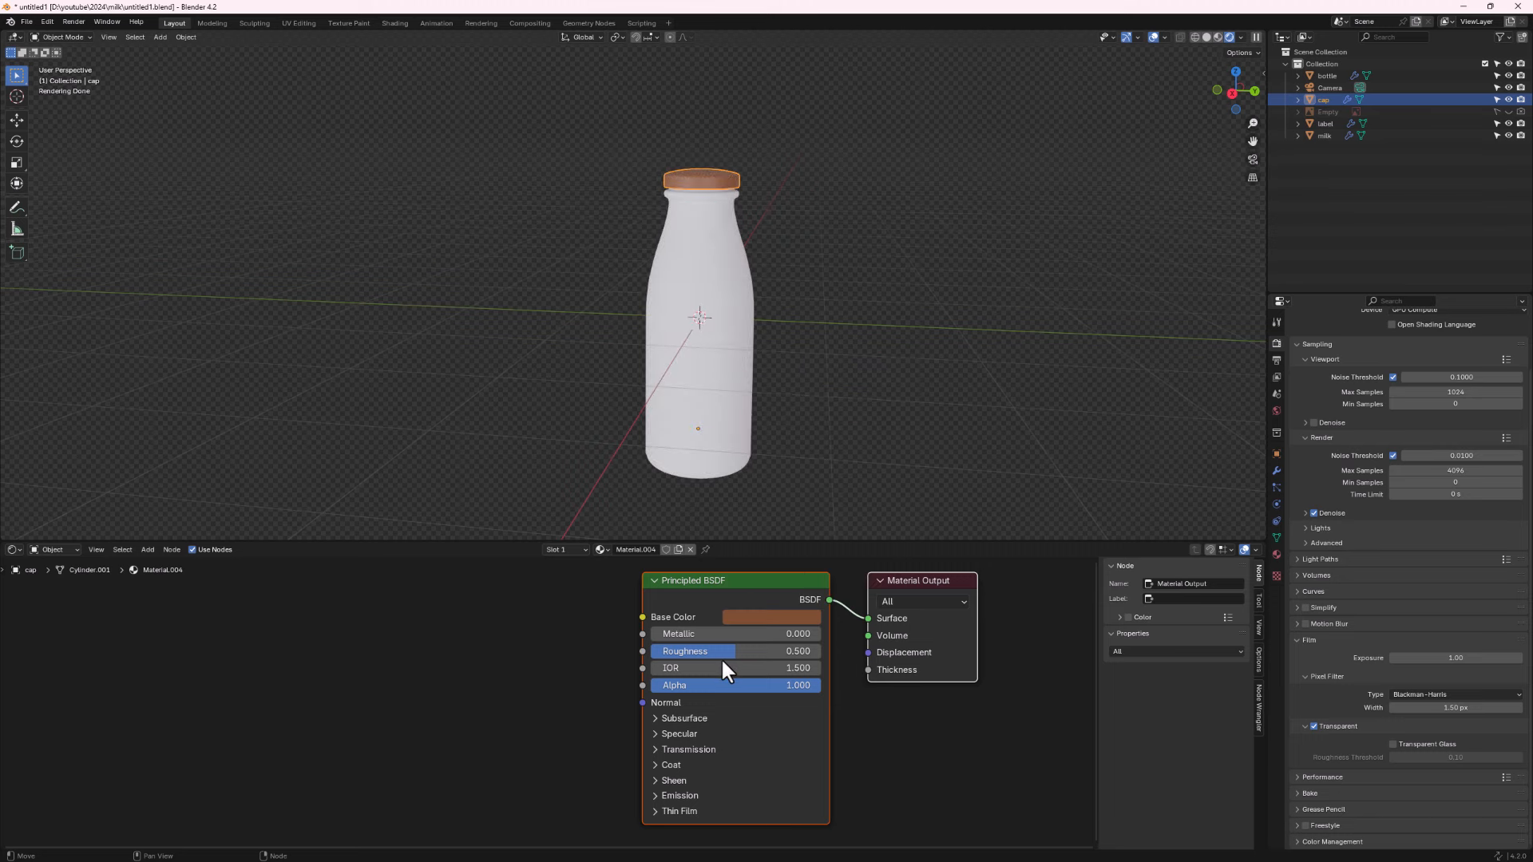
middle_click_drag(721, 658, 699, 653)
left_click_drag(698, 651, 662, 647)
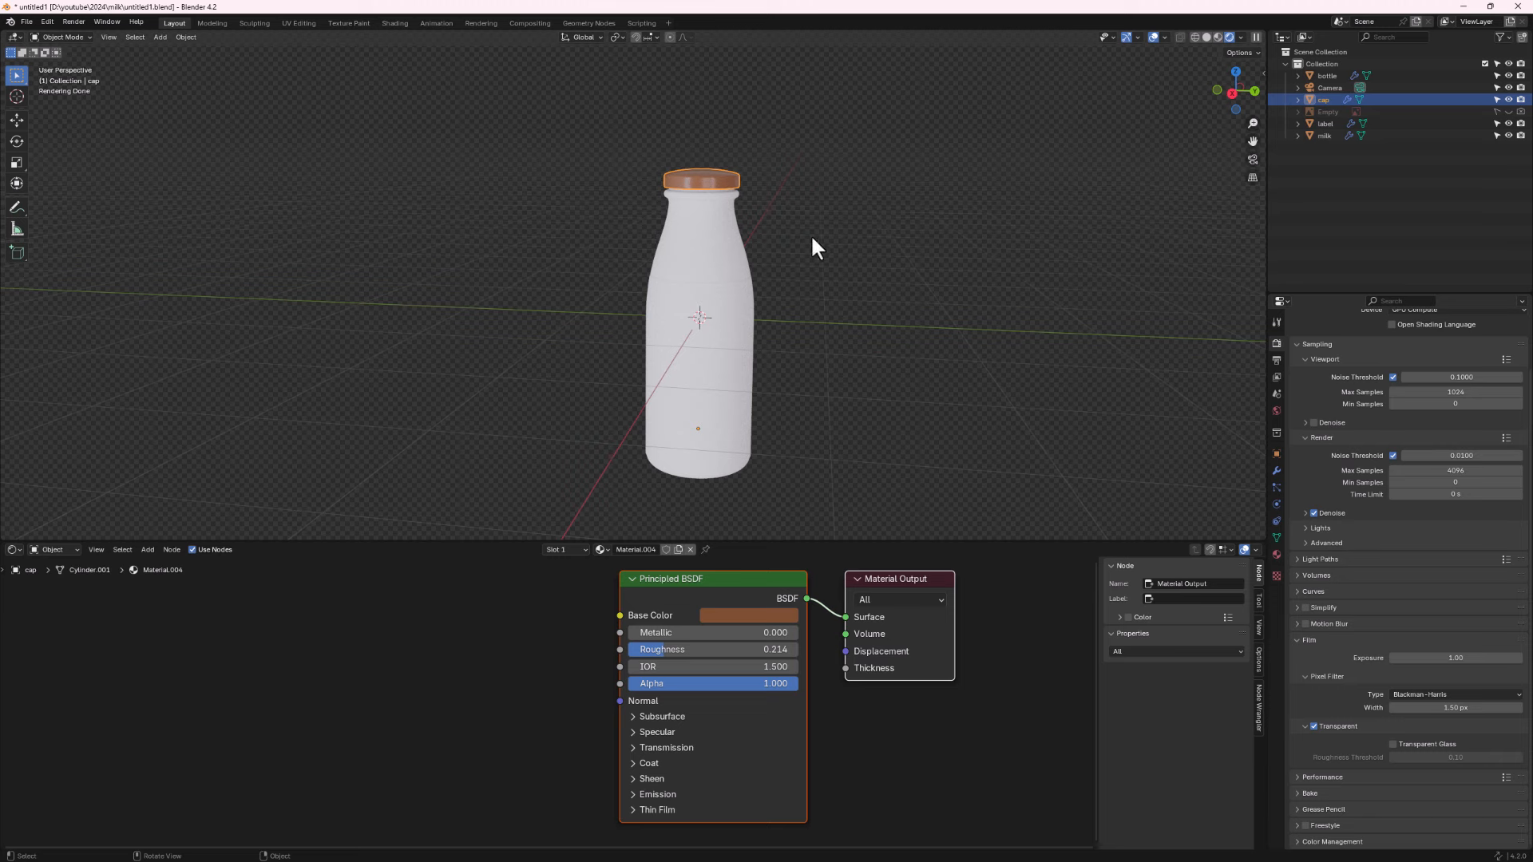
Create a new material for the bottle object and delete its Principled BSDF node.
left_click(679, 222)
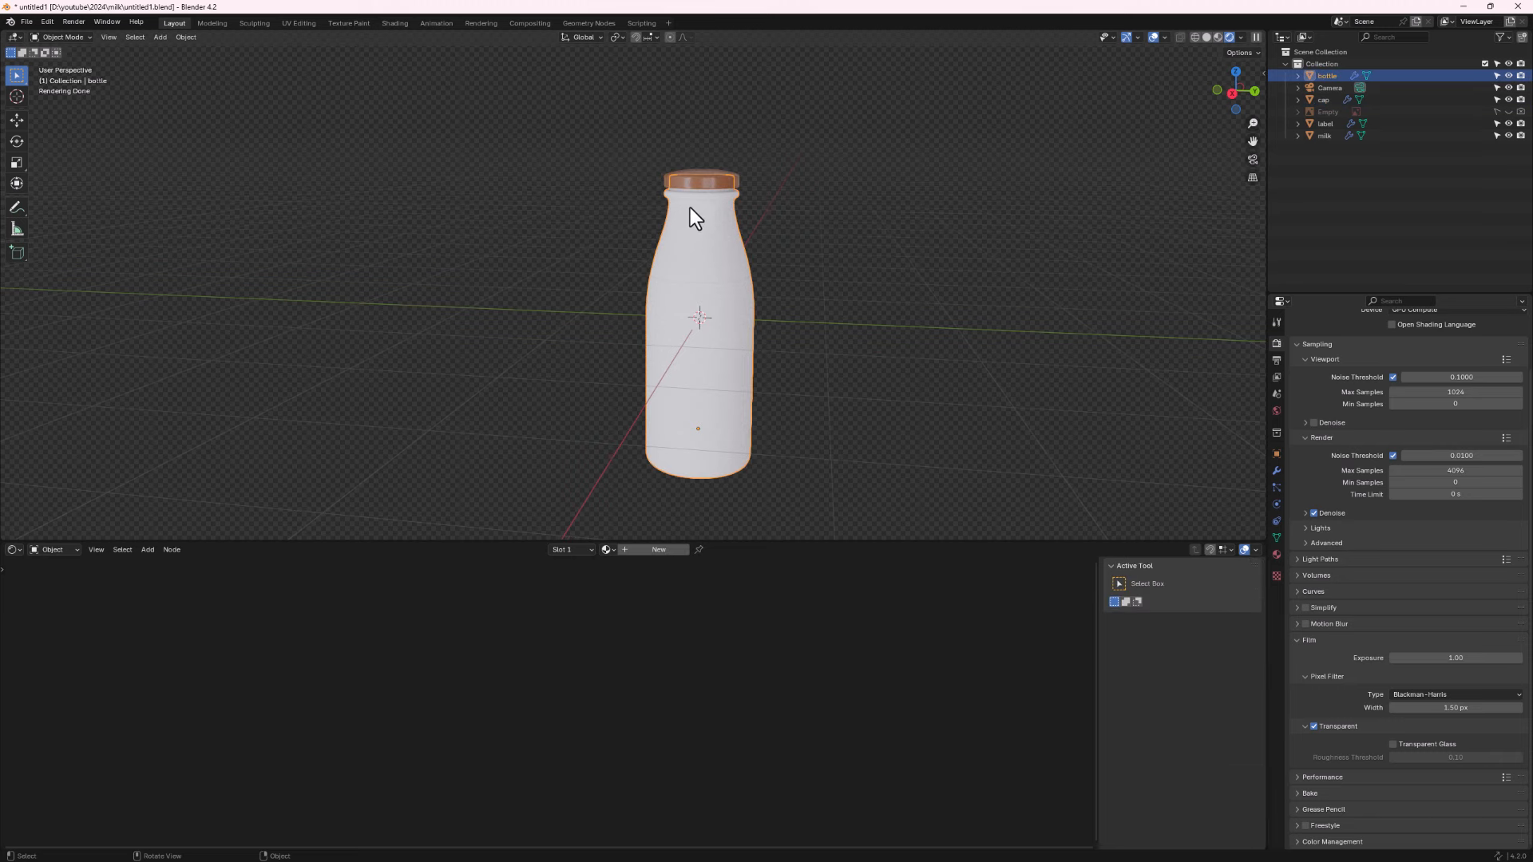
left_click(659, 550)
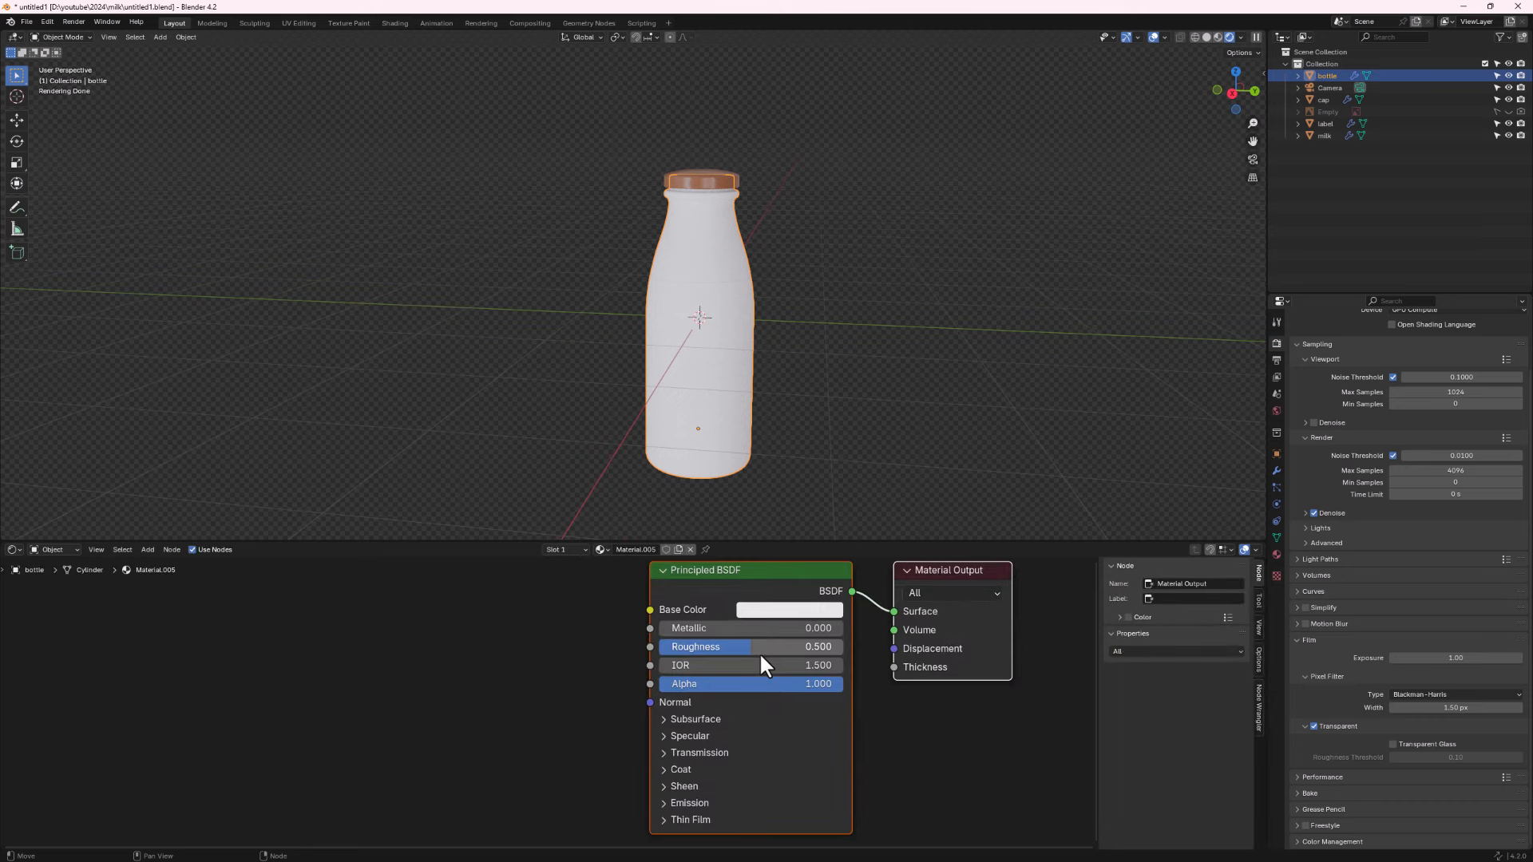
left_click_drag(855, 653, 824, 666)
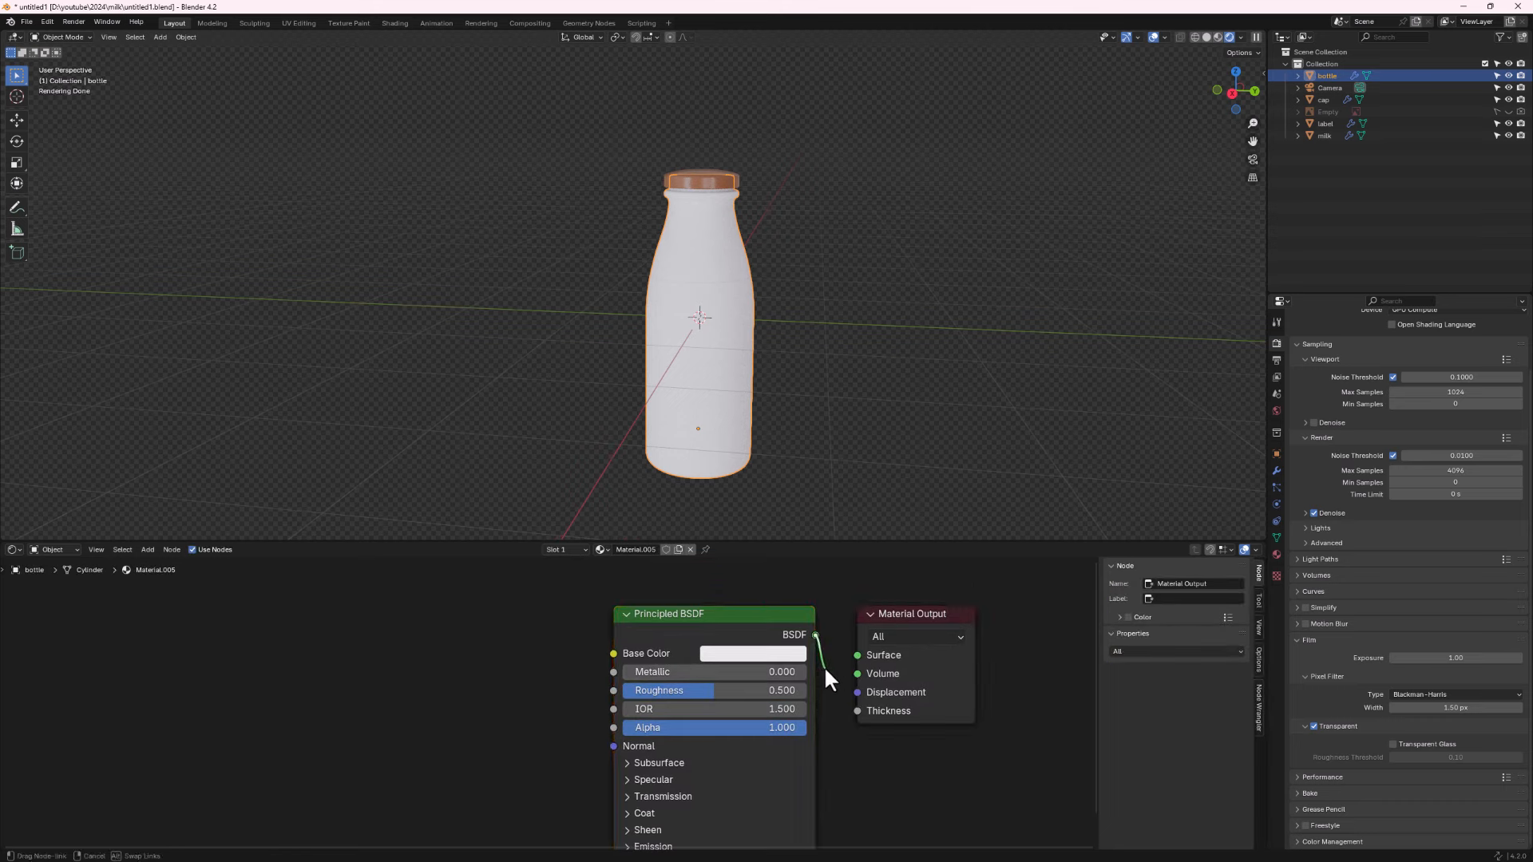
left_click(656, 605)
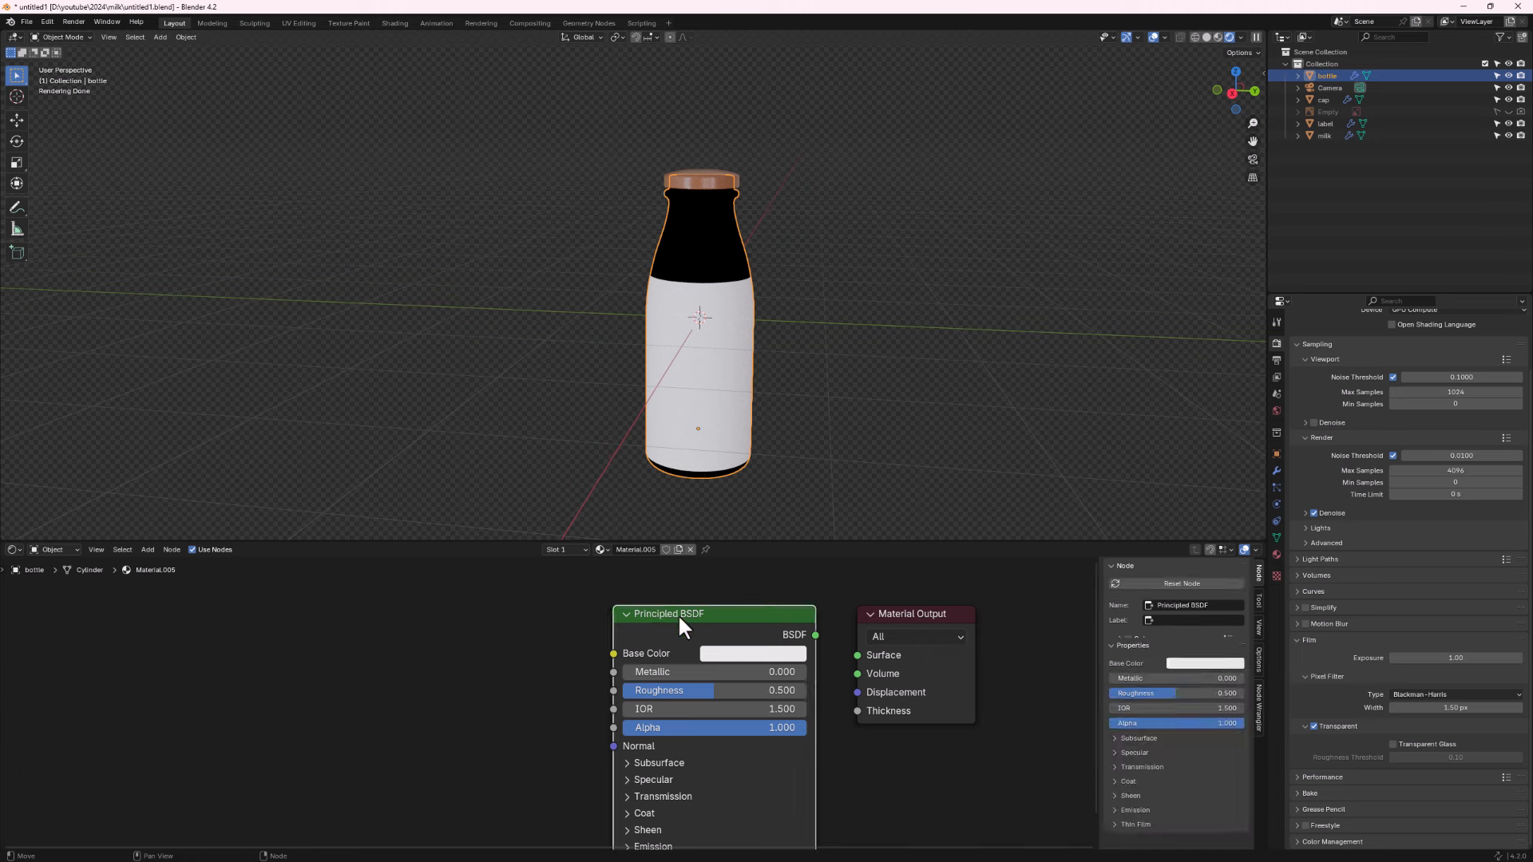
key("Delete")
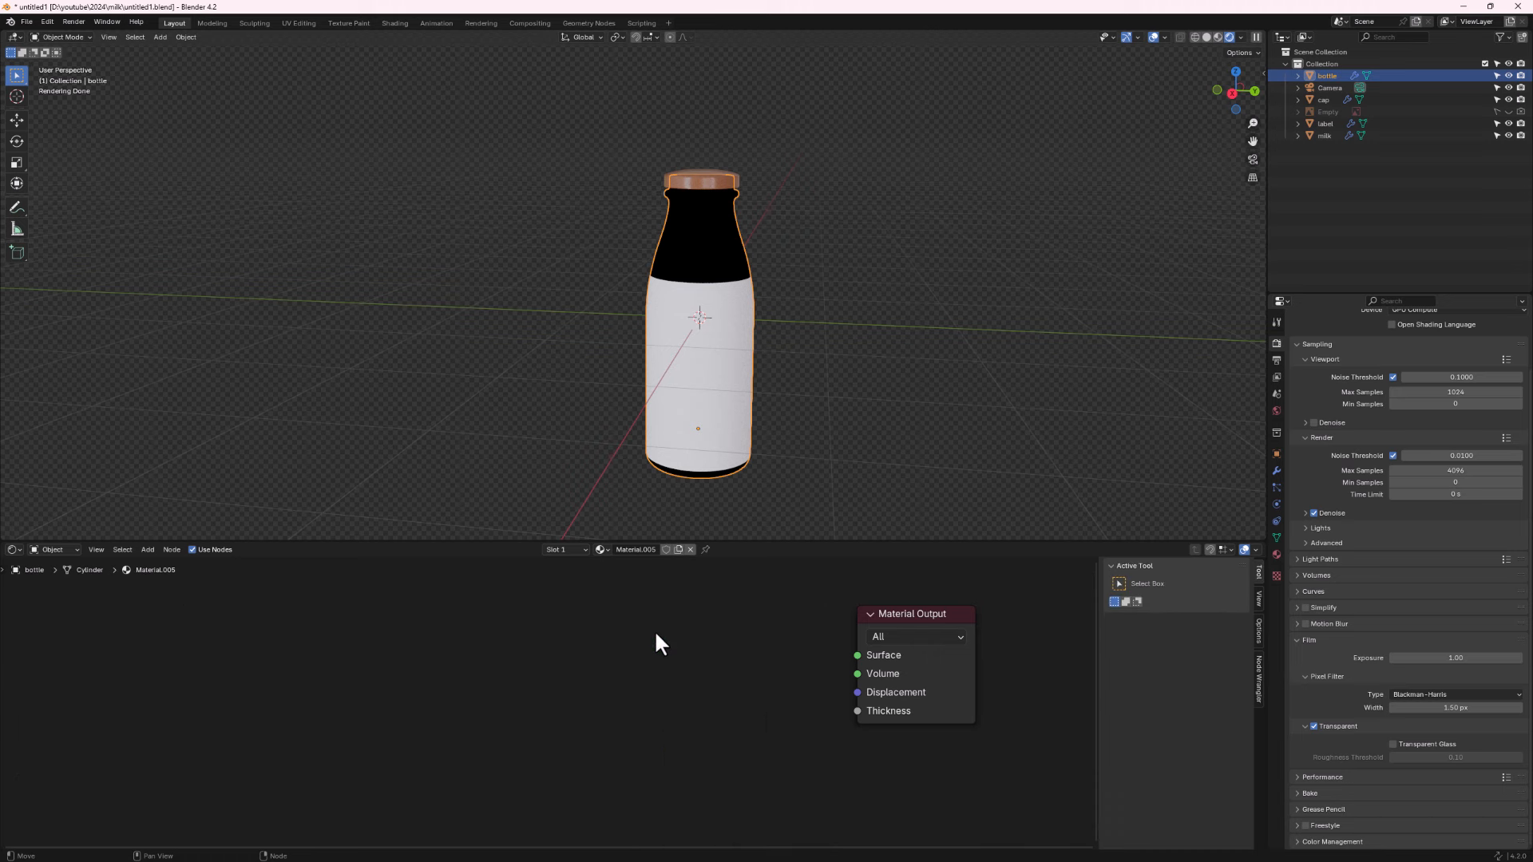
Add a Glass BSDF node to the bottle's material and connect it to the Material Output's Surface input.
key("shift+a")
left_click(529, 672)
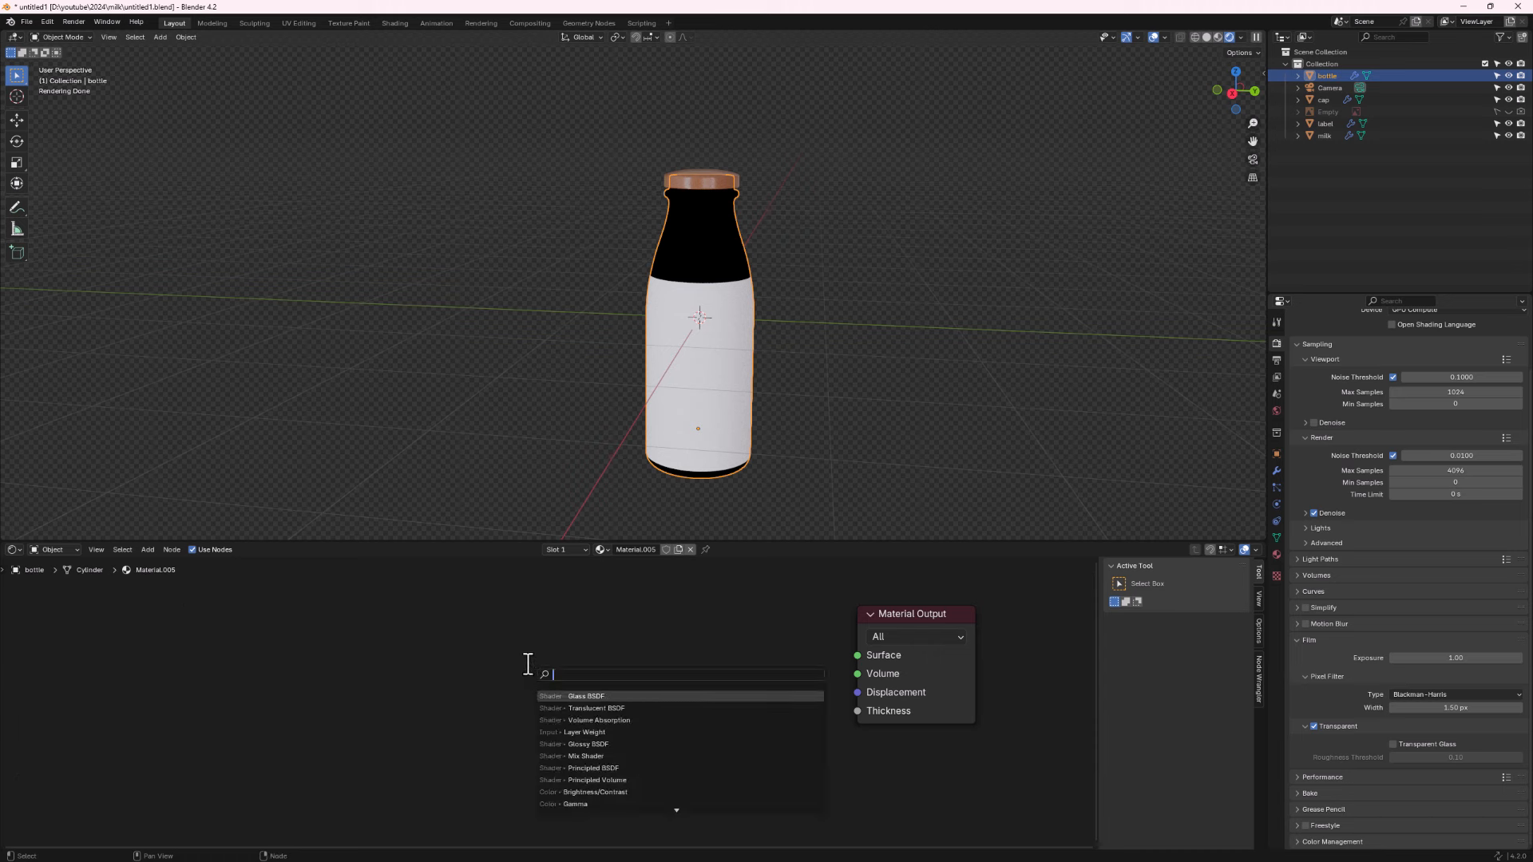
type("gla")
key("Return")
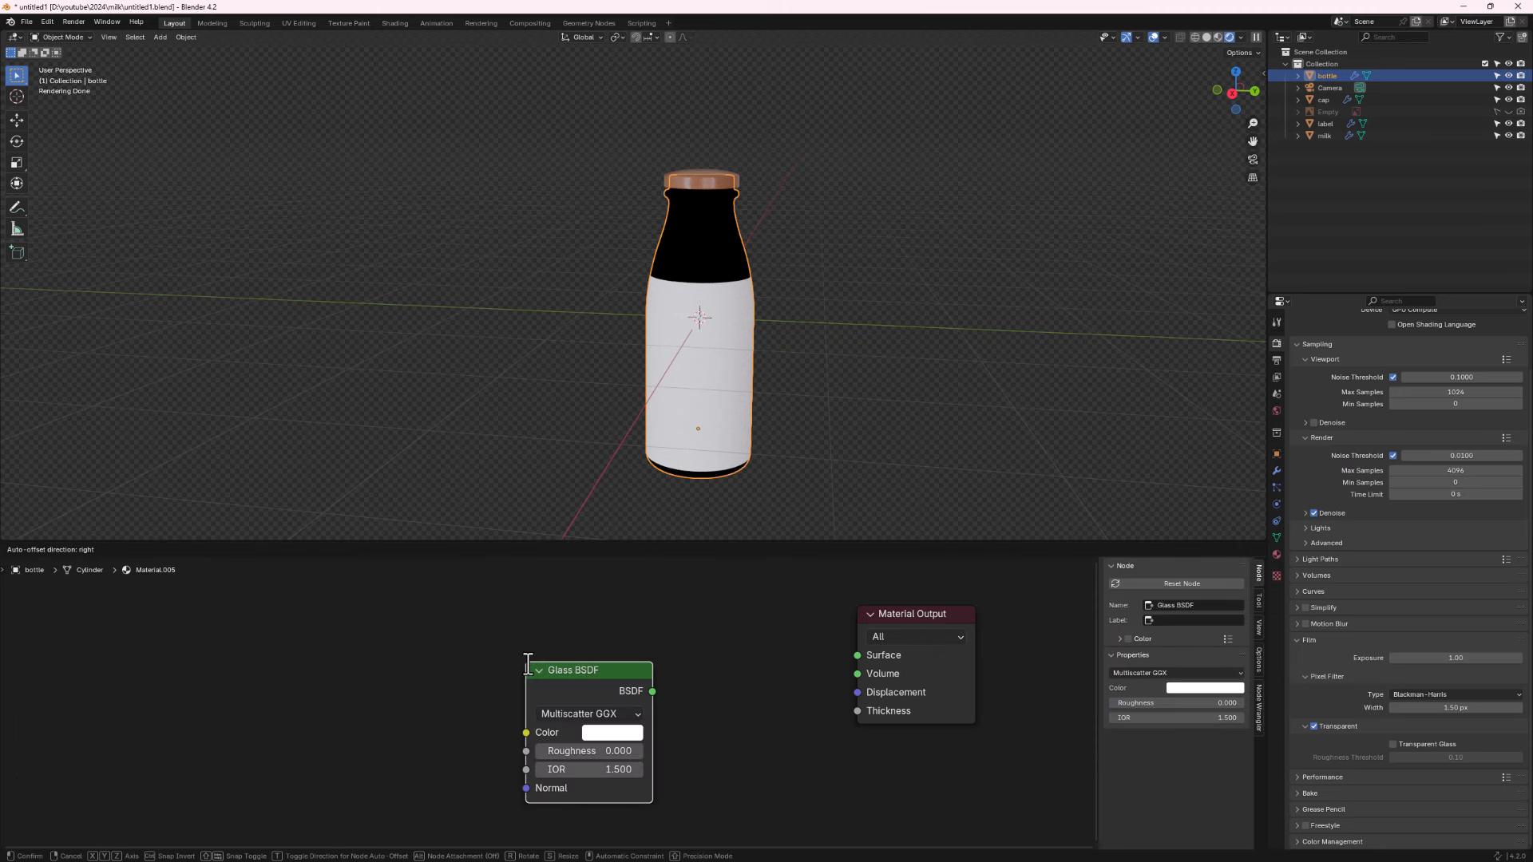
left_click(528, 666)
left_click_drag(650, 692, 856, 650)
left_click_drag(612, 667, 628, 652)
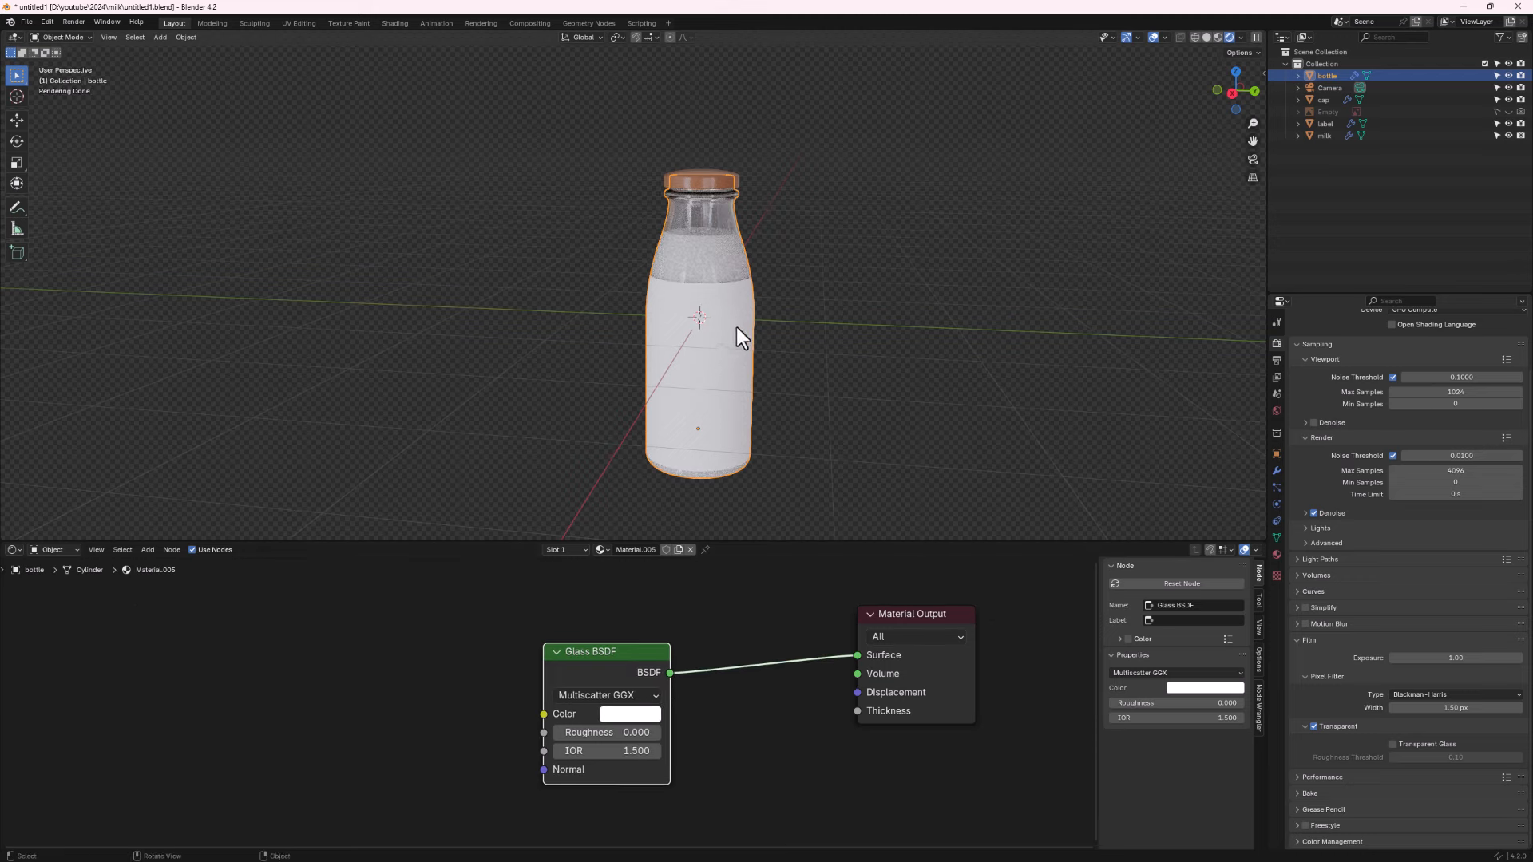
mouse_move(736, 327)
middle_mouse_down()
mouse_move(803, 294)
mouse_move(746, 332)
middle_mouse_up()
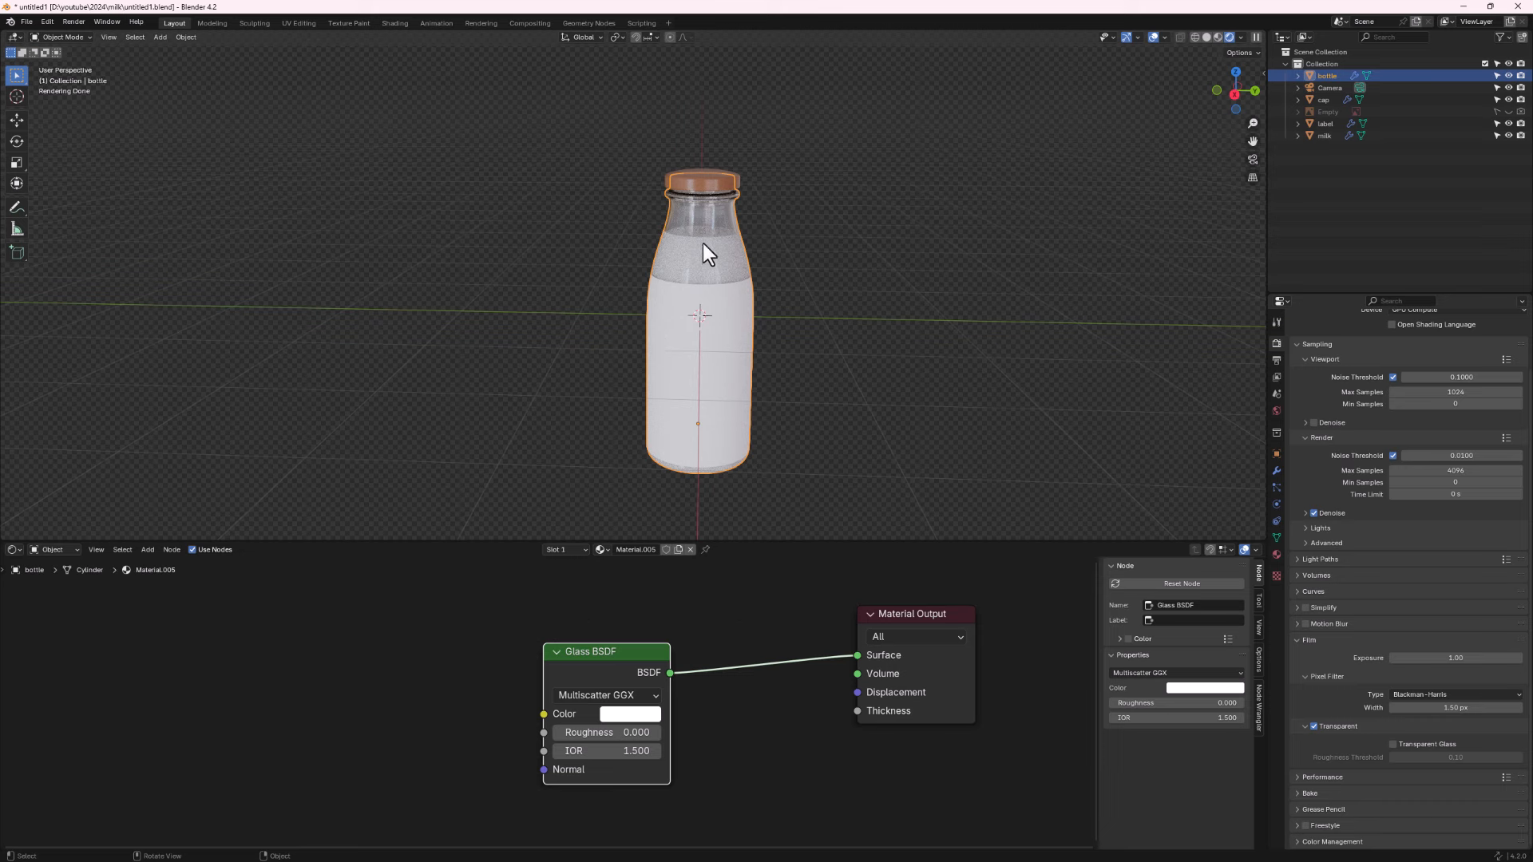
middle_click_drag(703, 244, 688, 215)
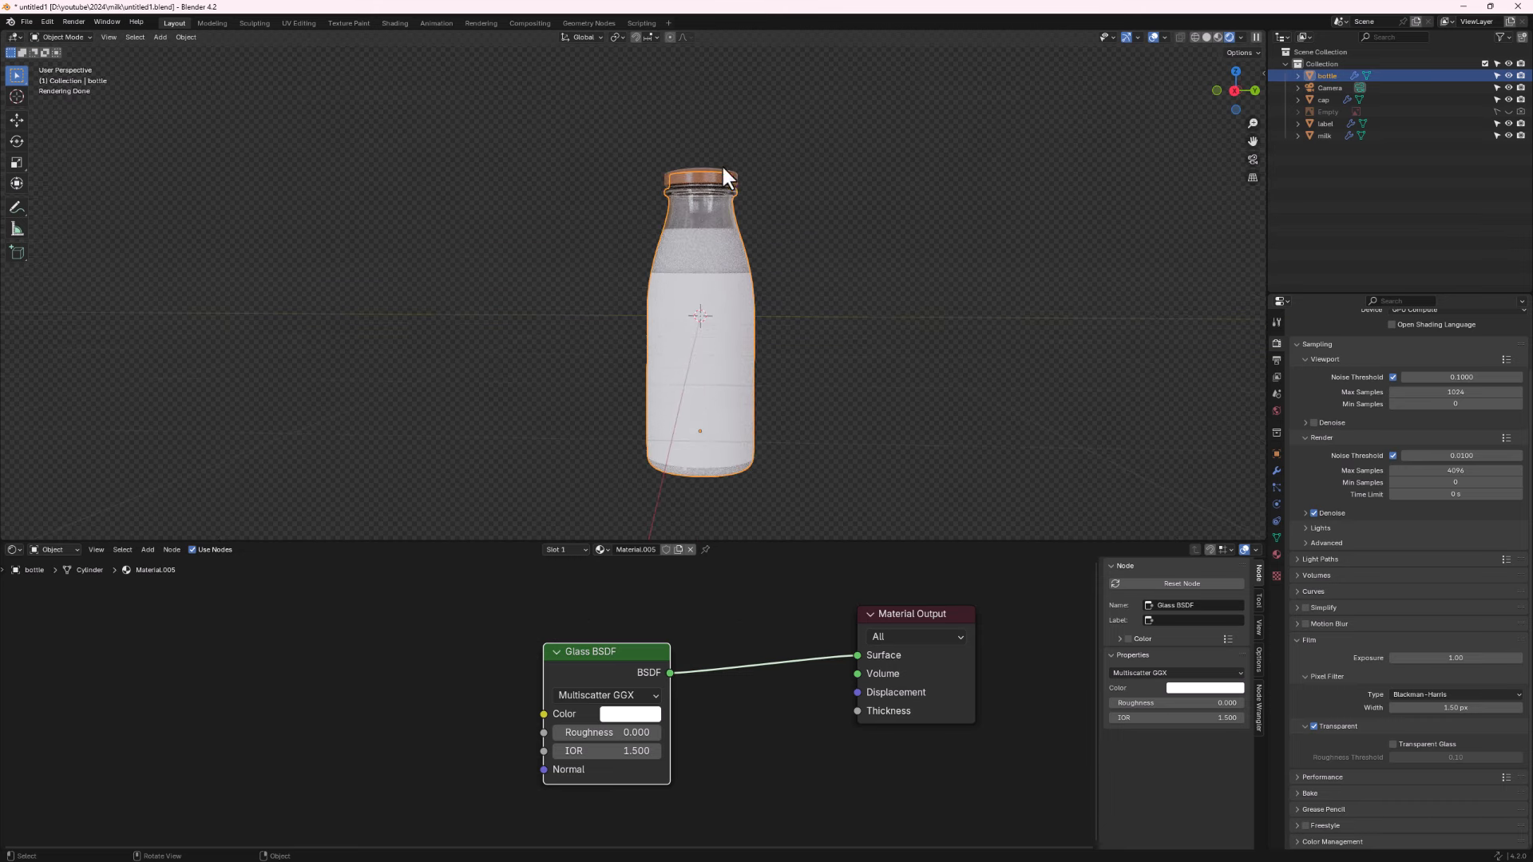
Create a new material for the label and add Image Texture, Mapping and Texture Coordinate nodes to its Principled BSDF base color.
left_click(711, 355)
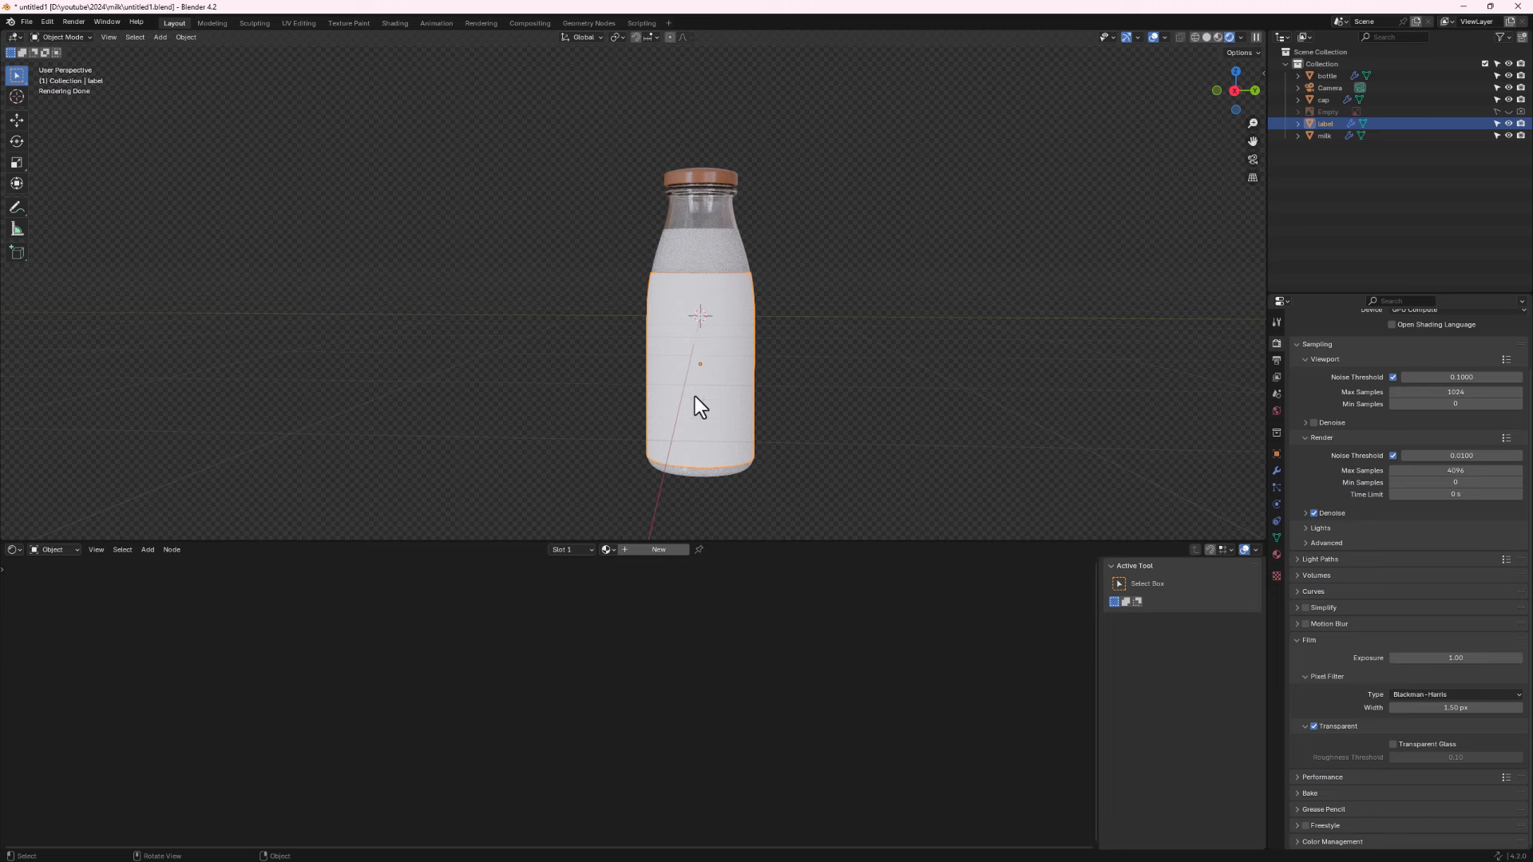
left_click(659, 550)
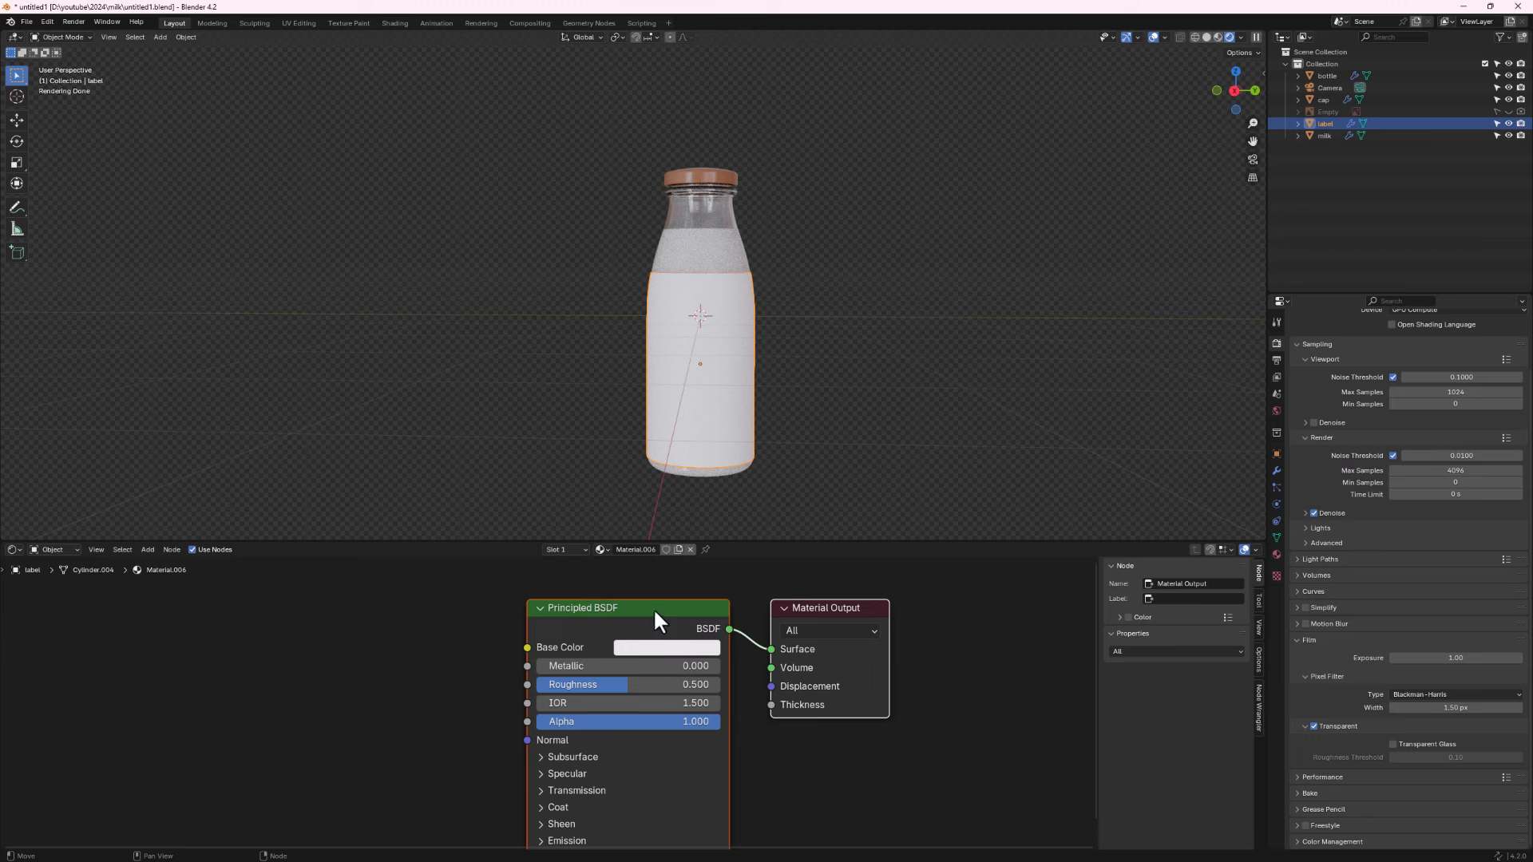
left_click(607, 609)
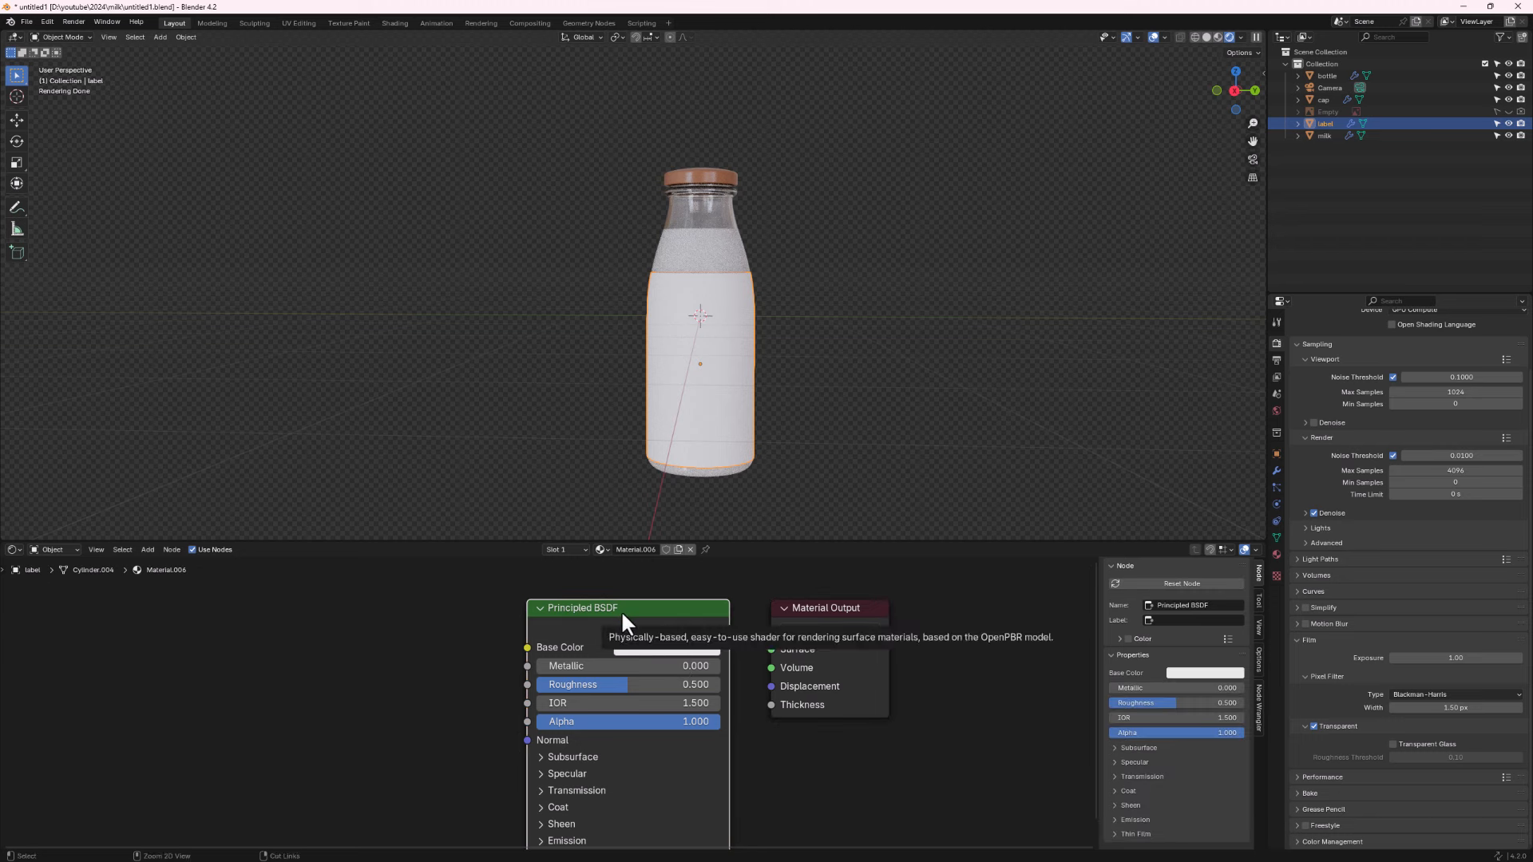
key("ctrl+t")
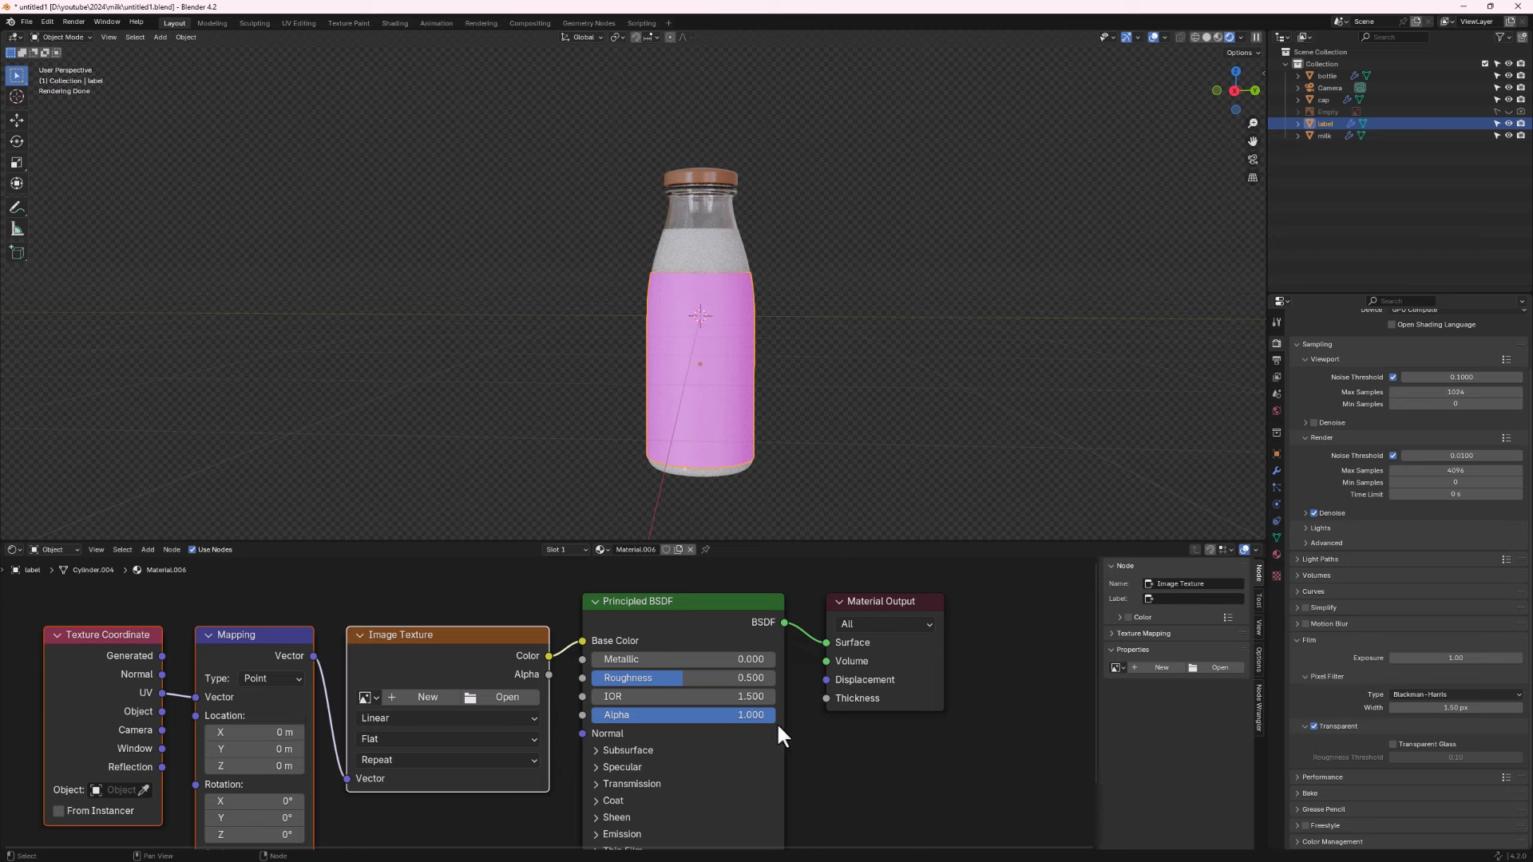
Load label.psd into the label material's Image Texture node.
left_click(504, 696)
left_click(774, 305)
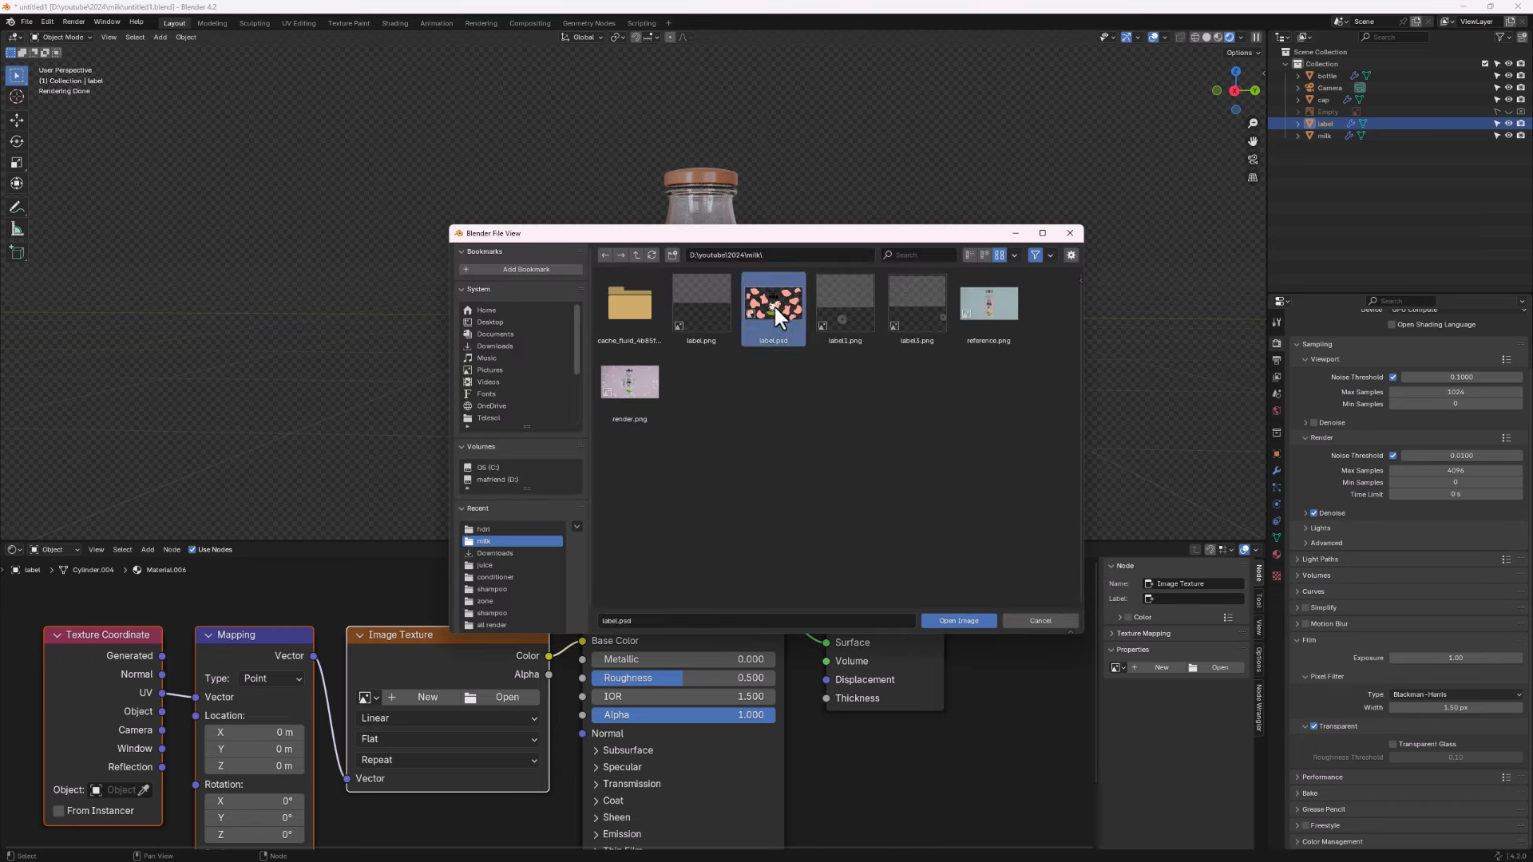
double_click(774, 304)
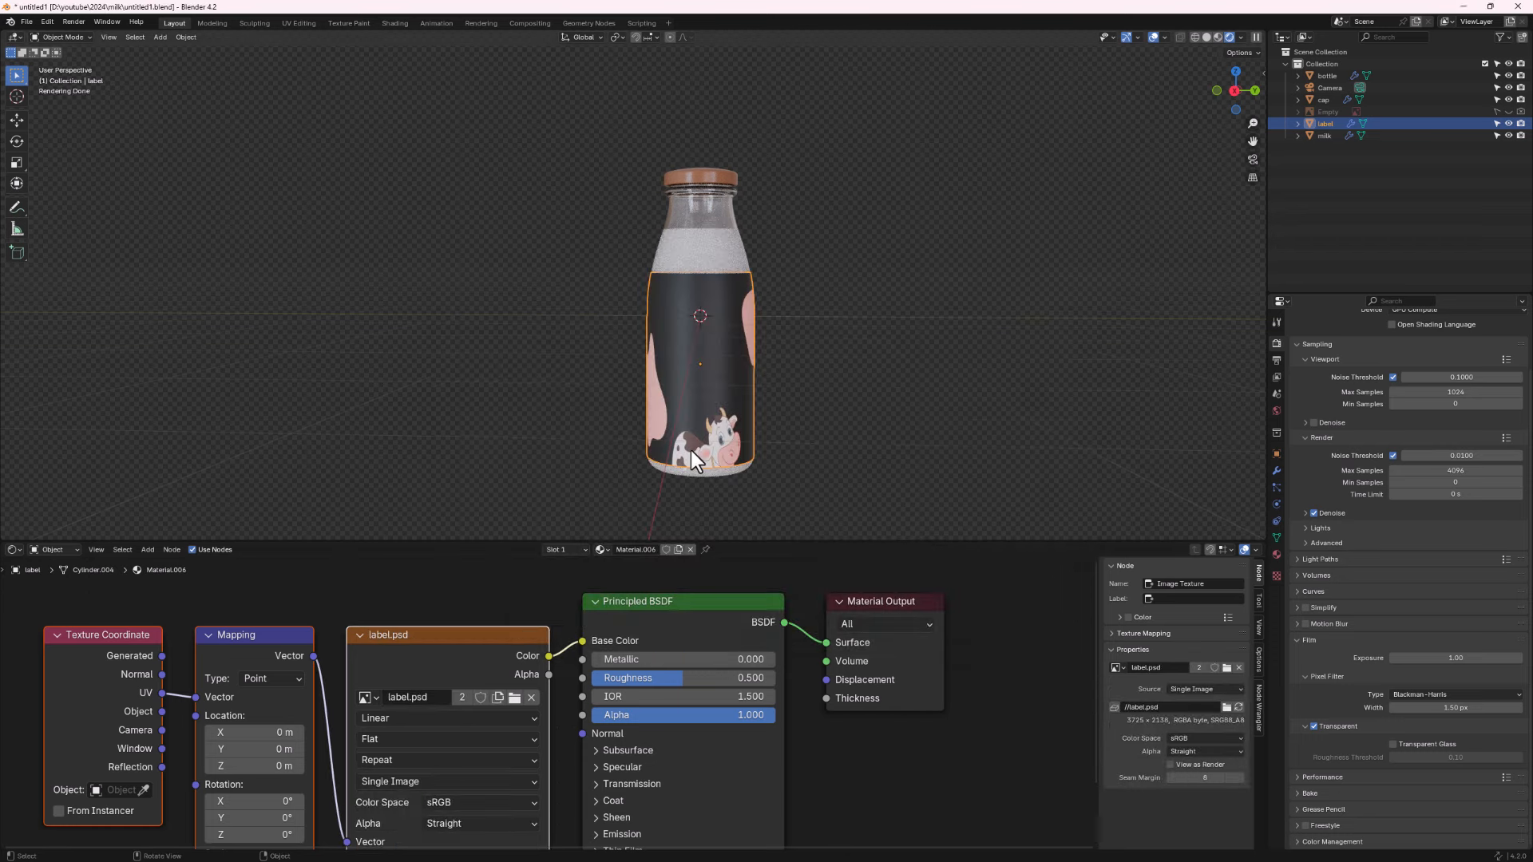
middle_click_drag(693, 443, 746, 425)
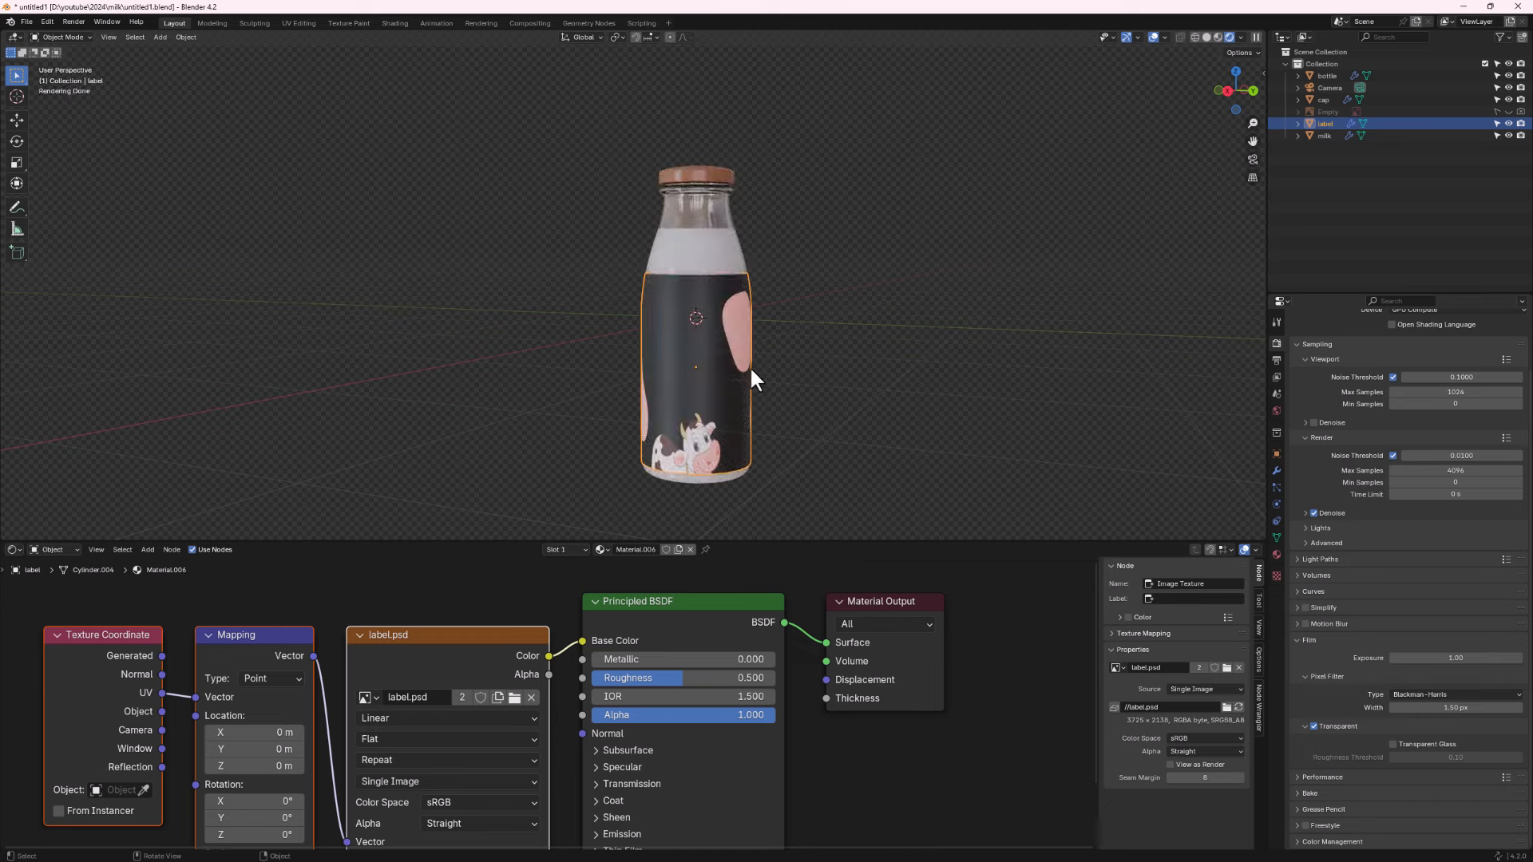
Space out the label's shader nodes and connect the label.psd Alpha output to the Principled BSDF's Alpha input.
left_click_drag(884, 599, 973, 597)
left_click_drag(764, 601, 812, 605)
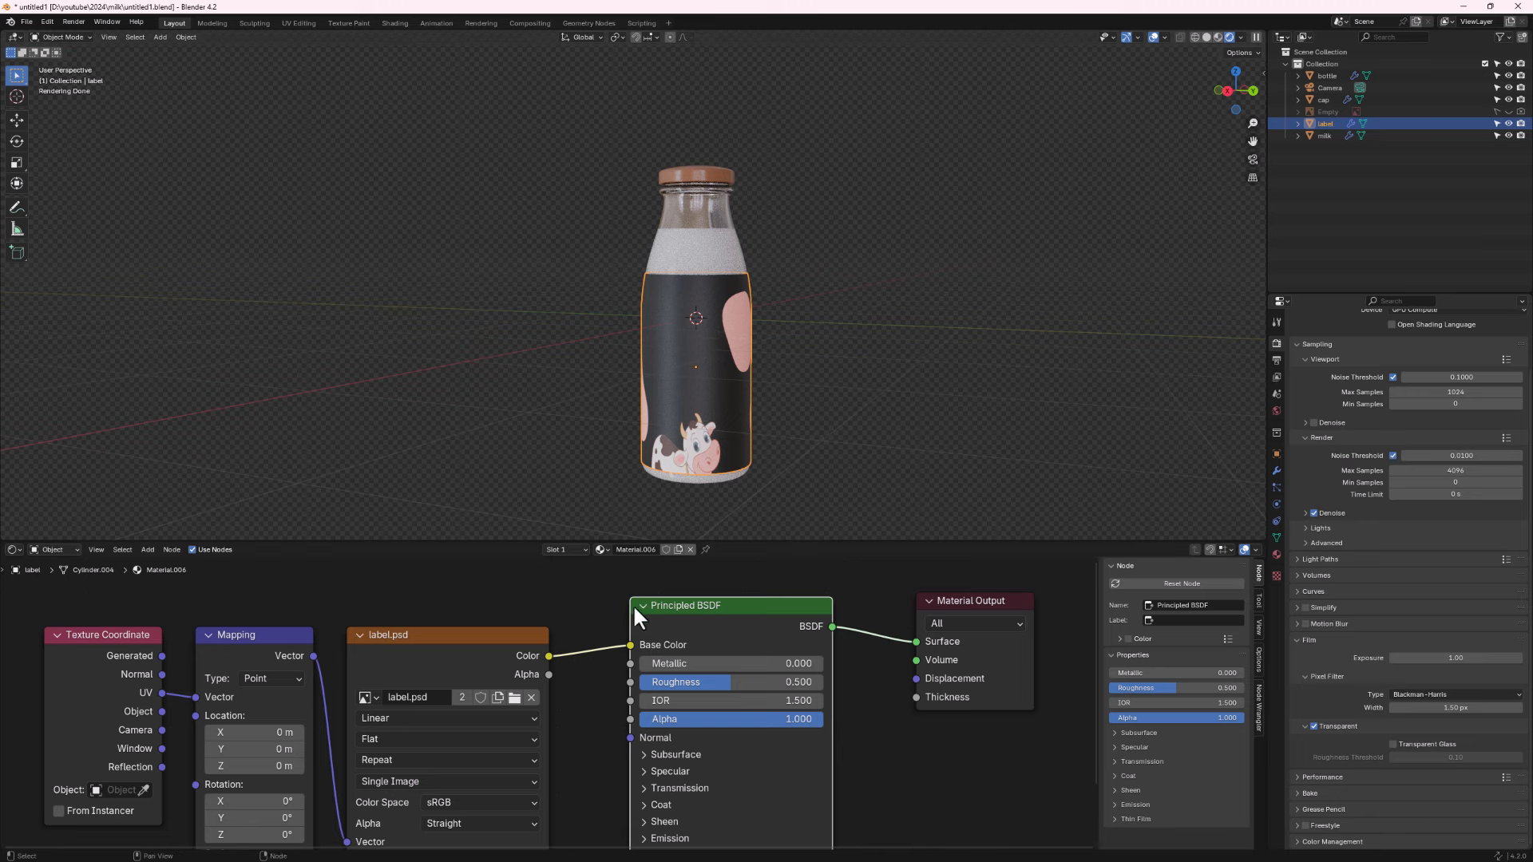
left_click_drag(549, 675, 575, 677)
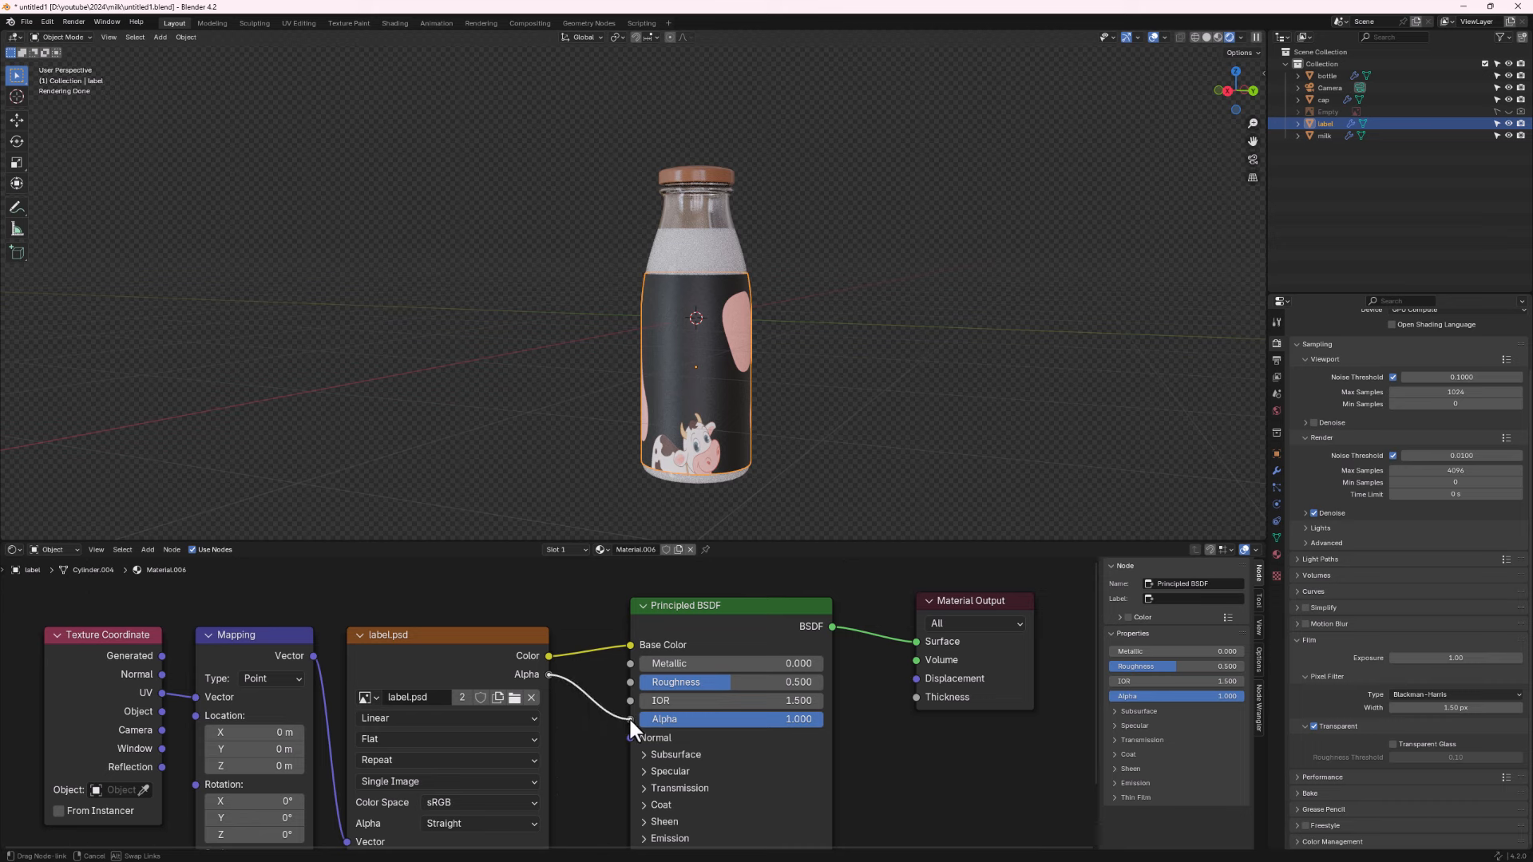
left_click_drag(640, 720, 638, 719)
scroll(638, 720, "down", 1)
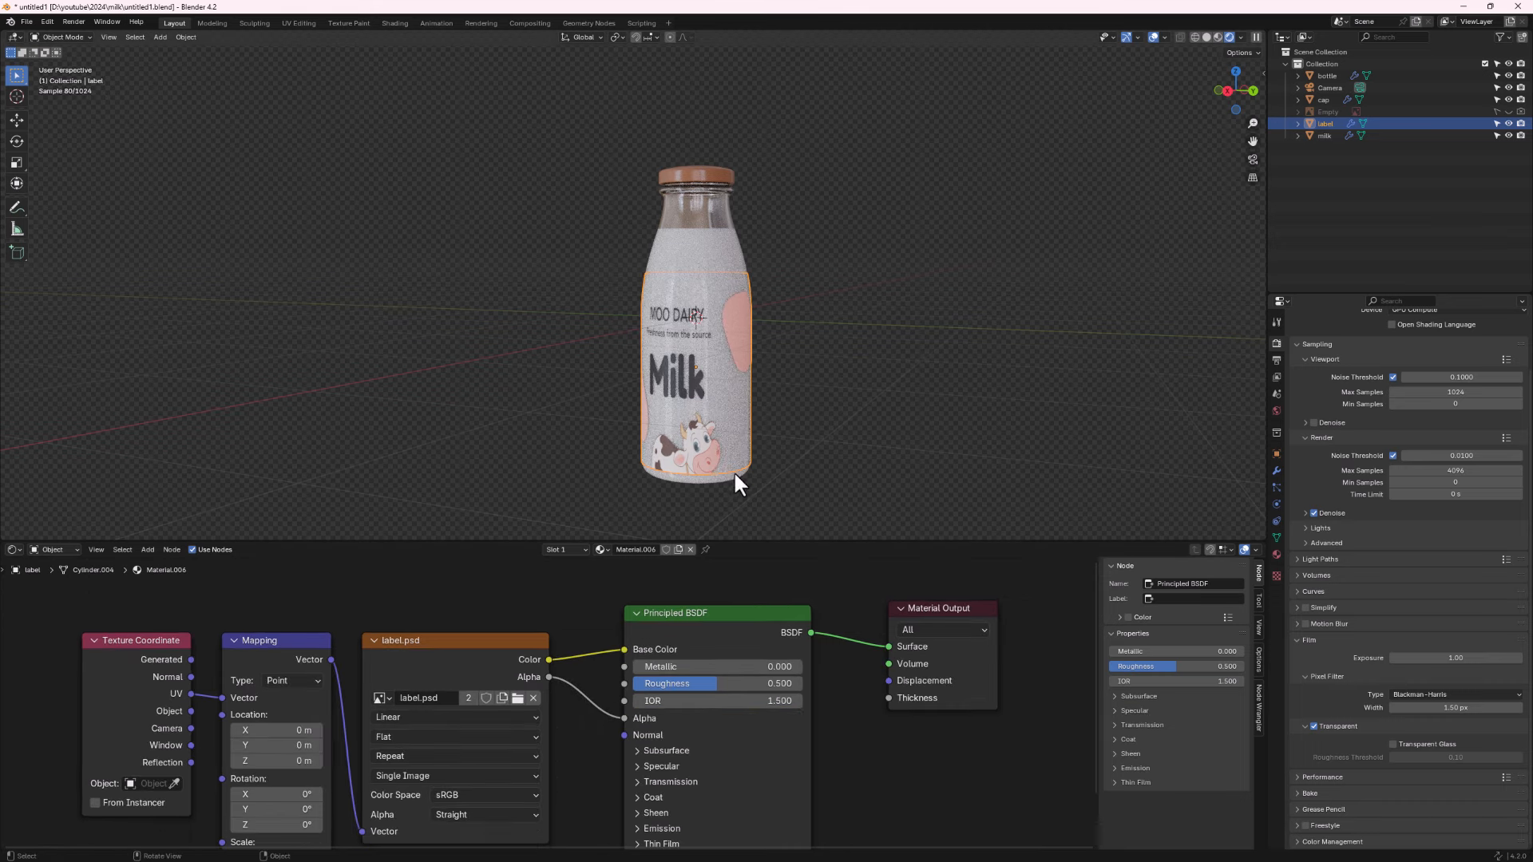
Open the label in the UV Editing workspace and show its 3D viewport in rendered shading.
middle_click_drag(650, 411, 703, 385)
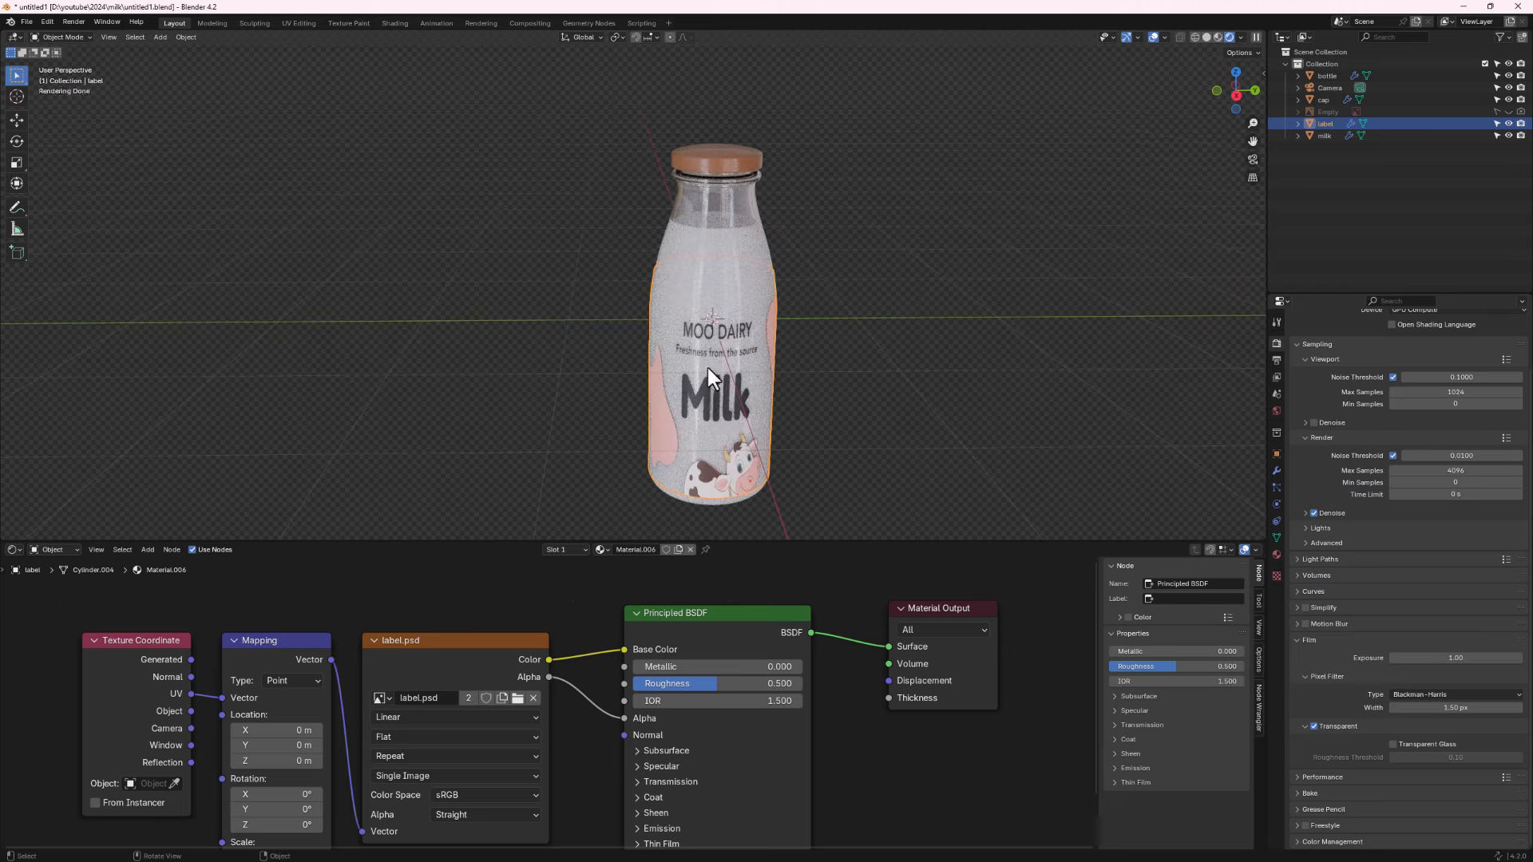
middle_click_drag(782, 477, 696, 367)
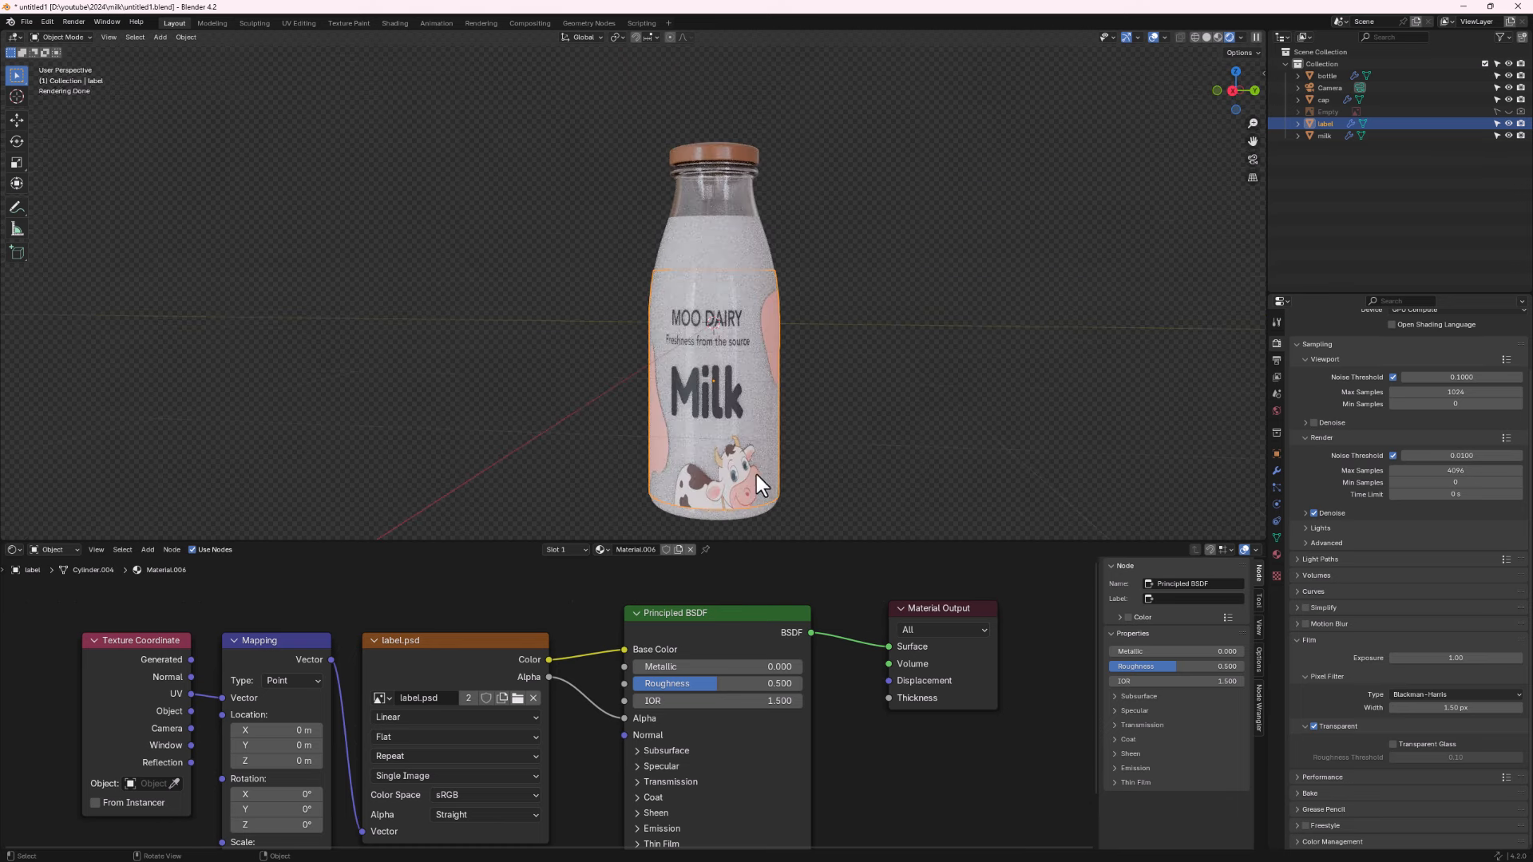
left_click(298, 24)
middle_click_drag(1082, 319, 982, 291)
scroll(982, 291, "up", 4)
scroll(1067, 280, "down", 4)
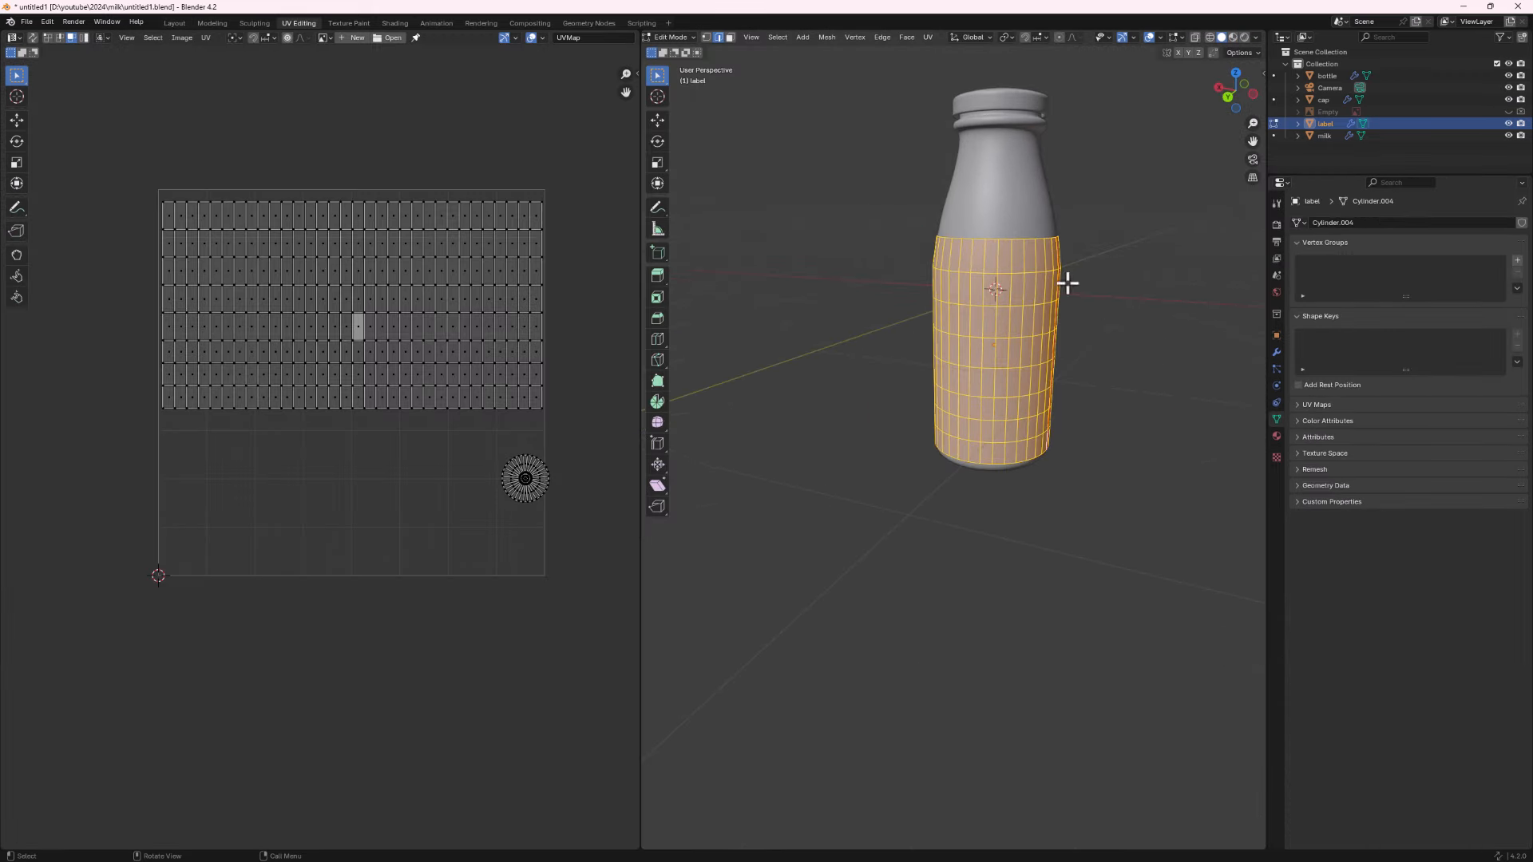
left_click(1233, 37)
mouse_move(947, 343)
middle_mouse_down()
mouse_move(1081, 318)
mouse_move(1167, 327)
mouse_move(1077, 295)
mouse_move(1129, 274)
middle_mouse_up()
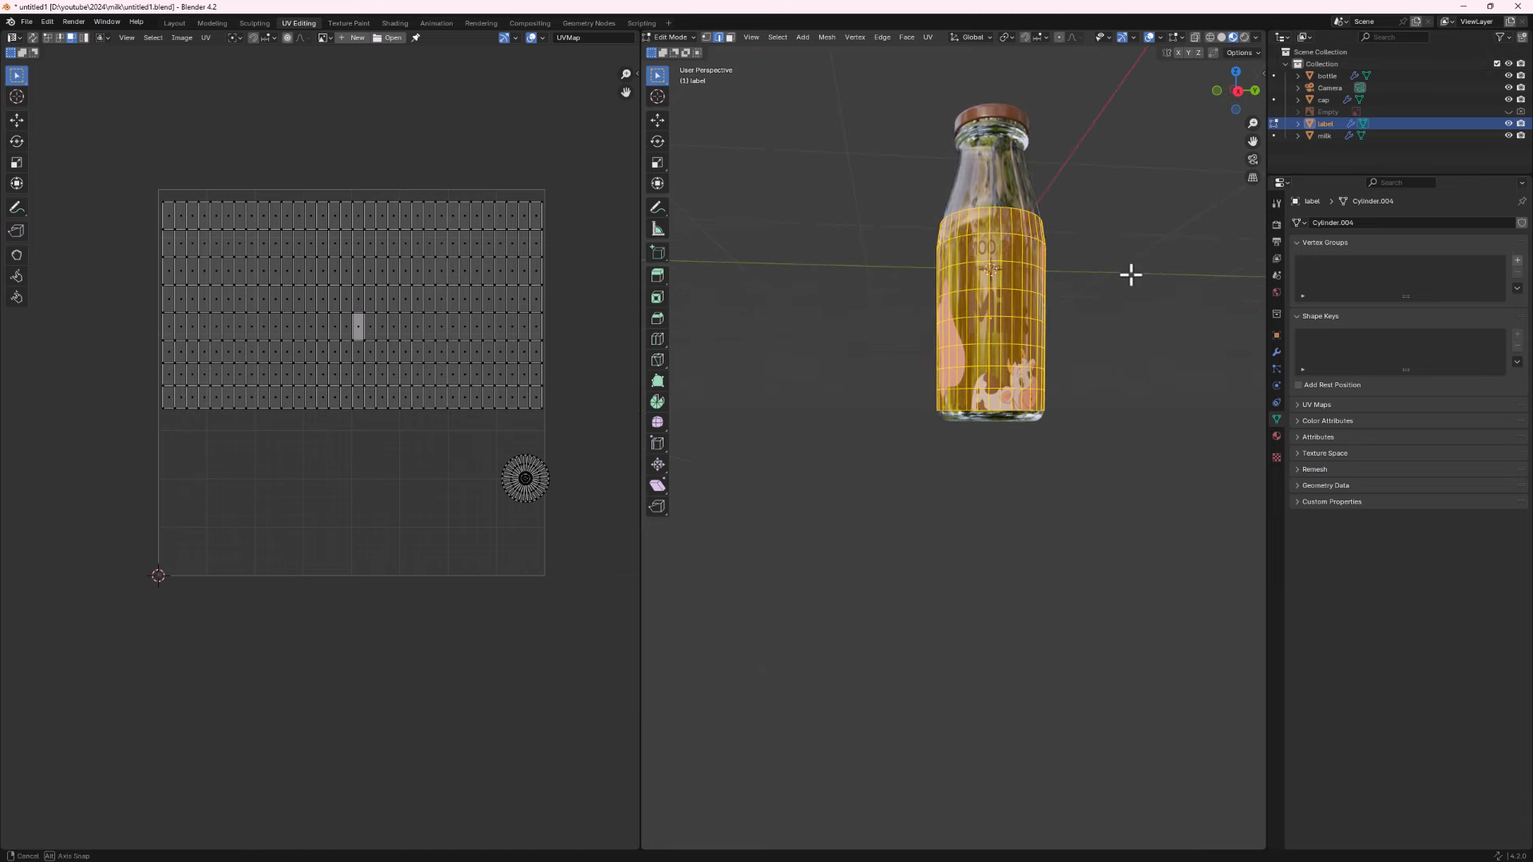
left_click(1244, 36)
scroll(1051, 250, "up", 3)
mouse_move(1051, 250)
middle_mouse_down()
mouse_move(970, 280)
mouse_move(982, 310)
mouse_move(969, 320)
middle_mouse_up()
Display label.psd as the background image in the UV Editor.
key("a")
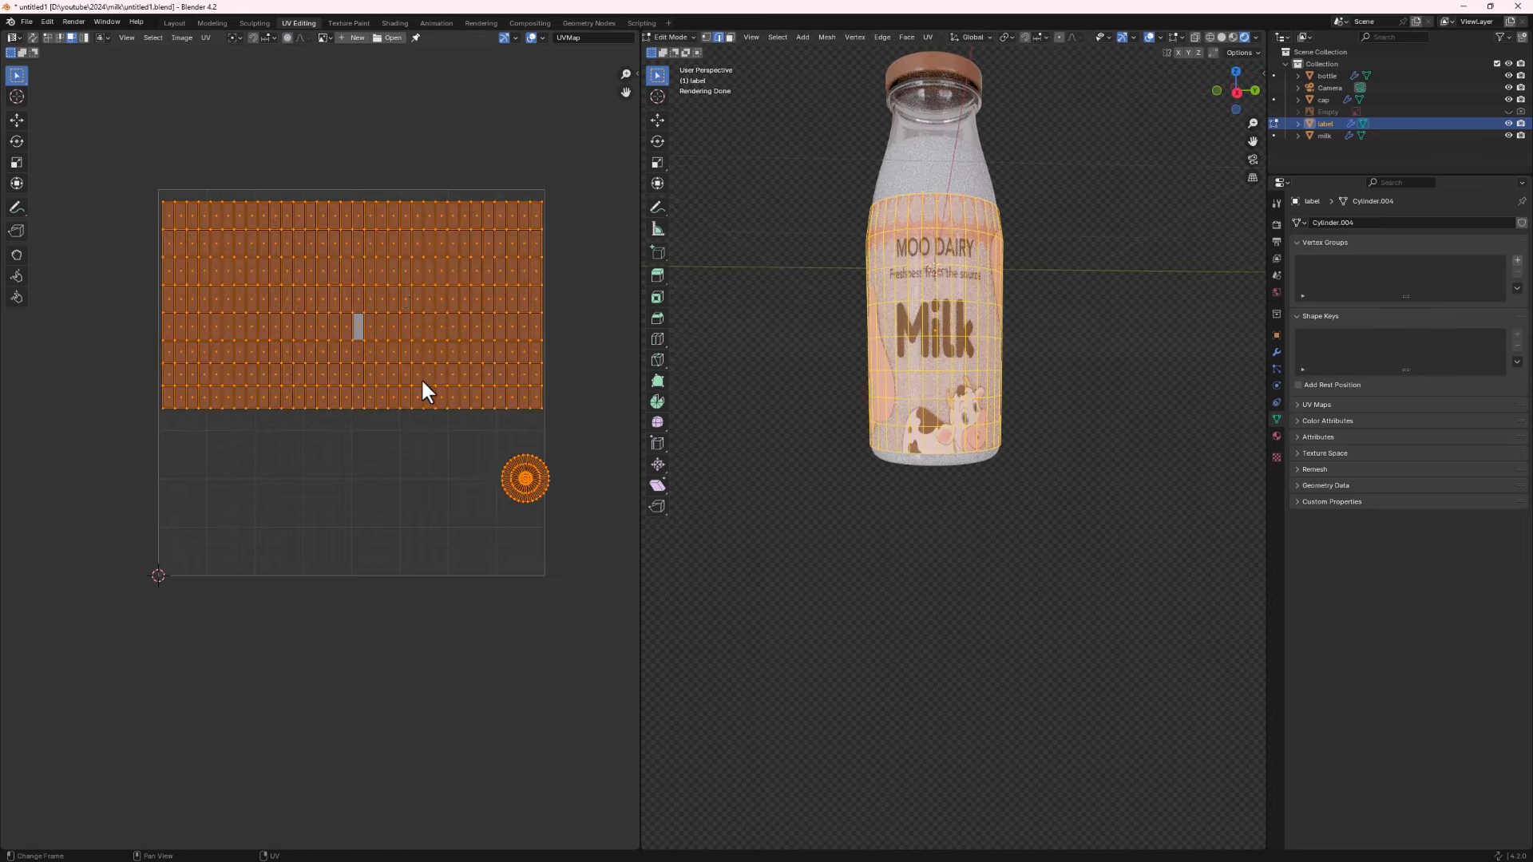
key("alt+a")
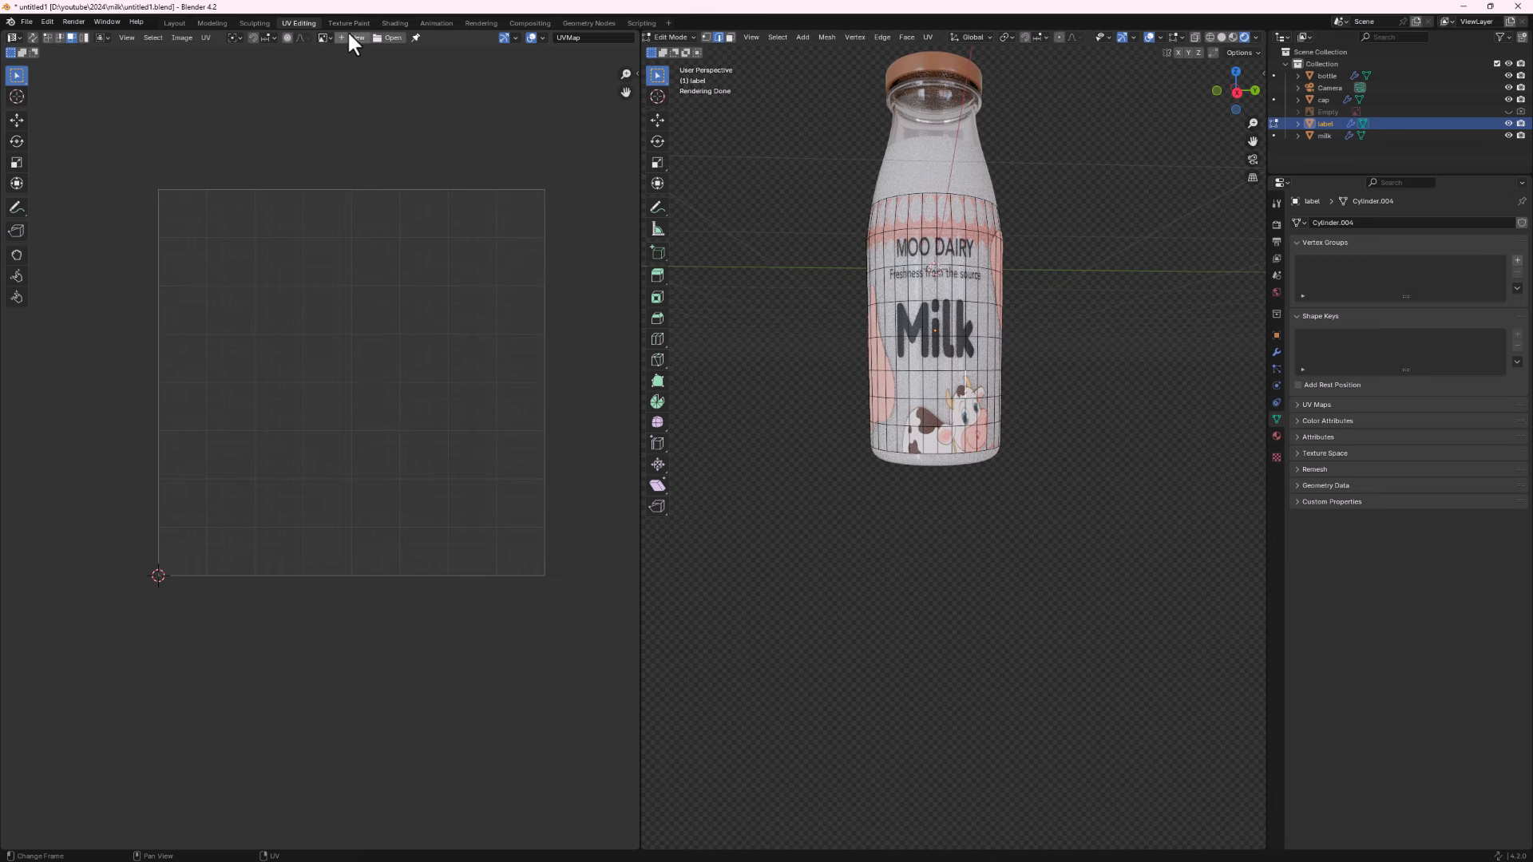
left_click(325, 39)
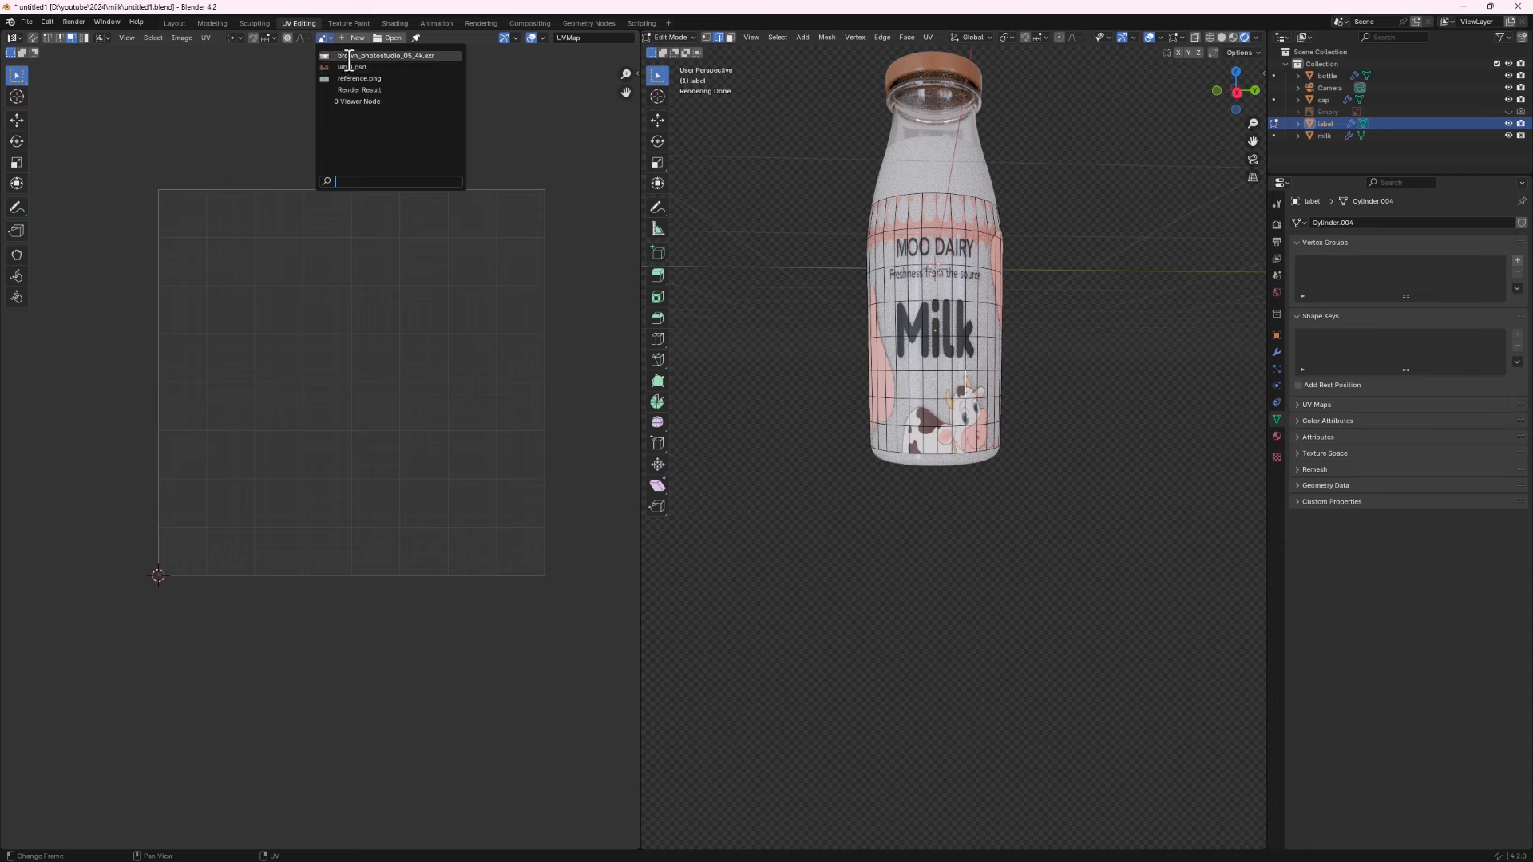
left_click(352, 67)
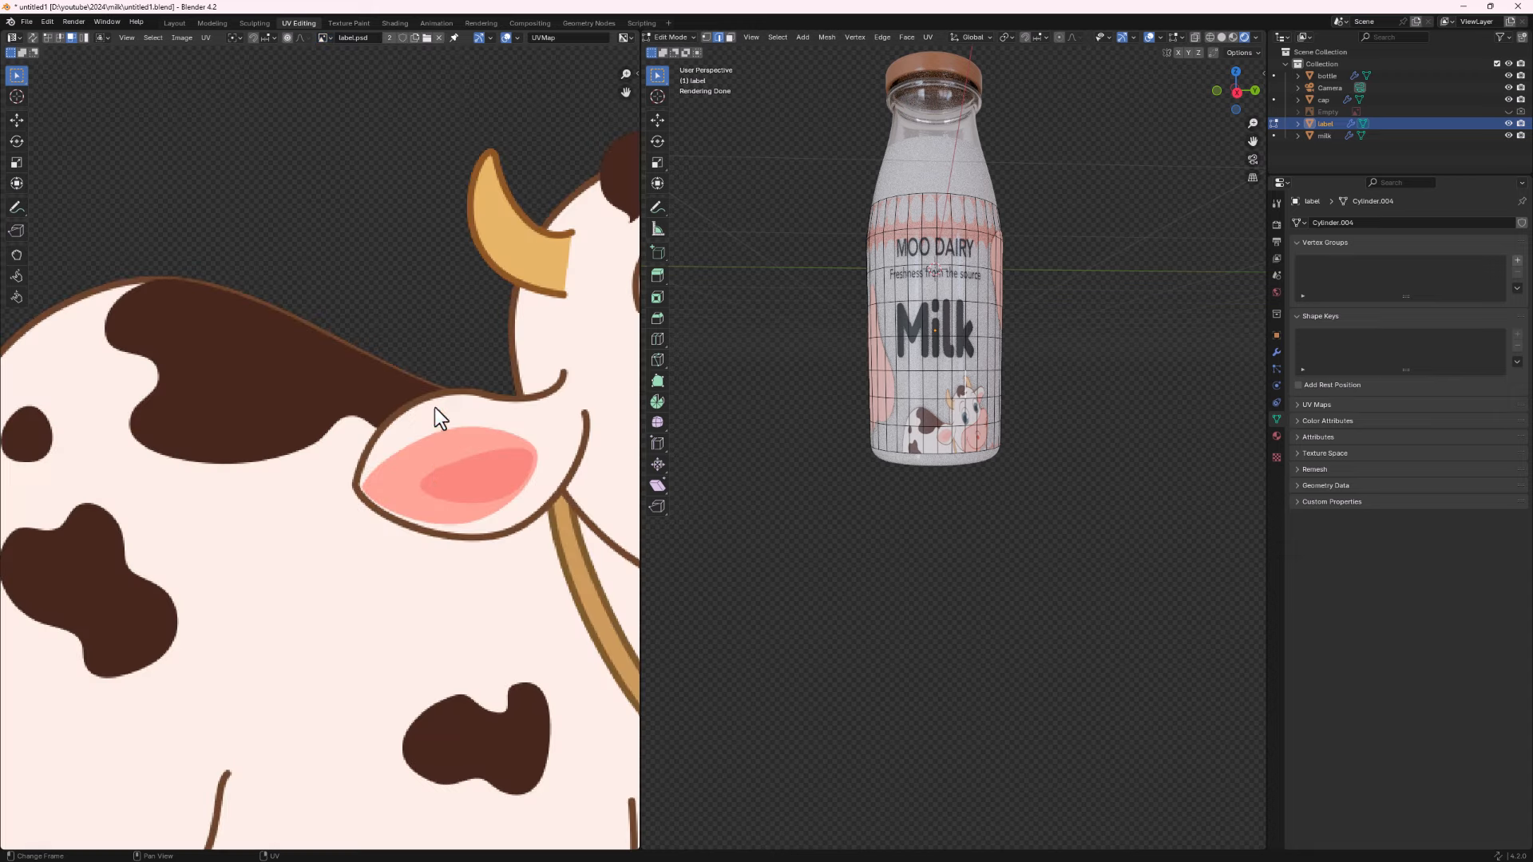
scroll(442, 380, "down", 6)
Select all of the label's UVs and stretch them along the Y axis.
key("a")
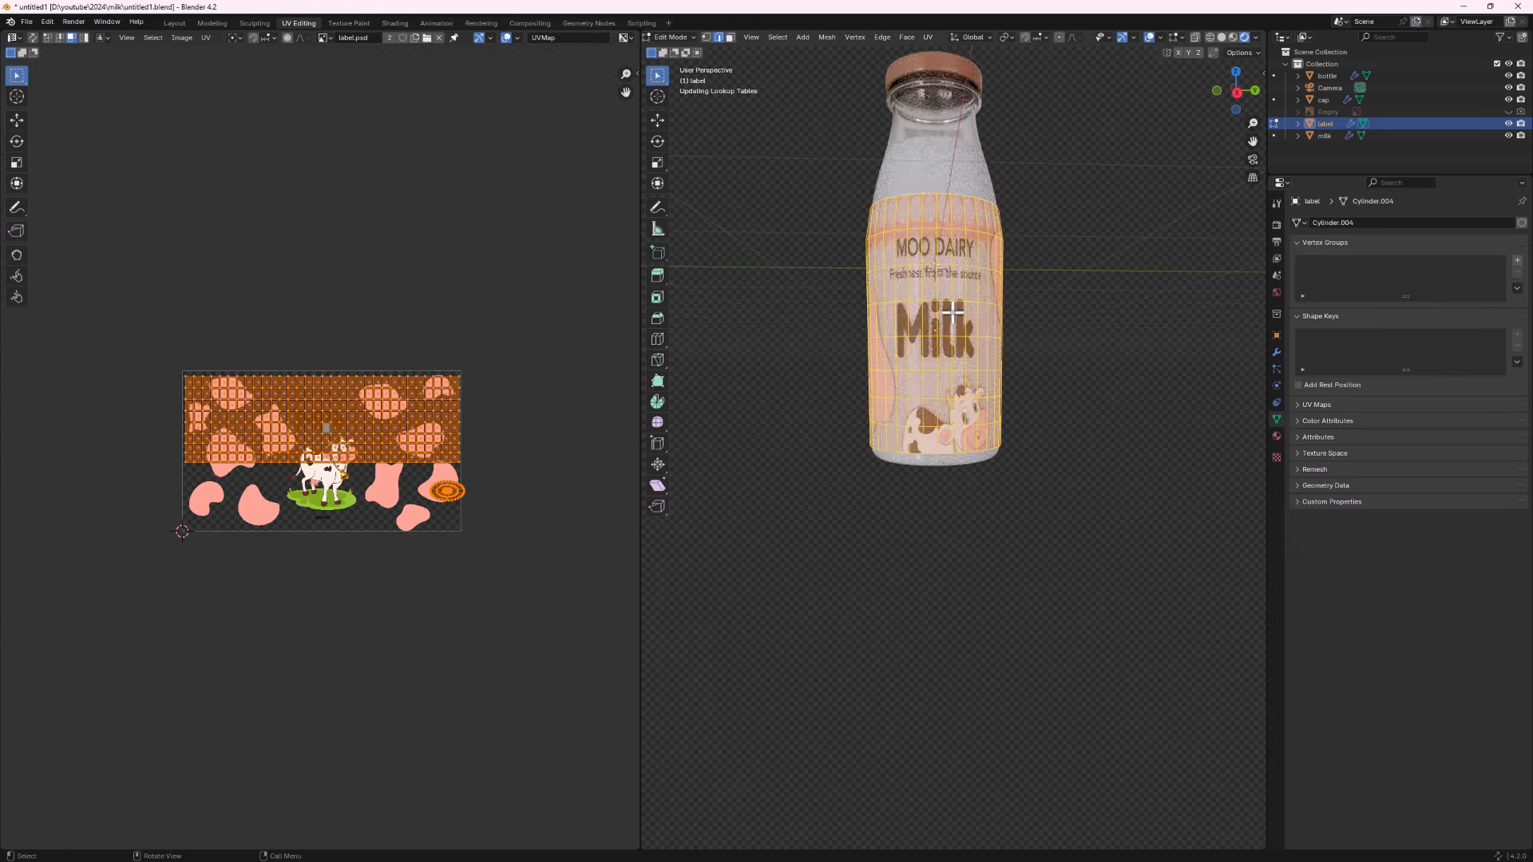
scroll(445, 366, "up", 3)
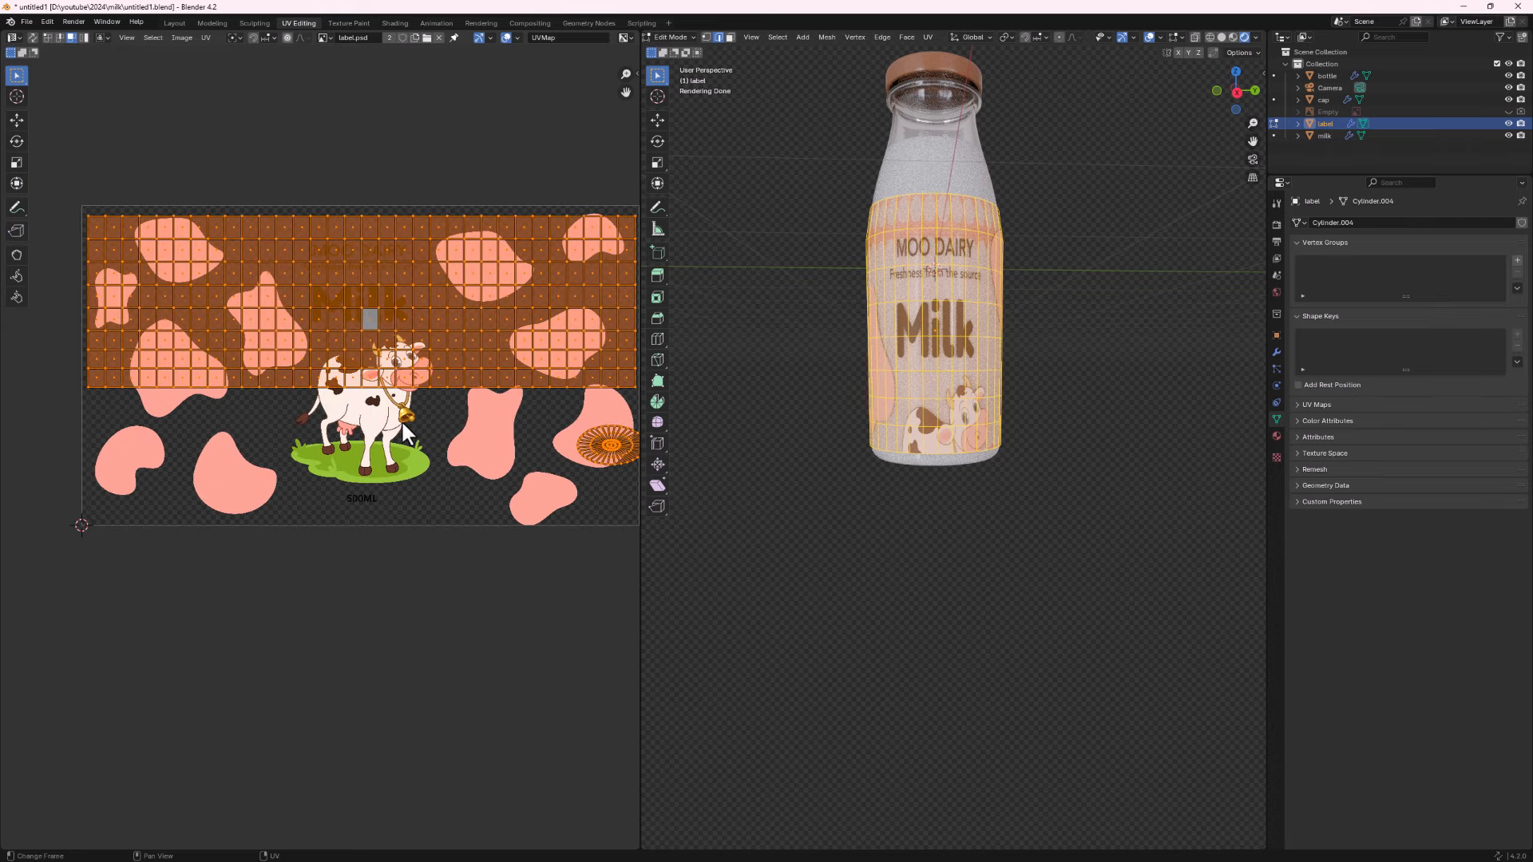
key("s")
key("y")
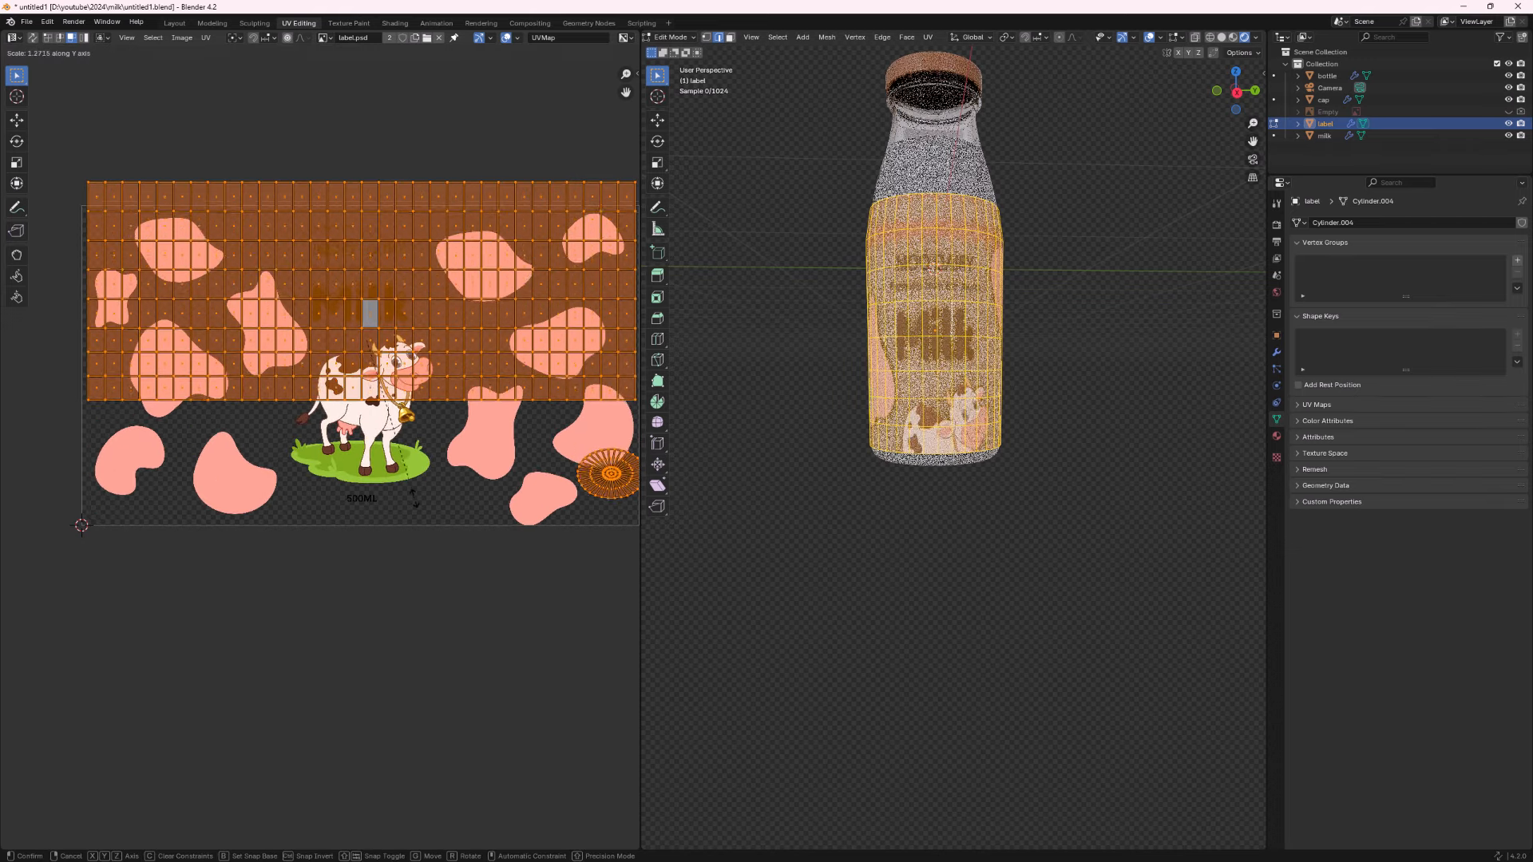
left_click(413, 509)
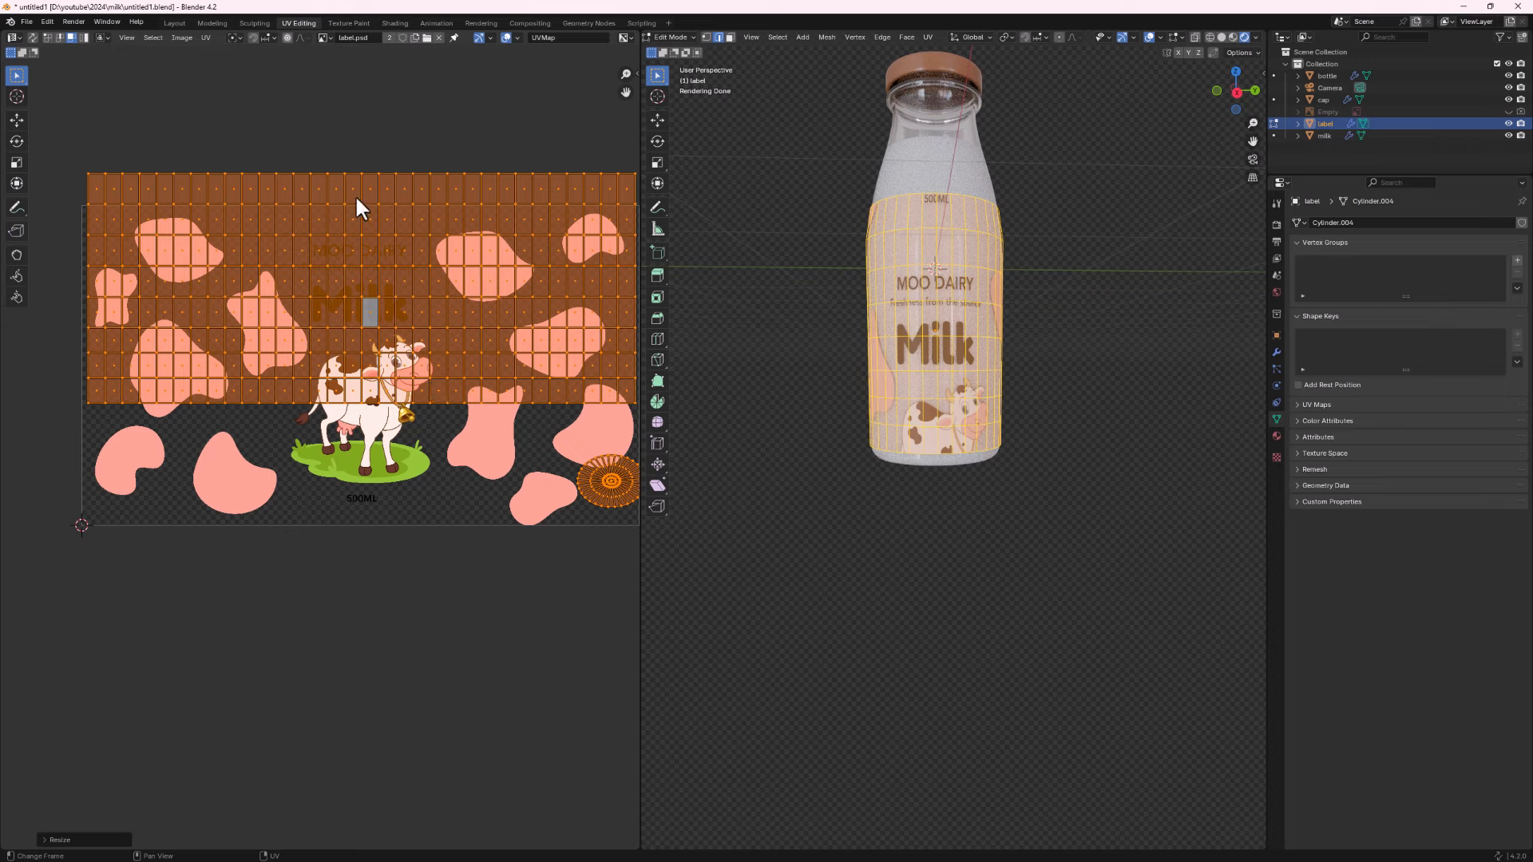
Move the label's UVs down over the cow artwork and enlarge them along Y to take in the title and the grass.
key("g")
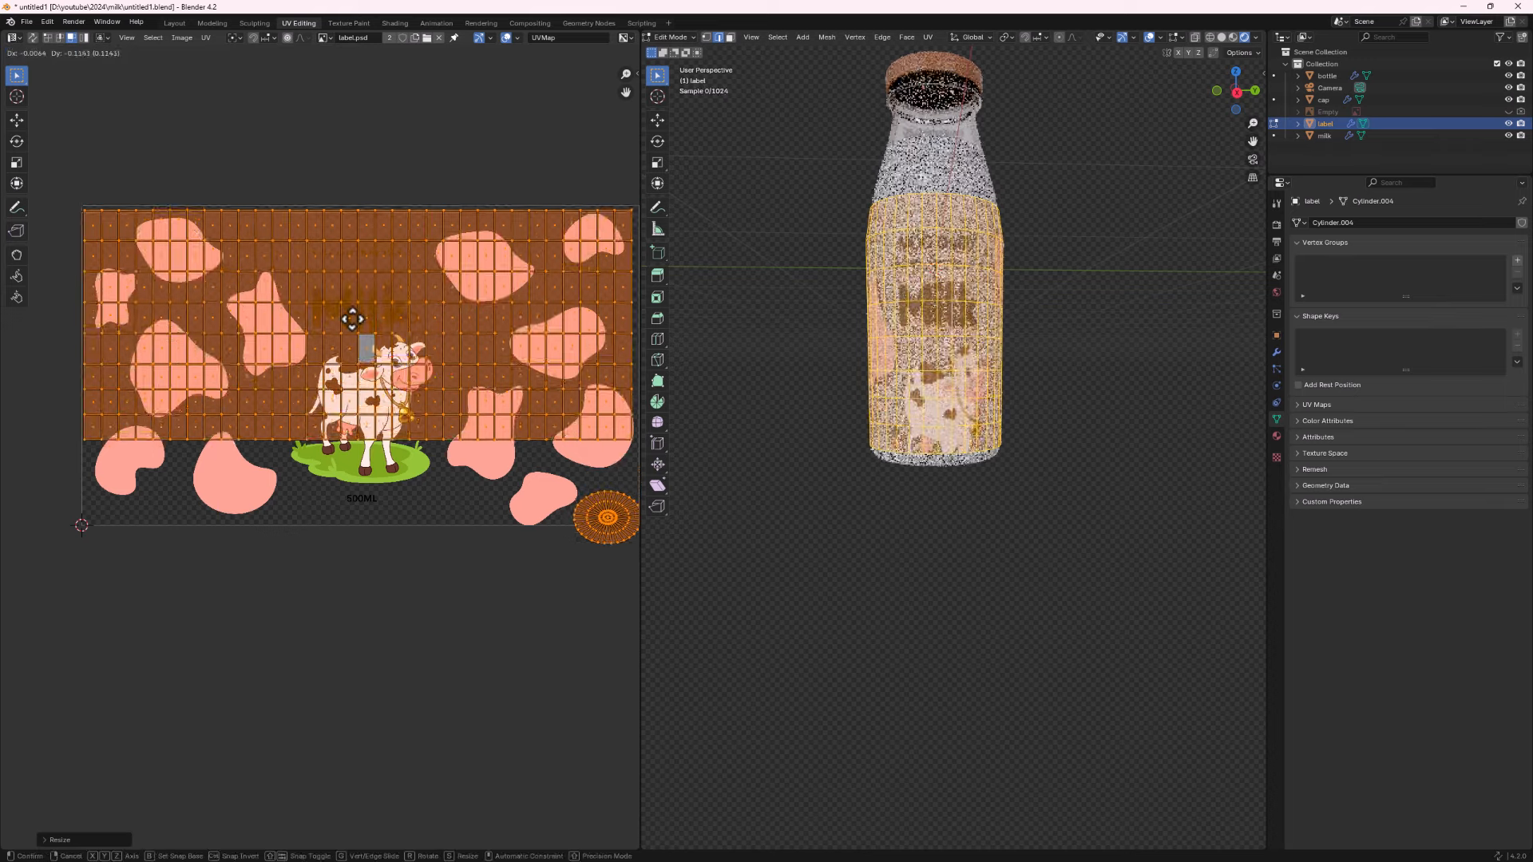
left_click(352, 364)
key("s")
key("y")
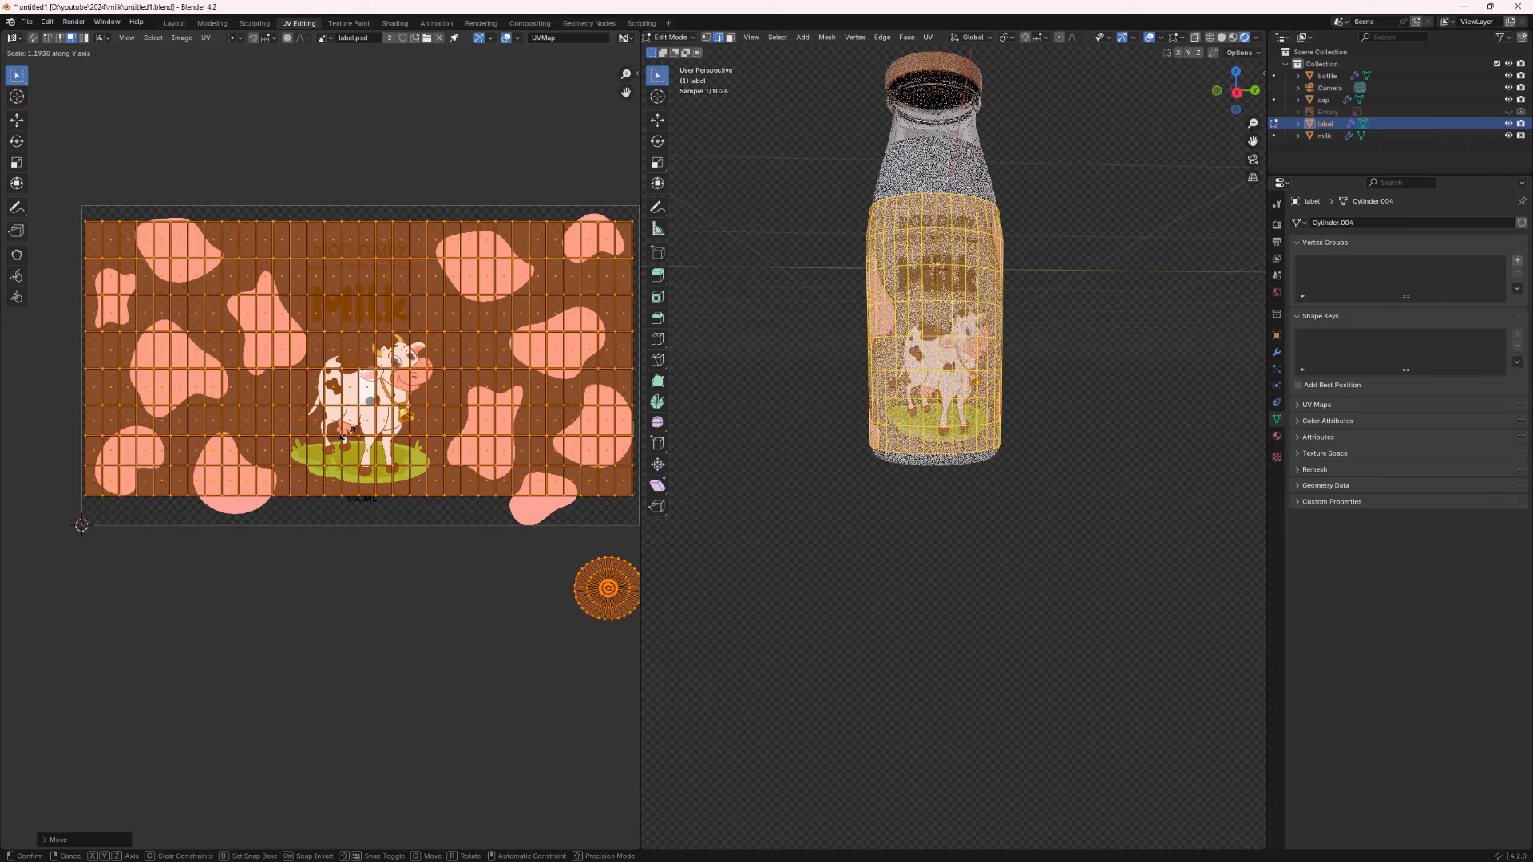
left_click(346, 435)
Shift the UVs slightly down to include the 500ML text and scale them along Y to nearly the full image height.
middle_click_drag(266, 329, 226, 271)
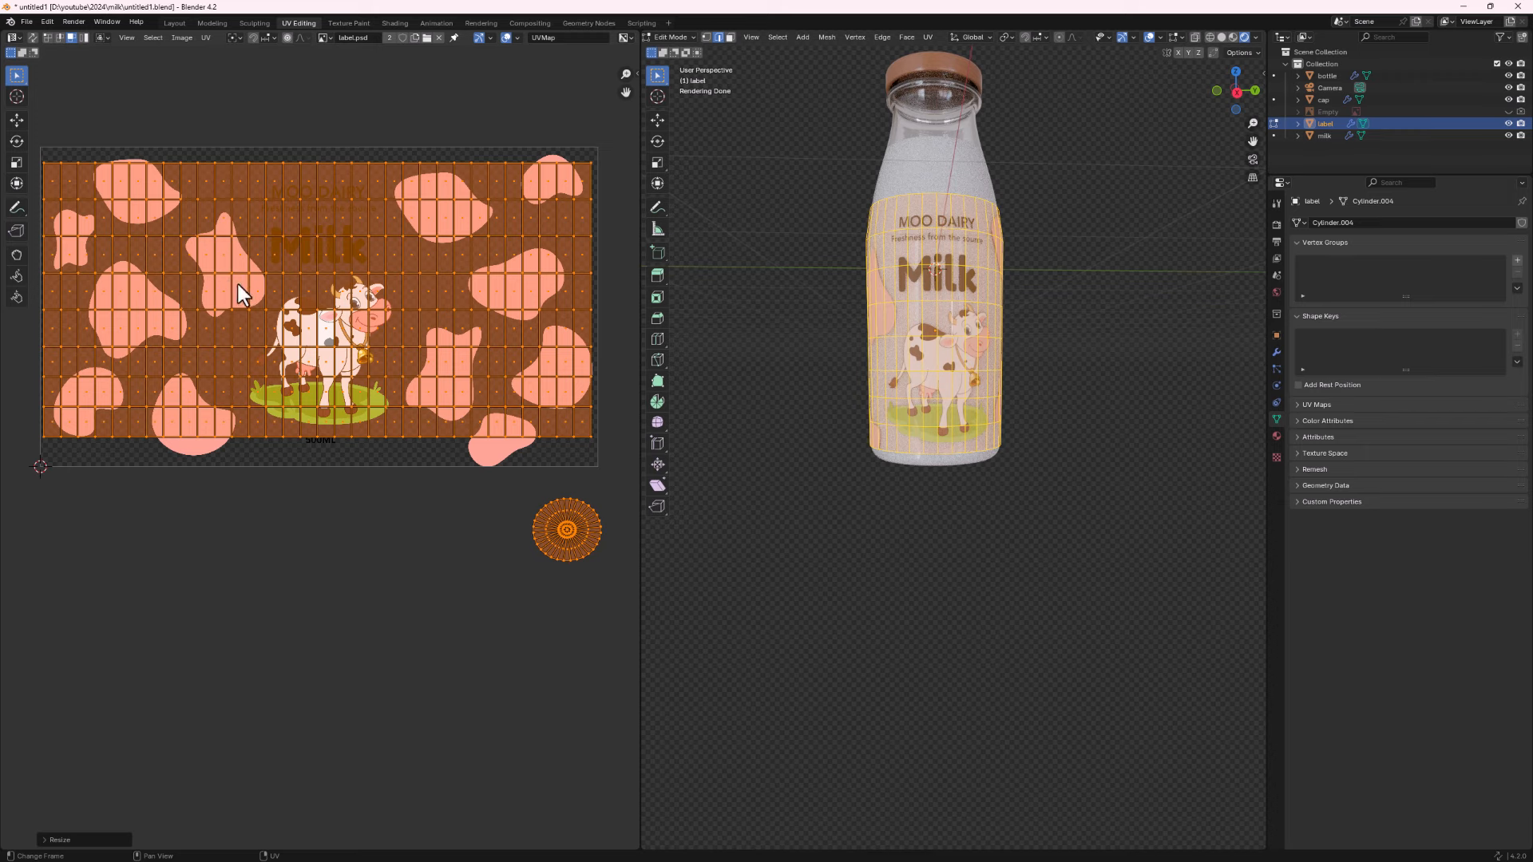
key("g")
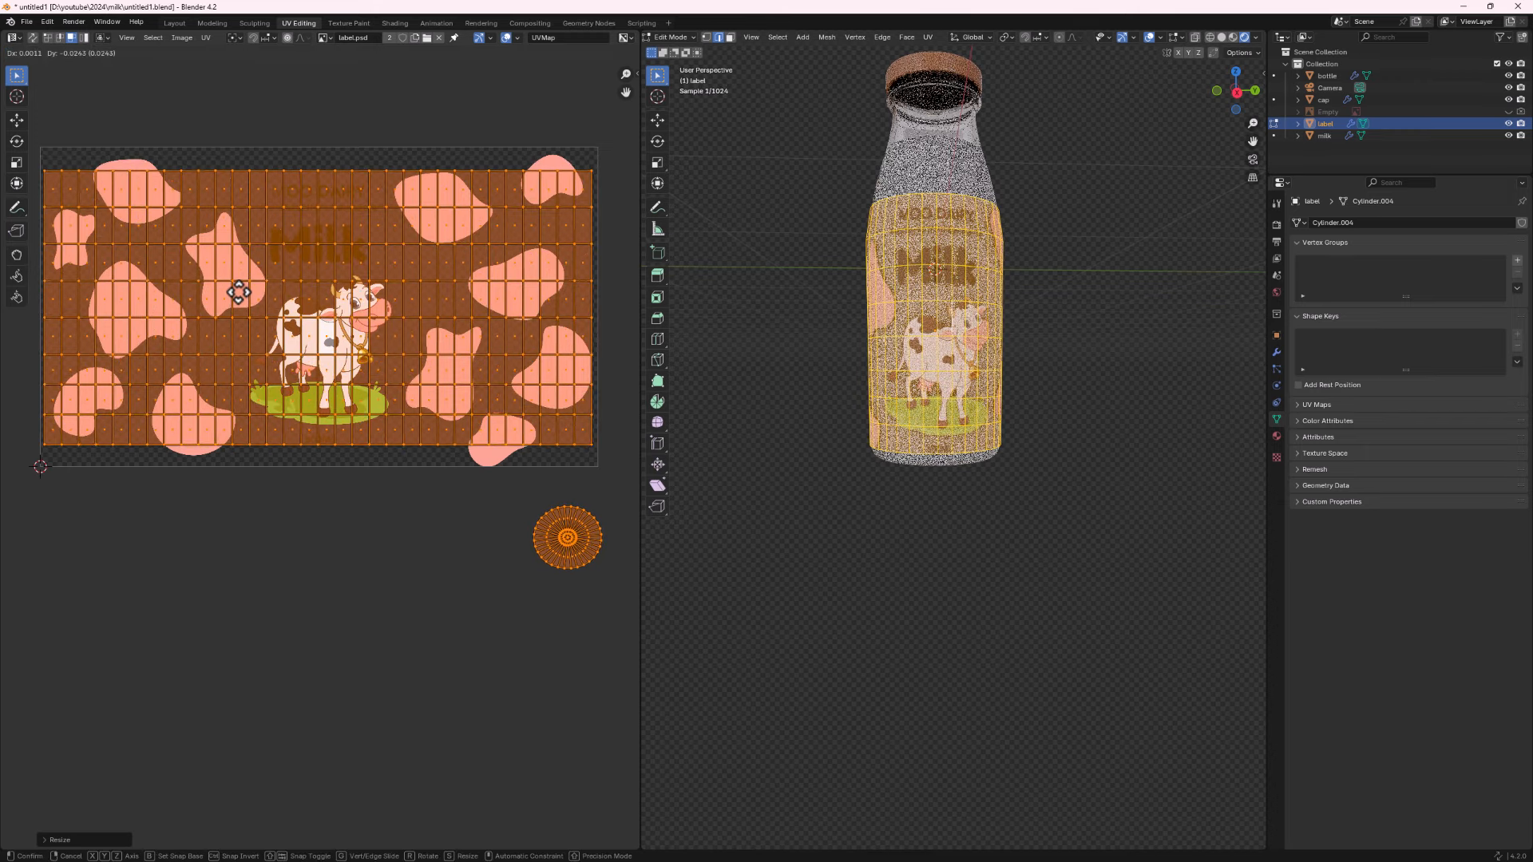
left_click(244, 305)
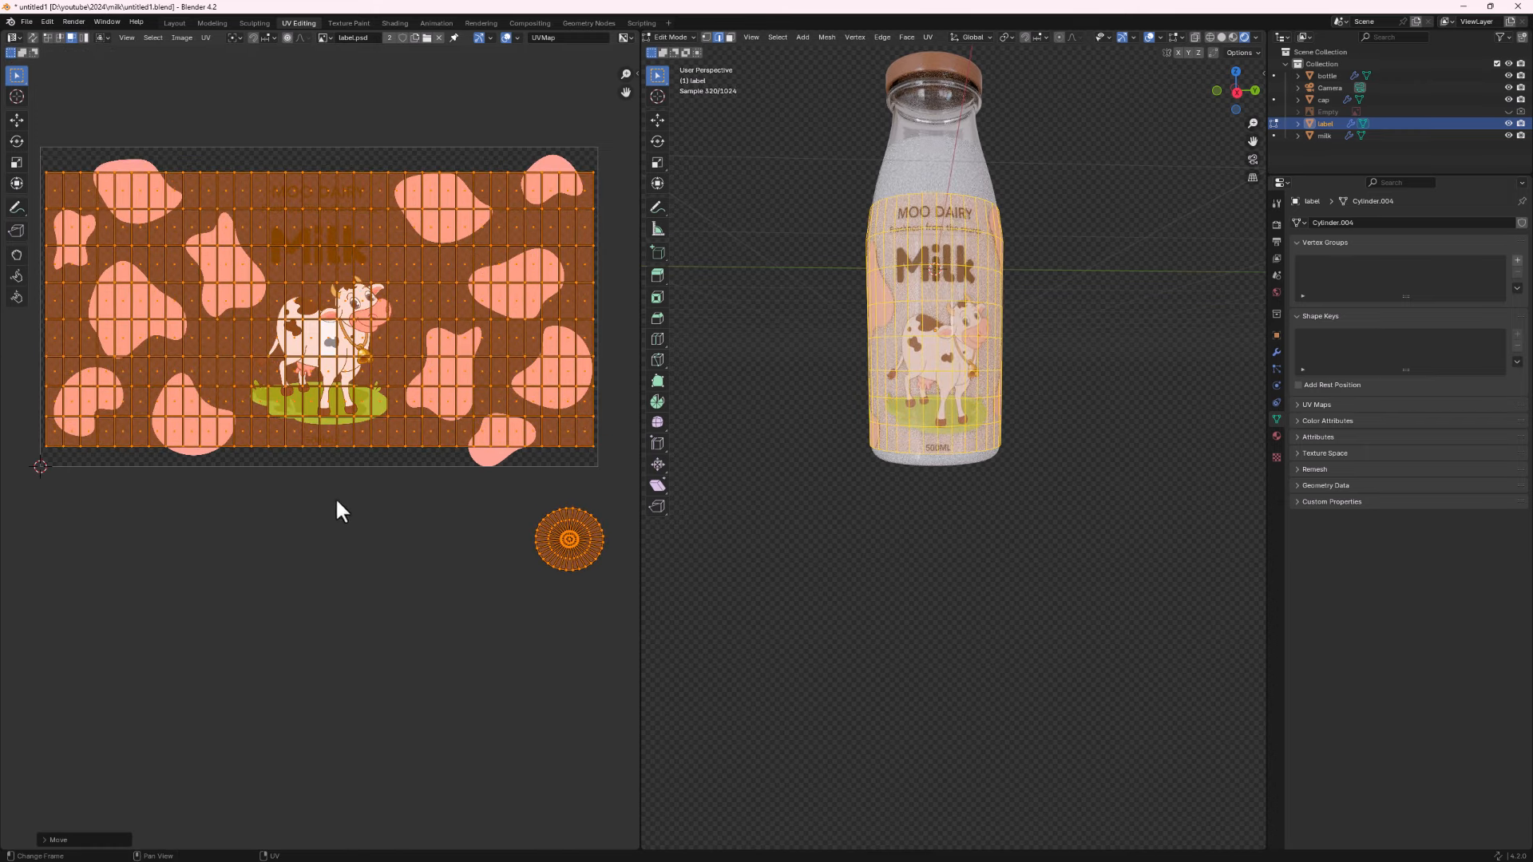
key("s")
key("y")
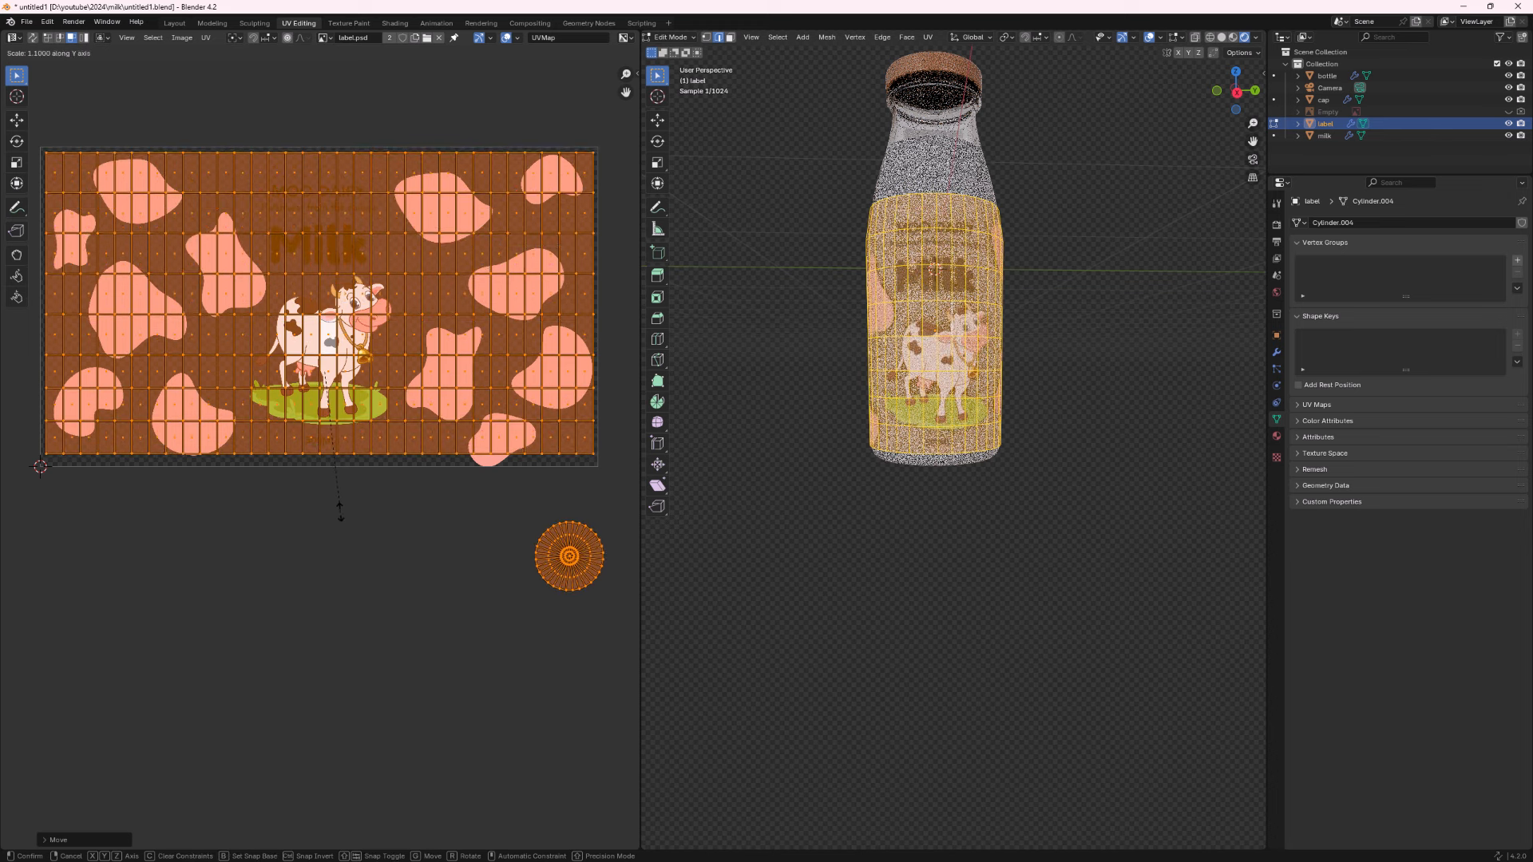
left_click(343, 519)
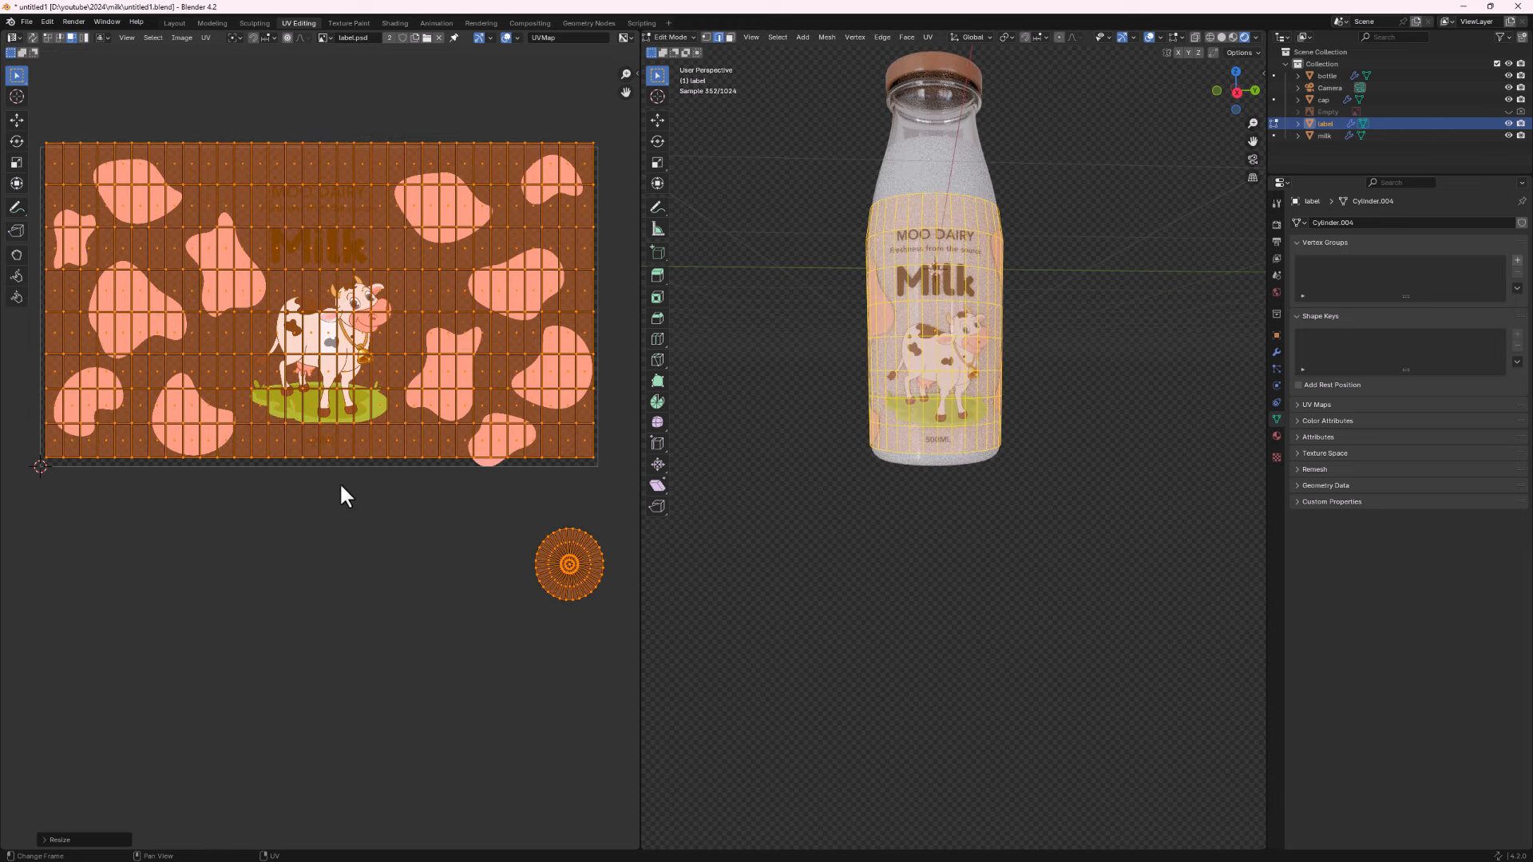
Move the UVs down along Y to line up with the image's lower edge, and return to Object Mode.
key("g")
key("y")
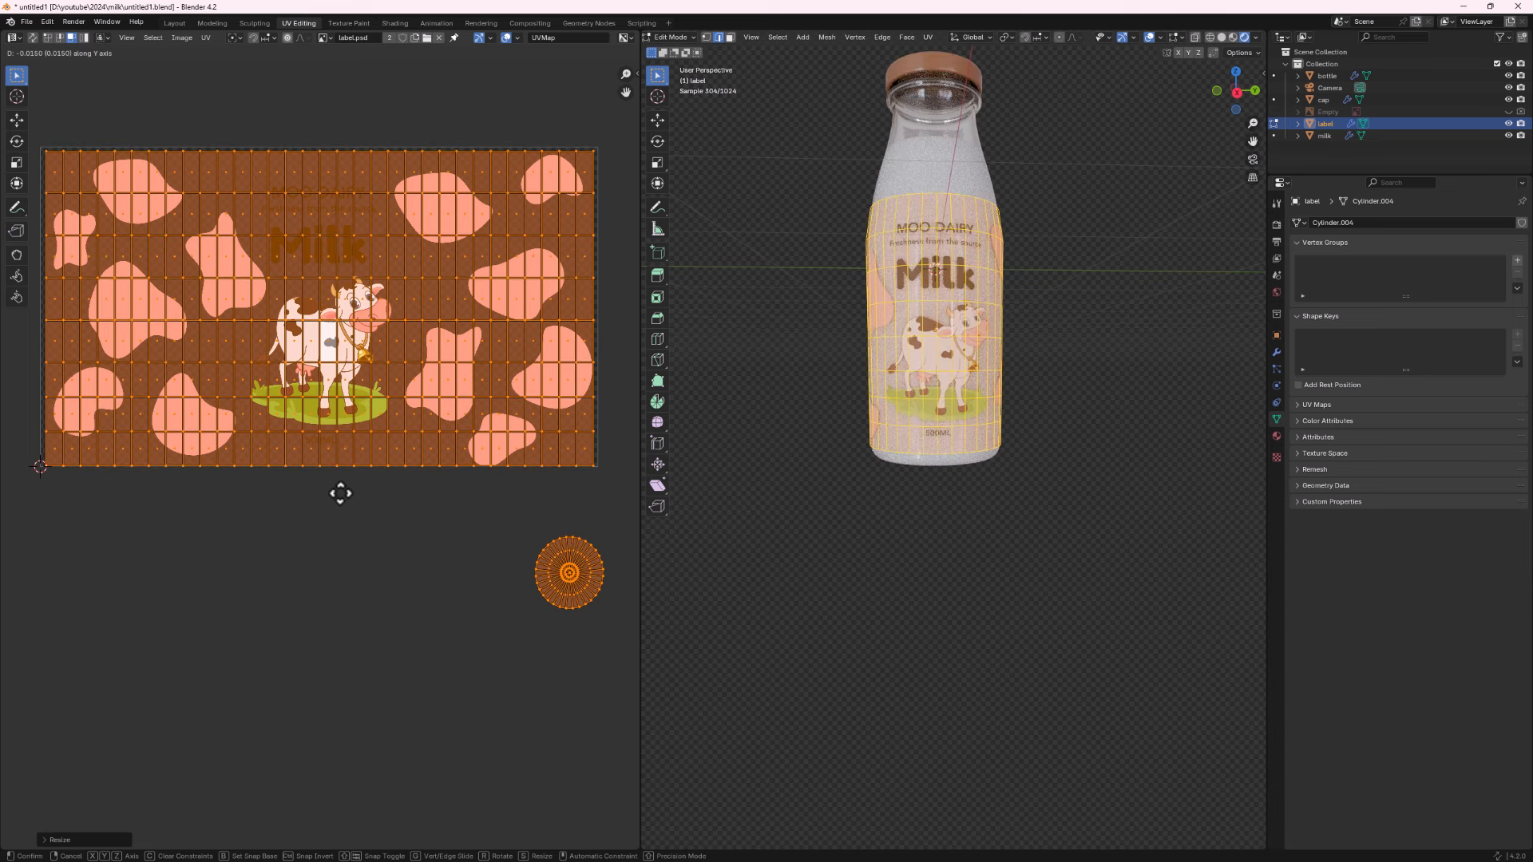
left_click(341, 493)
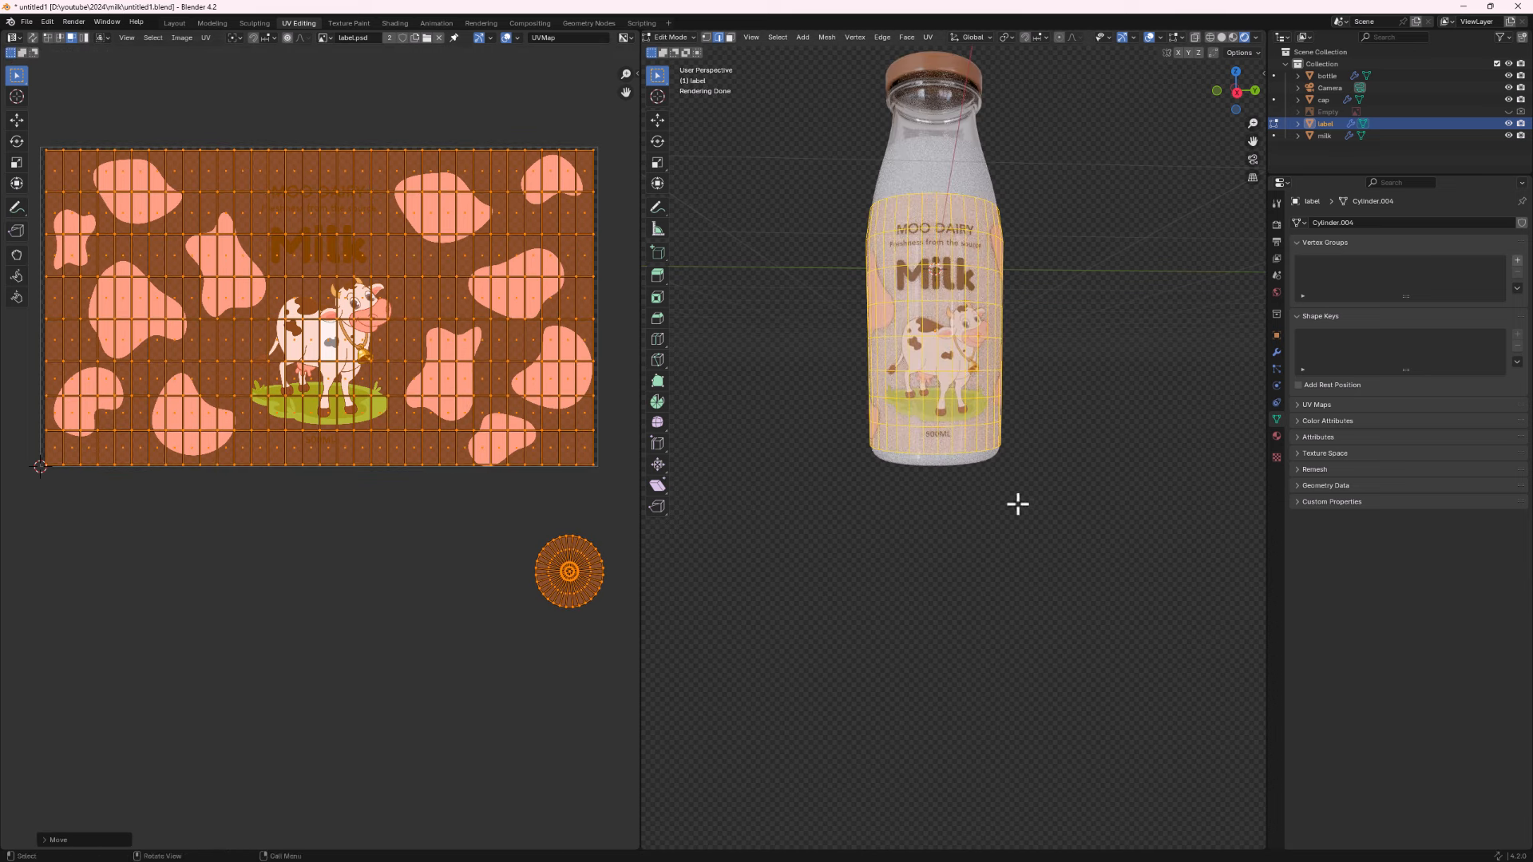
key("Tab")
mouse_move(1004, 446)
middle_mouse_down()
mouse_move(667, 445)
mouse_move(1244, 453)
mouse_move(801, 455)
mouse_move(961, 438)
mouse_move(1101, 448)
mouse_move(984, 438)
middle_mouse_up()
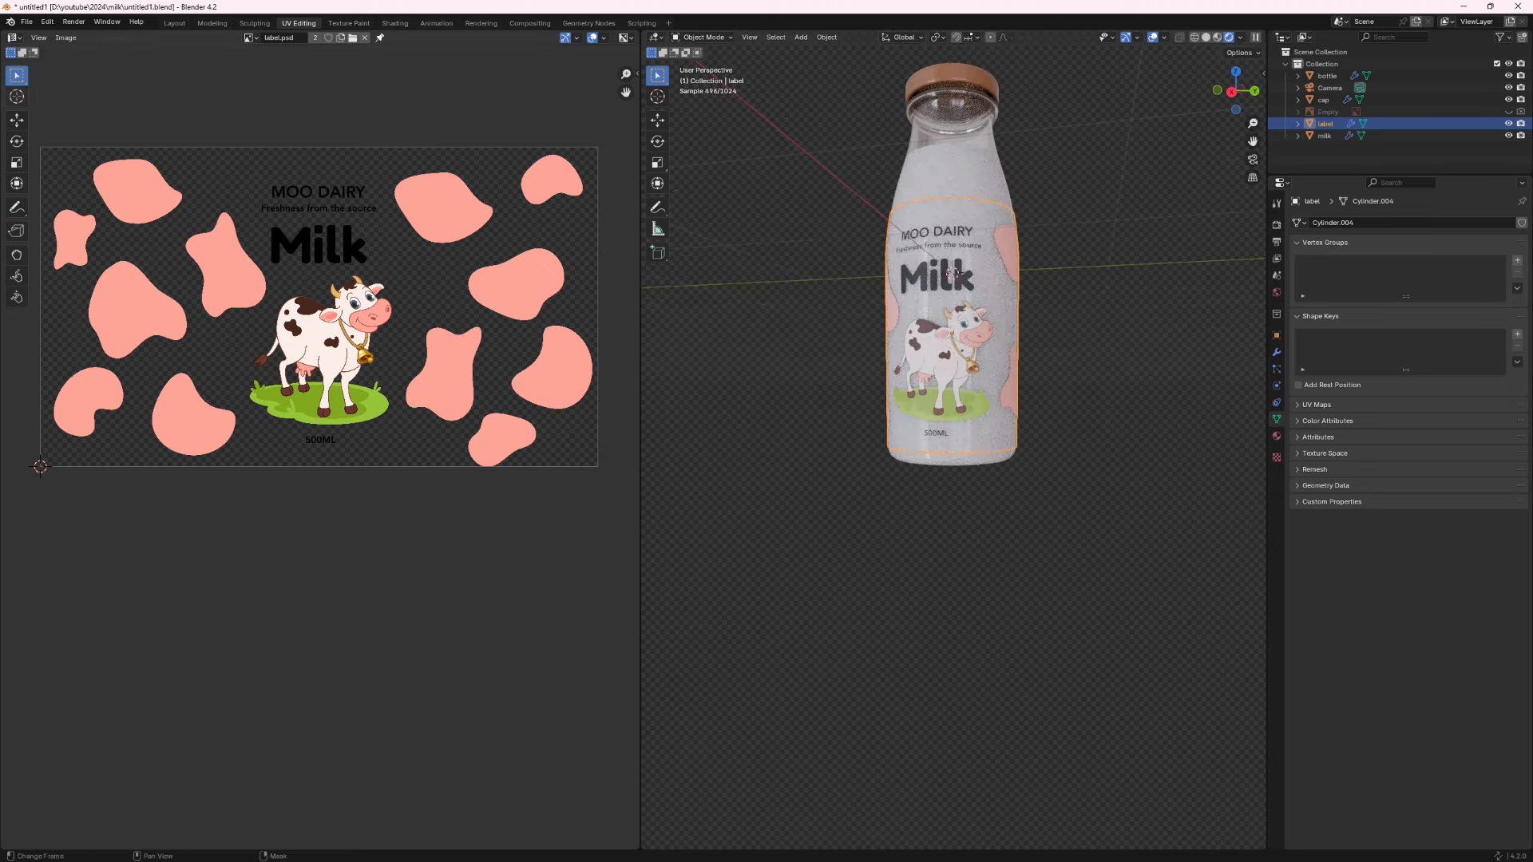
Return to the Layout workspace, save the file, and enlarge the 3D viewport by shrinking the Shader Editor.
left_click(174, 22)
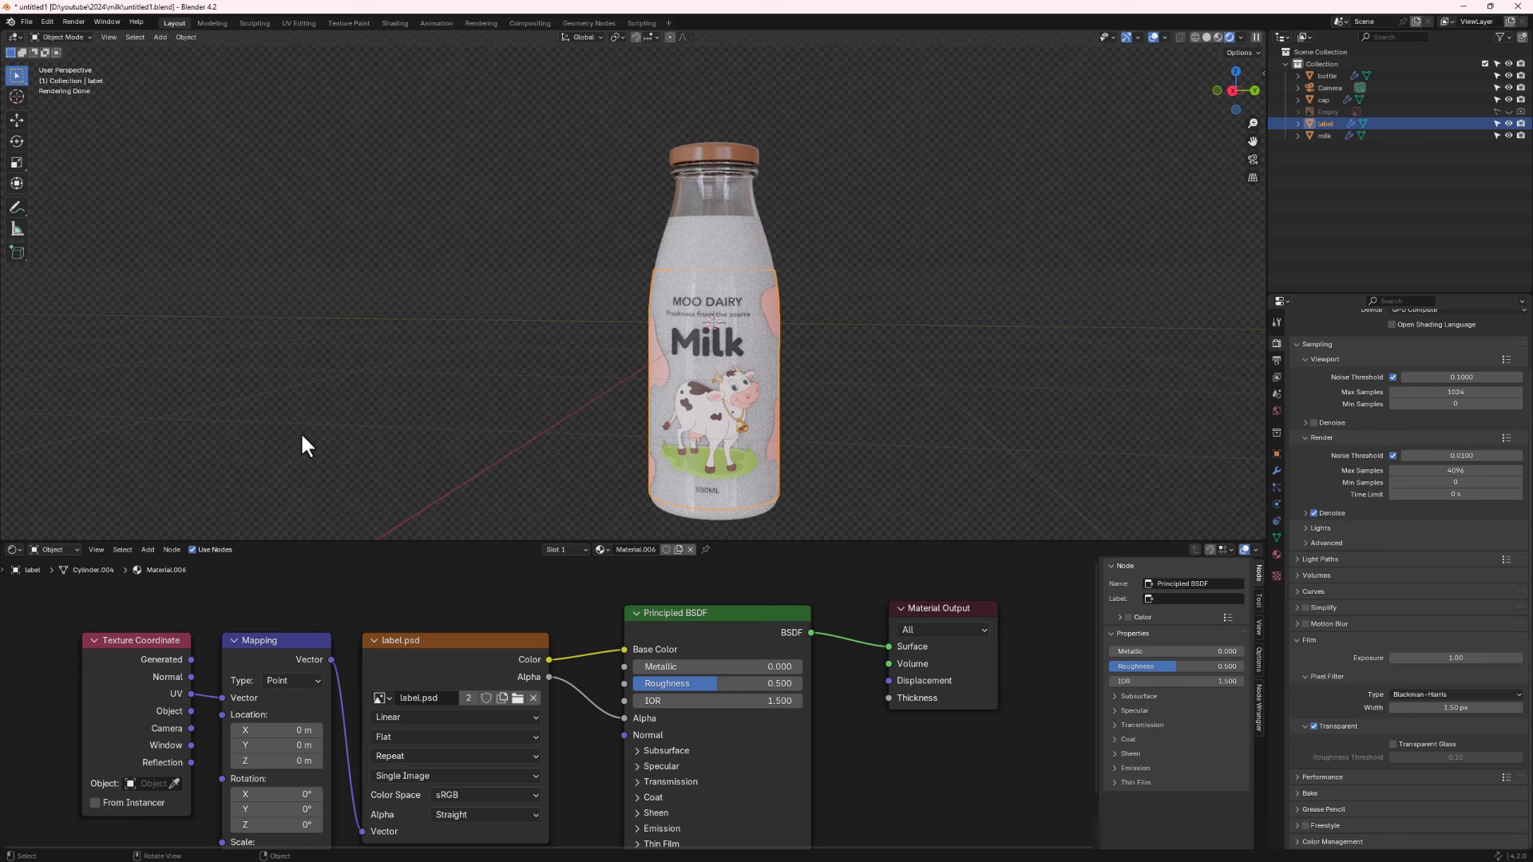
left_click_drag(294, 542, 290, 575)
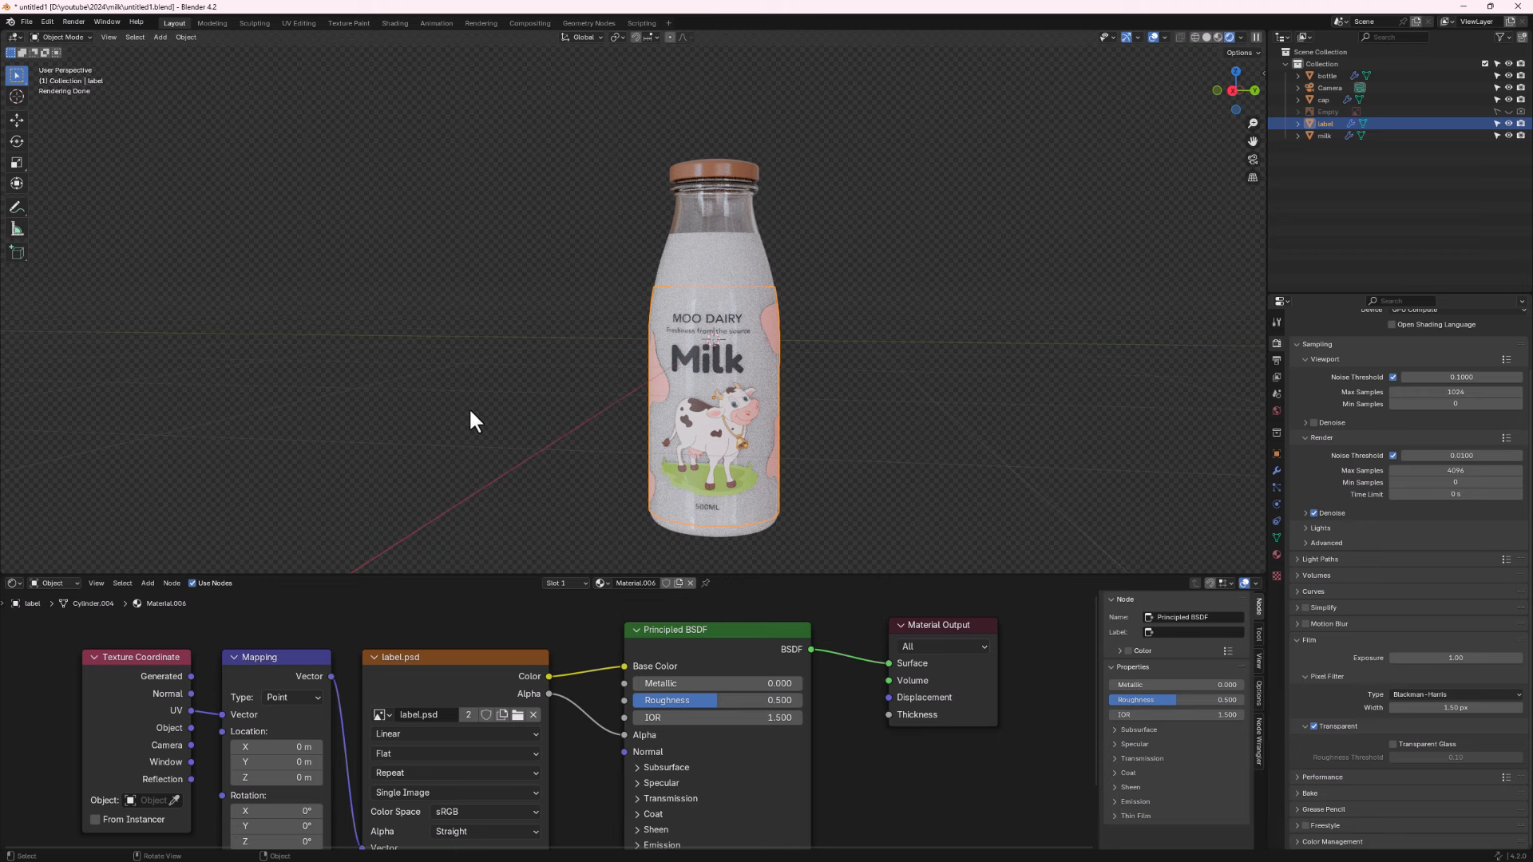
key("ctrl+s")
left_click_drag(333, 576, 327, 789)
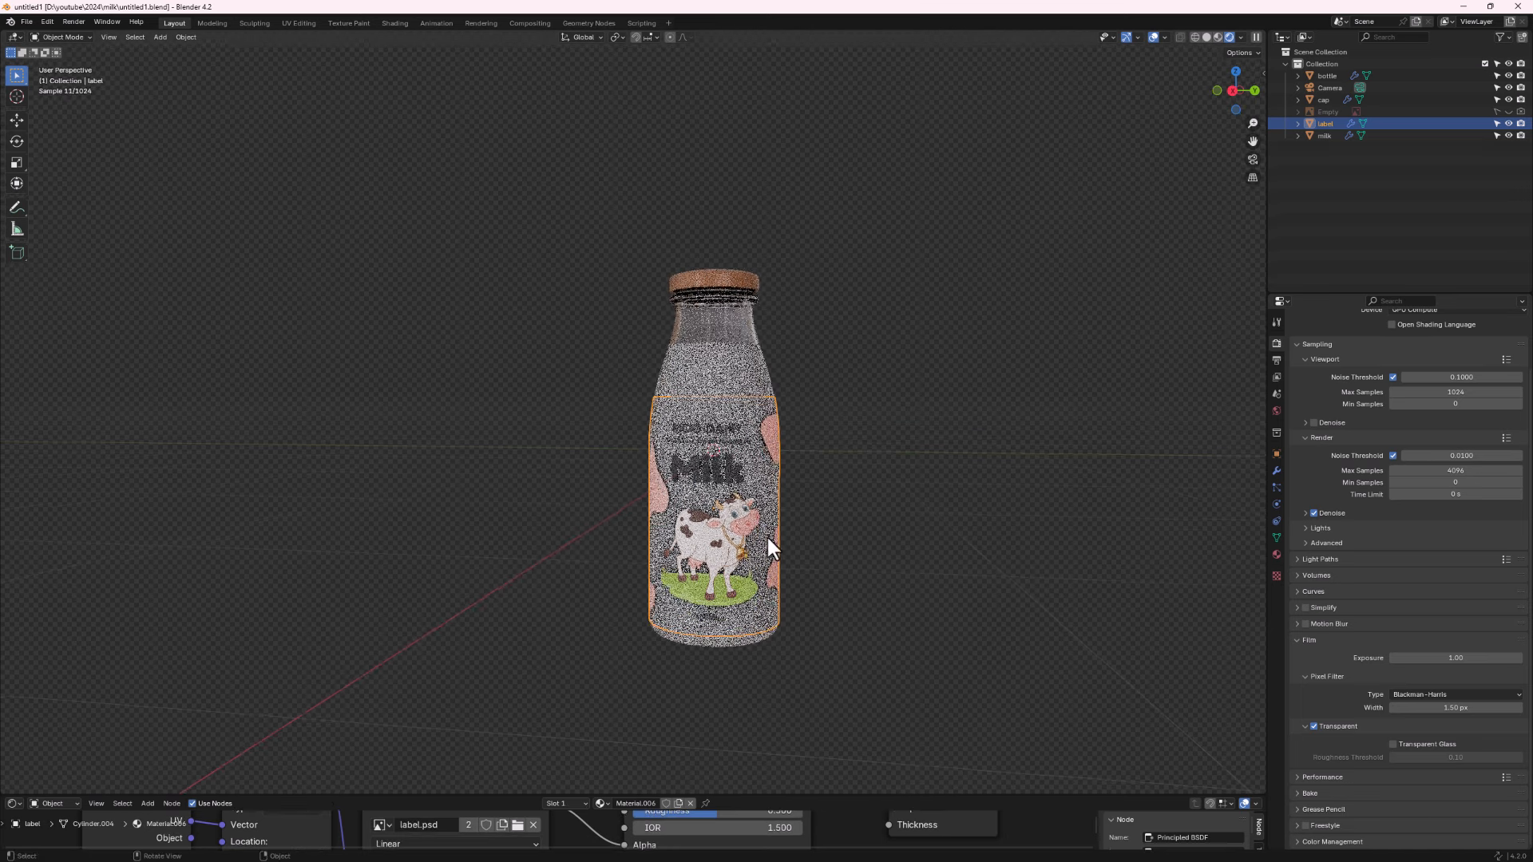
Switch the viewport to Solid shading and add a cube mesh at the world origin around the bottle.
left_click(1206, 37)
scroll(869, 255, "down", 4)
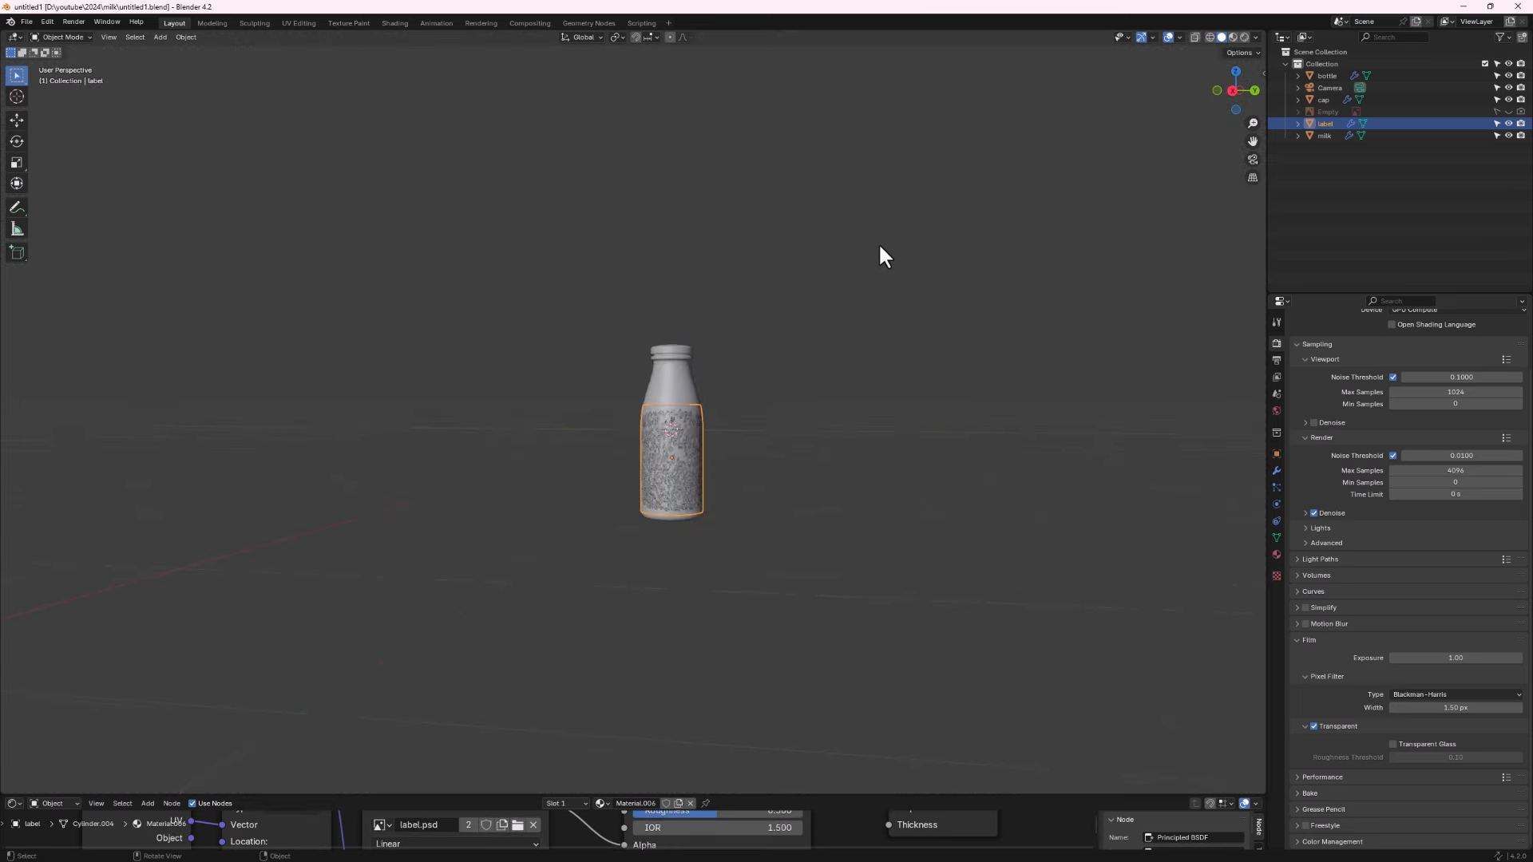
middle_click_drag(879, 247, 859, 327)
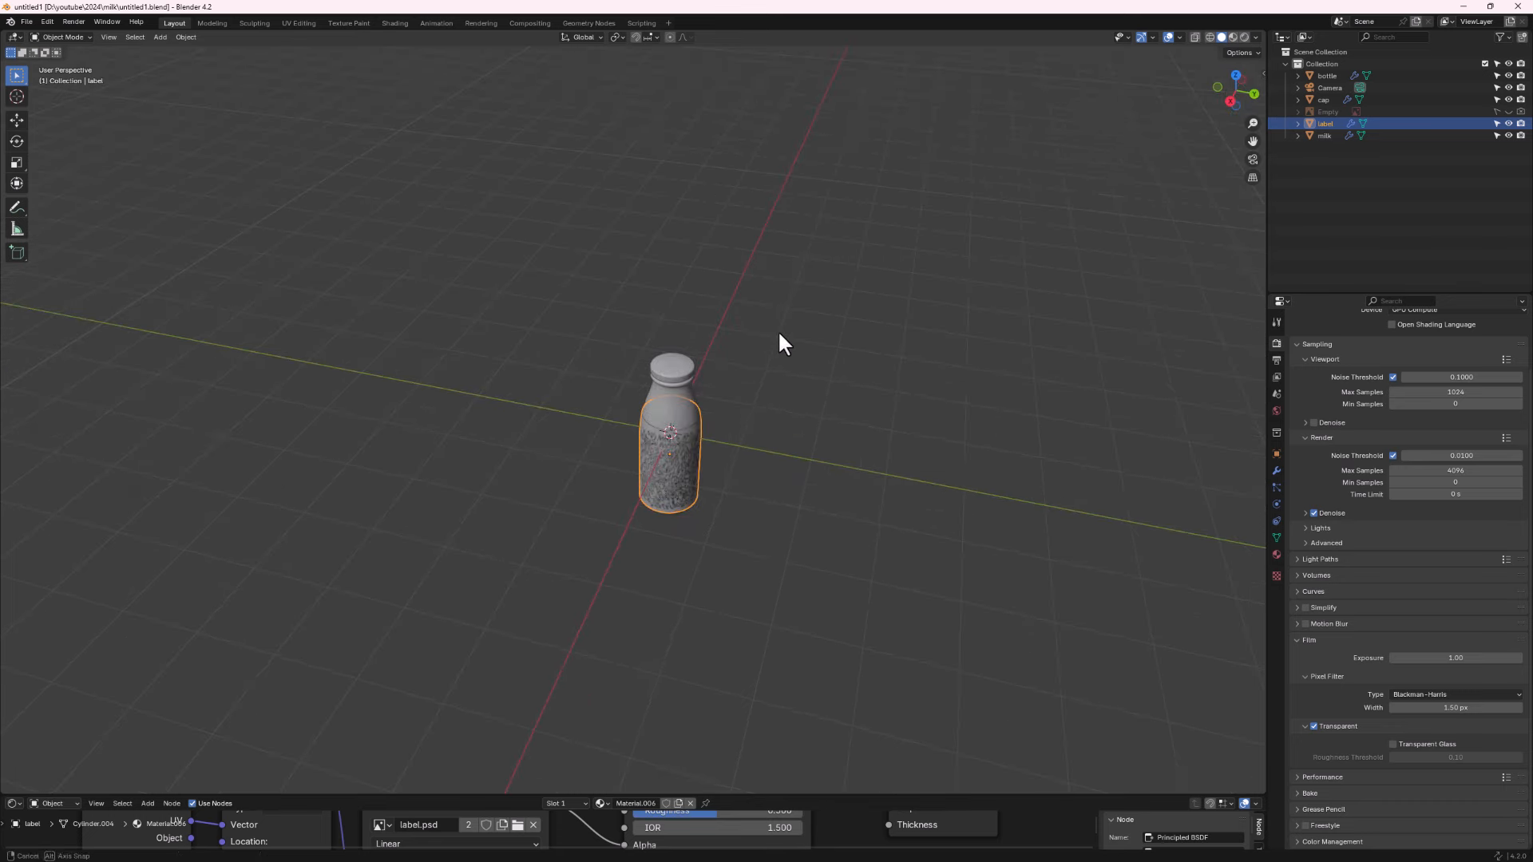
scroll(778, 329, "down", 5)
middle_click_drag(763, 394, 698, 410)
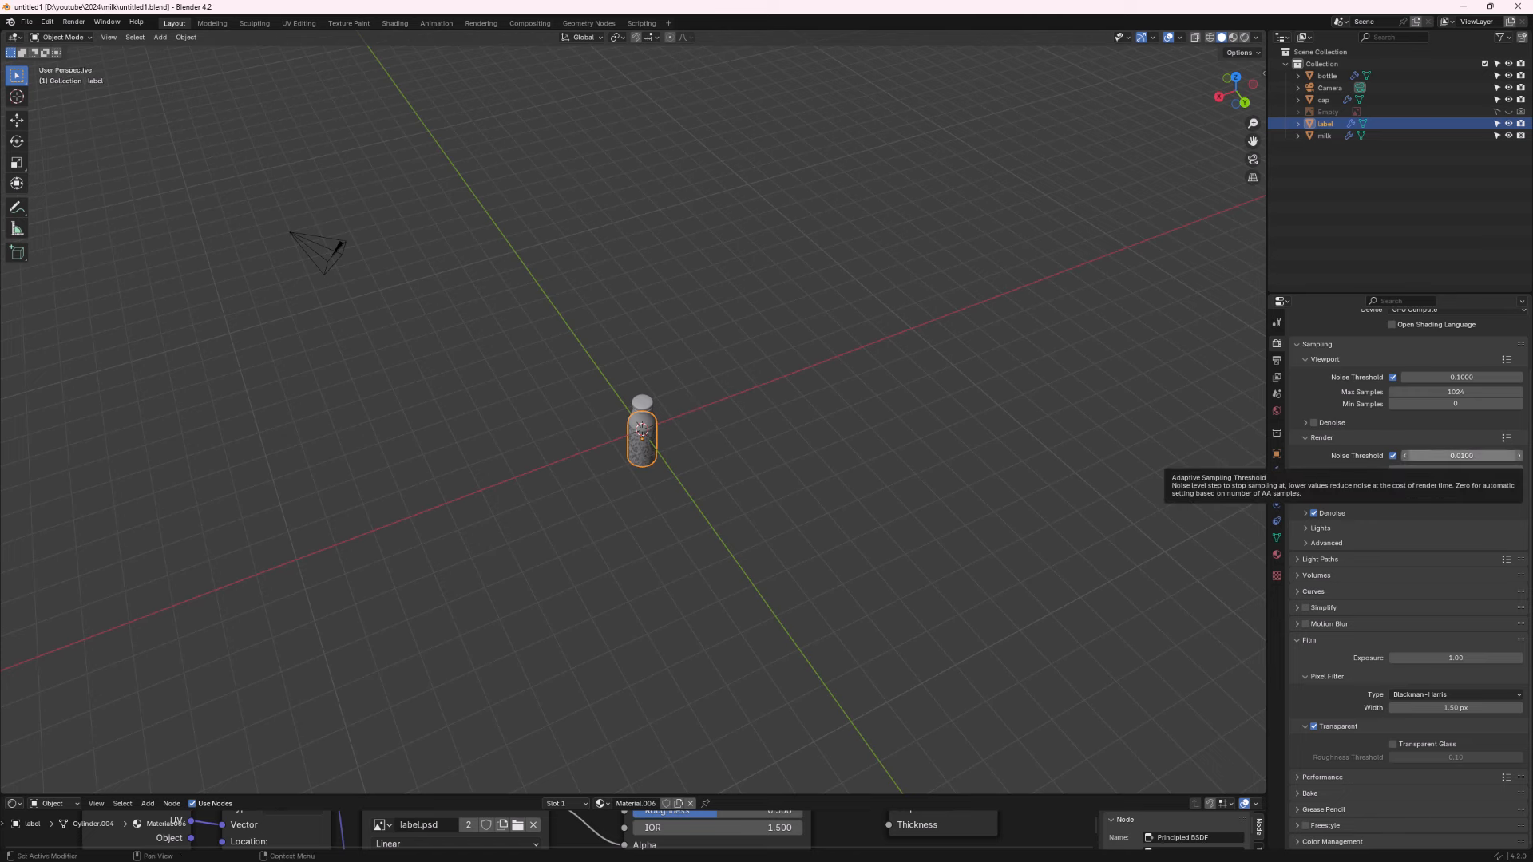
middle_click_drag(582, 452, 658, 482)
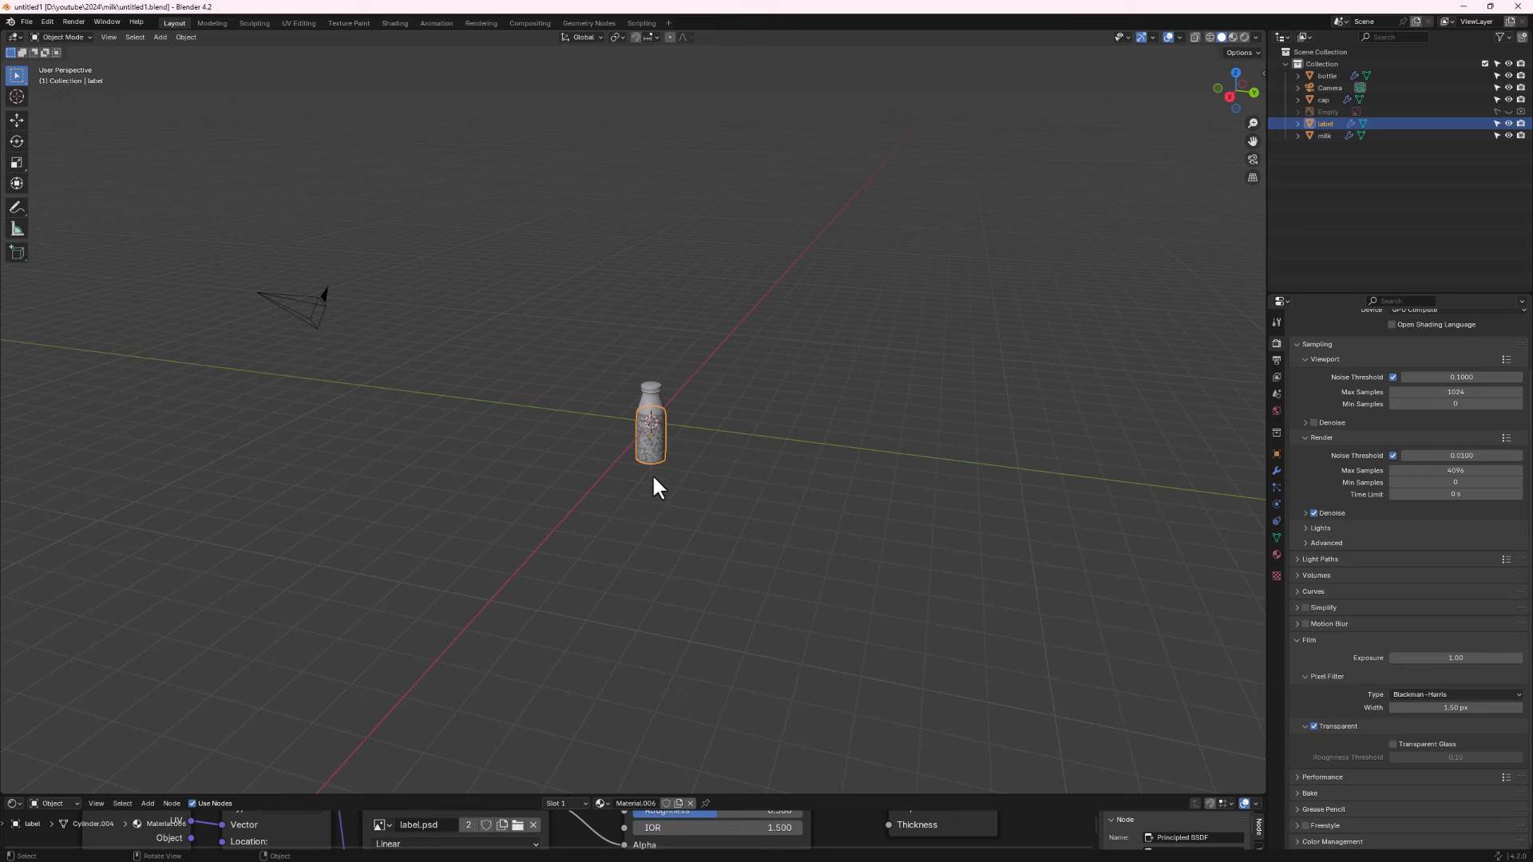
scroll(651, 473, "up", 2)
key("shift+a")
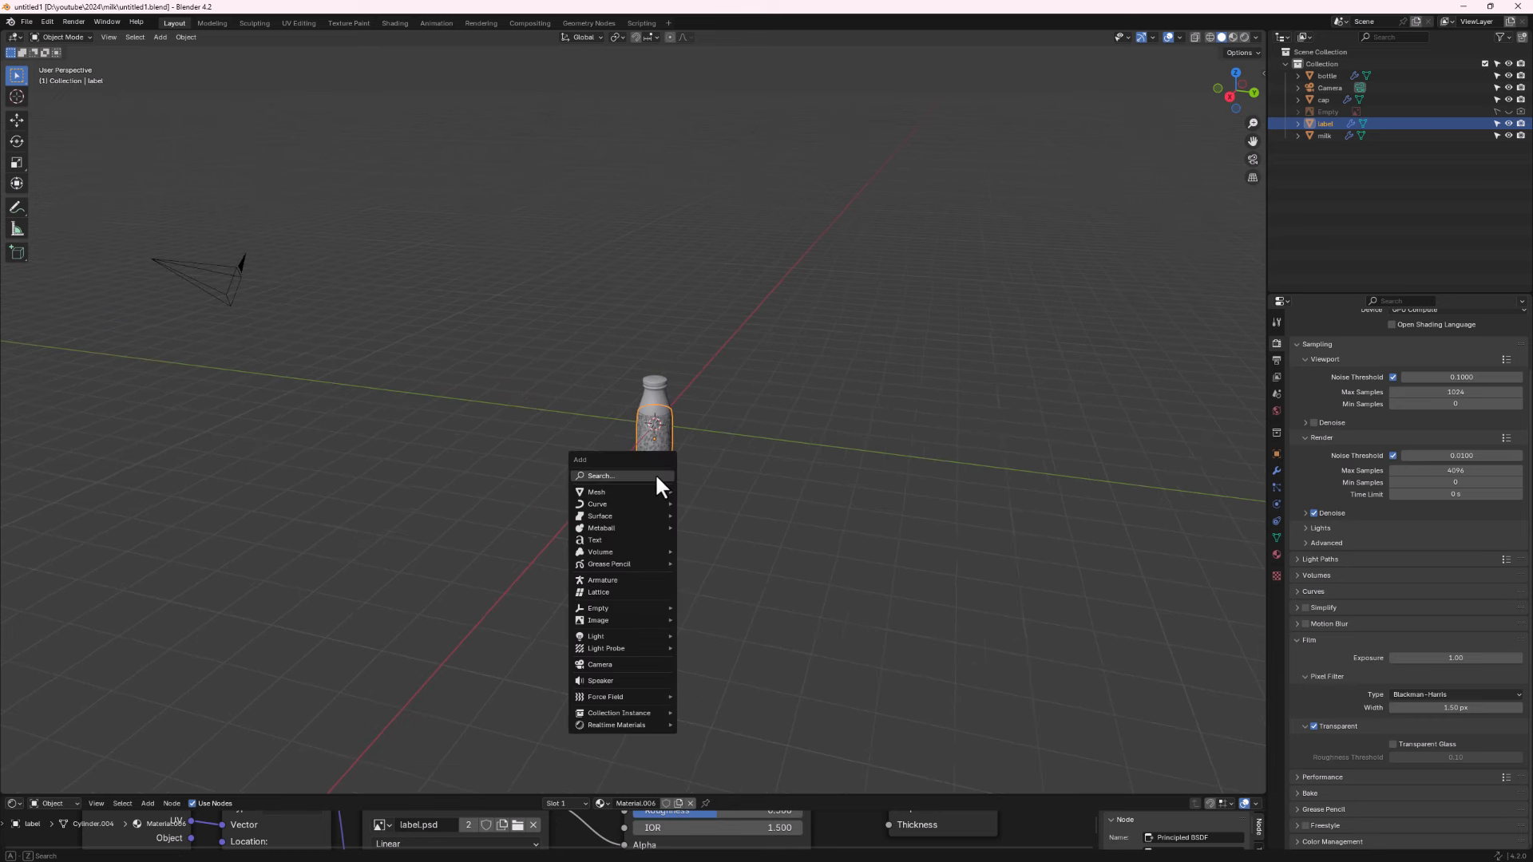
mouse_move(652, 491)
left_click(723, 500)
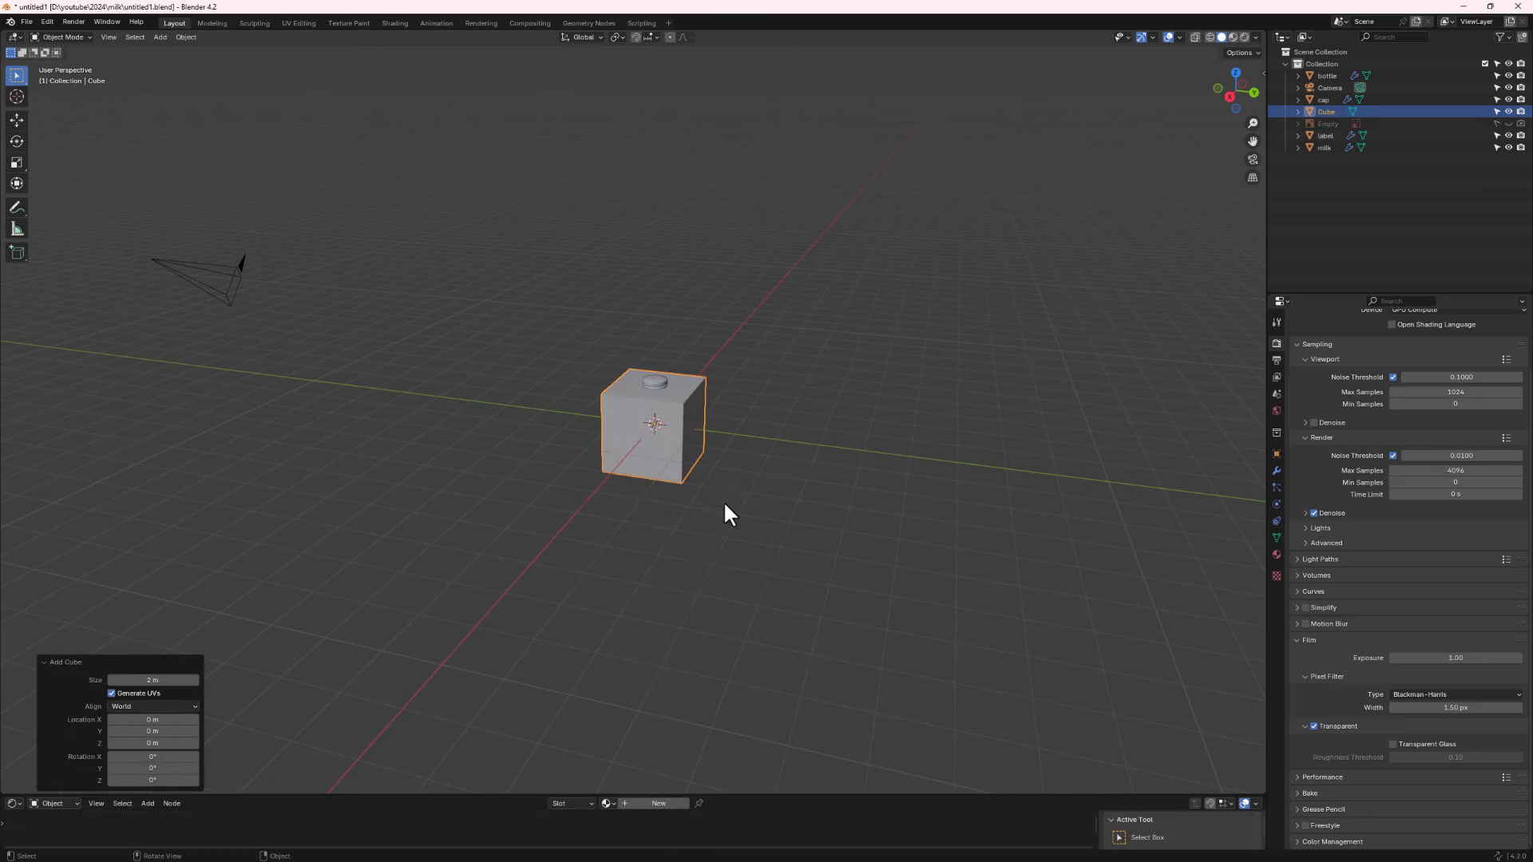
Scale the cube up uniformly to about 2.7 times its size and apply its scale.
key("s")
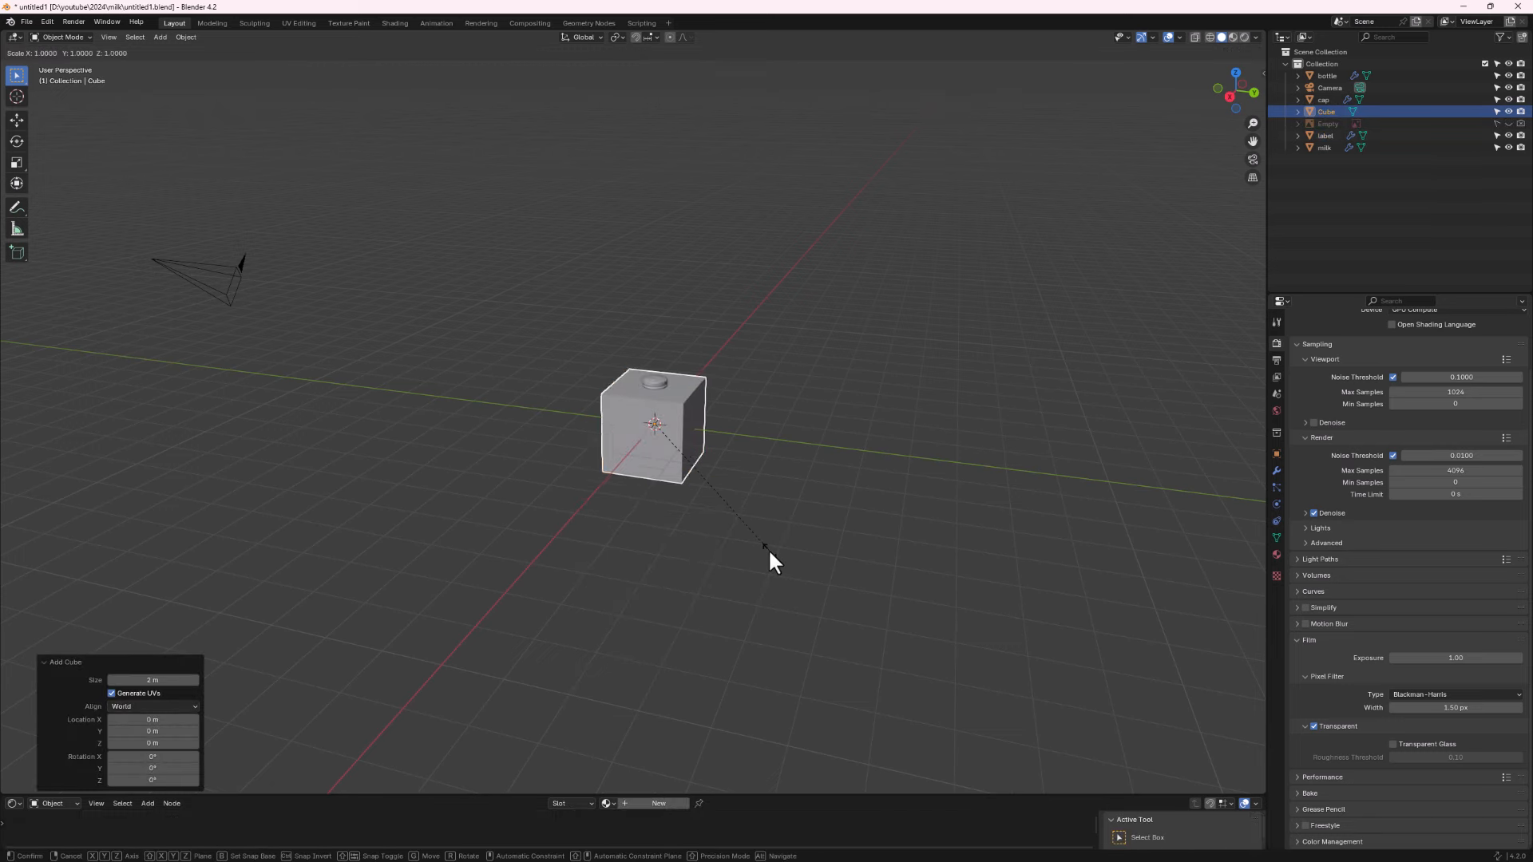
left_click(1018, 642)
middle_click_drag(909, 611, 721, 537)
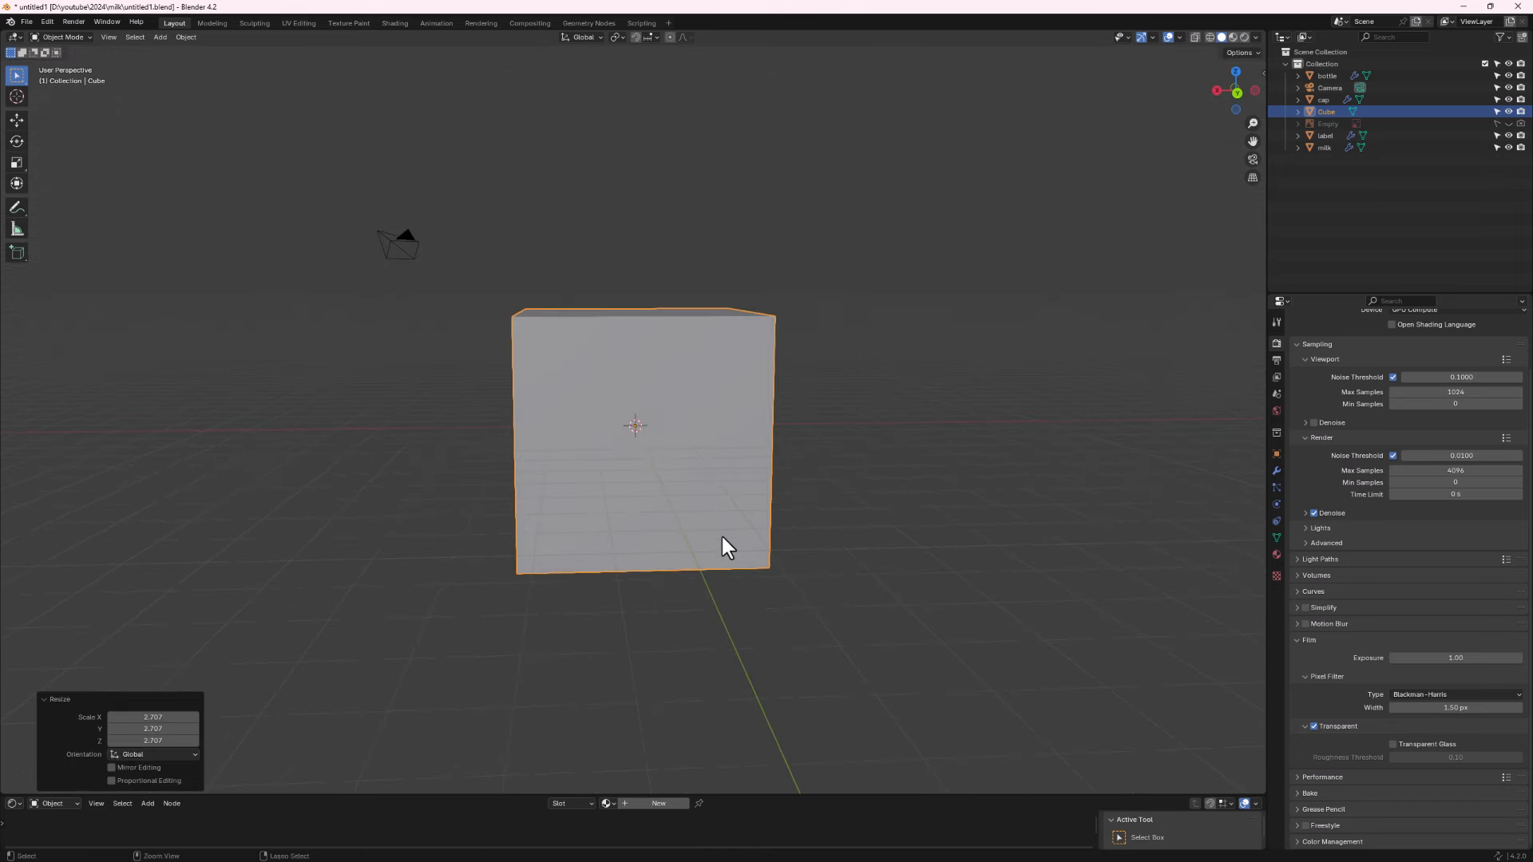
key("ctrl+a")
left_click(688, 536)
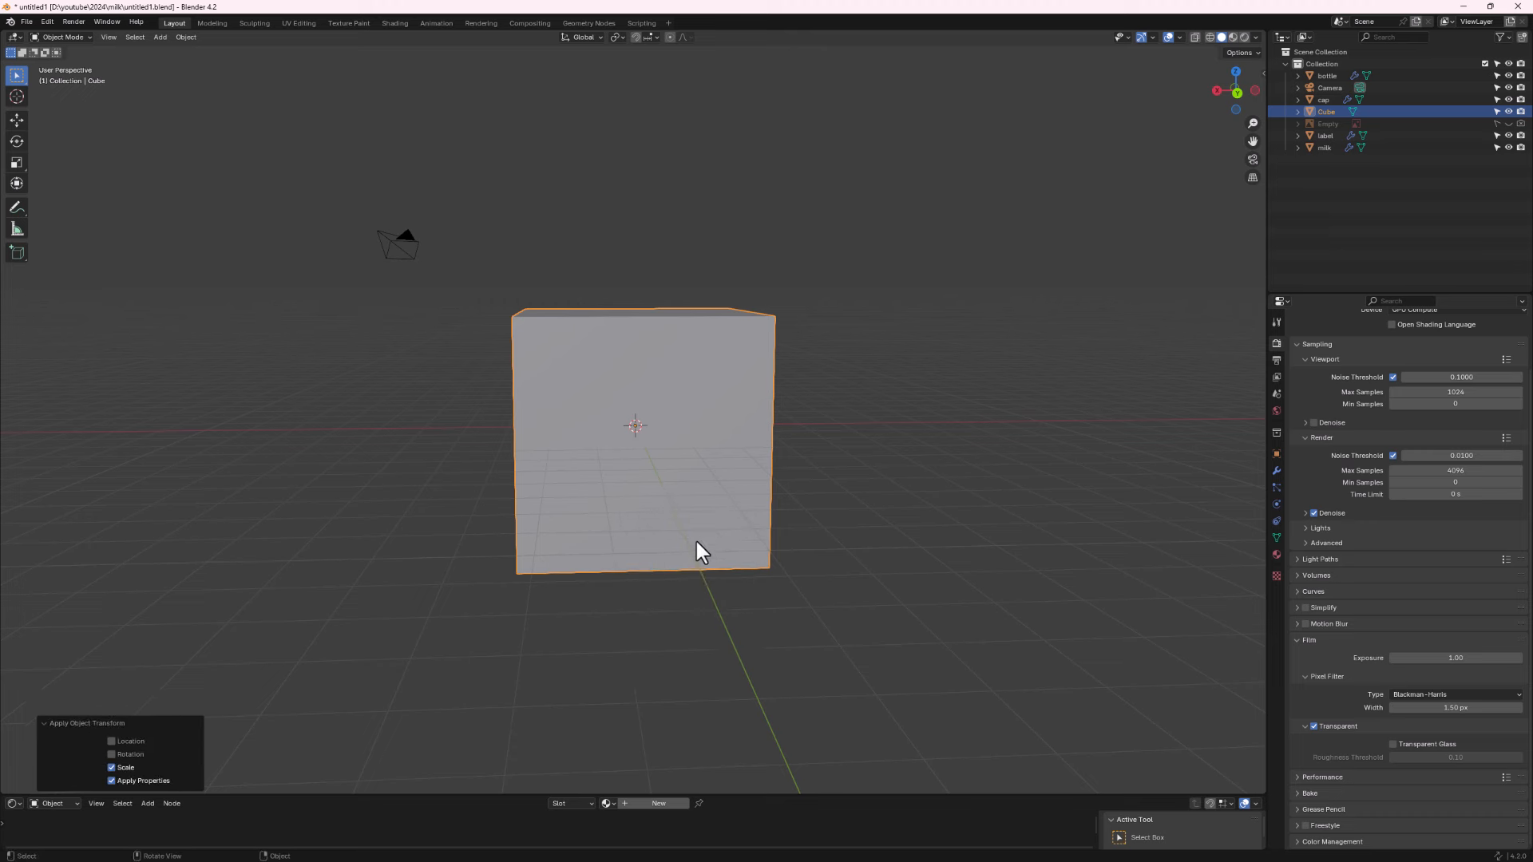
middle_click_drag(698, 547, 626, 314)
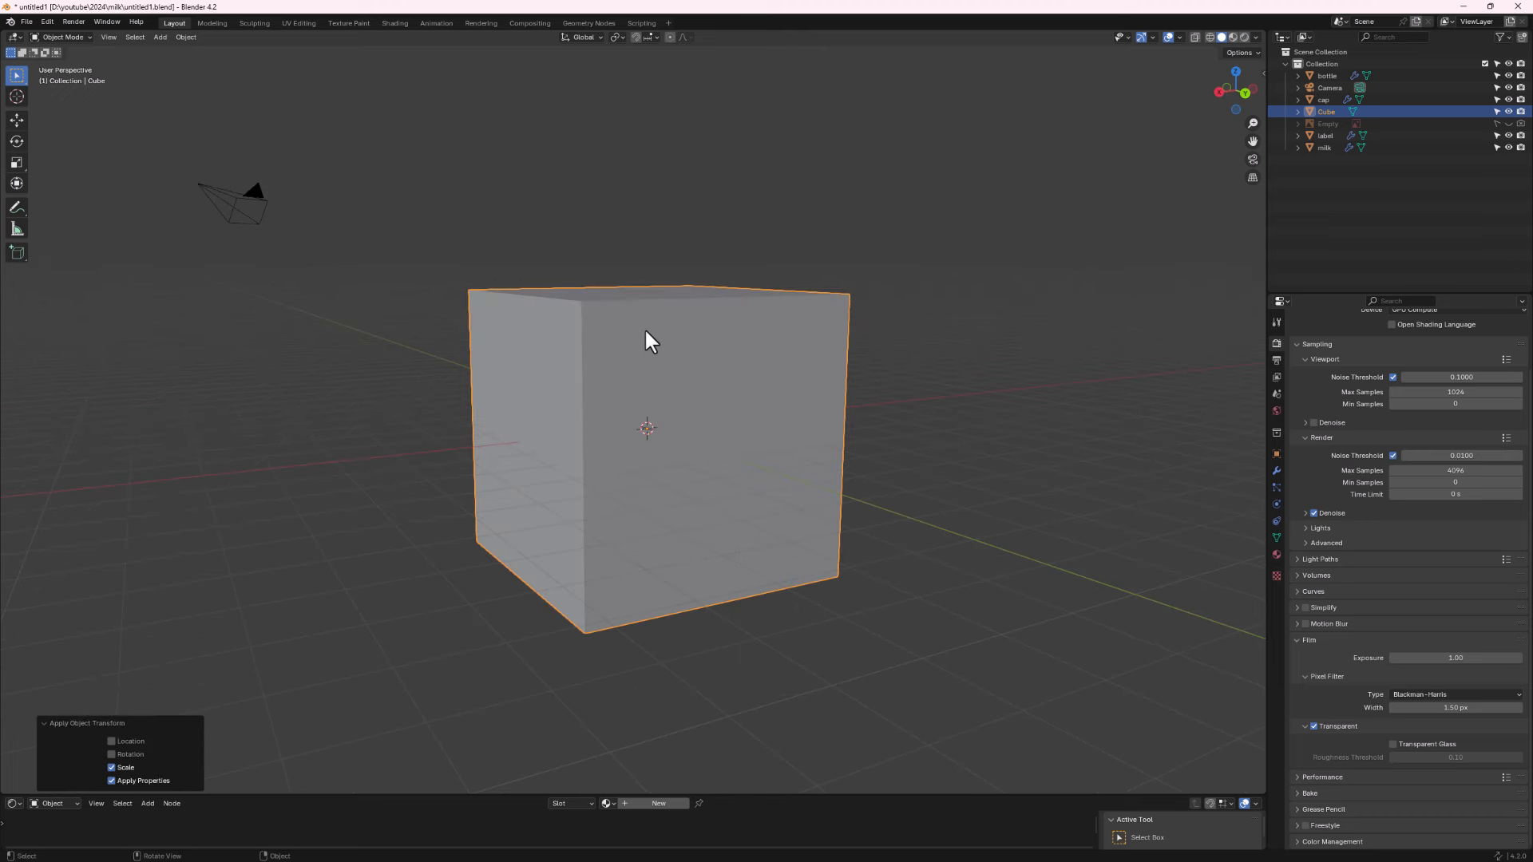
Rename the cube as domain.
double_click(1326, 111)
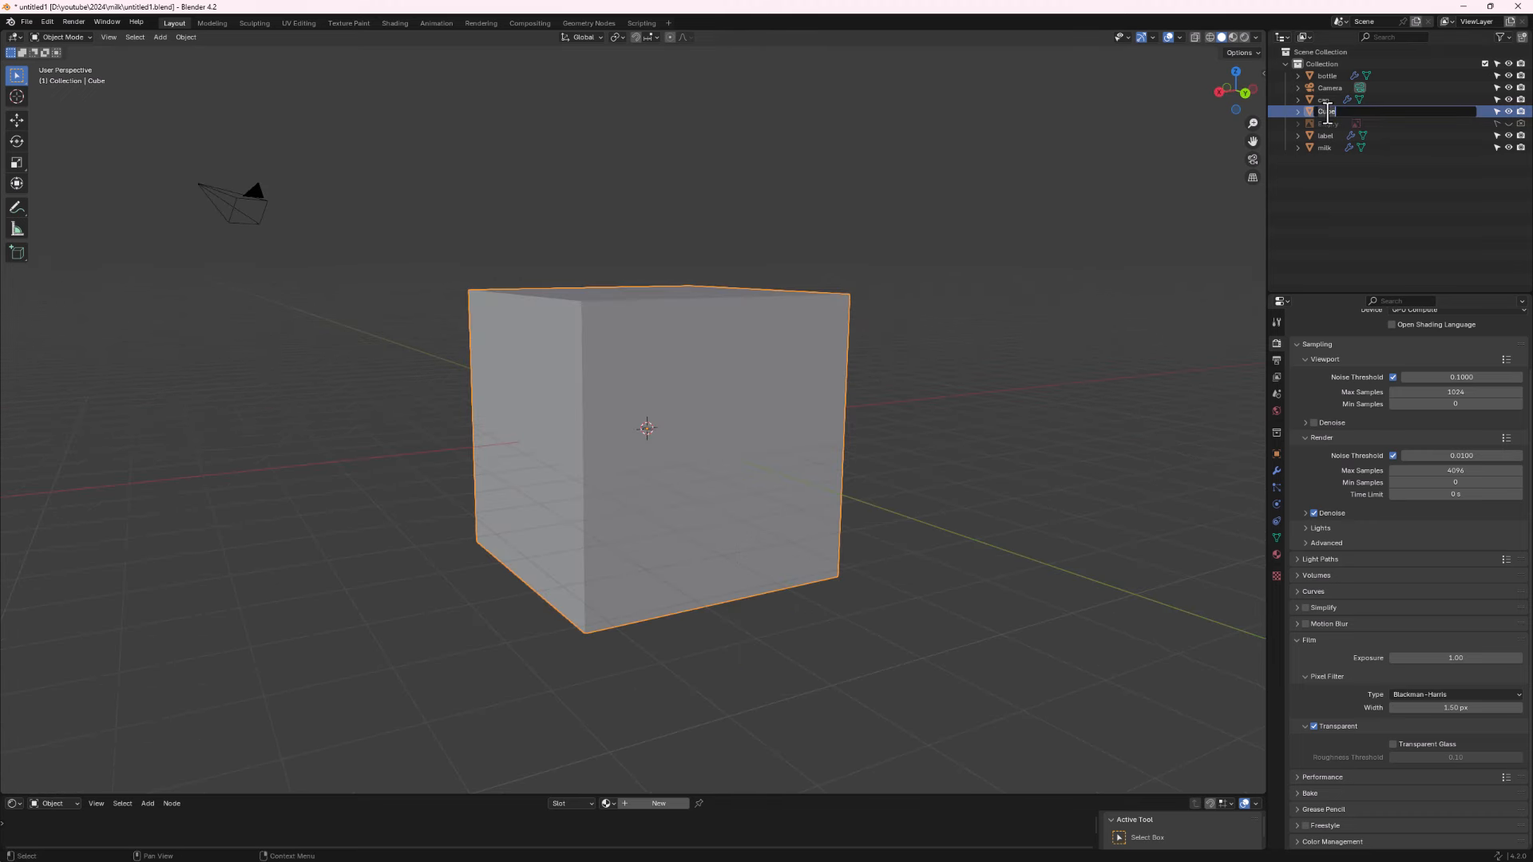
type("dona")
type("in")
key("Return")
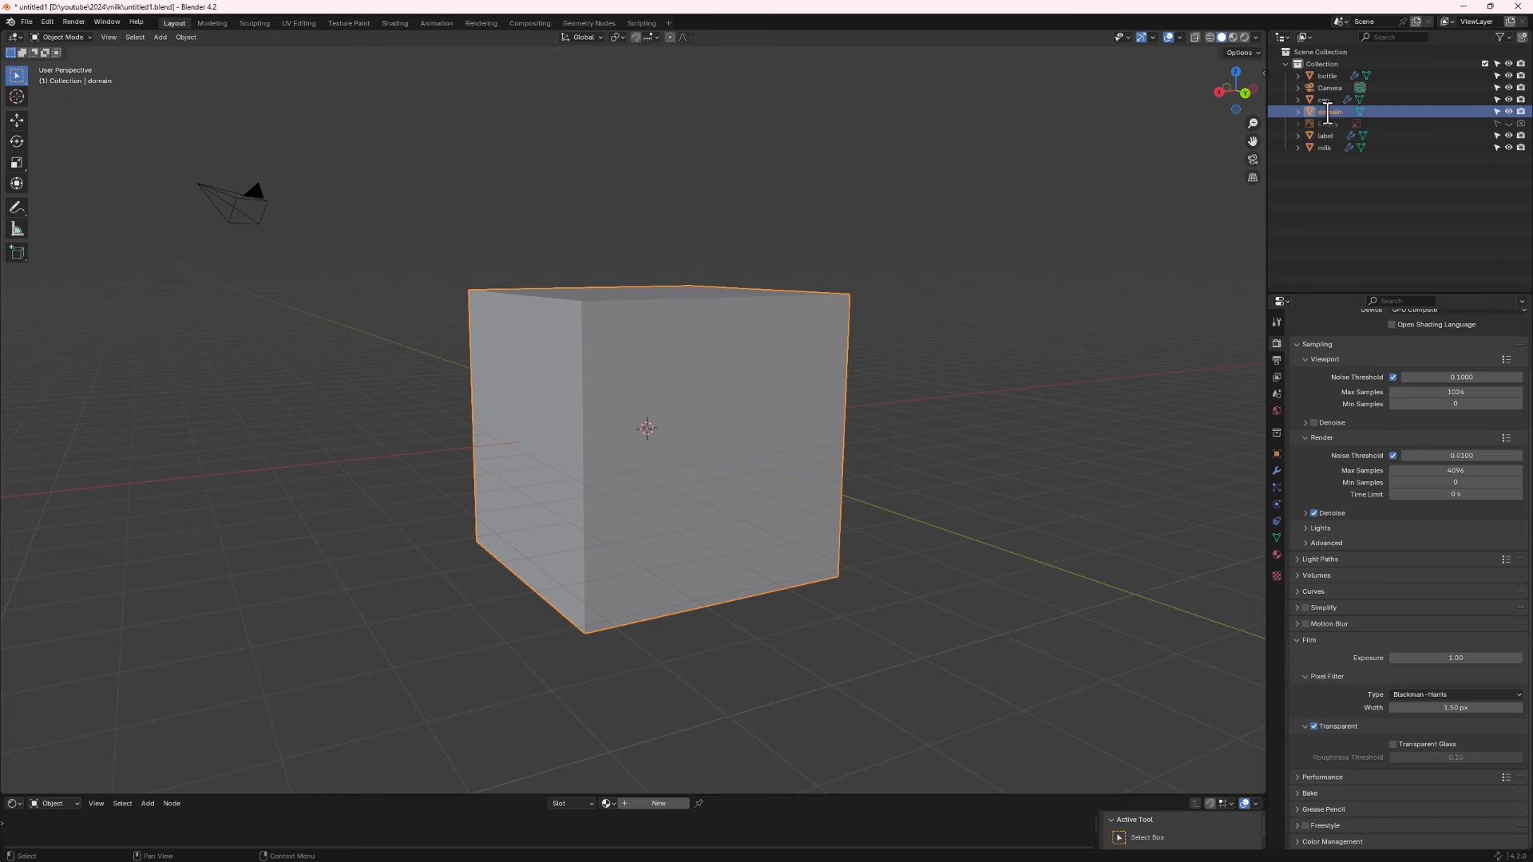
Set the domain object's viewport display to Bounds.
left_click(1276, 452)
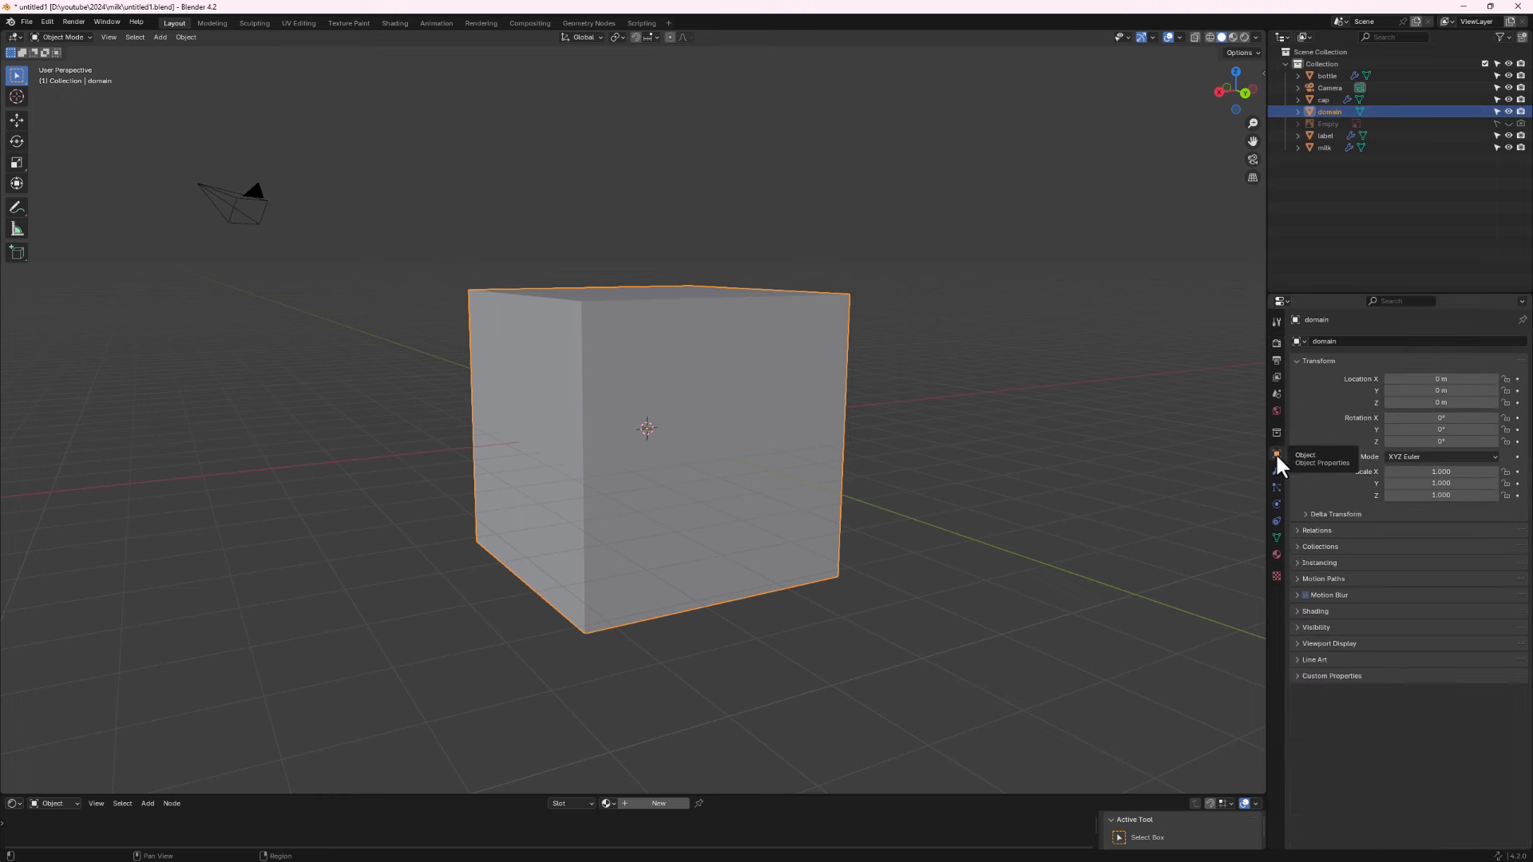
left_click(1302, 643)
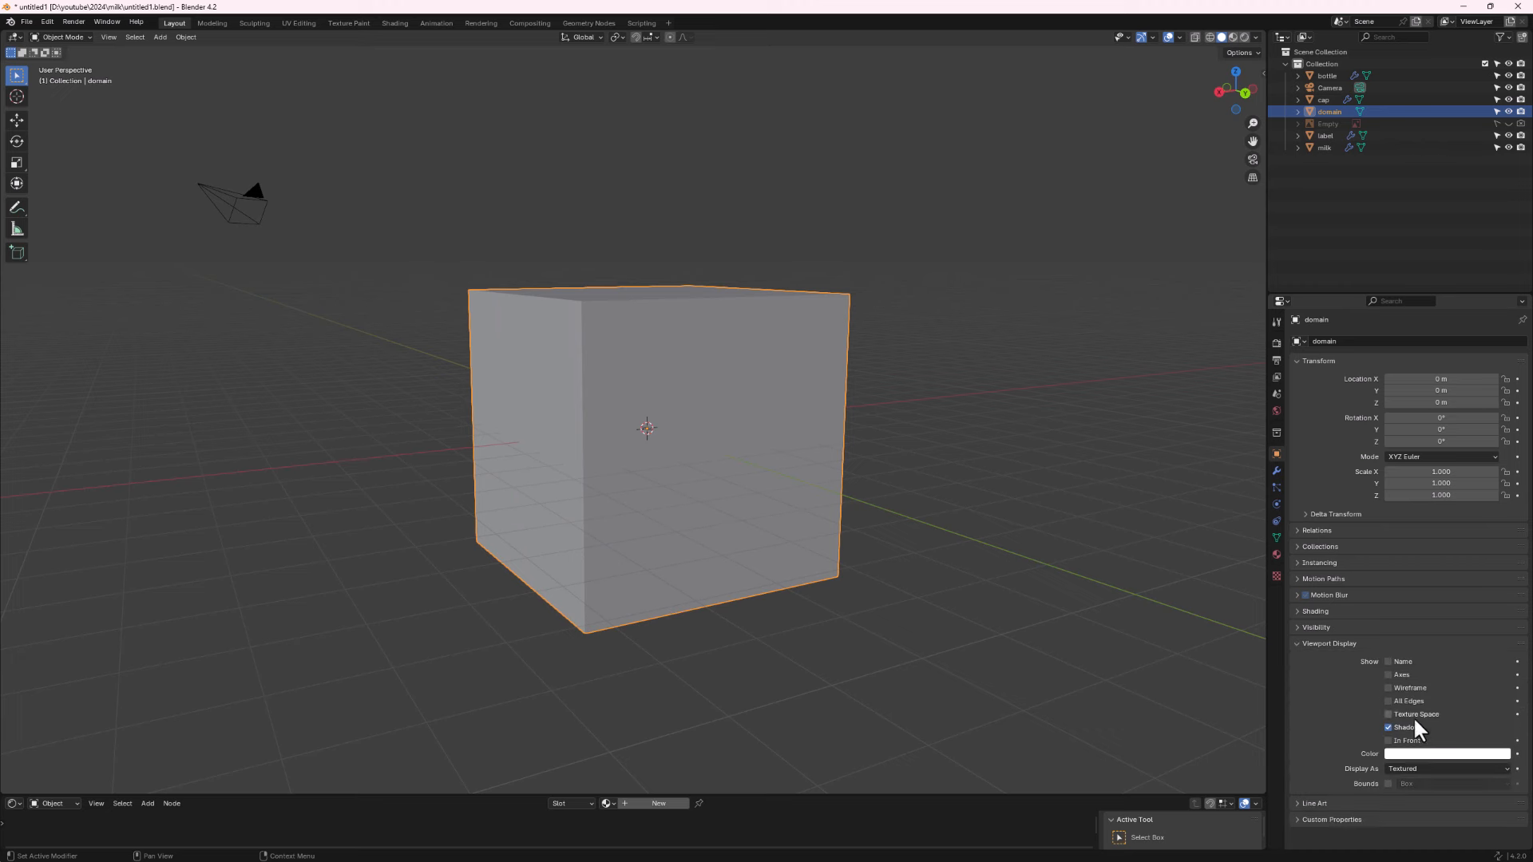
left_click(1420, 769)
left_click(1402, 782)
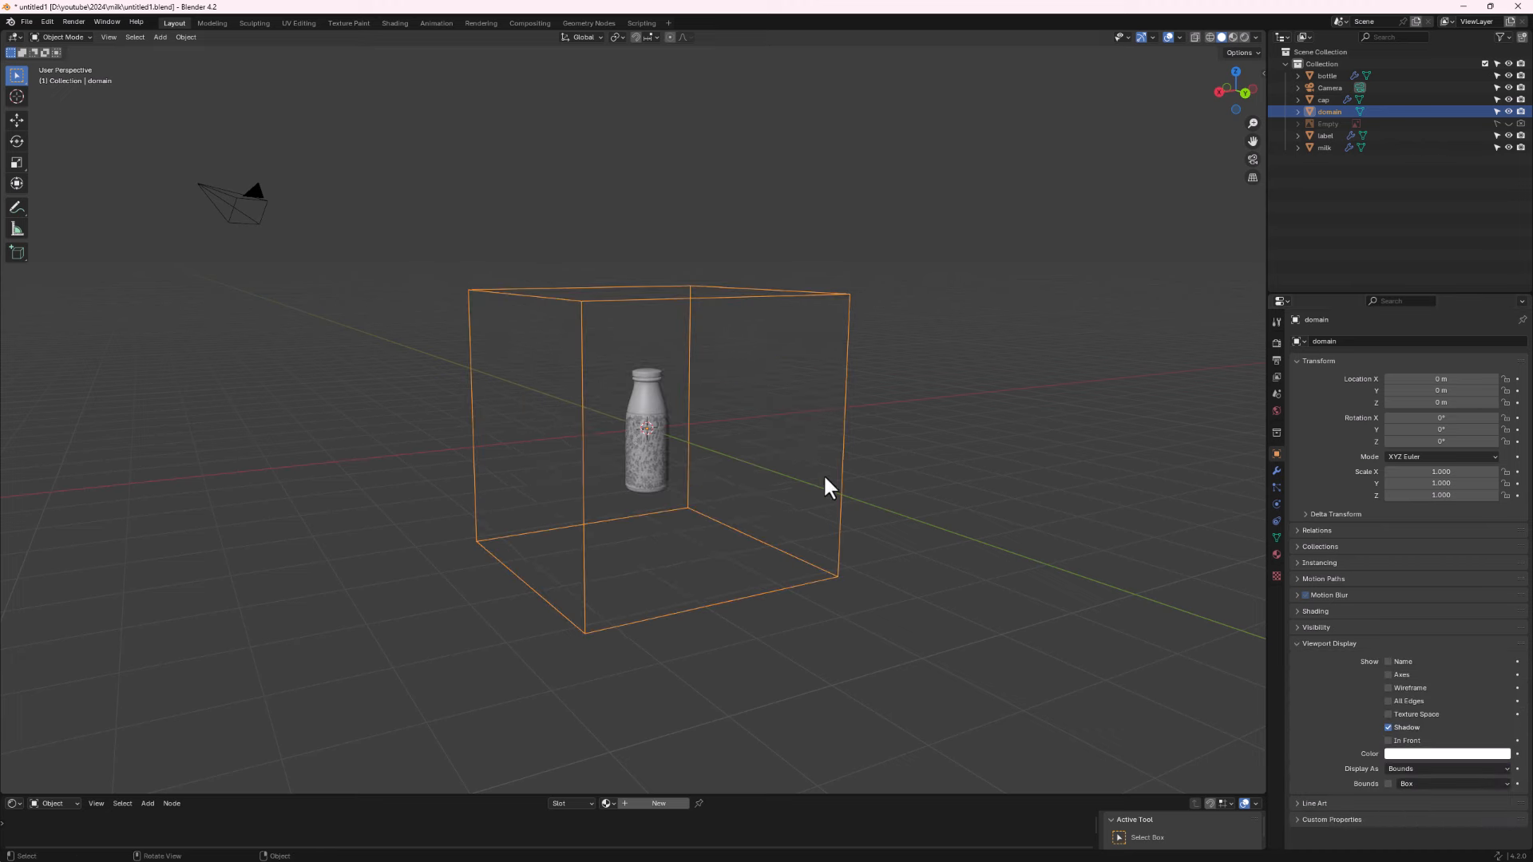
Enlarge the domain box uniformly by a factor of about 1.09 and apply its scale.
middle_click_drag(825, 486, 687, 424)
middle_click_drag(847, 605, 875, 595)
key("s")
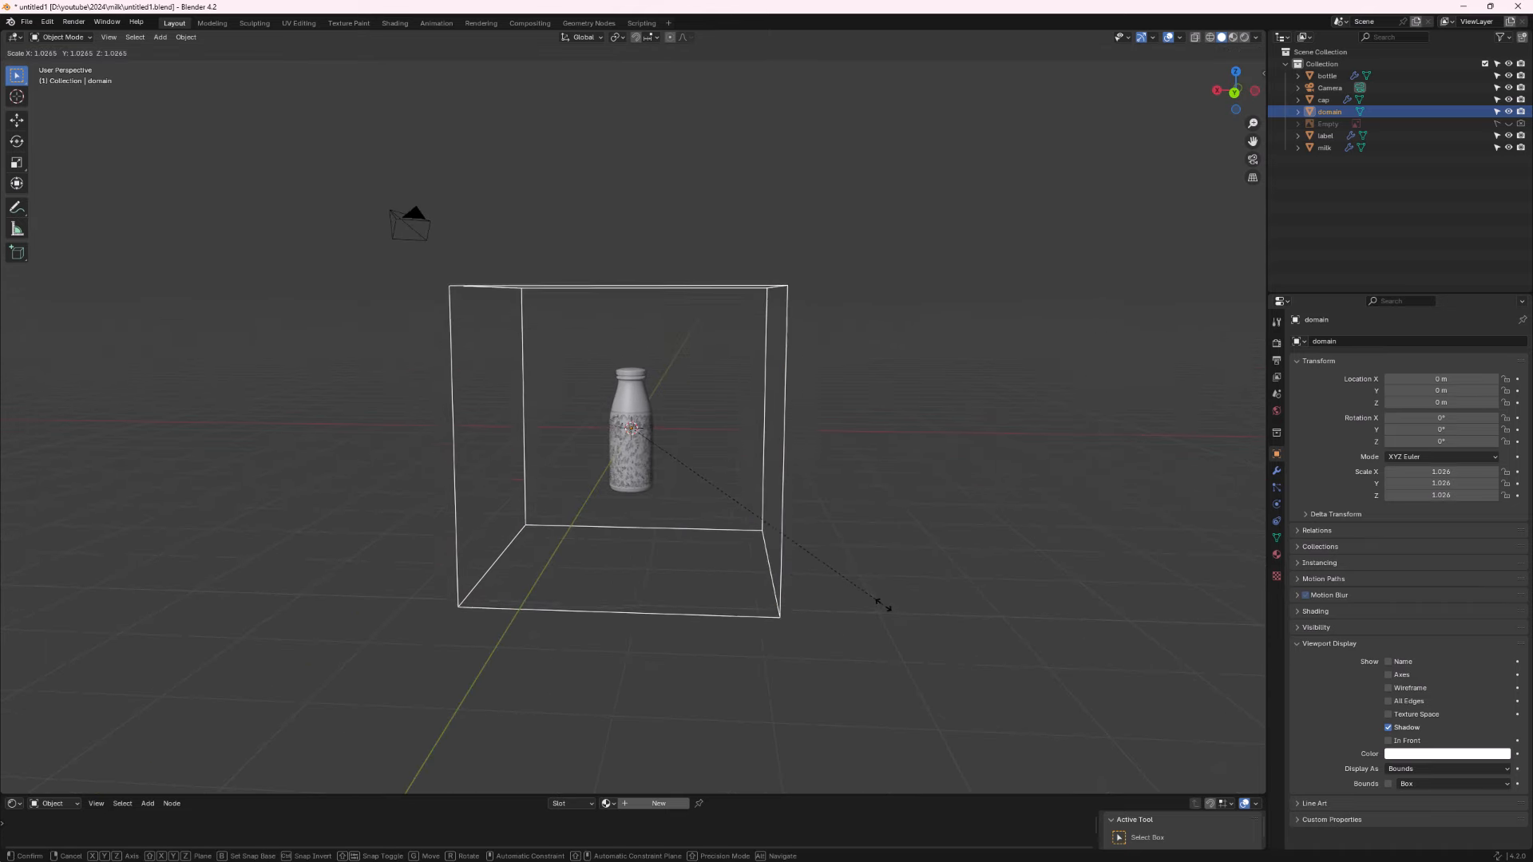
left_click(900, 612)
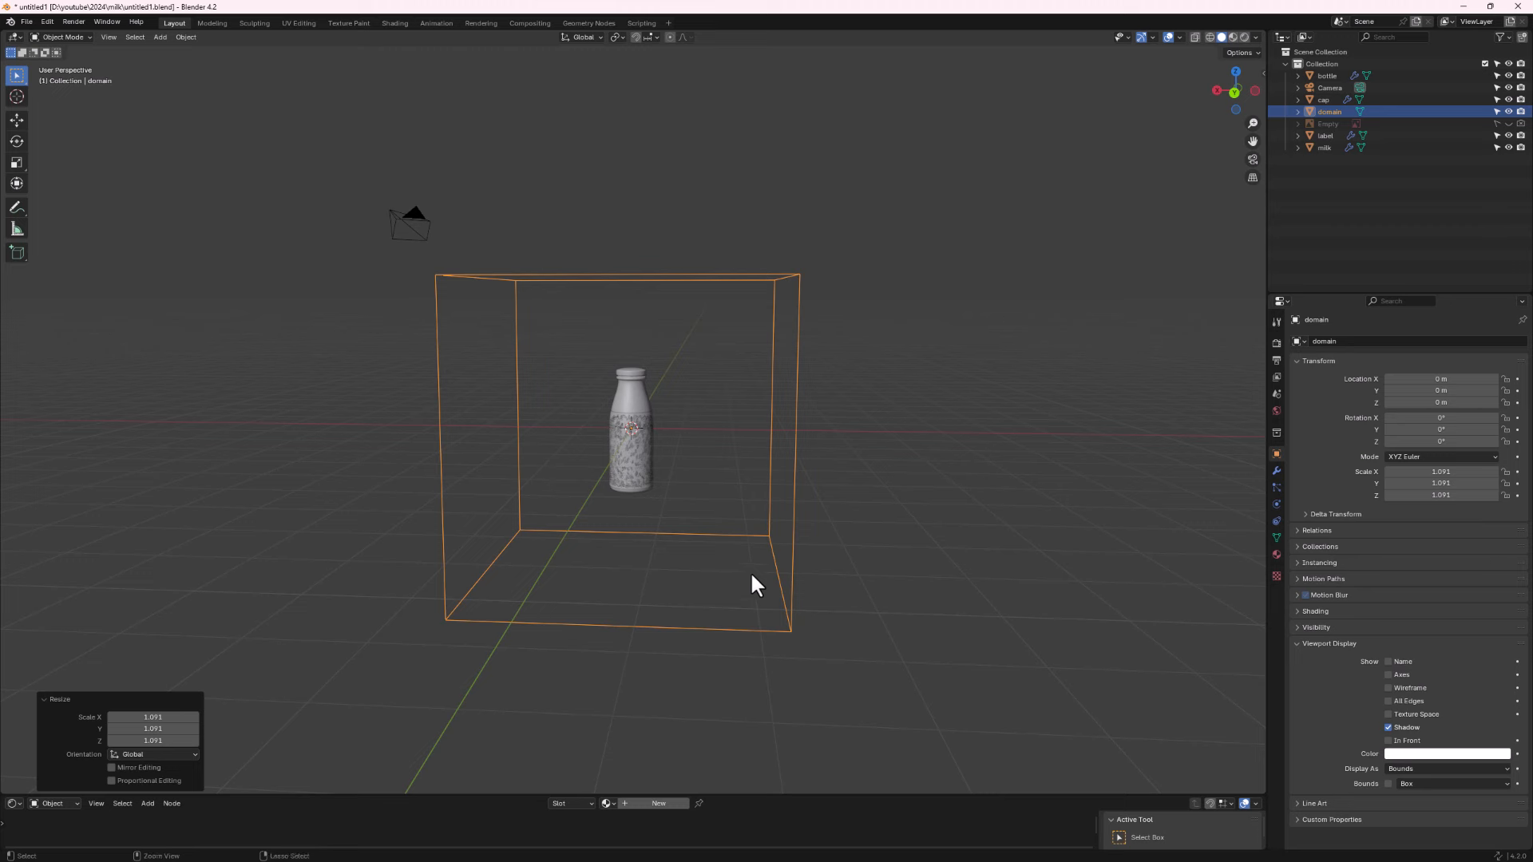
key("ctrl+a")
left_click(690, 575)
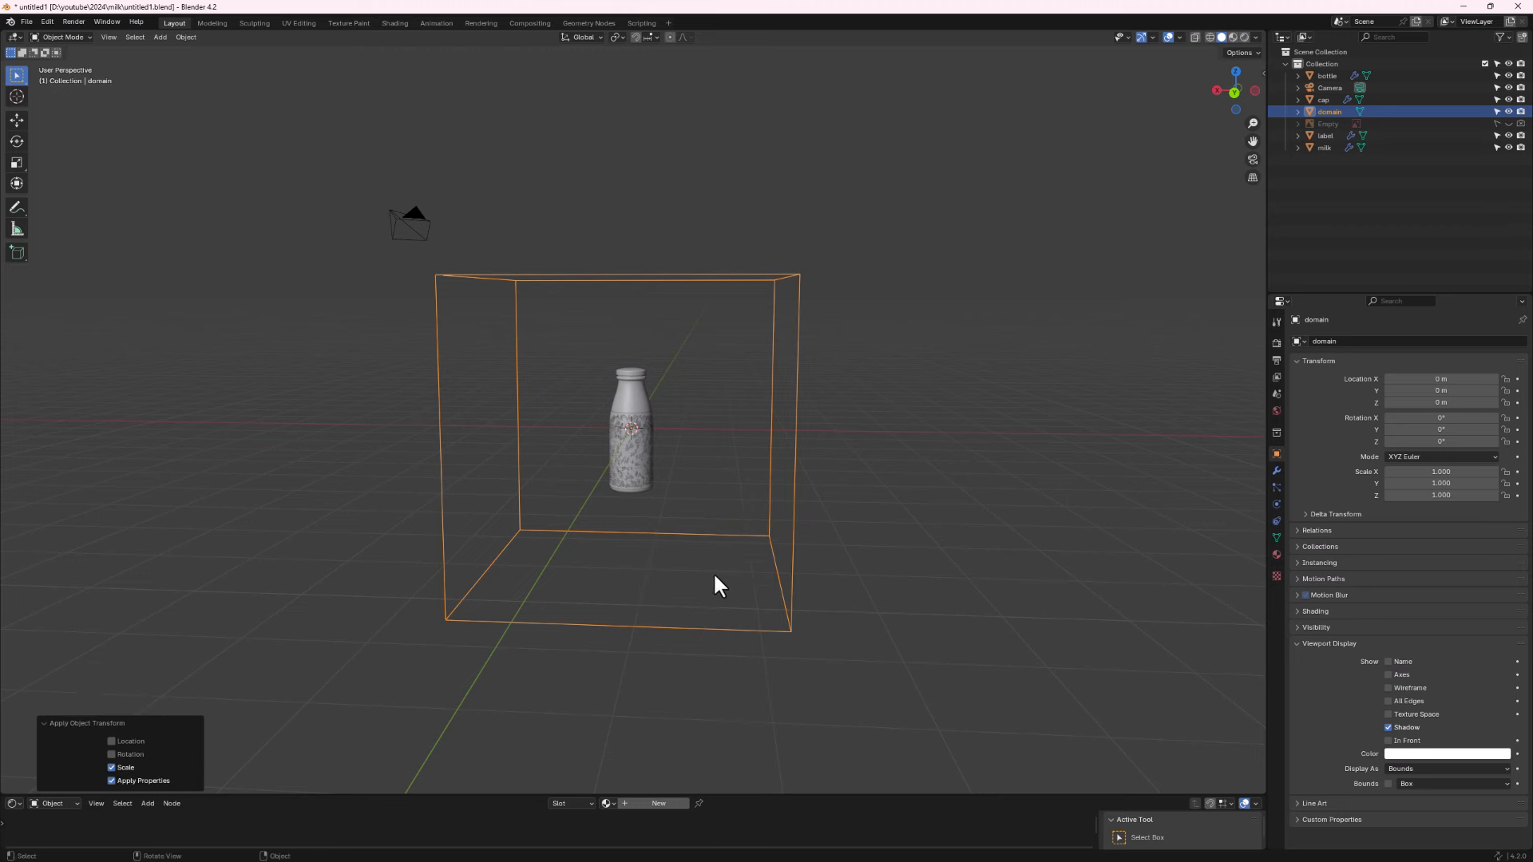
Add a plane mesh at the world origin and scale it down uniformly to about 0.29.
middle_click_drag(712, 571, 723, 570)
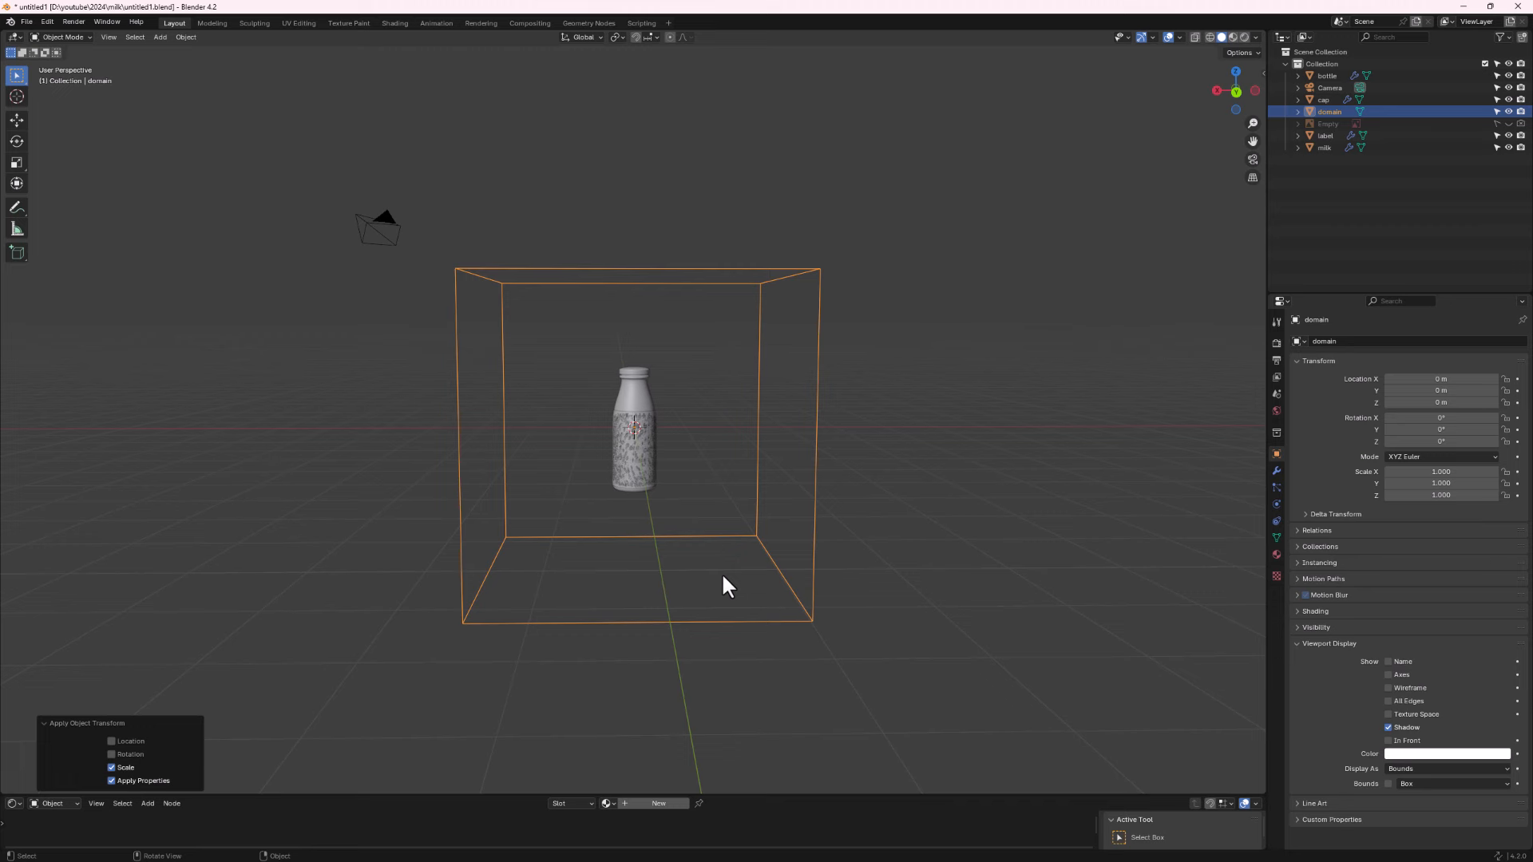
middle_click_drag(609, 561, 678, 438)
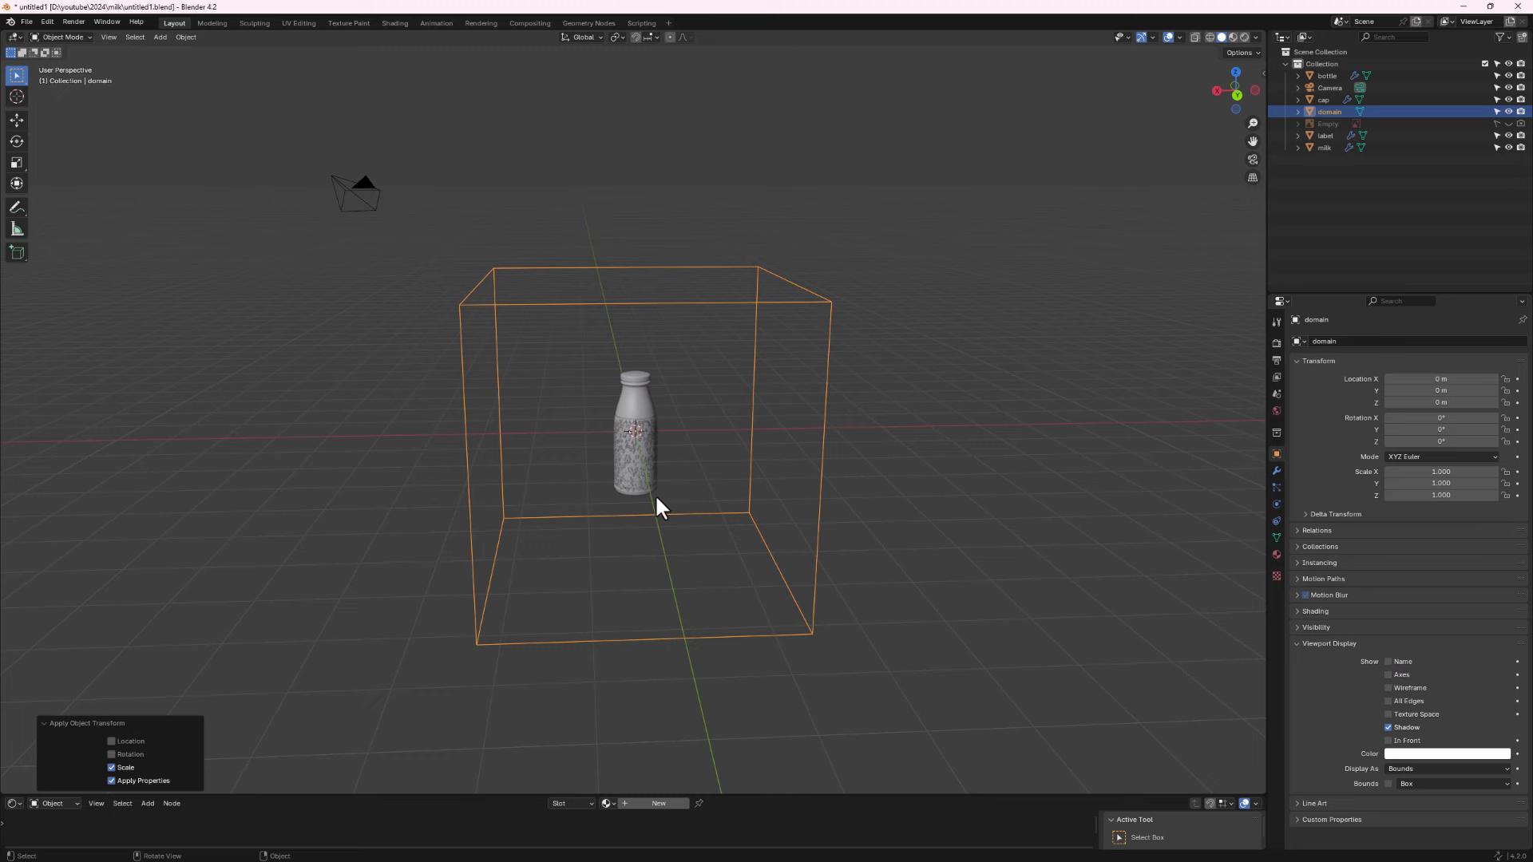
key("shift+a")
mouse_move(656, 498)
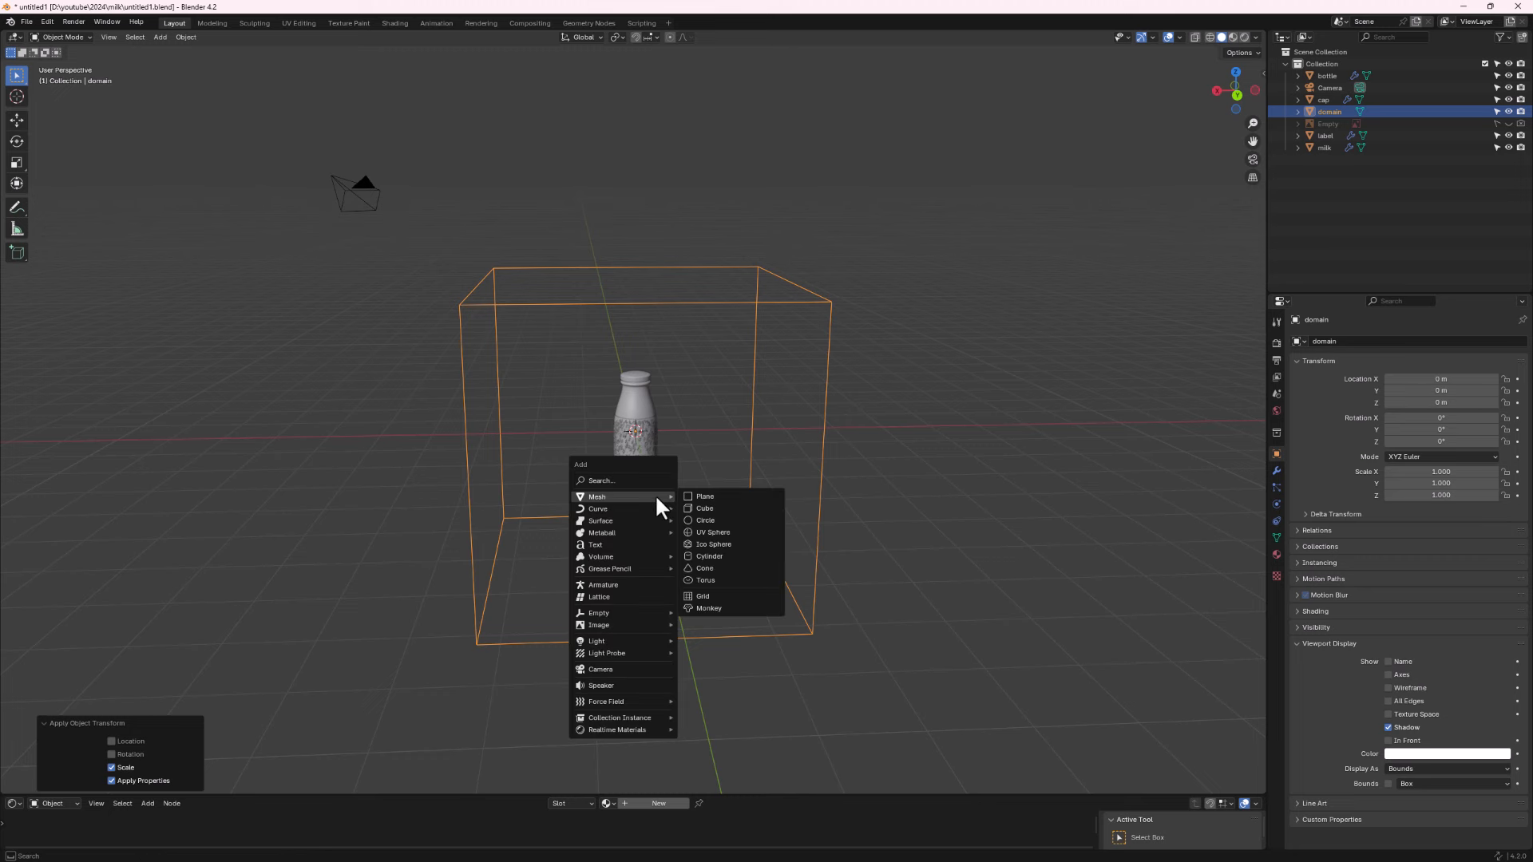
left_click(703, 497)
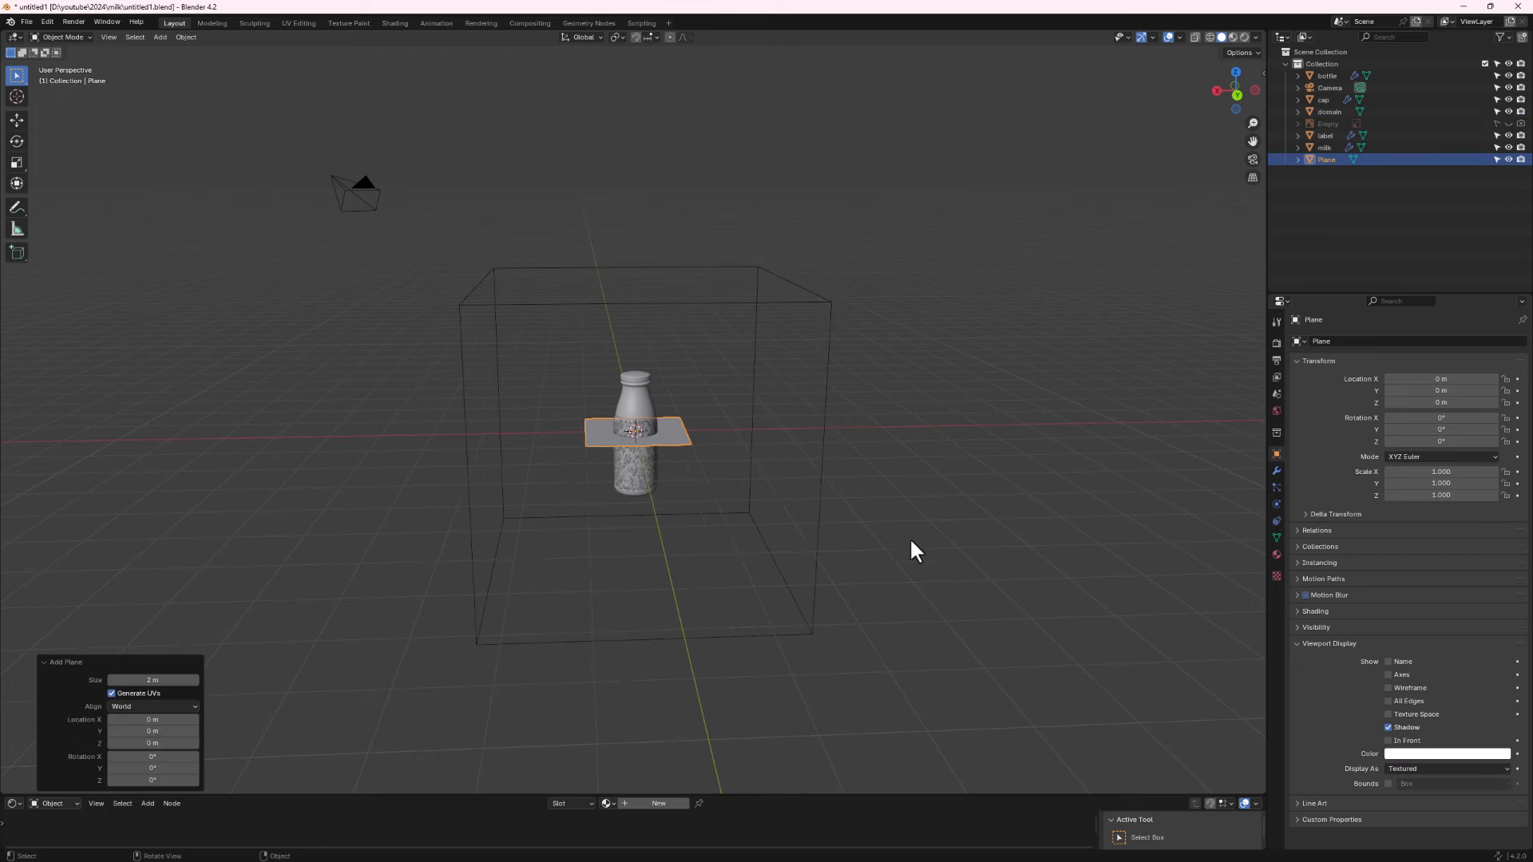
key("s")
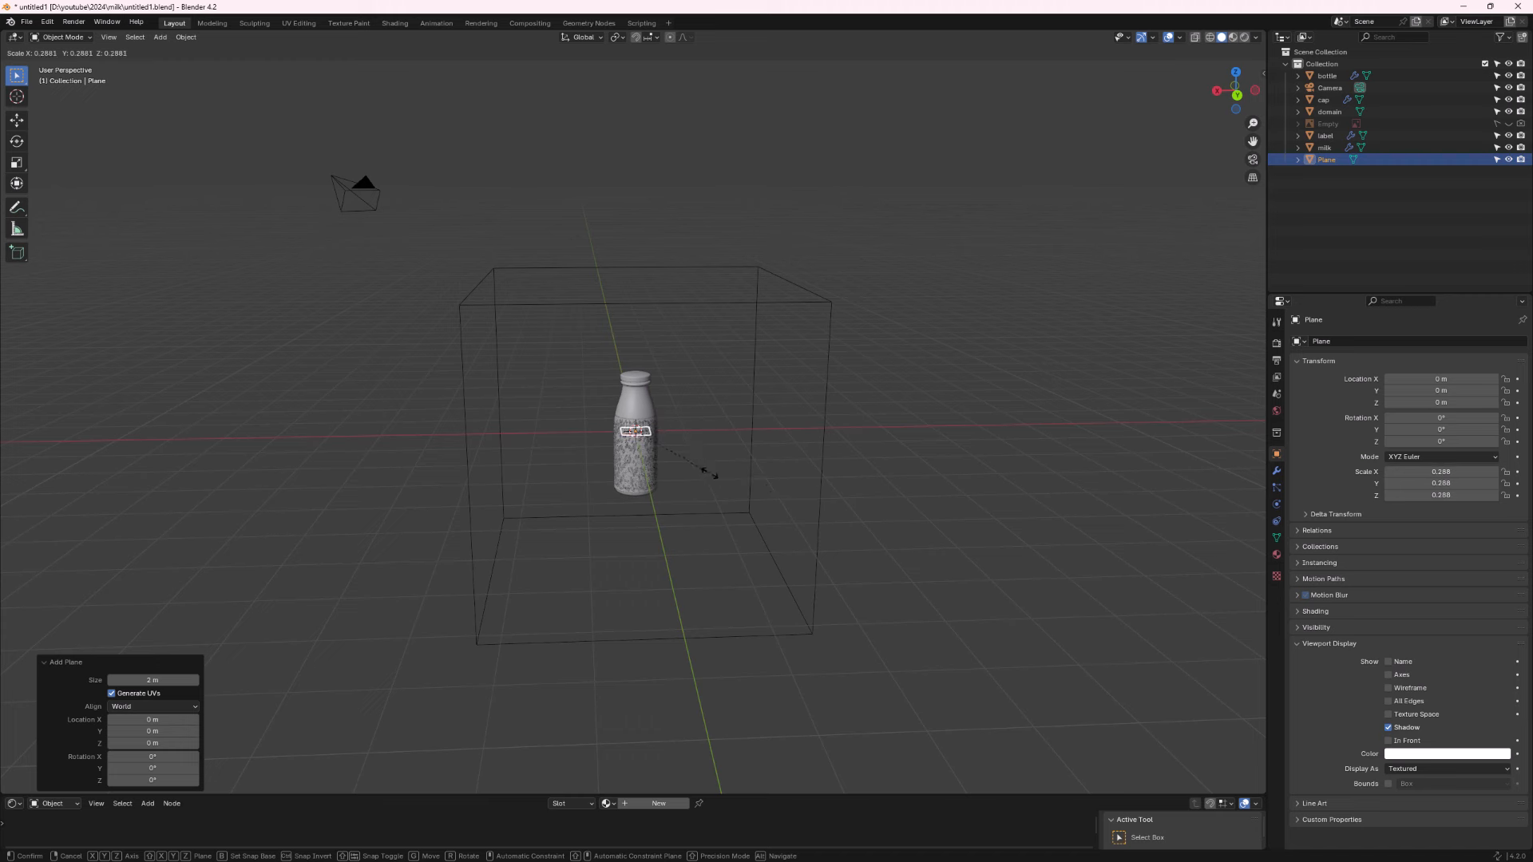
left_click(707, 469)
Move the plane about -1.73 m along X, beside the bottle, and rotate it 90° around Y.
key("g")
key("x")
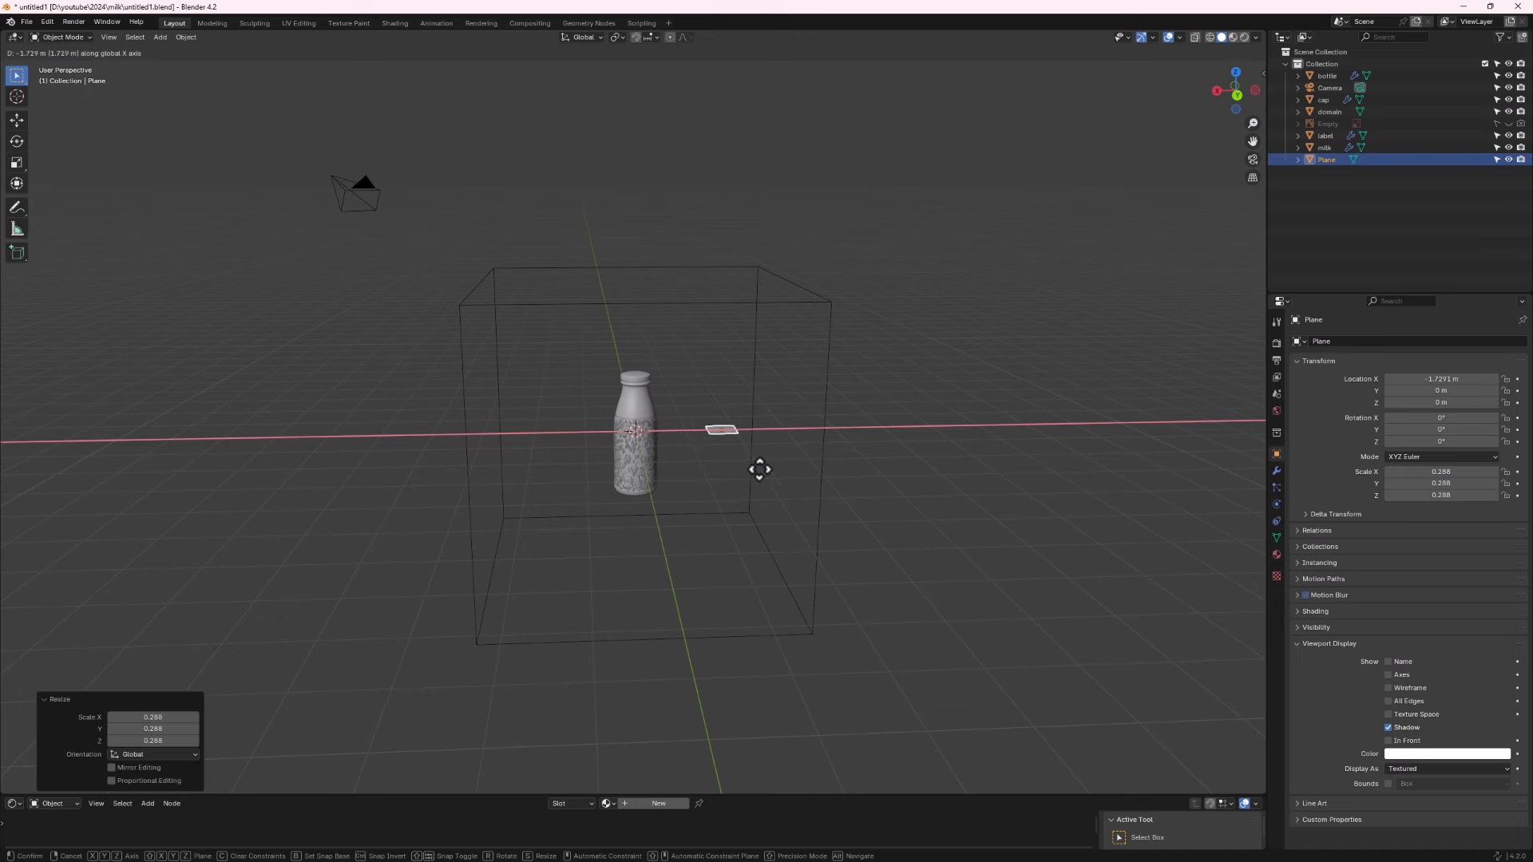
left_click(756, 470)
middle_click_drag(757, 469, 715, 468)
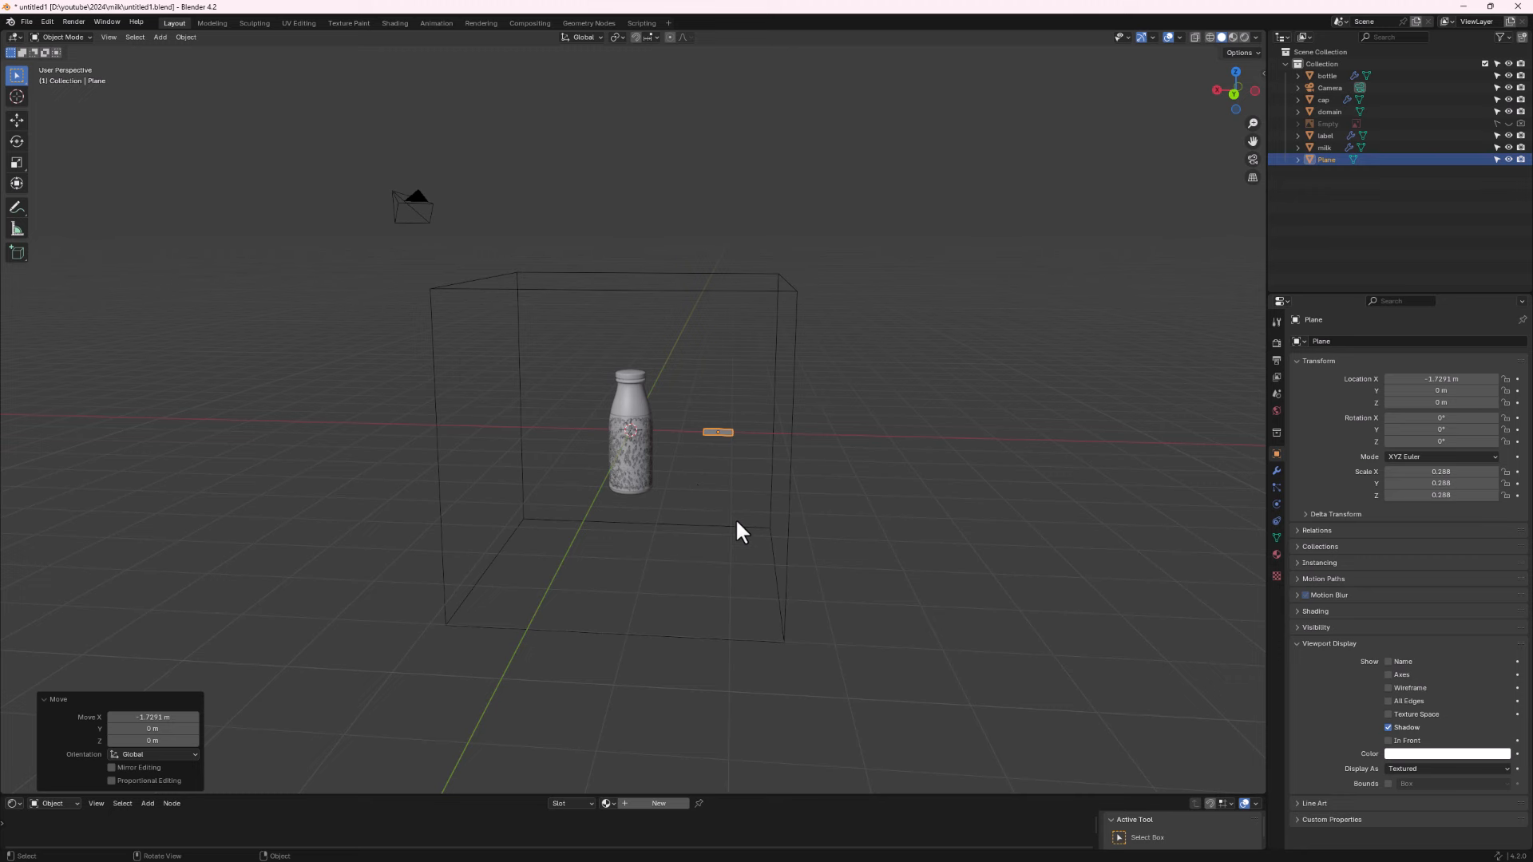
type("ry90")
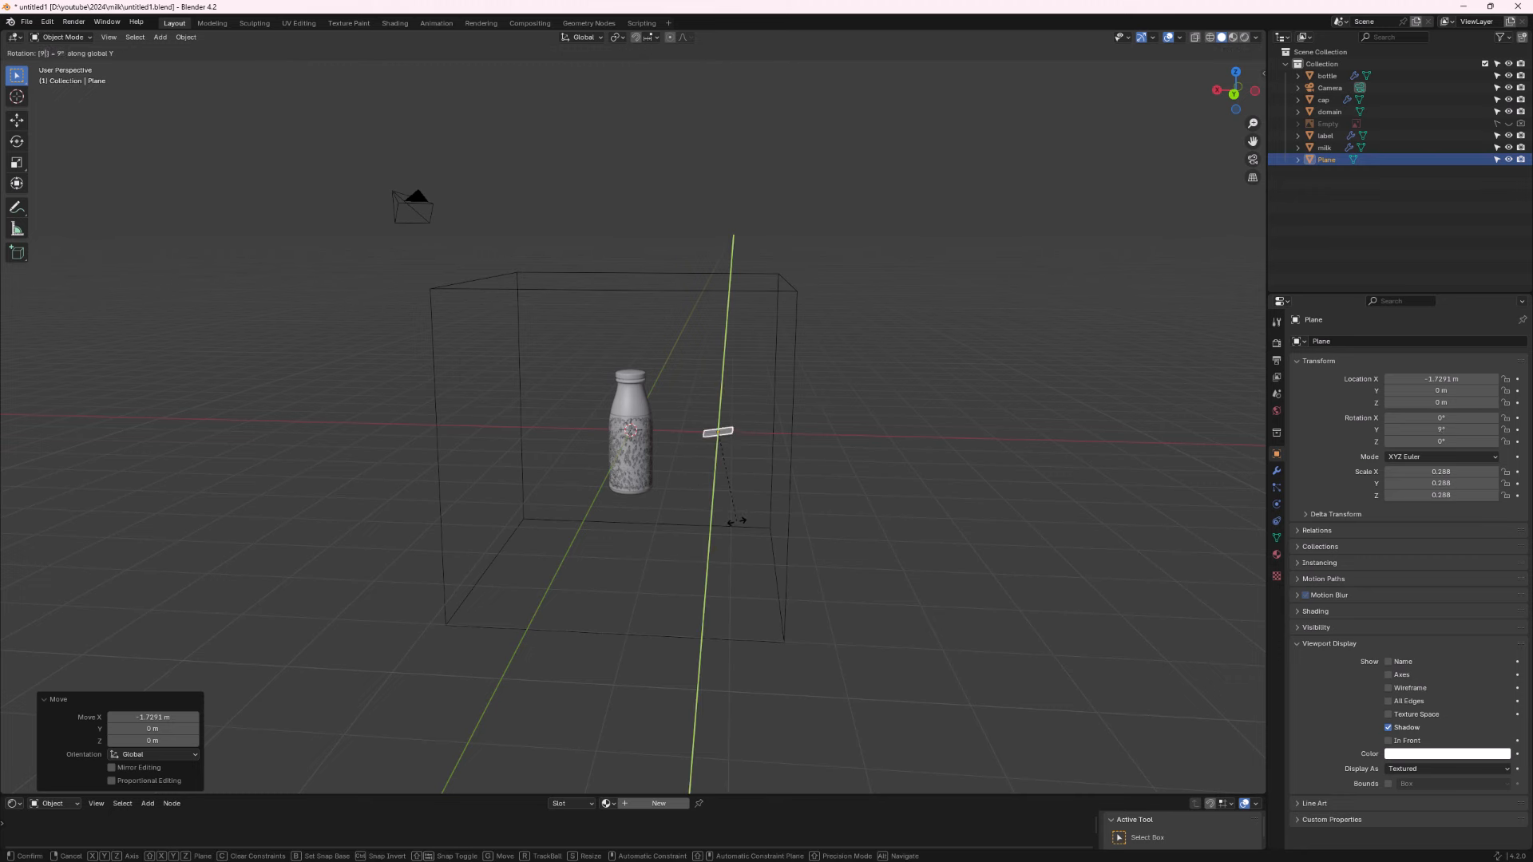
key("Return")
Rename the plane as flow.
middle_click_drag(720, 424, 747, 503)
double_click(1327, 161)
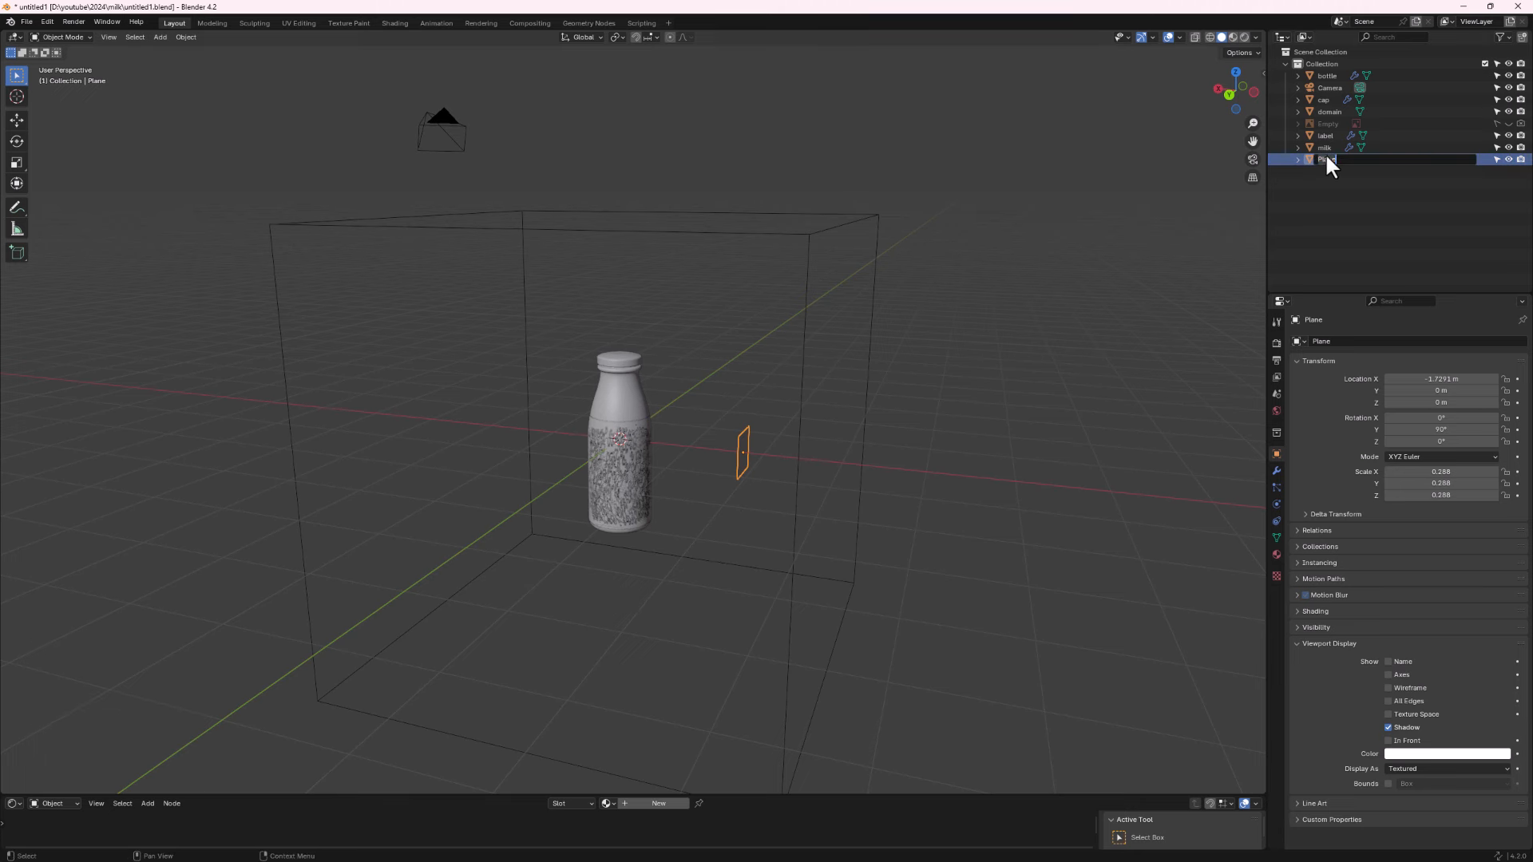
type("flaw")
key("Return")
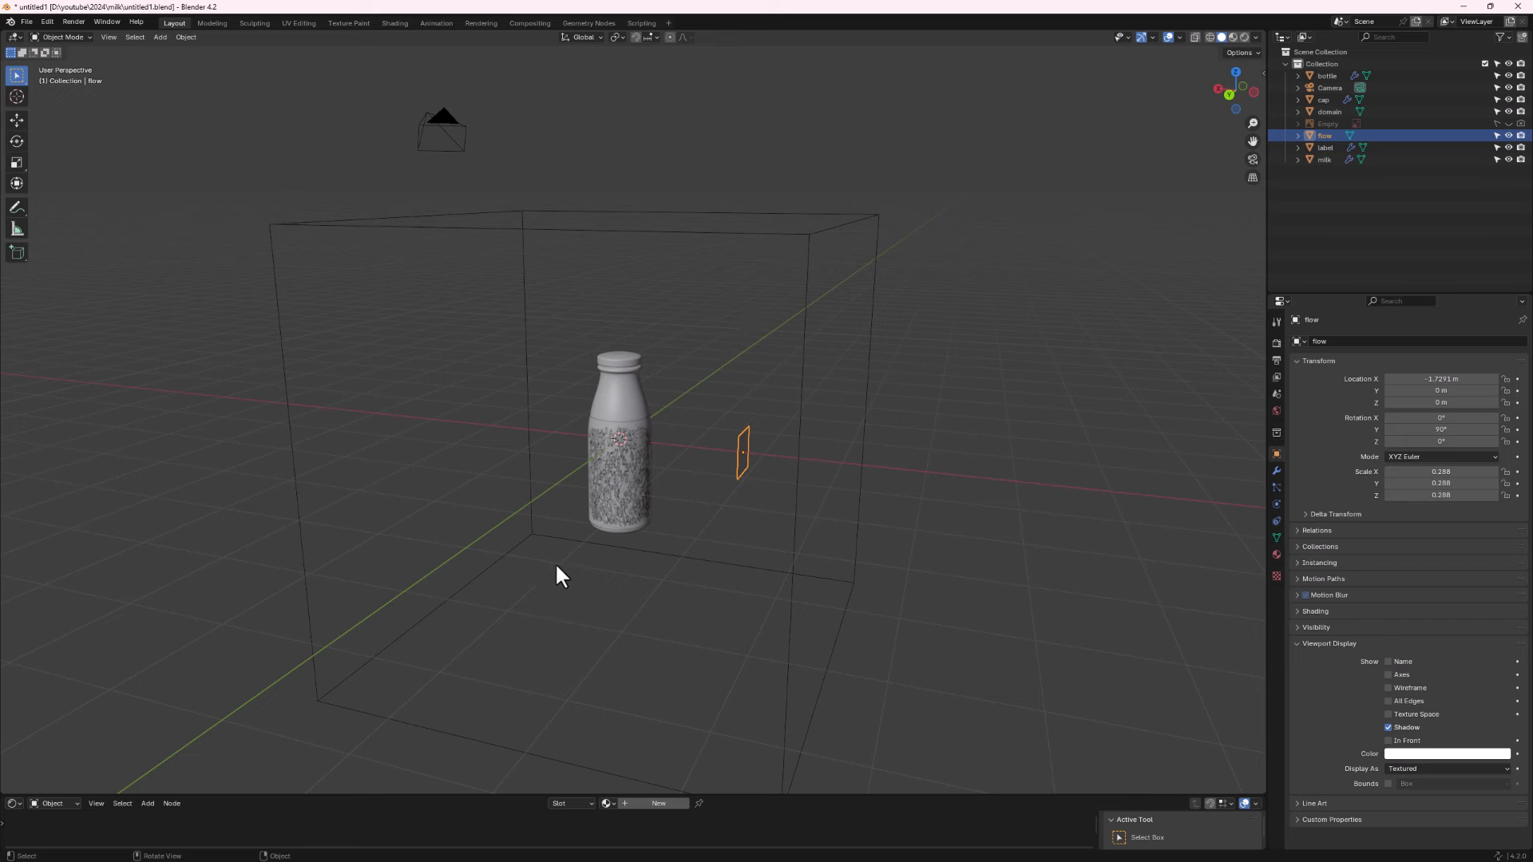
Isolate the bottle in local view to examine its opening and hollow interior, and return to the full scene.
middle_click_drag(554, 562, 762, 332, "shift")
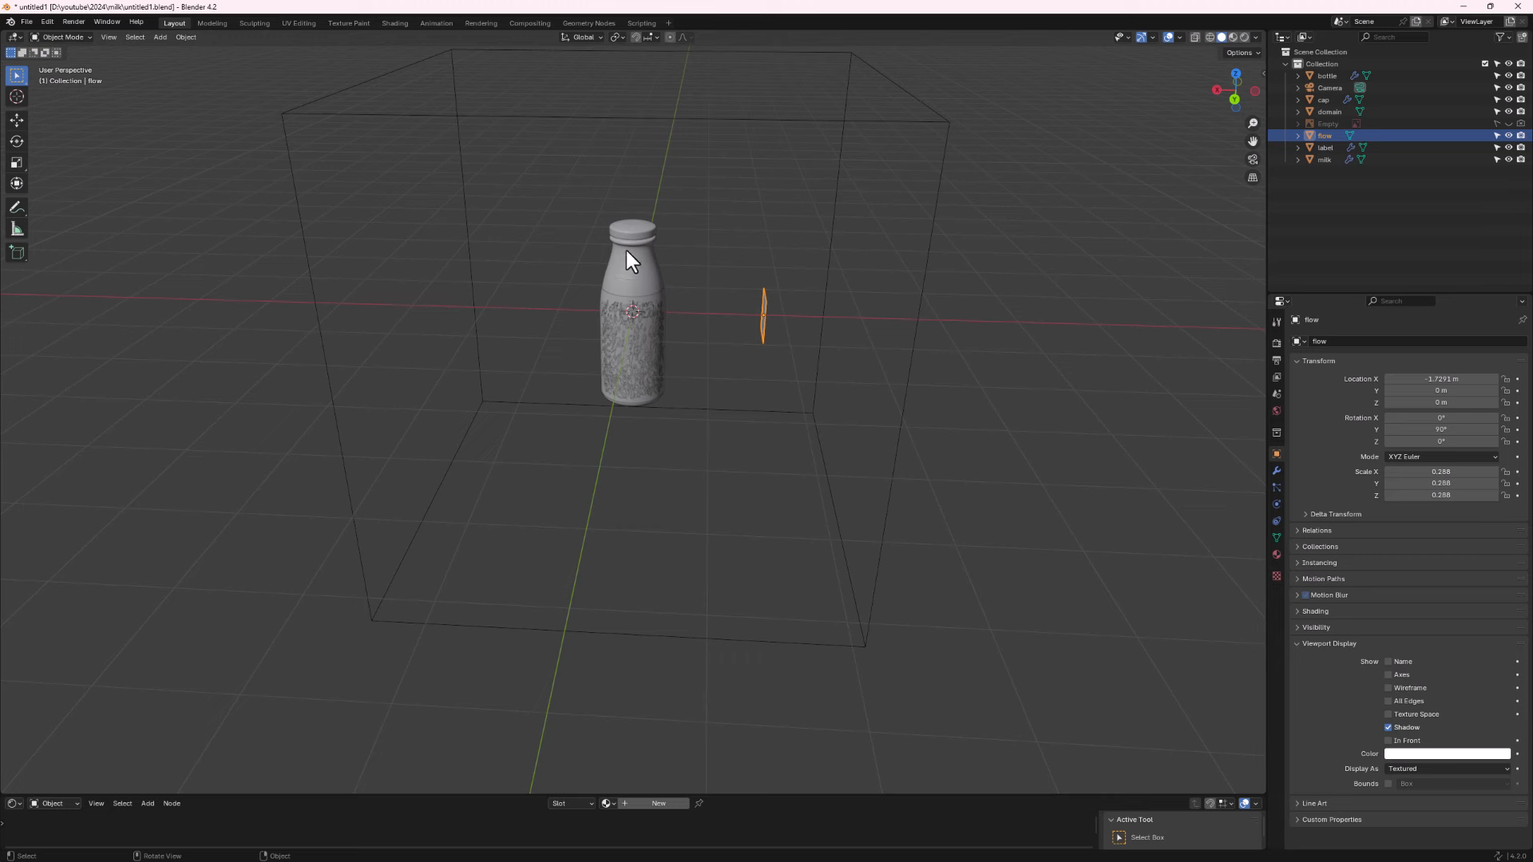
left_click(656, 282)
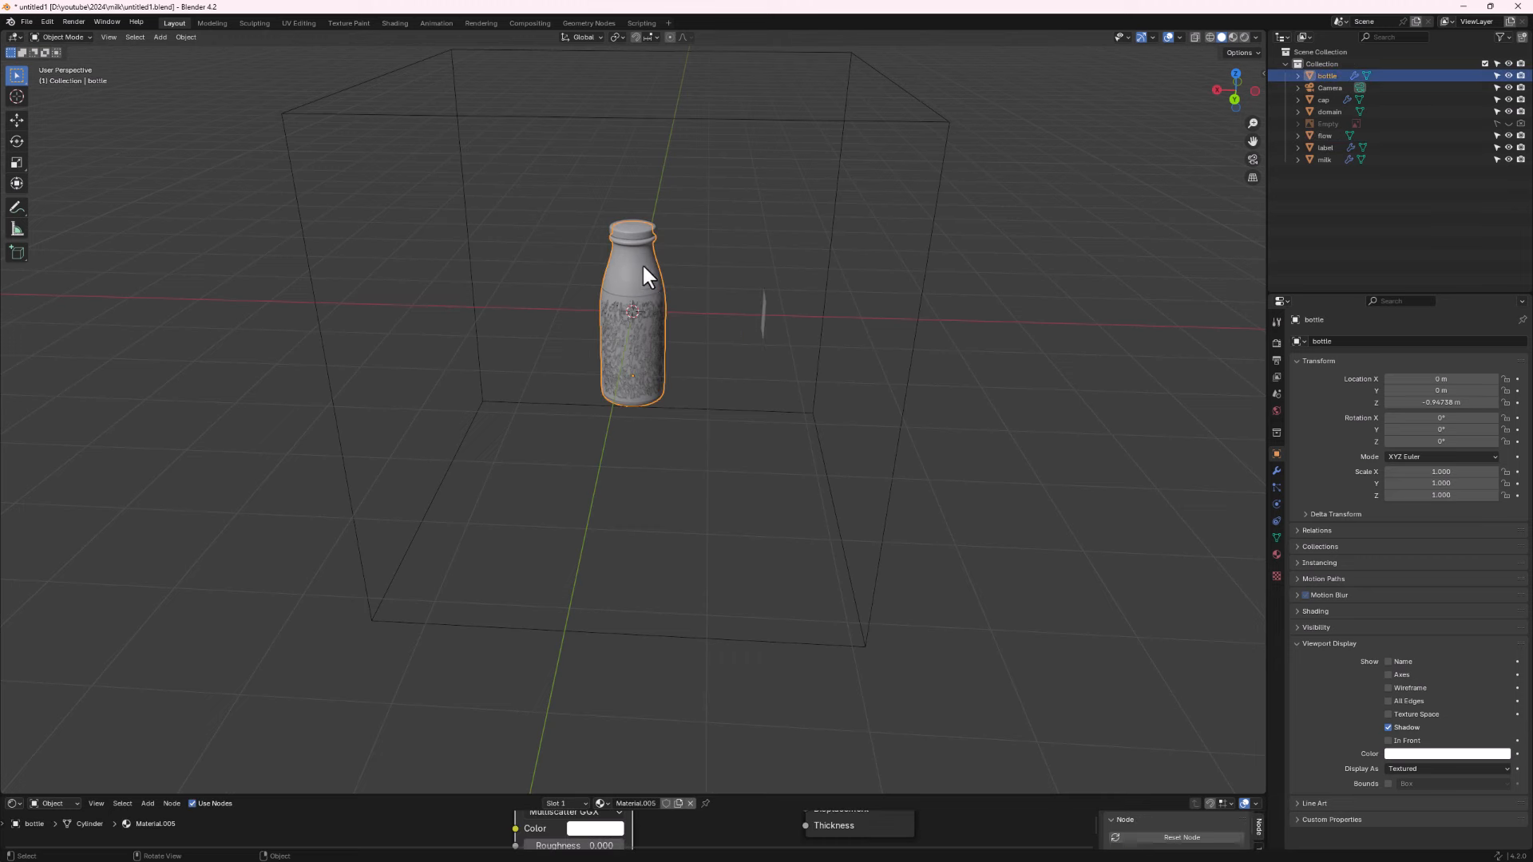
key("KP_Divide")
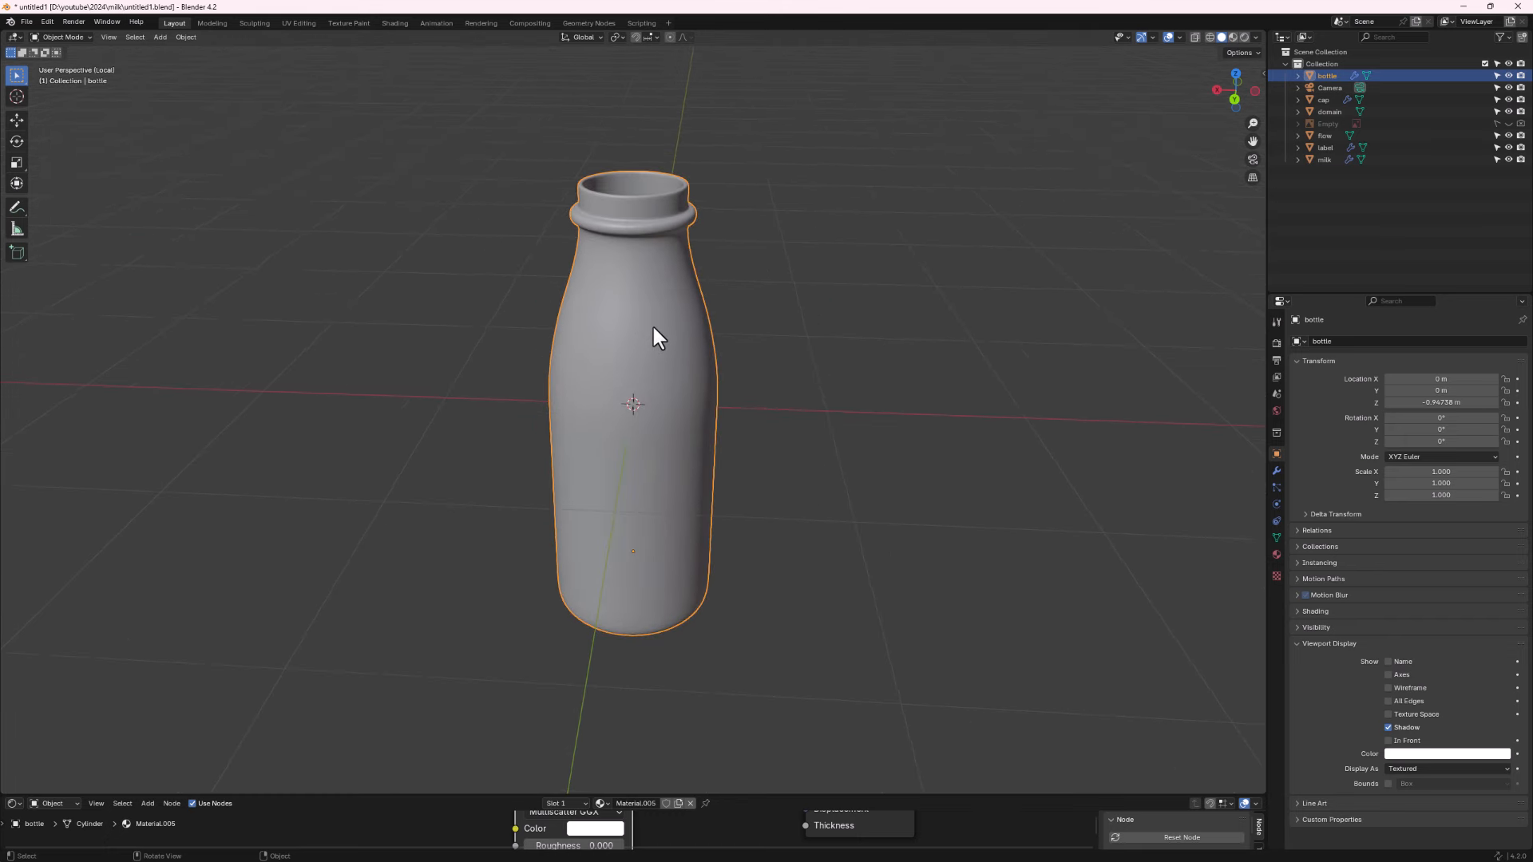
middle_click_drag(669, 333, 654, 416)
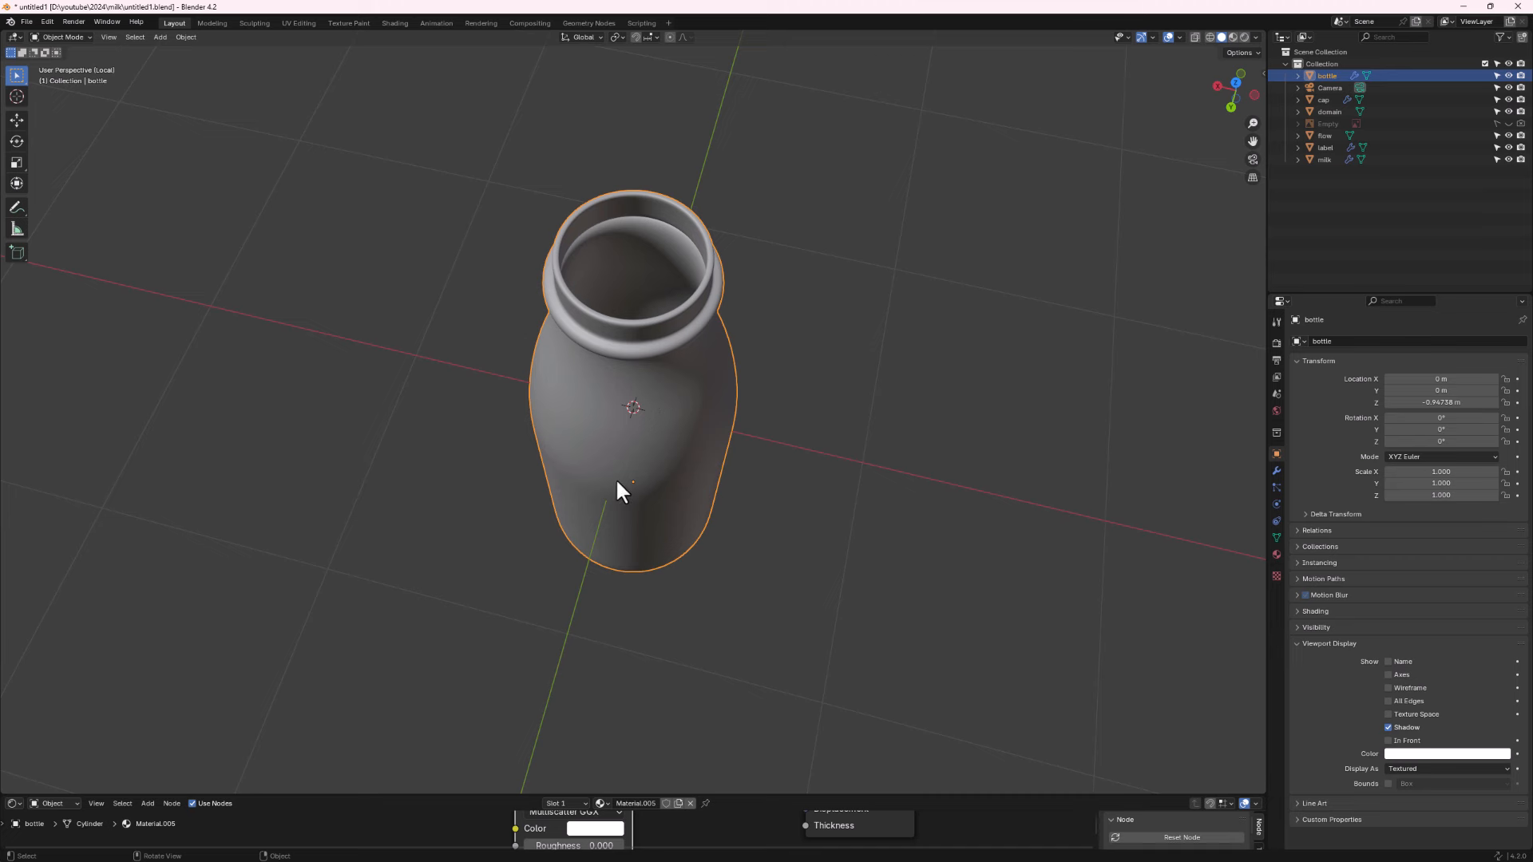
middle_click_drag(606, 487, 635, 403)
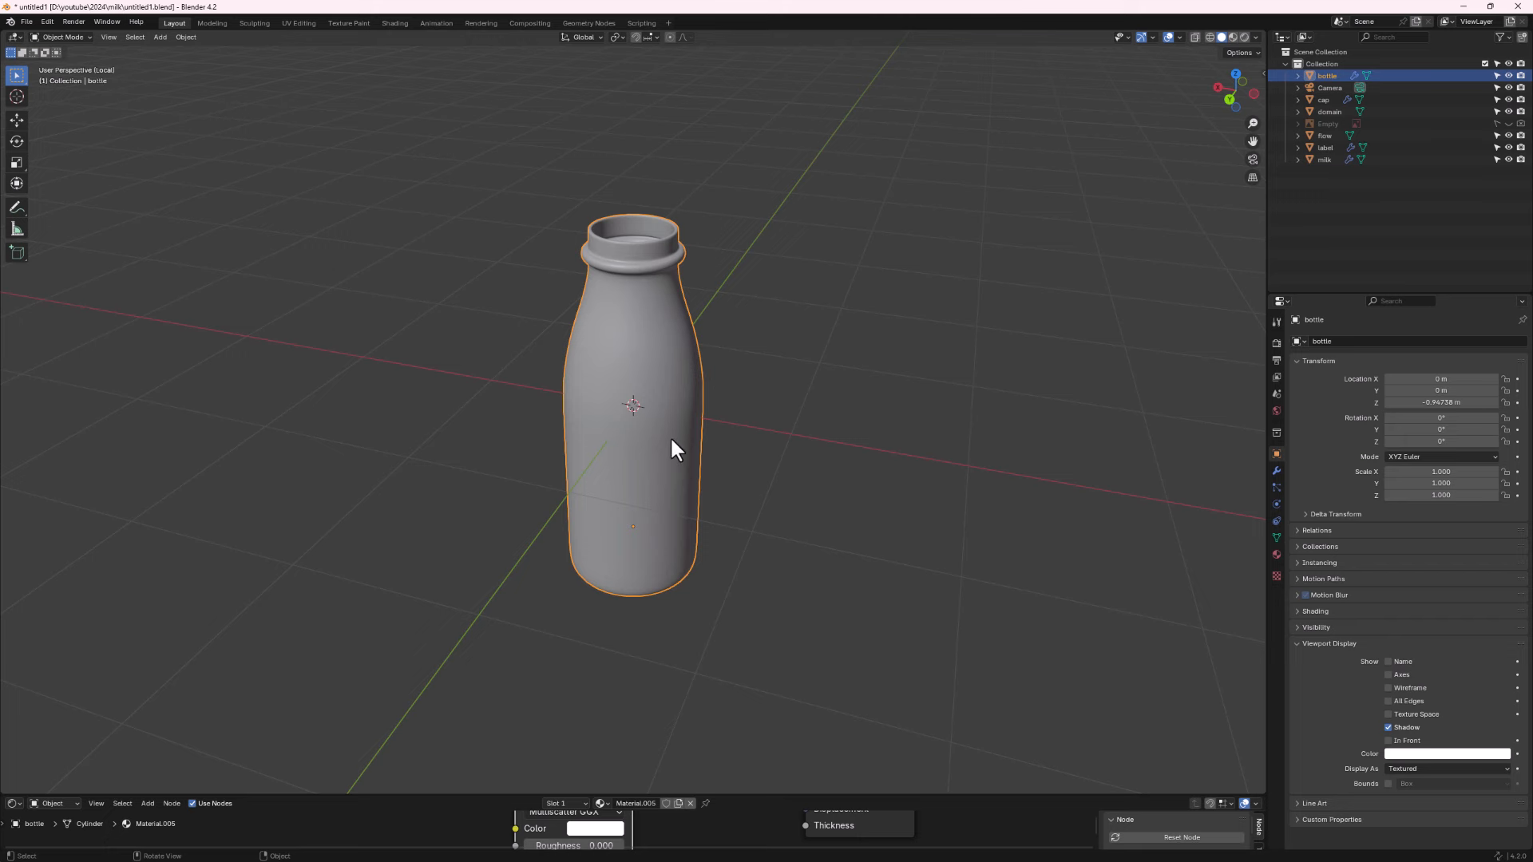
key("KP_Divide")
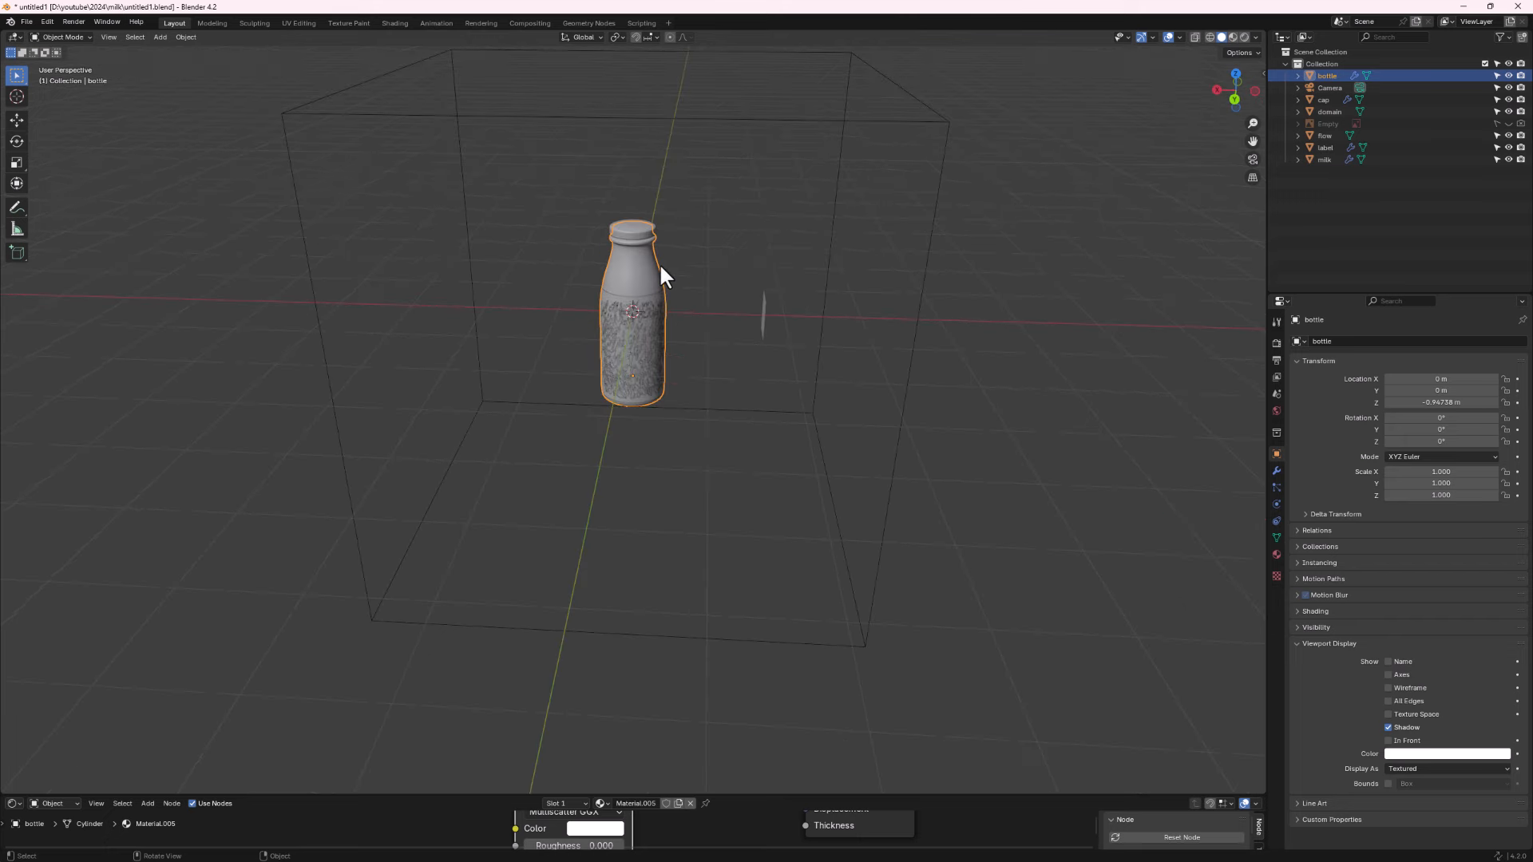
scroll(659, 262, "up", 3)
middle_click_drag(665, 218, 670, 329, "shift")
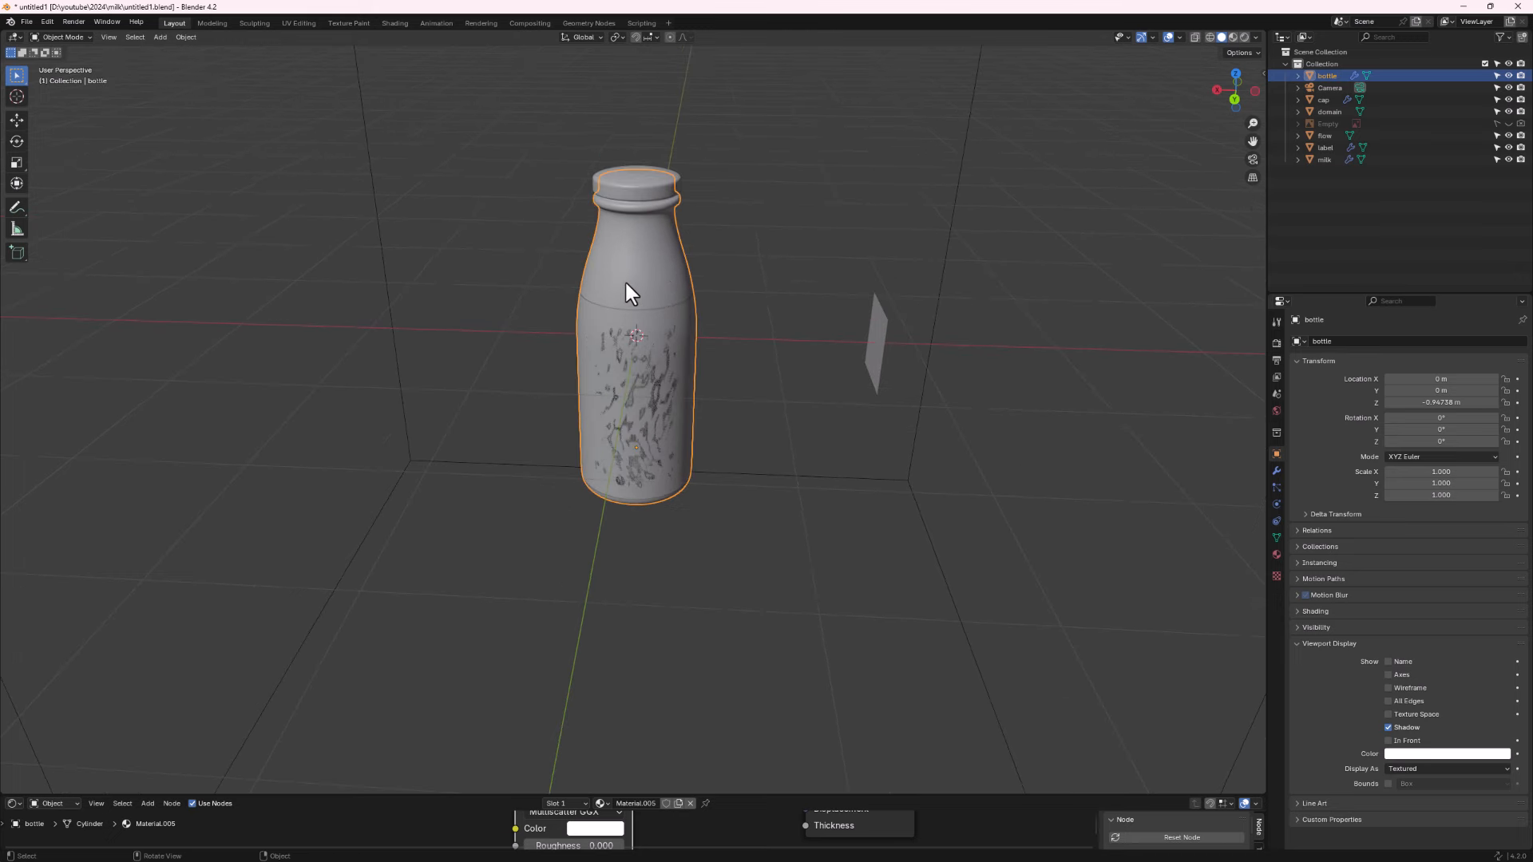
Duplicate the bottle in place and rename the copy as effector.
key("shift+d")
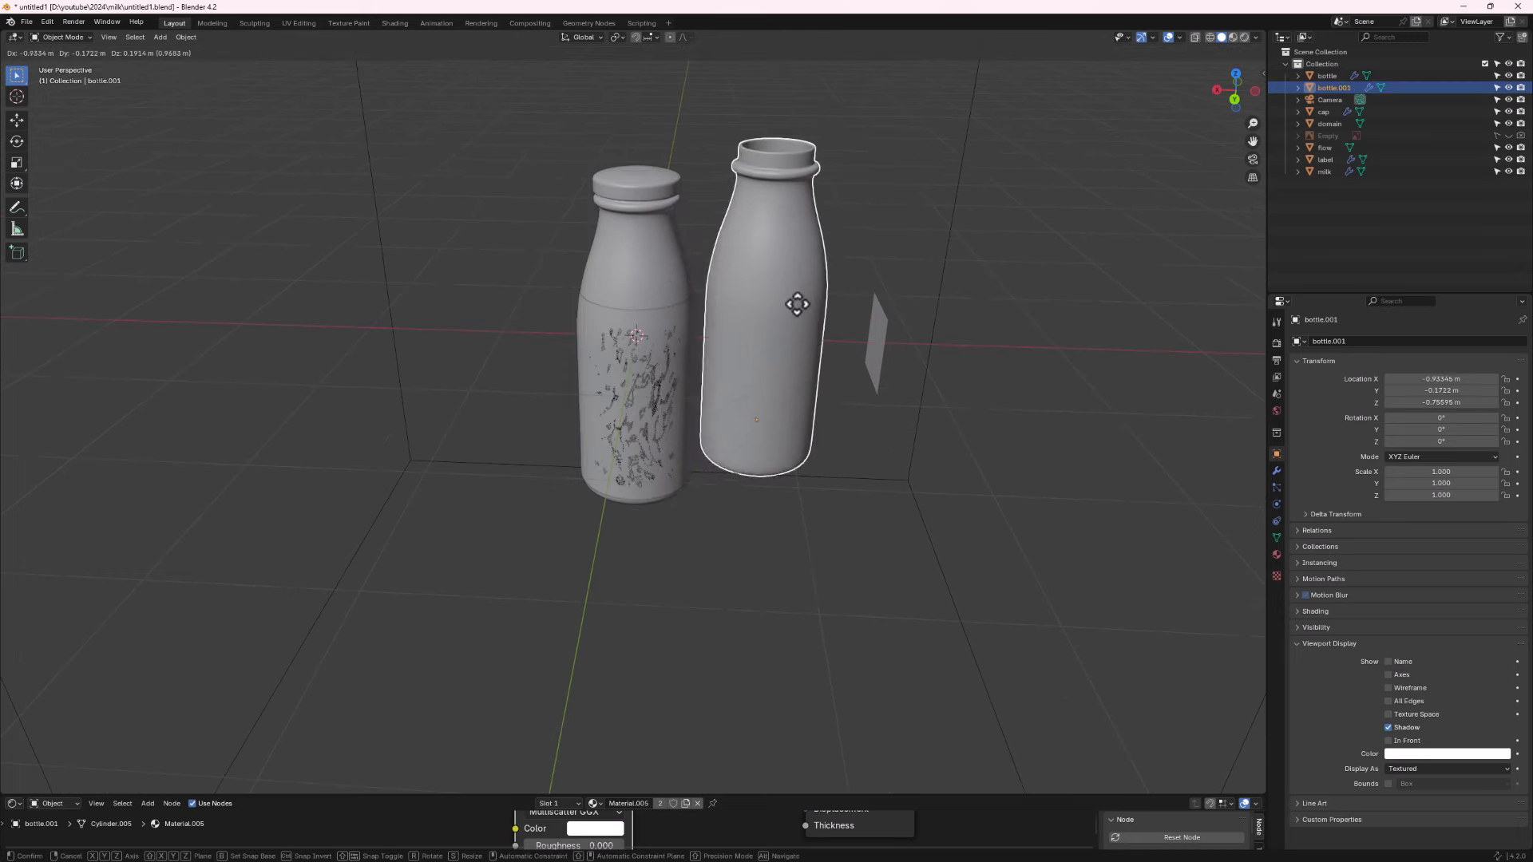
right_click(789, 304)
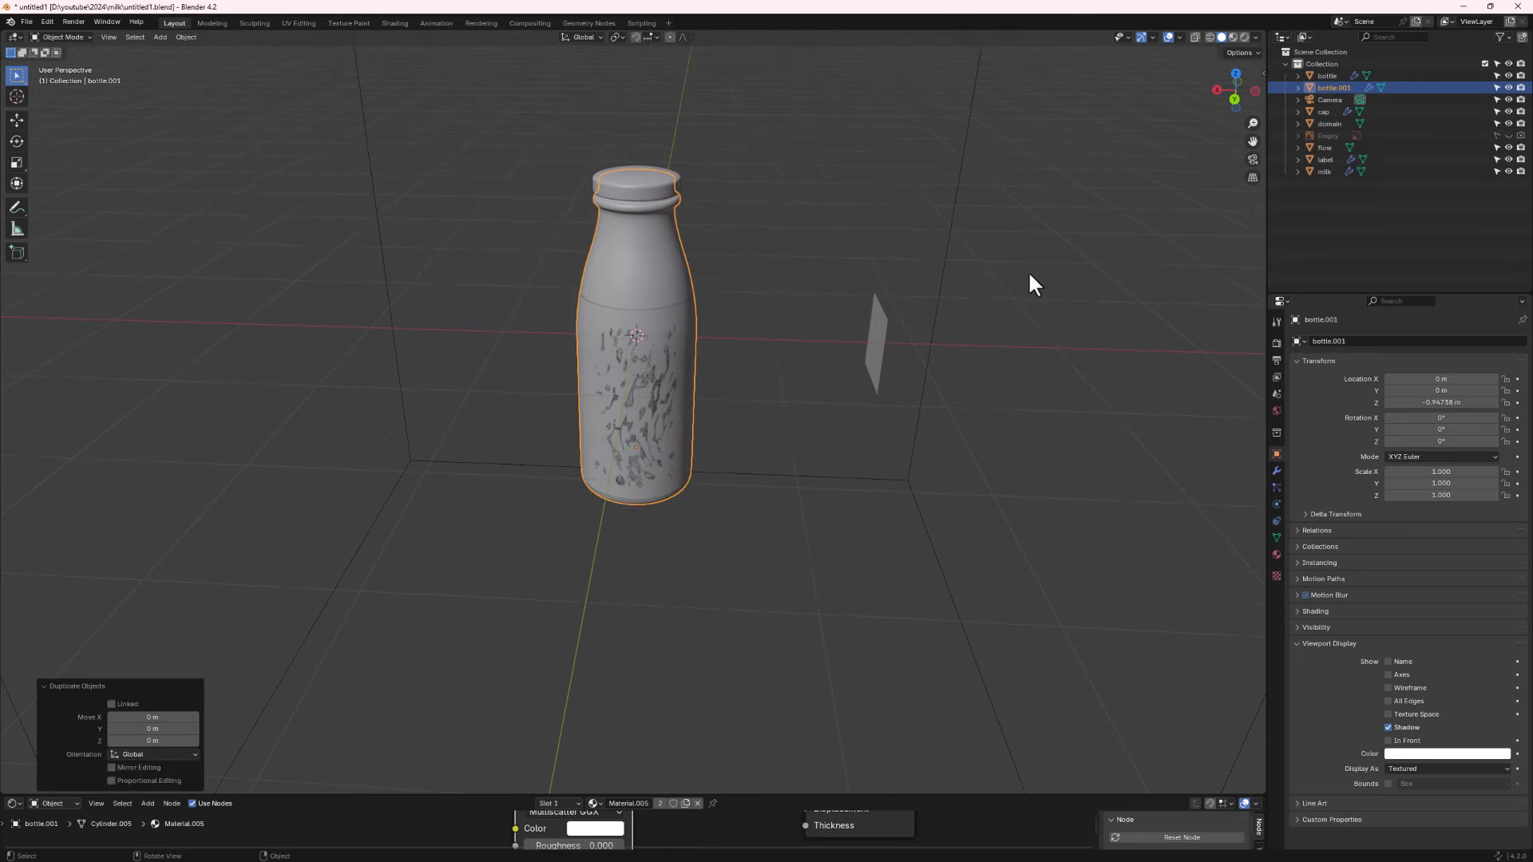
double_click(1330, 88)
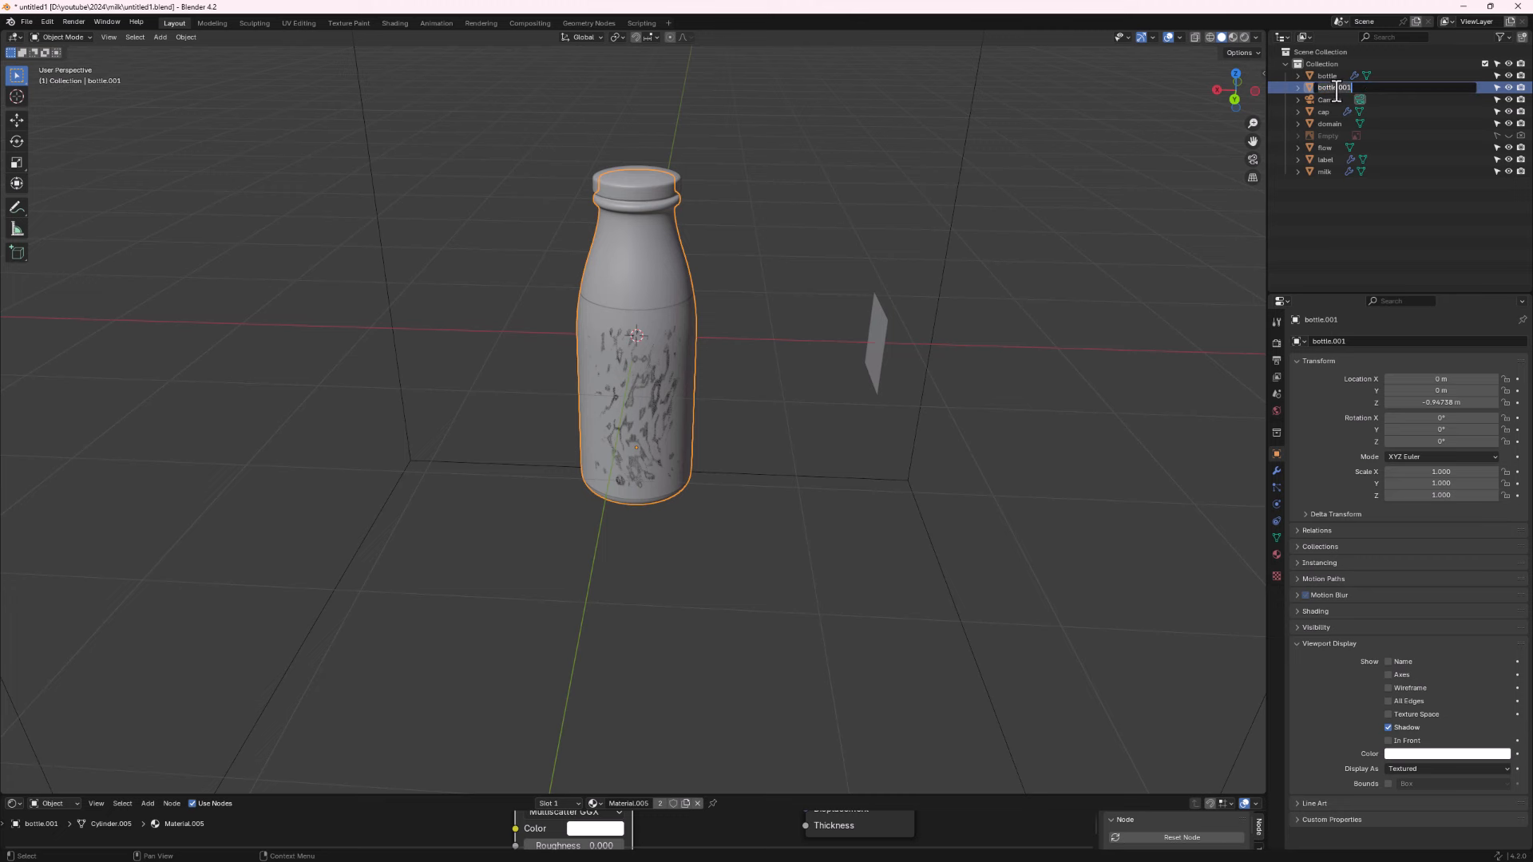
type("c")
type("ffe")
key("BackSpace")
key("BackSpace")
type("ec")
key("Return")
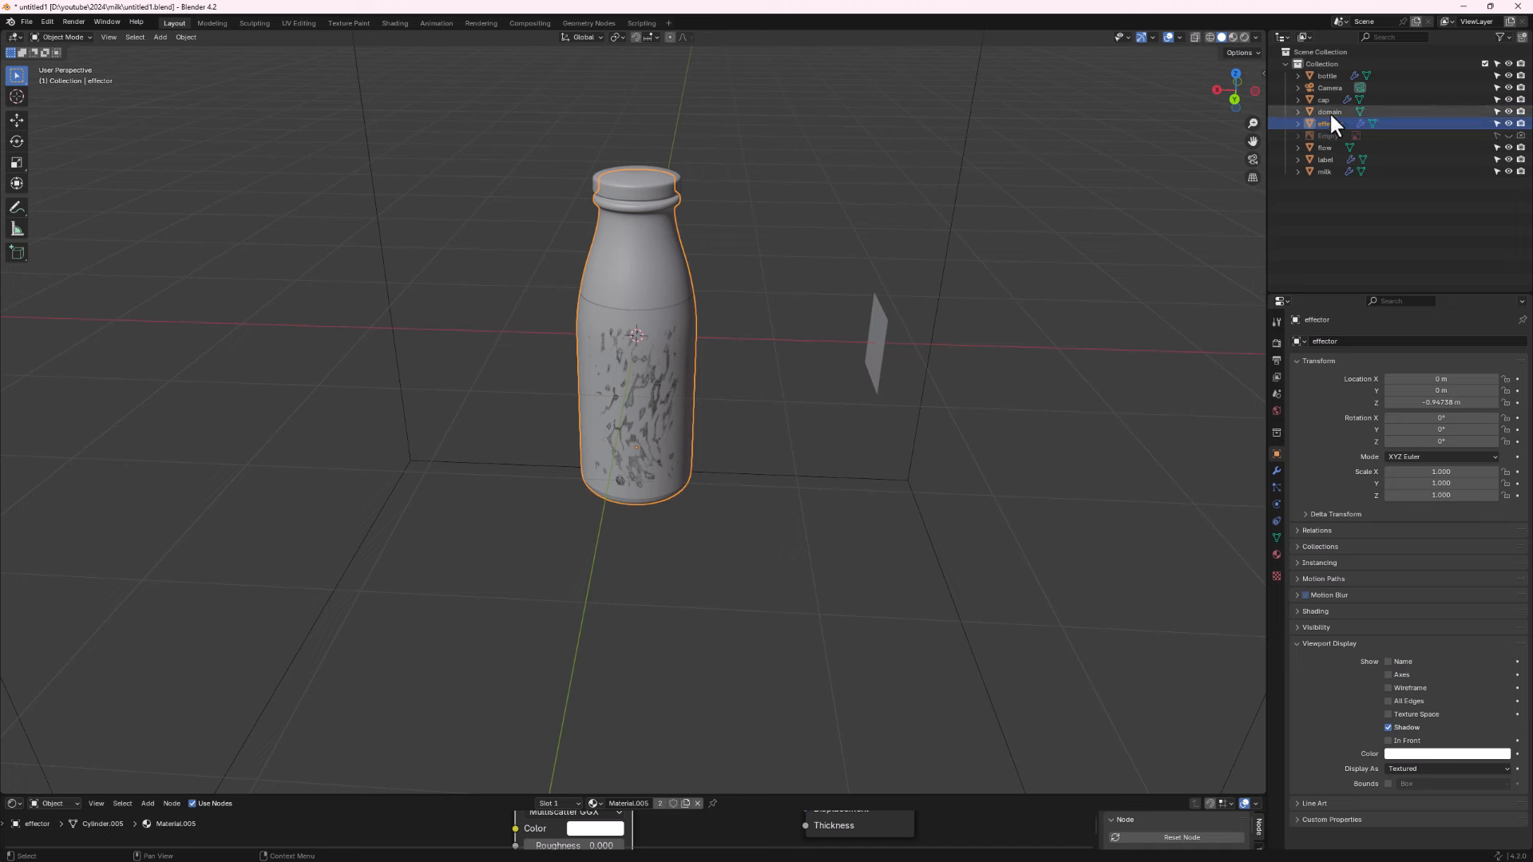
Isolate the effector in local view and delete the ring of faces on top of its mouth rim.
key("KP_Divide")
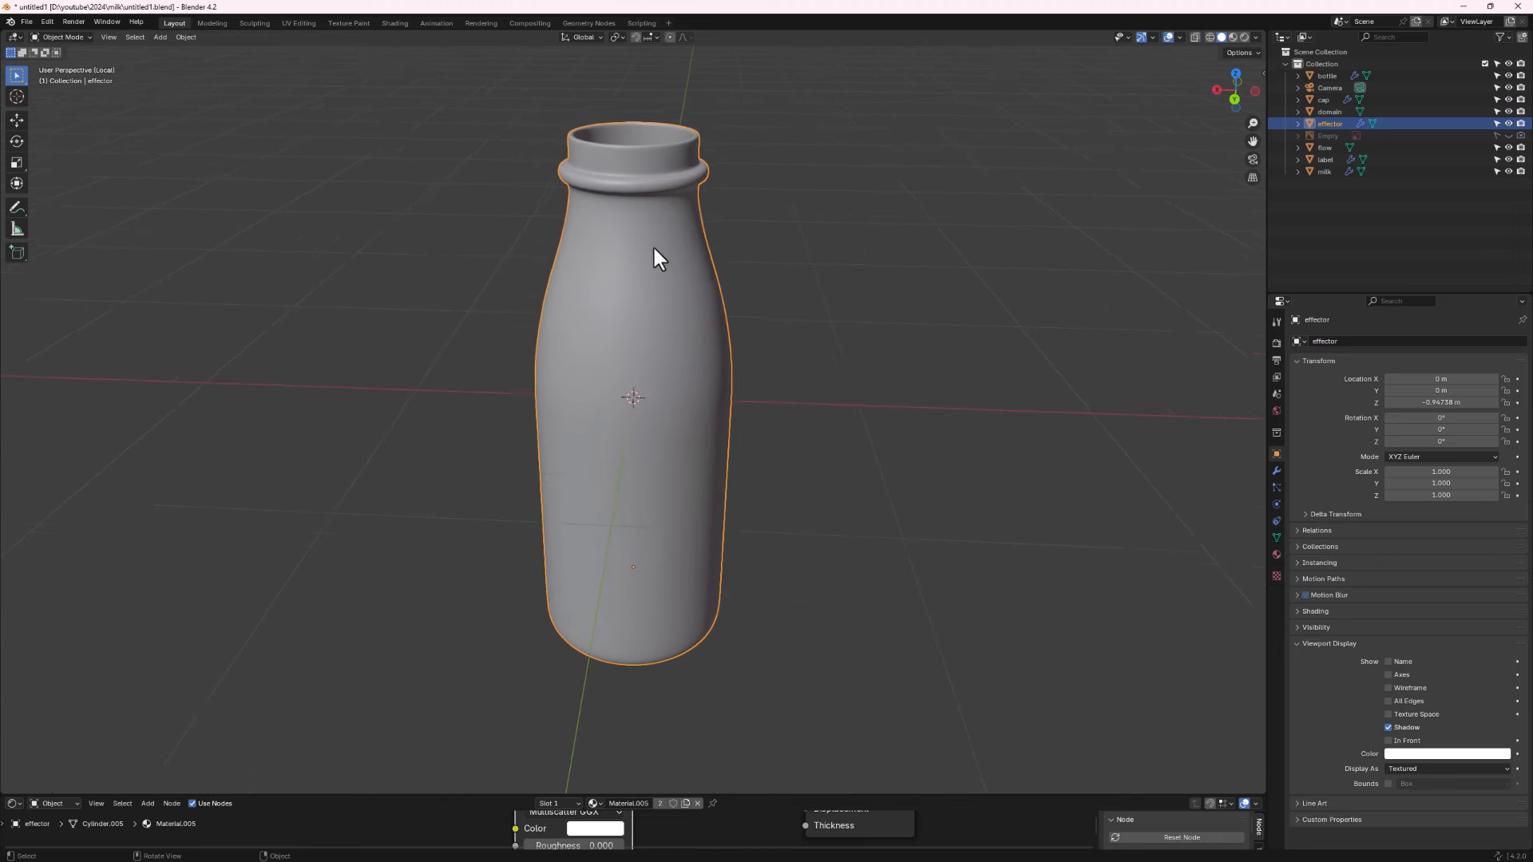
middle_click_drag(622, 205, 628, 234)
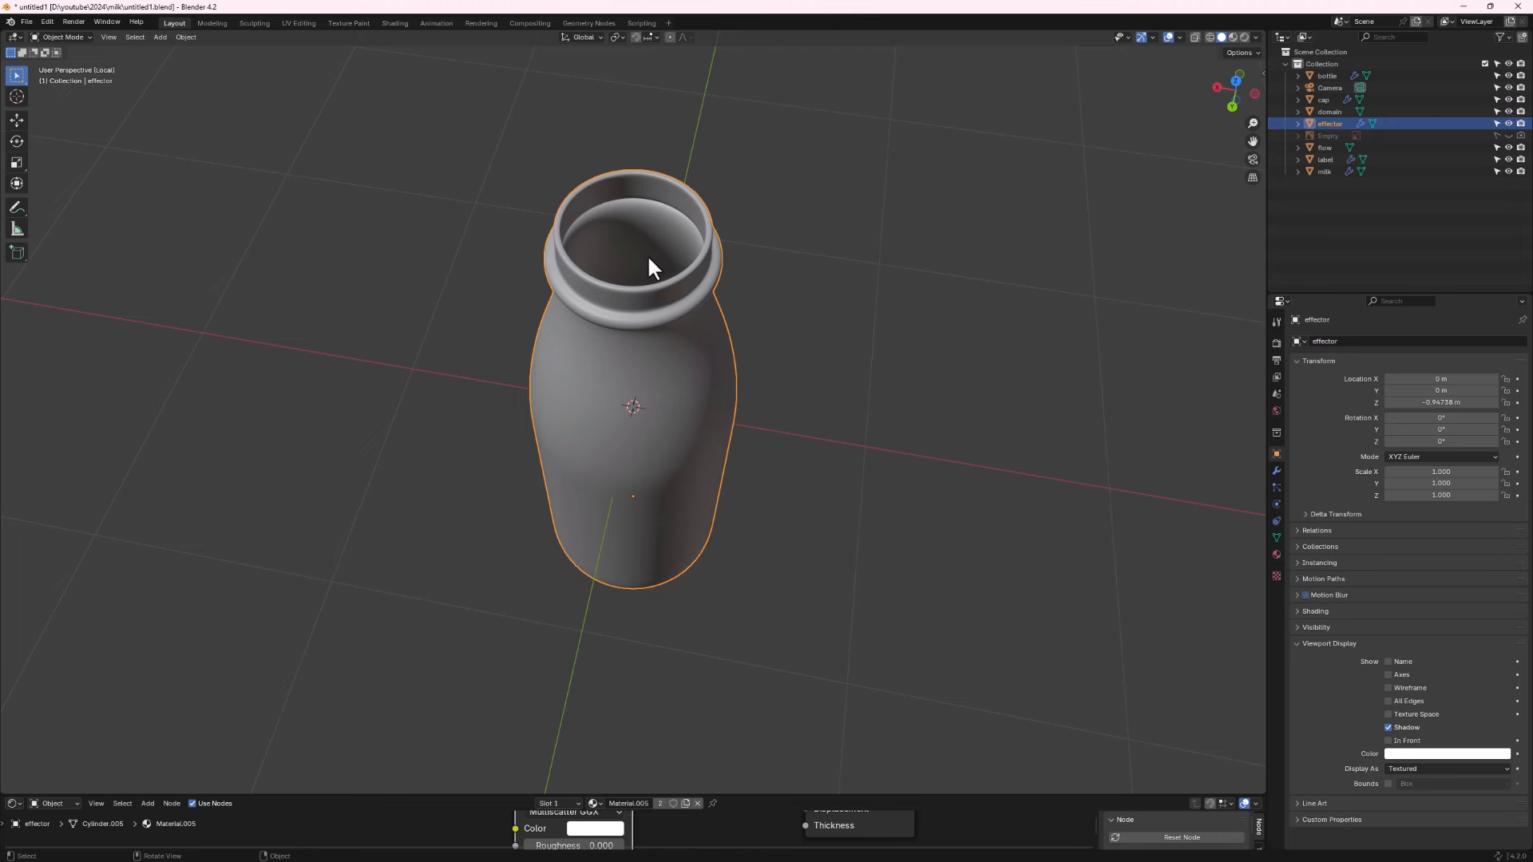
key("Tab")
middle_click_drag(634, 267, 547, 345)
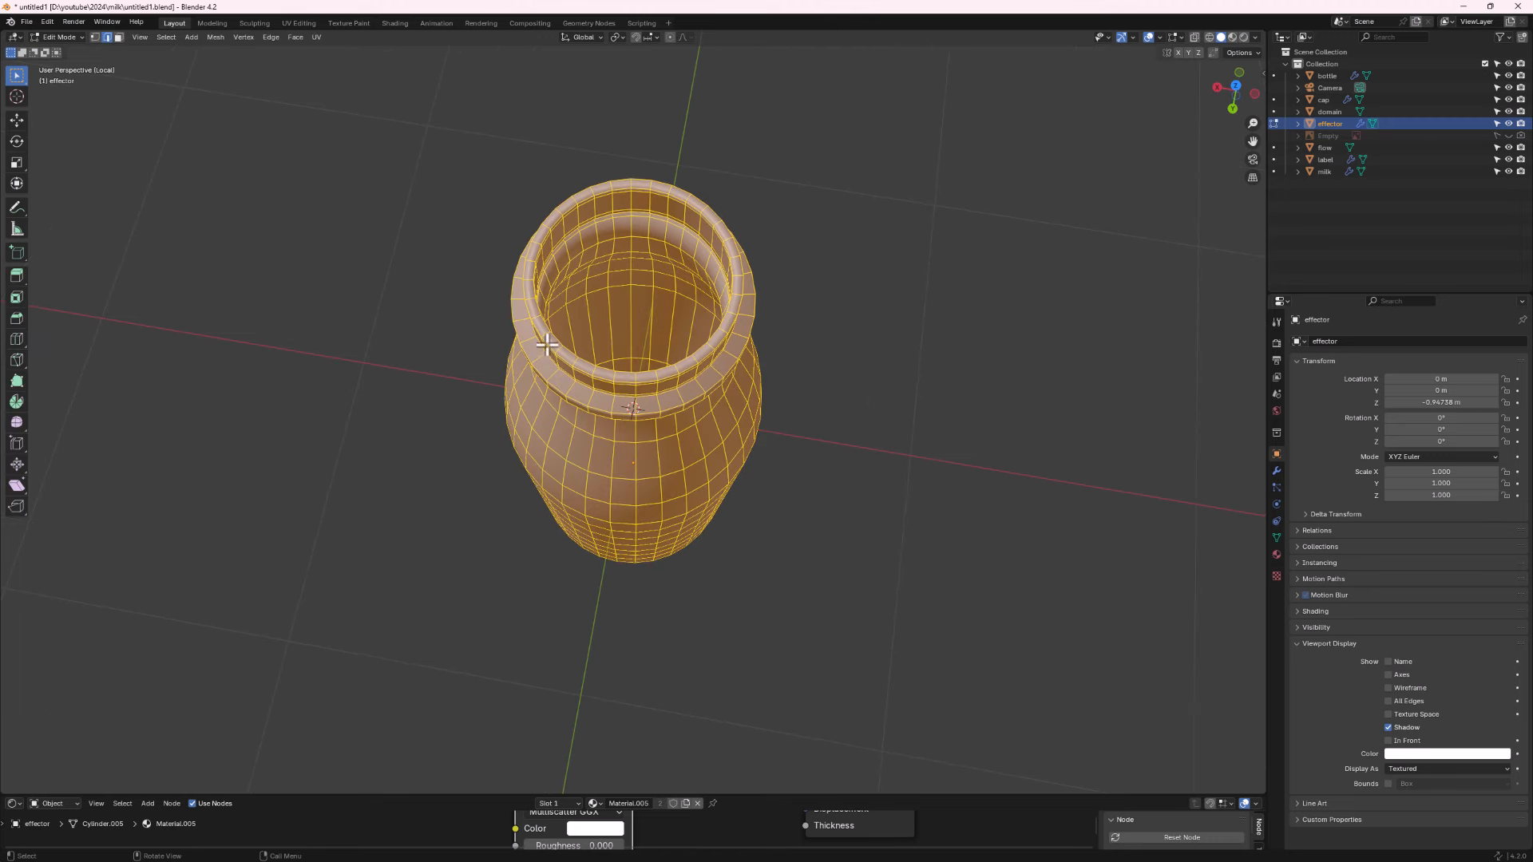
left_click(118, 37)
left_click(548, 335, "alt")
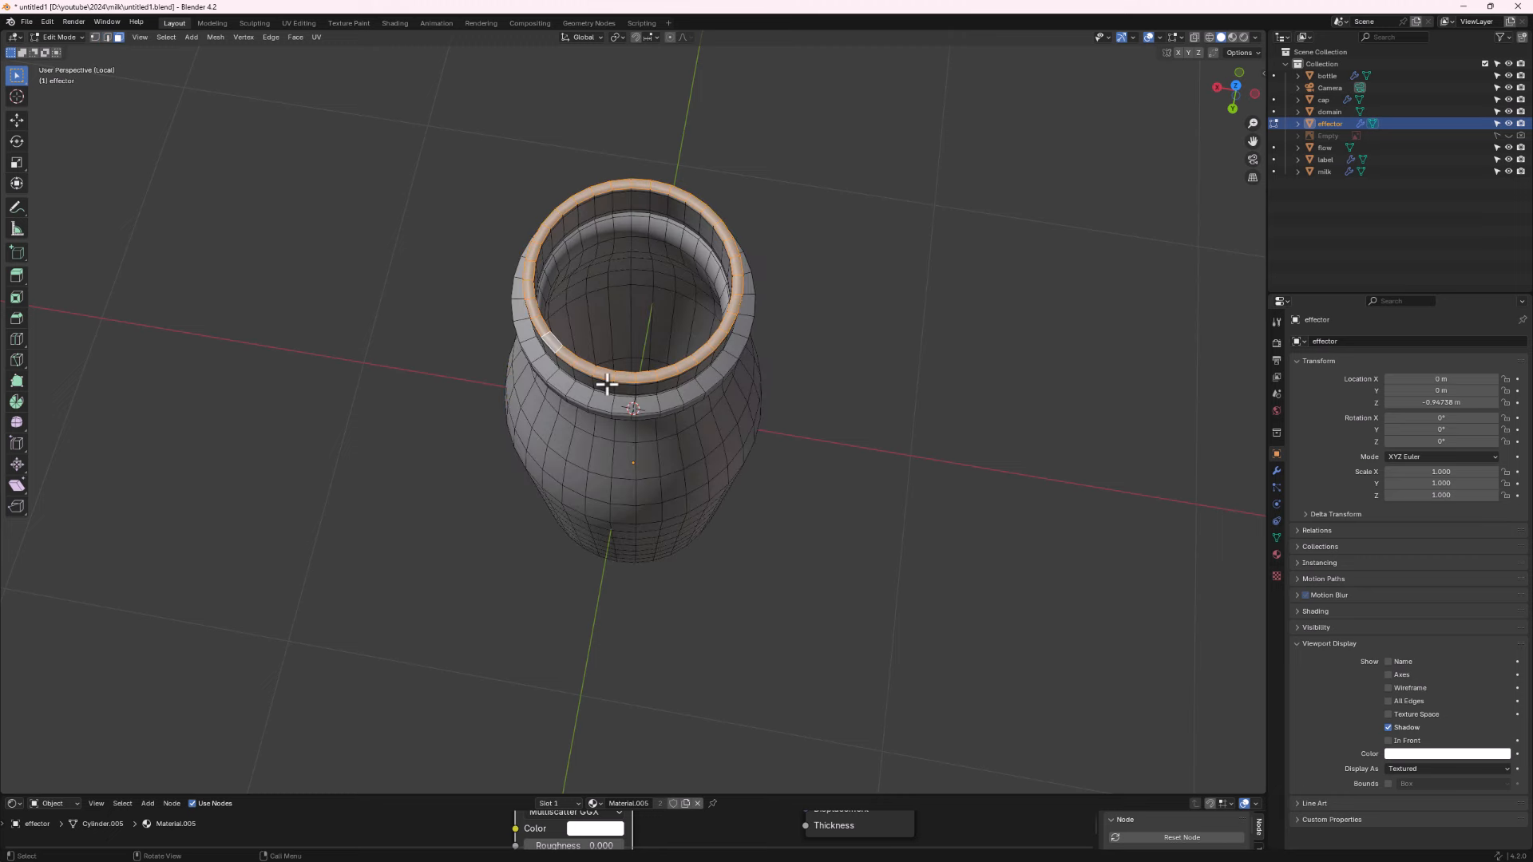
key("x")
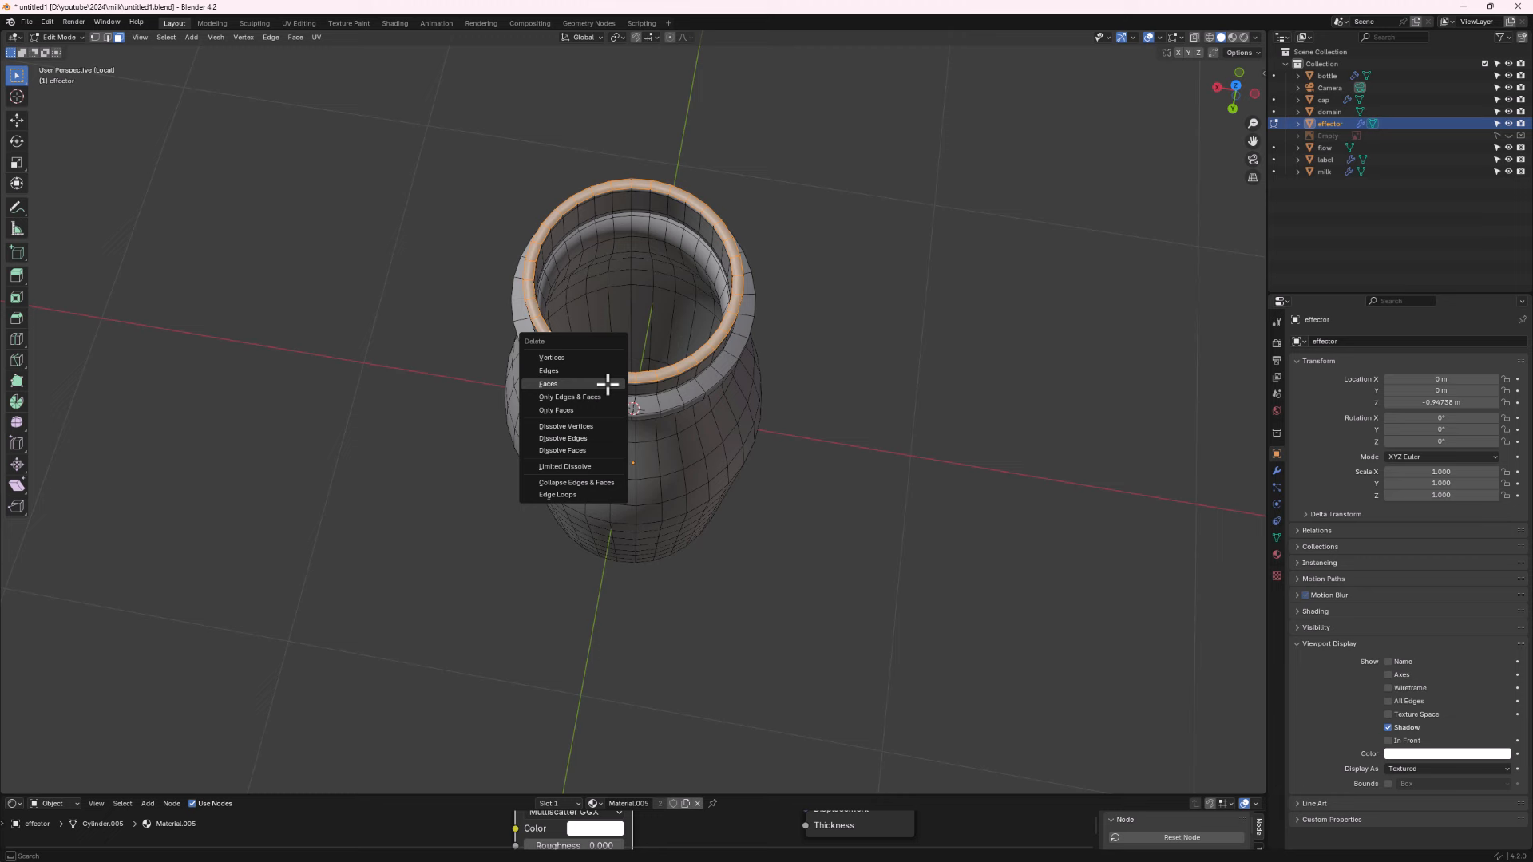
left_click(558, 384)
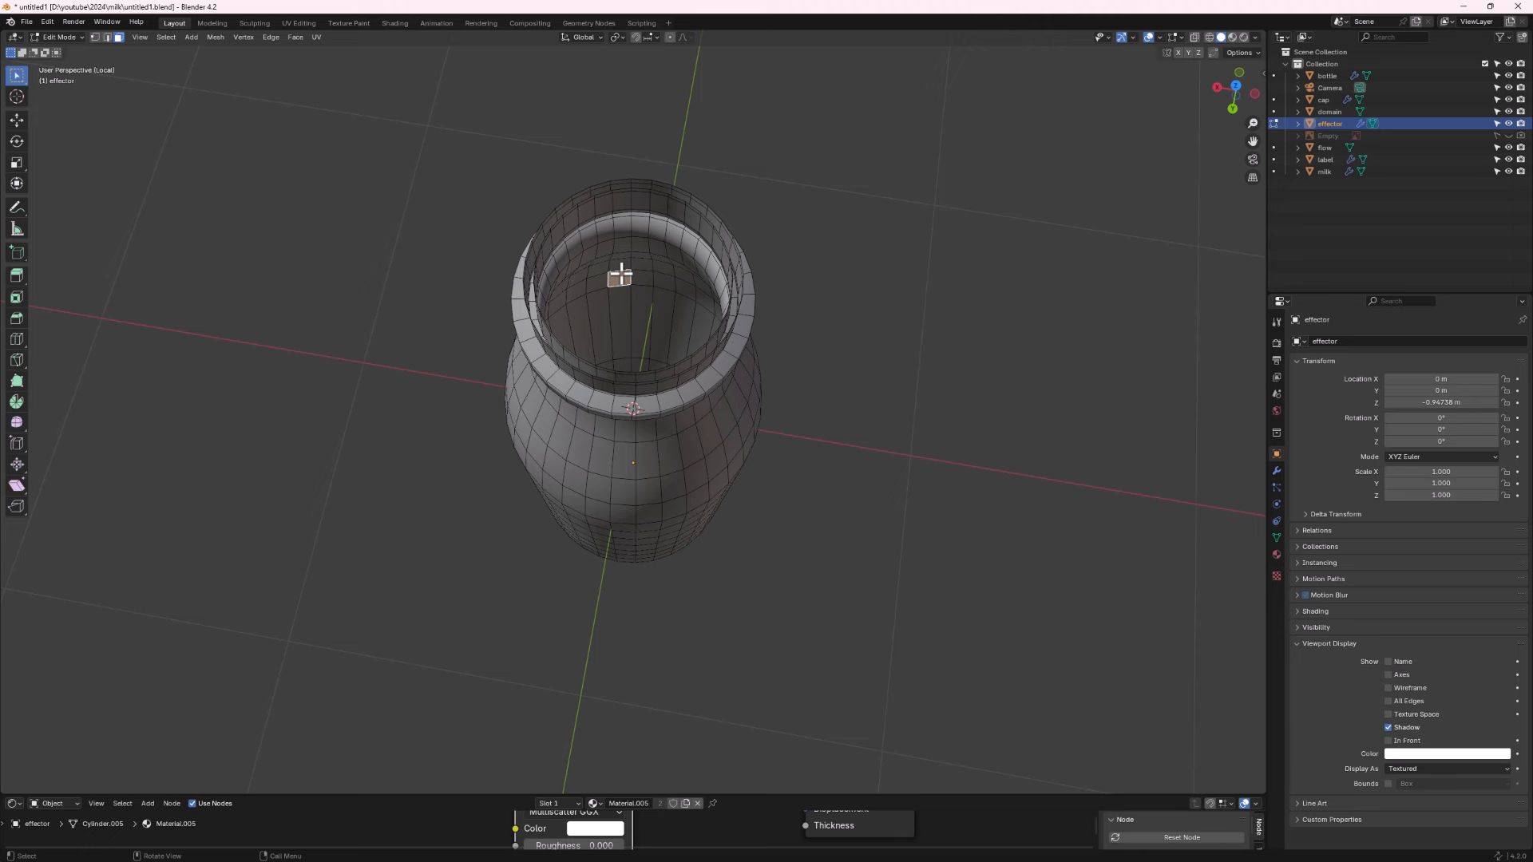
Select all linked faces of the effector's inner wall and delete them, keeping only the outer shell.
key("ctrl+l")
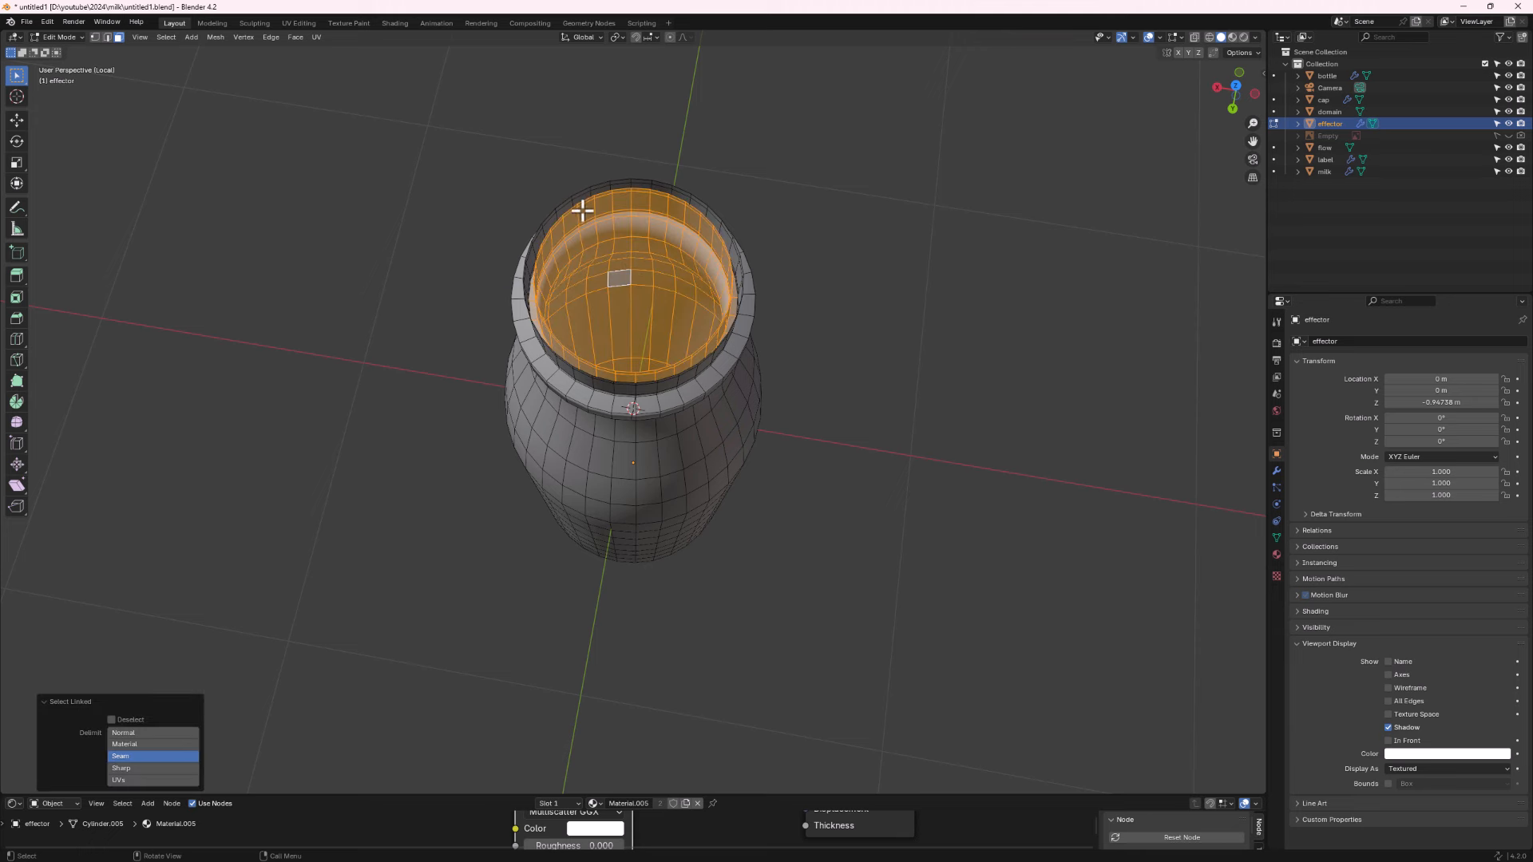
key("x")
left_click(572, 275)
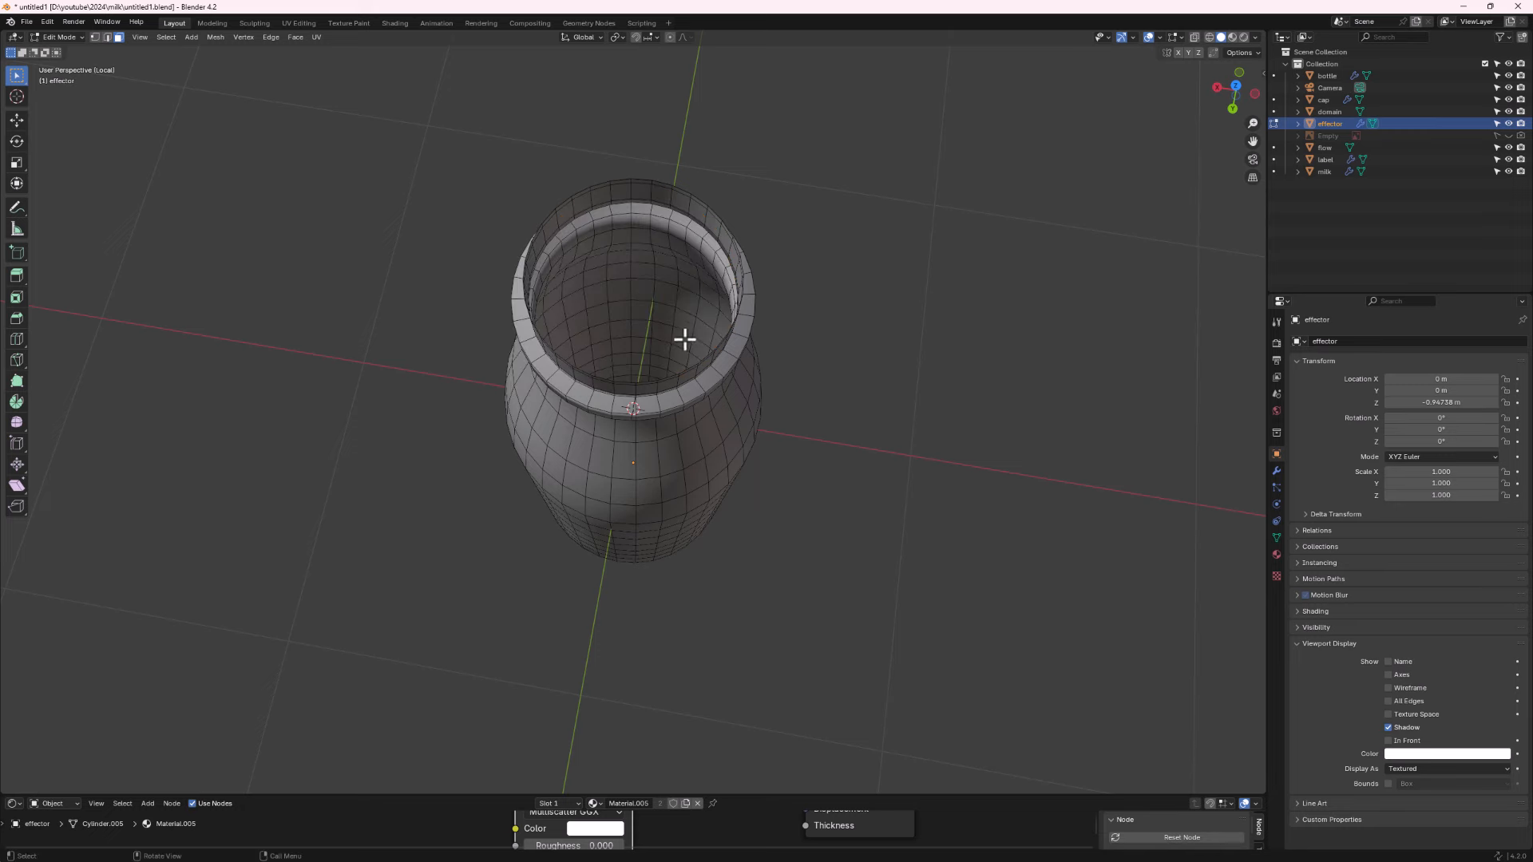
Close the effector's mouth by extruding the open rim edge inward twice, scaled to about 0.69 and 0.51, and filling the remaining hole.
middle_click_drag(684, 335, 670, 301)
middle_click_drag(606, 256, 642, 319)
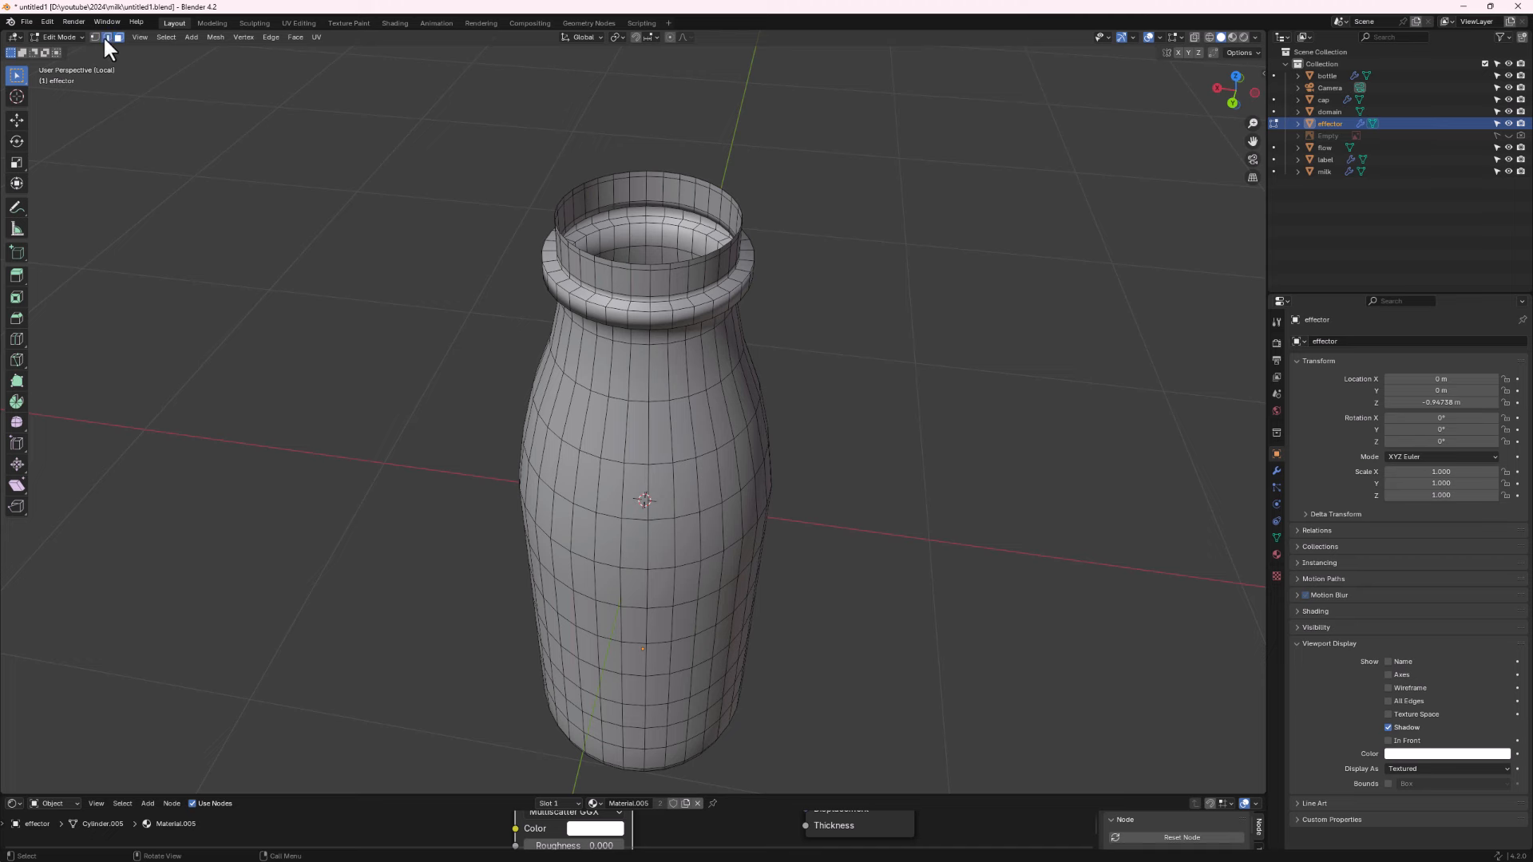
left_click(603, 260, "alt")
key("e")
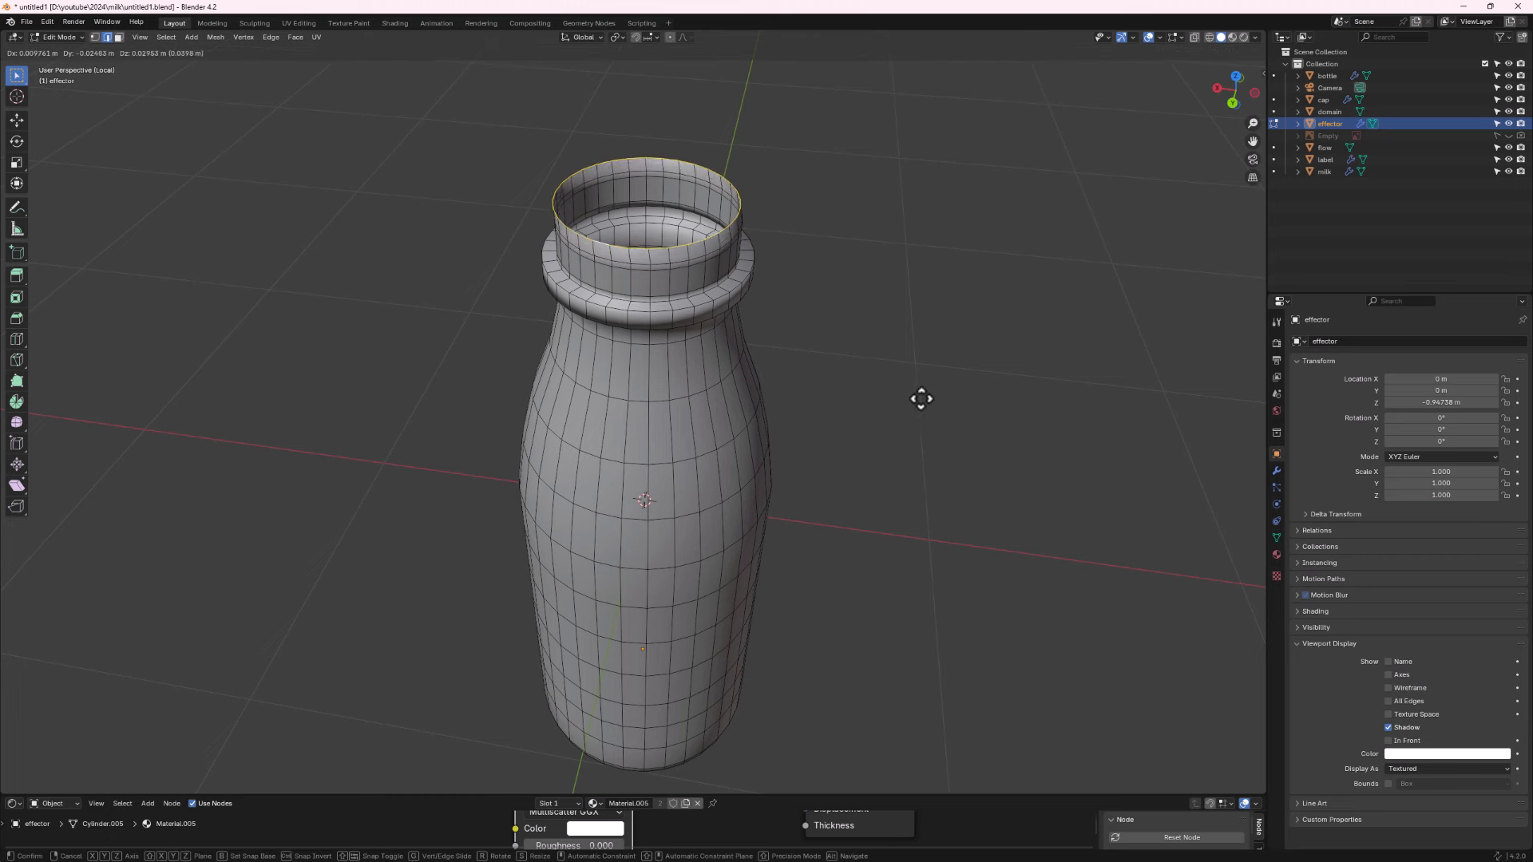
key("s")
left_click(835, 358)
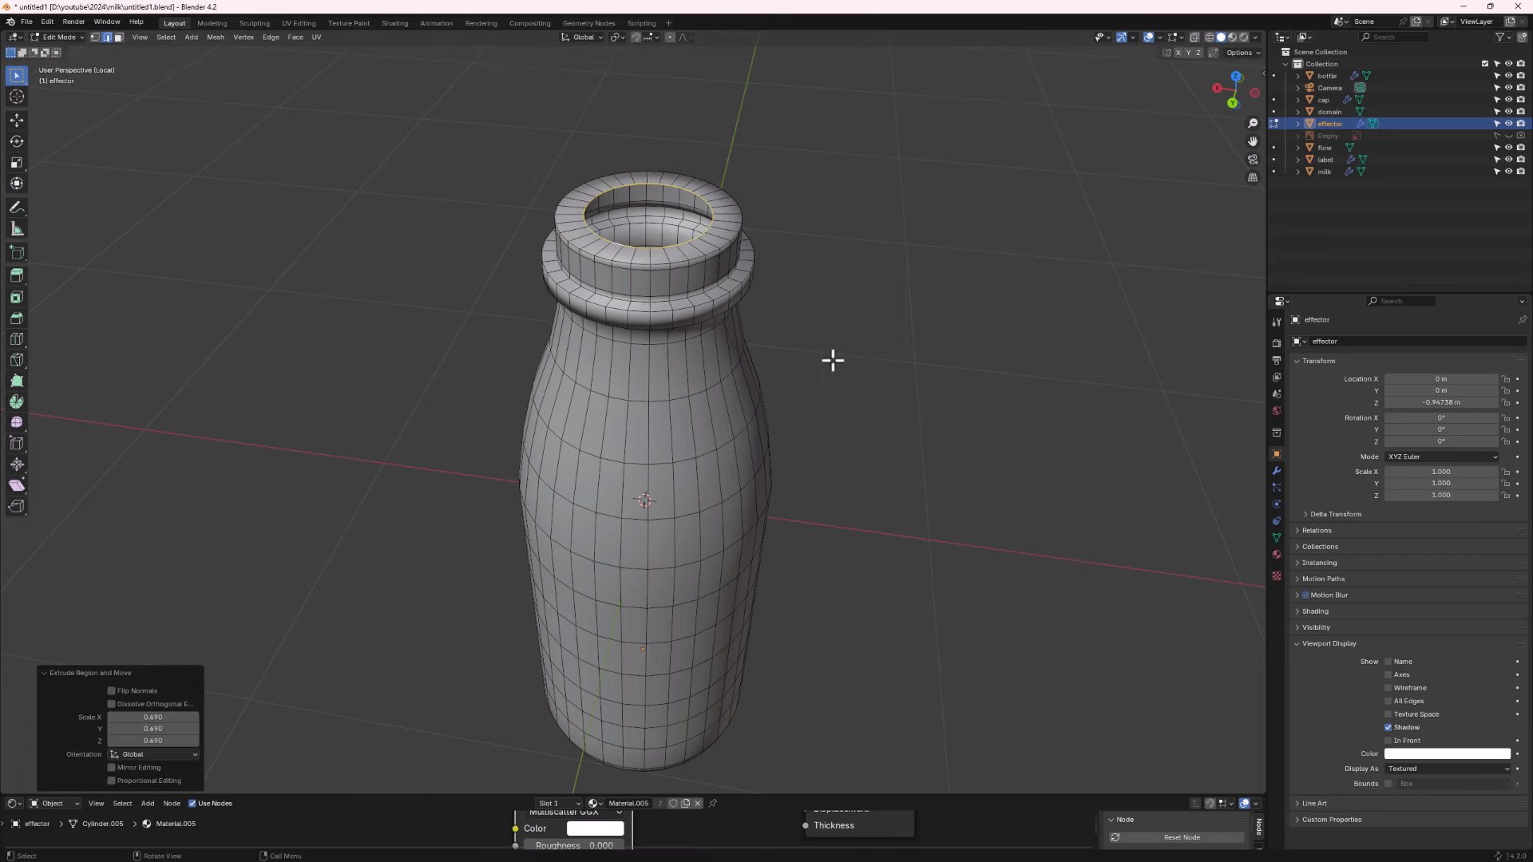
key("e")
key("s")
left_click(784, 339)
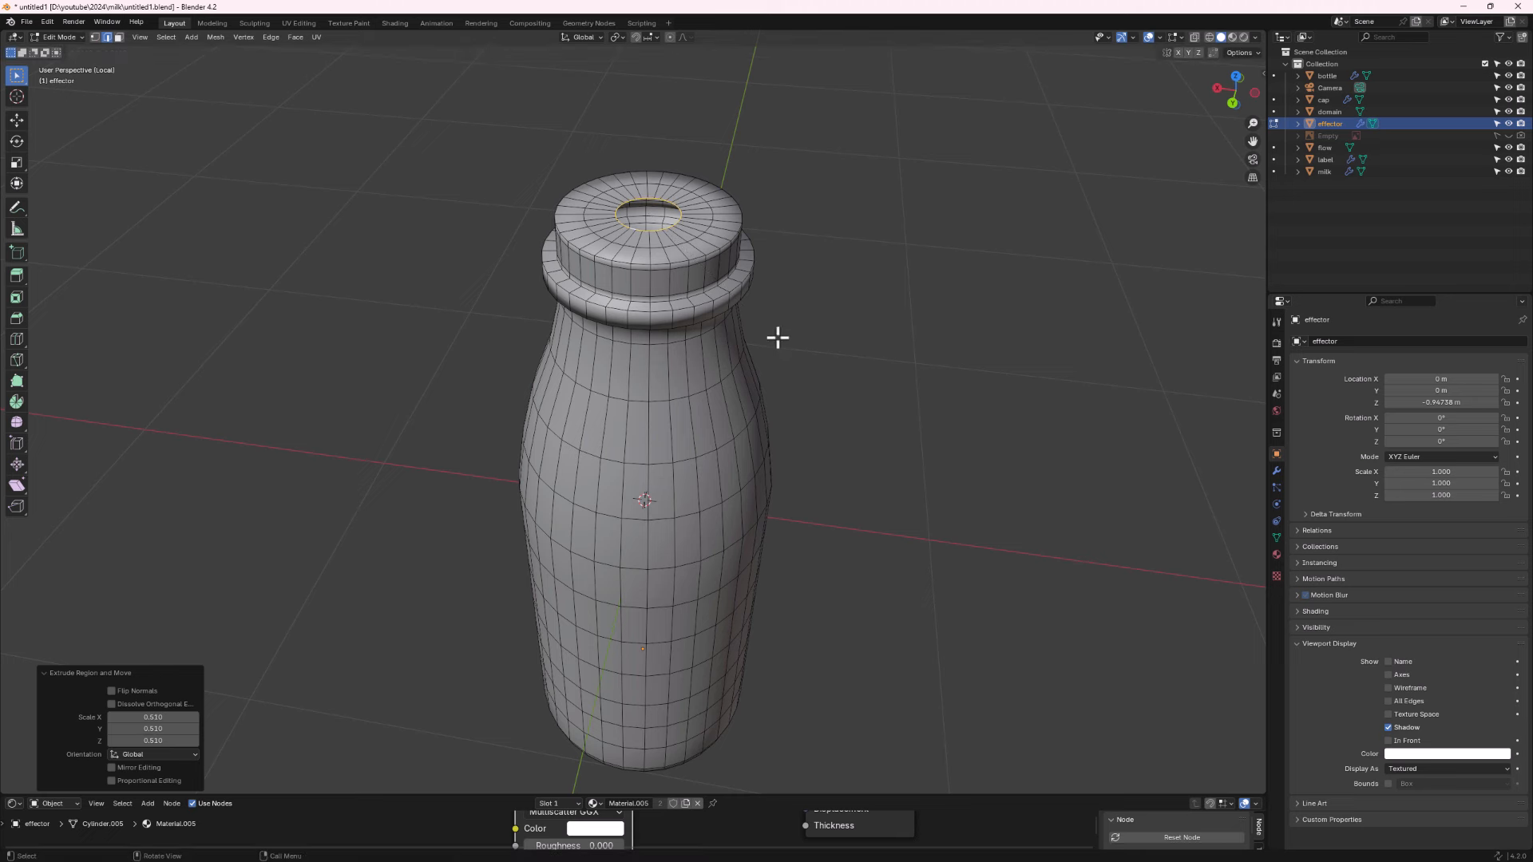
key("f")
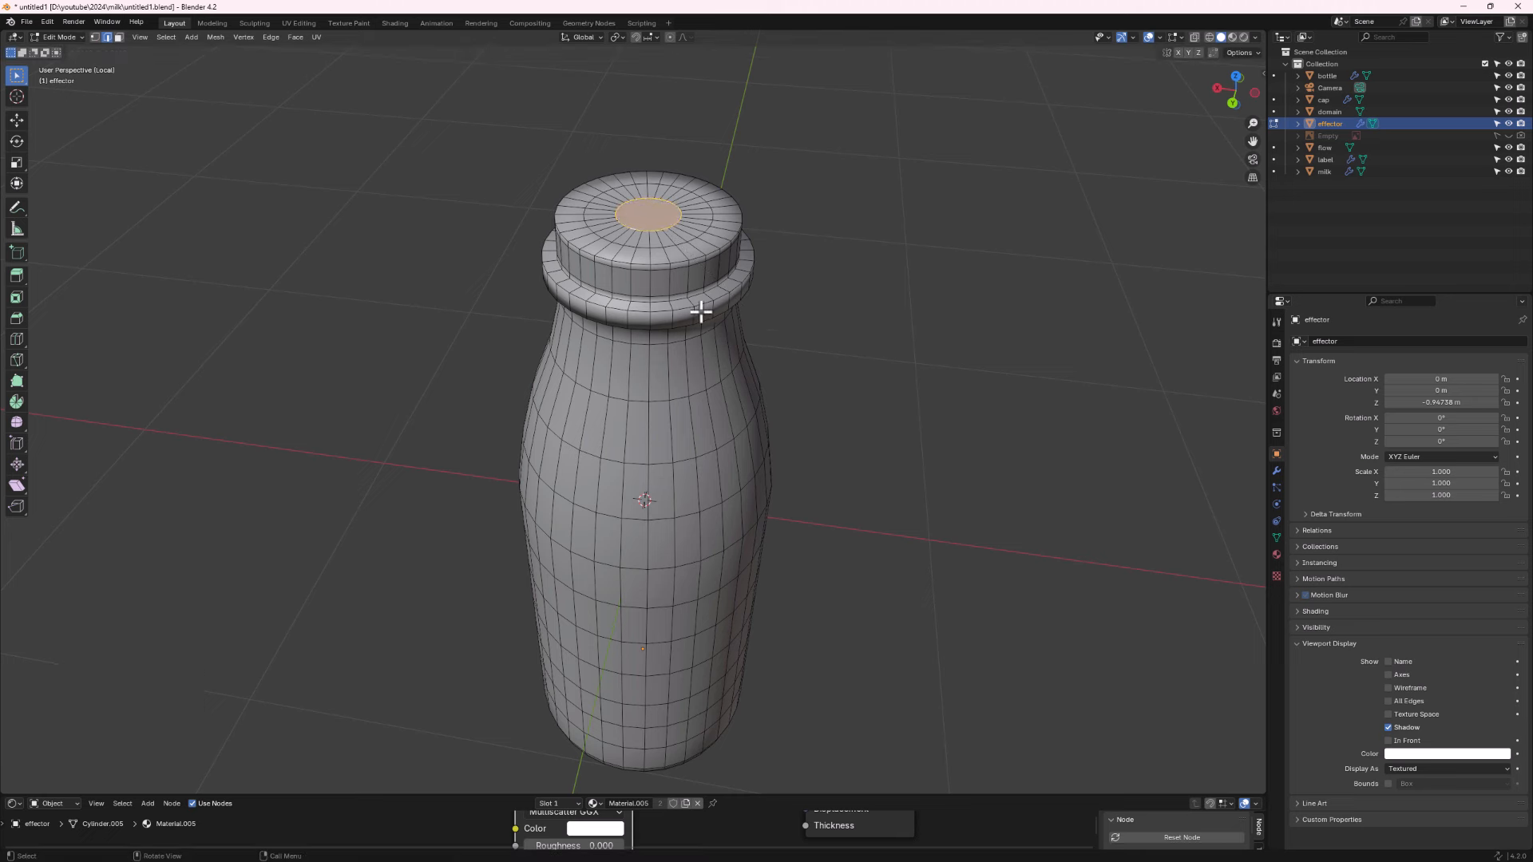
Leave mesh editing, return to the full scene and disable the effector in renders.
key("Tab")
scroll(702, 312, "down", 3)
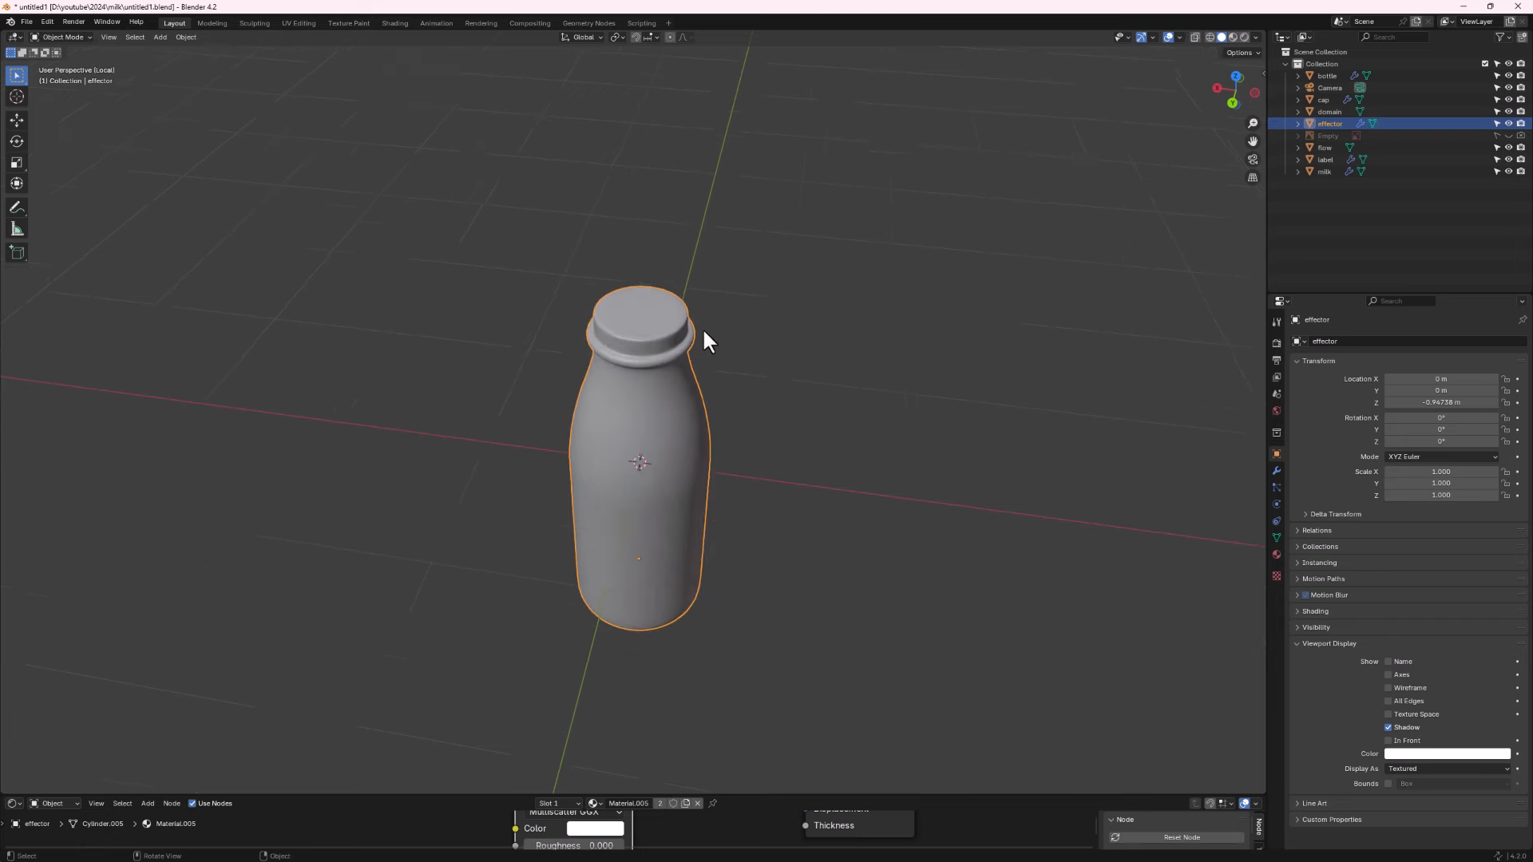
key("KP_Divide")
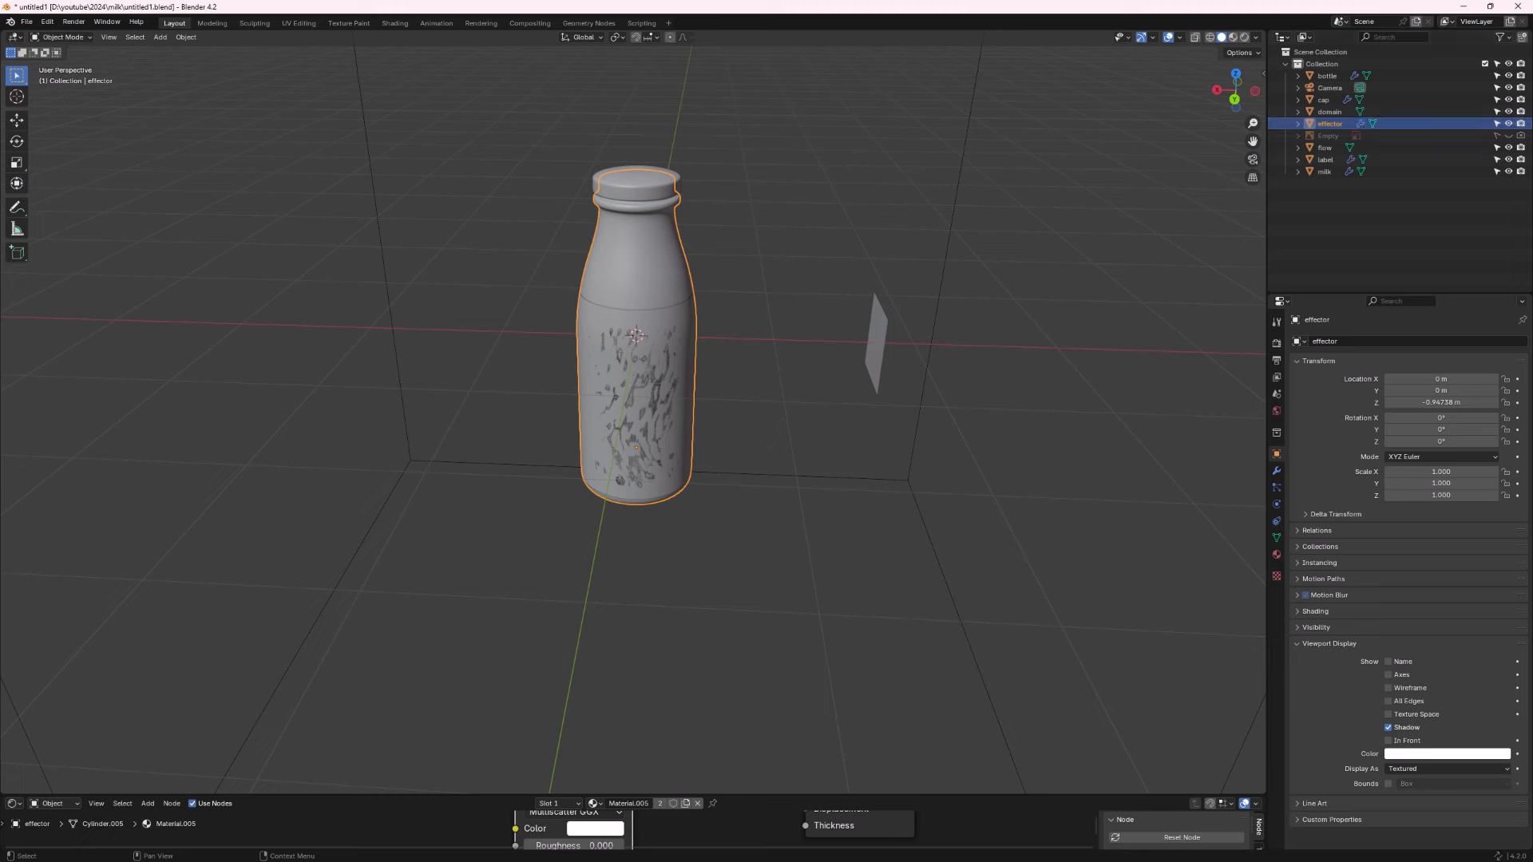
left_click(1521, 124)
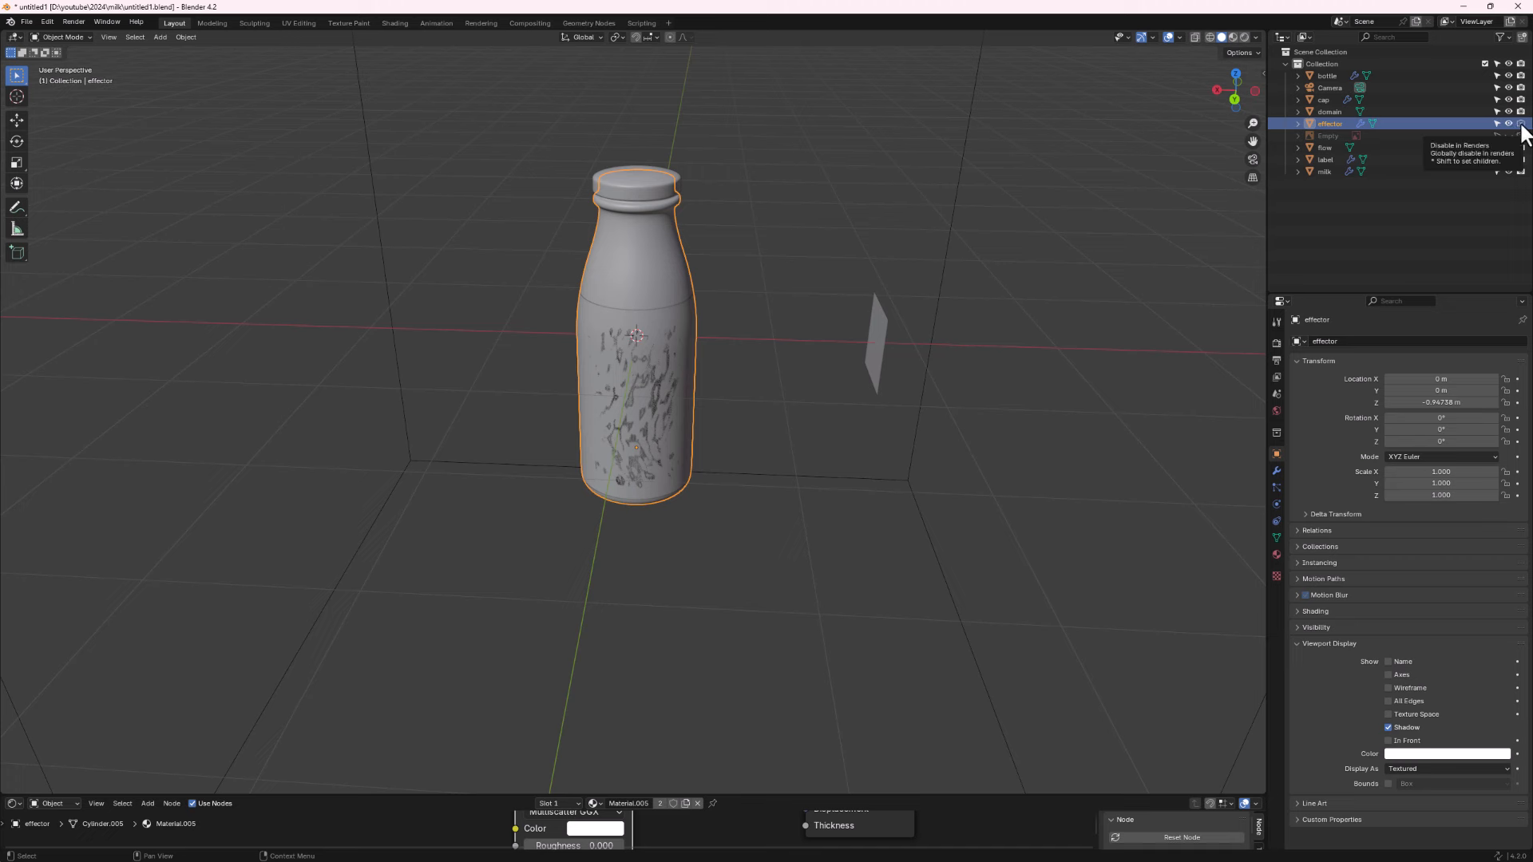
Add Fluid physics to the effector object and set its type to Effector.
scroll(1008, 365, "down", 4)
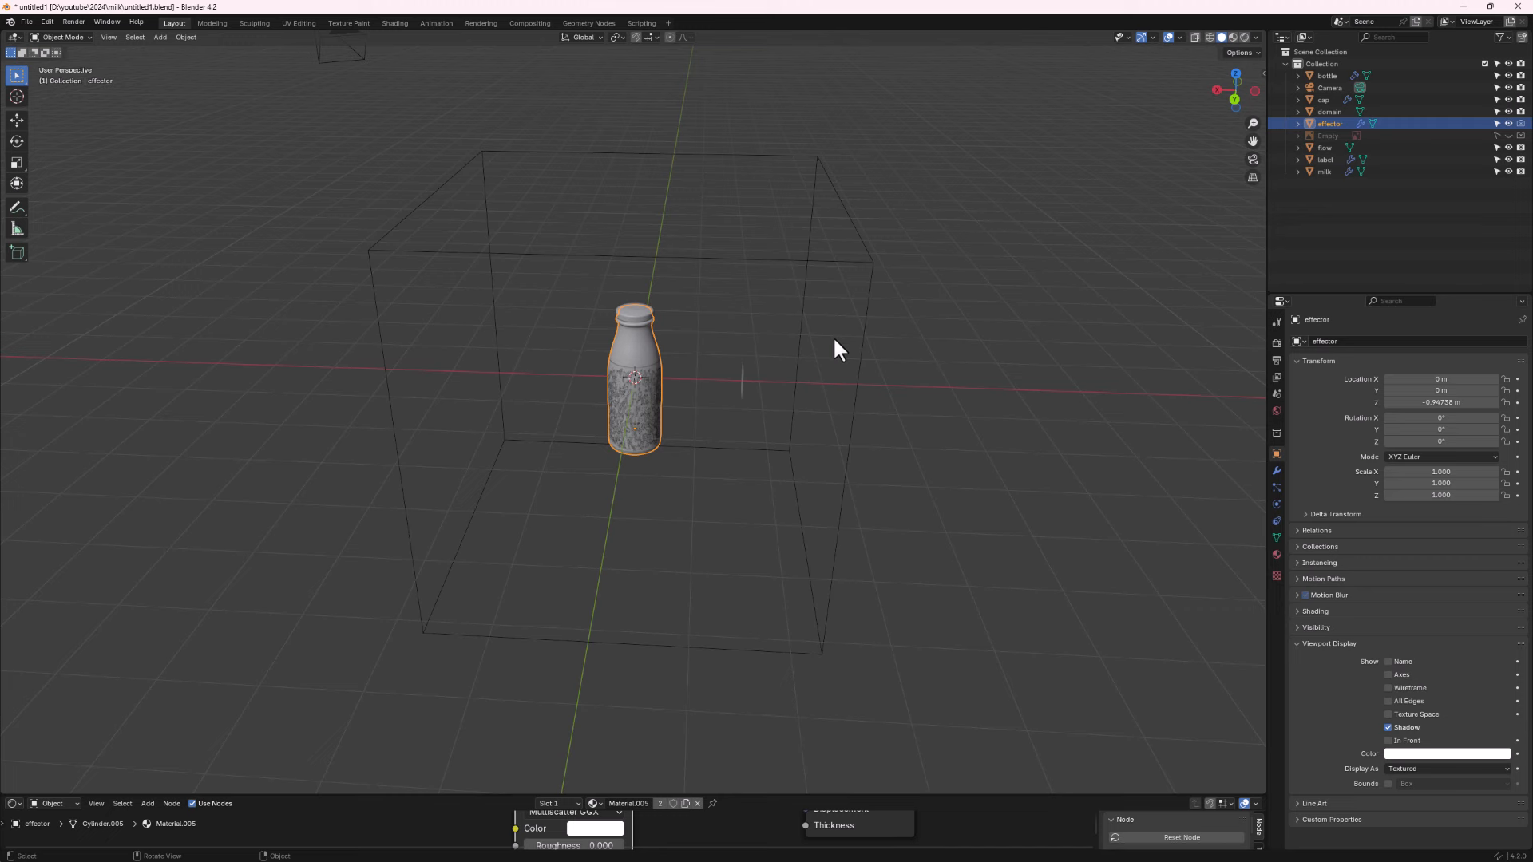
left_click(823, 261)
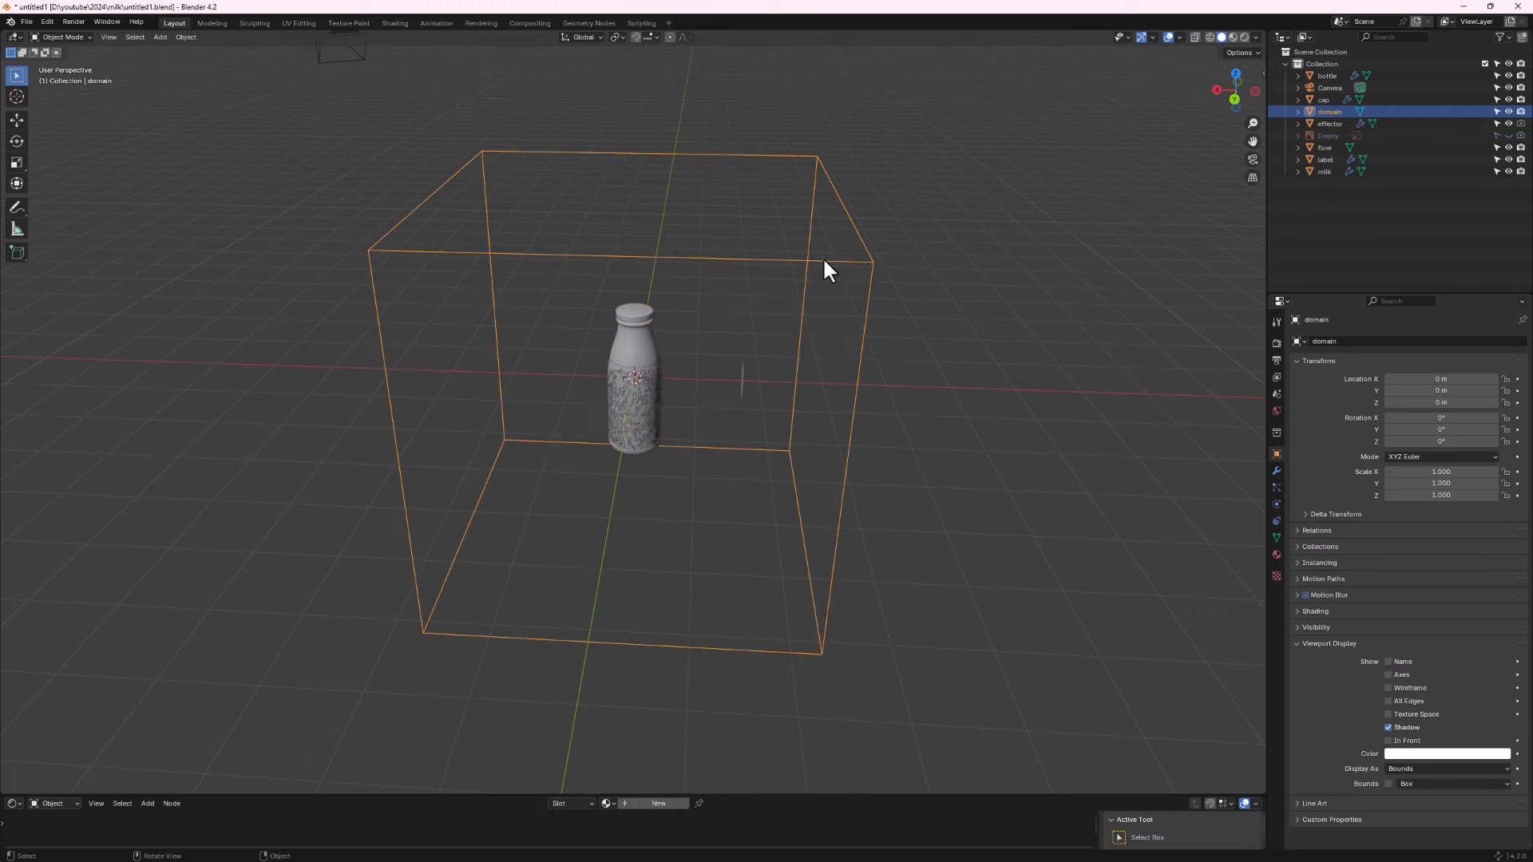
left_click(644, 353)
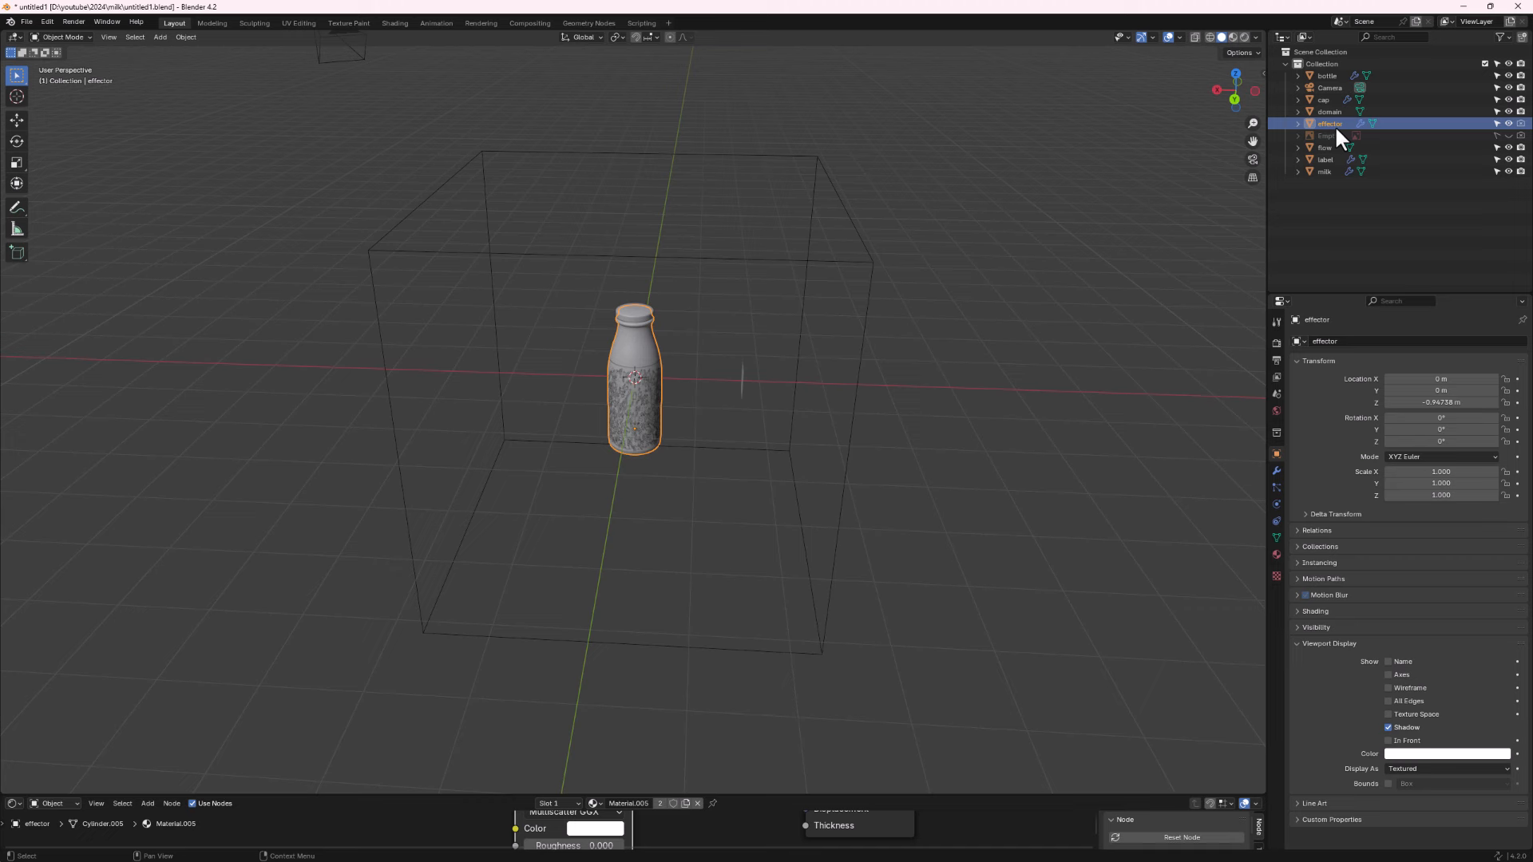
left_click(1276, 485)
left_click(1275, 504)
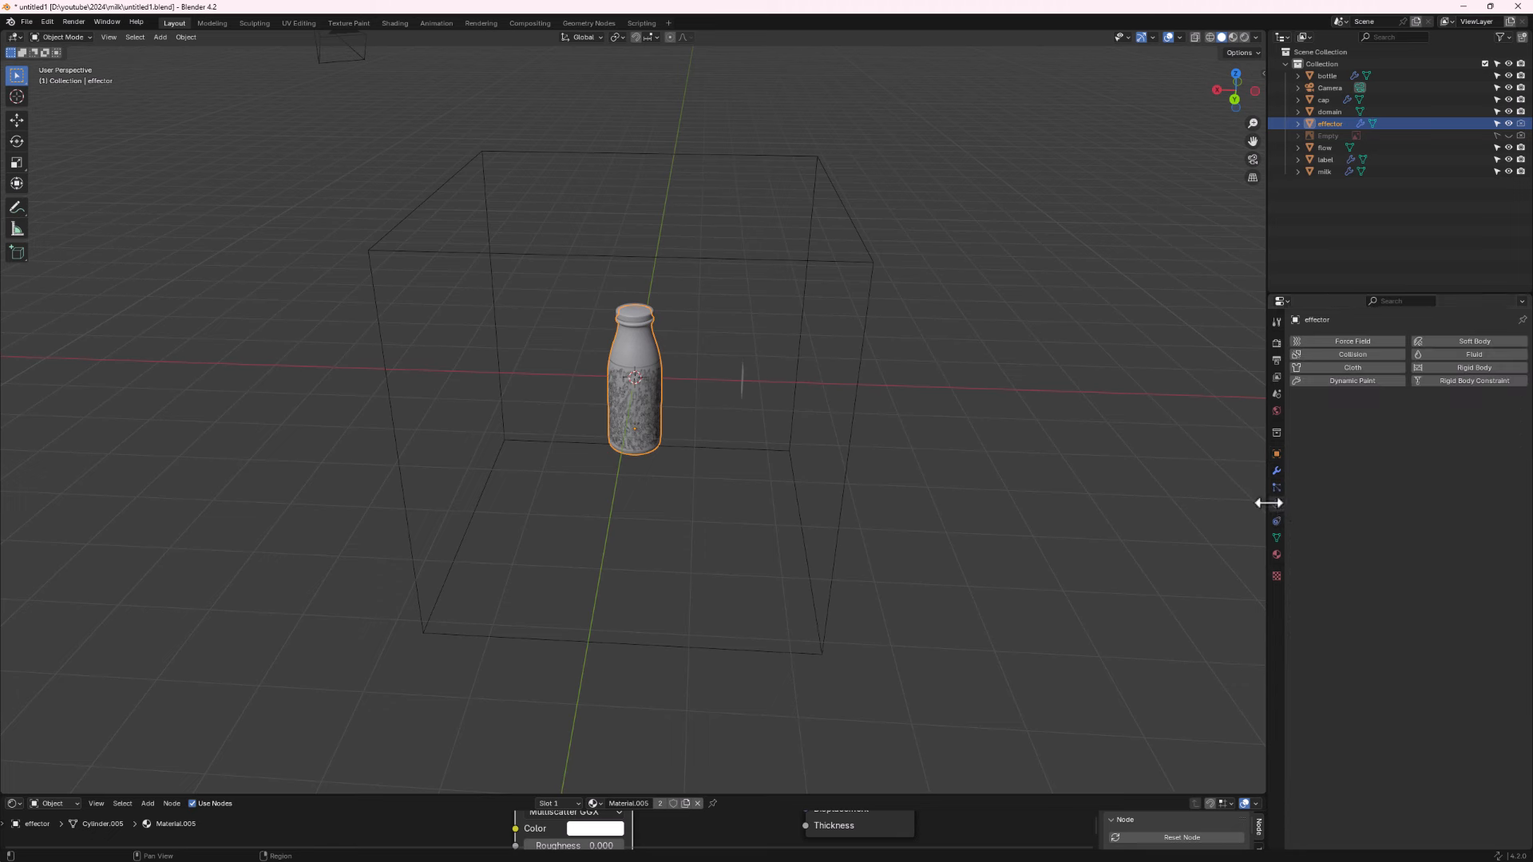
left_click(1471, 356)
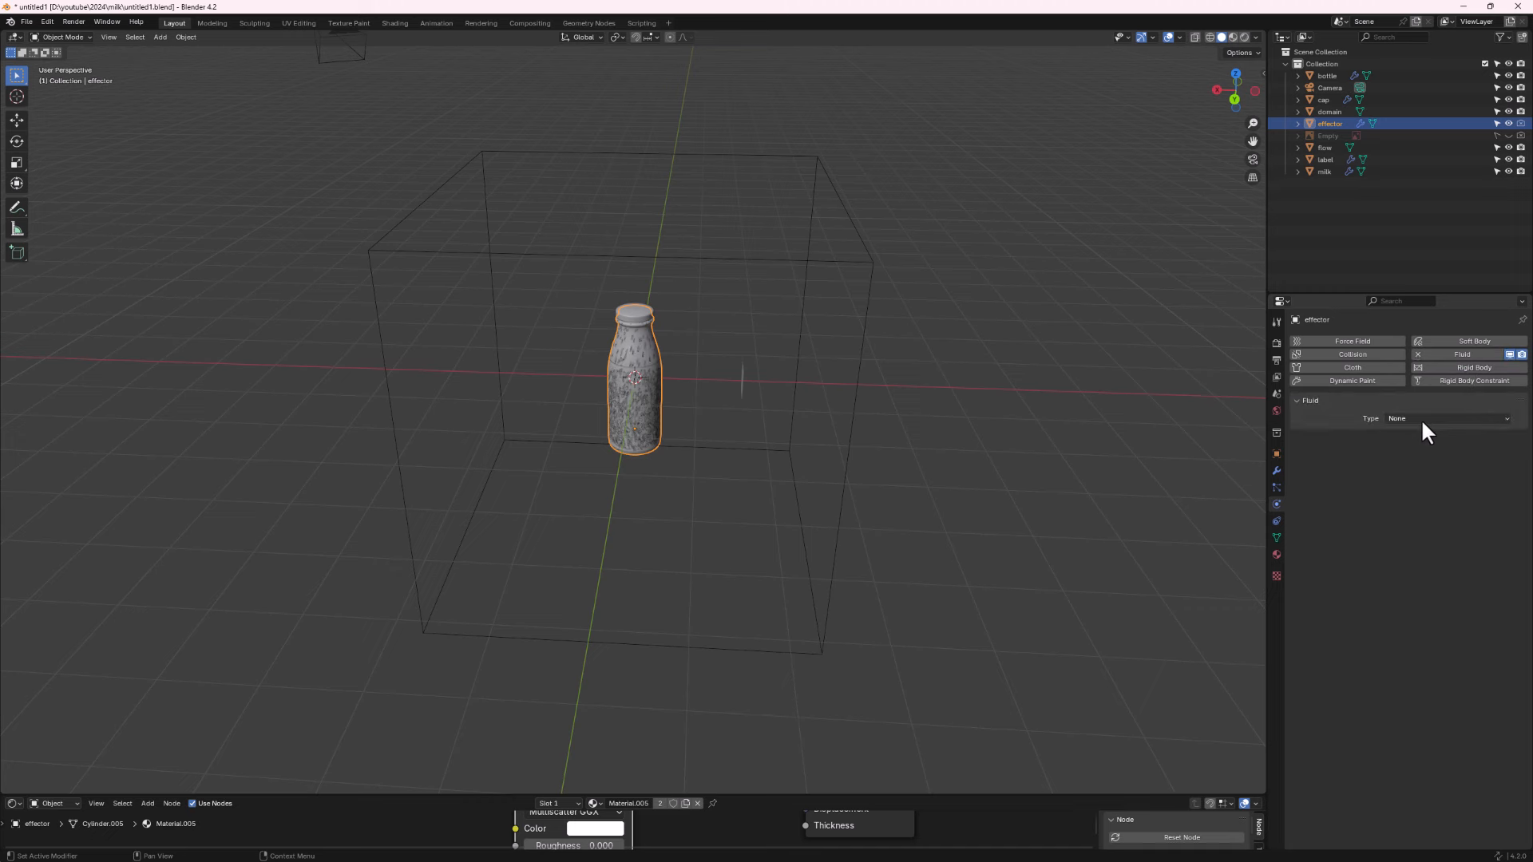
left_click(1421, 418)
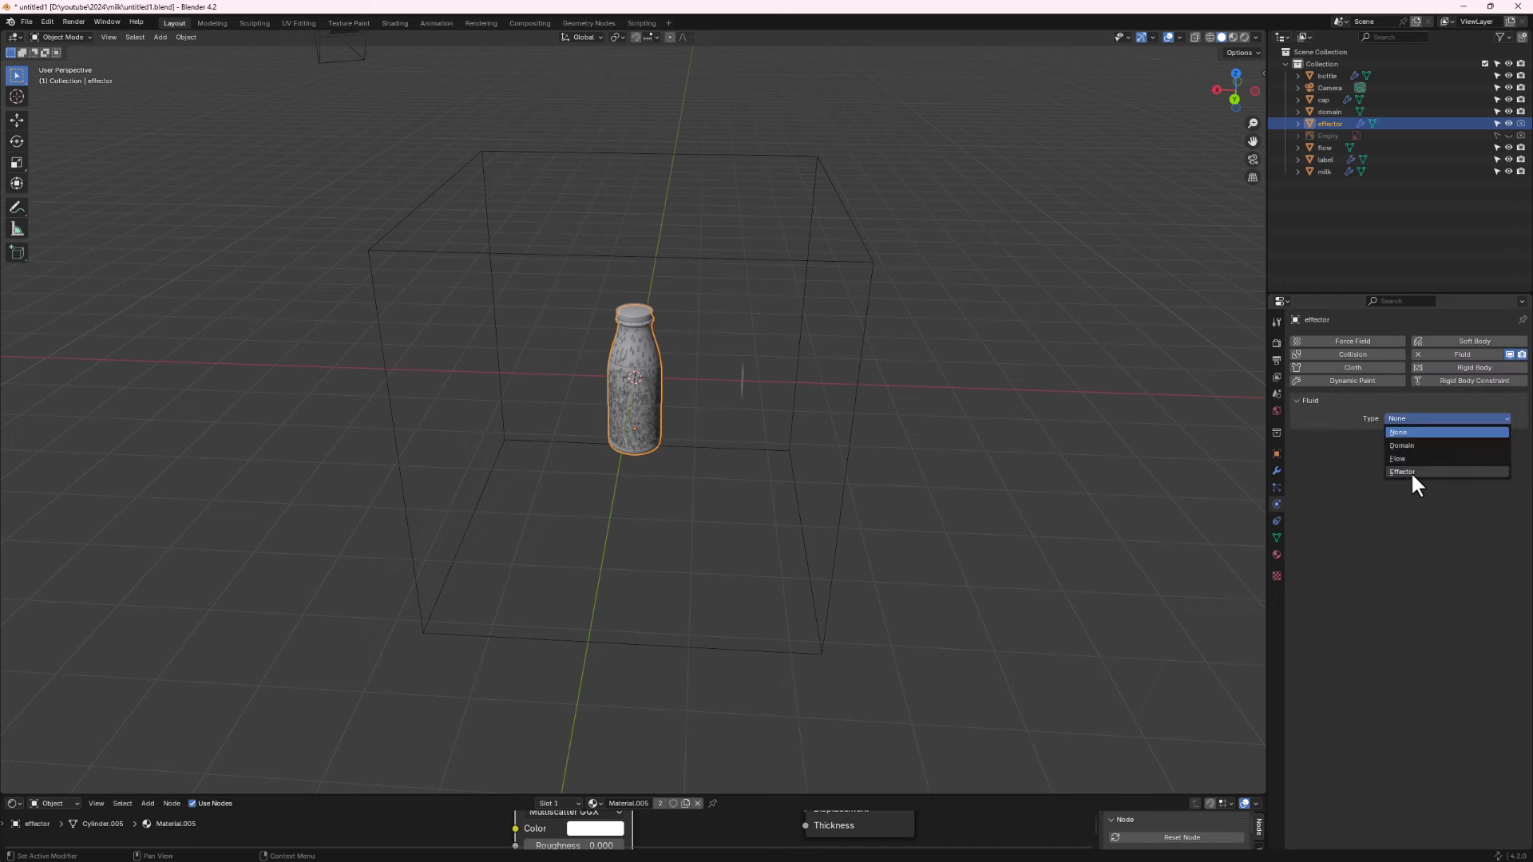
left_click(1411, 471)
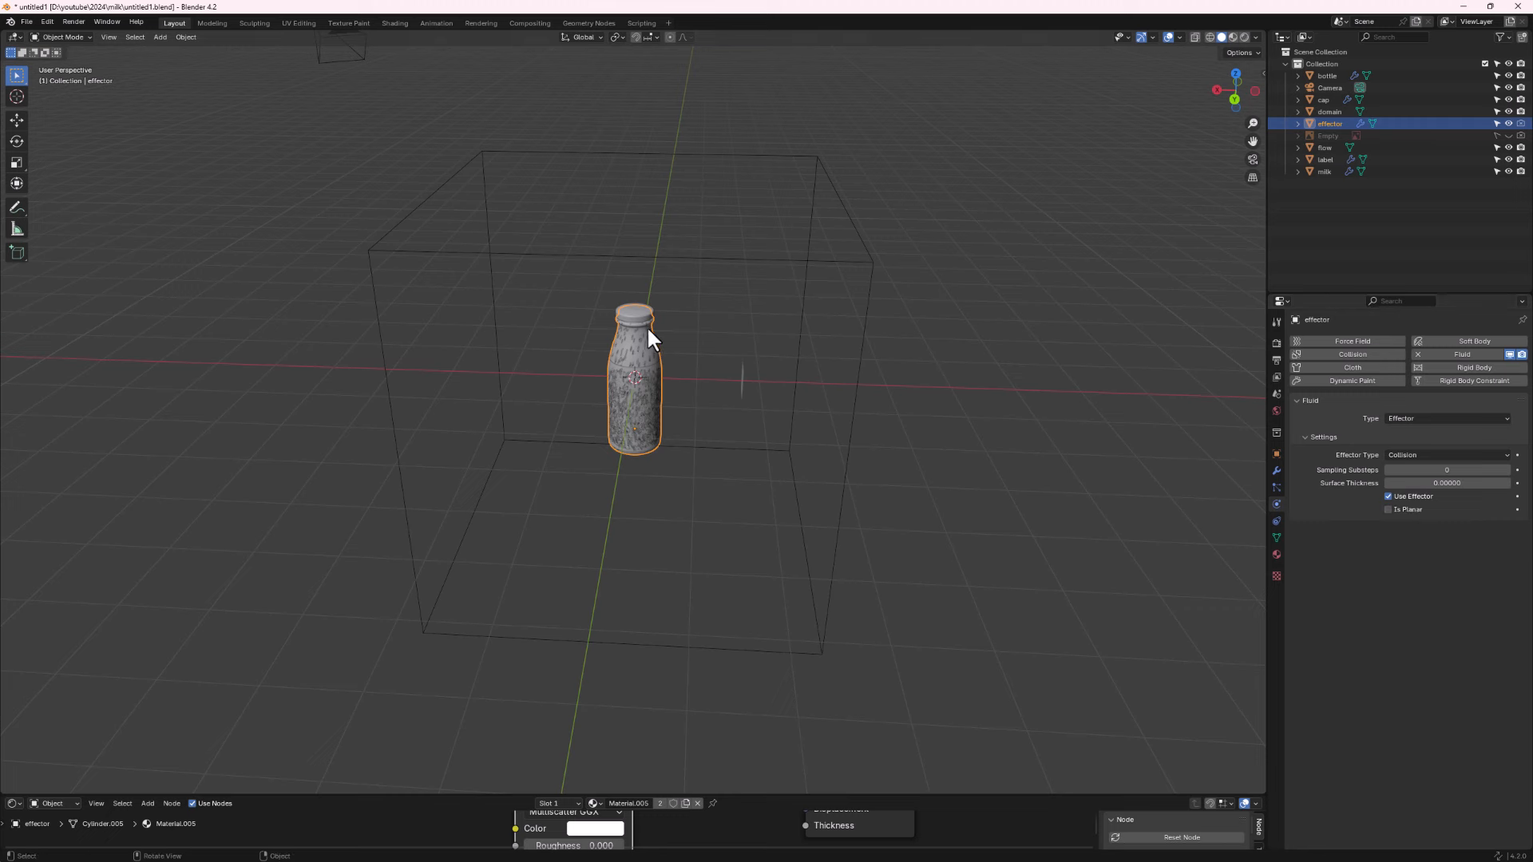
Add Fluid physics to the domain box with type Domain and domain type Liquid.
left_click(816, 261)
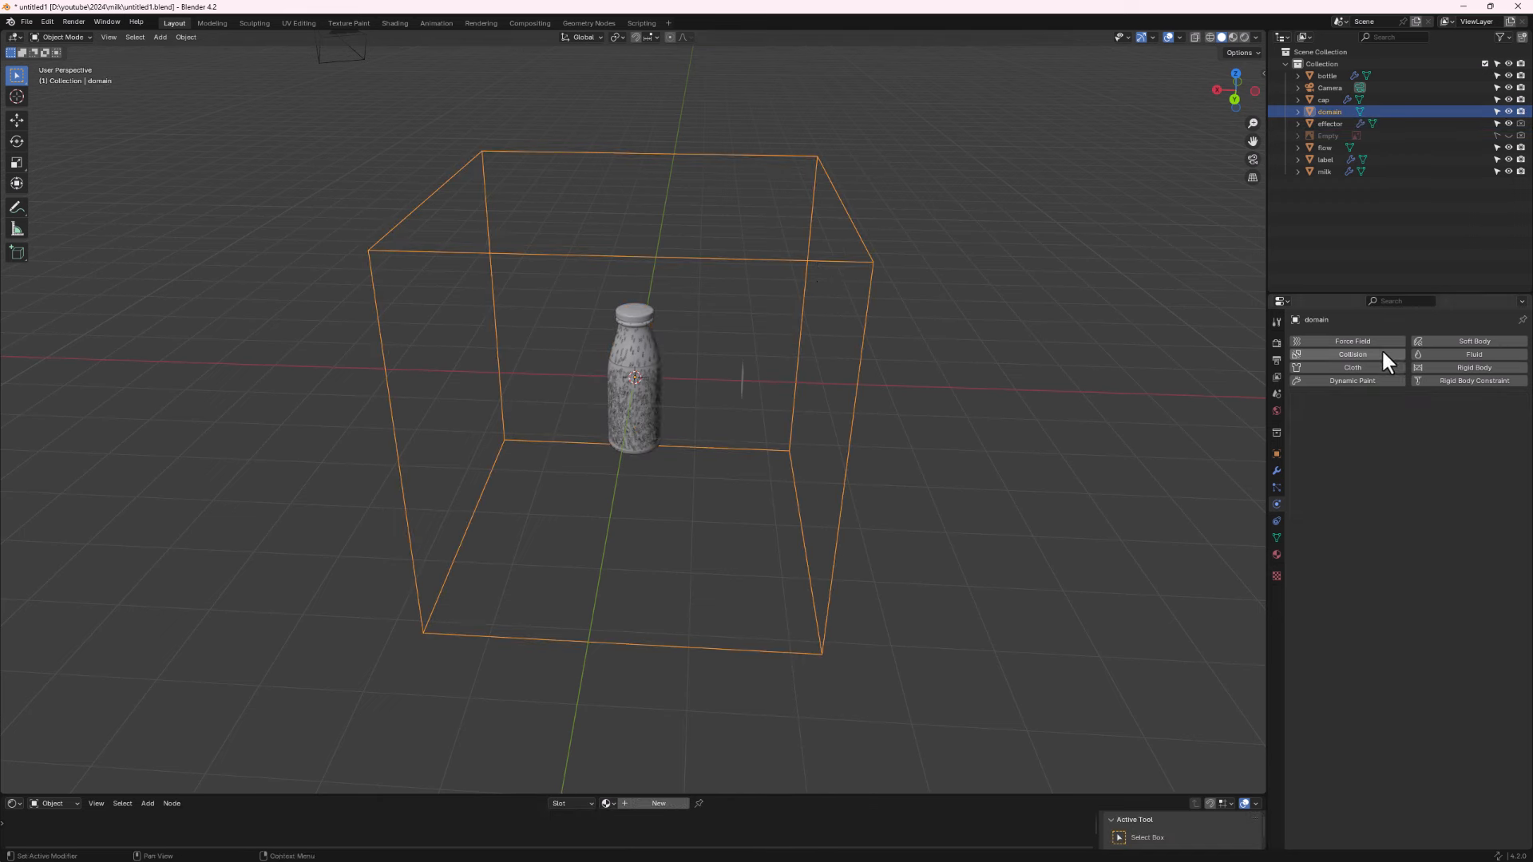
left_click(1466, 355)
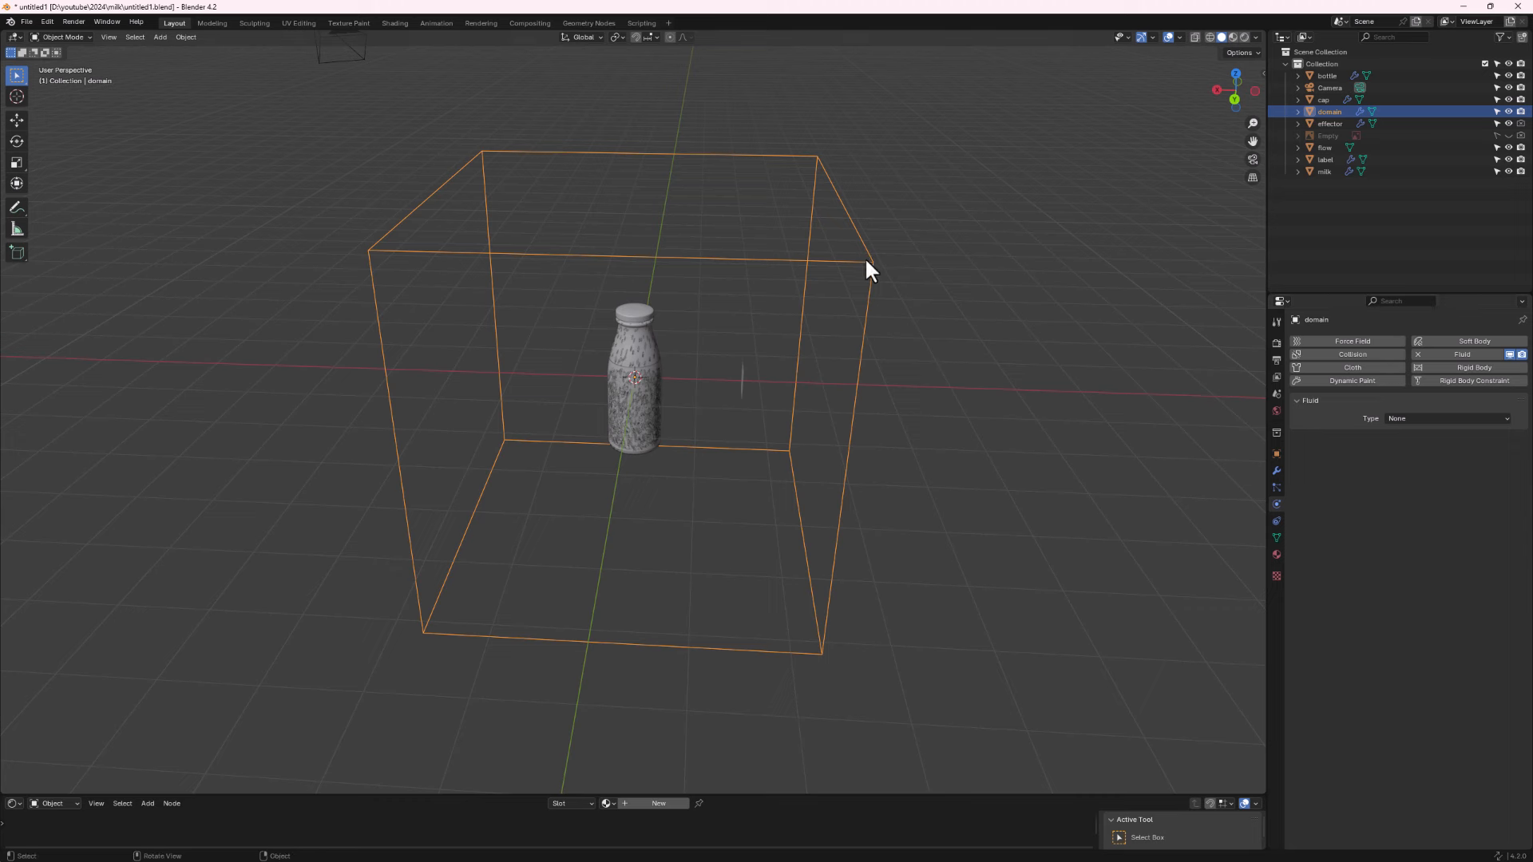
left_click(1416, 417)
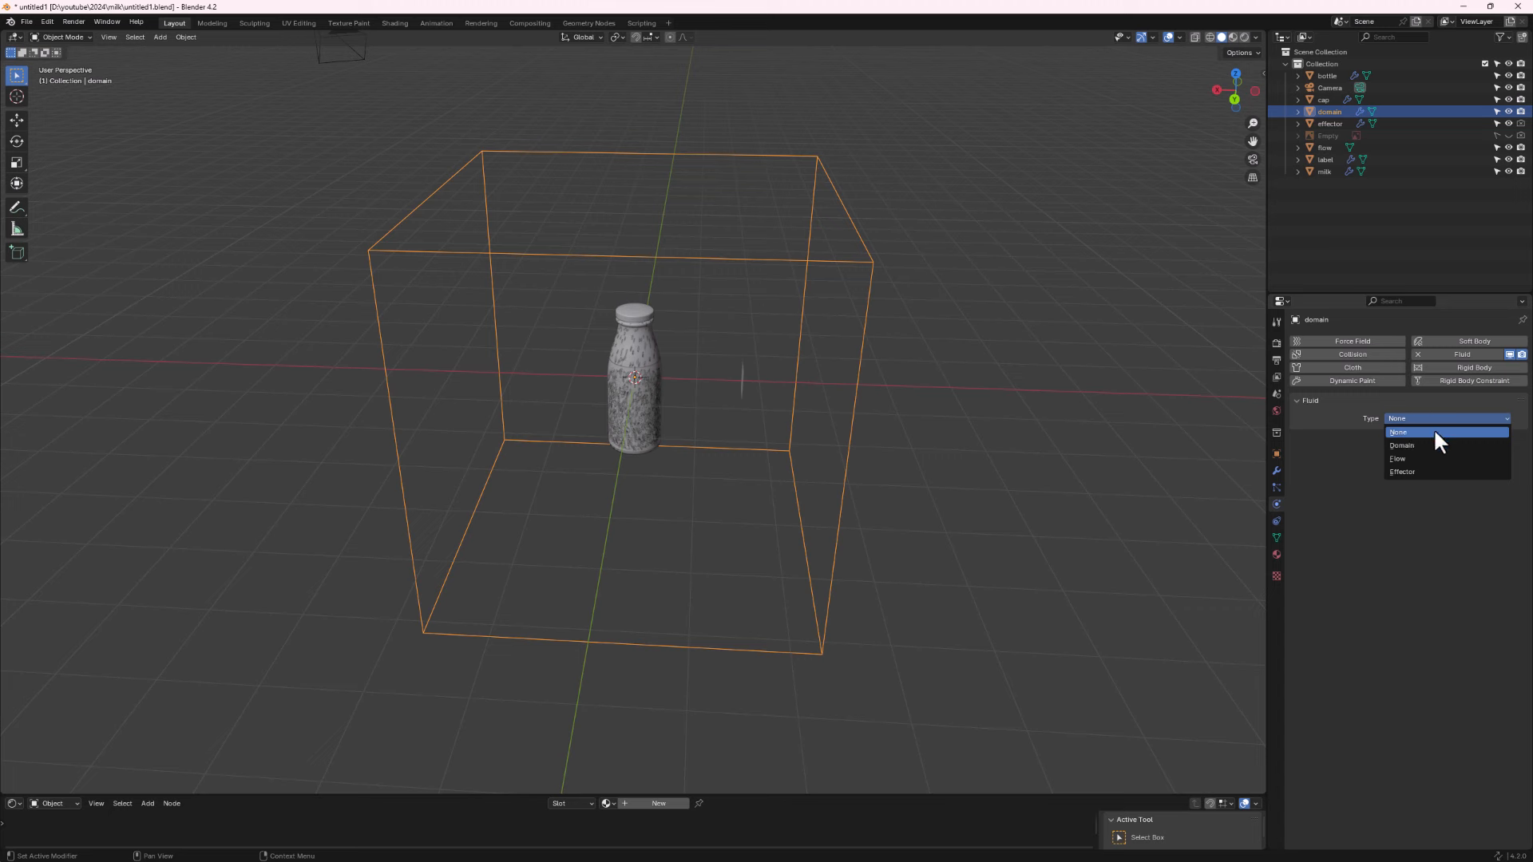
left_click(1416, 444)
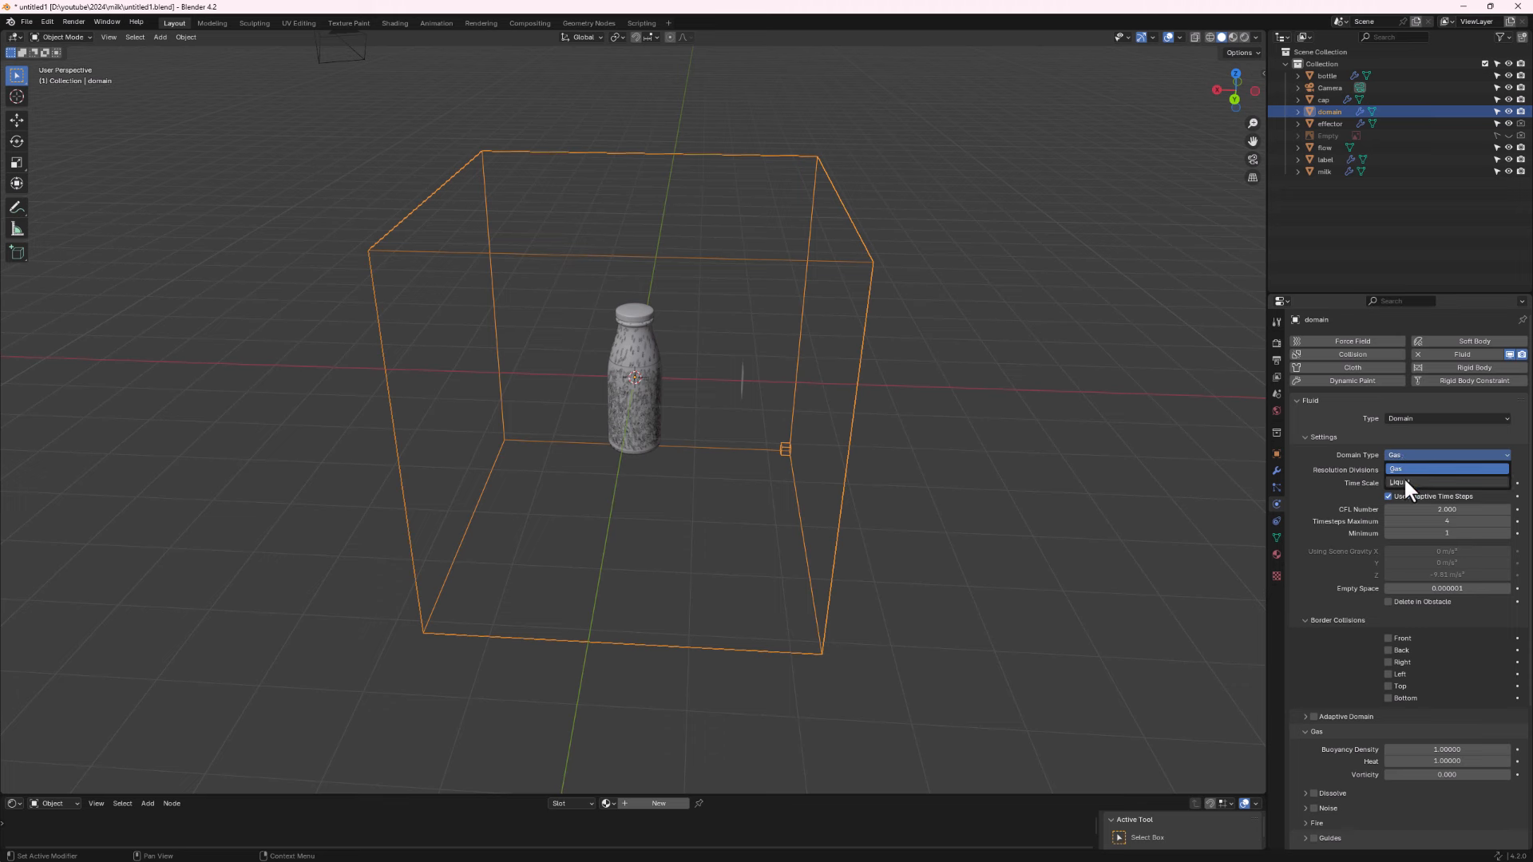
left_click(1402, 481)
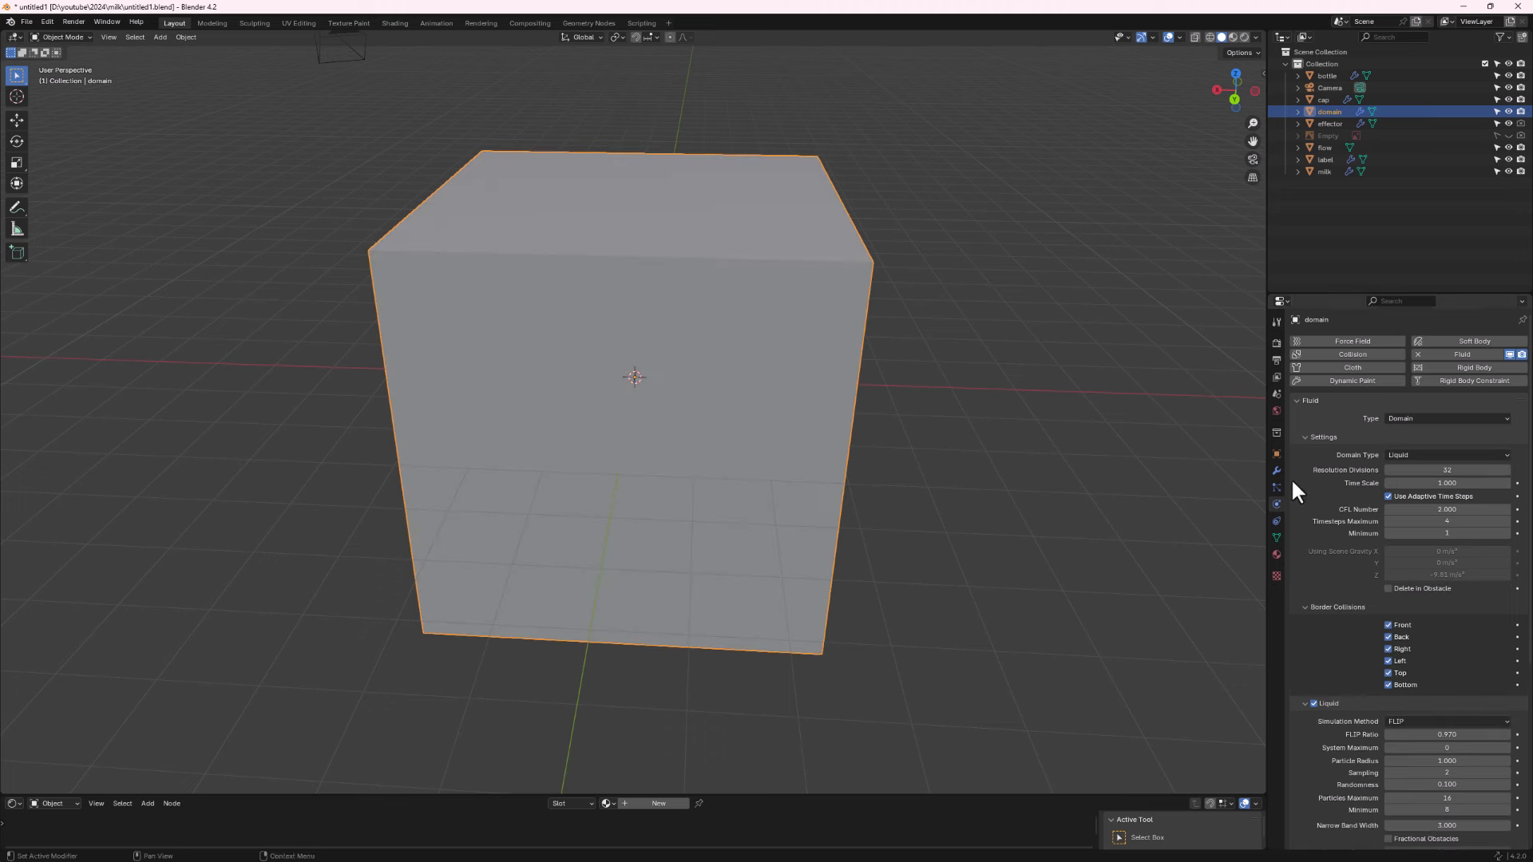
Set the domain box's viewport display to Bounds.
left_click(1276, 453)
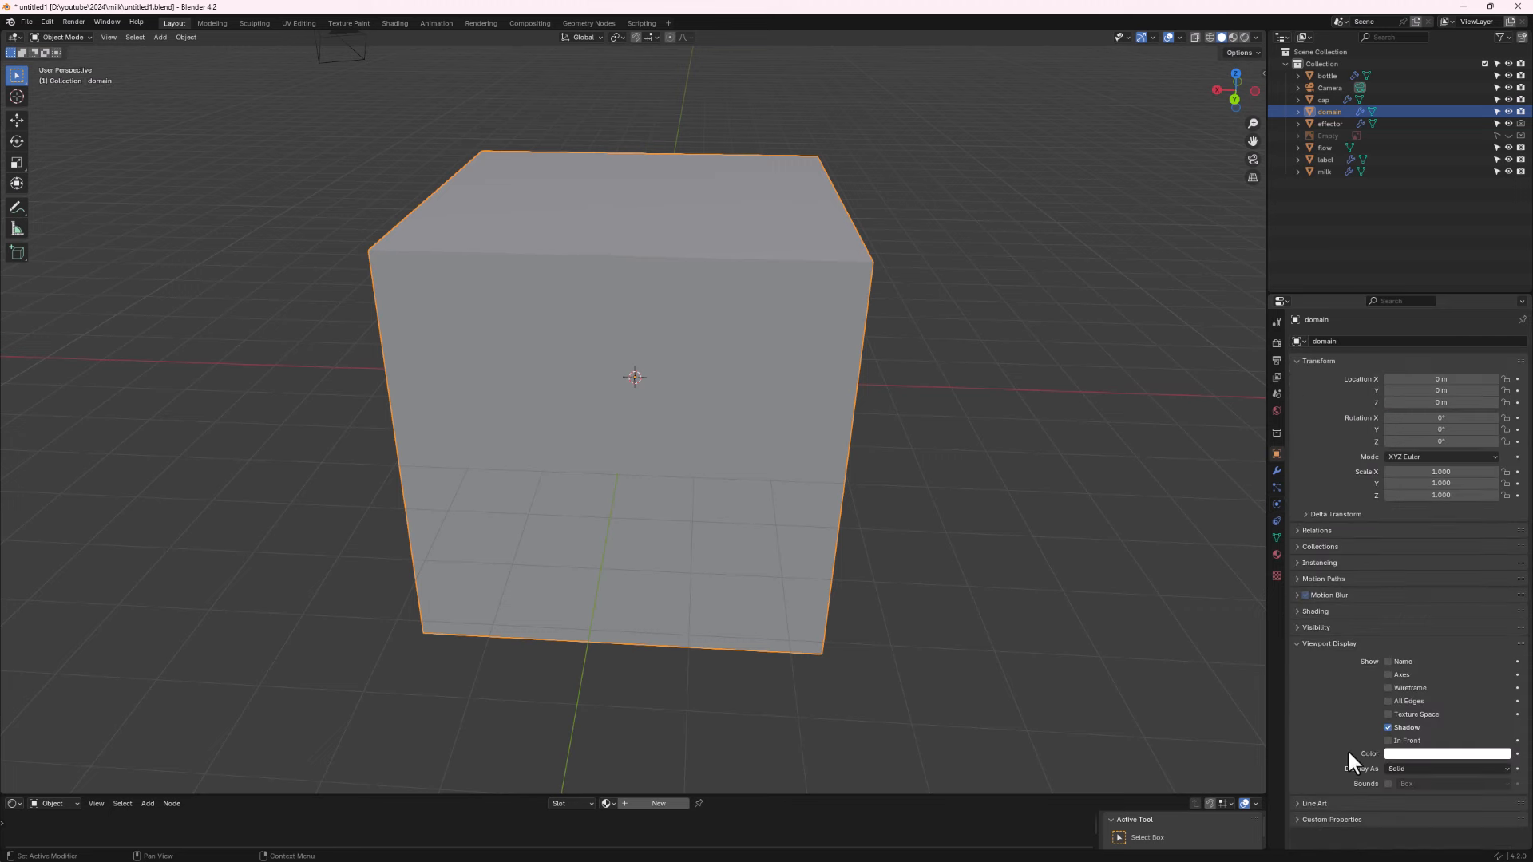
left_click(1399, 766)
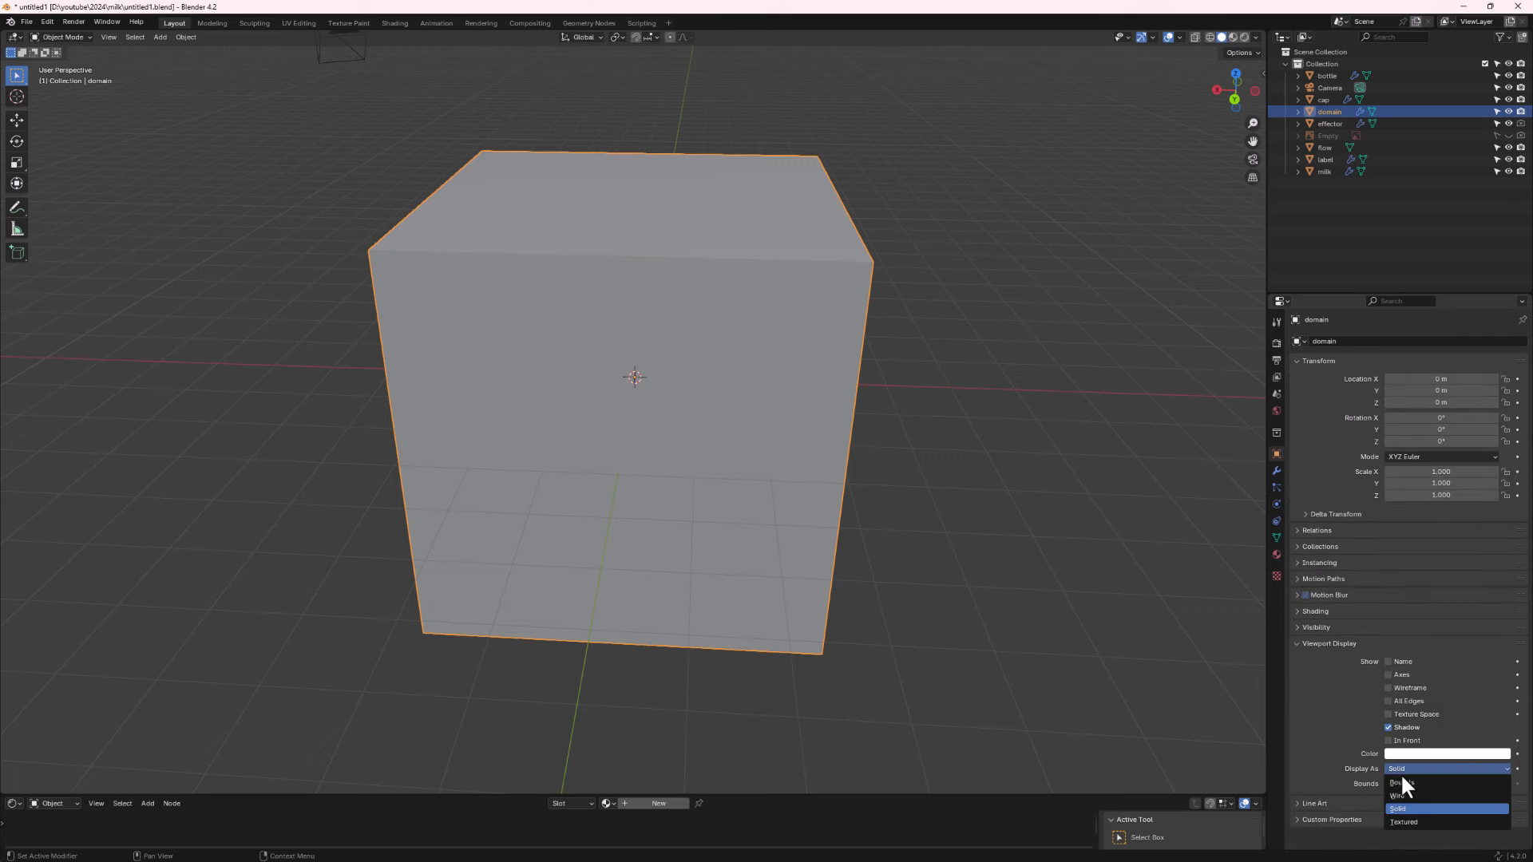
left_click(1407, 782)
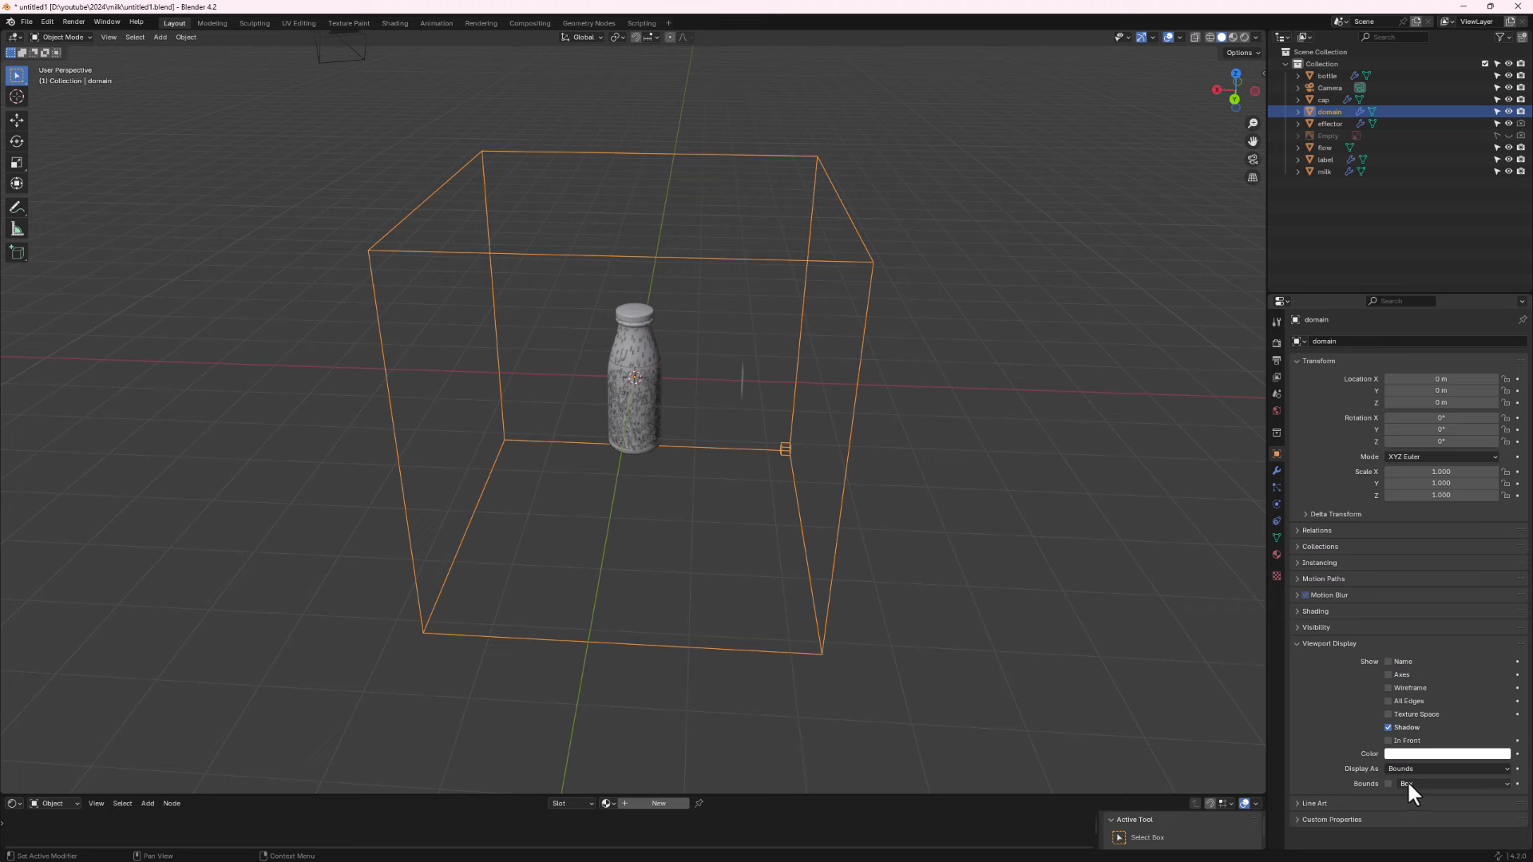
Set the domain's fluid resolution divisions to 64 and disable border collisions on all six sides.
left_click(1276, 505)
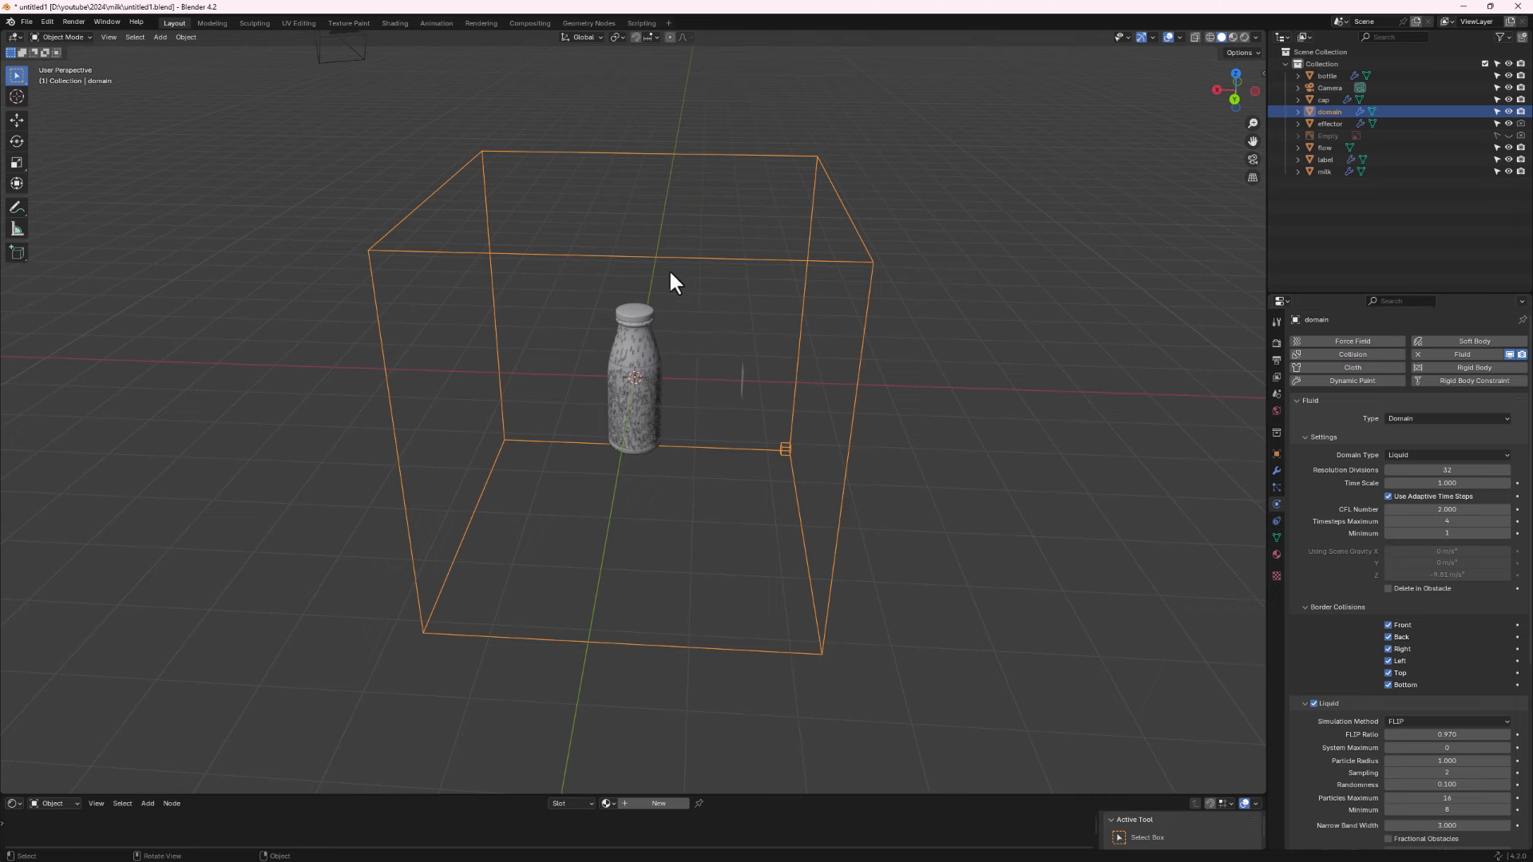
middle_click_drag(670, 273, 636, 274)
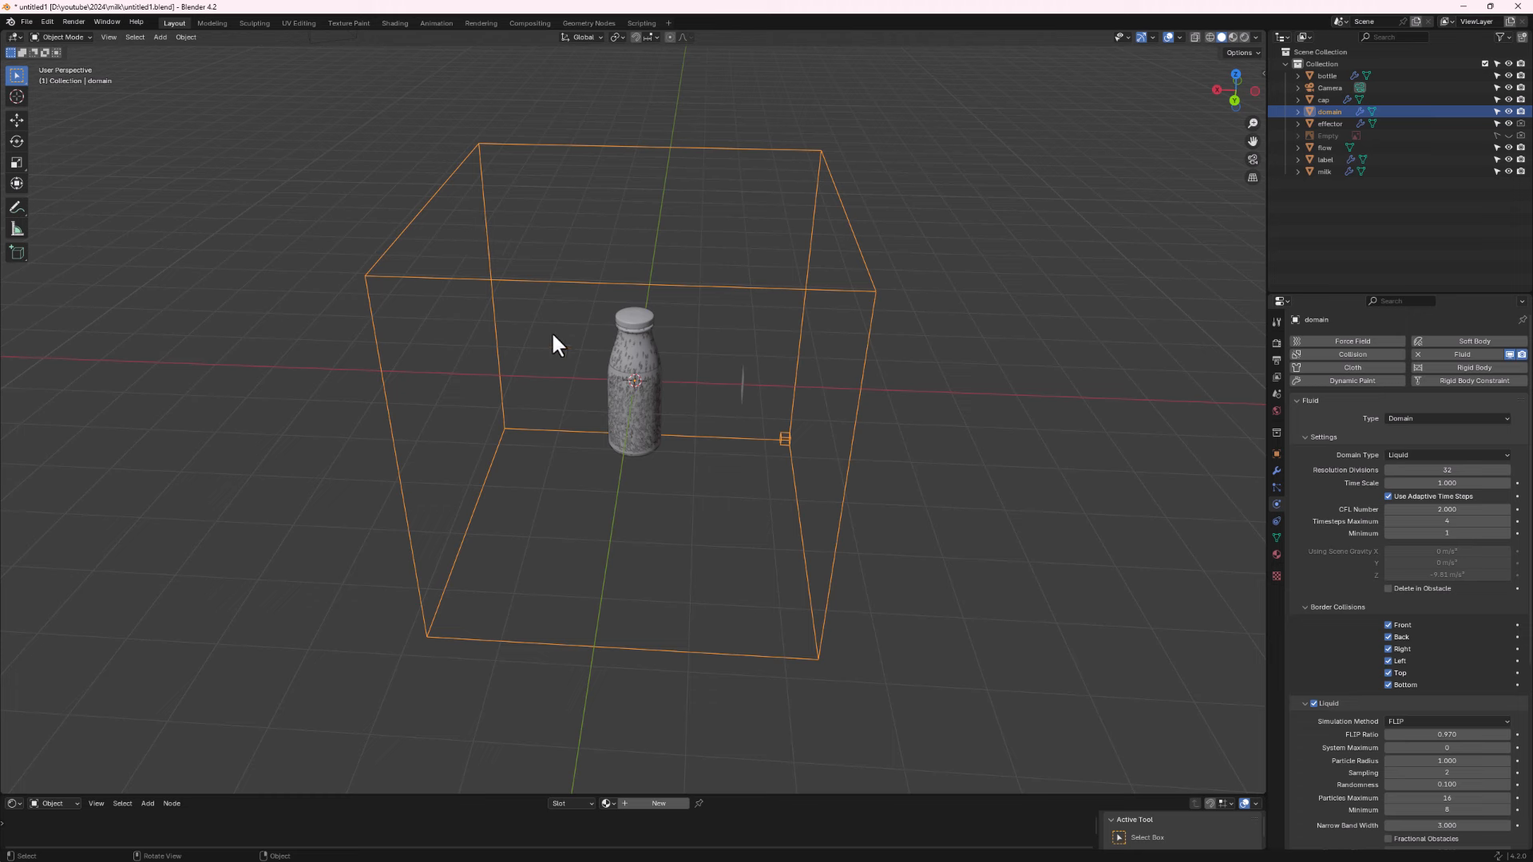
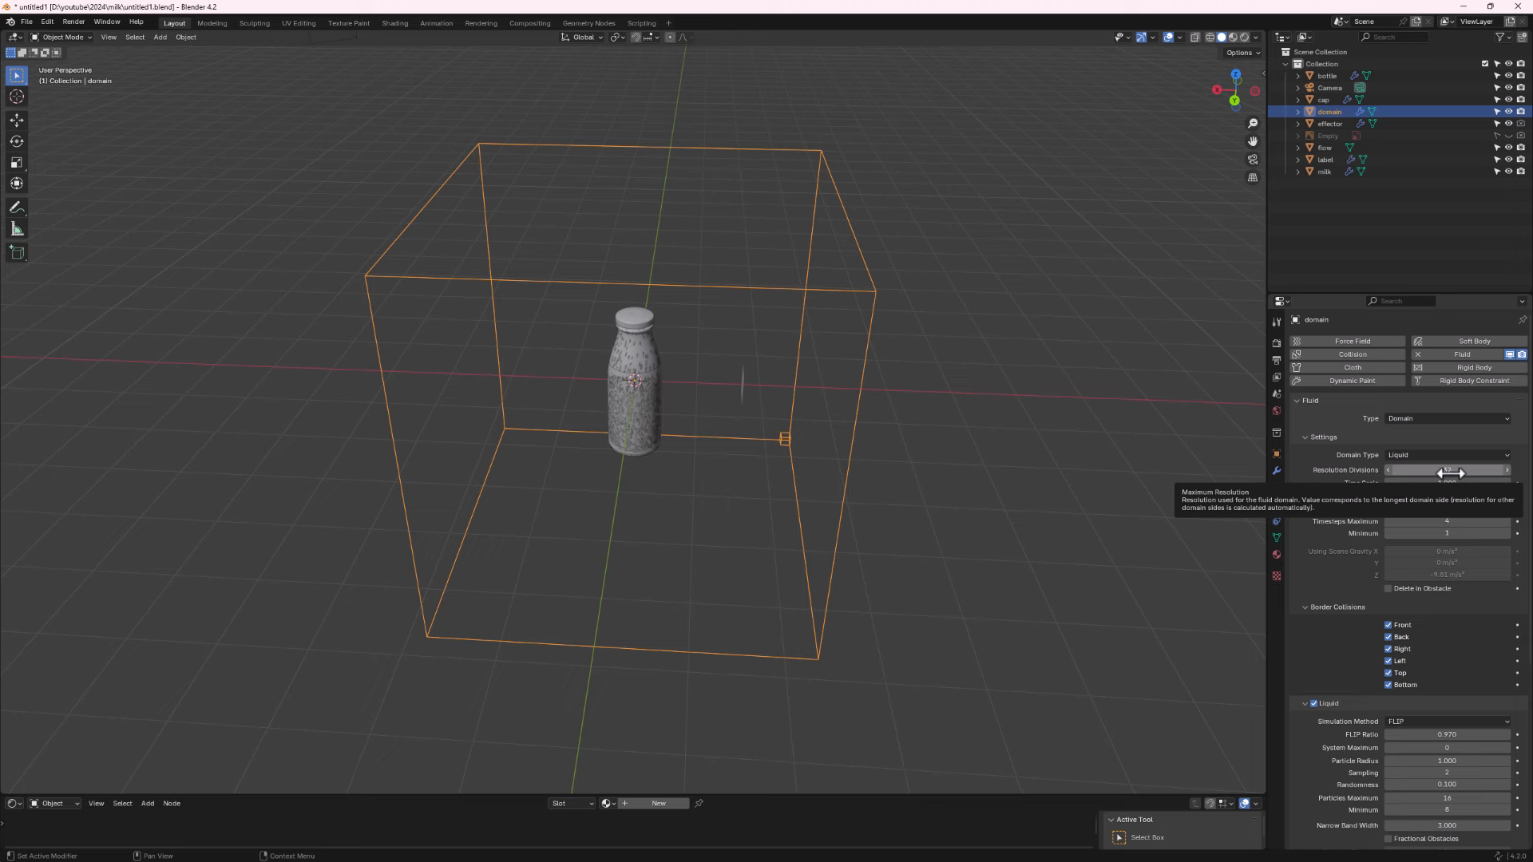
left_click(1451, 473)
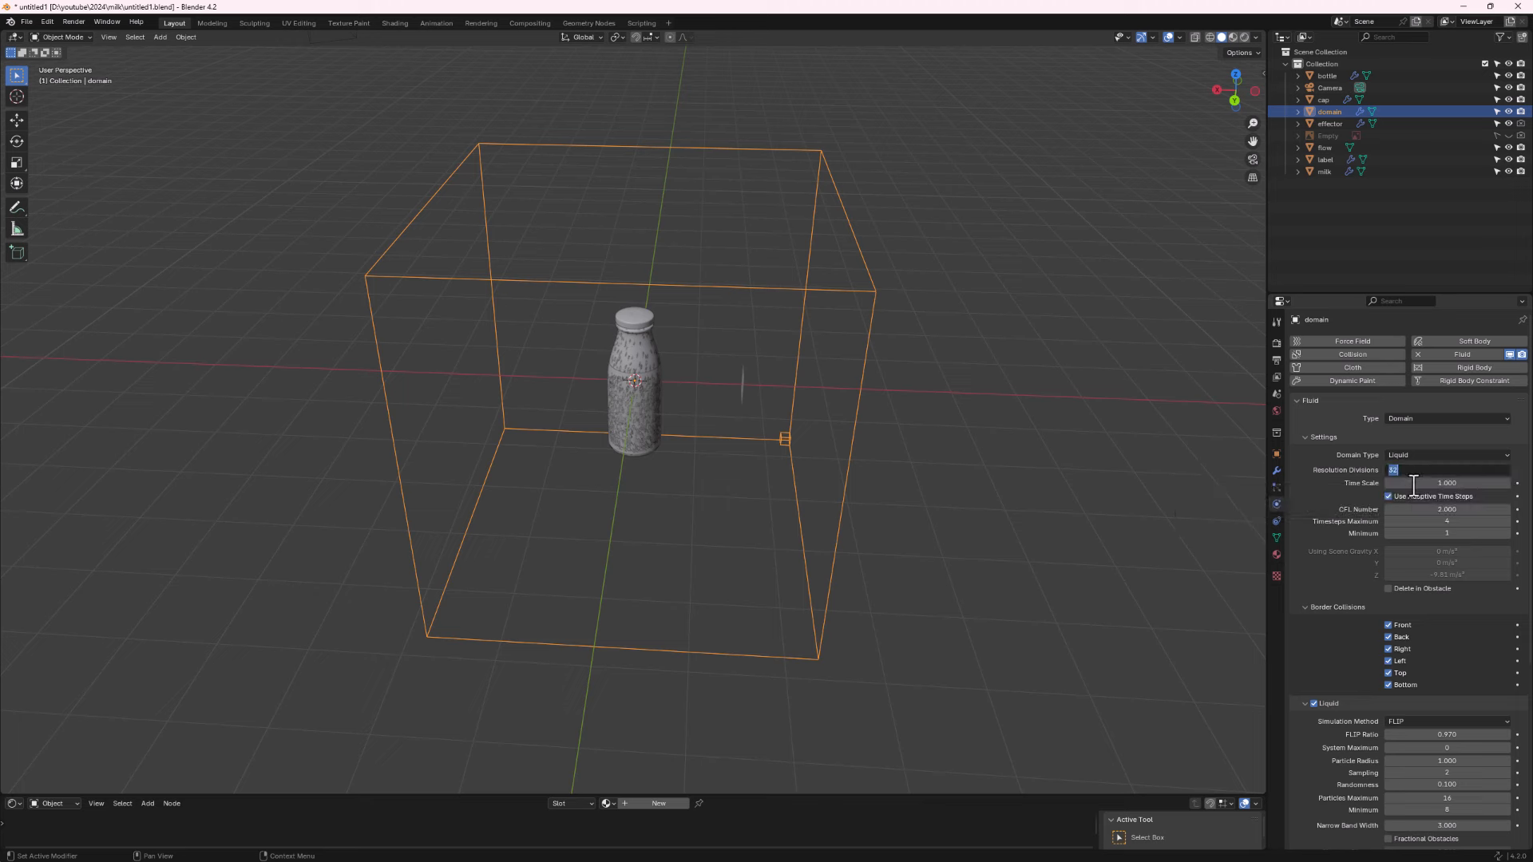
type("64")
key("Return")
scroll(1367, 619, "down", 2)
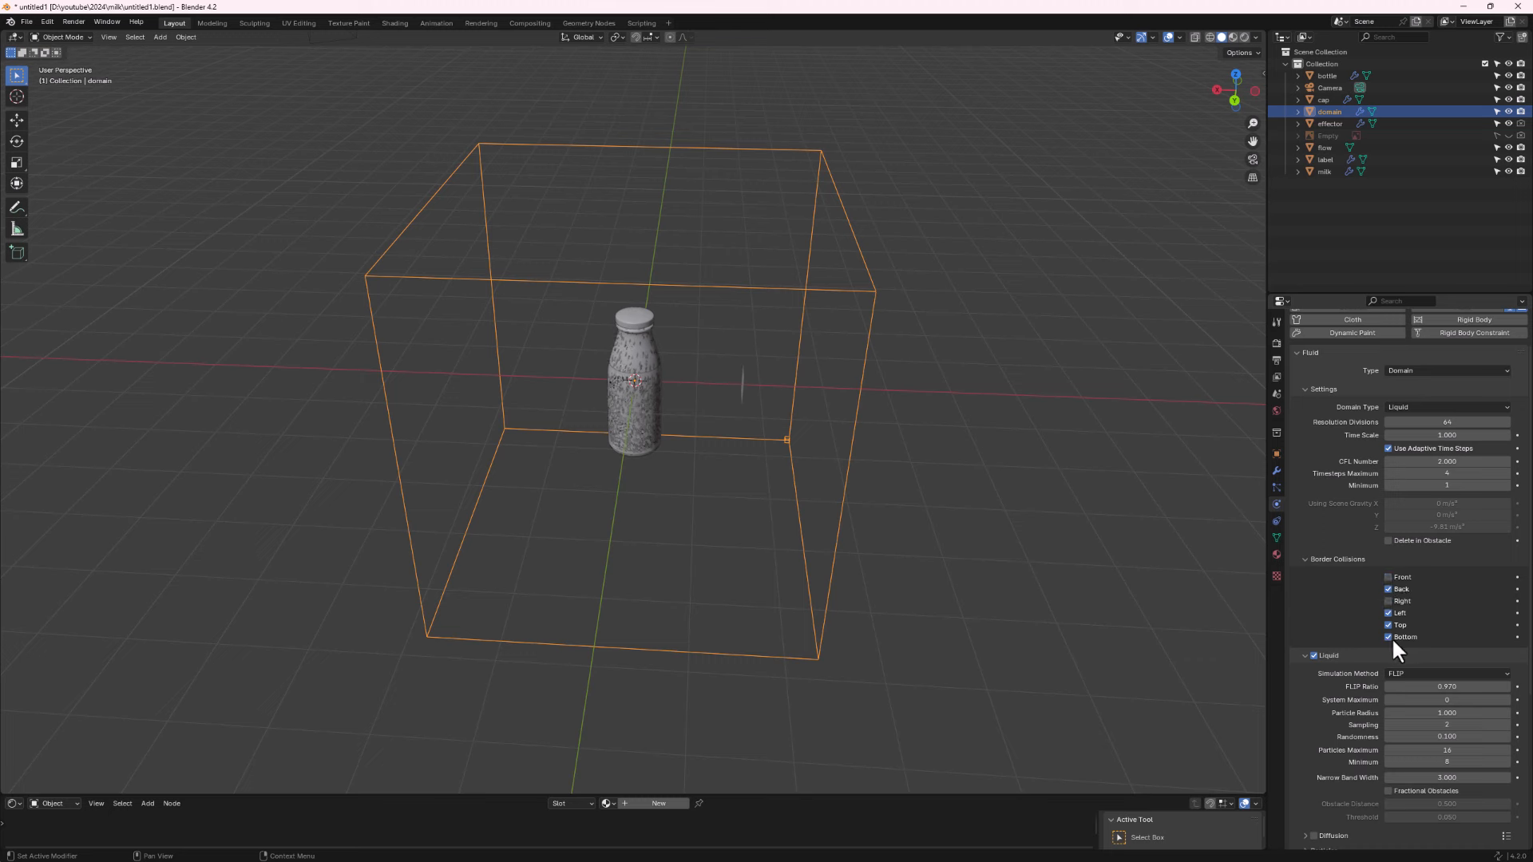
left_click(1388, 588)
Set the Gravity field weight of the fluid domain to 0.
scroll(1387, 618, "down", 6)
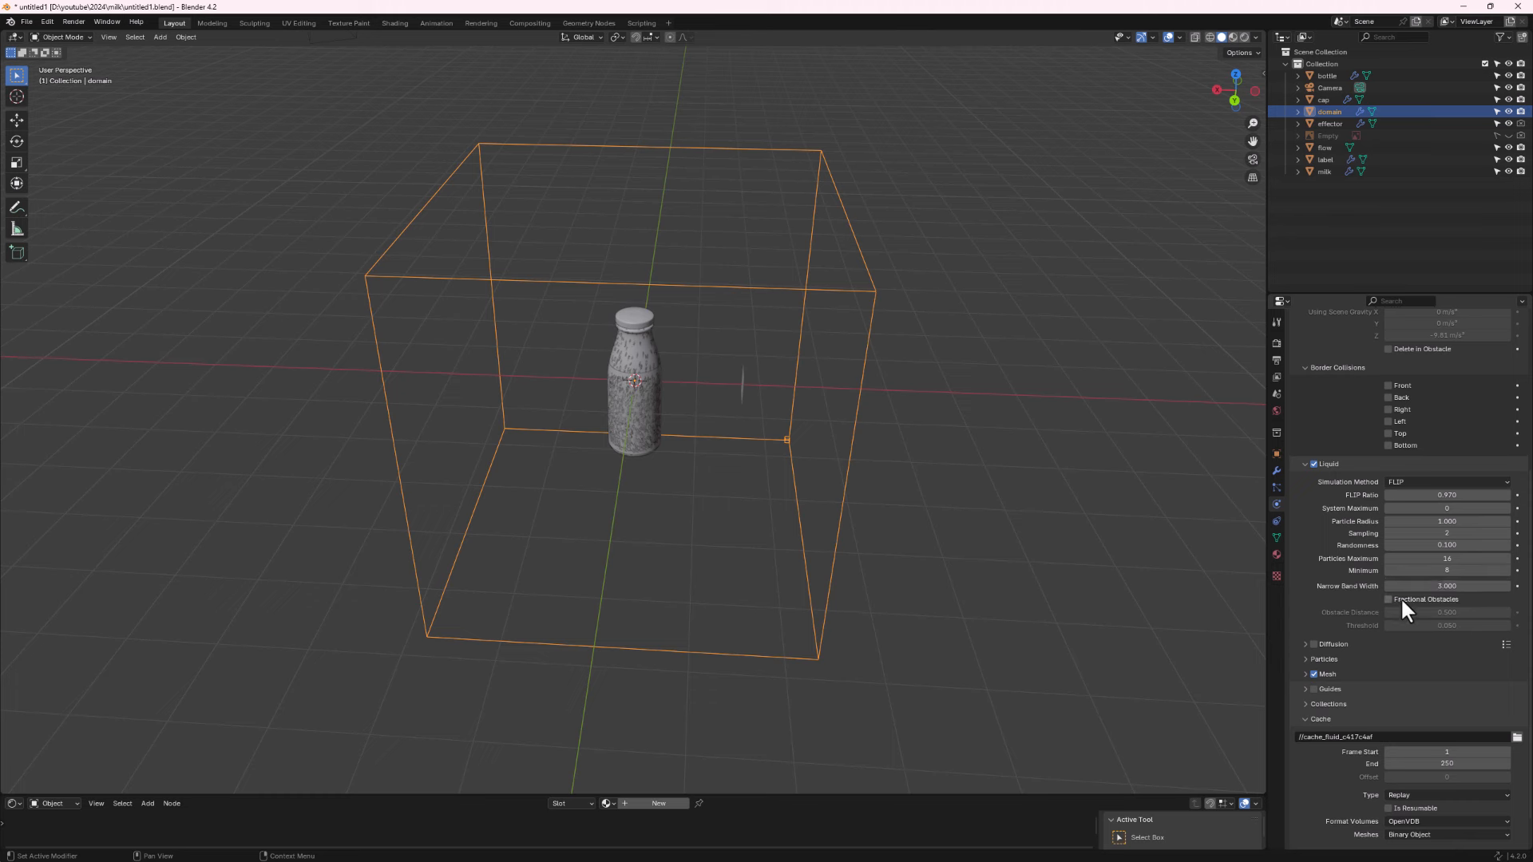
scroll(1400, 597, "down", 2)
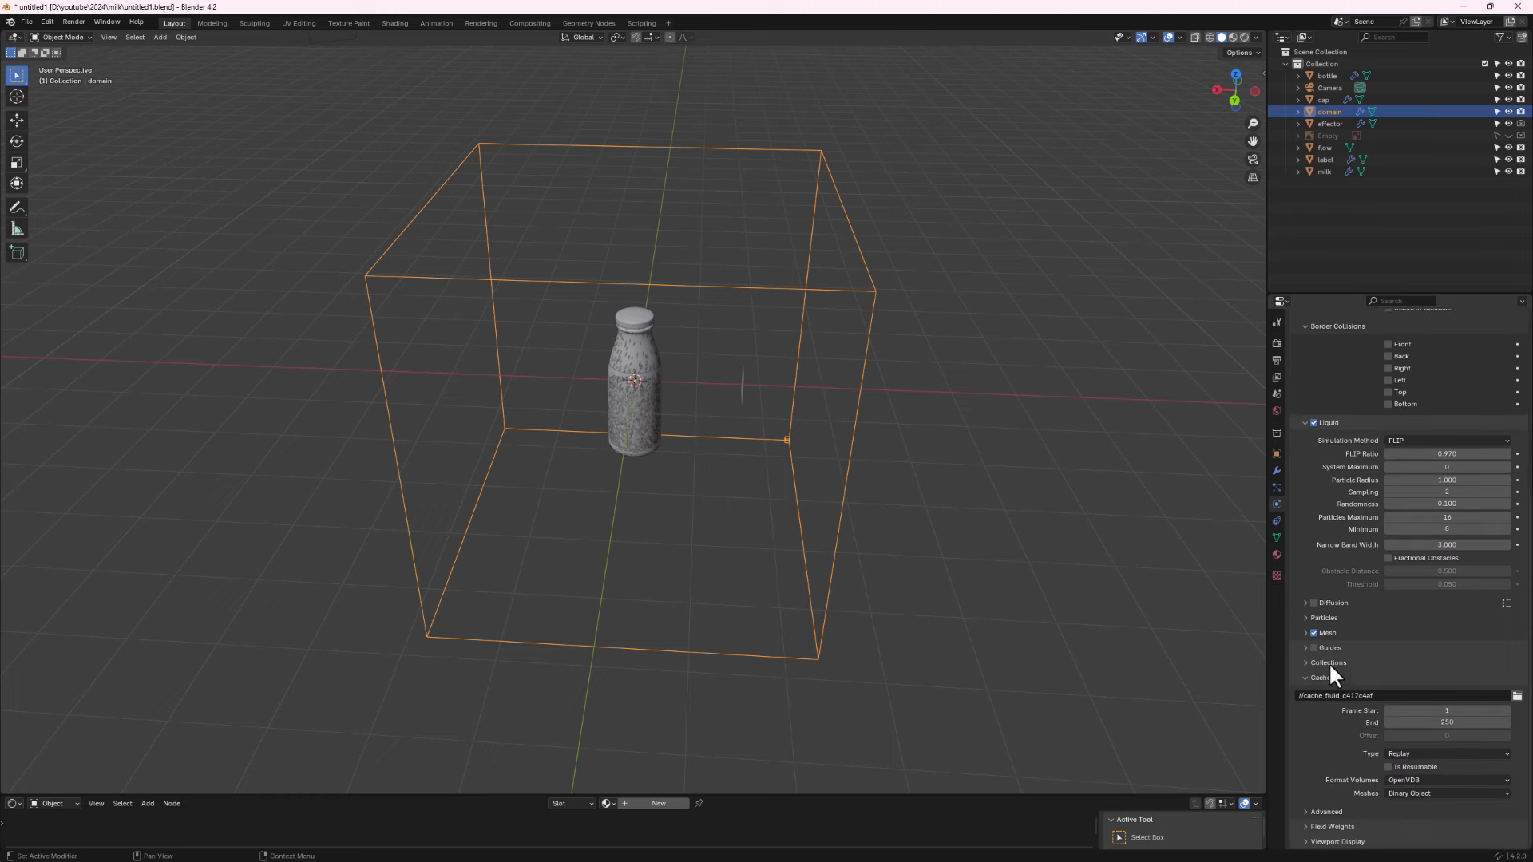
left_click(1306, 827)
scroll(1335, 806, "down", 6)
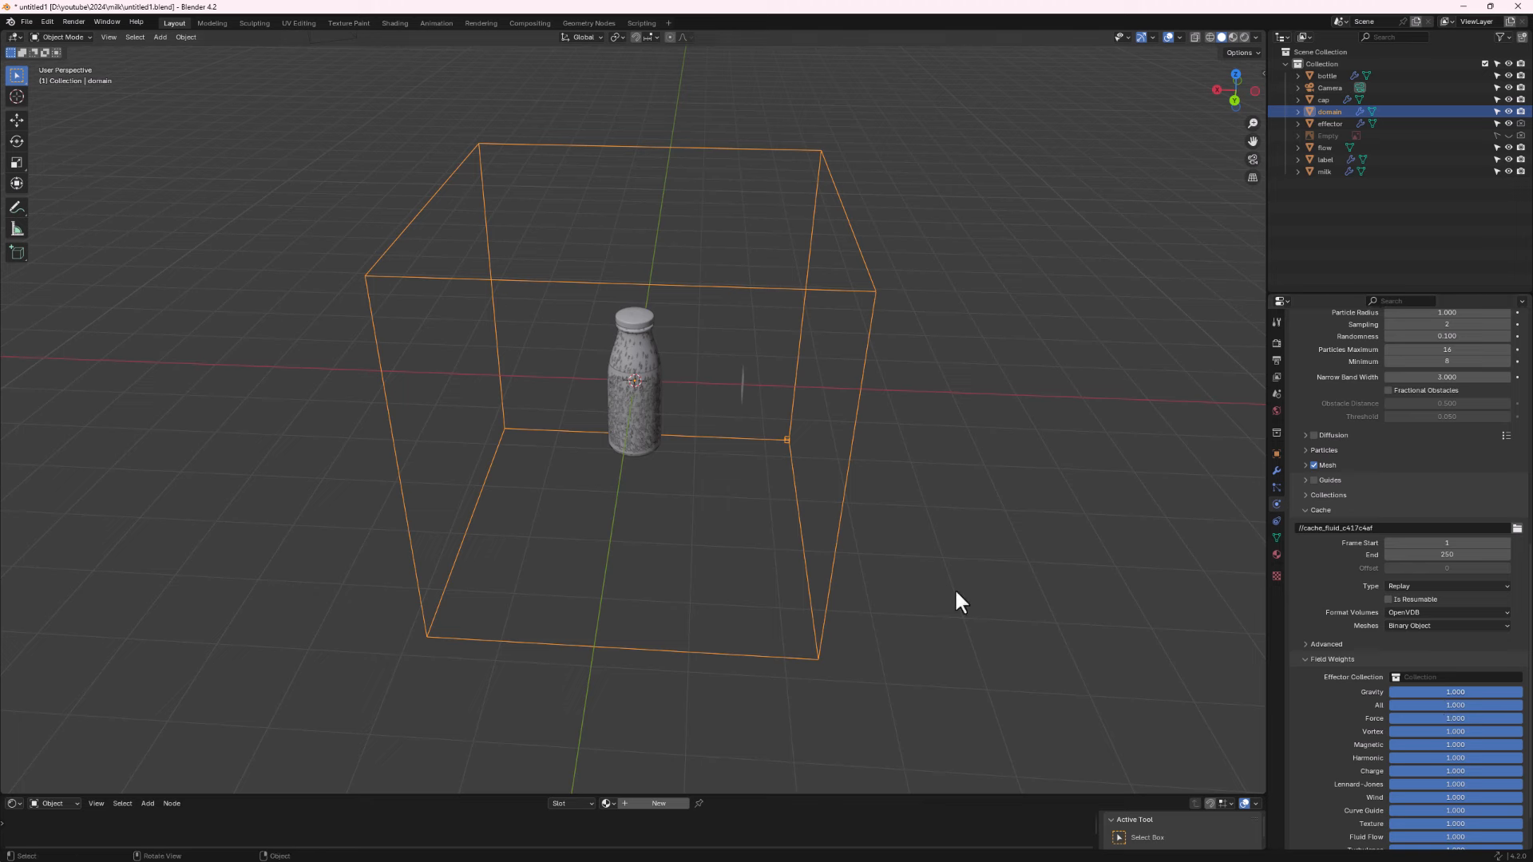
left_click_drag(1469, 690, 1394, 691)
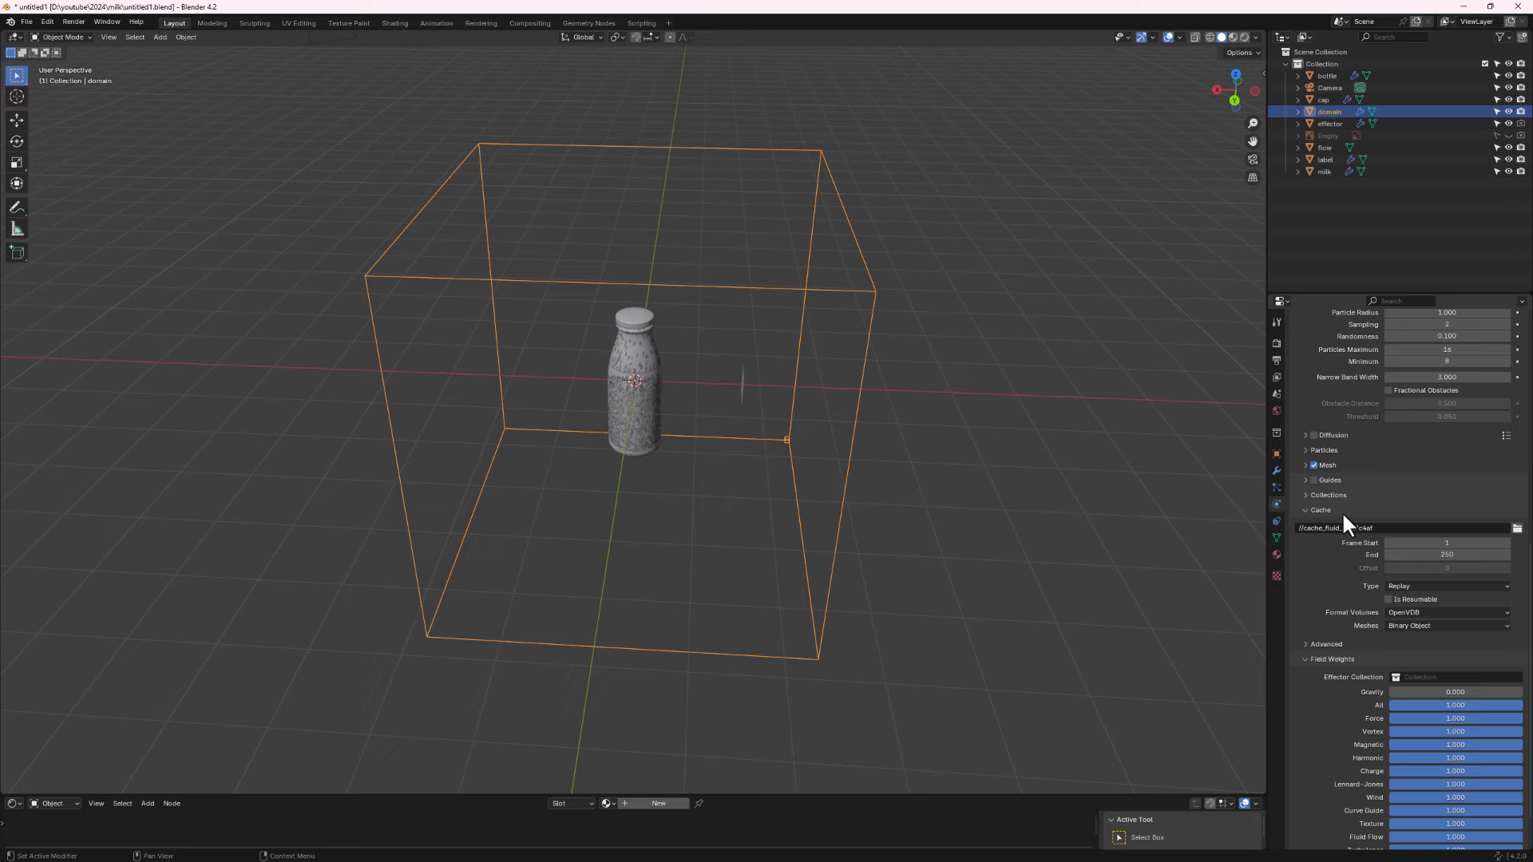
Configure the domain's fluid cache with end frame 70, type Modular and Is Resumable enabled.
left_click(1447, 555)
type("70")
key("Return")
left_click(1423, 587)
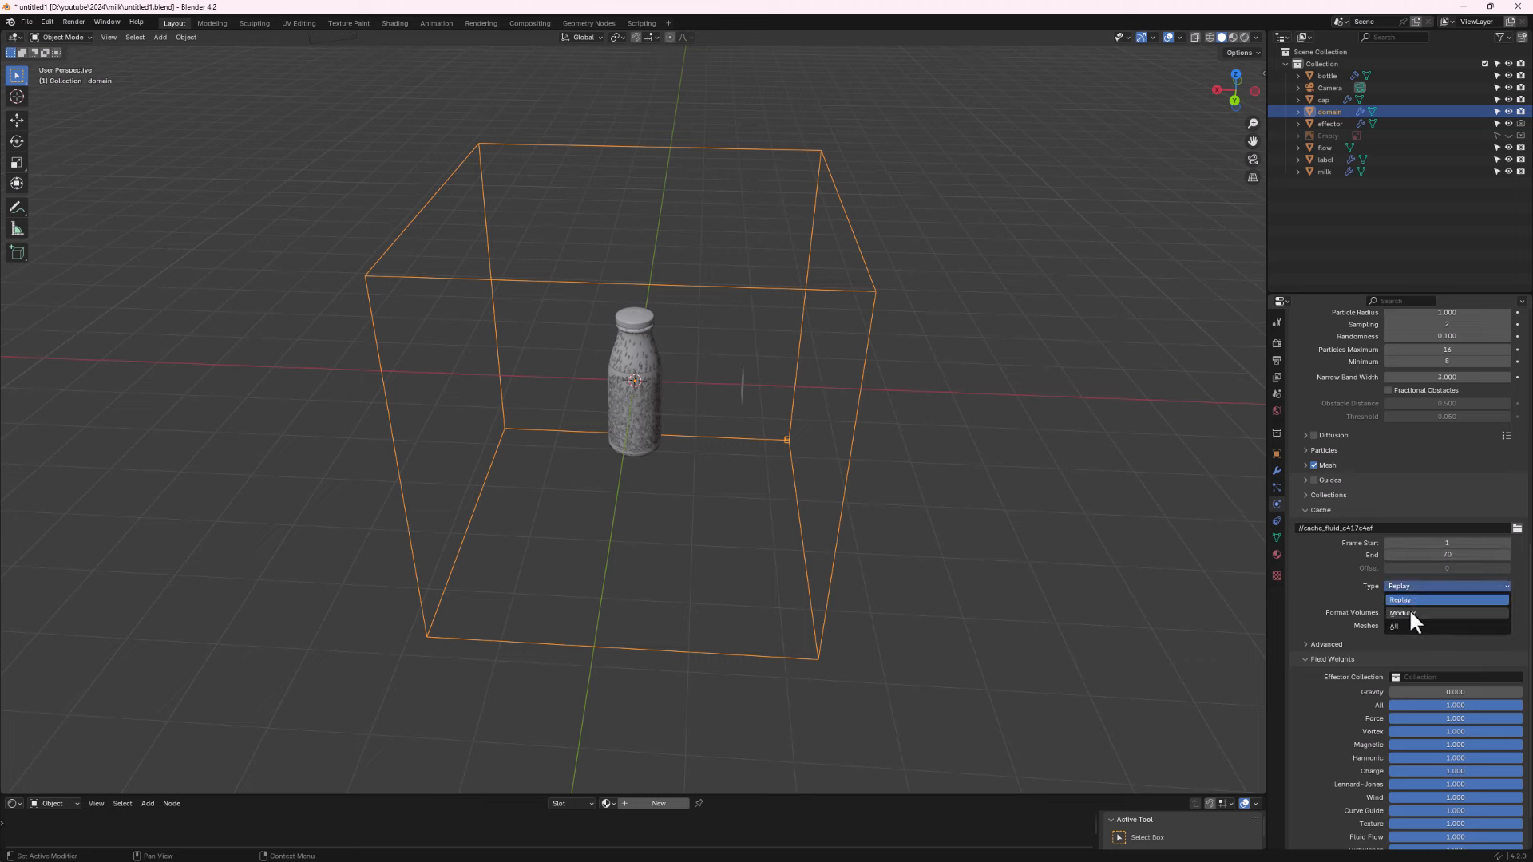
left_click(1410, 613)
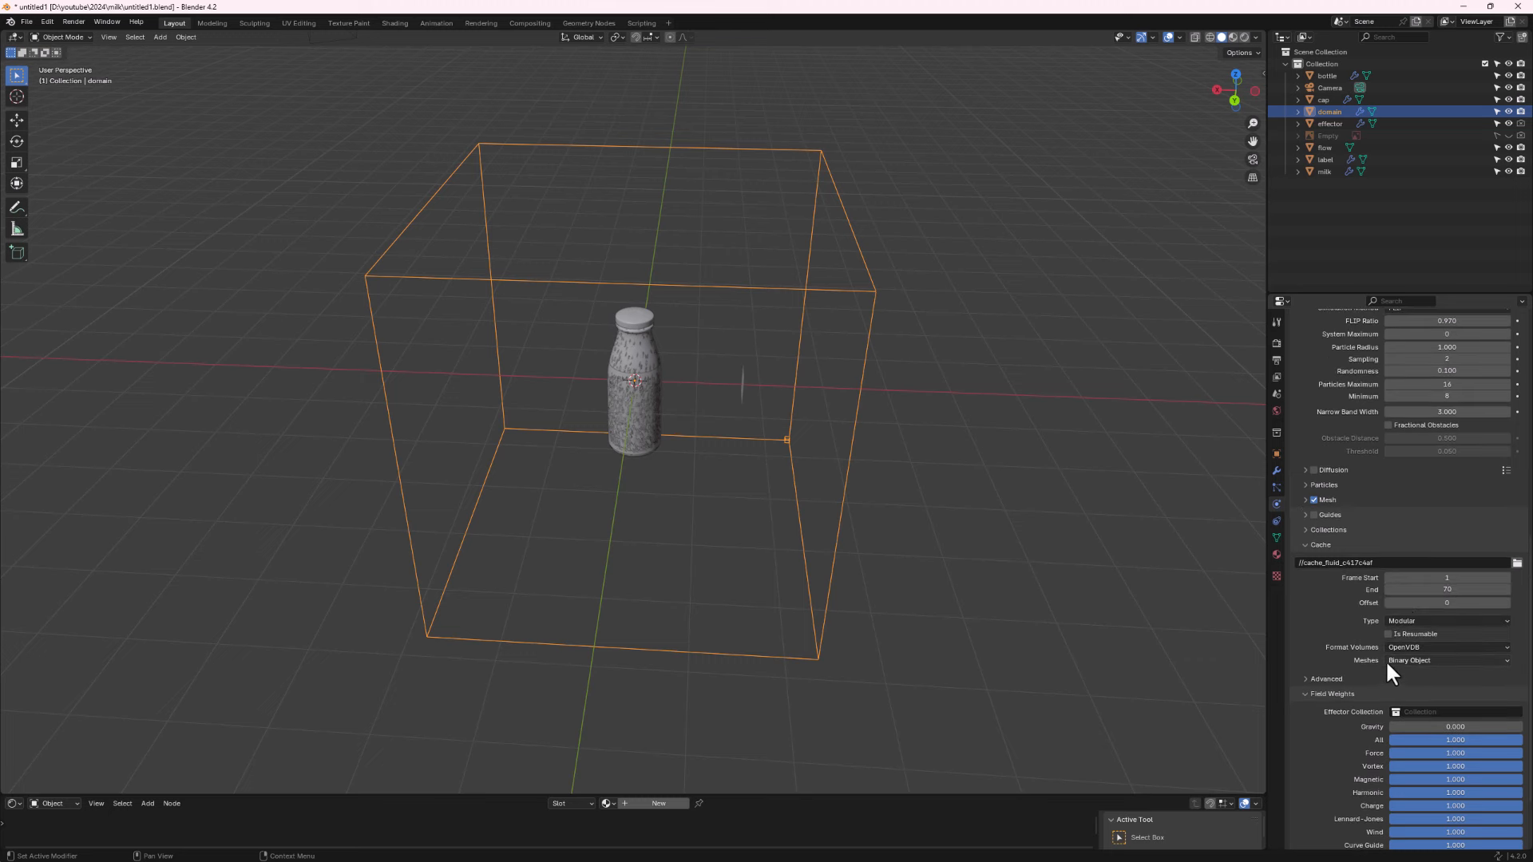
left_click(1388, 634)
scroll(1386, 634, "down", 1)
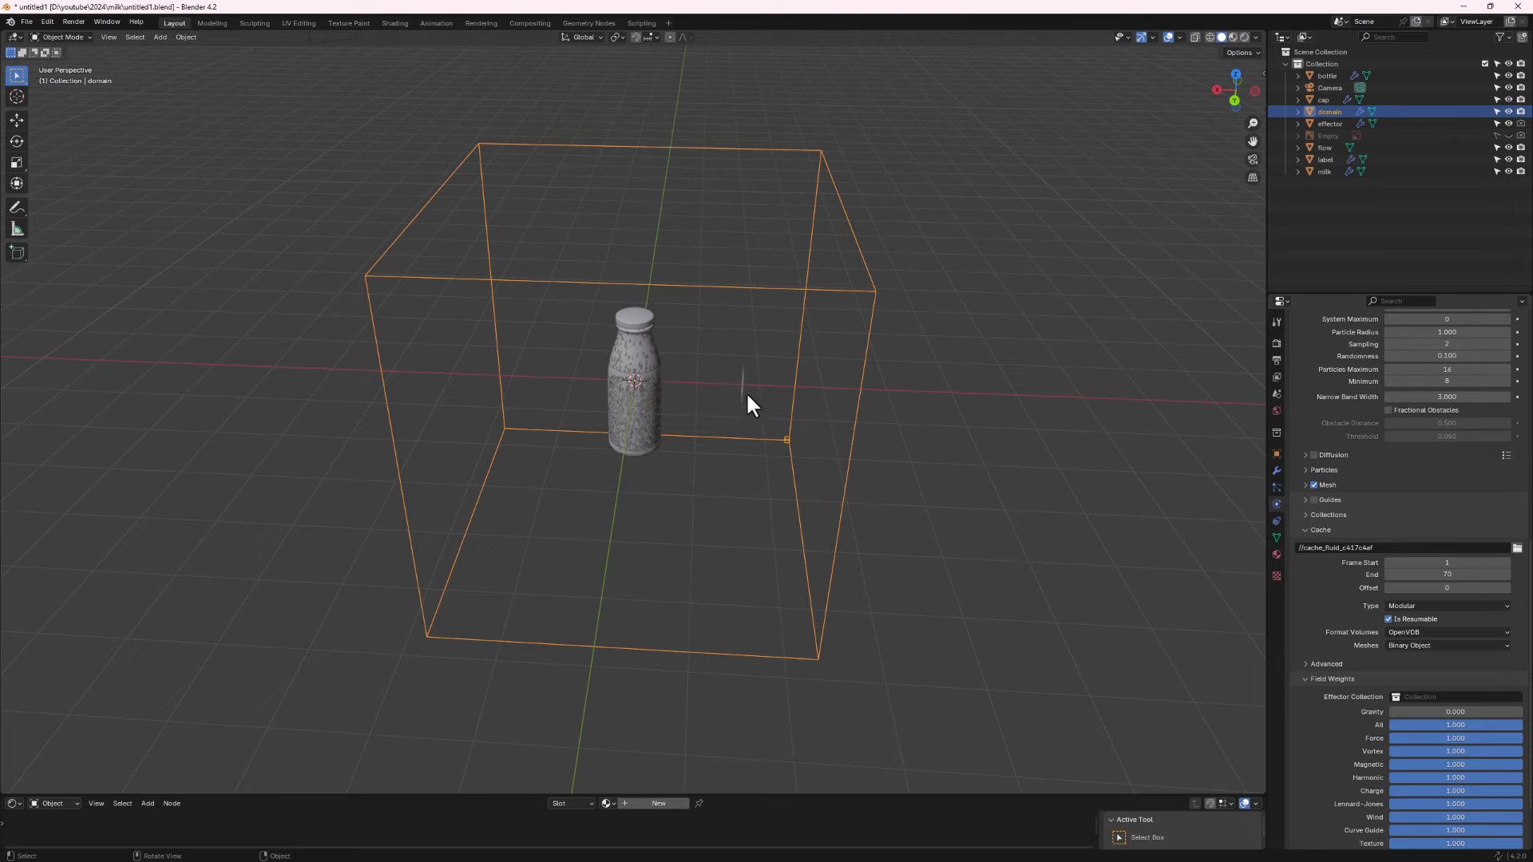
Add Fluid physics to the small flow plane beside the bottle, with type Flow and flow type Liquid.
scroll(734, 400, "up", 2)
middle_click_drag(735, 401, 759, 383)
left_click(768, 369)
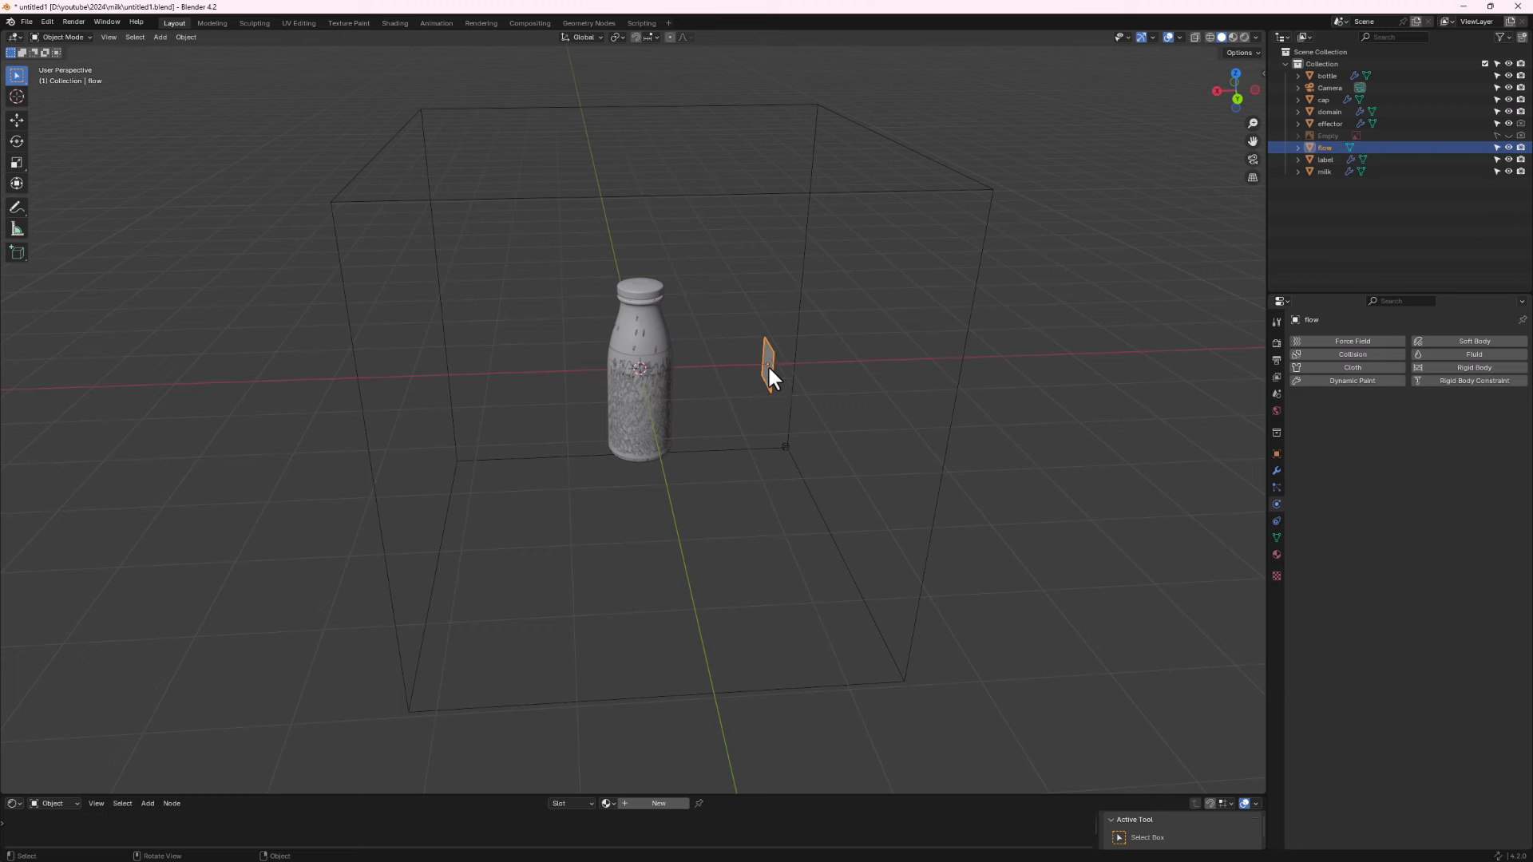
left_click(1464, 352)
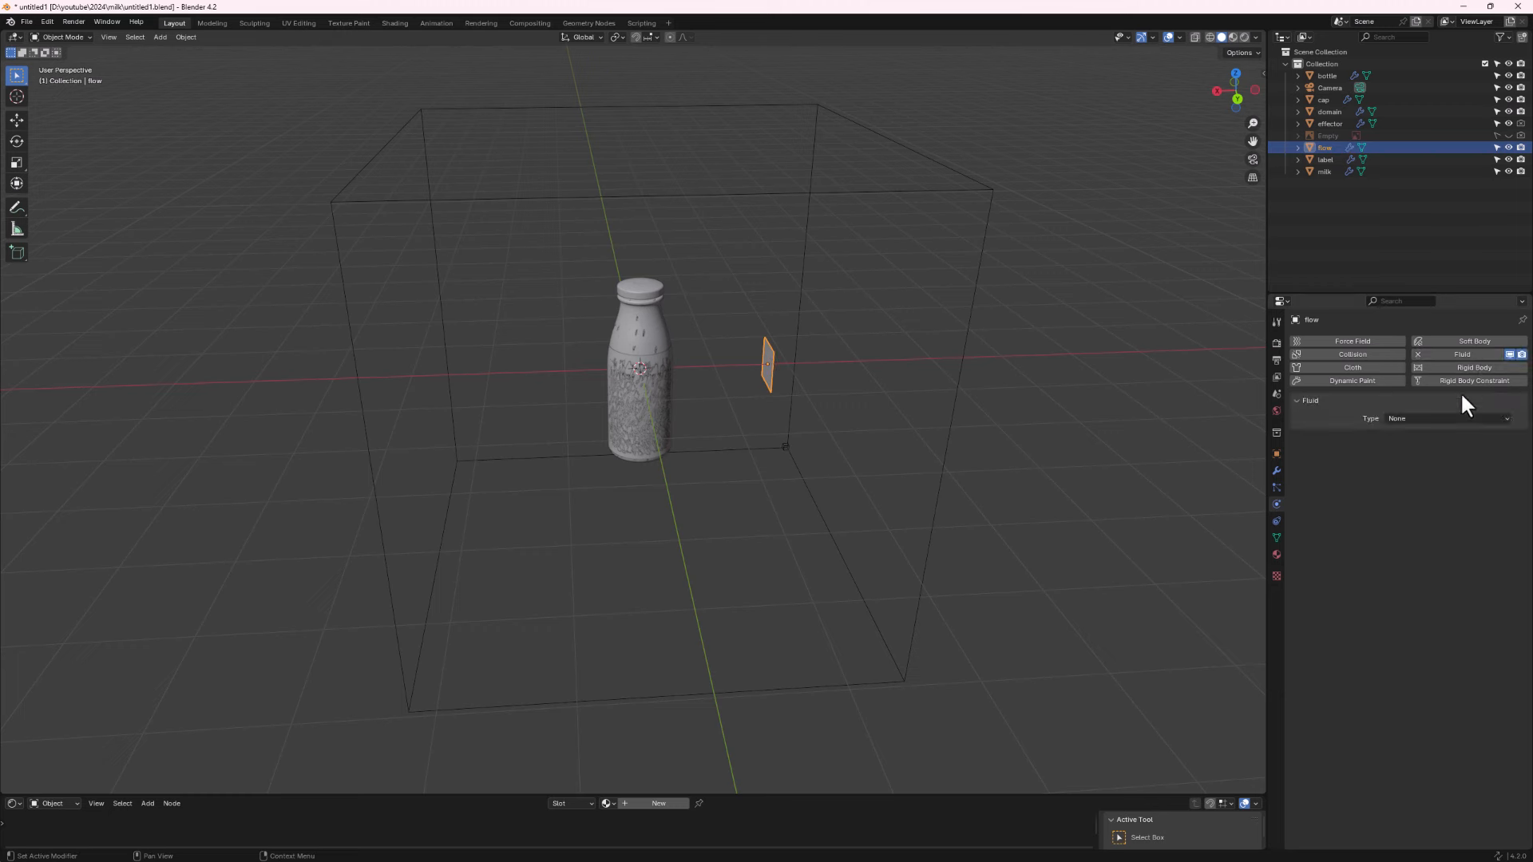
left_click(1429, 418)
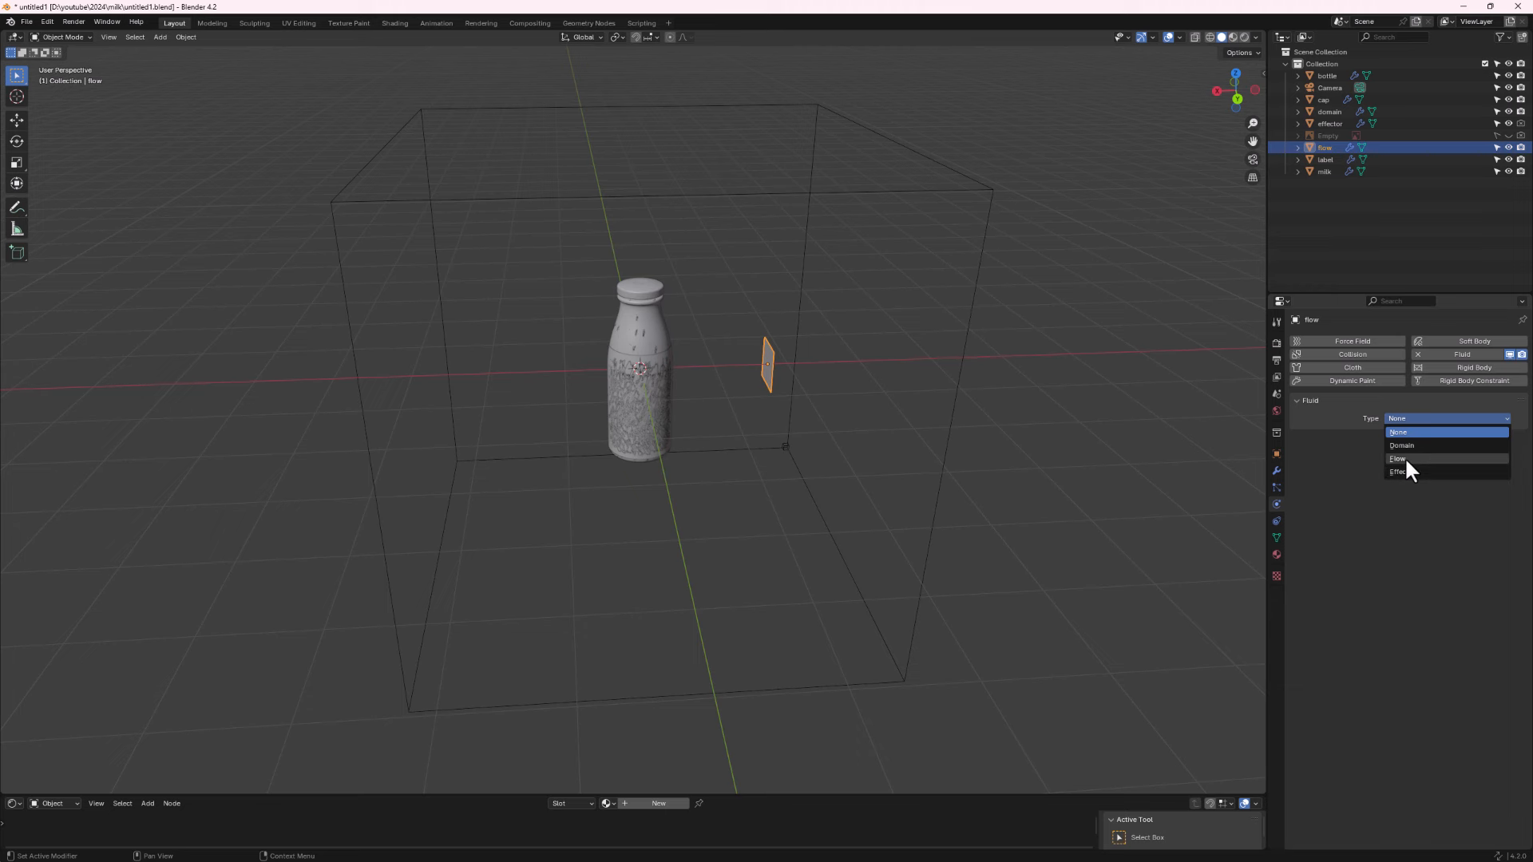
left_click(1404, 458)
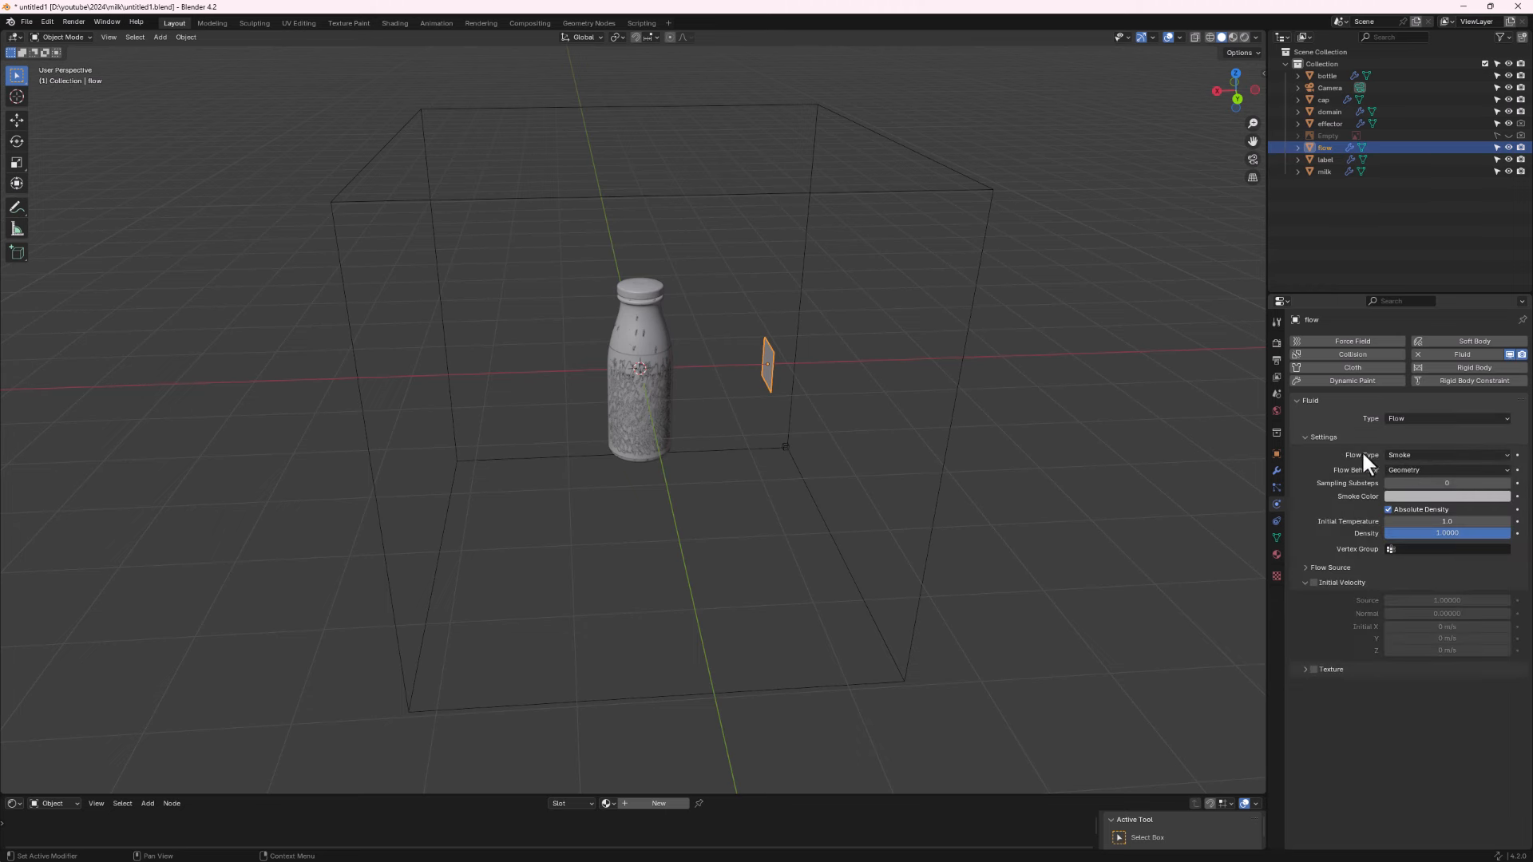
left_click(1409, 452)
left_click(1402, 508)
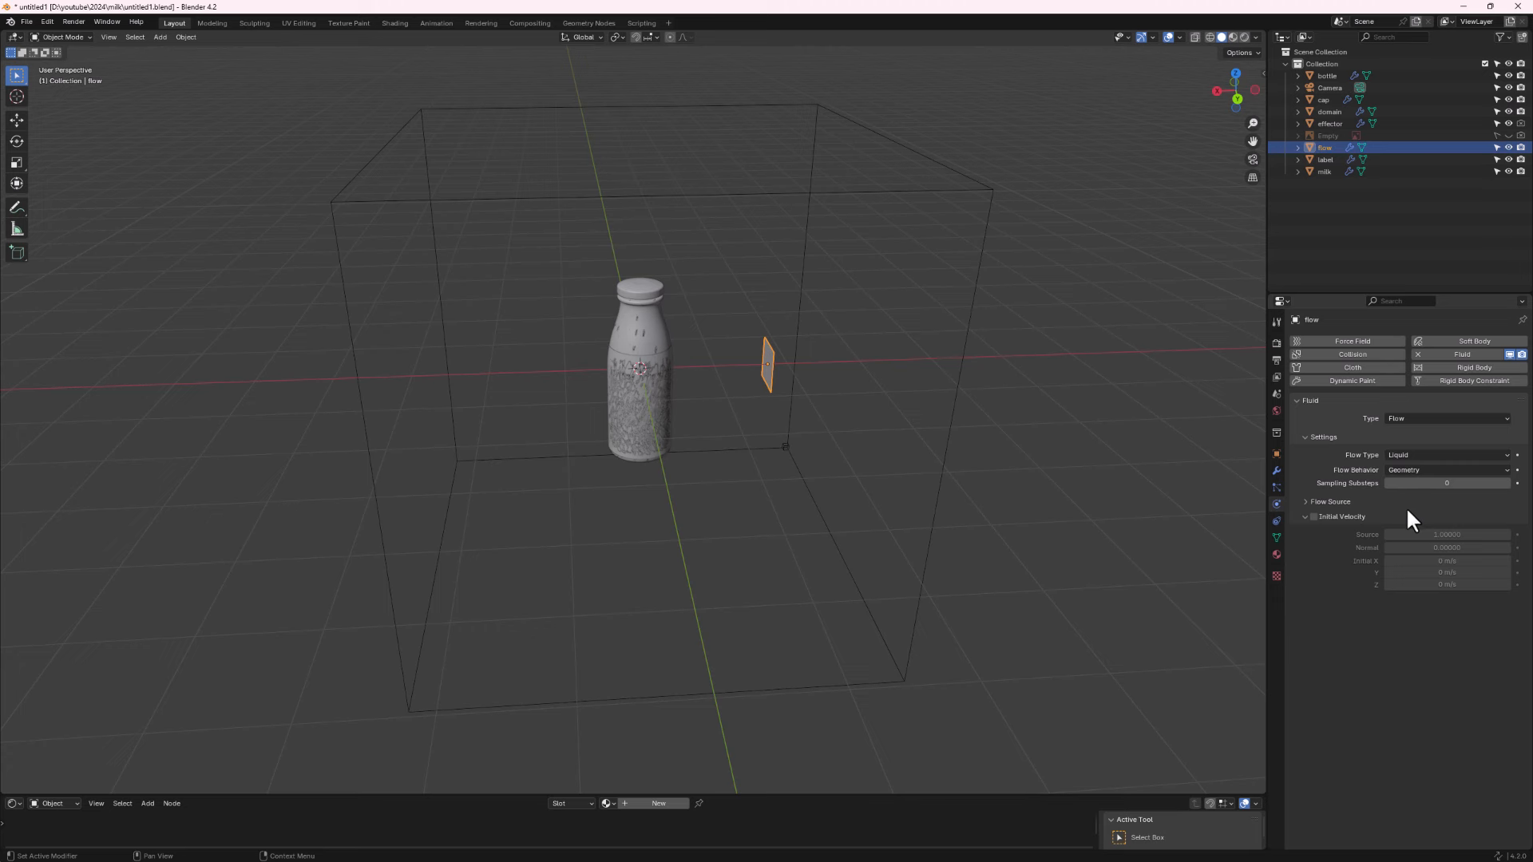
Set the flow plane's sampling substeps to 5 and its surface emission to 5.
left_click(1438, 483)
type("5")
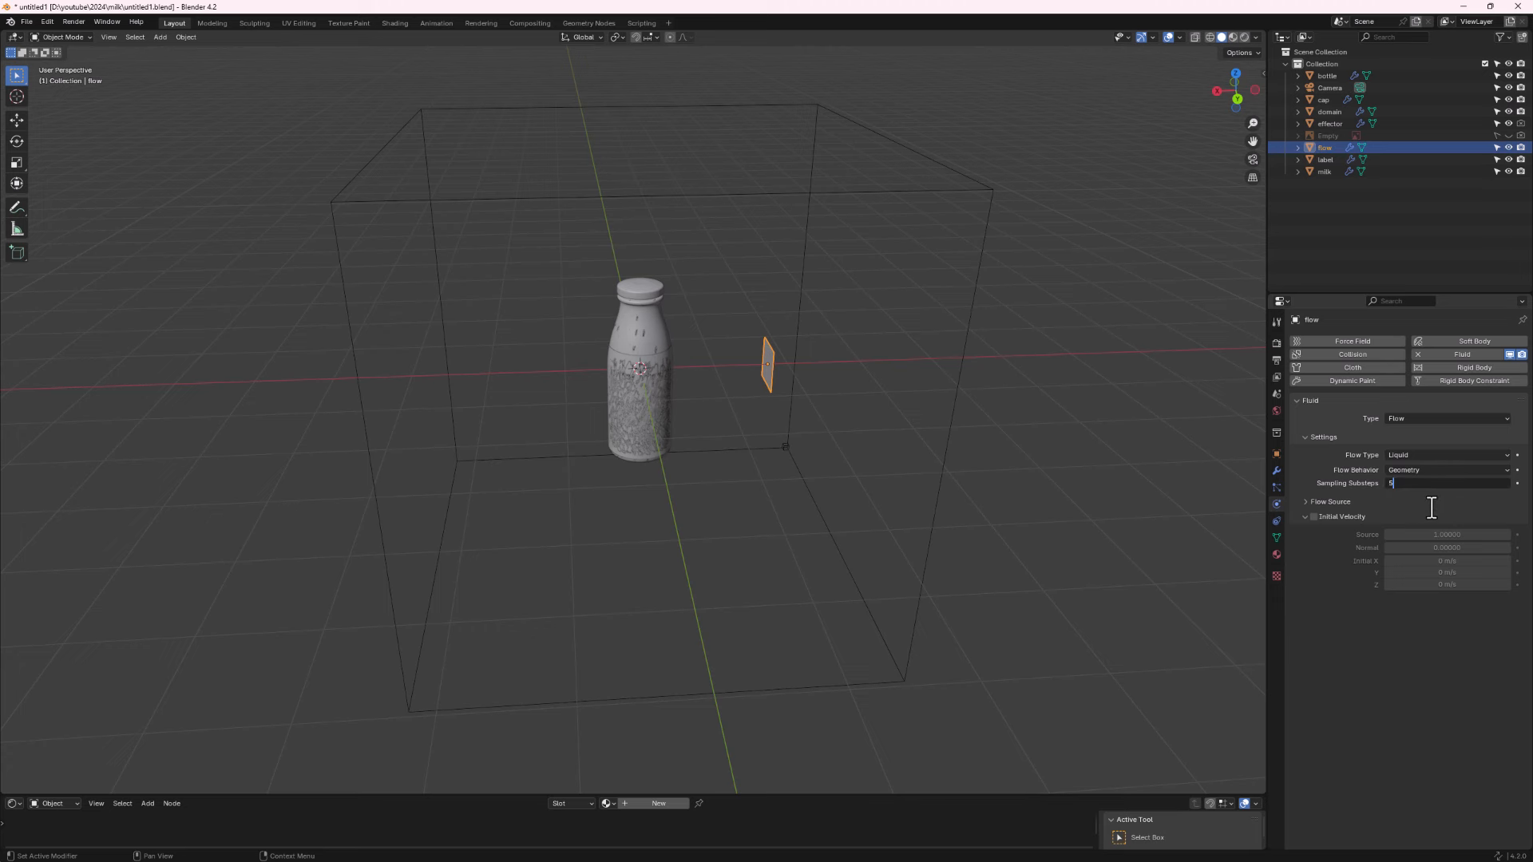
key("Return")
left_click(1306, 501)
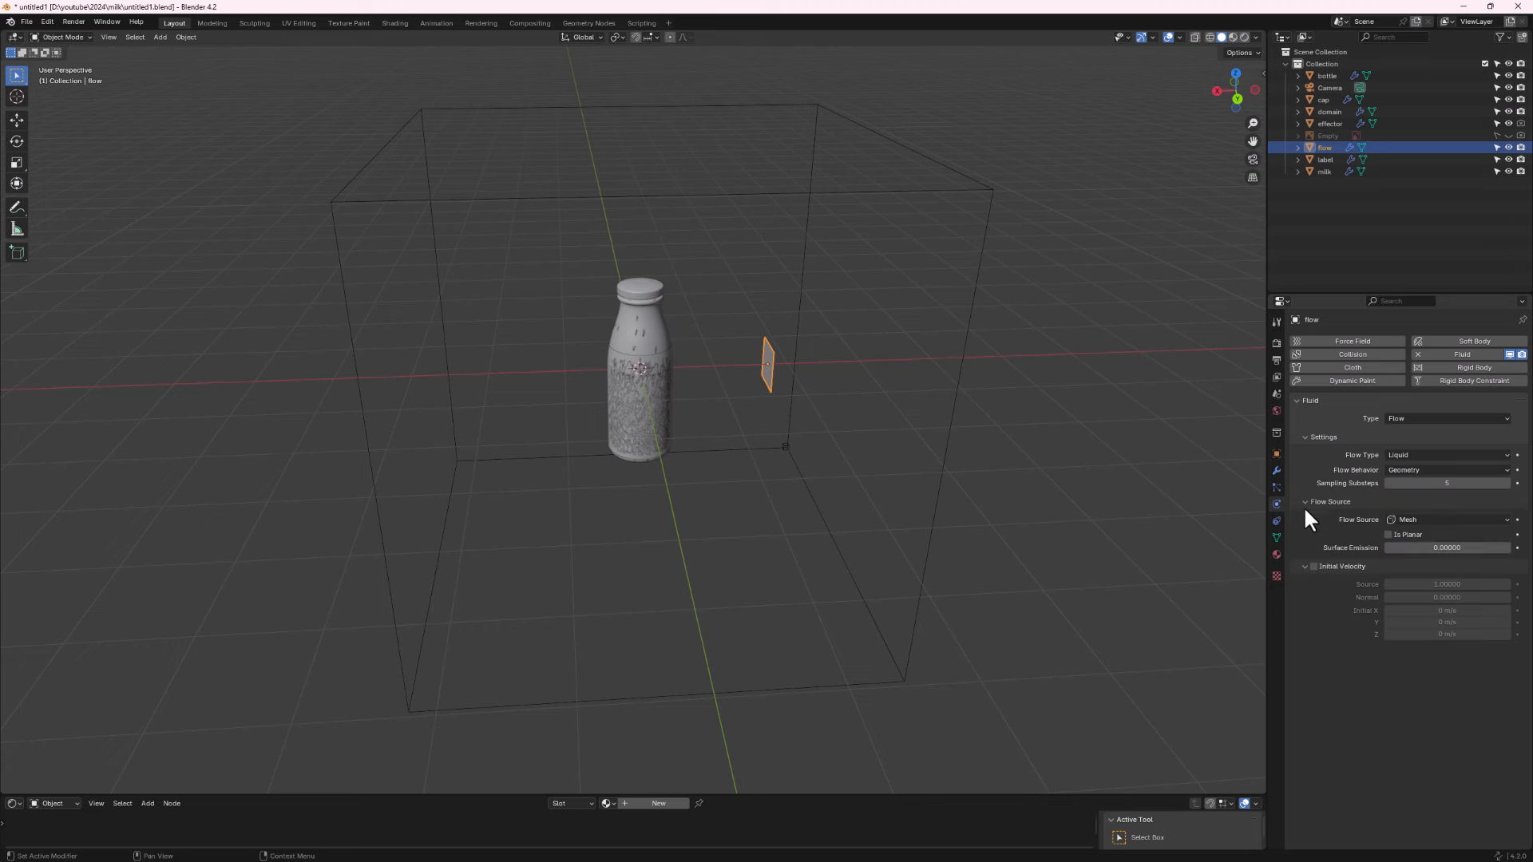
double_click(1437, 549)
type("5")
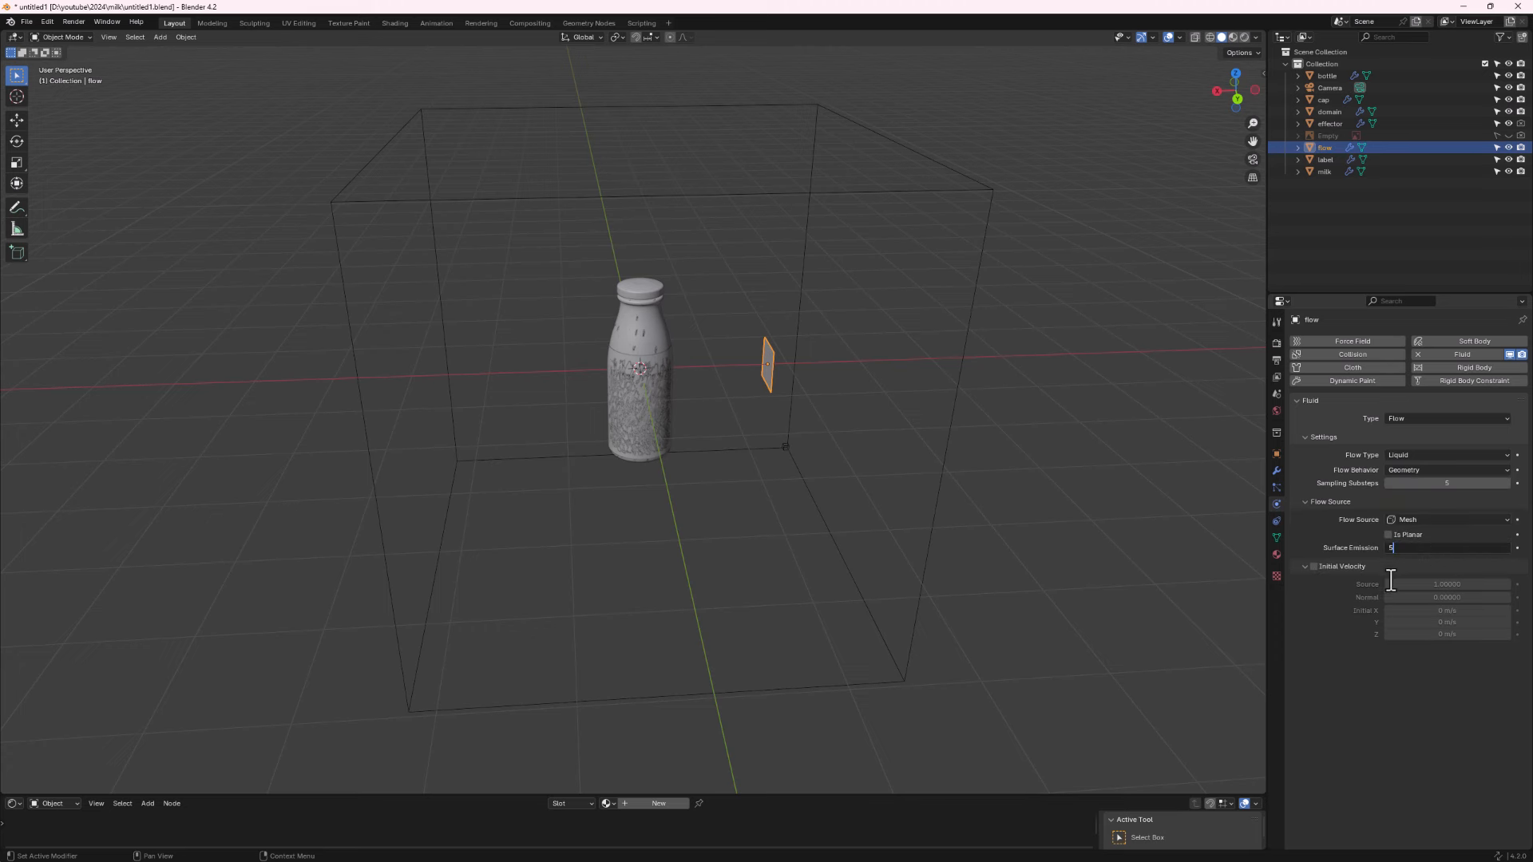
key("Return")
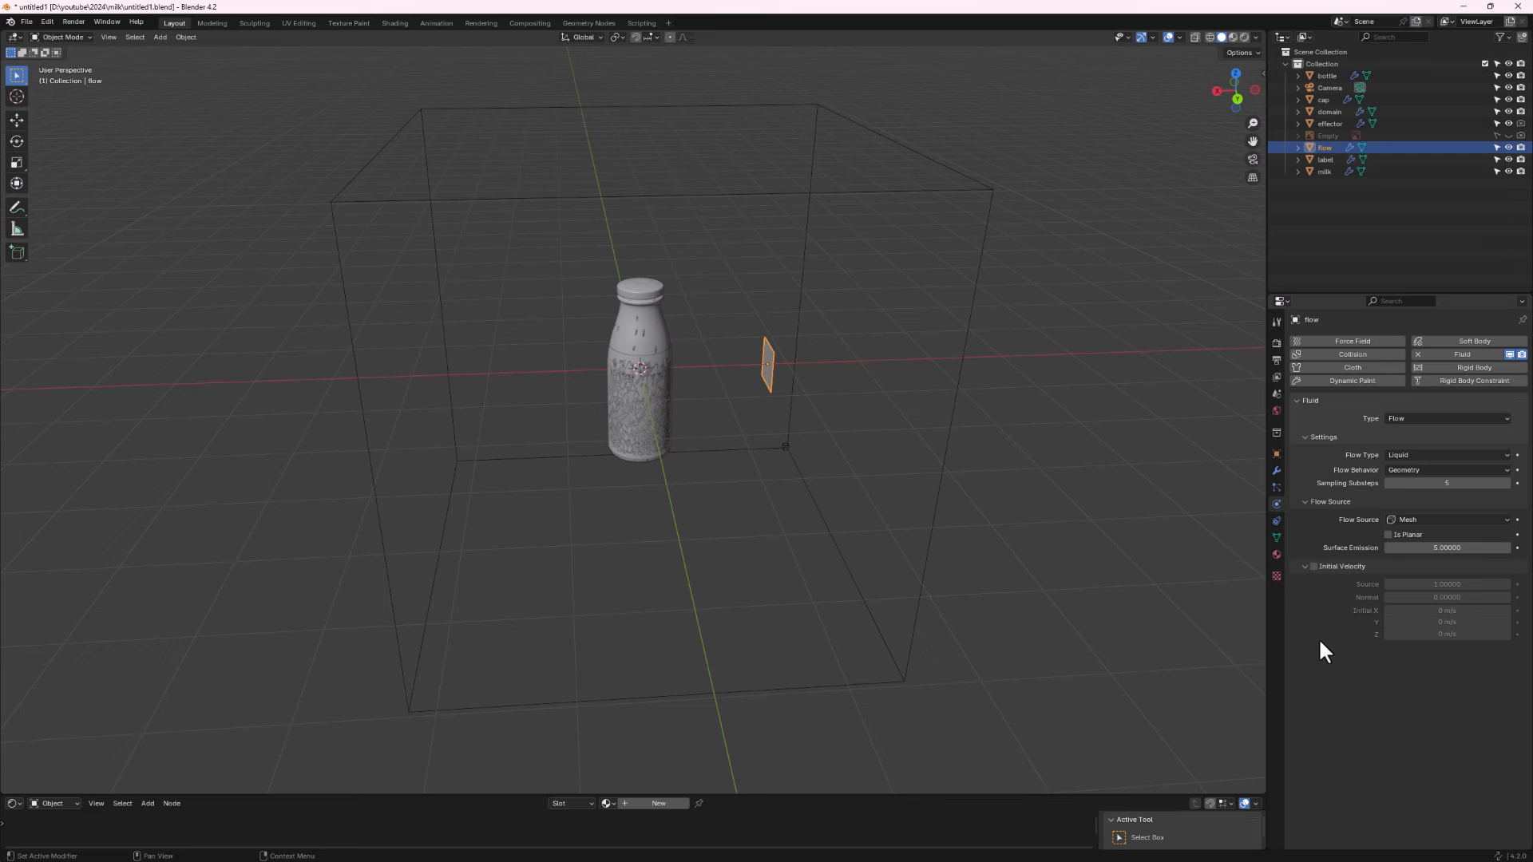
Enable initial velocity on the flow plane with Normal 100 and Initial X 5.6 m/s.
left_click(1314, 567)
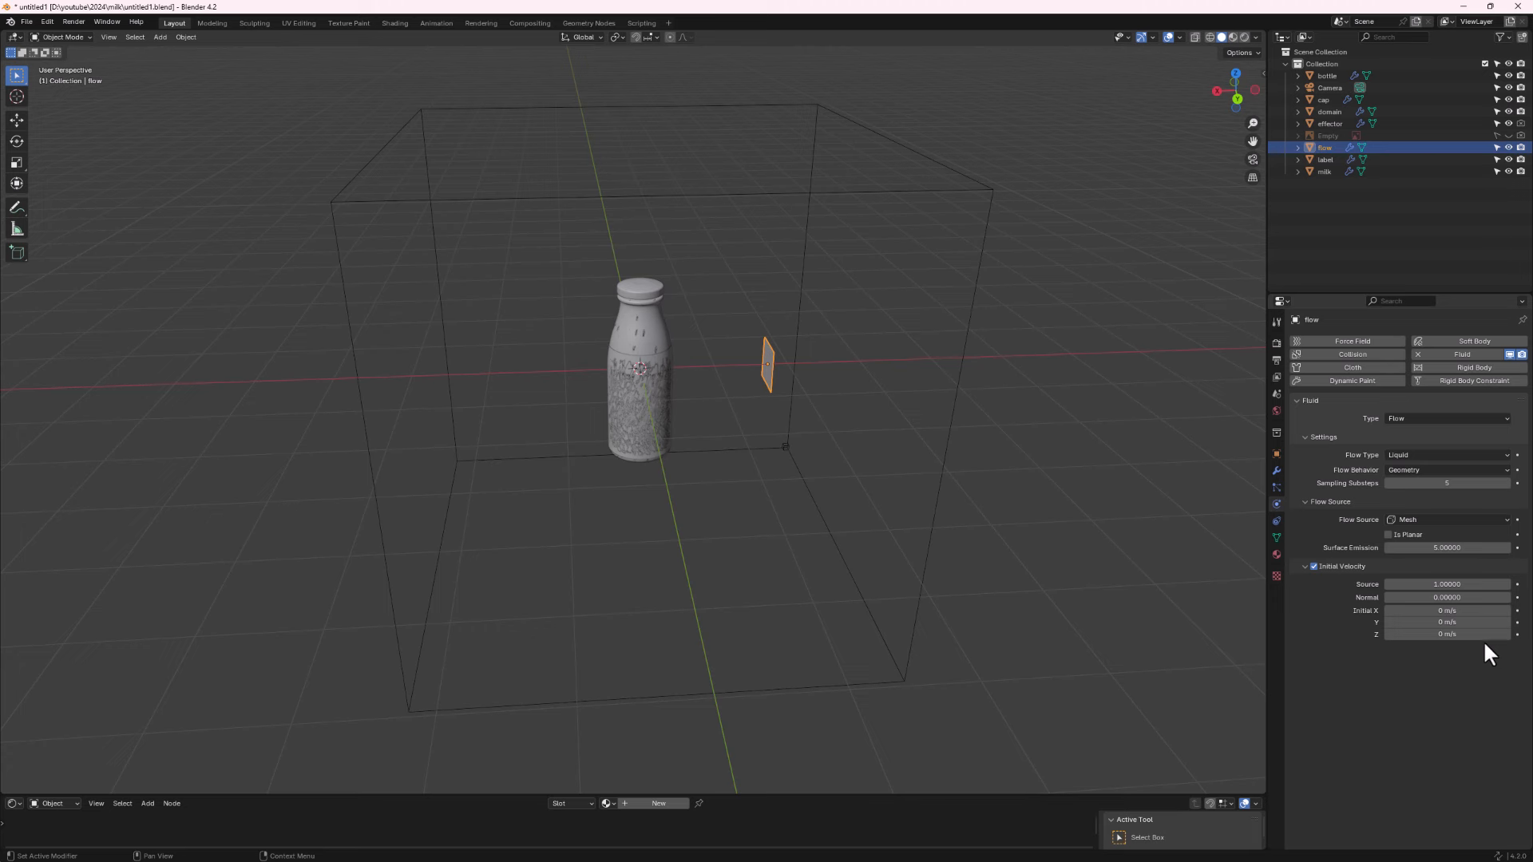
left_click(1437, 597)
type("100")
key("Return")
middle_click_drag(786, 416, 779, 412)
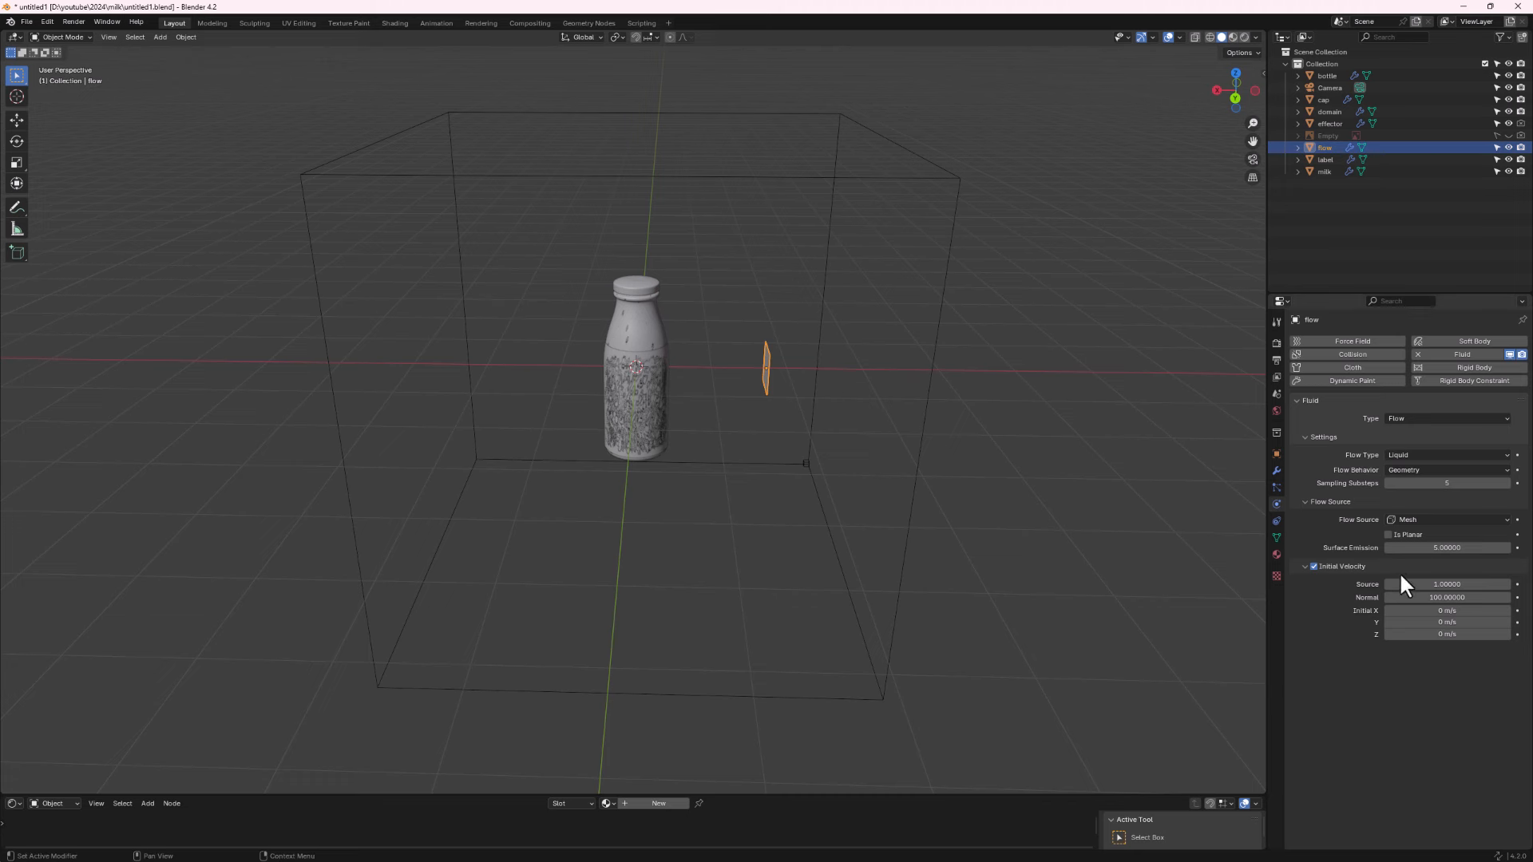
mouse_move(1447, 611)
left_mouse_down()
mouse_move(1517, 610)
mouse_move(1455, 623)
left_mouse_up()
middle_click_drag(787, 374, 735, 390)
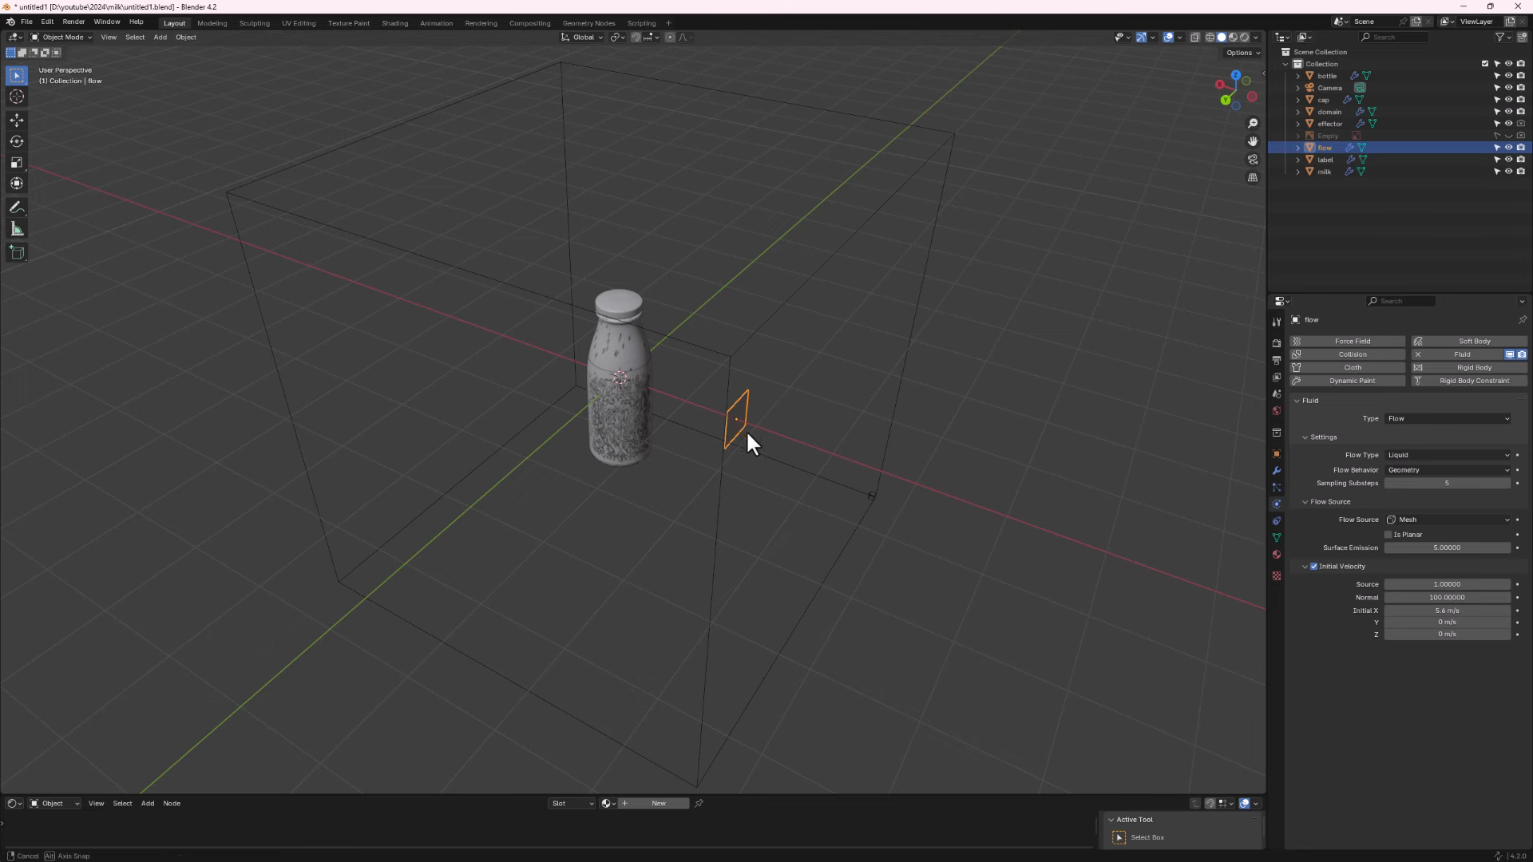
middle_click_drag(745, 431, 790, 422)
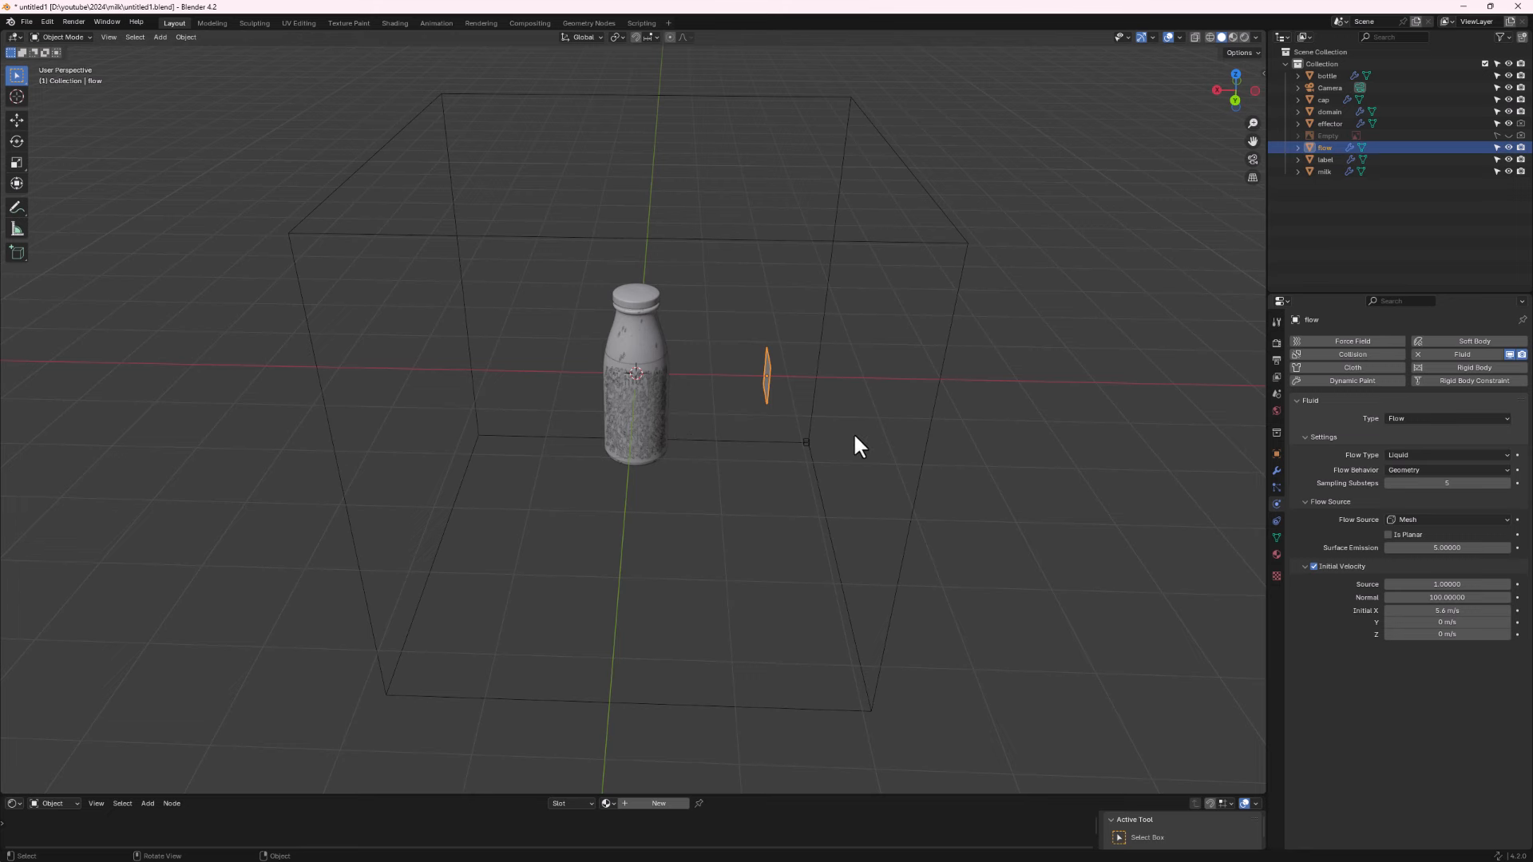
Select the domain box and bake its fluid simulation data.
middle_click_drag(854, 436, 773, 428)
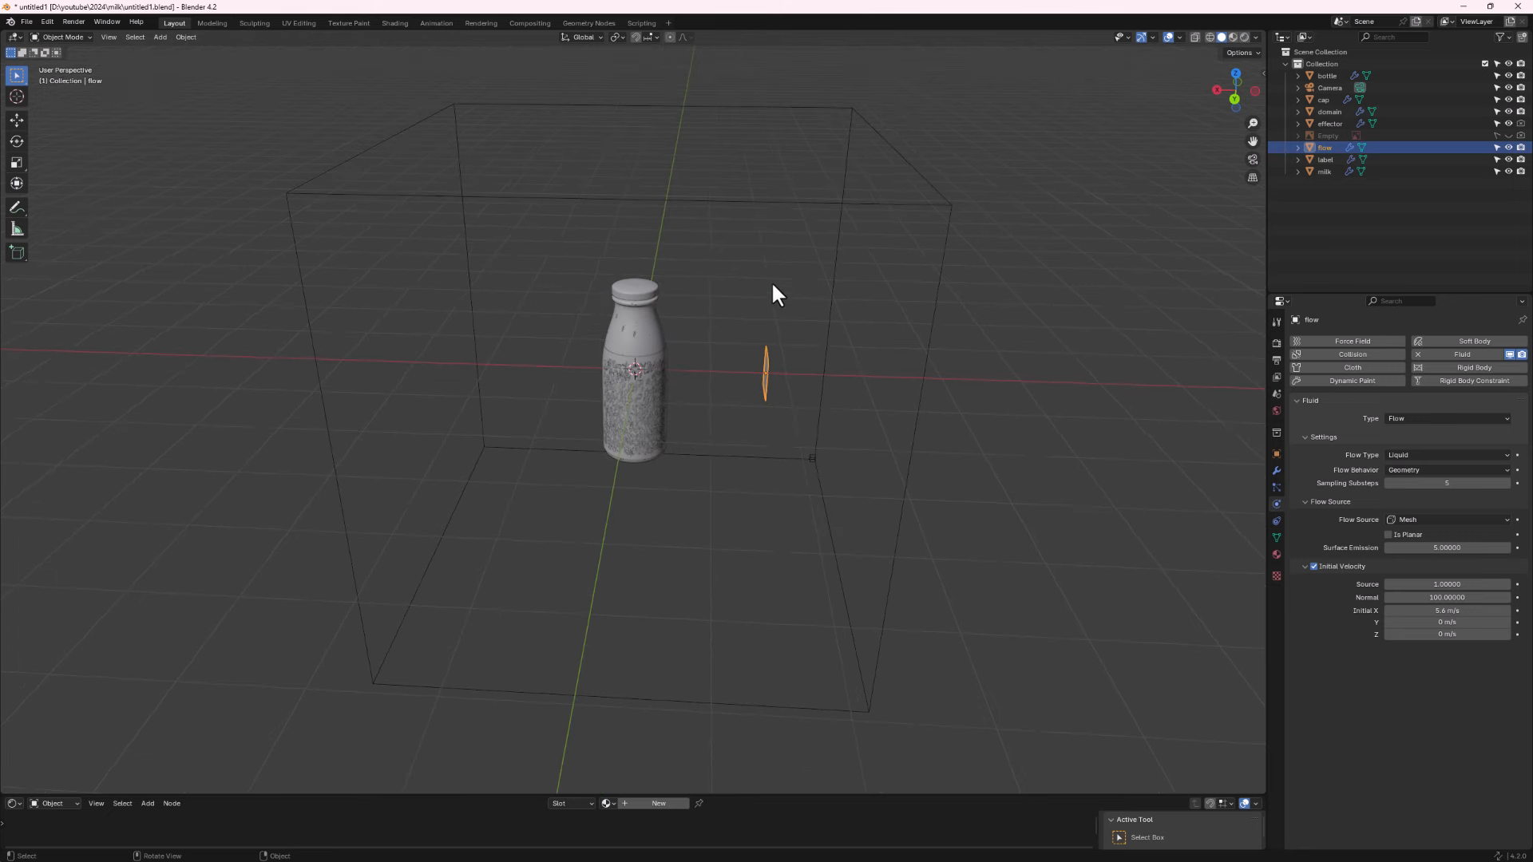
left_click(840, 204)
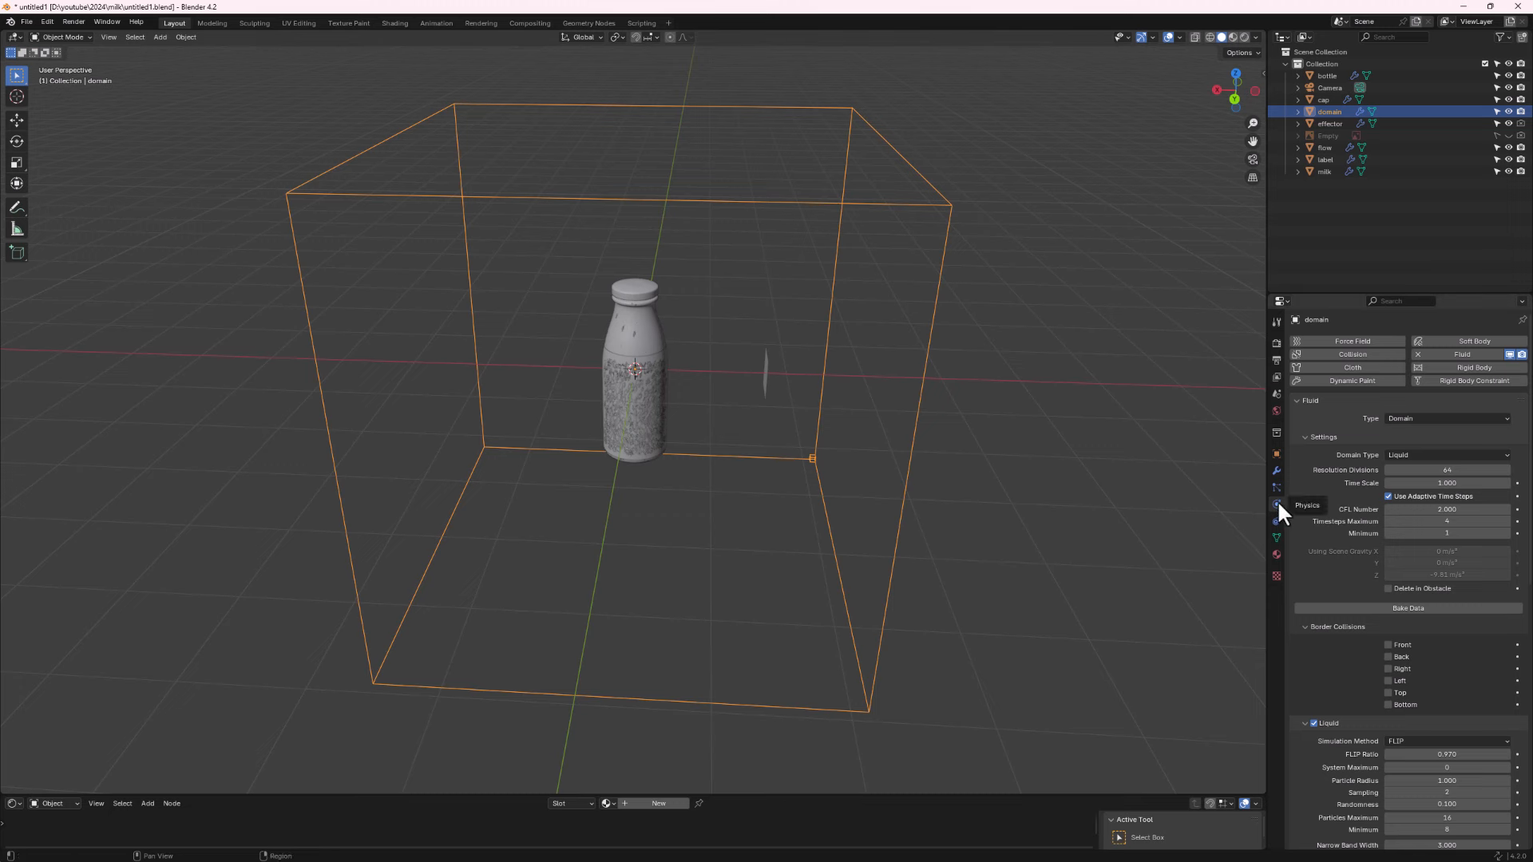
left_click(1418, 608)
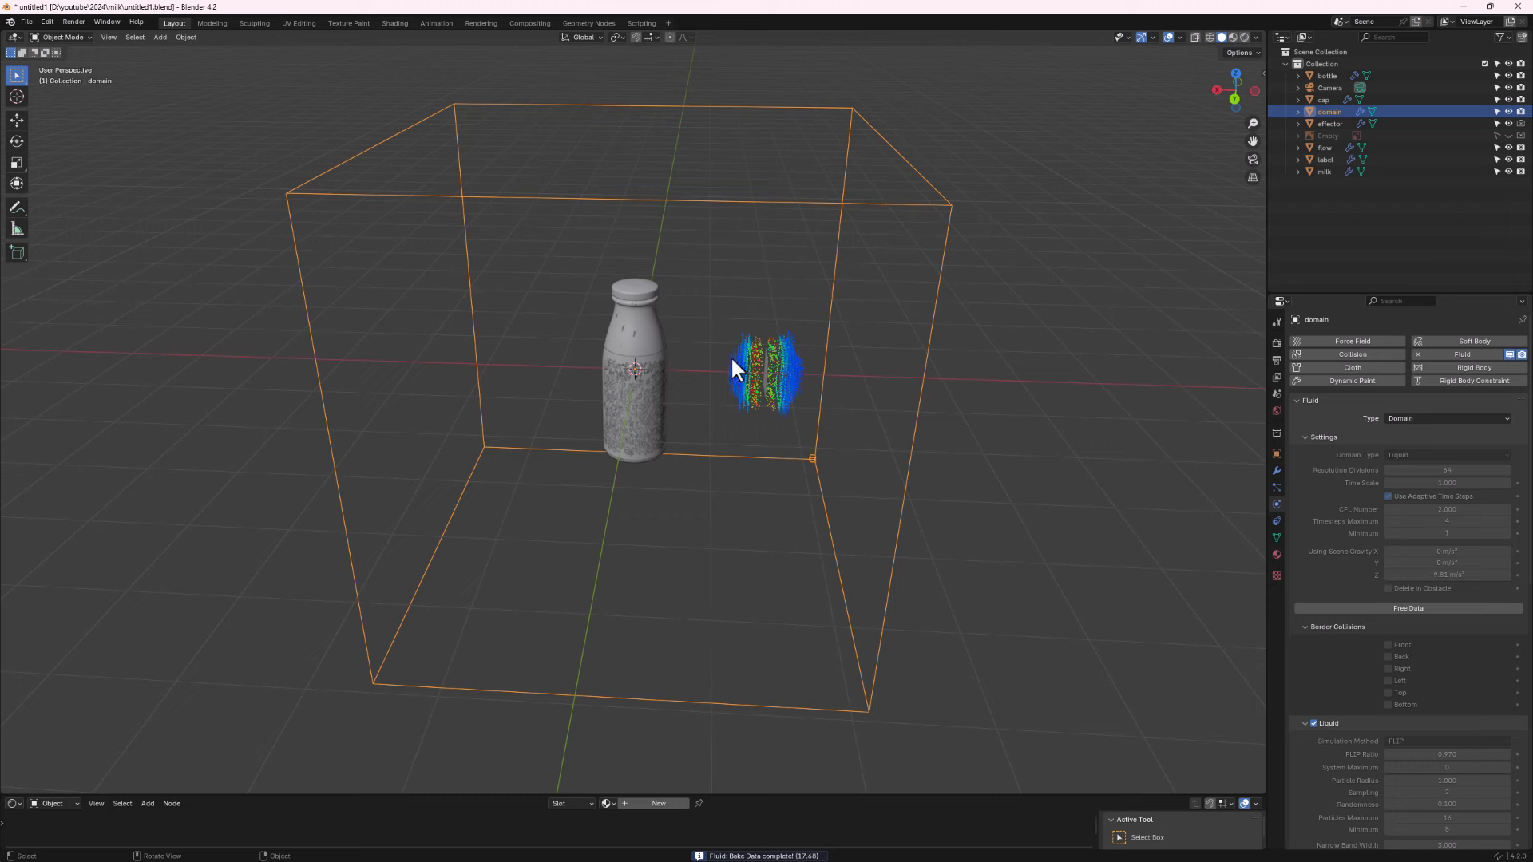
Change the shader editor area to a Timeline and set the scene's end frame to 70.
left_click(17, 804)
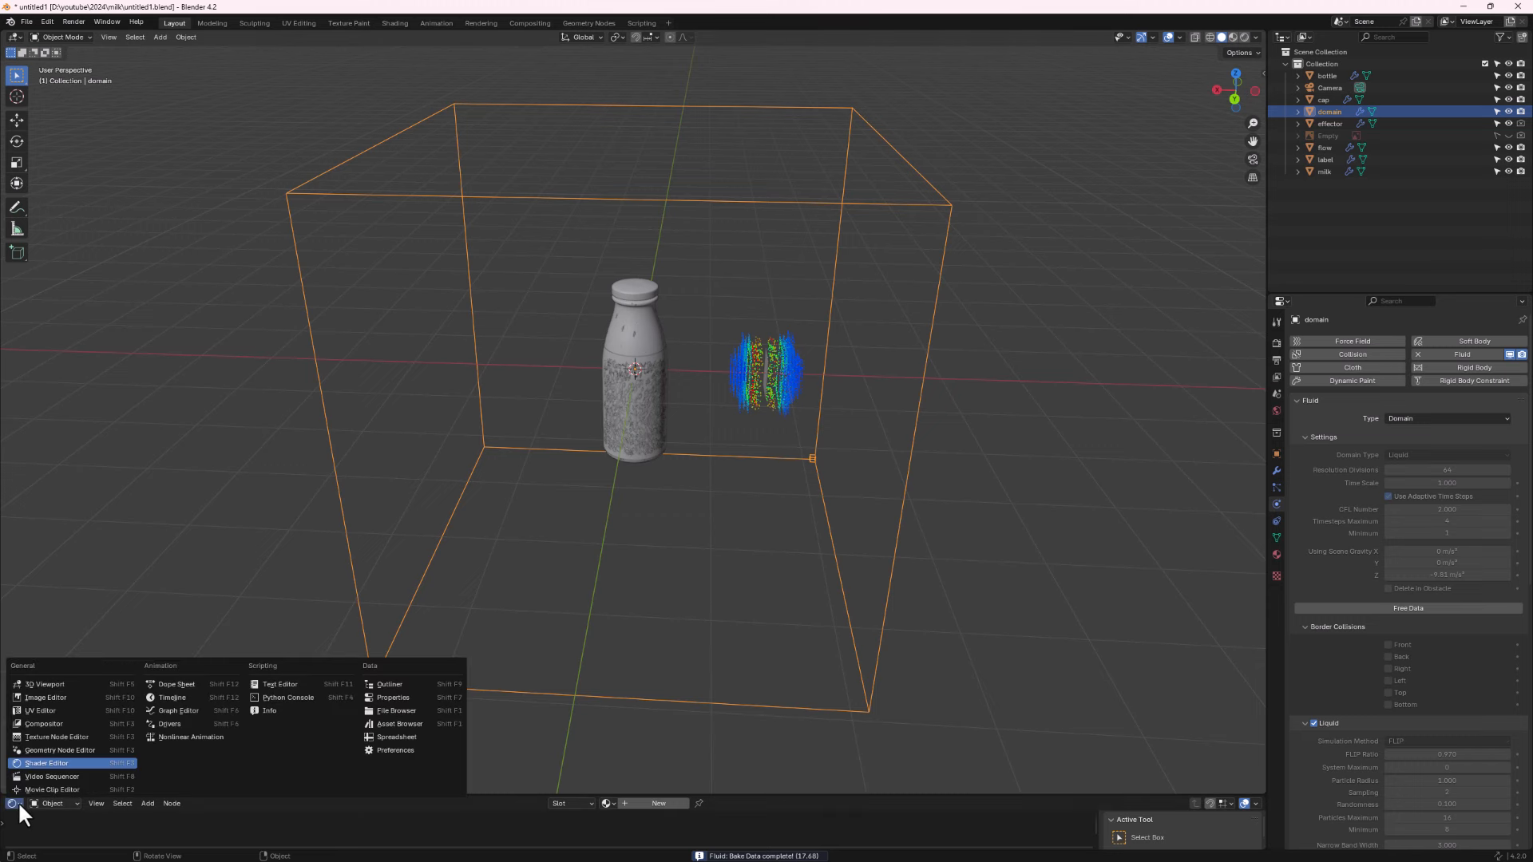
left_click(178, 698)
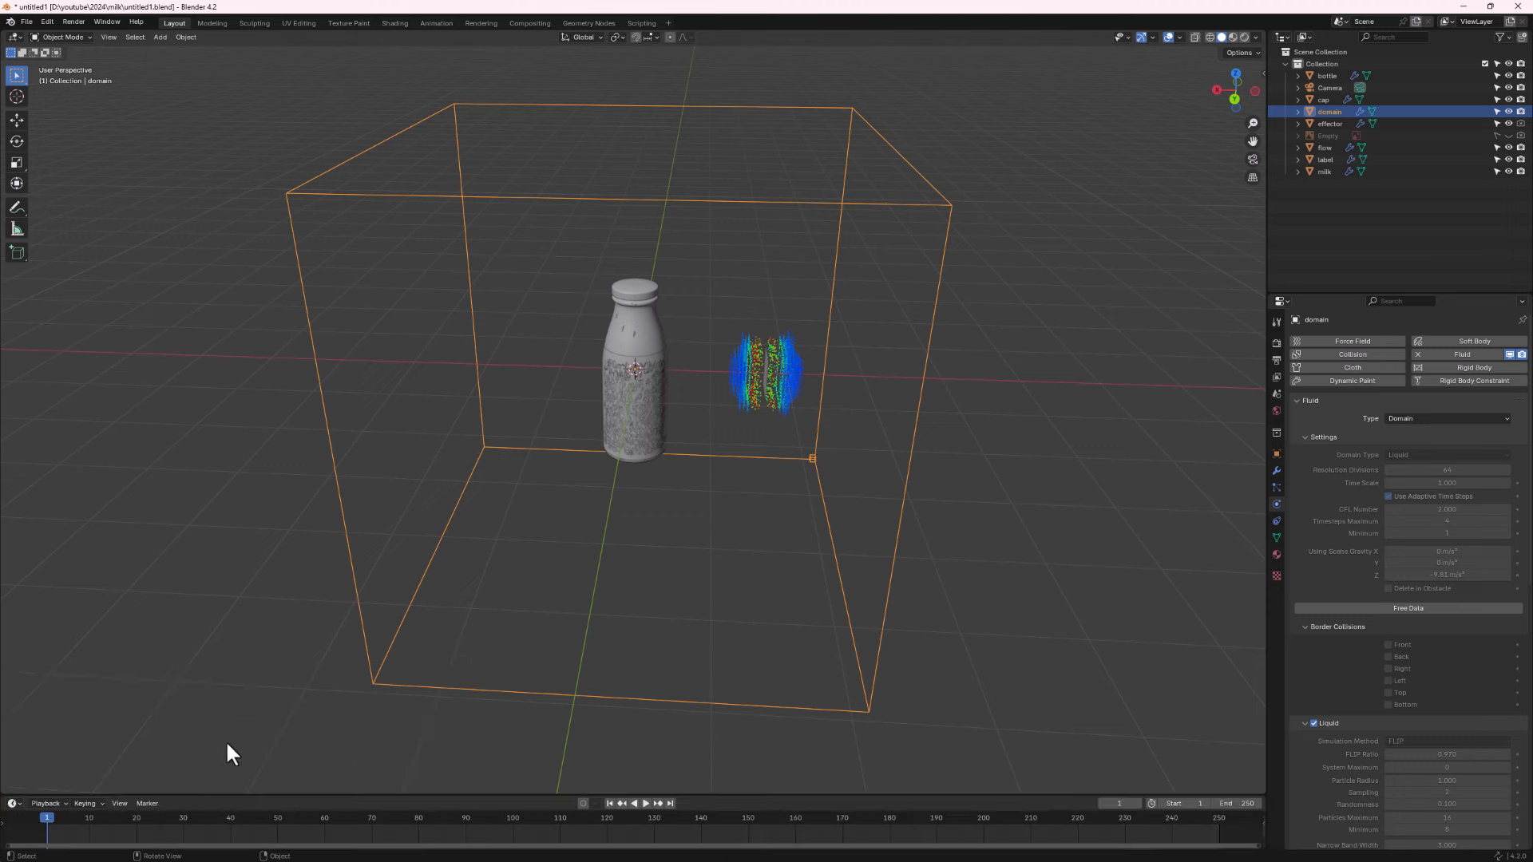
left_click(1251, 804)
type("70")
key("Return")
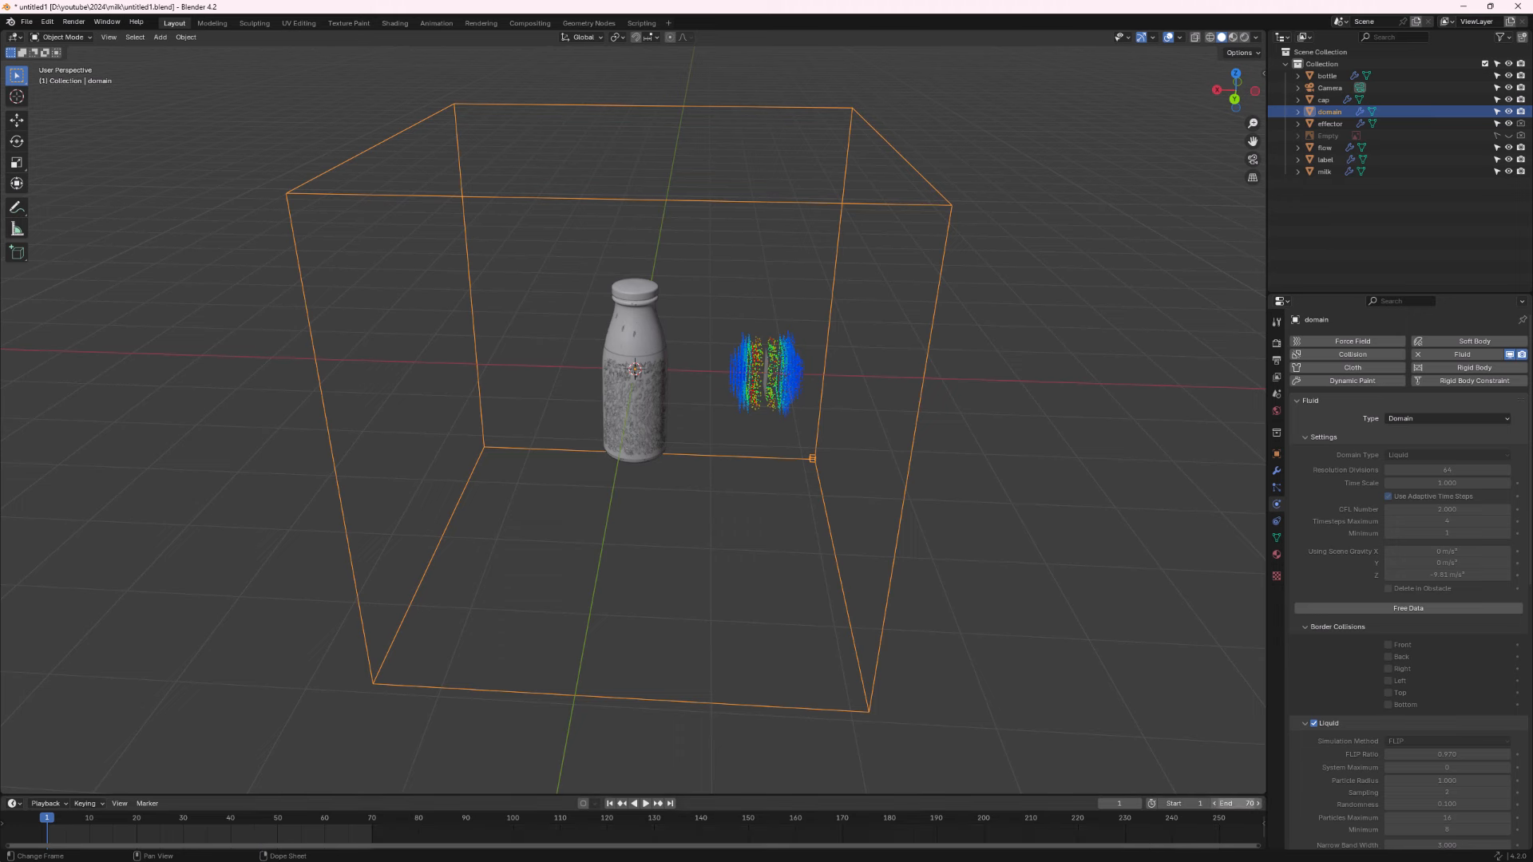
Play back the baked simulation and examine from several angles how the liquid particles hit the bottle.
left_click(645, 804)
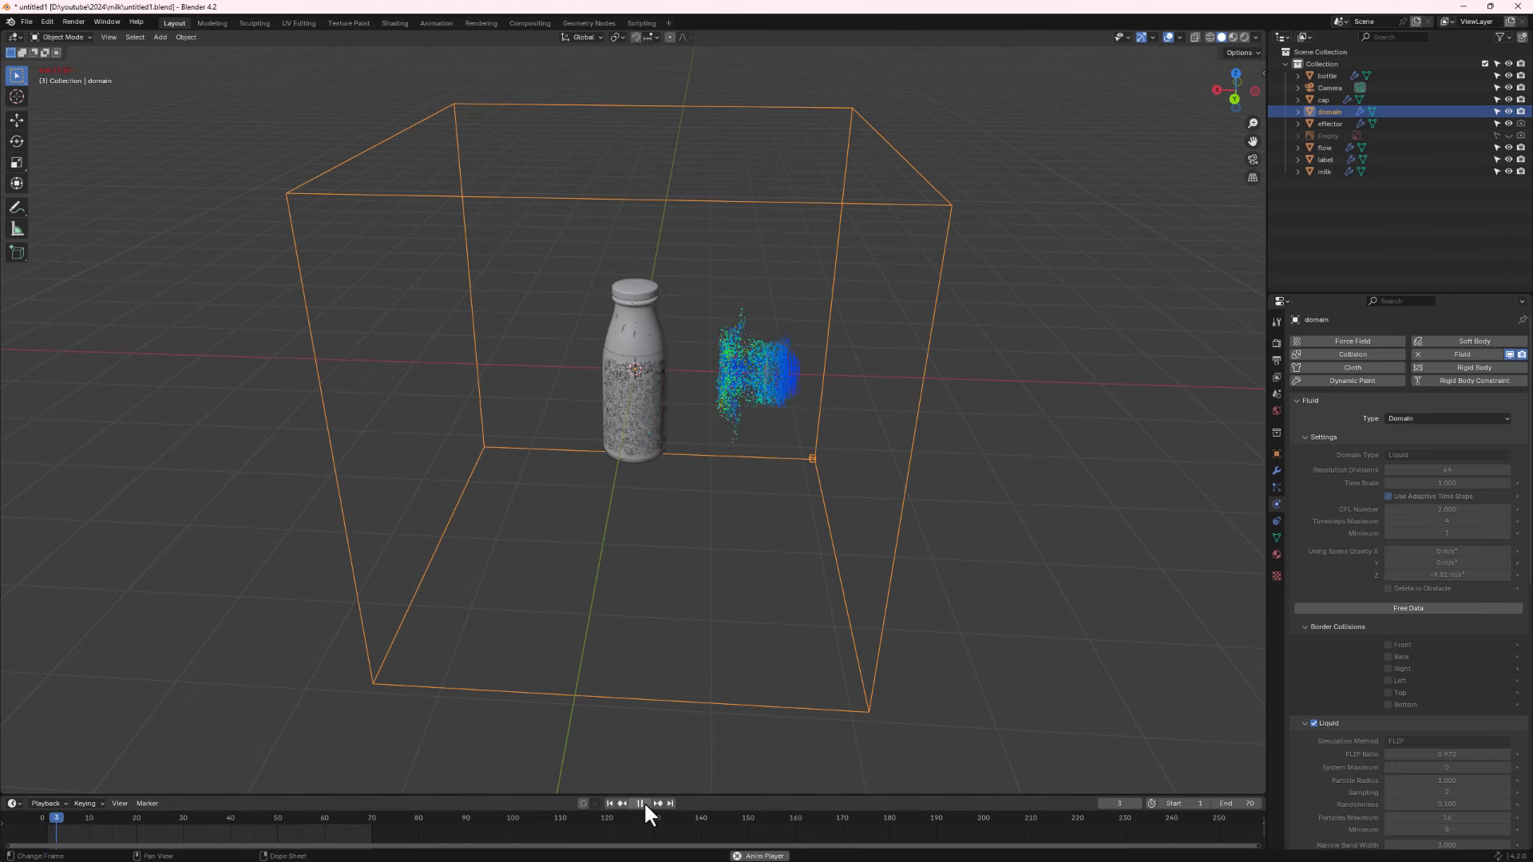
left_click(644, 802)
middle_click_drag(731, 316, 687, 335)
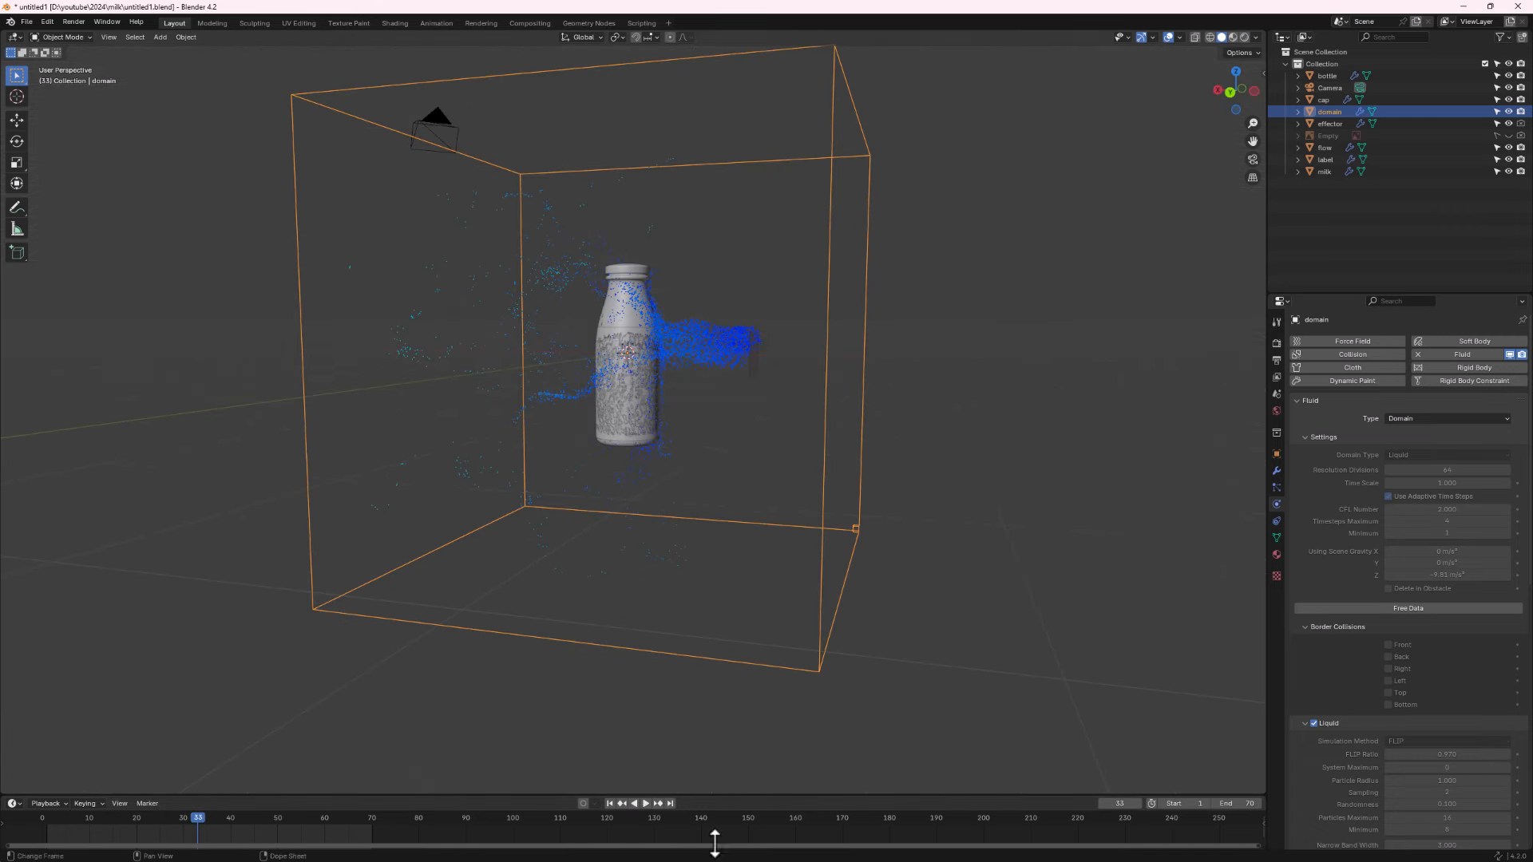
left_click(644, 802)
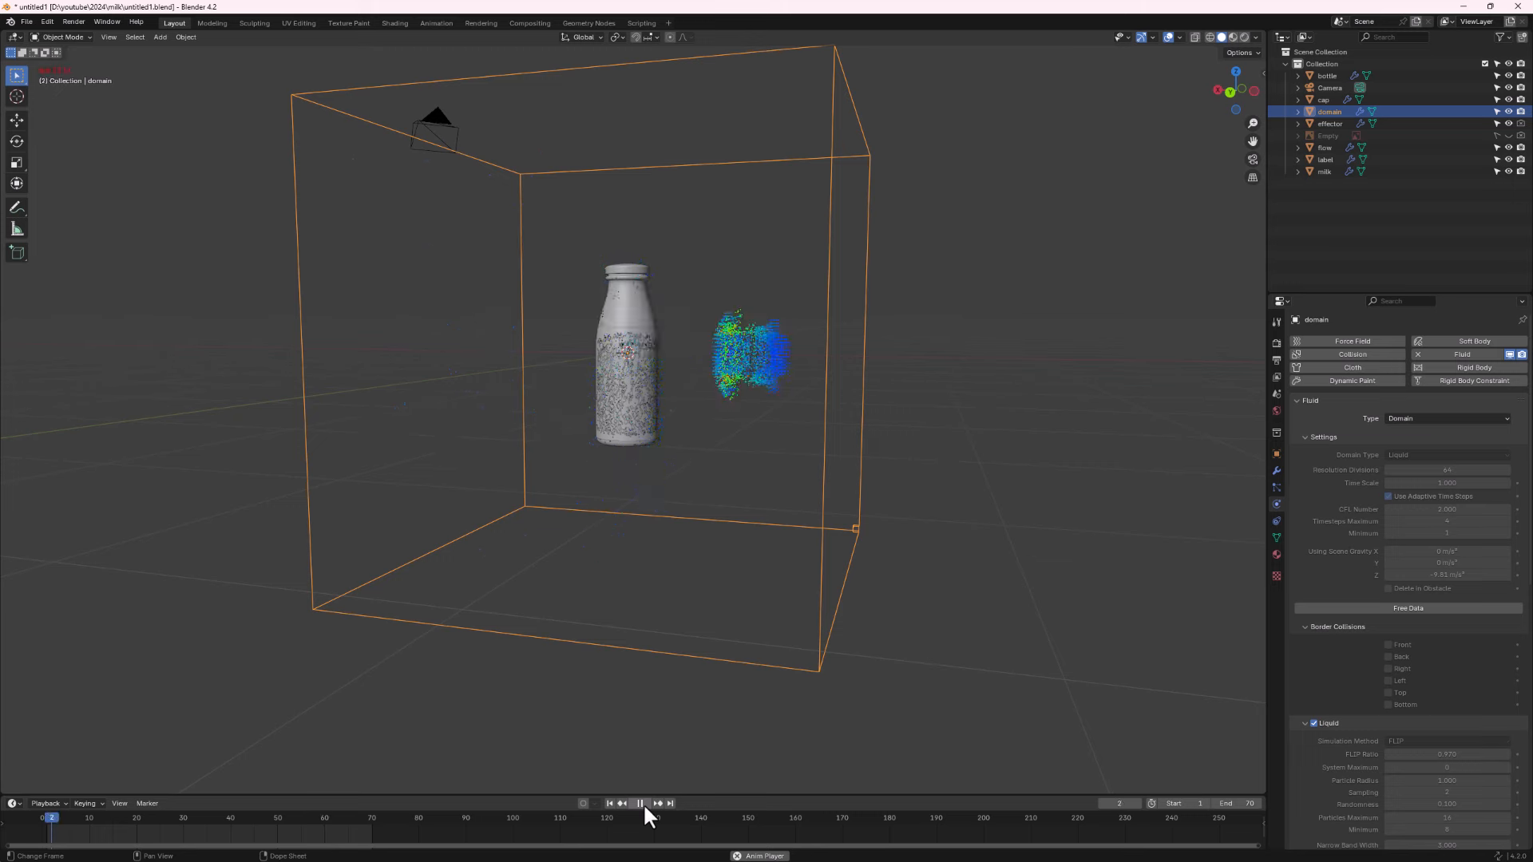
left_click(644, 803)
middle_click_drag(735, 519, 792, 493)
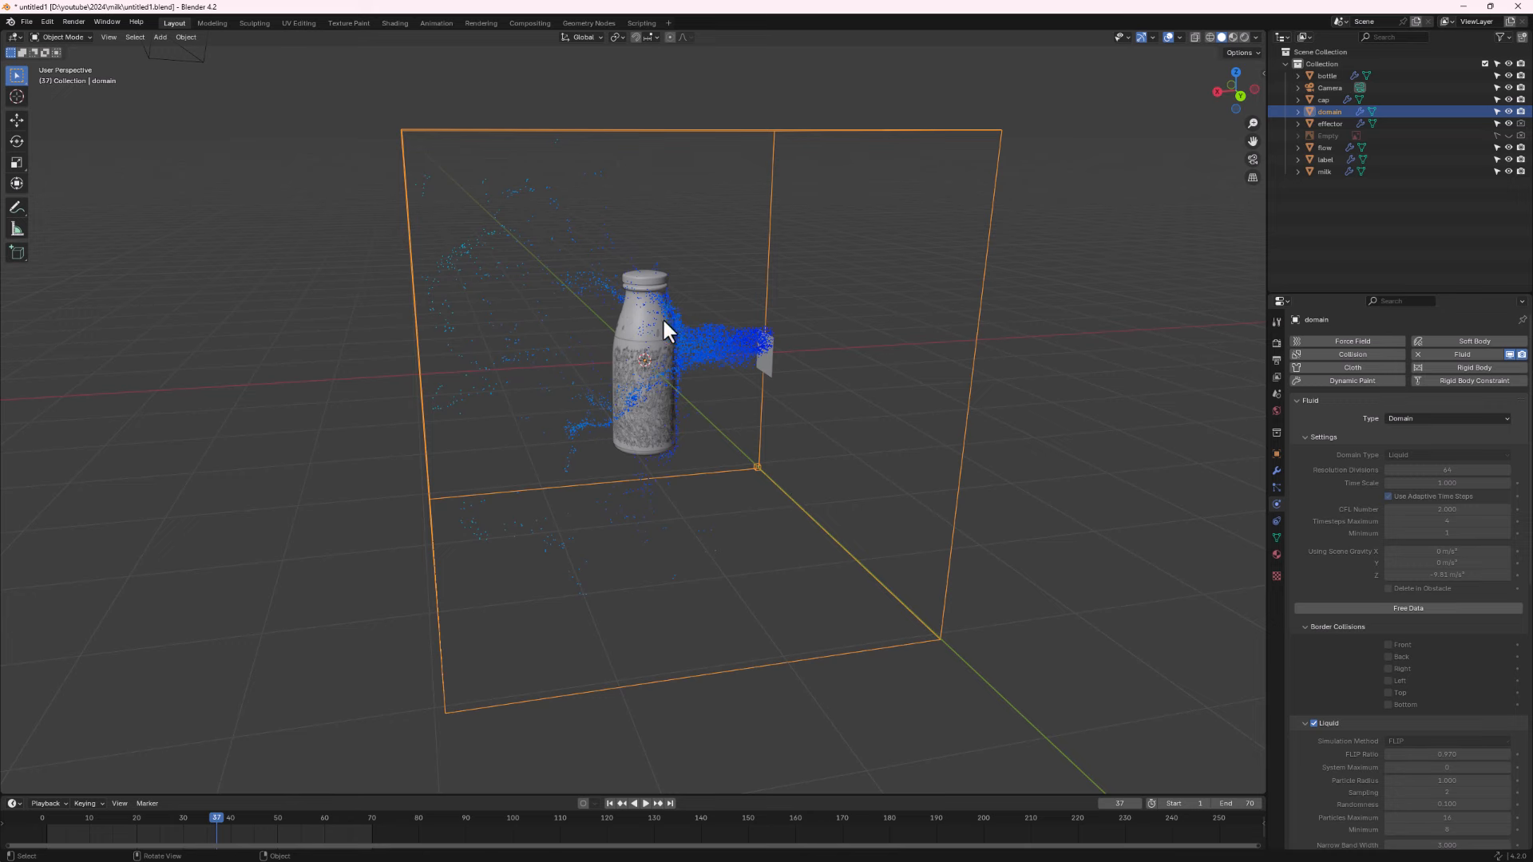
Return the animation to frame 1 and free the domain's baked fluid data.
mouse_move(687, 384)
middle_mouse_down()
mouse_move(798, 384)
mouse_move(753, 396)
mouse_move(665, 376)
mouse_move(669, 395)
middle_mouse_up()
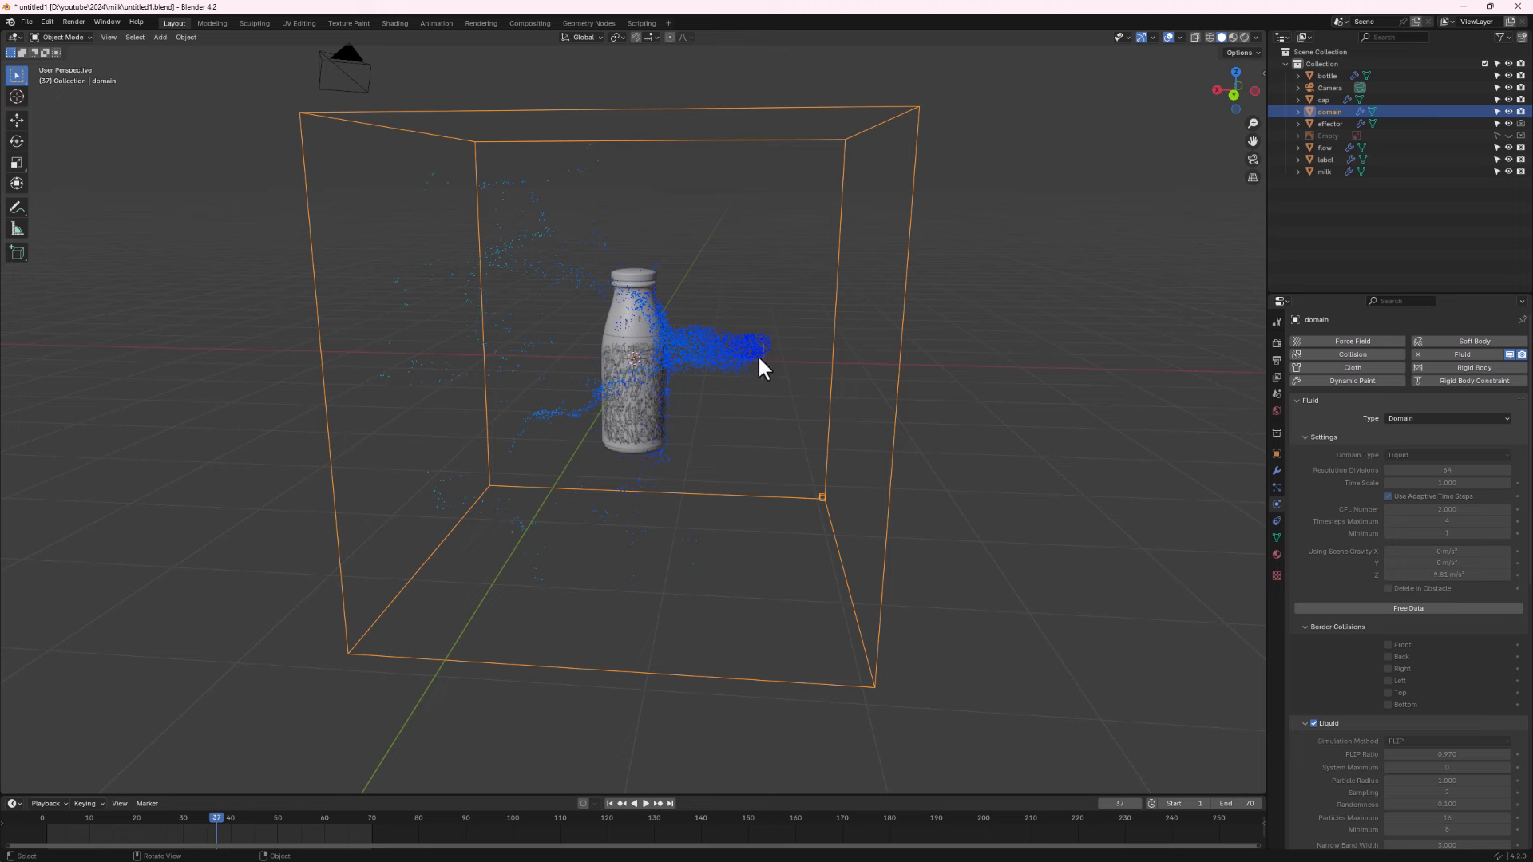
left_click(610, 803)
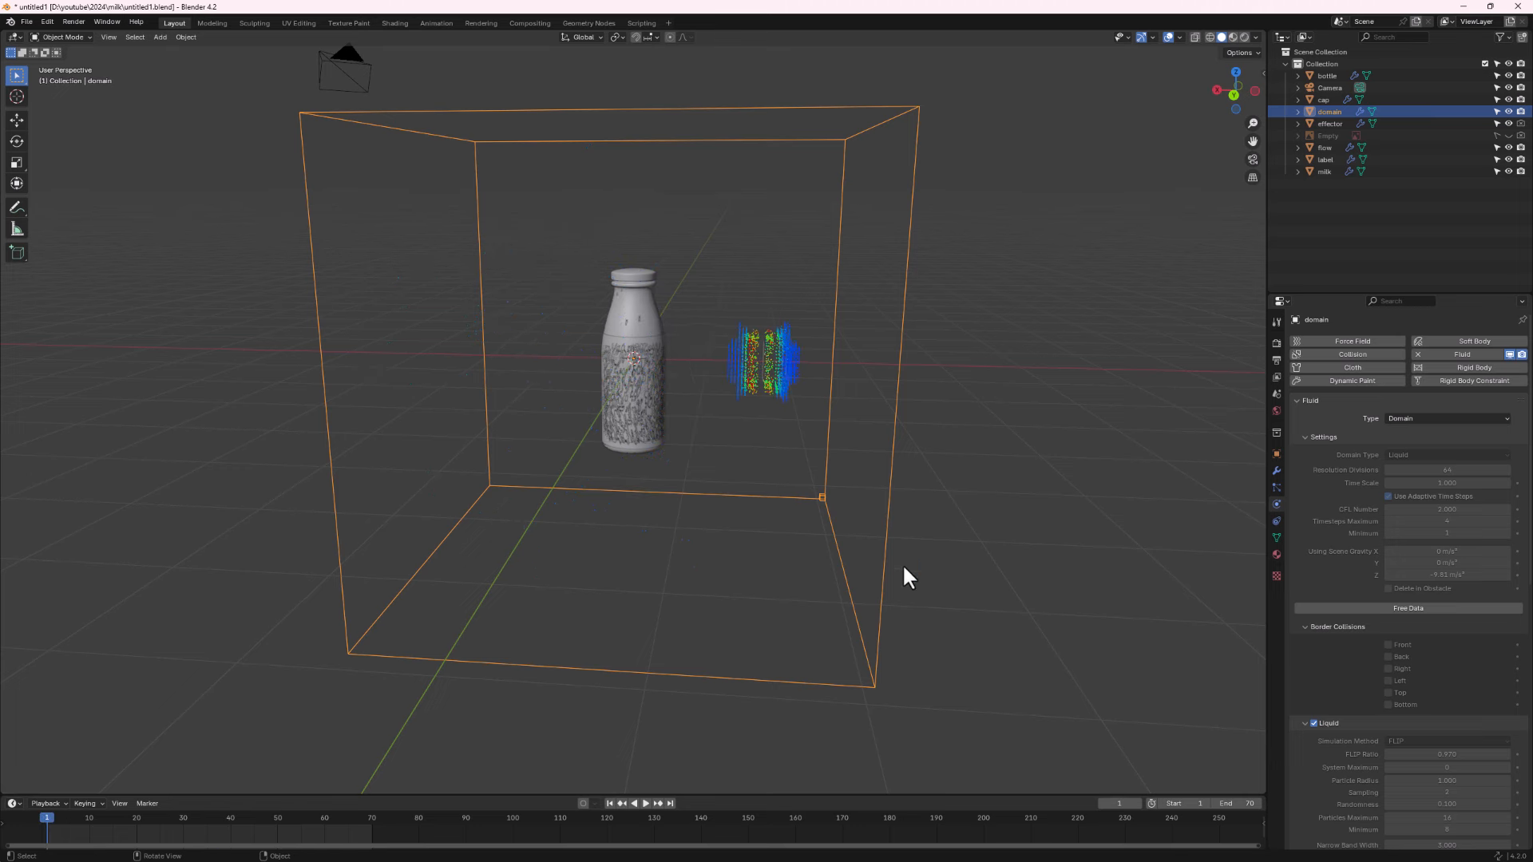
left_click(1415, 606)
Lower the flow plane about 0.28 m along the Z axis.
left_click(763, 359)
middle_click_drag(763, 359, 810, 391)
key("g")
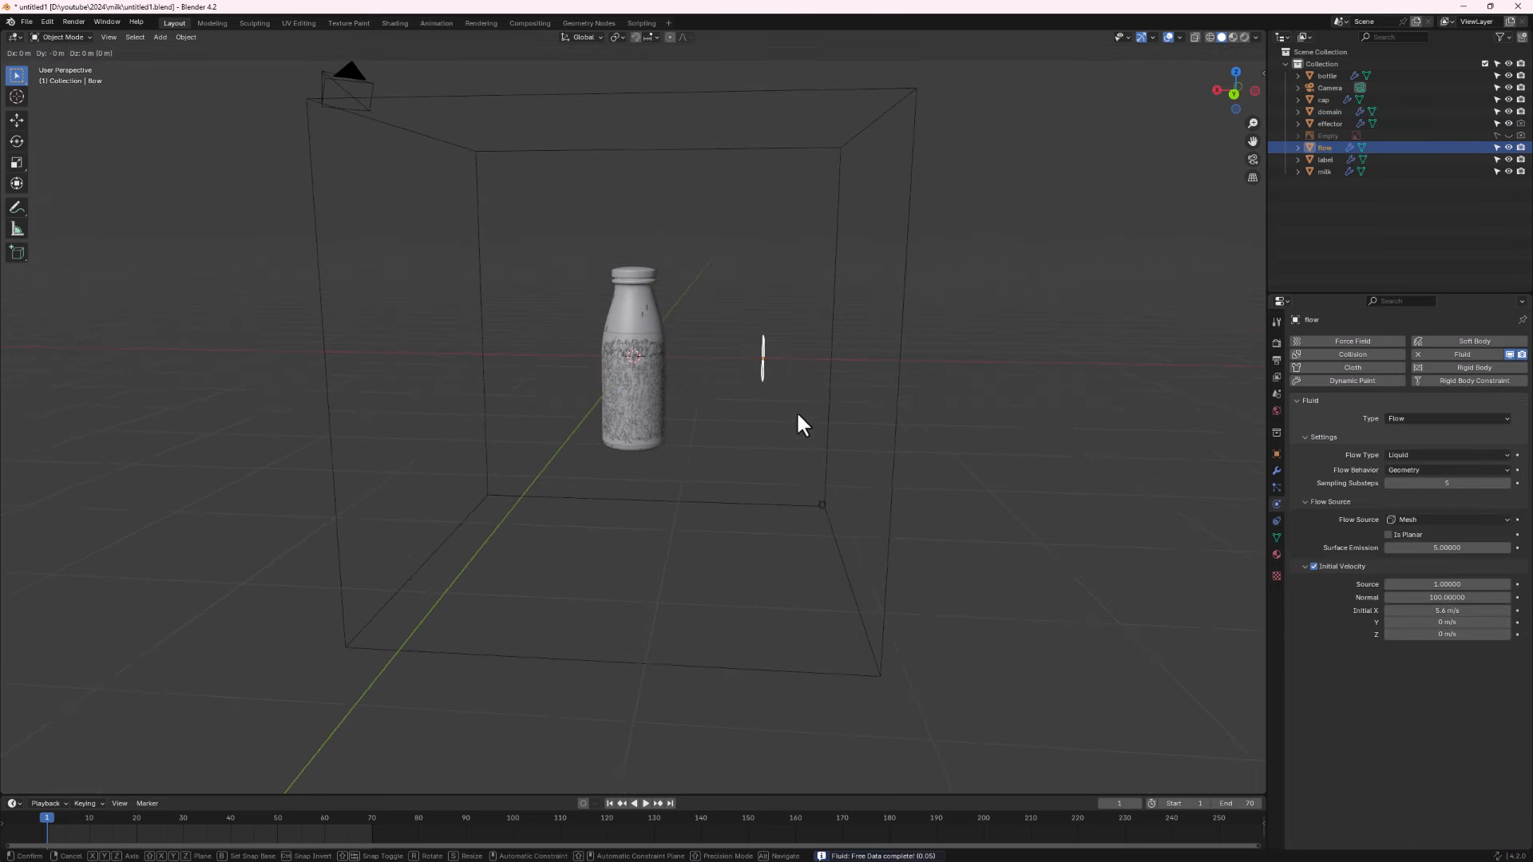
key("z")
left_click(798, 434)
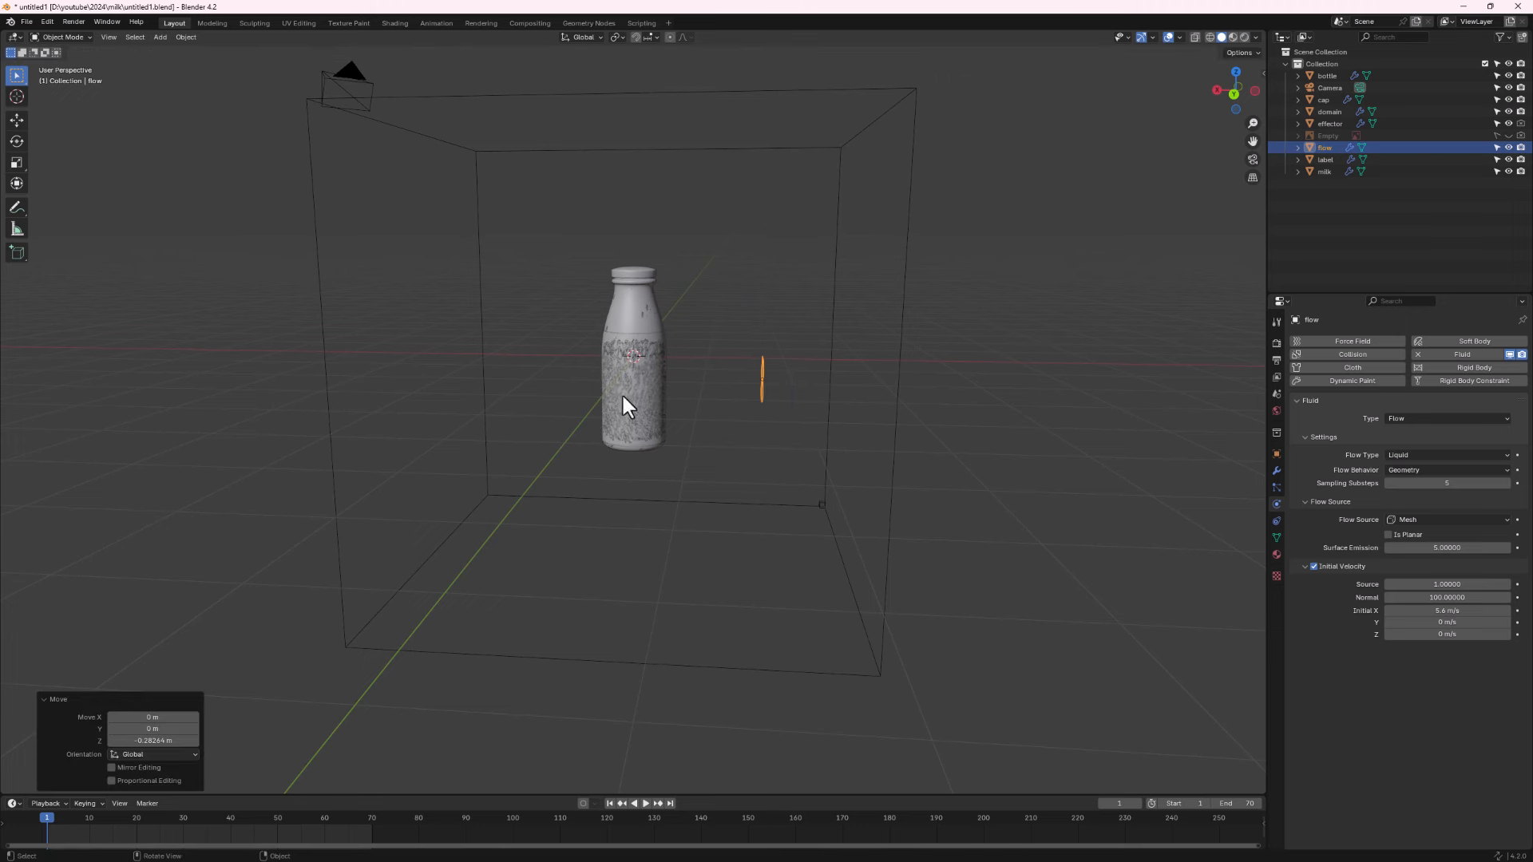
Move the flow plane about 0.46 m along the X axis, closer to the bottle.
key("g")
key("z")
key("x")
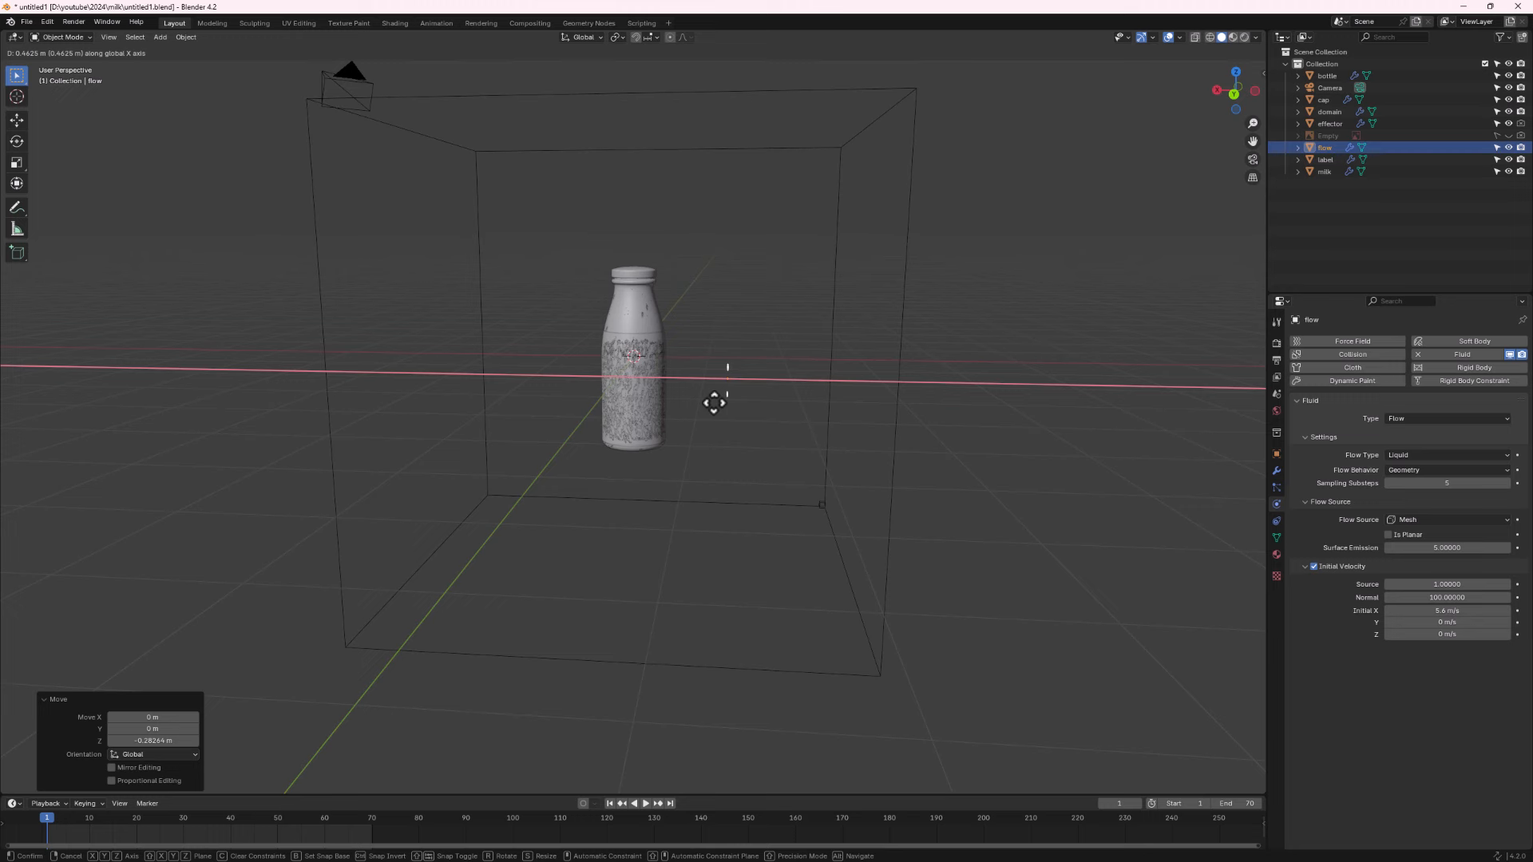
key("x")
key("x")
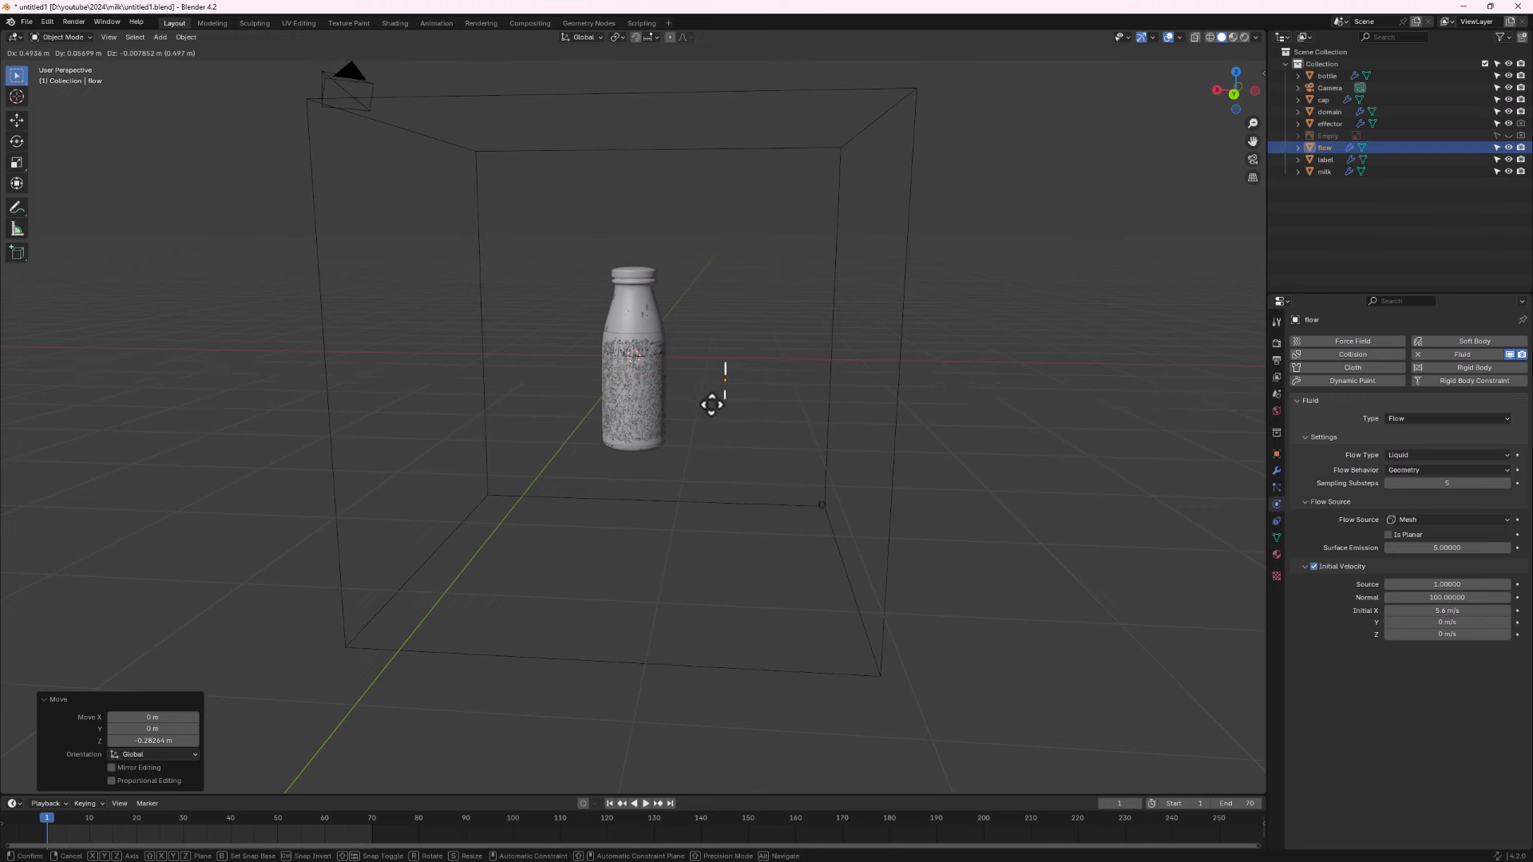
middle_click(711, 405)
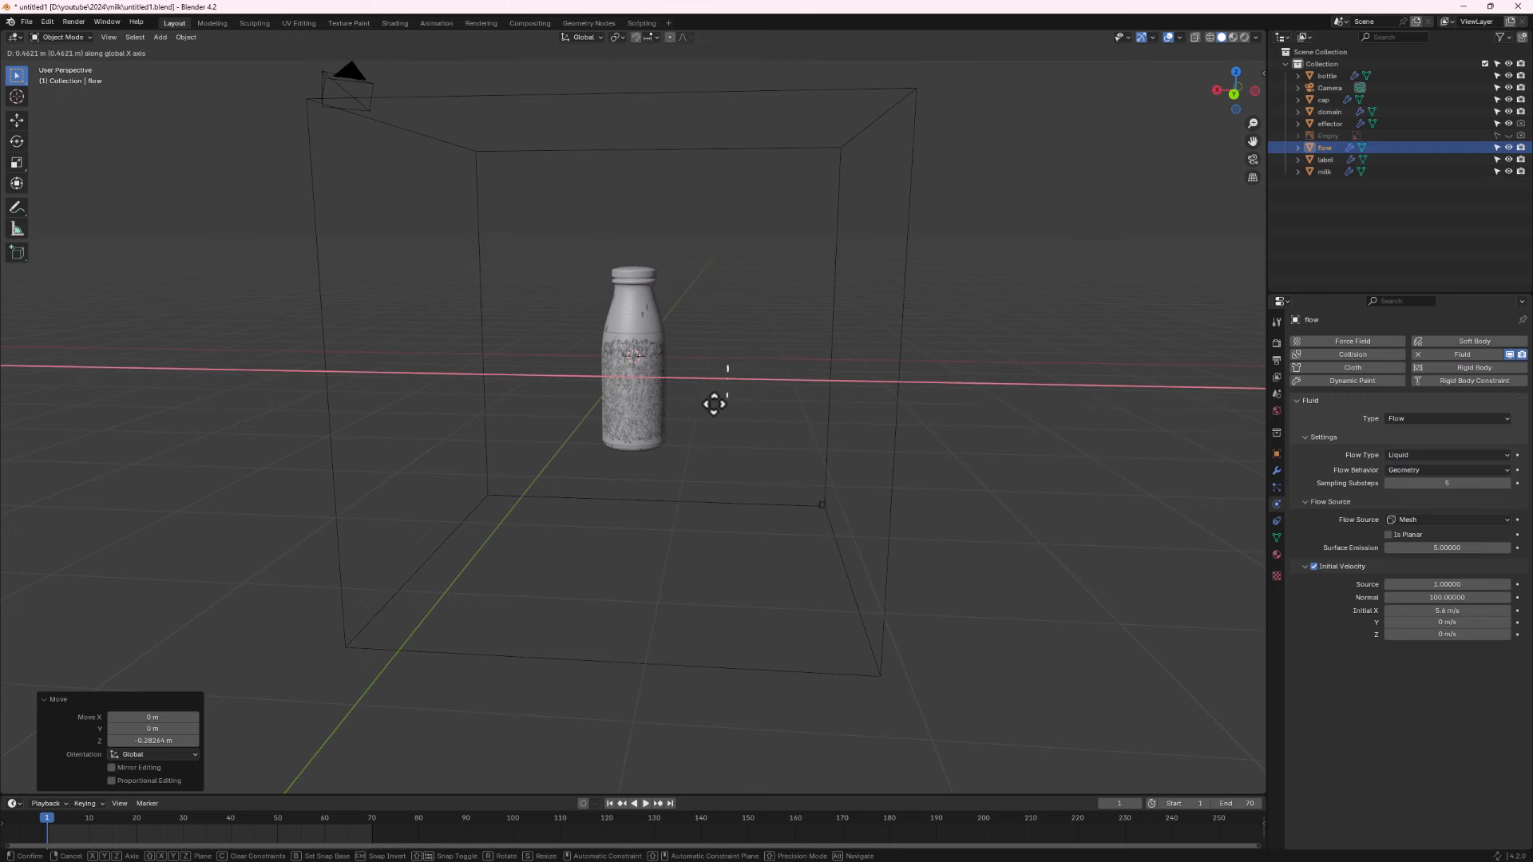
left_click(715, 404)
middle_click_drag(716, 404, 685, 385)
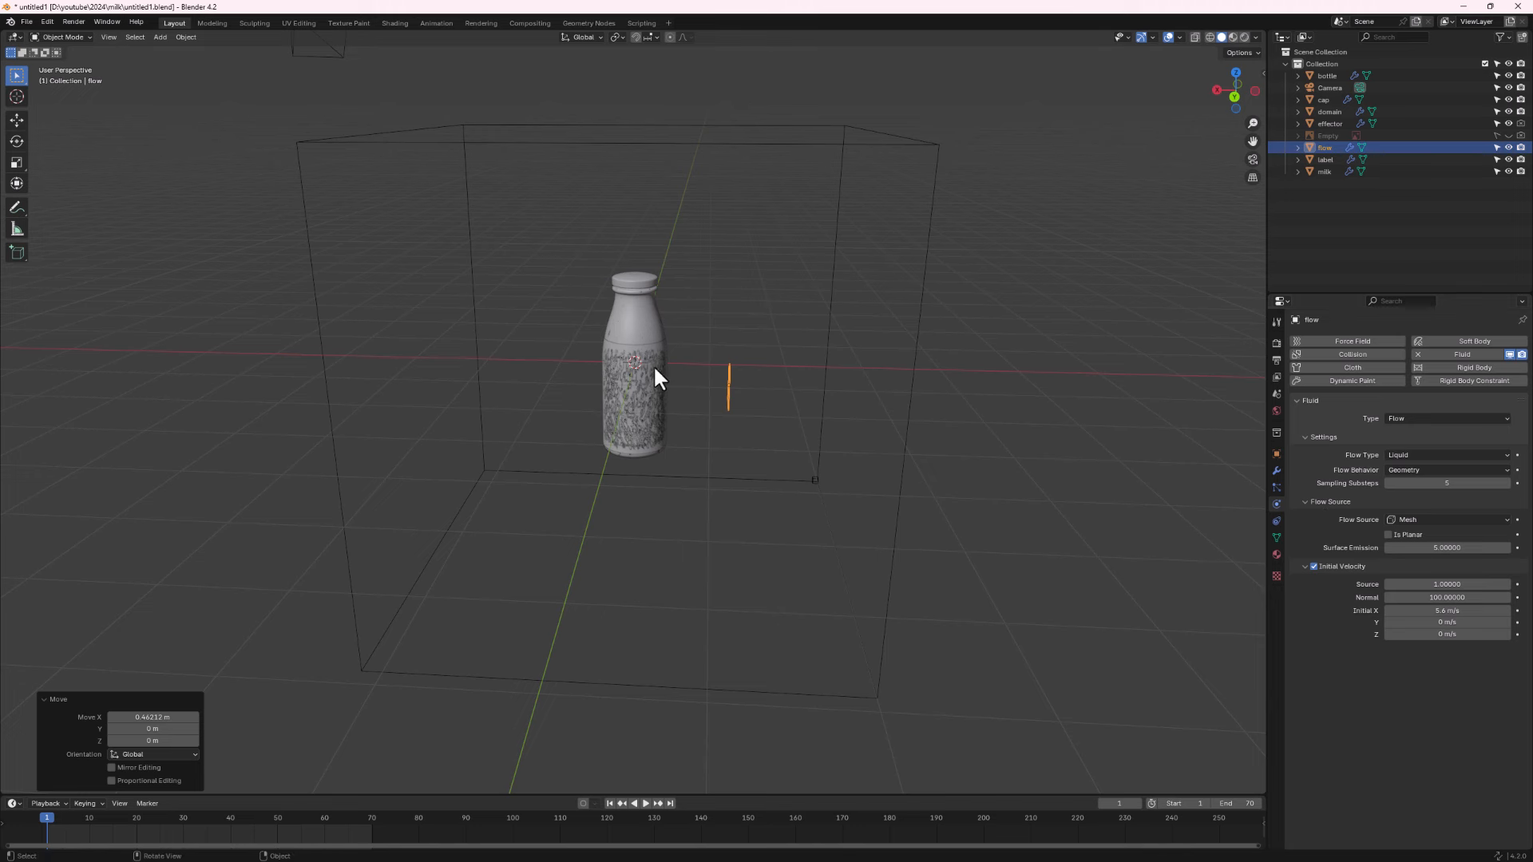
Set the domain's Resolution Divisions to 160 and bake its fluid data.
left_click(829, 318)
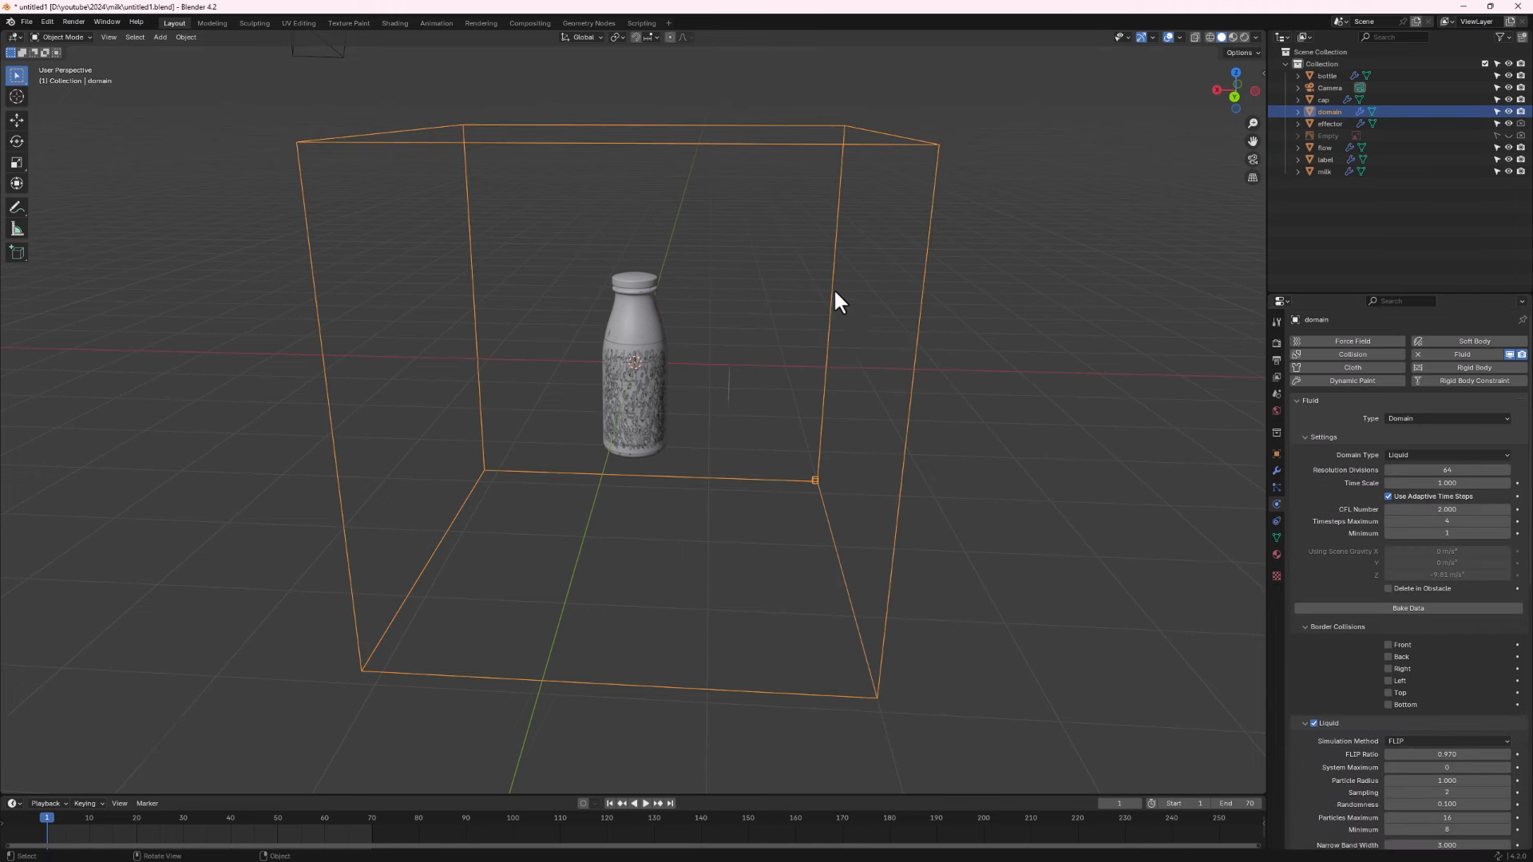
left_click(1441, 467)
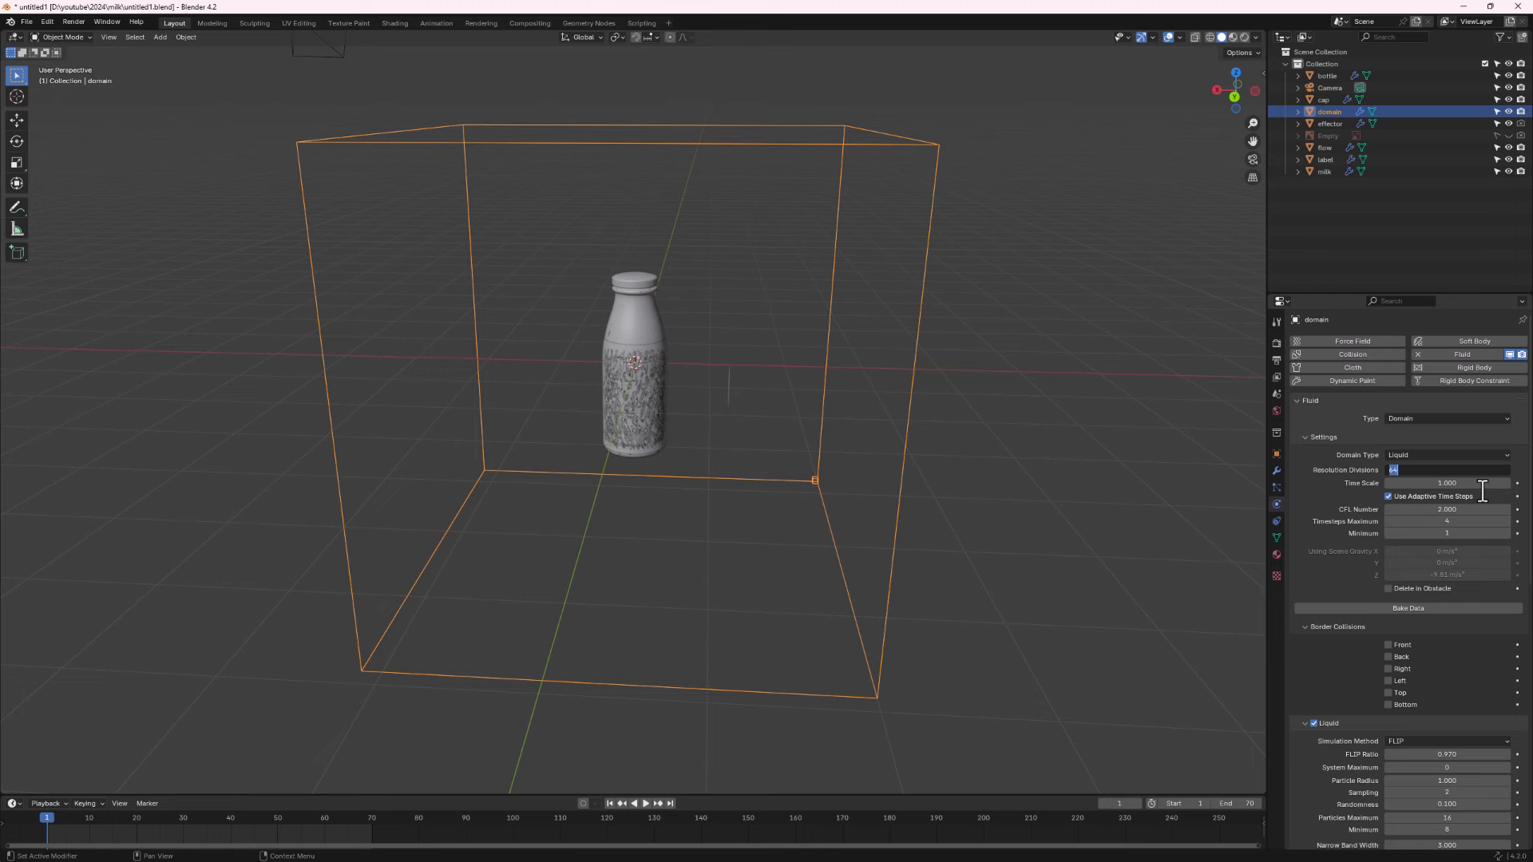
type("160")
key("Return")
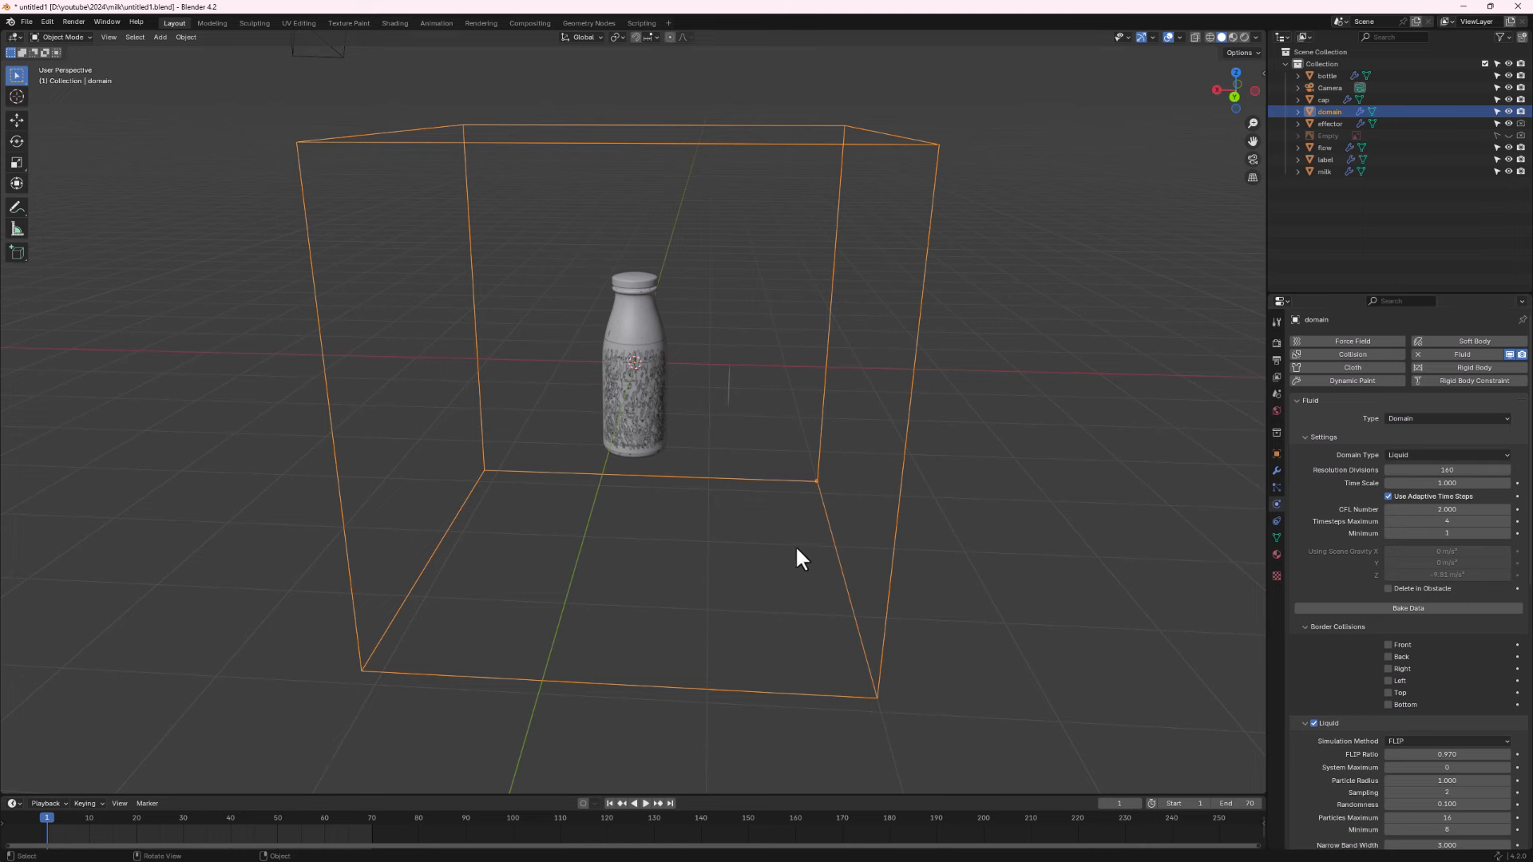
scroll(819, 493, "up", 3)
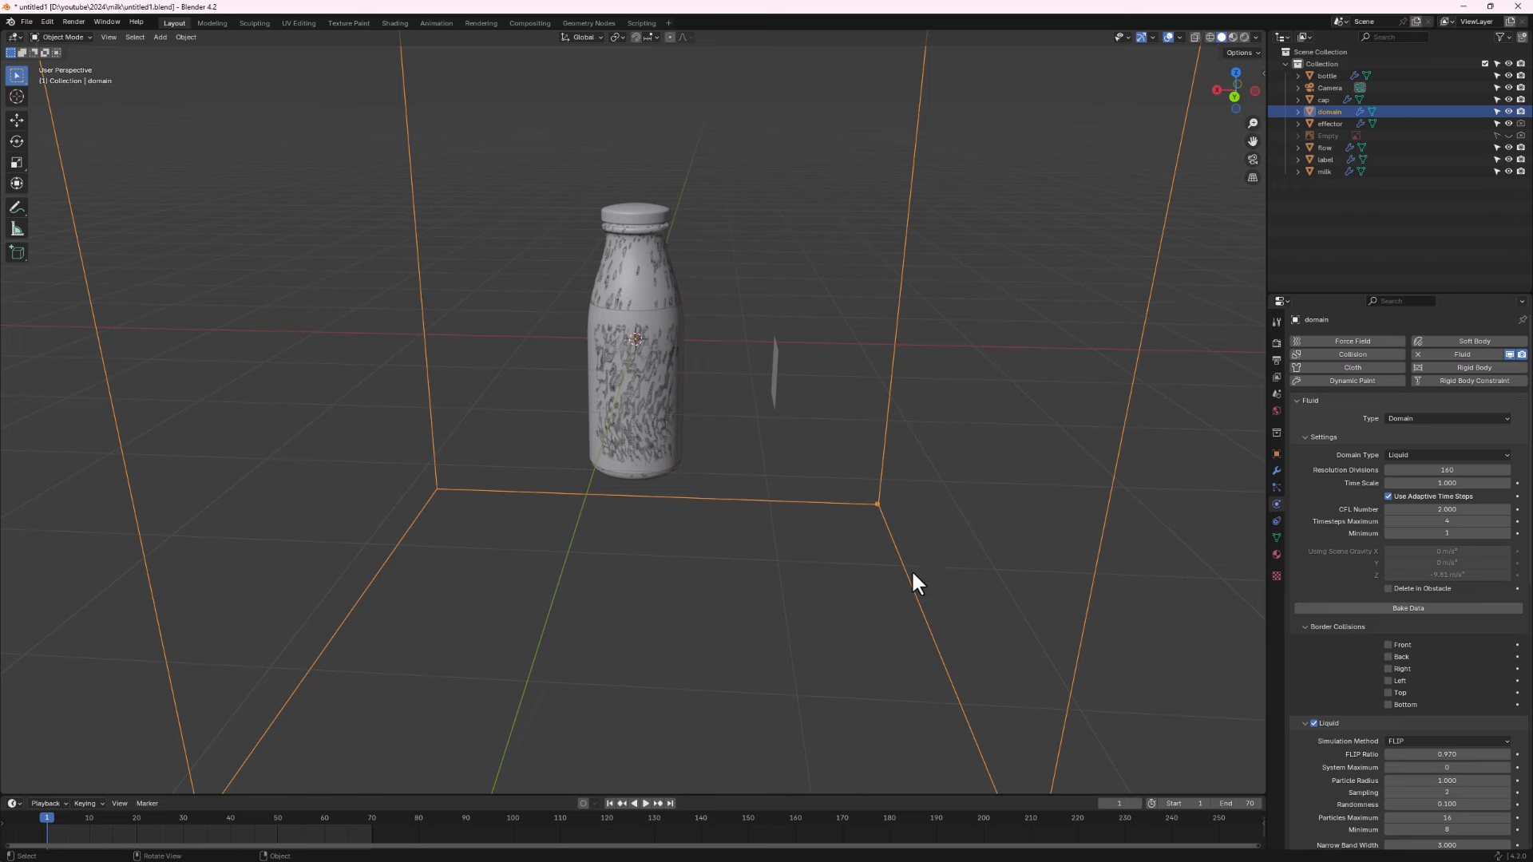
scroll(917, 569, "down", 4)
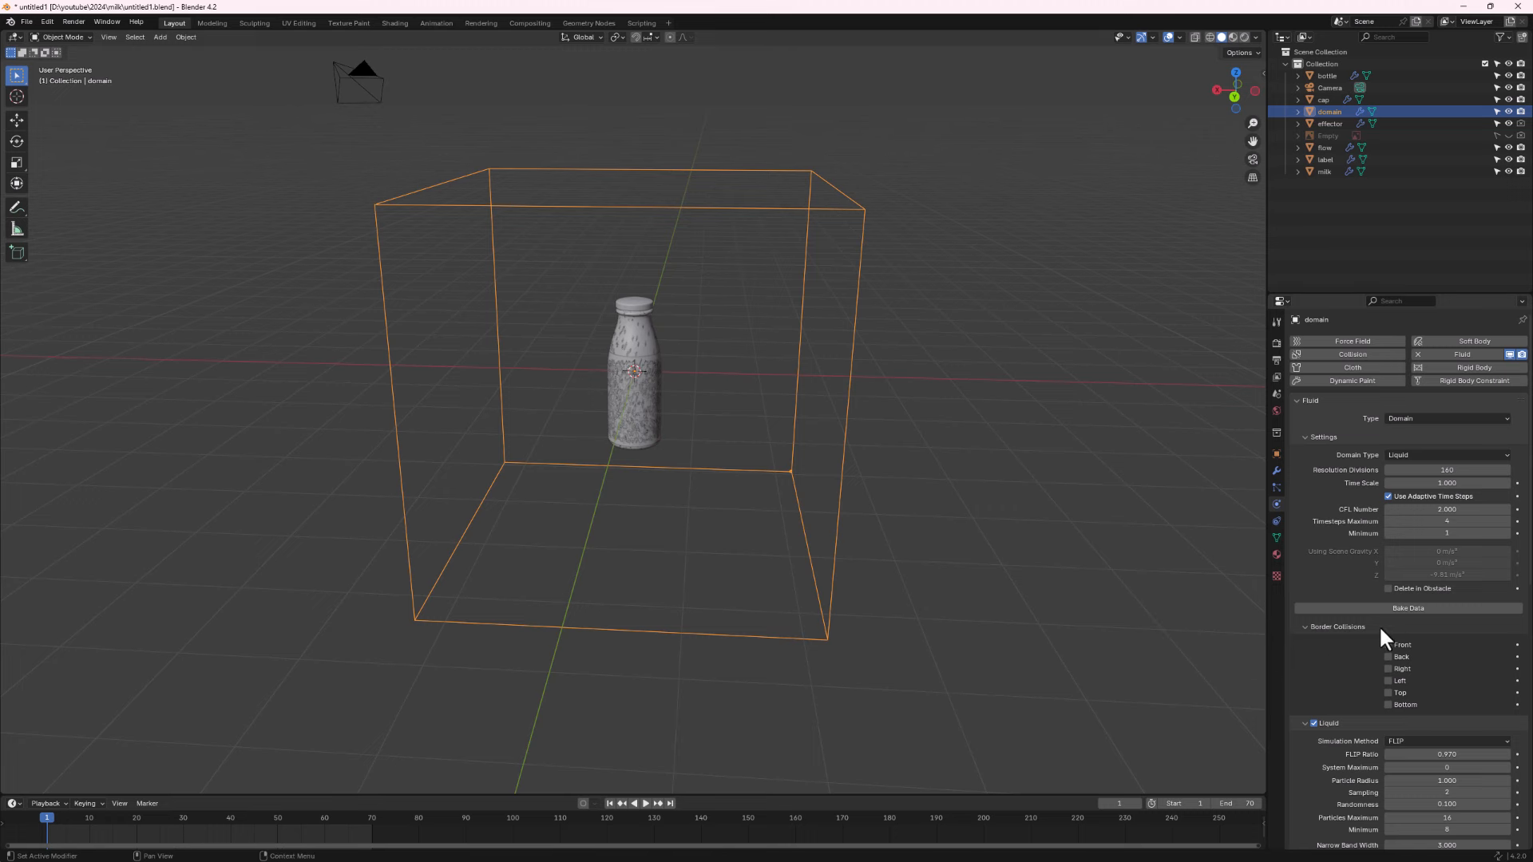
left_click(1410, 608)
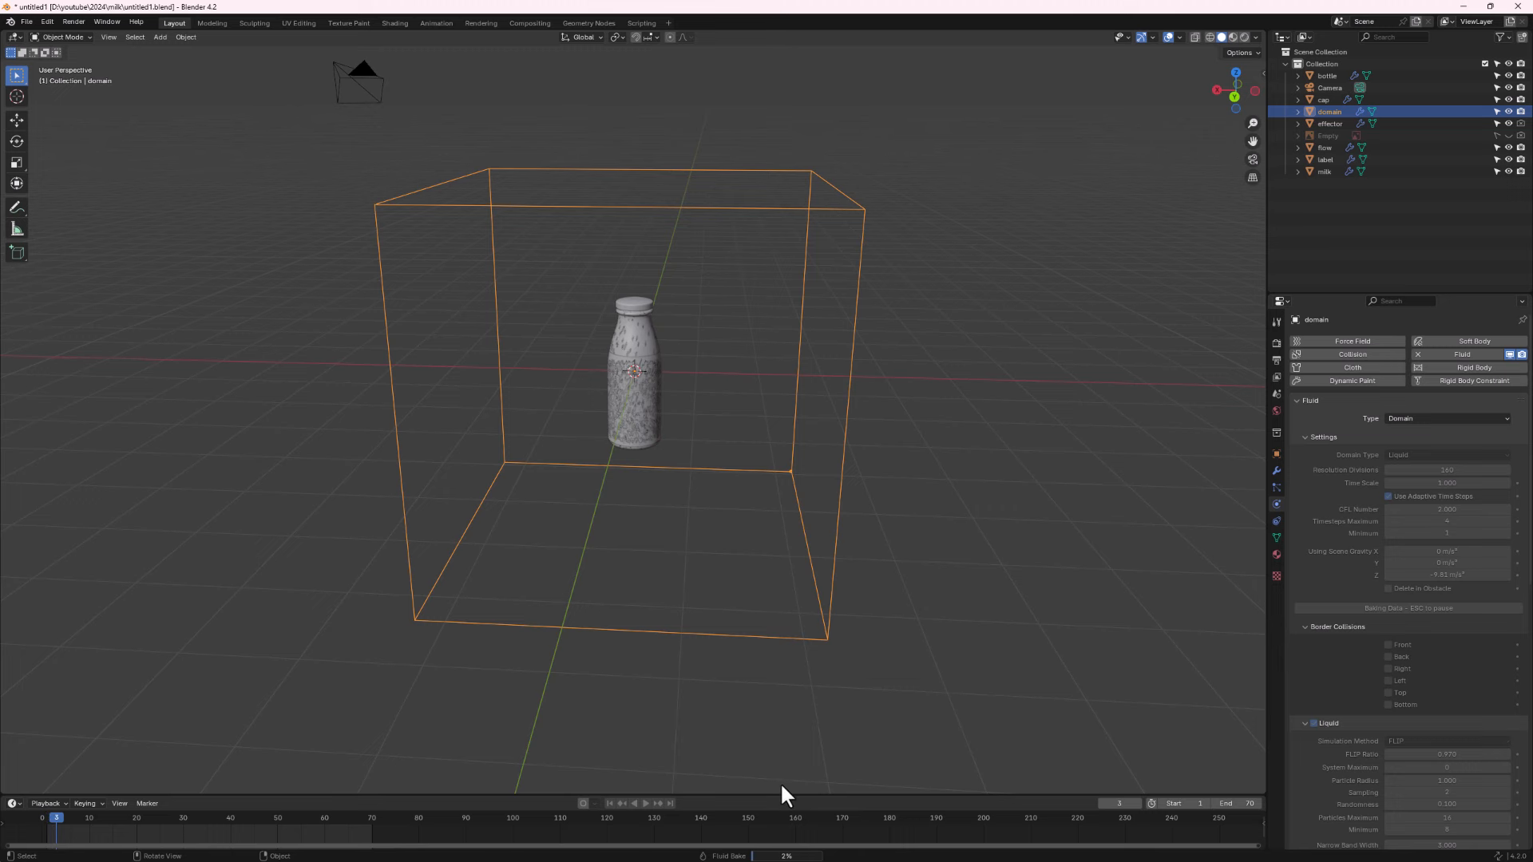
key("Escape")
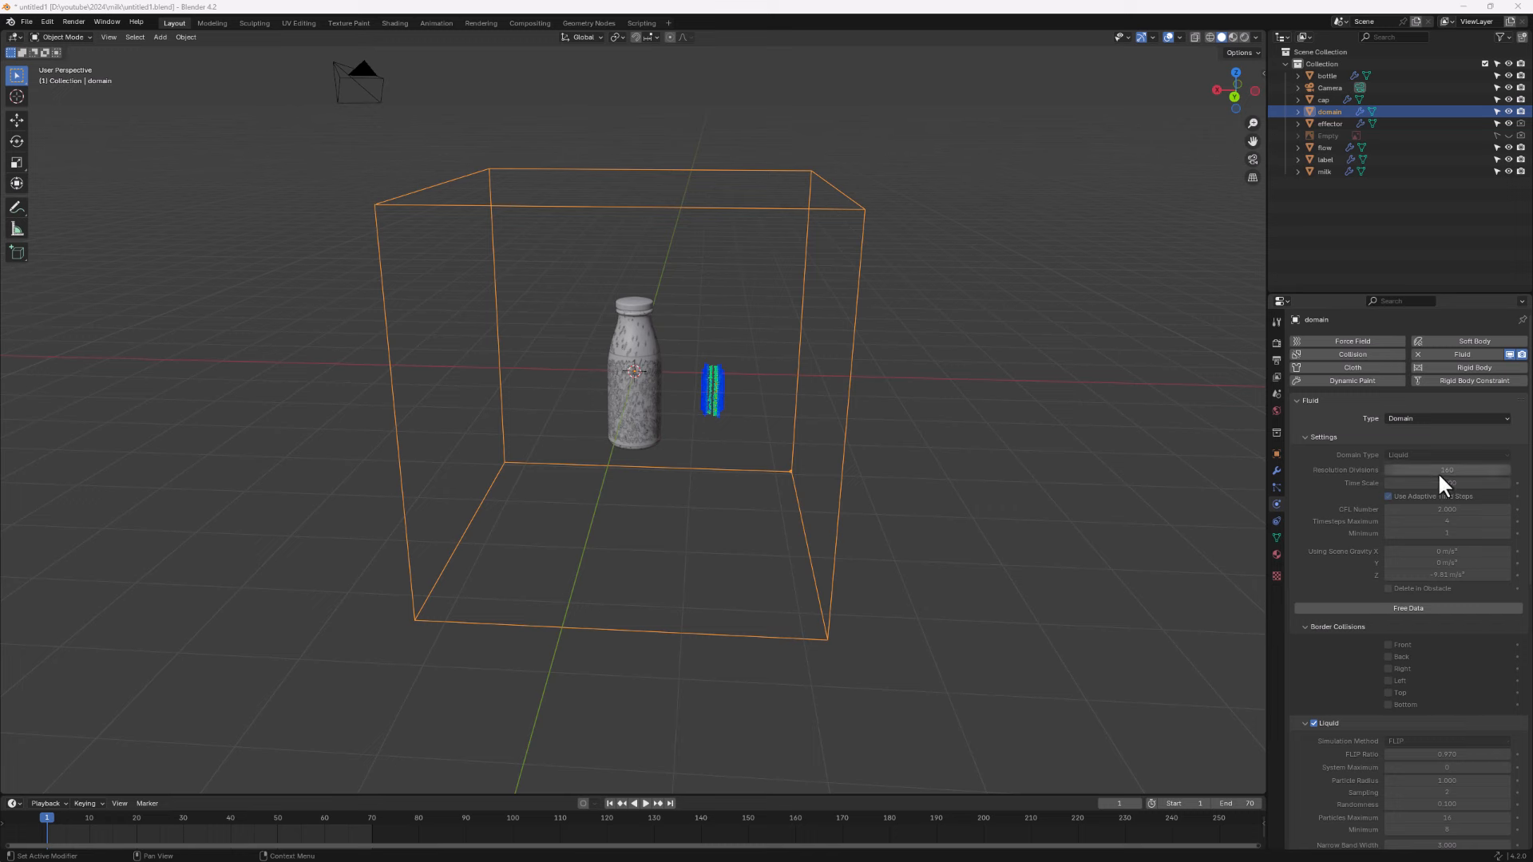
Play back the higher-resolution bake and examine the particle splash around the bottle from several angles.
left_click(645, 803)
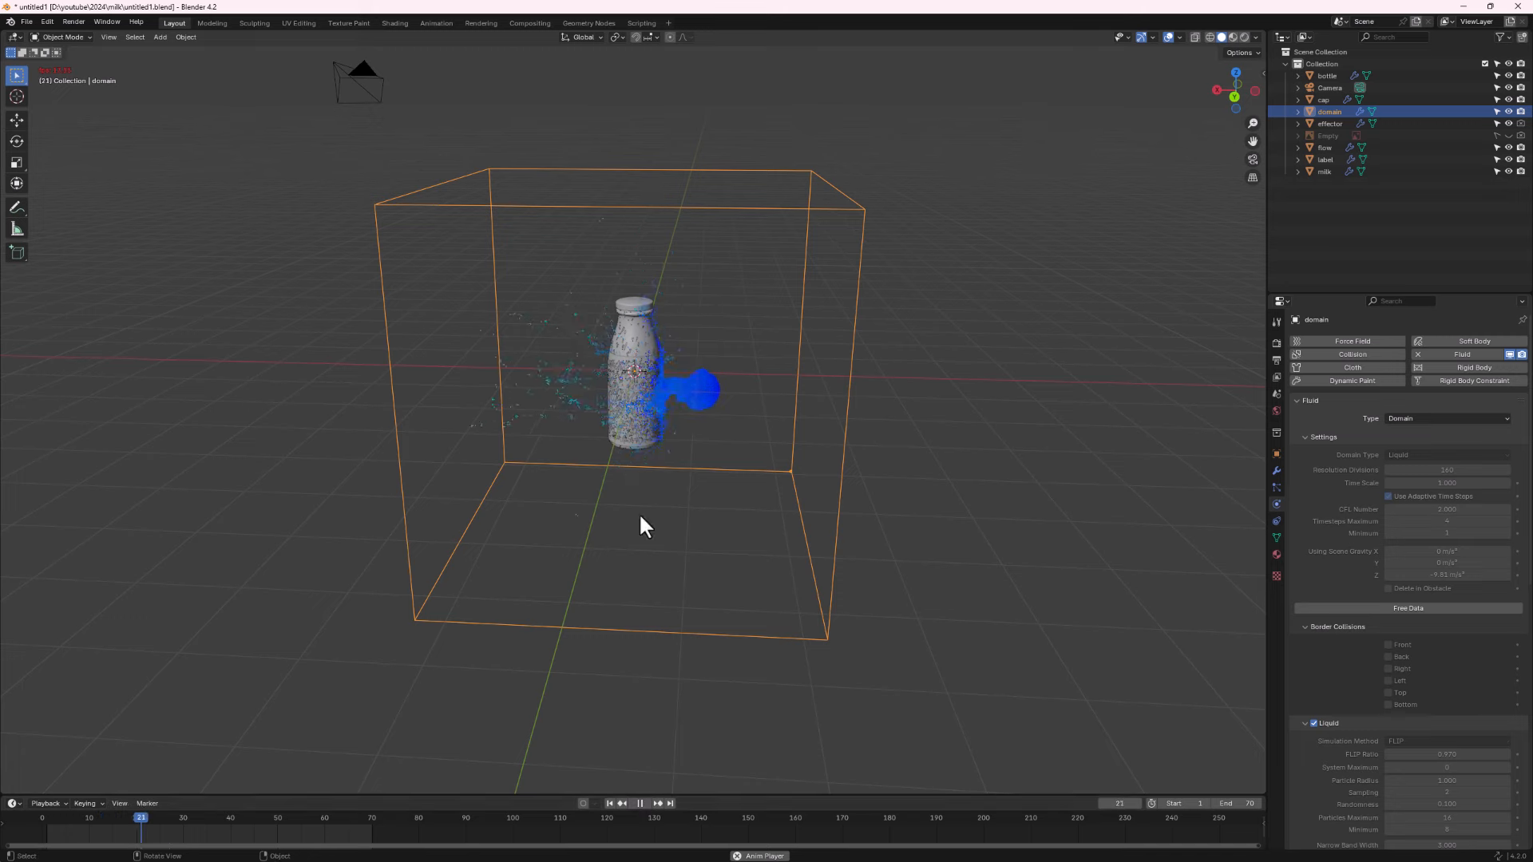
middle_click_drag(634, 439, 731, 384)
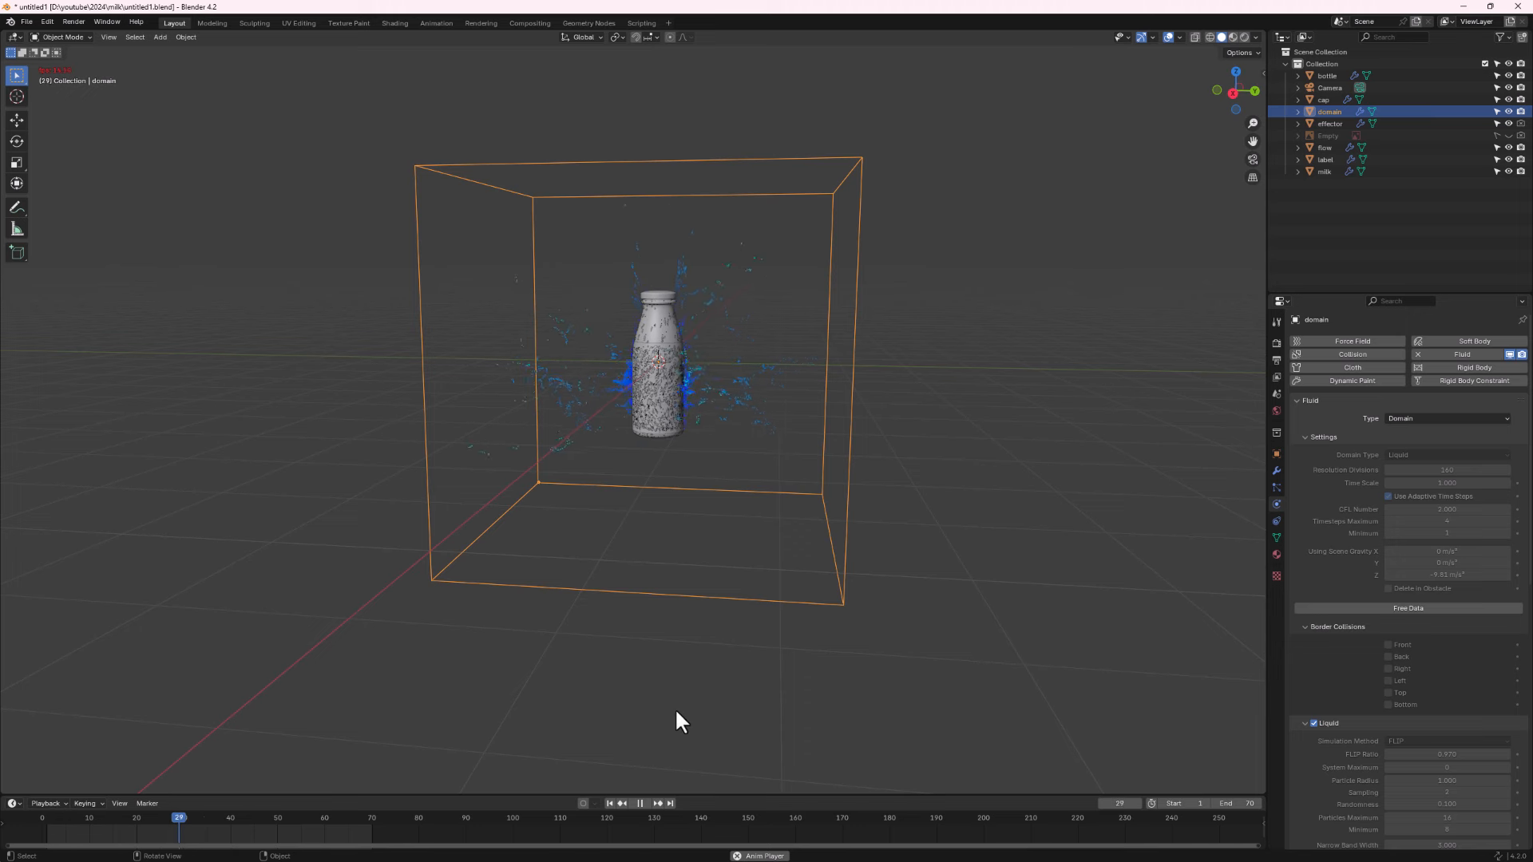
left_click(639, 803)
middle_click_drag(678, 428, 626, 434)
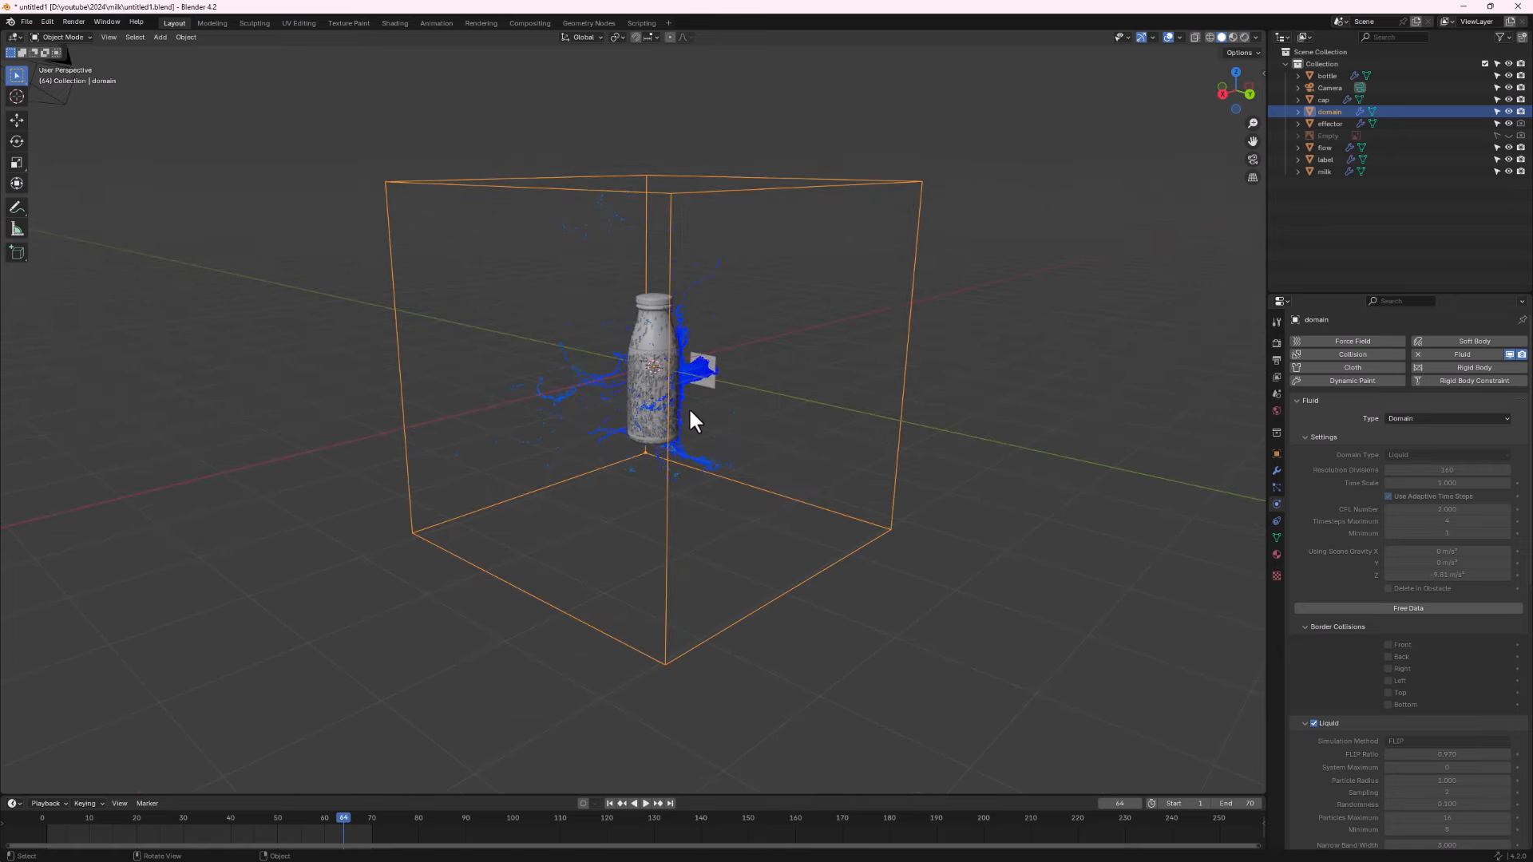
scroll(686, 399, "up", 3)
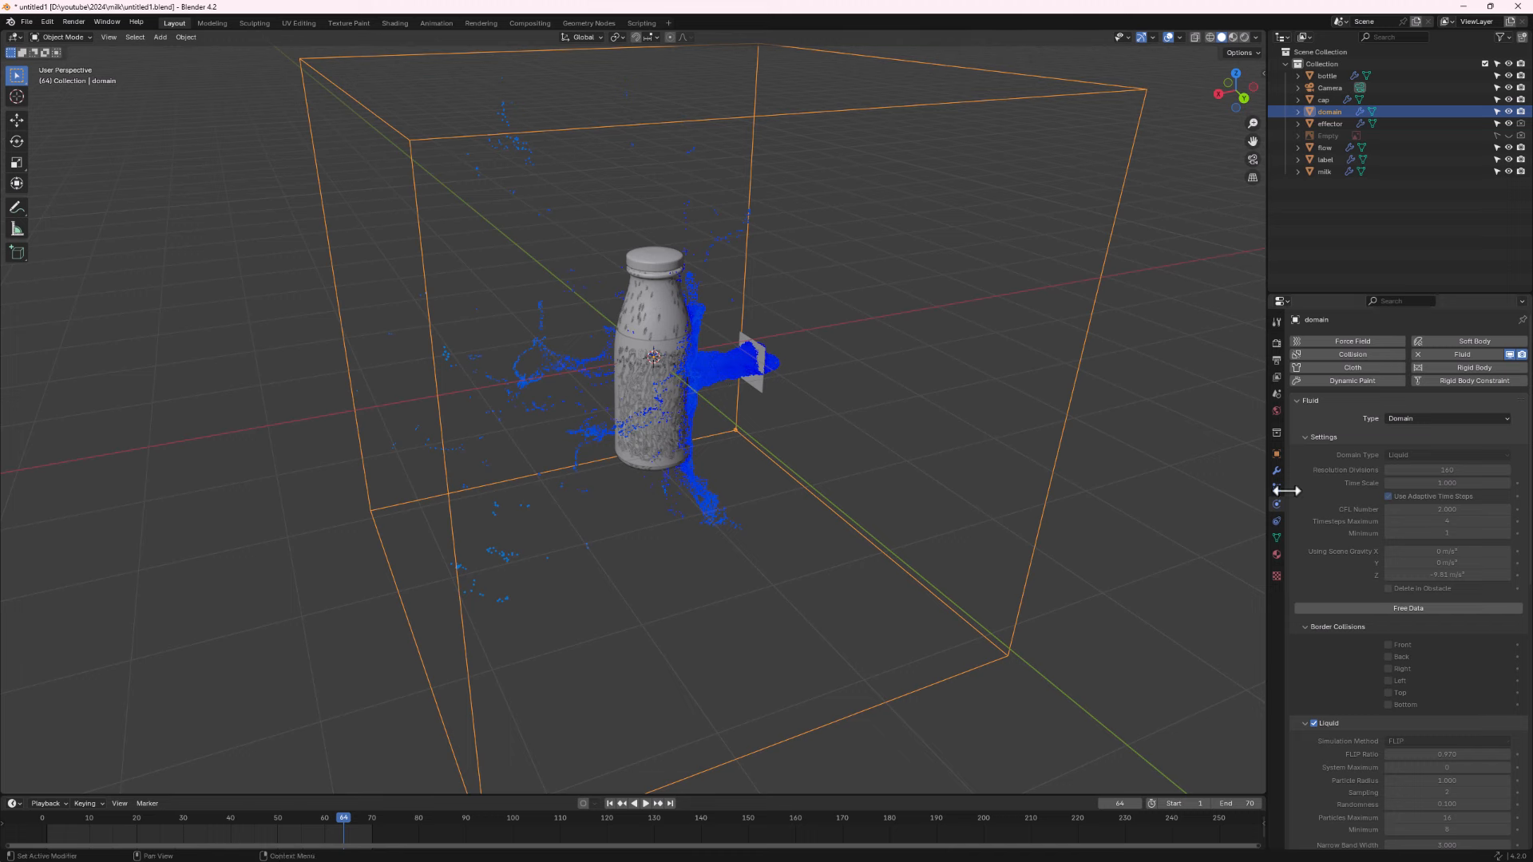
Expand the domain's Mesh settings and bake the liquid mesh.
scroll(1322, 517, "down", 6)
scroll(1322, 531, "down", 1)
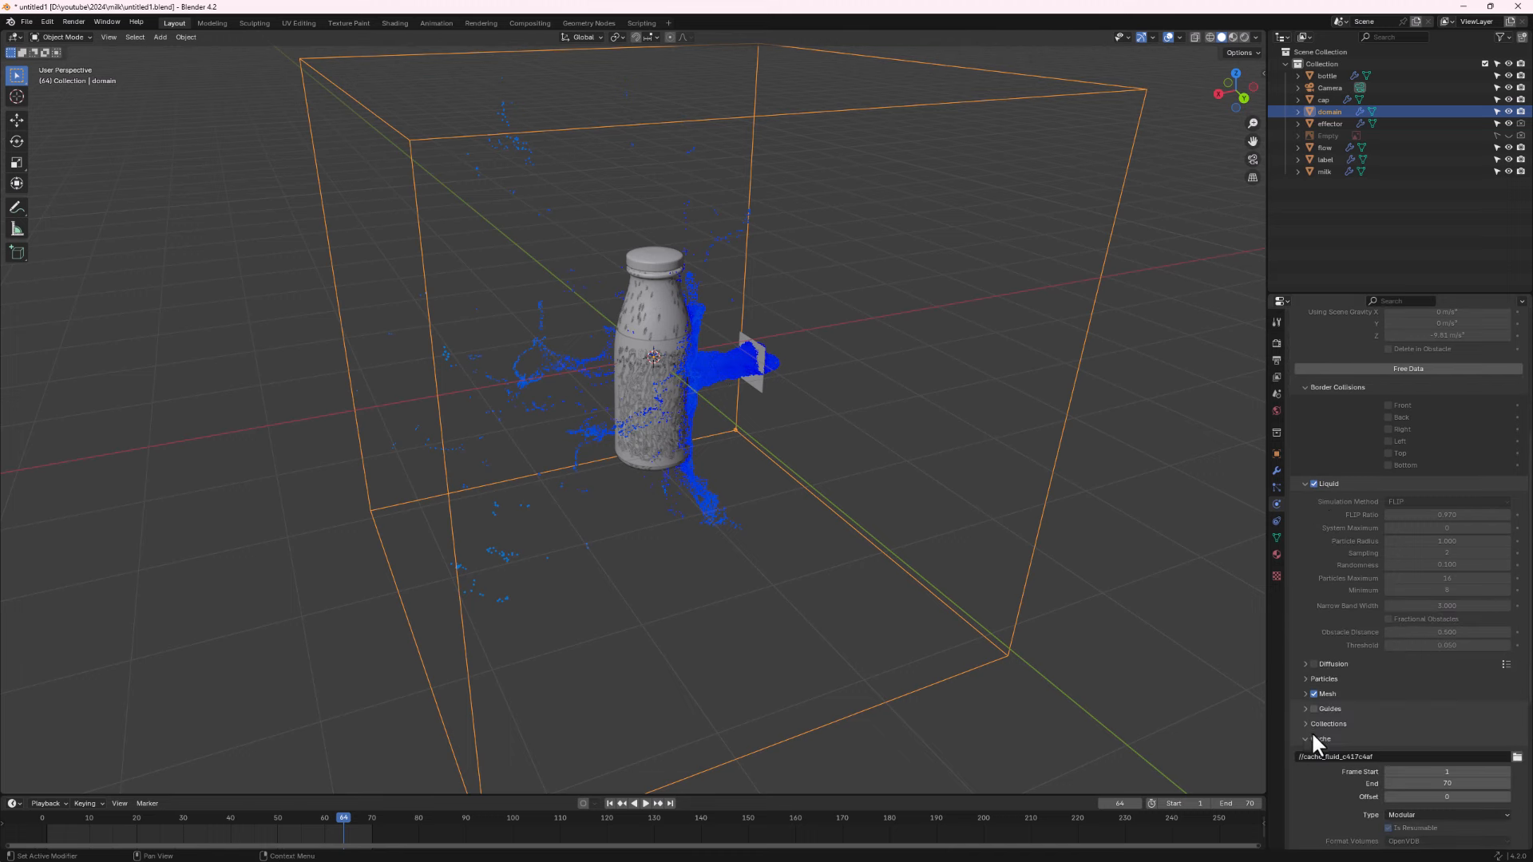
left_click(1305, 690)
scroll(1325, 695, "down", 3)
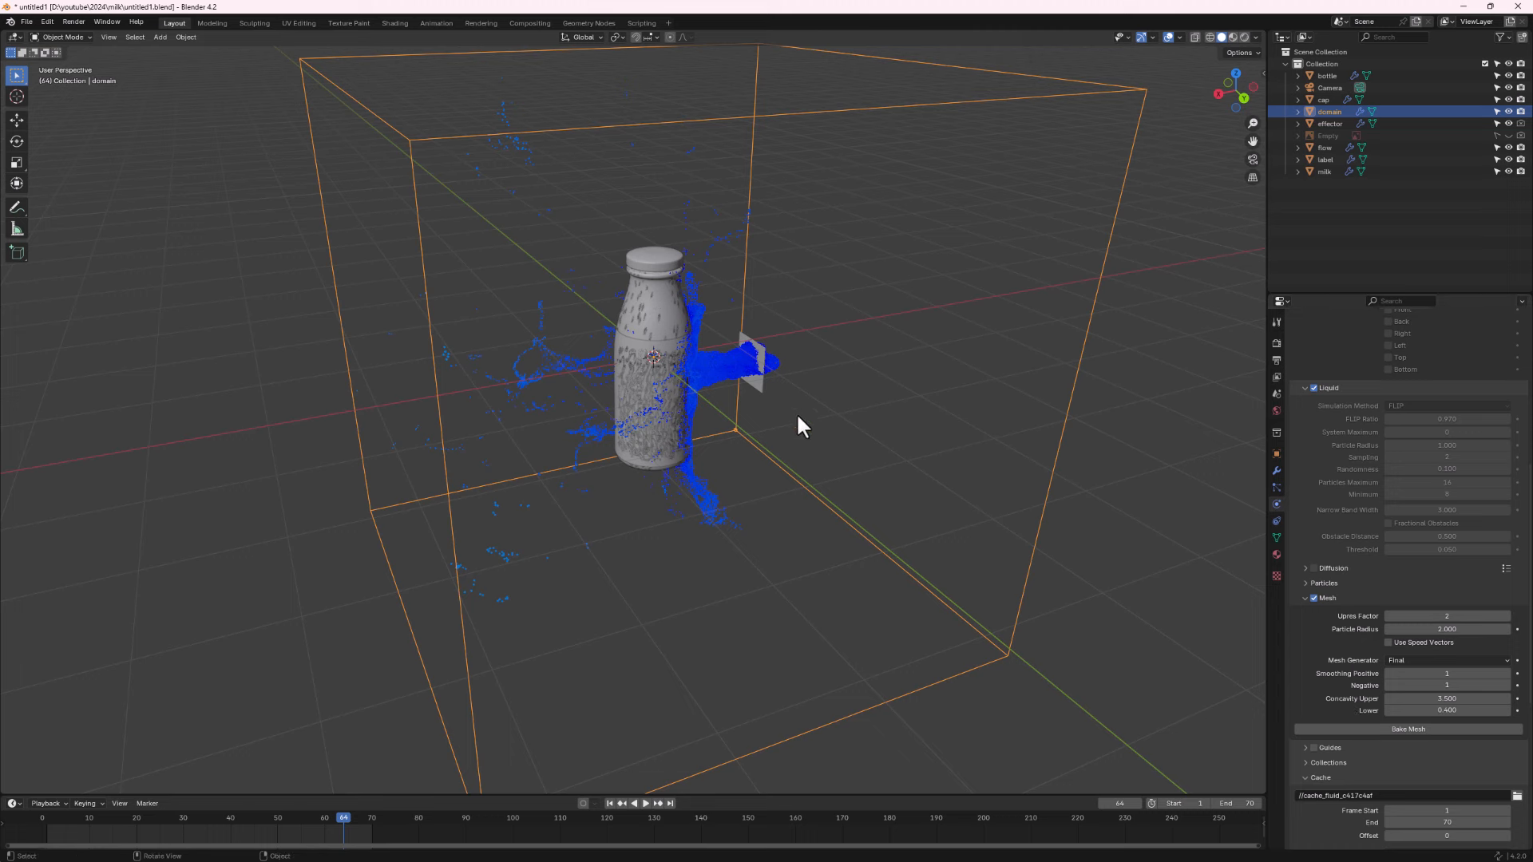
left_click(1408, 728)
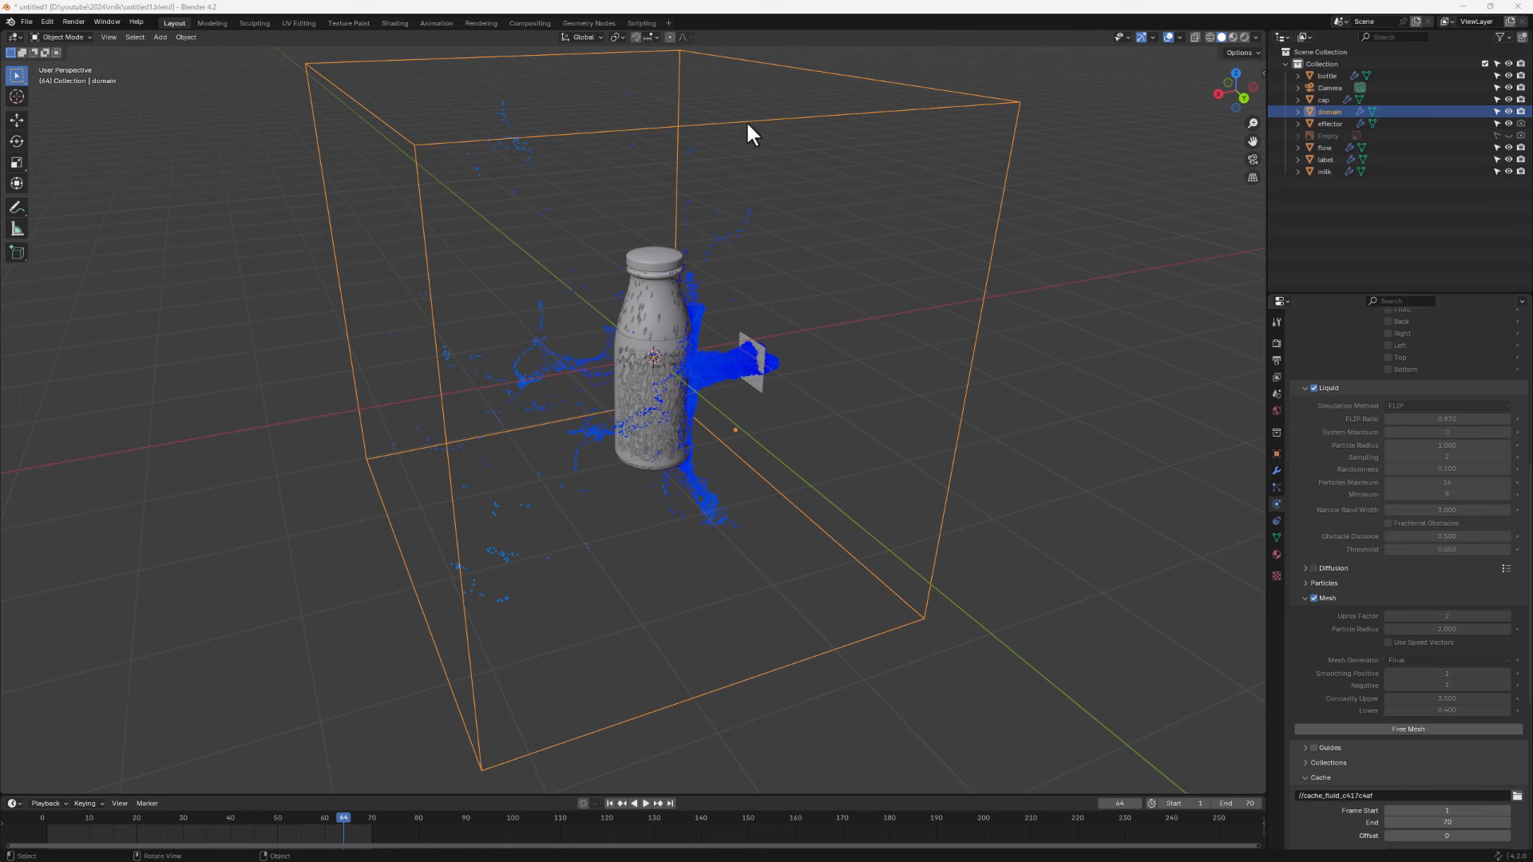
Change the domain's viewport Display As setting from Bounds to Solid.
left_click(1277, 454)
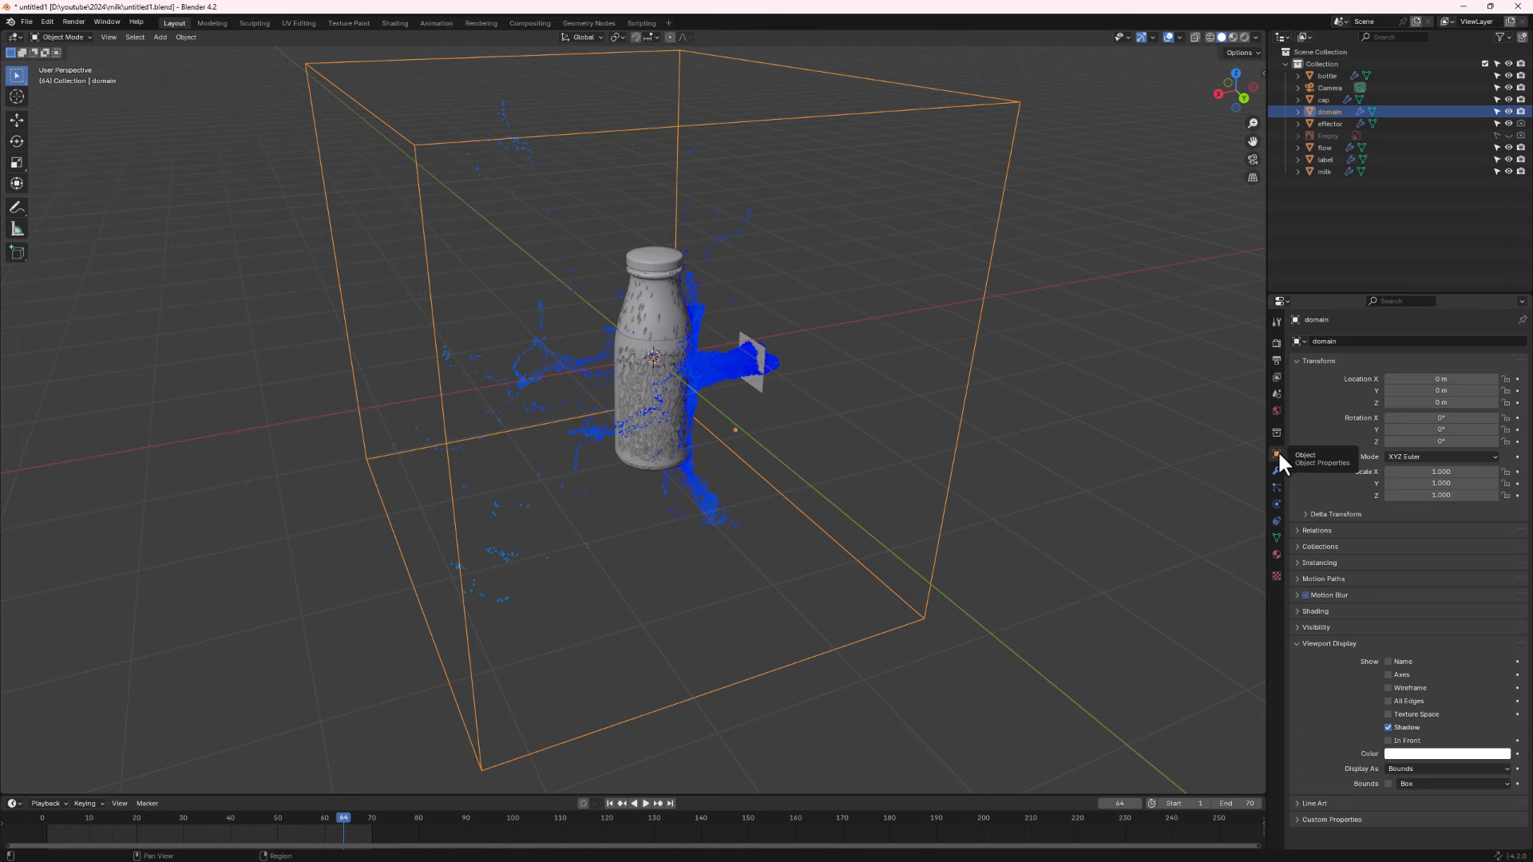
left_click(1405, 768)
left_click(1405, 808)
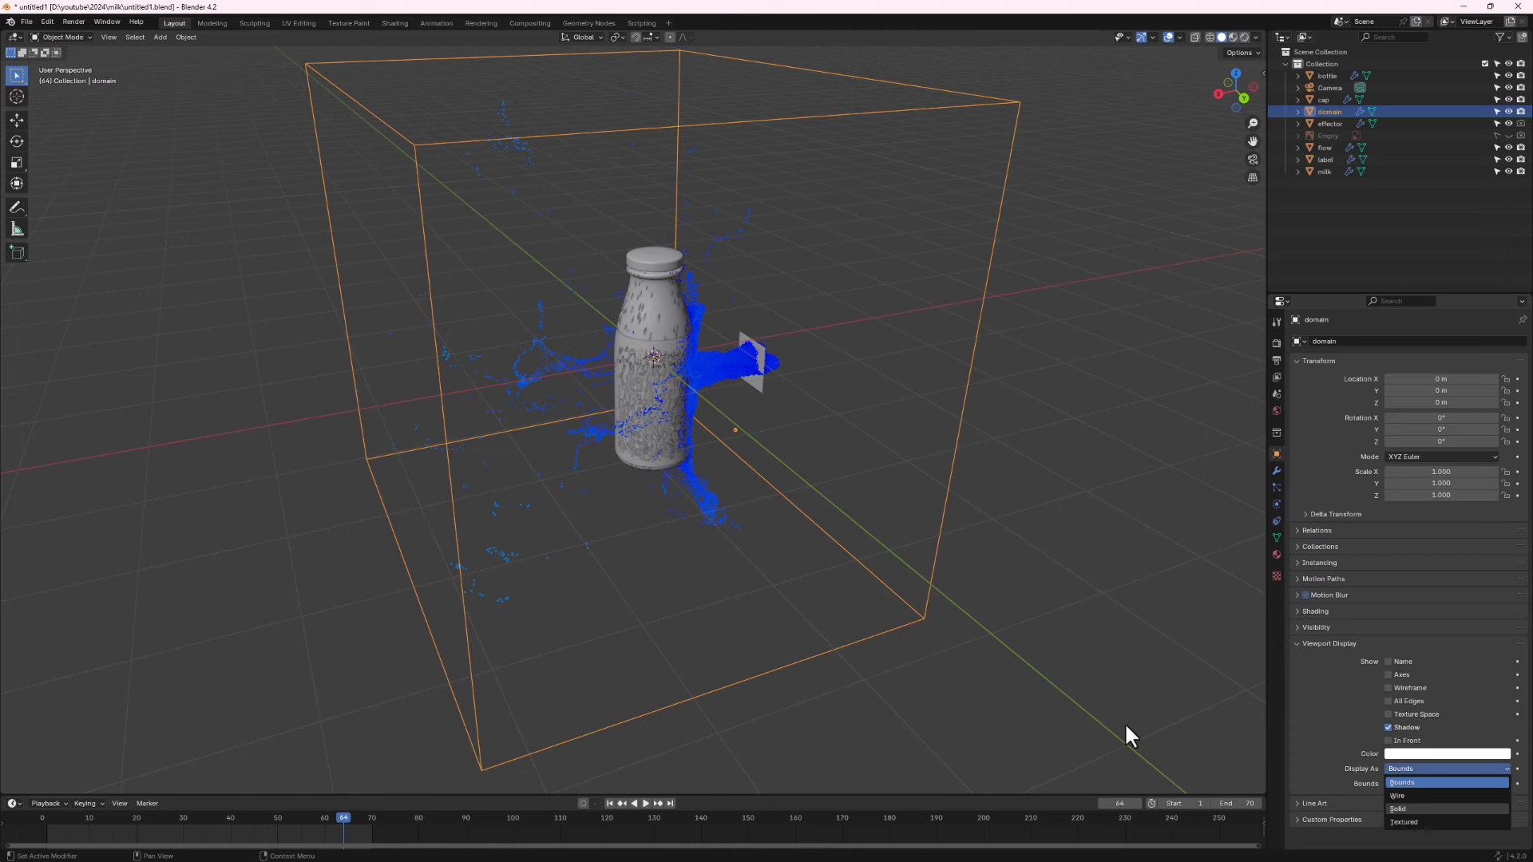
Play the animation from the start and examine the meshed milk splash from different sides.
middle_click_drag(575, 558, 750, 479)
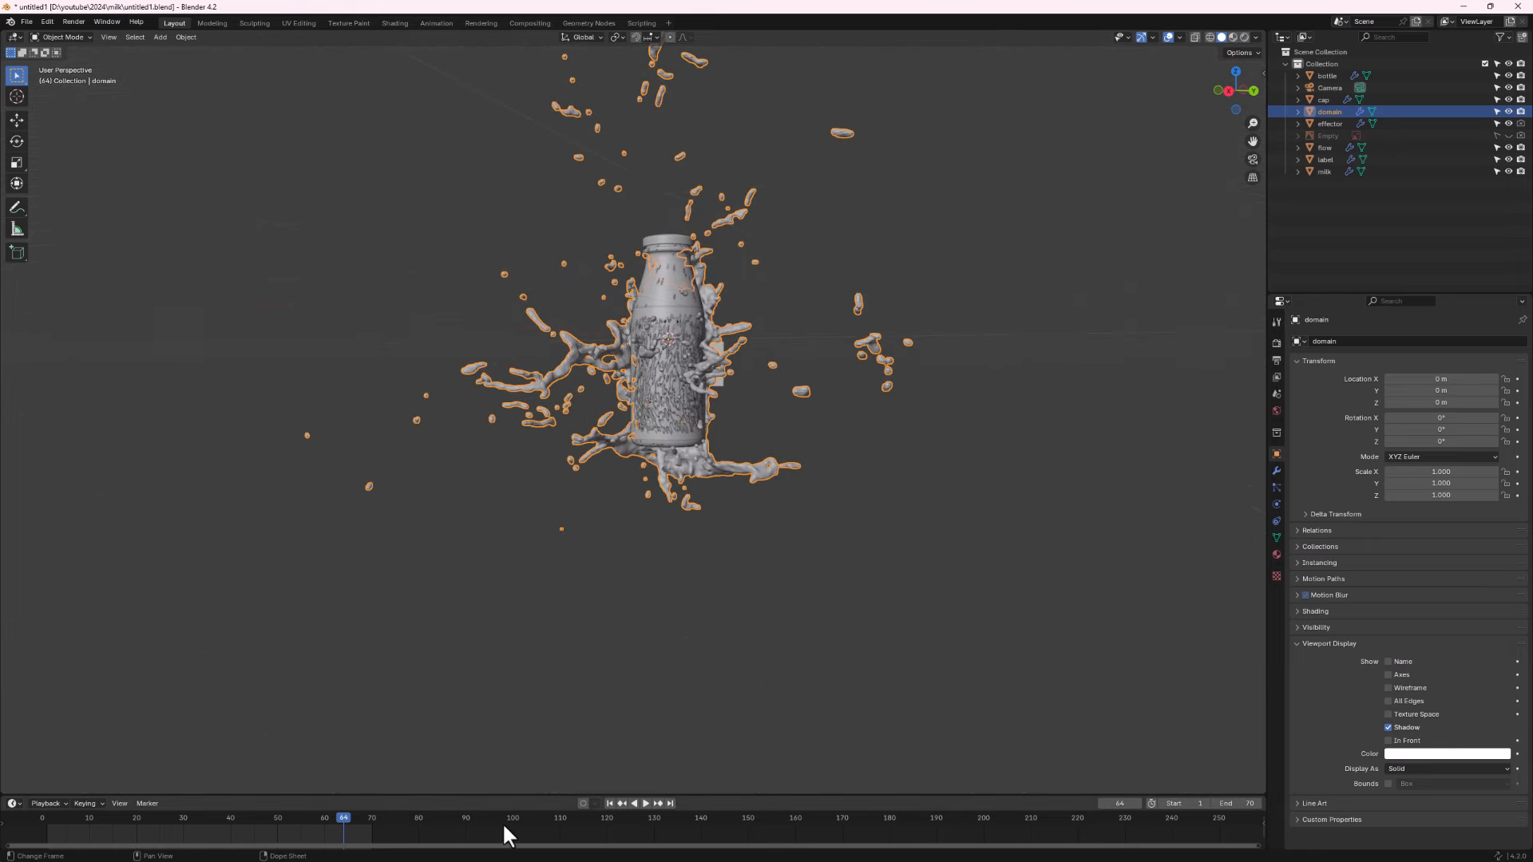
left_click(612, 803)
left_click(643, 803)
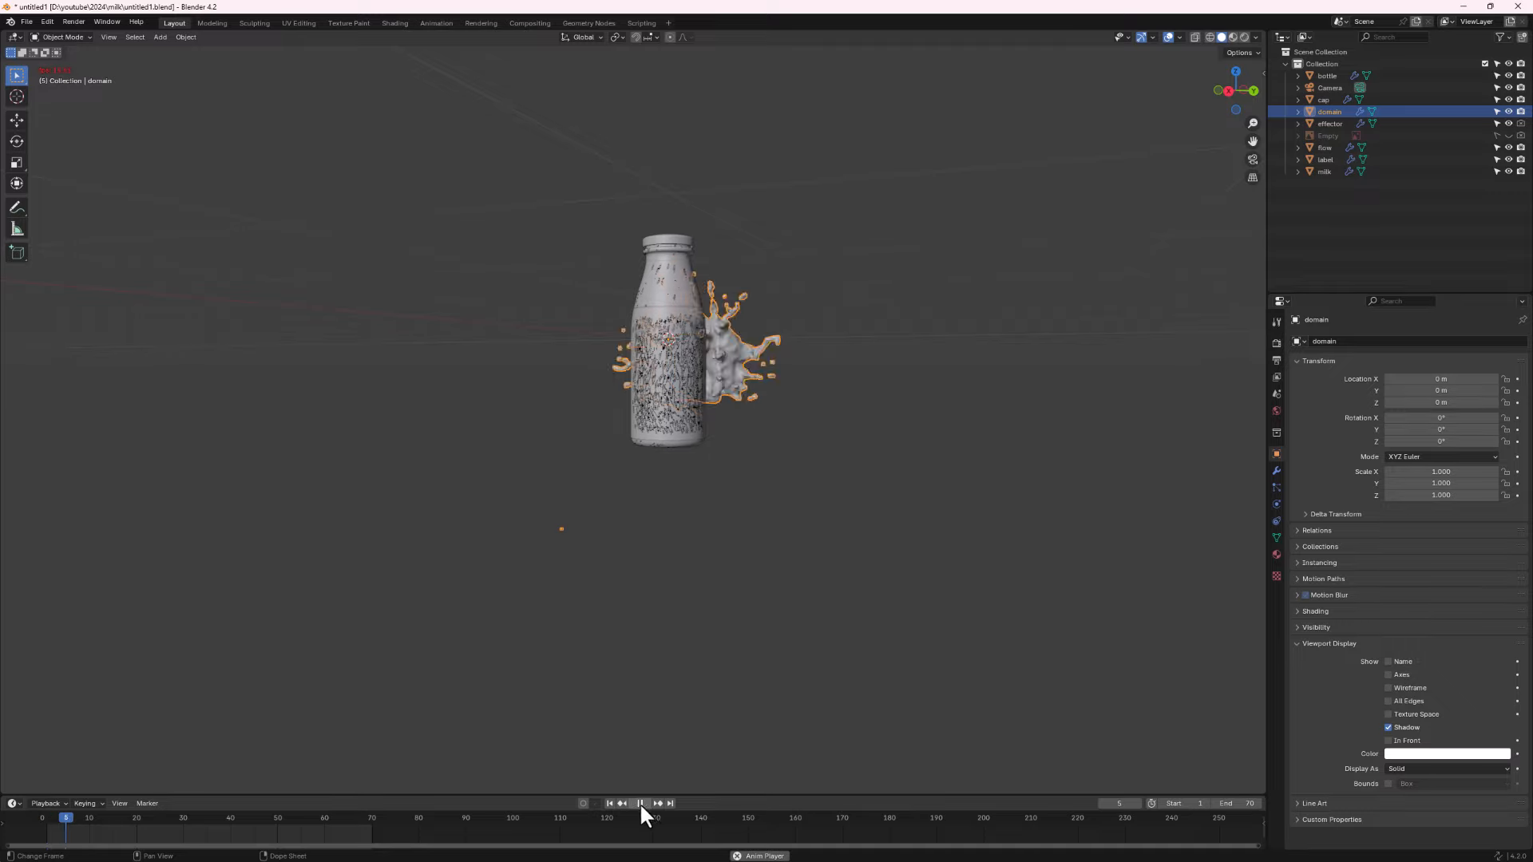
middle_click_drag(673, 622, 550, 627)
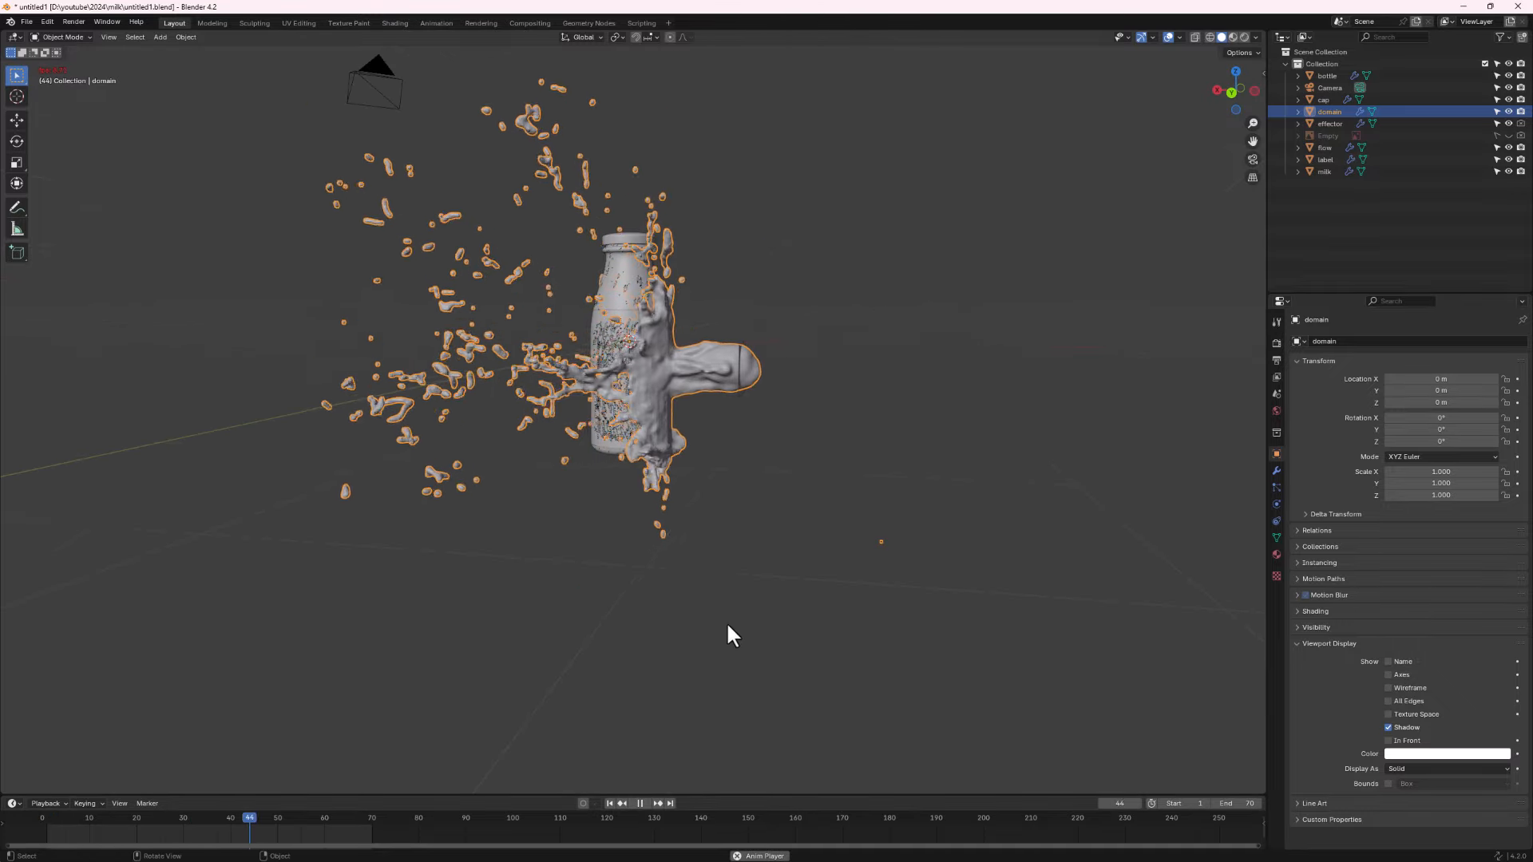
middle_click_drag(728, 633, 880, 613)
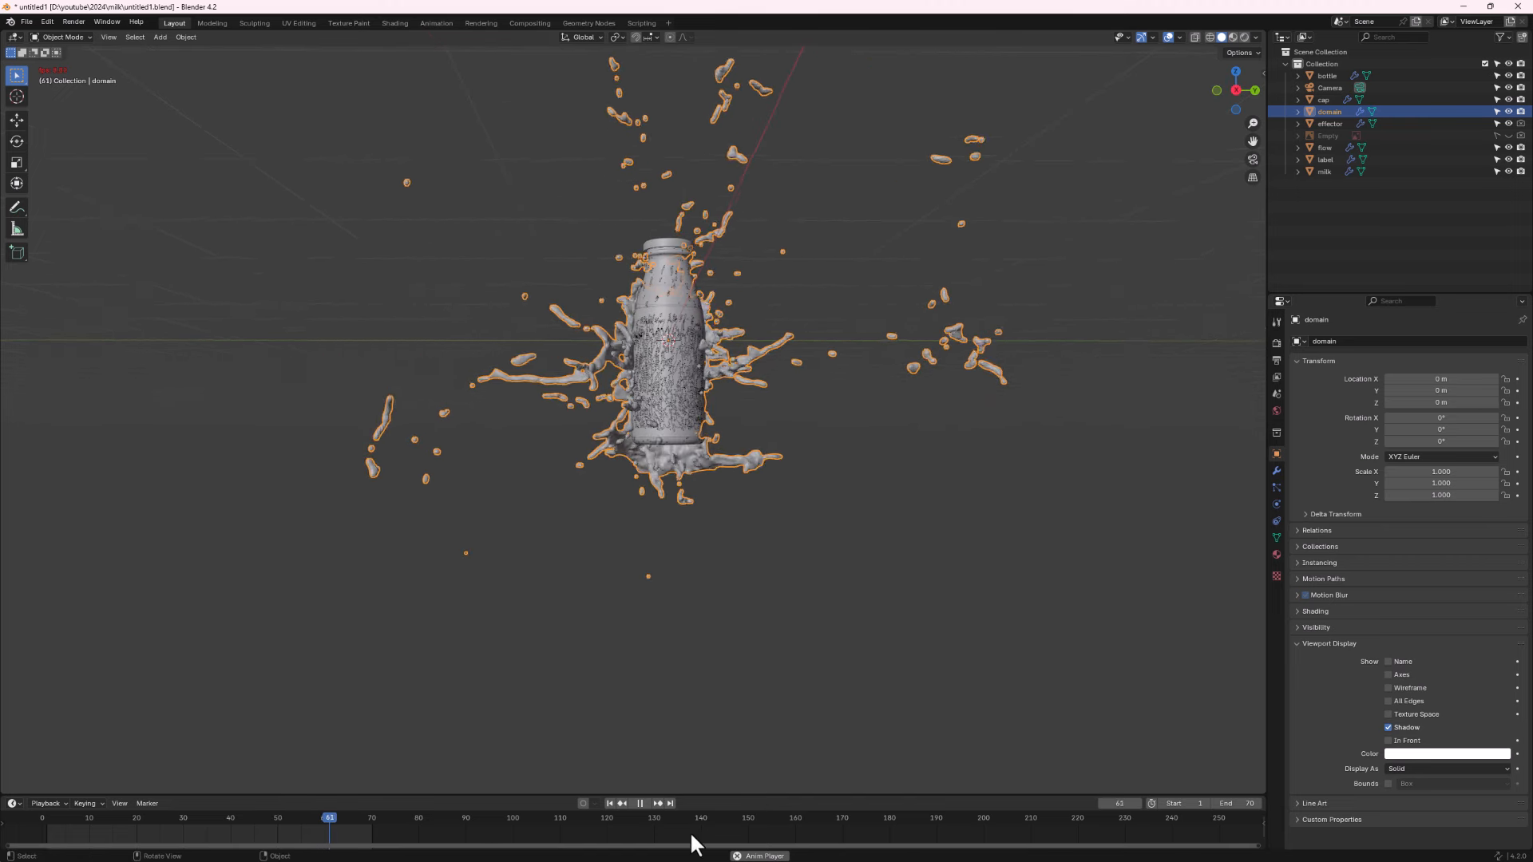
left_click(640, 804)
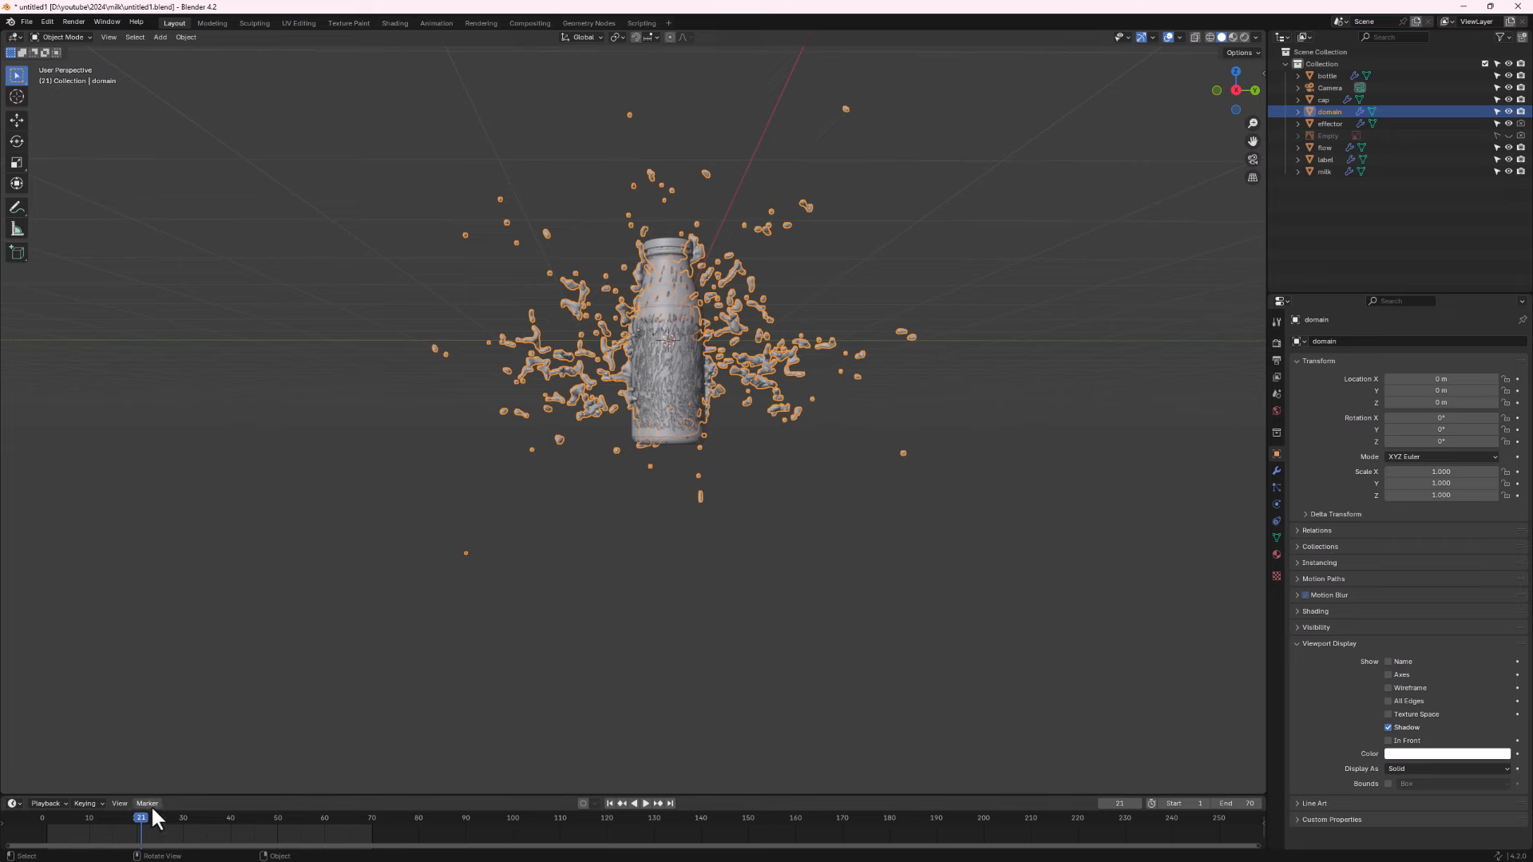
Scrub the animation to frame 69 as the splash pose and save the file.
left_click_drag(141, 814, 366, 811)
middle_click_drag(556, 519, 527, 563)
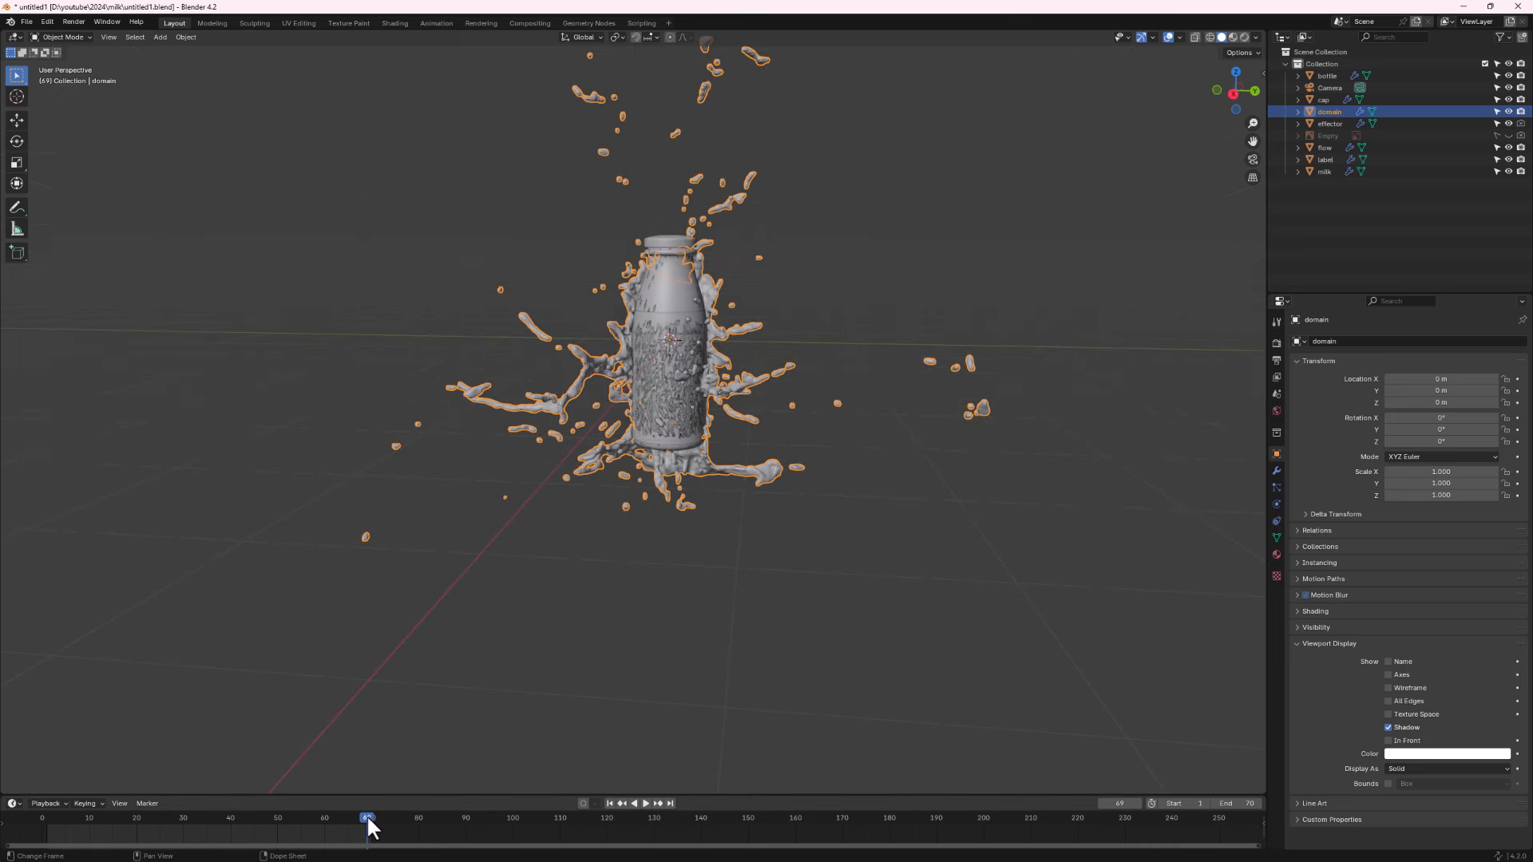
key("space")
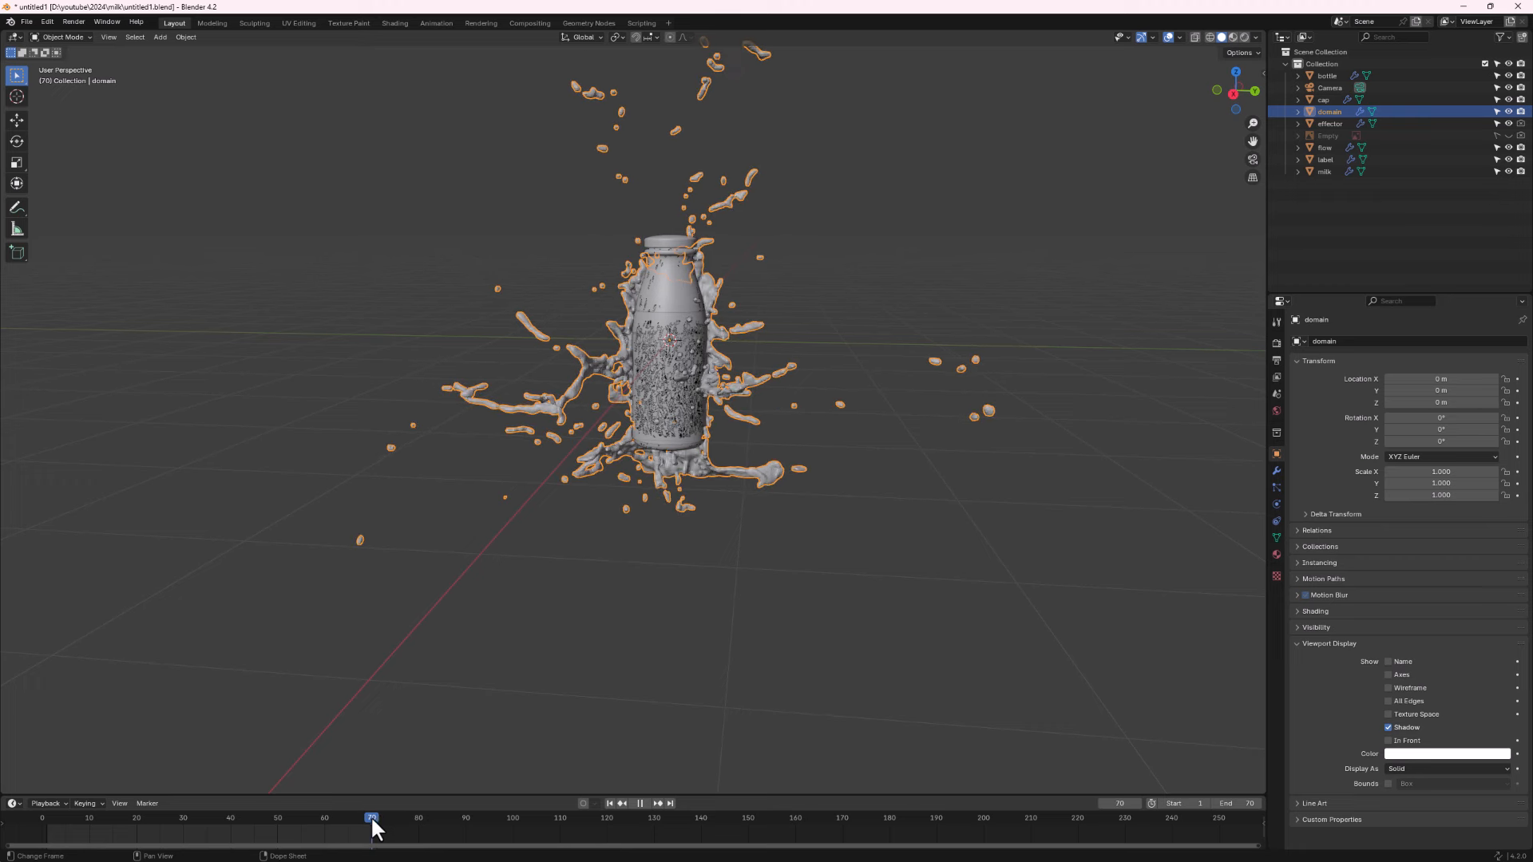
left_click(367, 817)
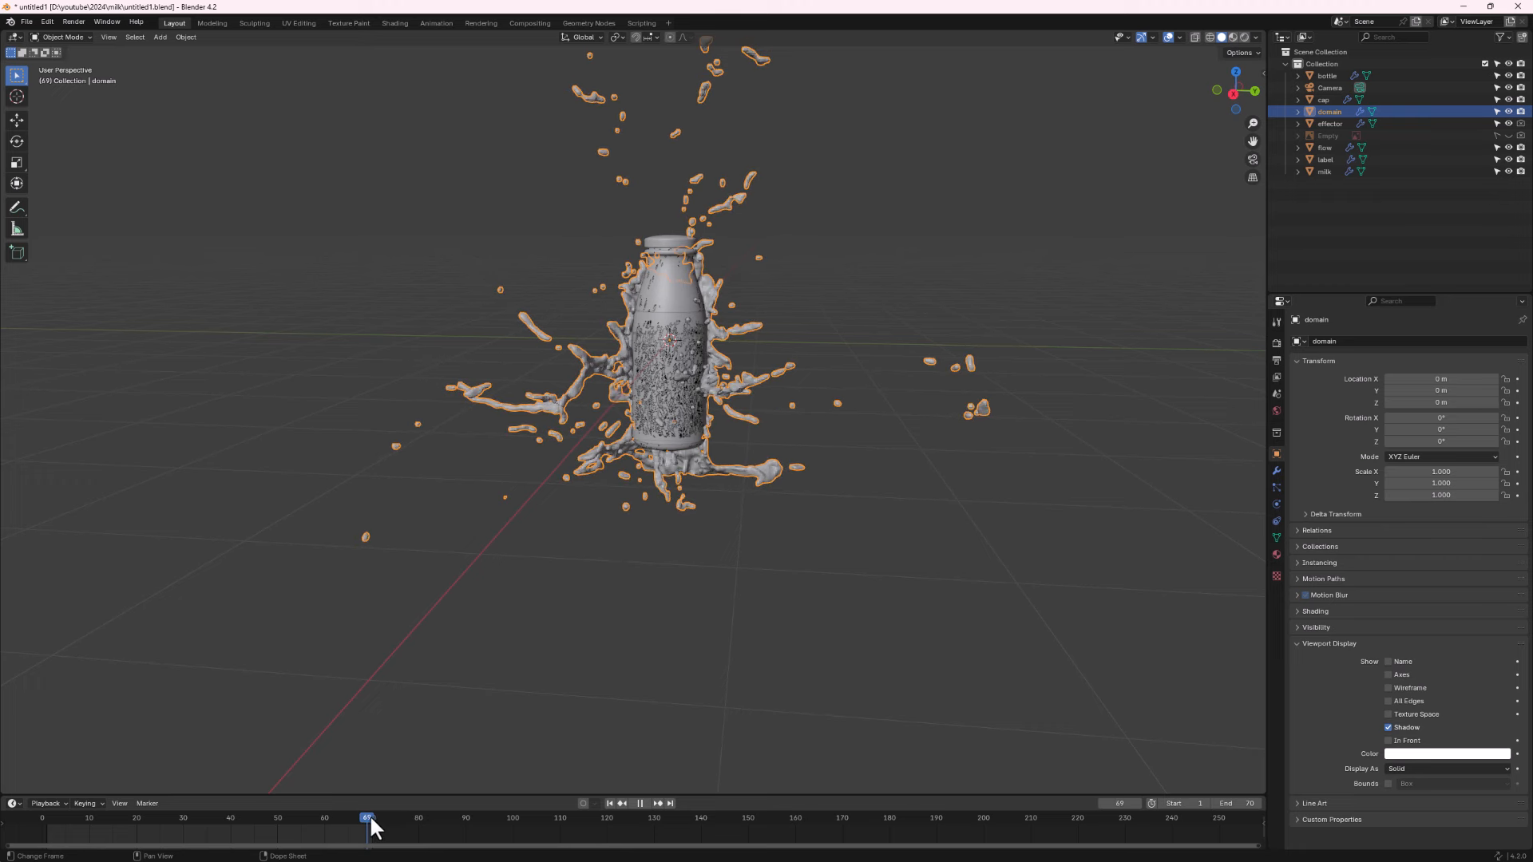
left_click_drag(370, 816, 367, 817)
key("ctrl+s")
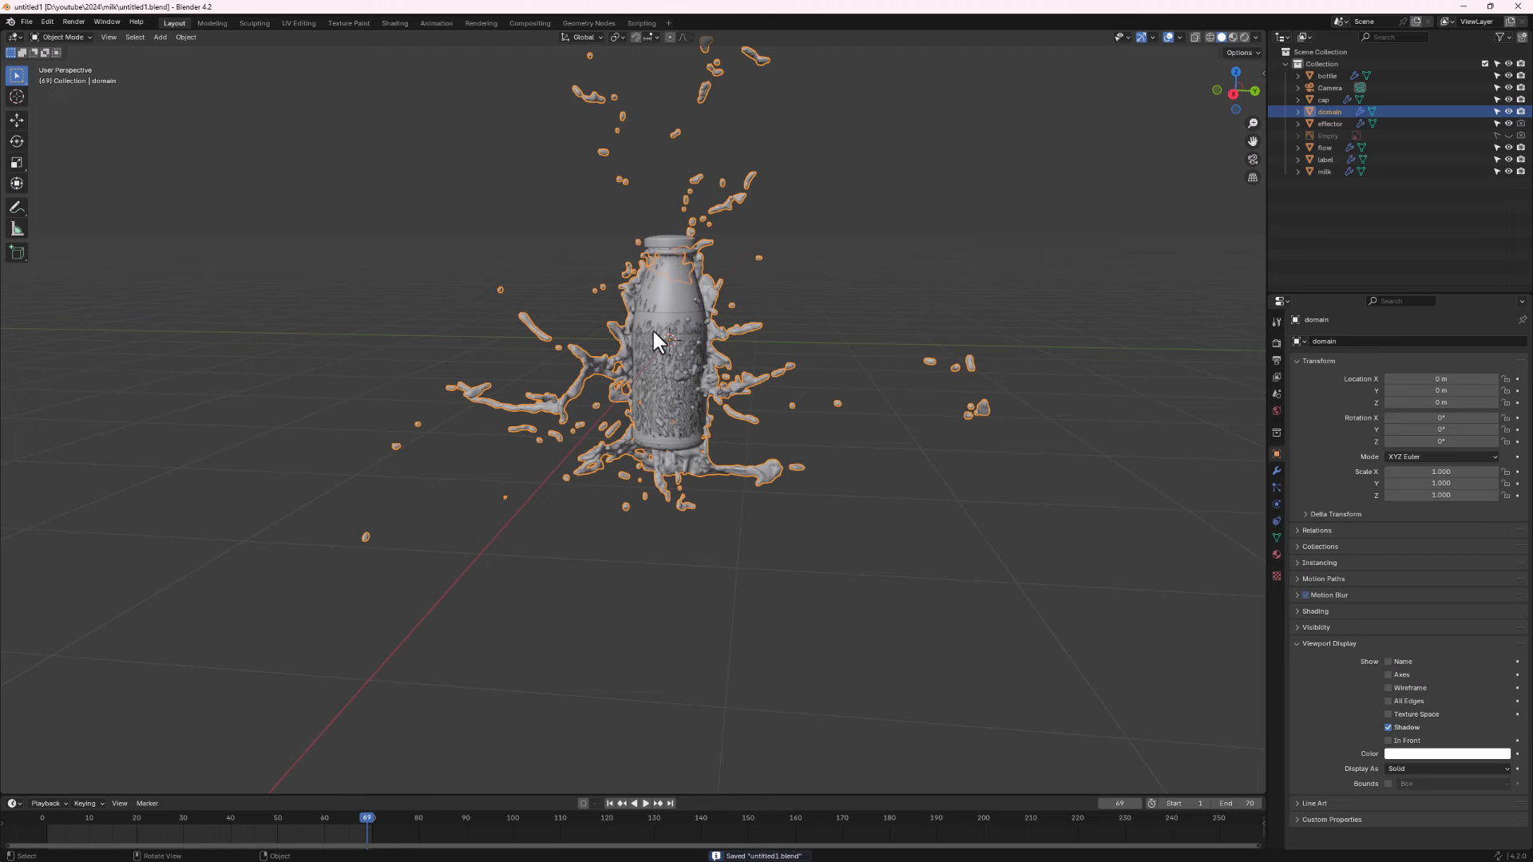
Apply the domain's Fluid and Liquid Particle System modifiers, and move the timeline to frame 44.
mouse_move(680, 451)
middle_mouse_down()
mouse_move(702, 395)
mouse_move(686, 439)
middle_mouse_up()
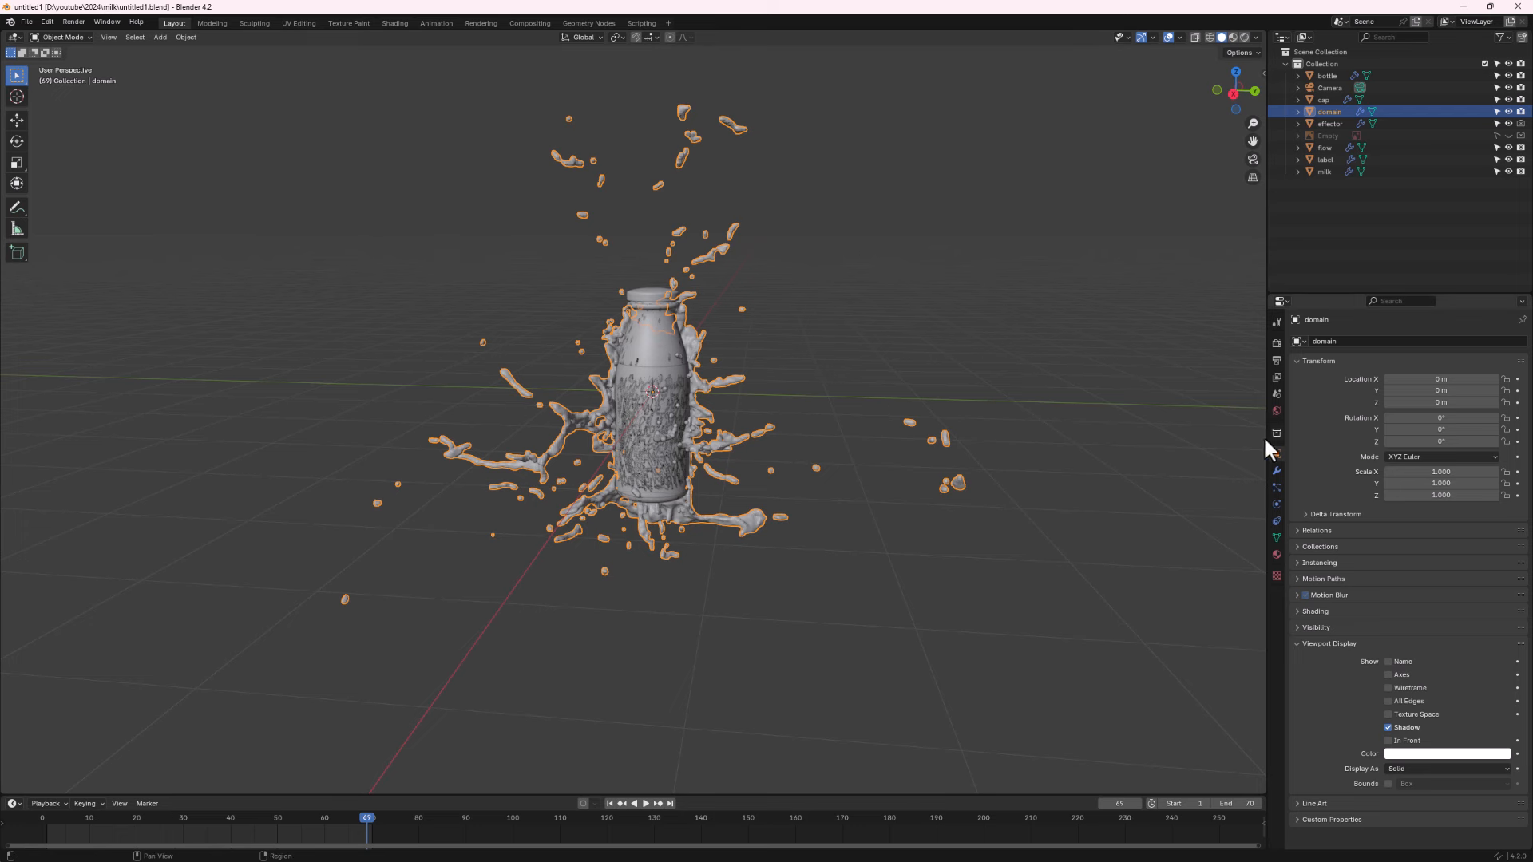
left_click(1275, 470)
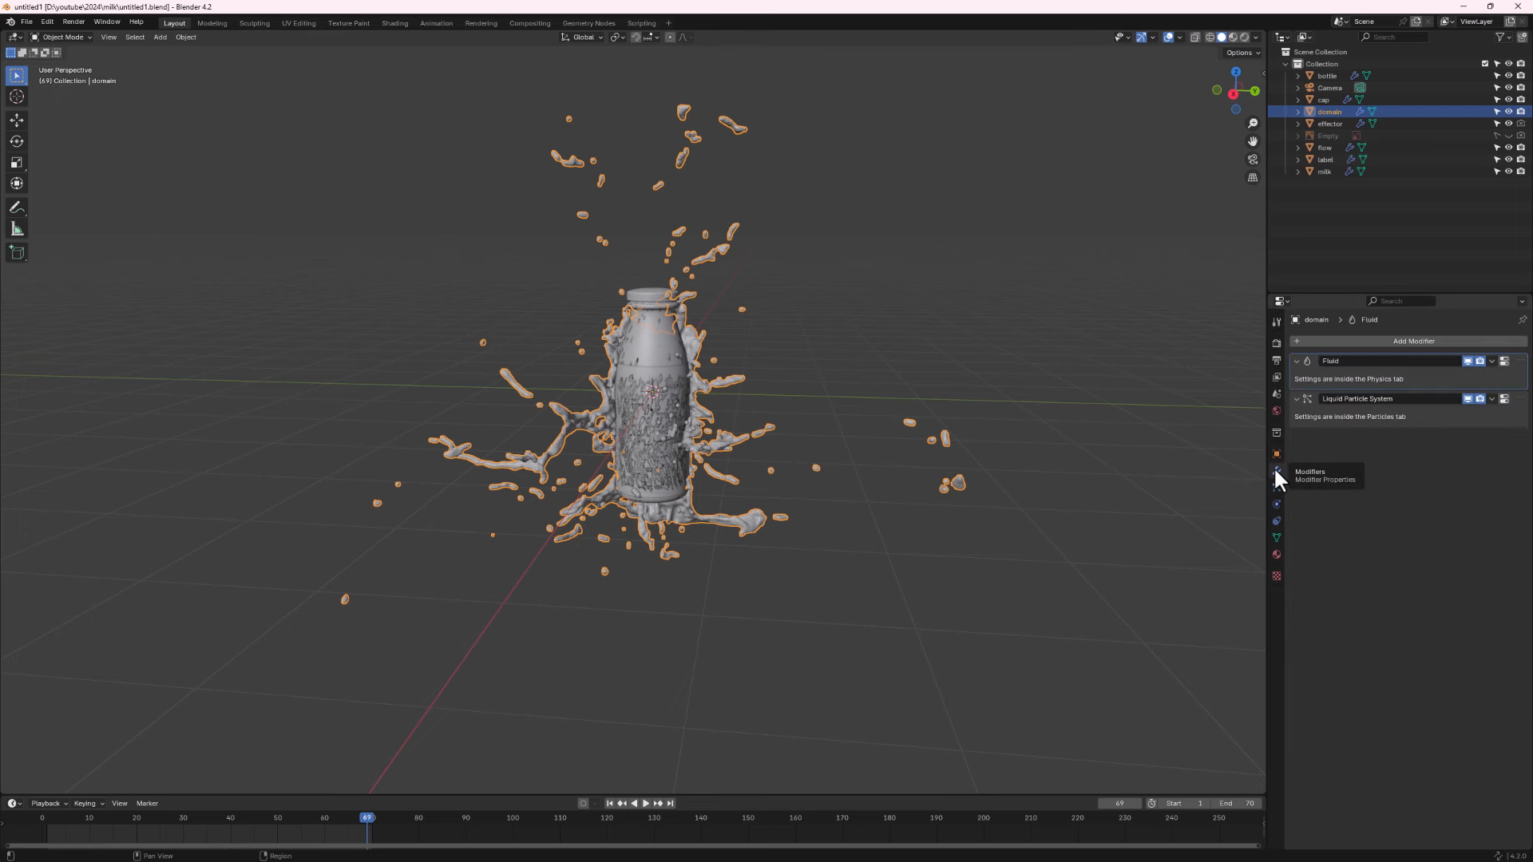
left_click(1492, 361)
left_click(1444, 375)
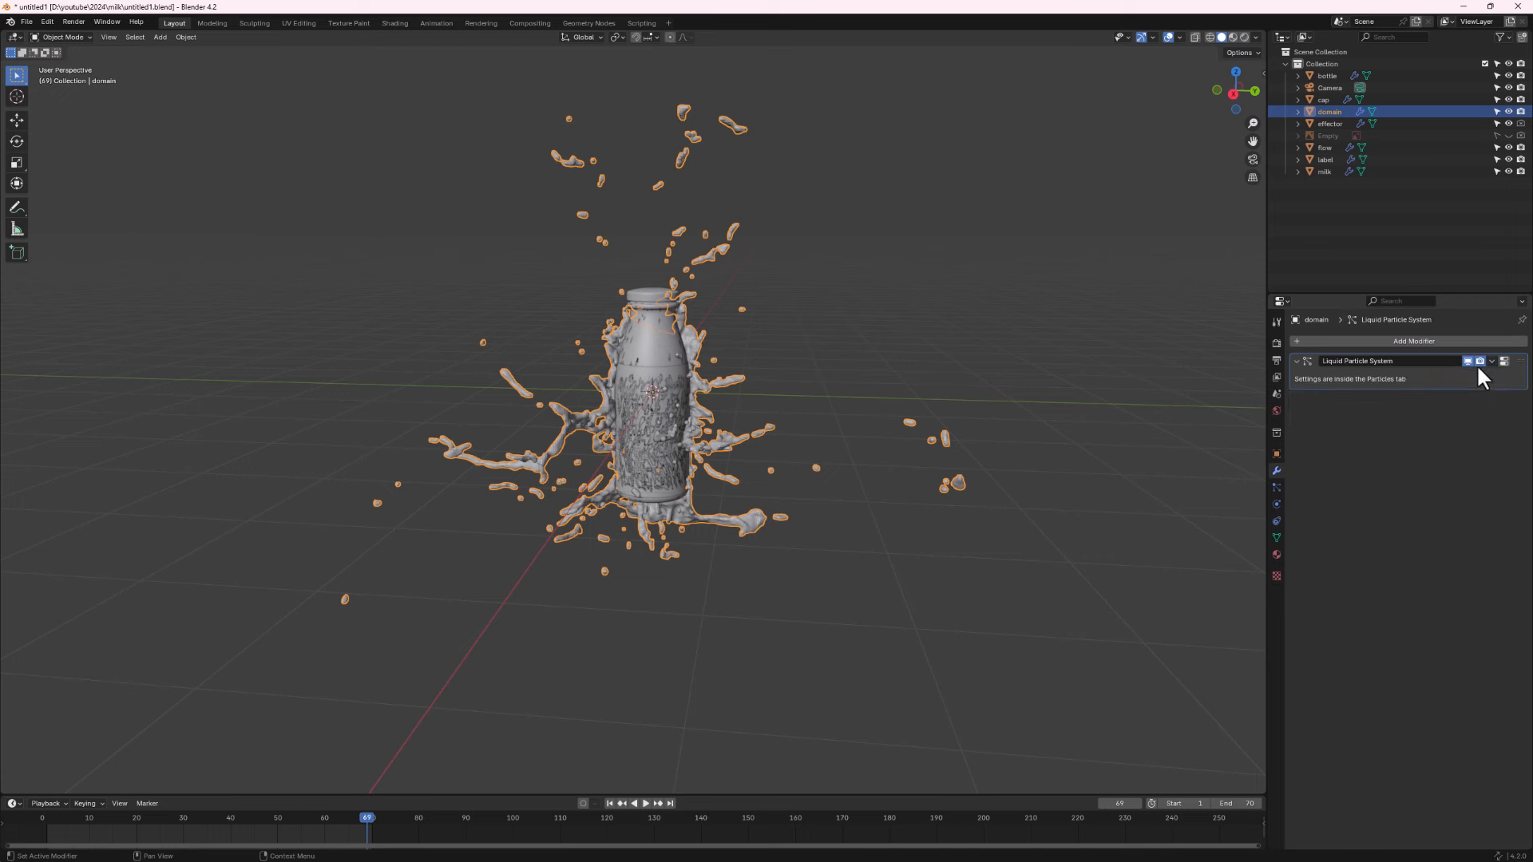
left_click(1493, 360)
left_click(1447, 376)
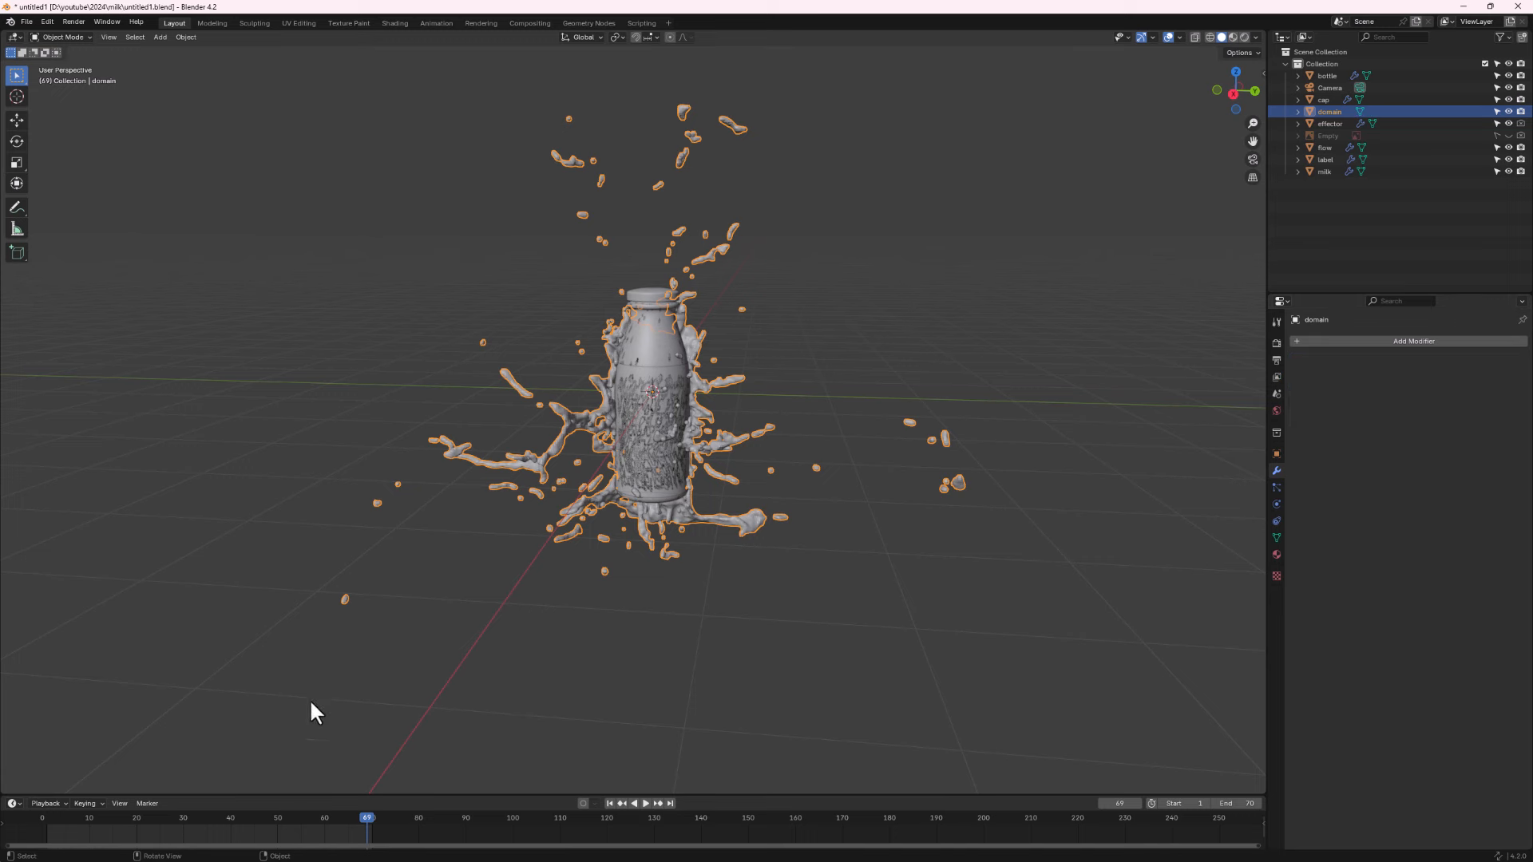
left_click_drag(370, 819, 259, 822)
middle_click_drag(702, 607, 769, 543)
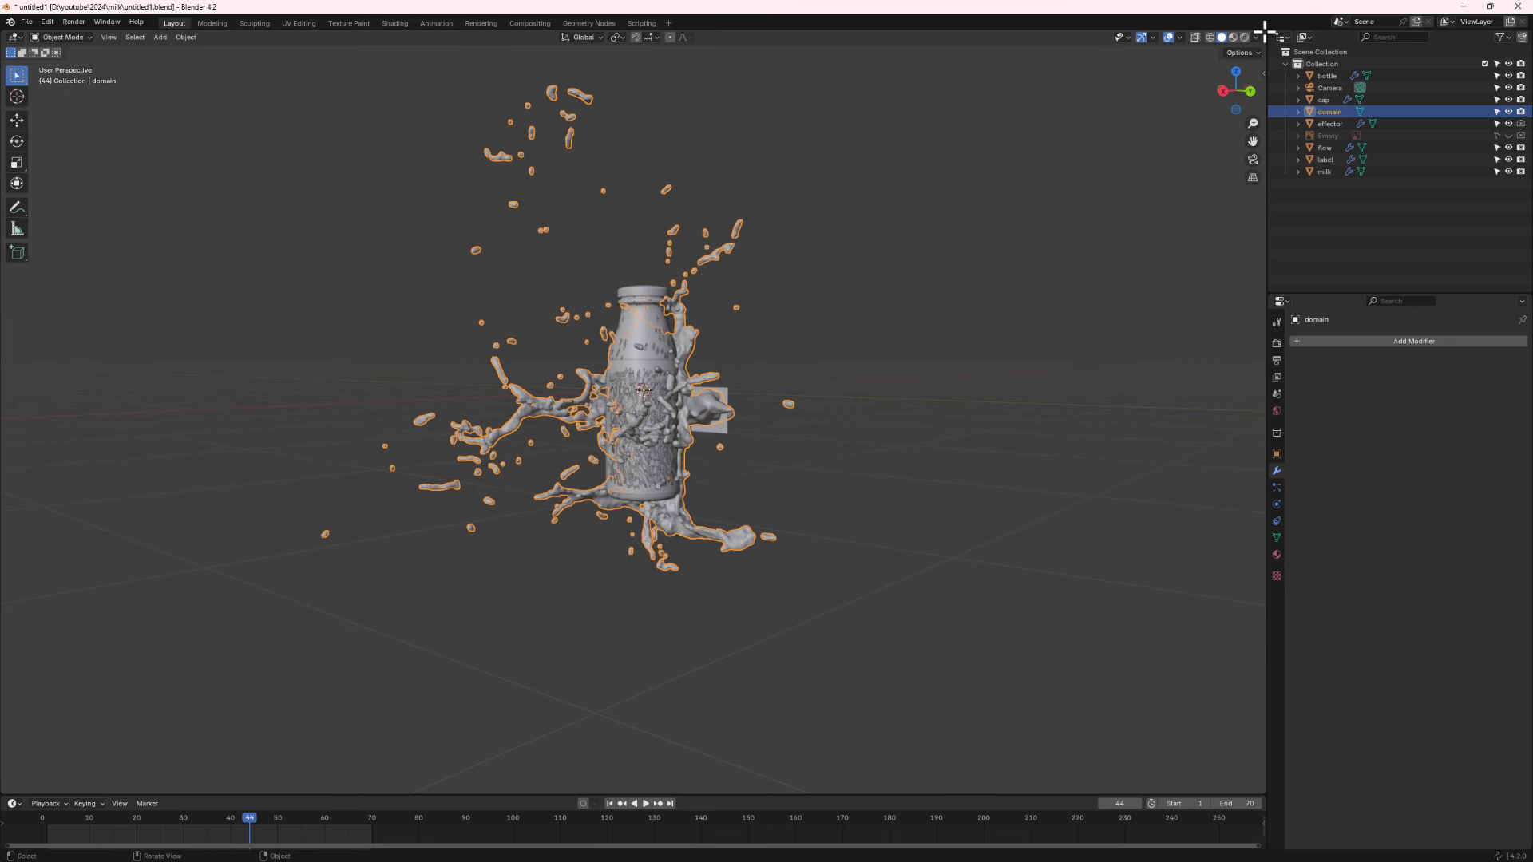
Split the 3D viewport in two, show the camera view in one half, and lock the camera to the view to frame the bottle's front.
left_click_drag(1267, 31, 729, 183)
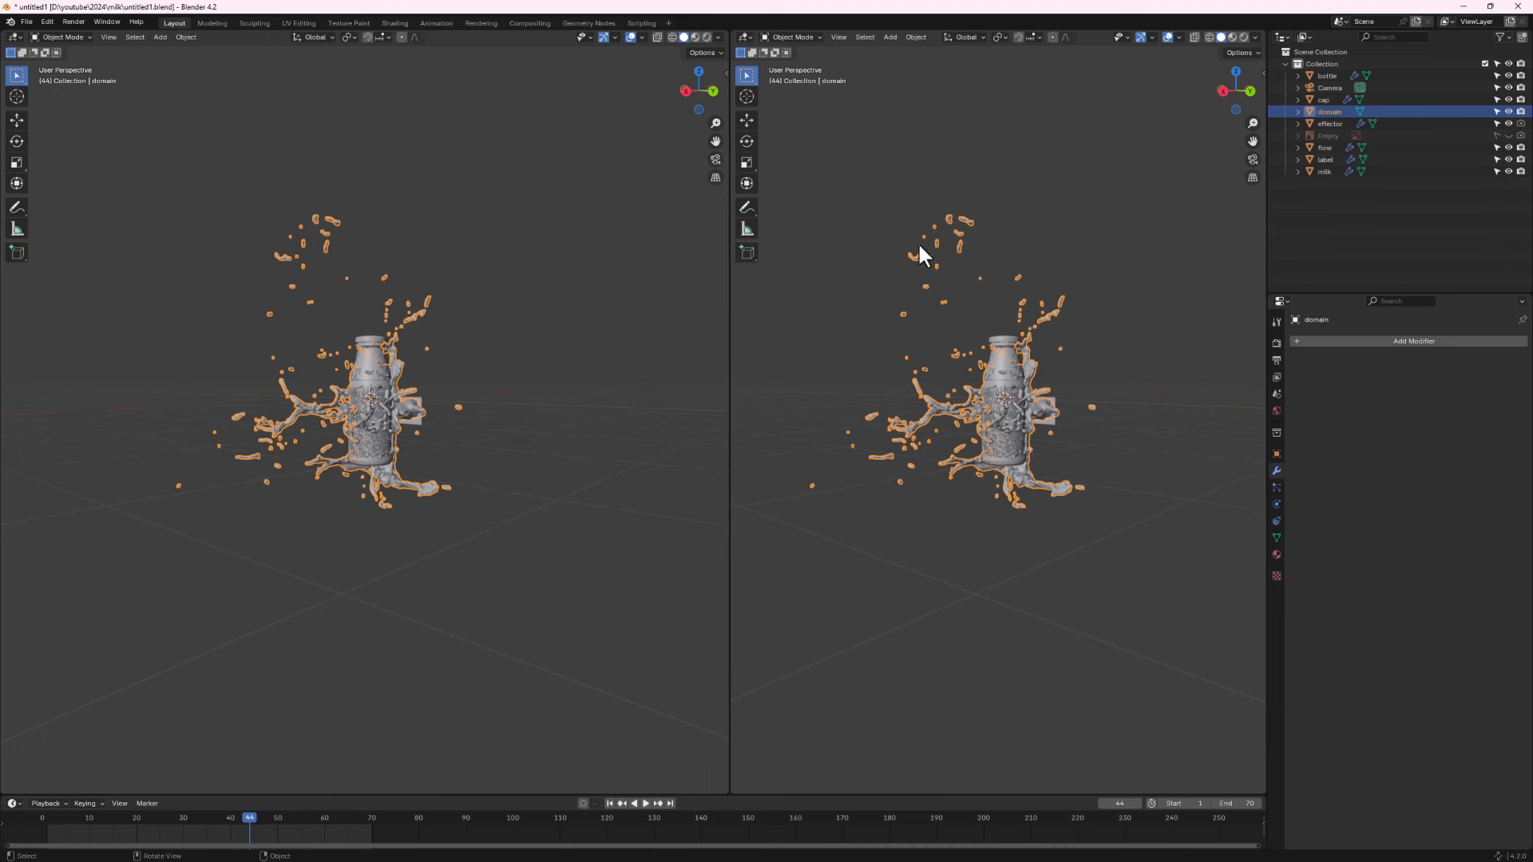
scroll(982, 519, "up", 3)
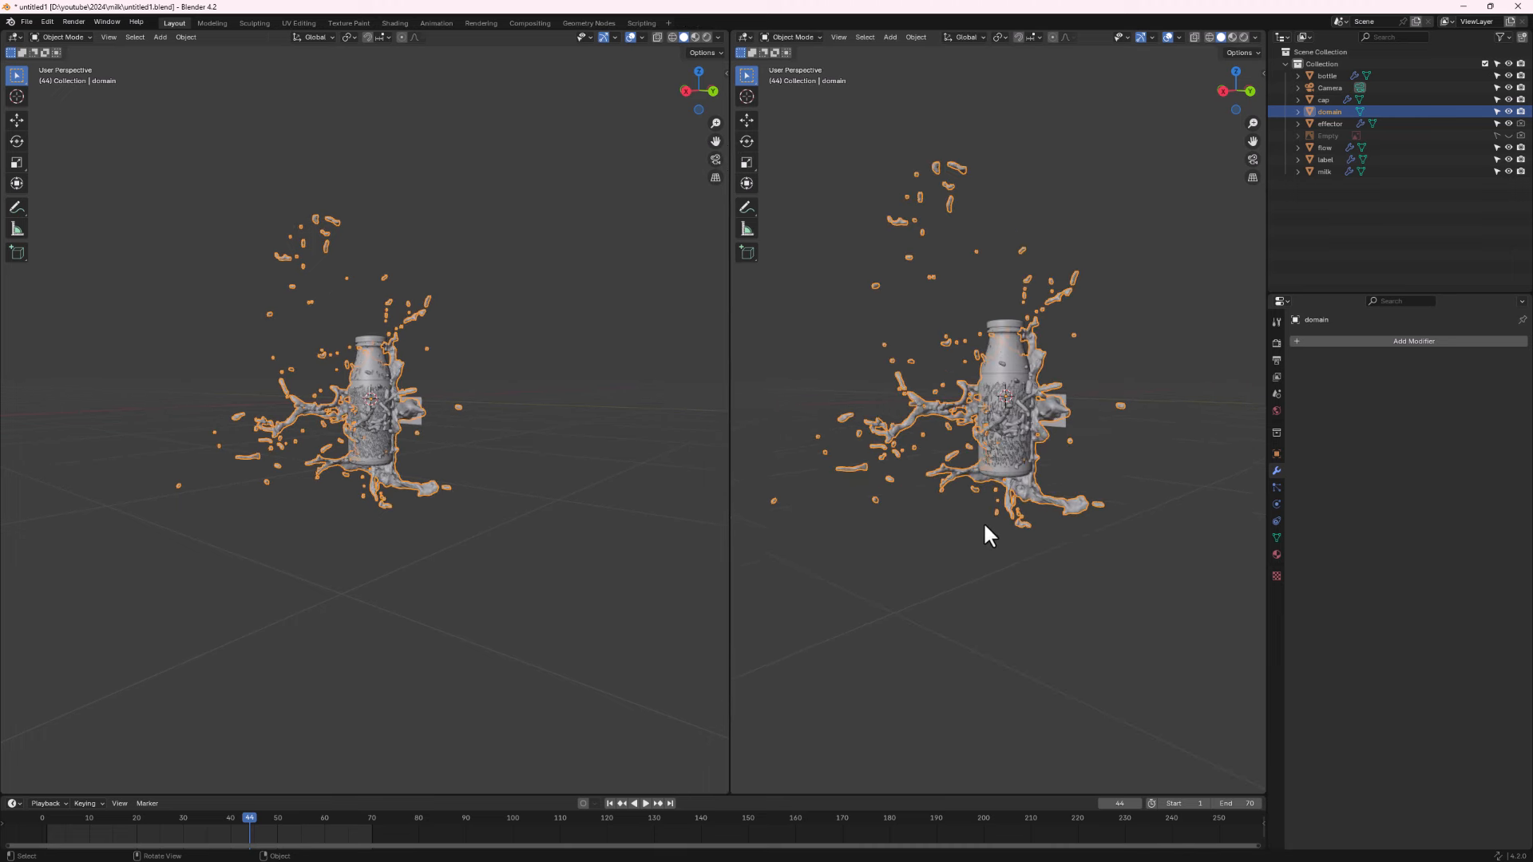
left_click(1252, 158)
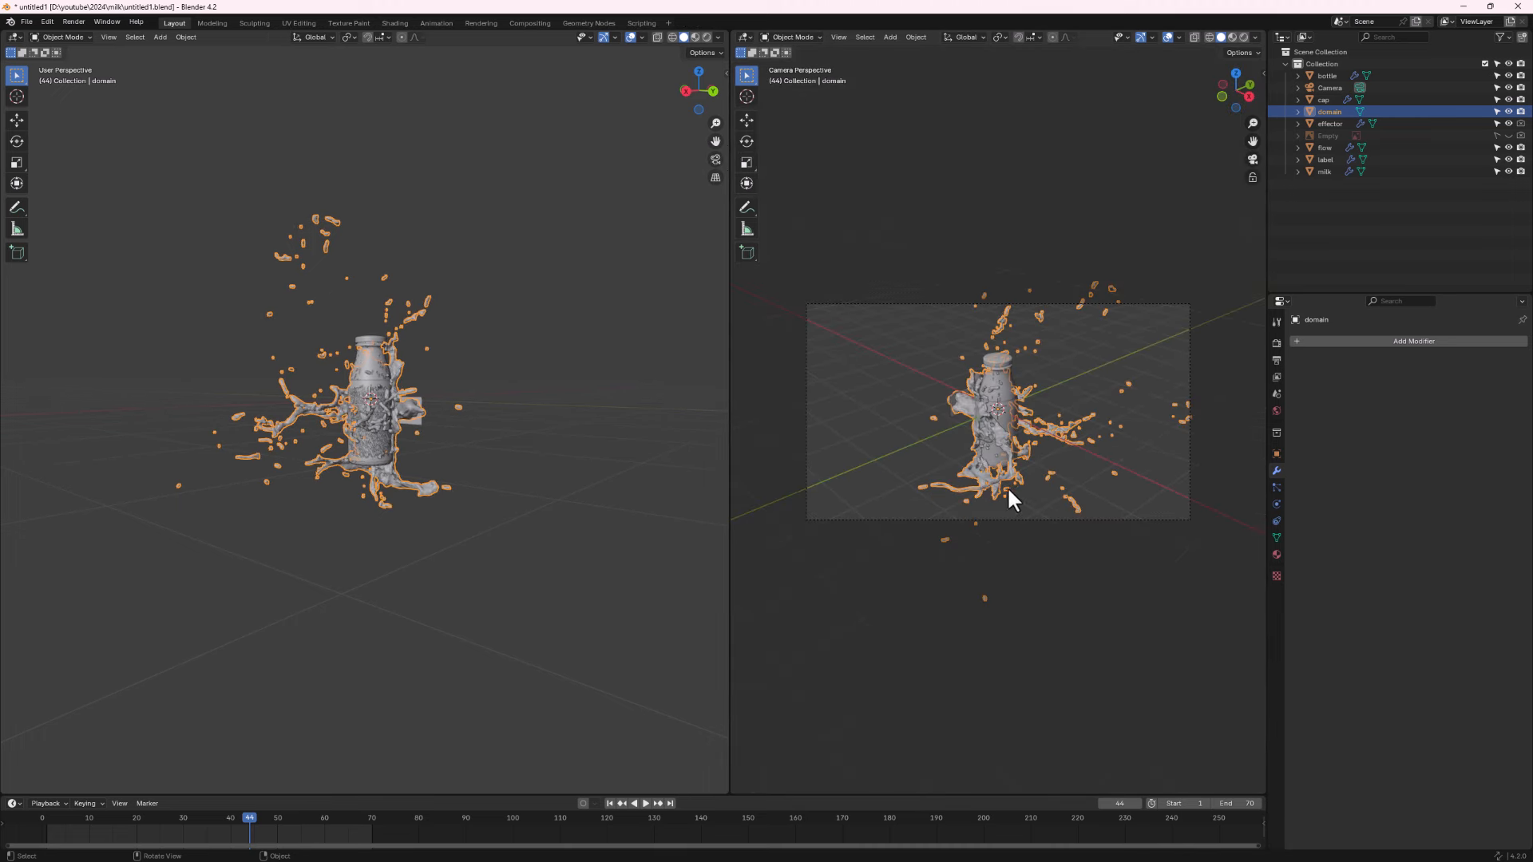
scroll(1002, 486, "up", 1)
middle_click_drag(997, 486, 1010, 369, "shift")
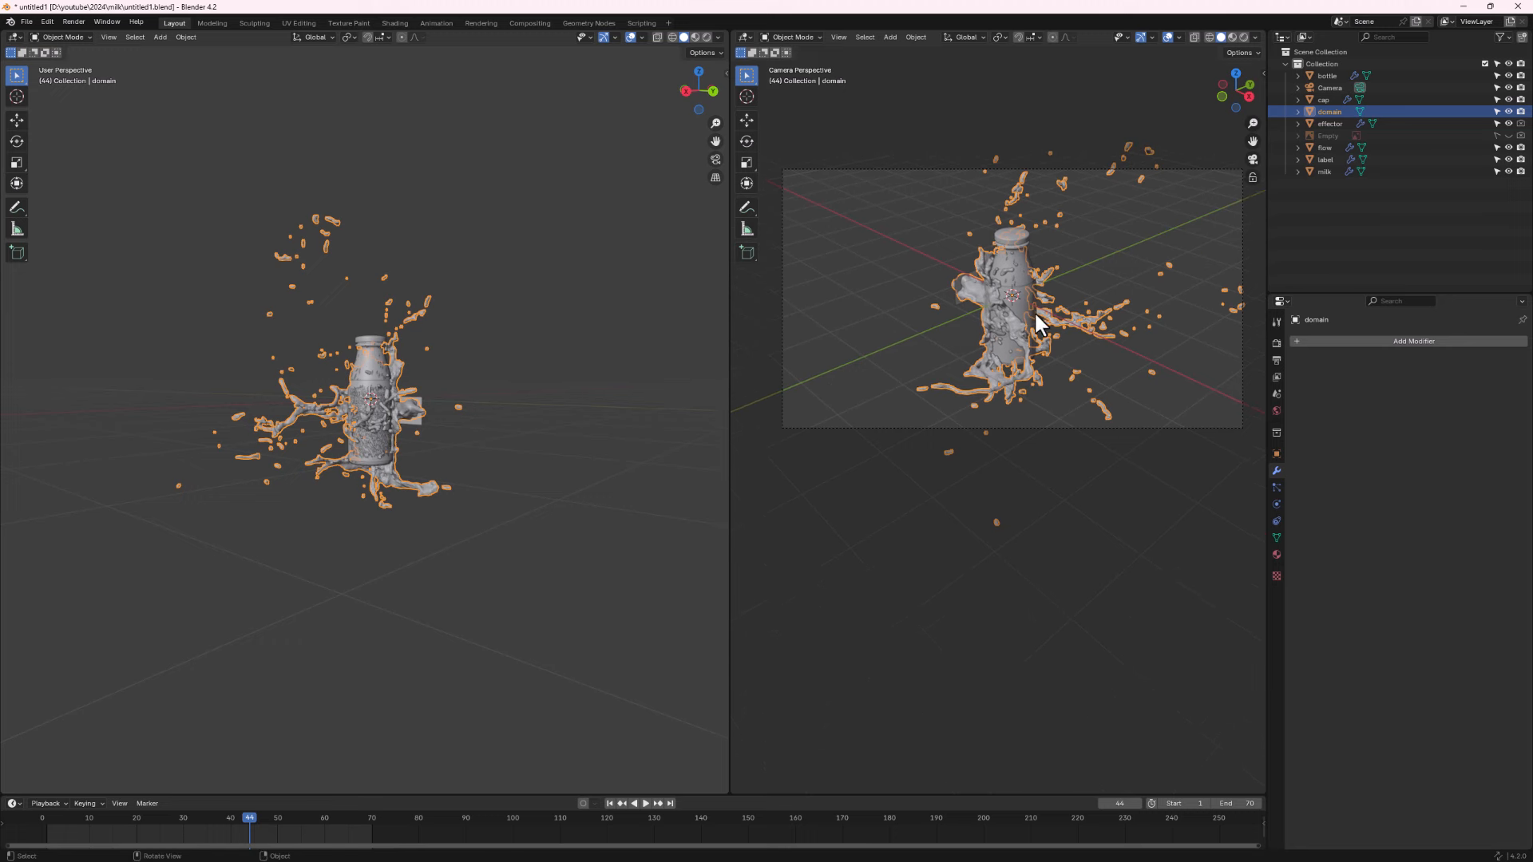
left_click(1252, 177)
middle_click_drag(1046, 305, 966, 295)
Add a plane and move it about -4.64 m along the X axis, behind the bottle.
middle_click_drag(232, 395, 248, 442)
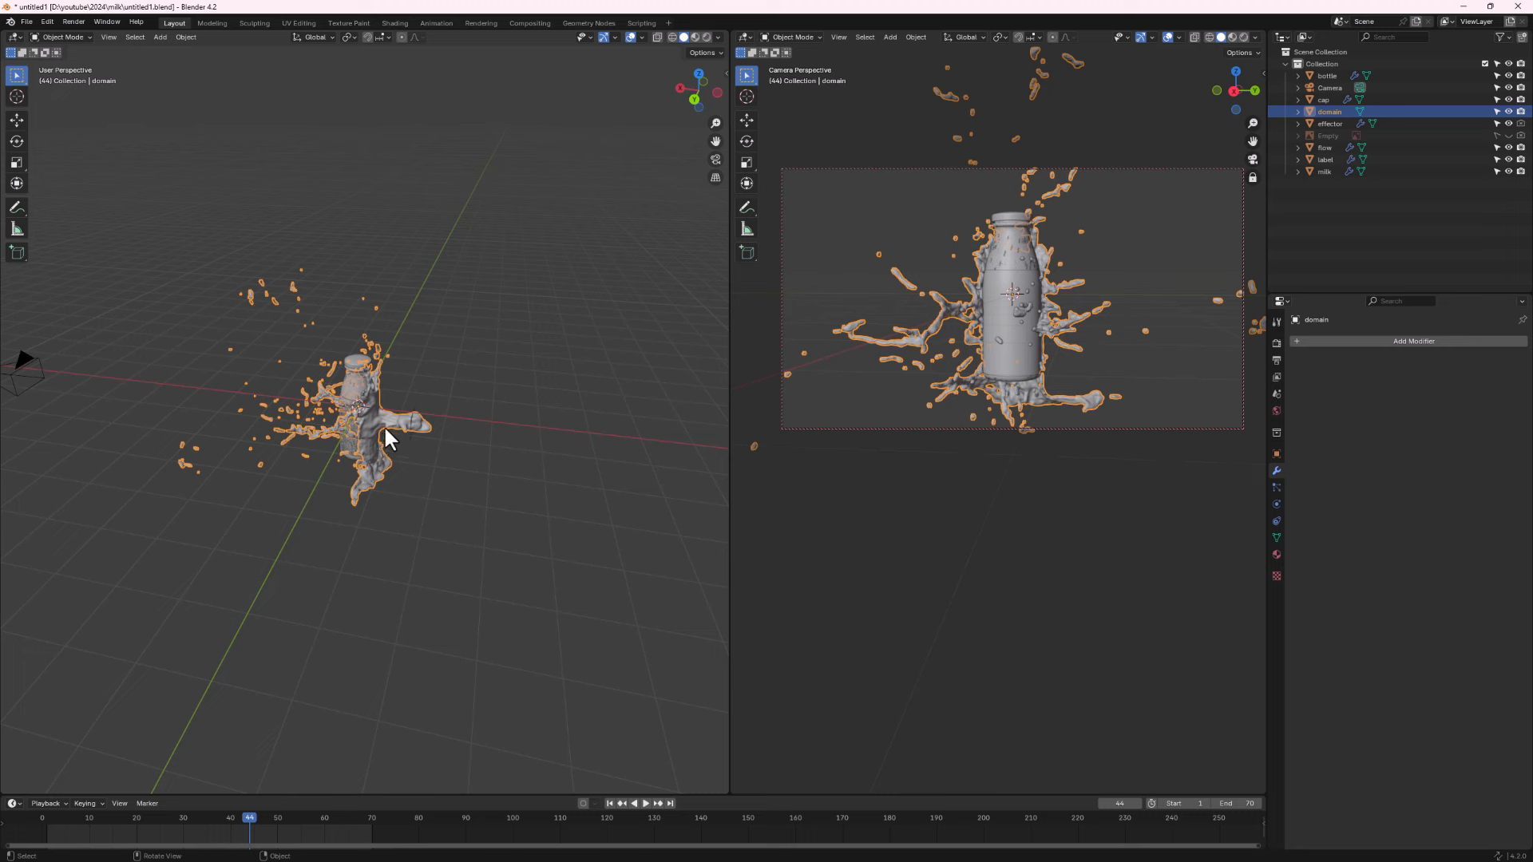
key("shift+a")
mouse_move(383, 426)
left_click(447, 428)
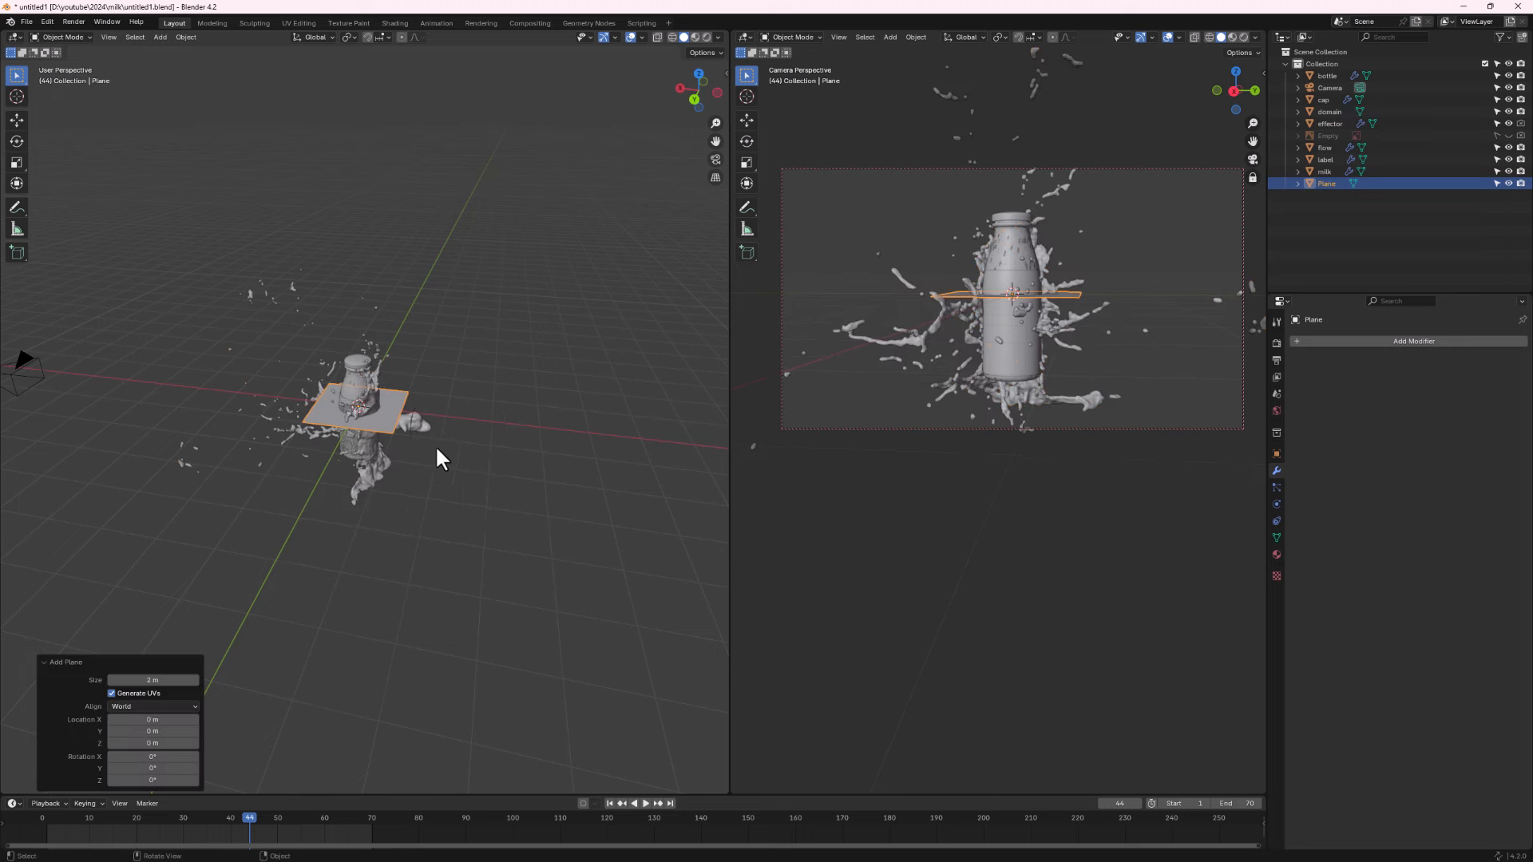
key("g")
key("x")
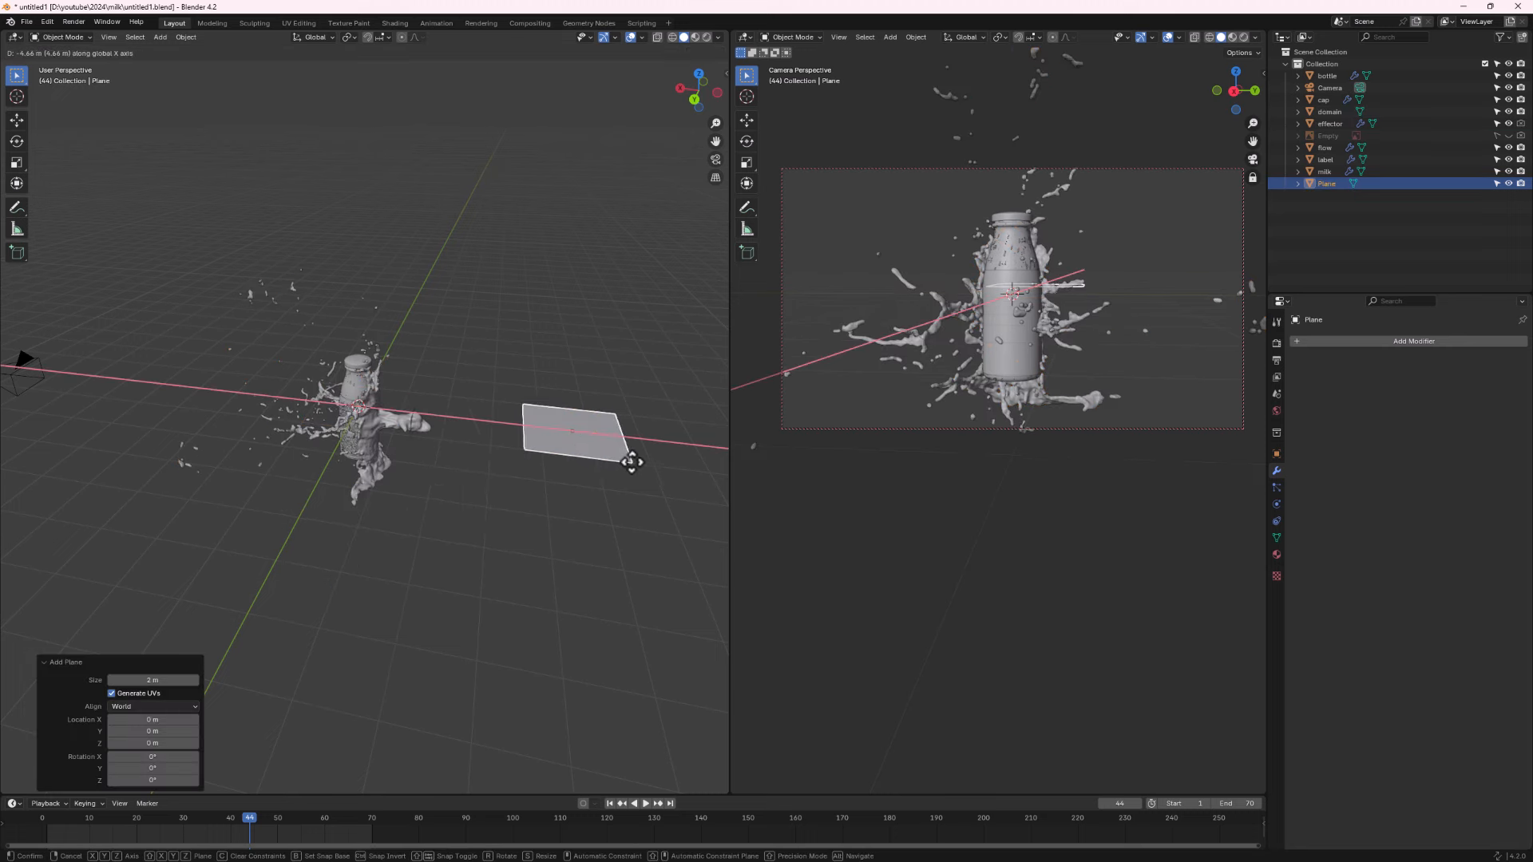
left_click(624, 465)
Rotate the plane 90° about the Y axis and scale it up by about 5.78 as a backdrop.
key("r")
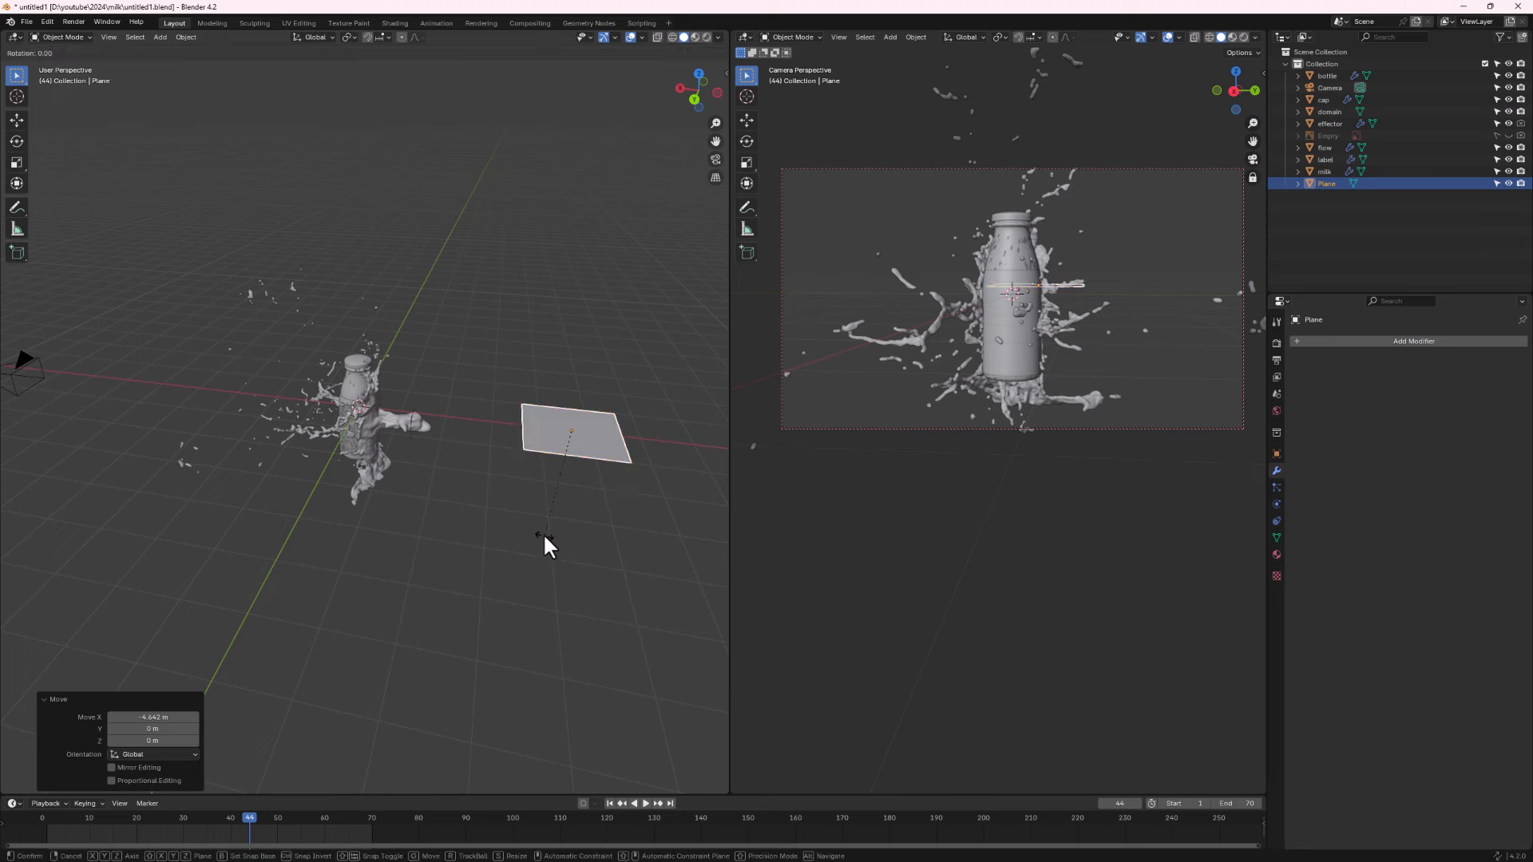
key("y")
key("9")
key("0")
key("Return")
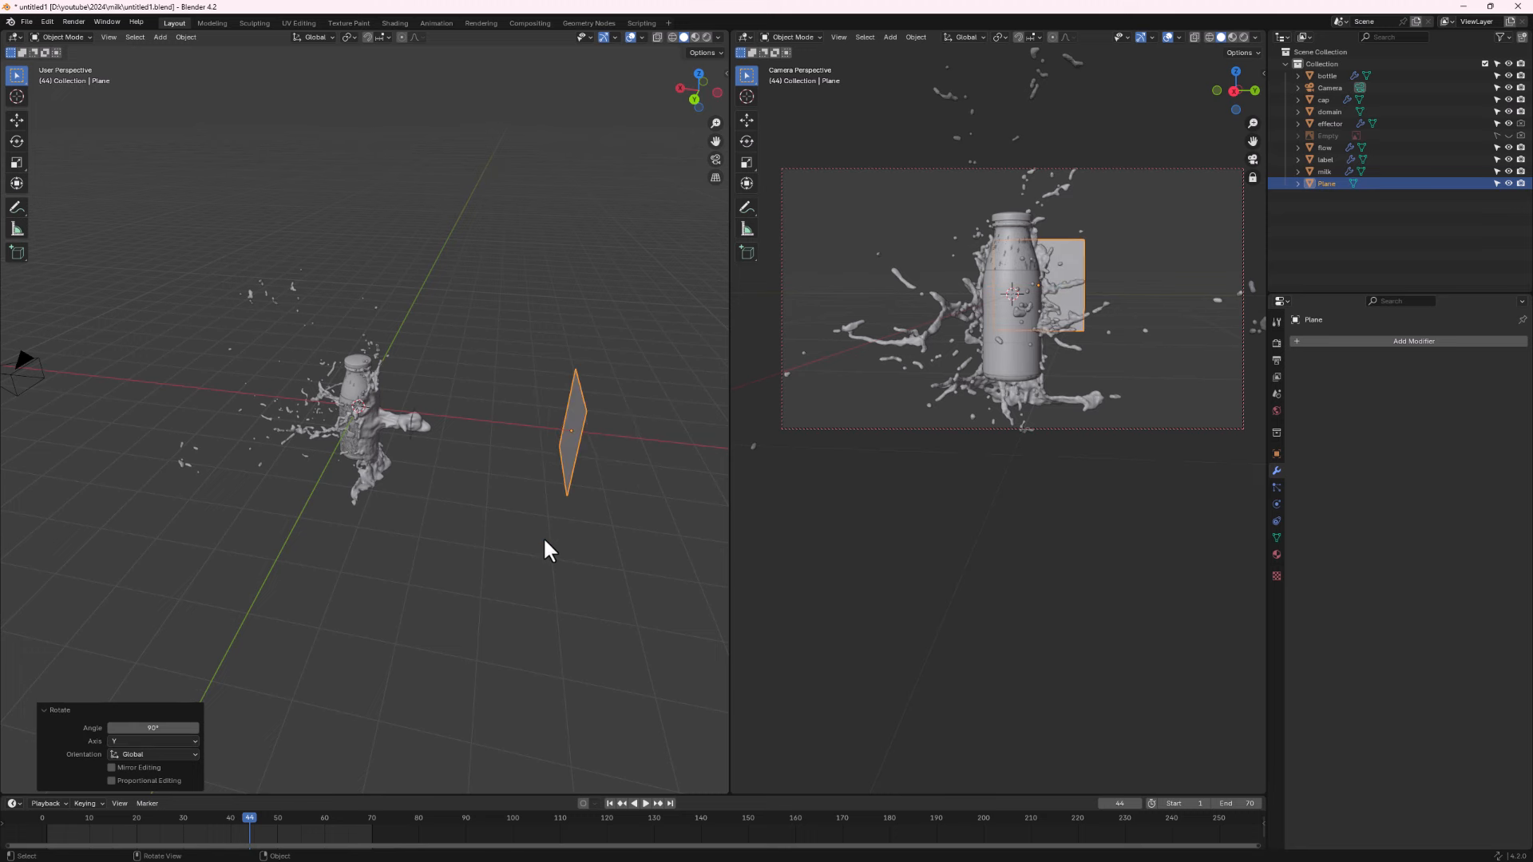
key("s")
left_click(431, 688)
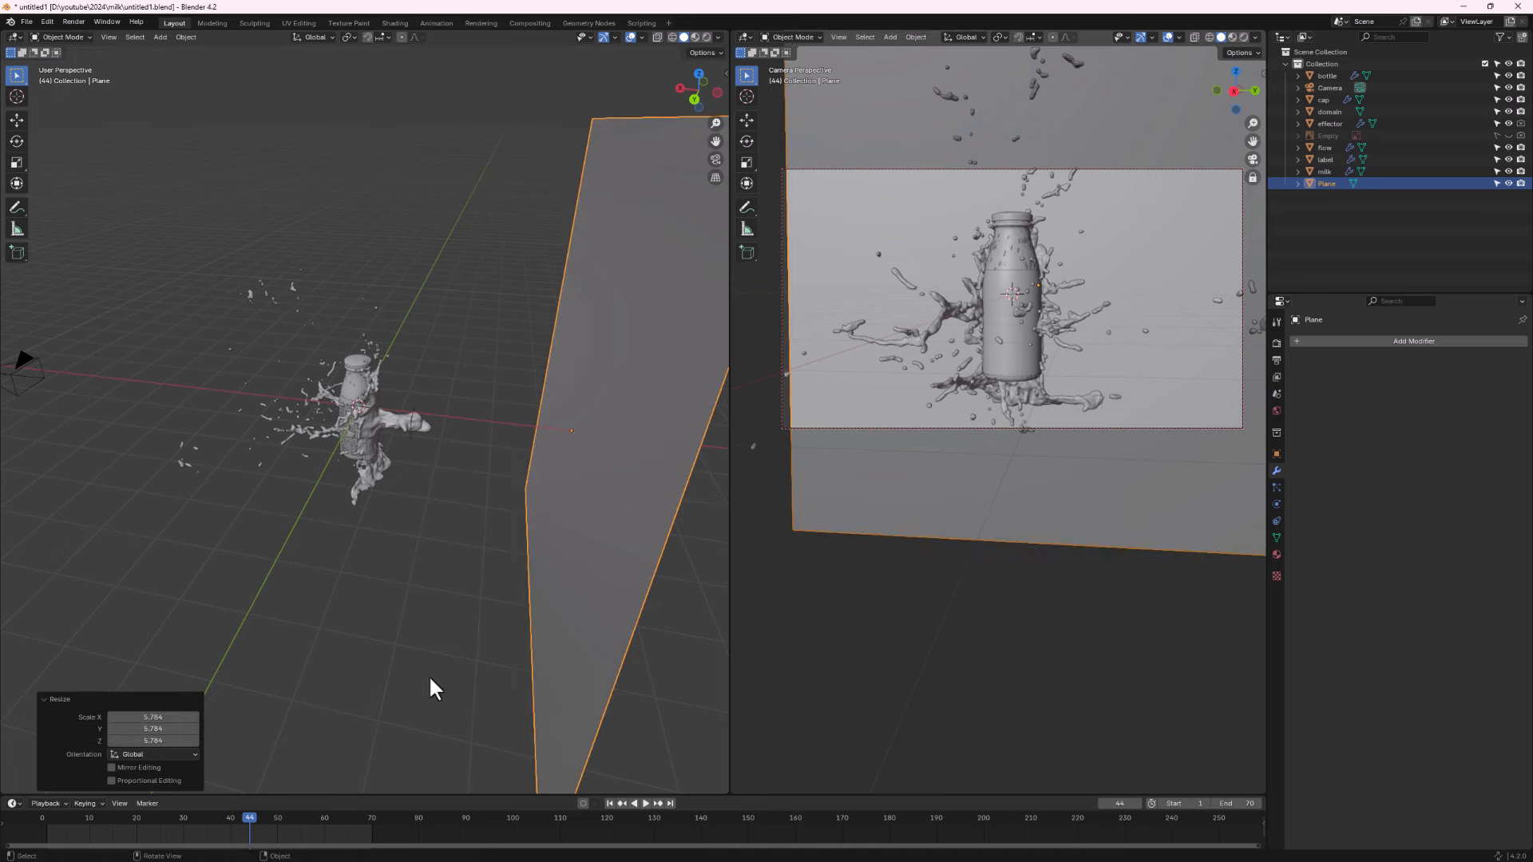
Enlarge the backdrop plane by a further factor of about 1.21 and move it about 1.62 m along X.
middle_click_drag(453, 541, 500, 522)
key("s")
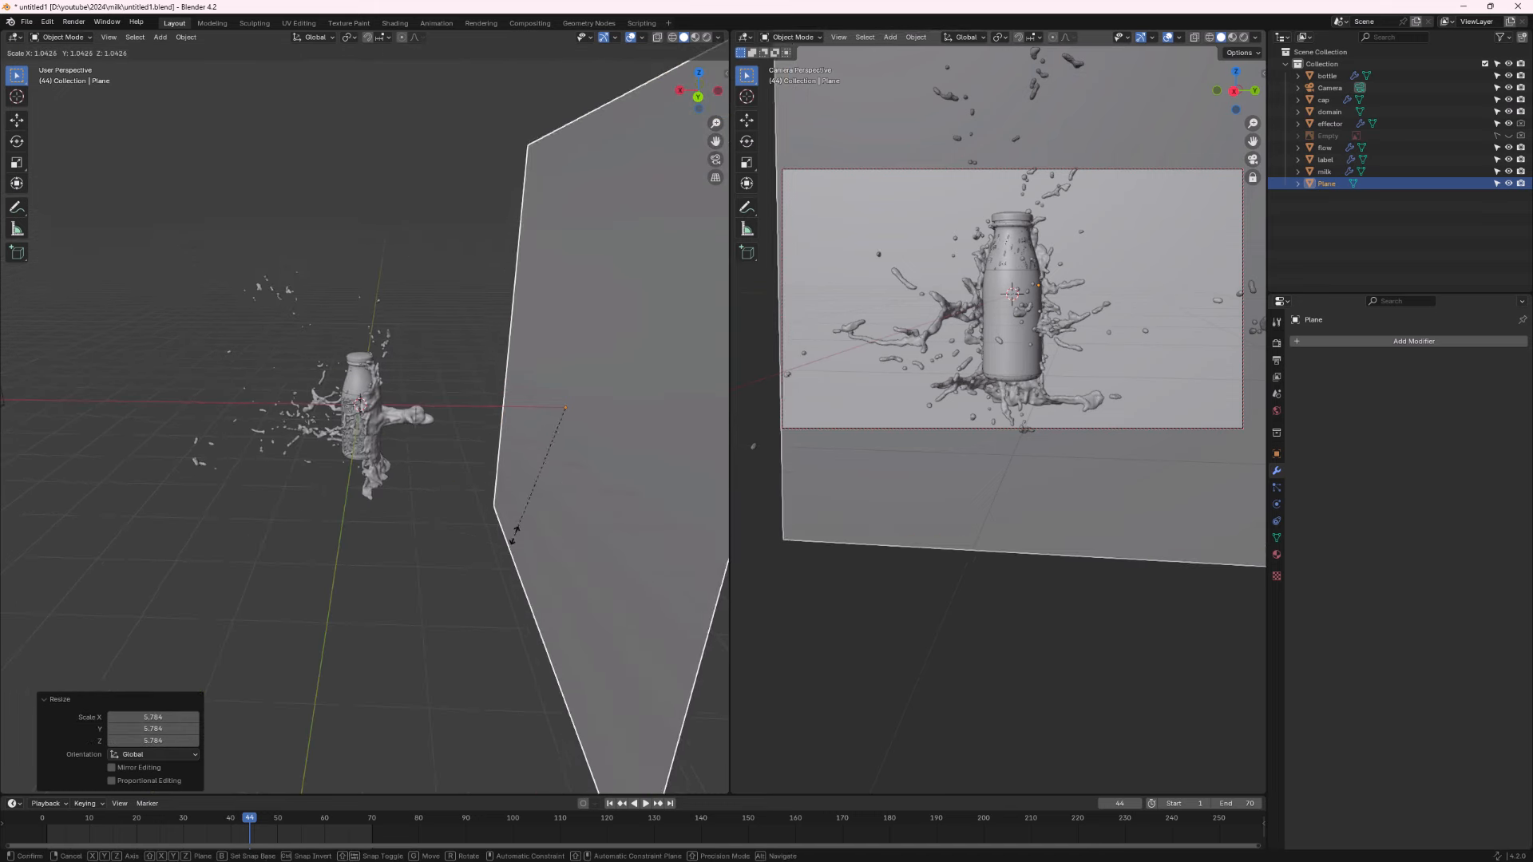
left_click(545, 565)
key("g")
key("x")
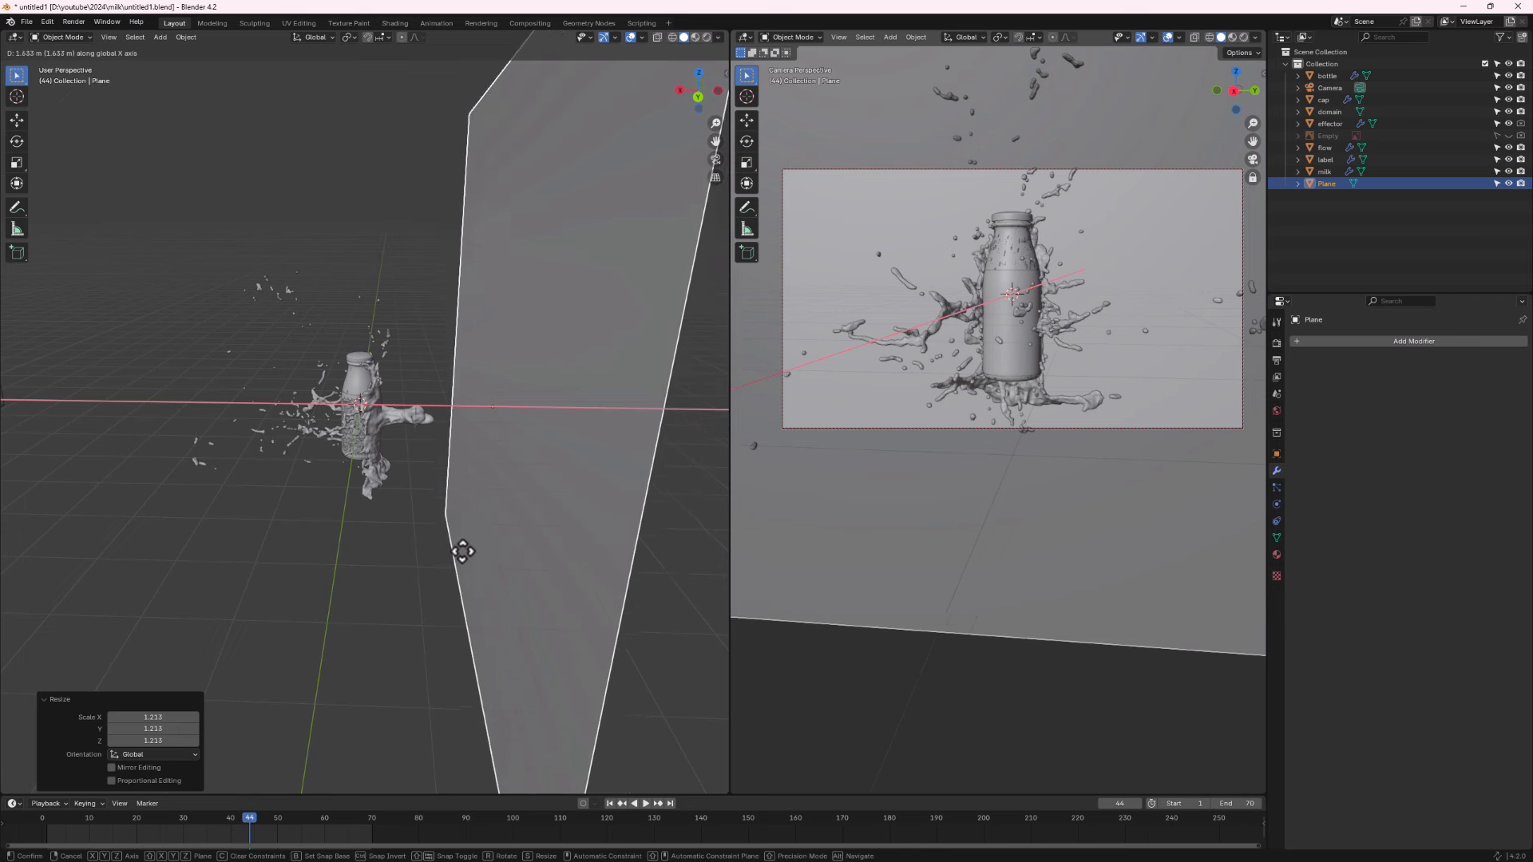
left_click(462, 551)
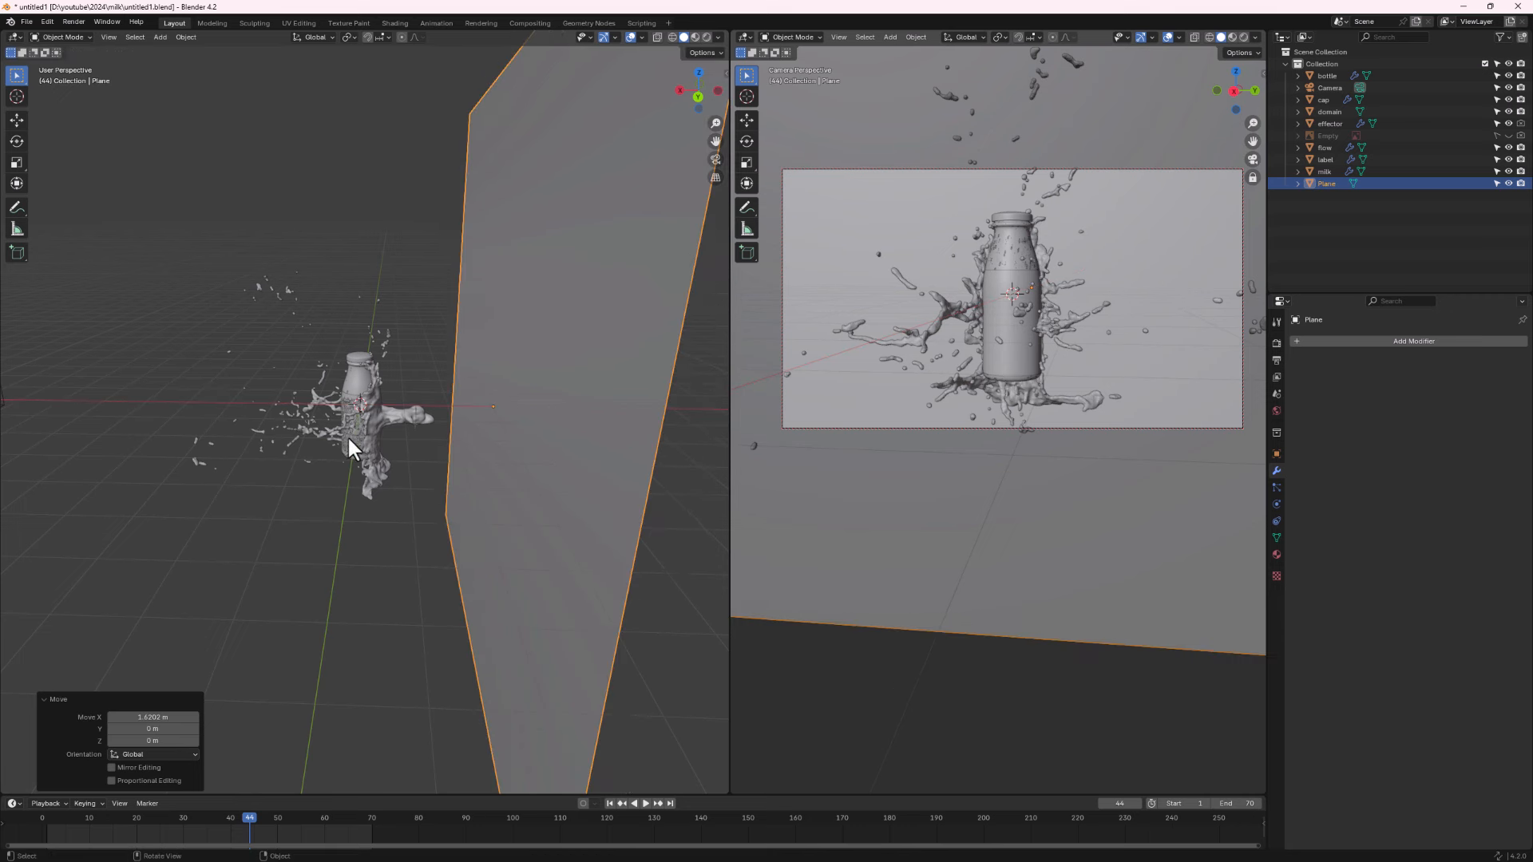
Display the camera viewport in Rendered shading and enlarge the timeline area beneath the viewports.
left_click(1243, 36)
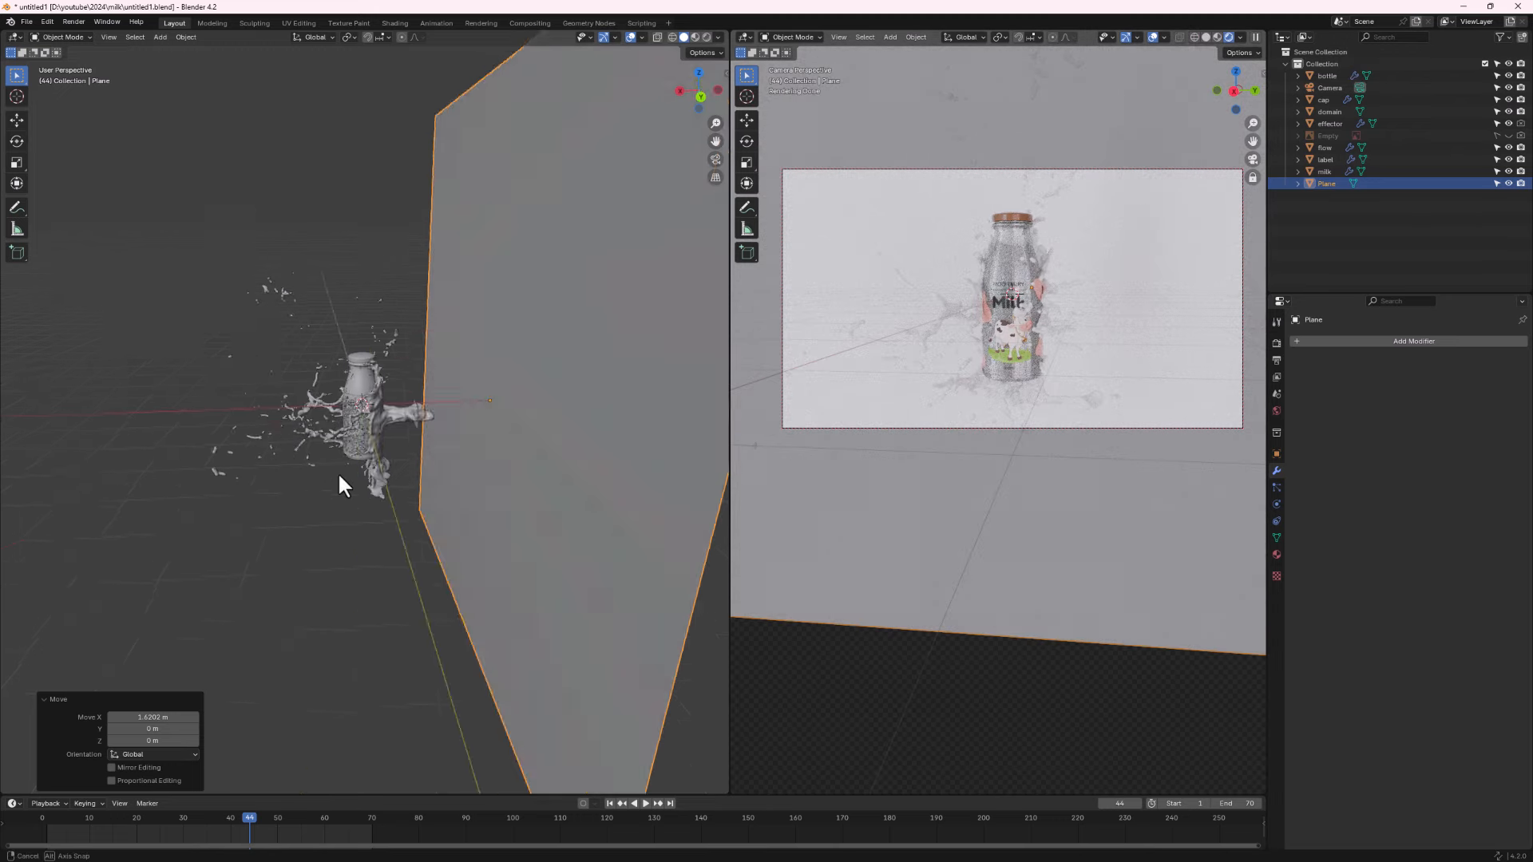
middle_click_drag(339, 476, 370, 422)
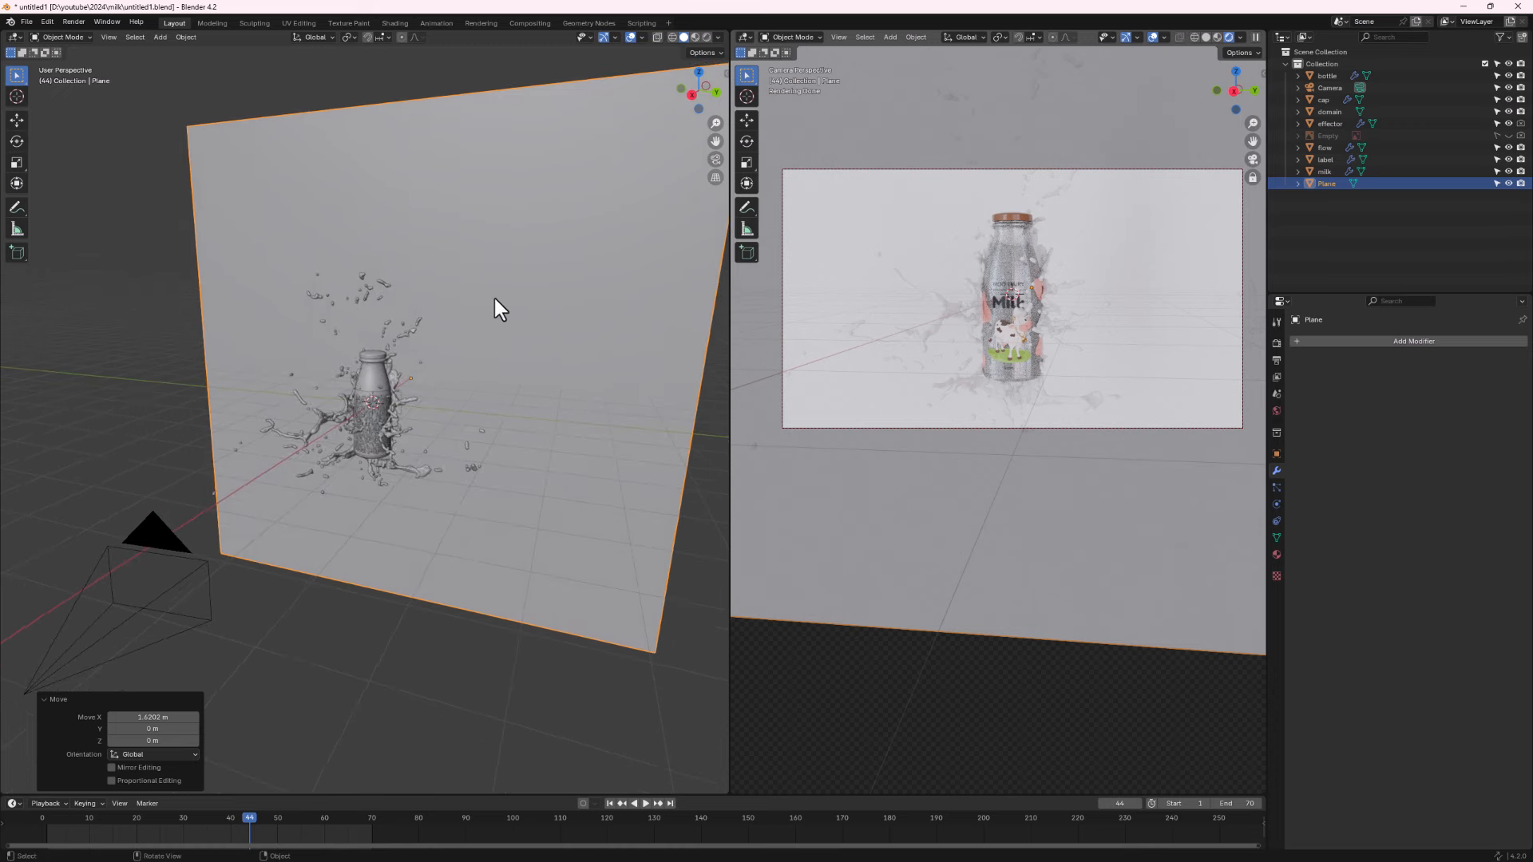
left_click_drag(443, 797, 437, 541)
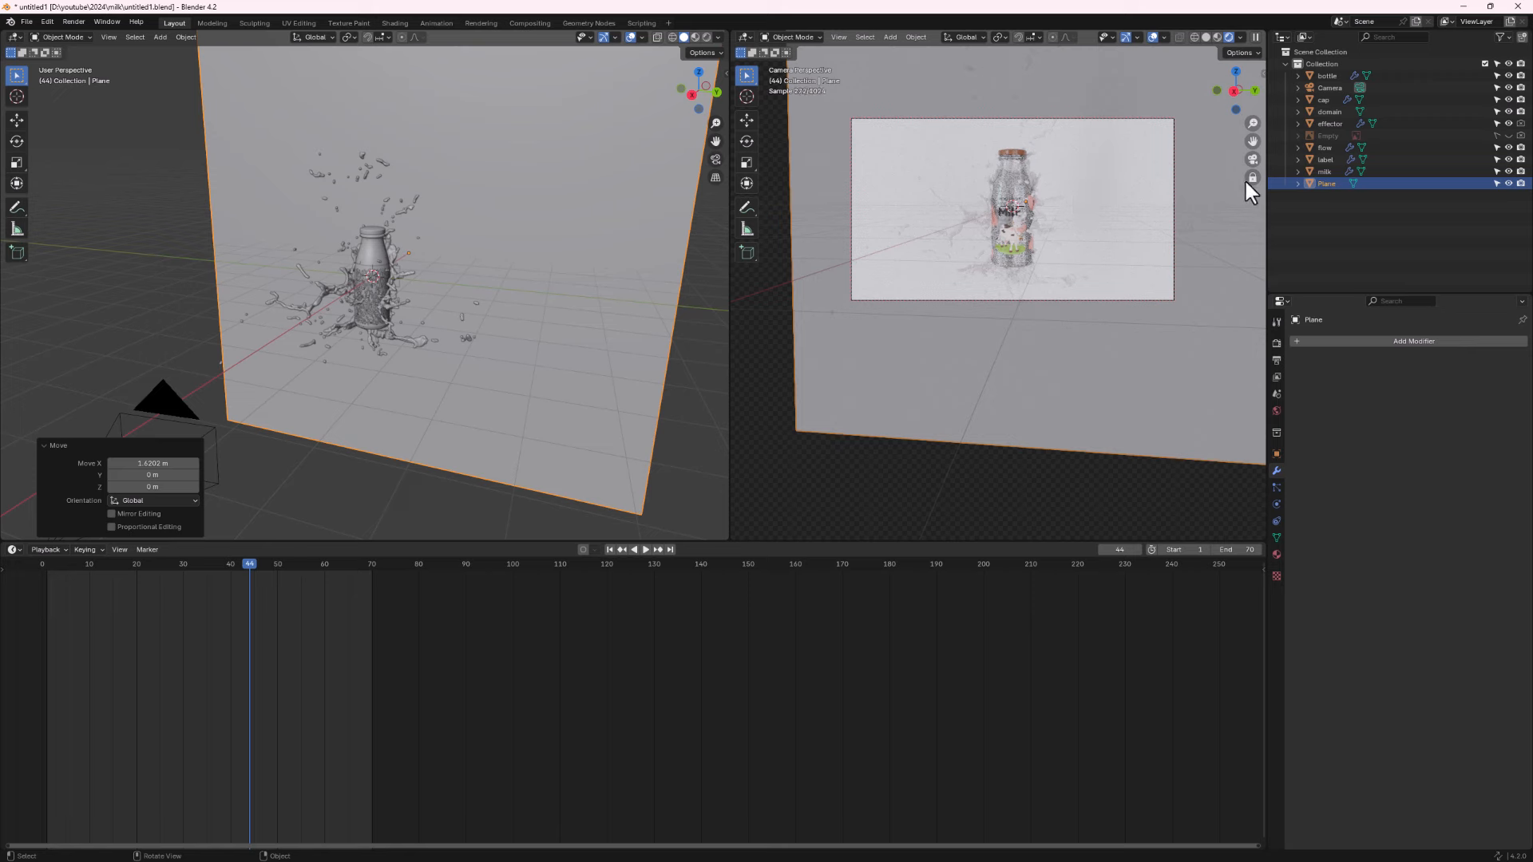
scroll(982, 210, "up", 3)
middle_click_drag(993, 209, 984, 256, "shift")
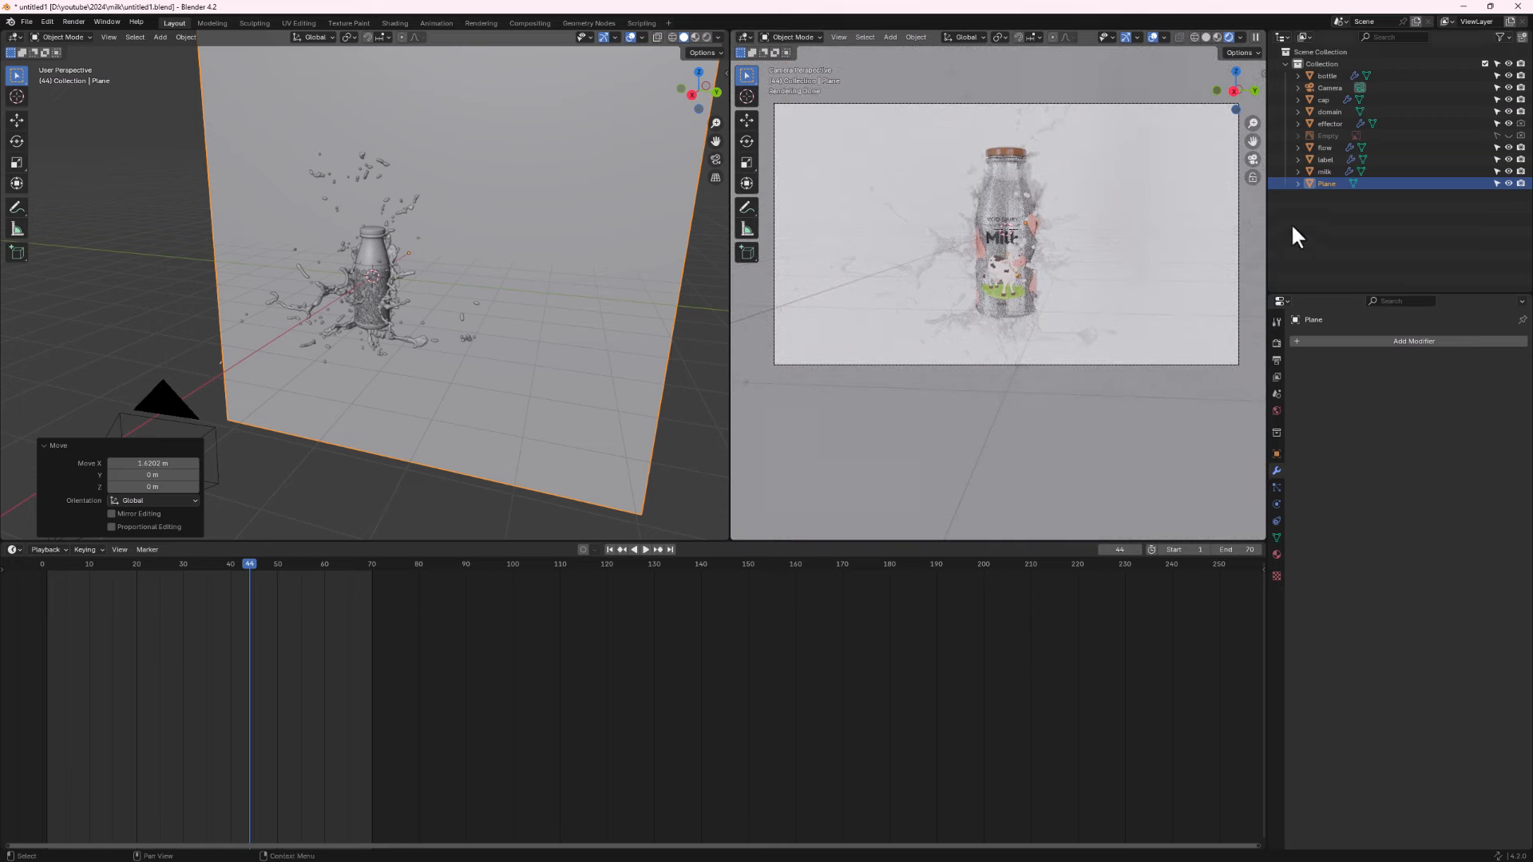
Turn the timeline area into a Shader Editor and create a new material for the backdrop plane.
left_click(16, 547)
left_click(56, 663)
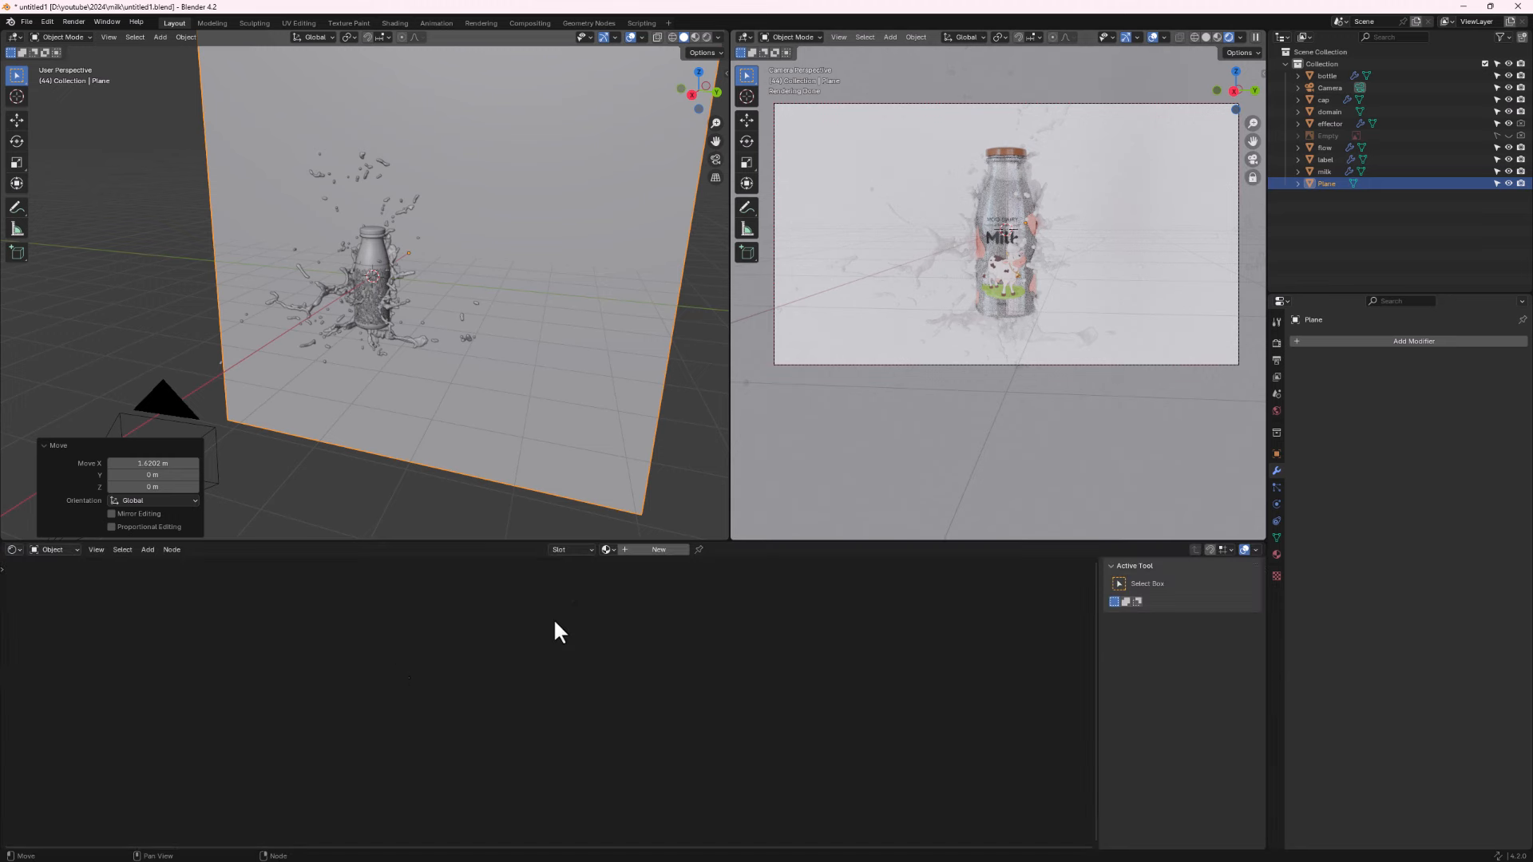
left_click(649, 548)
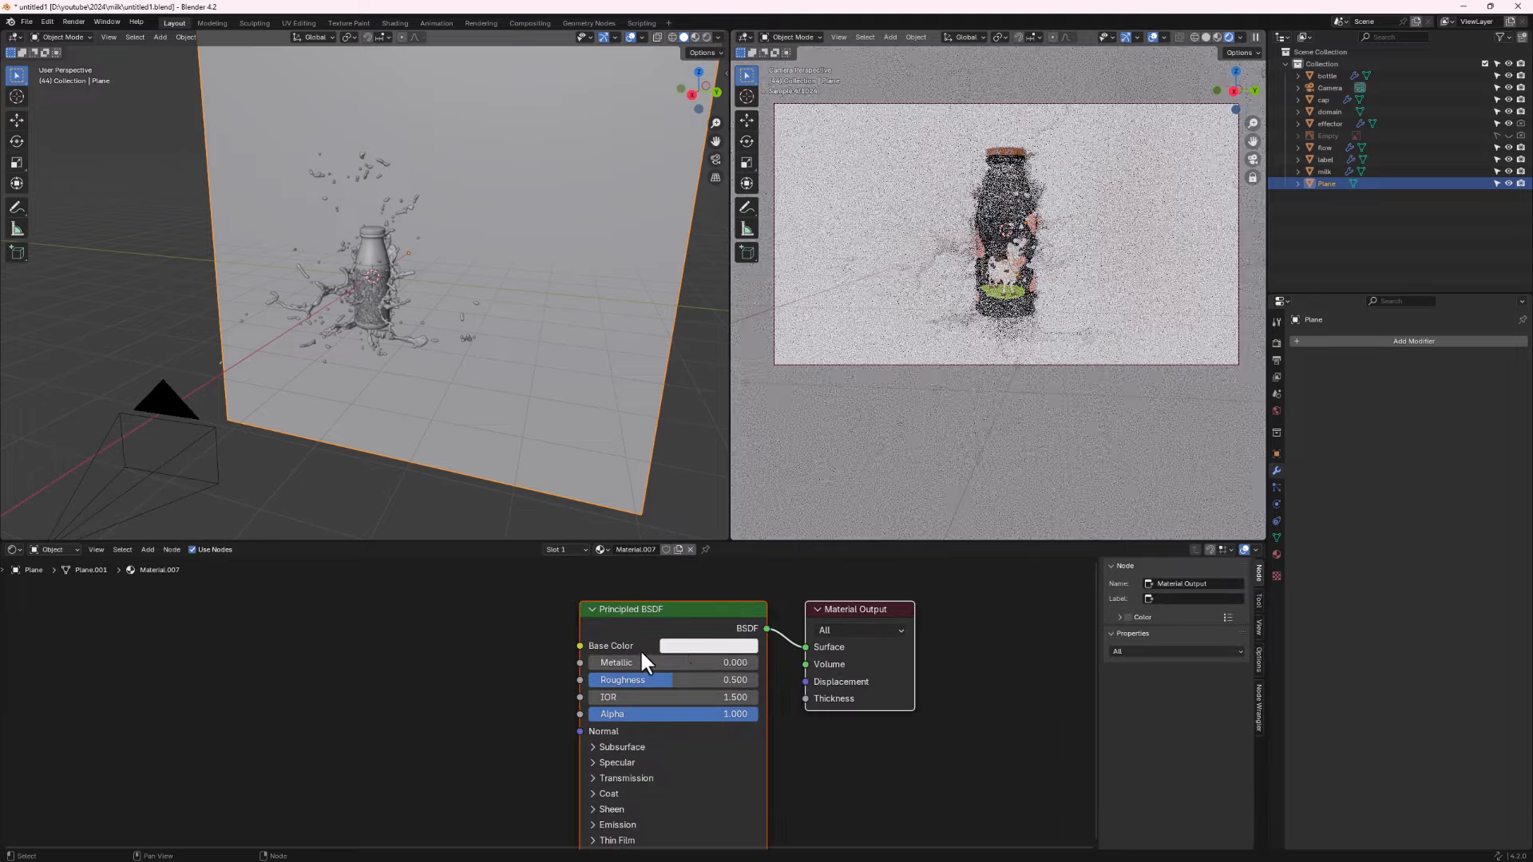
Try a muted green base color on the backdrop plane's material.
left_click(704, 647)
mouse_move(739, 463)
left_mouse_down()
mouse_move(706, 509)
mouse_move(723, 455)
left_mouse_up()
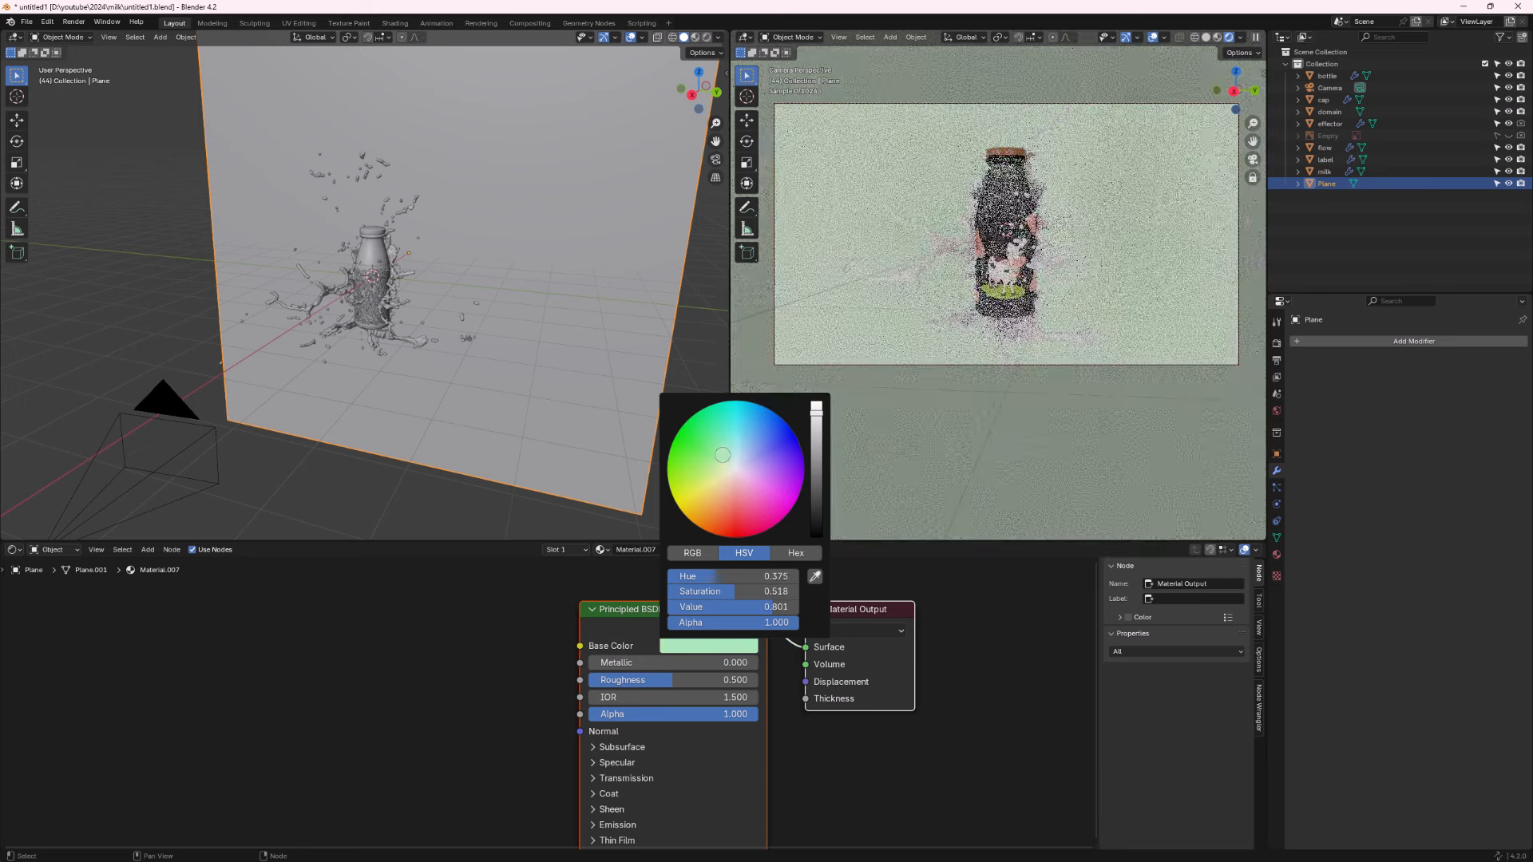
left_click_drag(816, 413, 816, 437)
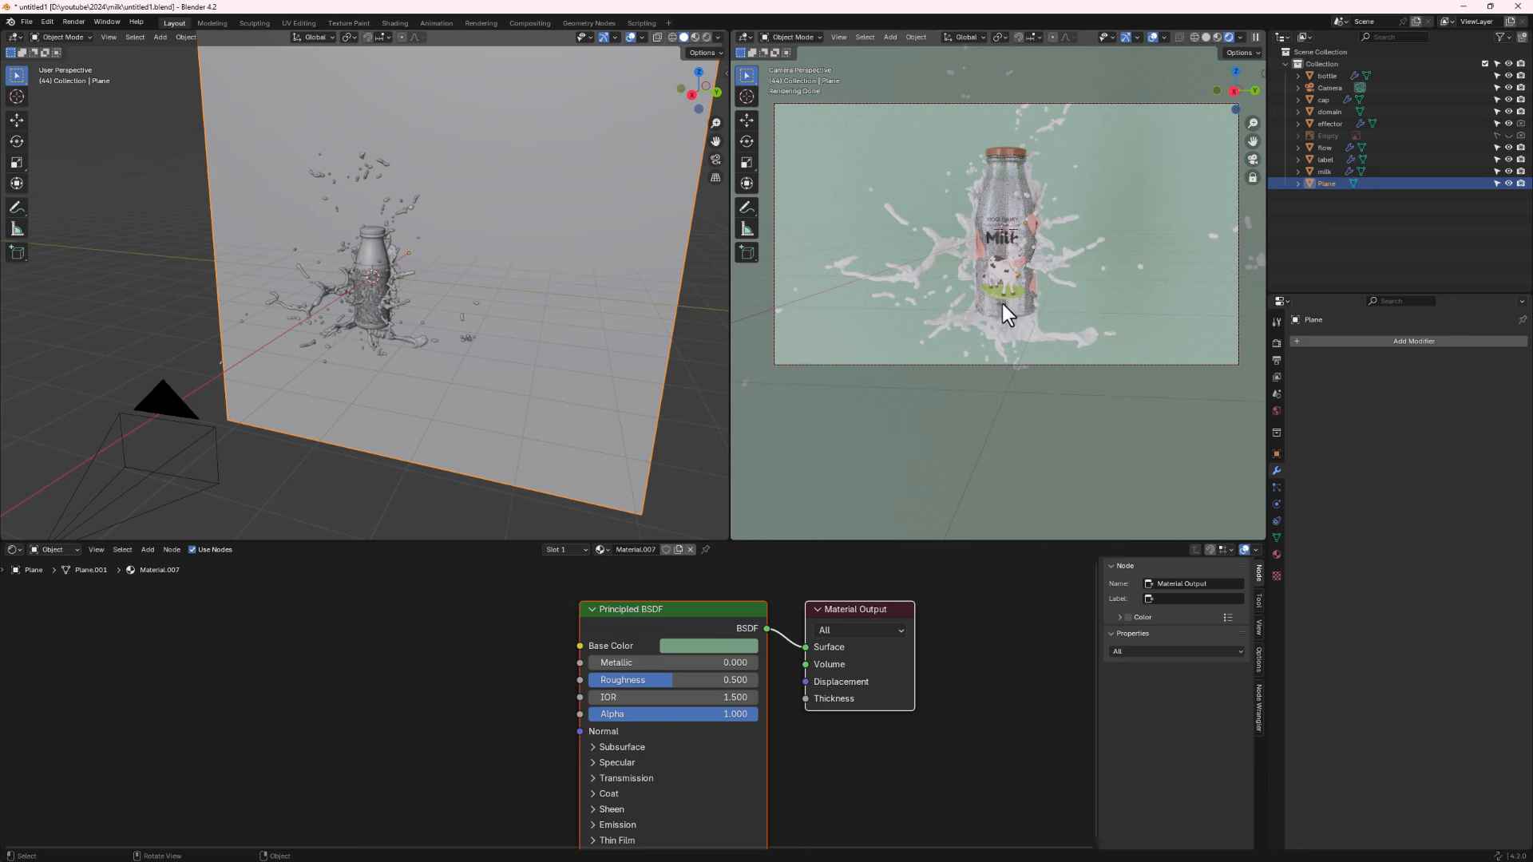
Set the backdrop material's base color to a dark muted brown with hue 0.082 and saturation 0.470.
left_click(731, 645)
left_click_drag(720, 456, 725, 484)
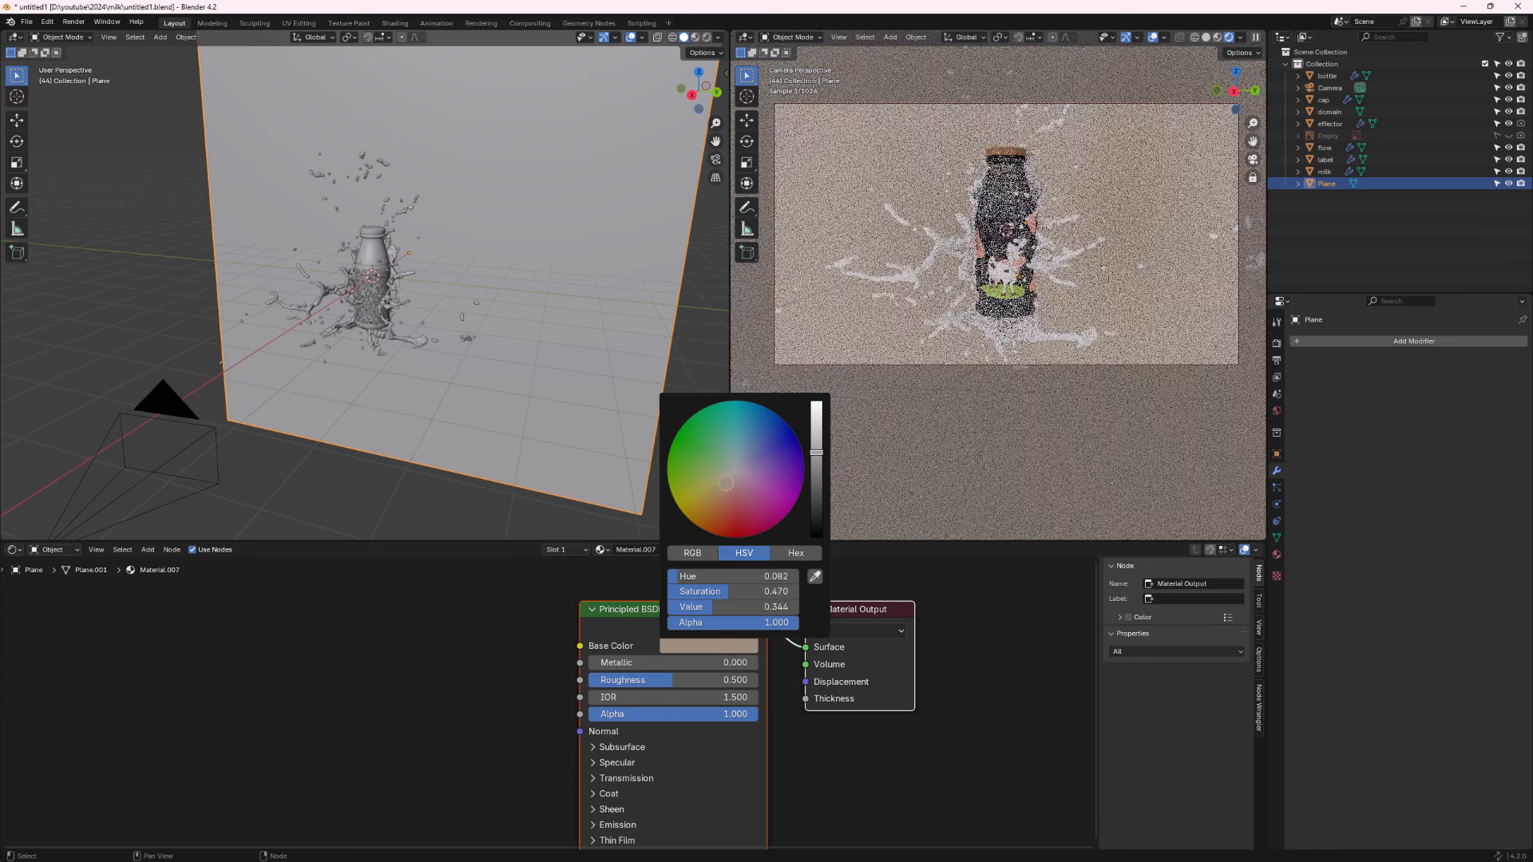
left_click_drag(818, 452, 819, 461)
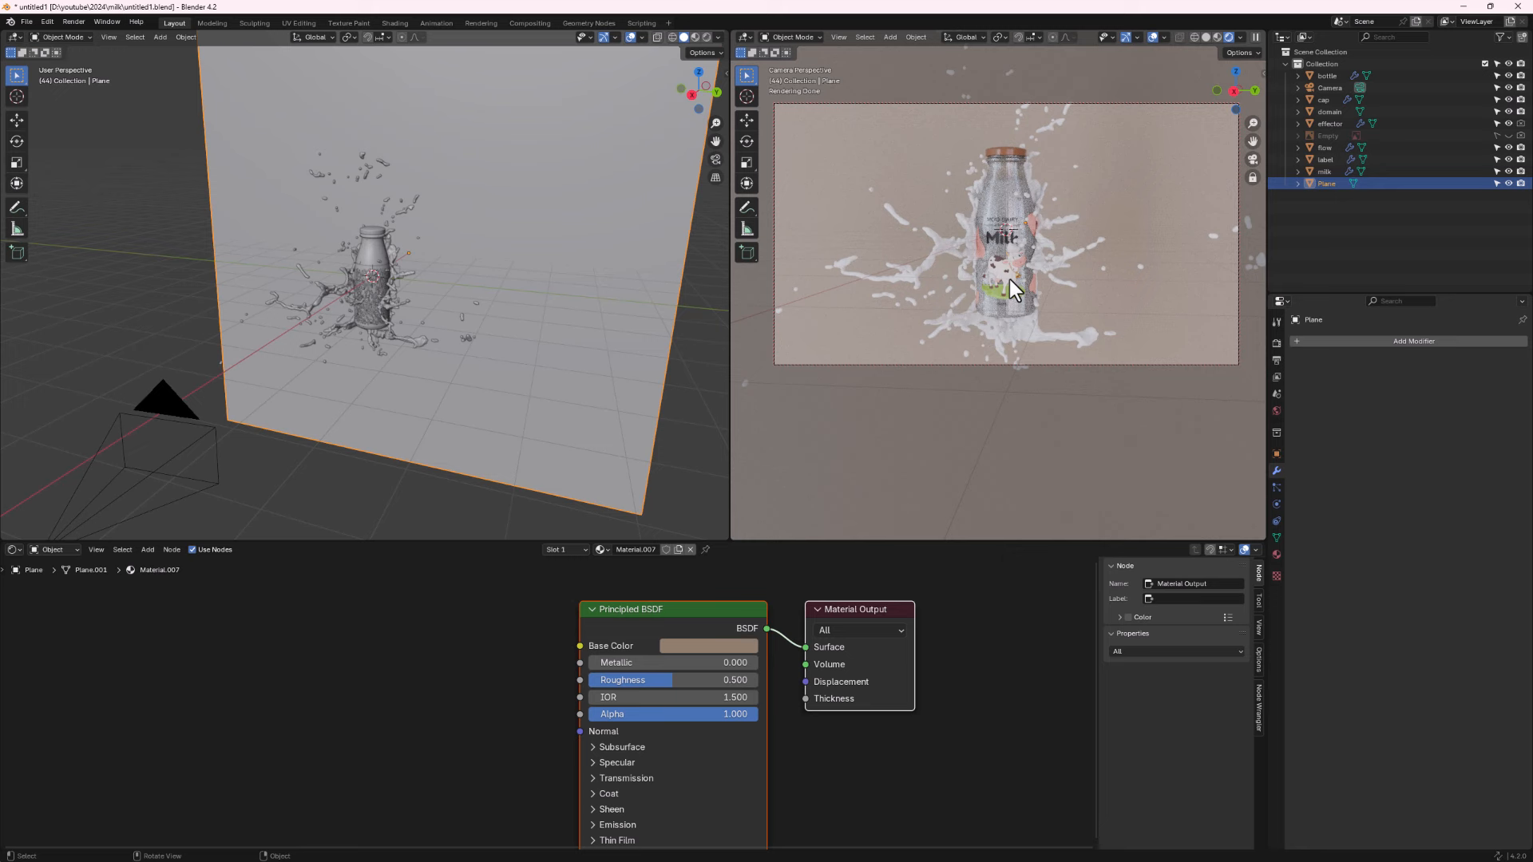
Recolor the bottle cap by sampling its base color from the pink patch on the milk label.
left_click(372, 233)
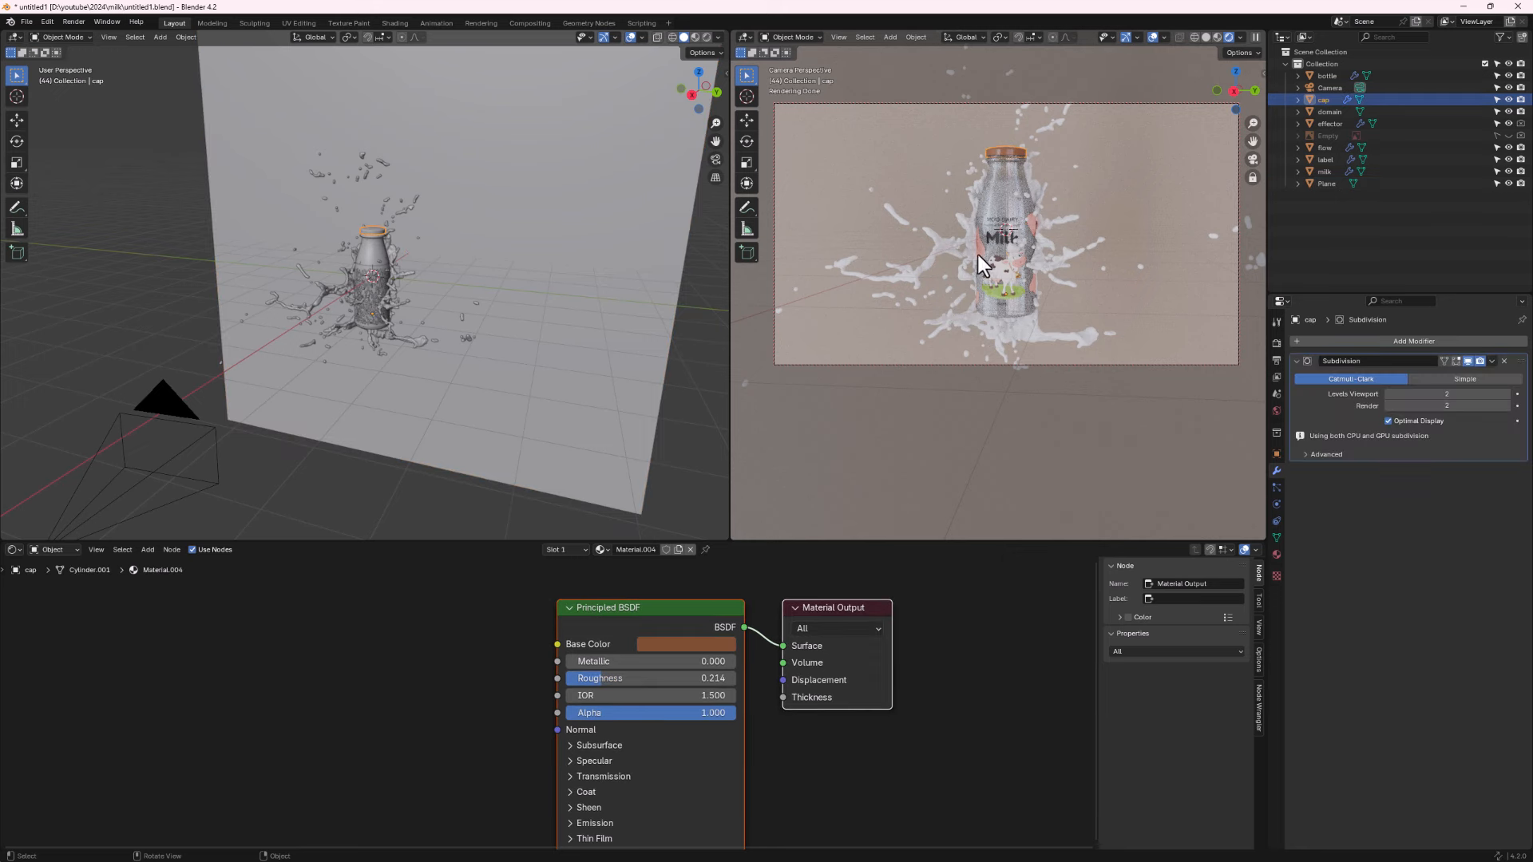
left_click(692, 644)
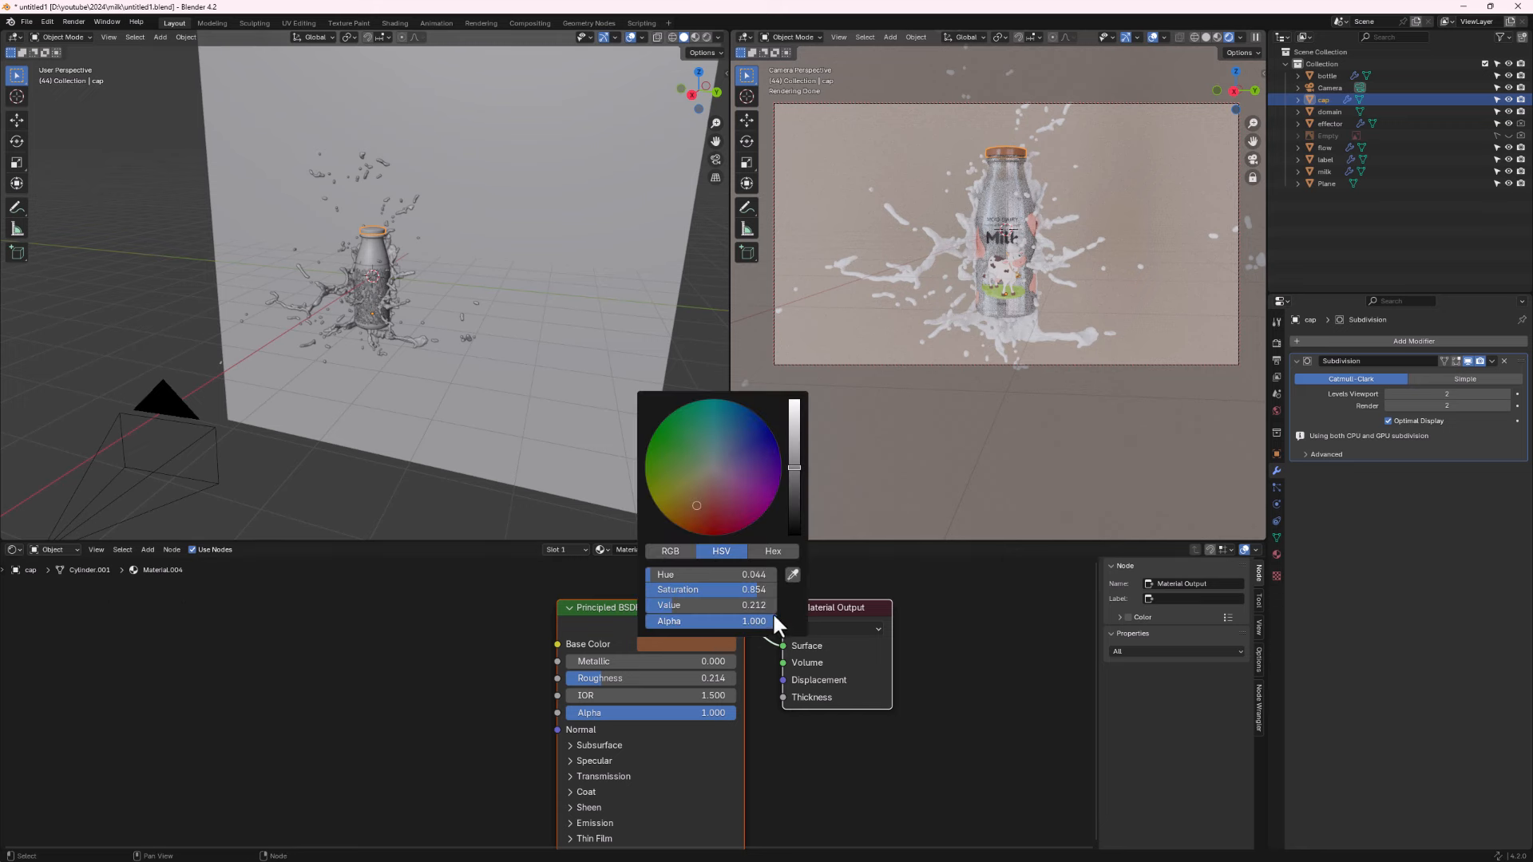
left_click(792, 575)
left_click(1030, 228)
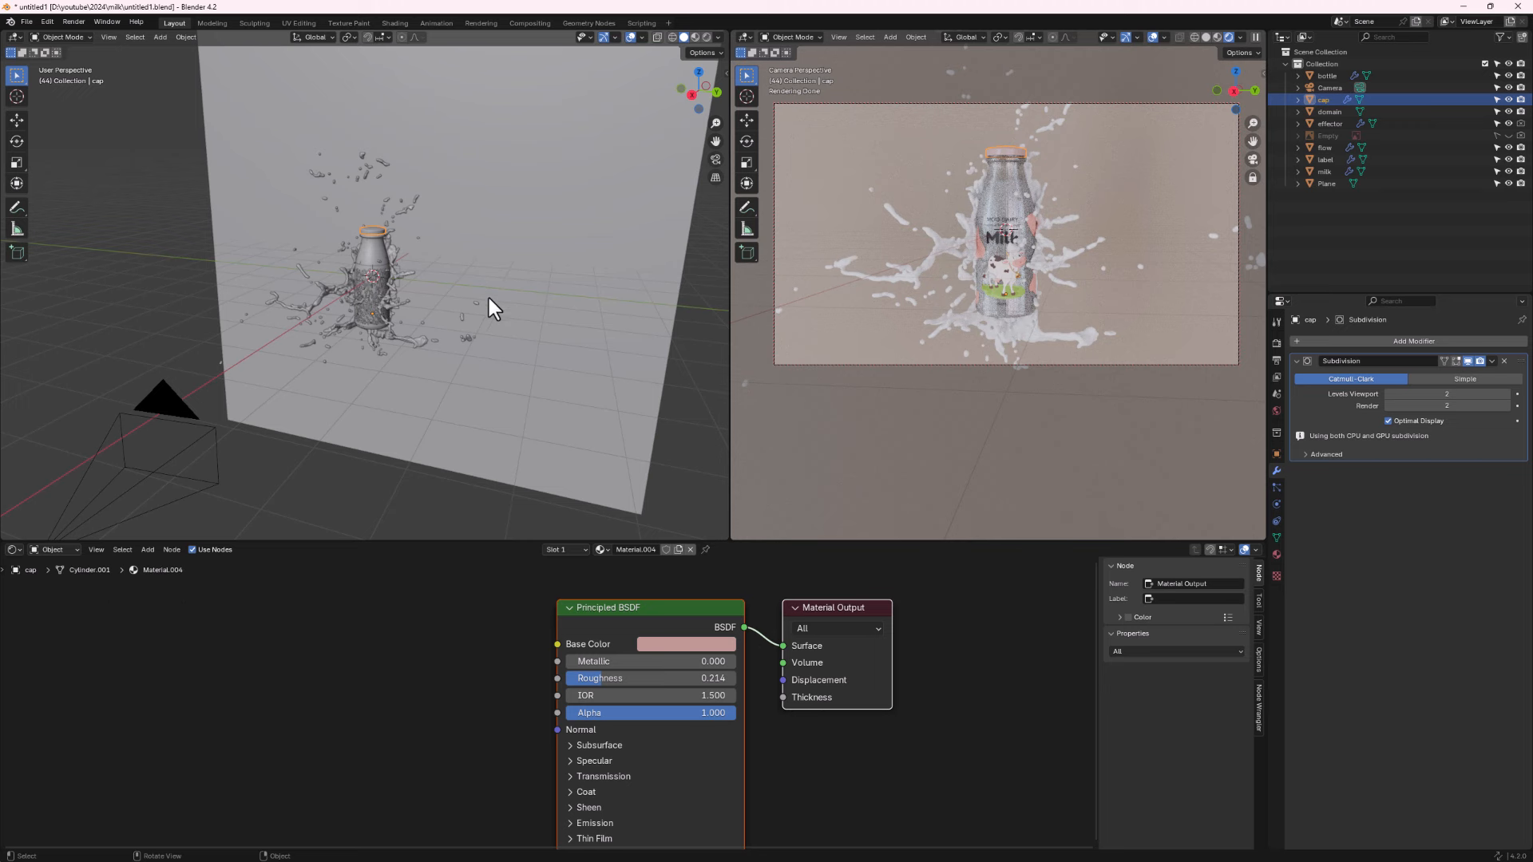
Set the World background strength to 0.200 and replace the environment texture with small_empty_room_3_4k.hdr.
left_click(53, 550)
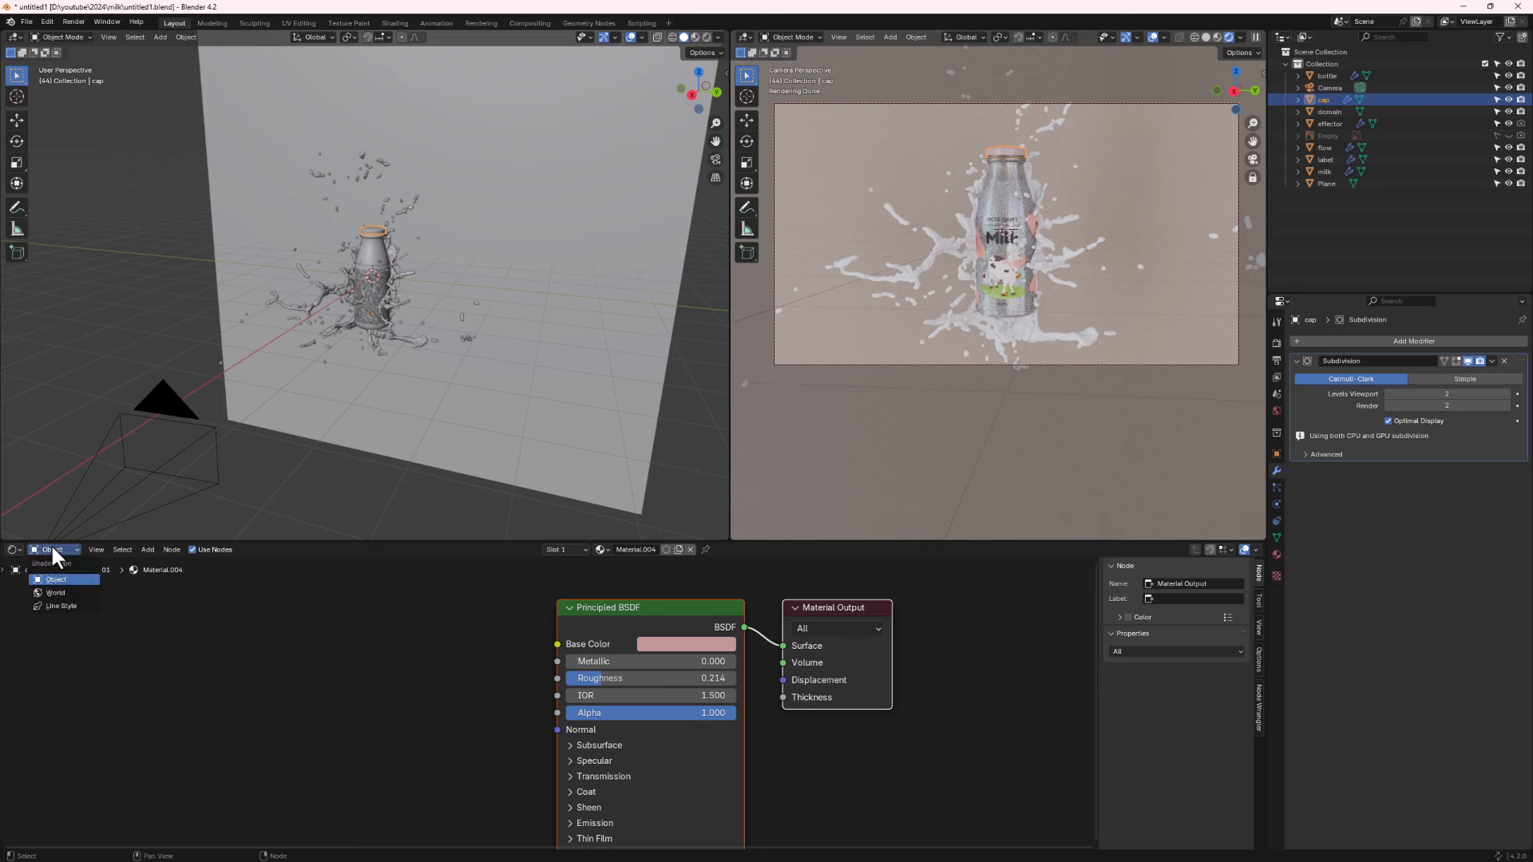
left_click(56, 593)
left_click_drag(635, 665, 575, 665)
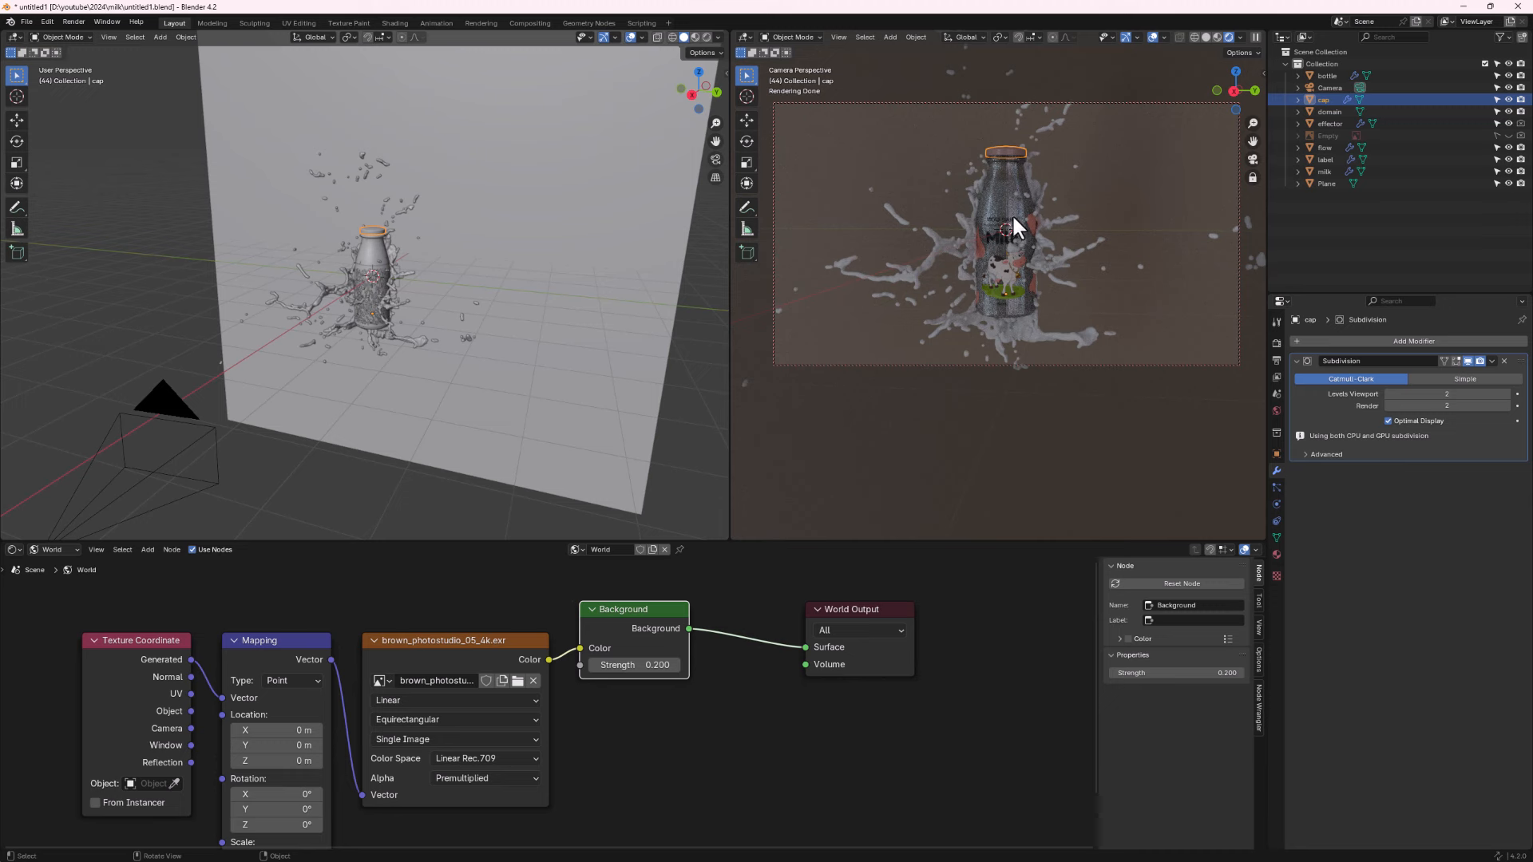
left_click(518, 681)
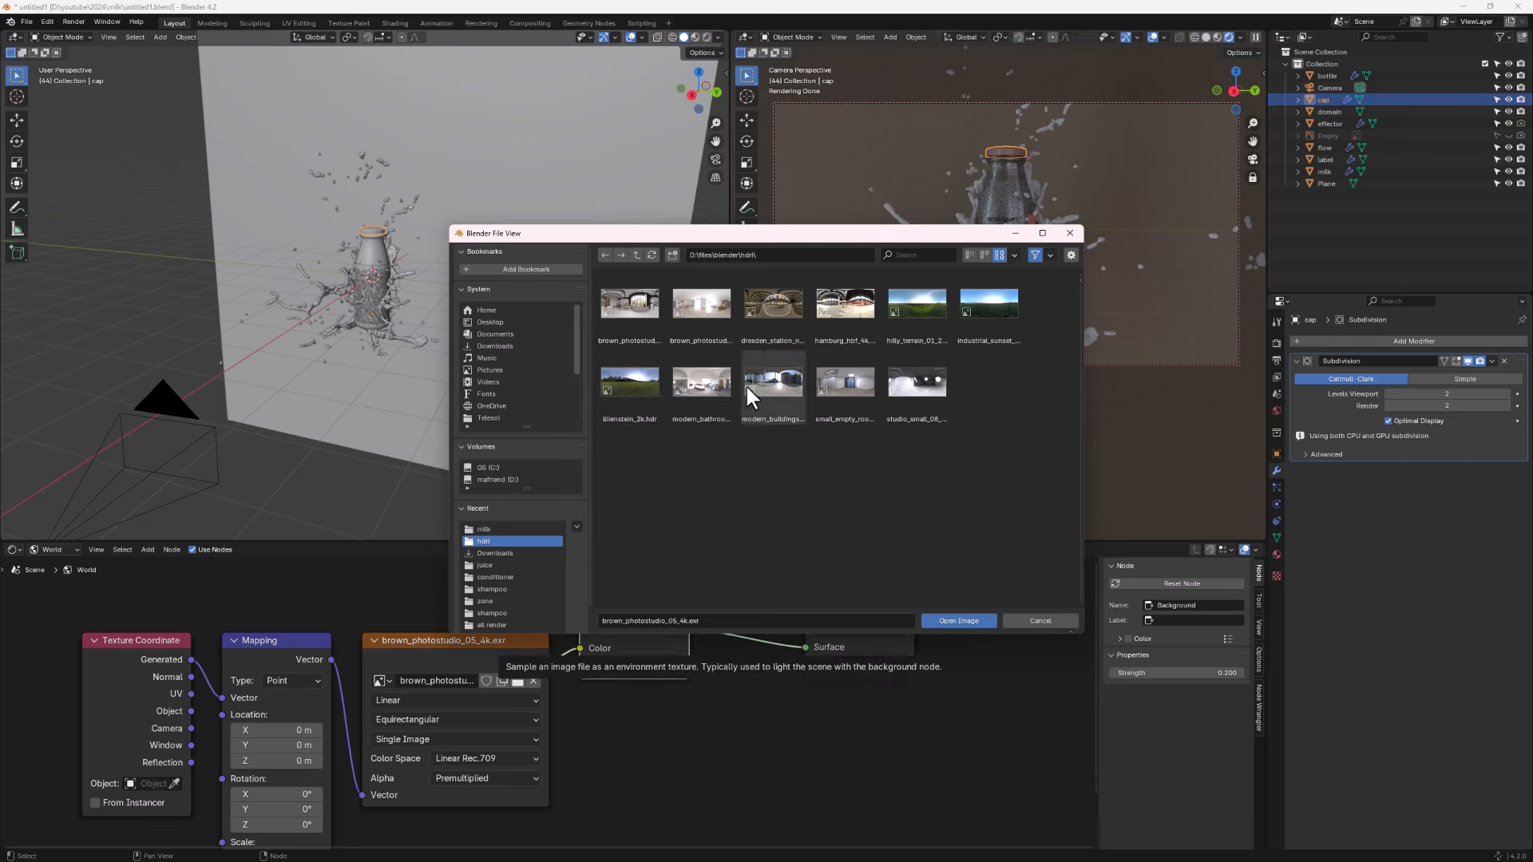
double_click(842, 380)
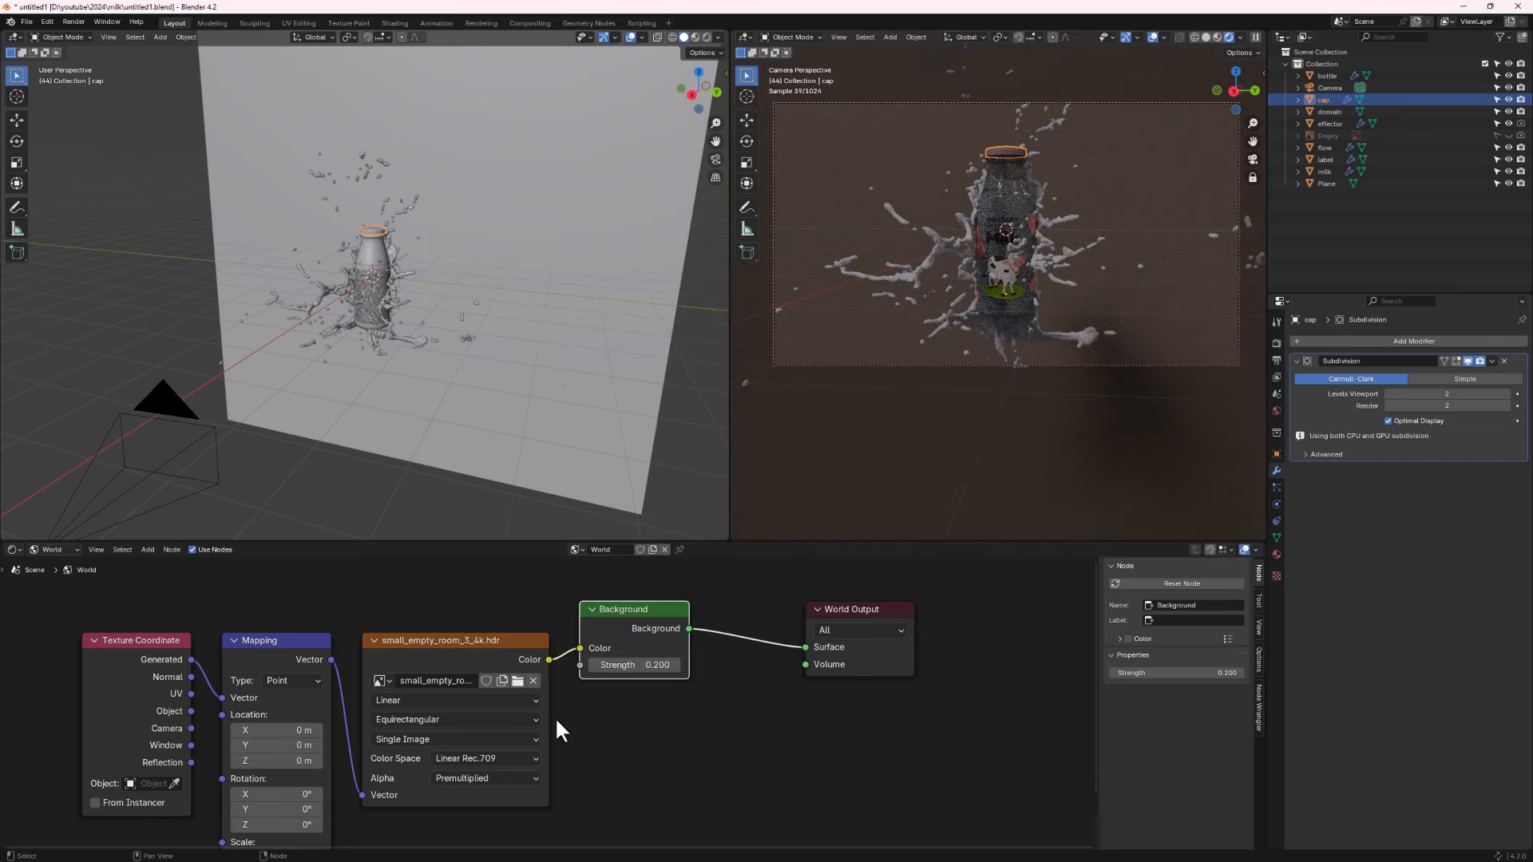
Try studio_small_08_4k.hdr and brown_photostudio_02_4k.hdr as the World environment texture, and settle on brown_photostudio_05_4k.exr.
left_click(516, 682)
double_click(922, 379)
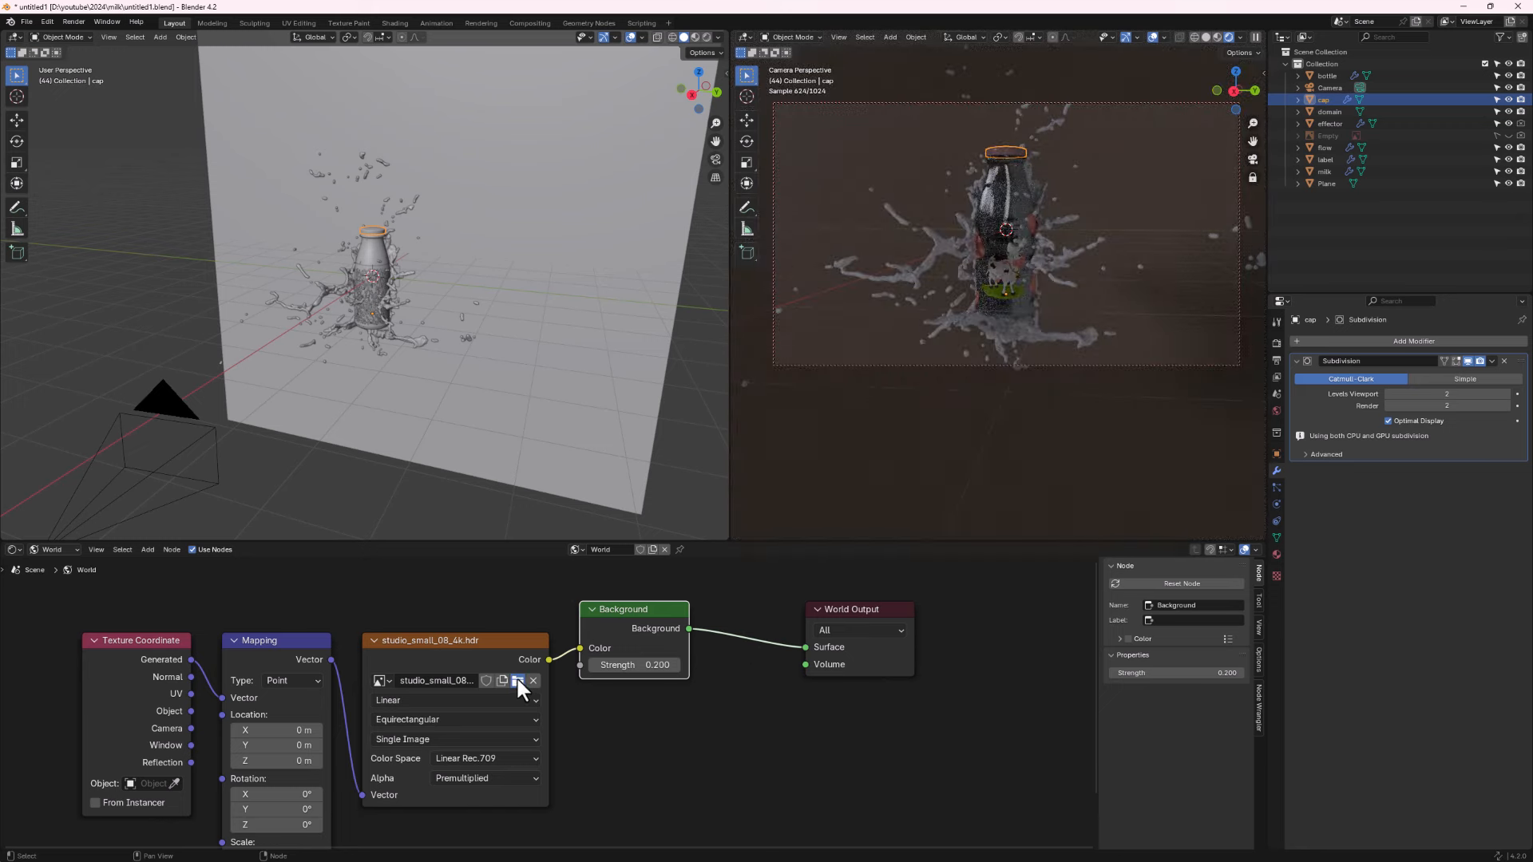
left_click(518, 680)
double_click(679, 305)
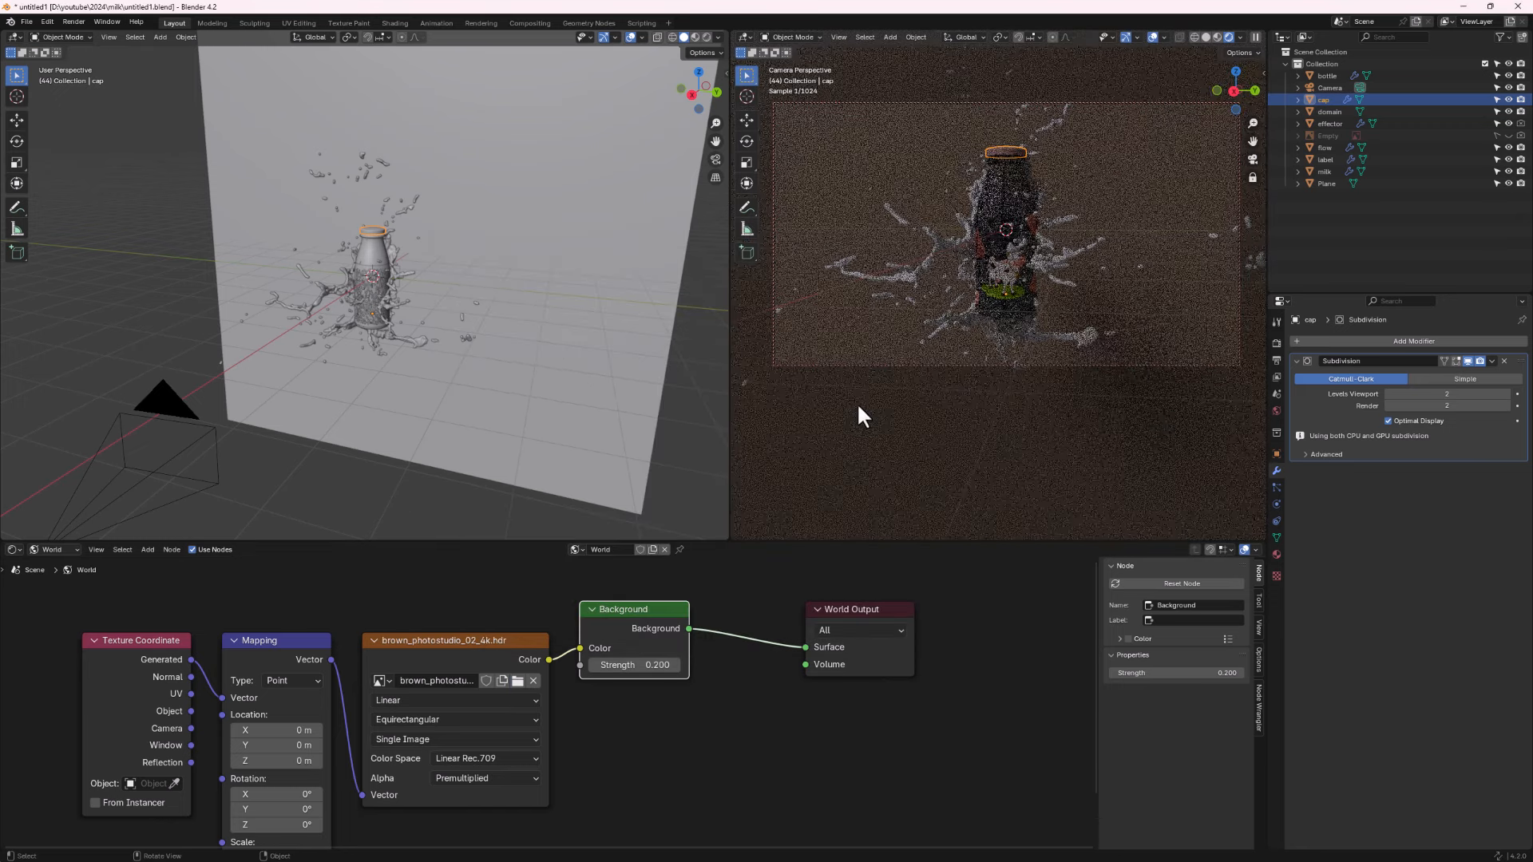
left_click(518, 680)
double_click(710, 313)
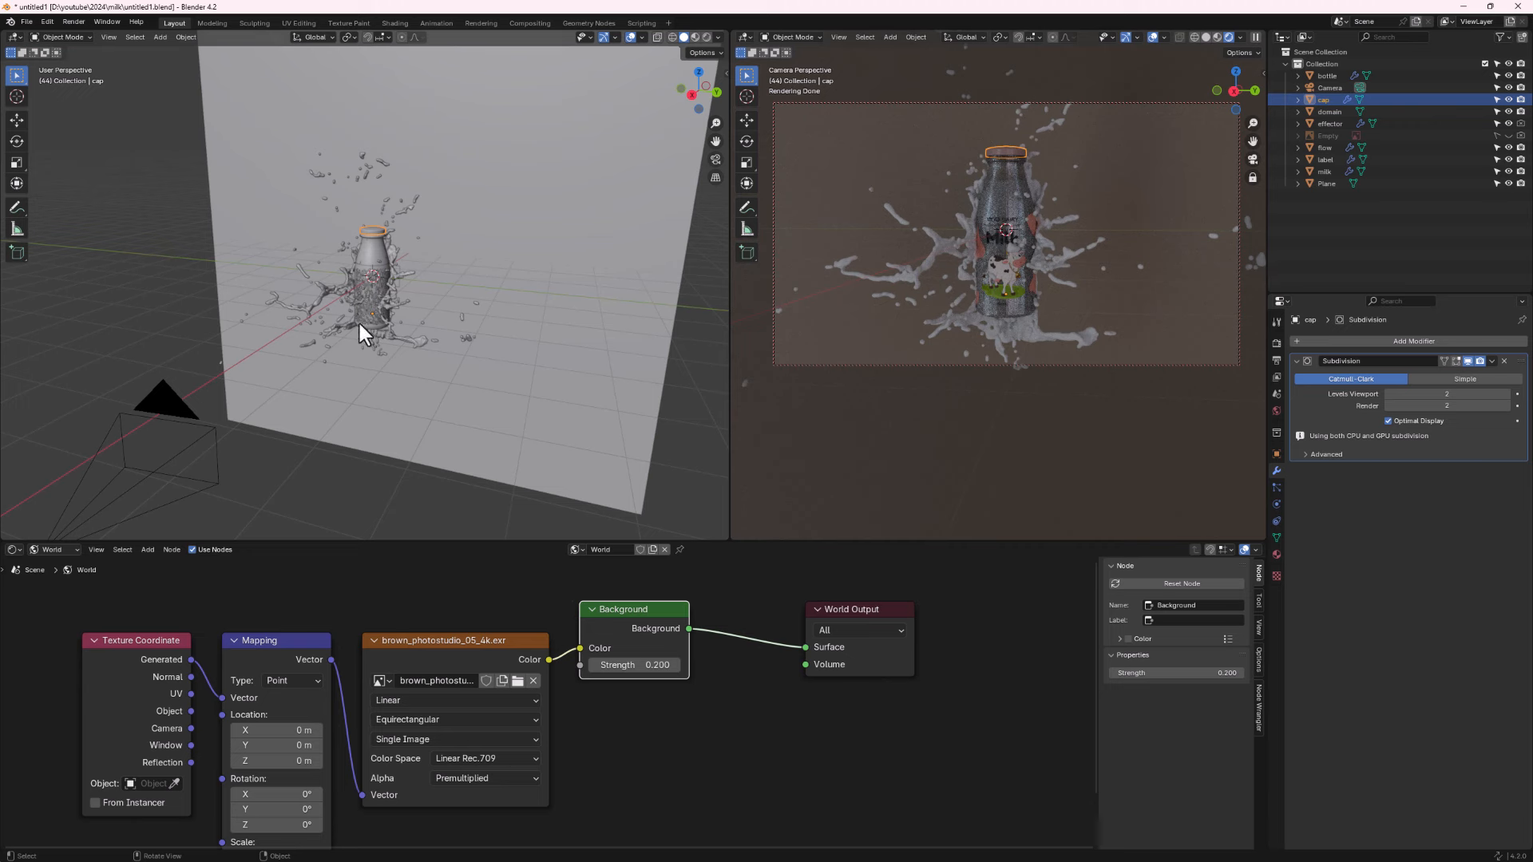
Add an area light and move it about 4.64 m along negative Y from the bottle.
key("shift+a")
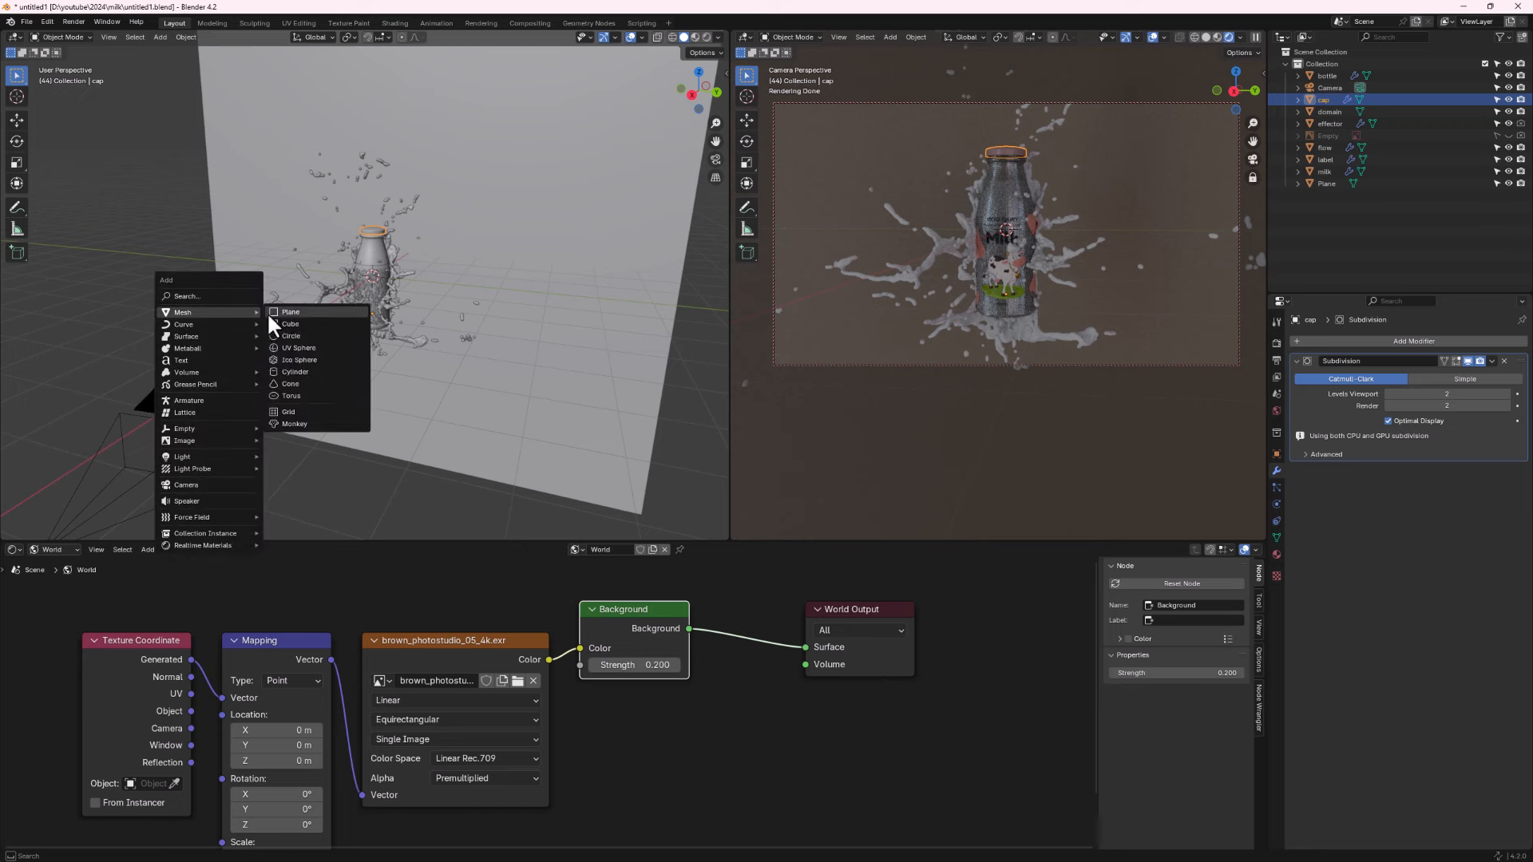
mouse_move(194, 461)
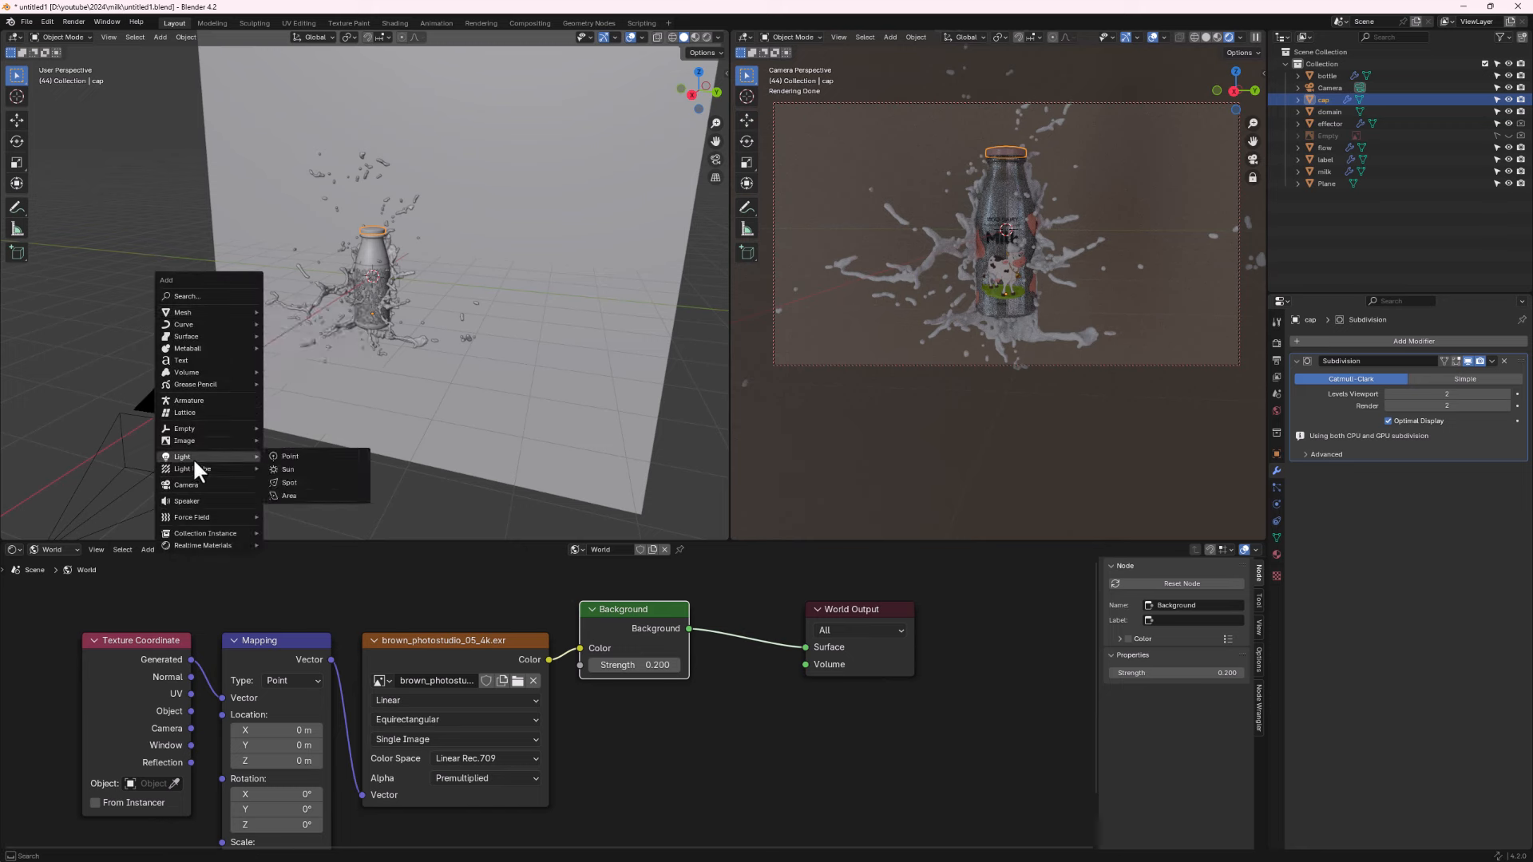
left_click(313, 494)
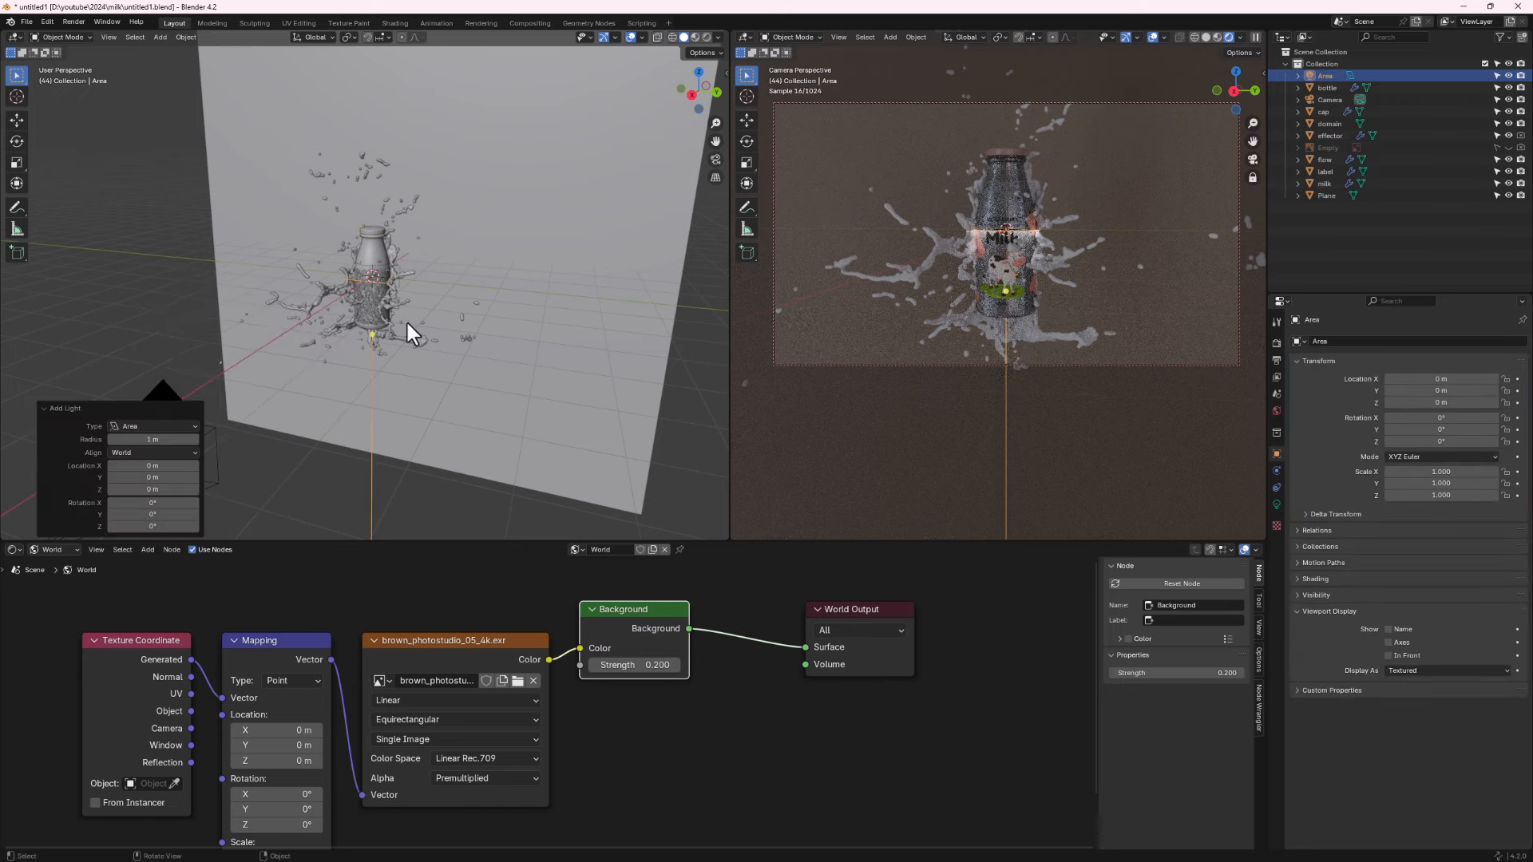
key("g")
key("y")
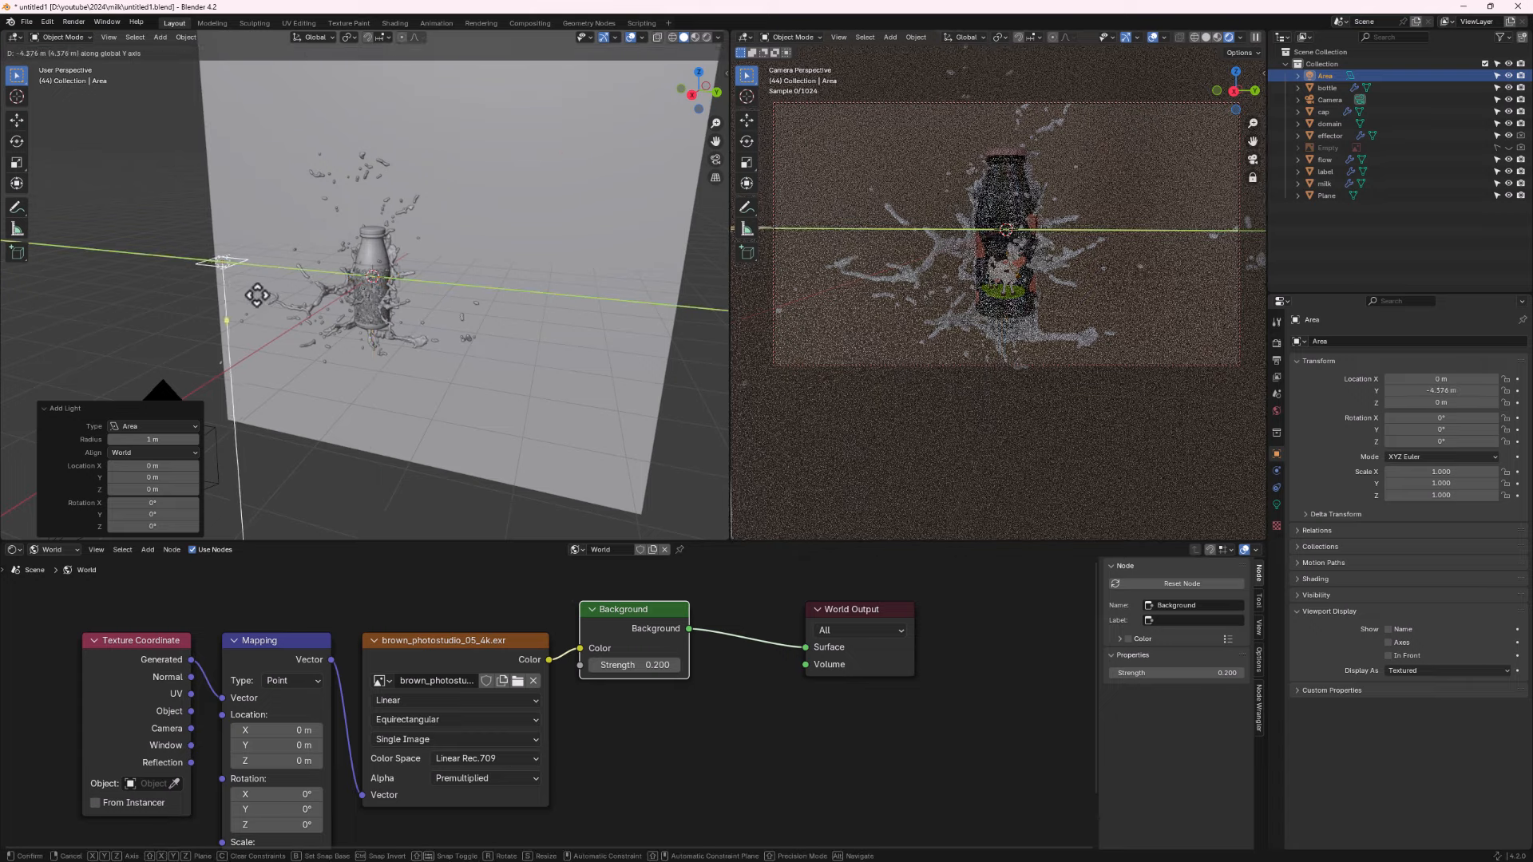
left_click(262, 302)
Rotate the area light 90° around X to face the bottle and scale it up about 4.95 times.
type("rx")
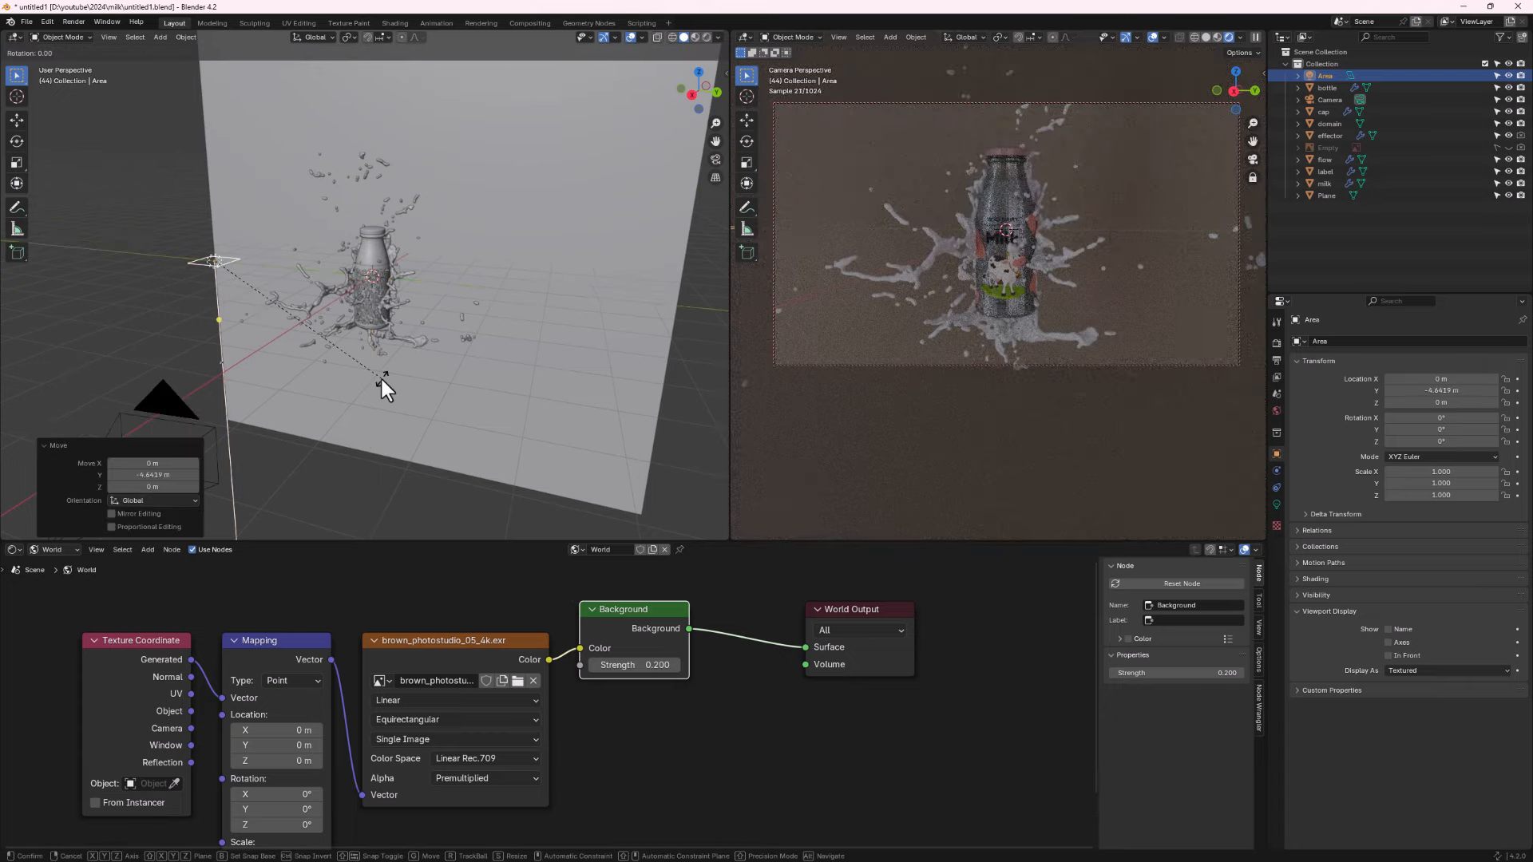
type("90")
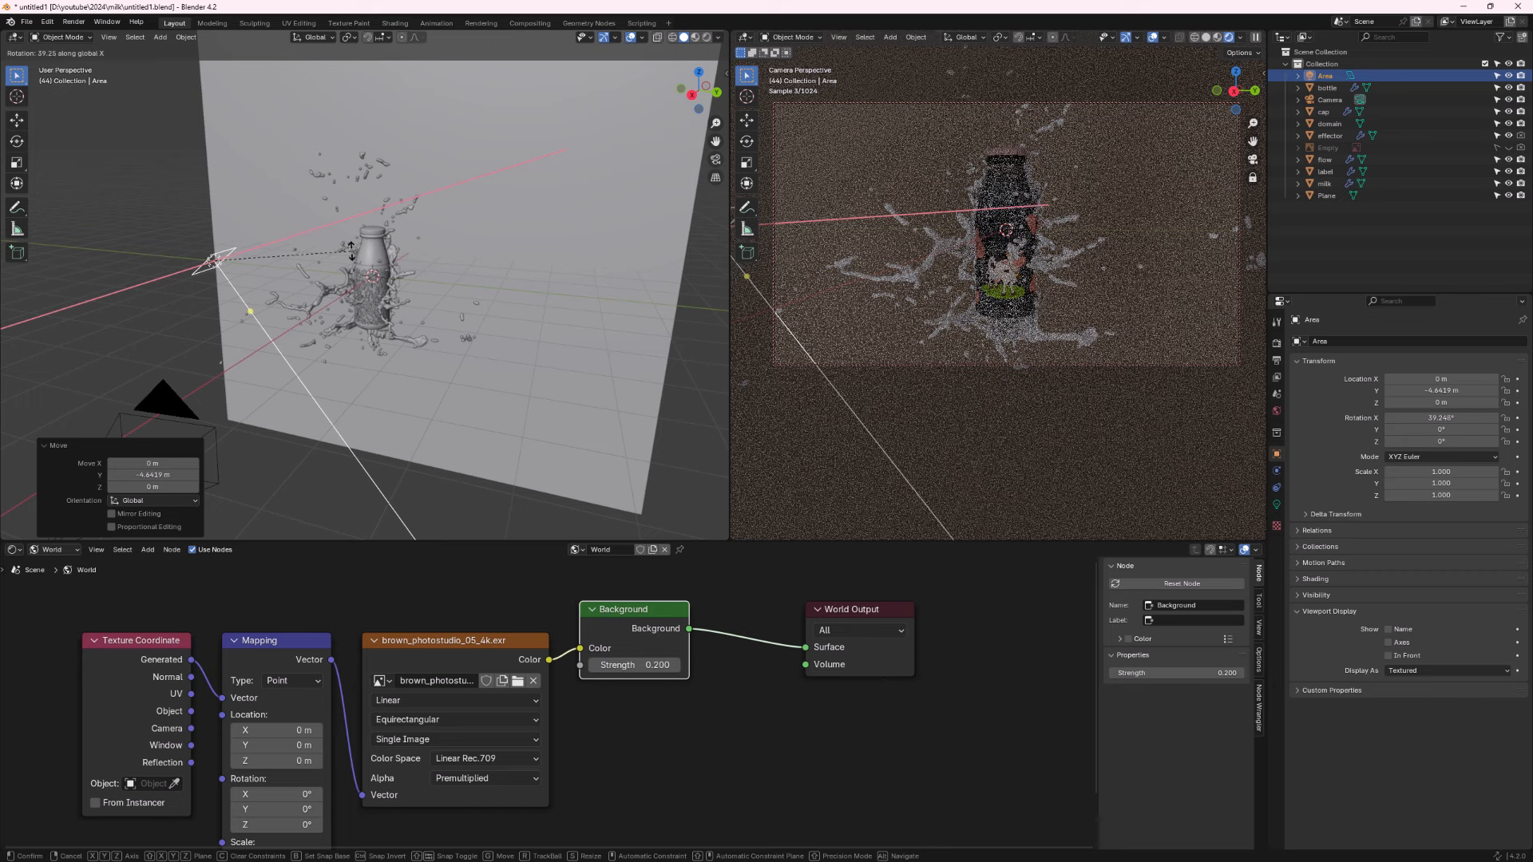
key("Return")
key("s")
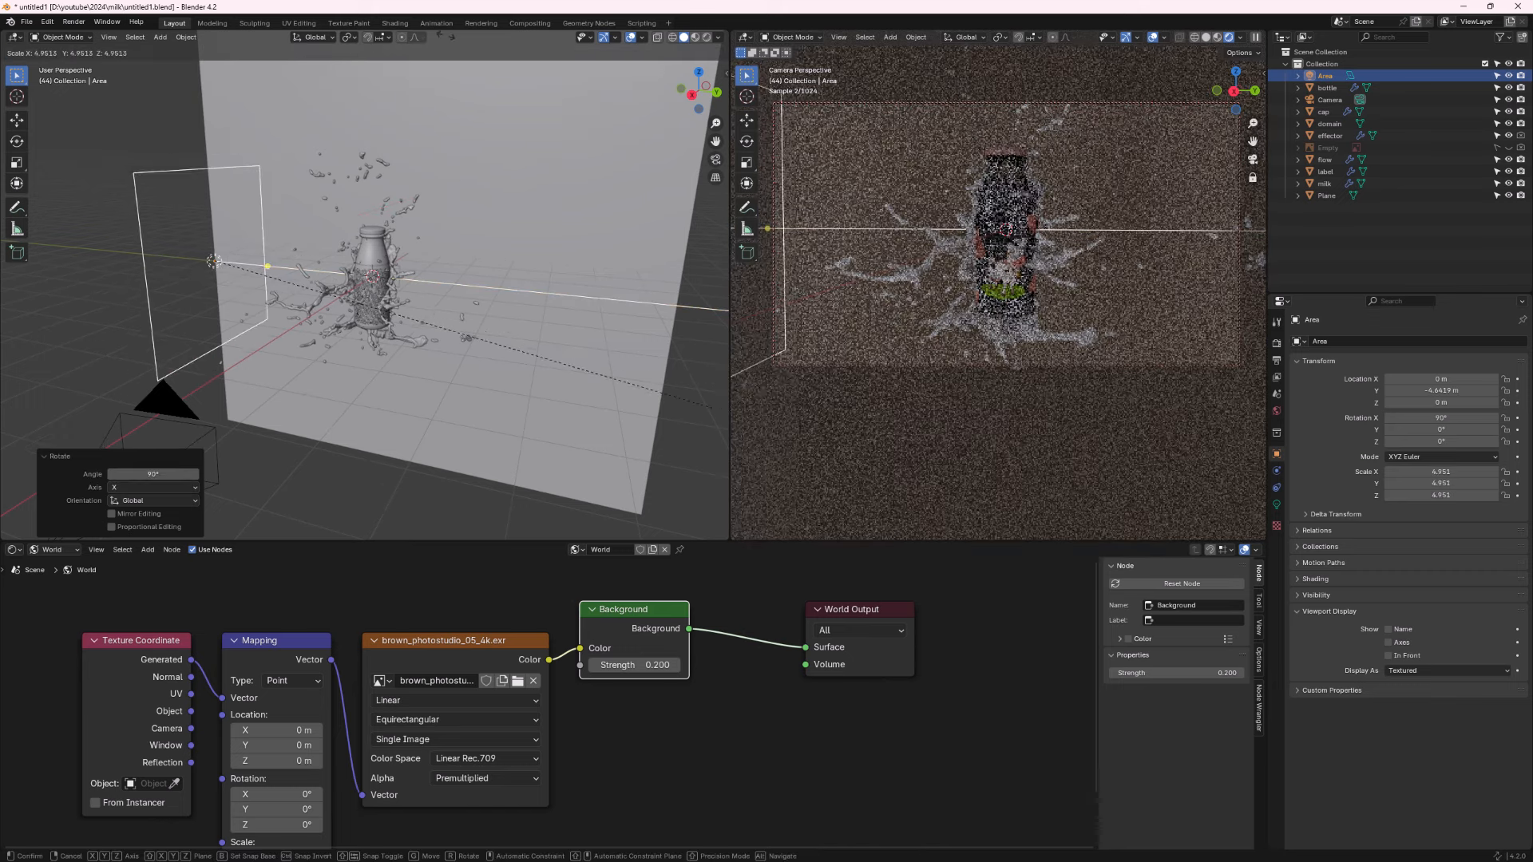
left_click(592, 97)
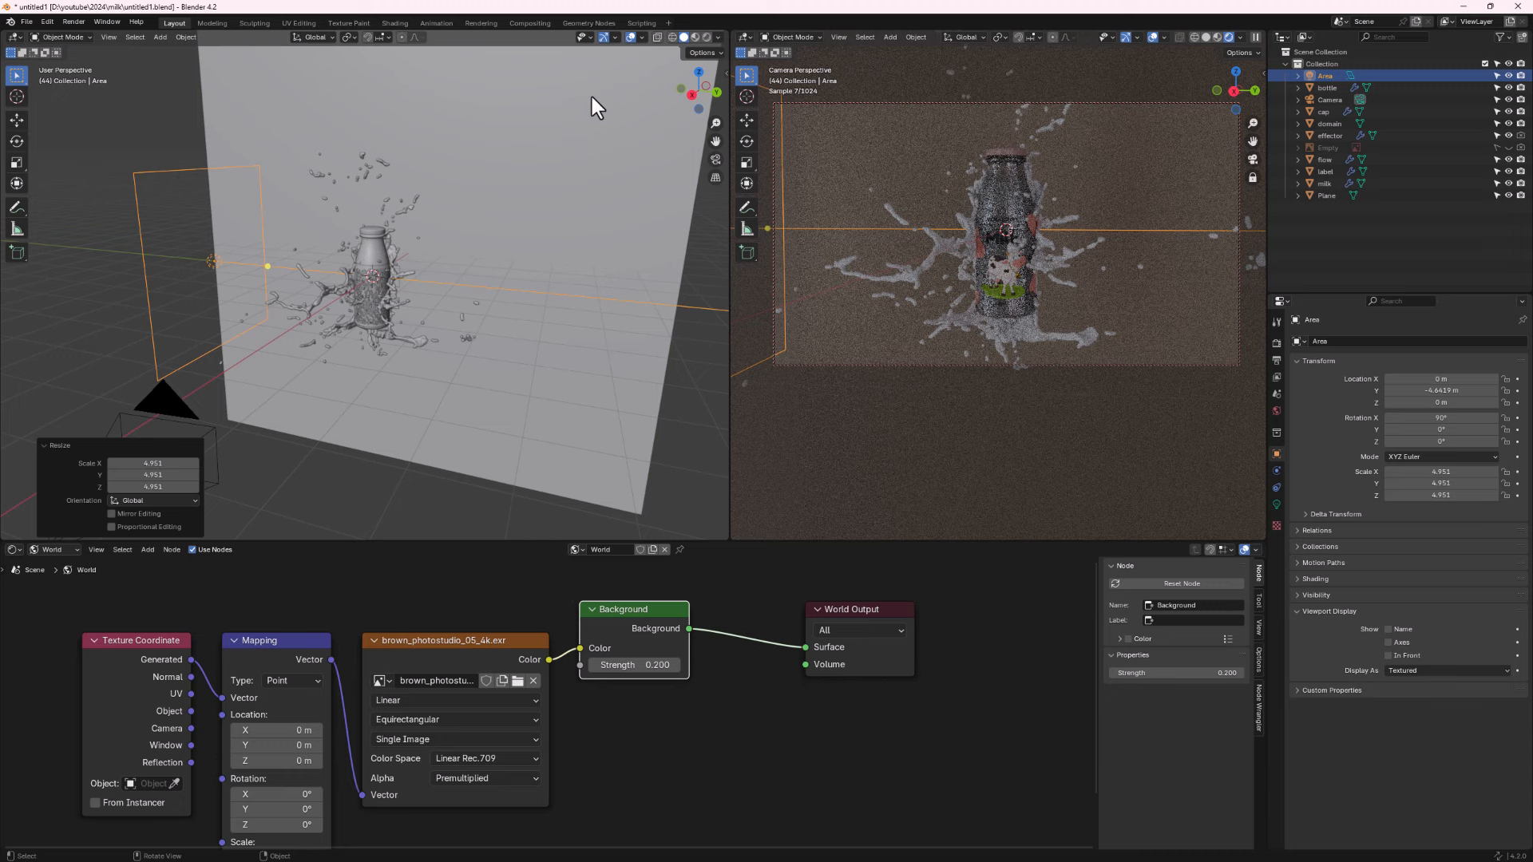
Set the area light's power to 1000 W.
left_click(1276, 504)
left_click(1433, 421)
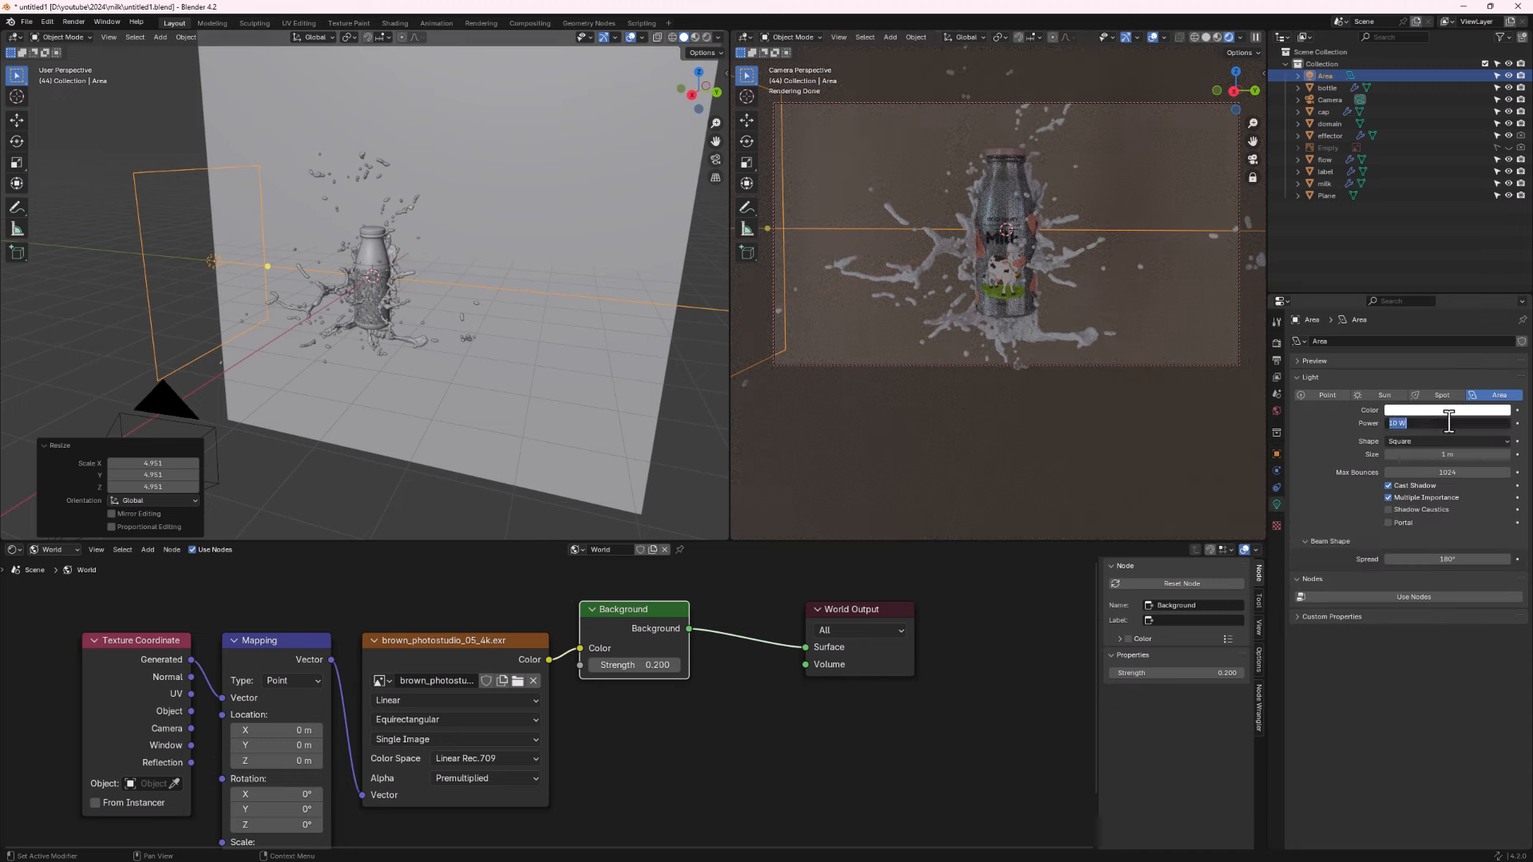
type("100")
key("Return")
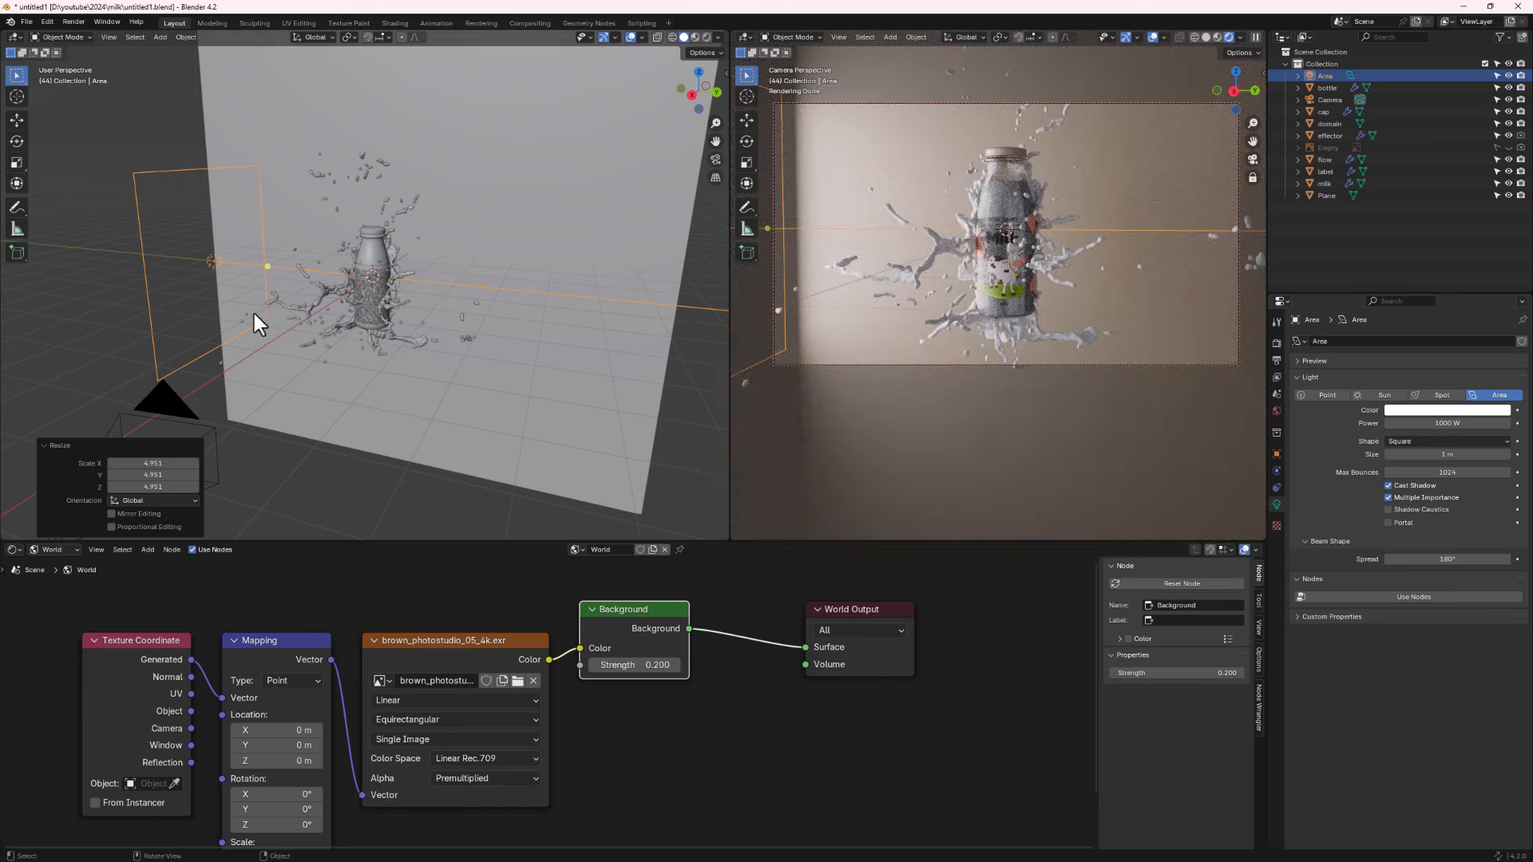
Narrow the area light along X to about half its width and move it about 1.87 m farther along negative Y.
middle_click_drag(254, 314, 205, 318)
key("s")
key("x")
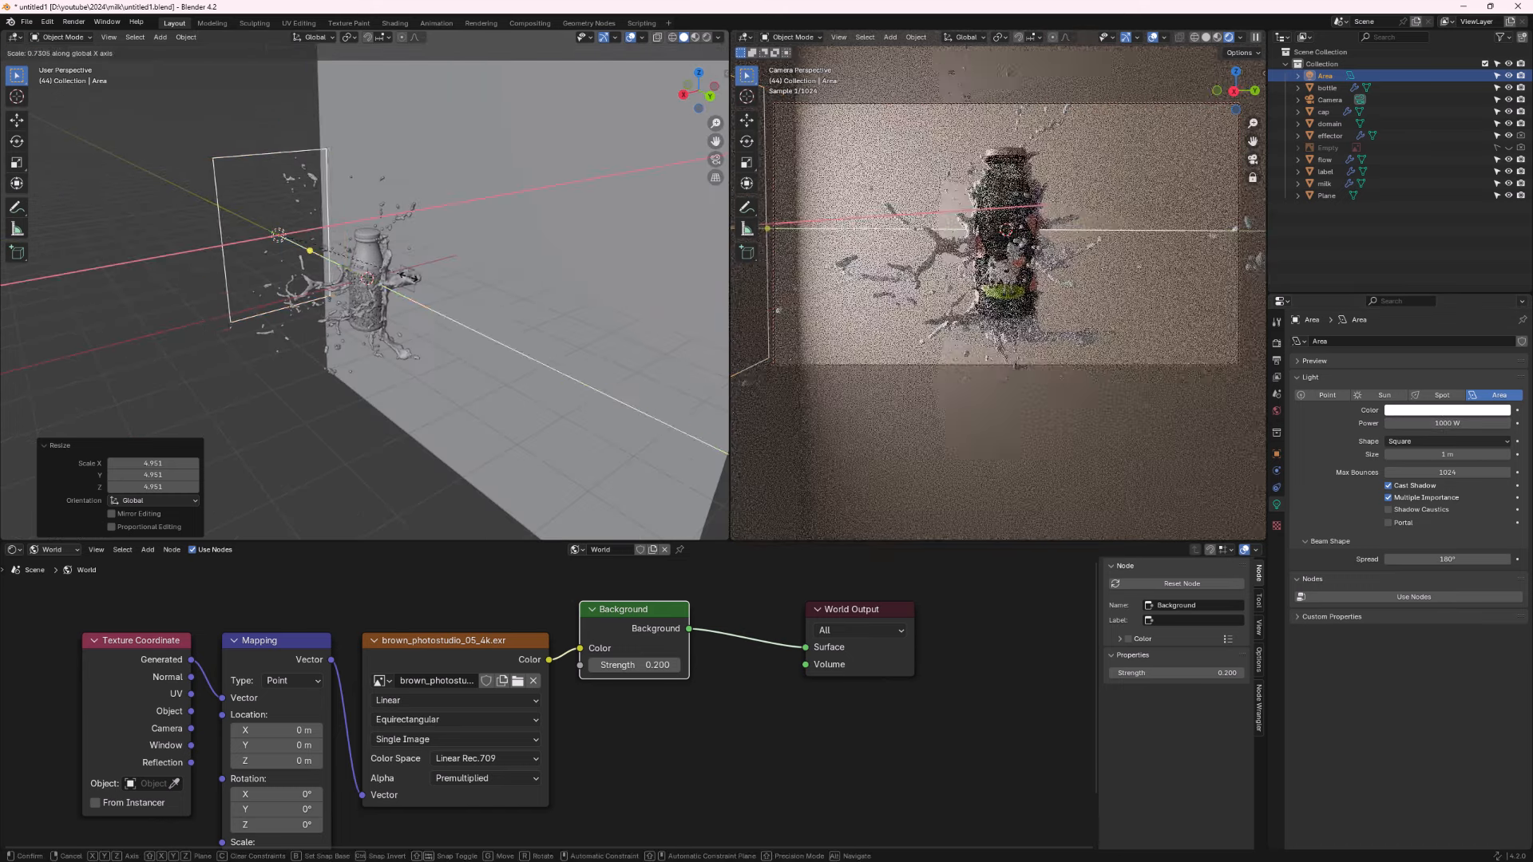
left_click(365, 278)
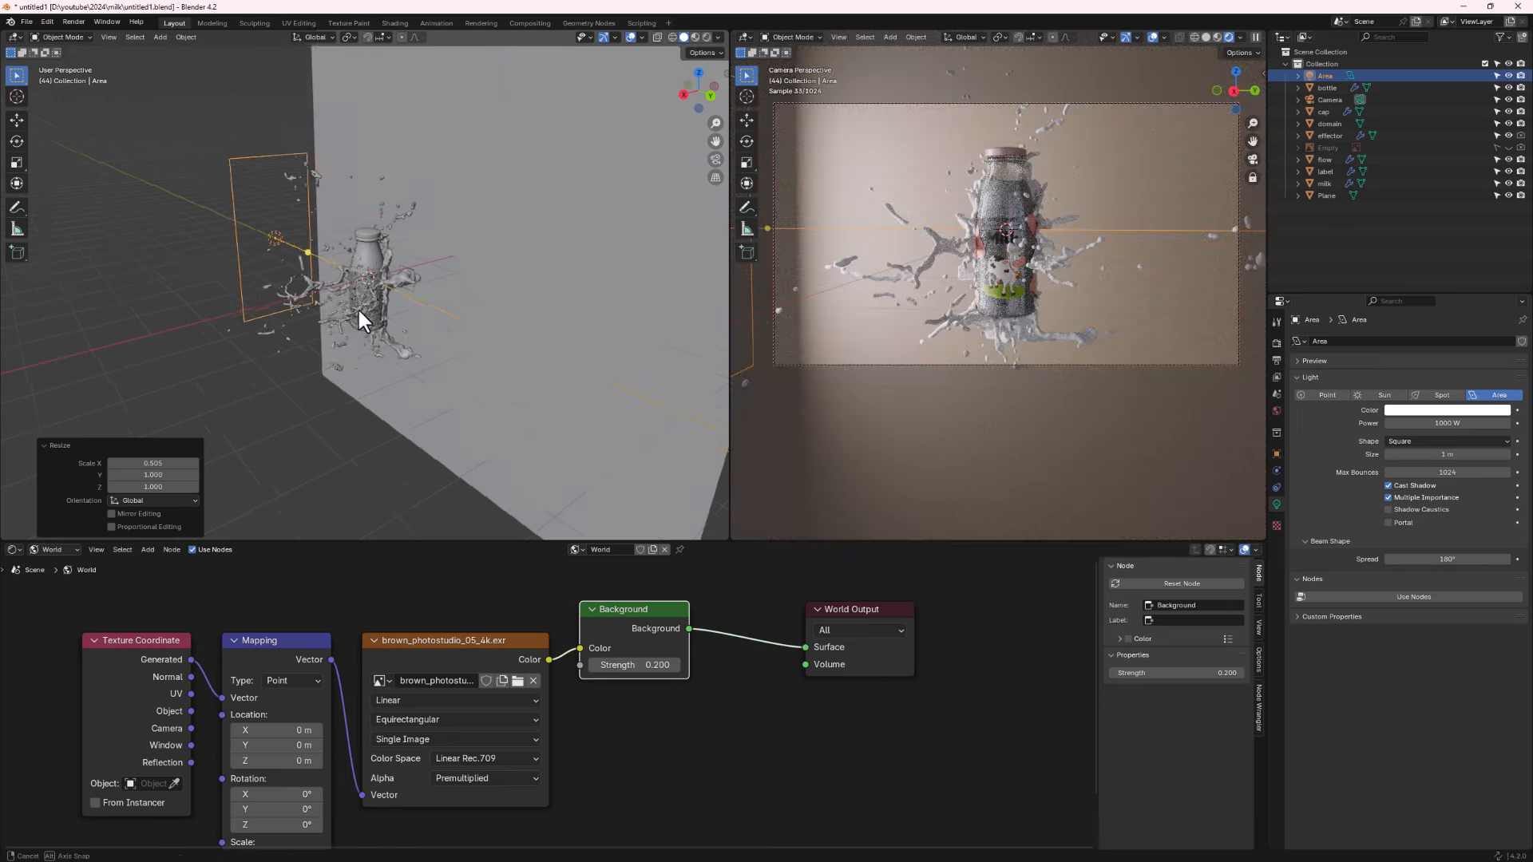
middle_click_drag(358, 312, 425, 289)
key("g")
key("y")
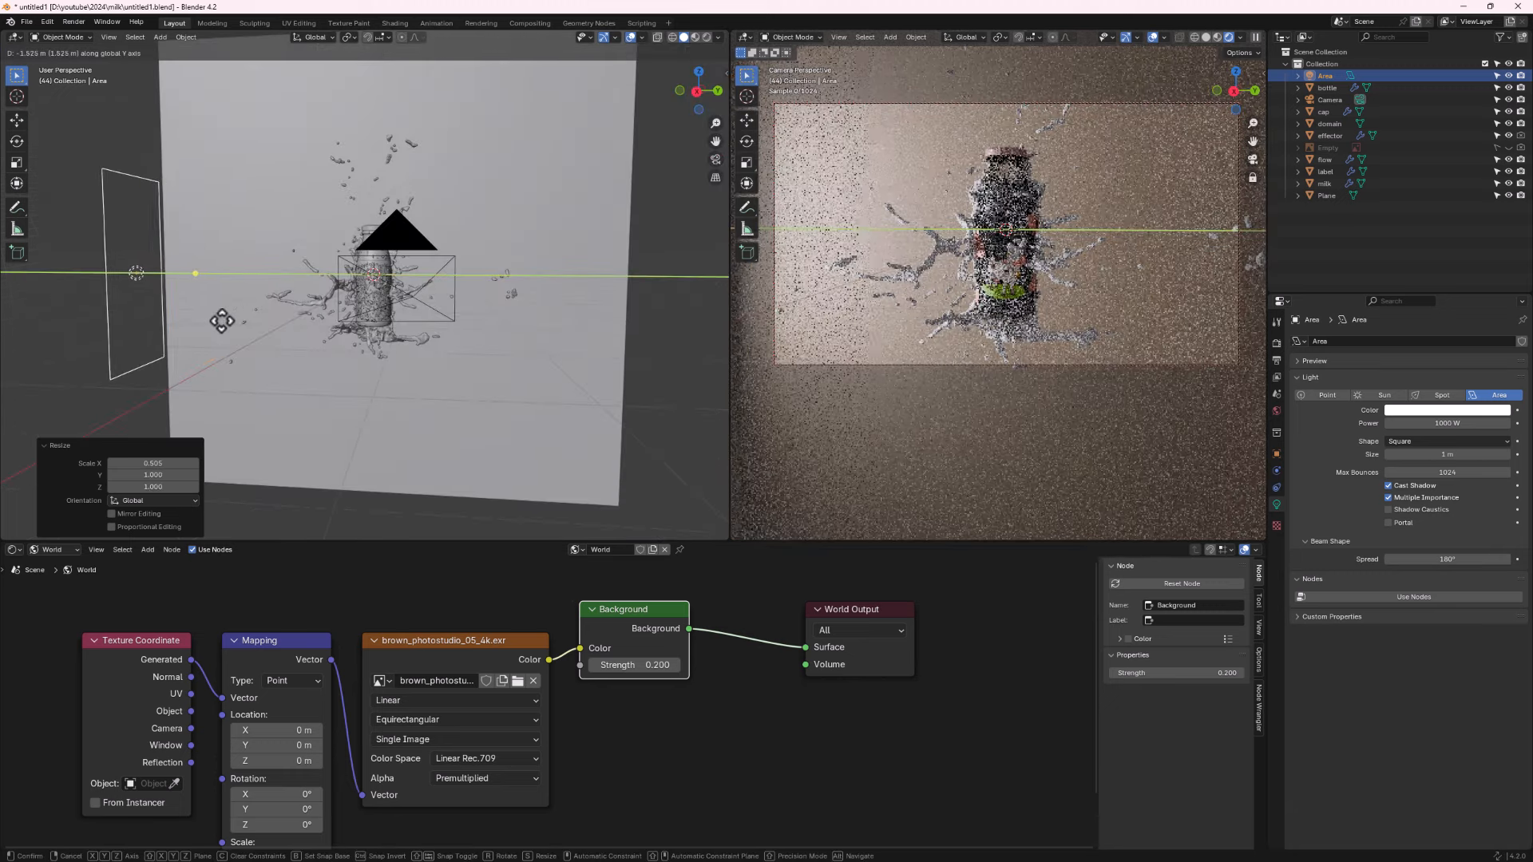
left_click(213, 322)
Move the area light along X toward the camera side and rotate it about 33° around Z to face the bottle.
middle_click_drag(212, 321, 407, 334)
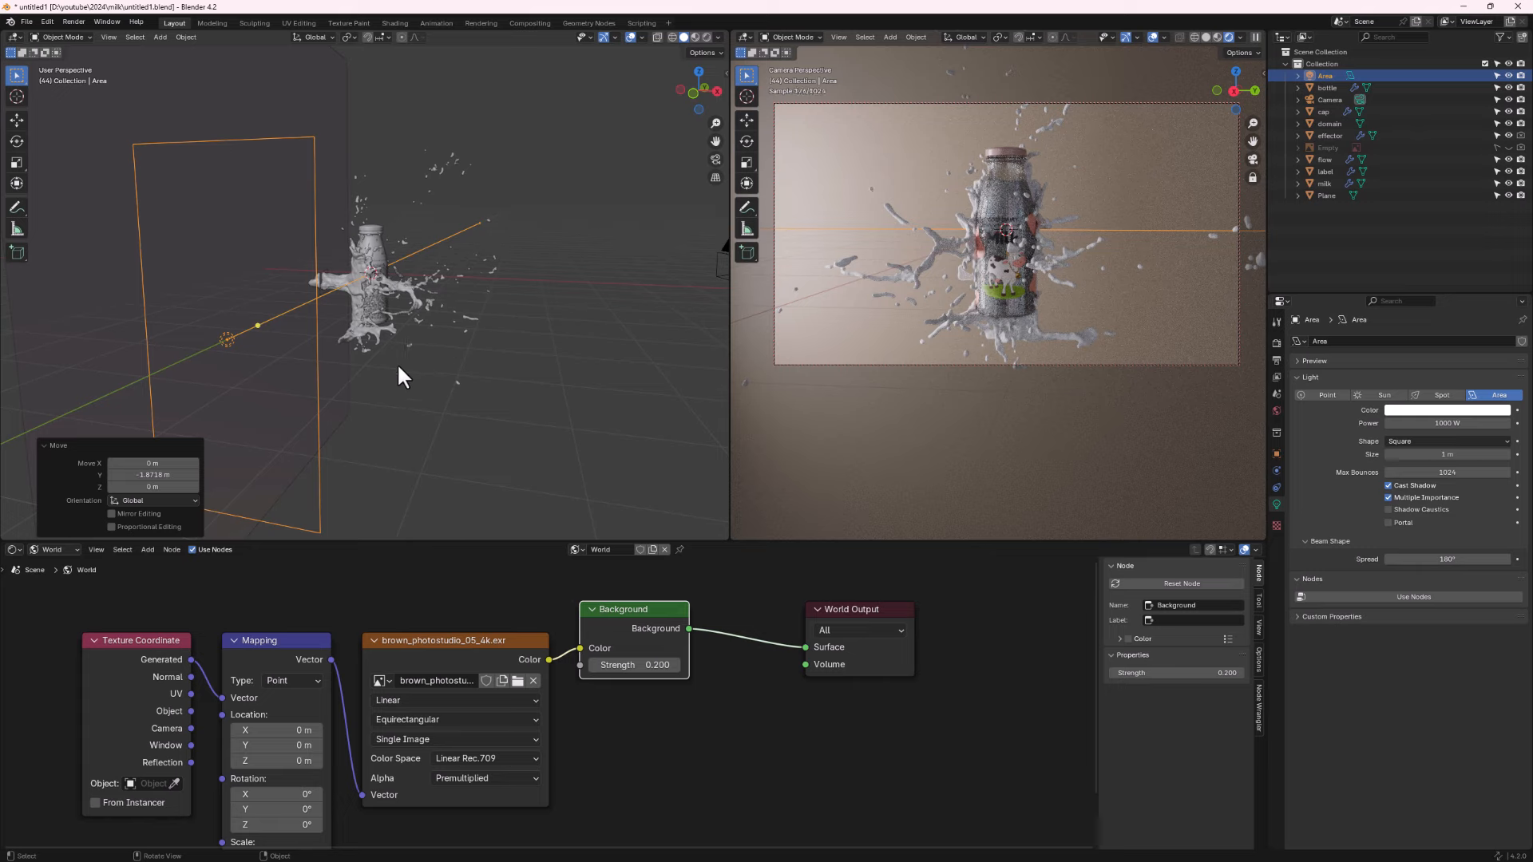
key("g")
key("x")
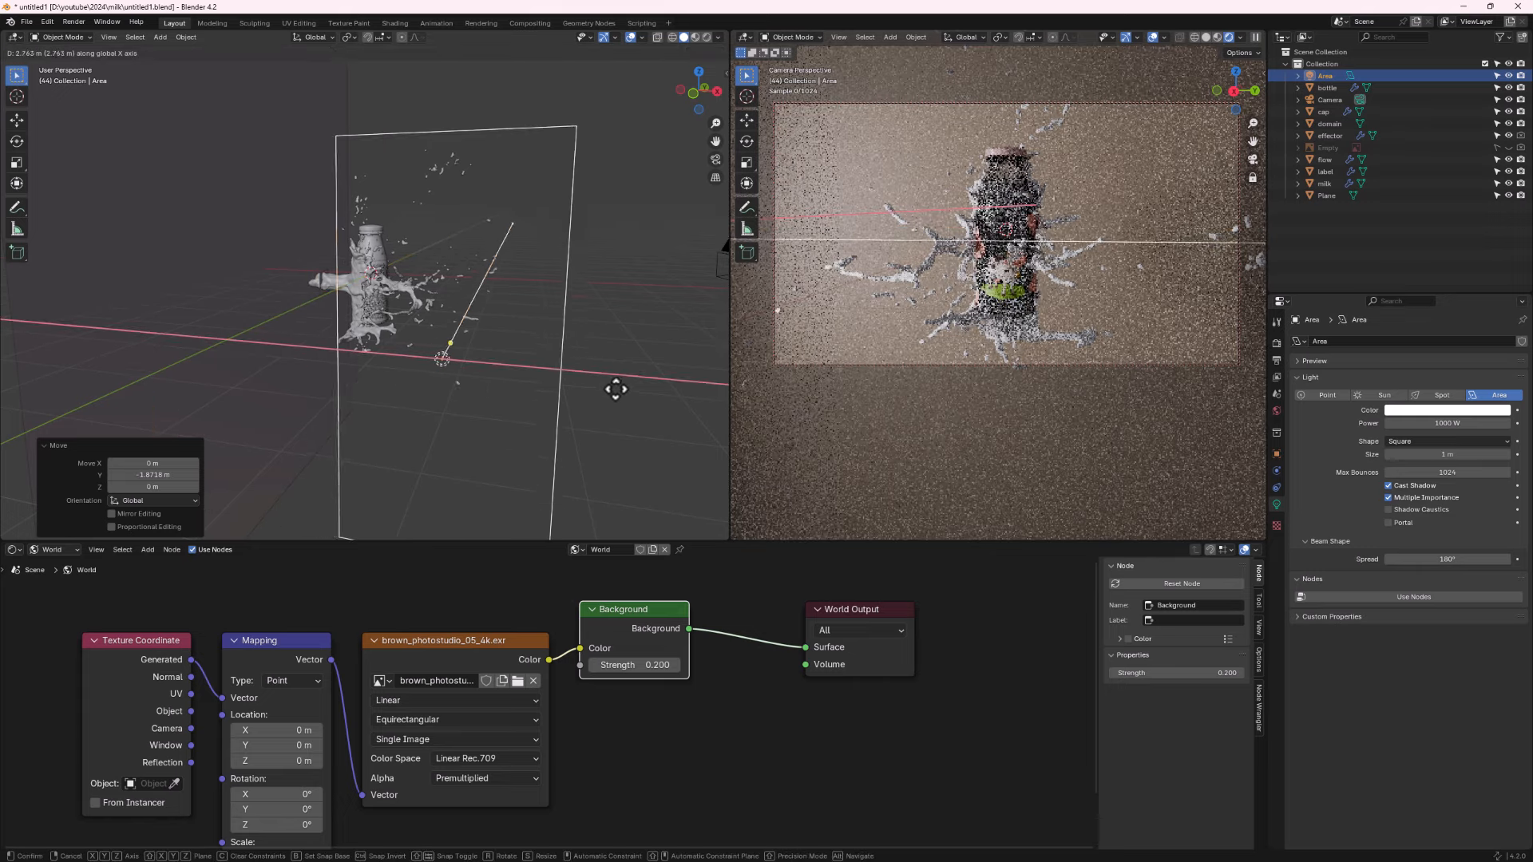
left_click(575, 442)
key("r")
key("z")
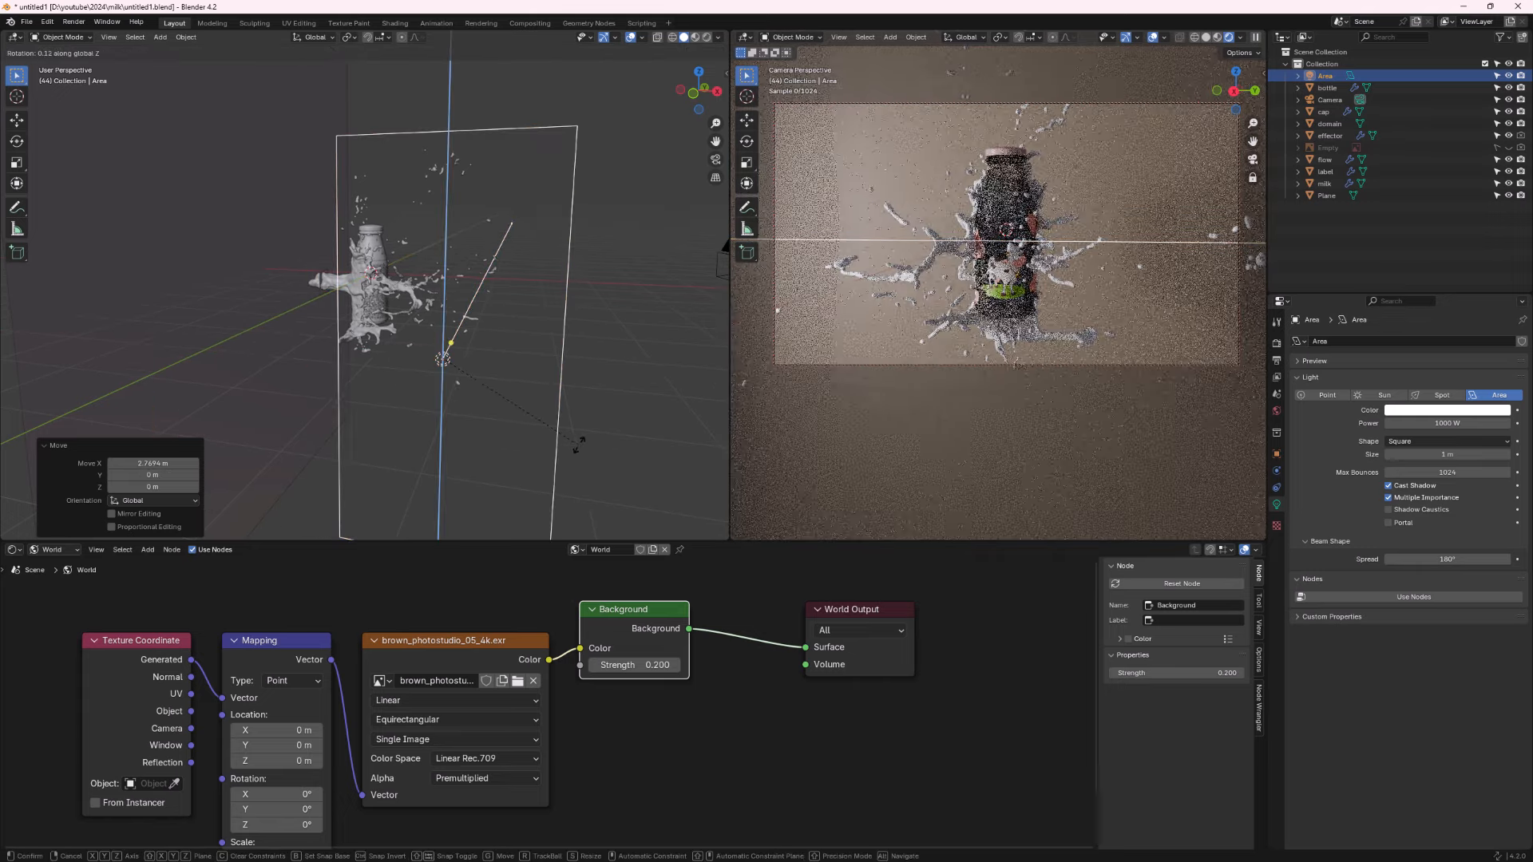
left_click(685, 358)
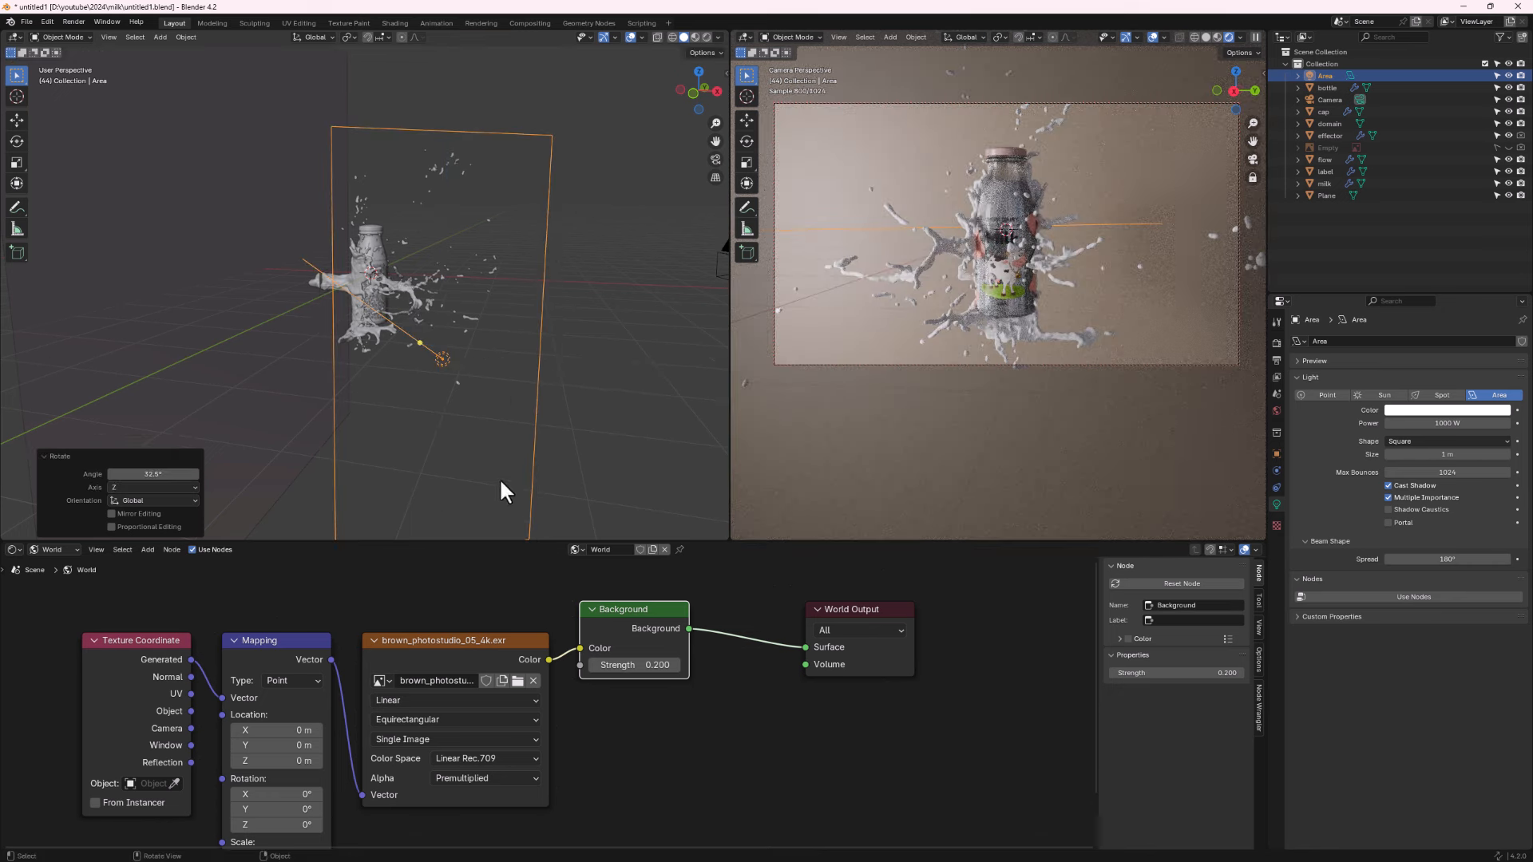
Raise the area light's power to 2000 W.
left_click(1441, 424)
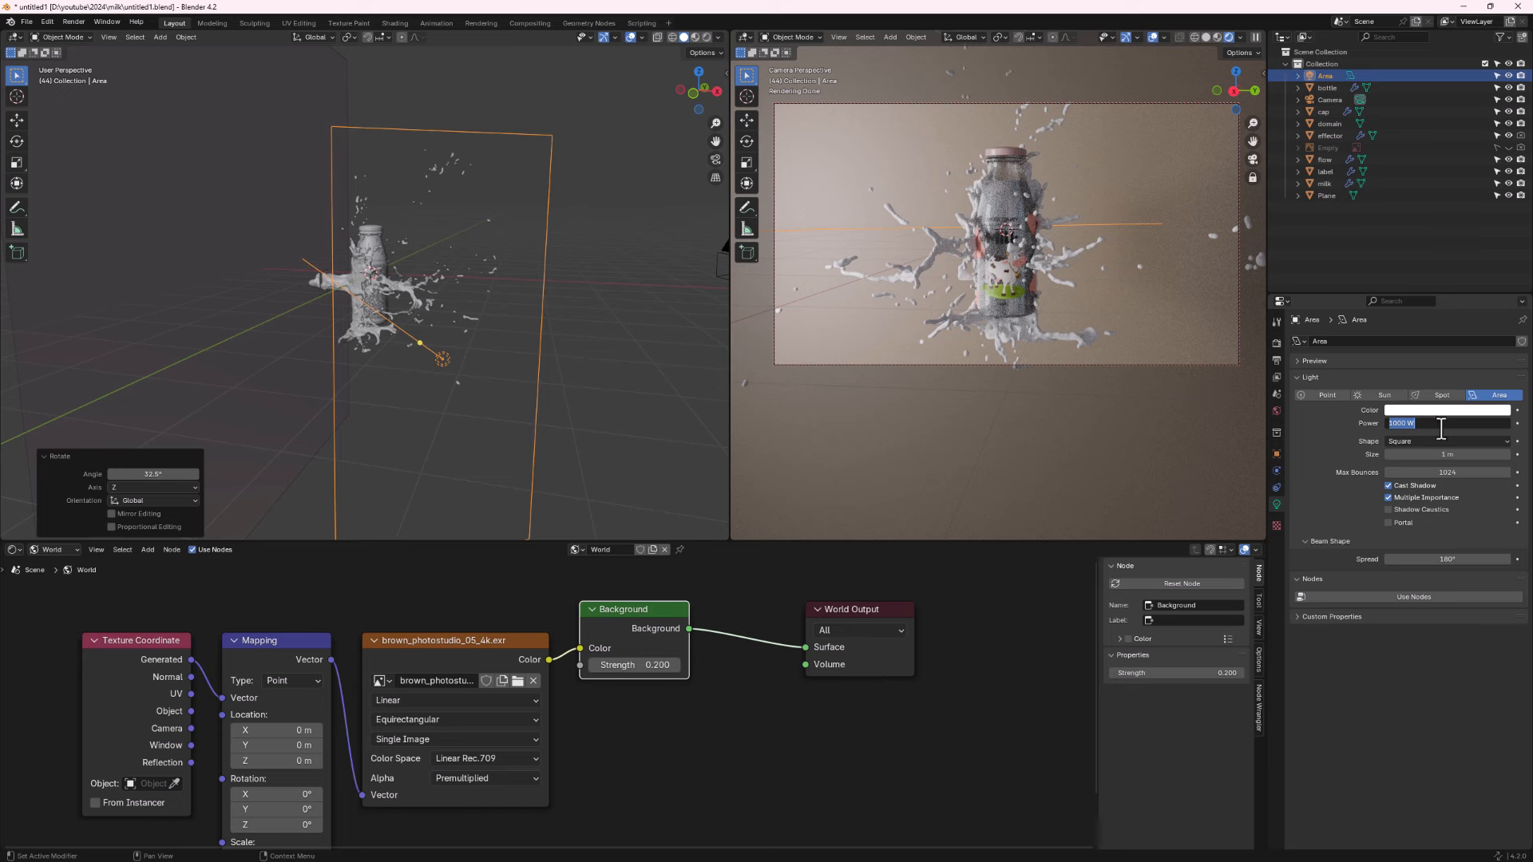
type("2000")
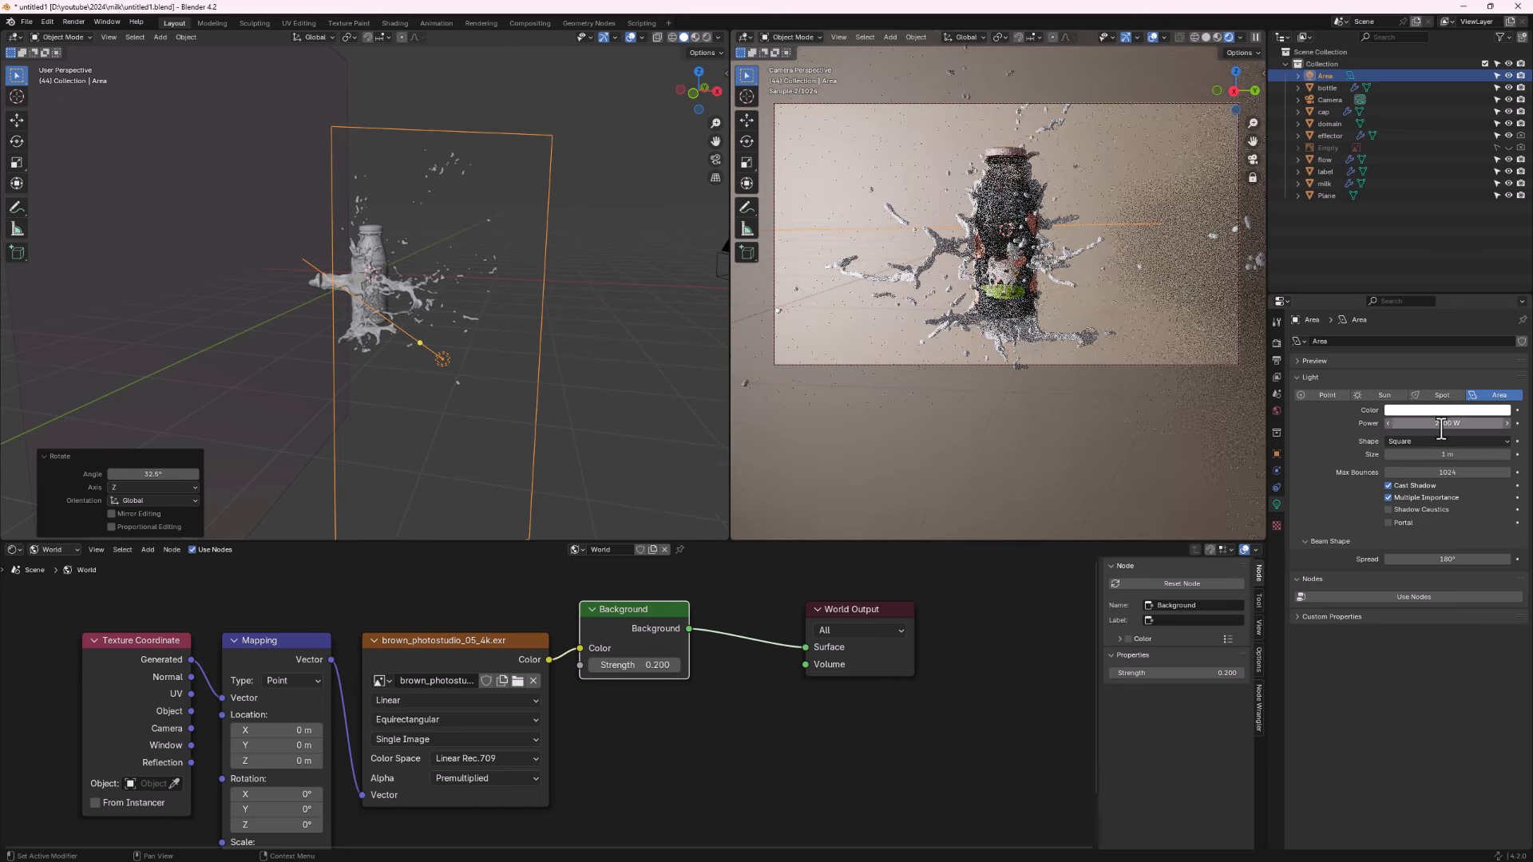
key("Return")
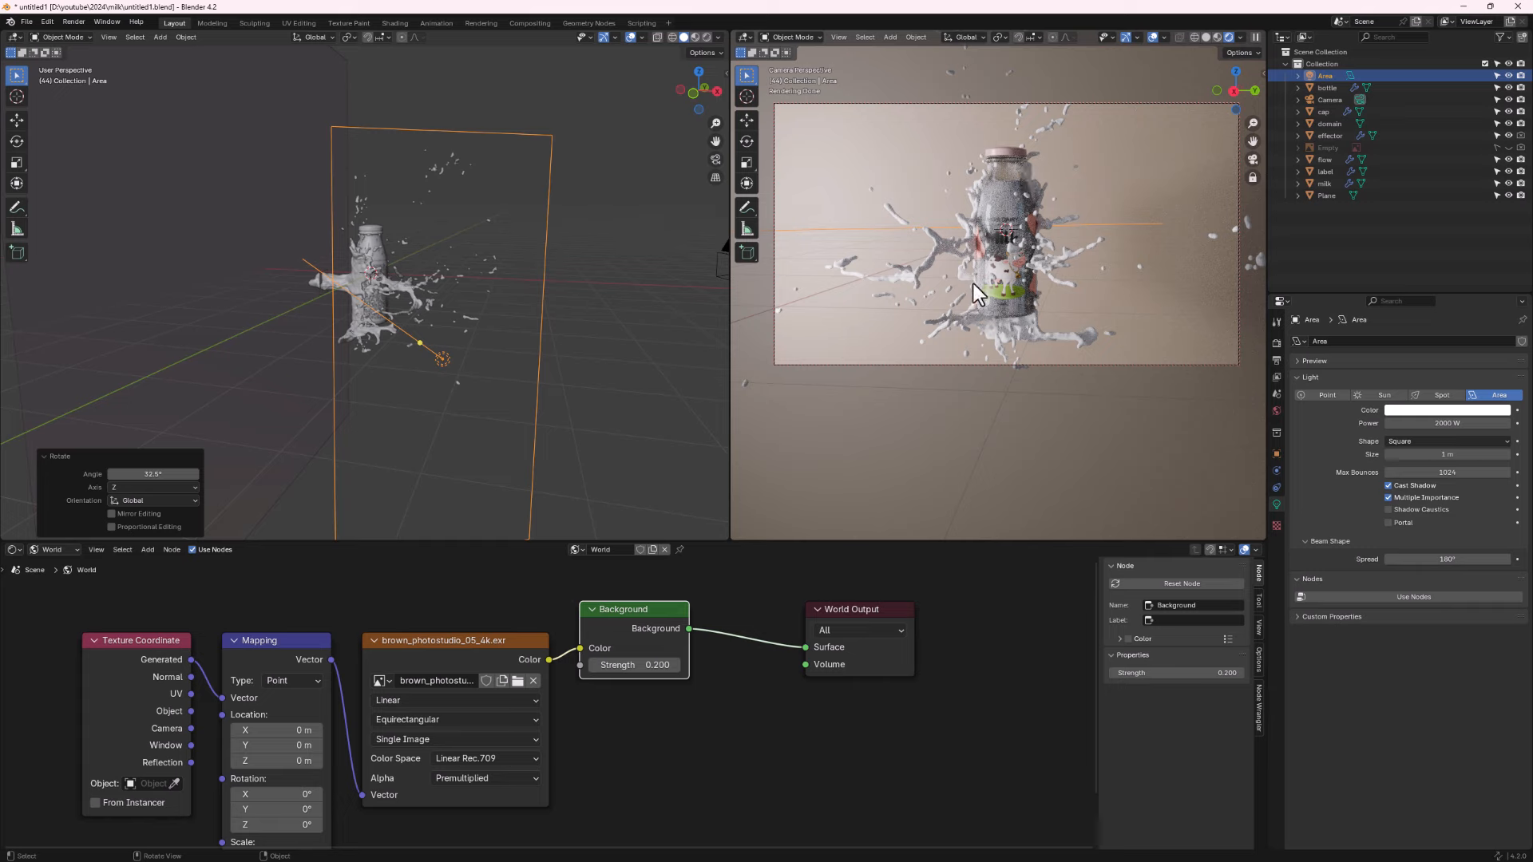
Duplicate the area light about 18.5 m along Y to the bottle's other side and rotate the copy 142° around Z.
middle_click_drag(686, 283, 488, 274)
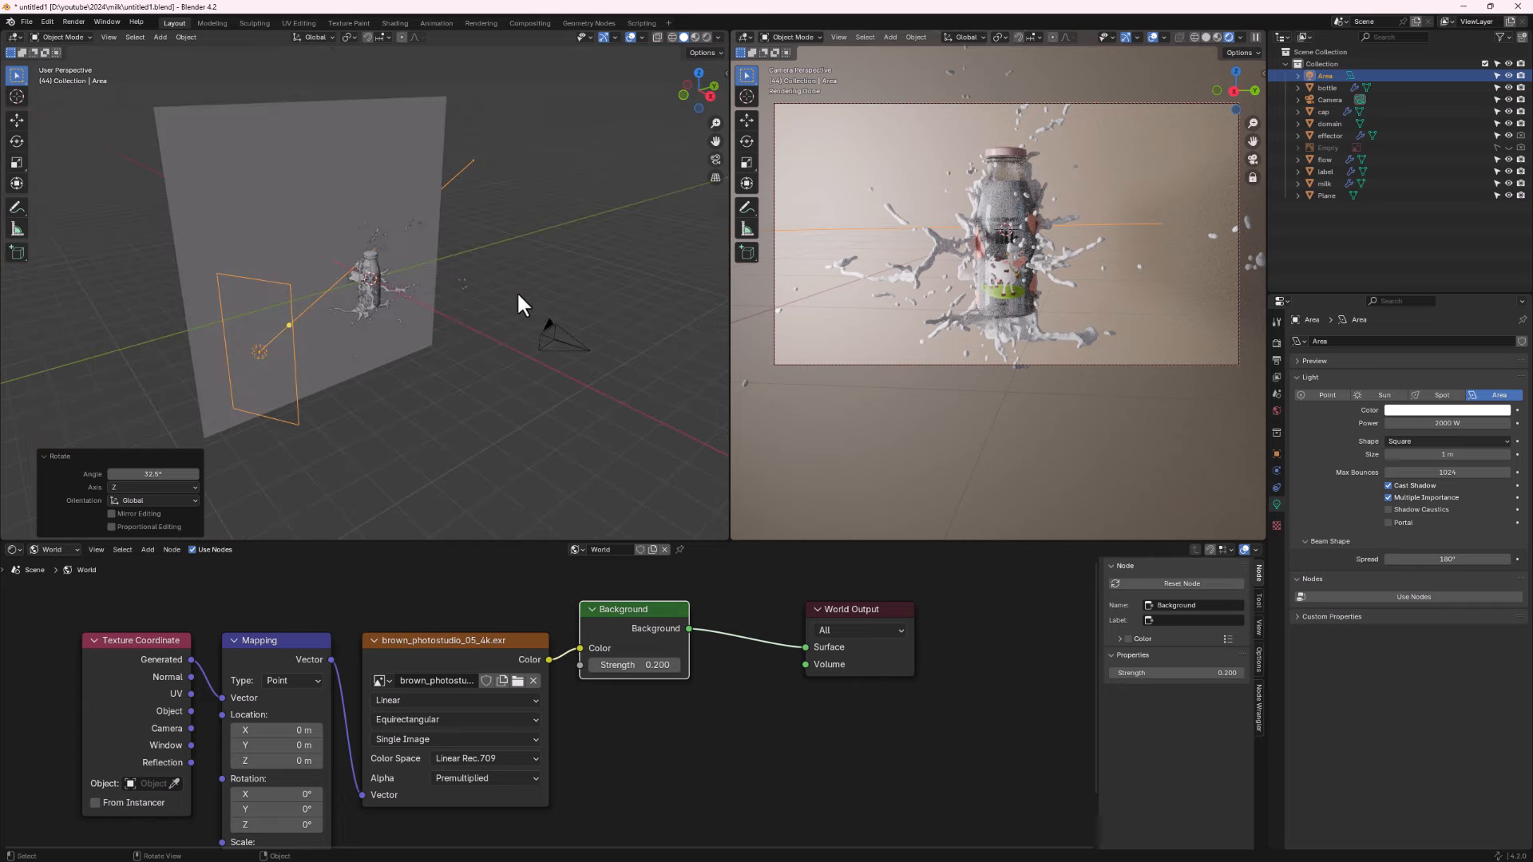
key("shift+d")
key("y")
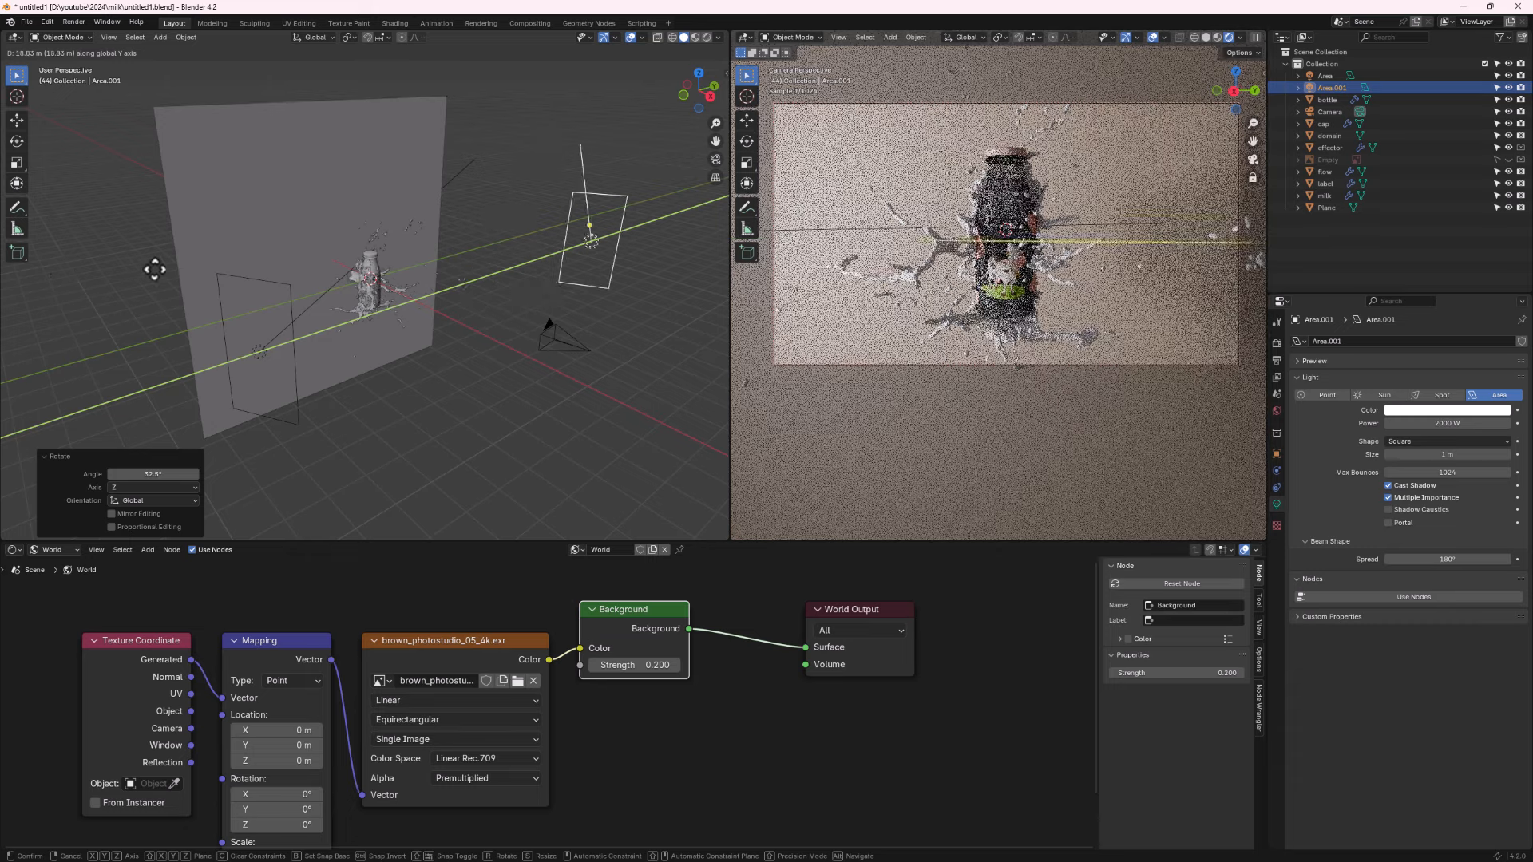
left_click(152, 277)
key("r")
key("z")
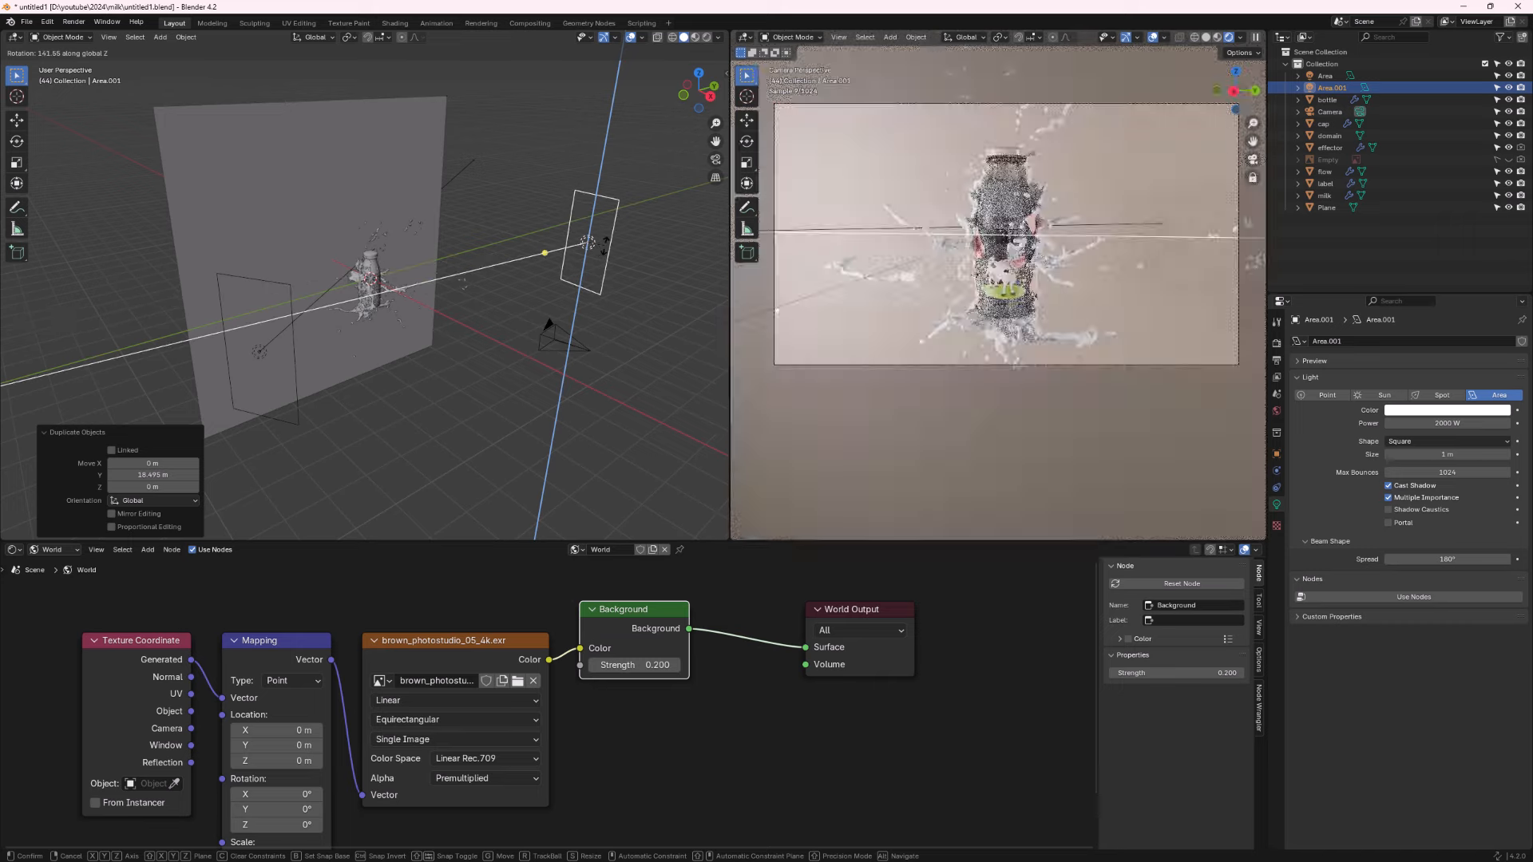
left_click(588, 242)
Set the power of the duplicated area light to 1000 W.
middle_click_drag(548, 328, 448, 250)
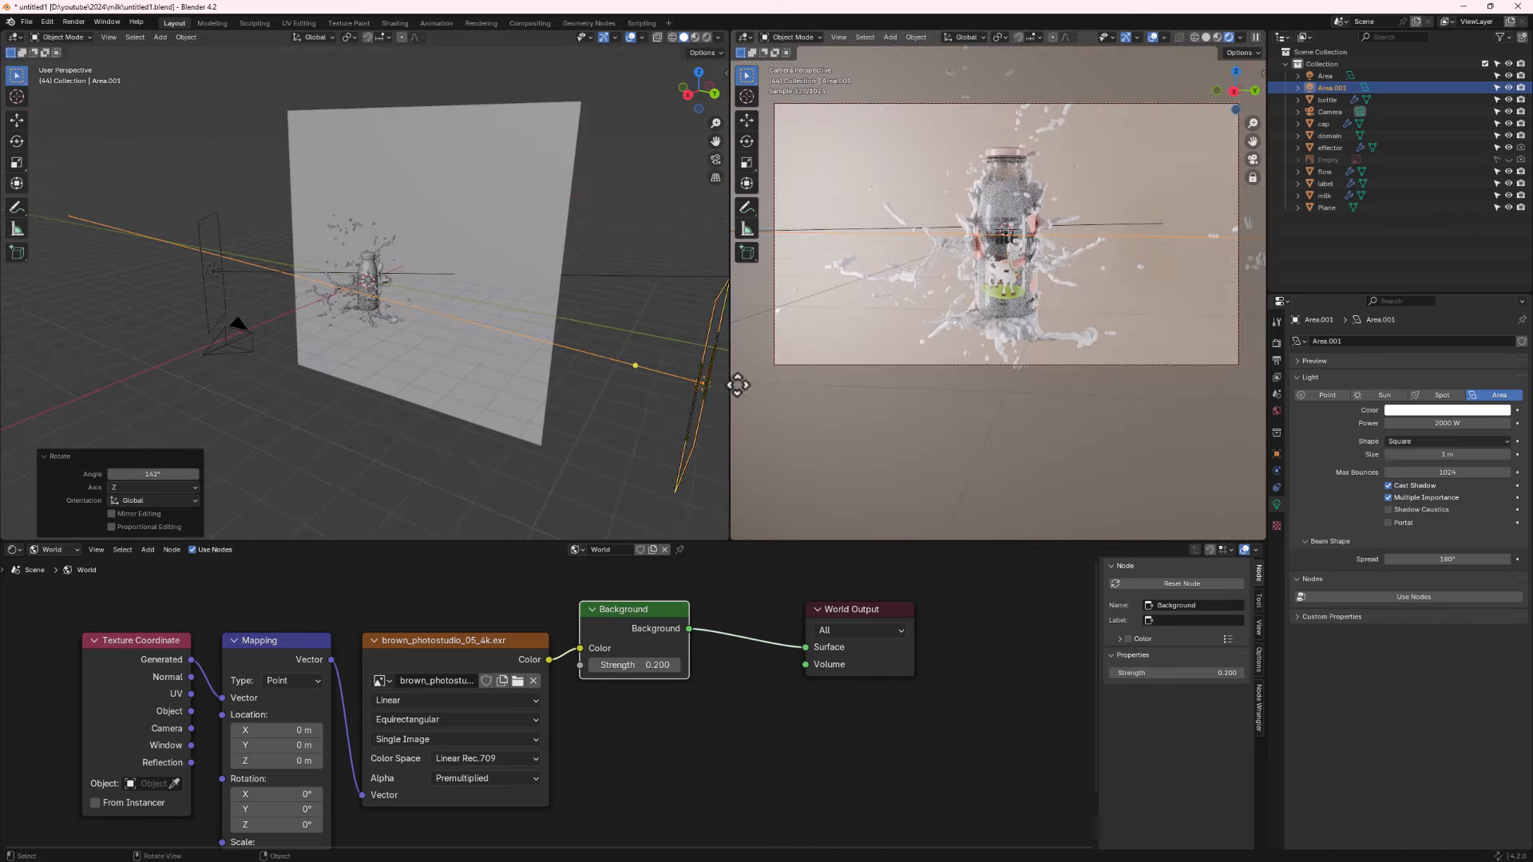
left_click(1449, 423)
type("1")
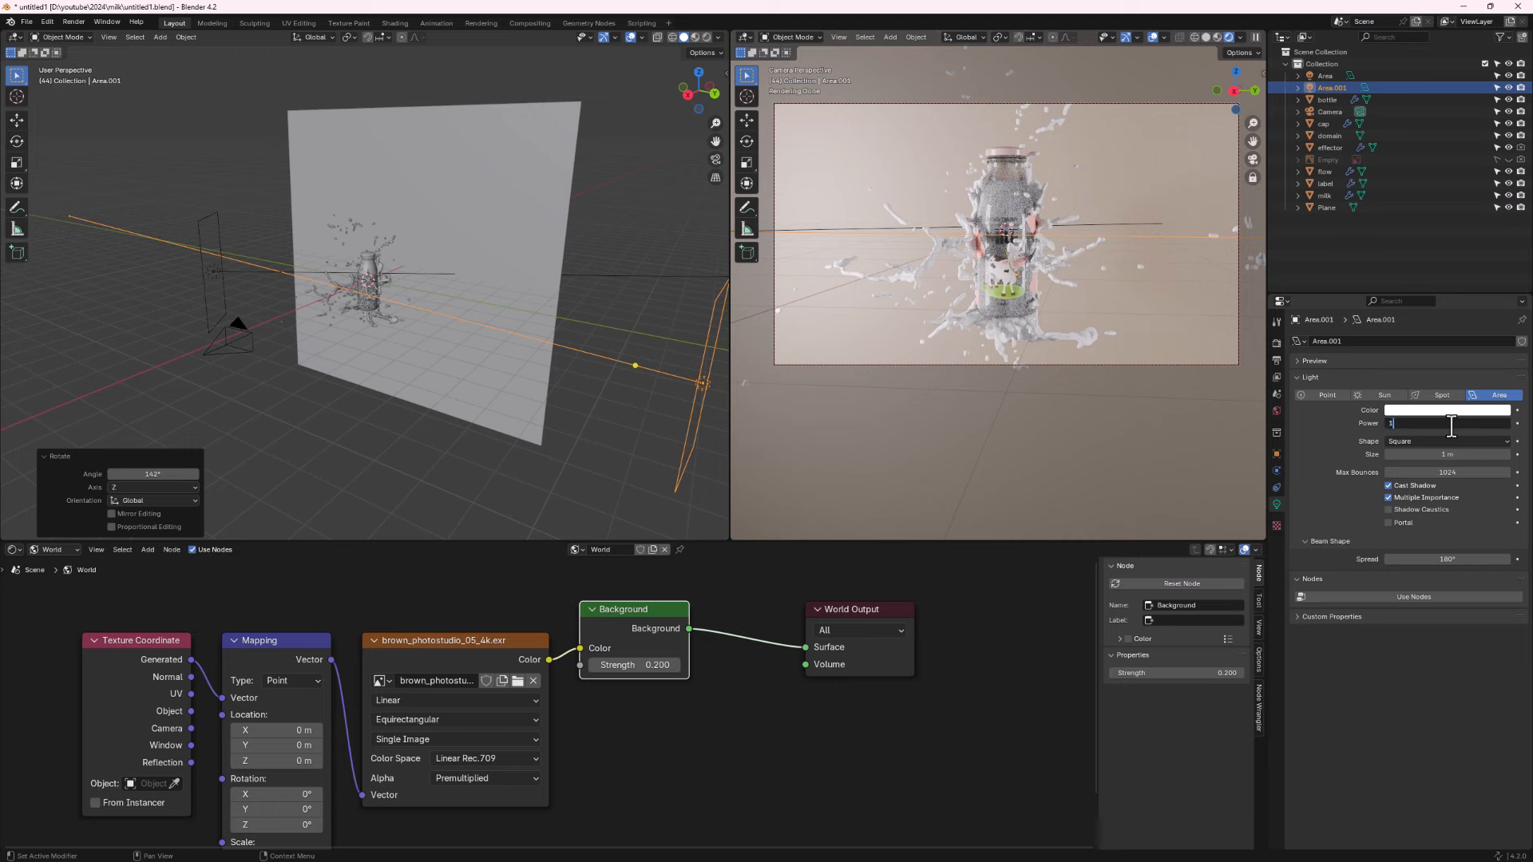
type("000")
key("Return")
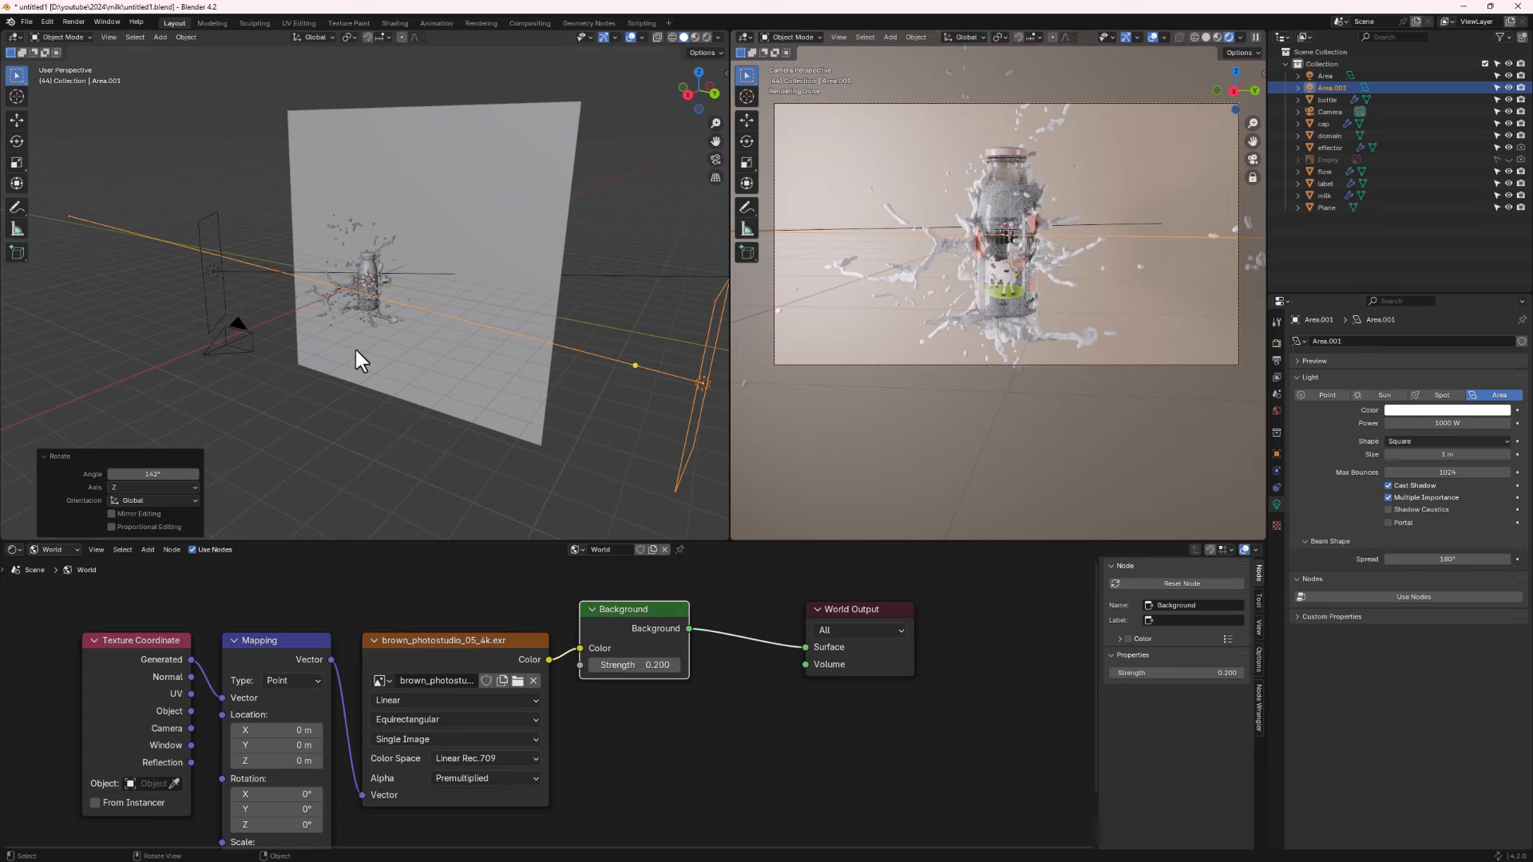
Duplicate the second area light and place the copy low in front of the bottle, tilted up to face it.
middle_click_drag(356, 350, 443, 348)
key("shift+d")
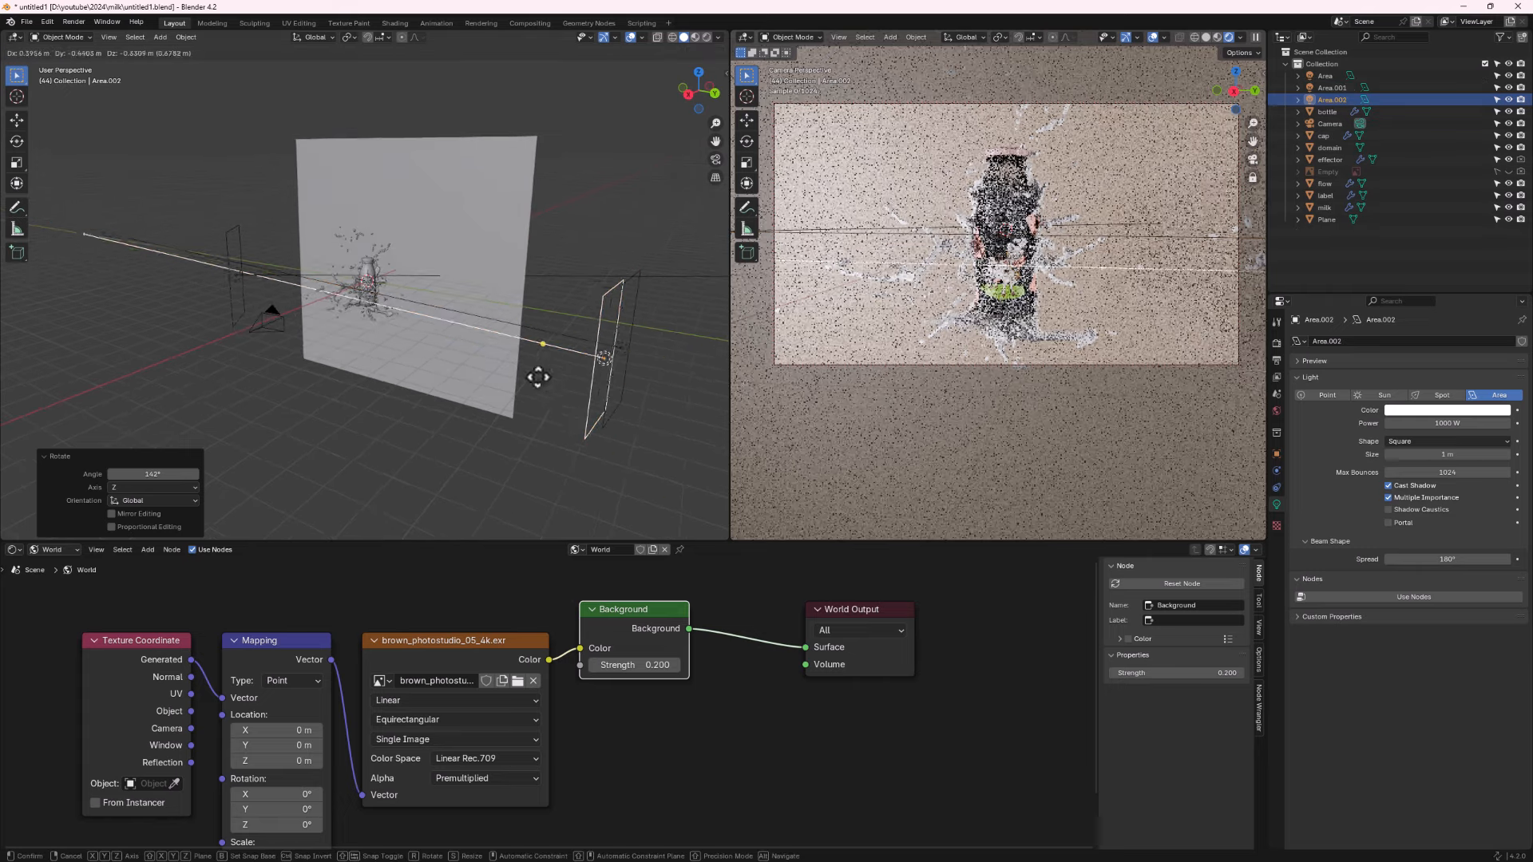
left_click(302, 345)
middle_click_drag(301, 346, 462, 367)
key("g")
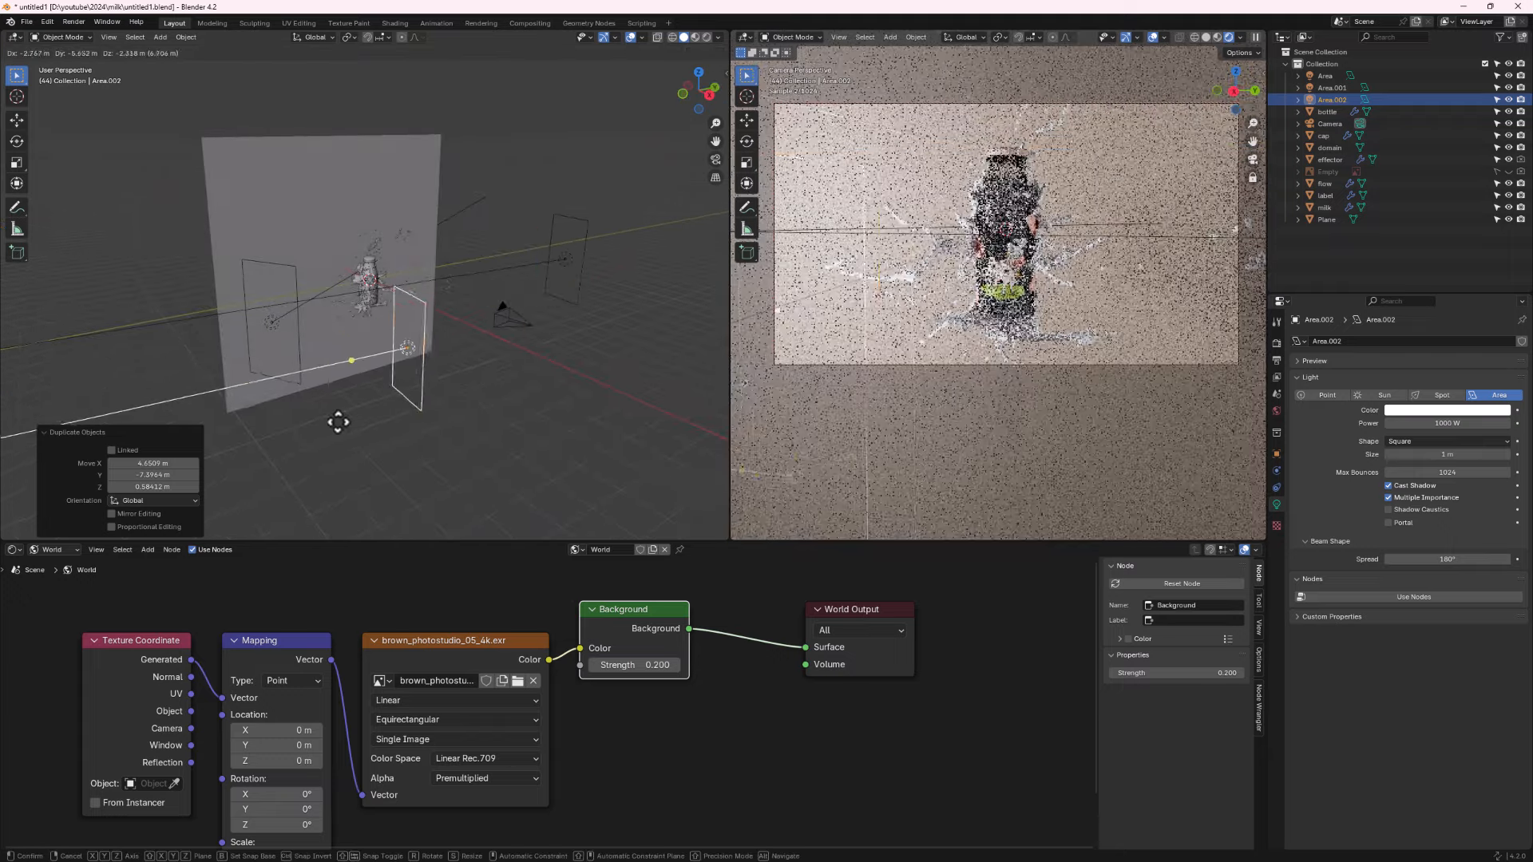
left_click(345, 317)
left_click_drag(345, 317, 369, 286)
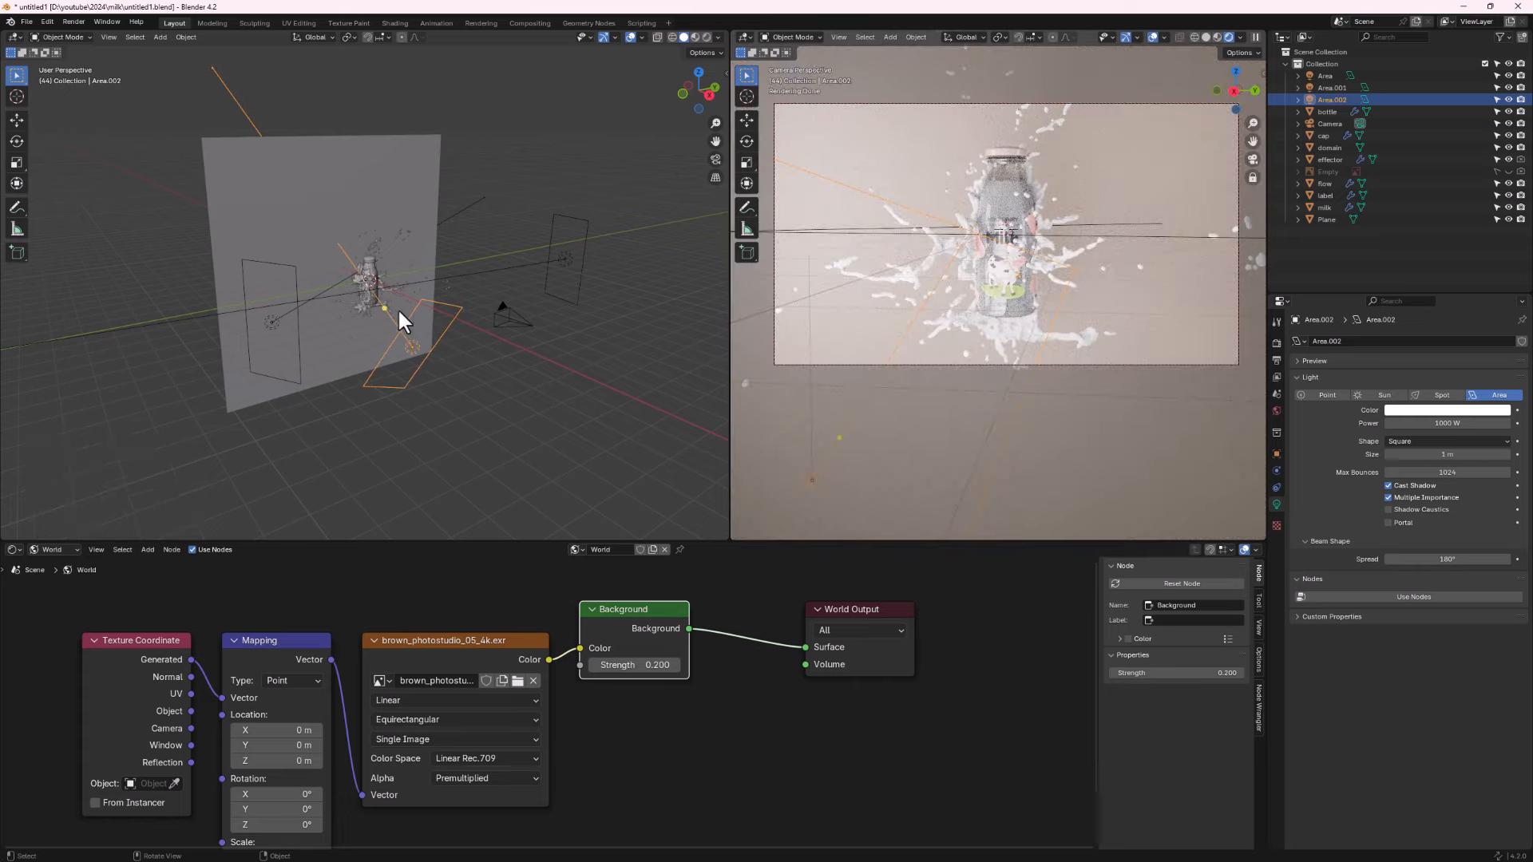
Set the front area light's power to 100 W.
left_click(1432, 423)
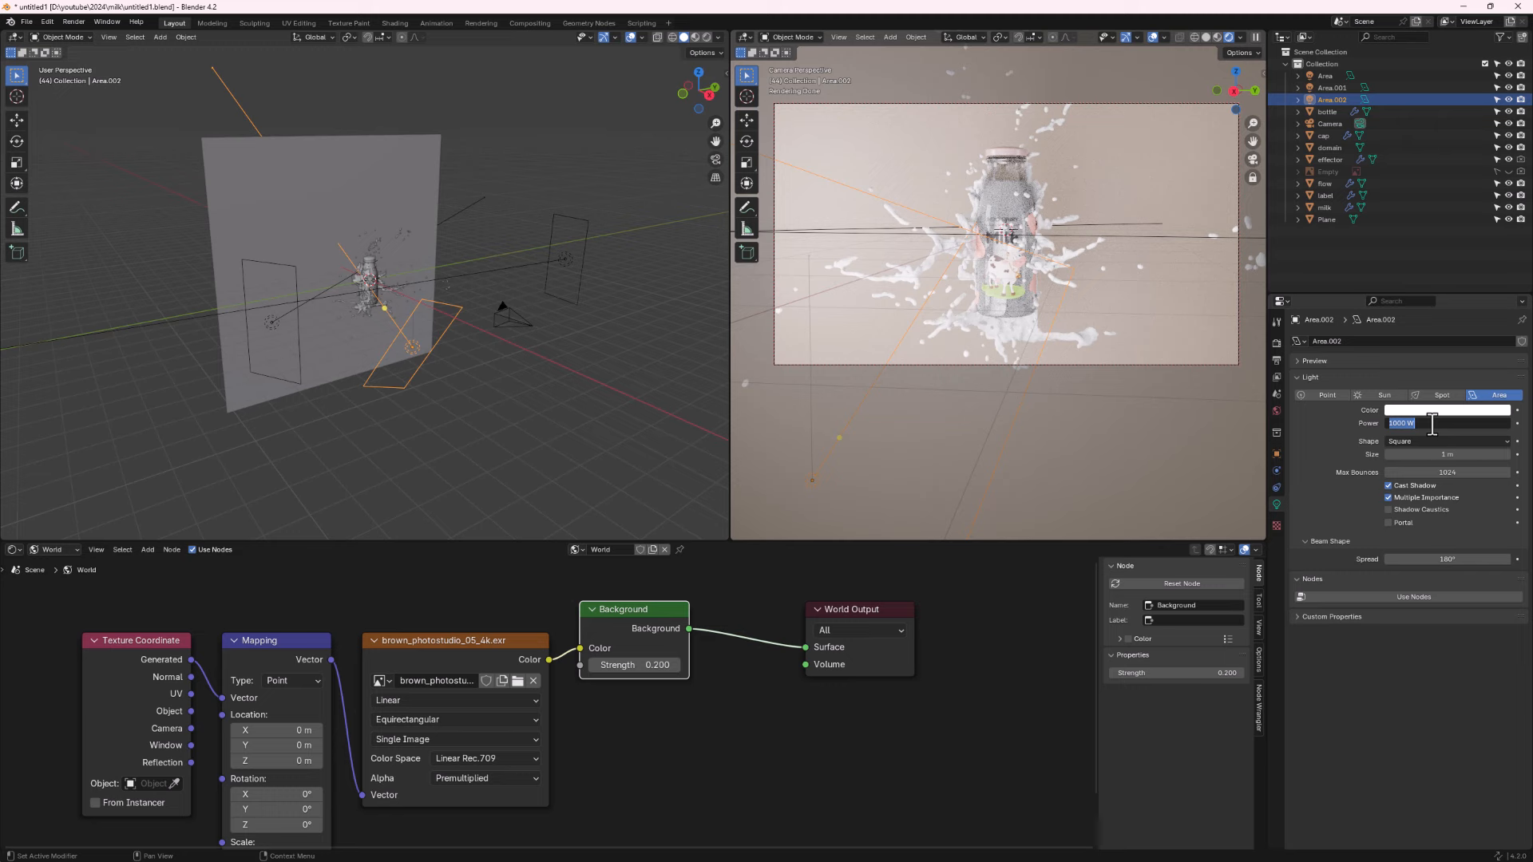
type("100")
key("Return")
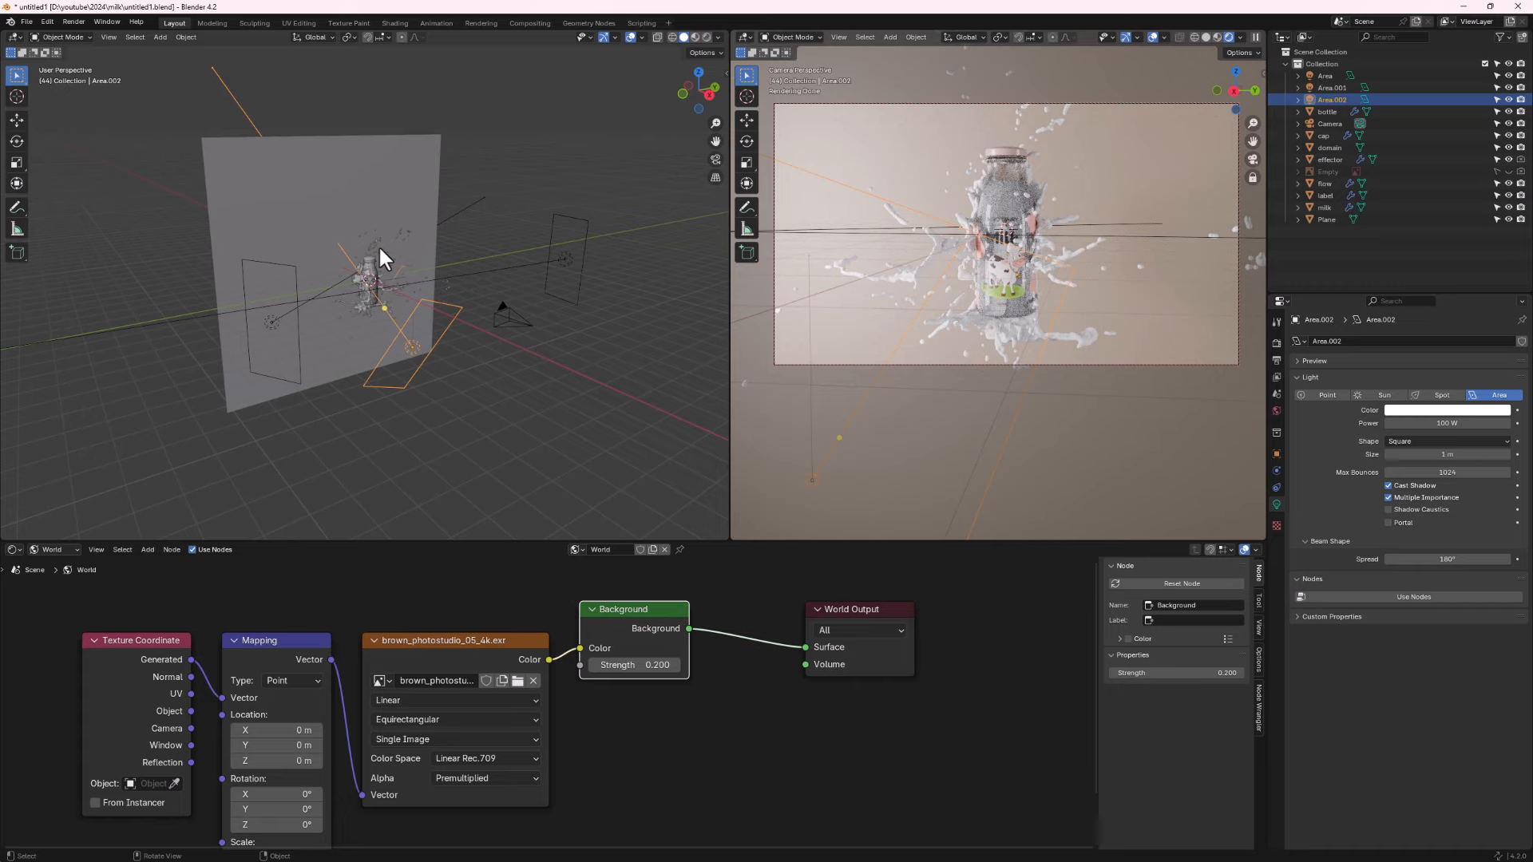
middle_click_drag(379, 254, 225, 276)
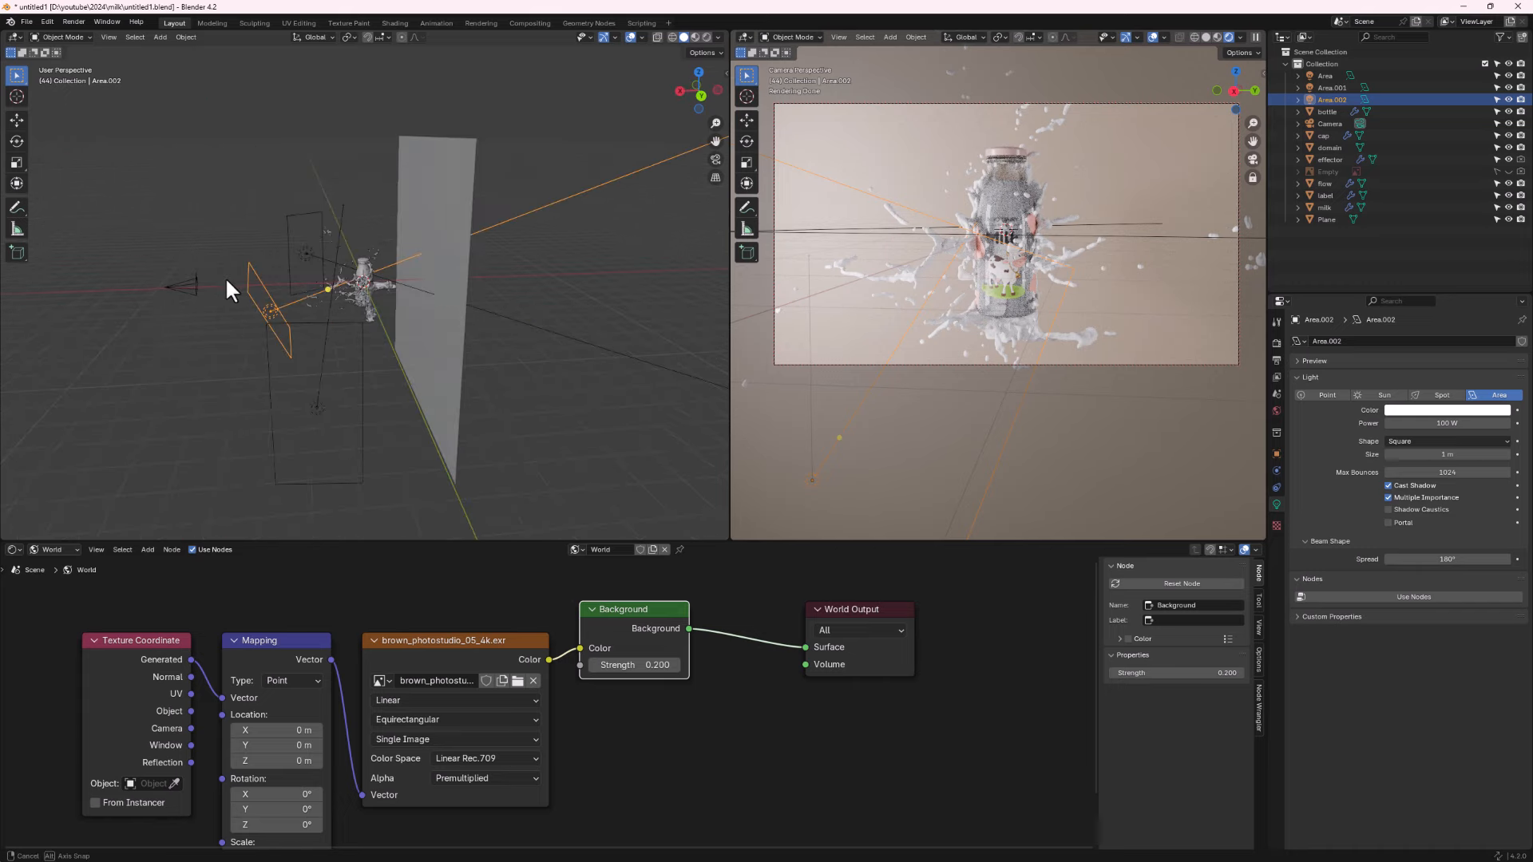
Move the backdrop plane farther back behind the bottle along X.
left_click(433, 269)
key("g")
left_click(465, 270)
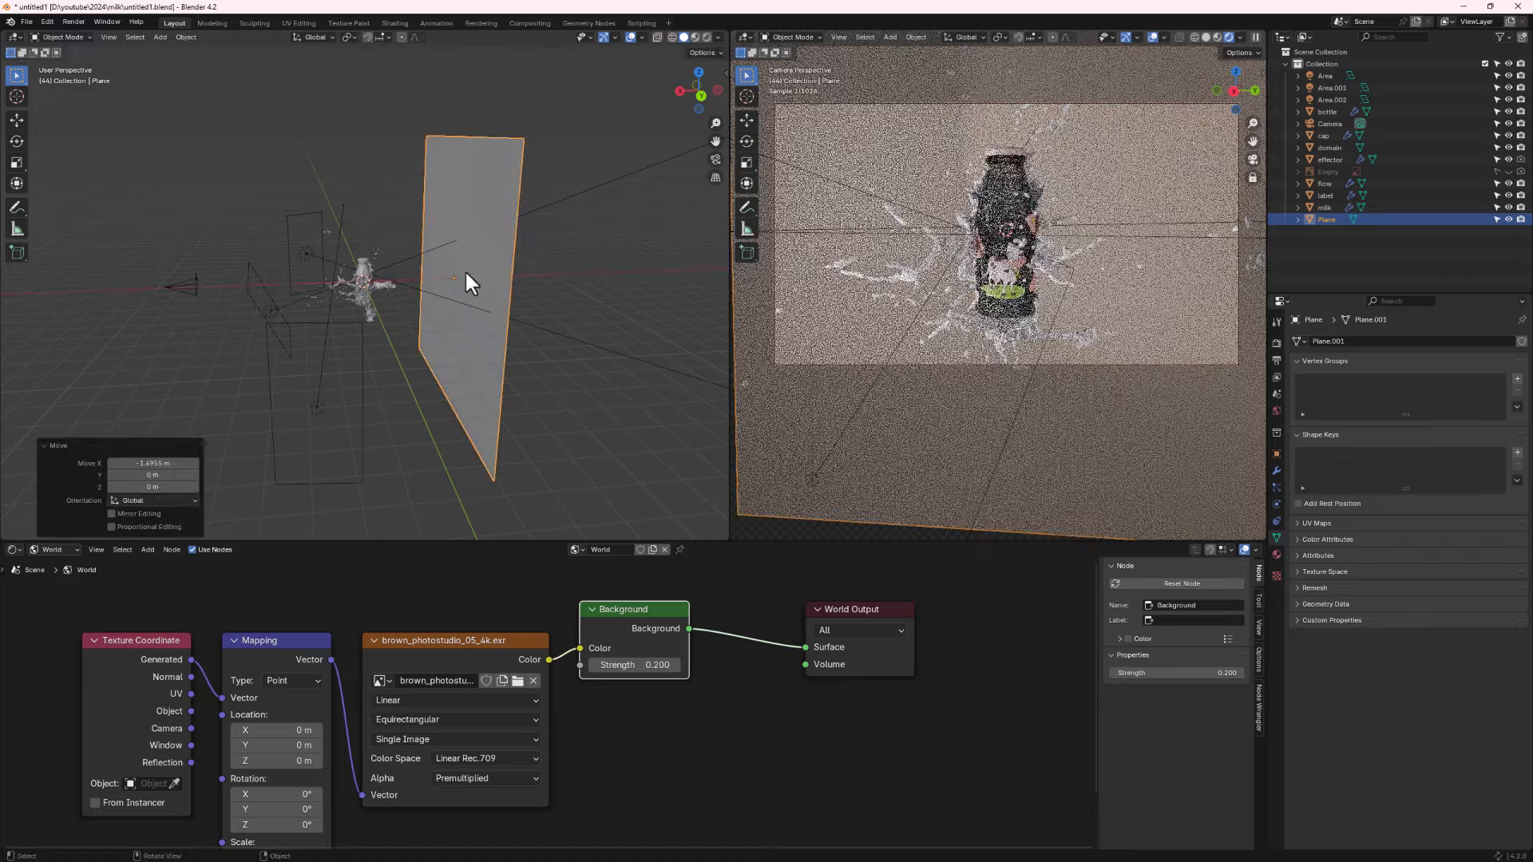
Duplicate the front area light, place the copy about 7.5 m back between bottle and backdrop, and rotate it to face the bottle.
left_click(255, 305)
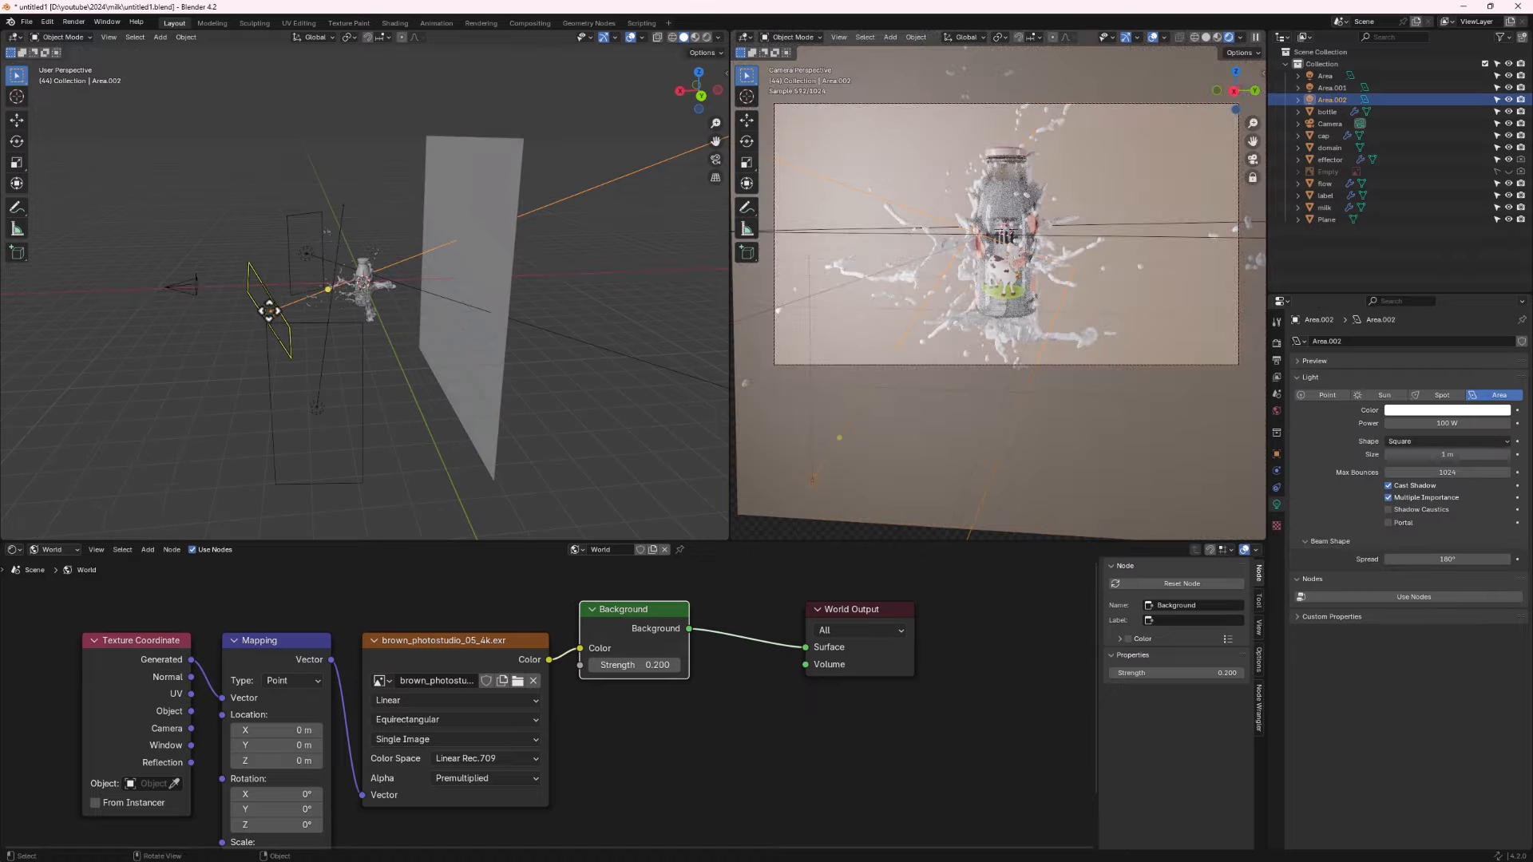
key("shift+d")
left_click(414, 272)
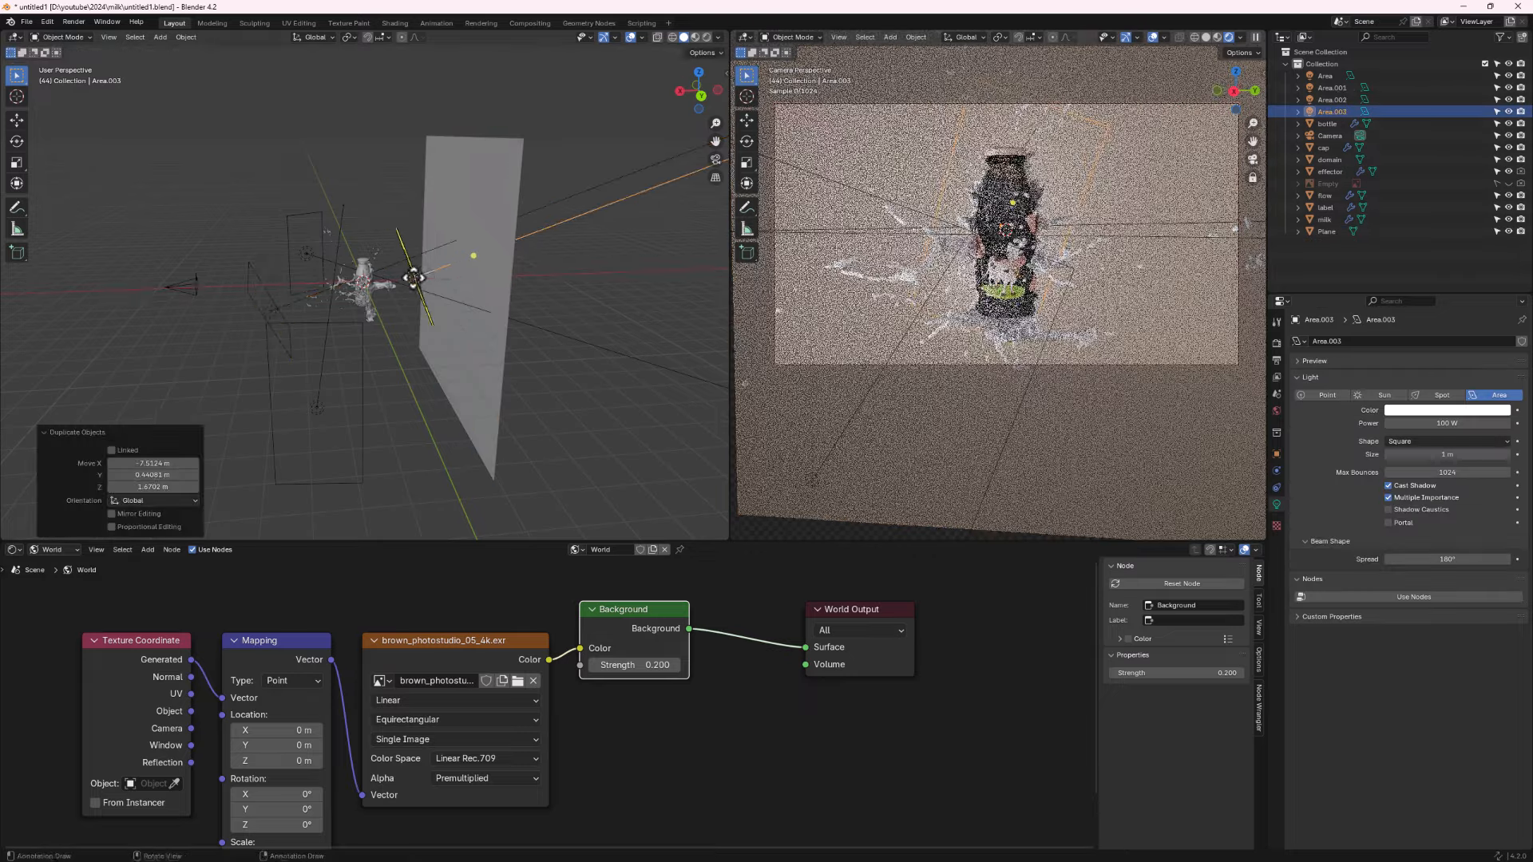
key("r")
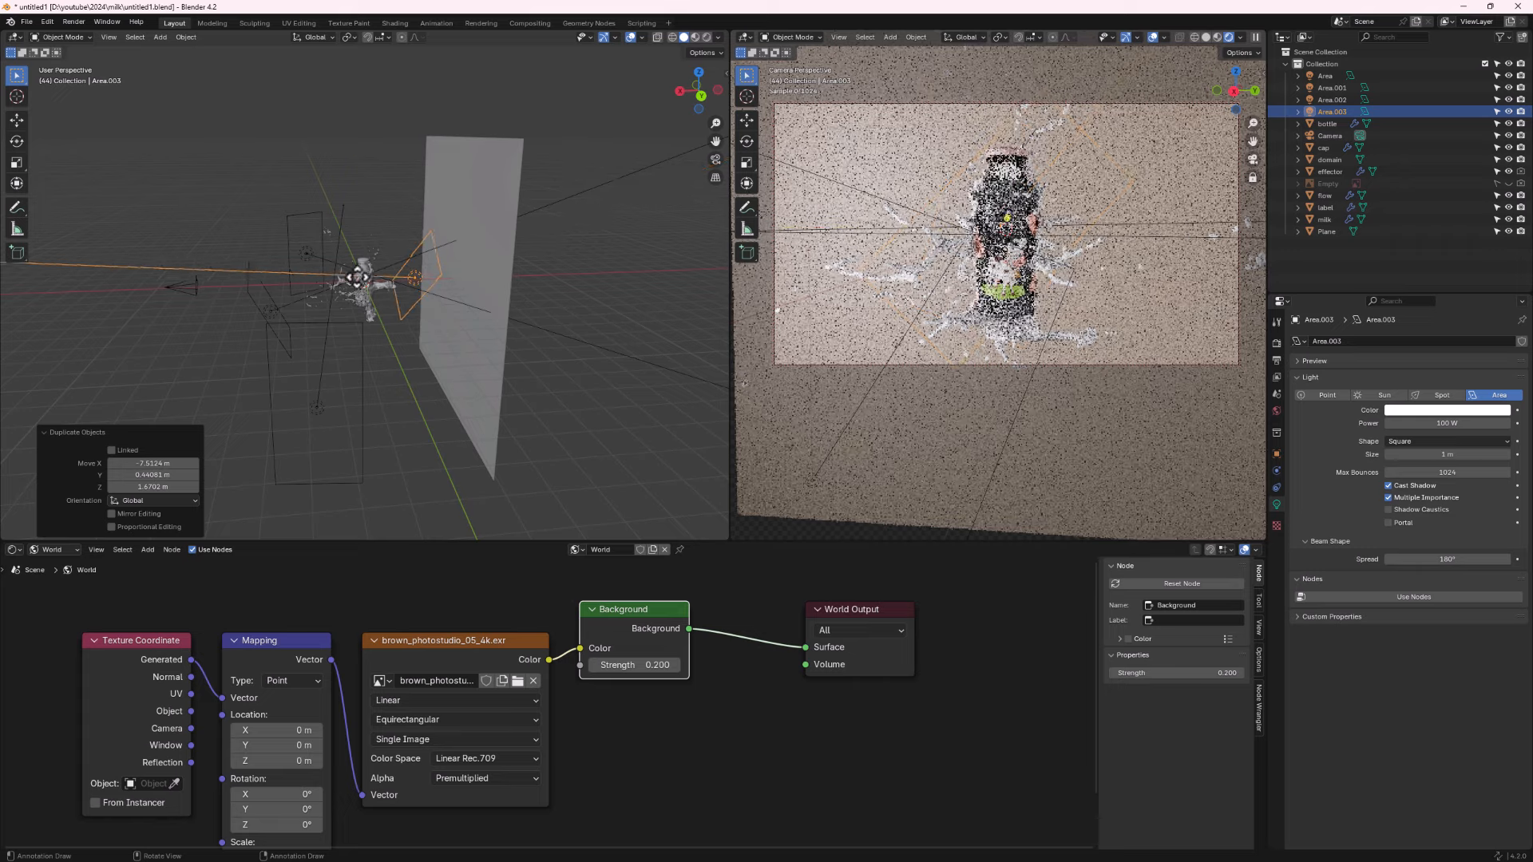
left_click(354, 282)
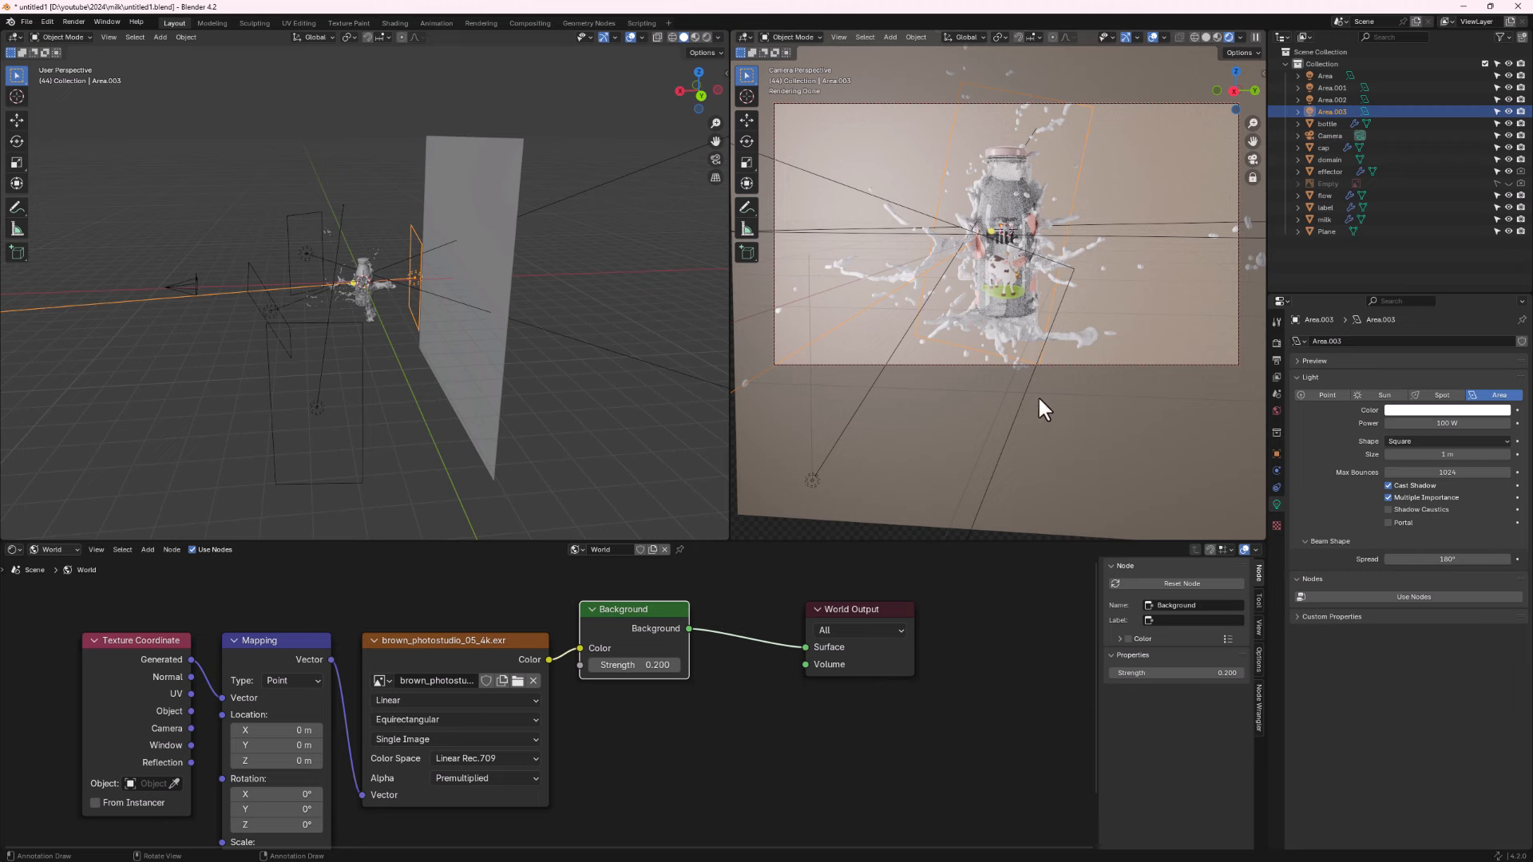
Deselect the new light and hide the overlays in the rendered camera viewport.
left_click(592, 440)
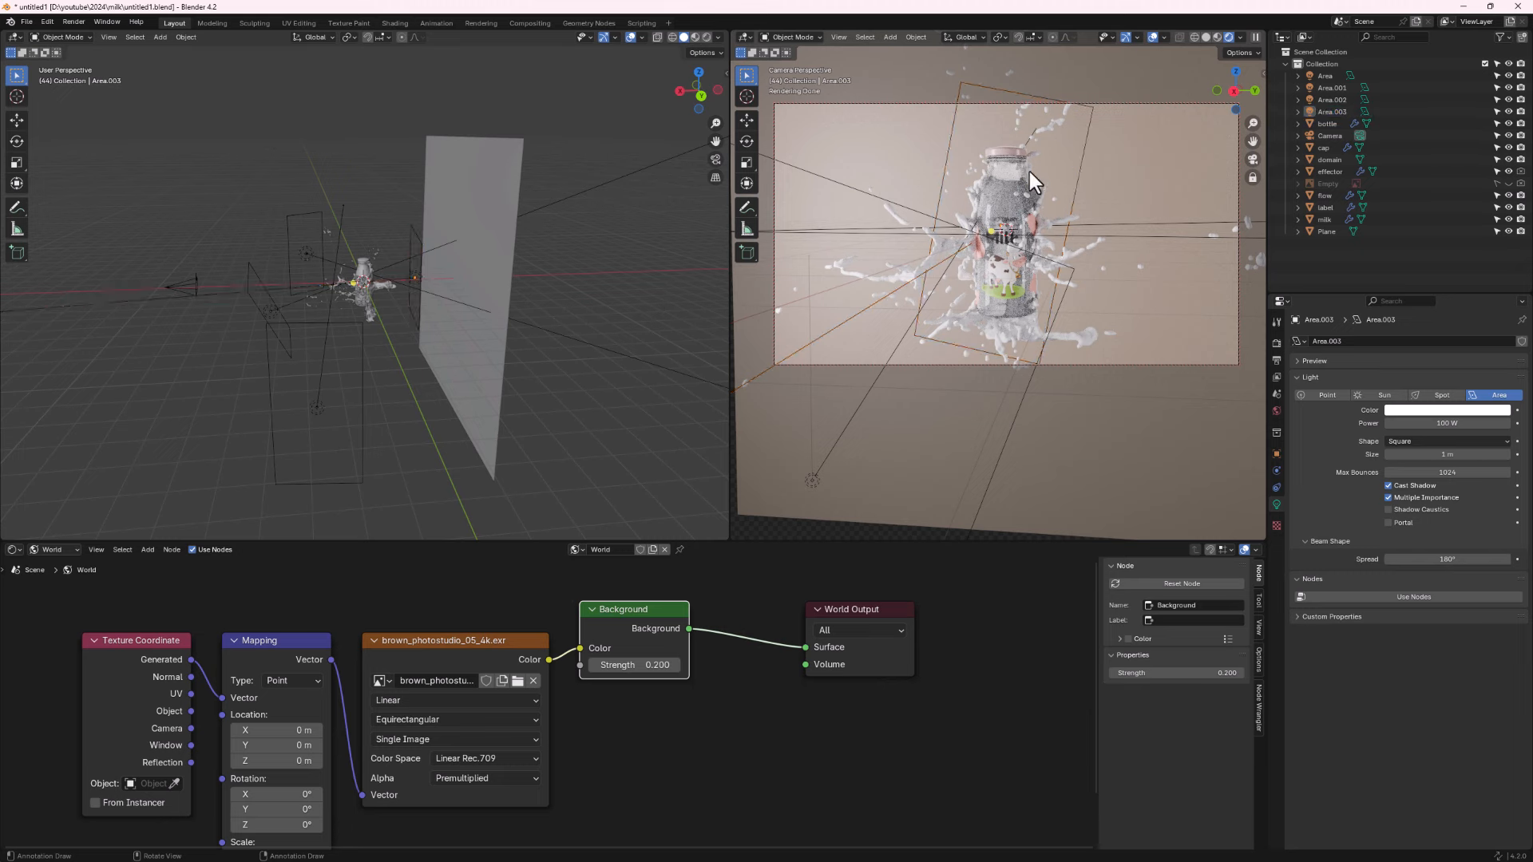
left_click(1147, 37)
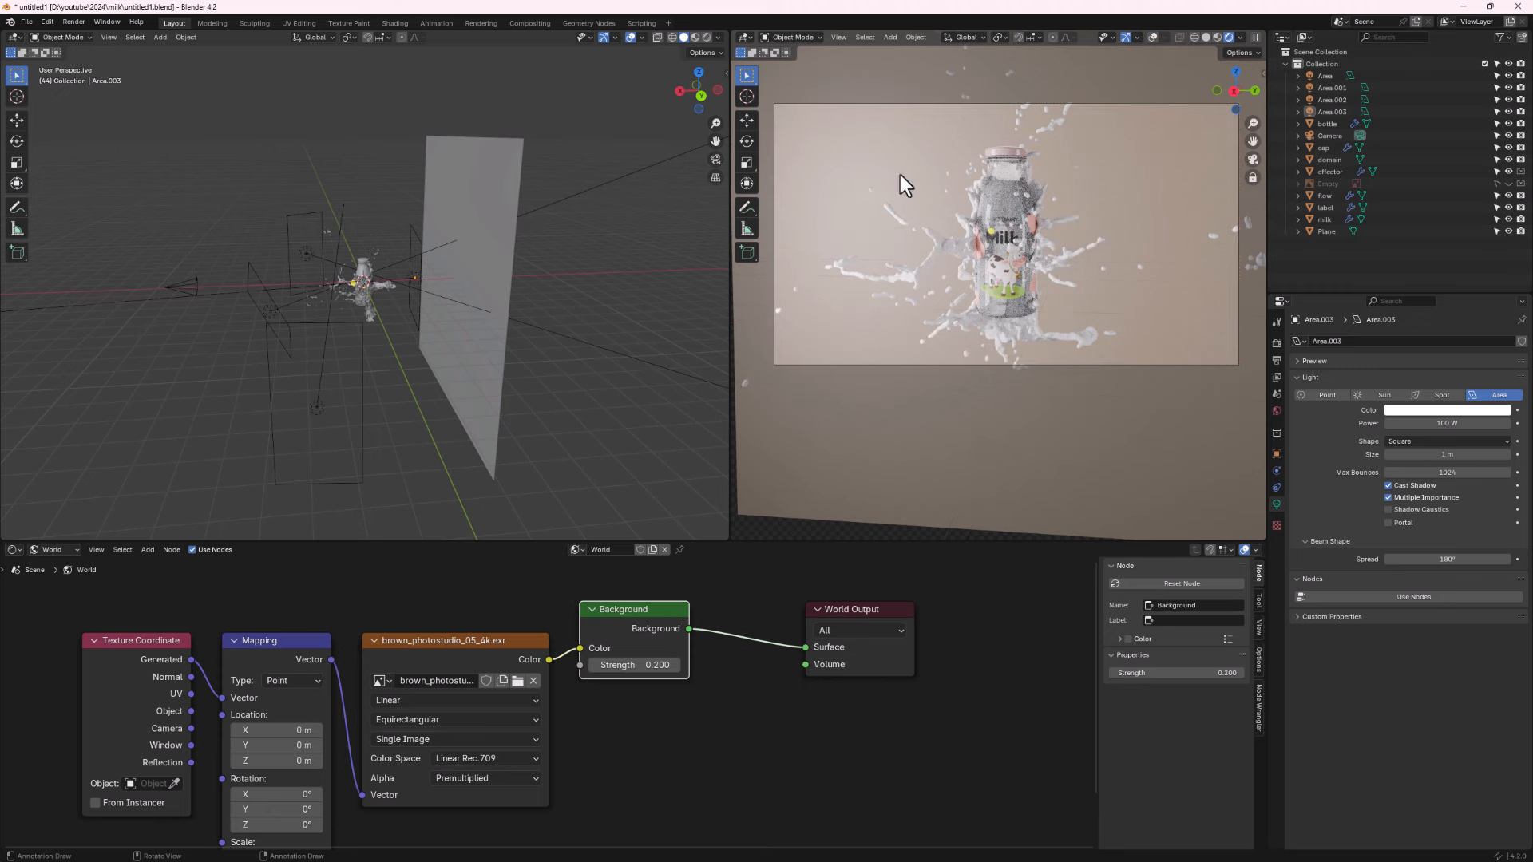
Create a new material for the milk mesh inside the bottle and set its base color to pure white.
middle_click_drag(280, 325, 343, 285)
scroll(320, 310, "up", 4)
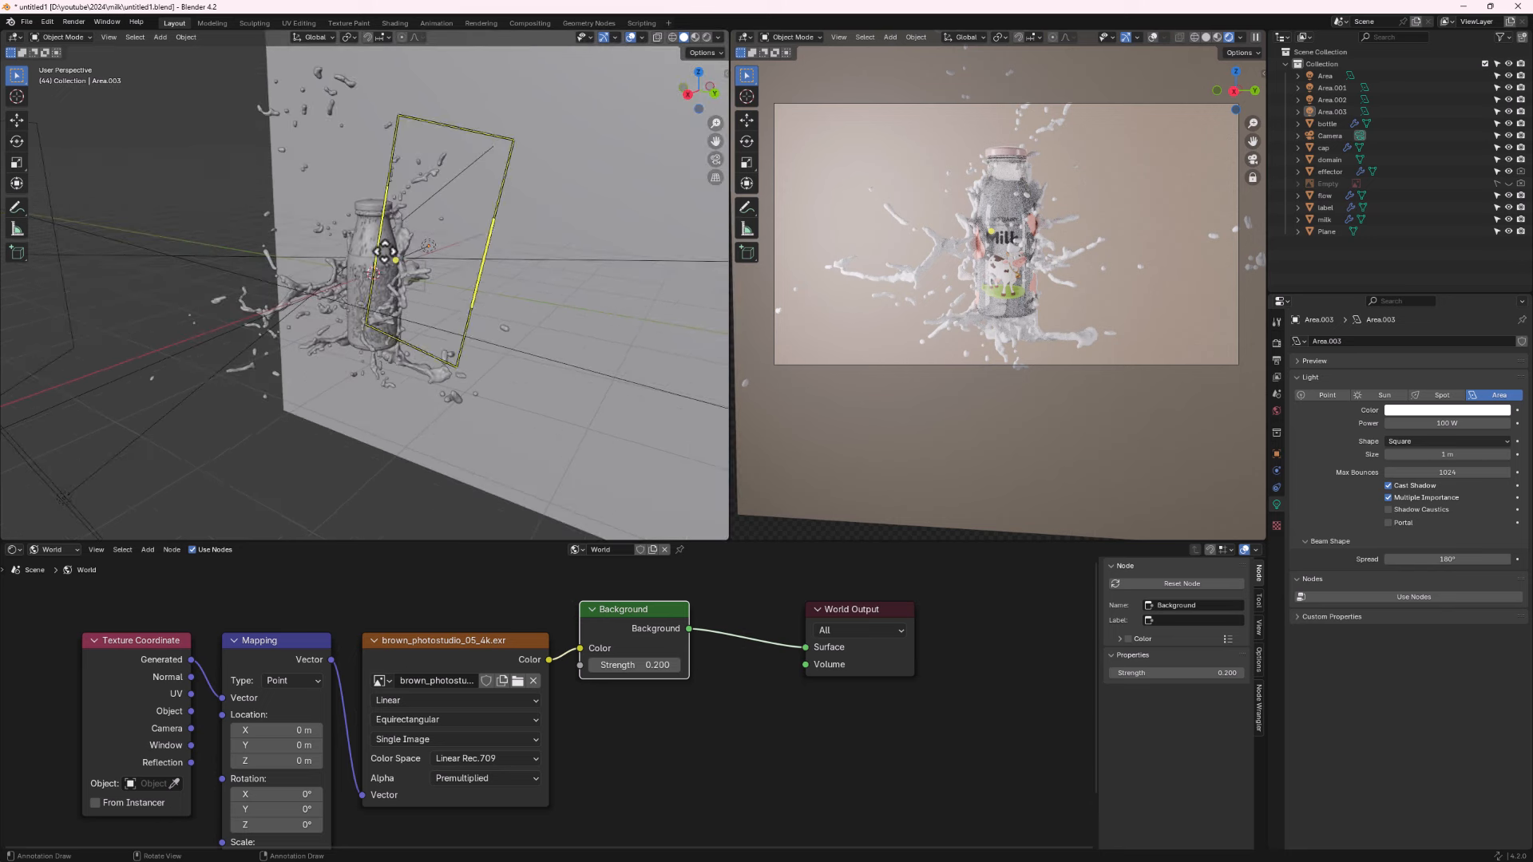
left_click(361, 242)
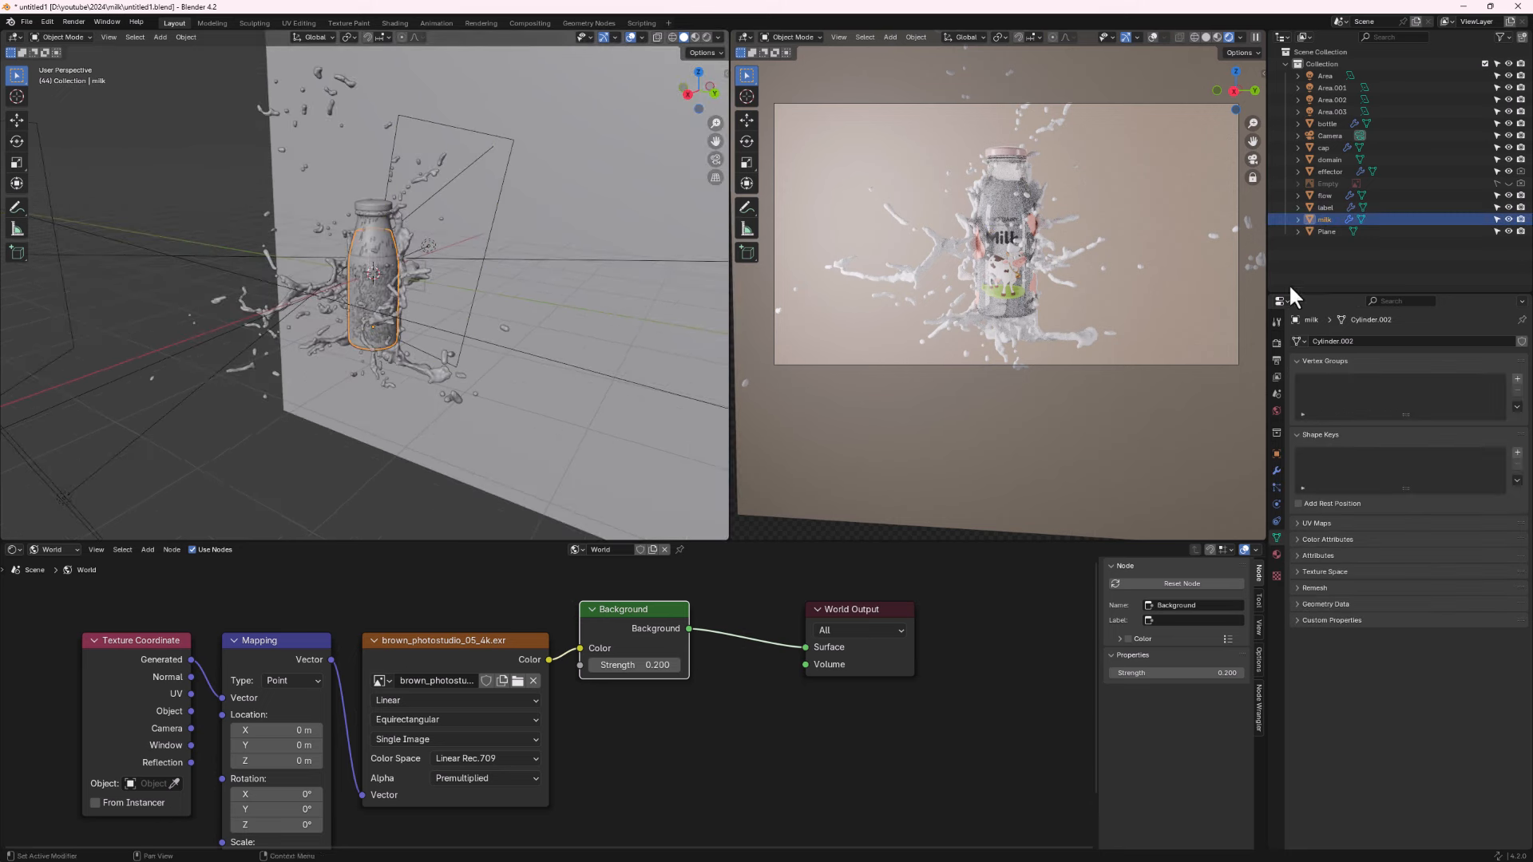
left_click(55, 549)
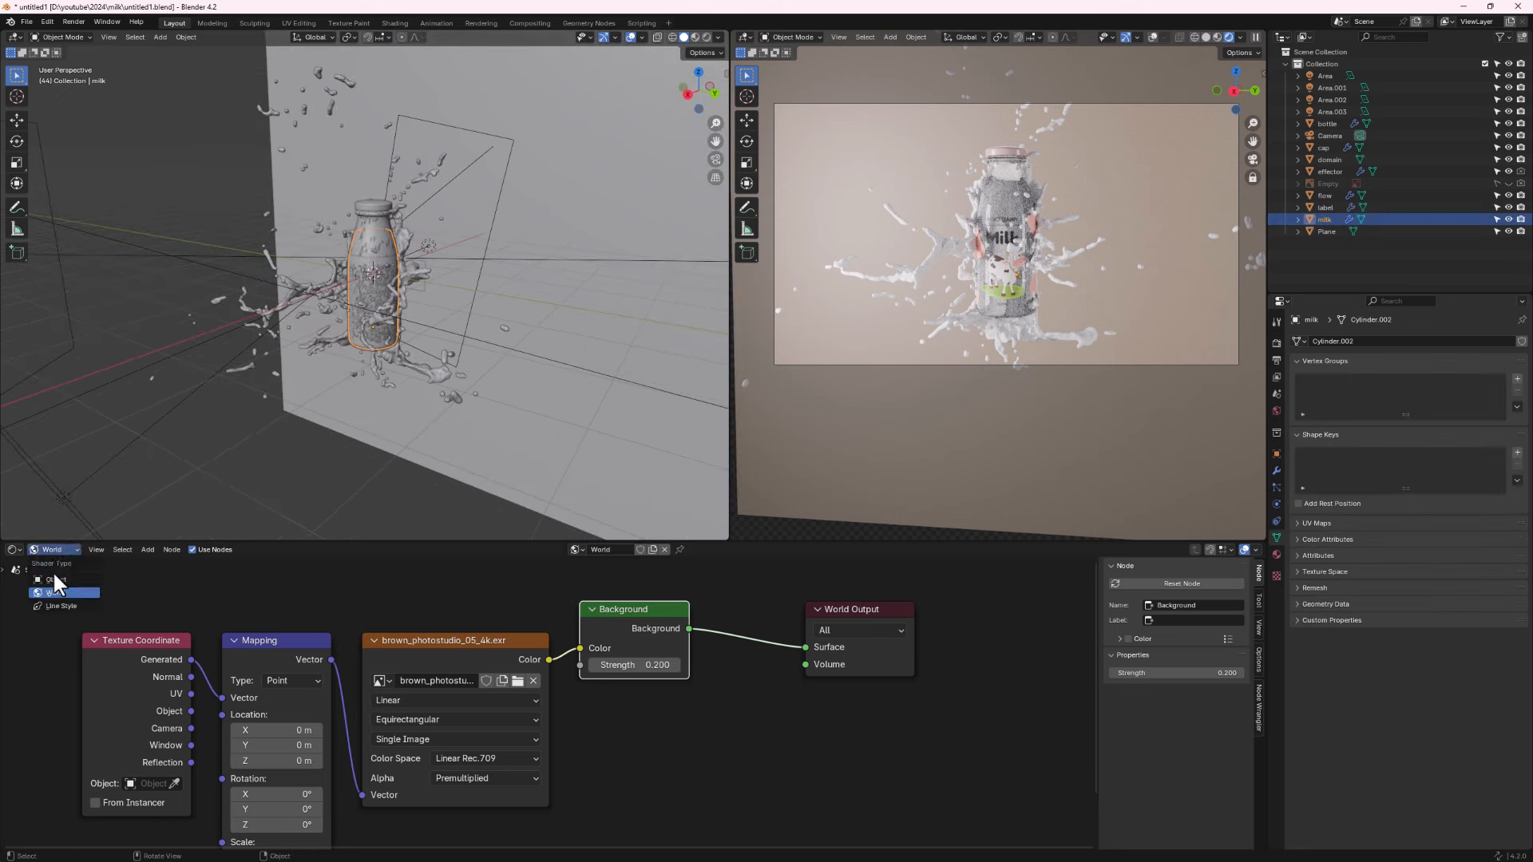
left_click(56, 579)
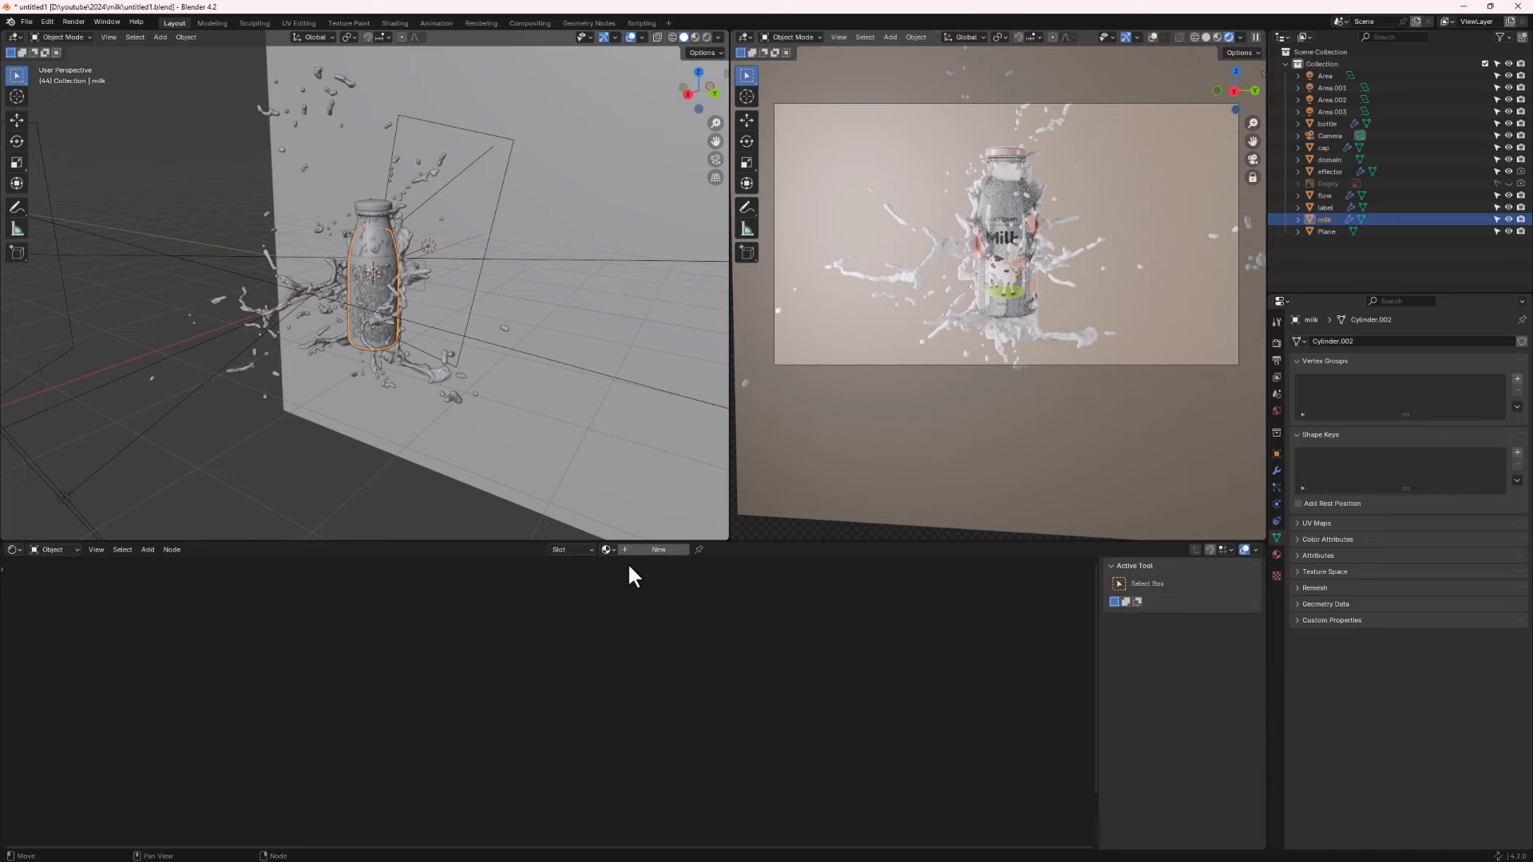
left_click(653, 549)
left_click(735, 639)
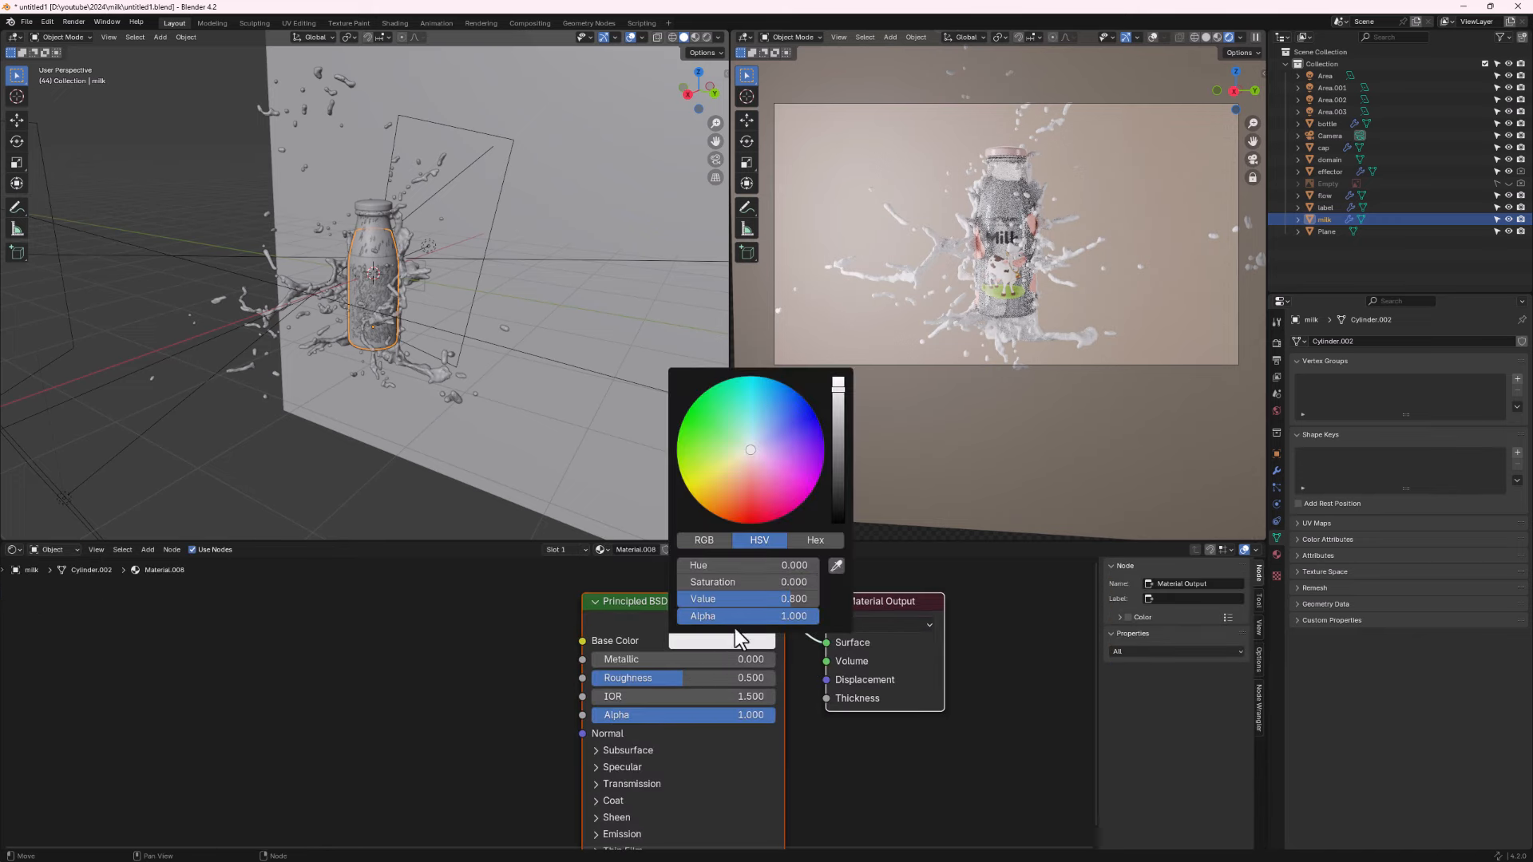
left_click_drag(837, 393, 837, 369)
Set the milk mesh material's Subsurface weight to 0.495 and its Transmission weight to 0.305.
middle_click_drag(655, 771, 650, 710)
left_click(592, 688)
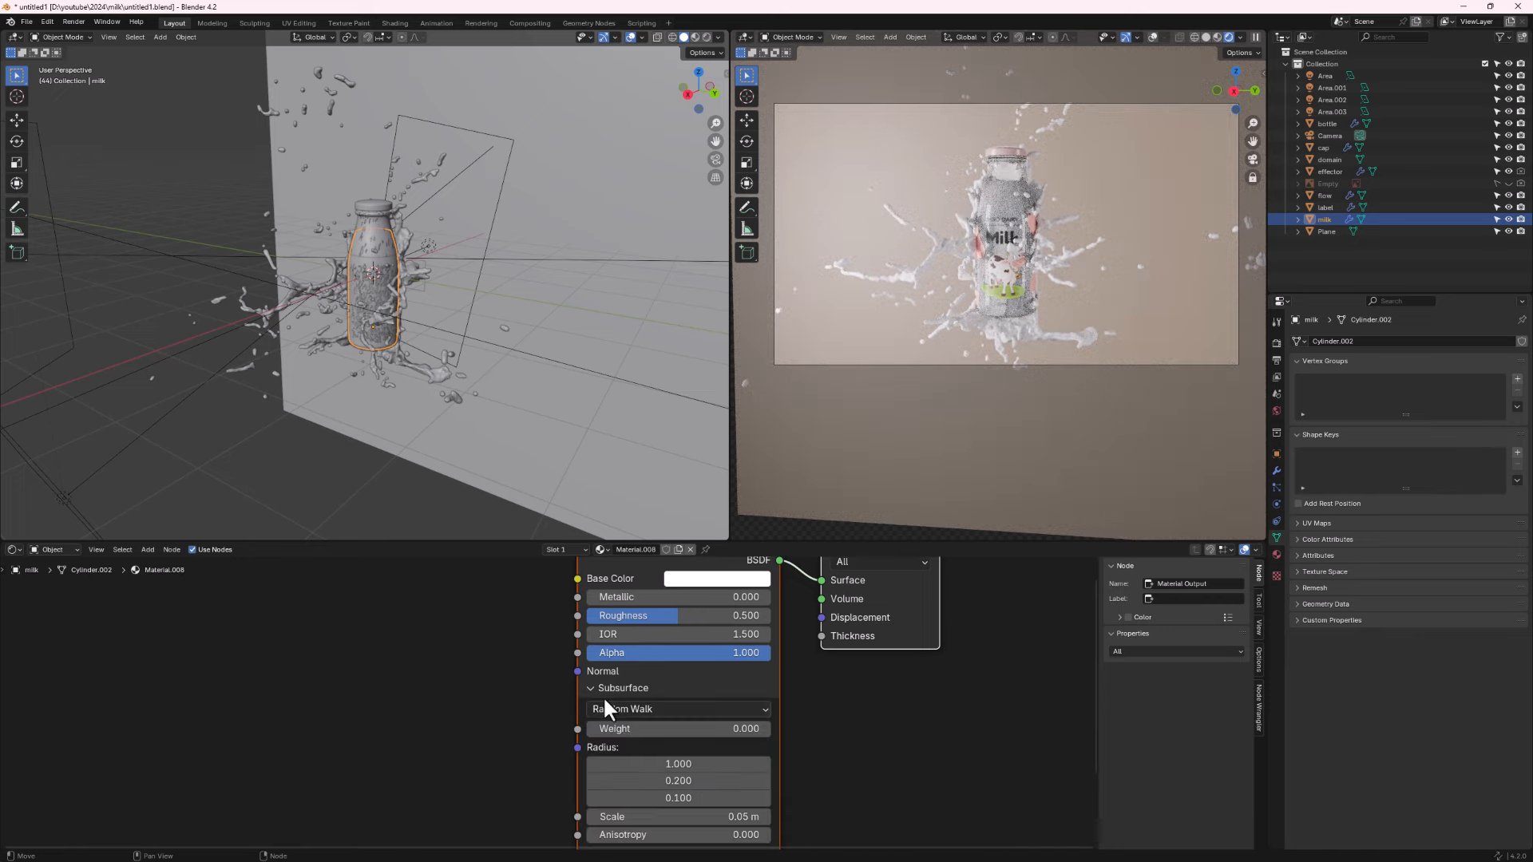
left_click_drag(613, 728, 678, 728)
middle_click_drag(709, 784, 684, 677)
left_click(581, 742)
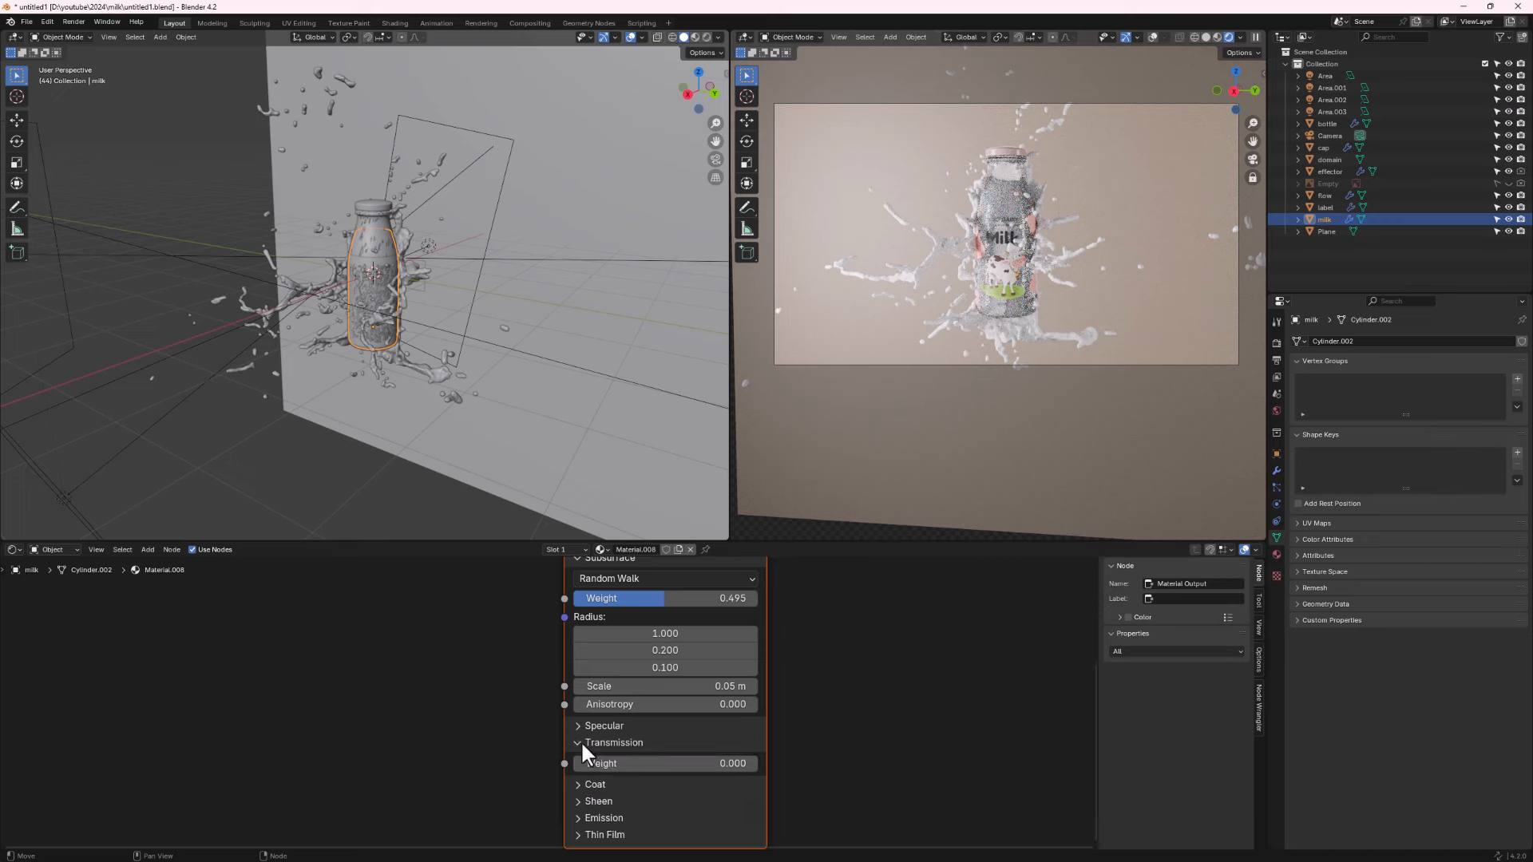
left_click_drag(604, 757, 654, 765)
Rename the milk mesh's material as "milk material".
double_click(641, 549)
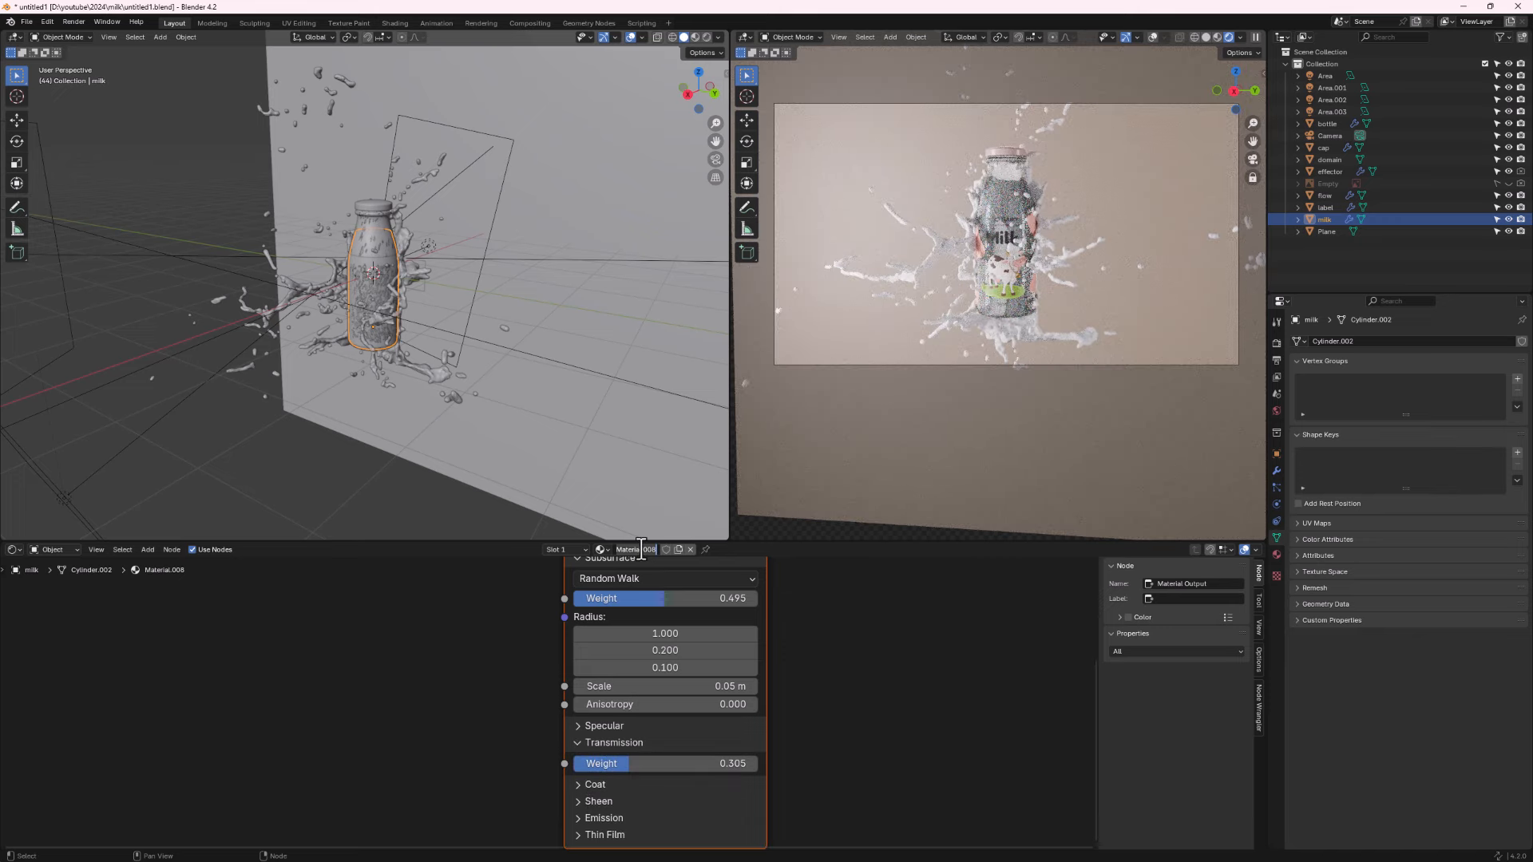
type("milk material")
key("Return")
Assign the existing "milk material" to the splash domain object.
left_click(286, 286)
left_click(607, 549)
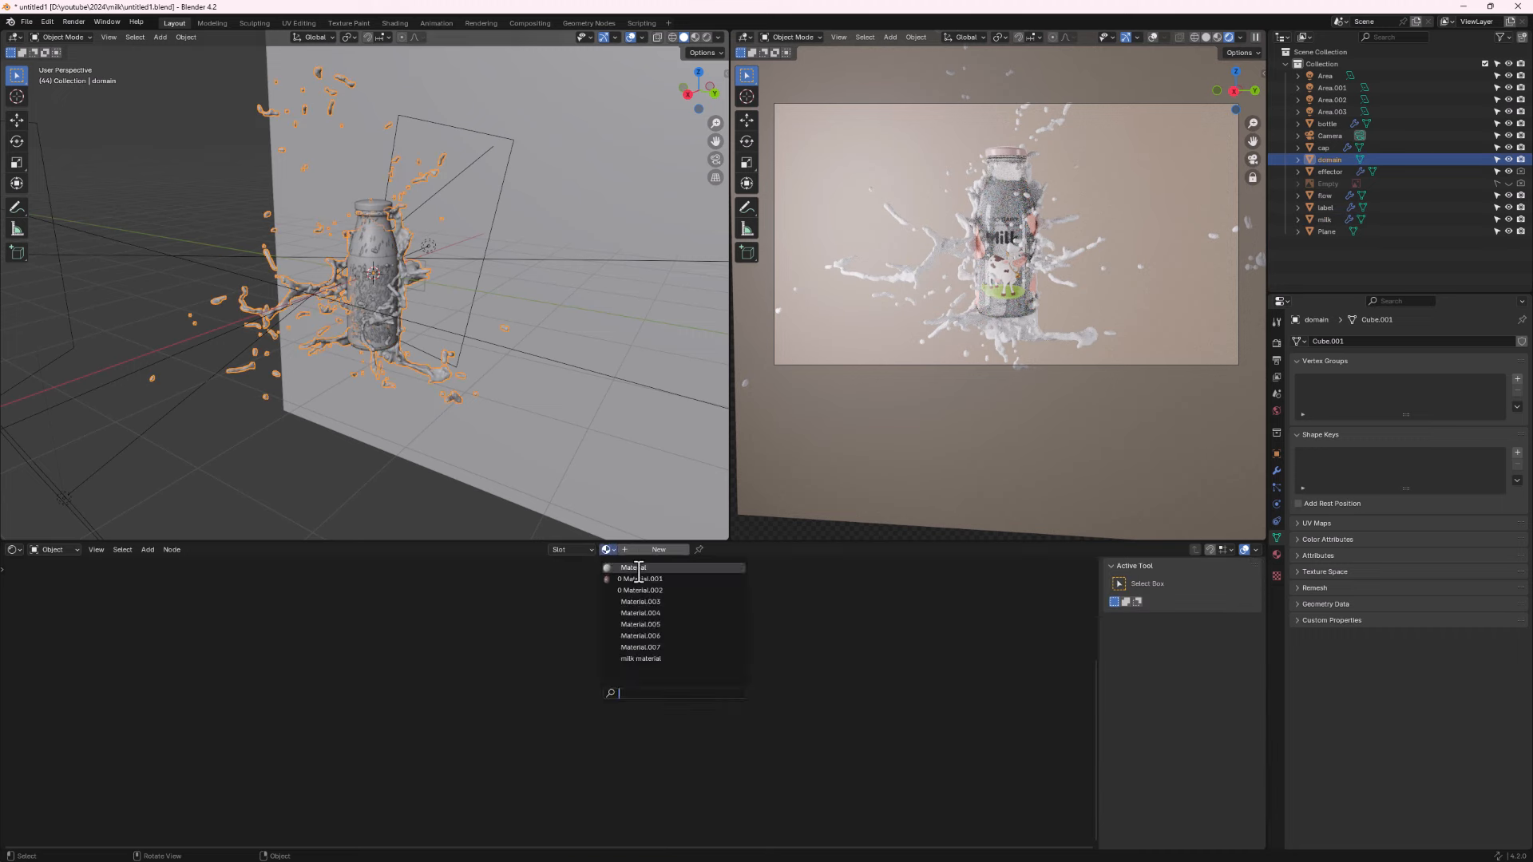
left_click(659, 659)
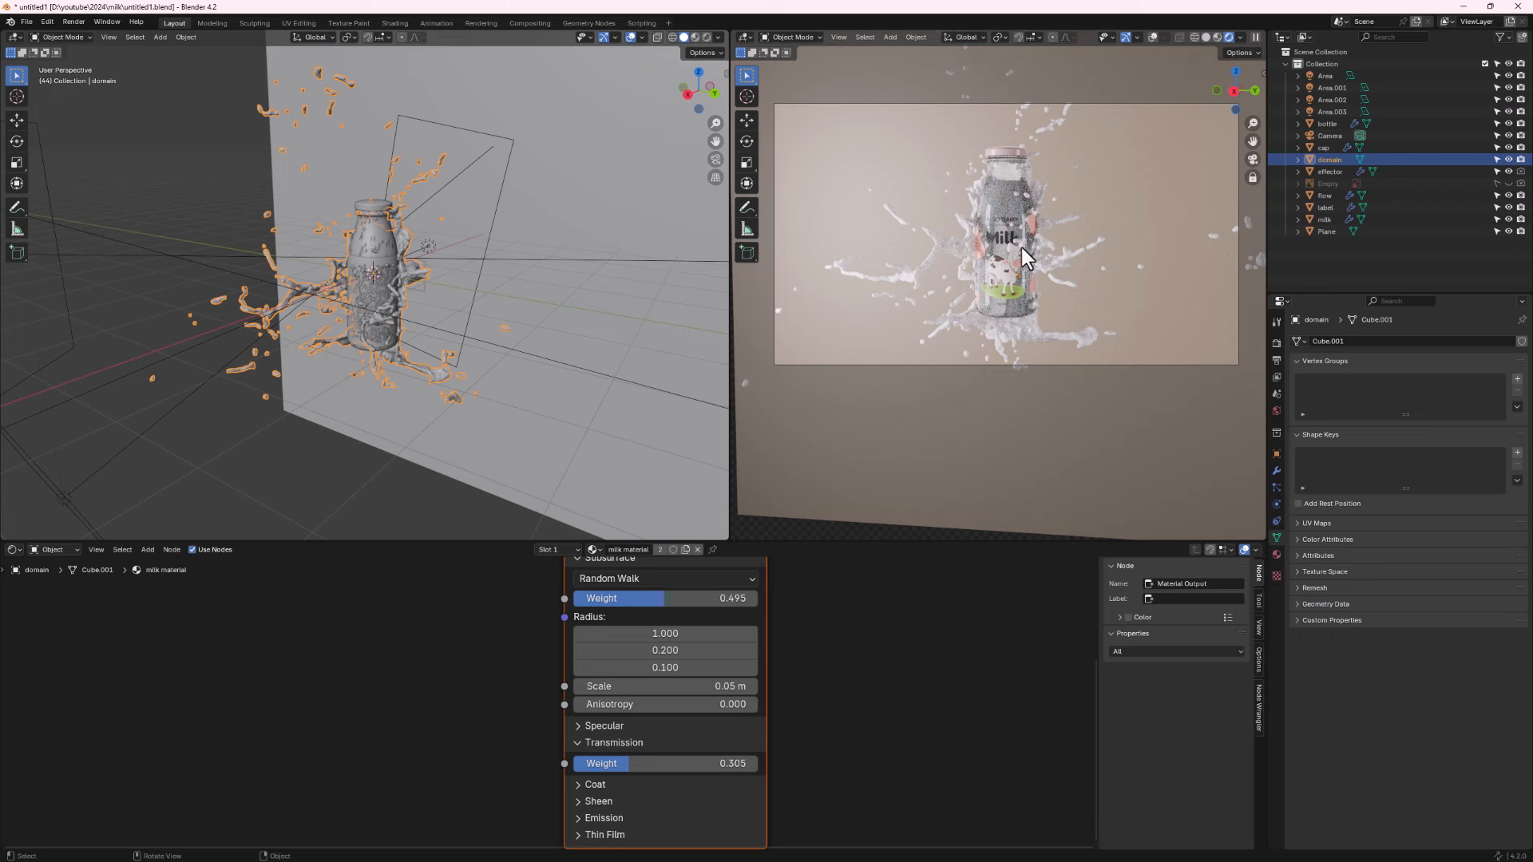
Rotate the camera about -7.5° around the global X axis to tilt the bottle in the frame.
scroll(396, 288, "down", 5)
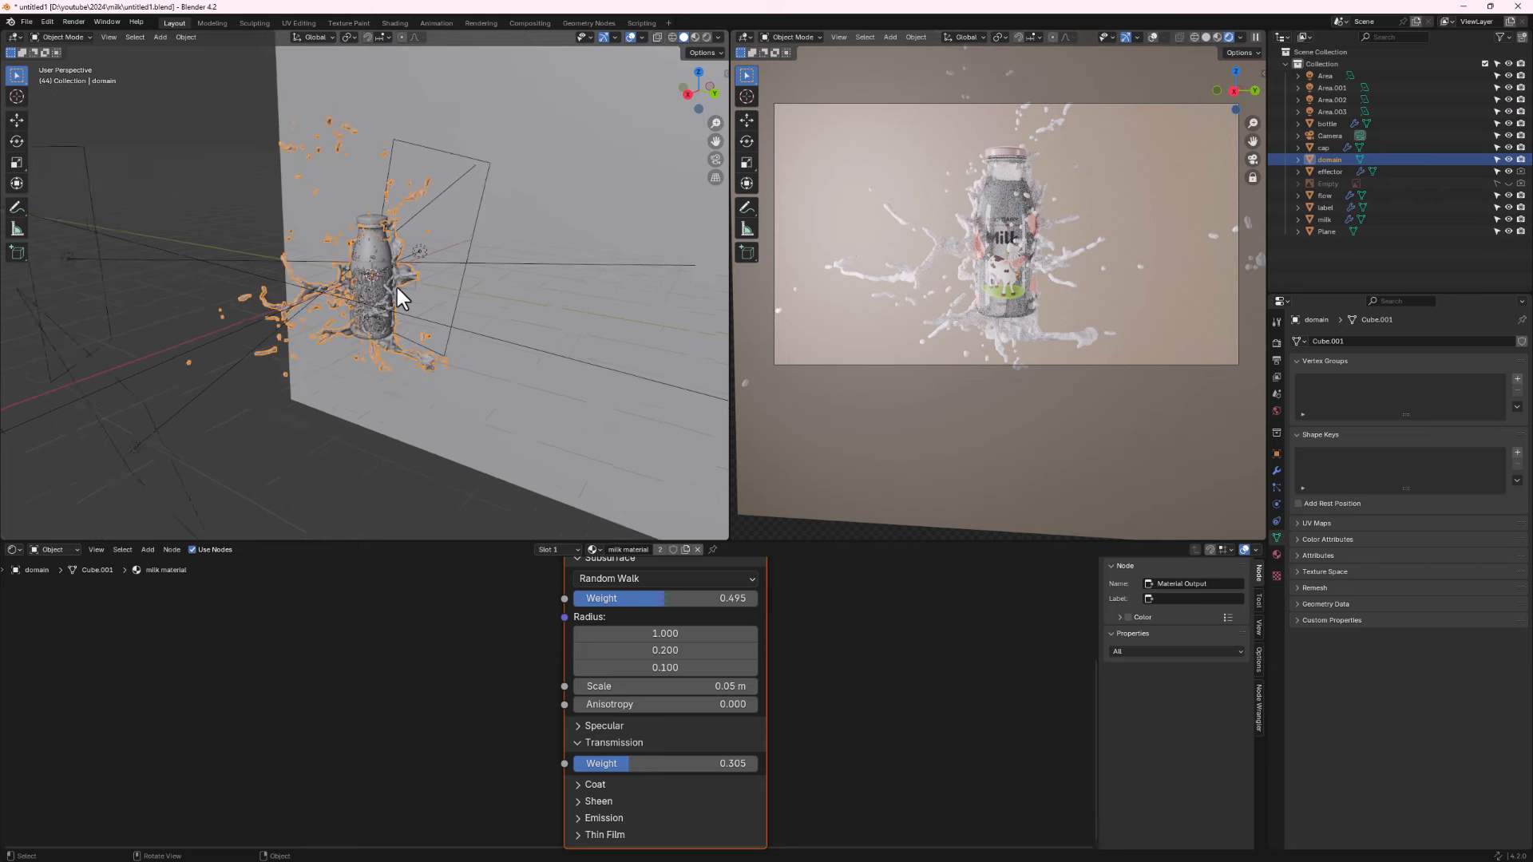
left_click(244, 342)
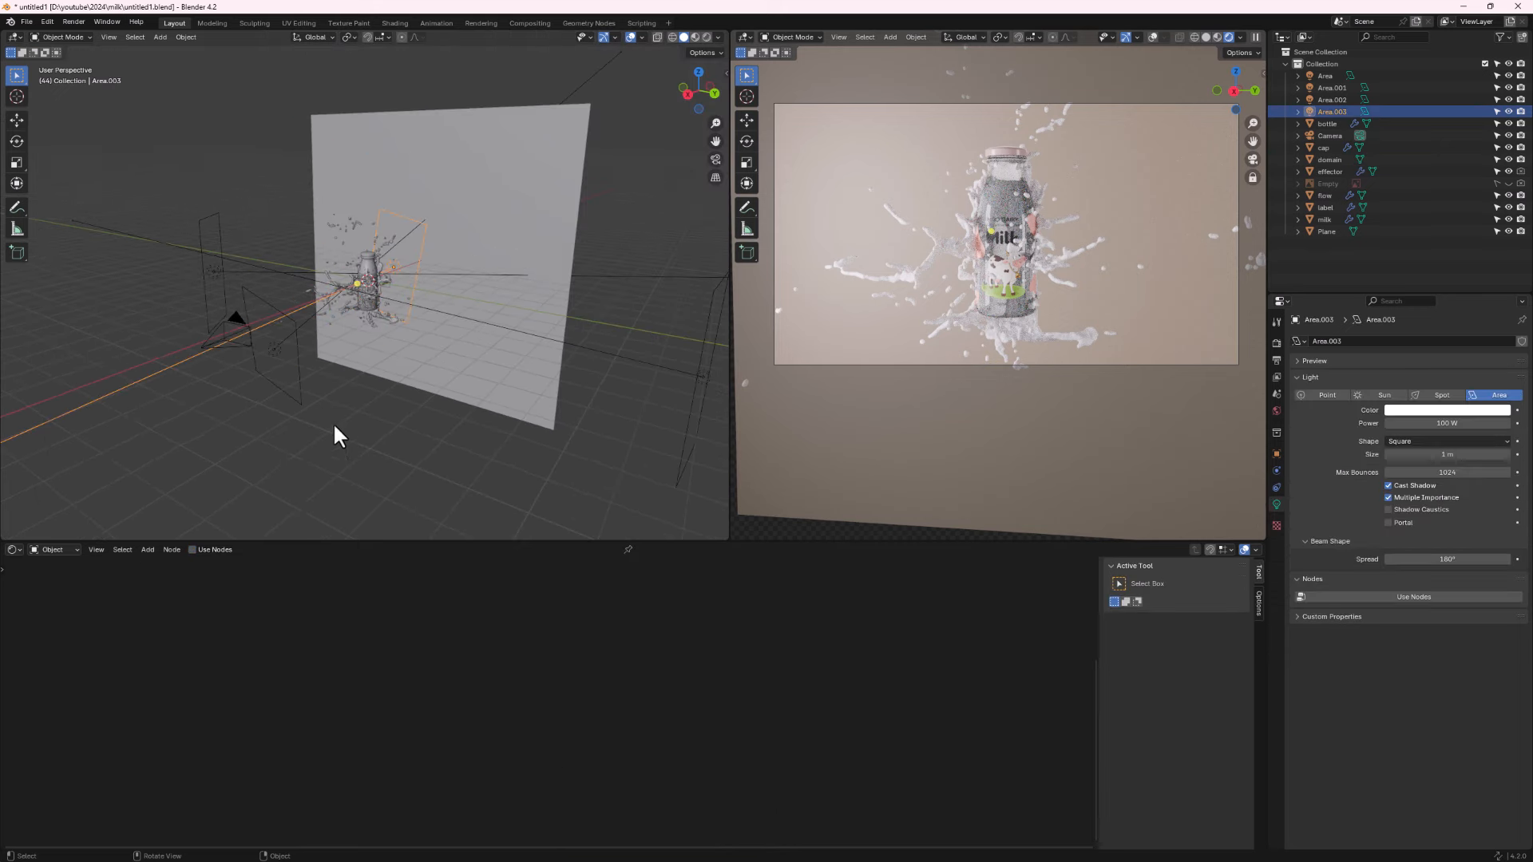
key("r")
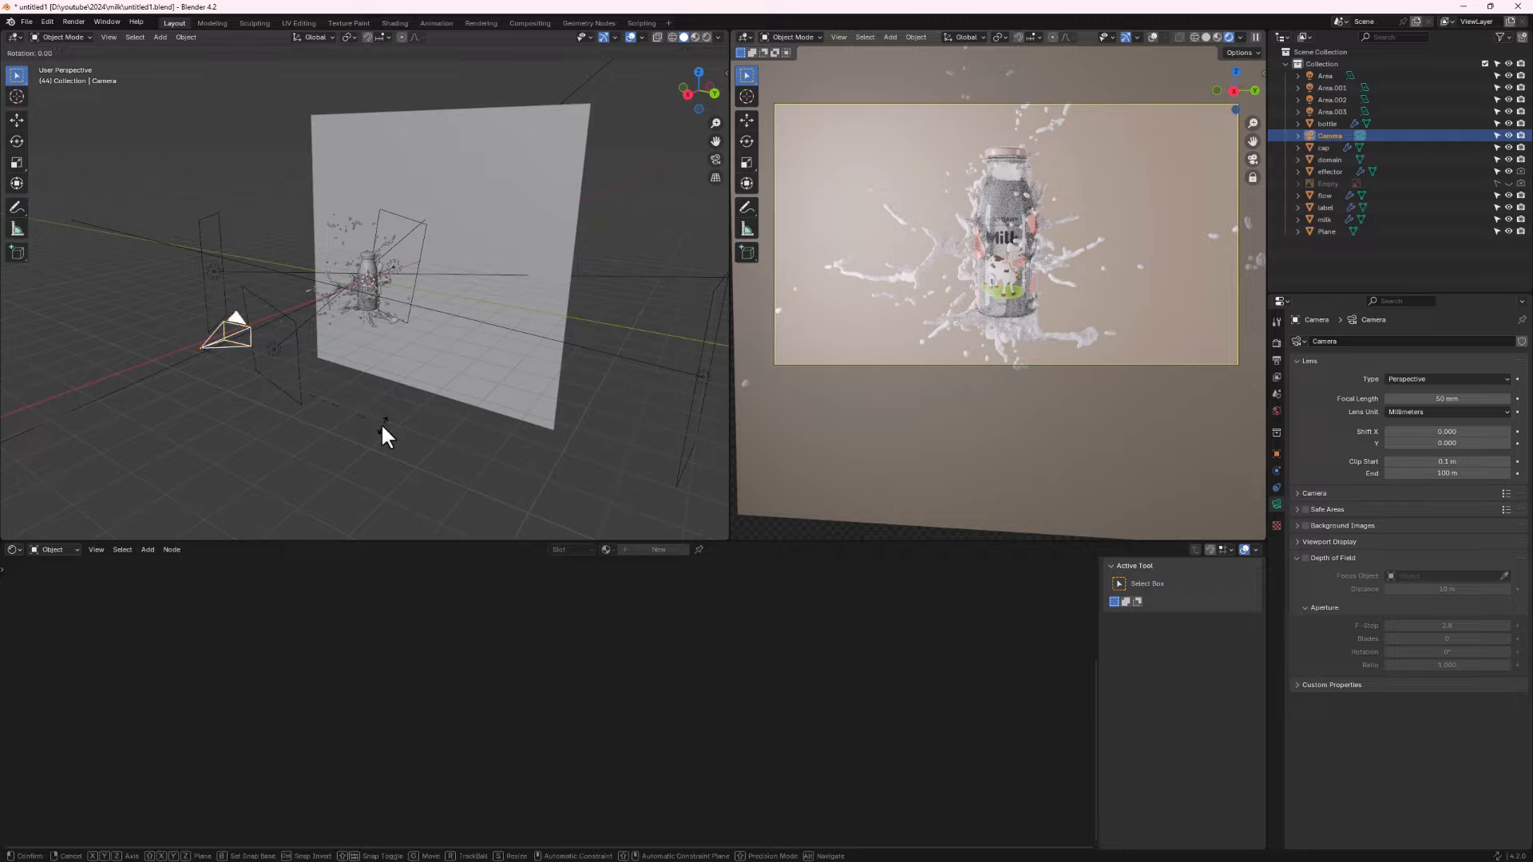
key("z")
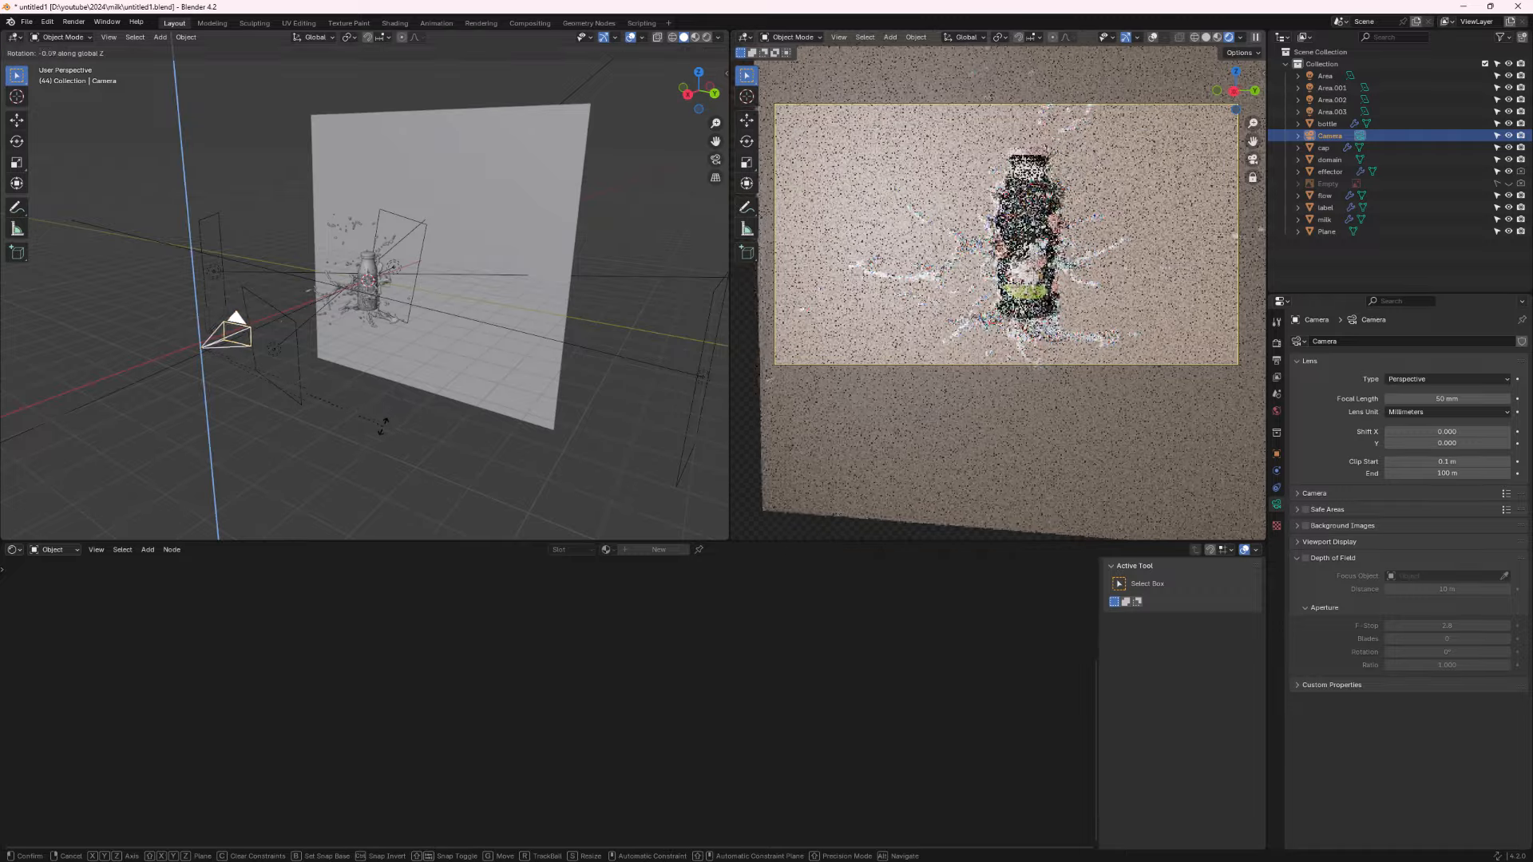
key("x")
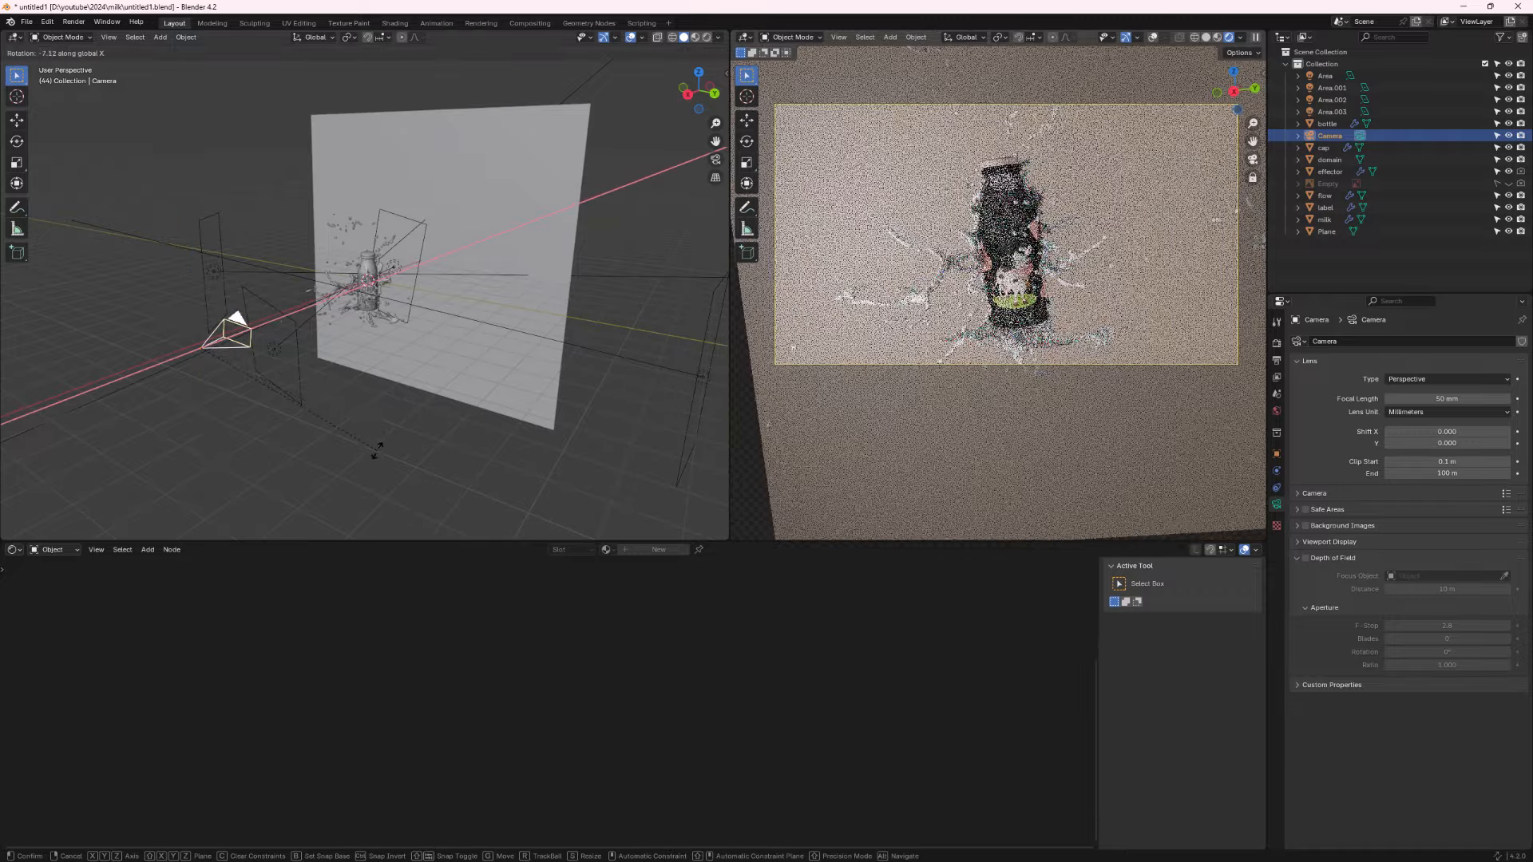
left_click(563, 388)
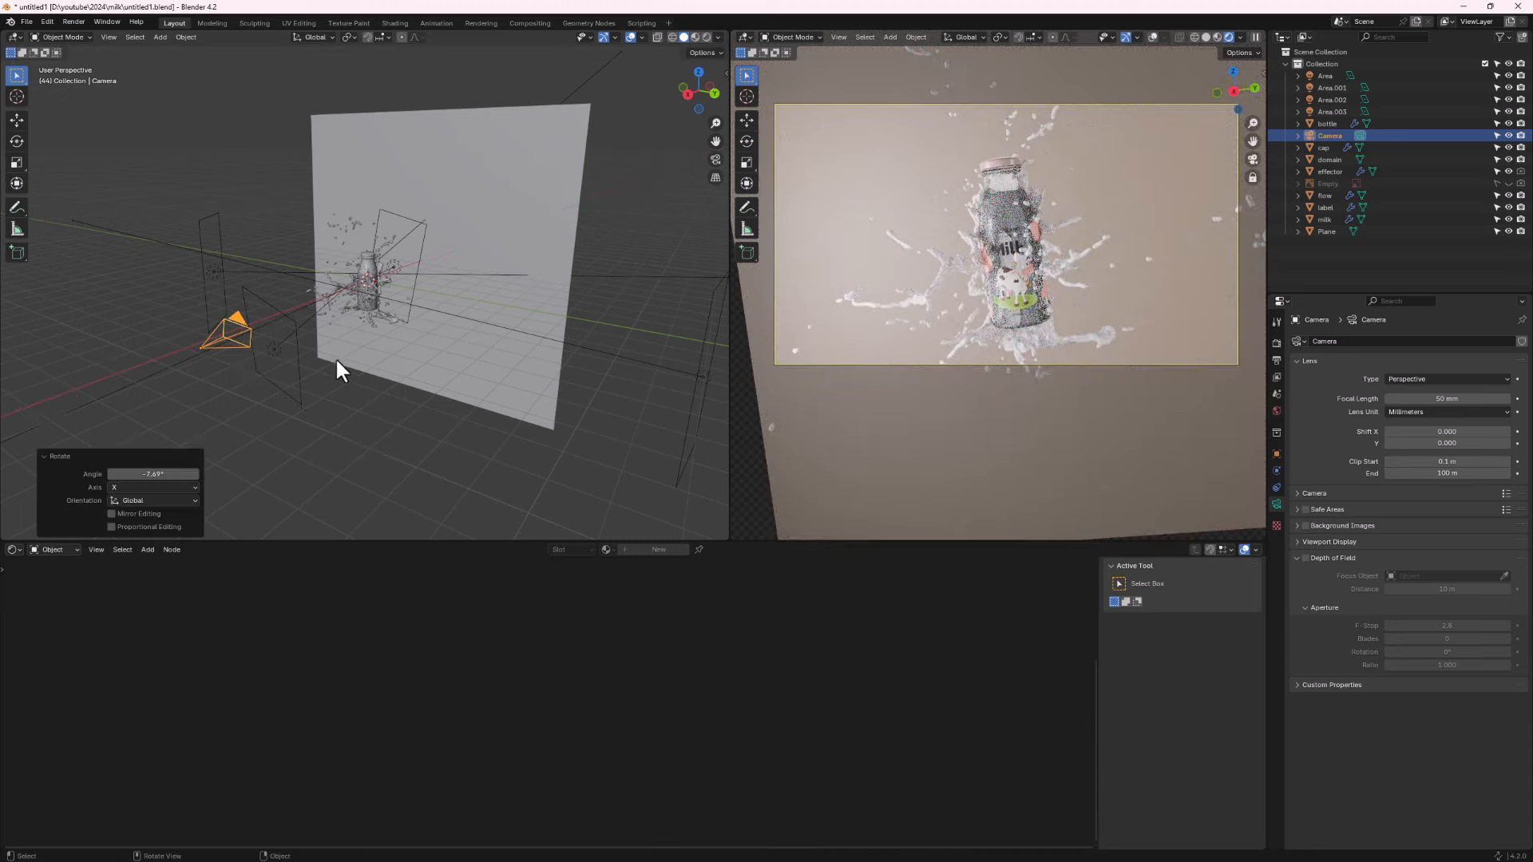
Move the camera about 0.24 m closer to the bottle along X and lower it about 0.35 m along Z.
key("g")
key("x")
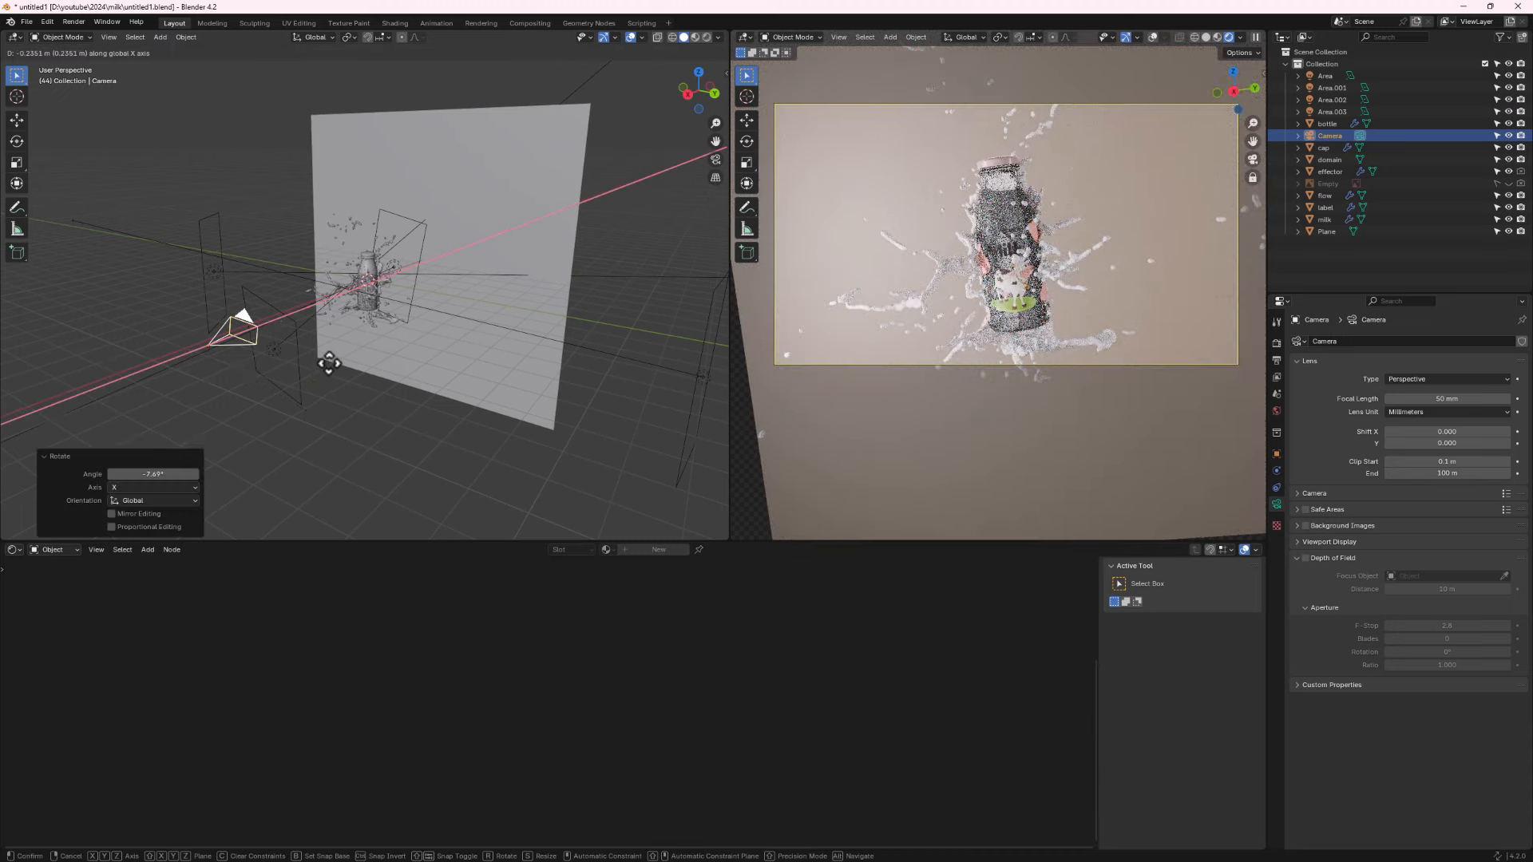
left_click(333, 356)
key("g")
key("z")
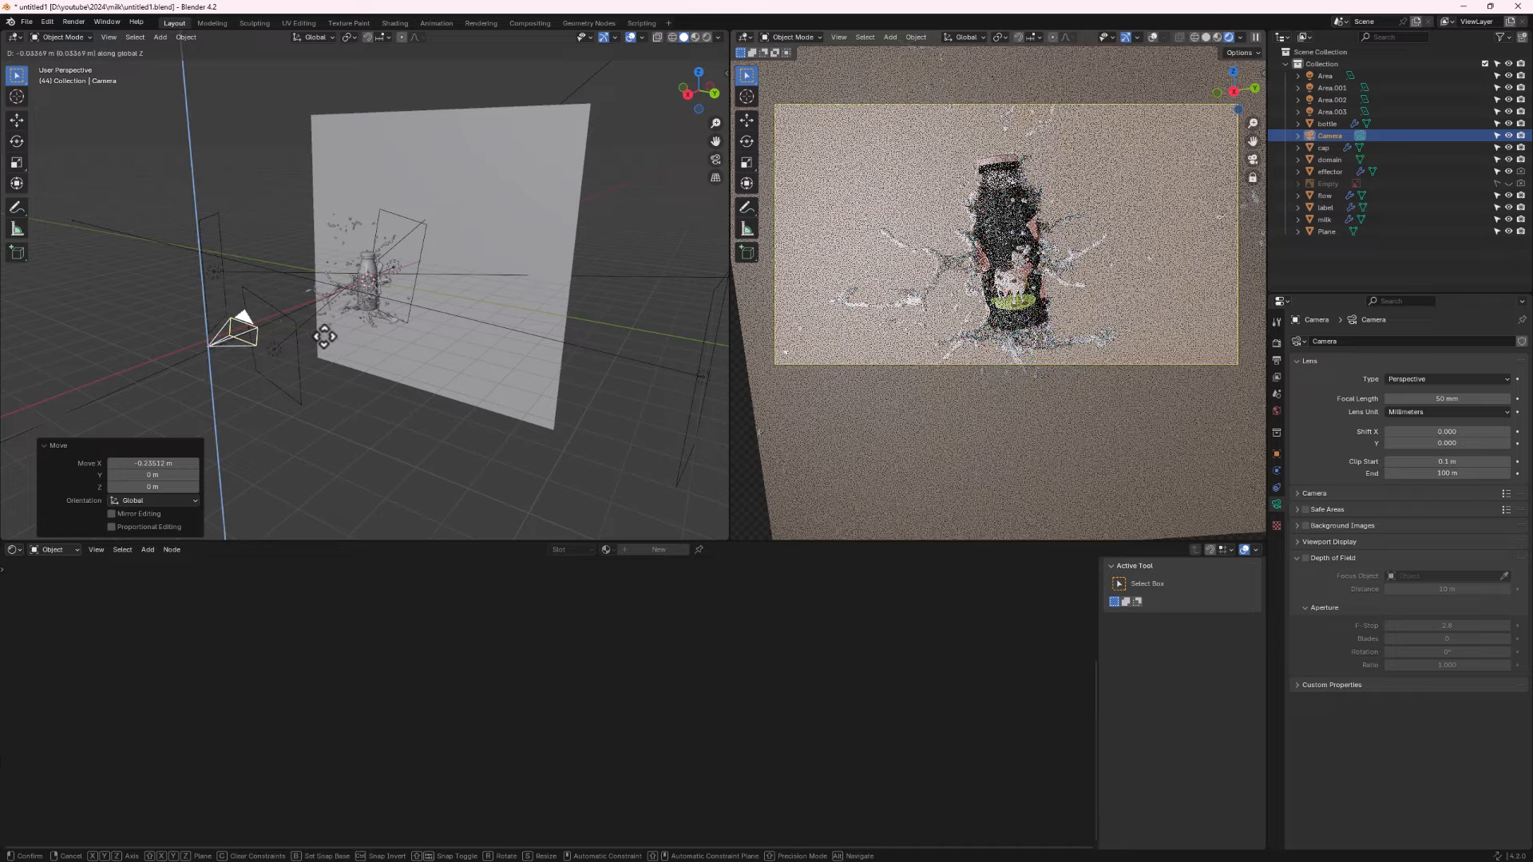
left_click(326, 347)
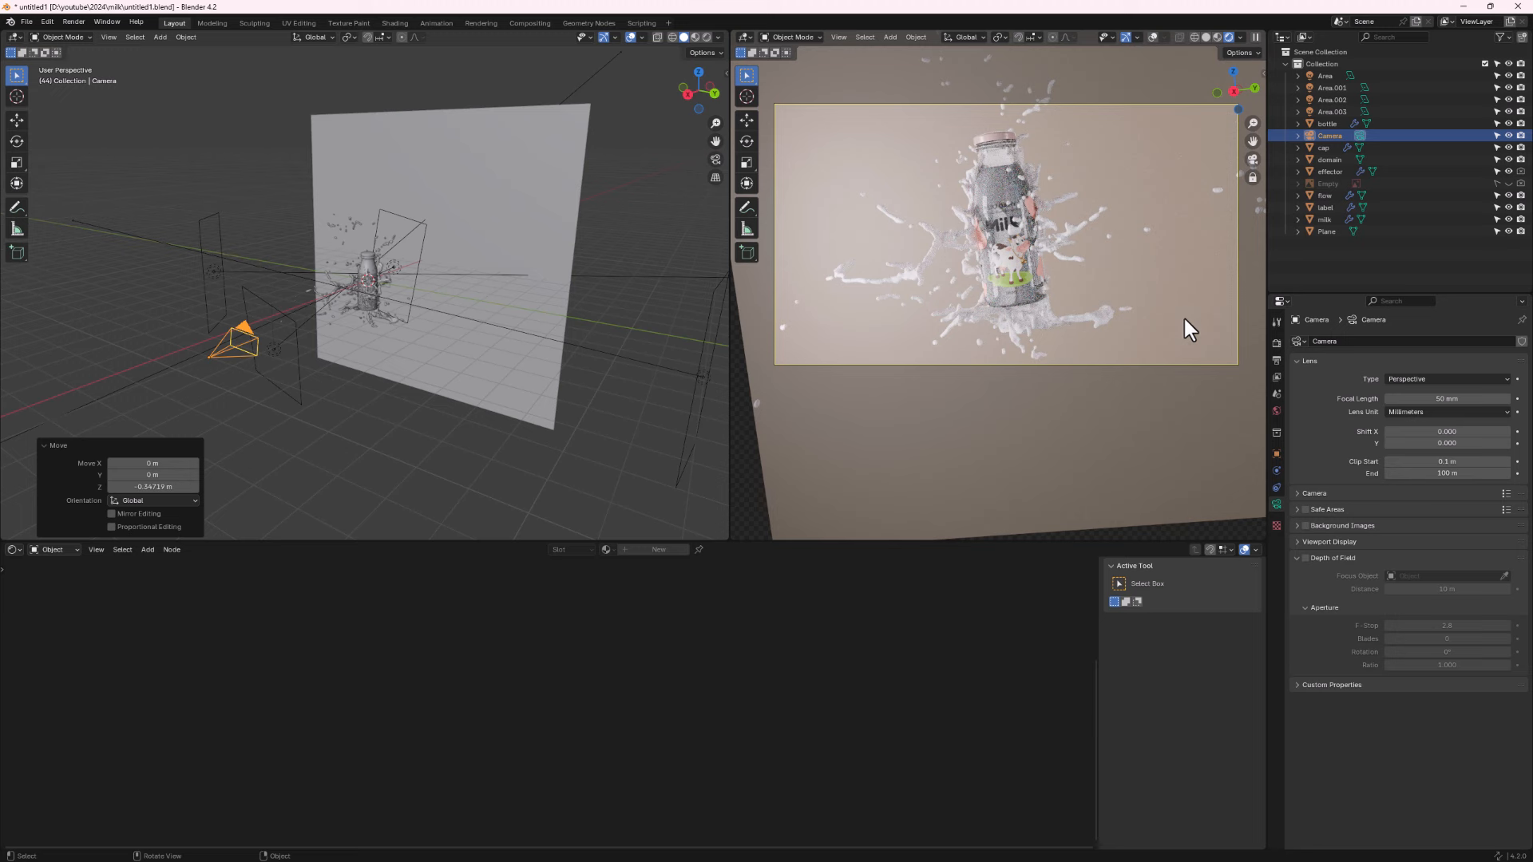
Set the color management Look to High Contrast in the render settings, trying Medium High Contrast first.
left_click(1276, 343)
scroll(1382, 679, "down", 2)
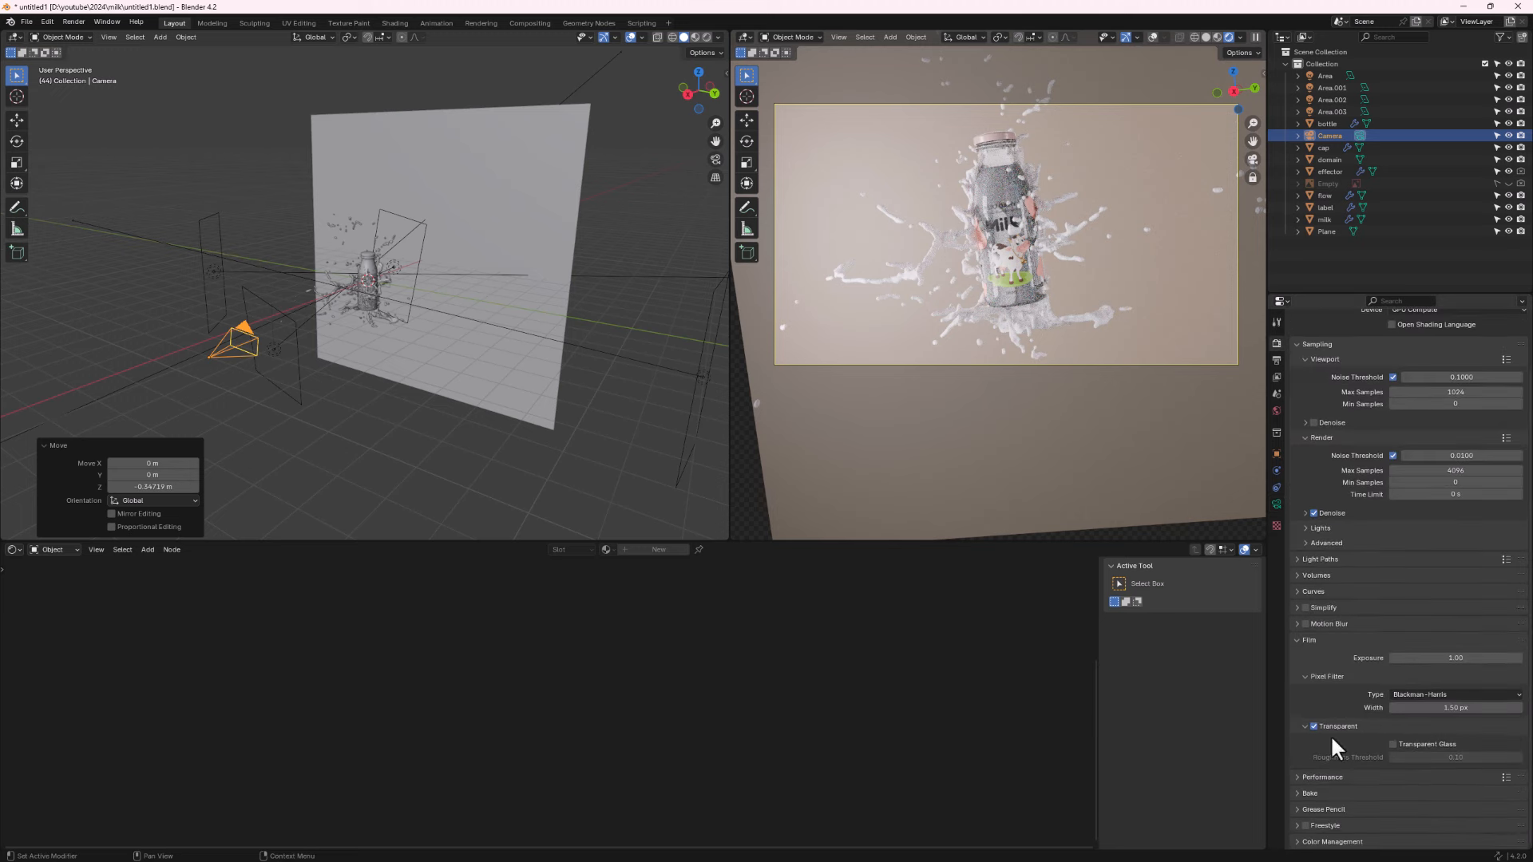
left_click(1309, 841)
scroll(1405, 770, "down", 3)
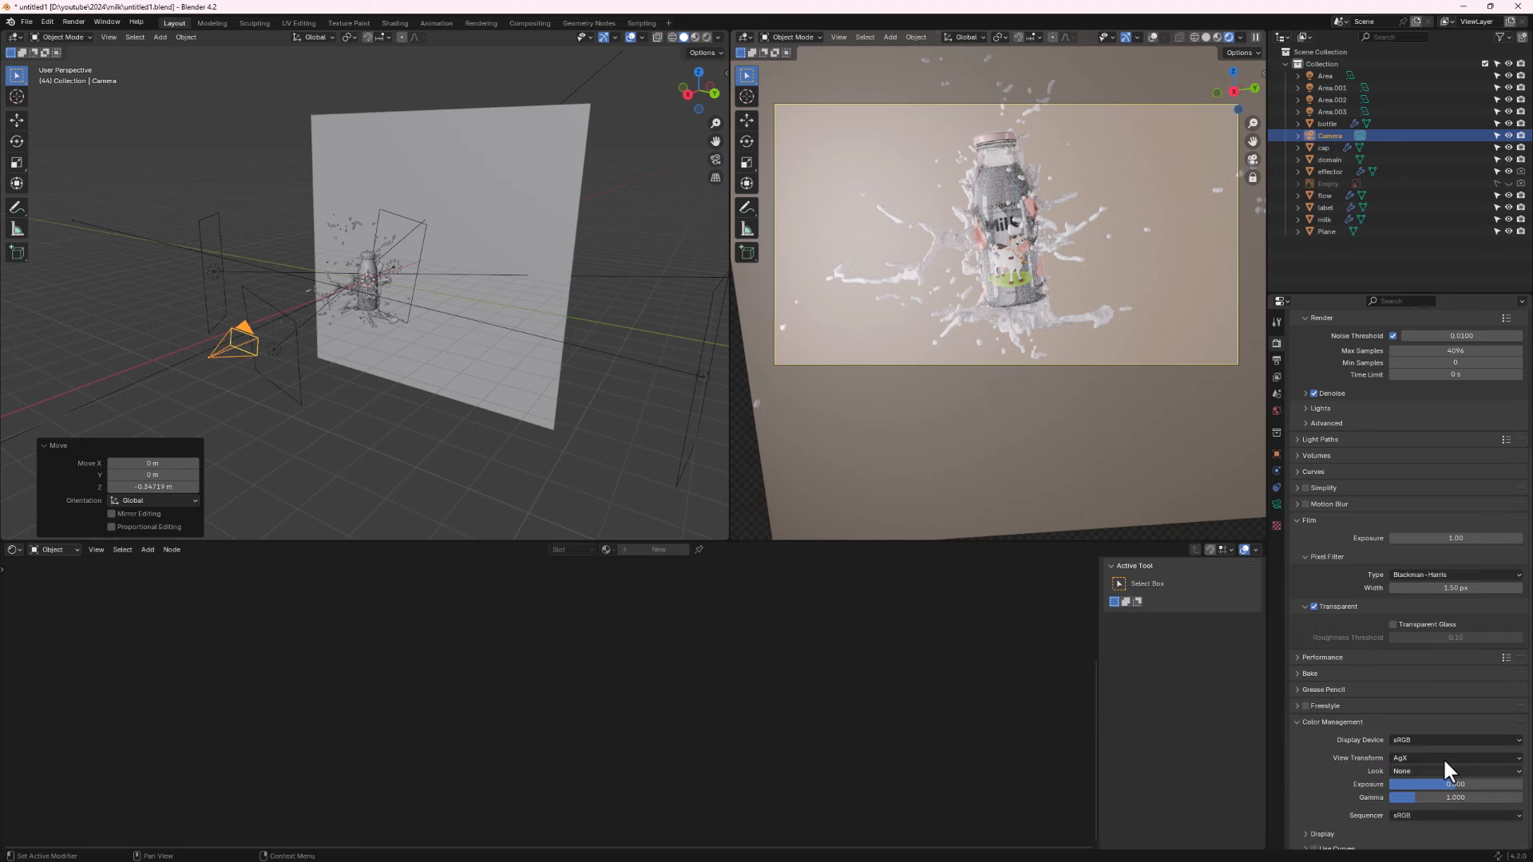
left_click(1411, 768)
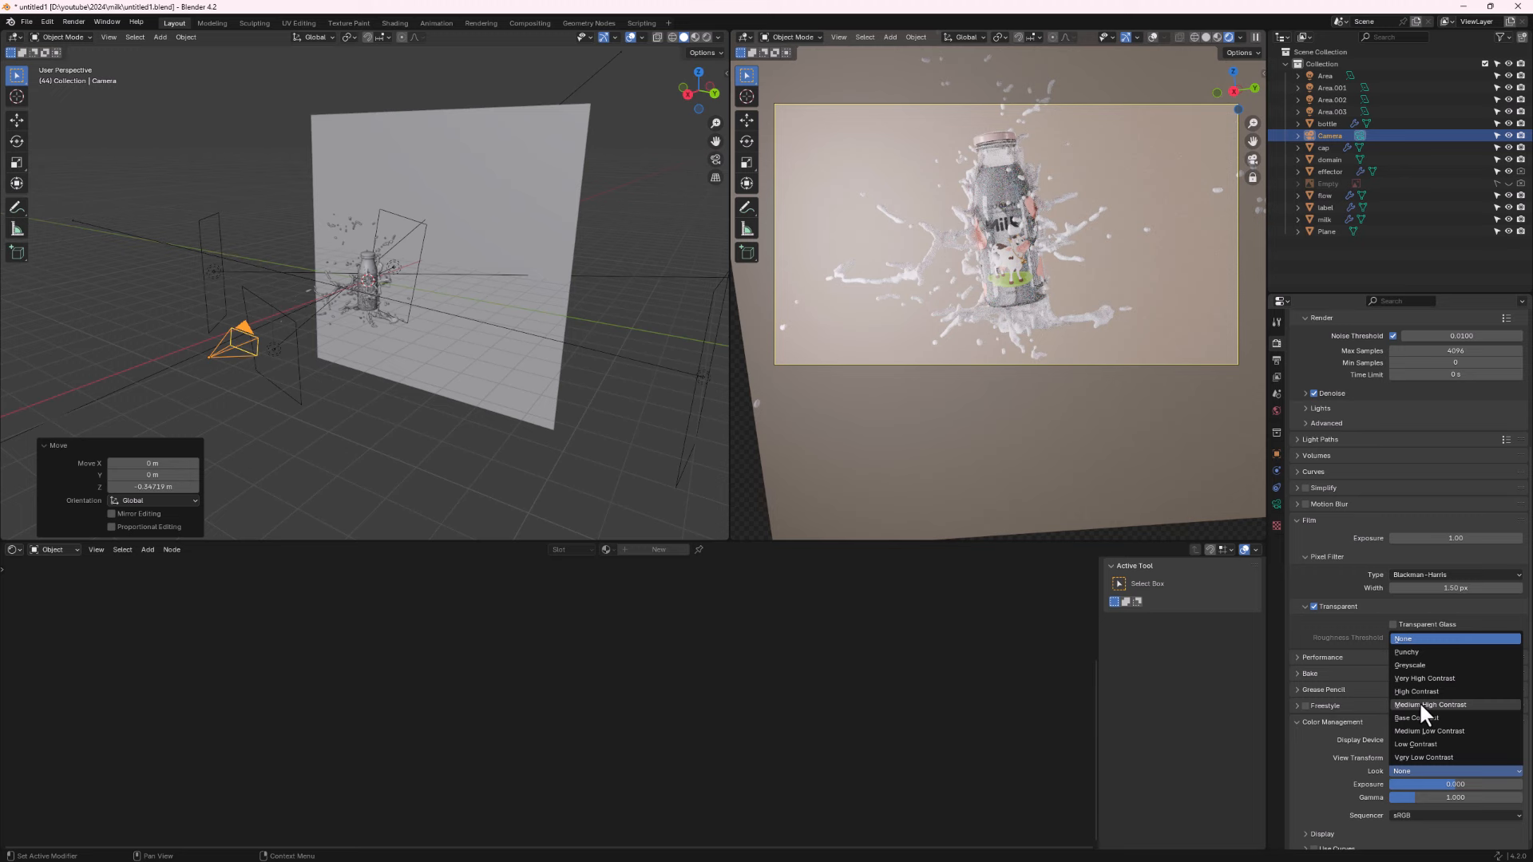
left_click(1420, 703)
left_click(1411, 771)
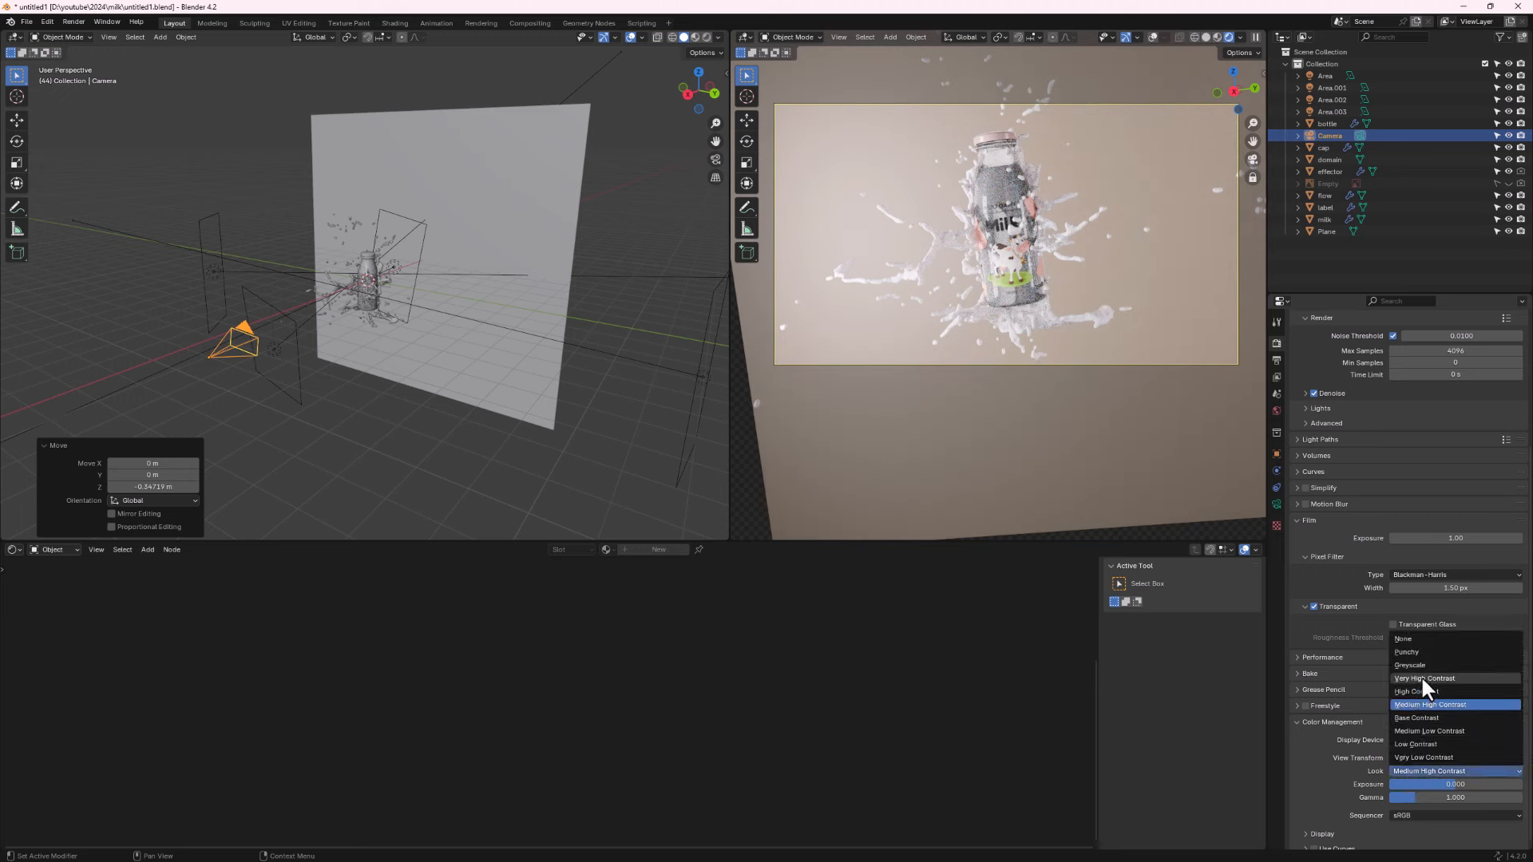
left_click(1416, 691)
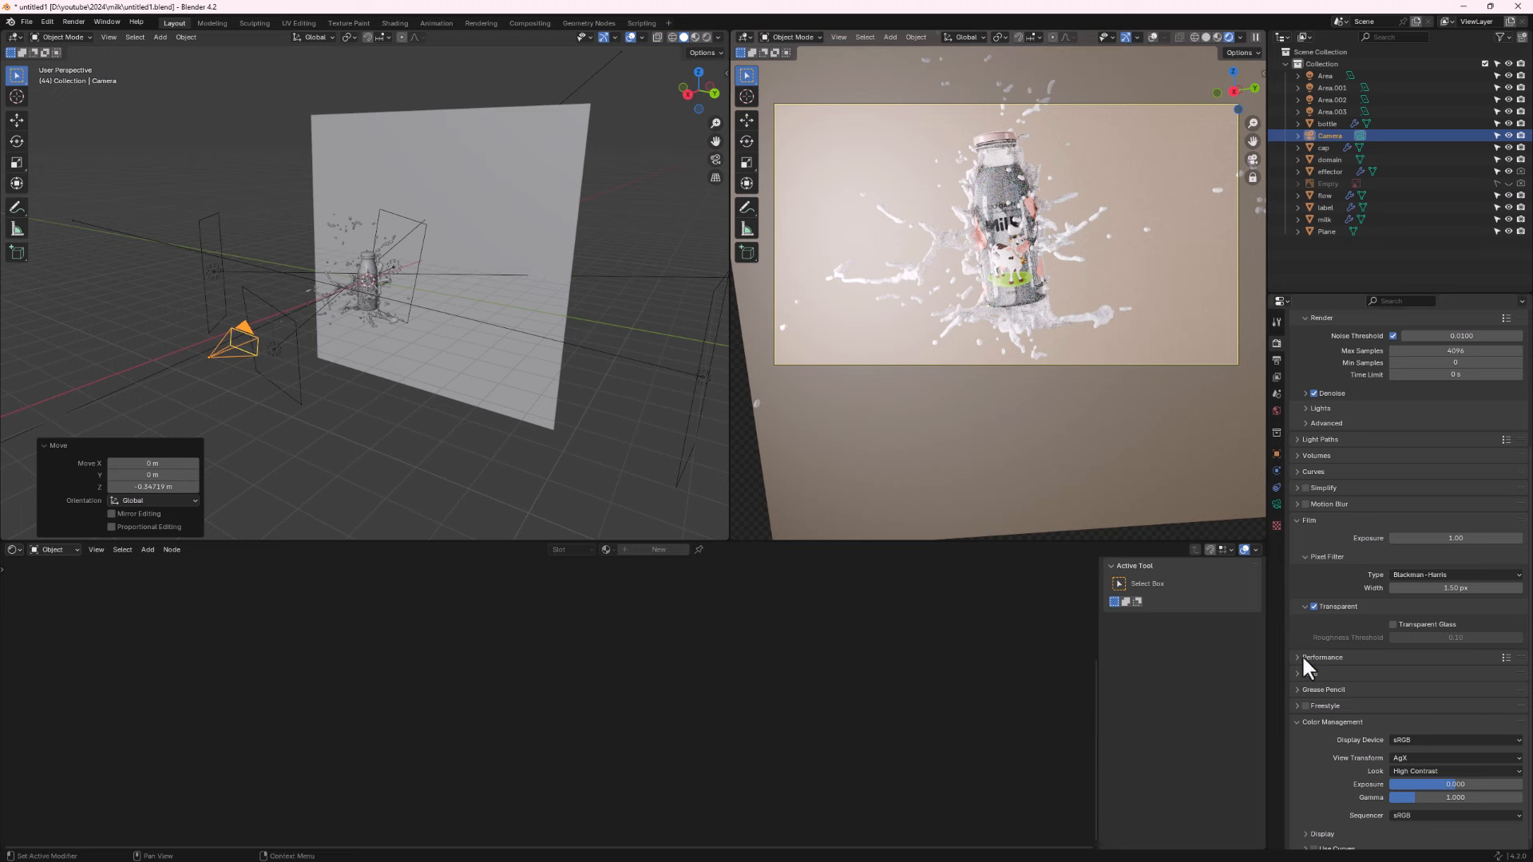
scroll(1332, 567, "up", 5)
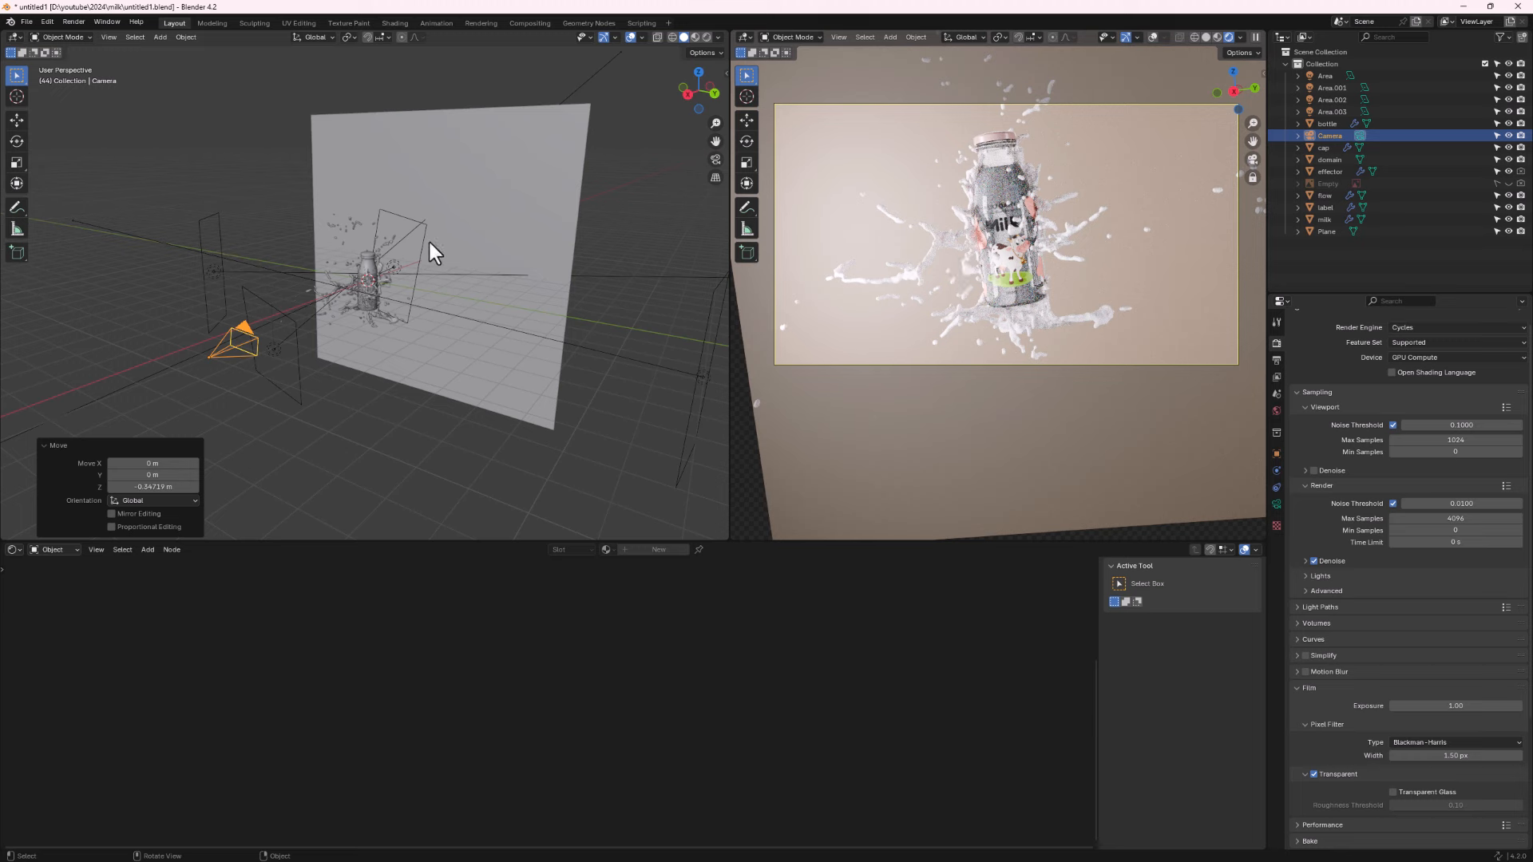
Add a Subdivision Surface modifier to the splash domain object.
left_click(354, 228)
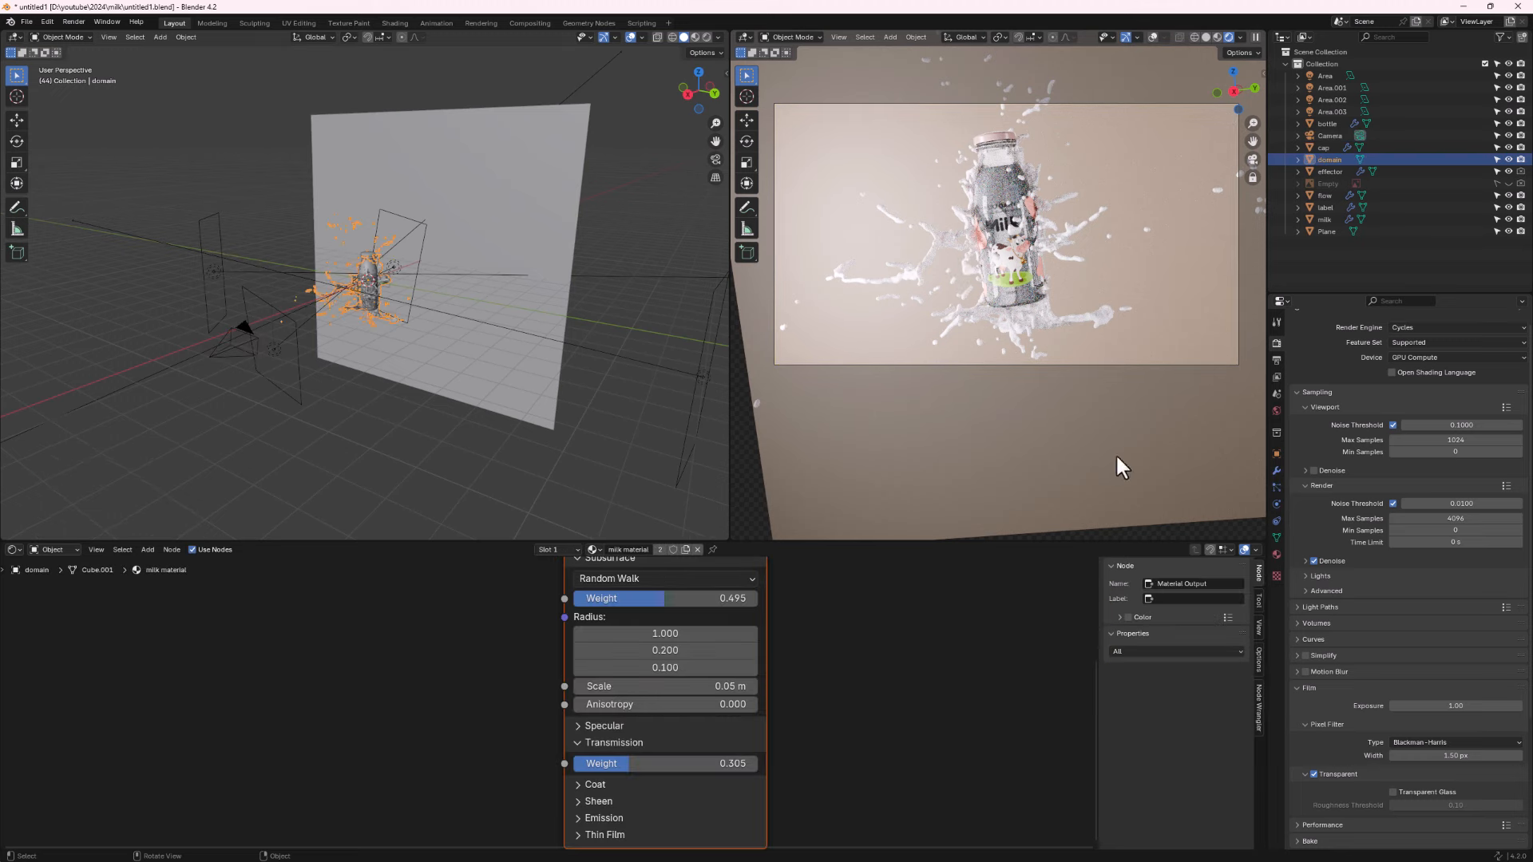
left_click(1276, 471)
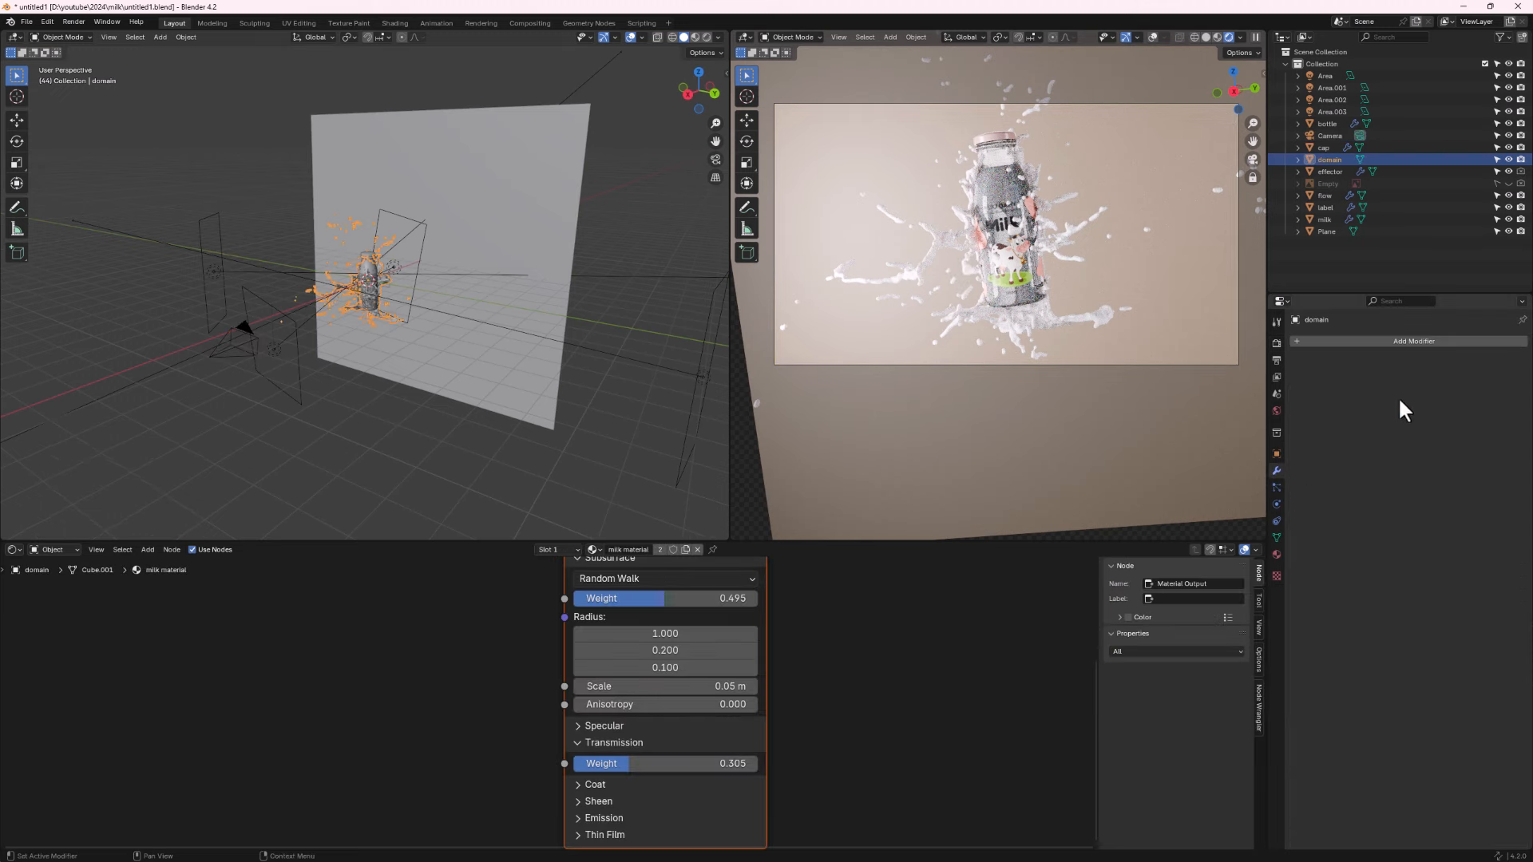
left_click(1406, 341)
mouse_move(1390, 342)
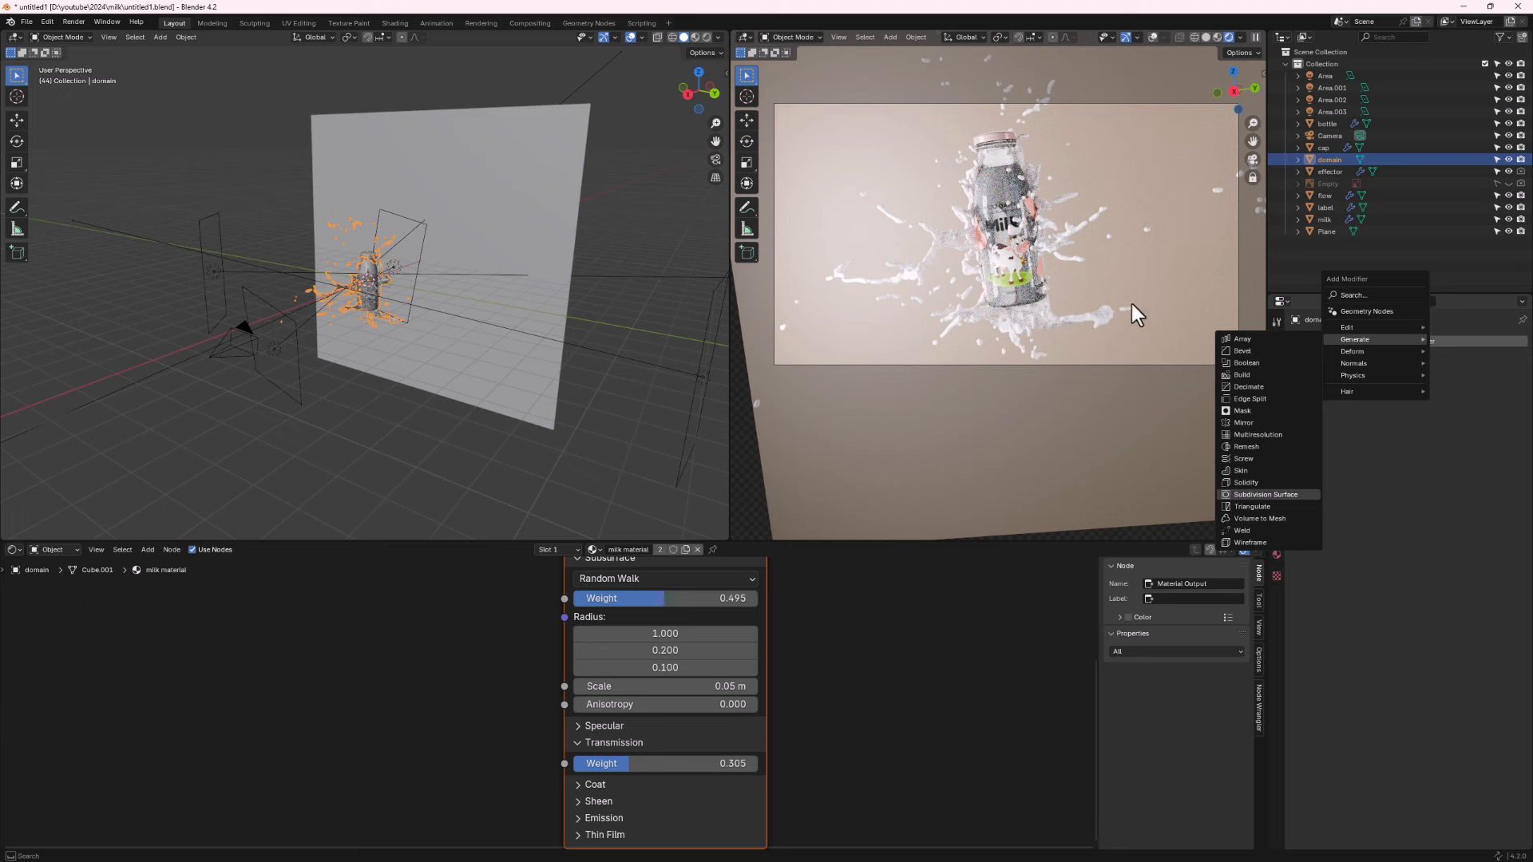
key("Return")
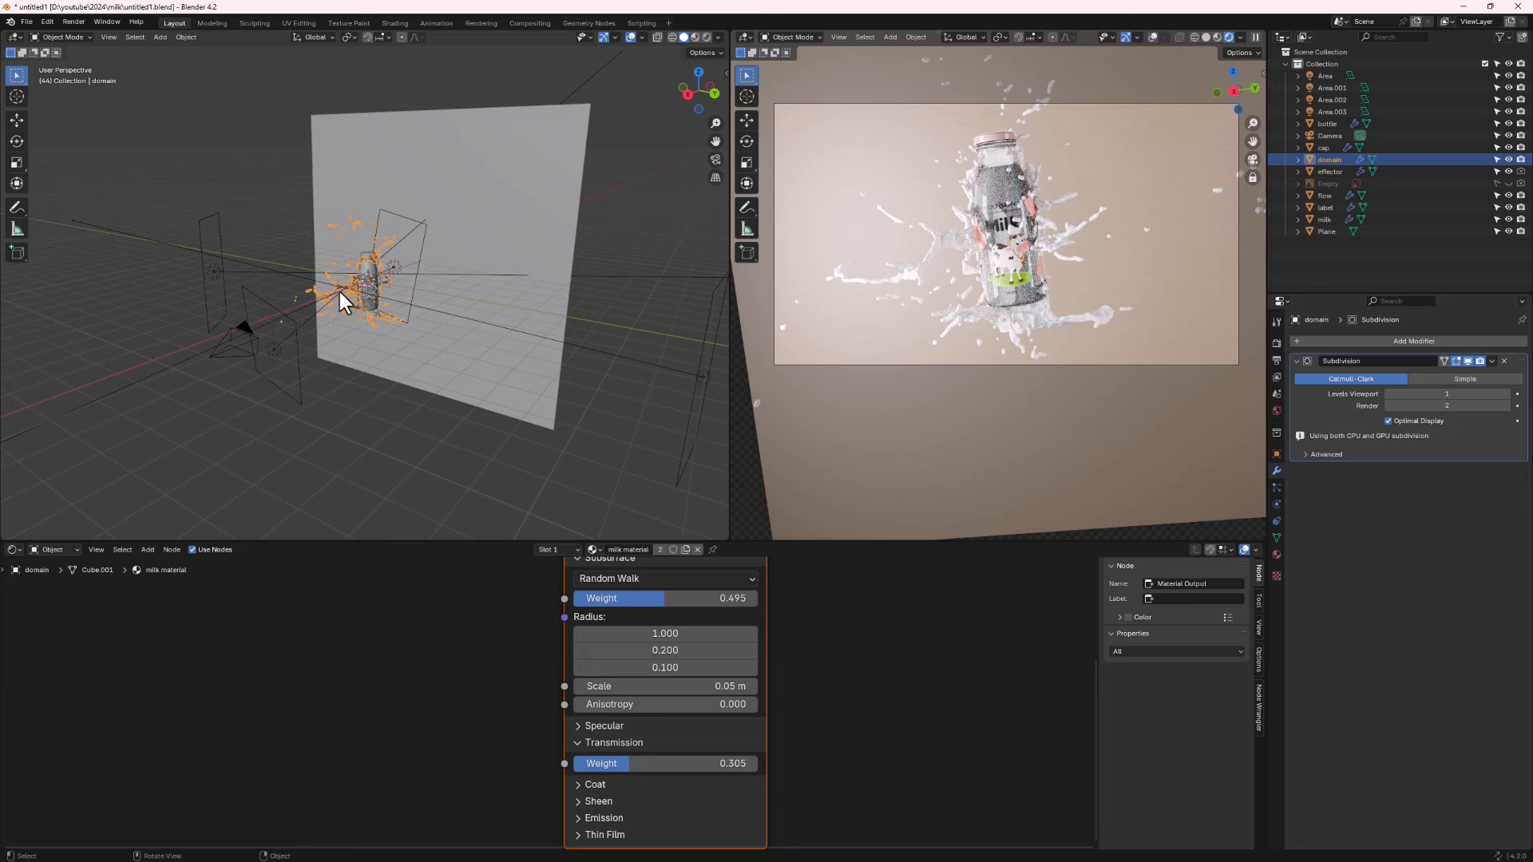
Apply Shade Smooth to the splash domain mesh and inspect its surface around the bottle up close.
scroll(339, 291, "up", 7)
right_click(314, 272)
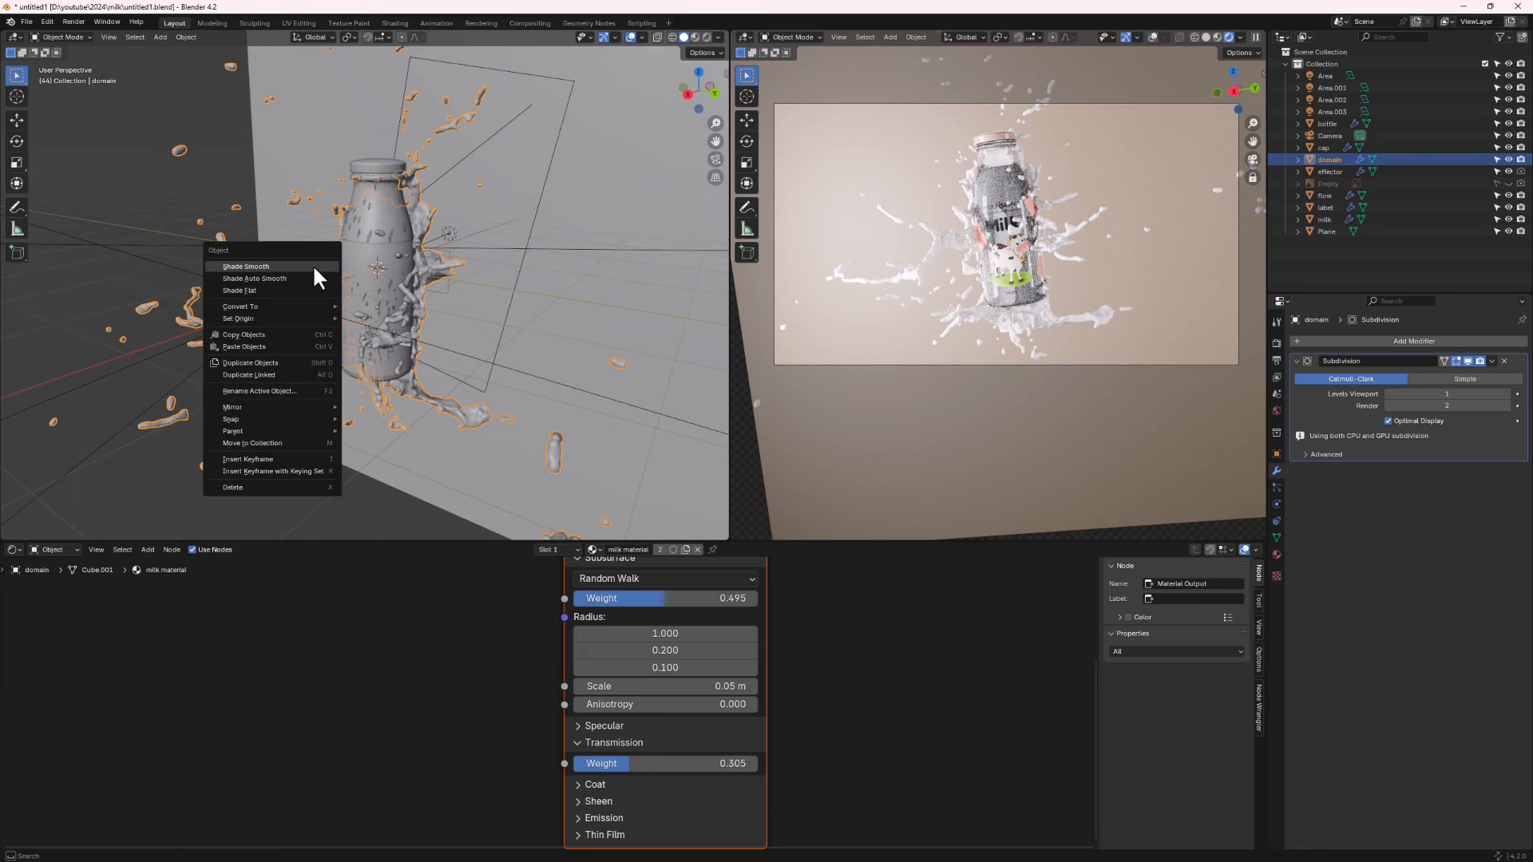
left_click(268, 269)
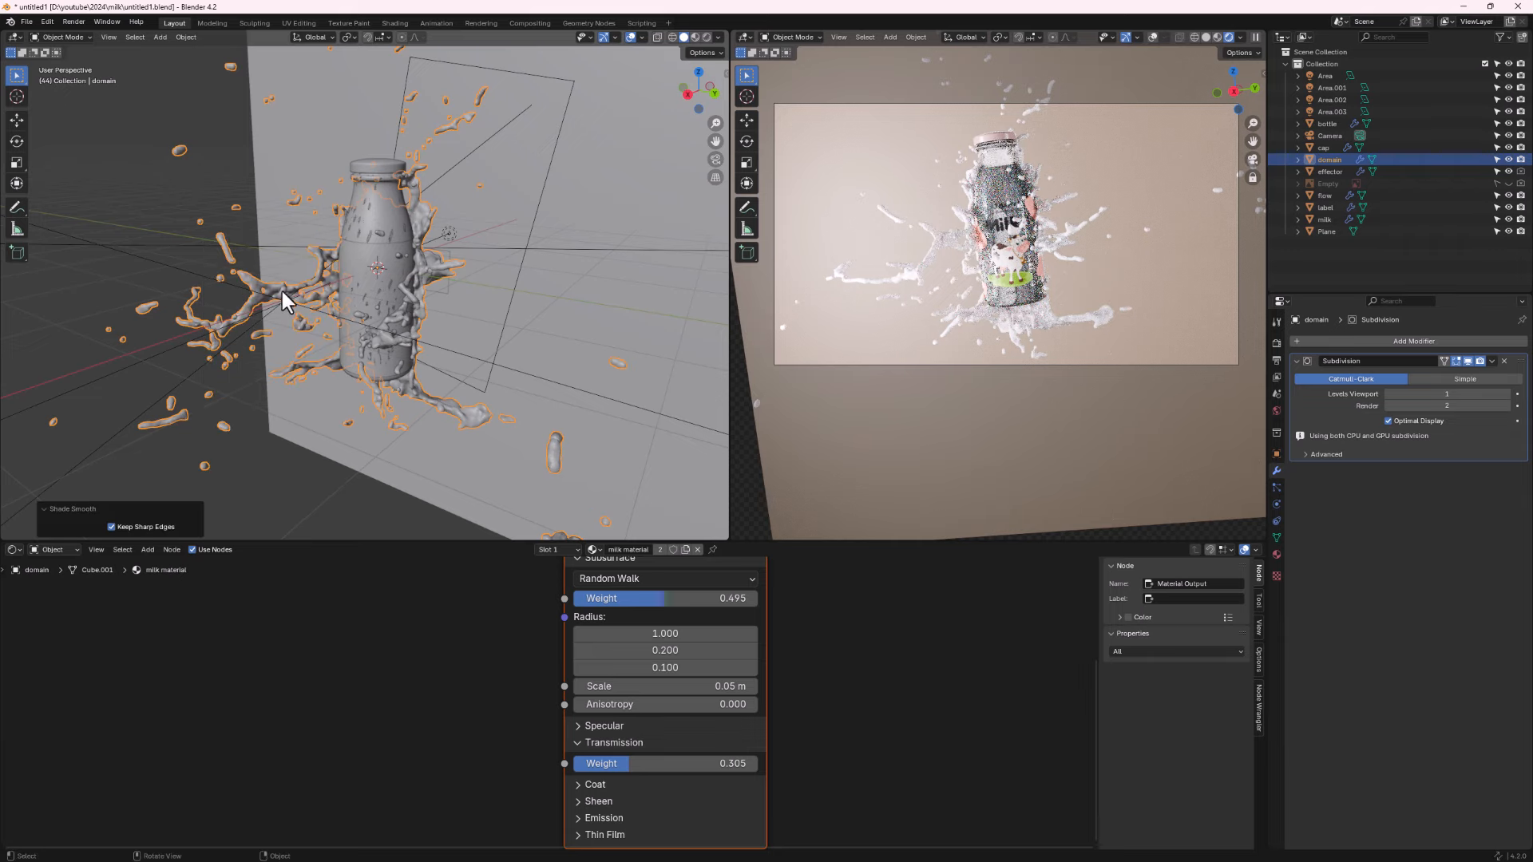
middle_click_drag(275, 284, 327, 281)
scroll(319, 289, "up", 4)
scroll(311, 300, "up", 4)
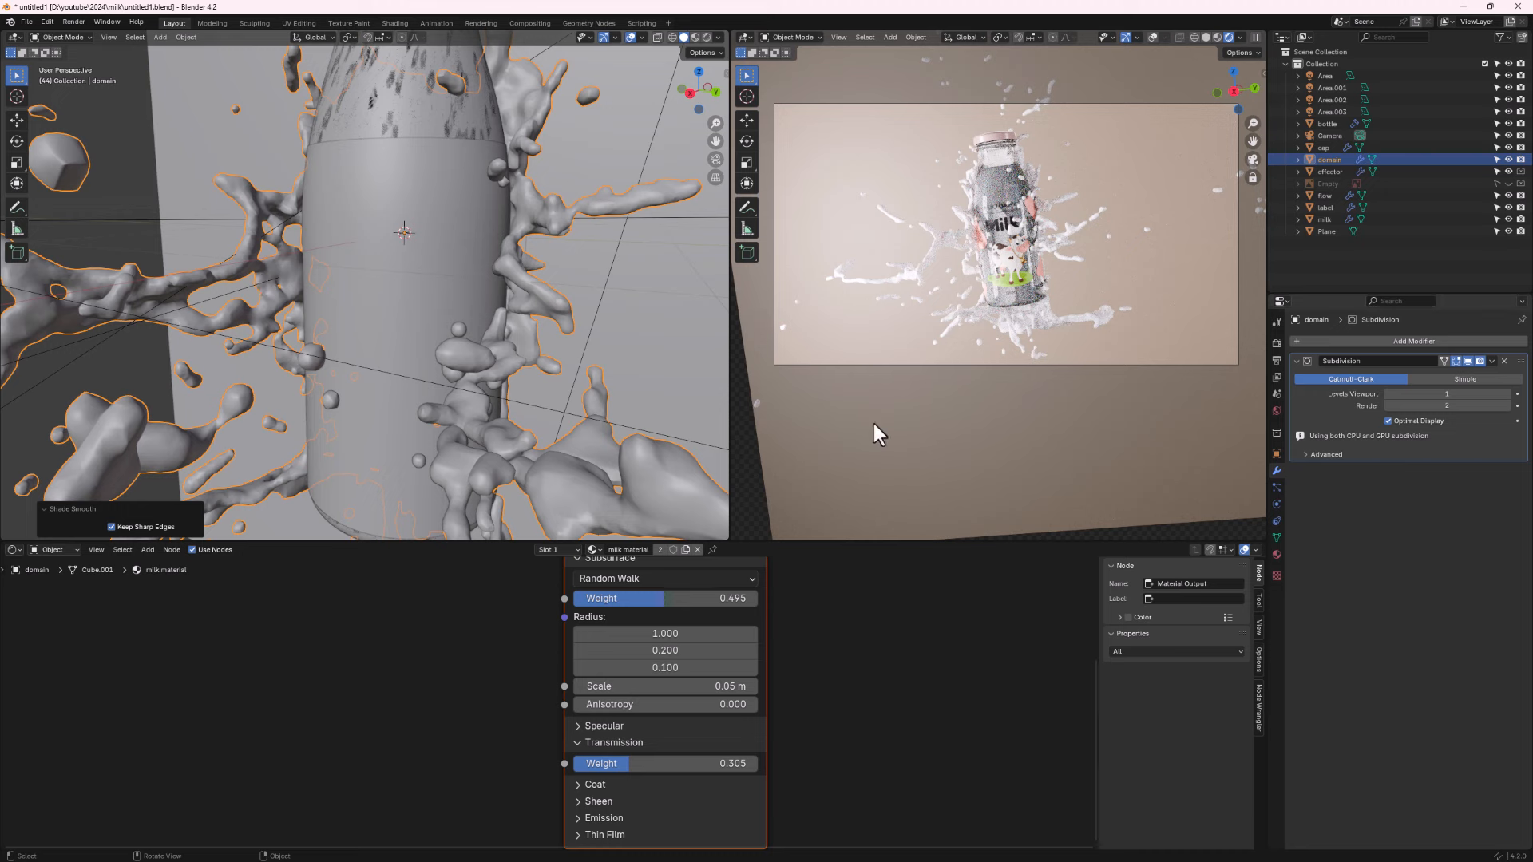
Set the final render's Max Samples to 100 and render the current frame as a still image.
left_click(1276, 344)
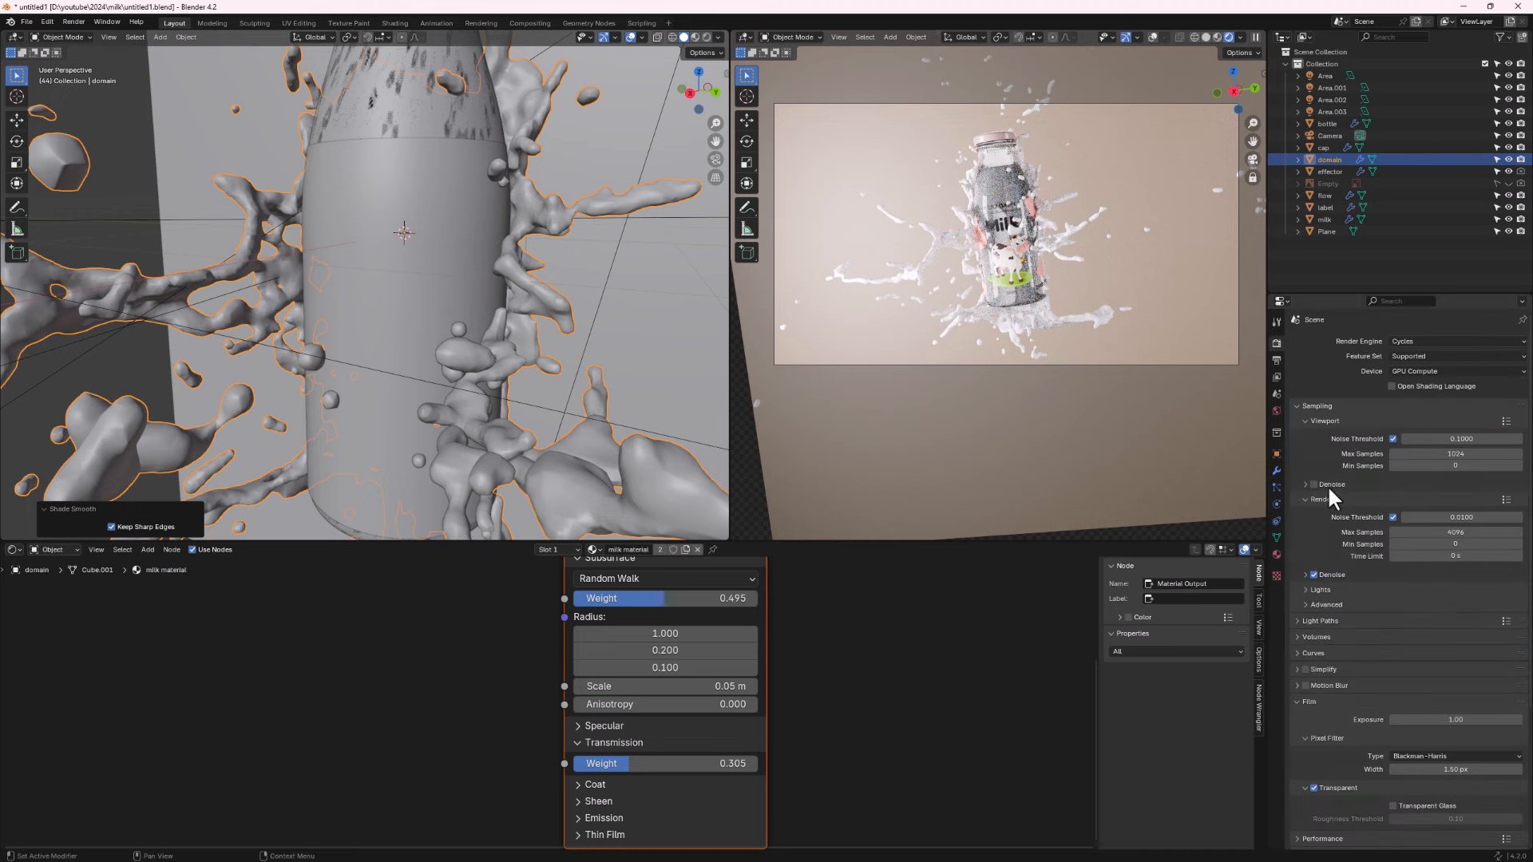
left_click(1461, 532)
type("100")
key("Return")
left_click(106, 21)
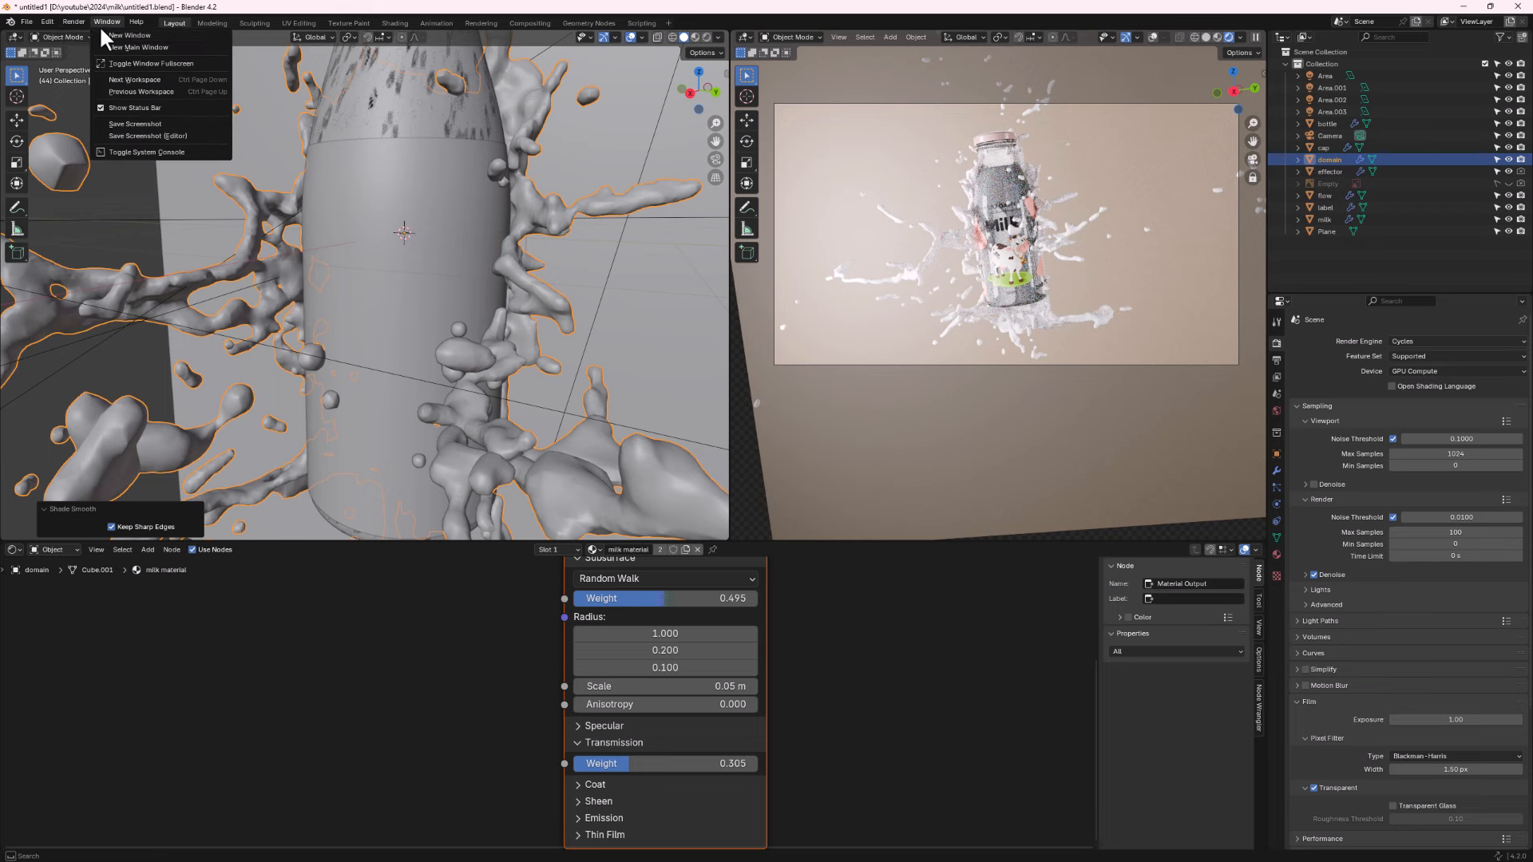
left_click(74, 21)
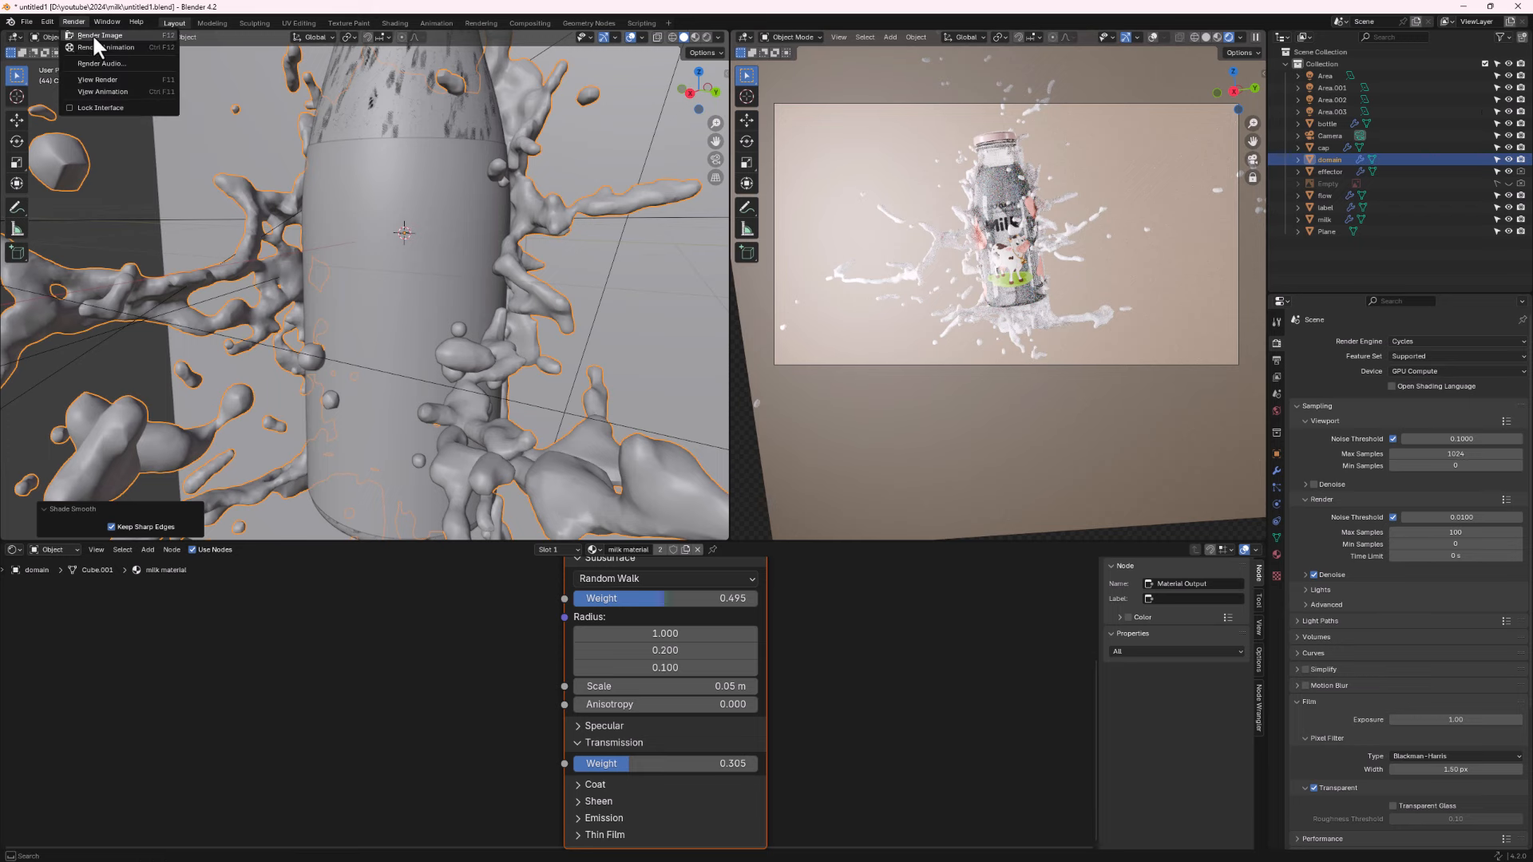
left_click(93, 33)
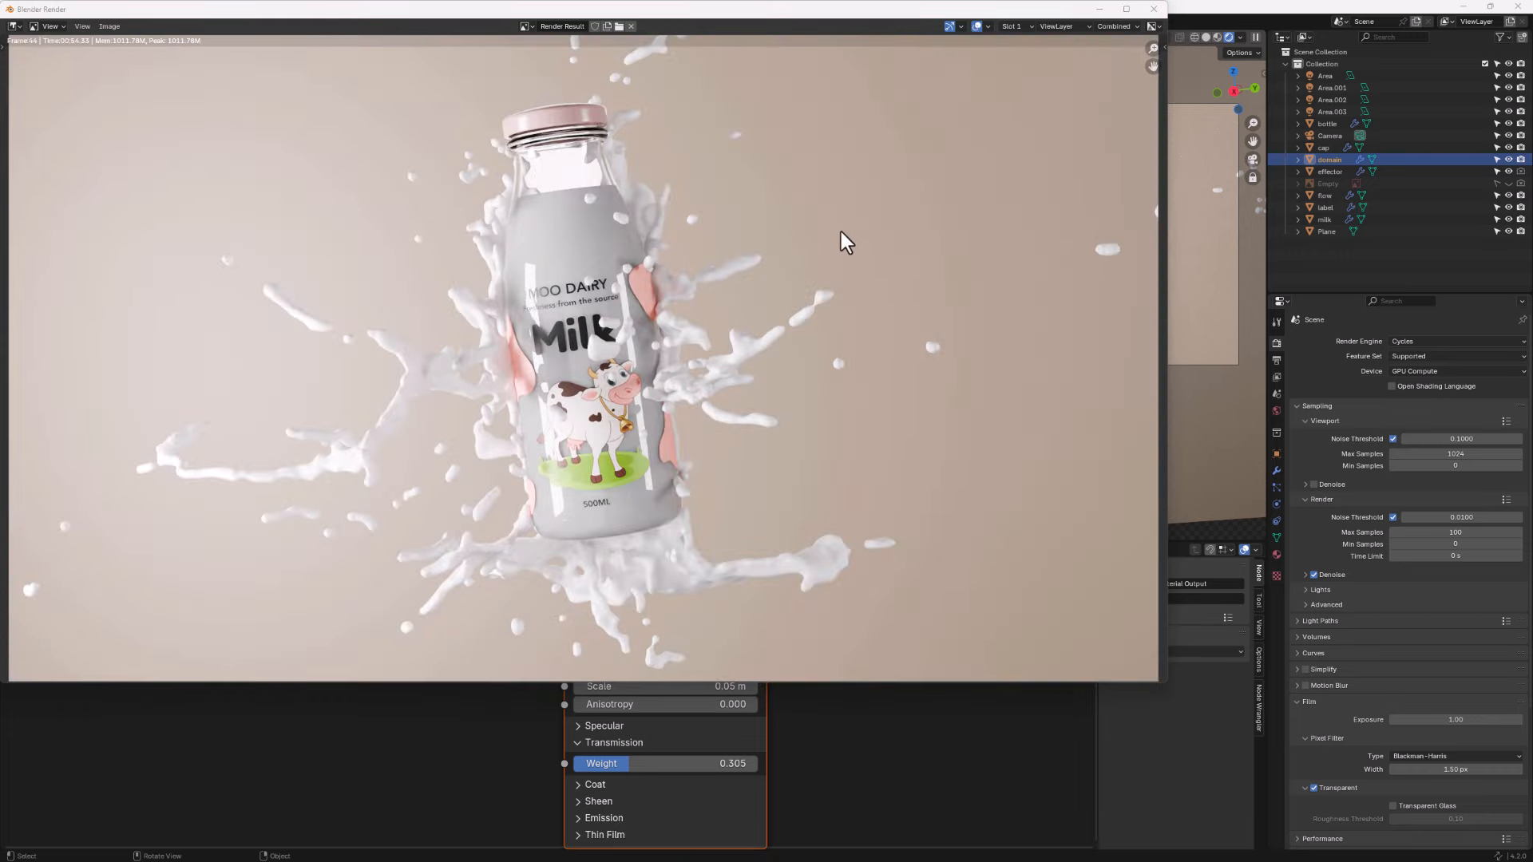